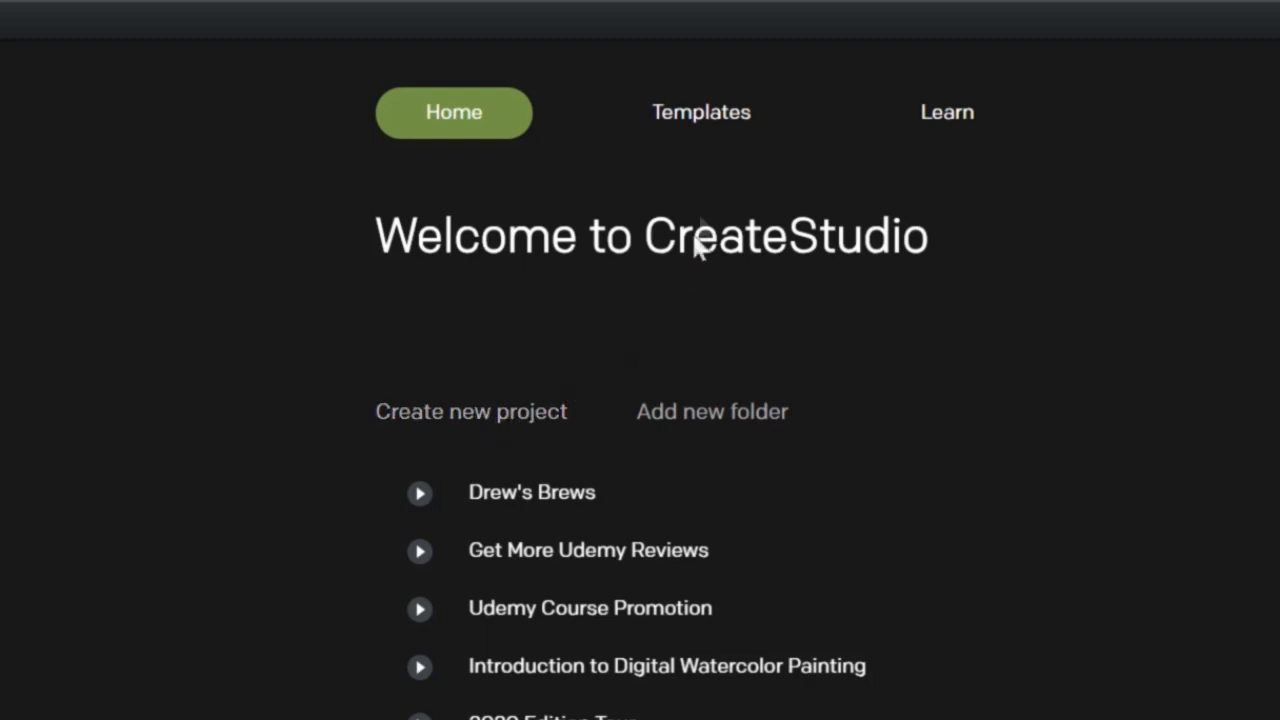
View the templates library, the project home page, the Learn tutorials channel on YouTube and the Facebook group link.
{"action": "left_click", "coordinate": [706, 118]}
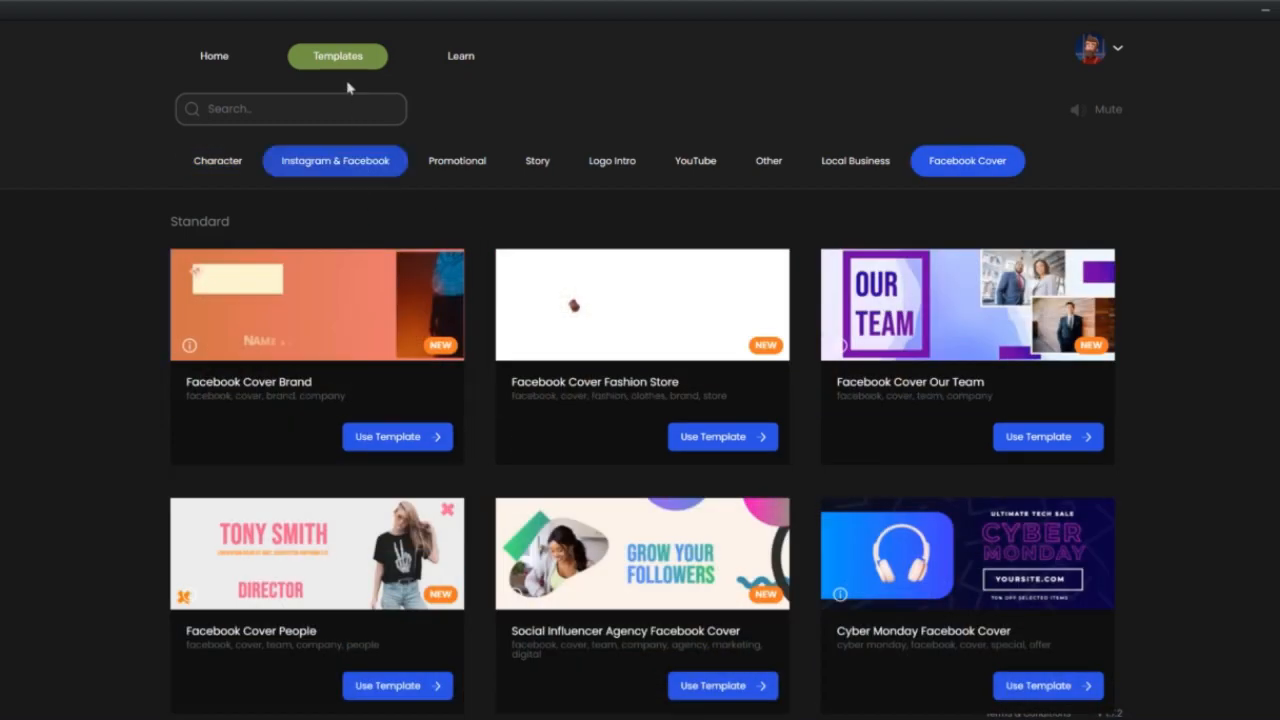
{"action": "left_click", "coordinate": [214, 57]}
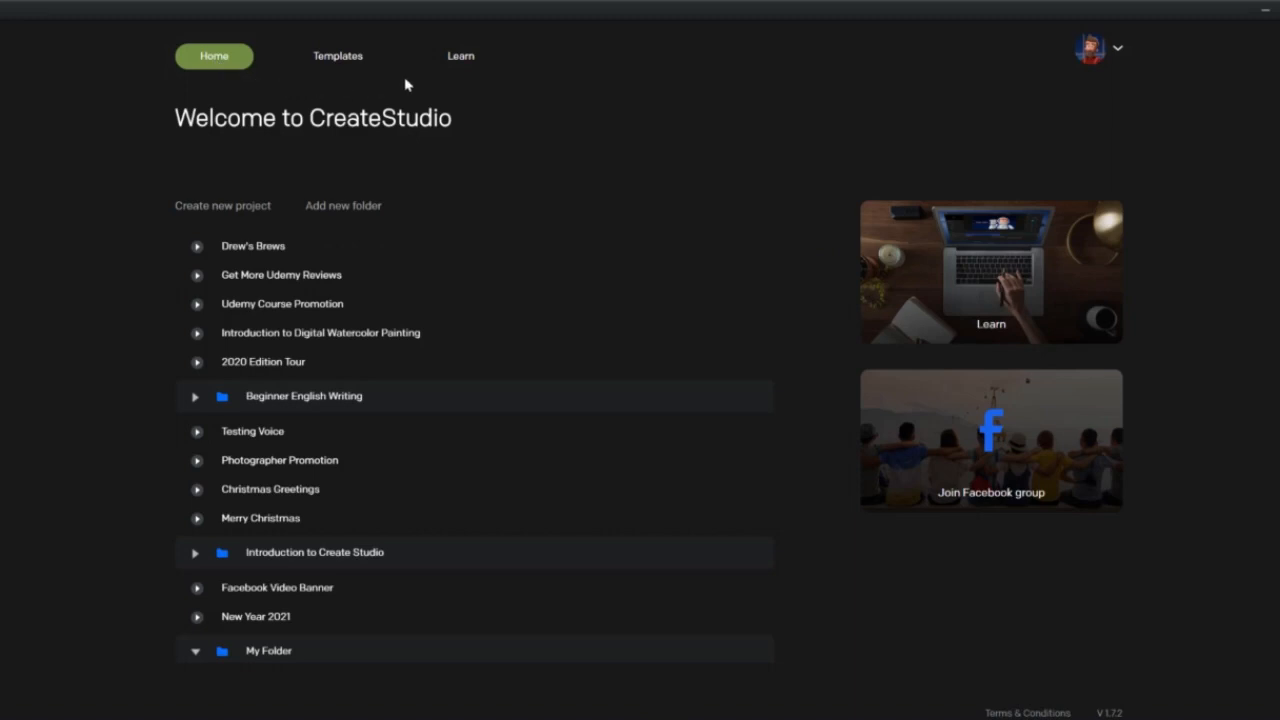
{"action": "left_click", "coordinate": [457, 61]}
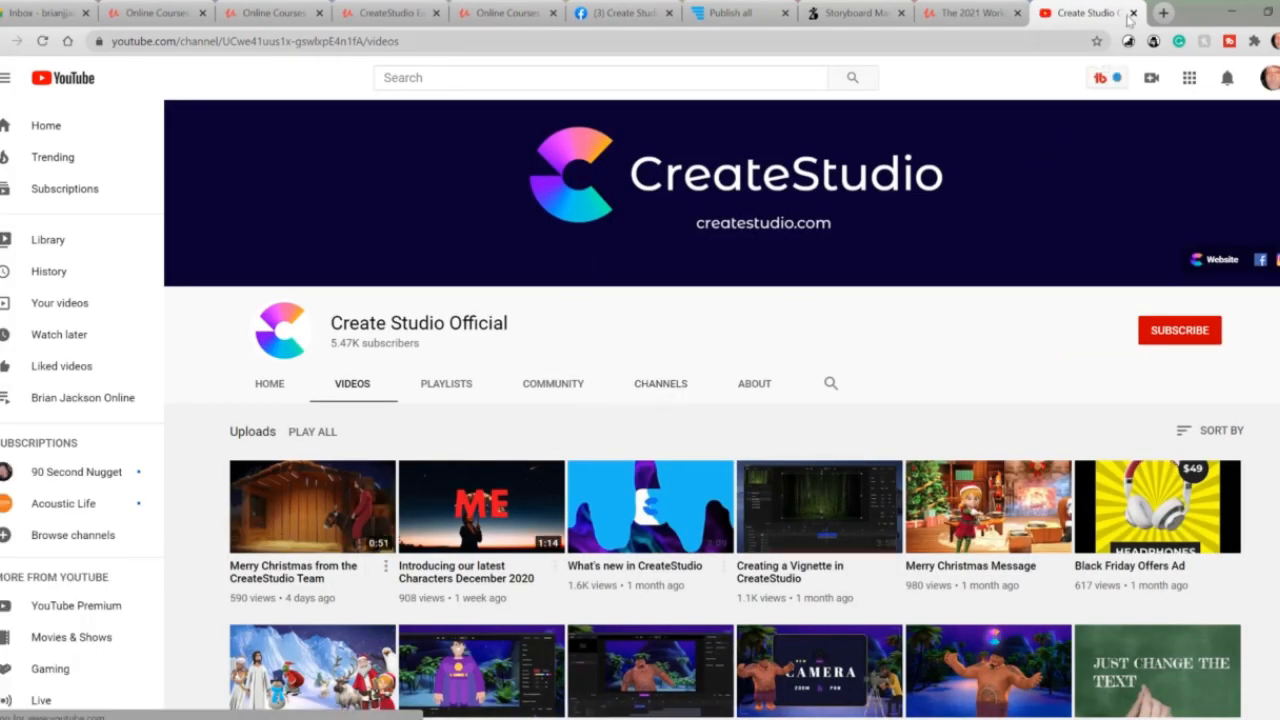
{"action": "left_click", "coordinate": [1231, 12]}
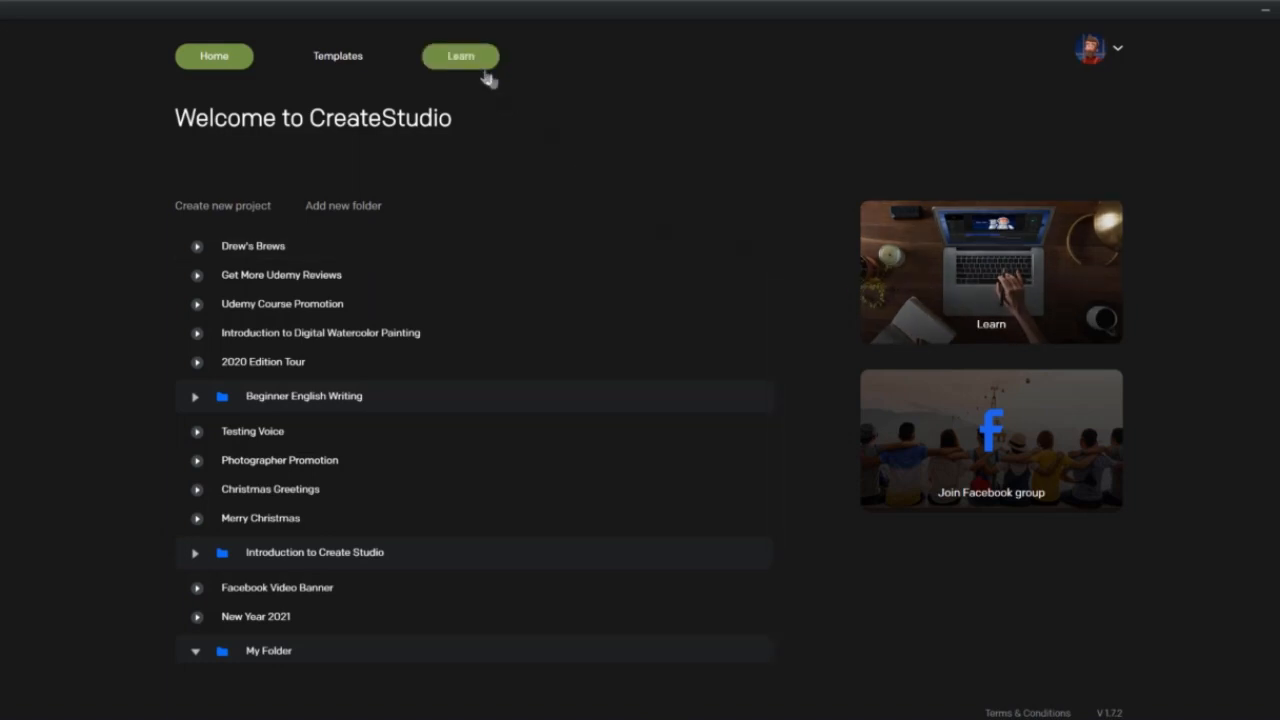
{"action": "left_click", "coordinate": [968, 444]}
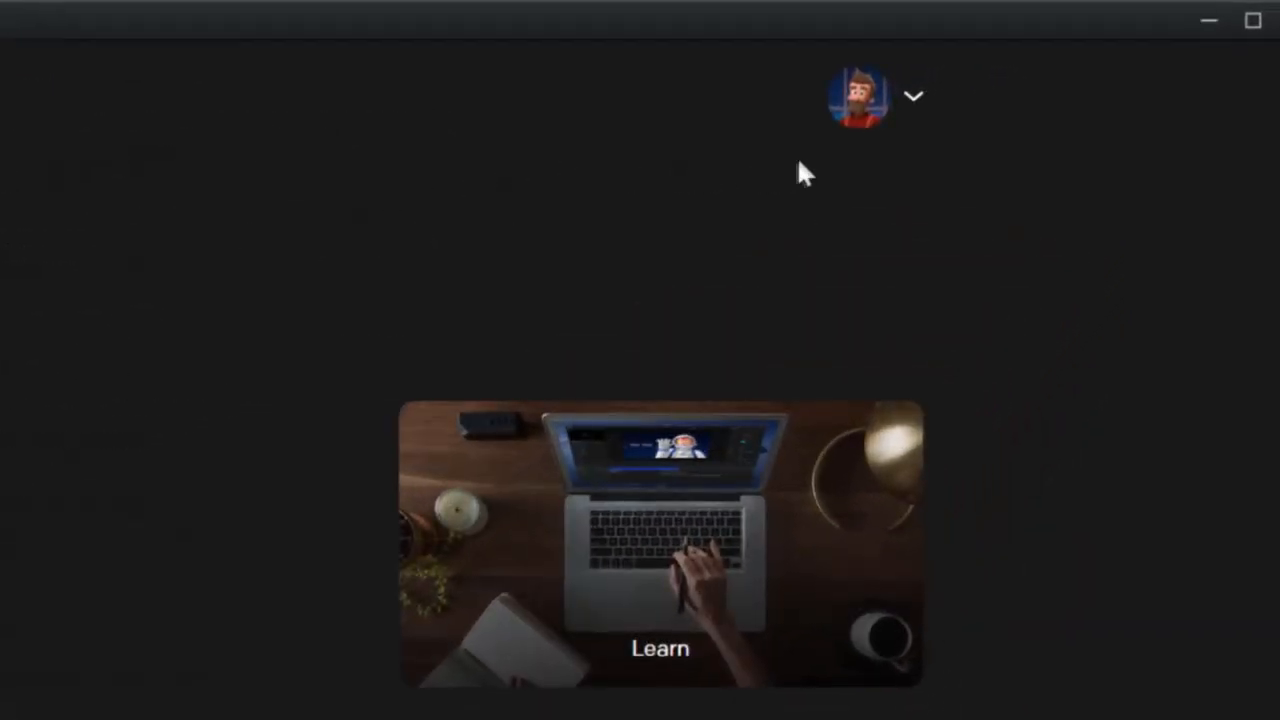
View the account settings page and the custom fonts page.
{"action": "left_click", "coordinate": [858, 140]}
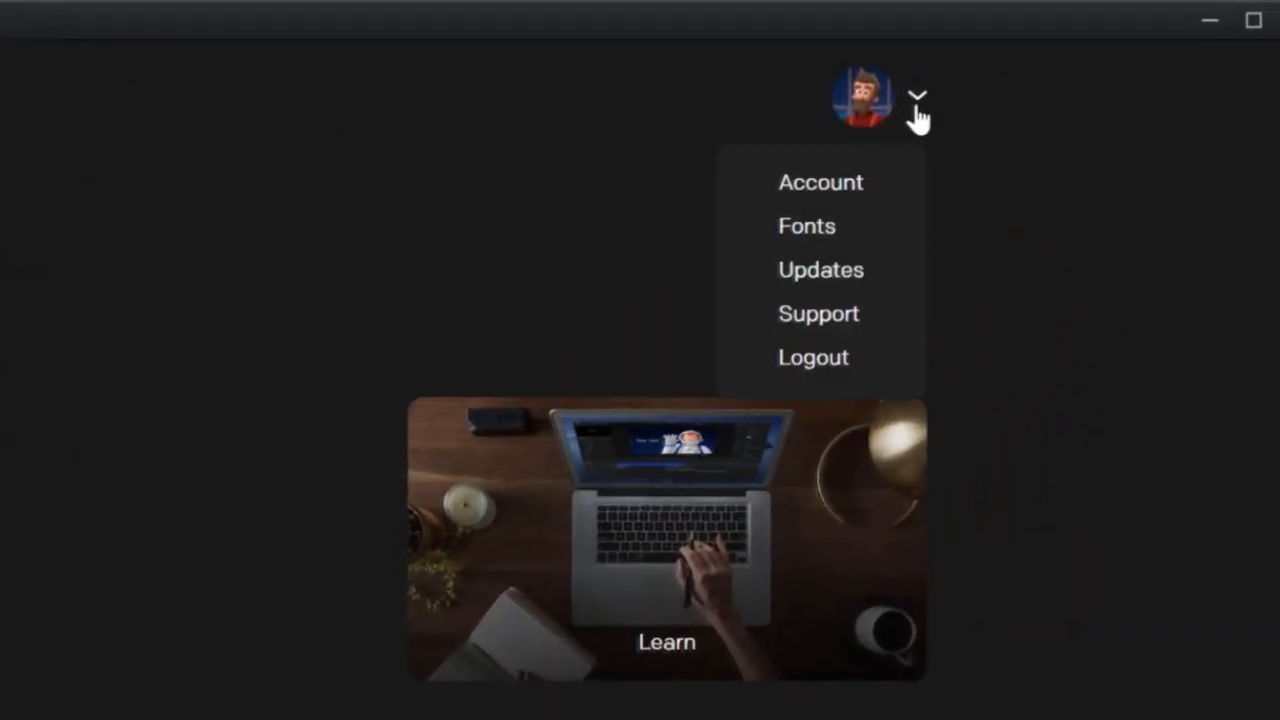
{"action": "left_click", "coordinate": [1068, 92]}
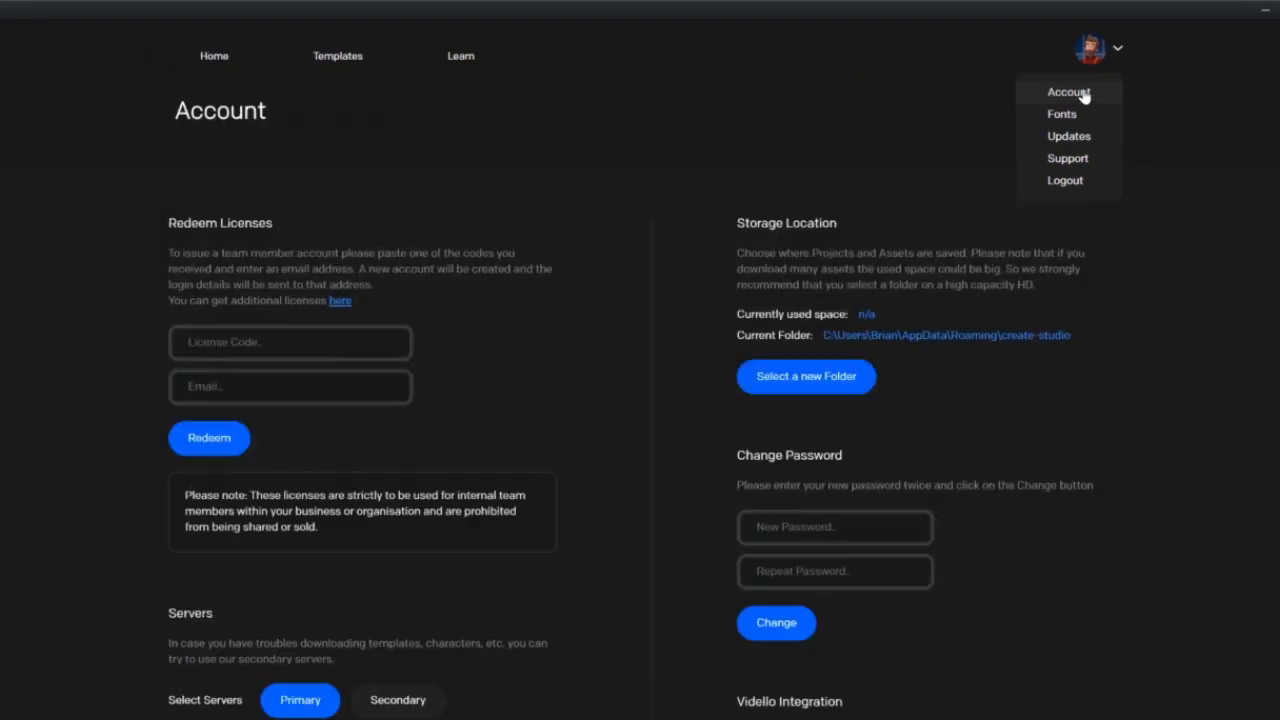
{"action": "mouse_move", "coordinate": [1110, 74]}
{"action": "left_click", "coordinate": [1064, 115]}
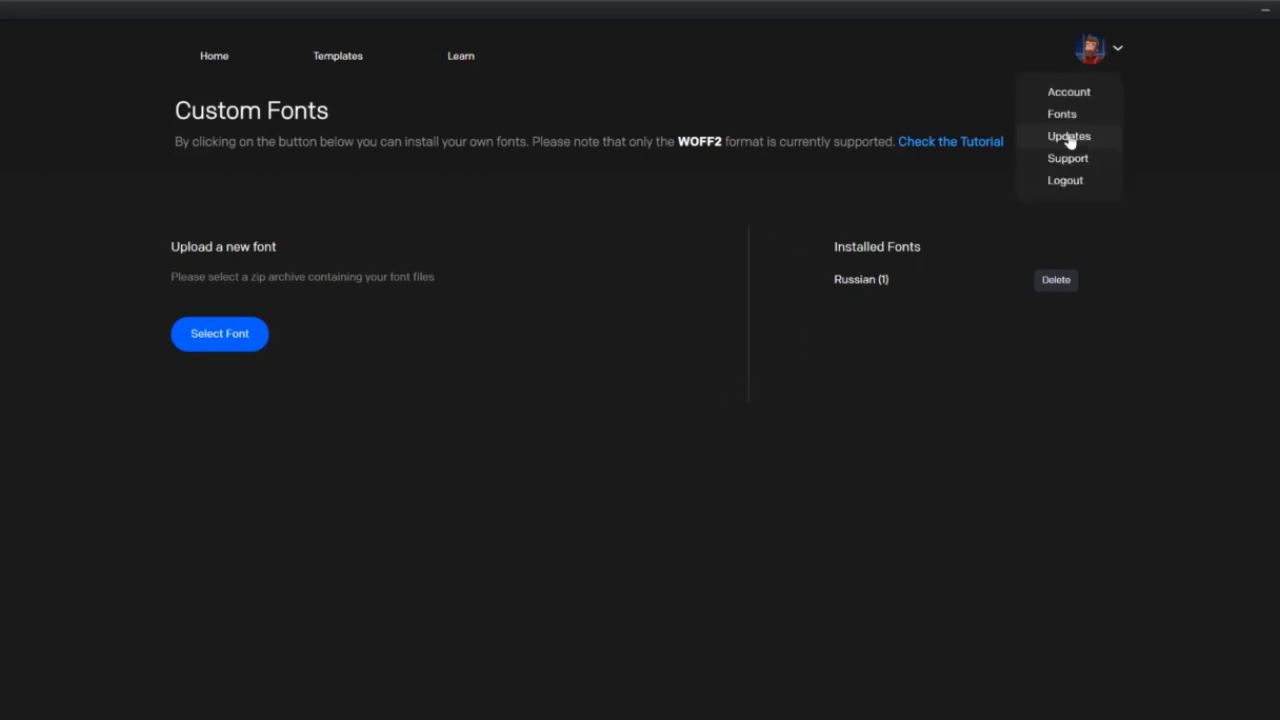
Browse the updates log and expand the December 22nd 2020 v1.7.1 entry to read its changes.
{"action": "left_click", "coordinate": [1069, 137]}
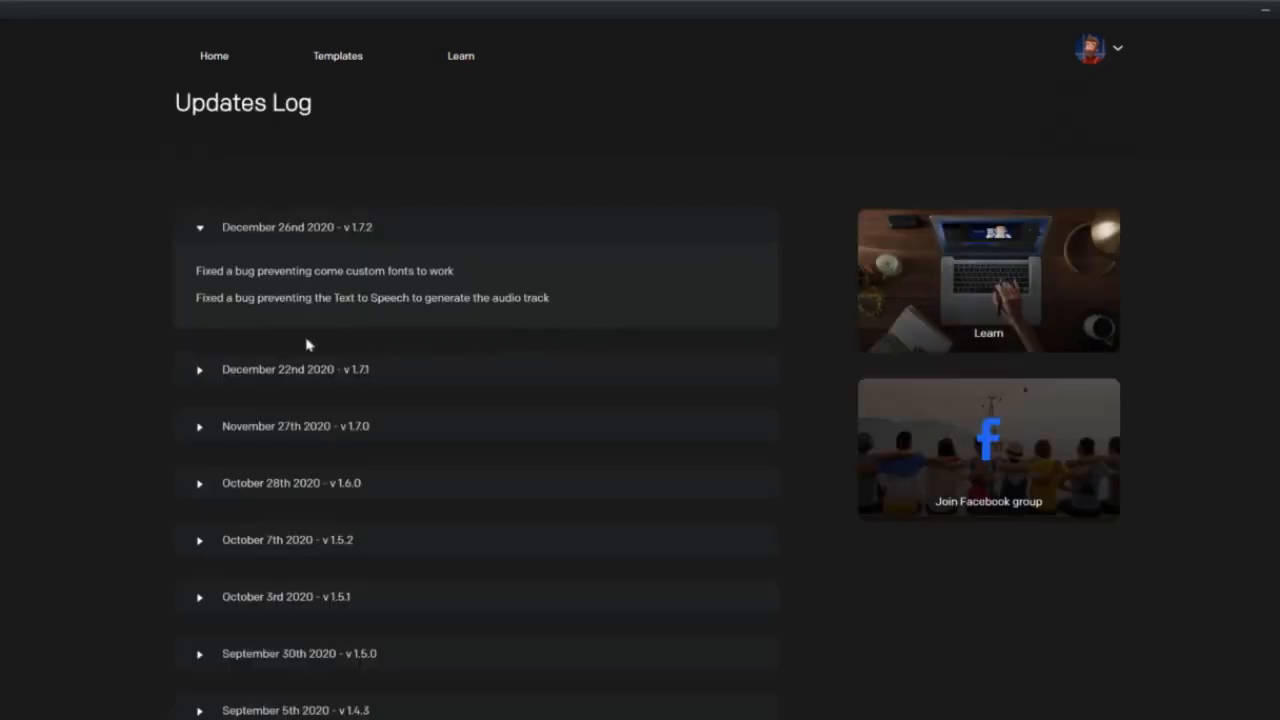
{"action": "scroll", "coordinate": [306, 345], "scroll_direction": "down", "scroll_amount": 7}
{"action": "scroll", "coordinate": [292, 340], "scroll_direction": "up", "scroll_amount": 4}
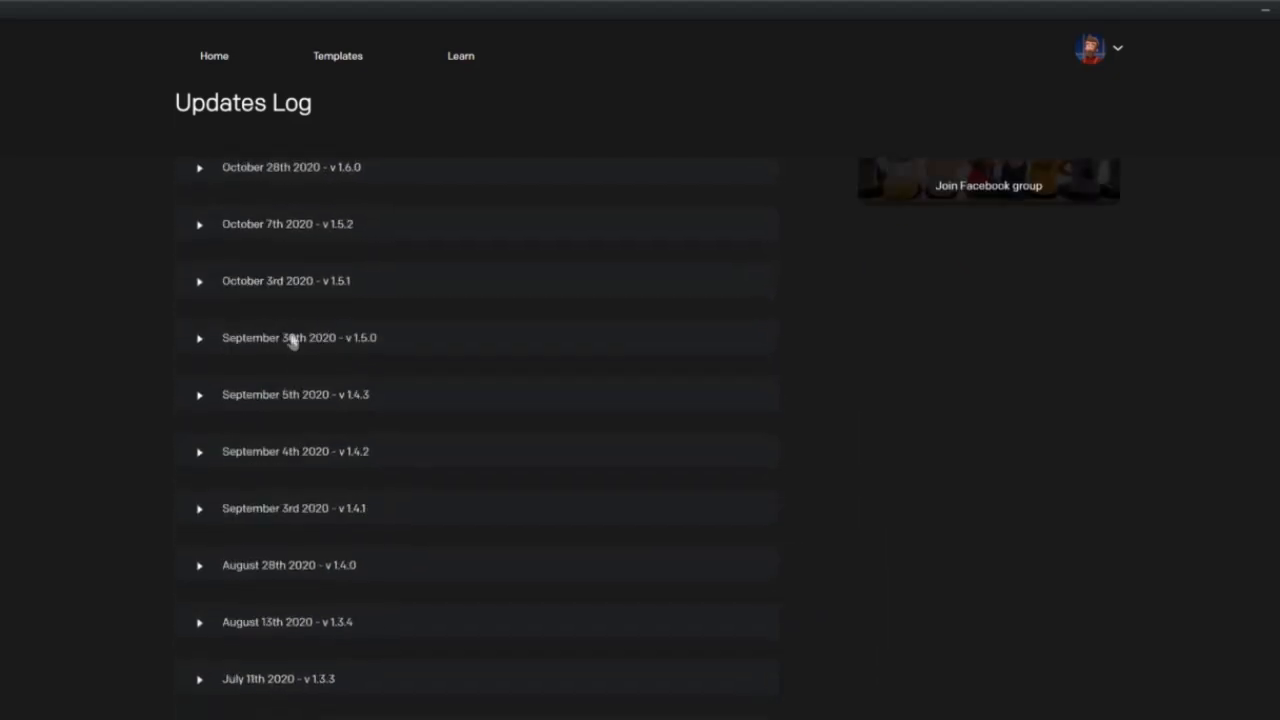
{"action": "left_click", "coordinate": [254, 364]}
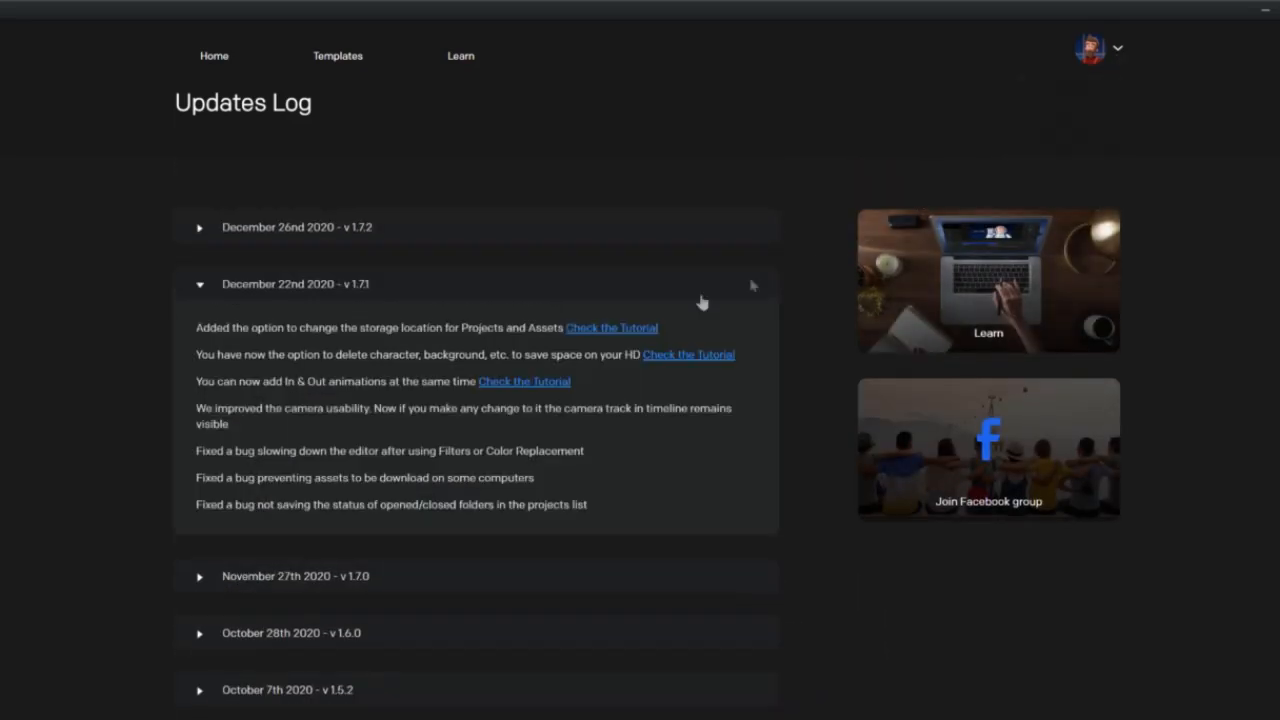
{"action": "scroll", "coordinate": [309, 411], "scroll_direction": "down", "scroll_amount": 3}
{"action": "scroll", "coordinate": [309, 409], "scroll_direction": "up", "scroll_amount": 3}
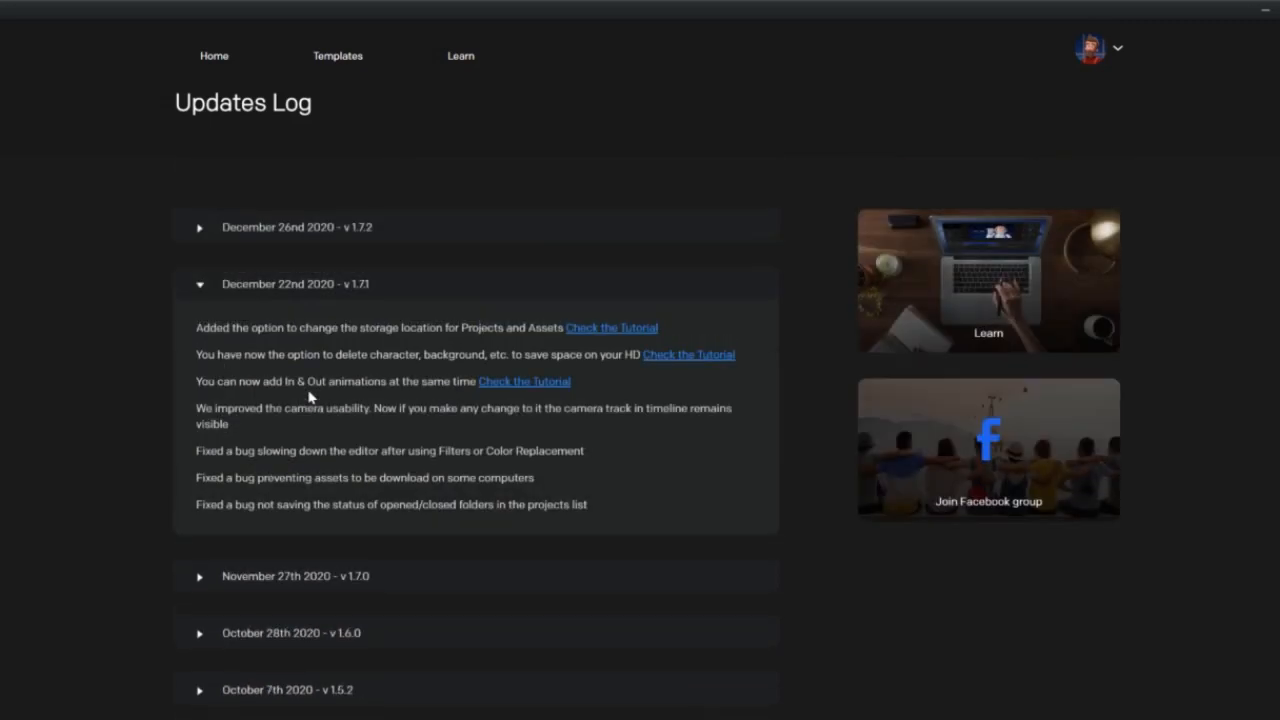
Open the support site and look through its training tutorial categories.
{"action": "mouse_move", "coordinate": [1119, 49]}
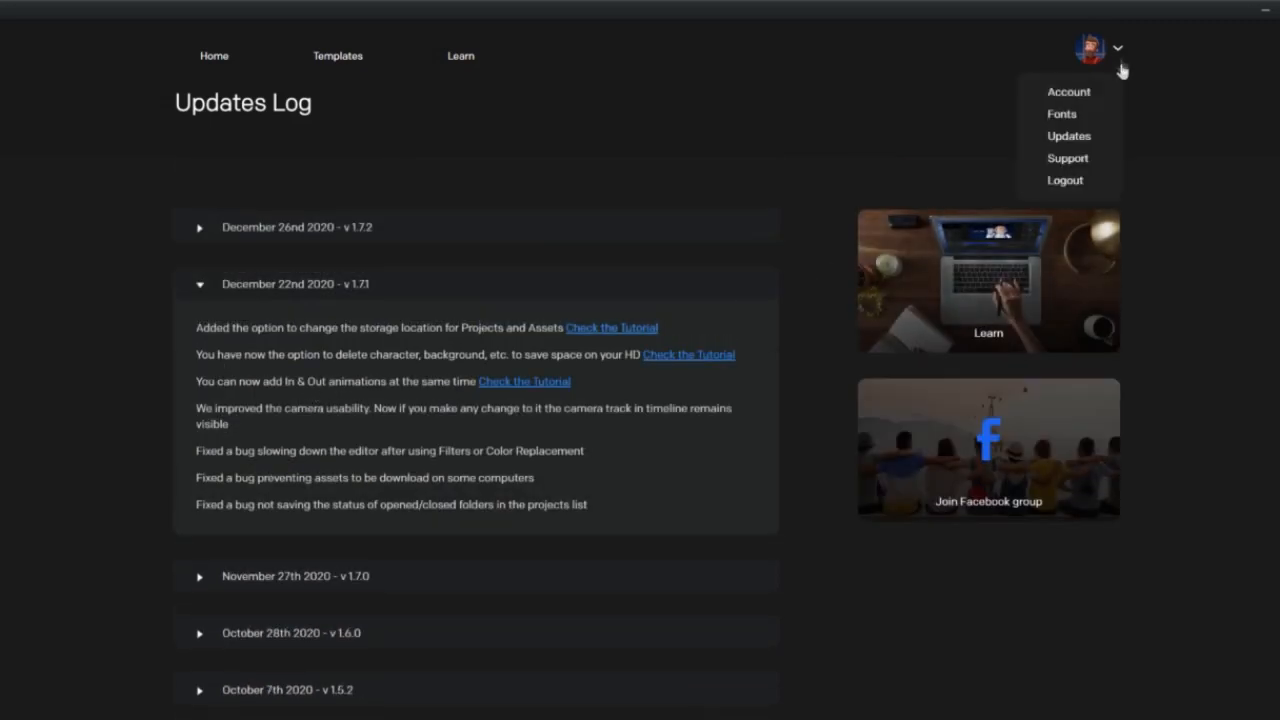
{"action": "left_click", "coordinate": [1070, 159]}
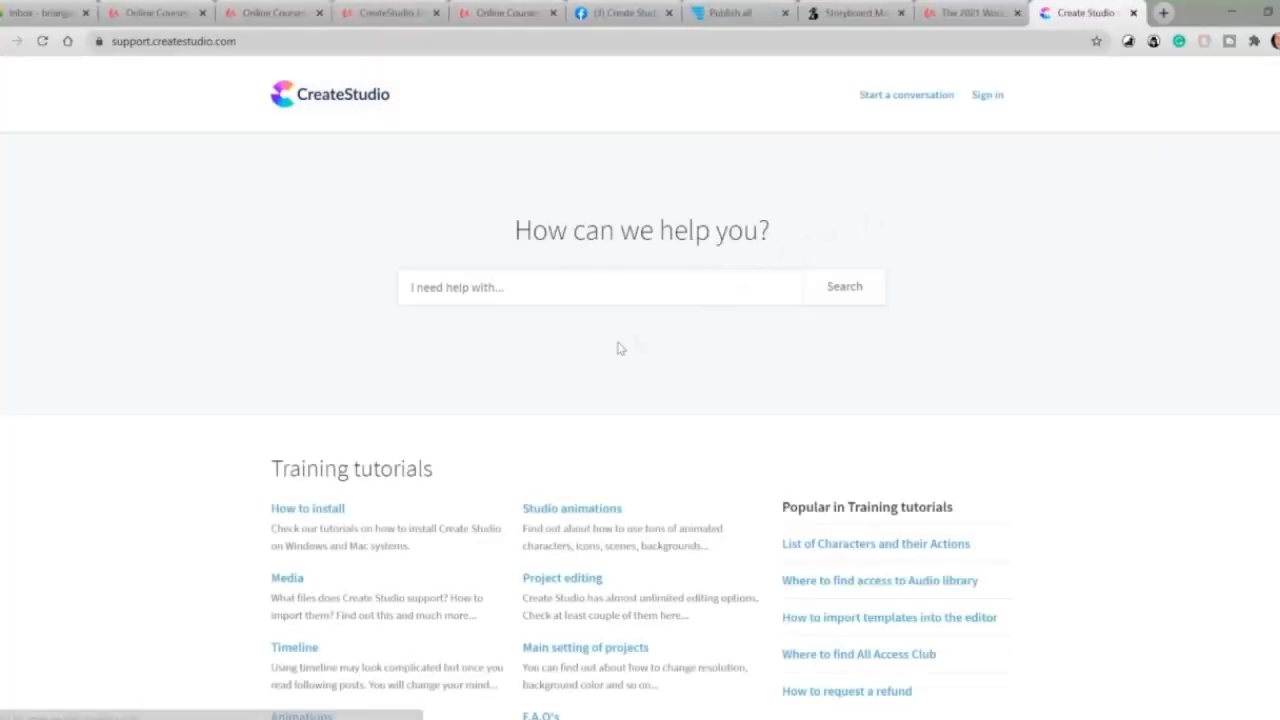
{"action": "scroll", "coordinate": [463, 366], "scroll_direction": "down", "scroll_amount": 2}
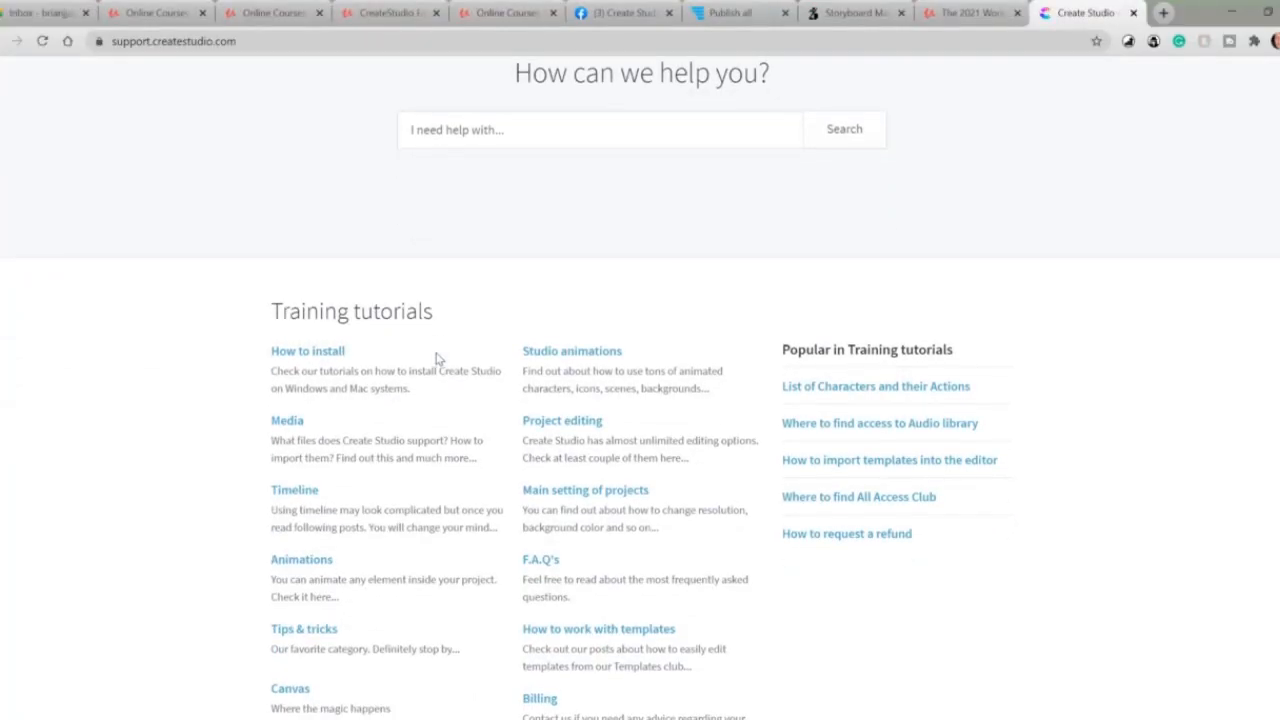
{"action": "scroll", "coordinate": [437, 361], "scroll_direction": "down", "scroll_amount": 1}
{"action": "scroll", "coordinate": [437, 361], "scroll_direction": "down", "scroll_amount": 1}
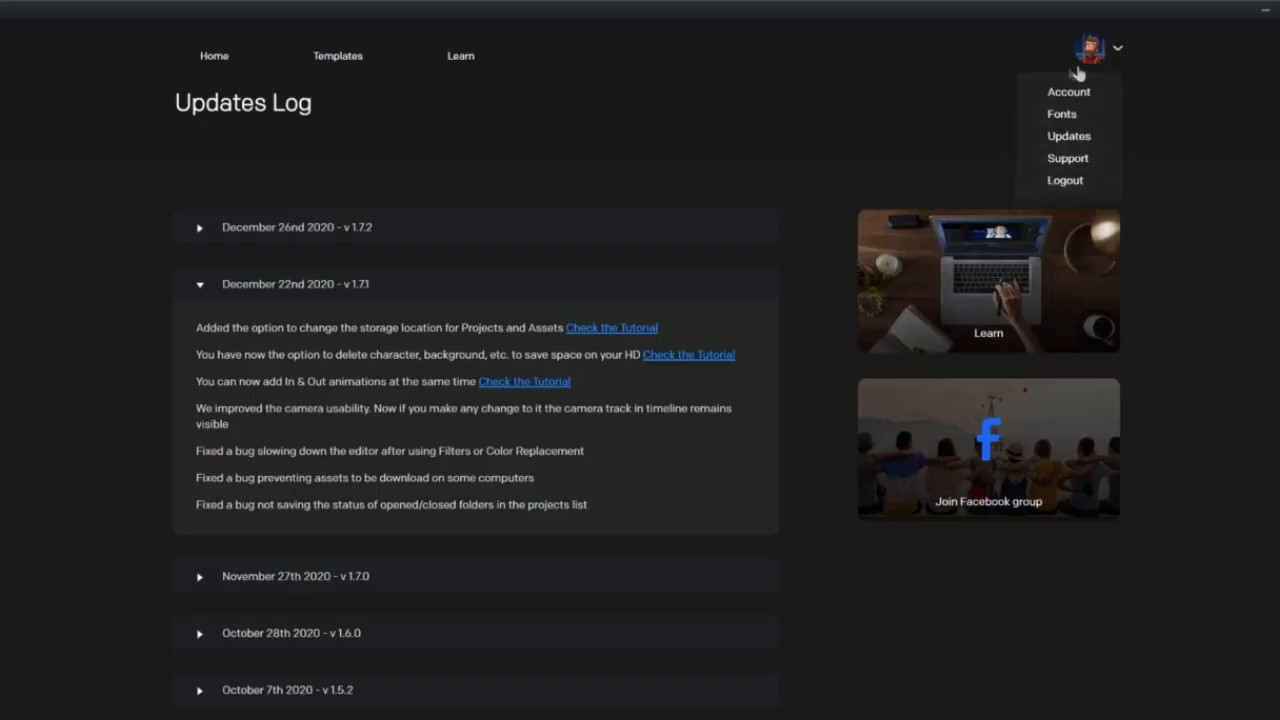
Return to the project list and delete the last folder named My Folder.
{"action": "left_click", "coordinate": [229, 60]}
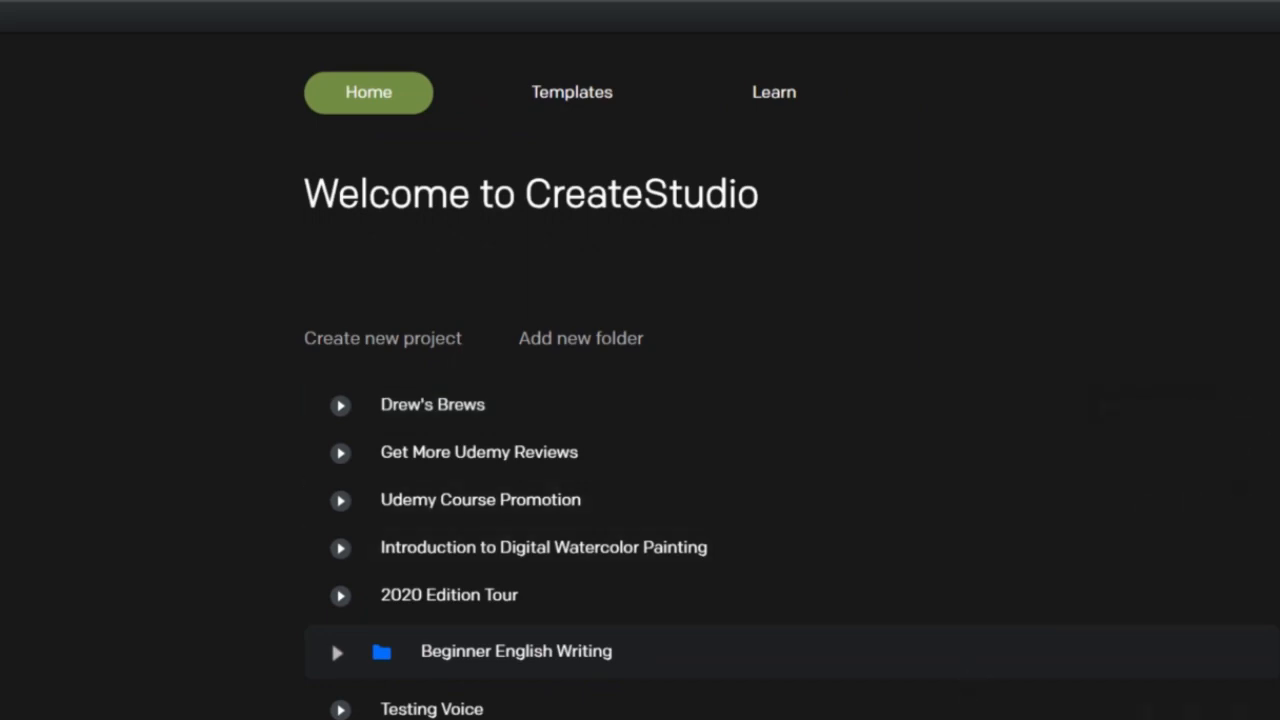
{"action": "scroll", "coordinate": [1240, 705], "scroll_direction": "down", "scroll_amount": 5}
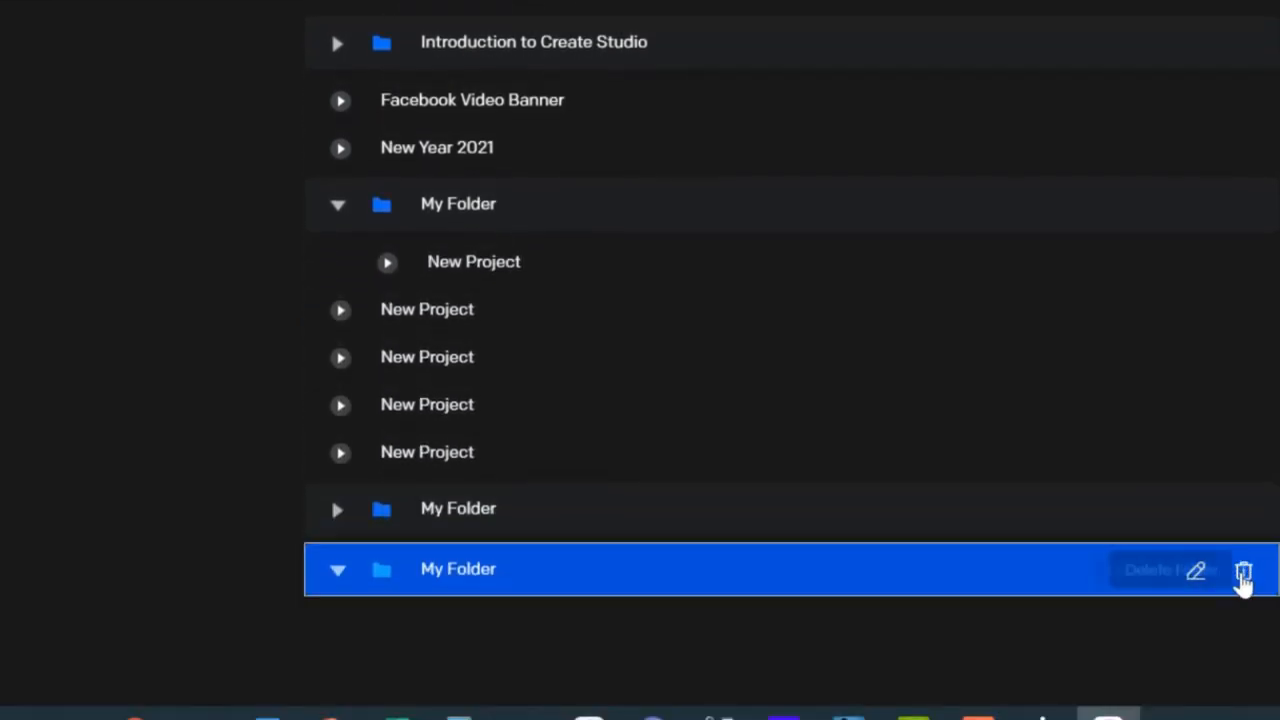
{"action": "left_click", "coordinate": [1243, 569]}
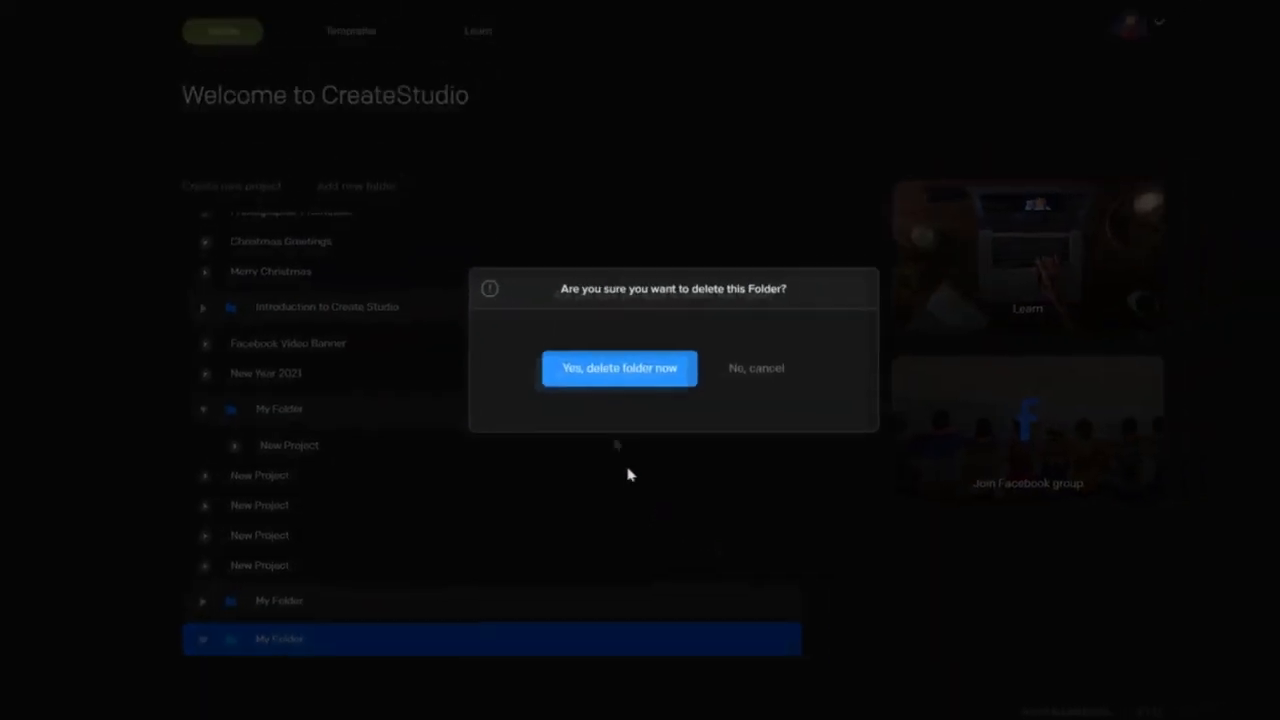
{"action": "left_click", "coordinate": [620, 376]}
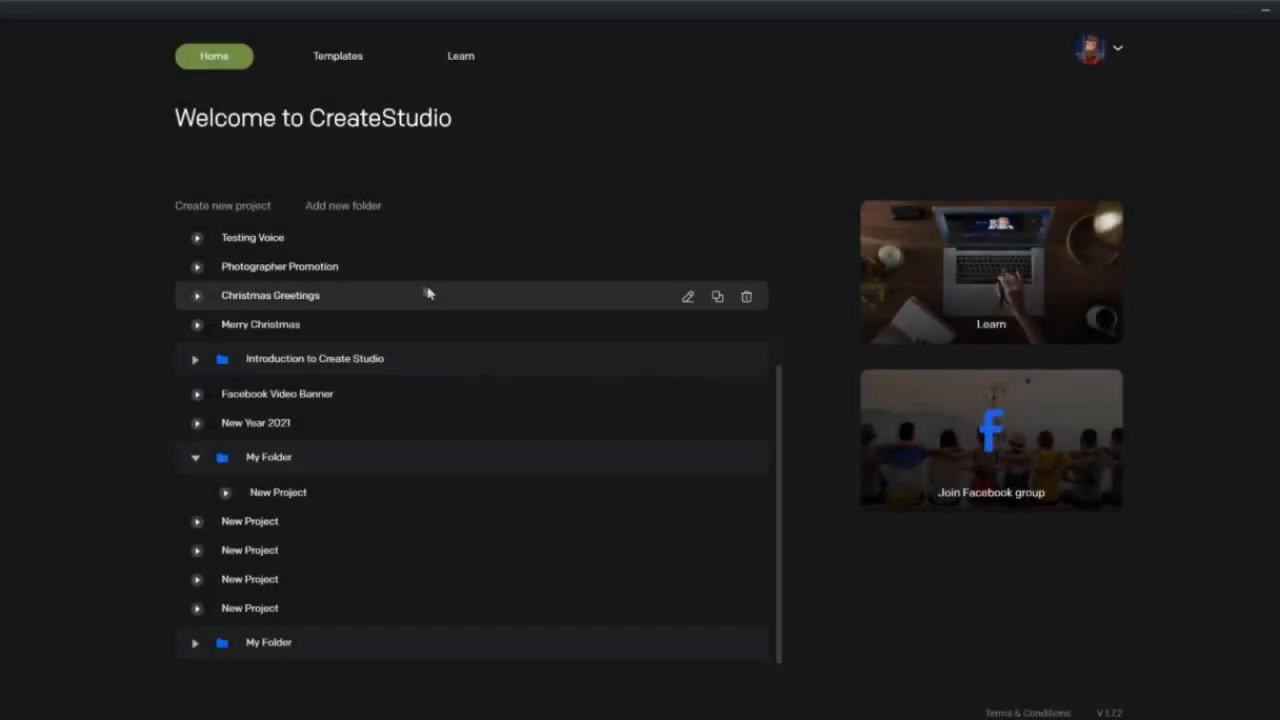
Start a new project and name it Class Sample.
{"action": "left_click", "coordinate": [252, 213]}
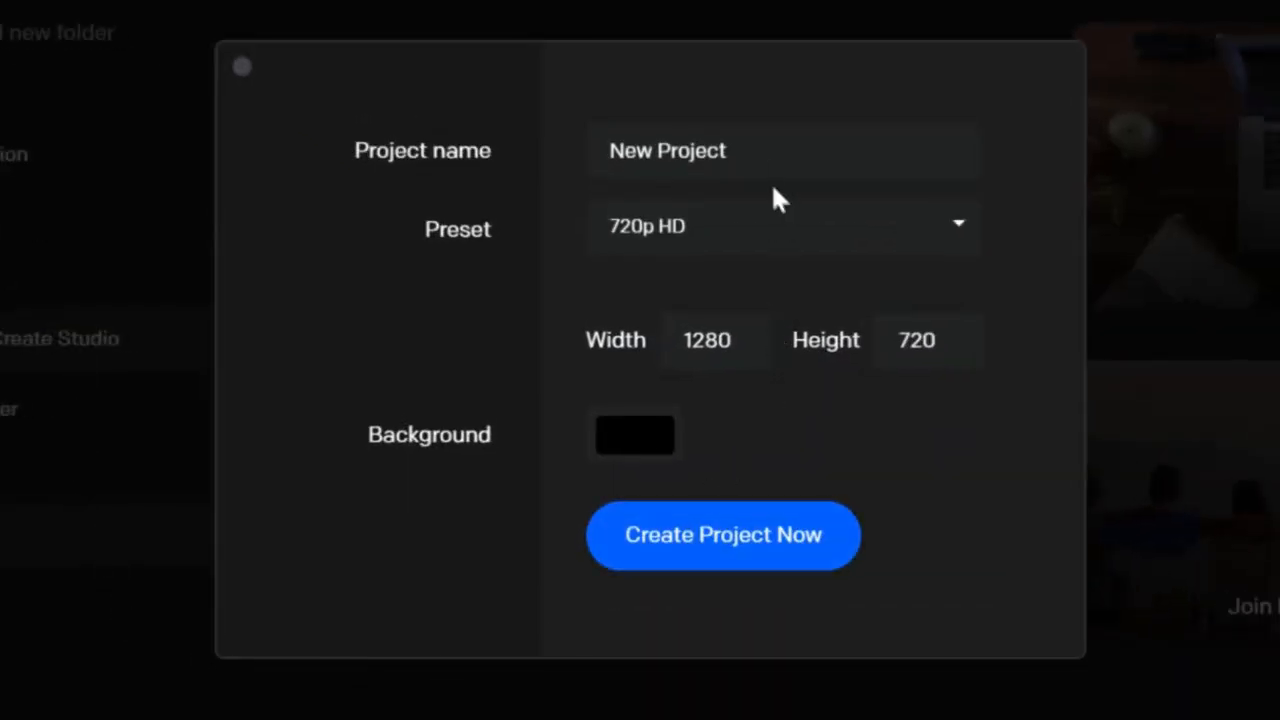
{"action": "left_click_drag", "start_coordinate": [749, 151], "coordinate": [594, 146]}
{"action": "type", "text": "Class Sample"}
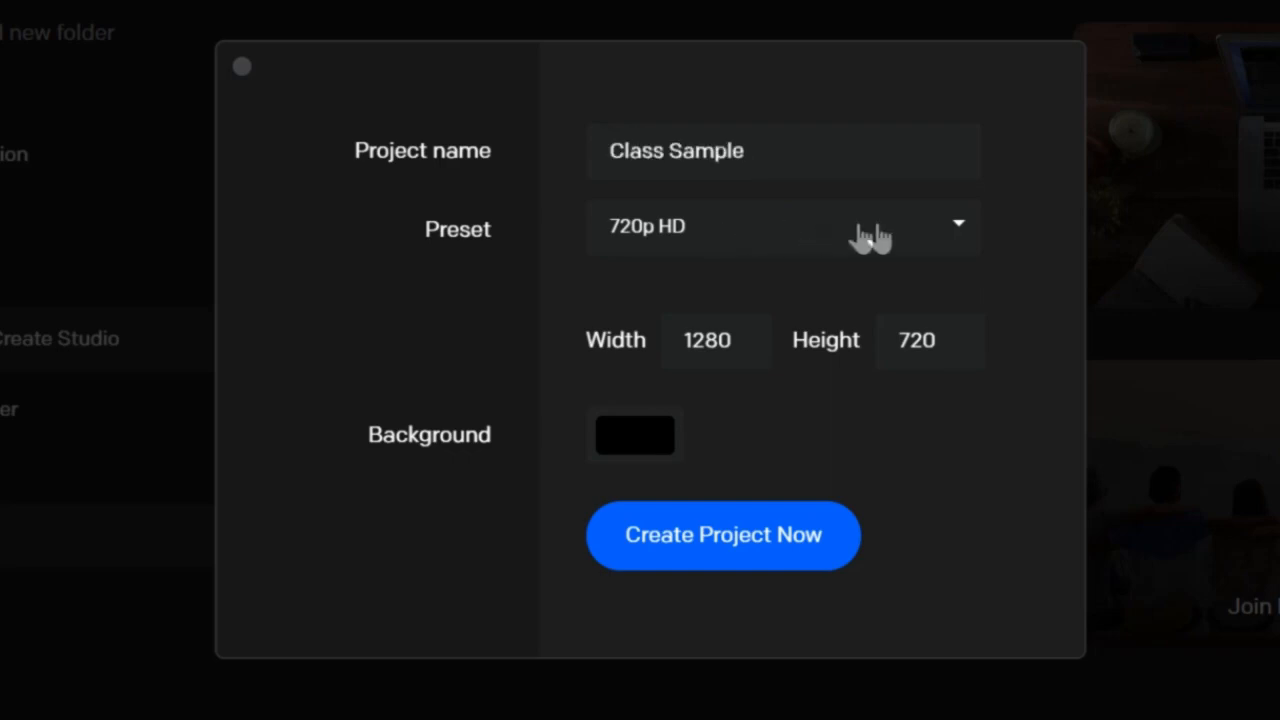
Try the 1080p HD and Stories size presets for the new project.
{"action": "left_click", "coordinate": [957, 228]}
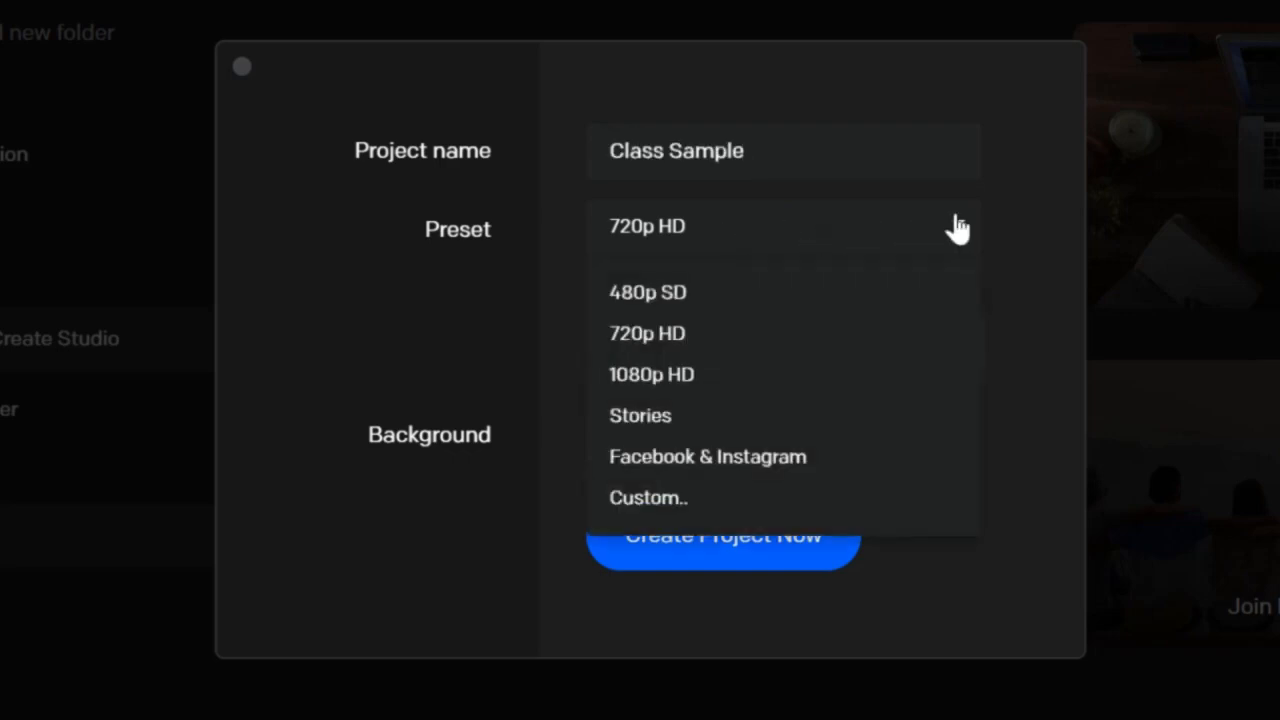
{"action": "left_click", "coordinate": [667, 388]}
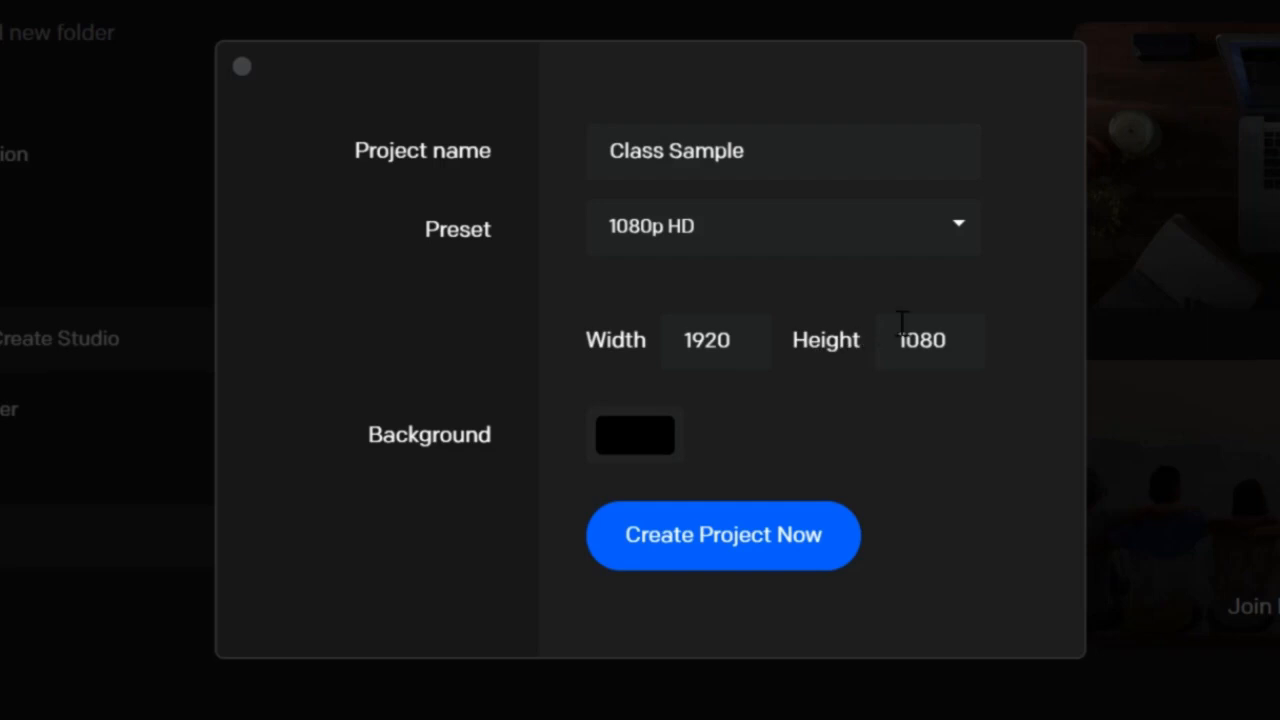
{"action": "left_click", "coordinate": [957, 235]}
{"action": "left_click", "coordinate": [686, 425]}
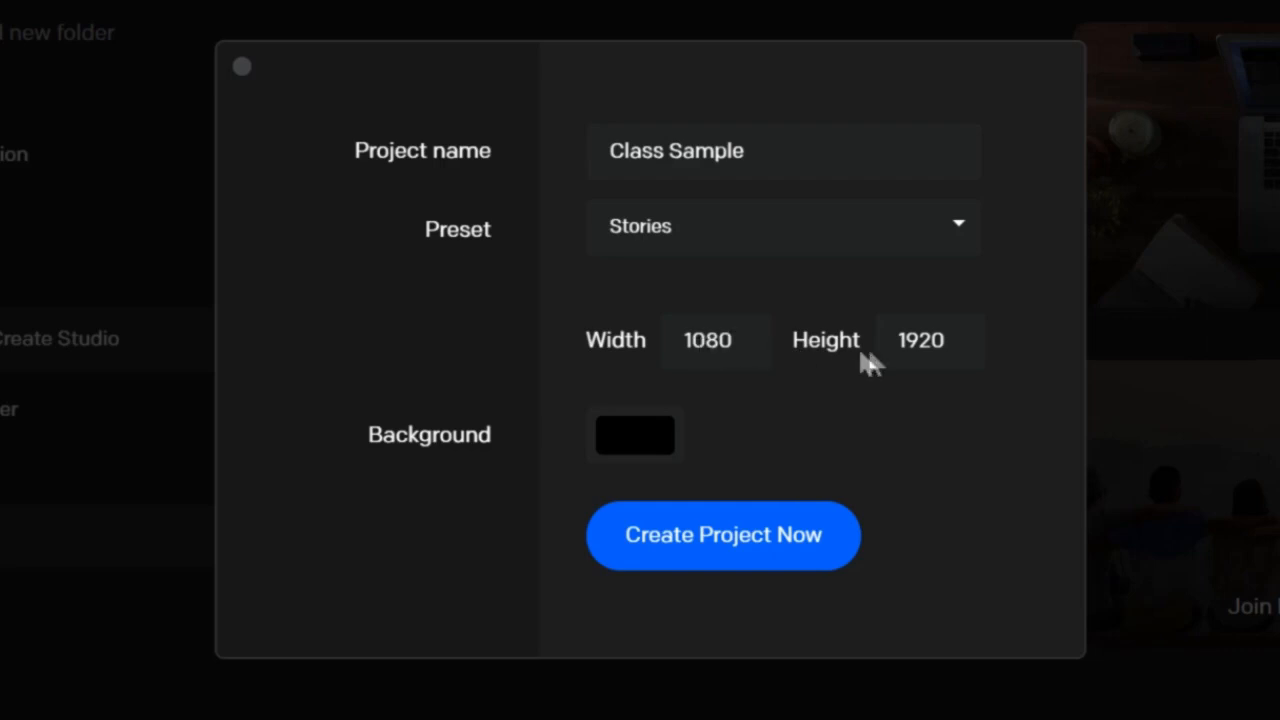
Set the new project's preset to Facebook & Instagram at 1000 by 1000.
{"action": "left_click", "coordinate": [960, 236]}
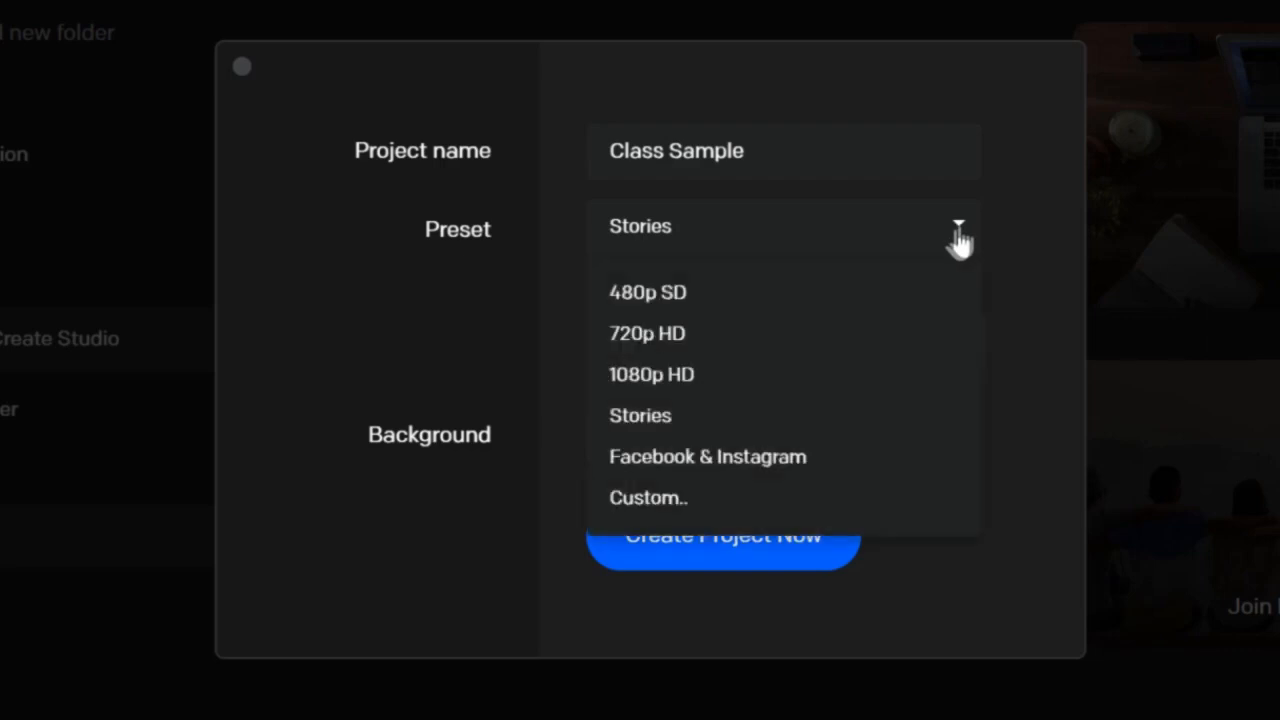
{"action": "left_click", "coordinate": [712, 458]}
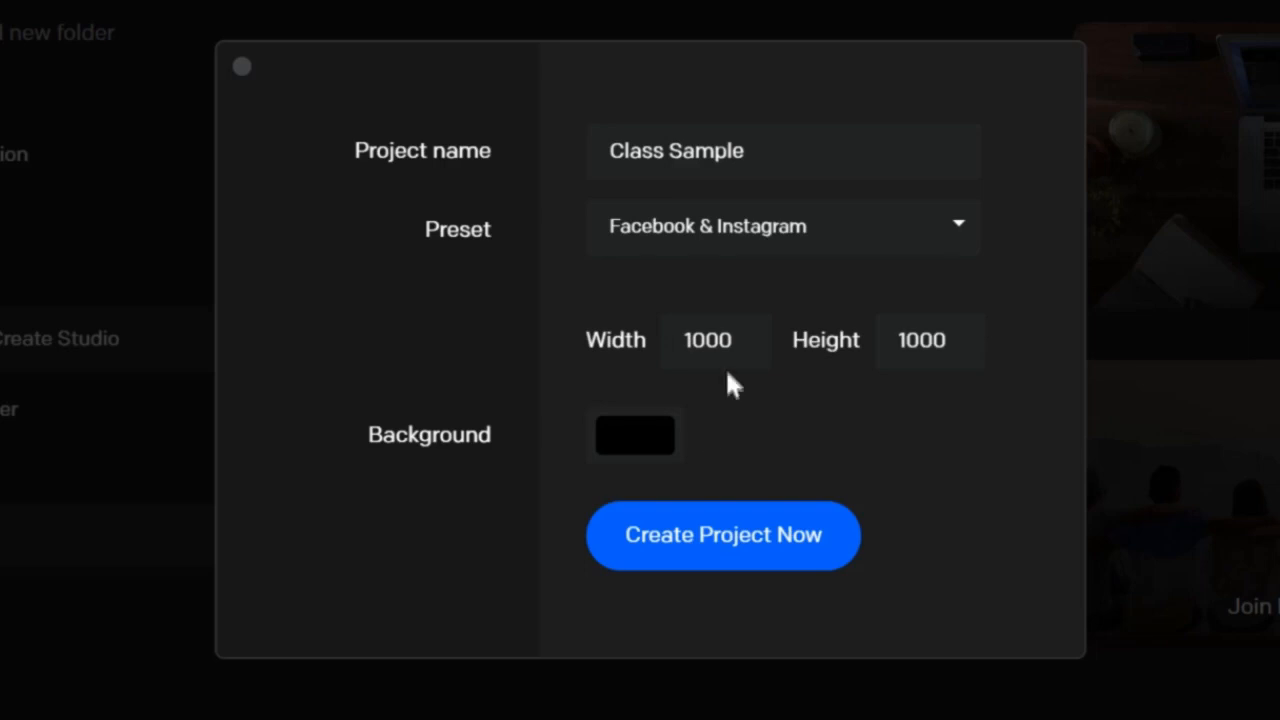
{"action": "left_click", "coordinate": [962, 232]}
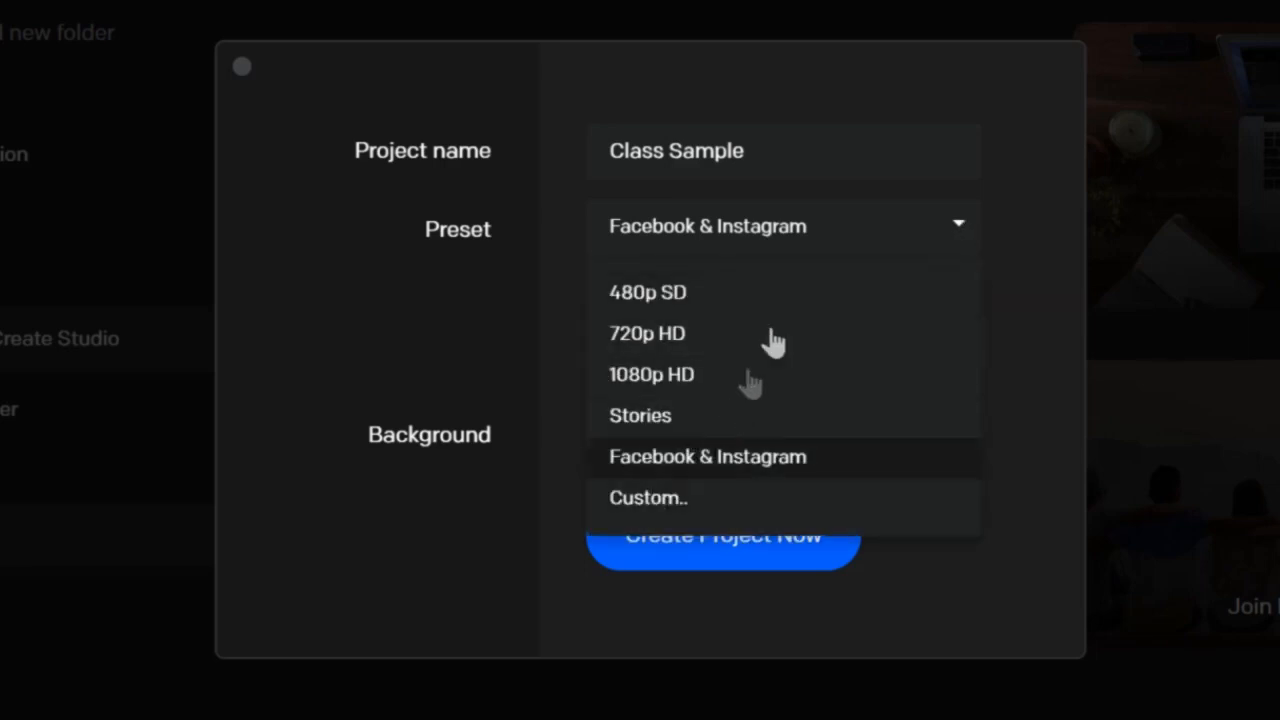
{"action": "left_click", "coordinate": [827, 78]}
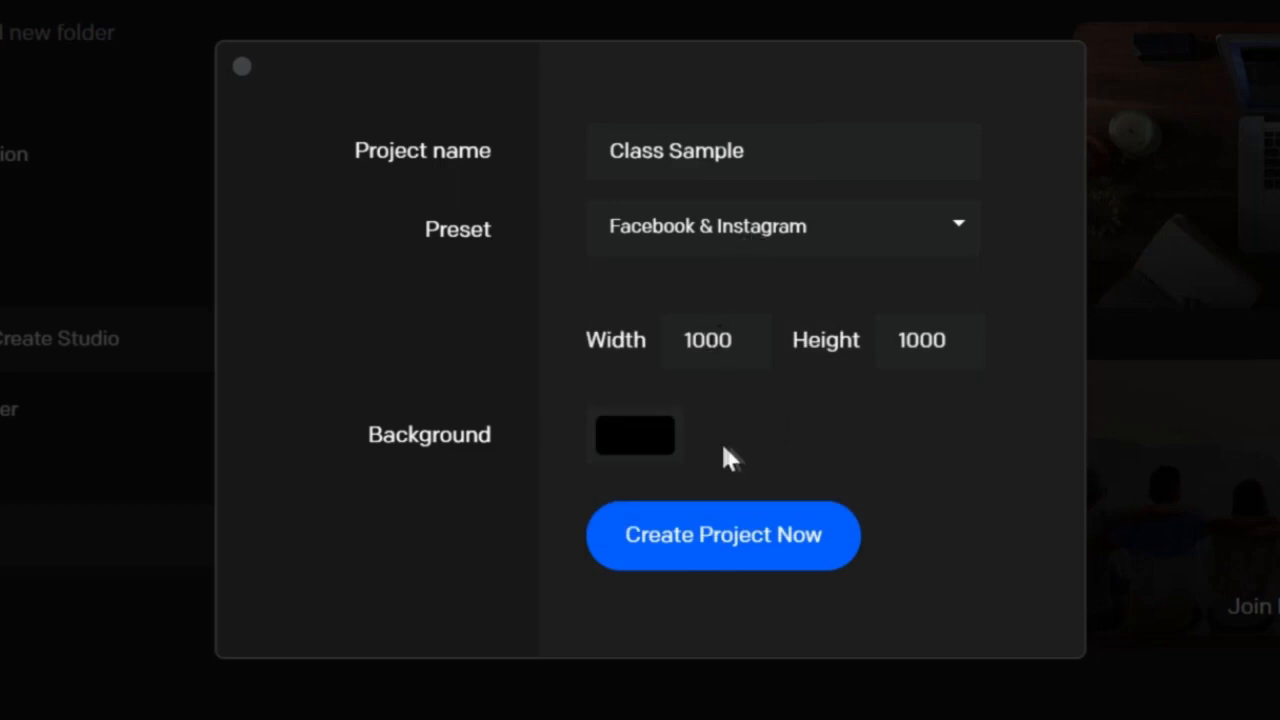
Check the background colour choices, keep black, and create the project.
{"action": "left_click", "coordinate": [636, 442]}
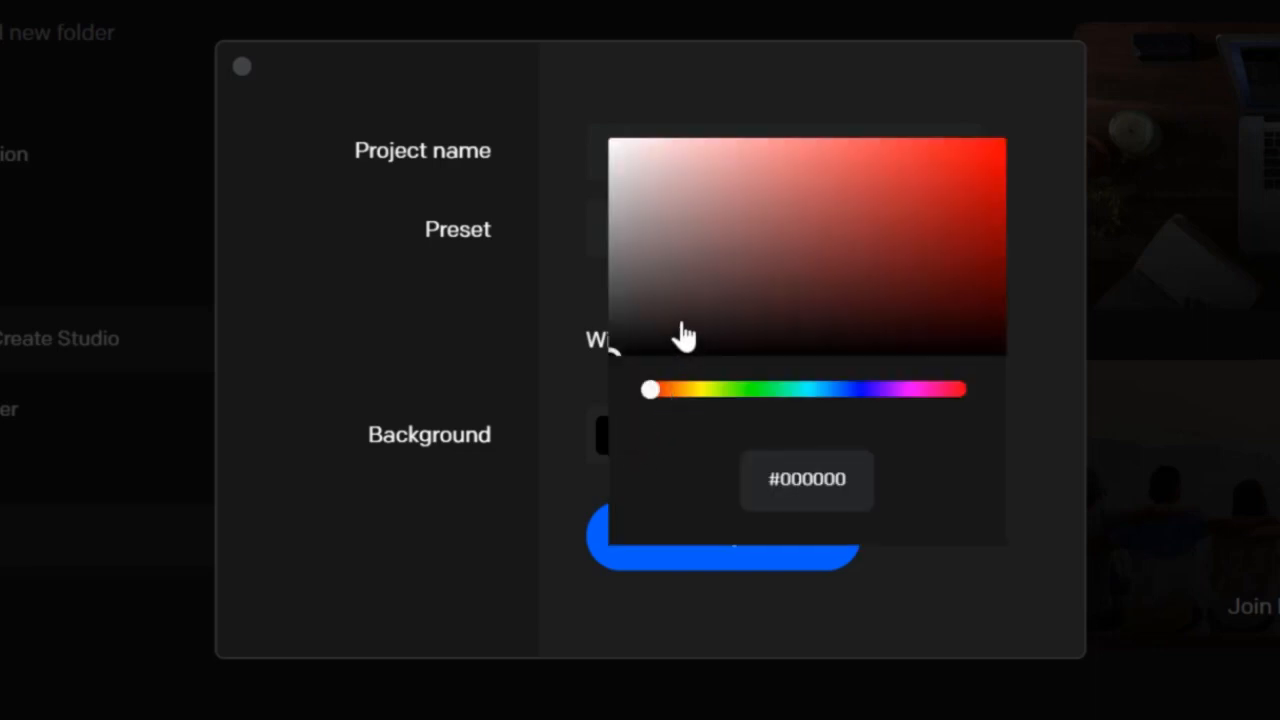
{"action": "left_click_drag", "start_coordinate": [633, 230], "coordinate": [743, 352]}
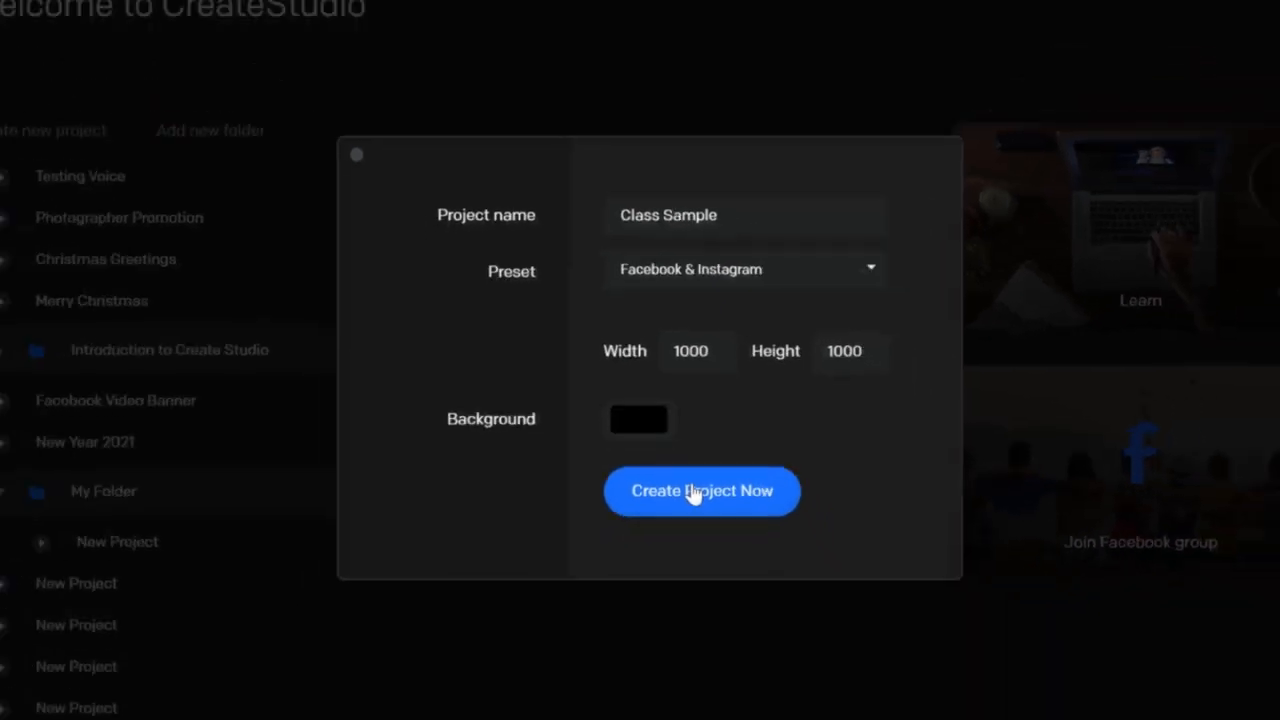
{"action": "left_click", "coordinate": [680, 456]}
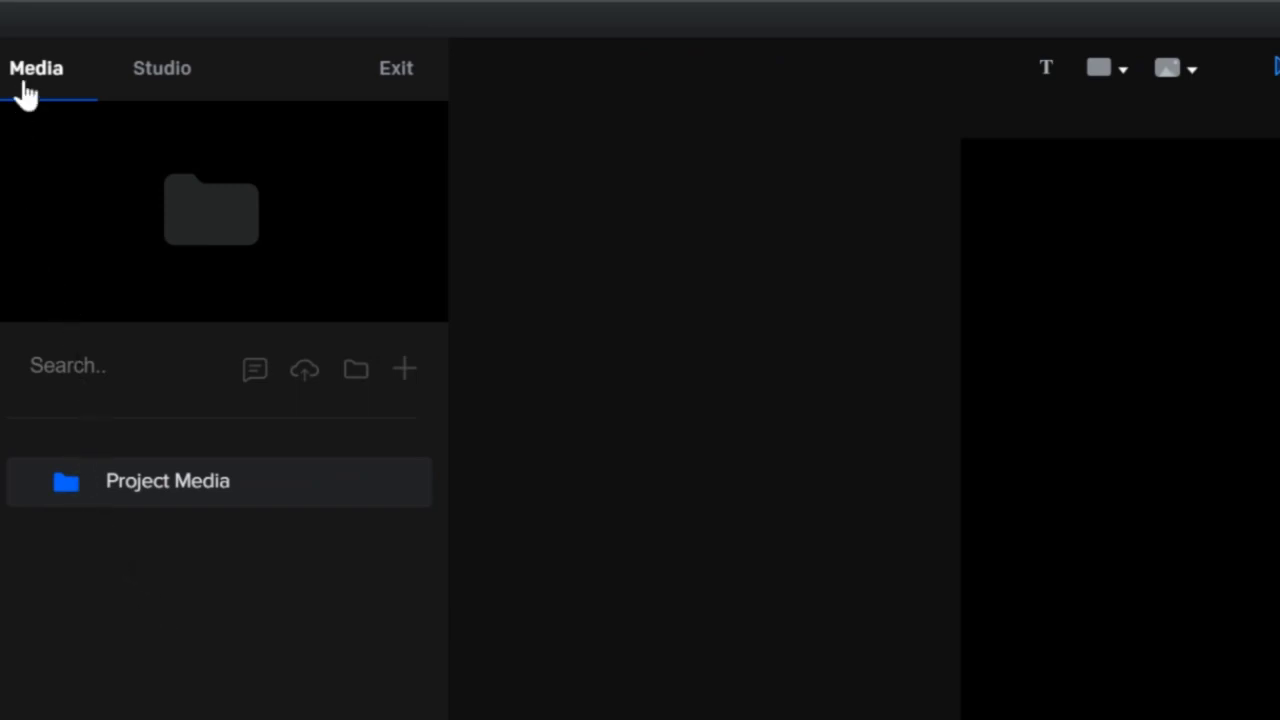
View the project media library with its search field and open the Text to Speech dialog.
{"action": "left_click", "coordinate": [147, 86]}
{"action": "left_click", "coordinate": [42, 75]}
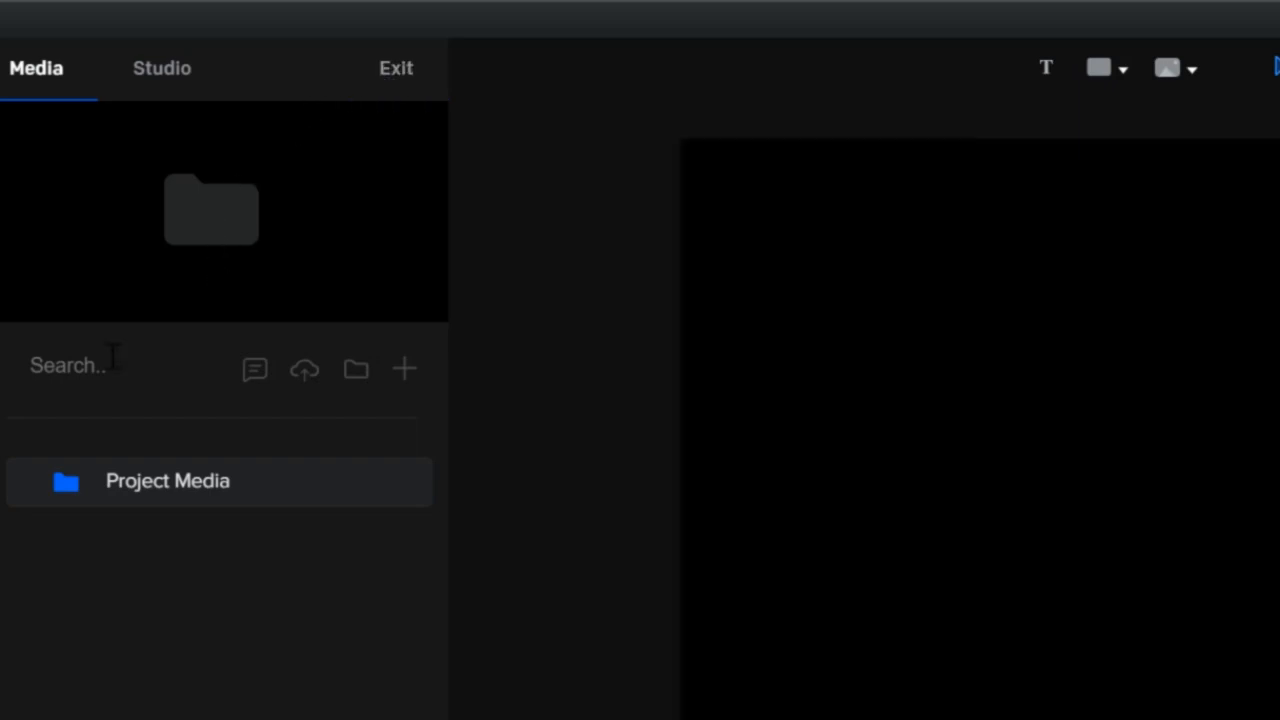
{"action": "left_click", "coordinate": [103, 360]}
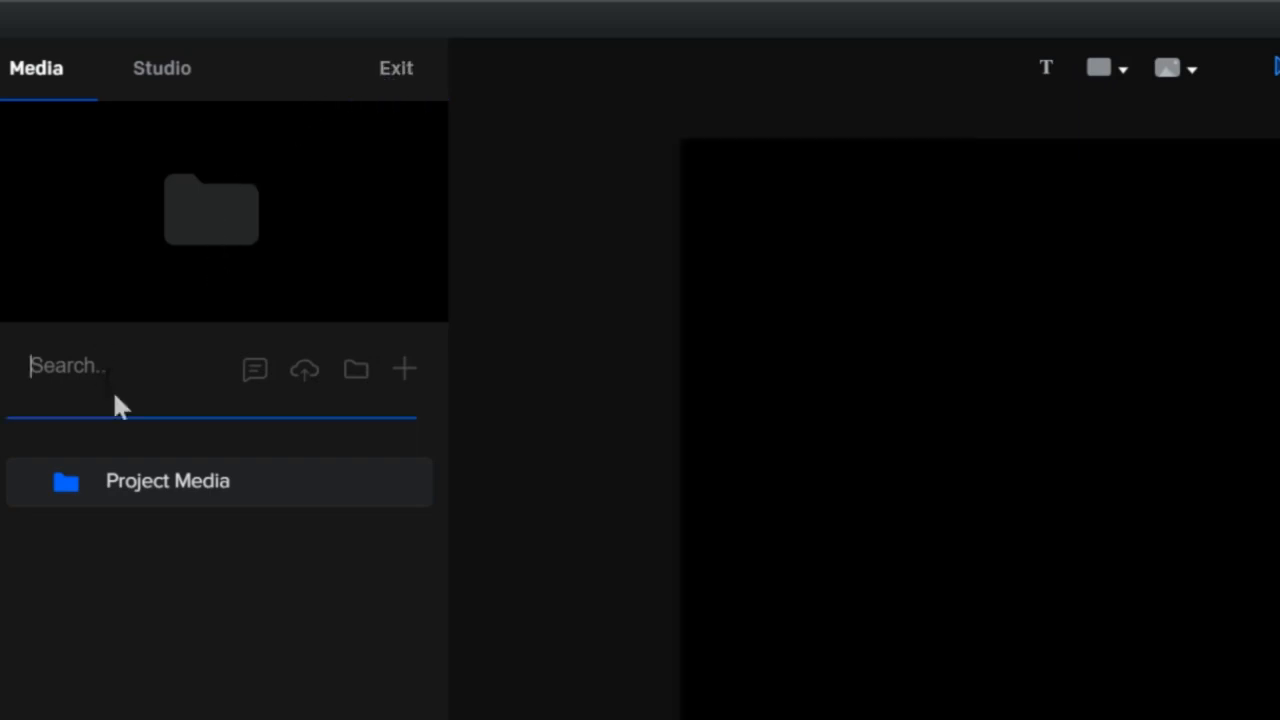
{"action": "left_click", "coordinate": [254, 372]}
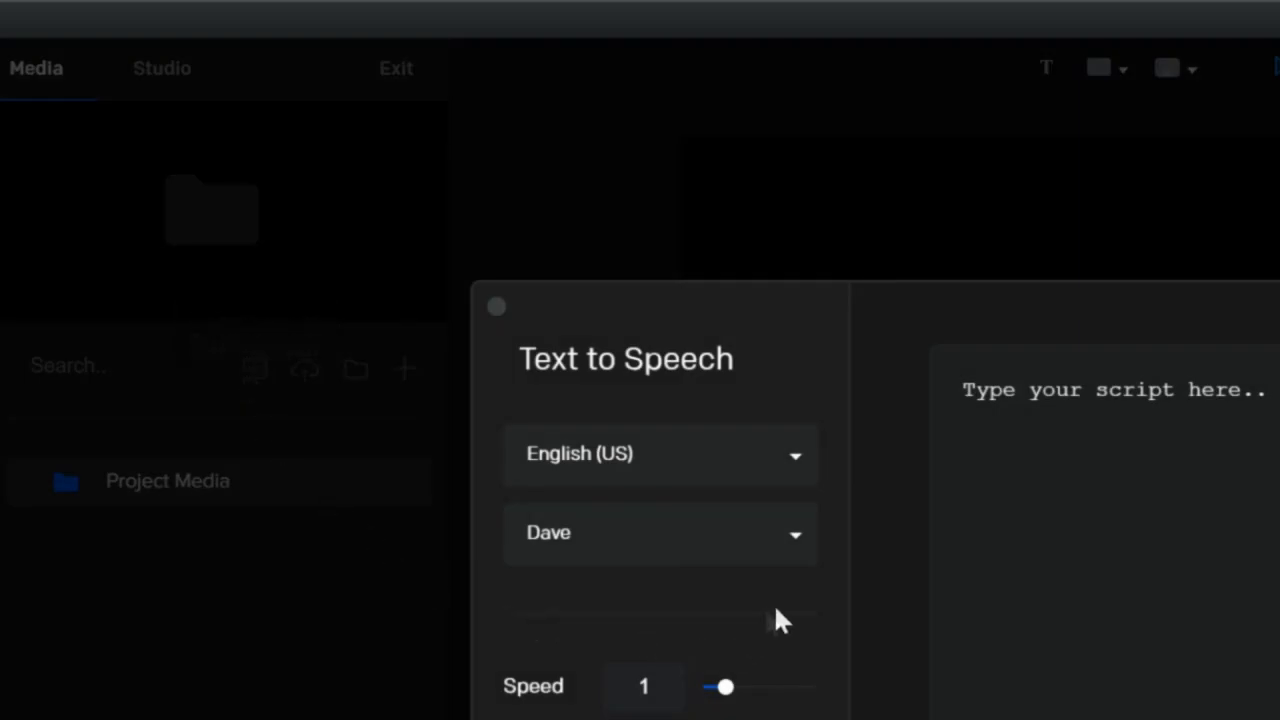
Leave Text to Speech, look through the stock library's Pexels, Pixabay and Audio collections, and close the library.
{"action": "key", "text": "Escape"}
{"action": "left_click", "coordinate": [306, 372]}
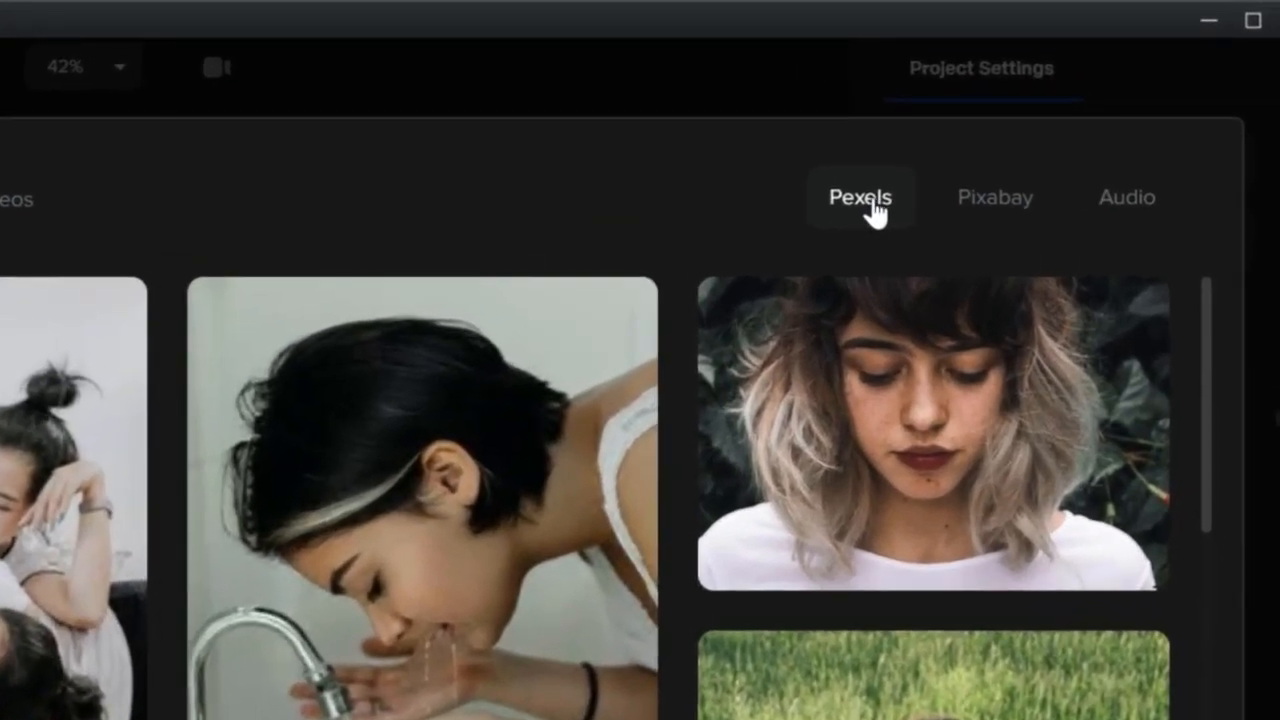
{"action": "left_click", "coordinate": [960, 210]}
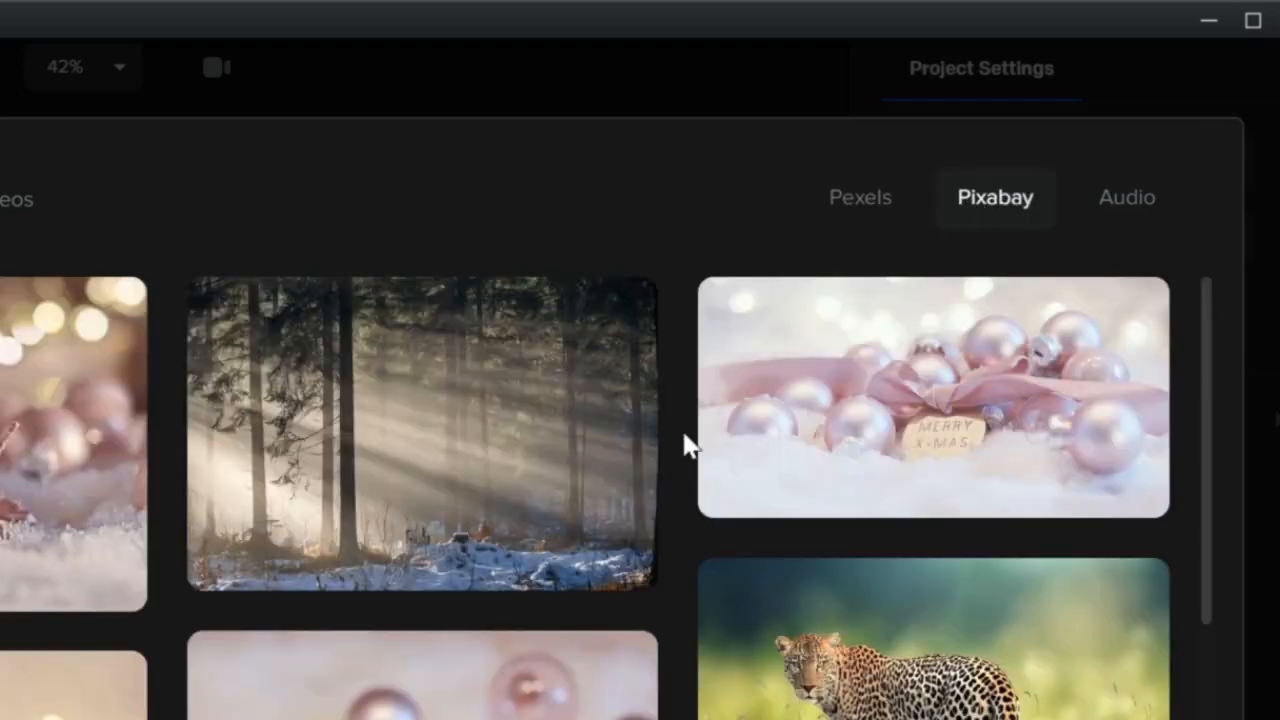
{"action": "mouse_move", "coordinate": [631, 468]}
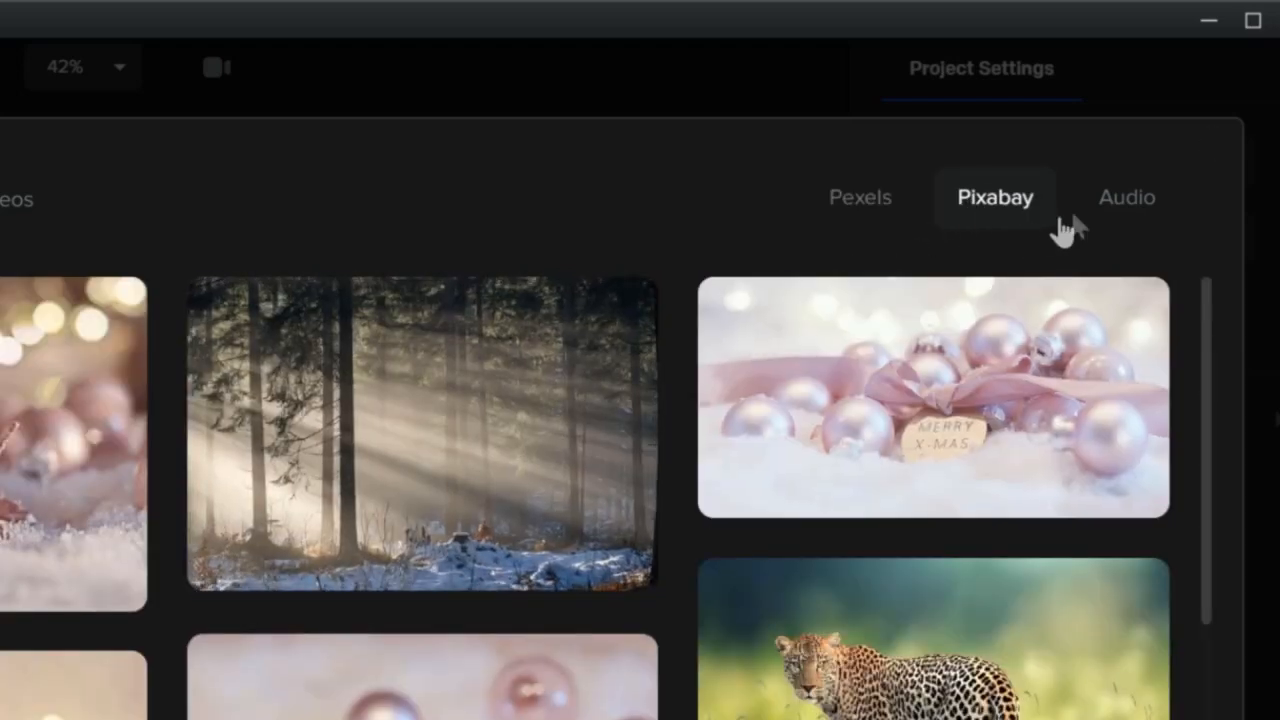
{"action": "left_click", "coordinate": [1110, 204]}
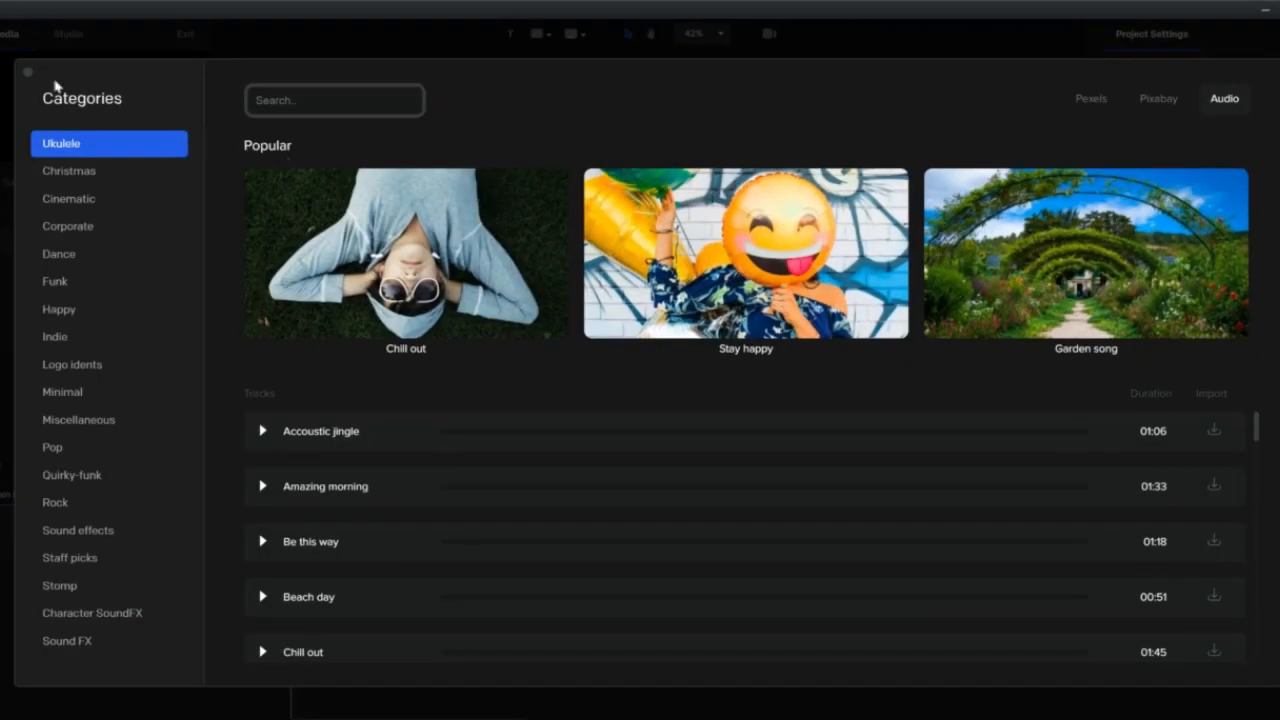
{"action": "left_click", "coordinate": [27, 73]}
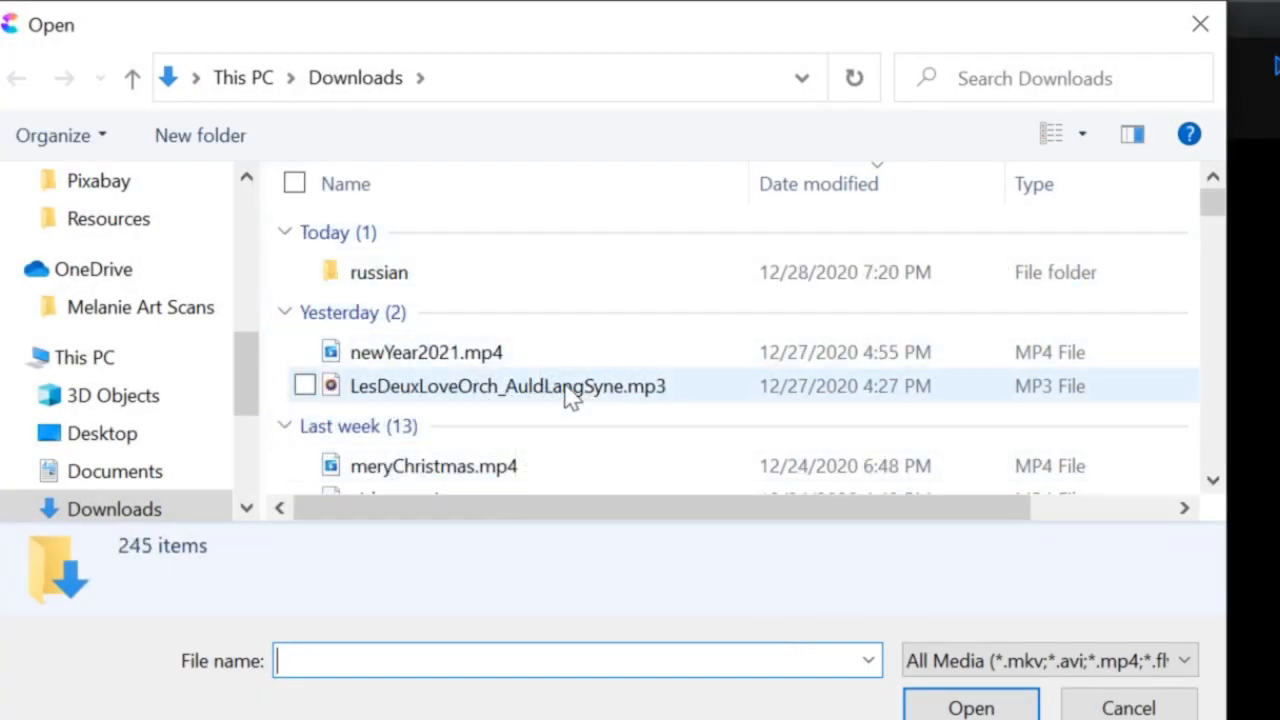
Import newYear2021.mp4 from the Downloads folder for a preview and remove it from Project Media.
{"action": "double_click", "coordinate": [482, 356]}
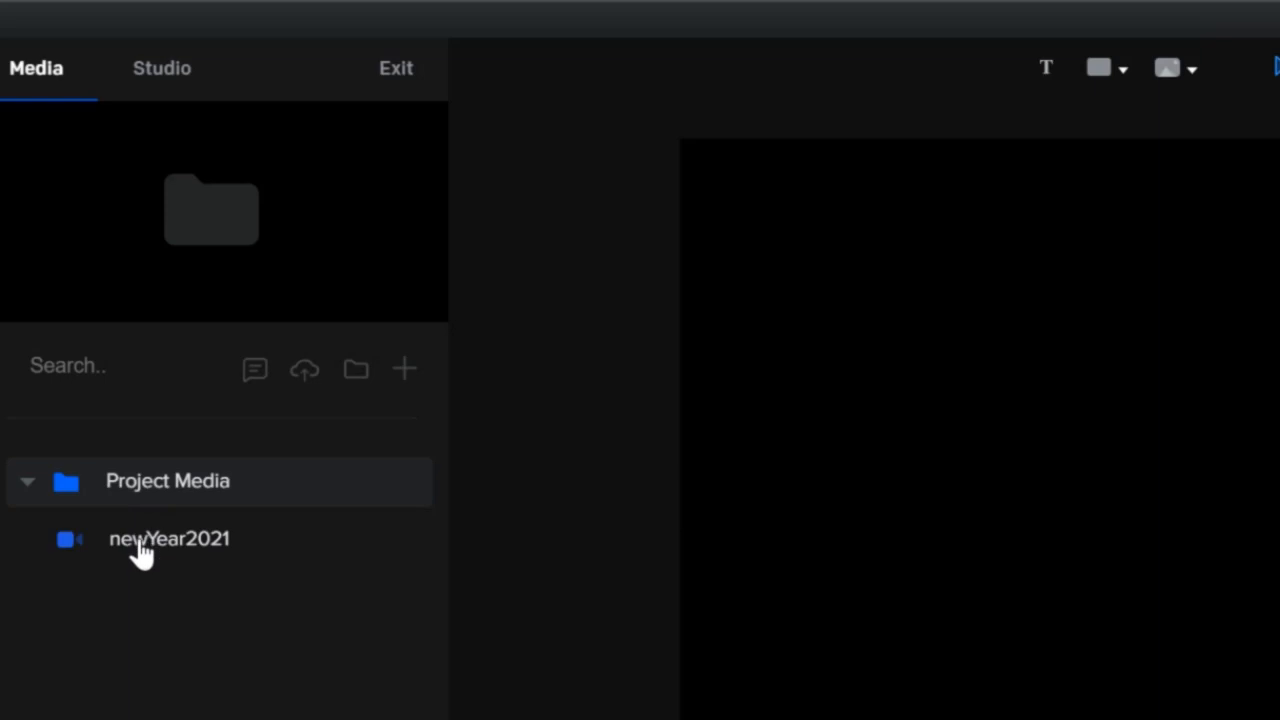
{"action": "left_click_drag", "start_coordinate": [142, 550], "coordinate": [1006, 417]}
{"action": "left_click", "coordinate": [490, 208]}
{"action": "left_click", "coordinate": [212, 545]}
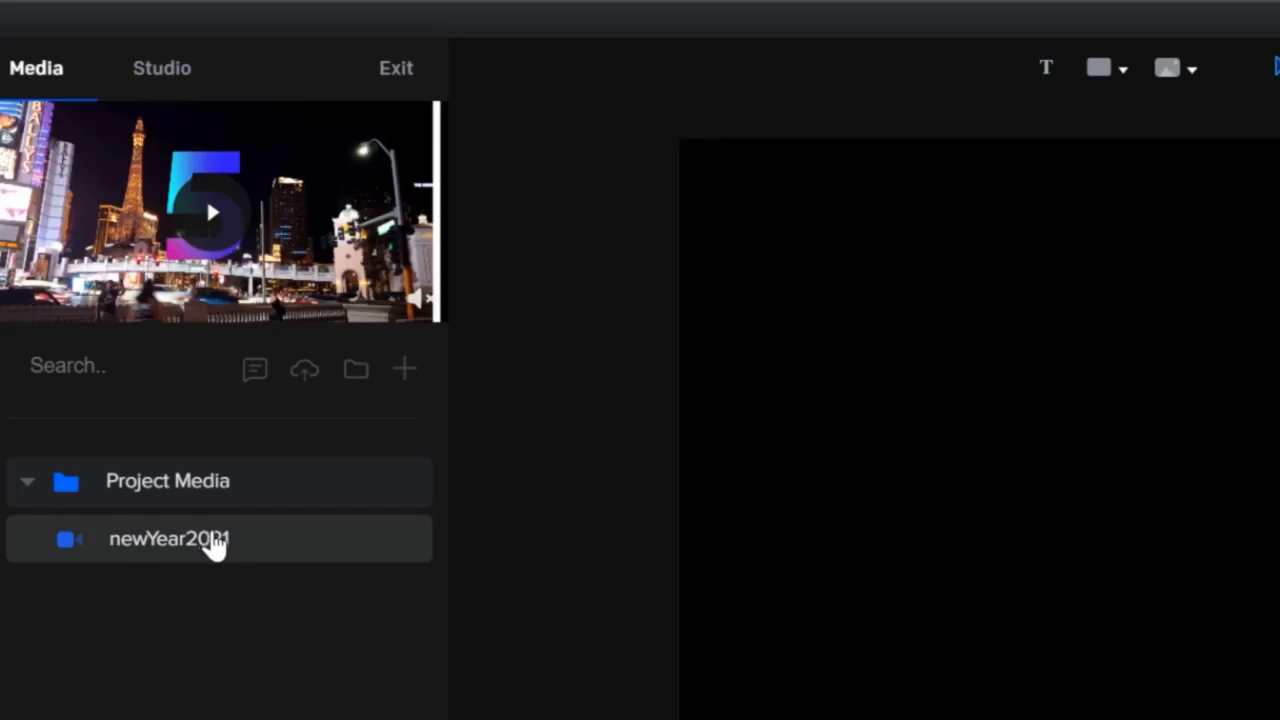
{"action": "right_click", "coordinate": [214, 540]}
{"action": "left_click", "coordinate": [253, 563]}
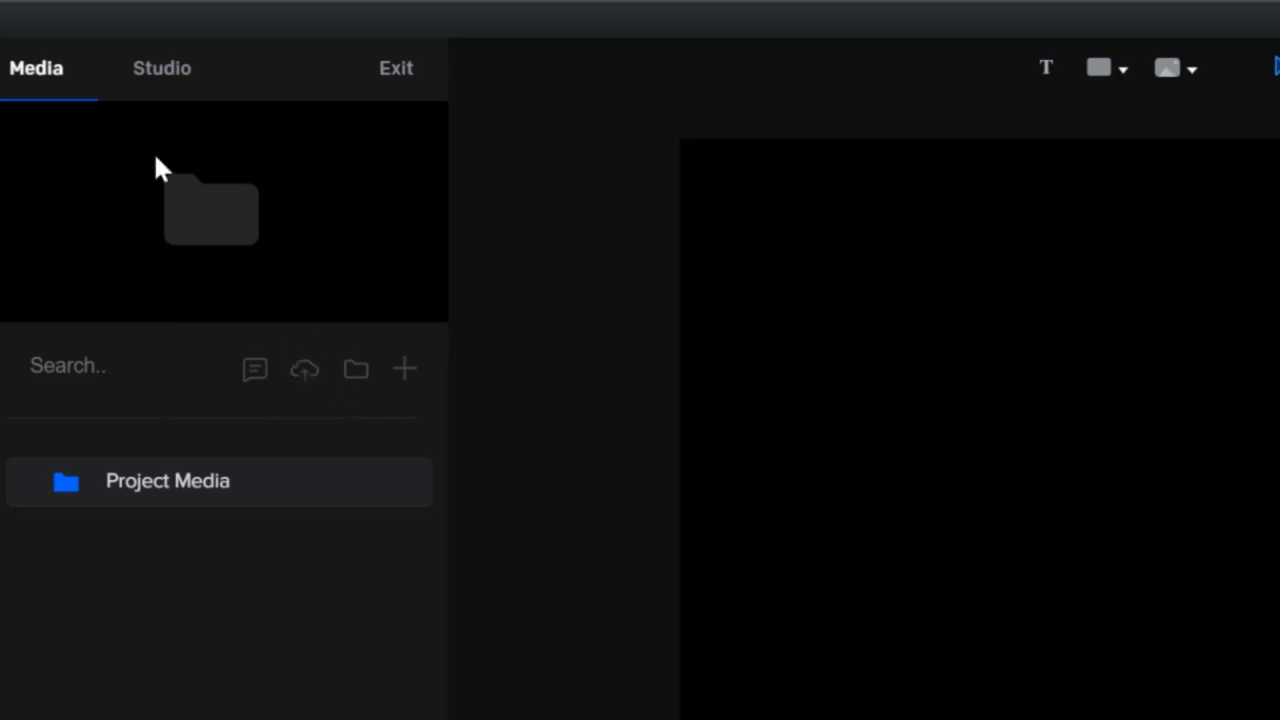
Look through the Studio asset categories and the styles within Characters, and return to the Studio home.
{"action": "left_click", "coordinate": [161, 80]}
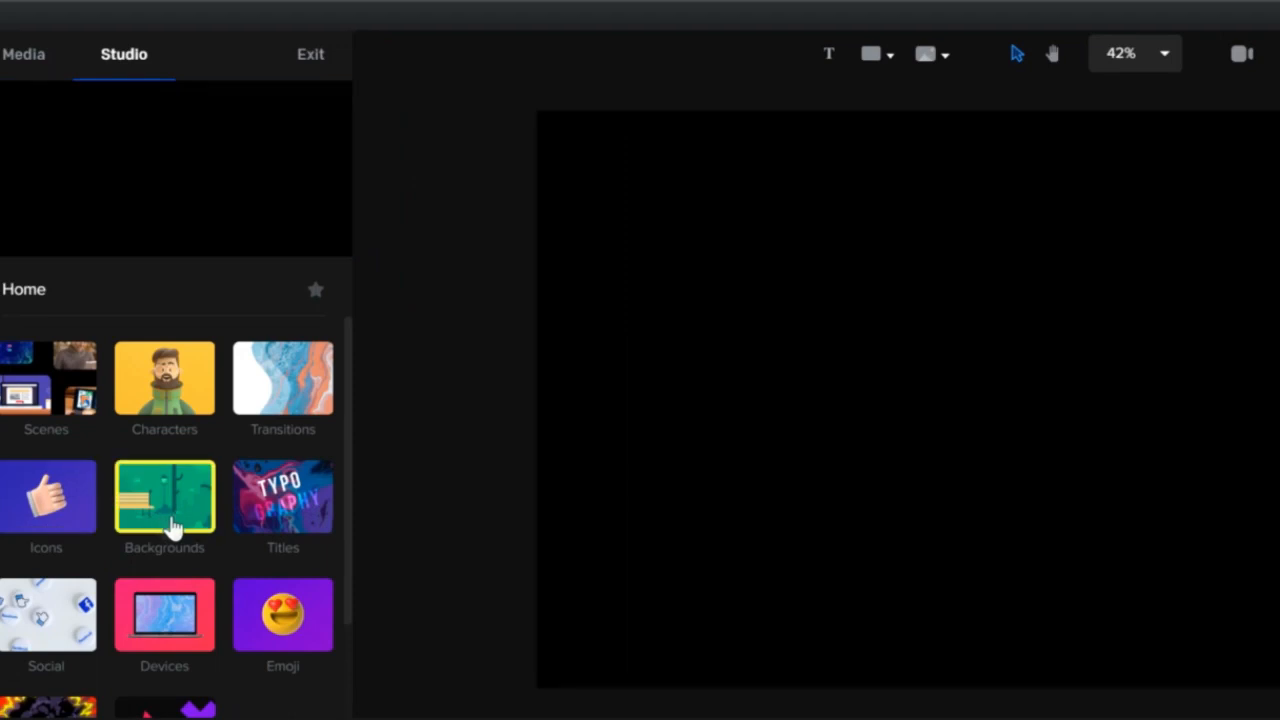
{"action": "scroll", "coordinate": [265, 537], "scroll_direction": "down", "scroll_amount": 2}
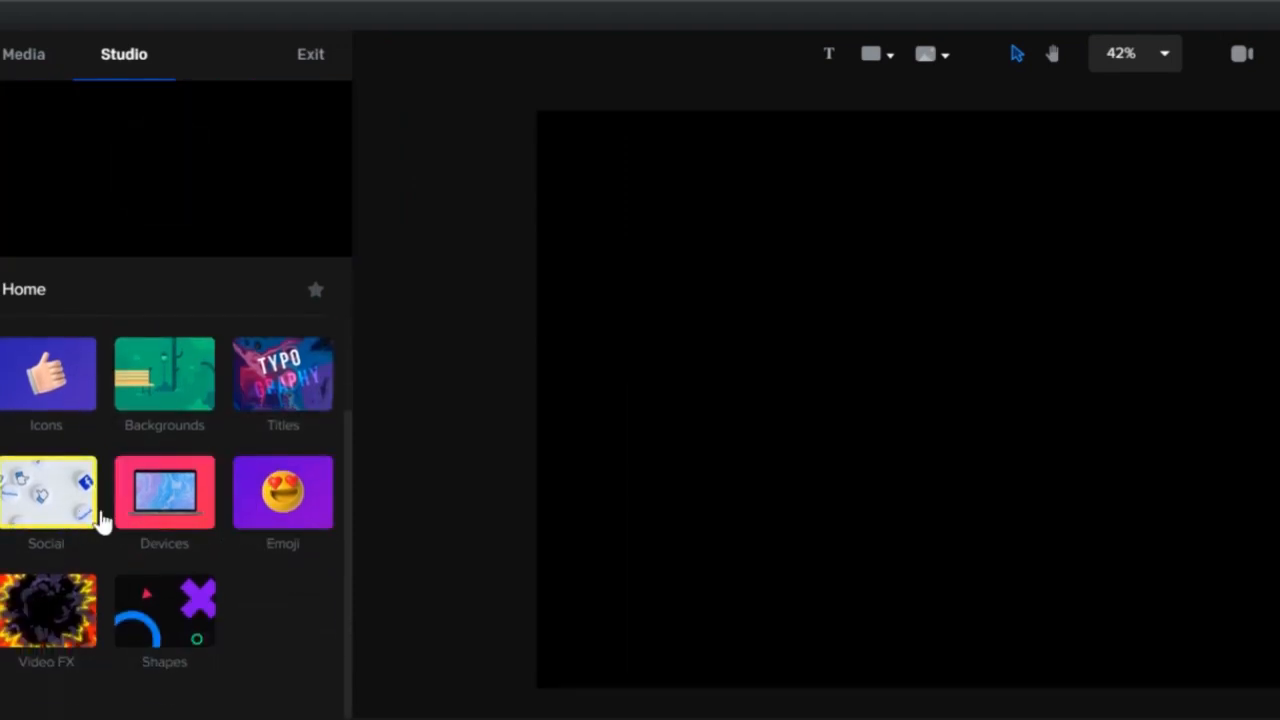
{"action": "scroll", "coordinate": [160, 435], "scroll_direction": "up", "scroll_amount": 2}
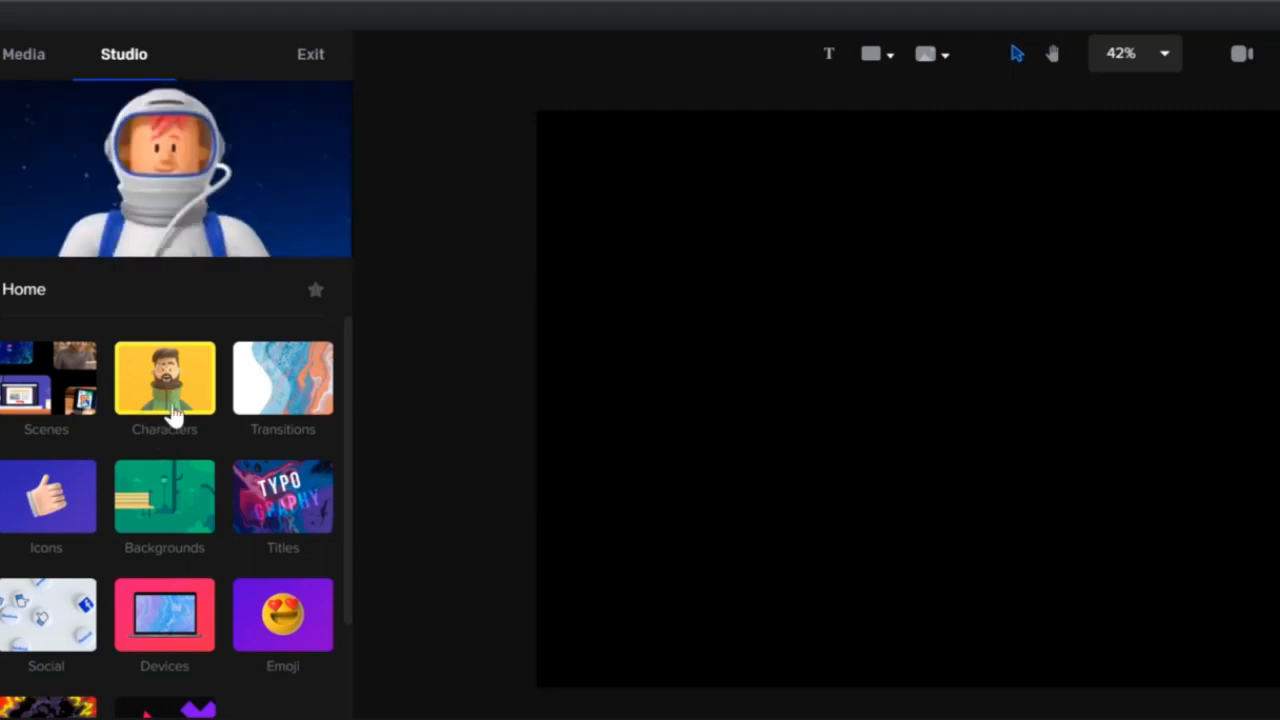
{"action": "left_click", "coordinate": [165, 378]}
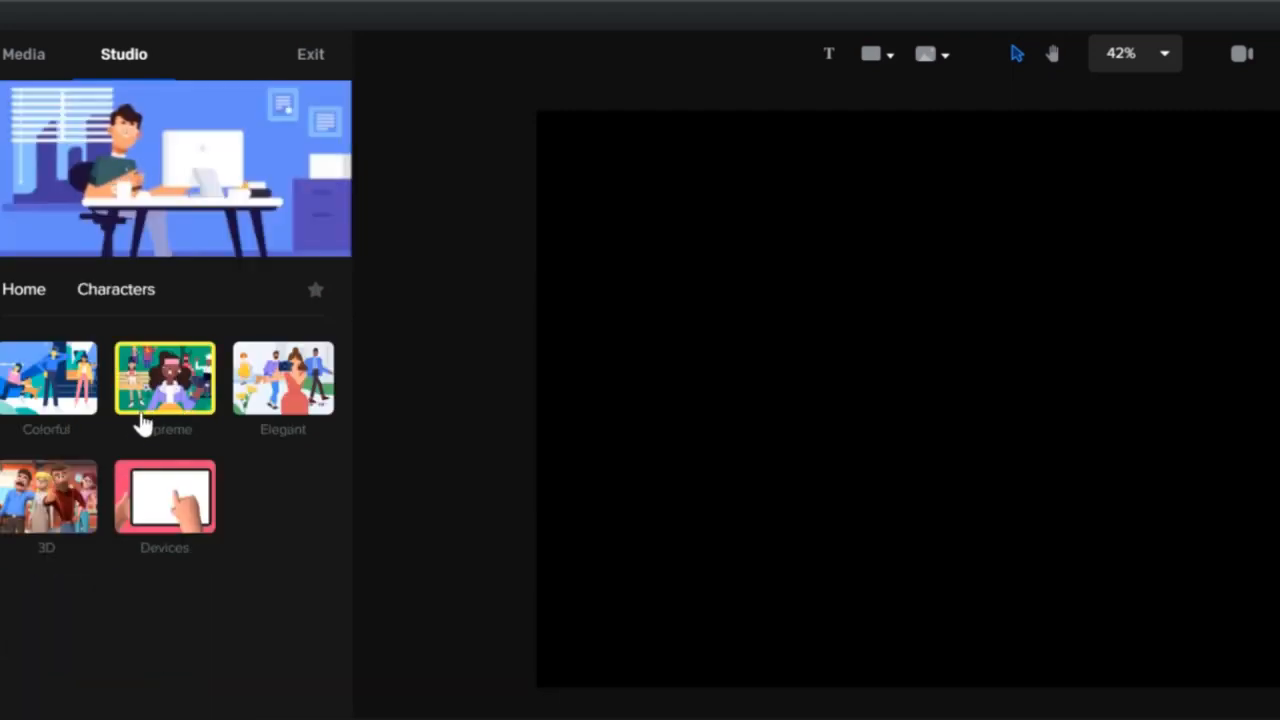
{"action": "left_click", "coordinate": [24, 289]}
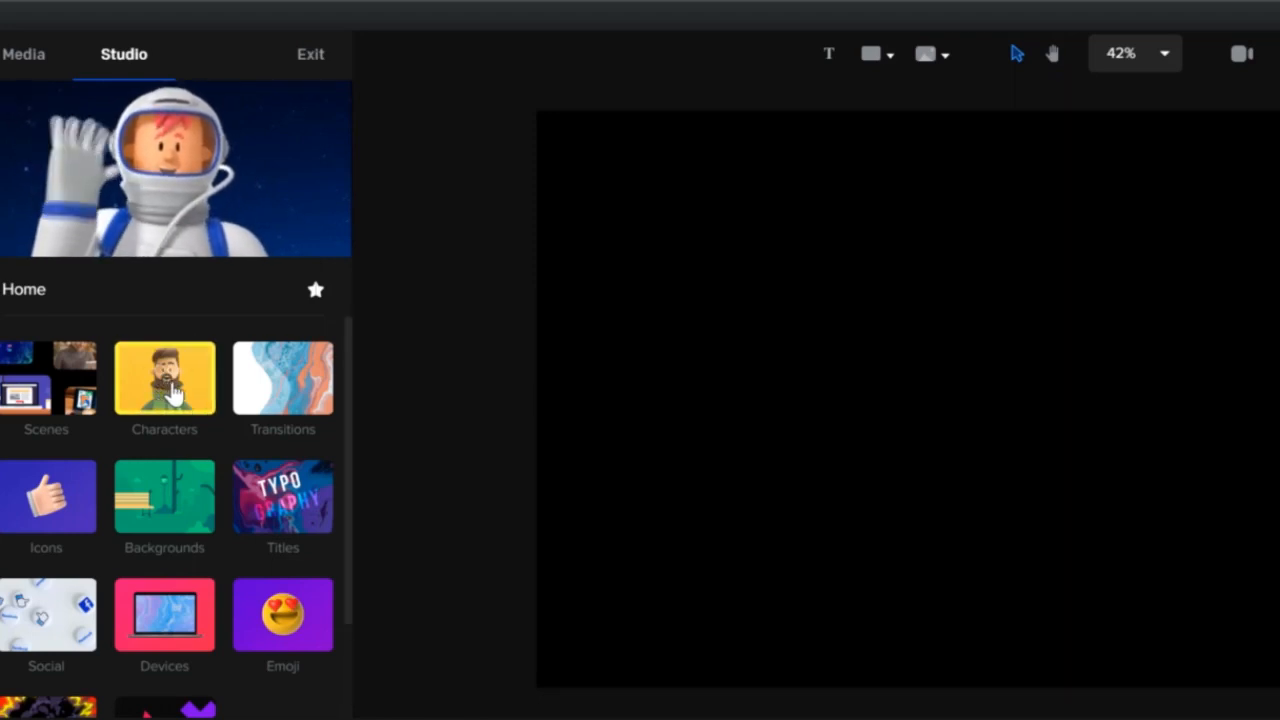
View the Supreme character collection, glance at the project media, and return to the Studio assets.
{"action": "left_click", "coordinate": [172, 393]}
{"action": "left_click", "coordinate": [176, 393]}
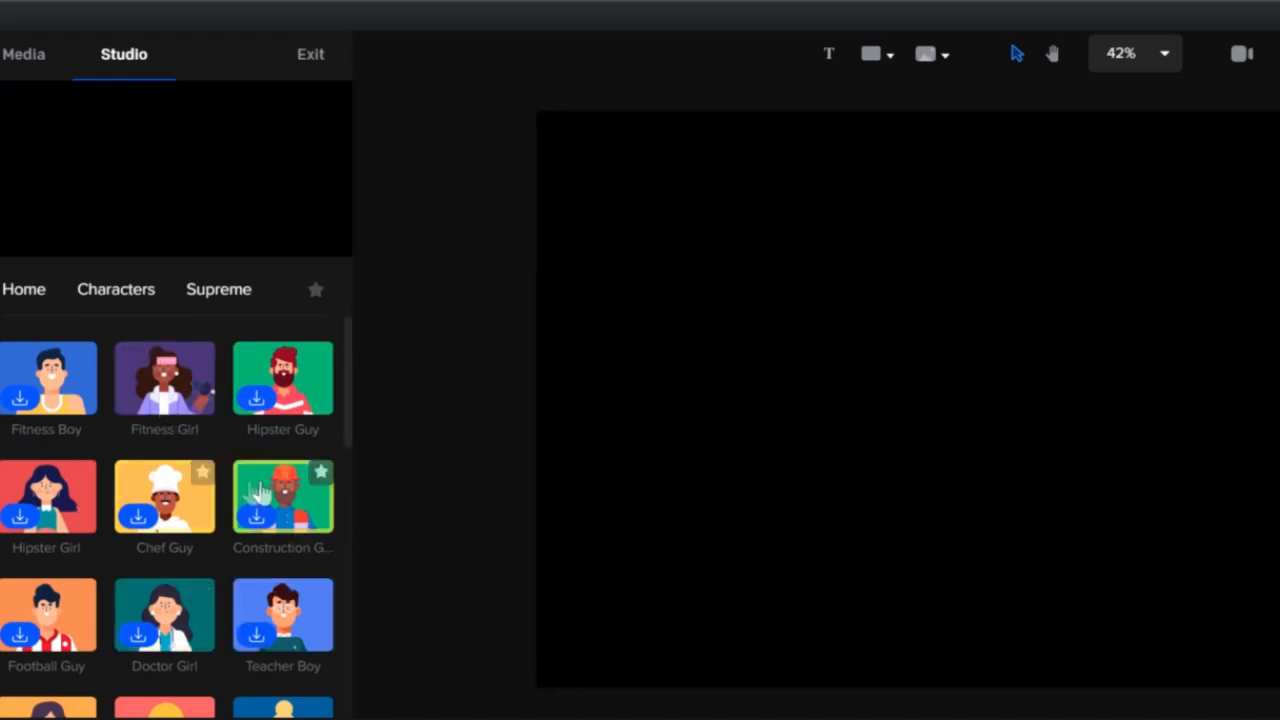
{"action": "left_click", "coordinate": [27, 57]}
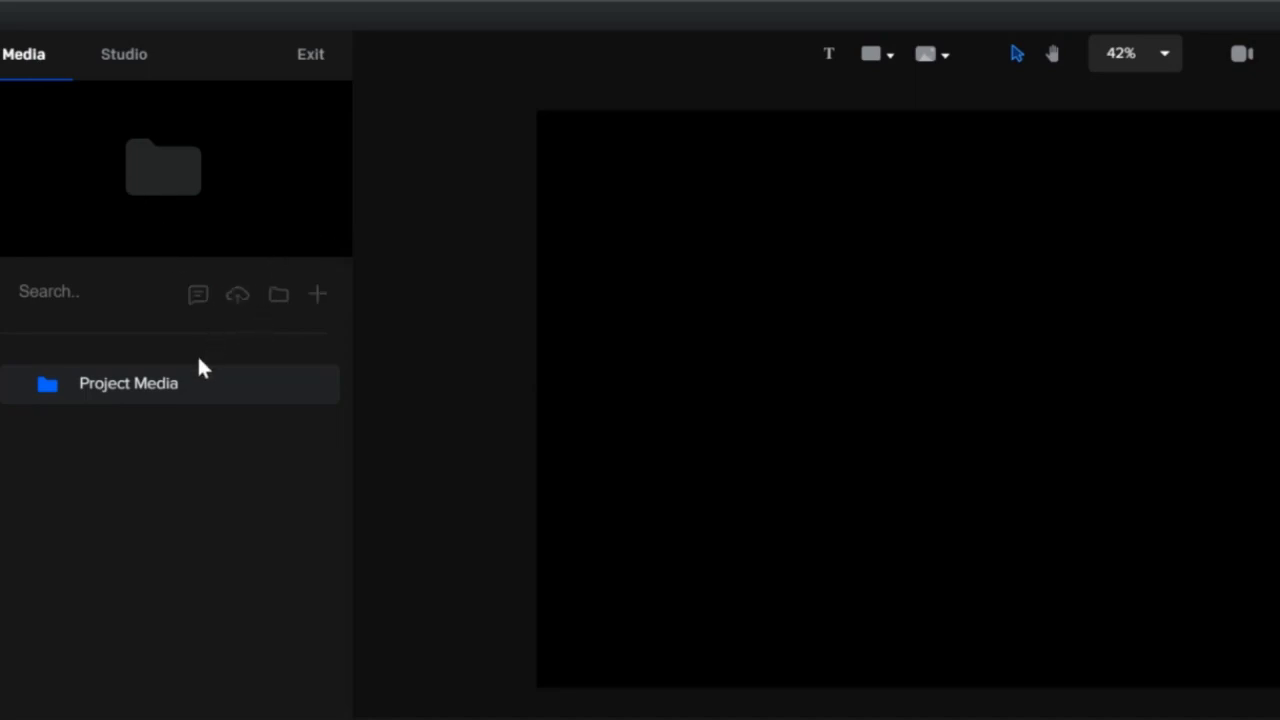
{"action": "left_click", "coordinate": [123, 60]}
{"action": "mouse_move", "coordinate": [154, 423]}
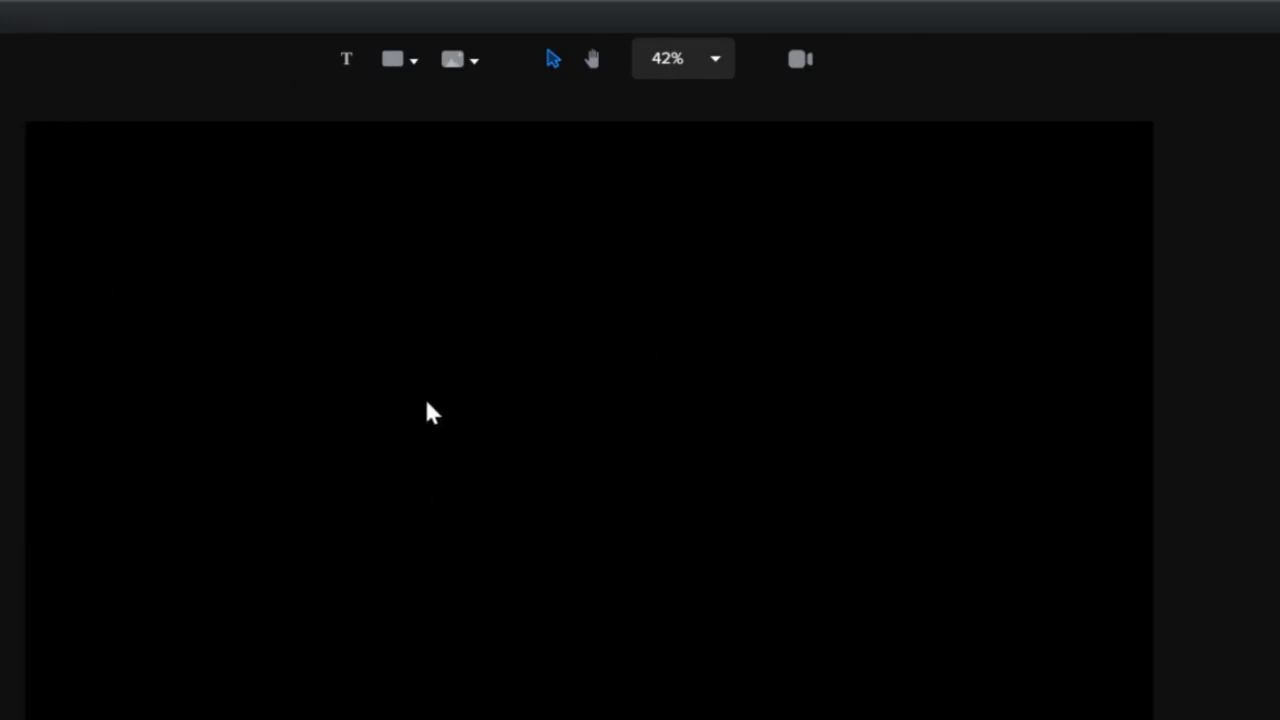
Add a text element to the canvas, enlarge it, and try its rotation and text selection.
{"action": "left_click", "coordinate": [346, 60]}
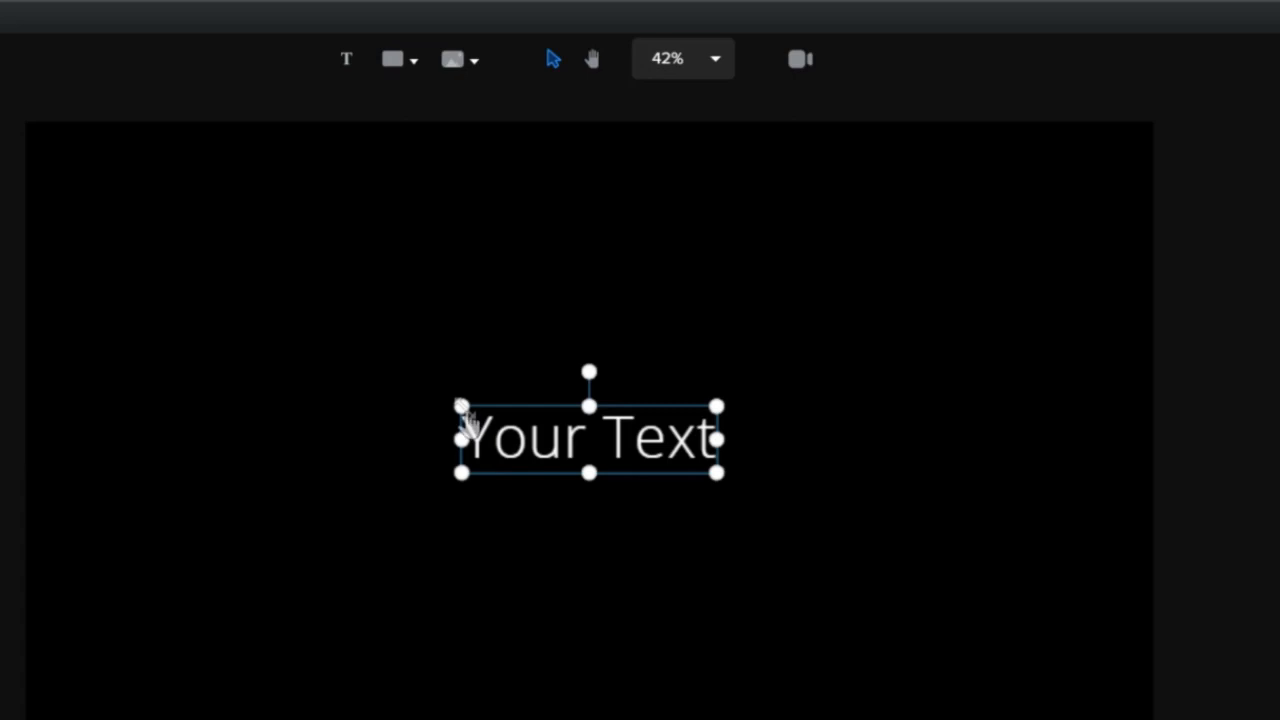
{"action": "left_click_drag", "start_coordinate": [437, 392], "coordinate": [243, 280]}
{"action": "mouse_move", "coordinate": [450, 300]}
{"action": "left_mouse_down"}
{"action": "mouse_move", "coordinate": [500, 310]}
{"action": "mouse_move", "coordinate": [410, 488]}
{"action": "mouse_move", "coordinate": [347, 388]}
{"action": "mouse_move", "coordinate": [405, 312]}
{"action": "mouse_move", "coordinate": [450, 299]}
{"action": "left_mouse_up"}
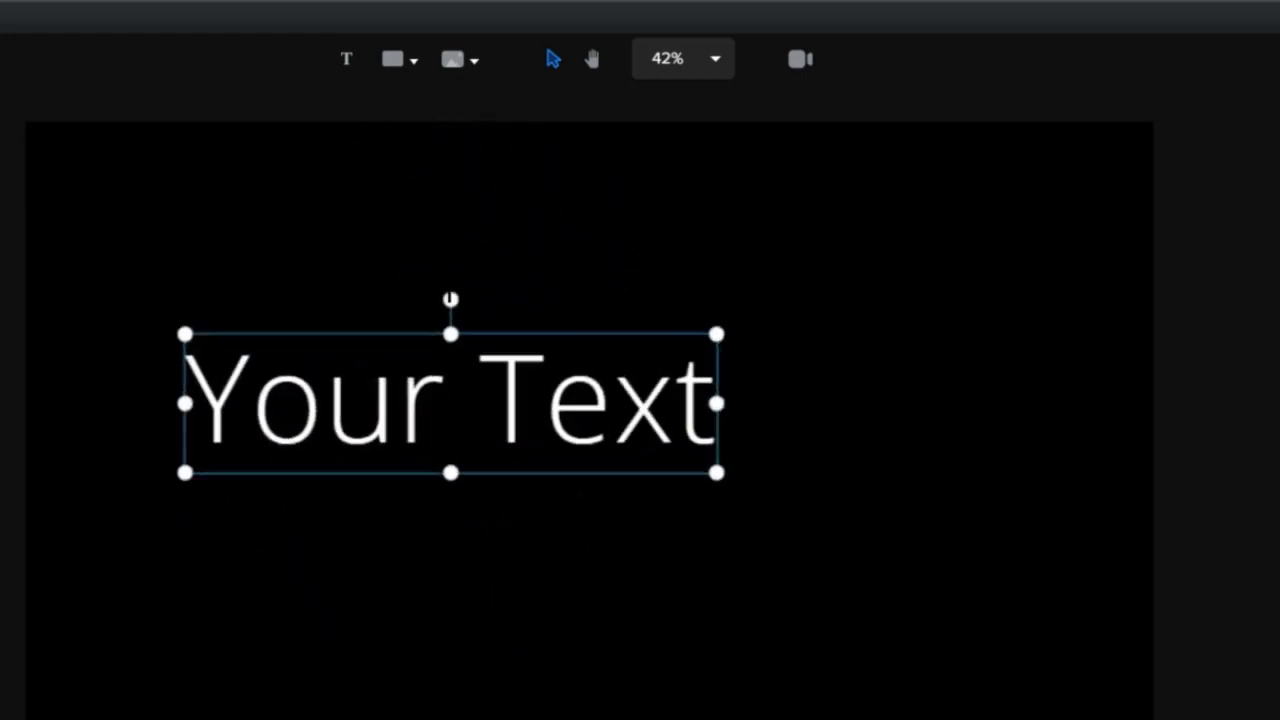
{"action": "double_click", "coordinate": [368, 426]}
{"action": "left_click_drag", "start_coordinate": [218, 412], "coordinate": [704, 407]}
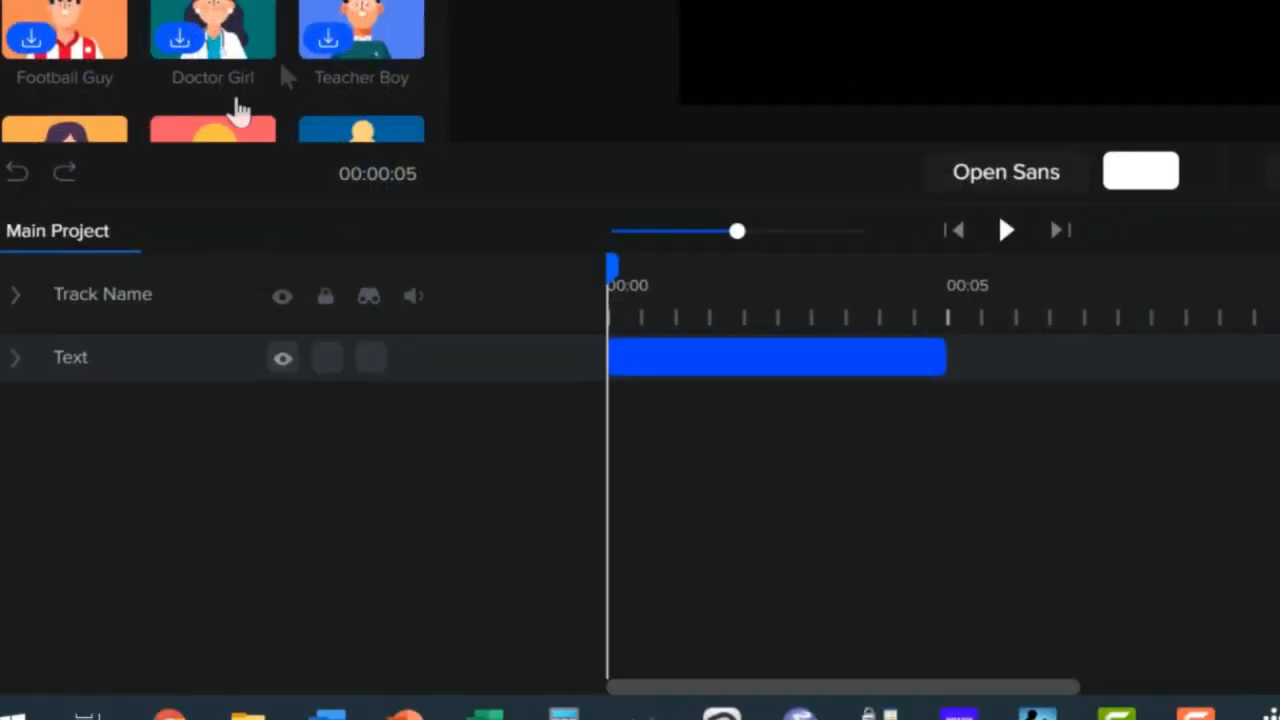
Undo the text changes and the added text element, and try Redo.
{"action": "left_click", "coordinate": [15, 176]}
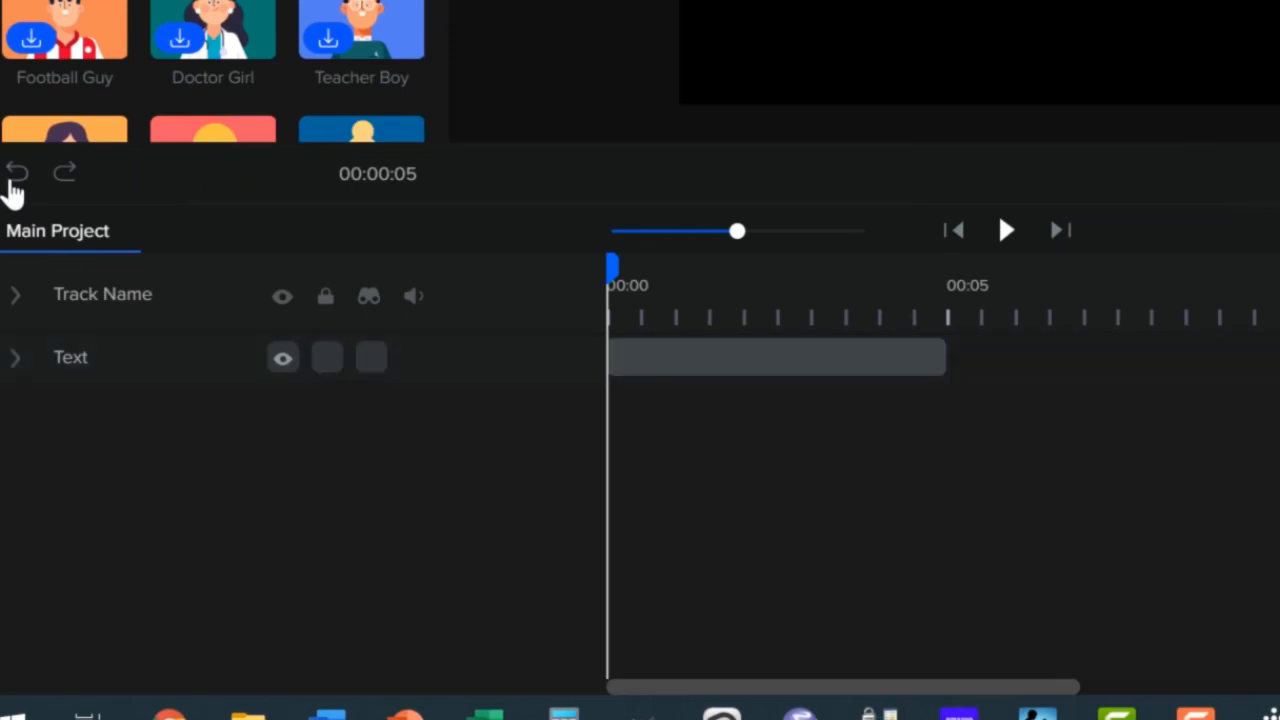
{"action": "left_click", "coordinate": [15, 176]}
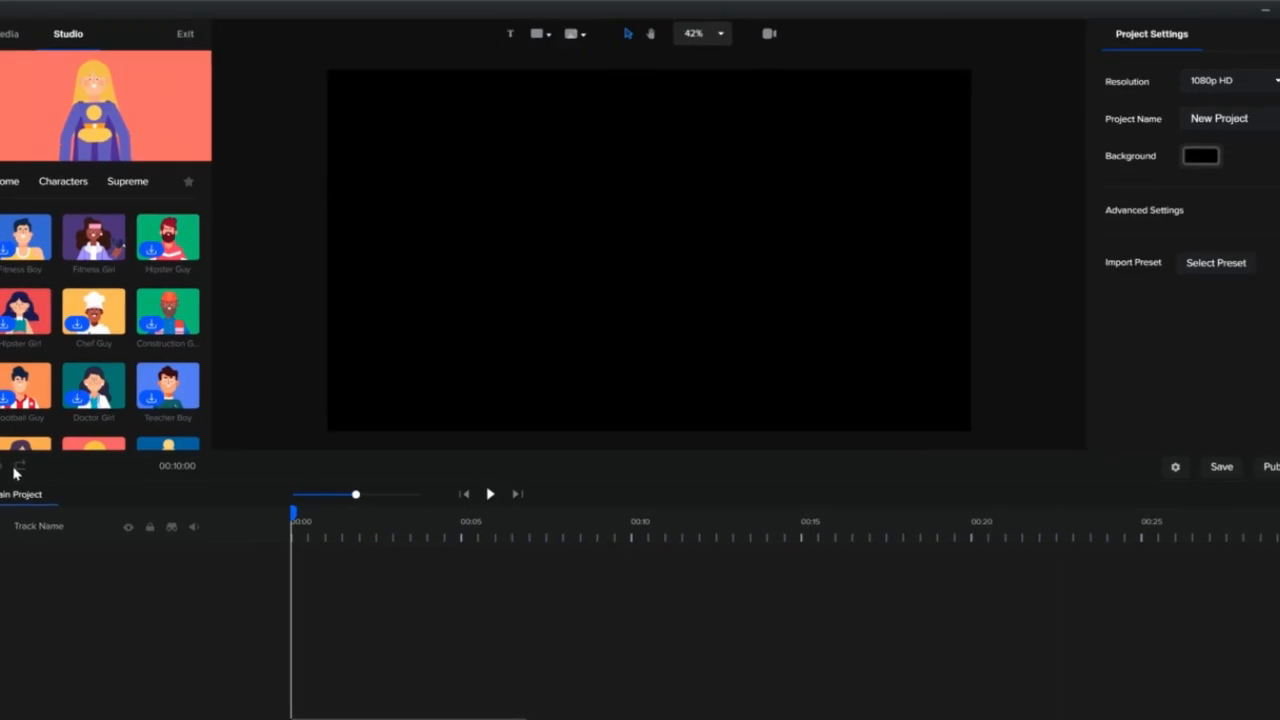
{"action": "left_click", "coordinate": [17, 472]}
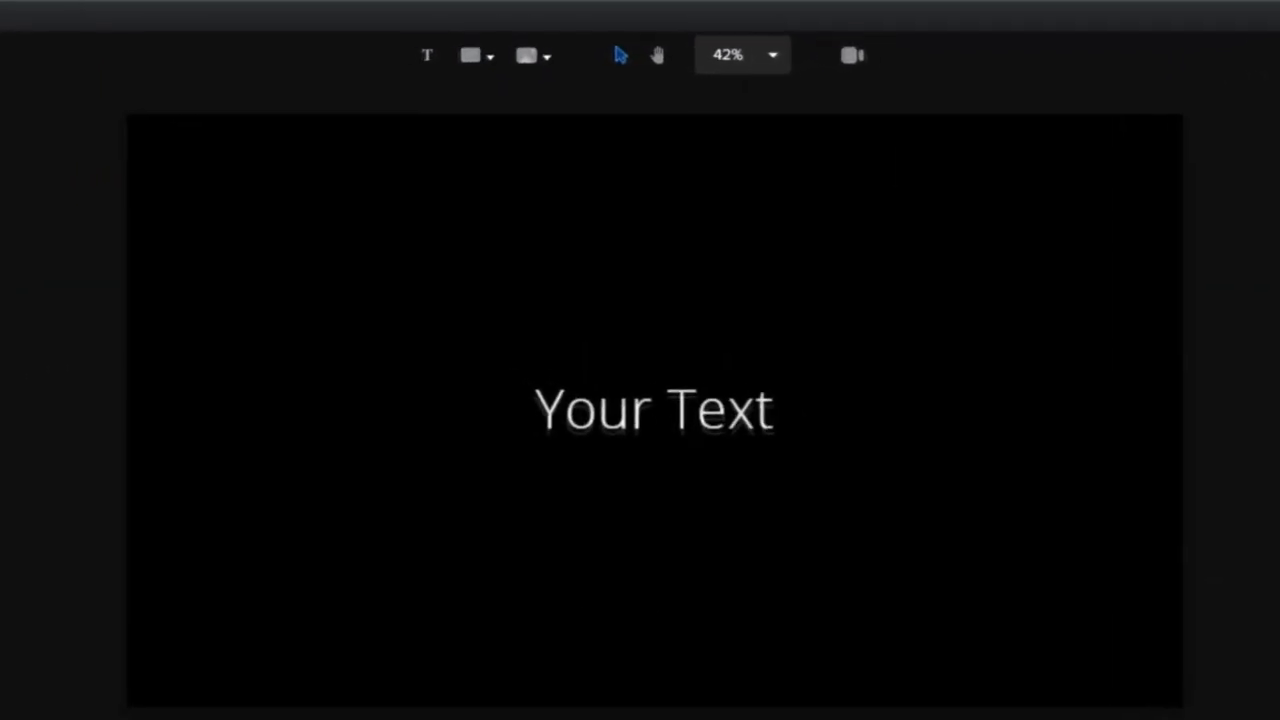
Insert a plain rectangle from the shape library onto the canvas.
{"action": "left_click", "coordinate": [545, 35]}
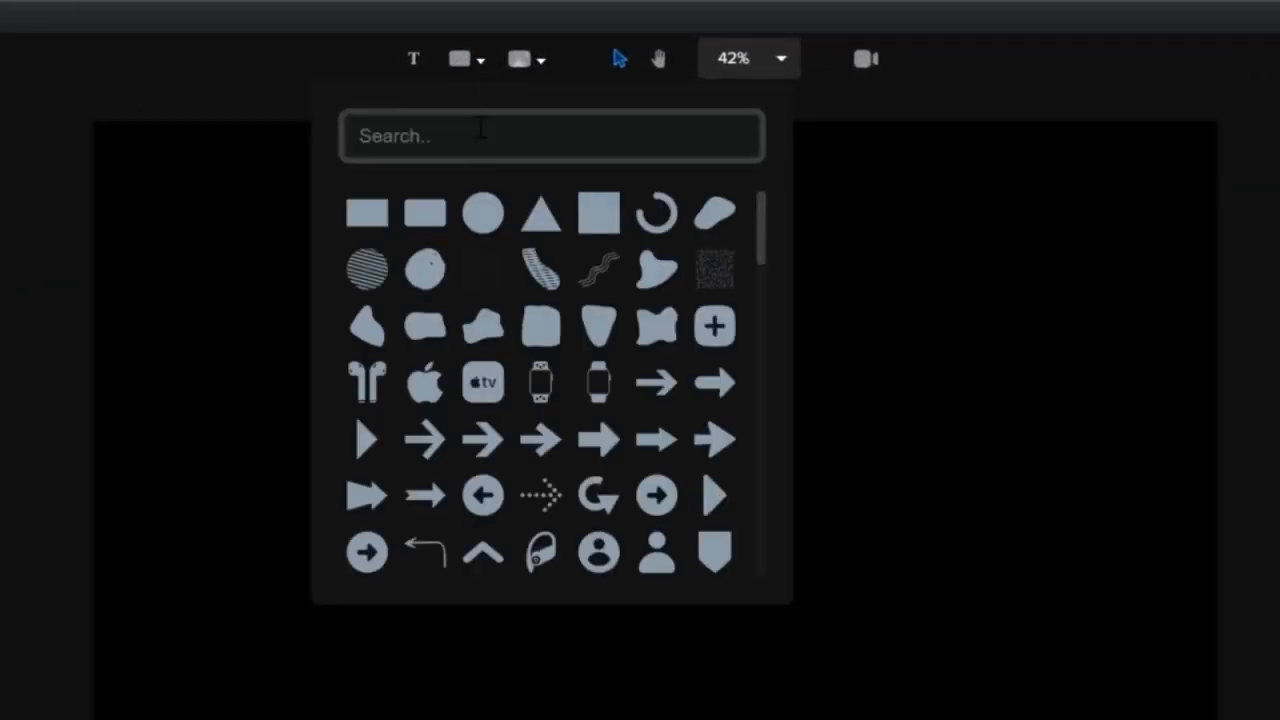
{"action": "left_click", "coordinate": [367, 220]}
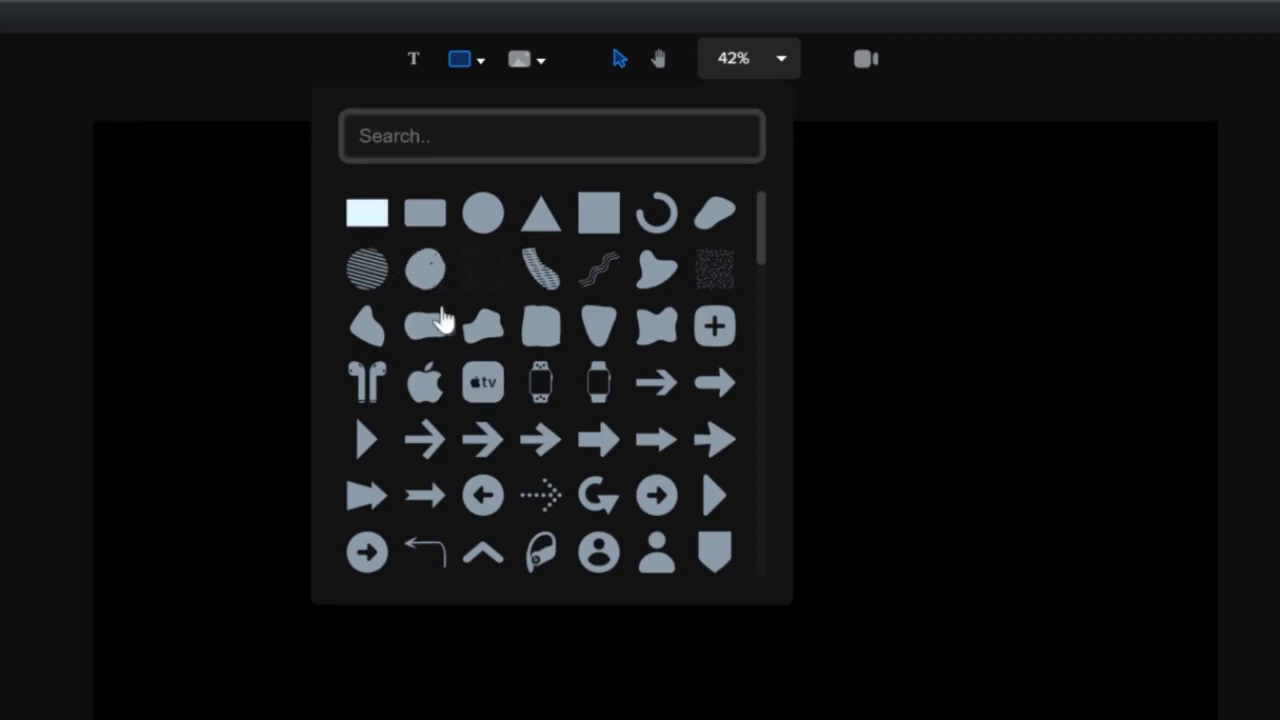
{"action": "left_click", "coordinate": [976, 230]}
{"action": "left_click", "coordinate": [690, 395]}
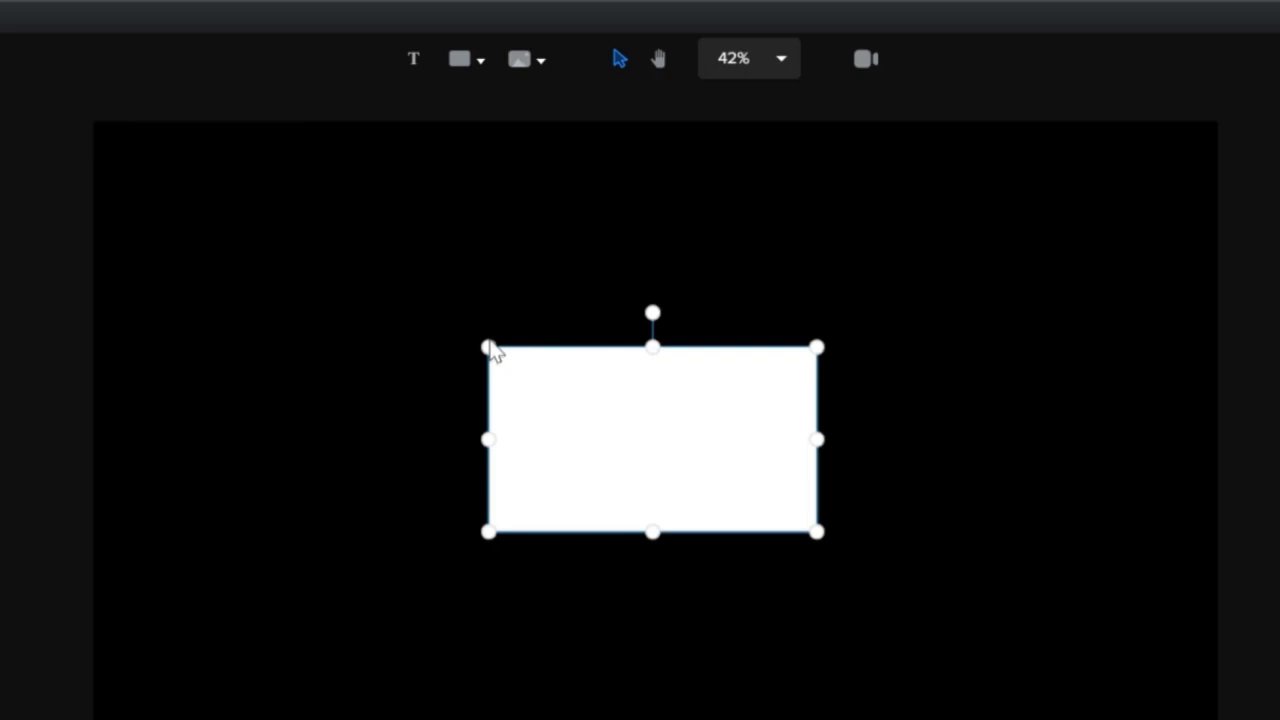
Resize the white rectangle, making it taller and slightly narrower.
{"action": "left_click_drag", "start_coordinate": [488, 347], "coordinate": [481, 420]}
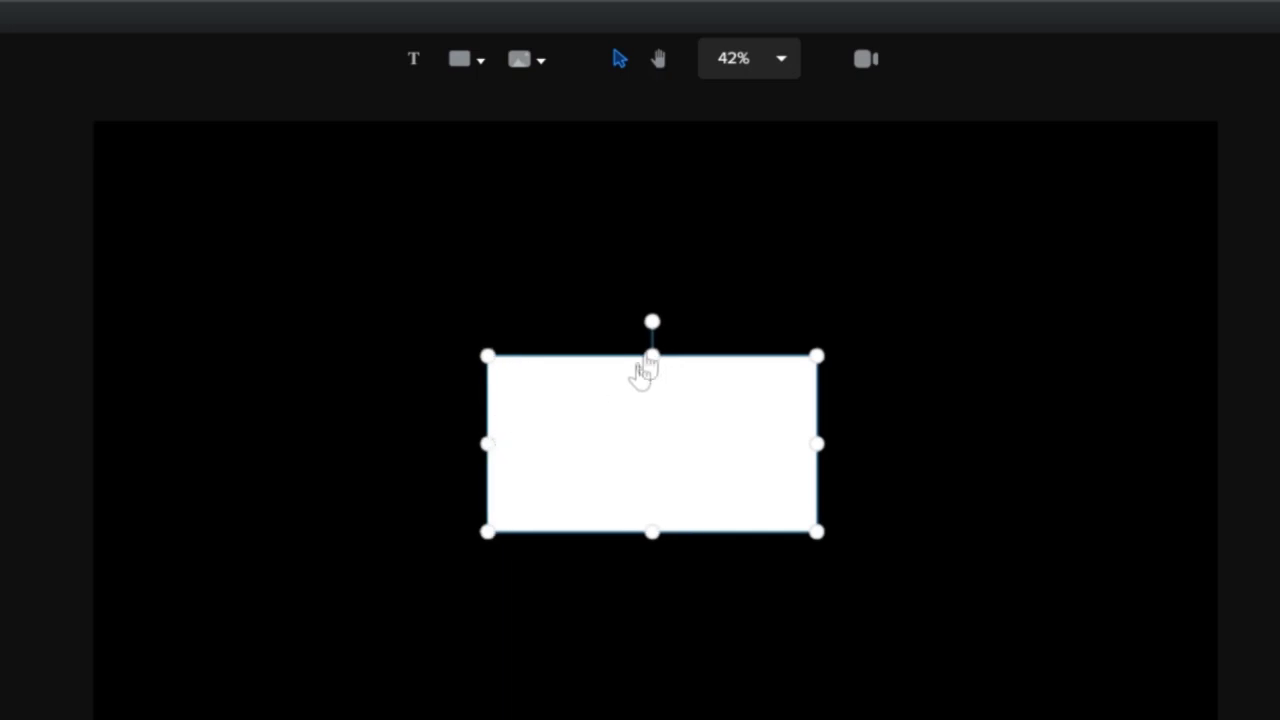
{"action": "left_click_drag", "start_coordinate": [652, 355], "coordinate": [652, 275]}
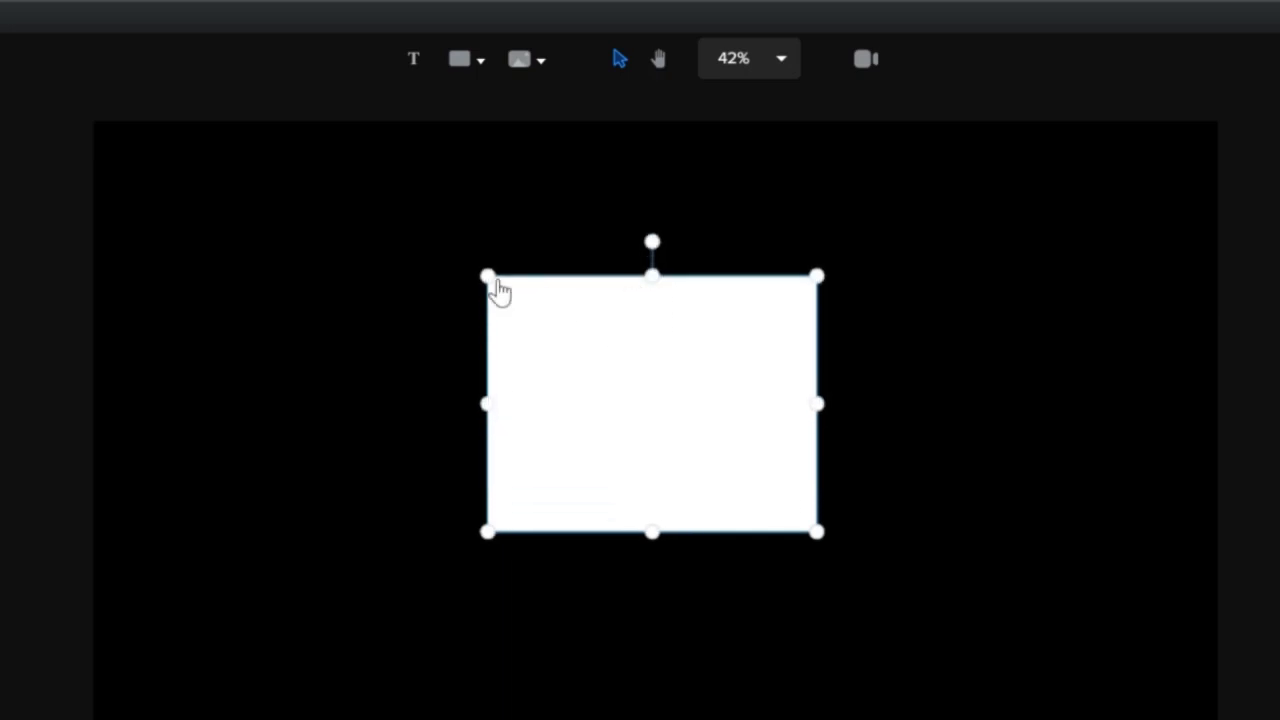
{"action": "mouse_move", "coordinate": [490, 278]}
{"action": "left_mouse_down"}
{"action": "mouse_move", "coordinate": [437, 221]}
{"action": "mouse_move", "coordinate": [508, 291]}
{"action": "left_mouse_up"}
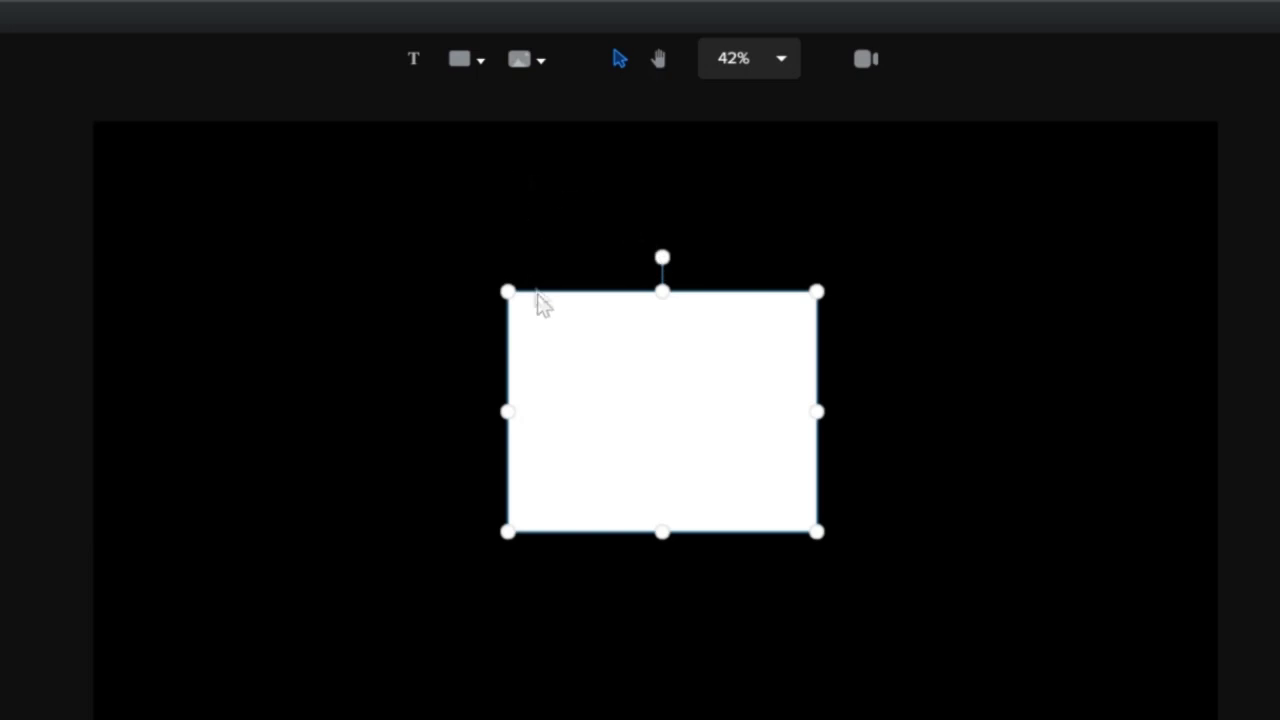
{"action": "left_click", "coordinate": [573, 356]}
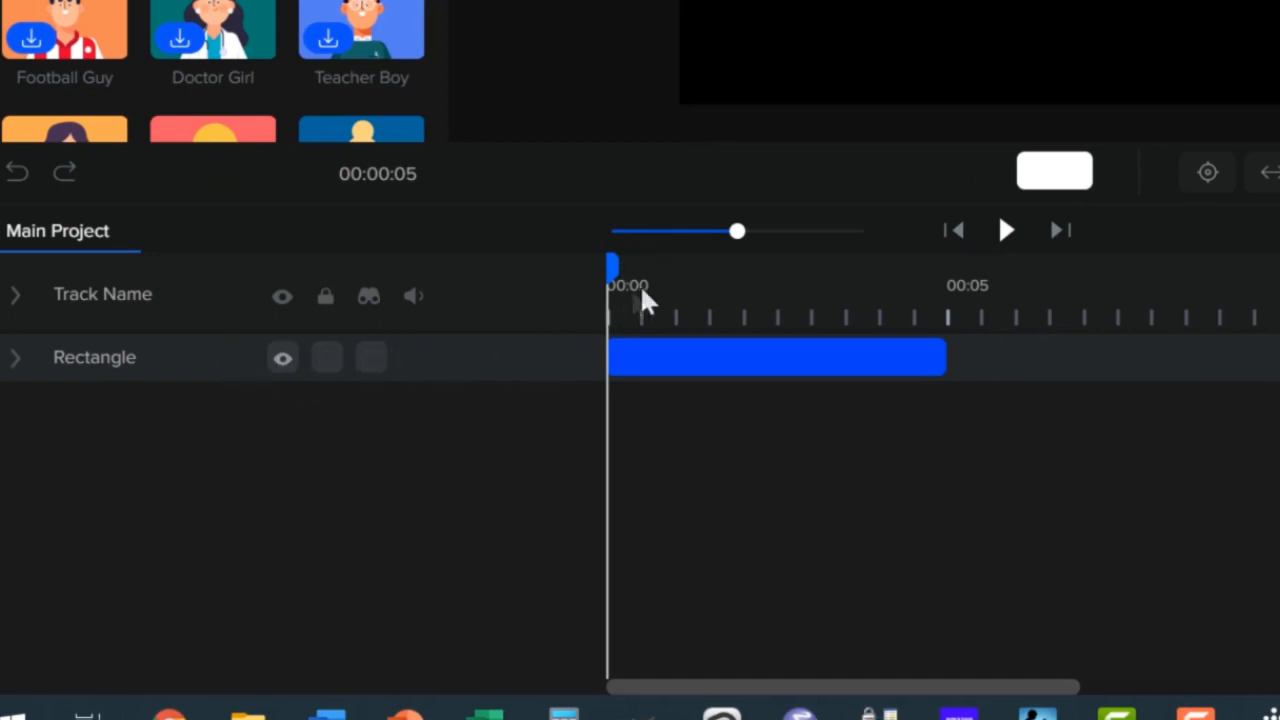
Delete the Rectangle clip from the timeline.
{"action": "left_click", "coordinate": [778, 357]}
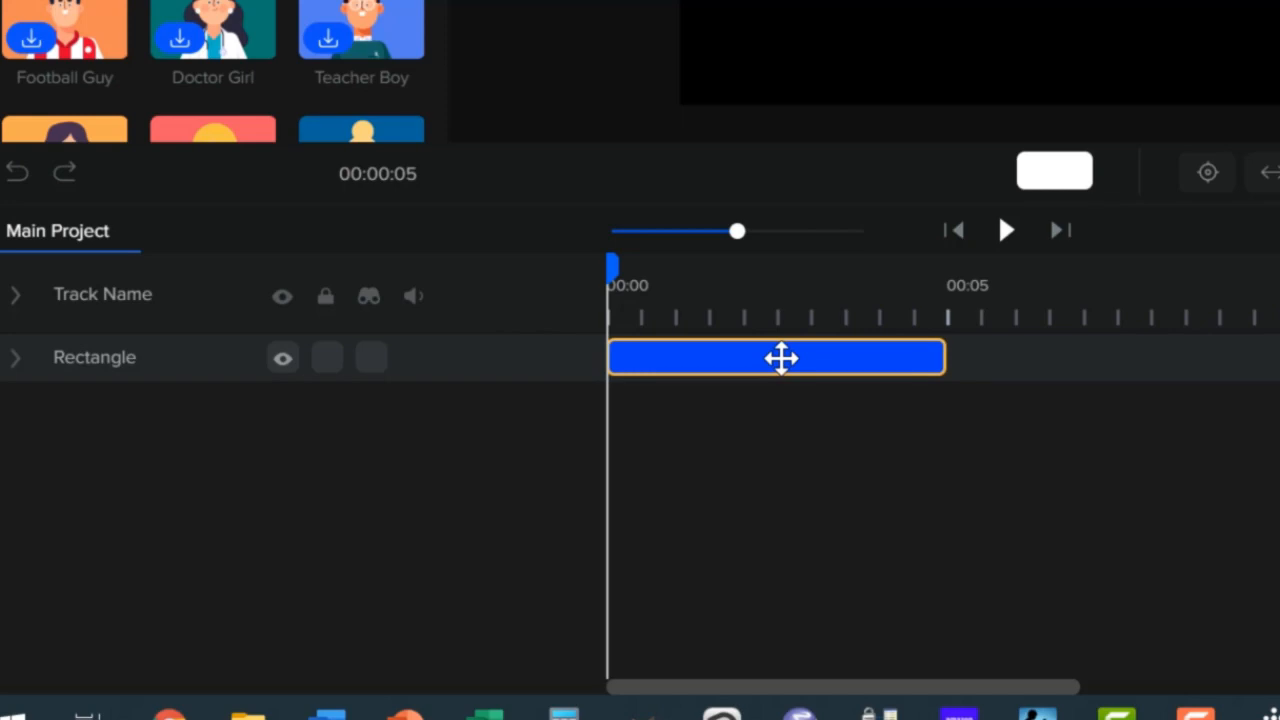
{"action": "right_click", "coordinate": [781, 358]}
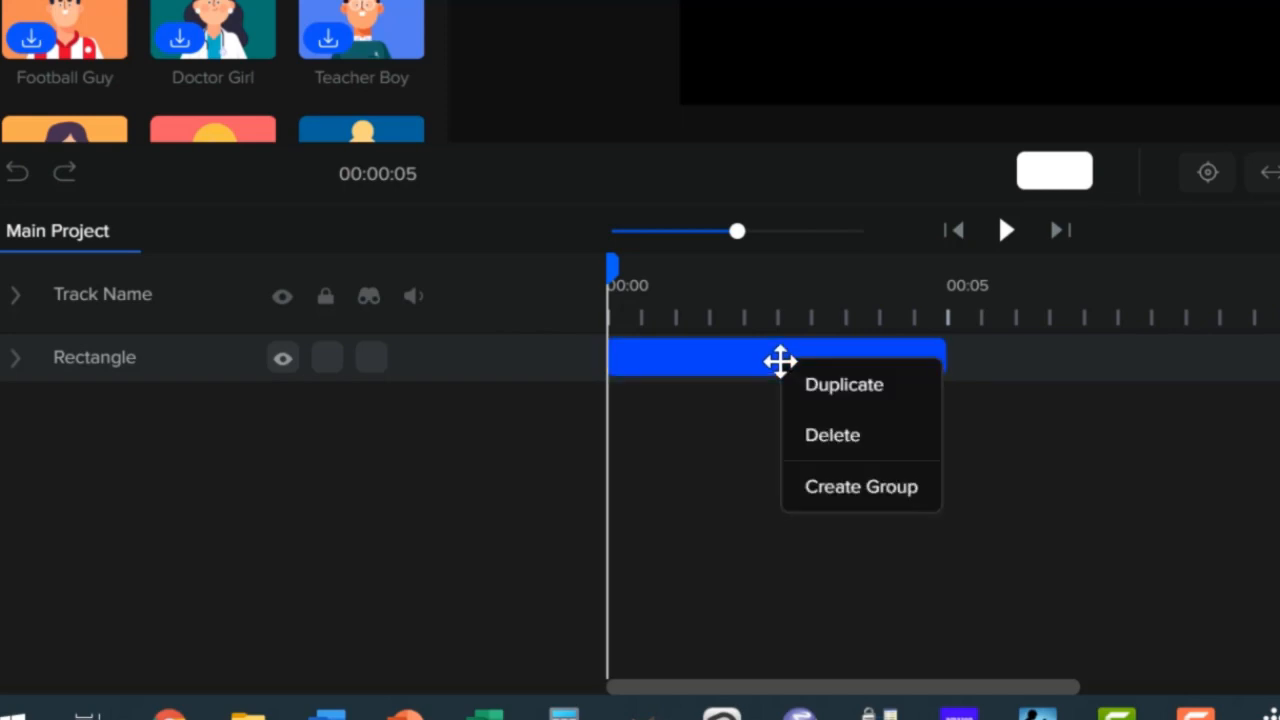
{"action": "left_click", "coordinate": [816, 441]}
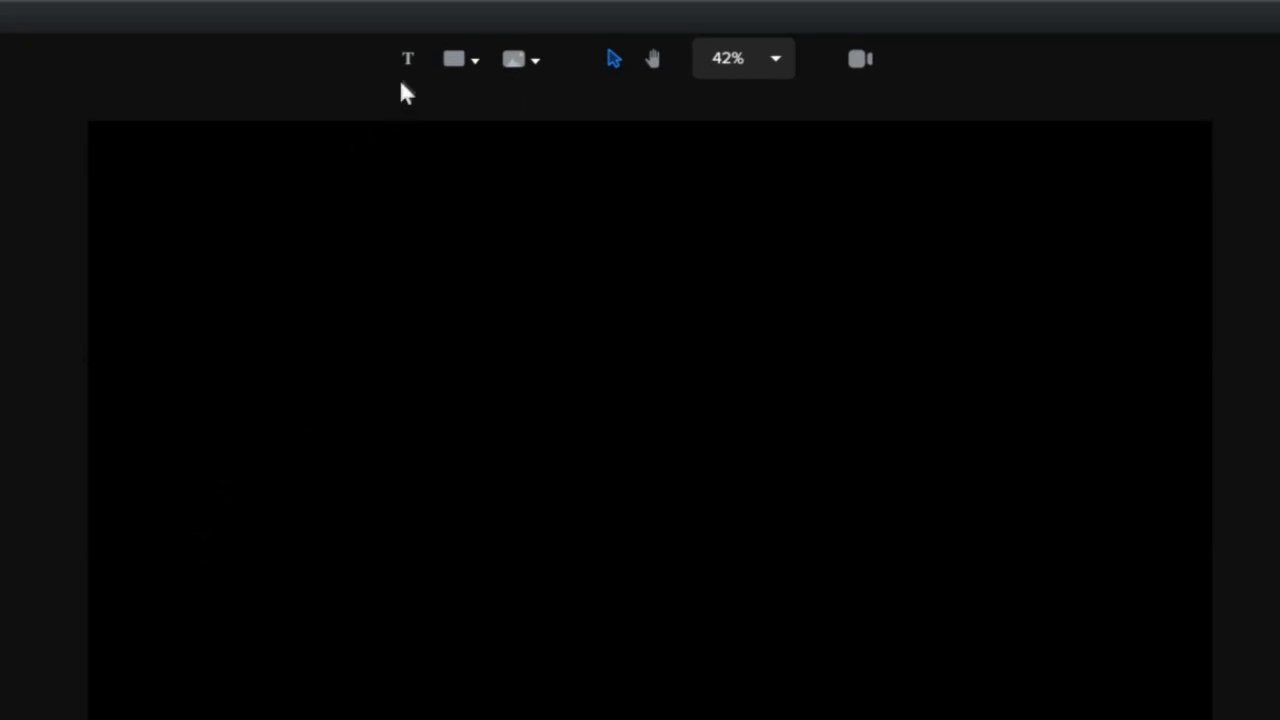
Add a new text element to the canvas, move and enlarge it, and try its rotation handle.
{"action": "left_click", "coordinate": [406, 62]}
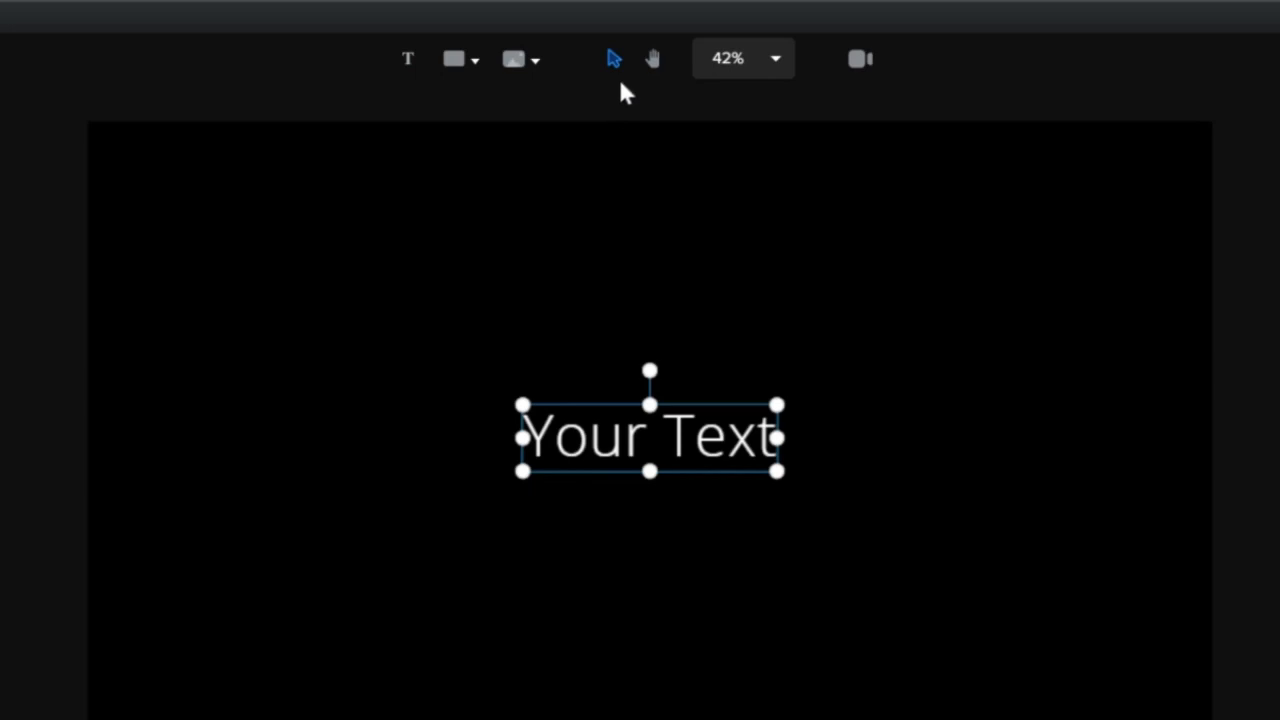
{"action": "left_click_drag", "start_coordinate": [609, 443], "coordinate": [501, 369]}
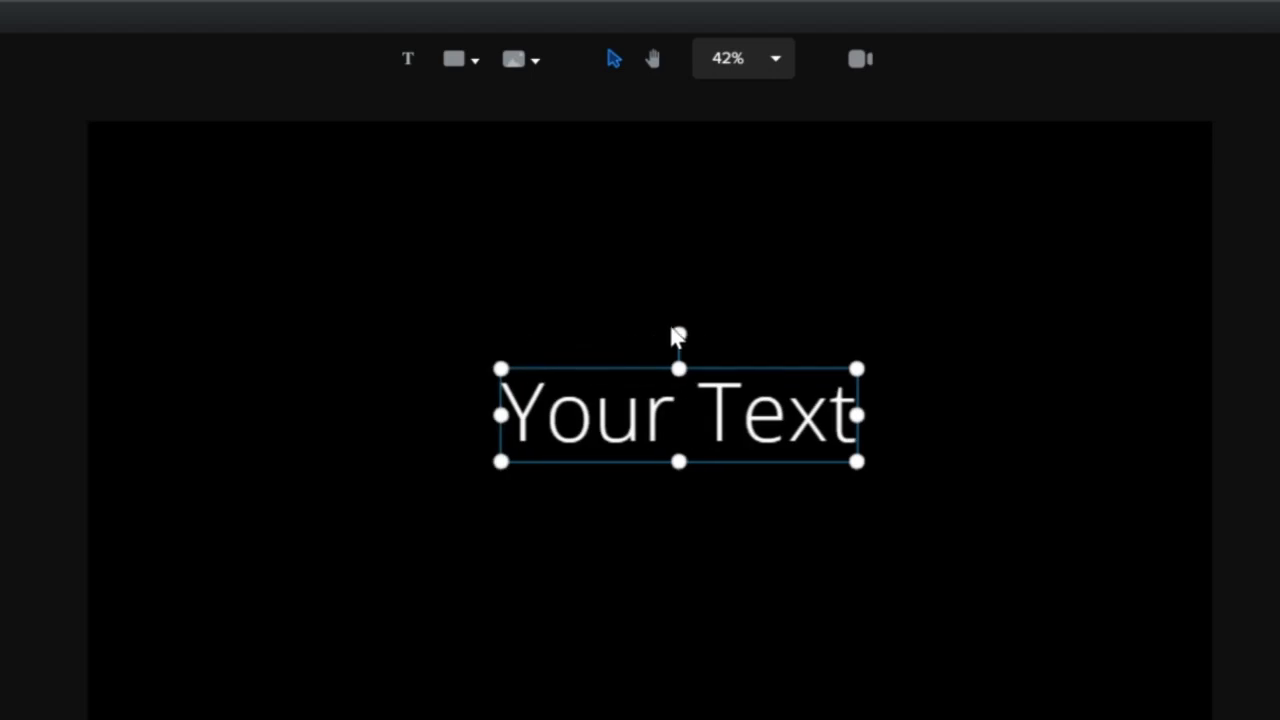
{"action": "mouse_move", "coordinate": [679, 334]}
{"action": "left_mouse_down"}
{"action": "mouse_move", "coordinate": [737, 468]}
{"action": "mouse_move", "coordinate": [602, 431]}
{"action": "mouse_move", "coordinate": [652, 337]}
{"action": "mouse_move", "coordinate": [677, 334]}
{"action": "left_mouse_up"}
Pan the canvas with the Hand tool and zoom in on the text to 142%.
{"action": "left_click", "coordinate": [652, 62]}
{"action": "left_click_drag", "start_coordinate": [514, 366], "coordinate": [661, 276]}
{"action": "scroll", "coordinate": [571, 443], "scroll_direction": "up", "scroll_amount": 5}
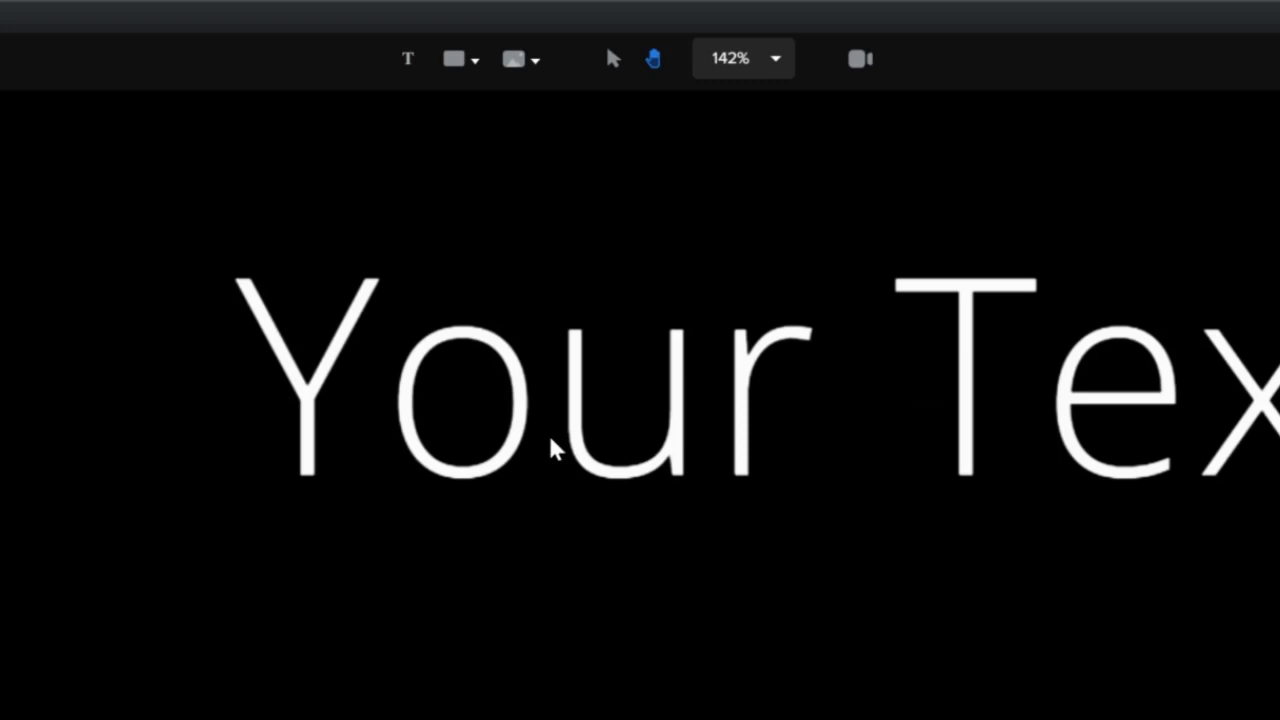
Zoom in closely on the text, set the canvas zoom to 75%, and fit the canvas to the screen.
{"action": "scroll", "coordinate": [541, 434], "scroll_direction": "down", "scroll_amount": 2}
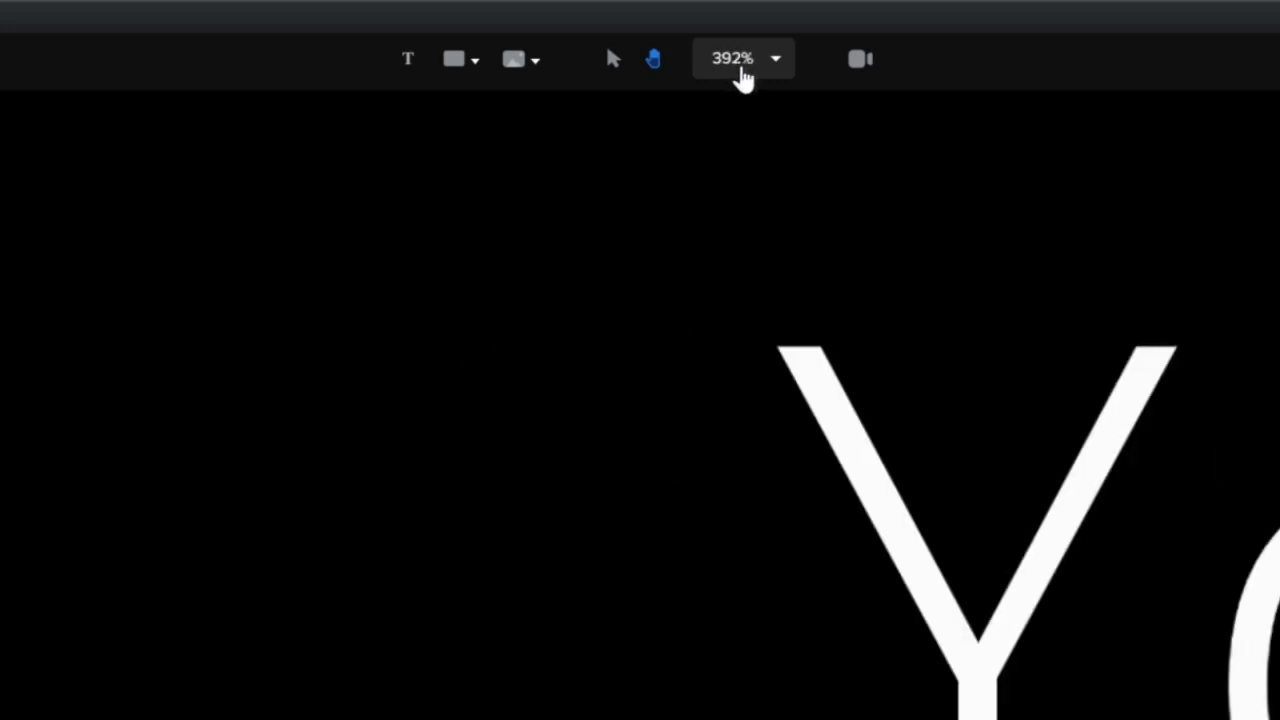
{"action": "left_click", "coordinate": [776, 62]}
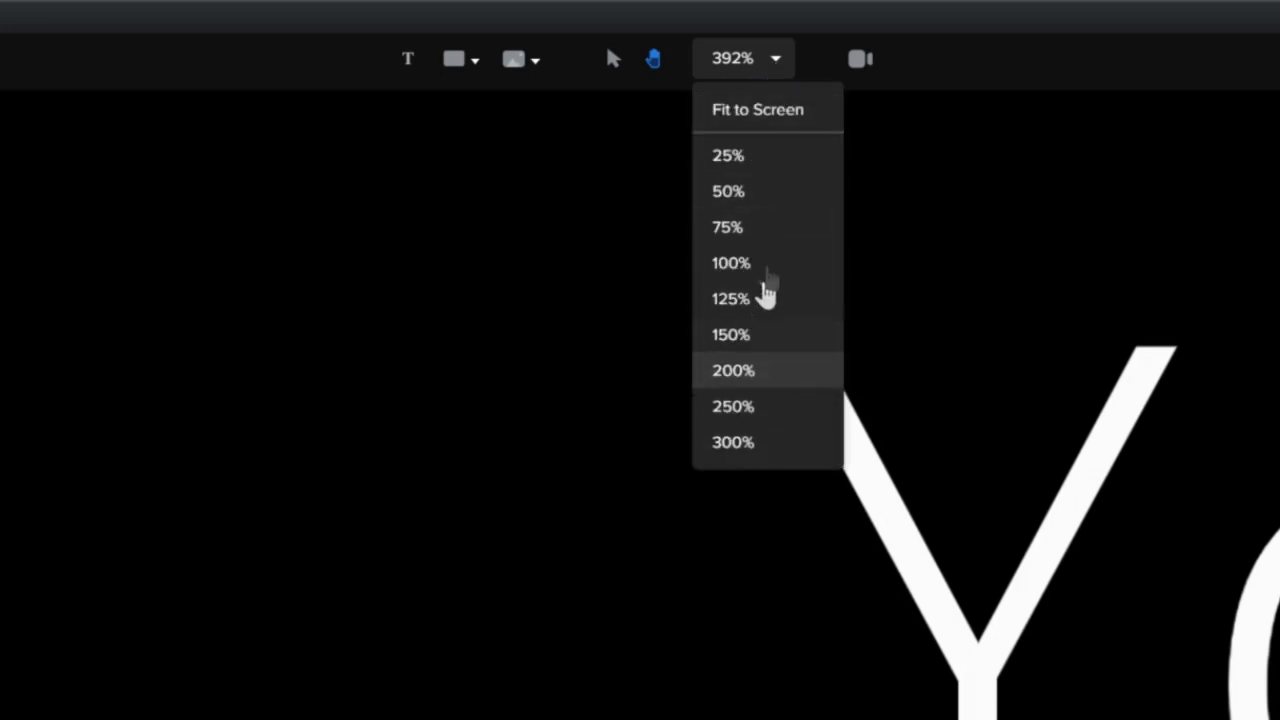
{"action": "left_click", "coordinate": [755, 229]}
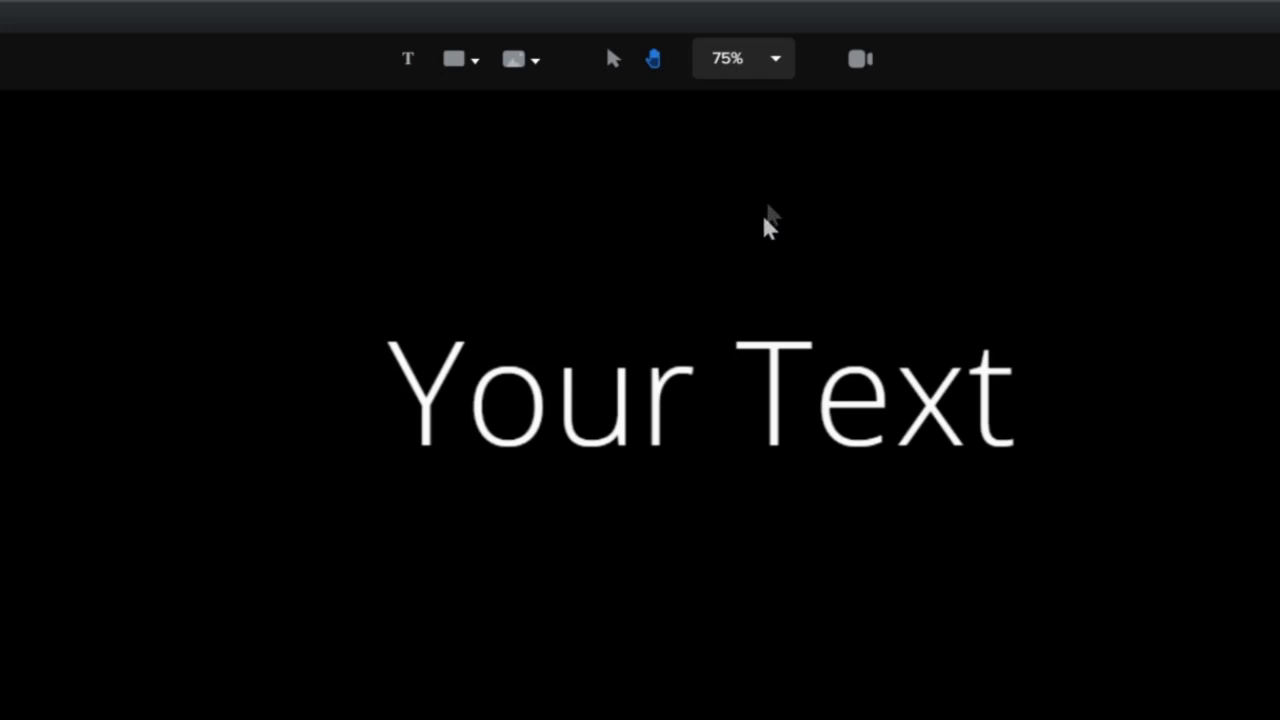
{"action": "left_click", "coordinate": [776, 64]}
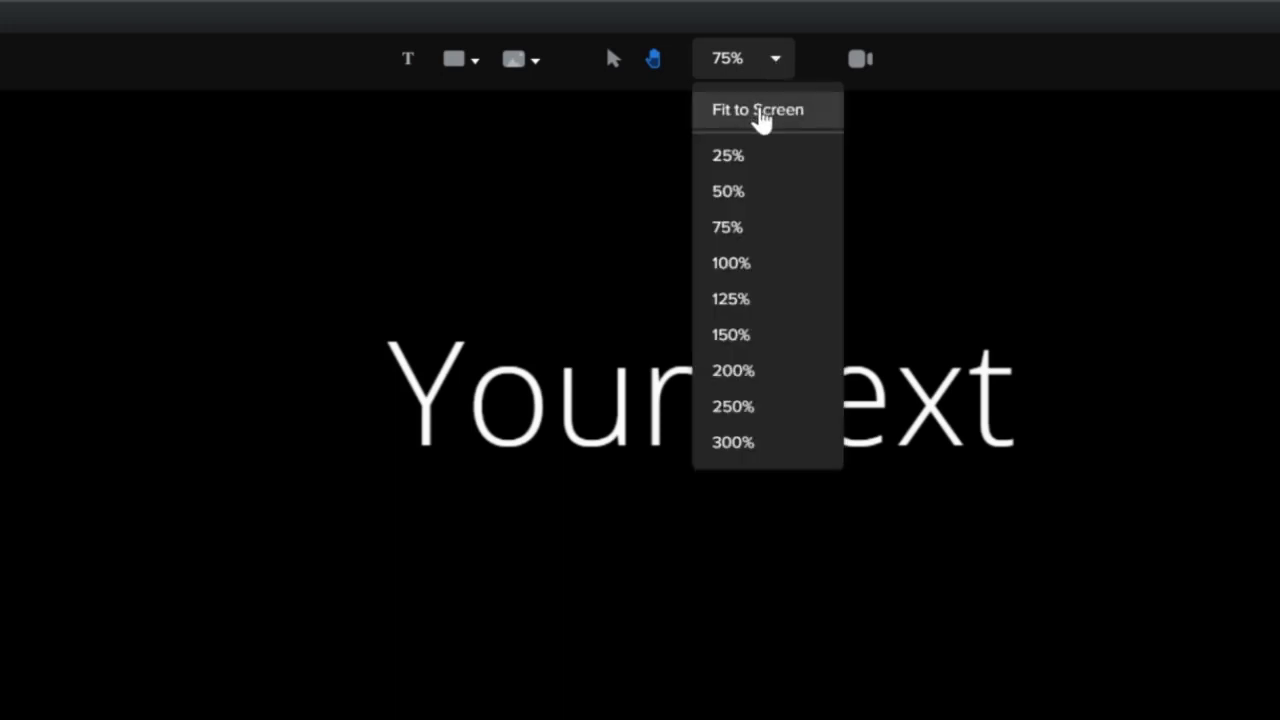
{"action": "left_click", "coordinate": [760, 112]}
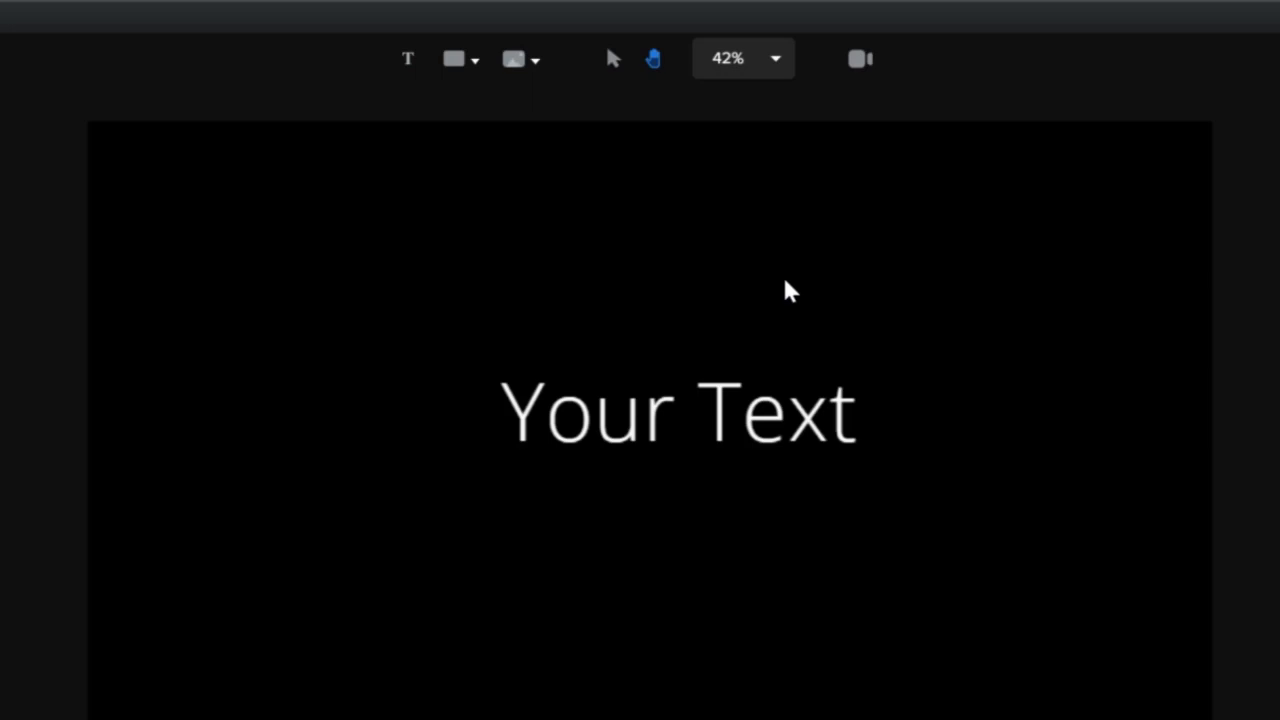
Turn on the project camera so its frame surrounds the canvas, and select the camera's clip in the timeline.
{"action": "left_click", "coordinate": [860, 60]}
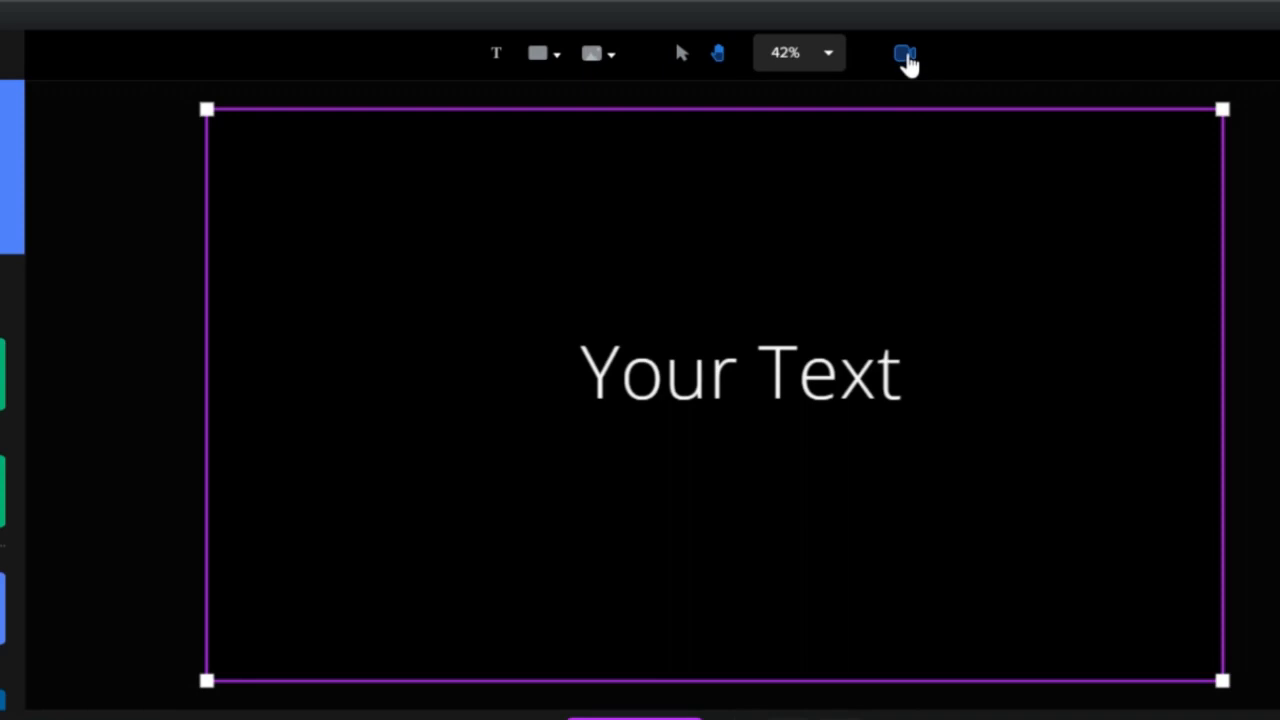
{"action": "left_click", "coordinate": [676, 717]}
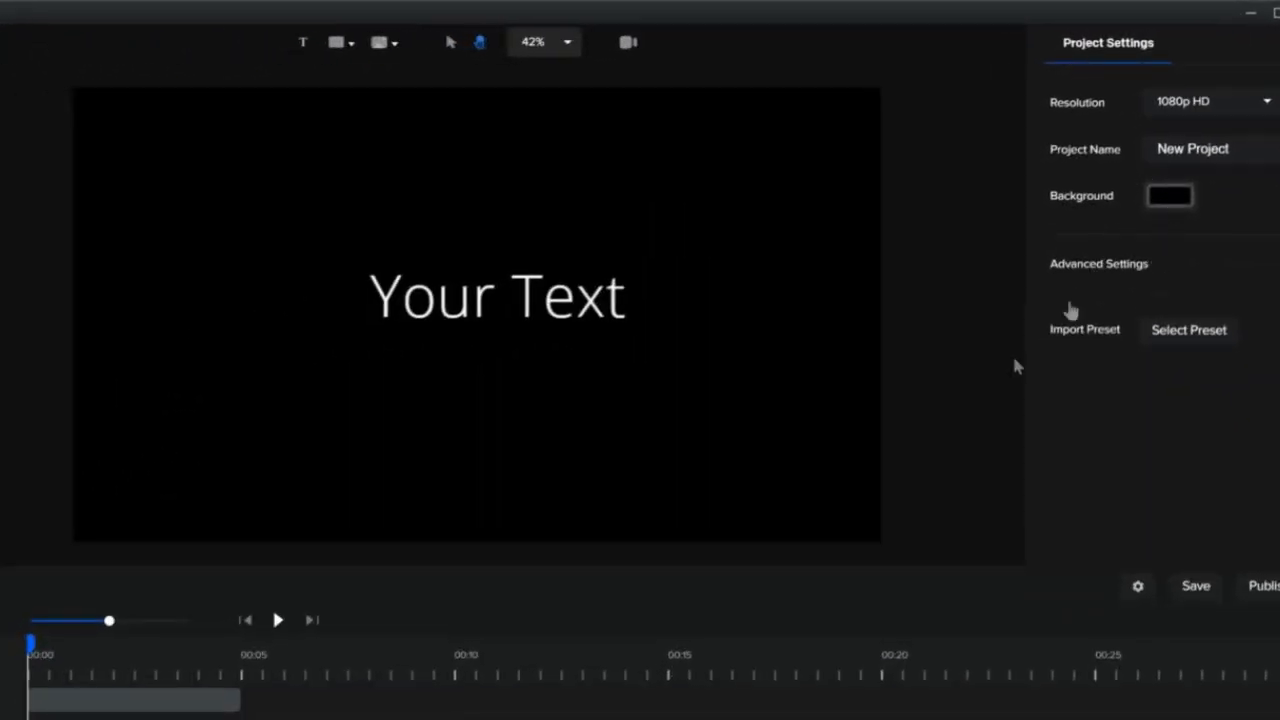
Select the text clip in the timeline and enlarge the text on the canvas to a scale of 150.
{"action": "left_click", "coordinate": [200, 700]}
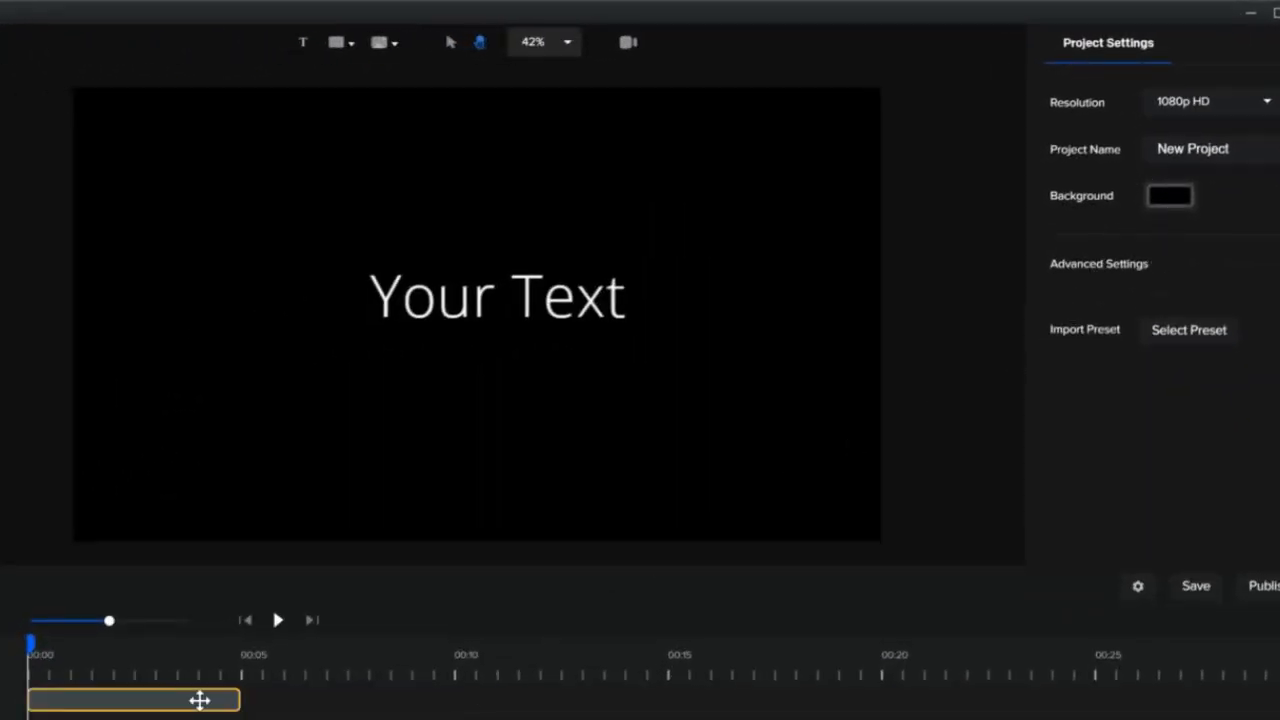
{"action": "left_click", "coordinate": [200, 700]}
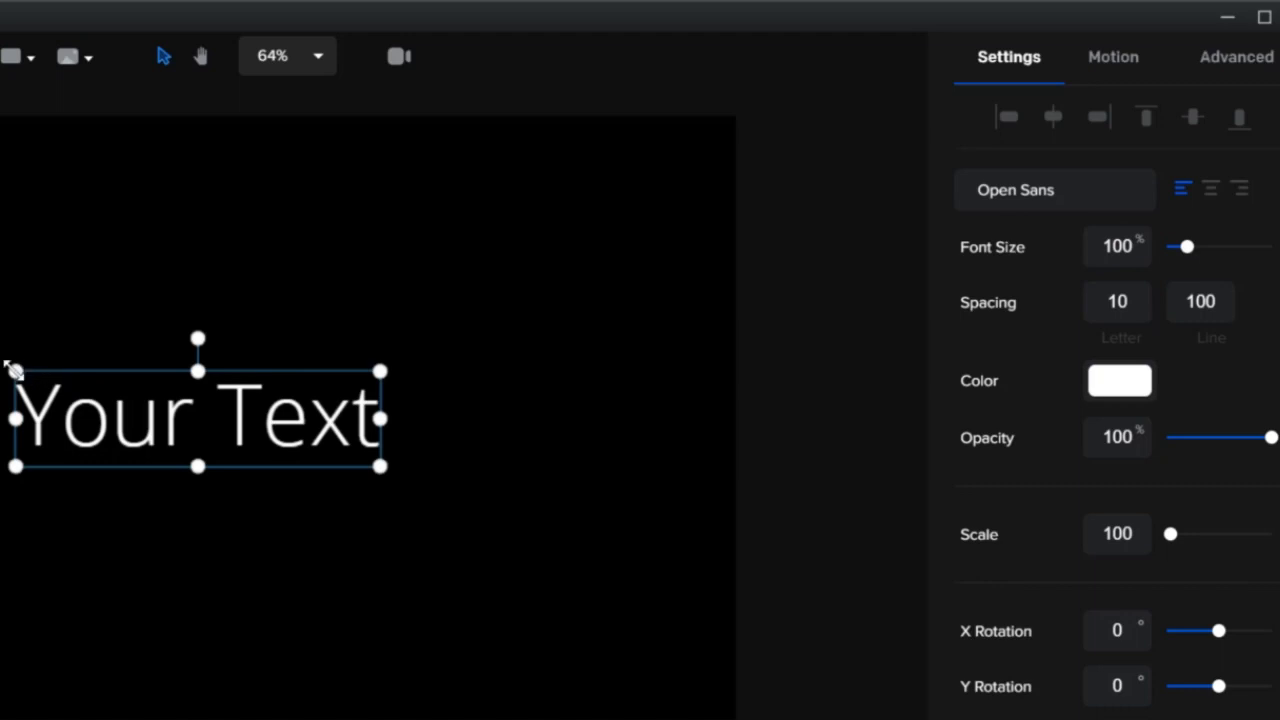
{"action": "left_click_drag", "start_coordinate": [12, 369], "coordinate": [0, 312]}
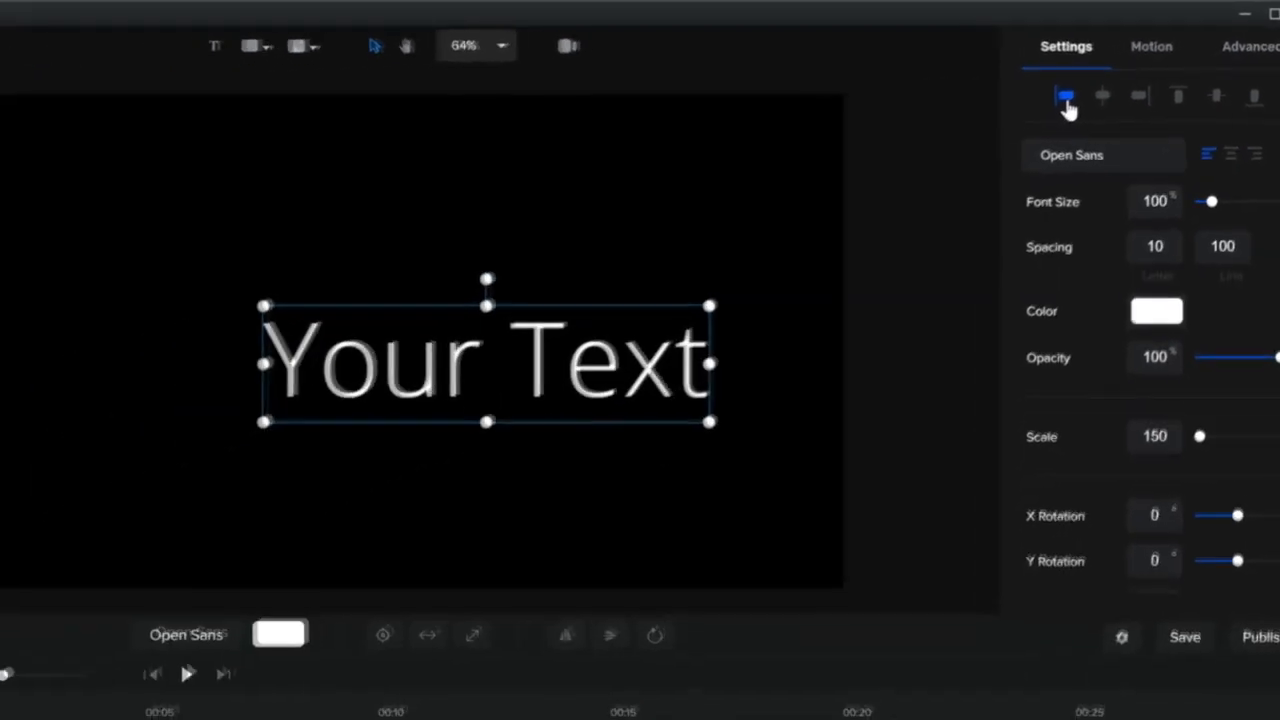
Try the horizontal and vertical canvas alignments on the text, finishing with it centered on the canvas.
{"action": "left_click", "coordinate": [1105, 100]}
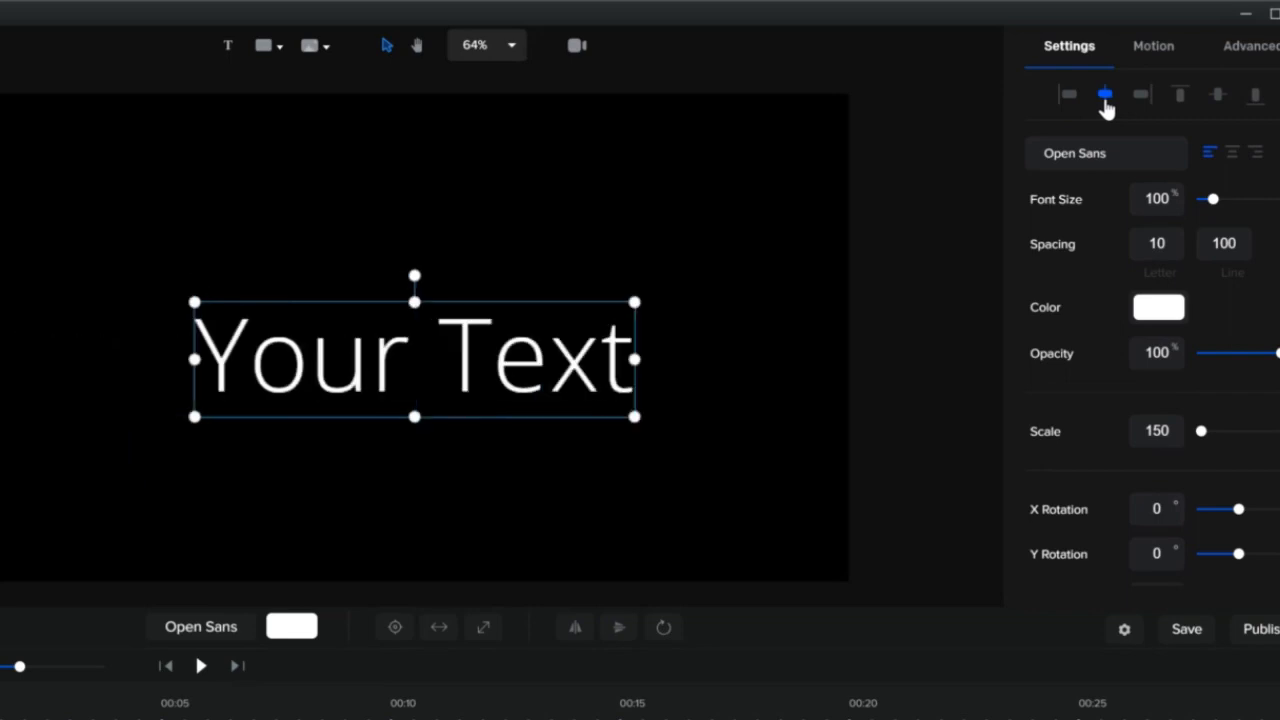
{"action": "left_click", "coordinate": [1143, 97]}
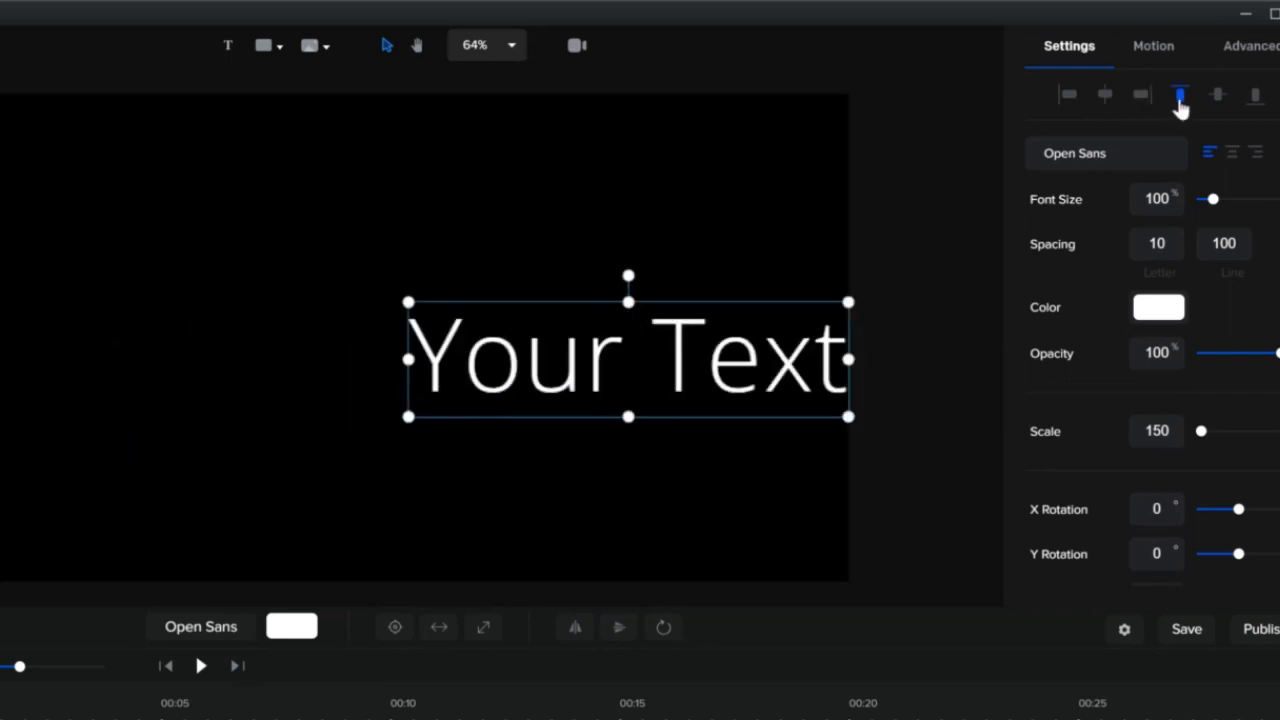
{"action": "left_click", "coordinate": [1181, 98]}
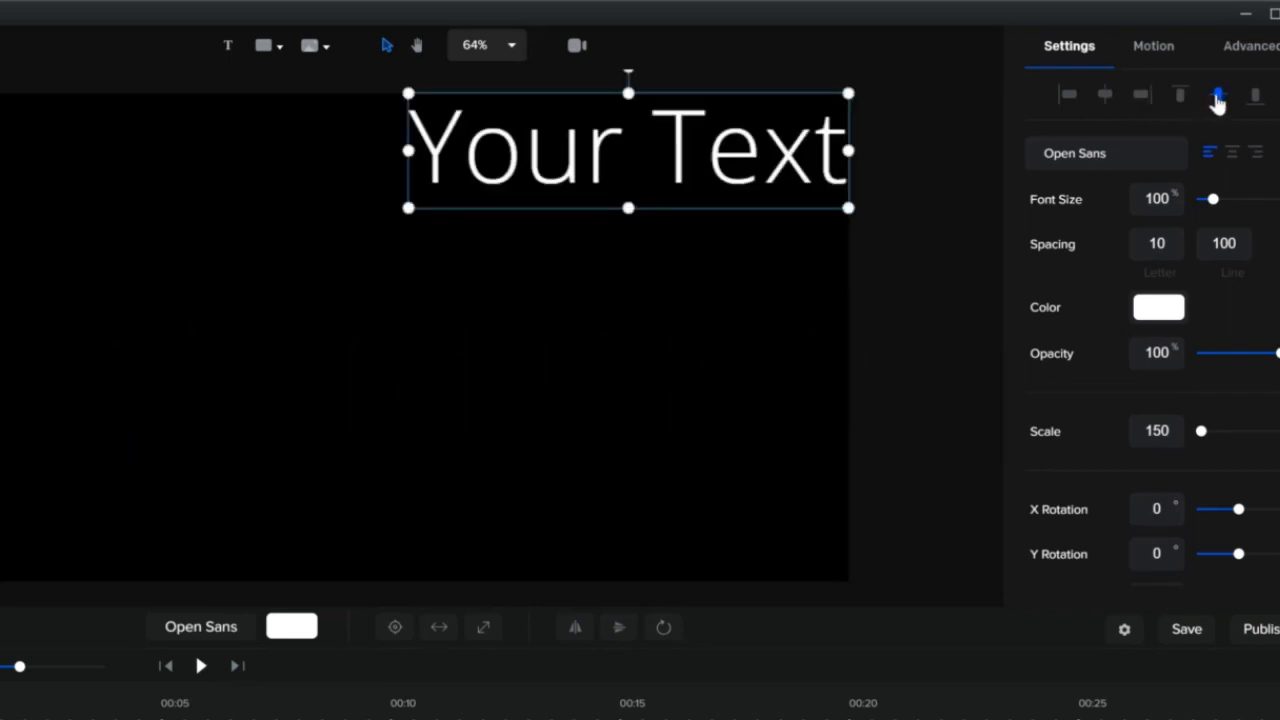
{"action": "left_click", "coordinate": [1218, 98]}
{"action": "left_click", "coordinate": [1255, 97]}
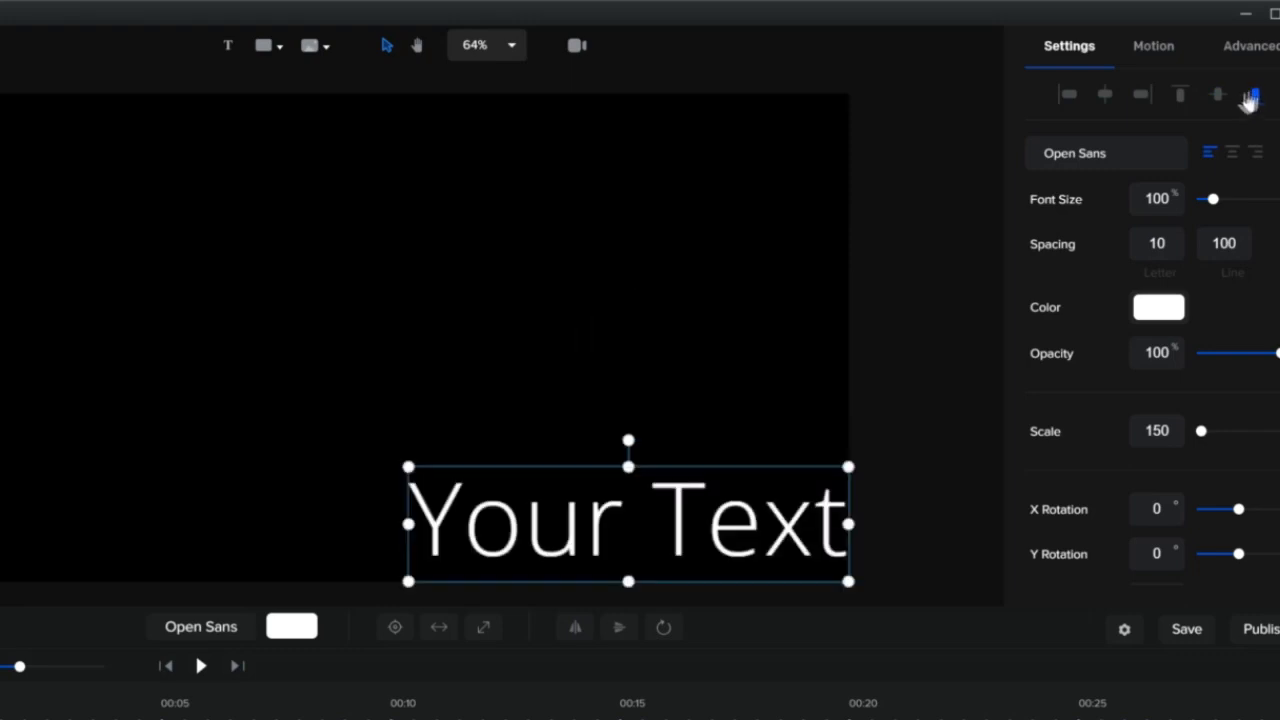
{"action": "left_click", "coordinate": [396, 628]}
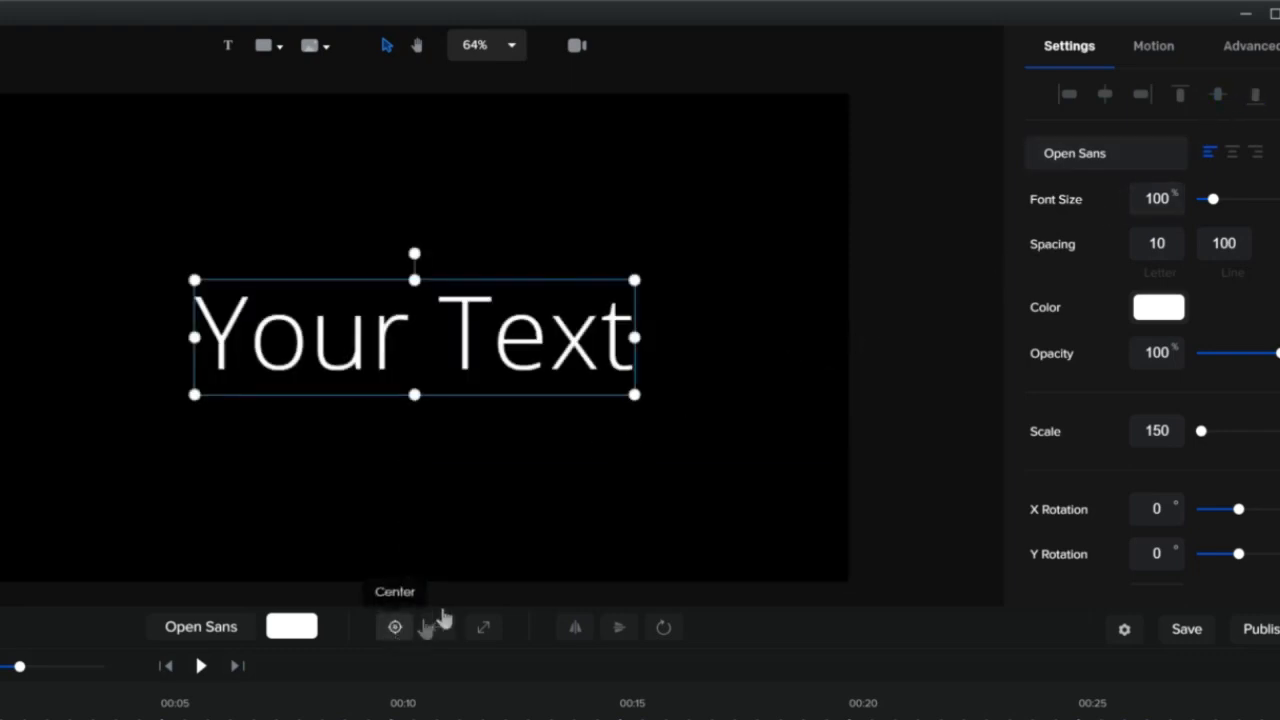
Browse the In & Out motion presets for the text and look into the Slide folder.
{"action": "left_click", "coordinate": [1160, 46]}
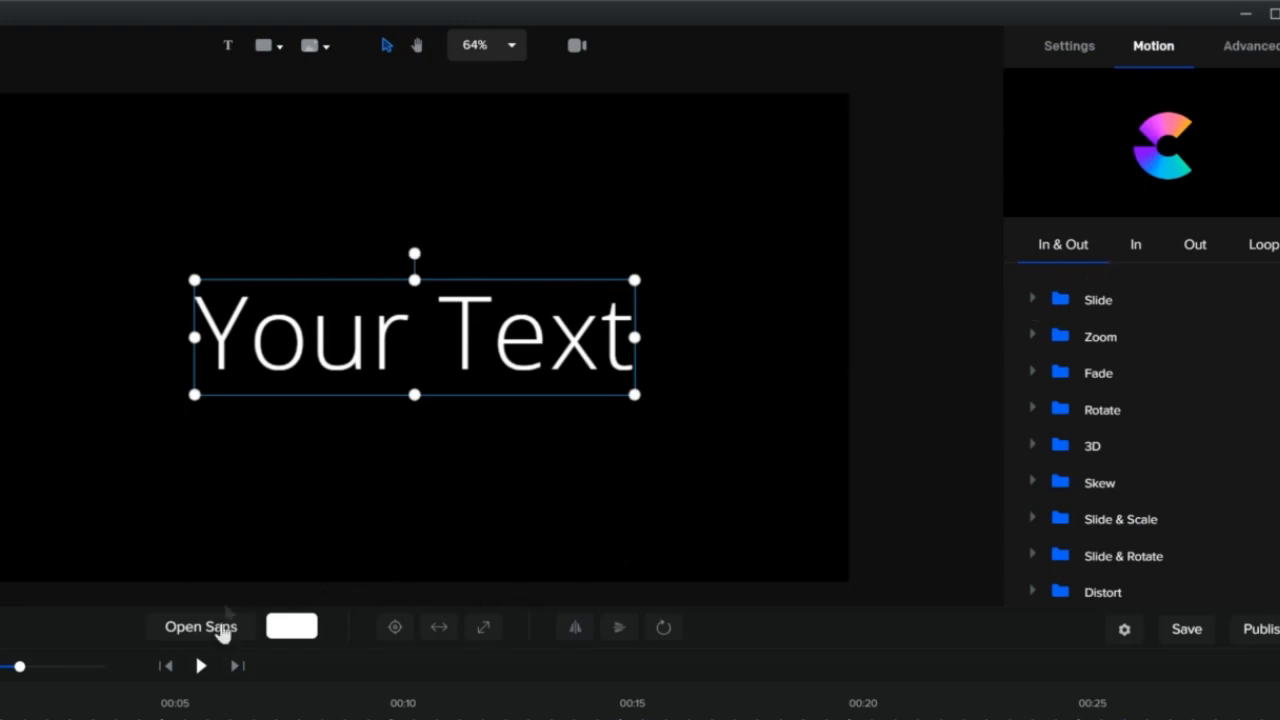
{"action": "left_click", "coordinate": [1034, 308]}
Give the text a red #FF0101 border with a width of 10.
{"action": "left_click", "coordinate": [1240, 45]}
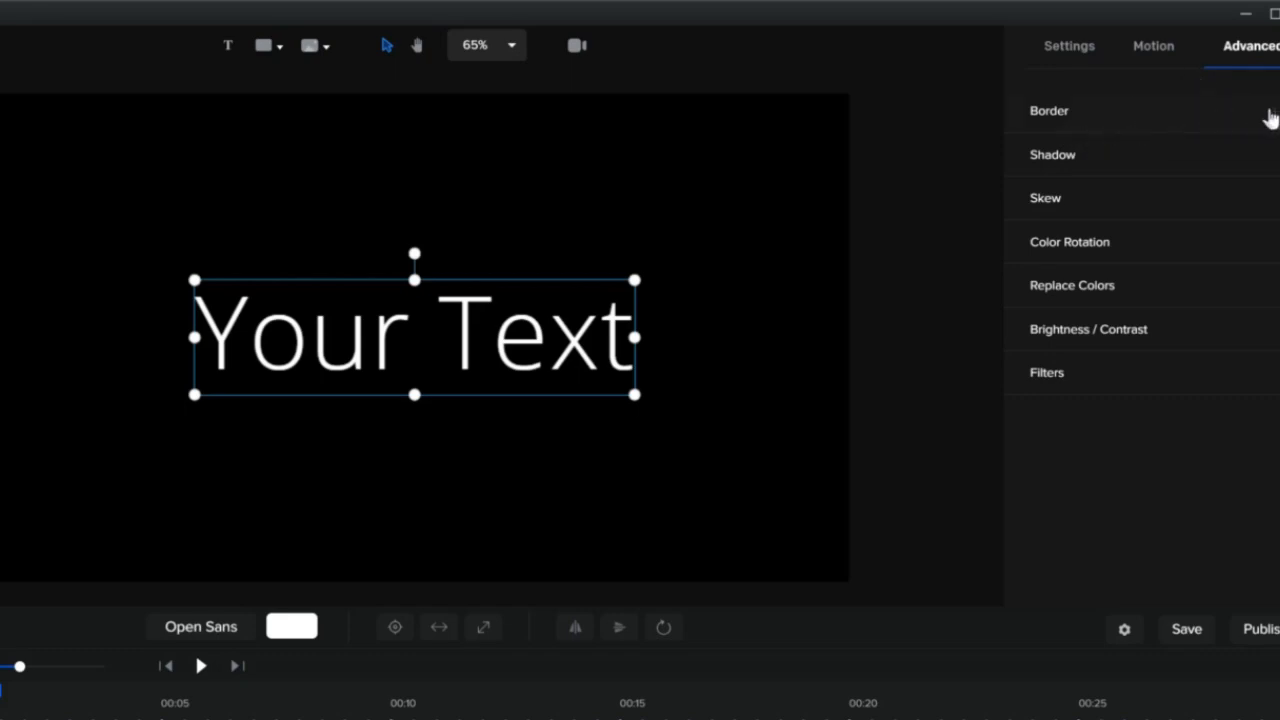
{"action": "left_click", "coordinate": [1275, 117]}
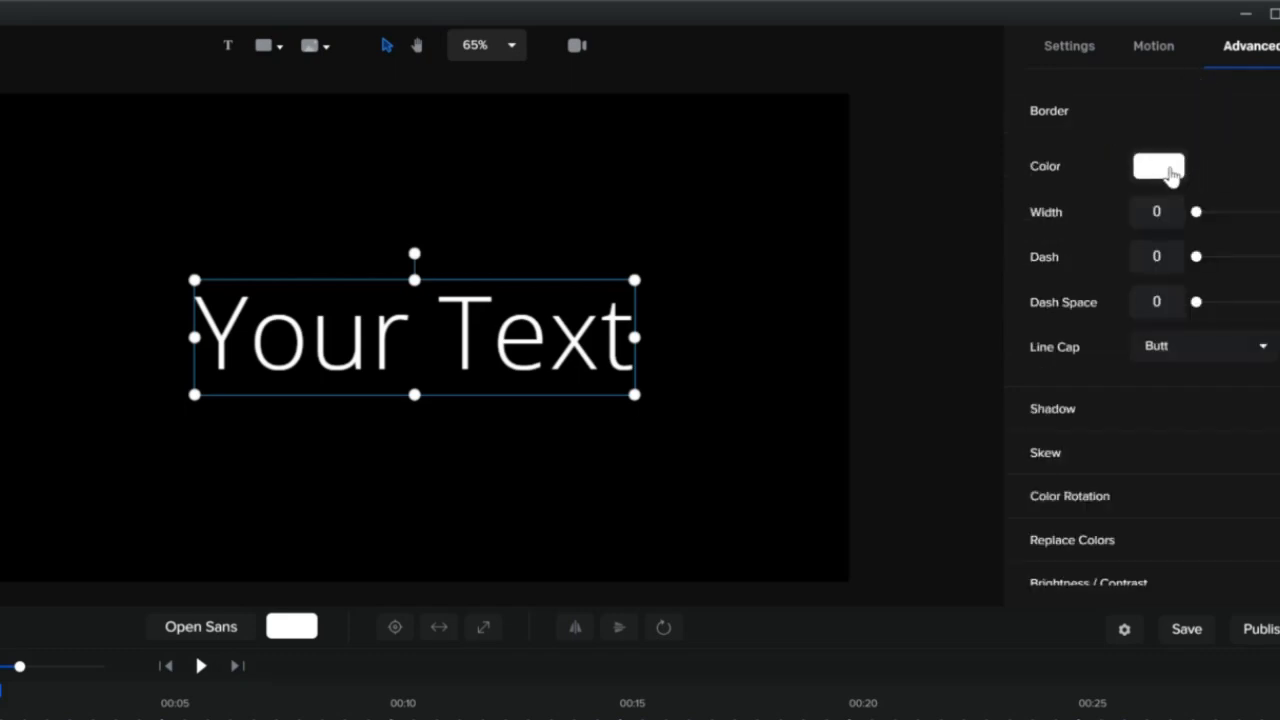
{"action": "left_click", "coordinate": [1160, 170]}
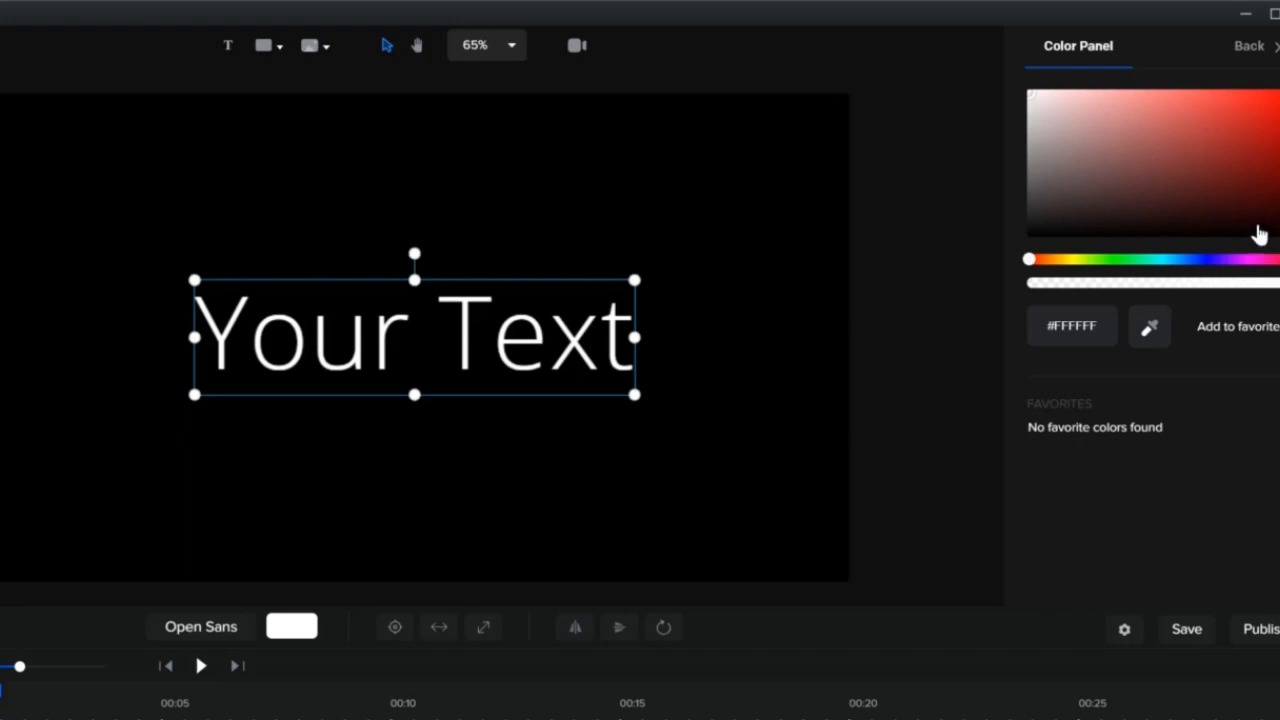
{"action": "left_click_drag", "start_coordinate": [1276, 145], "coordinate": [1279, 92]}
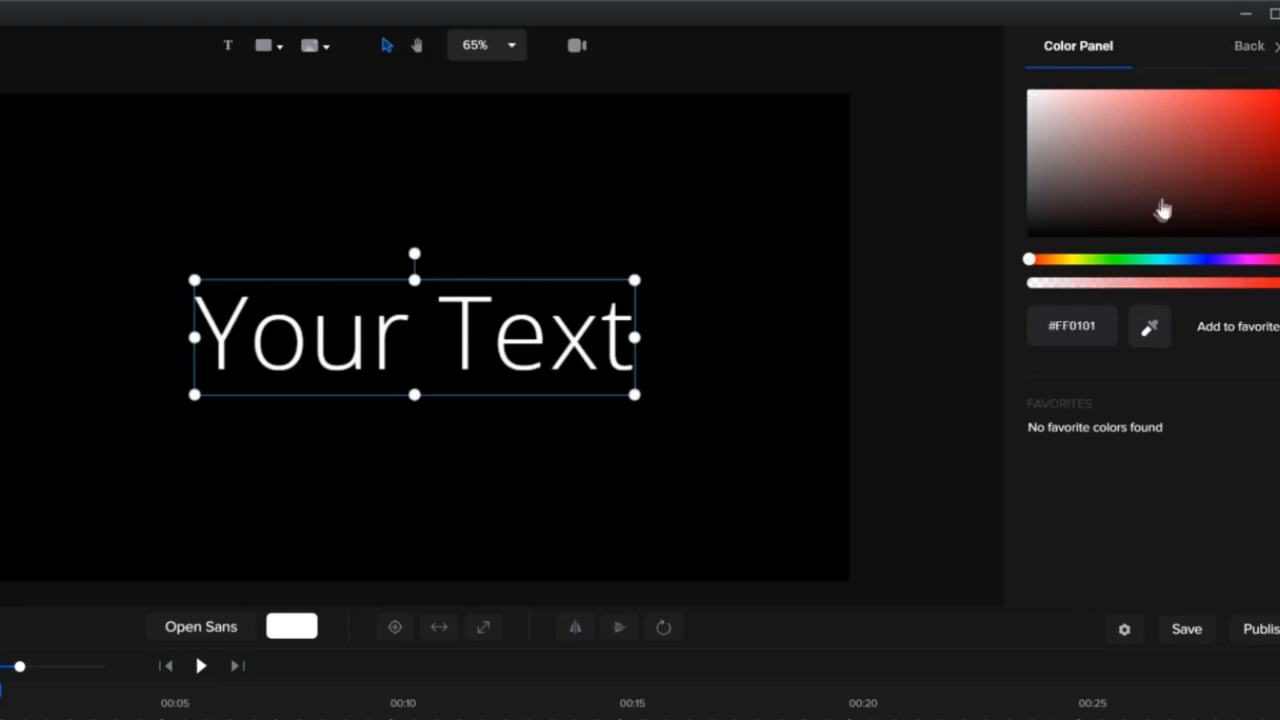
{"action": "left_click", "coordinate": [1262, 48]}
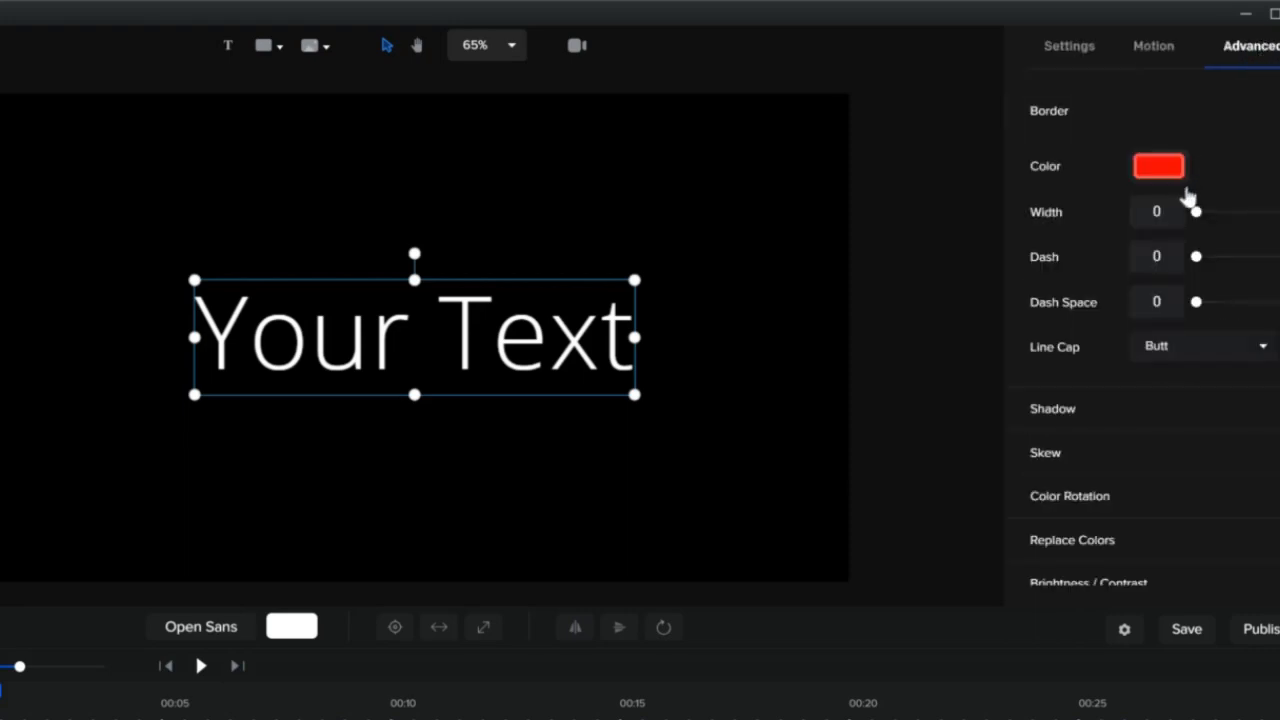
{"action": "left_click_drag", "start_coordinate": [1200, 213], "coordinate": [1204, 212]}
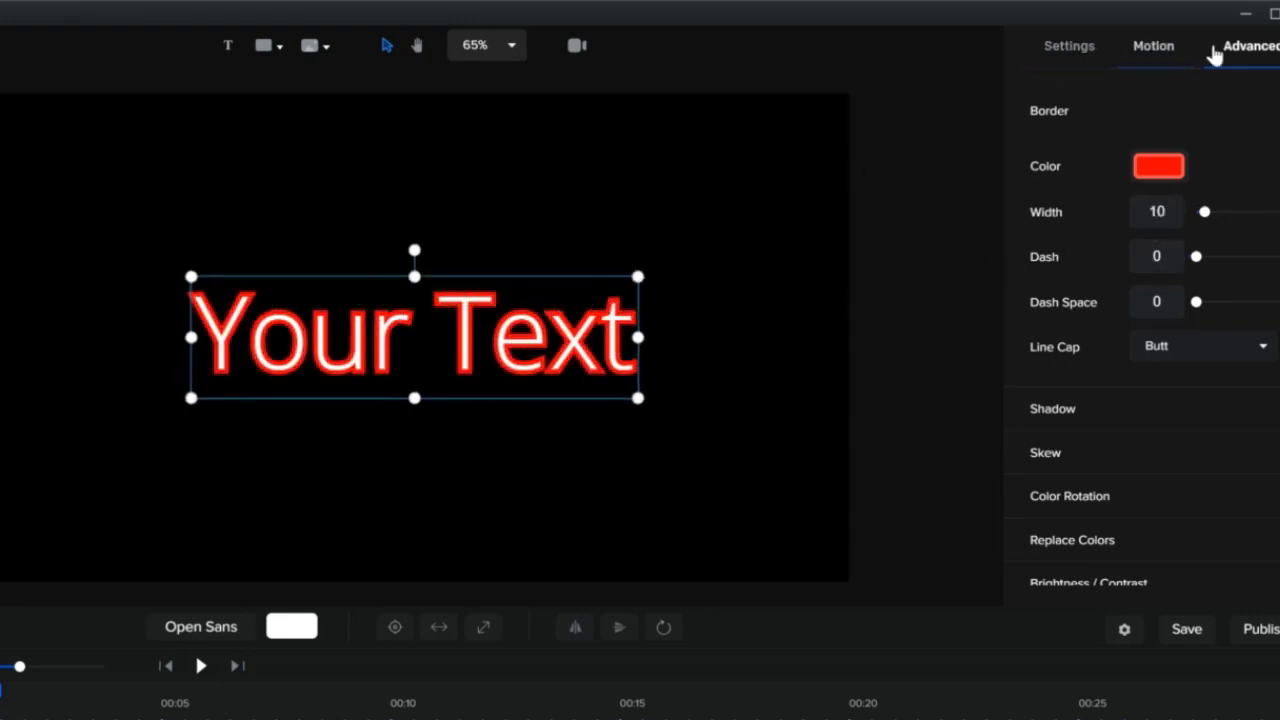
Add a second text element, move it below the red-bordered text, and reselect the red-bordered one.
{"action": "left_click", "coordinate": [1162, 54]}
{"action": "left_click", "coordinate": [1072, 48]}
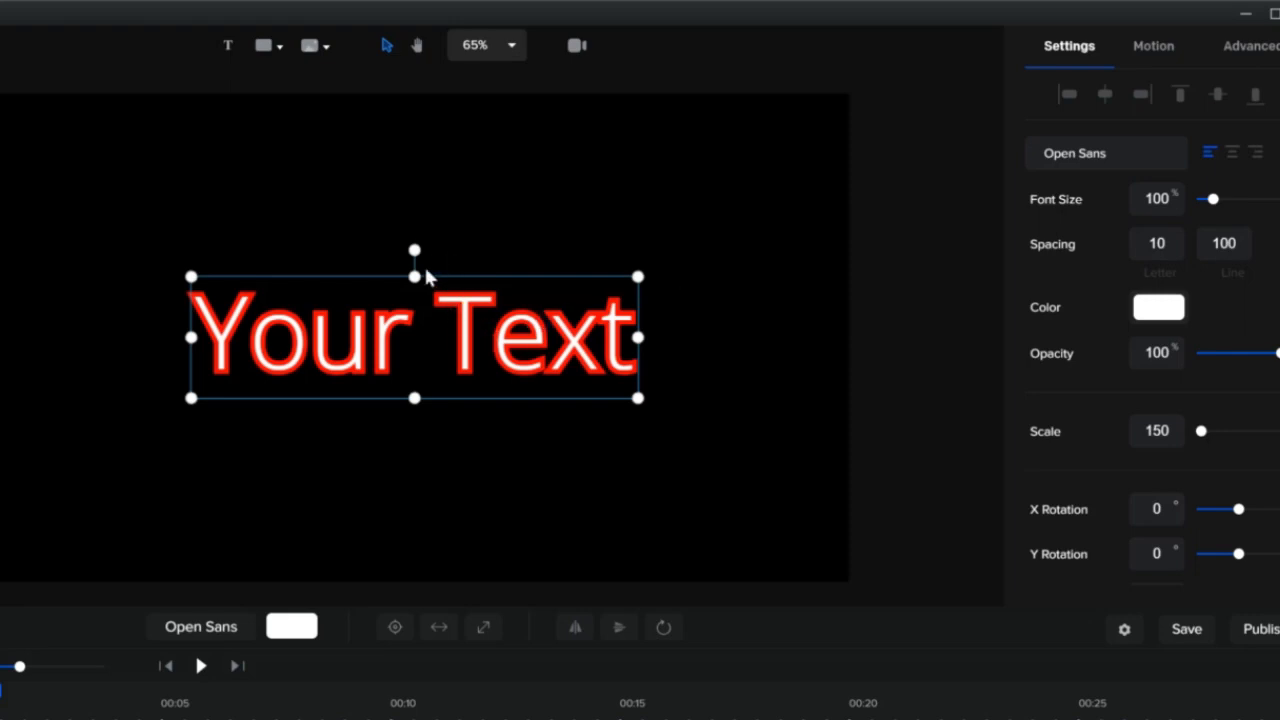
{"action": "left_click", "coordinate": [230, 46]}
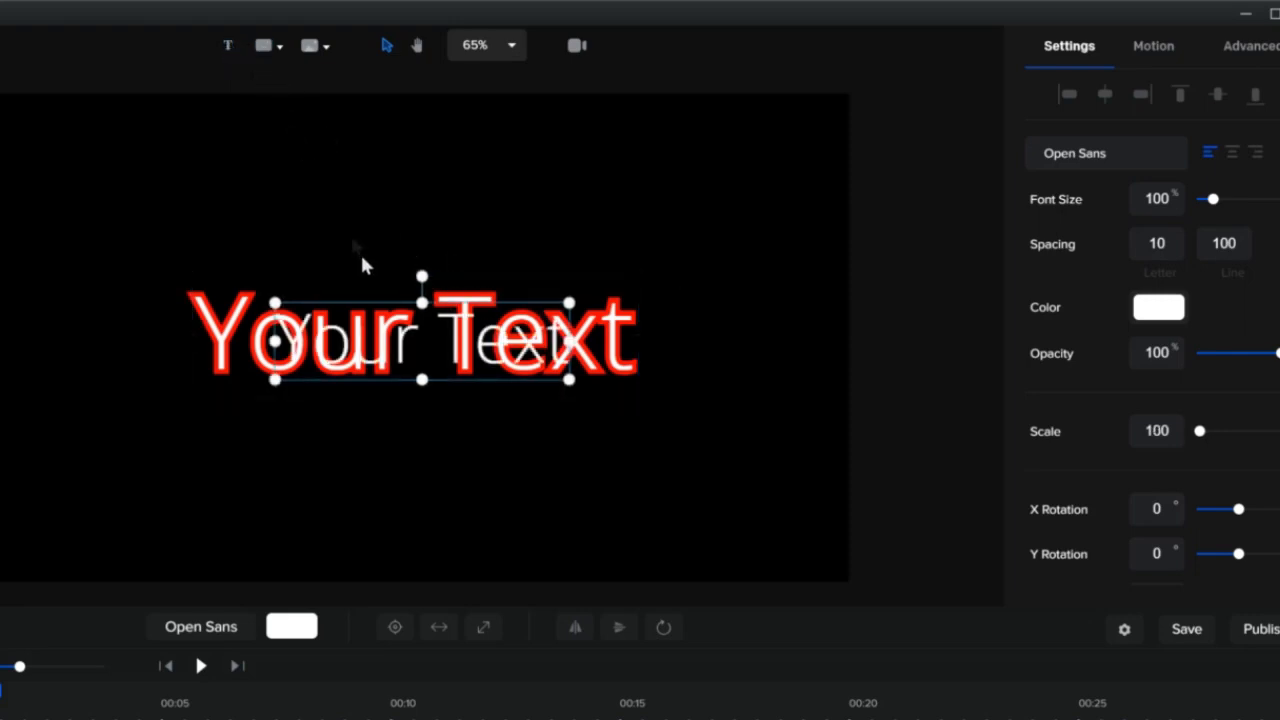
{"action": "left_click_drag", "start_coordinate": [386, 340], "coordinate": [428, 476]}
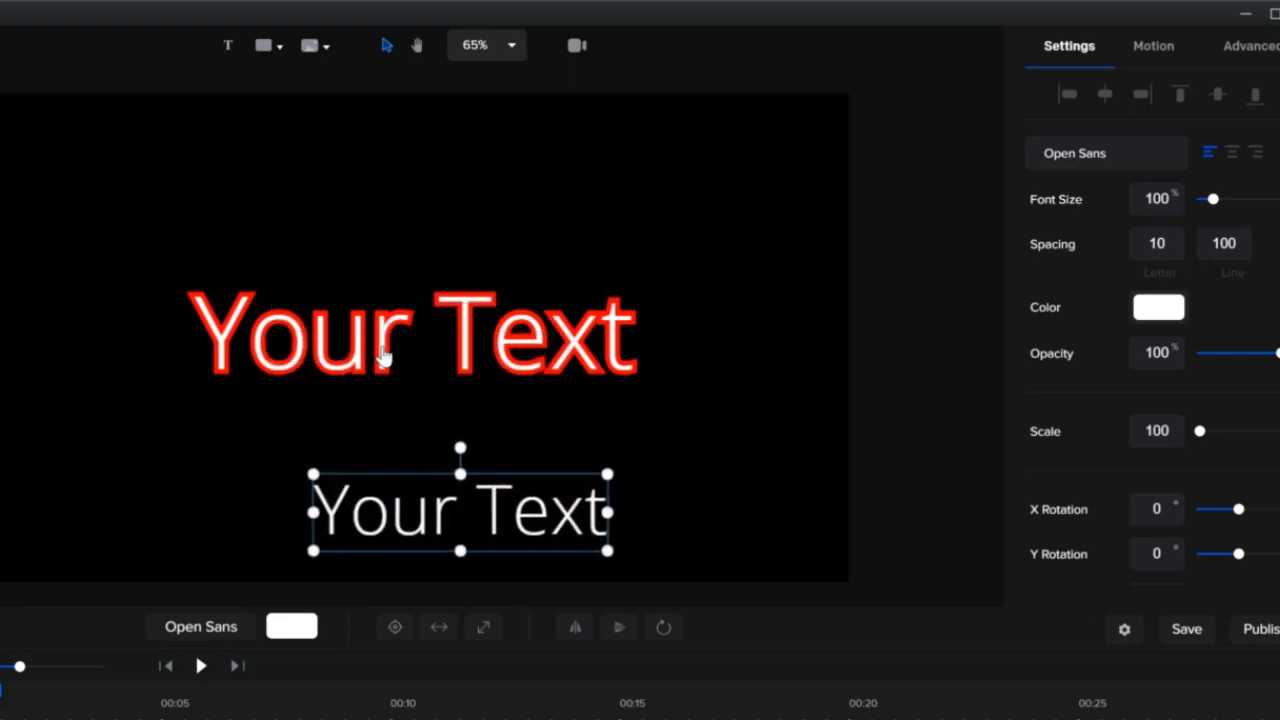
{"action": "left_click", "coordinate": [388, 350]}
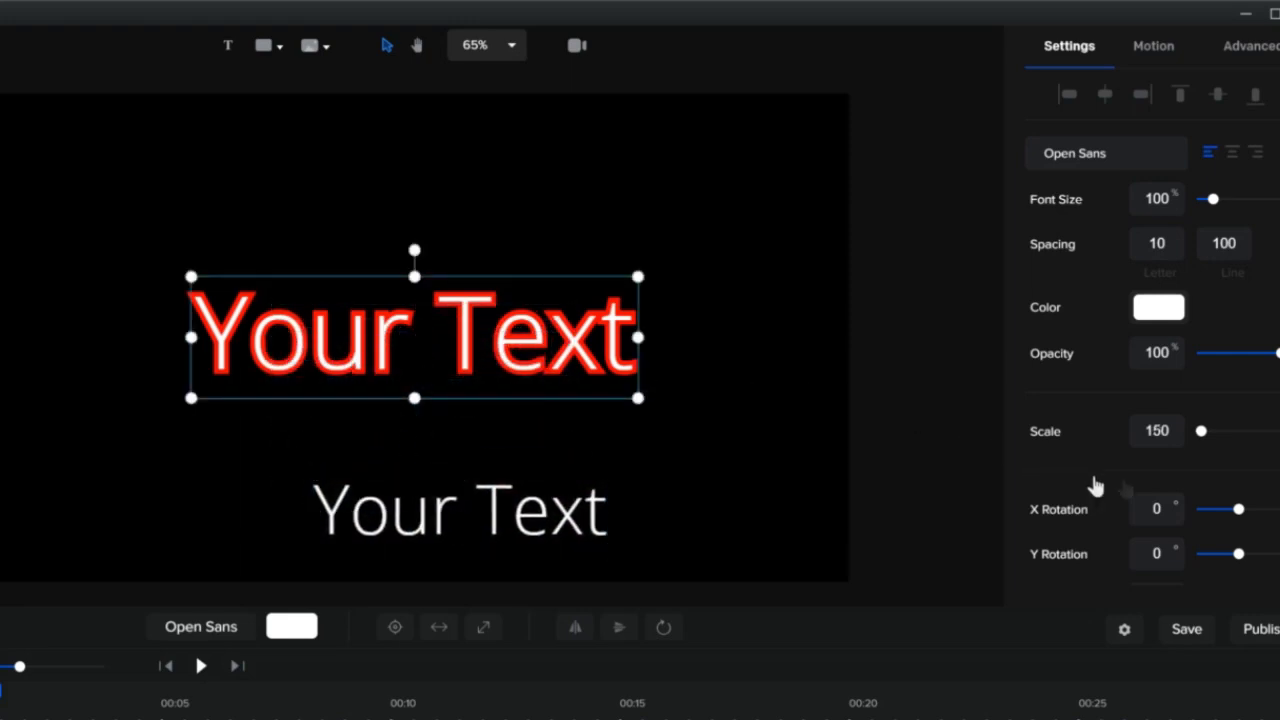
Center the second text on the canvas, fit it to the canvas width, and expand it to fill the canvas height.
{"action": "left_click", "coordinate": [545, 518]}
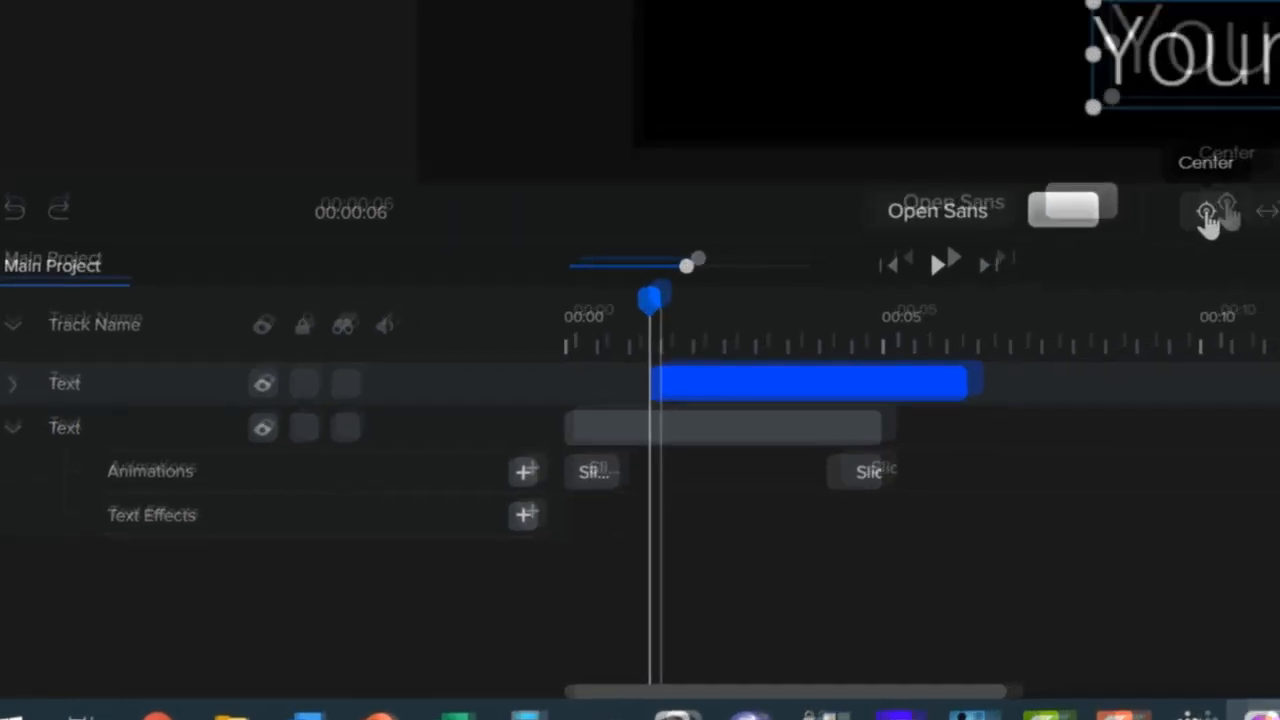
{"action": "left_click", "coordinate": [1207, 214]}
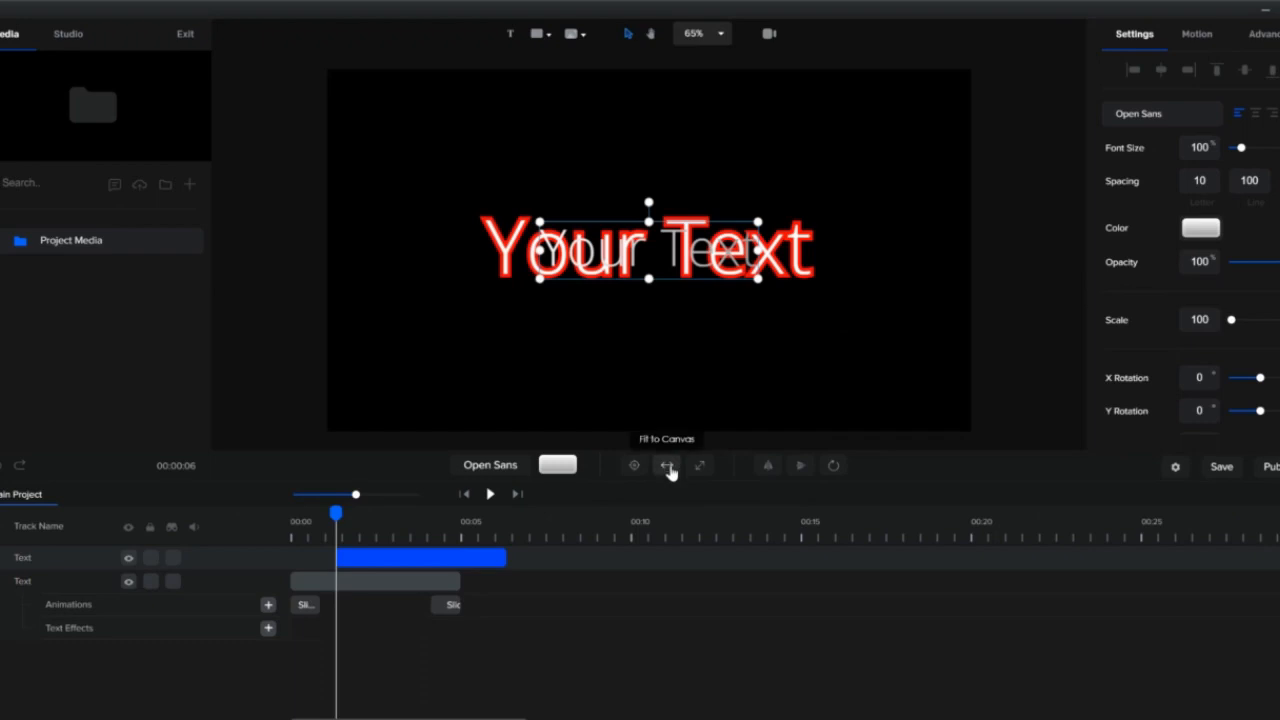
{"action": "left_click", "coordinate": [667, 466]}
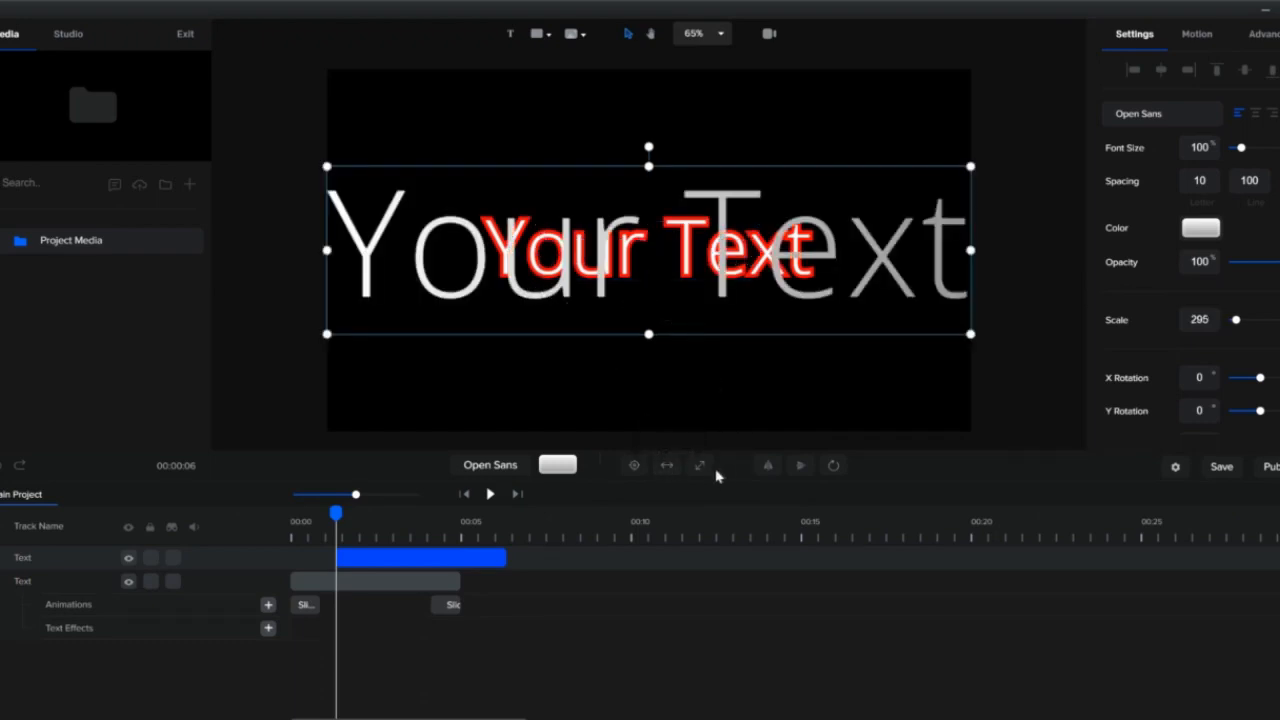
{"action": "left_click", "coordinate": [700, 469]}
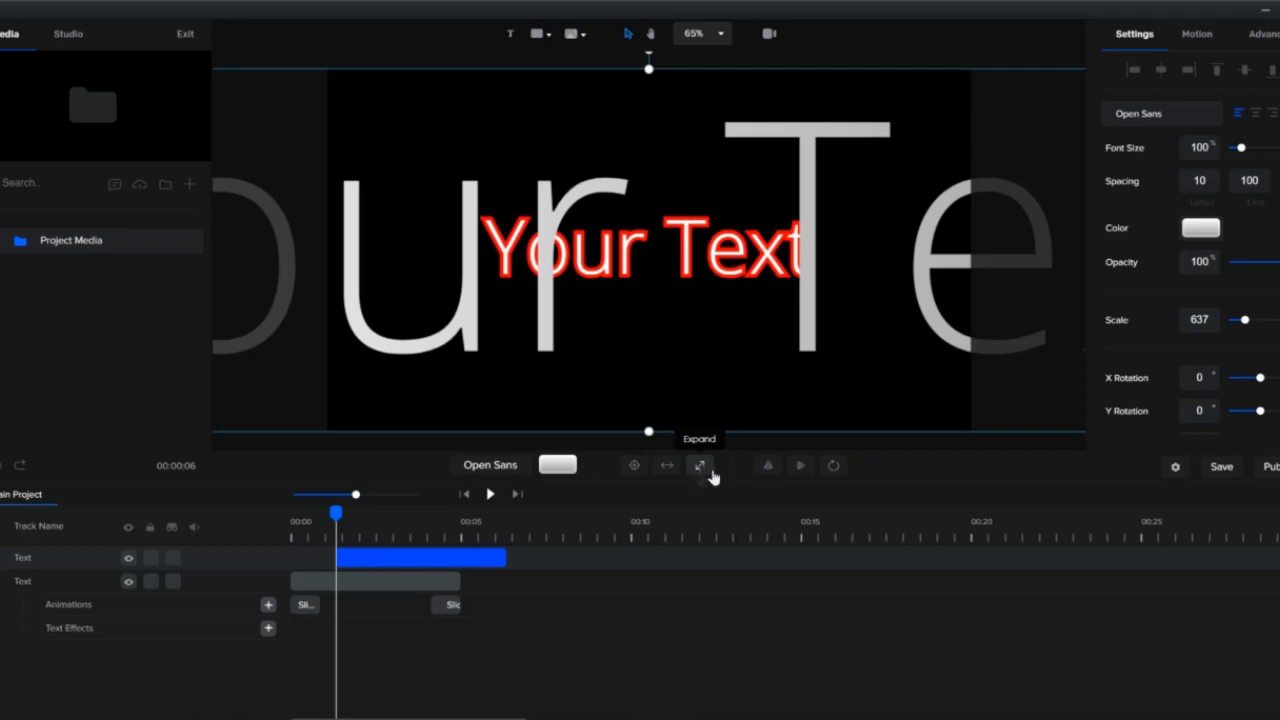
Flip the expanded text both horizontally and vertically.
{"action": "left_click", "coordinate": [766, 470]}
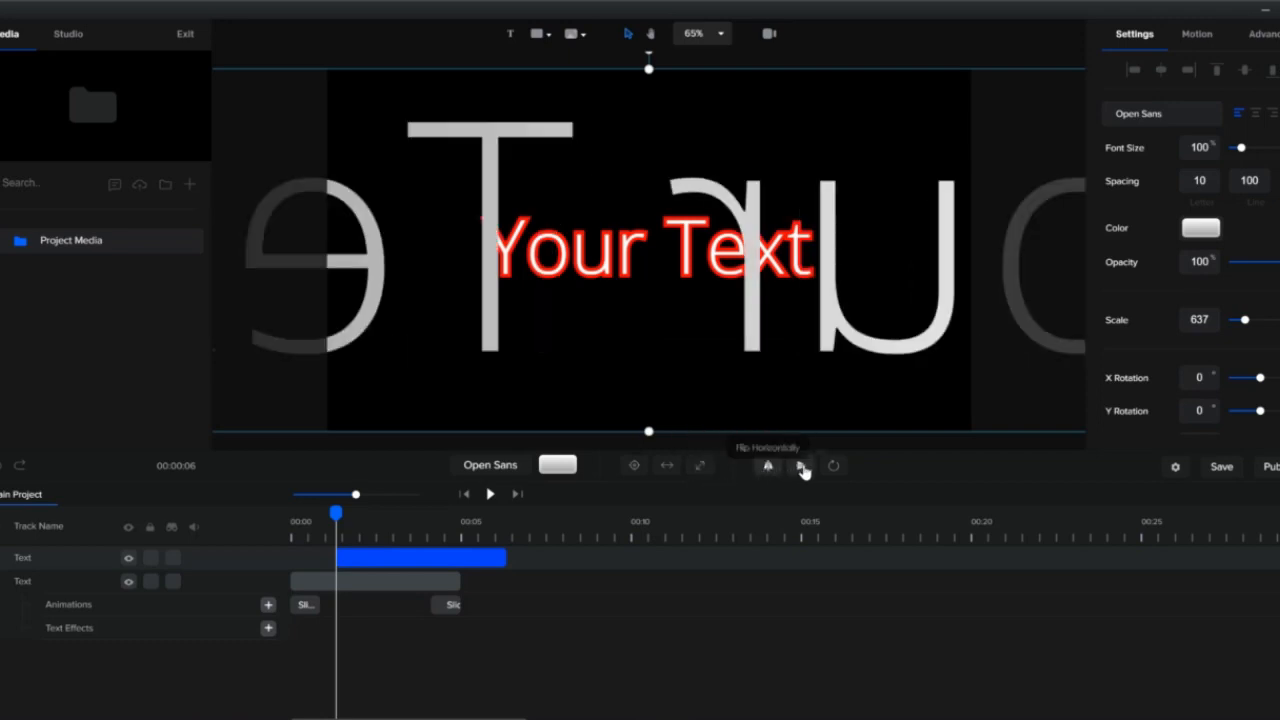
{"action": "left_click", "coordinate": [801, 466]}
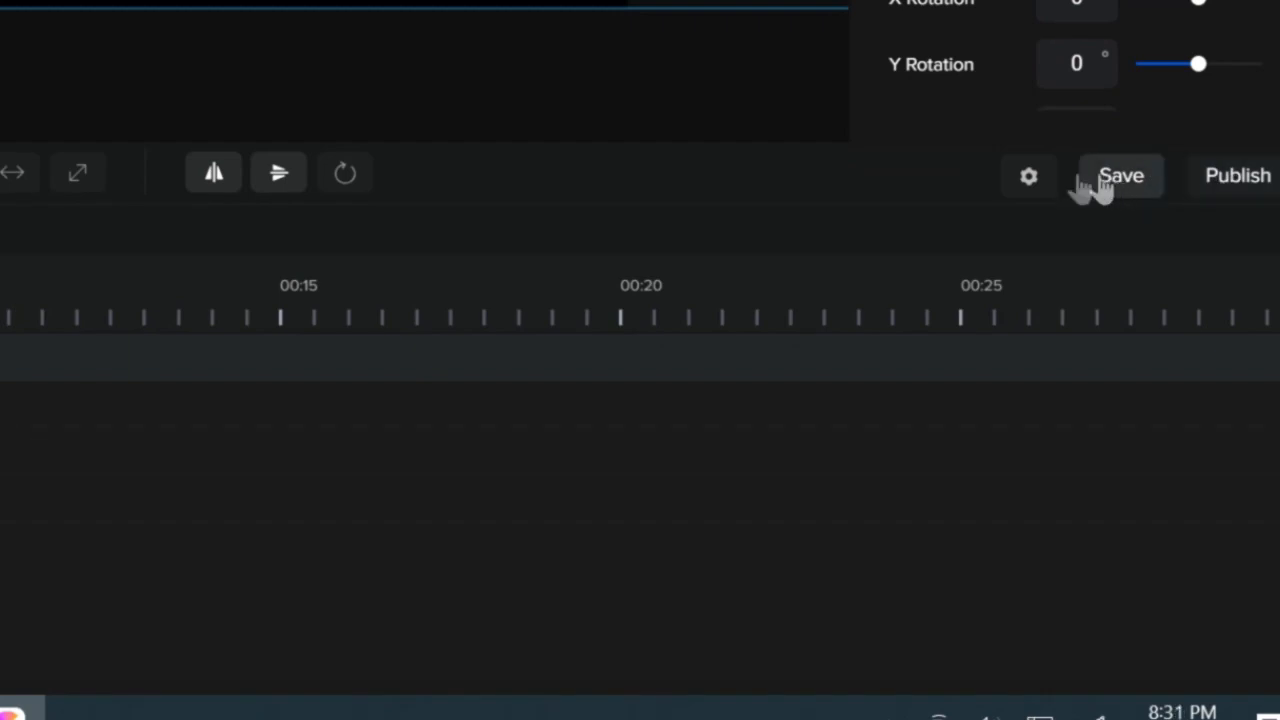
Open the settings beside Save, and lengthen the upper text clip in the timeline by extending its end.
{"action": "left_click", "coordinate": [1033, 180]}
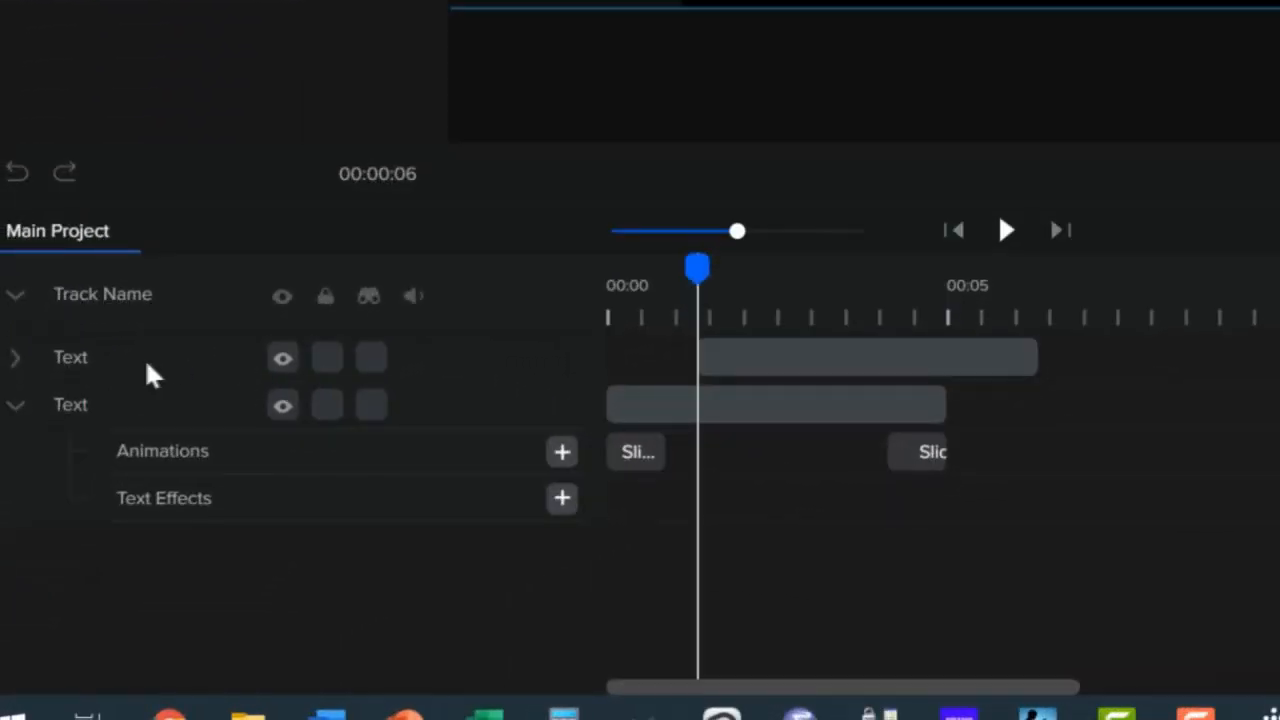
{"action": "left_click", "coordinate": [829, 369]}
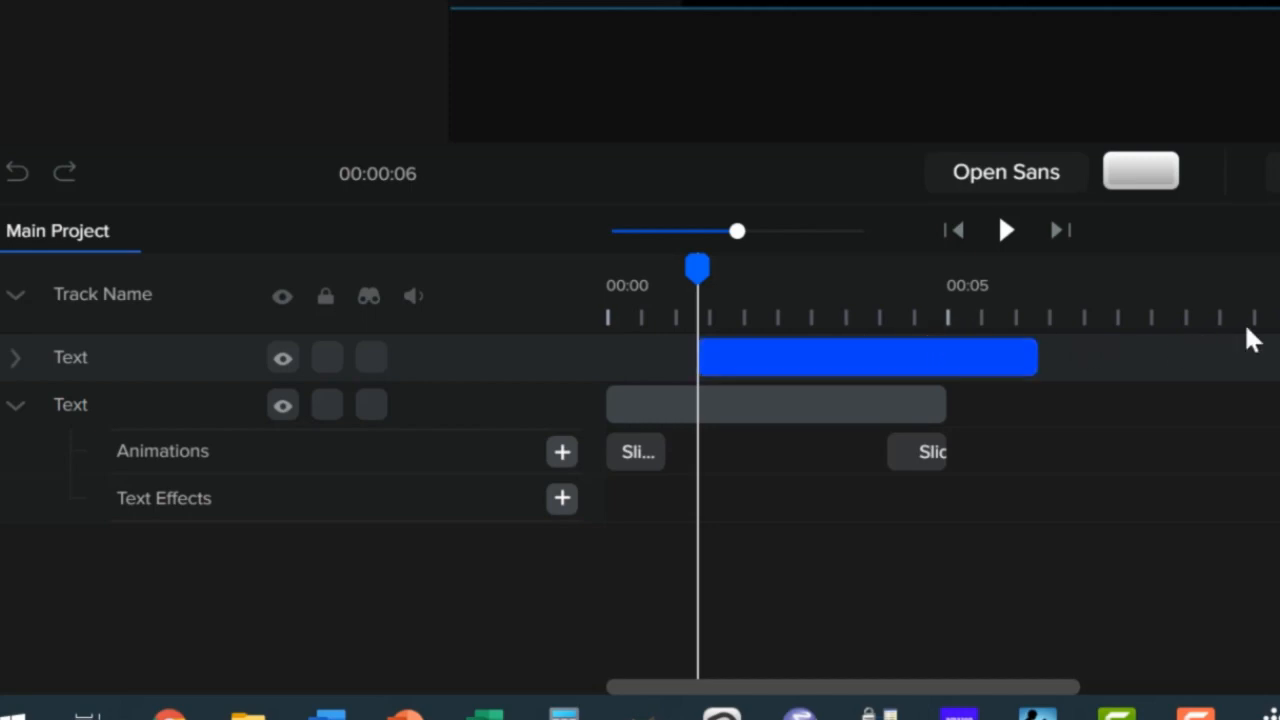
{"action": "left_click_drag", "start_coordinate": [1032, 371], "coordinate": [1276, 362]}
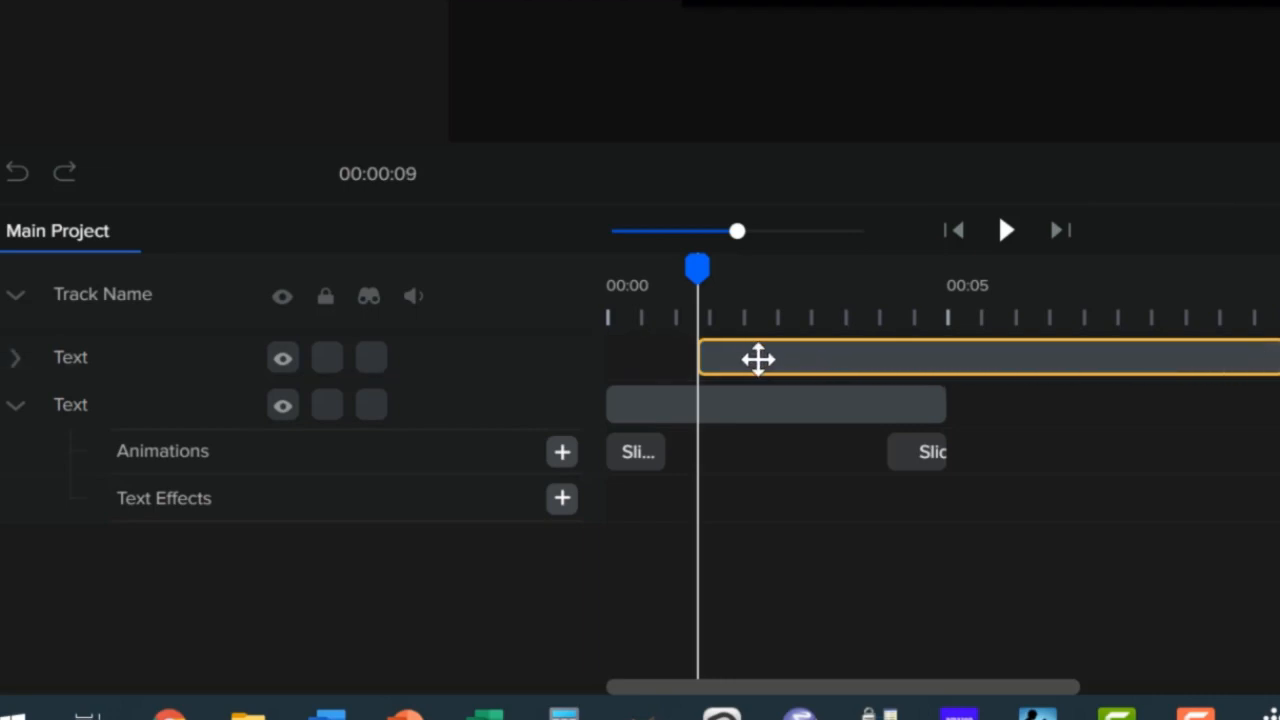
Shift the upper text clip to start just before the 2-second mark, and play the timeline from the beginning.
{"action": "left_click_drag", "start_coordinate": [763, 360], "coordinate": [797, 369]}
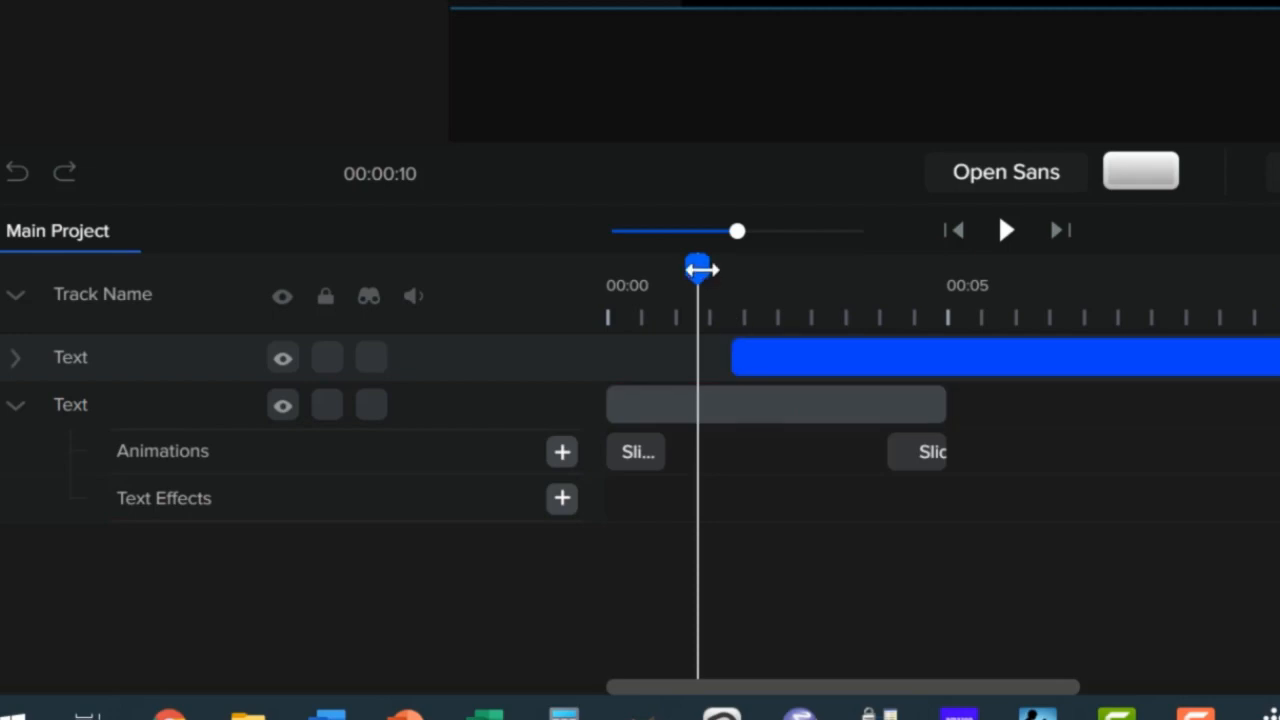
{"action": "left_click_drag", "start_coordinate": [718, 266], "coordinate": [614, 267]}
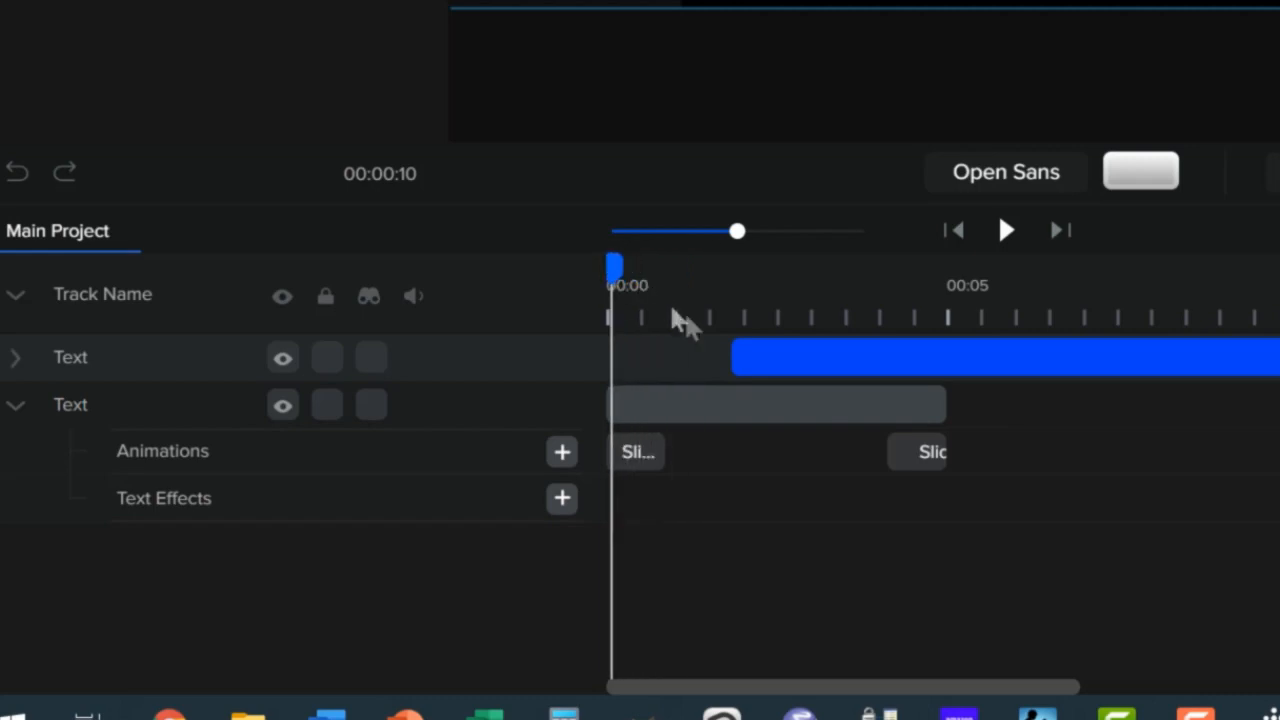
{"action": "left_click", "coordinate": [1006, 231]}
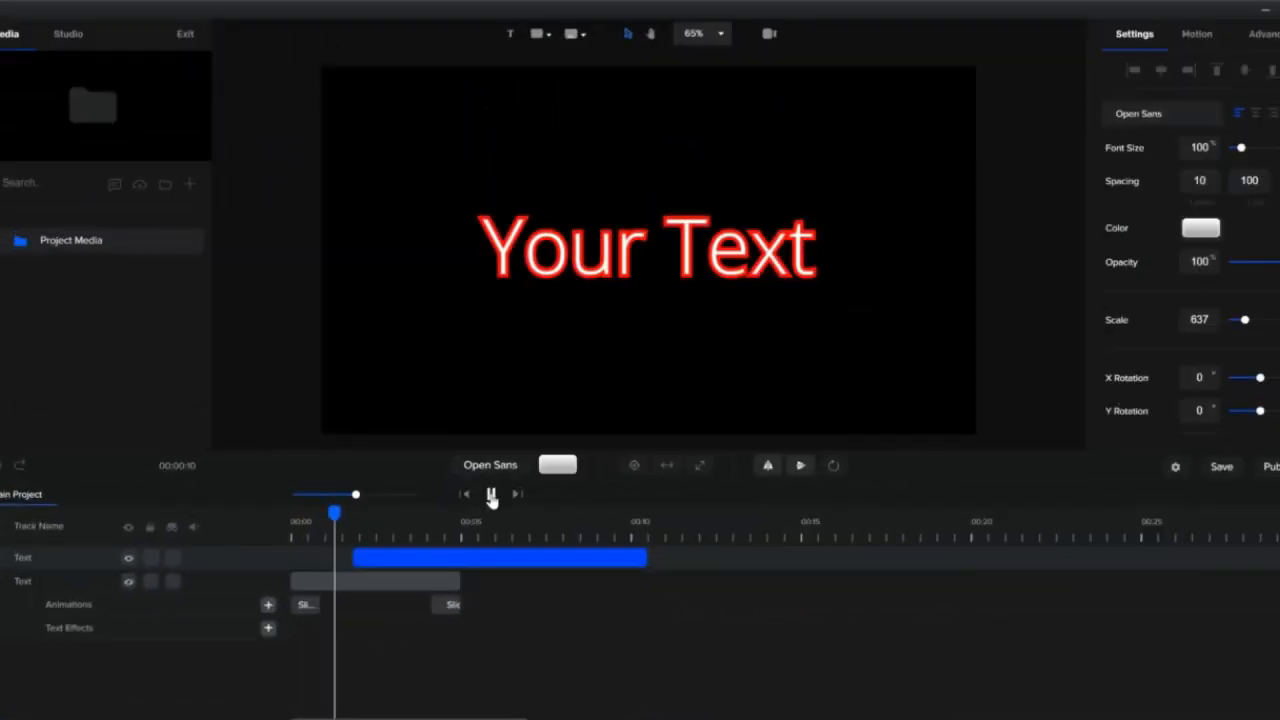
{"action": "left_click", "coordinate": [490, 494]}
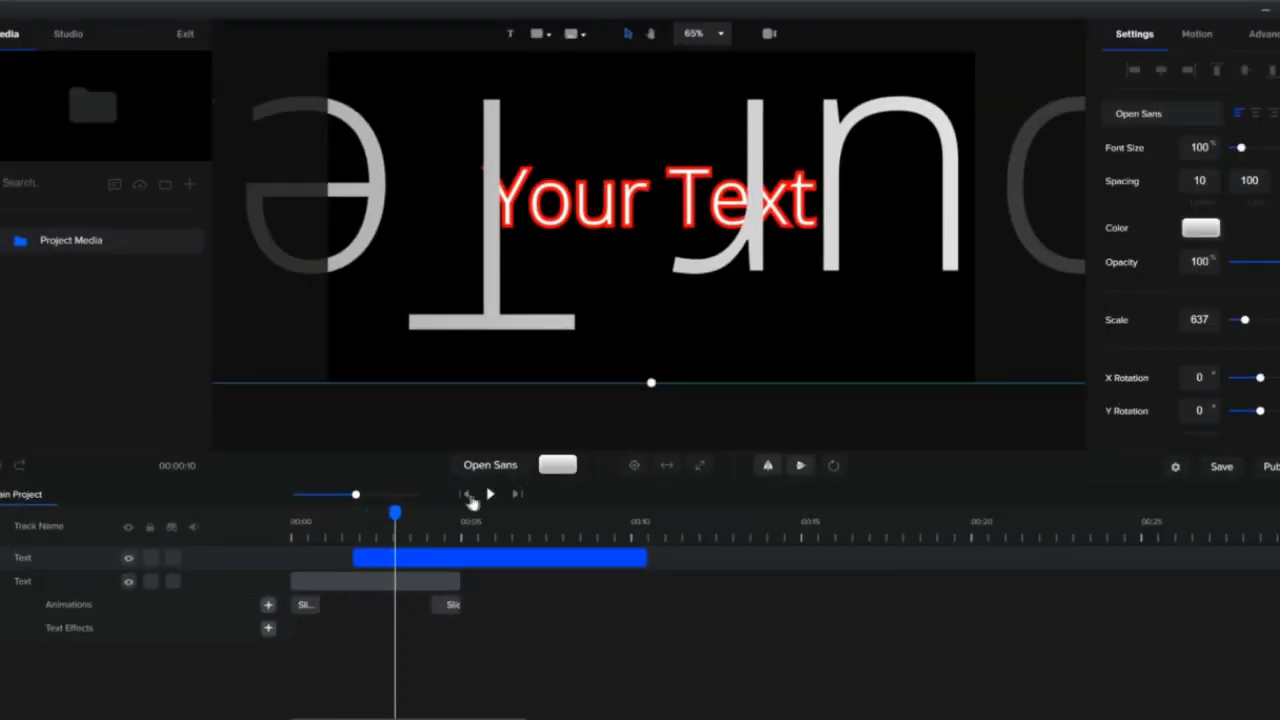
Jump the playhead to the project's start and end, and enlarge the timeline scale slightly.
{"action": "left_click", "coordinate": [465, 494]}
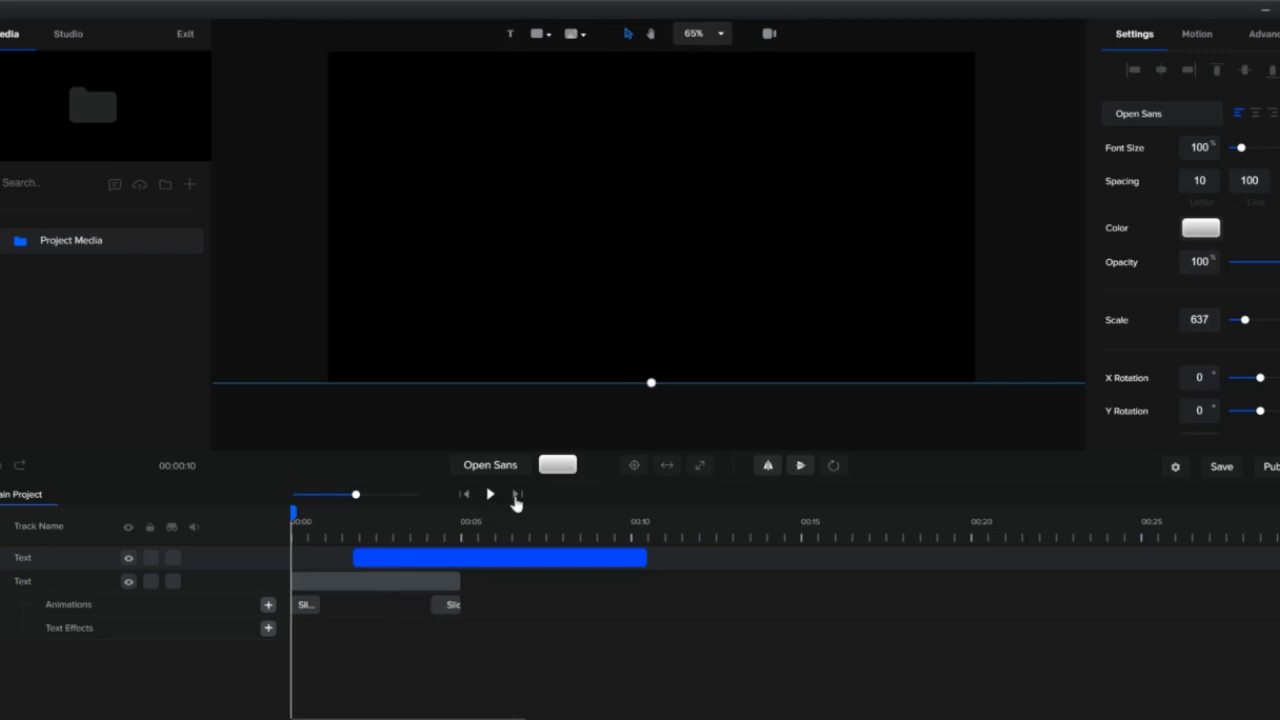
{"action": "left_click", "coordinate": [517, 495]}
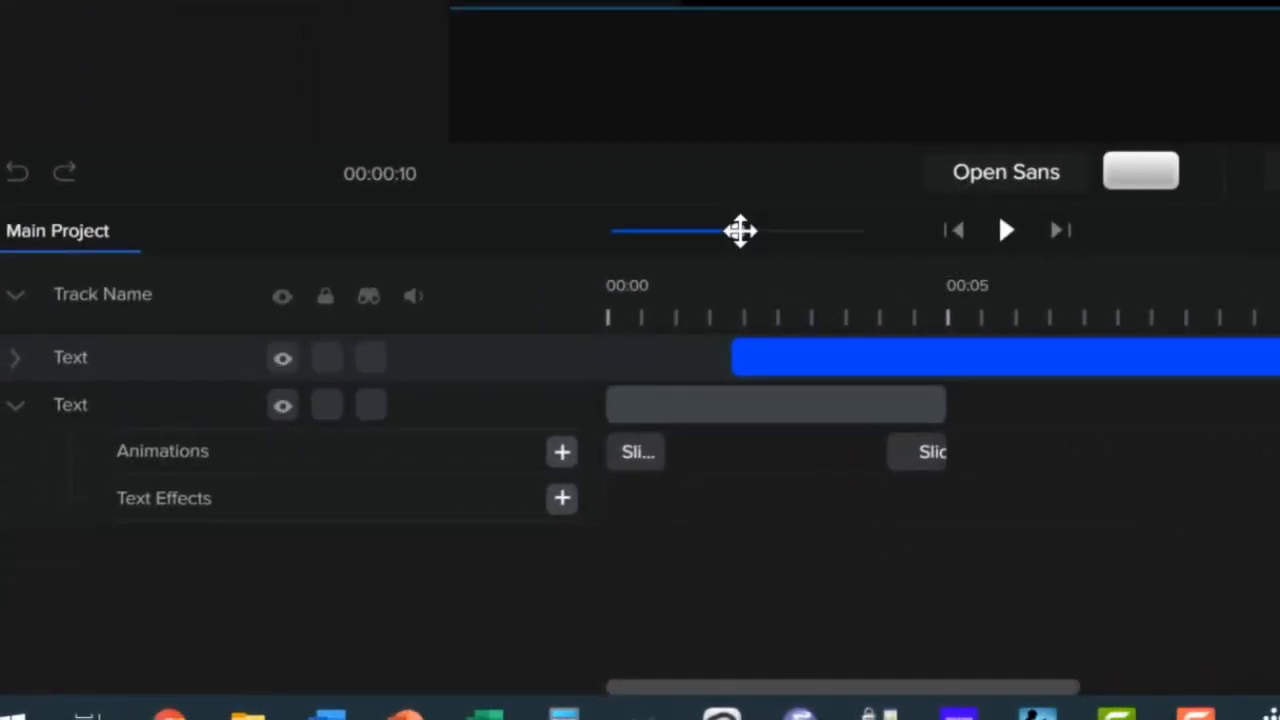
{"action": "mouse_move", "coordinate": [738, 231]}
{"action": "left_mouse_down"}
{"action": "mouse_move", "coordinate": [700, 231]}
{"action": "mouse_move", "coordinate": [758, 233]}
{"action": "left_mouse_up"}
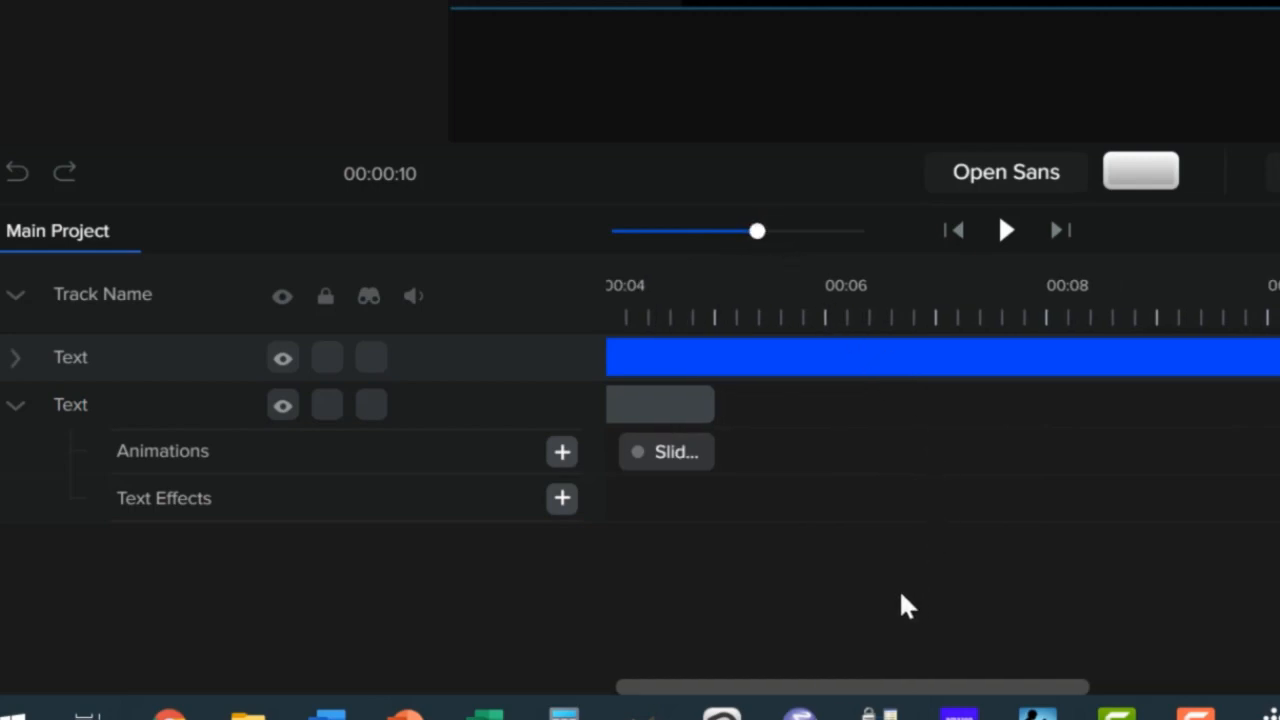
{"action": "left_click_drag", "start_coordinate": [866, 697], "coordinate": [697, 686]}
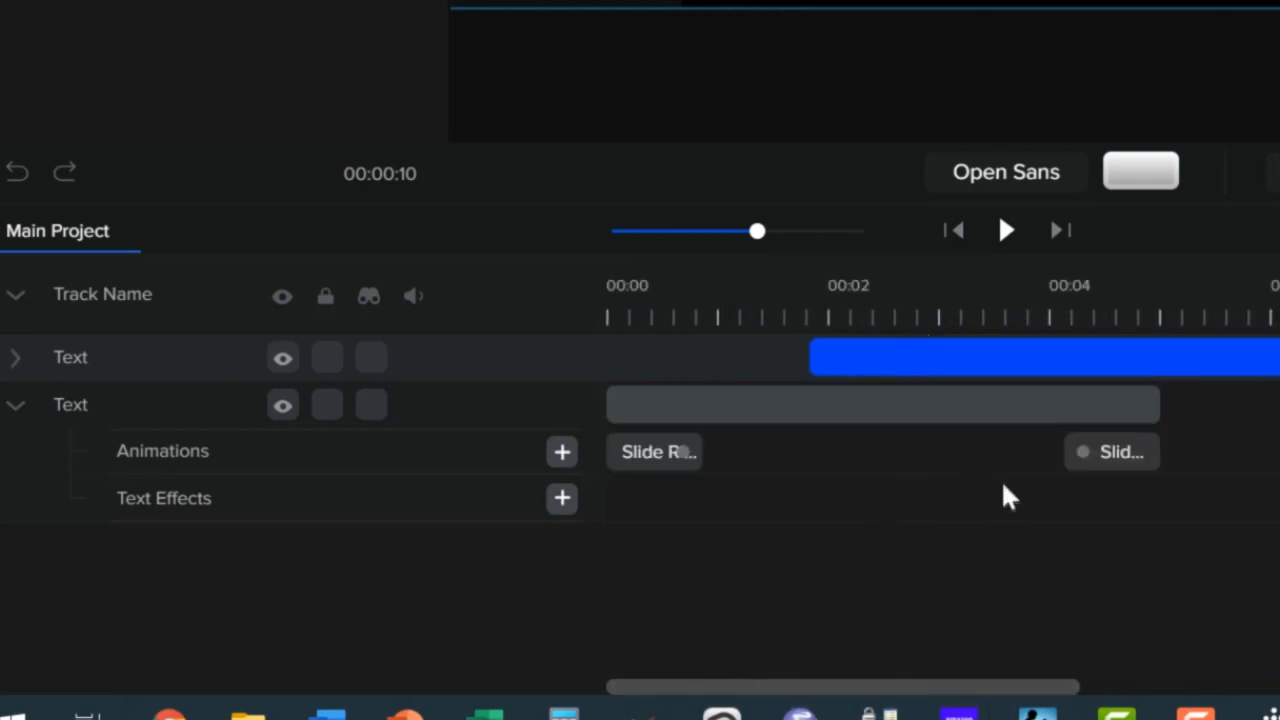
Toggle the upper text track's visibility off and on, and lock the track.
{"action": "left_click_drag", "start_coordinate": [916, 360], "coordinate": [916, 420]}
{"action": "left_click", "coordinate": [281, 359]}
{"action": "left_click", "coordinate": [281, 360]}
{"action": "left_click", "coordinate": [326, 364]}
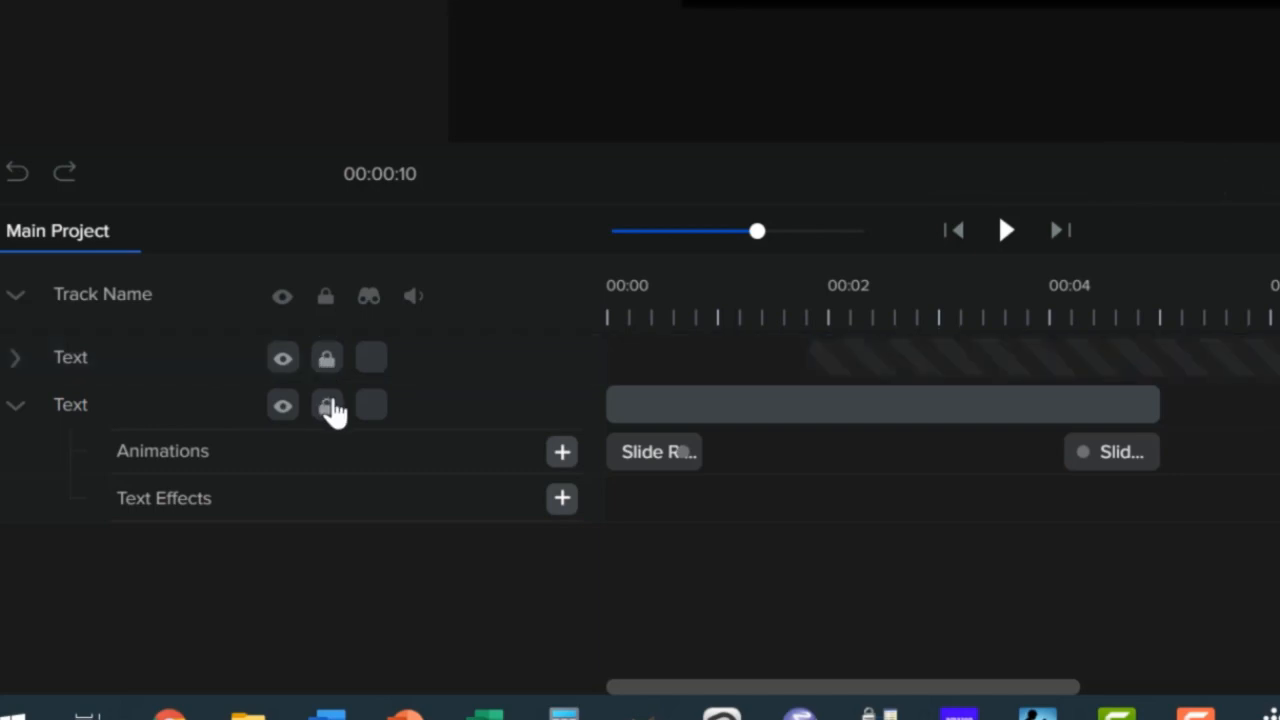
Mark the upper text track for hiding, hide the marked tracks, and show them again.
{"action": "left_click", "coordinate": [370, 360]}
{"action": "left_click", "coordinate": [368, 298]}
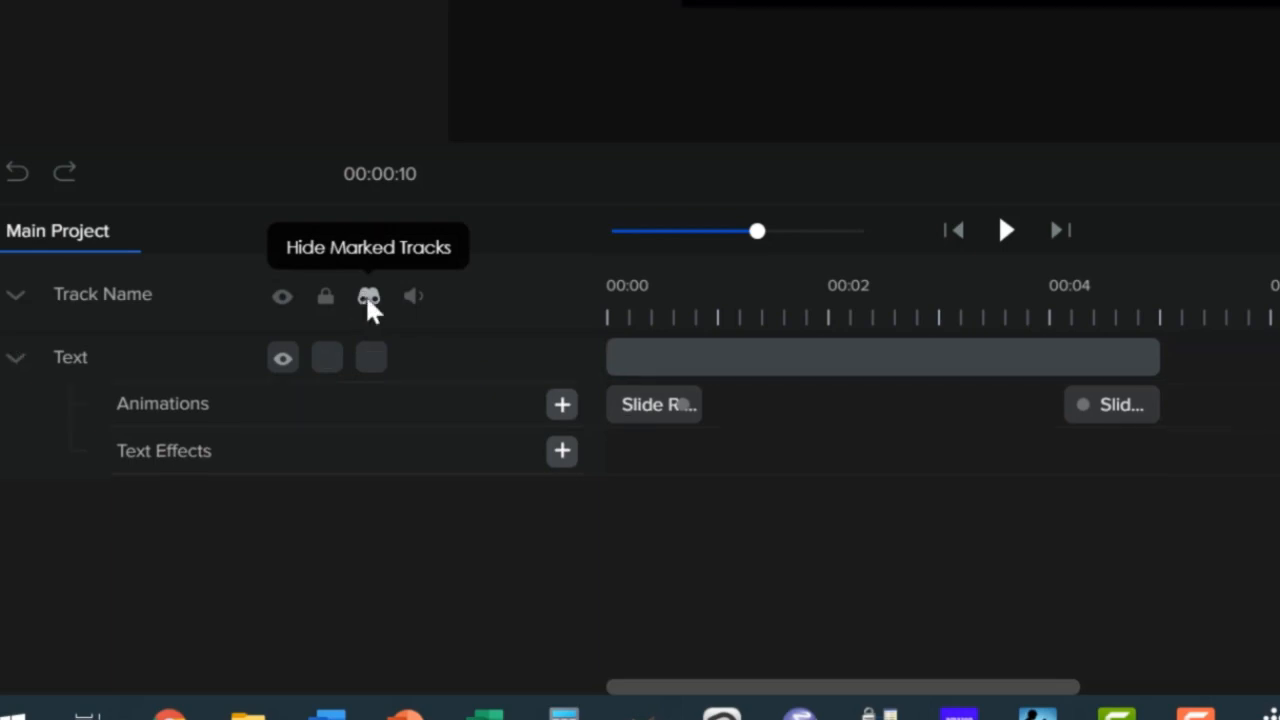
{"action": "left_click", "coordinate": [368, 298]}
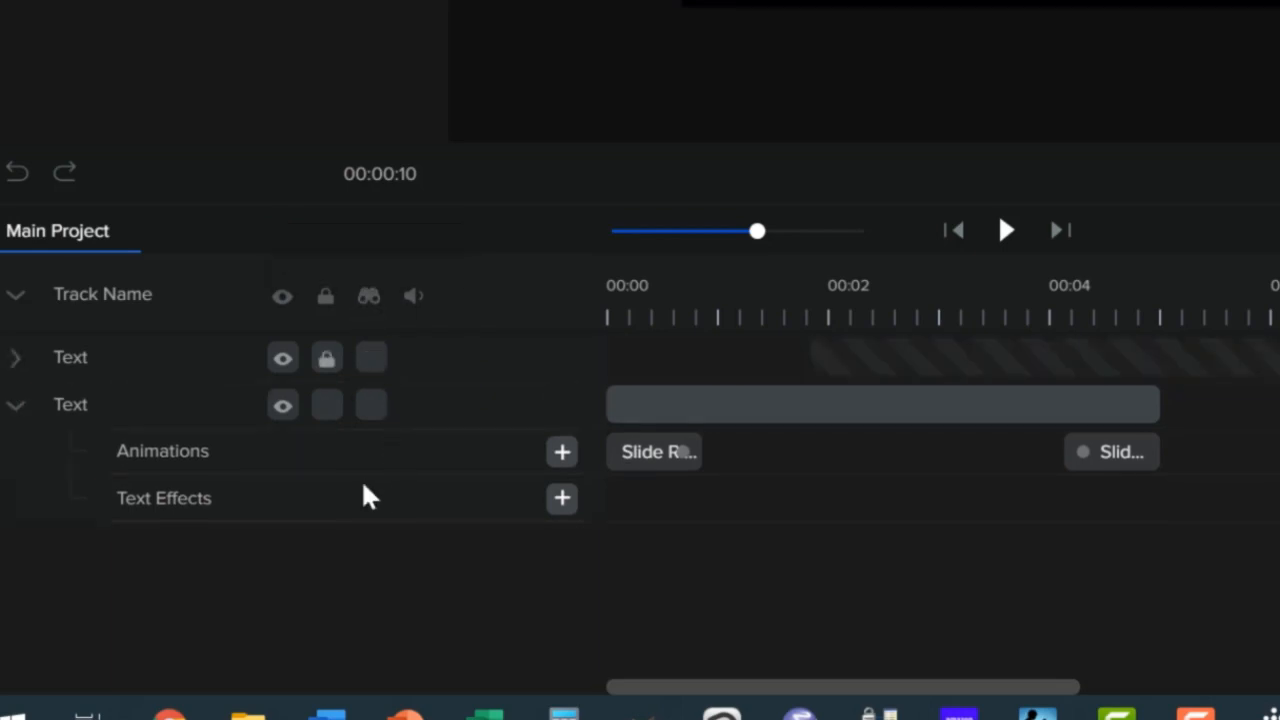
Expand the upper text track, collapse and expand all tracks together, and leave the upper track expanded.
{"action": "left_click", "coordinate": [16, 358]}
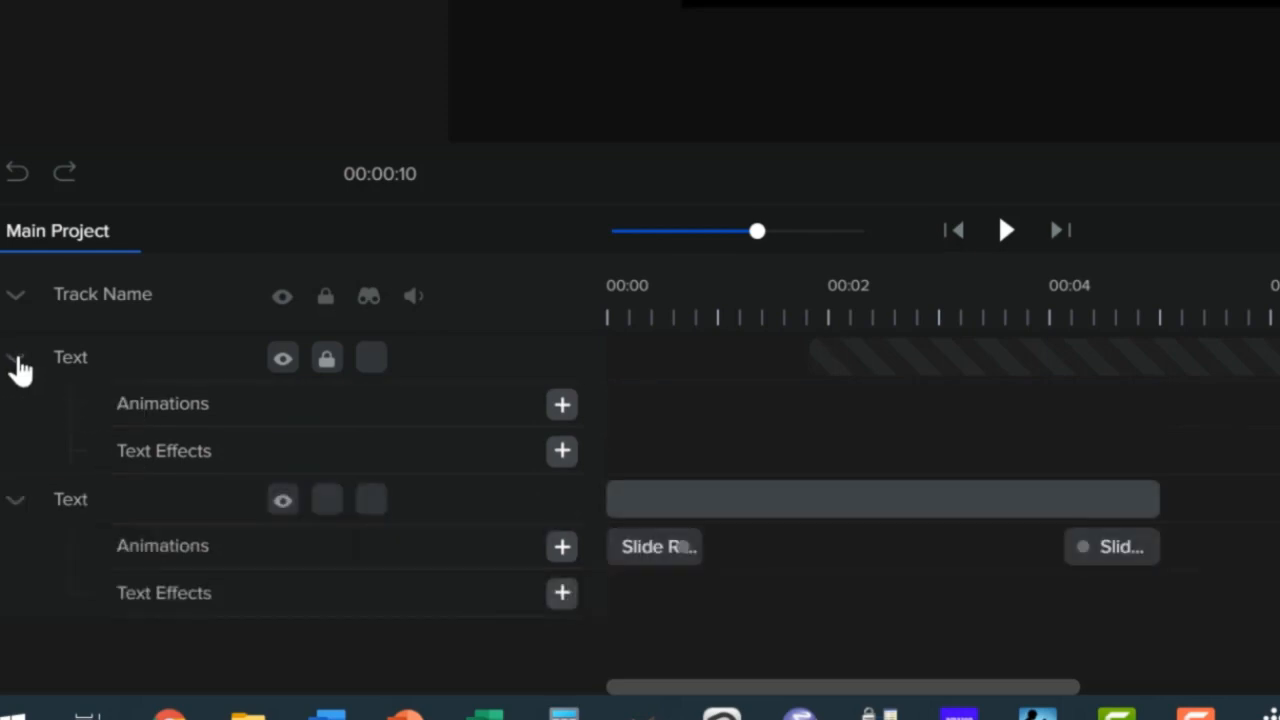
{"action": "left_click", "coordinate": [17, 296]}
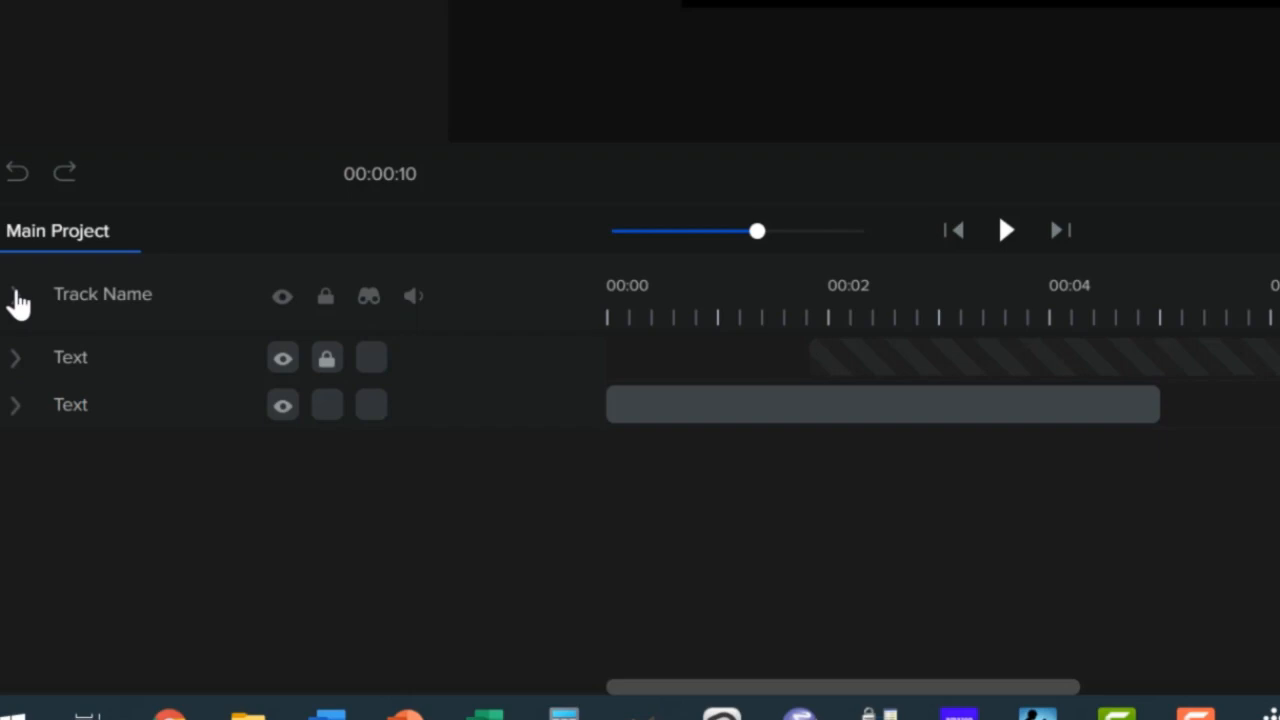
{"action": "left_click", "coordinate": [17, 297]}
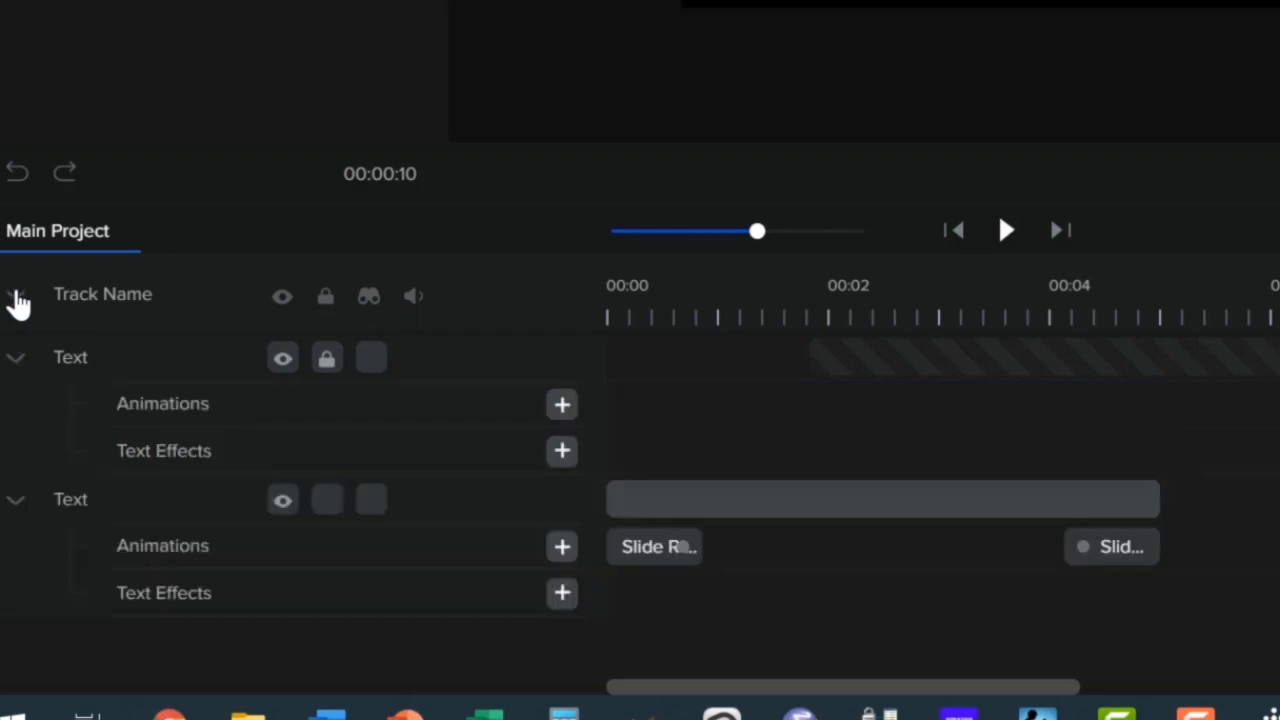
{"action": "left_click", "coordinate": [21, 370]}
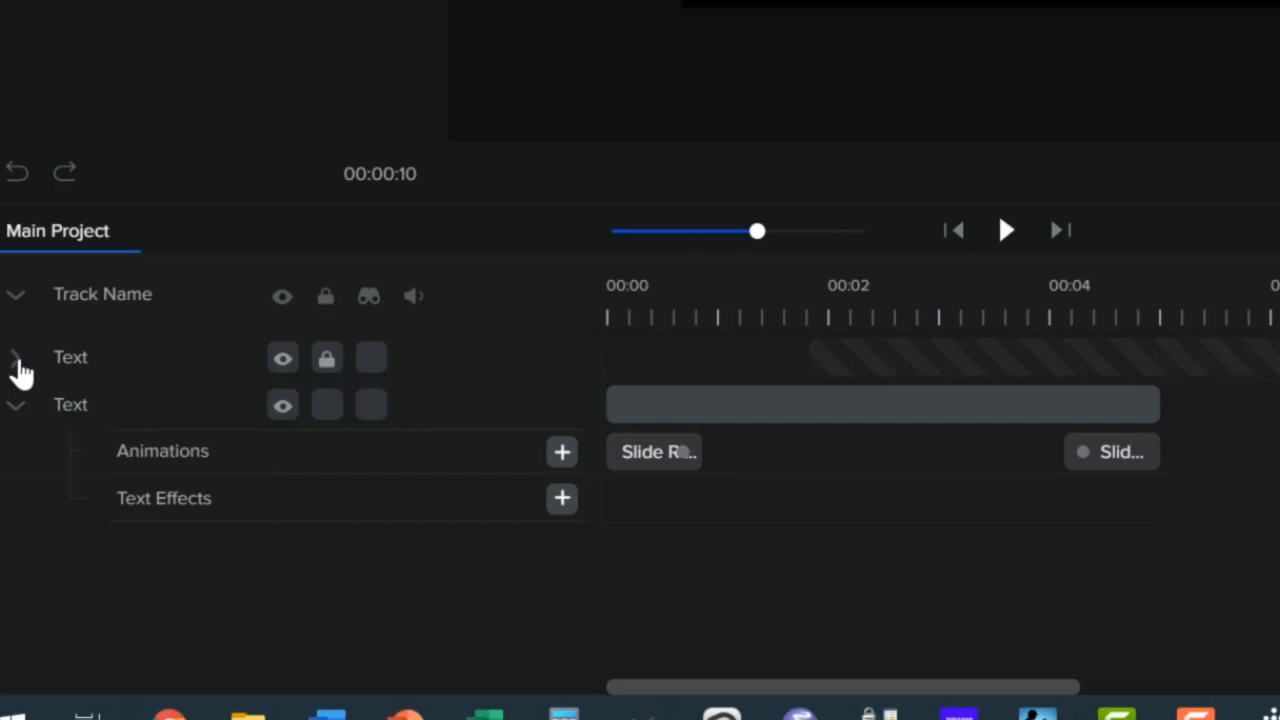
{"action": "left_click", "coordinate": [18, 368]}
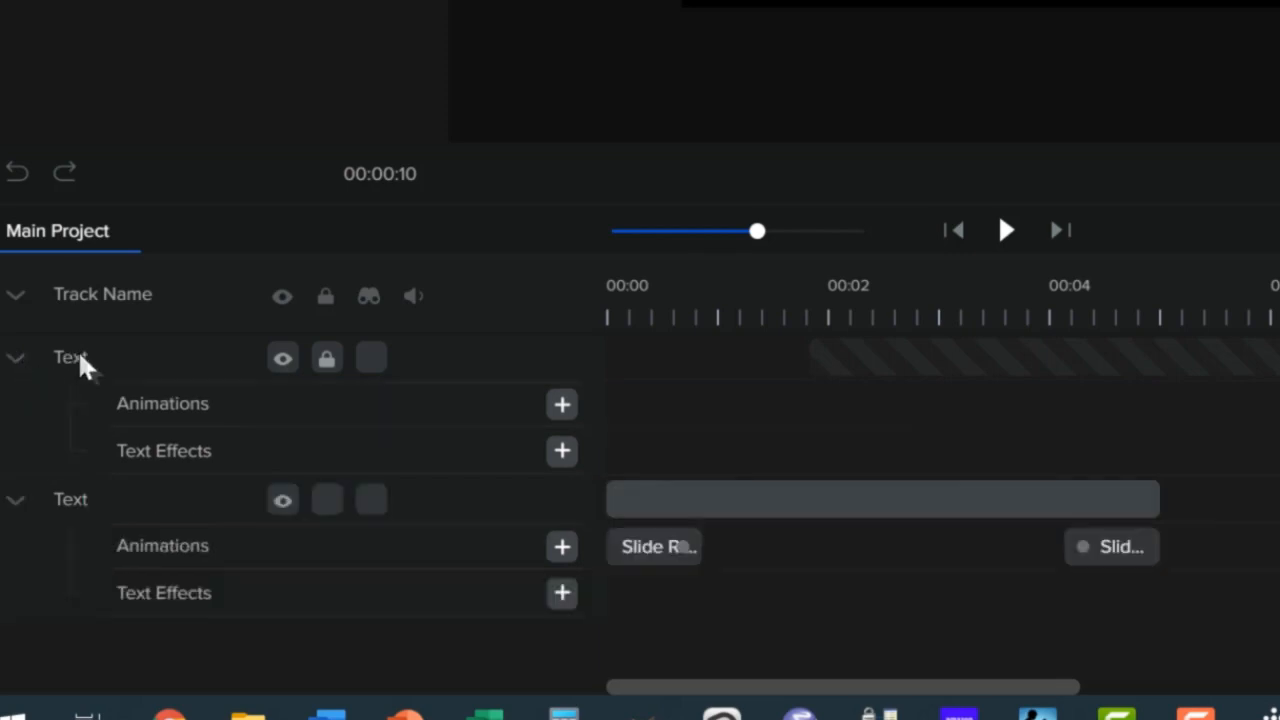
View the upper text's animation properties, add a Typewriter text effect to it, and preview around 3 seconds.
{"action": "left_click", "coordinate": [561, 404]}
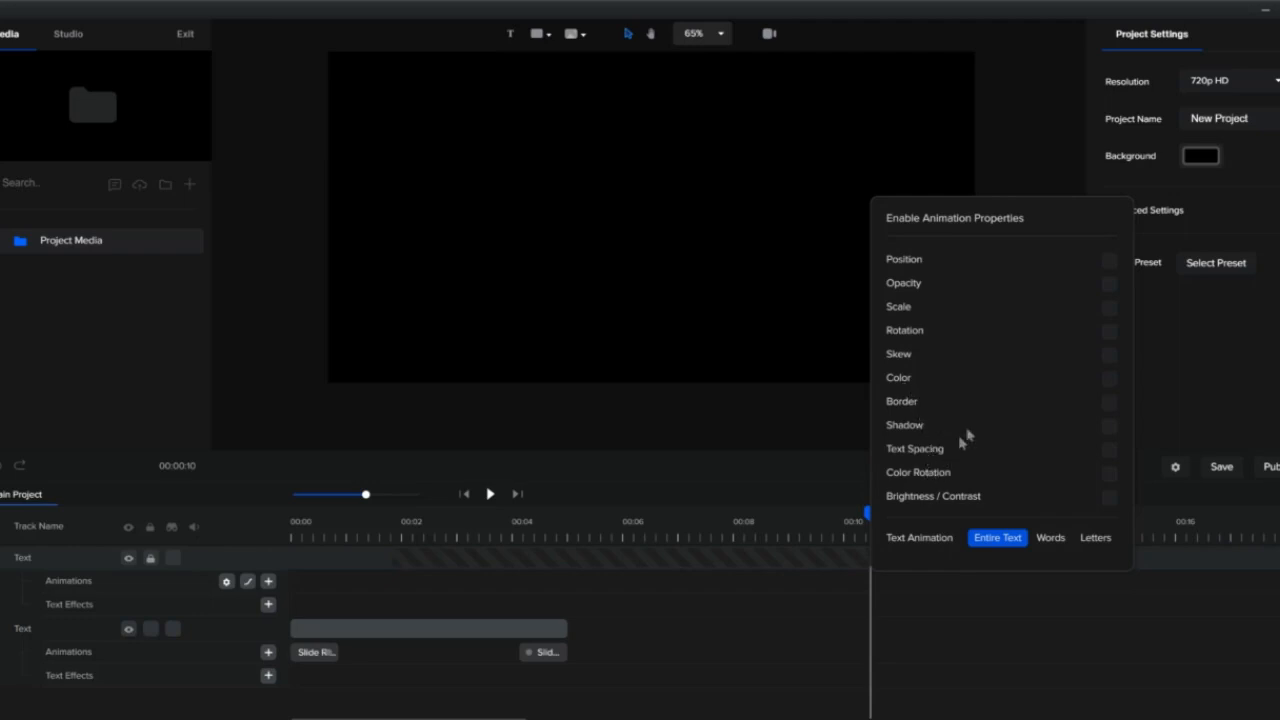
{"action": "left_click", "coordinate": [268, 605]}
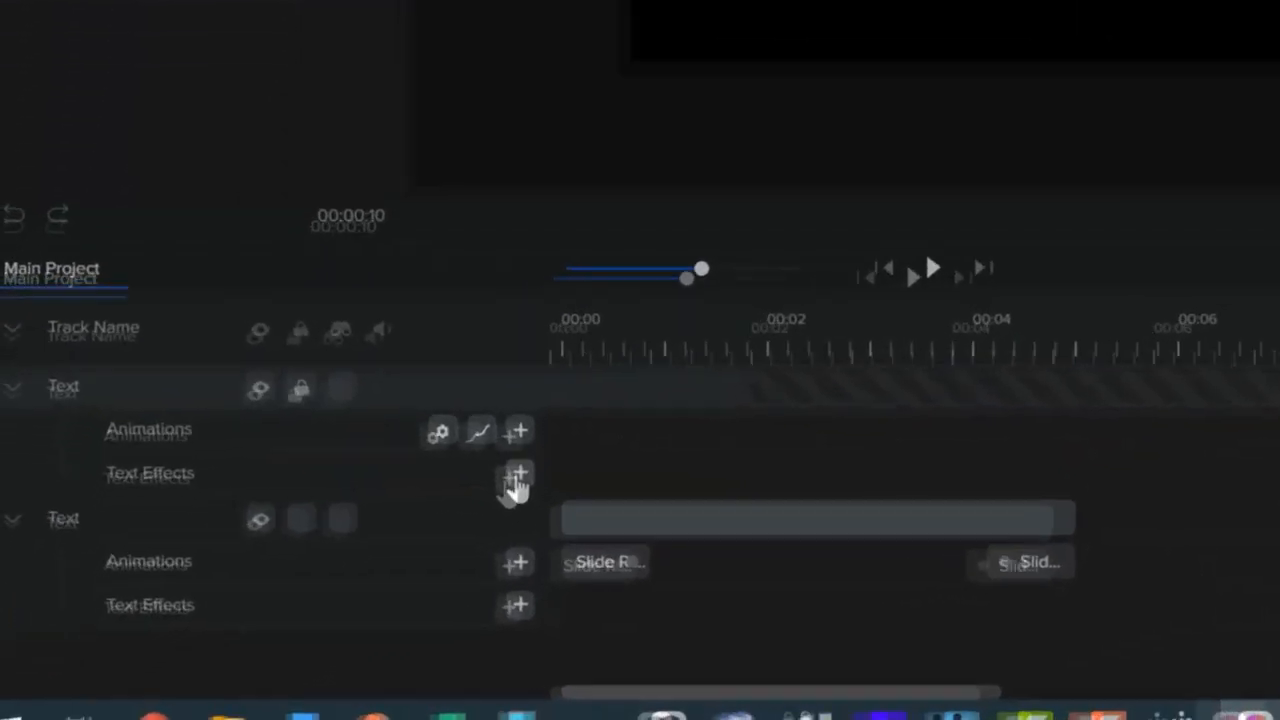
{"action": "left_click", "coordinate": [877, 171]}
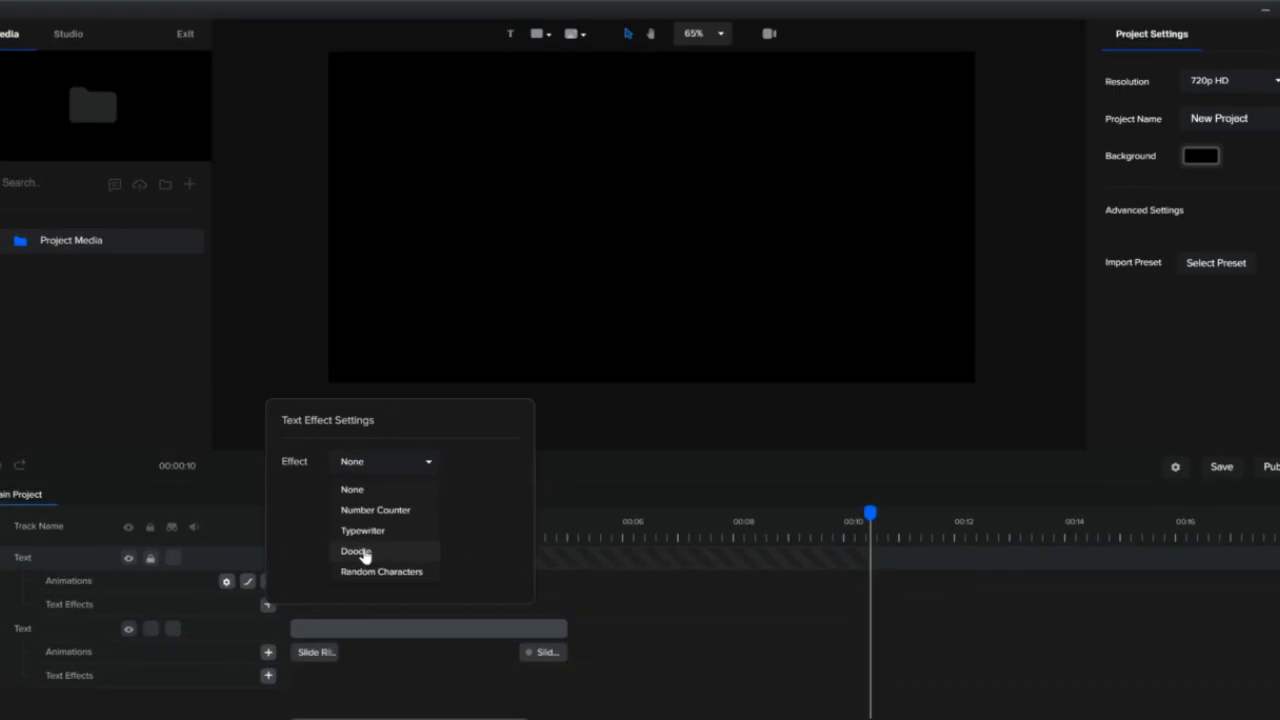
{"action": "left_click", "coordinate": [364, 556]}
{"action": "mouse_move", "coordinate": [470, 528]}
{"action": "left_mouse_down"}
{"action": "mouse_move", "coordinate": [405, 540]}
{"action": "mouse_move", "coordinate": [469, 548]}
{"action": "left_mouse_up"}
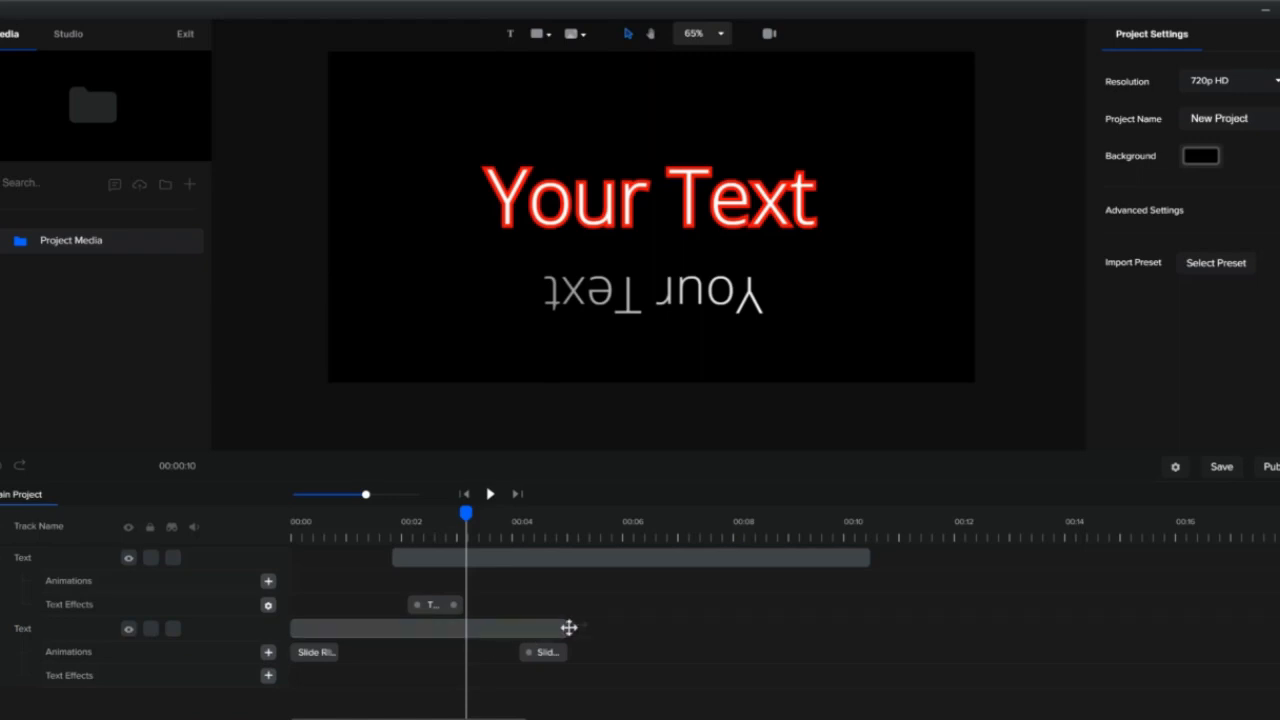
Save the project, exit to the home screen, and reopen it from the end of the project list.
{"action": "left_click", "coordinate": [1220, 474]}
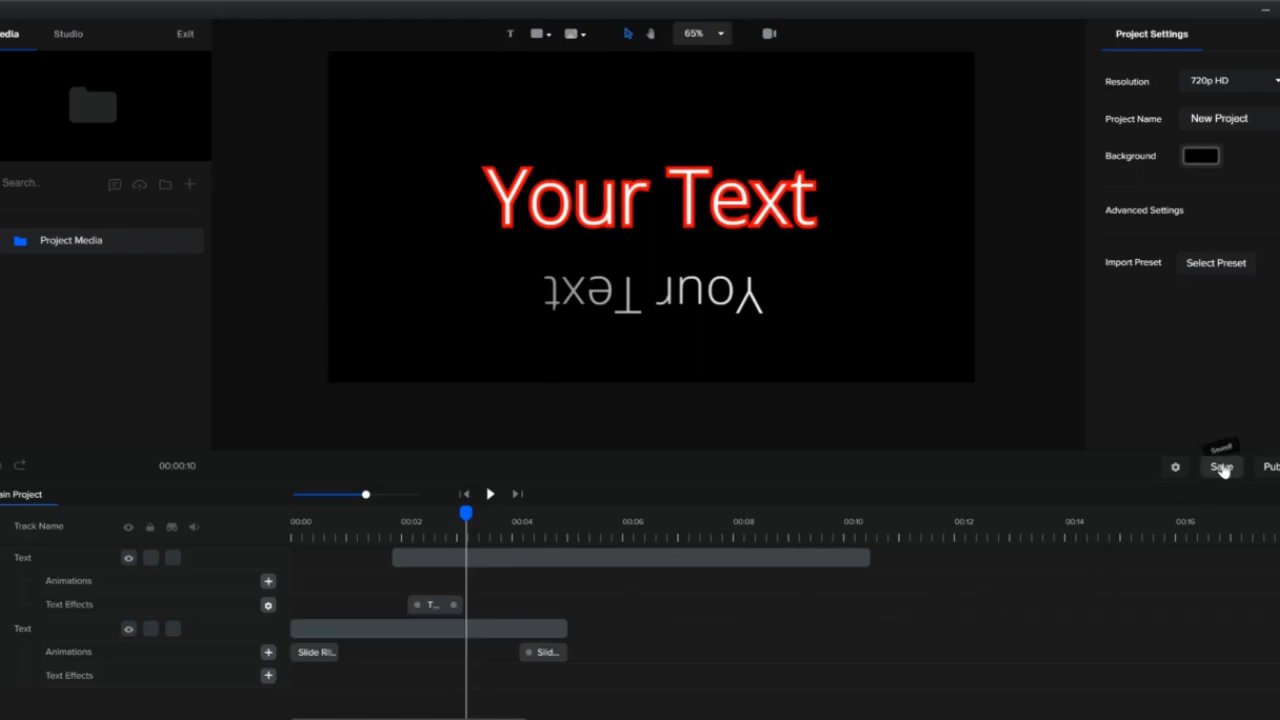
{"action": "left_click", "coordinate": [186, 40]}
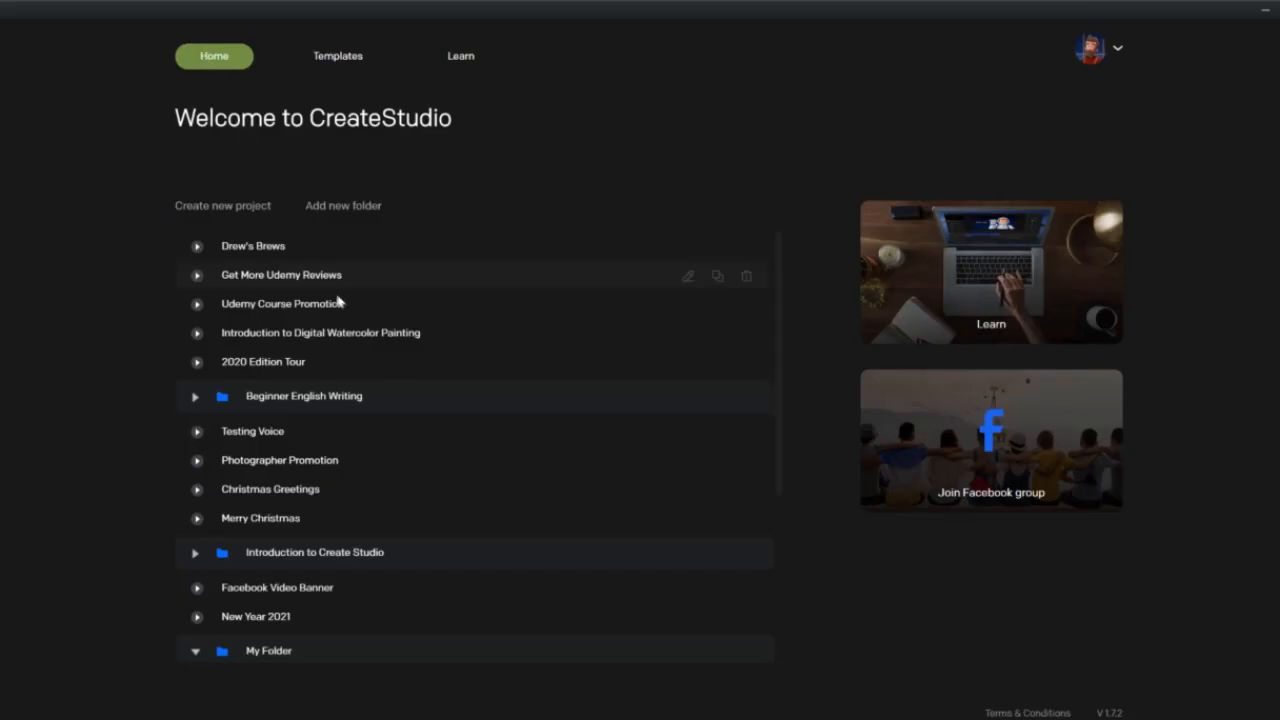
{"action": "scroll", "coordinate": [336, 298], "scroll_direction": "down", "scroll_amount": 3}
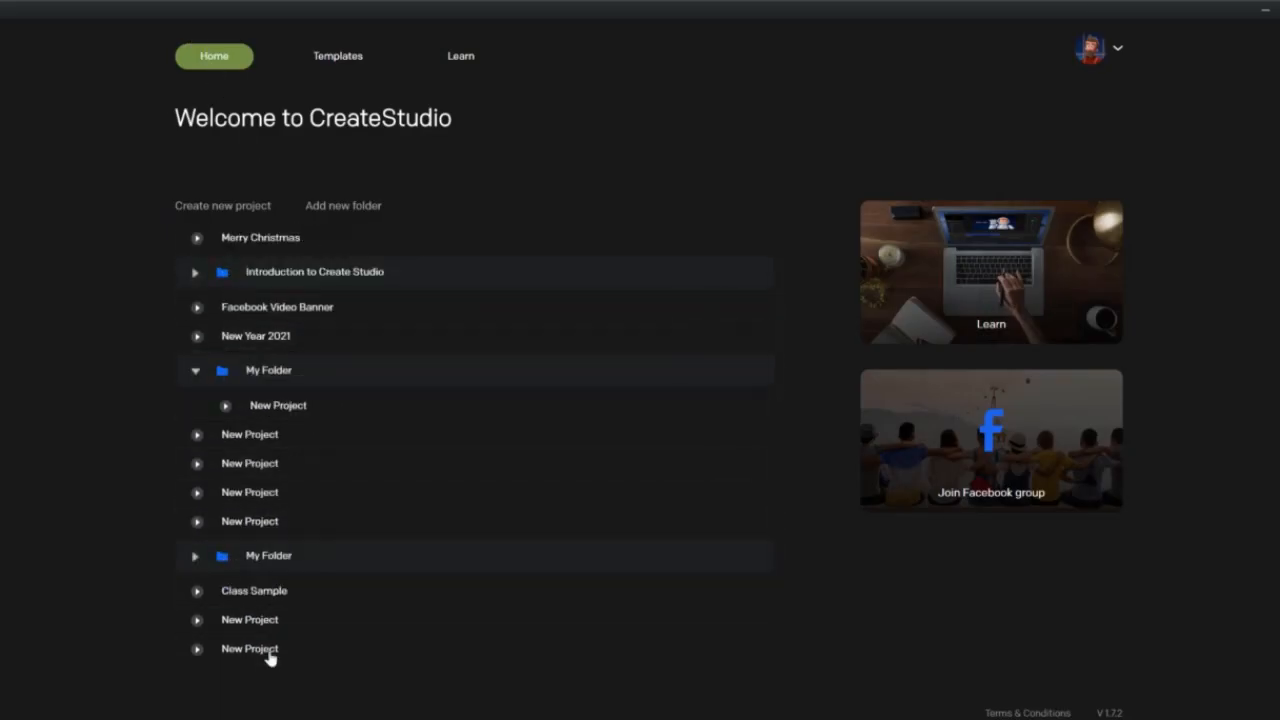
{"action": "mouse_move", "coordinate": [269, 657]}
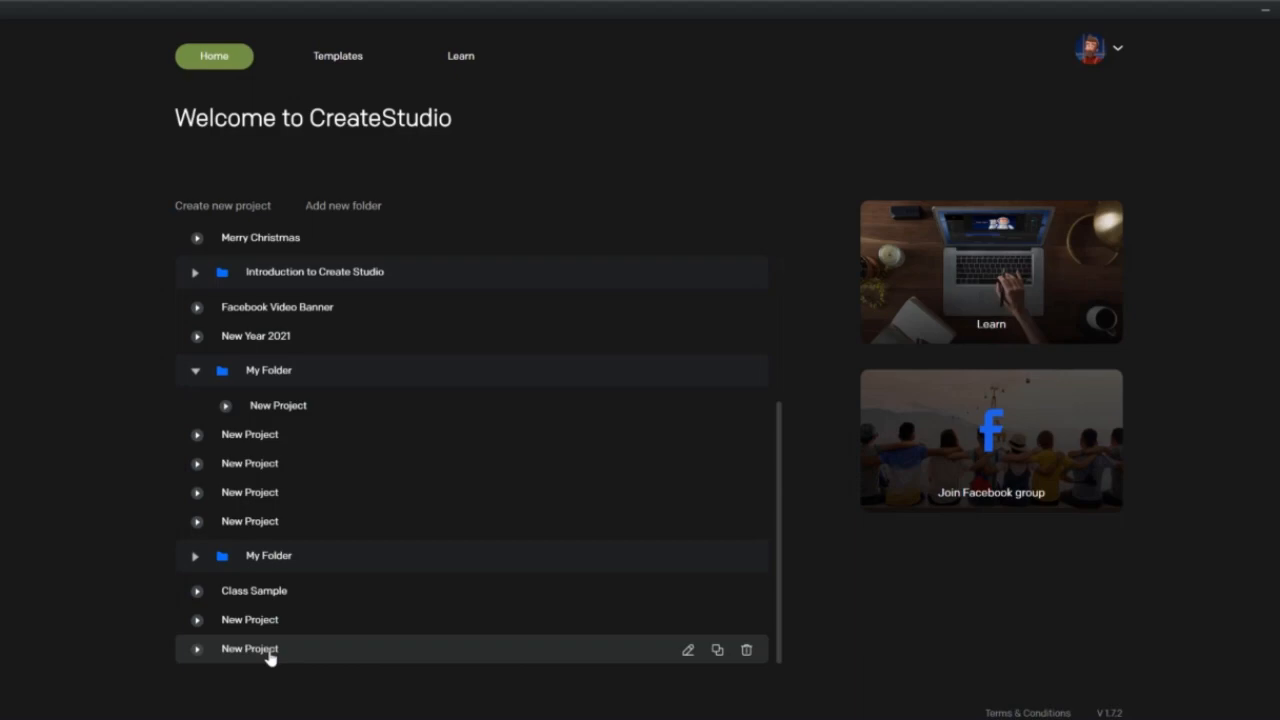
{"action": "left_click", "coordinate": [269, 652]}
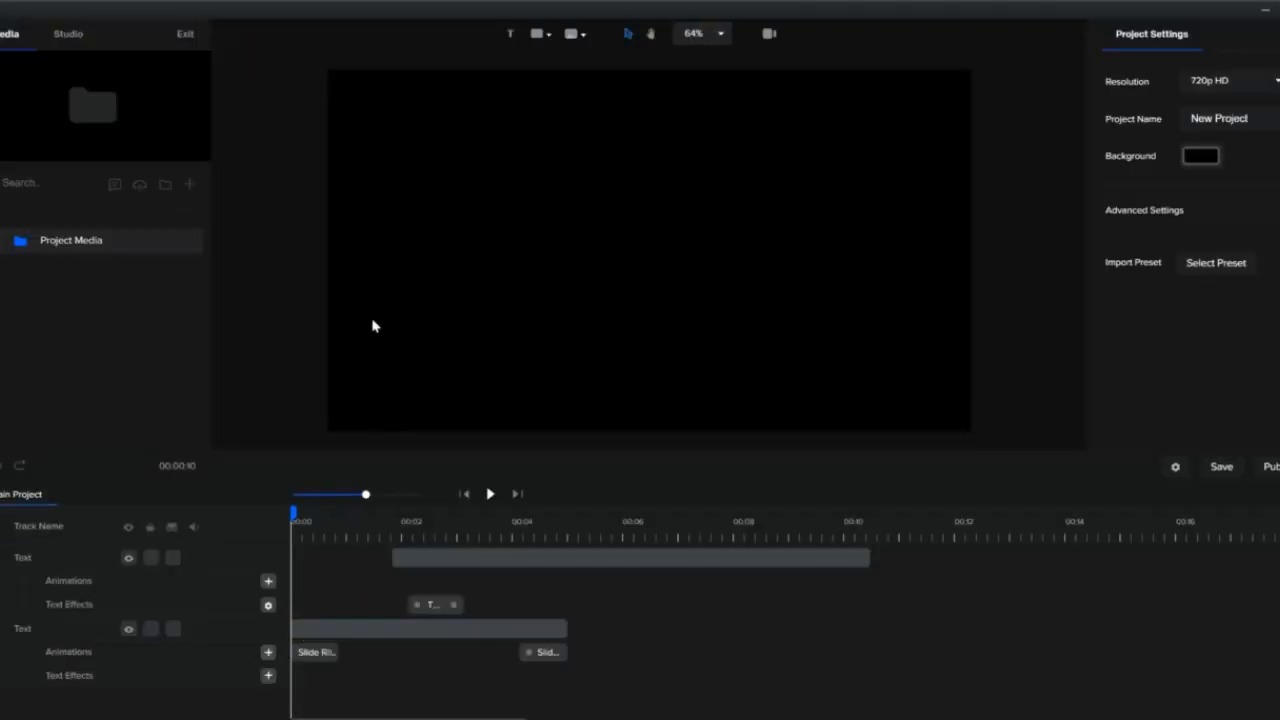
Return to the home screen, rename the project as Class Project, and move the expanded My Folder below Class Sample.
{"action": "left_click", "coordinate": [185, 36]}
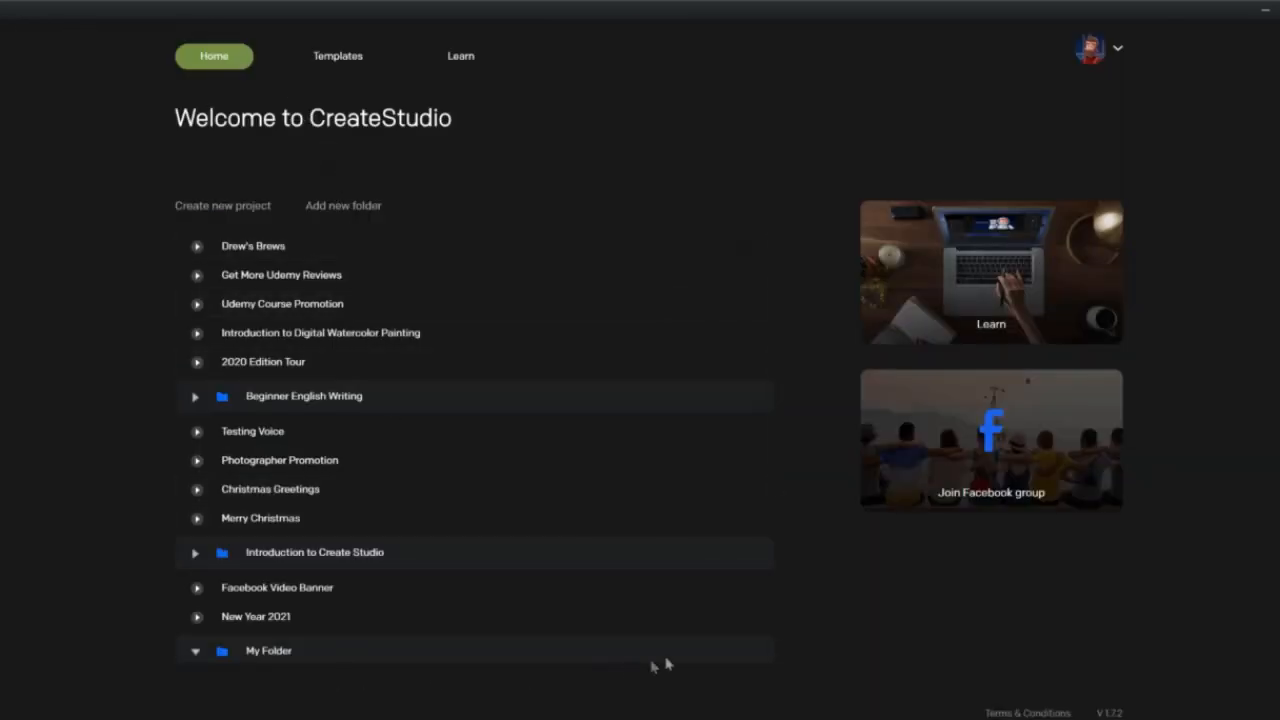
{"action": "left_click", "coordinate": [717, 652]}
{"action": "left_click_drag", "start_coordinate": [313, 654], "coordinate": [340, 615]}
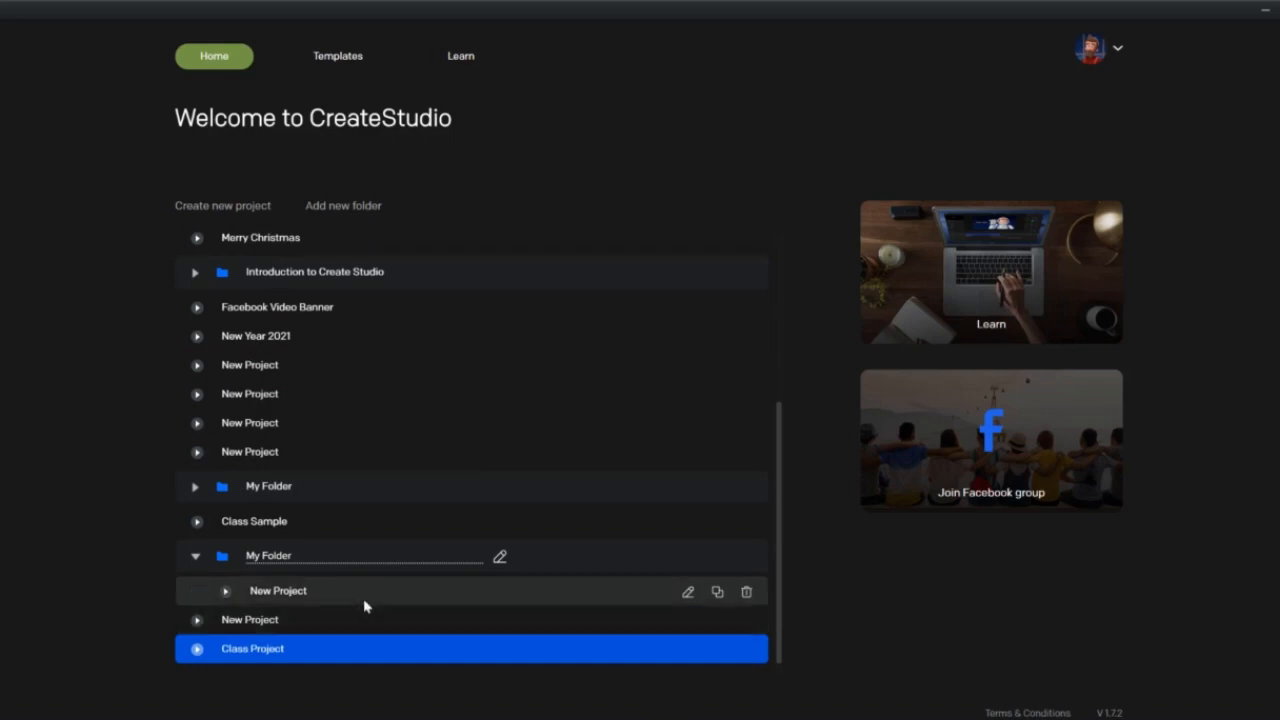
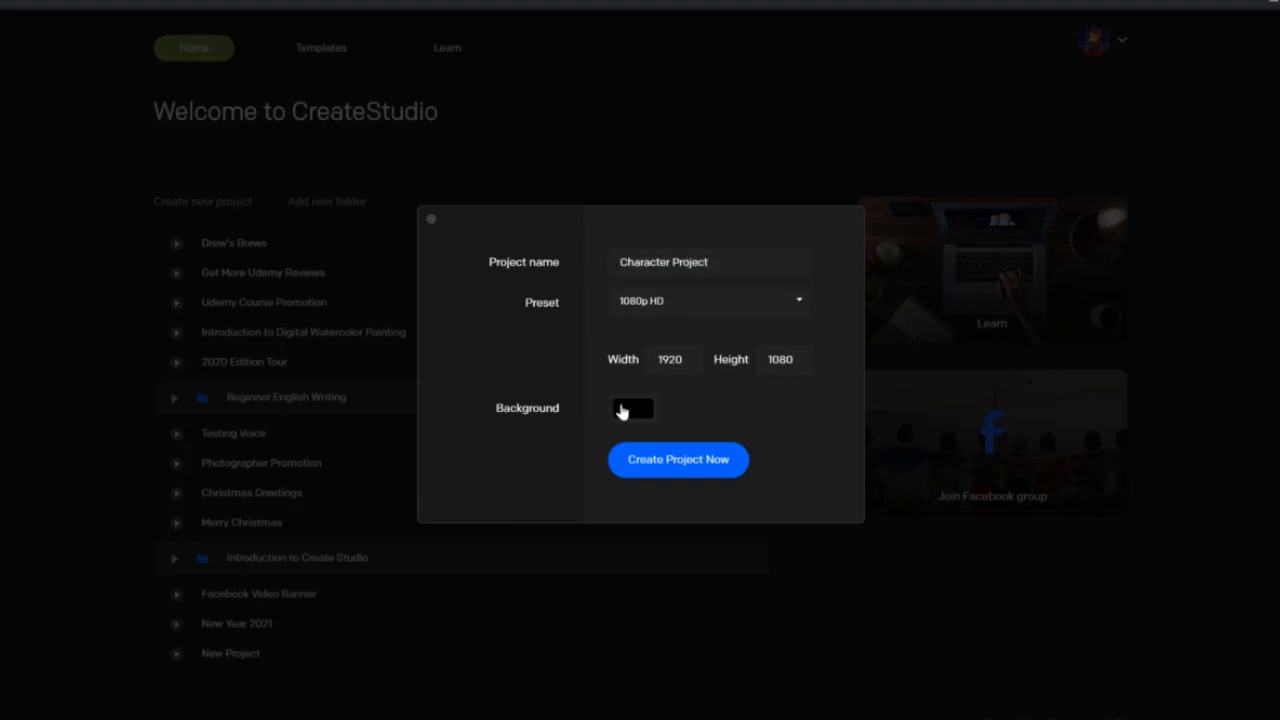
Set the background to white (#FFFFFF) for the 1080p HD Character Project, and create the project.
{"action": "left_click", "coordinate": [621, 410]}
{"action": "left_click", "coordinate": [622, 260]}
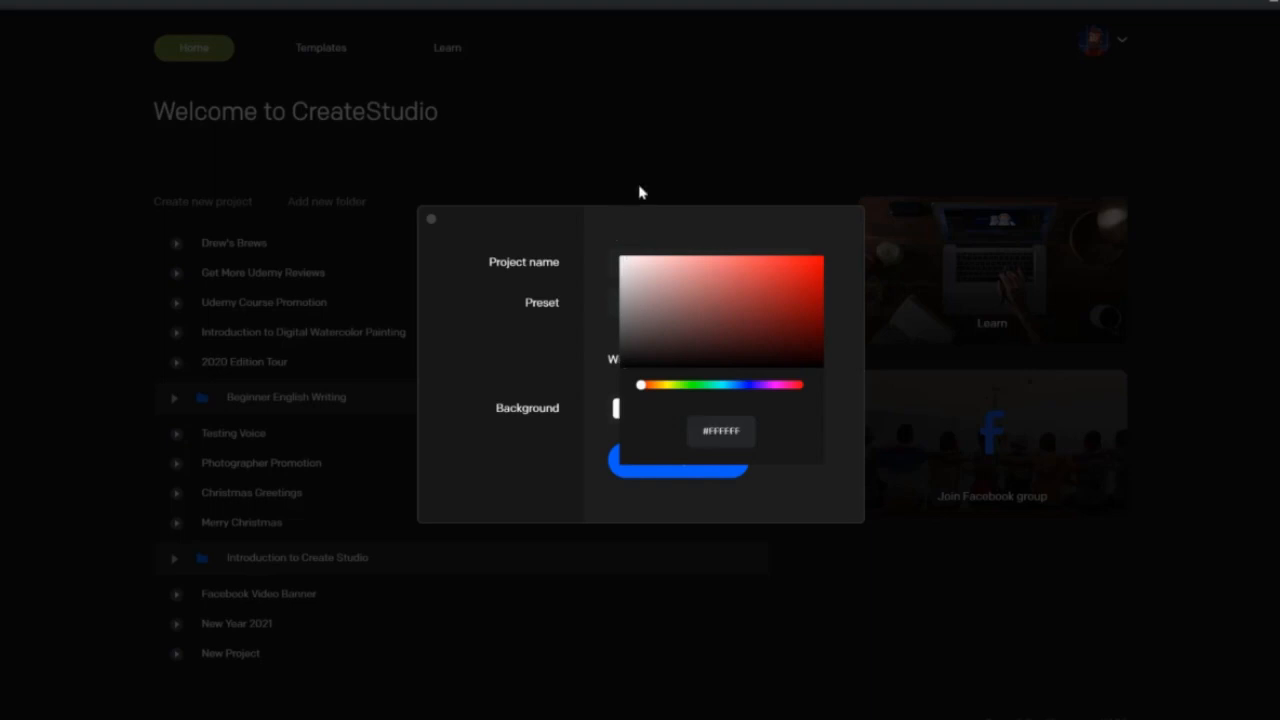
{"action": "left_click", "coordinate": [632, 233]}
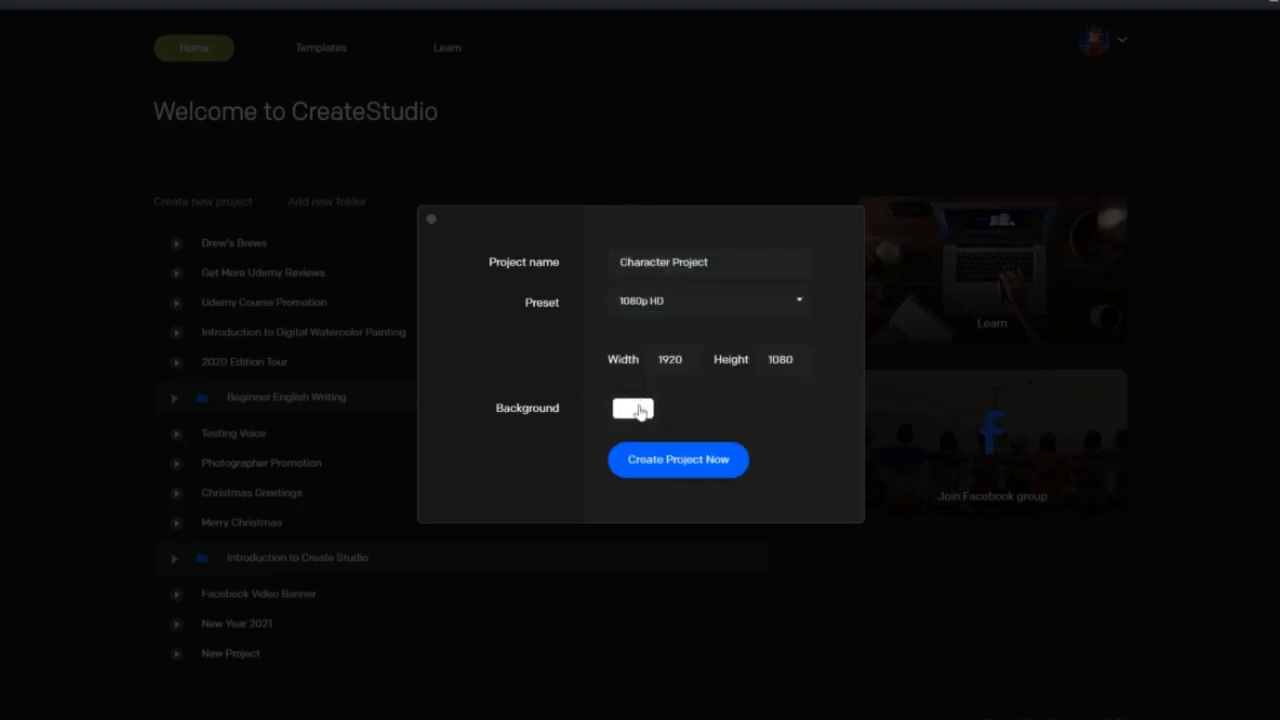
{"action": "left_click", "coordinate": [639, 409]}
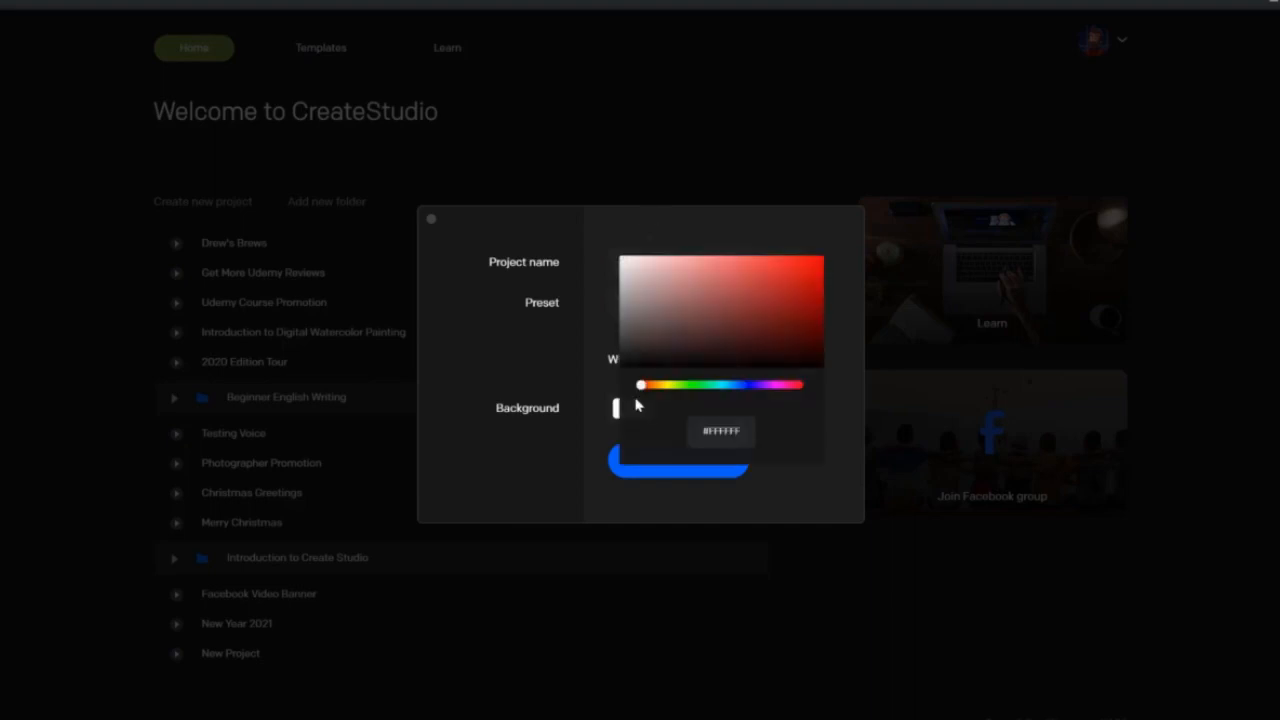
{"action": "left_click", "coordinate": [624, 236]}
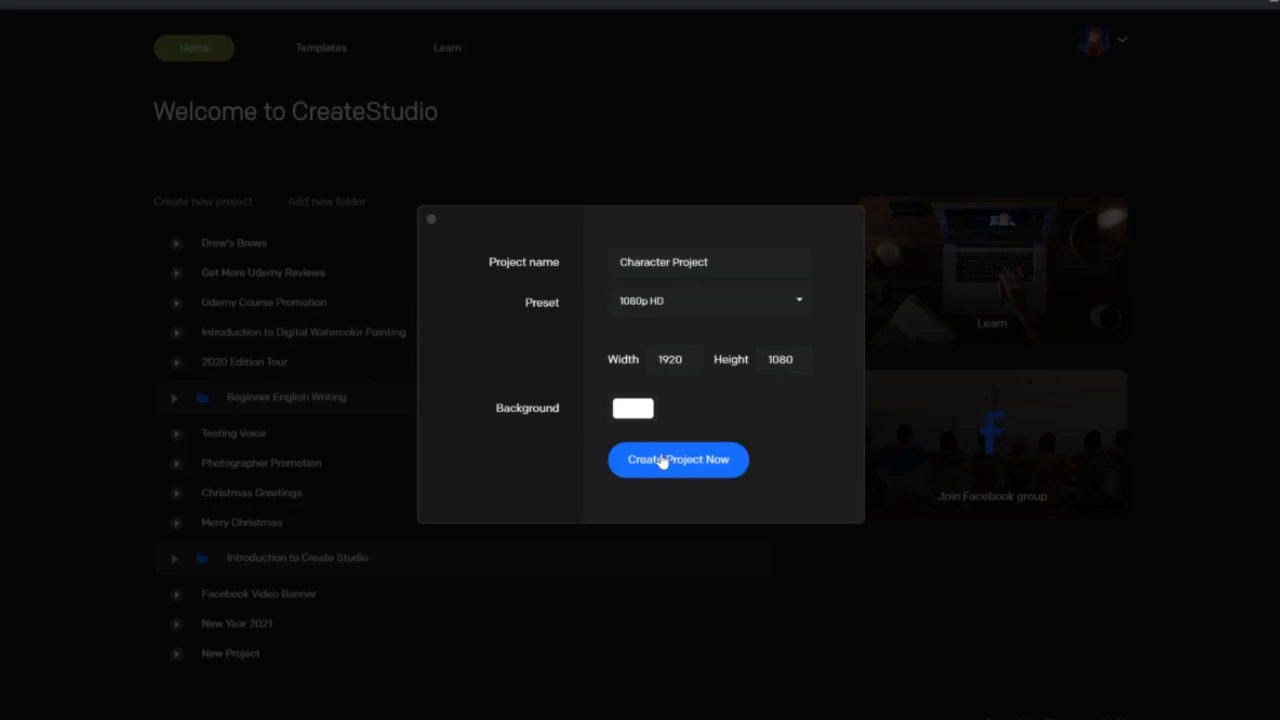
{"action": "left_click", "coordinate": [661, 460]}
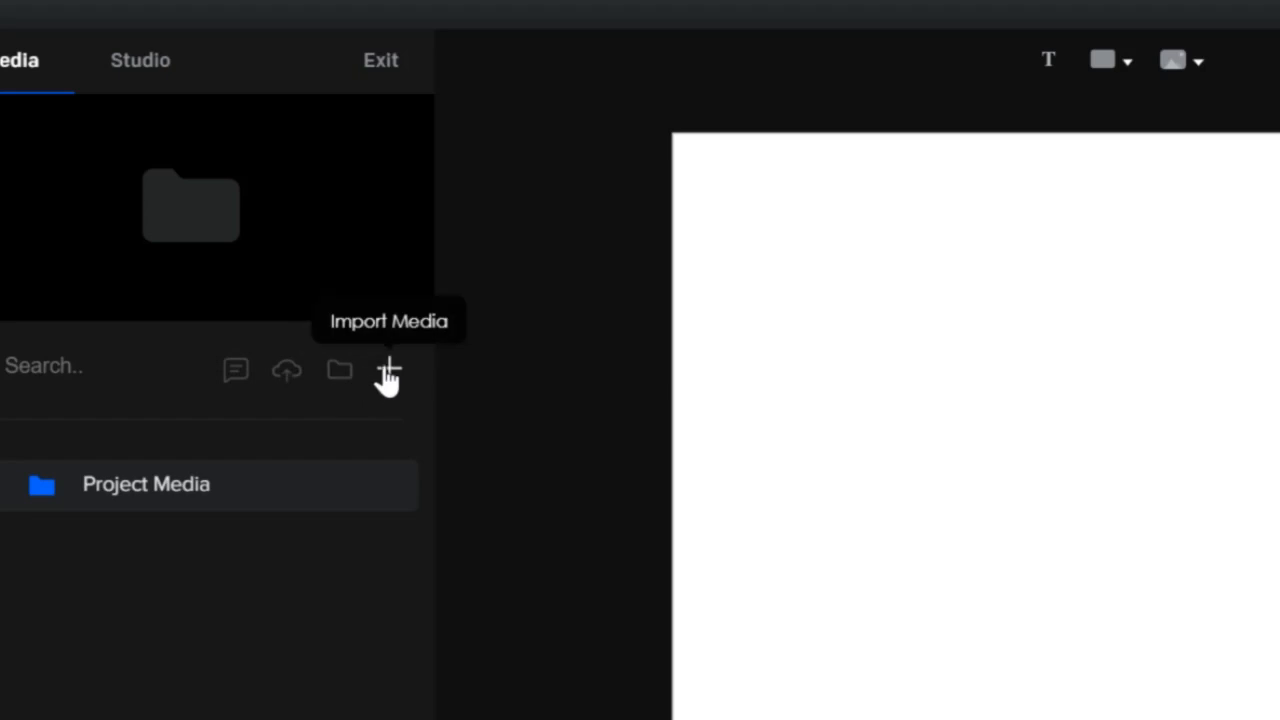
Open the Studio library's Characters category, look into the Supreme collection, and open the 3D collection.
{"action": "left_click", "coordinate": [146, 62]}
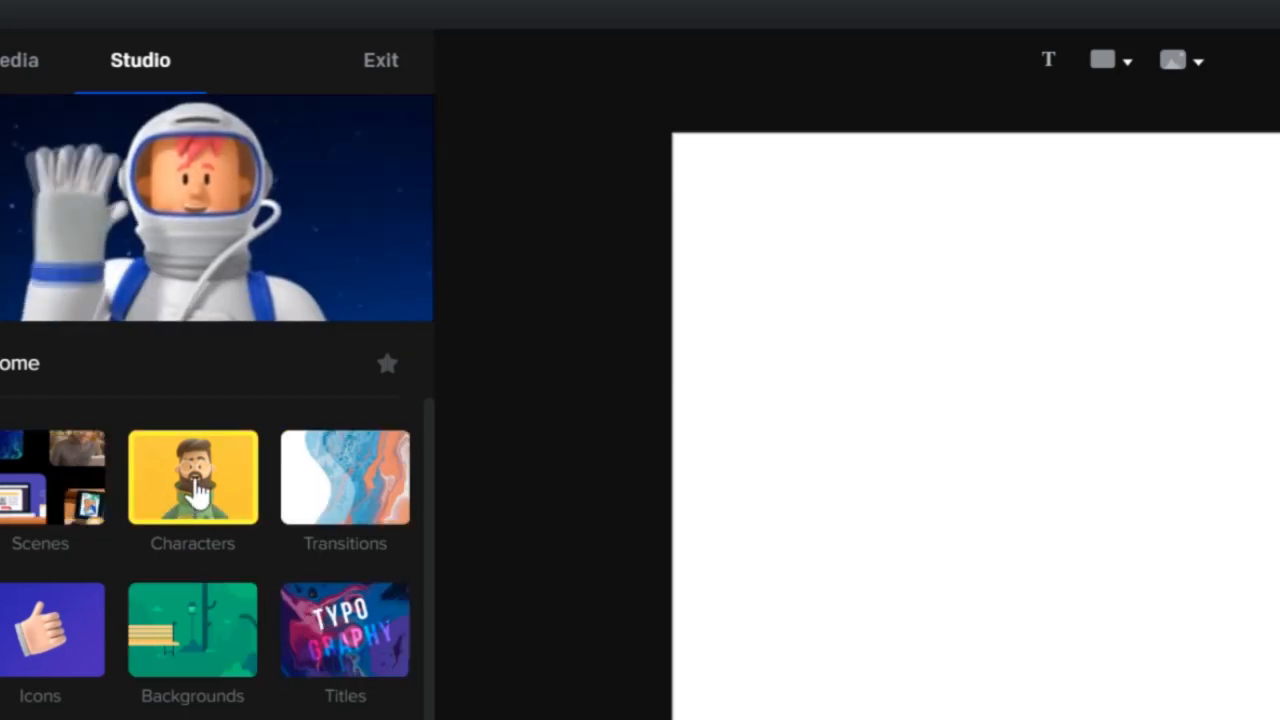
{"action": "left_click", "coordinate": [197, 490]}
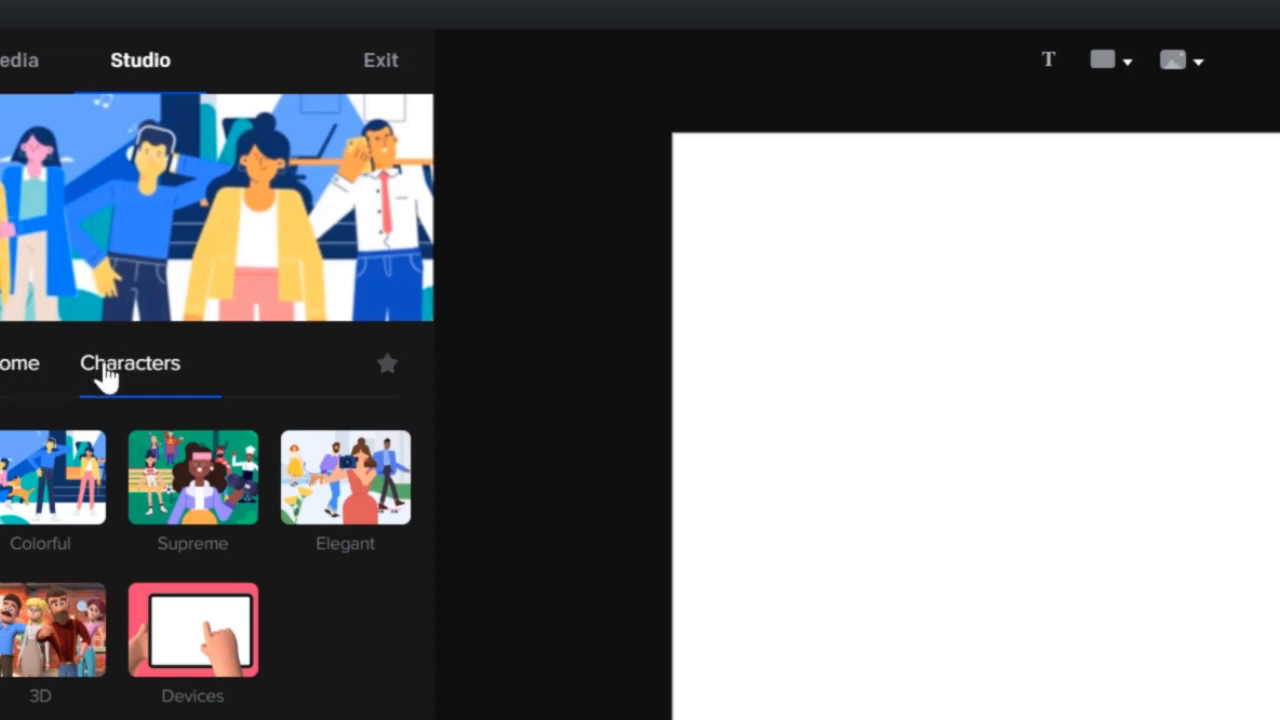
{"action": "left_click", "coordinate": [158, 512]}
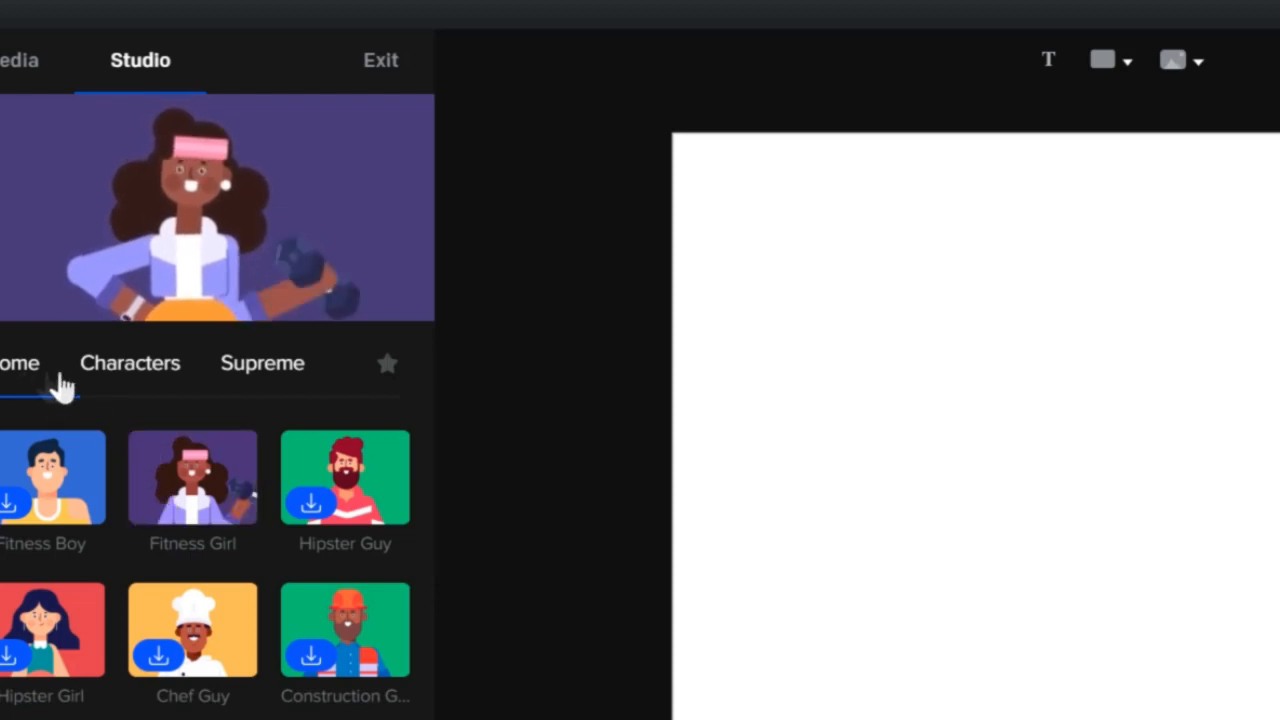
{"action": "left_click", "coordinate": [139, 372]}
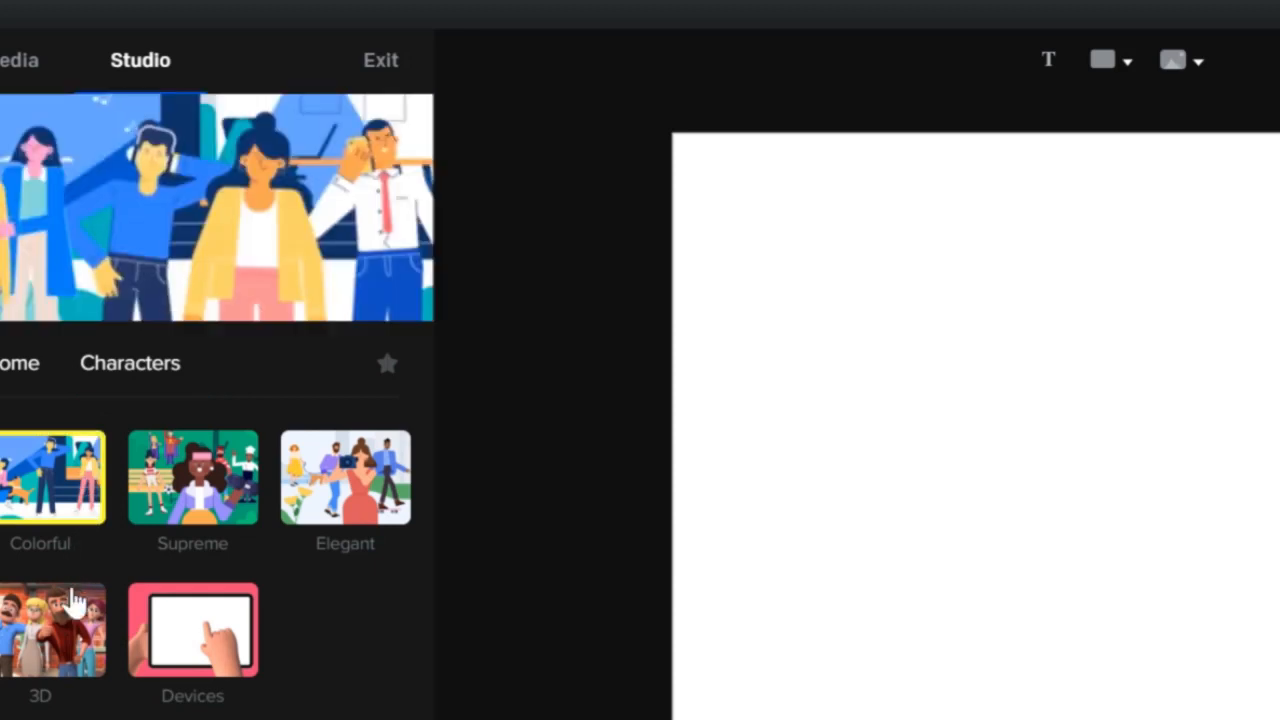
{"action": "left_click", "coordinate": [64, 630]}
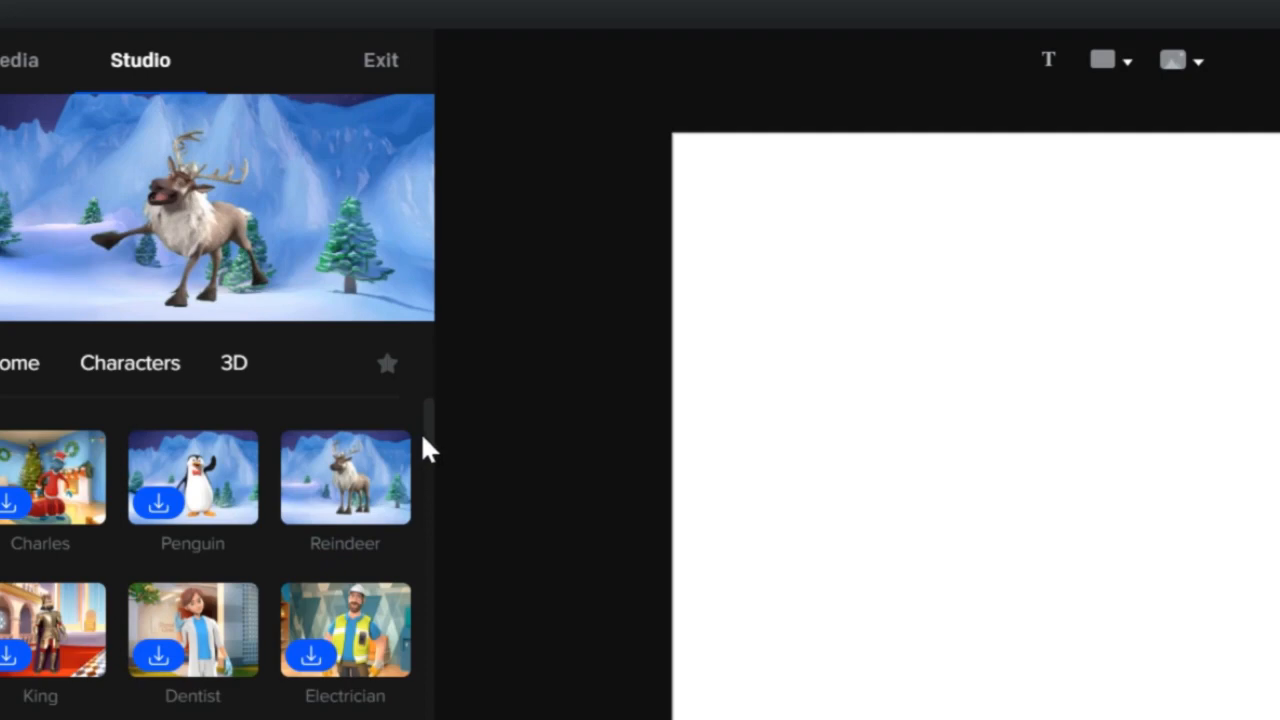
{"action": "left_click_drag", "start_coordinate": [427, 437], "coordinate": [400, 412]}
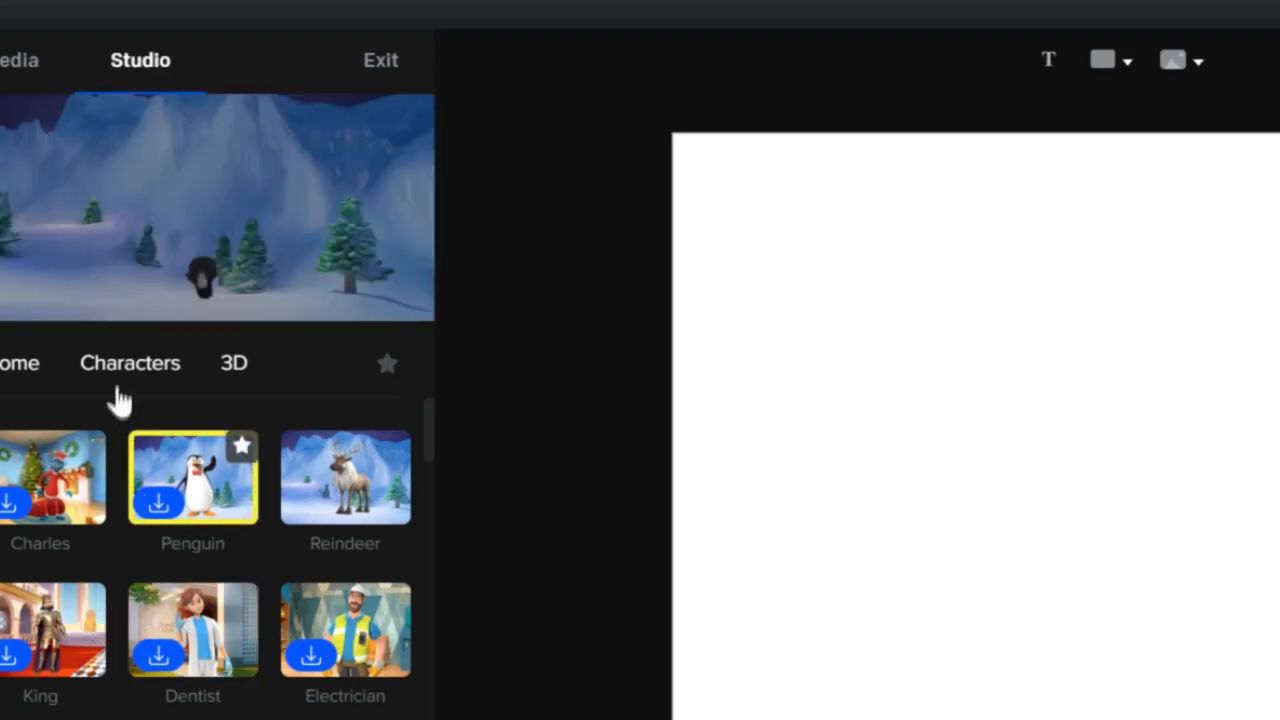
Return to the character categories, revisit the Supreme collection, and reopen the 3D collection.
{"action": "left_click", "coordinate": [118, 385]}
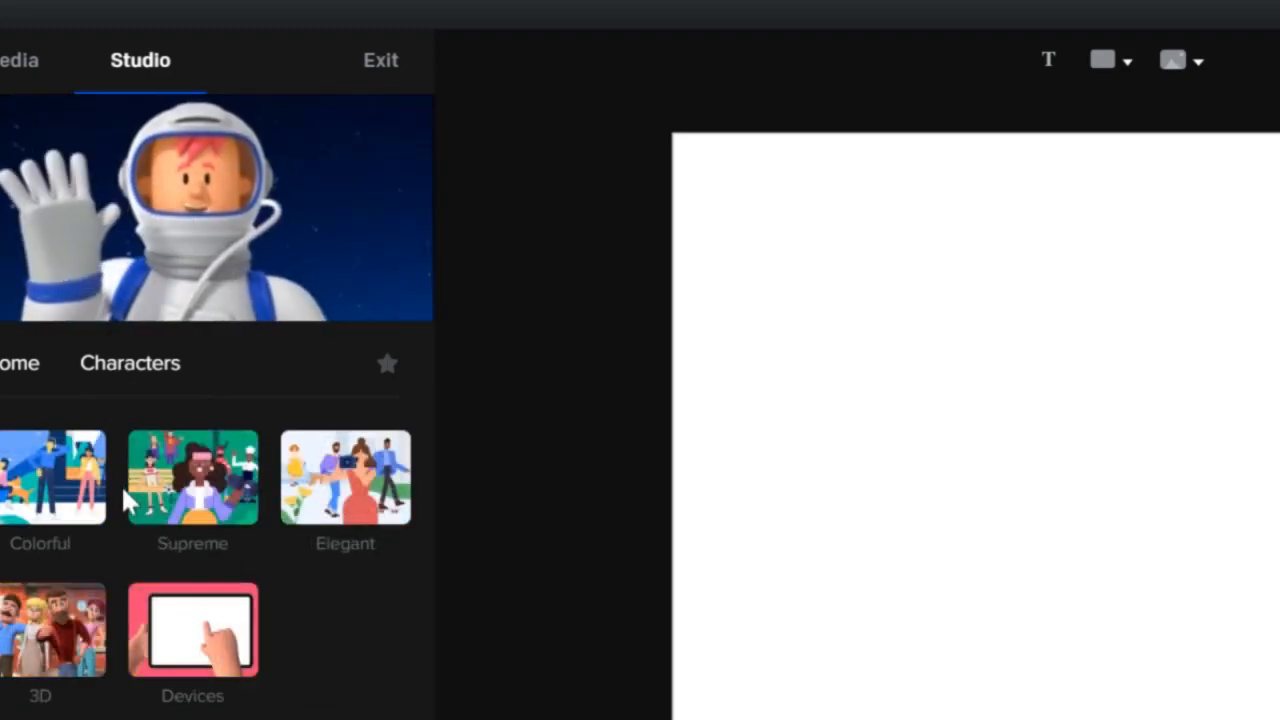
{"action": "left_click", "coordinate": [175, 526]}
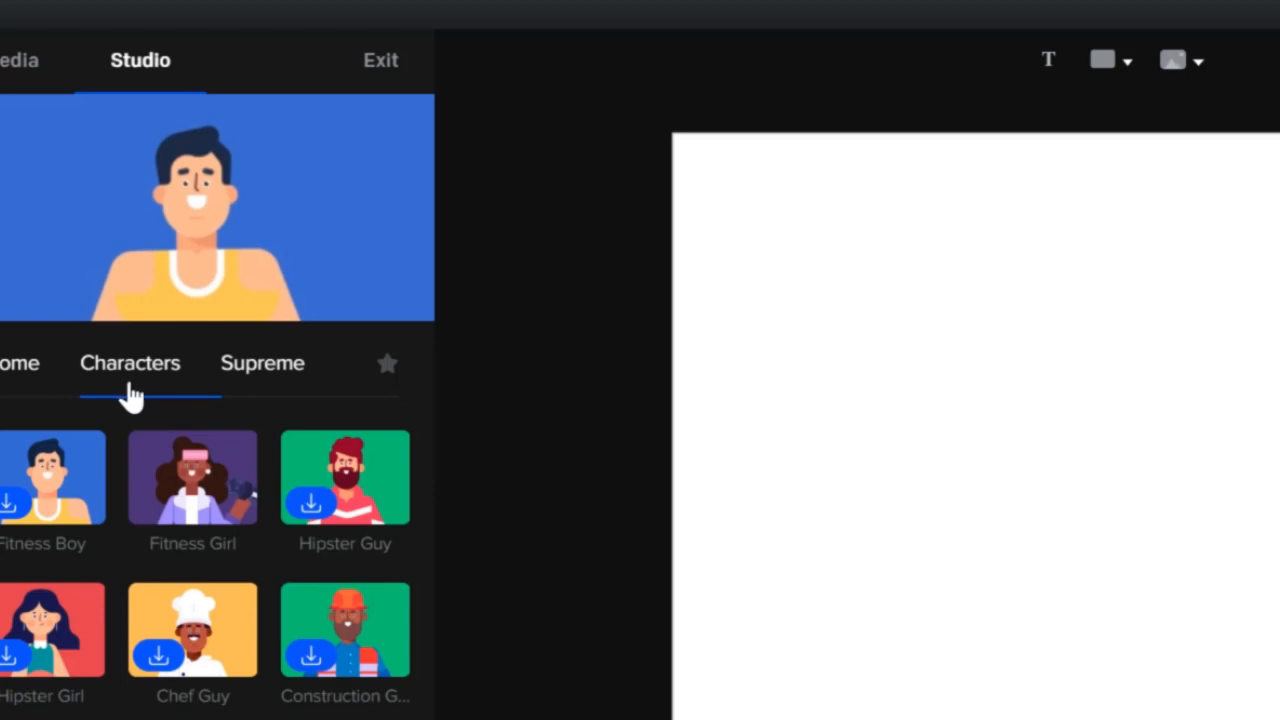
{"action": "left_click", "coordinate": [127, 382]}
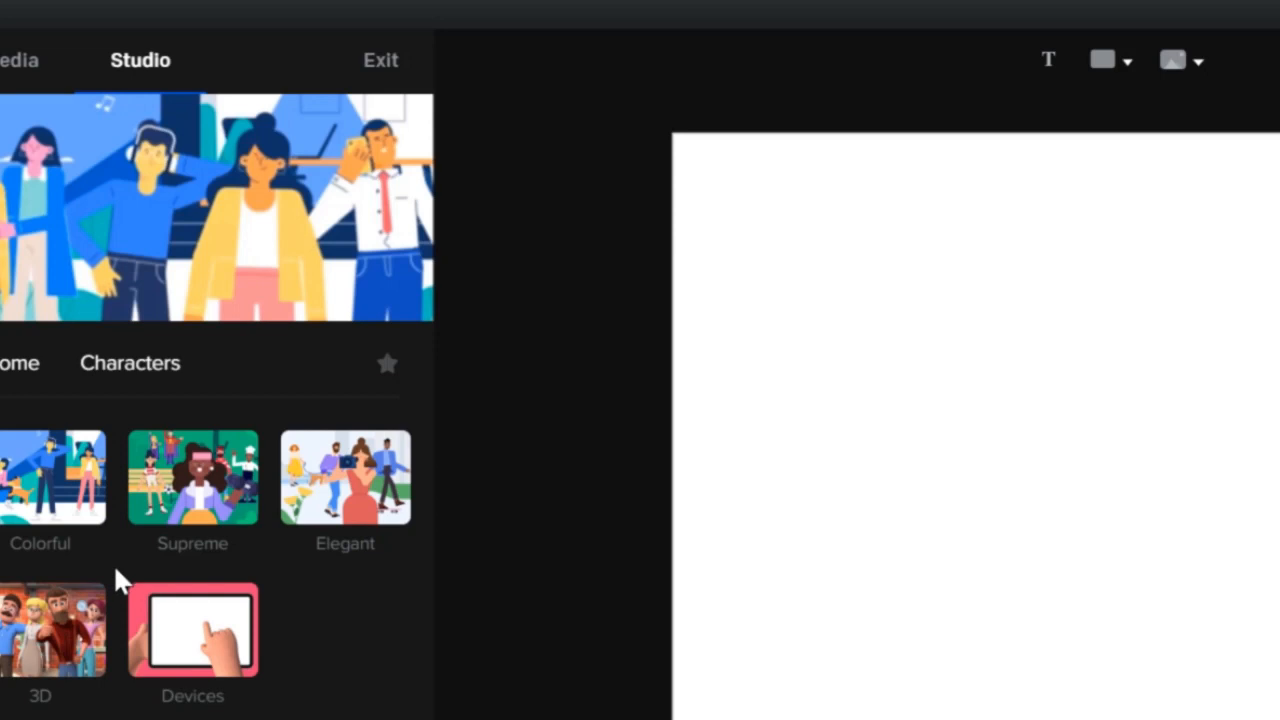
{"action": "left_click", "coordinate": [104, 372]}
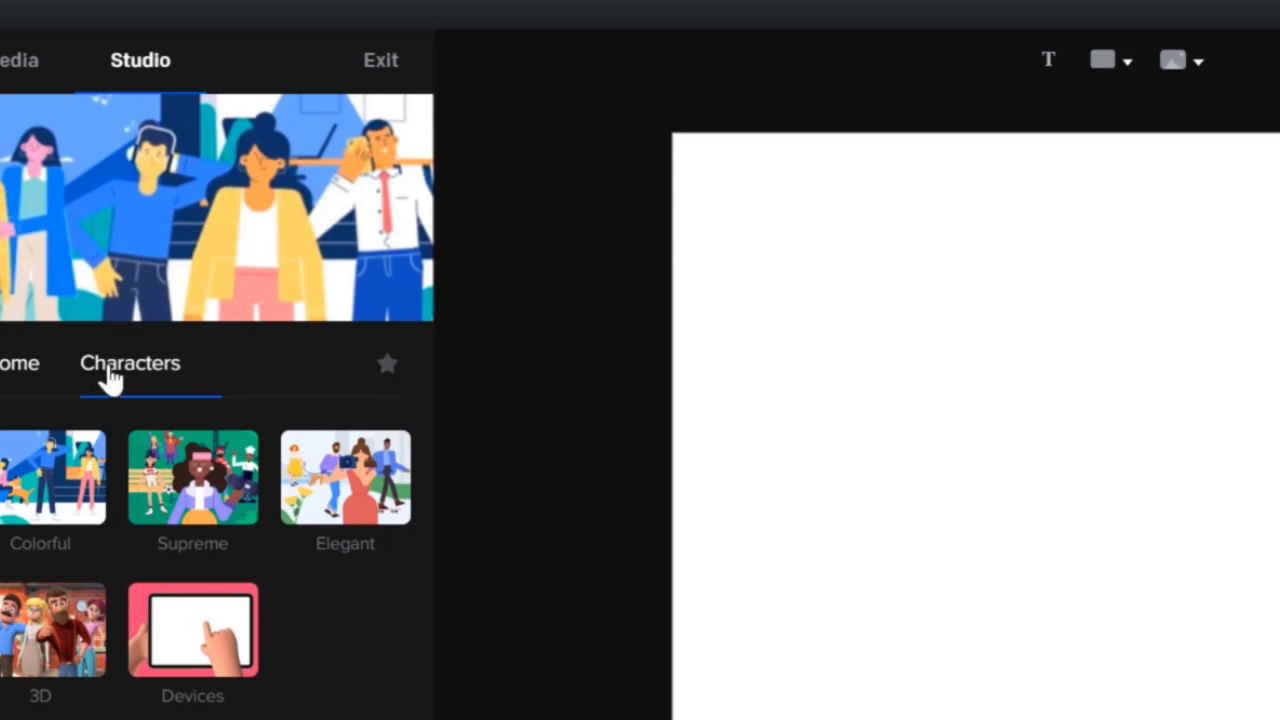
{"action": "left_click", "coordinate": [62, 625]}
Preview the Reindeer, Penguin and Charles characters in the 3D collection.
{"action": "left_click", "coordinate": [302, 515]}
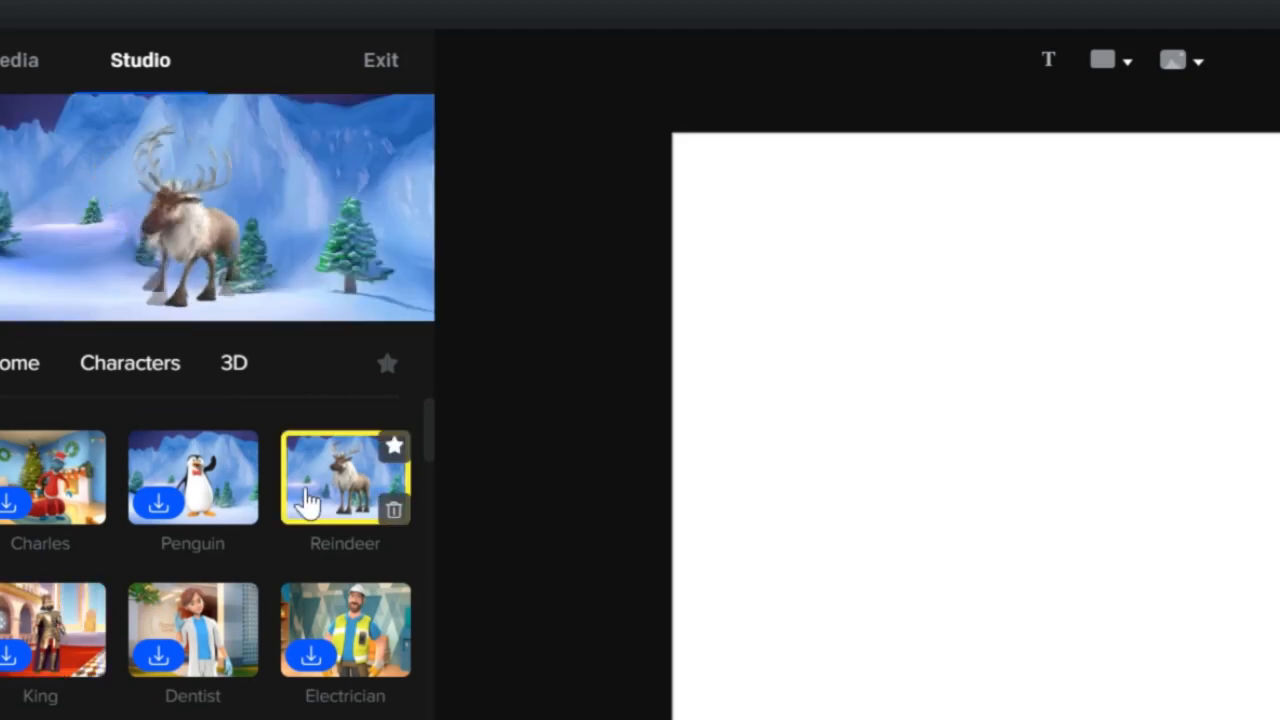
{"action": "left_click", "coordinate": [252, 487]}
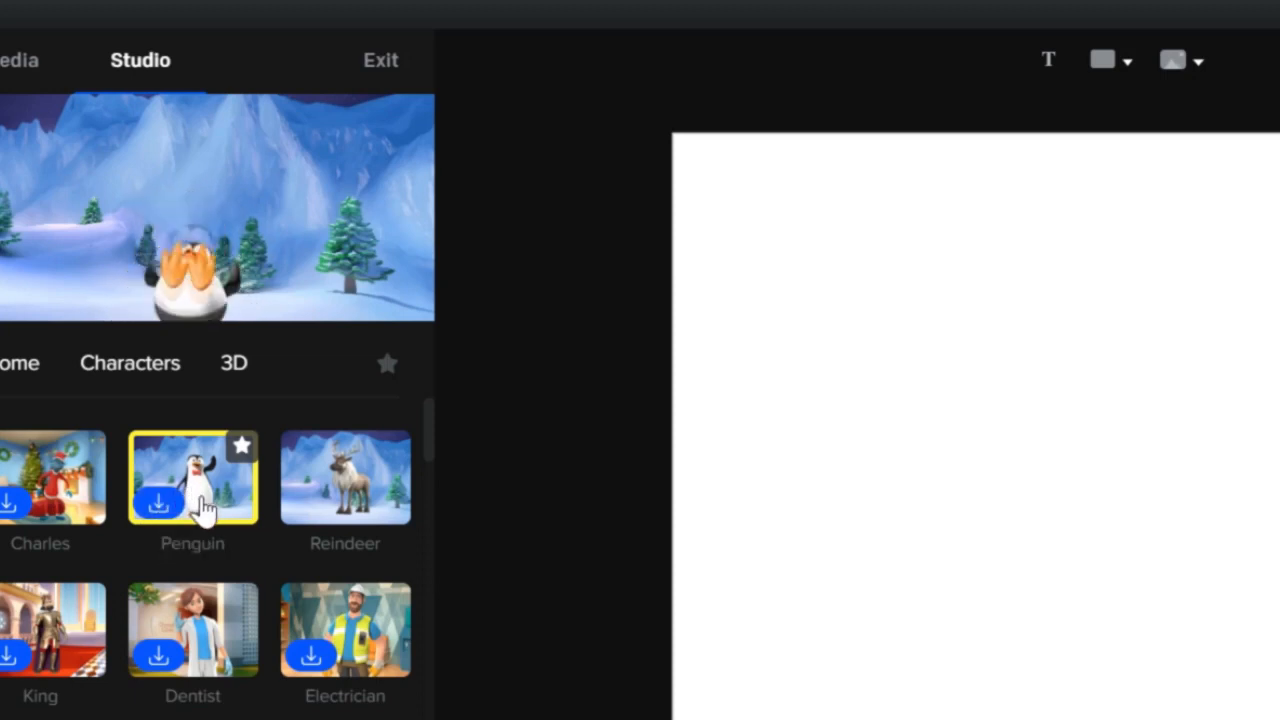
{"action": "left_click", "coordinate": [300, 506]}
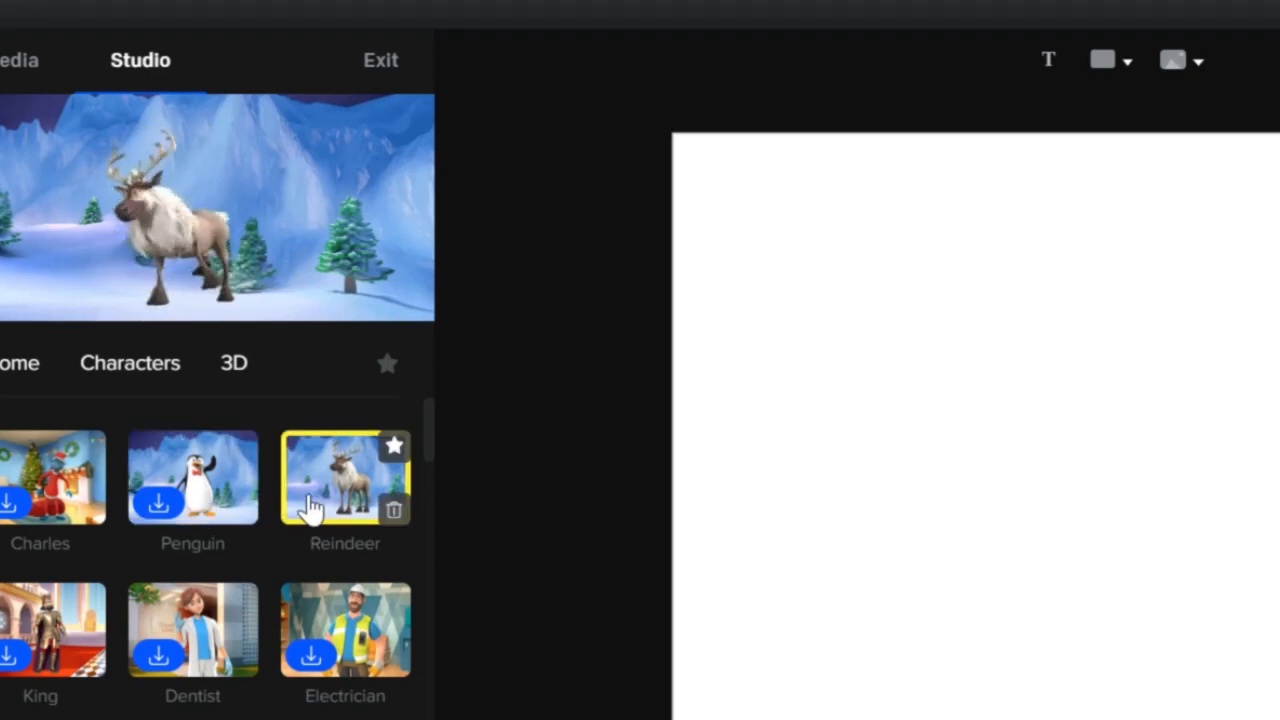
{"action": "left_click", "coordinate": [206, 491]}
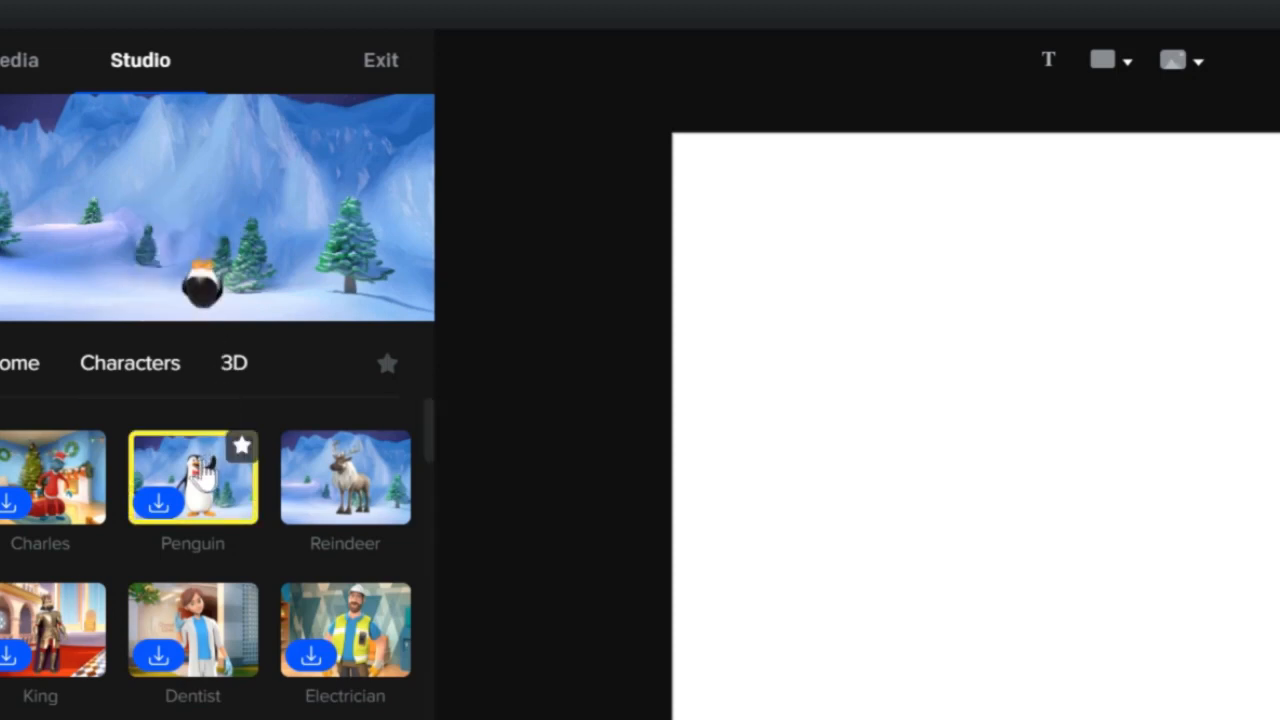
{"action": "left_click", "coordinate": [62, 482]}
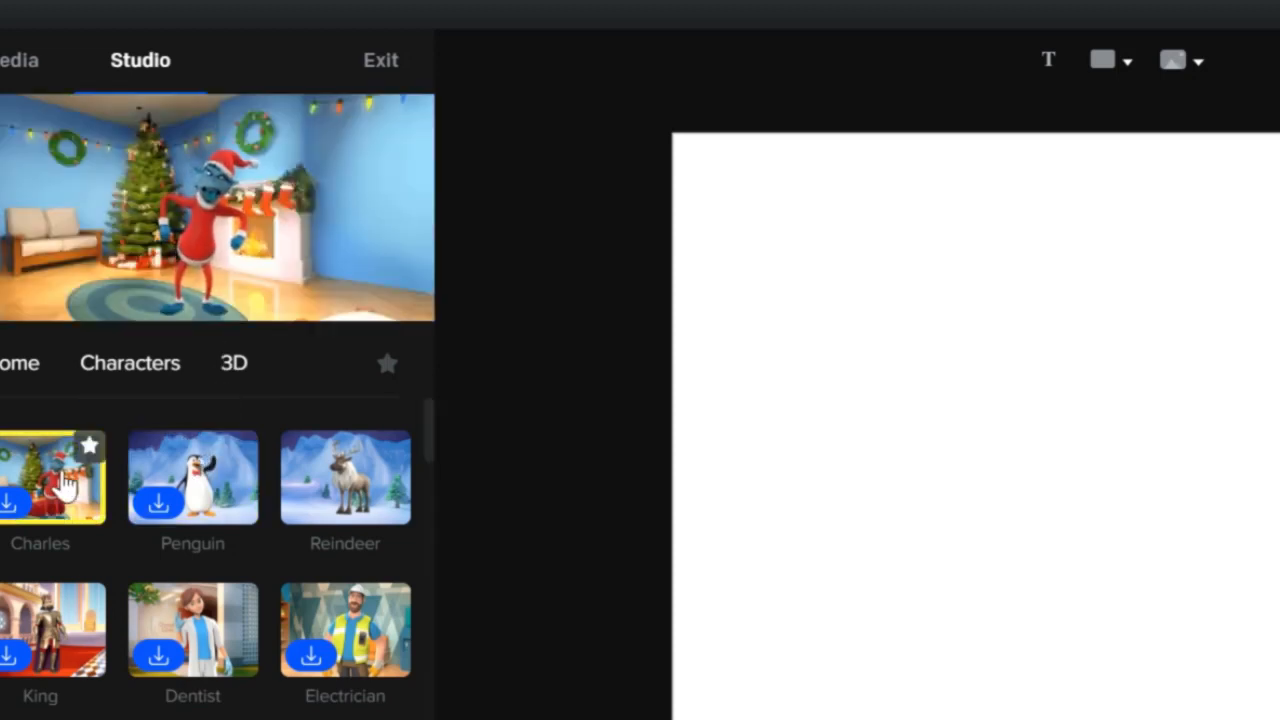
{"action": "left_click", "coordinate": [160, 480]}
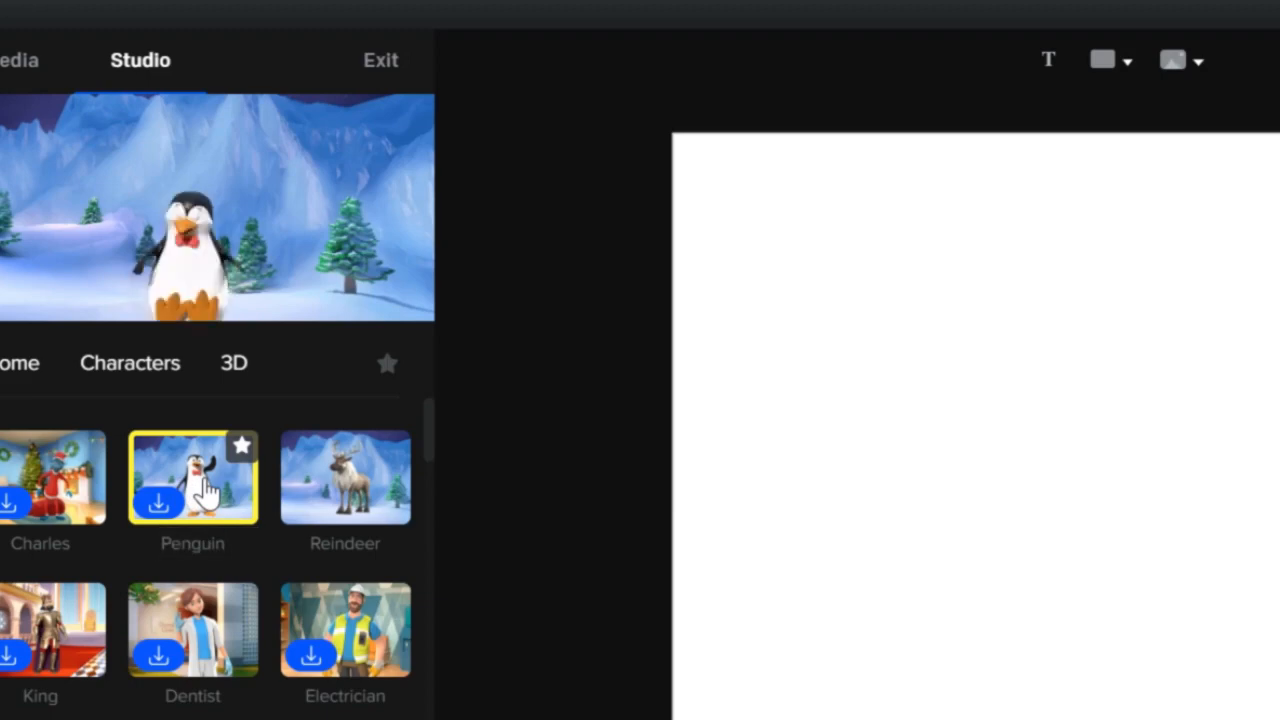
Browse through the rest of the 3D character collection and return to its beginning.
{"action": "scroll", "coordinate": [203, 491], "scroll_direction": "down", "scroll_amount": 2}
{"action": "scroll", "coordinate": [188, 494], "scroll_direction": "down", "scroll_amount": 2}
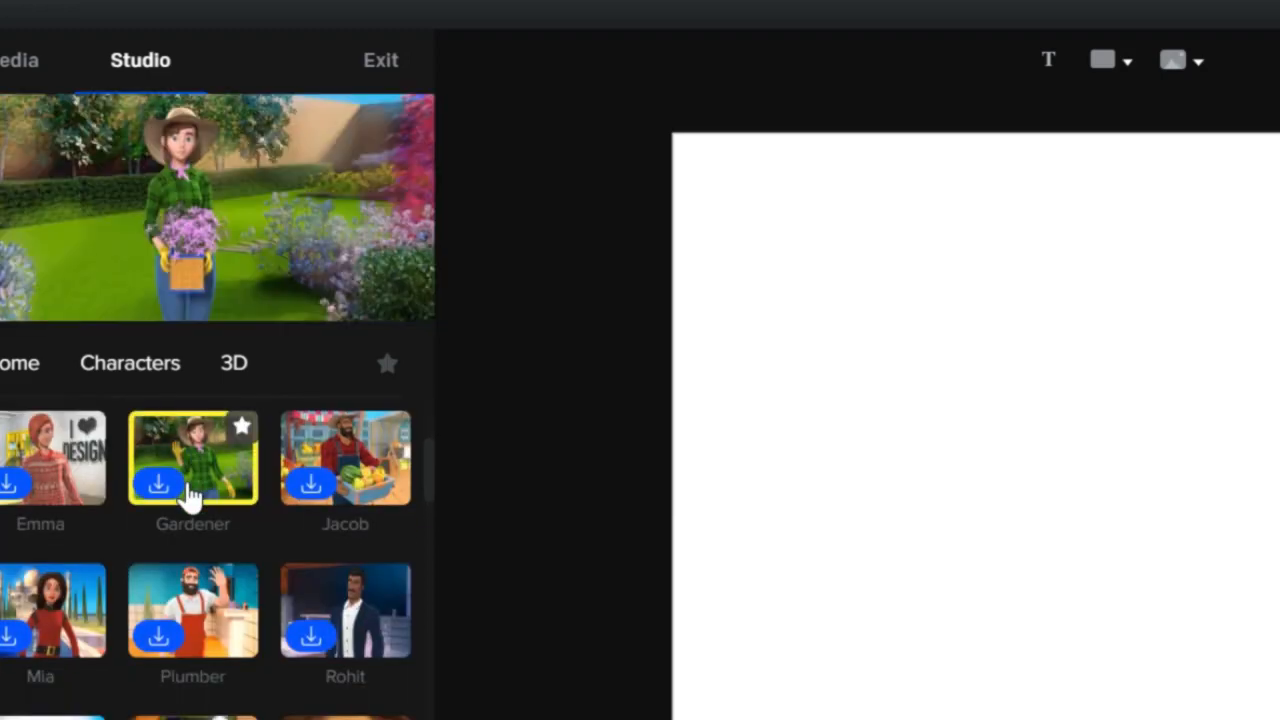
{"action": "scroll", "coordinate": [190, 494], "scroll_direction": "down", "scroll_amount": 4}
{"action": "scroll", "coordinate": [188, 494], "scroll_direction": "down", "scroll_amount": 2}
{"action": "scroll", "coordinate": [188, 494], "scroll_direction": "down", "scroll_amount": 2}
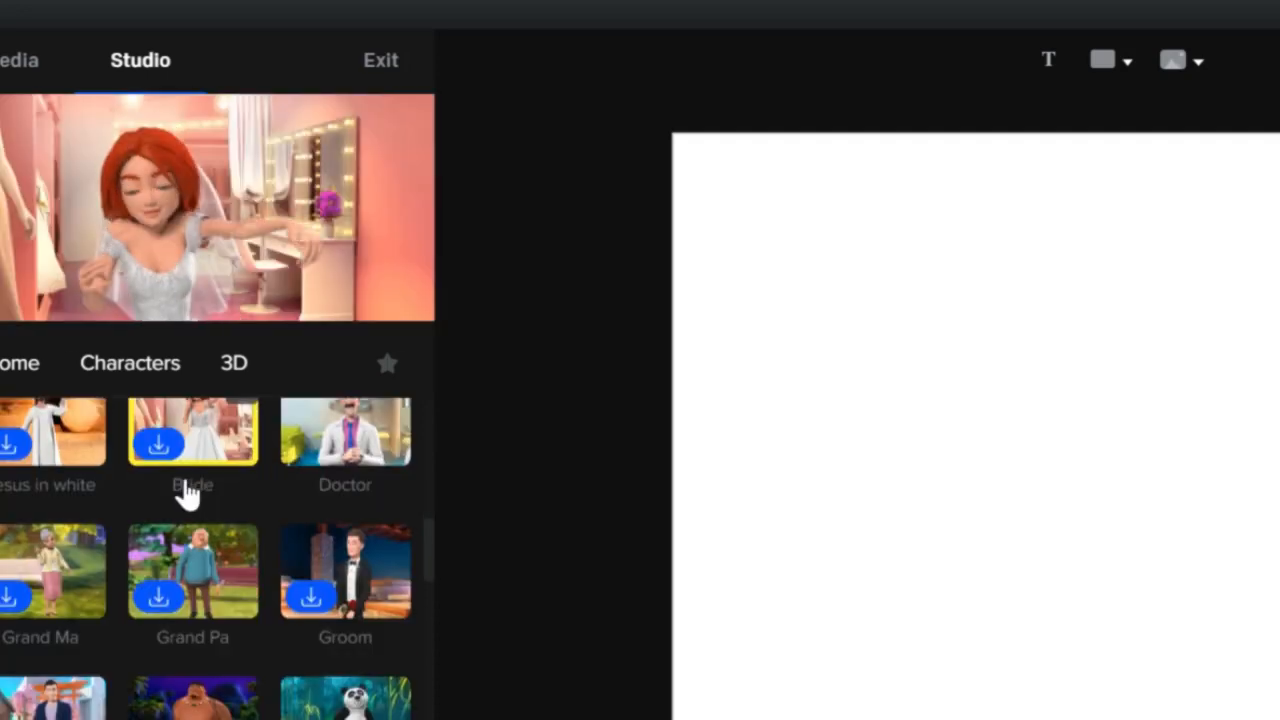
{"action": "scroll", "coordinate": [186, 492], "scroll_direction": "down", "scroll_amount": 2}
{"action": "scroll", "coordinate": [180, 491], "scroll_direction": "down", "scroll_amount": 2}
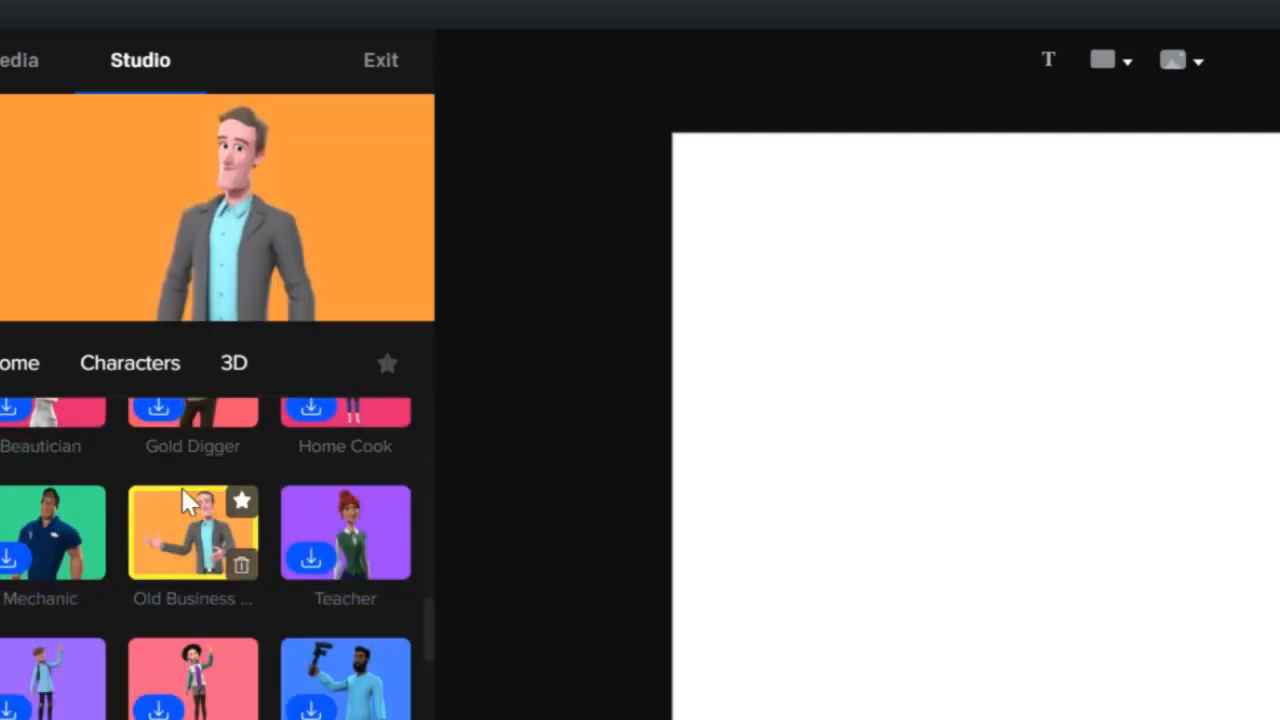
{"action": "scroll", "coordinate": [182, 490], "scroll_direction": "down", "scroll_amount": 2}
{"action": "scroll", "coordinate": [184, 505], "scroll_direction": "down", "scroll_amount": 1}
{"action": "scroll", "coordinate": [182, 508], "scroll_direction": "down", "scroll_amount": 2}
{"action": "scroll", "coordinate": [184, 508], "scroll_direction": "up", "scroll_amount": 8}
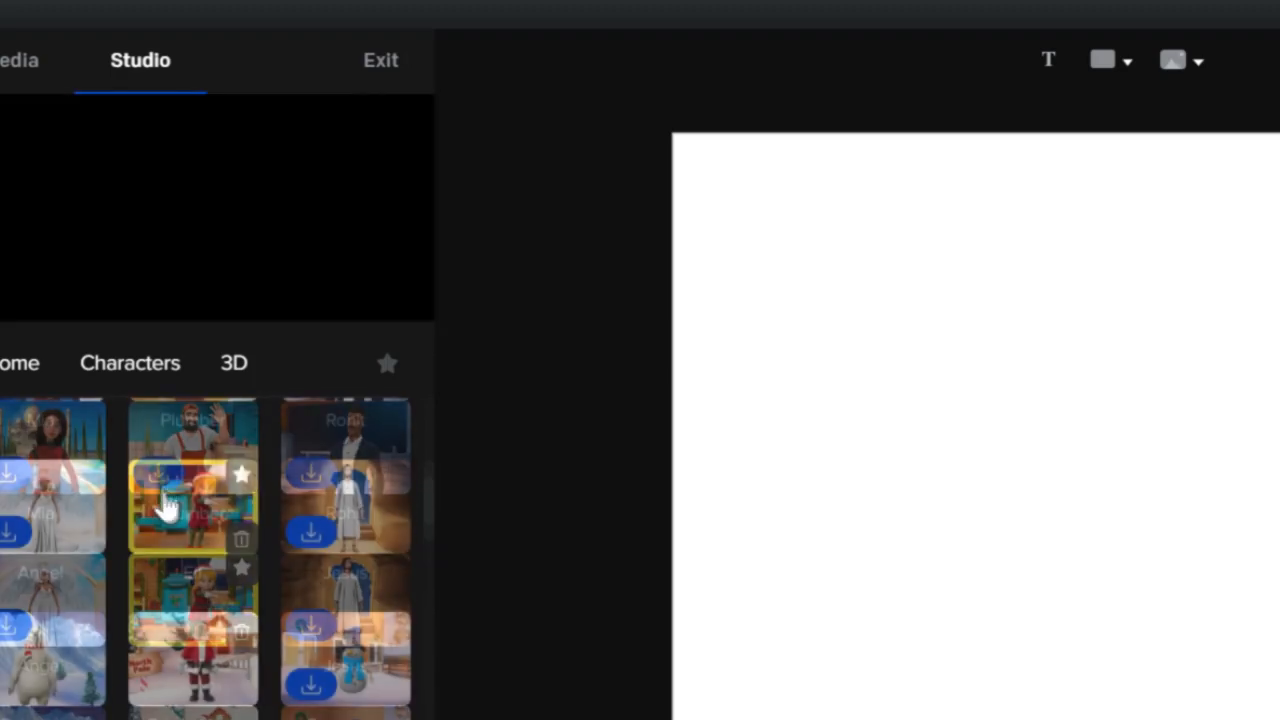
{"action": "scroll", "coordinate": [166, 505], "scroll_direction": "up", "scroll_amount": 3}
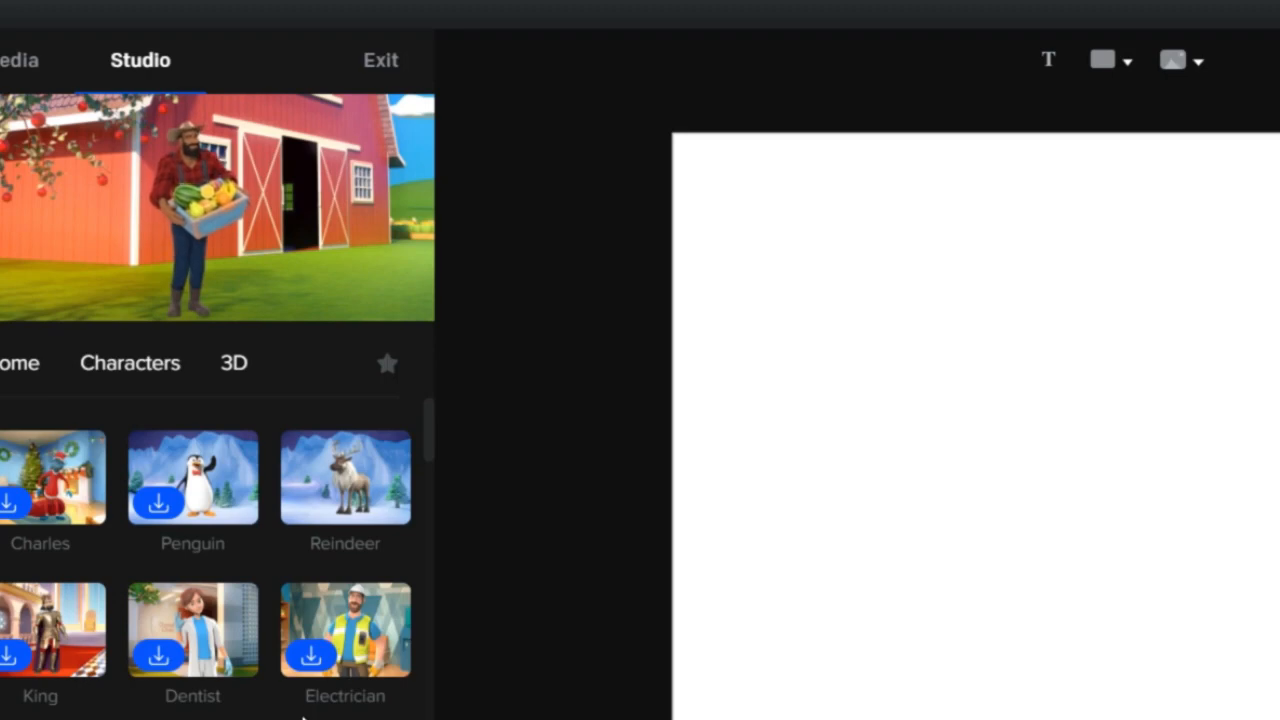
Start downloading the Penguin character and add the Reindeer character to the canvas.
{"action": "left_click", "coordinate": [160, 504]}
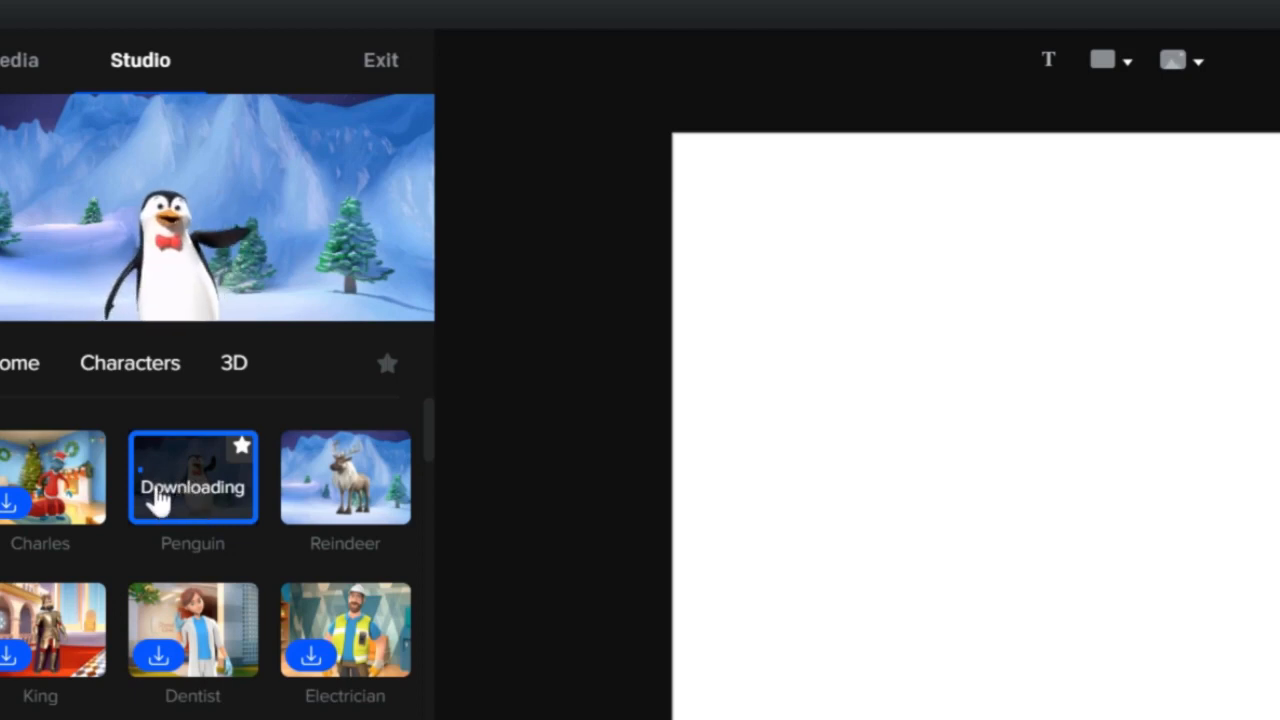
{"action": "left_click", "coordinate": [300, 500]}
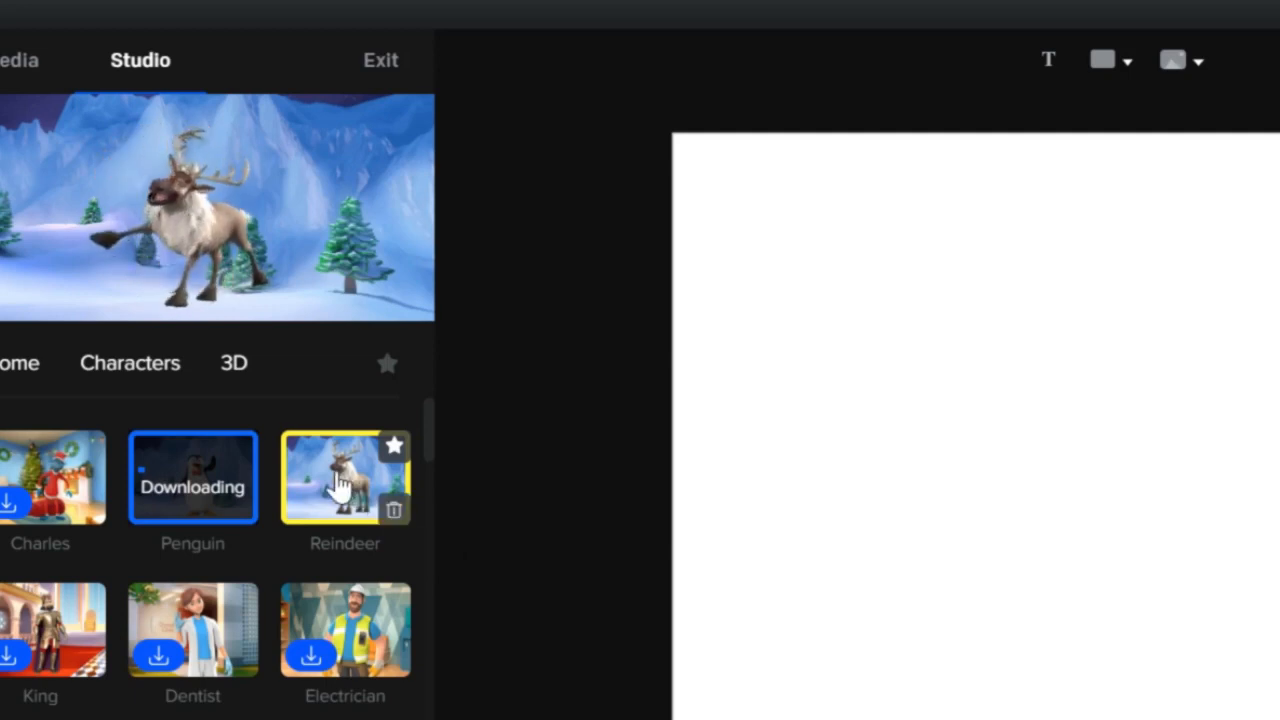
{"action": "left_click_drag", "start_coordinate": [355, 495], "coordinate": [677, 225]}
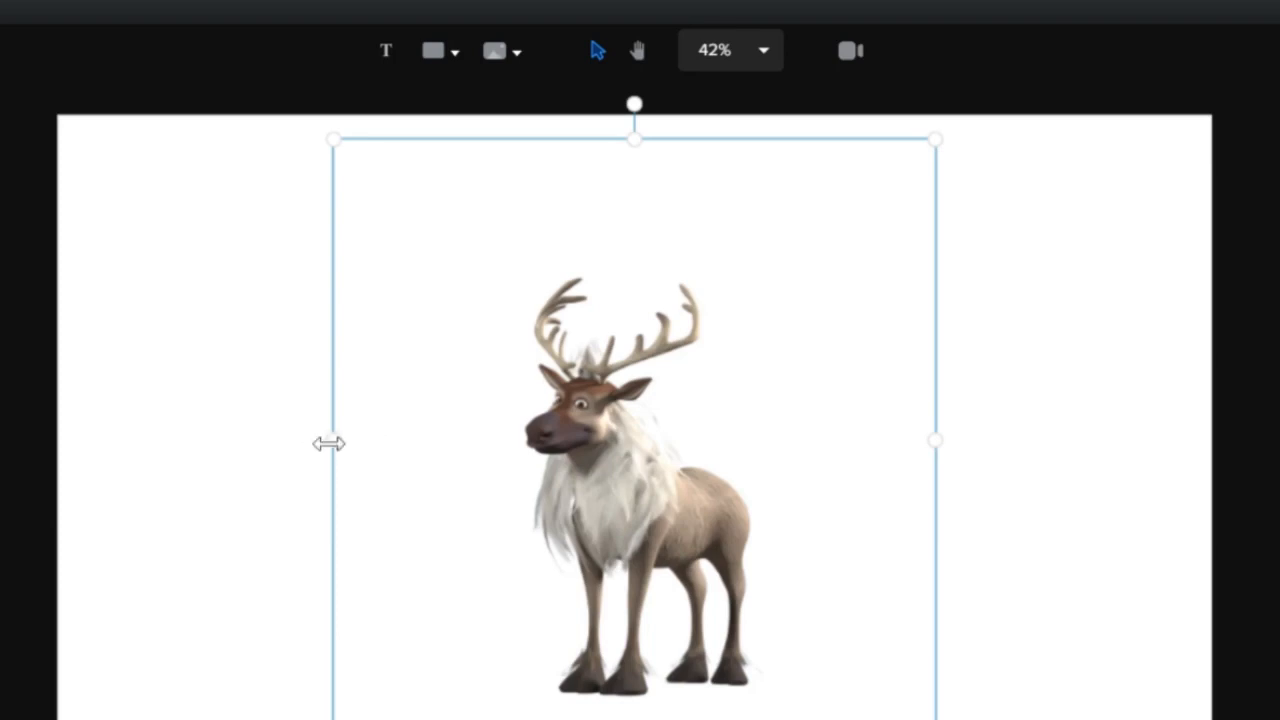
Scale the reindeer proportionally to 99, try squashing it horizontally and vertically, and undo the distortion.
{"action": "left_click_drag", "start_coordinate": [340, 434], "coordinate": [681, 449]}
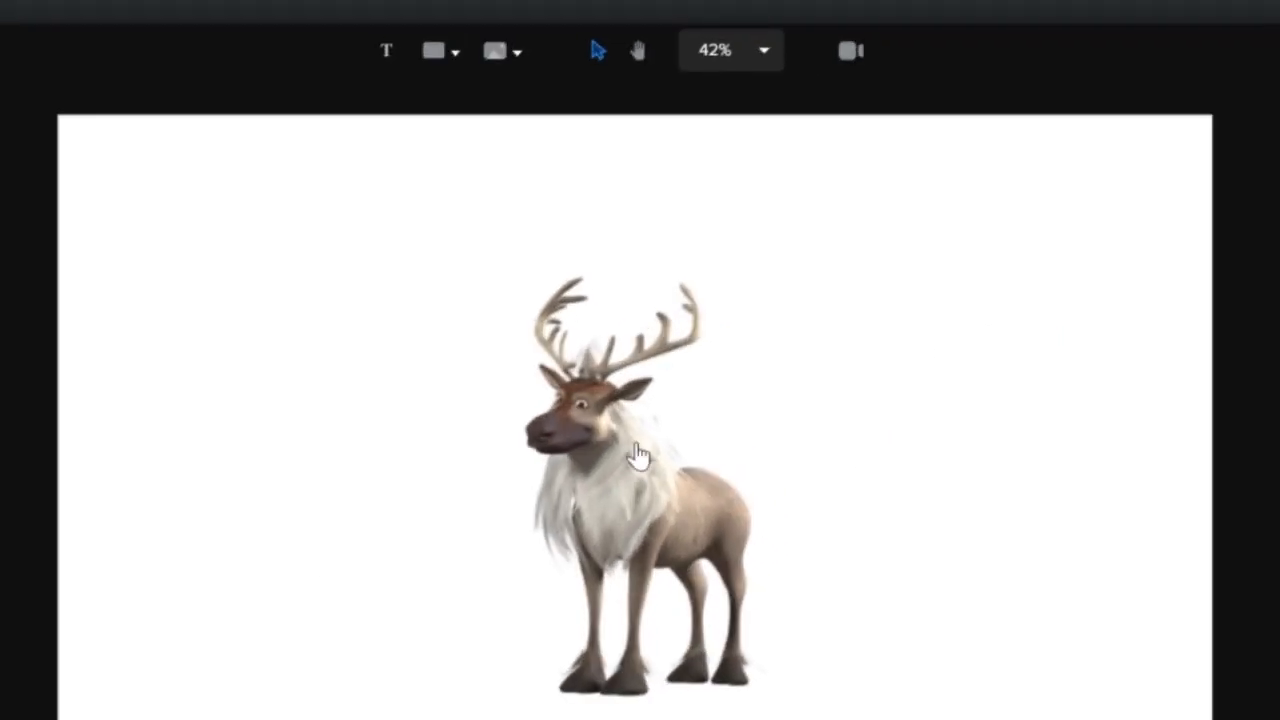
{"action": "left_click", "coordinate": [609, 422]}
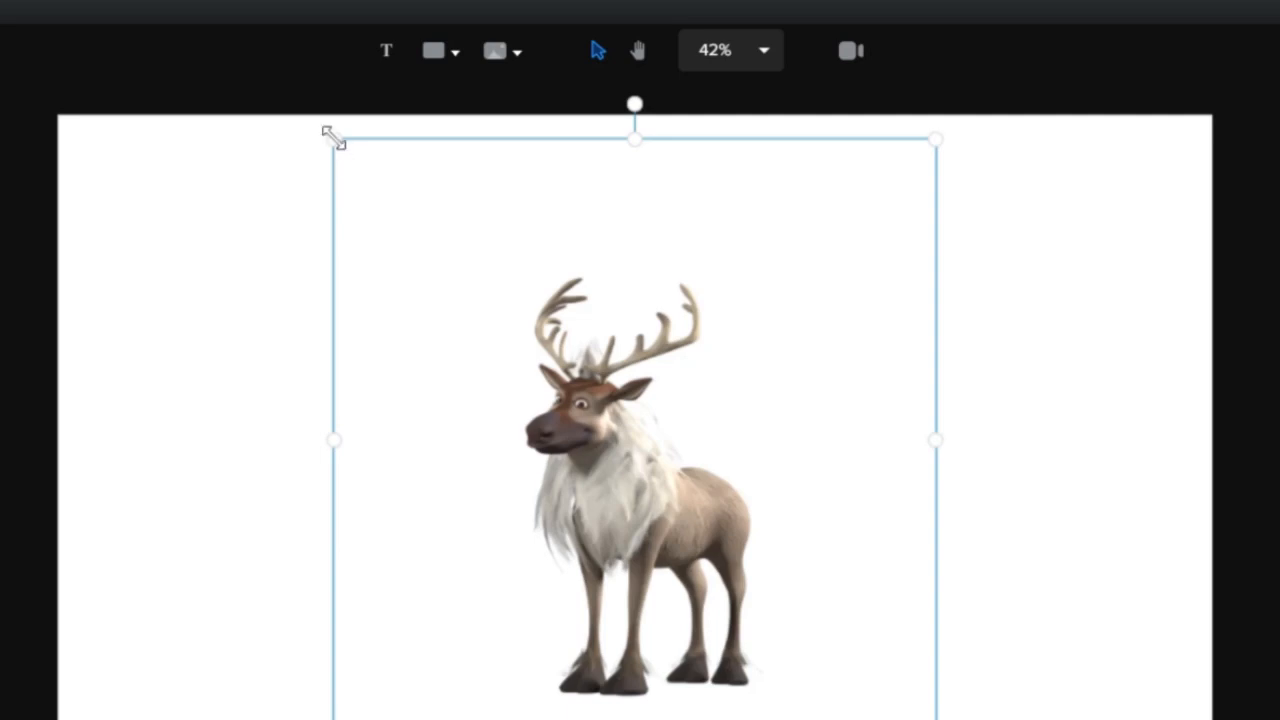
{"action": "mouse_move", "coordinate": [333, 140]}
{"action": "left_mouse_down"}
{"action": "mouse_move", "coordinate": [471, 303]}
{"action": "mouse_move", "coordinate": [571, 380]}
{"action": "mouse_move", "coordinate": [514, 340]}
{"action": "mouse_move", "coordinate": [336, 140]}
{"action": "left_mouse_up"}
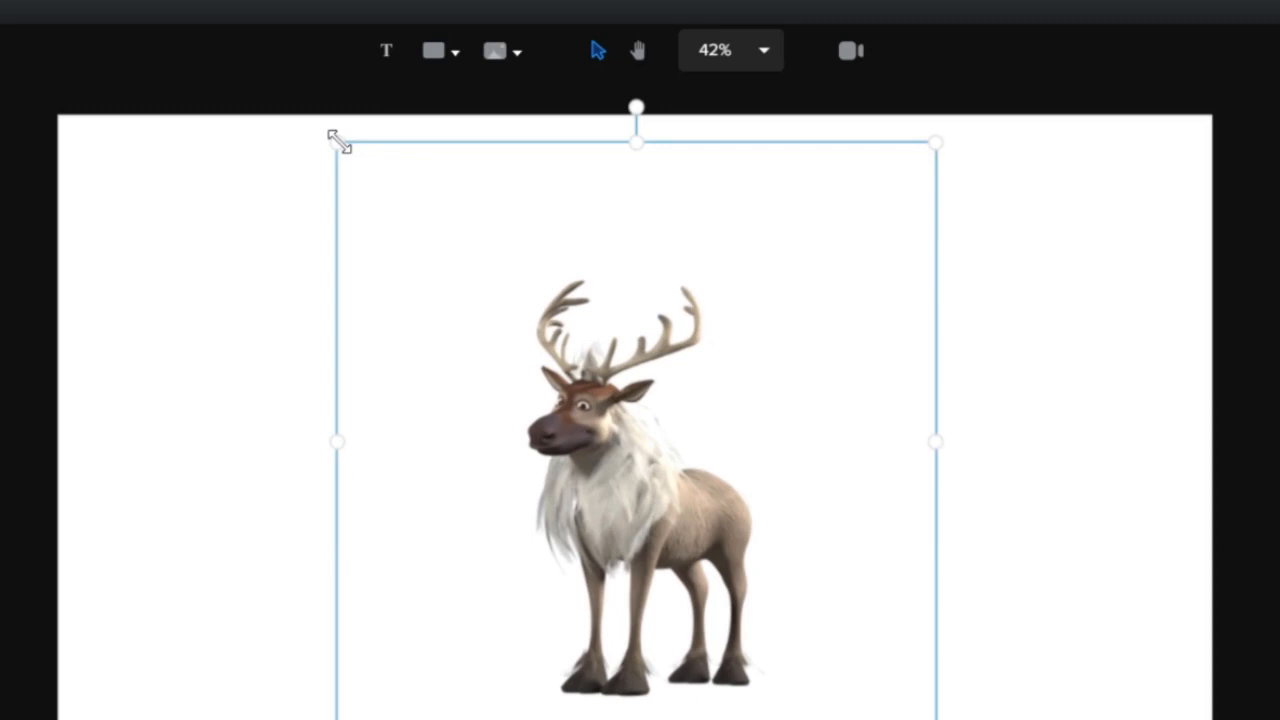
{"action": "left_click_drag", "start_coordinate": [636, 142], "coordinate": [597, 611]}
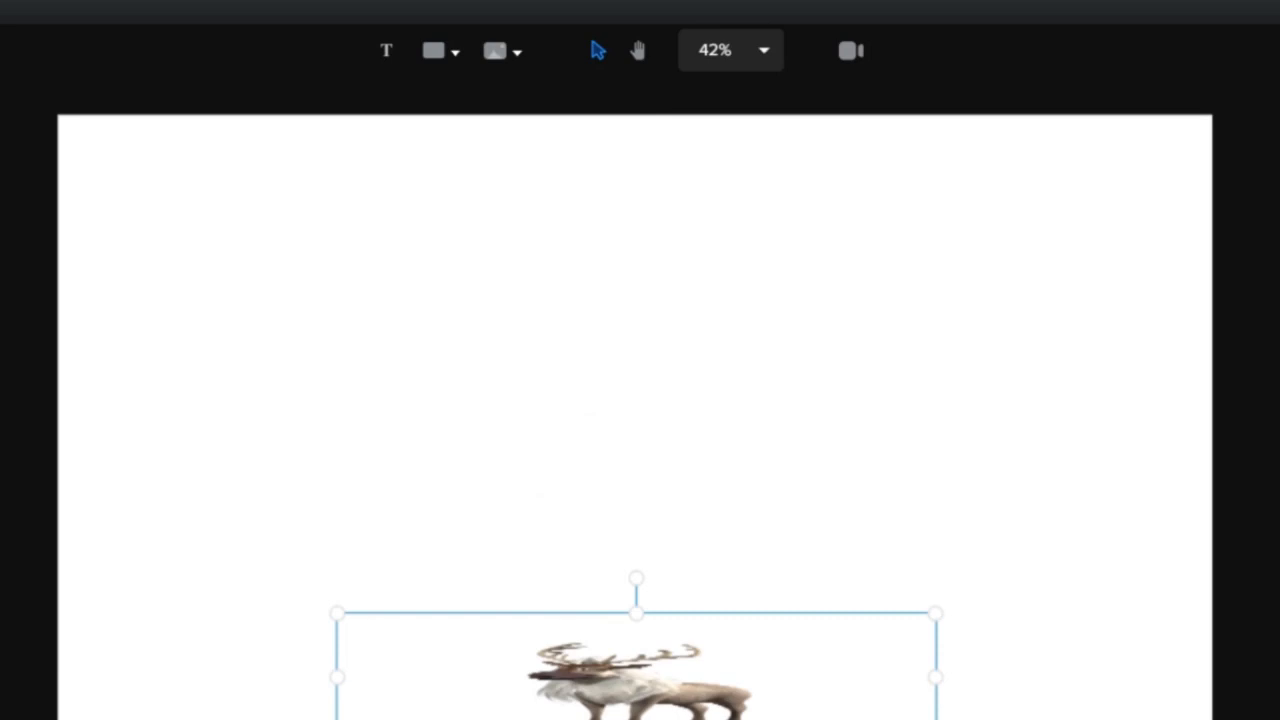
{"action": "key", "text": "ctrl+z"}
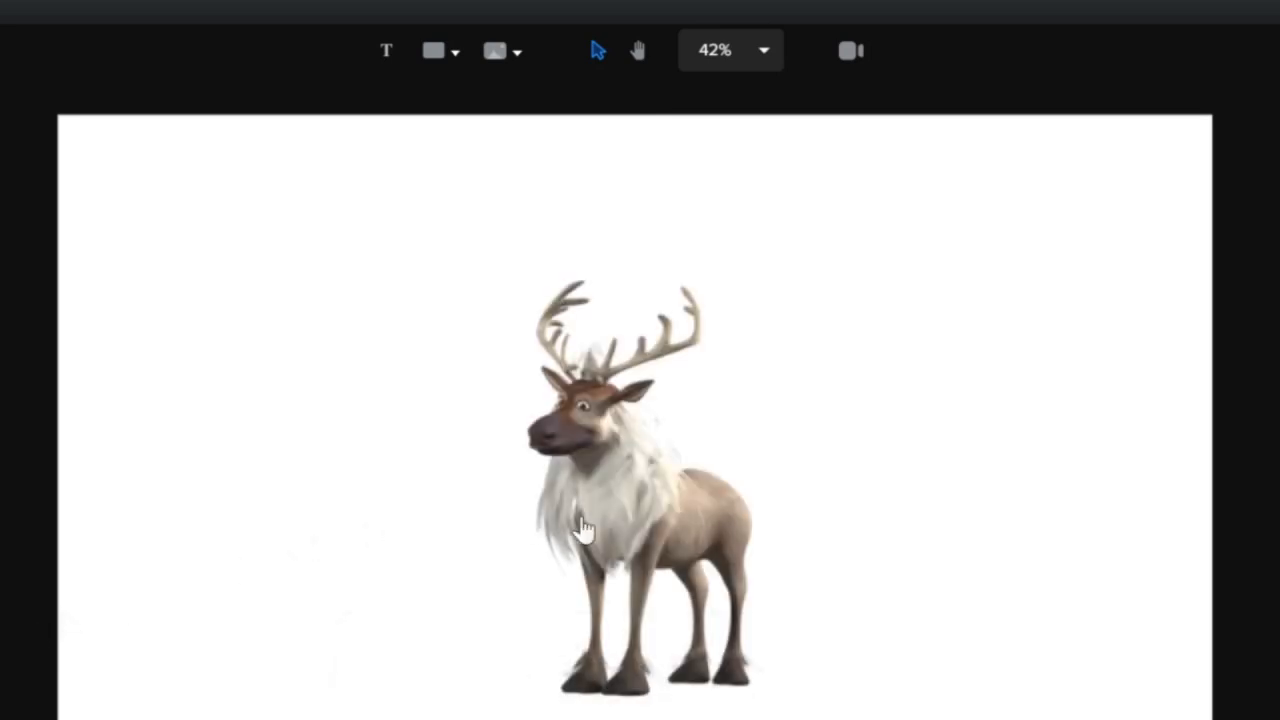
Test the reindeer's X Rotation and x position settings, and move it on the canvas to x 928, y 608.
{"action": "left_click_drag", "start_coordinate": [614, 505], "coordinate": [592, 477]}
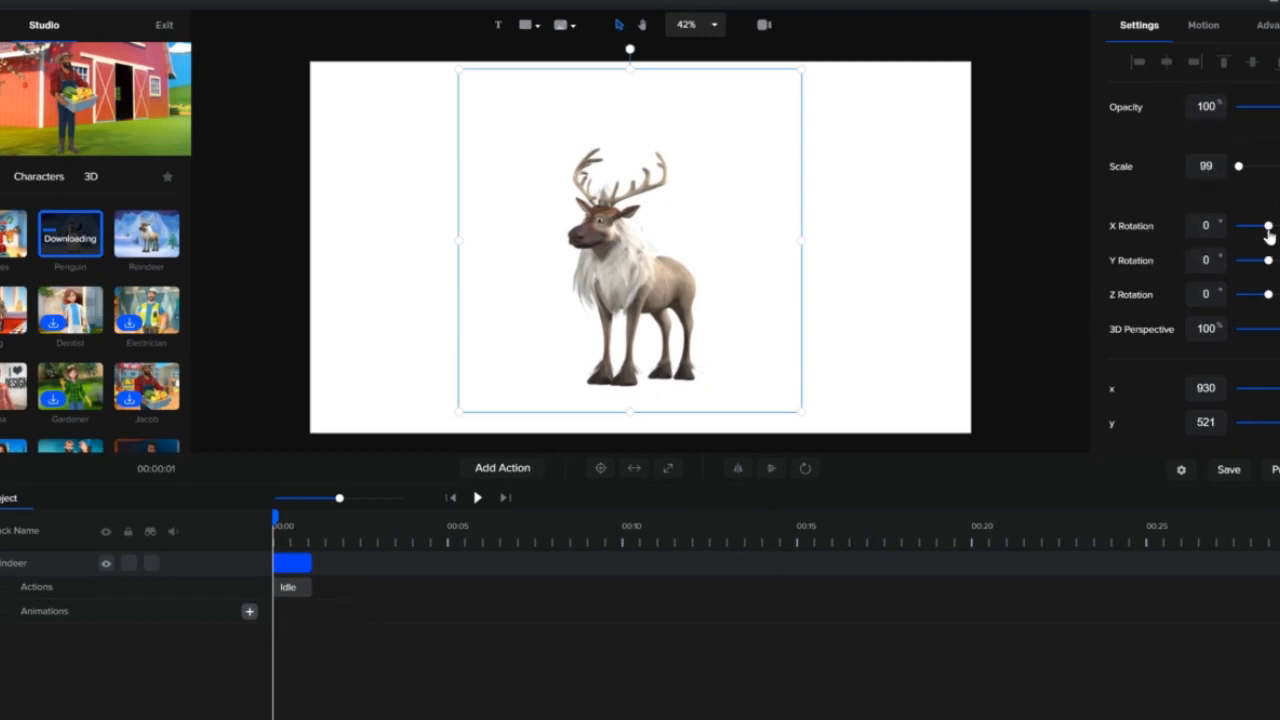
{"action": "left_click_drag", "start_coordinate": [1266, 226], "coordinate": [1270, 227]}
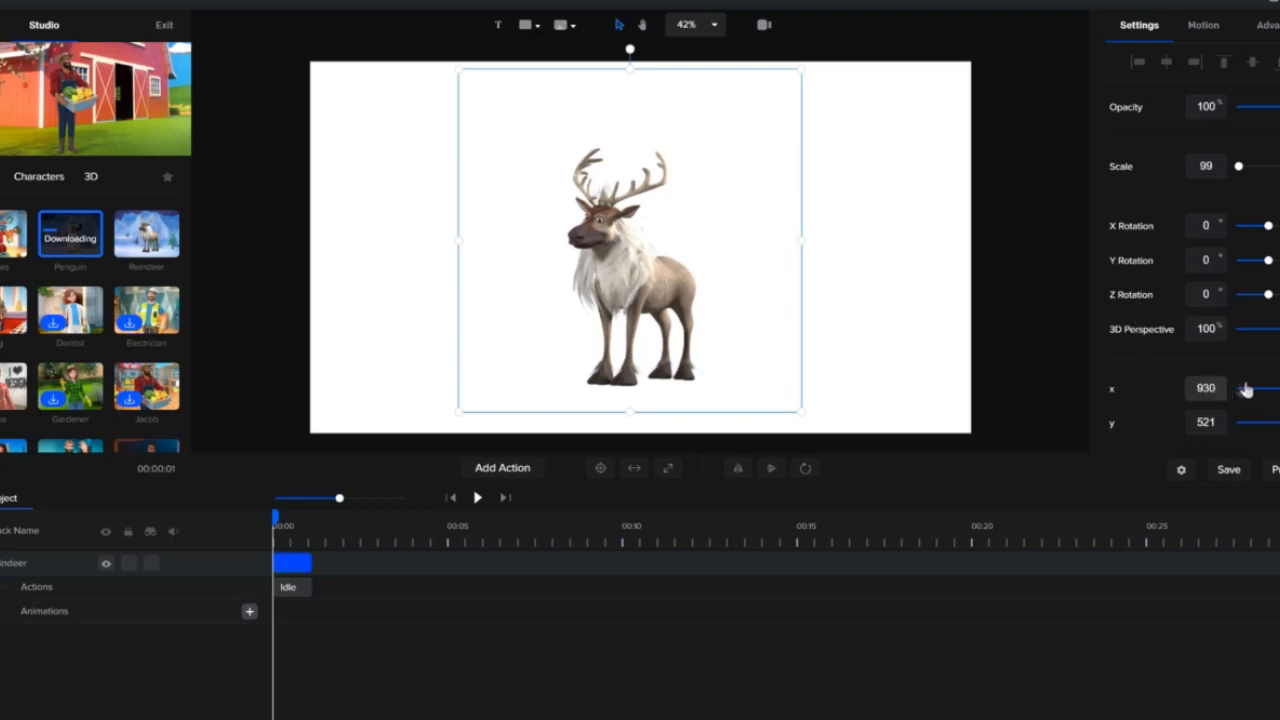
{"action": "left_click_drag", "start_coordinate": [1279, 388], "coordinate": [1276, 386]}
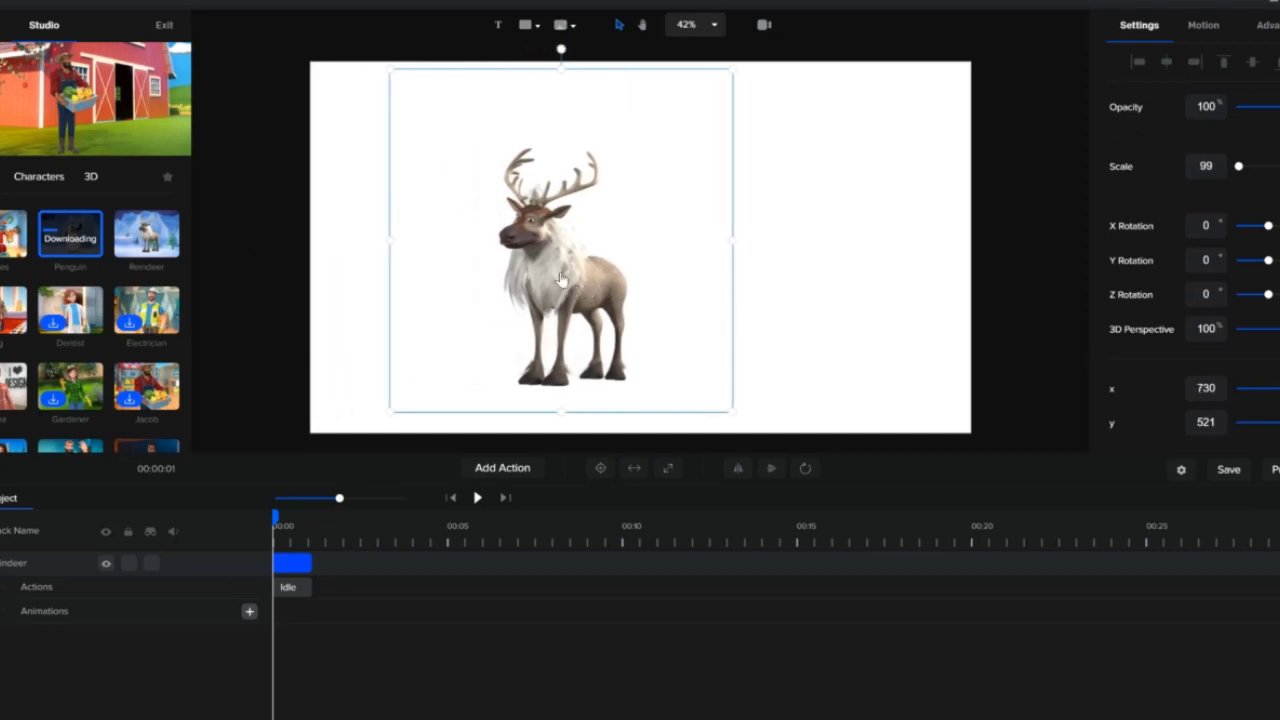
{"action": "left_click_drag", "start_coordinate": [563, 280], "coordinate": [631, 307]}
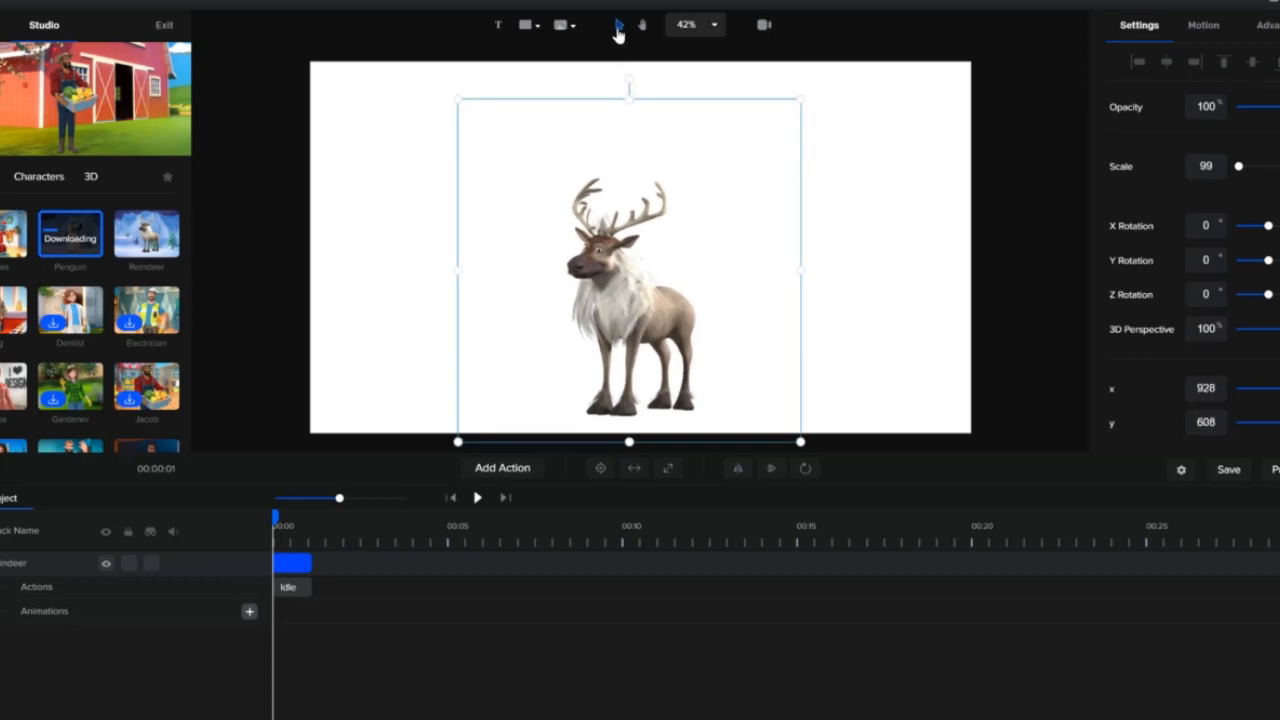
Pan the canvas view slightly with the Hand tool.
{"action": "left_click", "coordinate": [642, 26]}
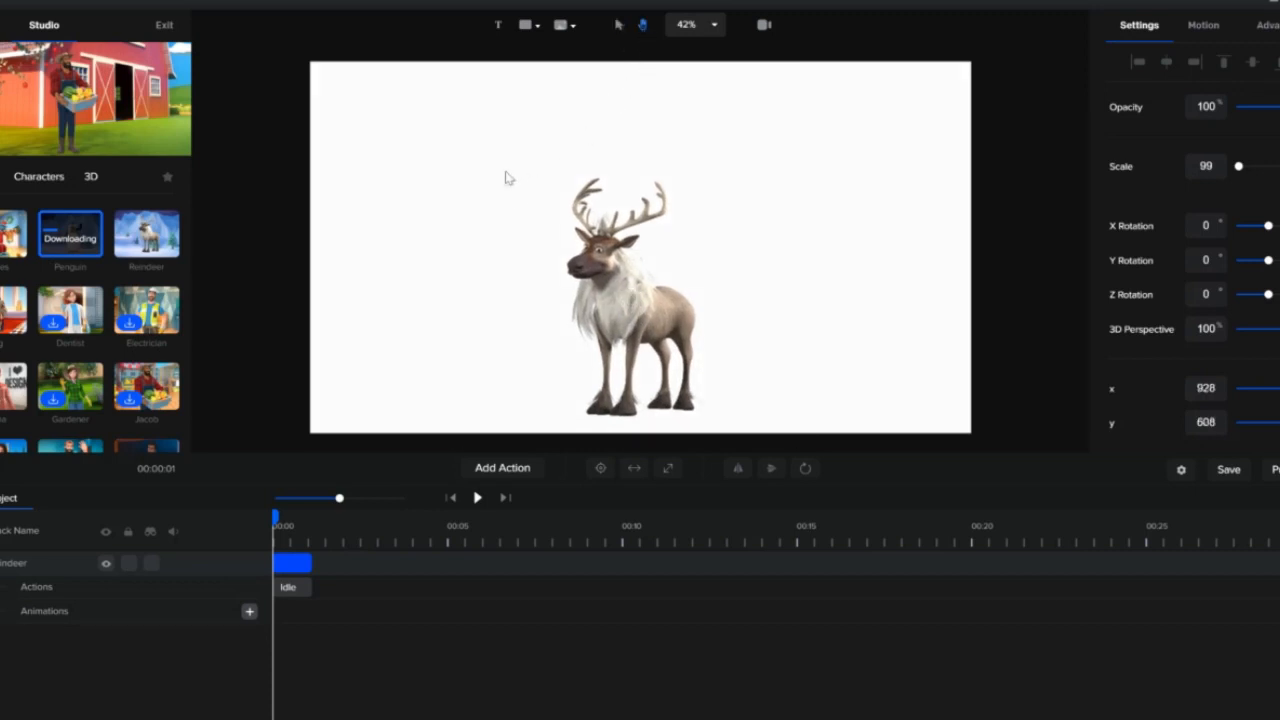
{"action": "left_click_drag", "start_coordinate": [506, 177], "coordinate": [708, 108]}
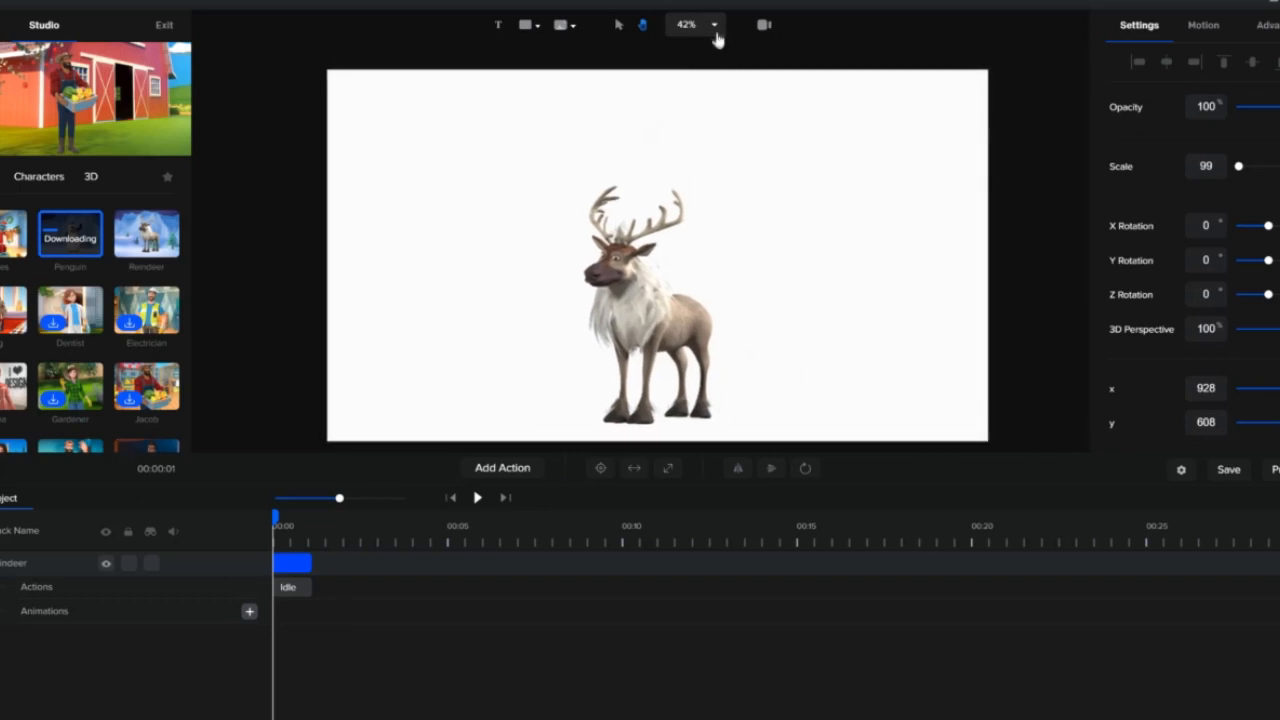
Move the reindeer on the canvas, tilt it to a Z Rotation of -21, and rotate it back to 0.
{"action": "left_click", "coordinate": [716, 30]}
{"action": "left_click", "coordinate": [703, 48]}
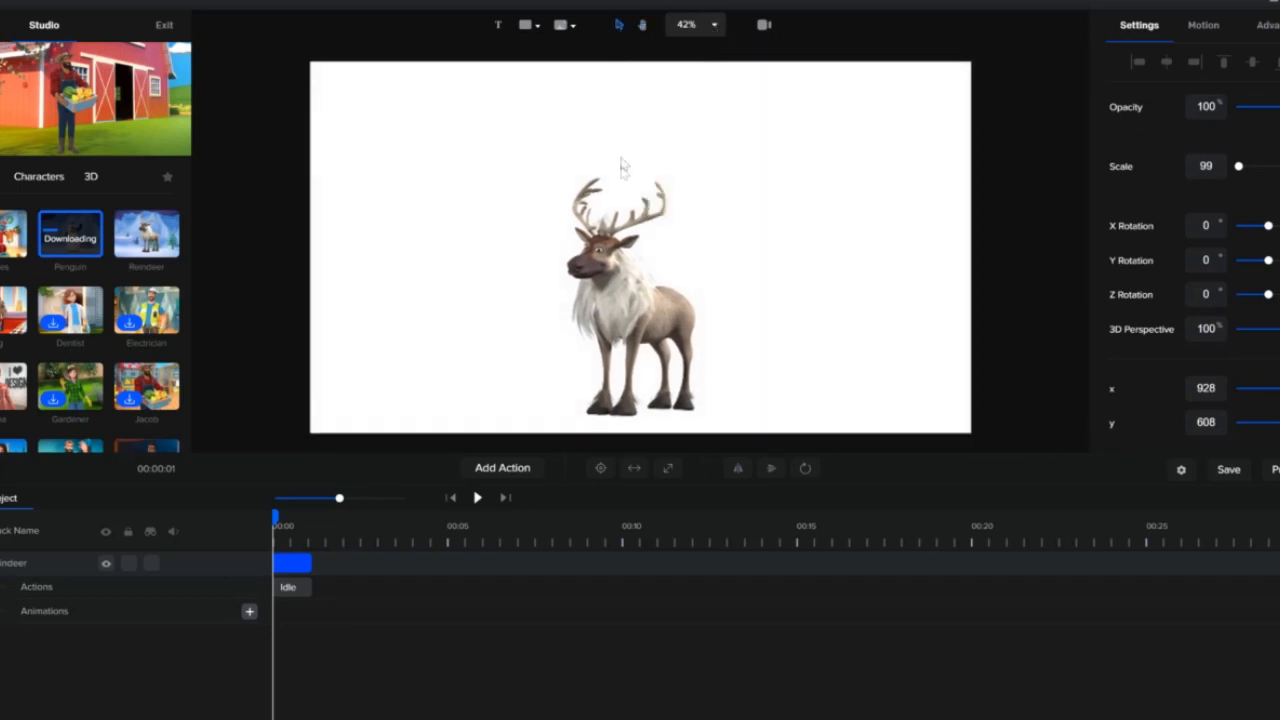
{"action": "left_click", "coordinate": [619, 300]}
{"action": "left_click_drag", "start_coordinate": [619, 290], "coordinate": [621, 255]}
{"action": "left_click_drag", "start_coordinate": [613, 175], "coordinate": [605, 212]}
{"action": "left_click_drag", "start_coordinate": [625, 79], "coordinate": [560, 100]}
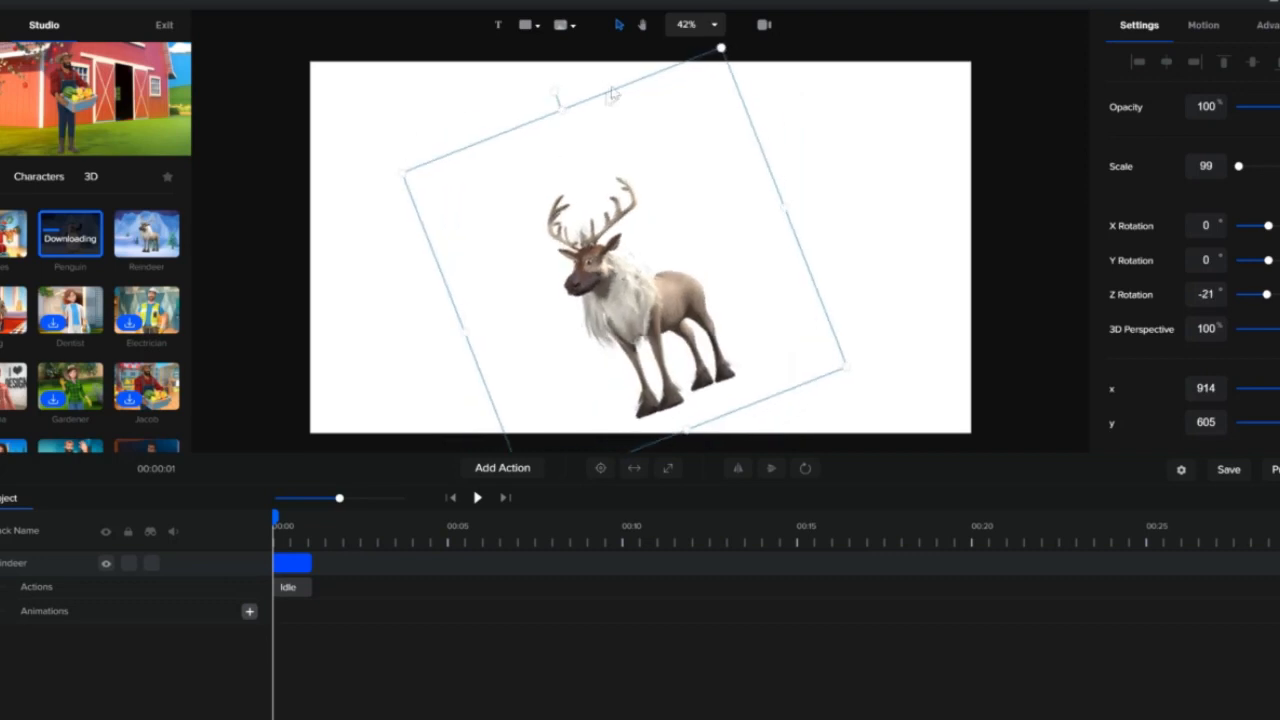
{"action": "left_click_drag", "start_coordinate": [560, 90], "coordinate": [634, 80]}
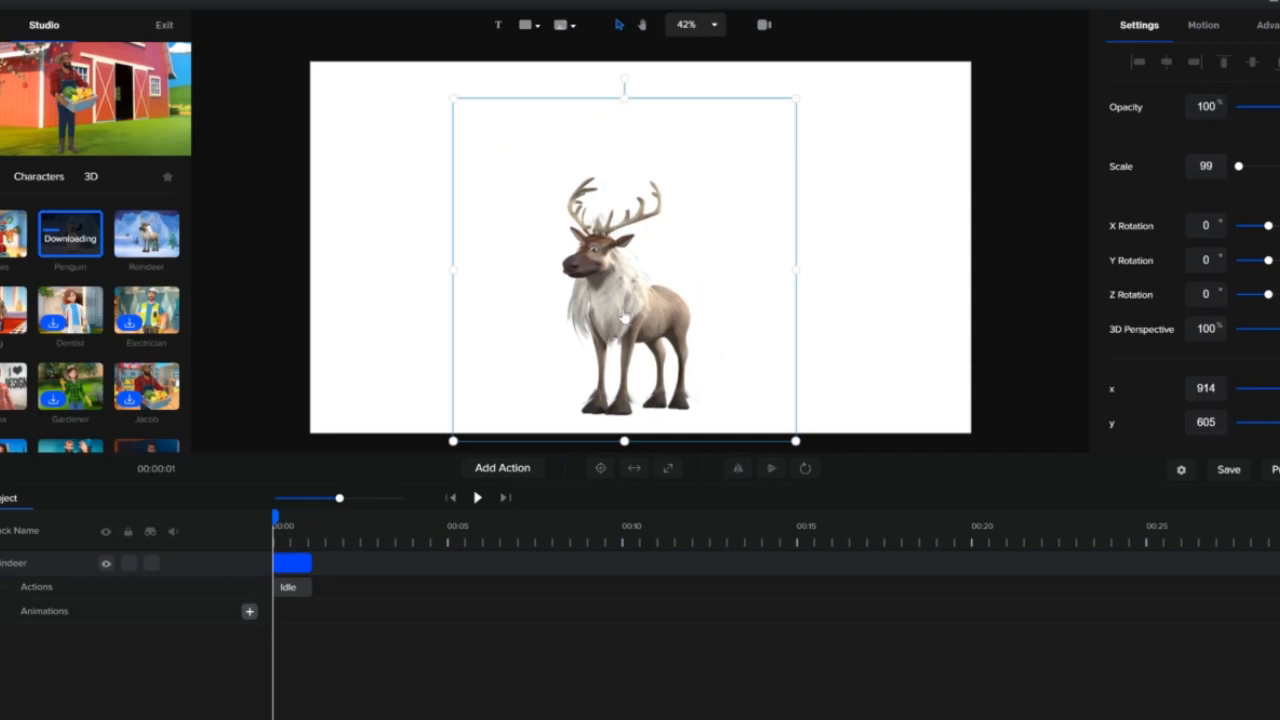
{"action": "left_click_drag", "start_coordinate": [621, 307], "coordinate": [623, 289]}
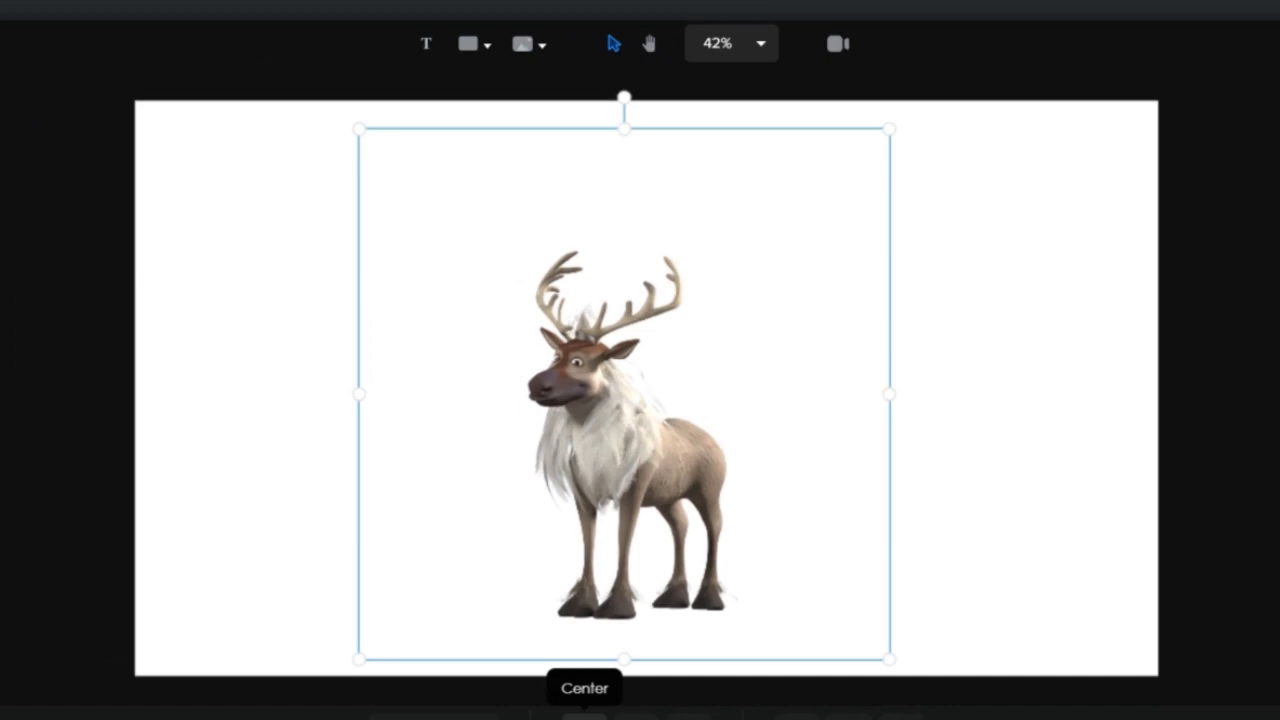
Center the reindeer and fit it to the canvas, try Expand, and return it to Fit to Canvas.
{"action": "left_click", "coordinate": [584, 714]}
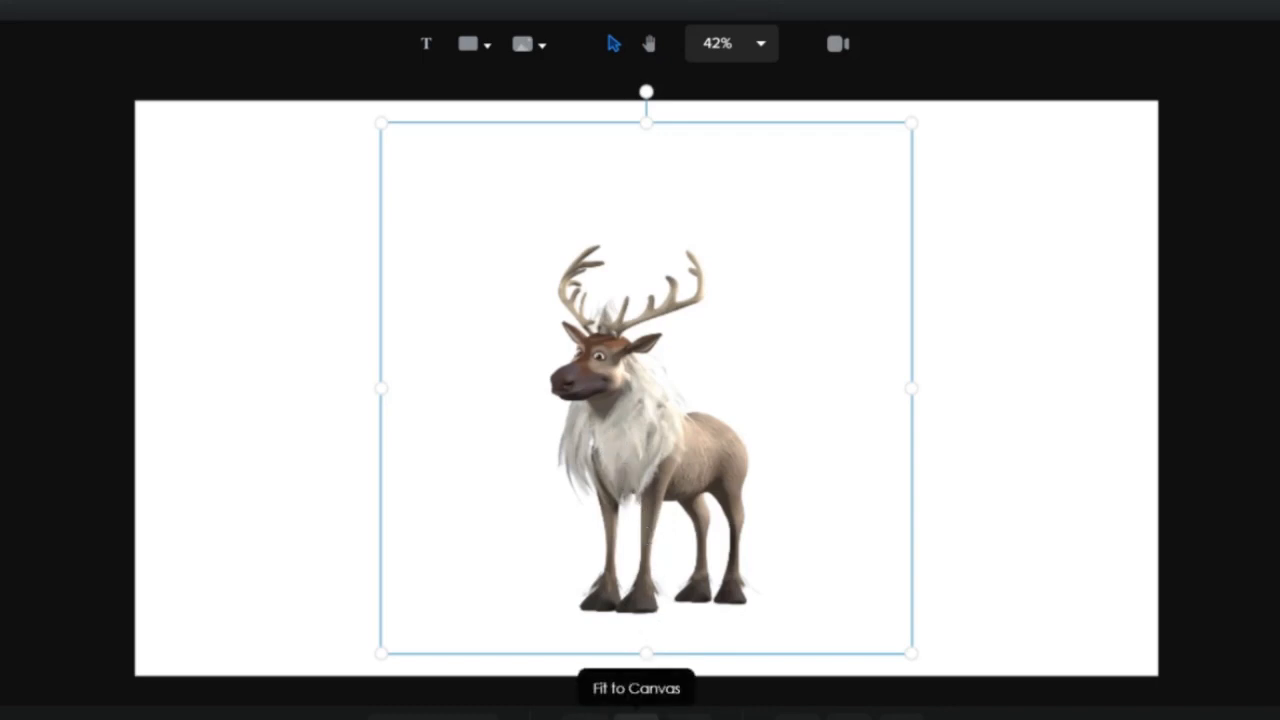
{"action": "left_click", "coordinate": [636, 714]}
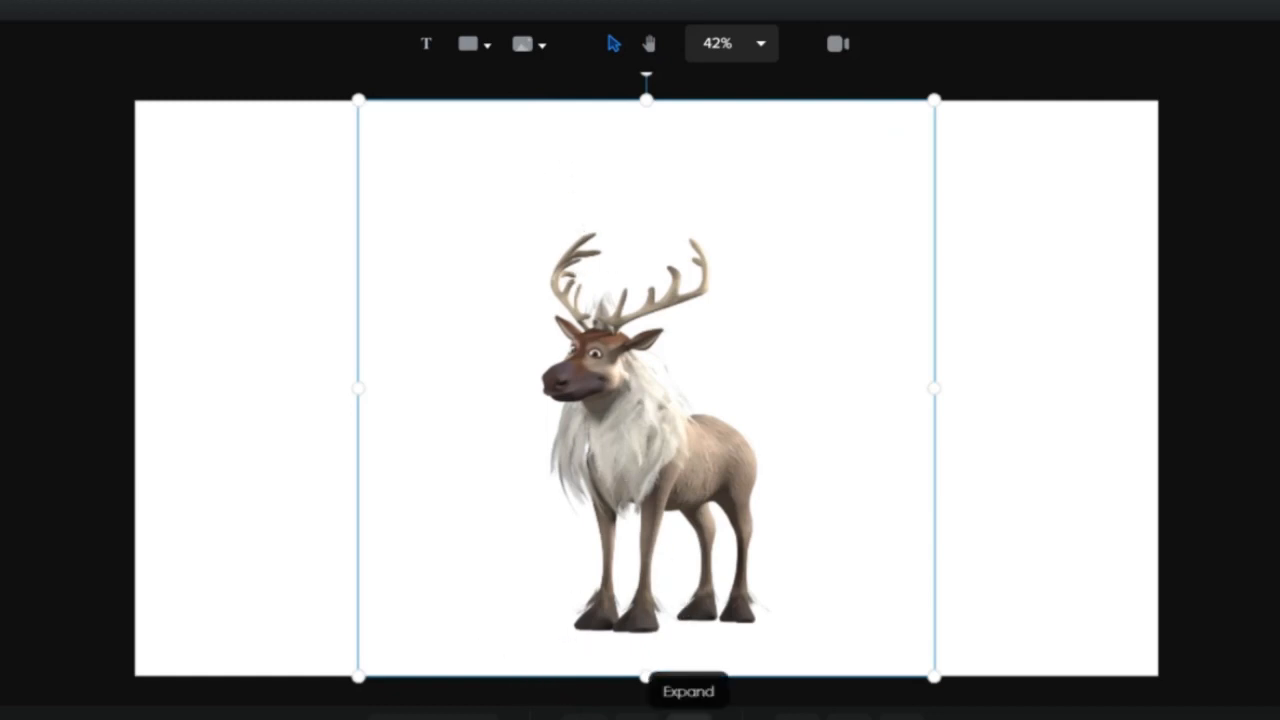
{"action": "left_click", "coordinate": [690, 690]}
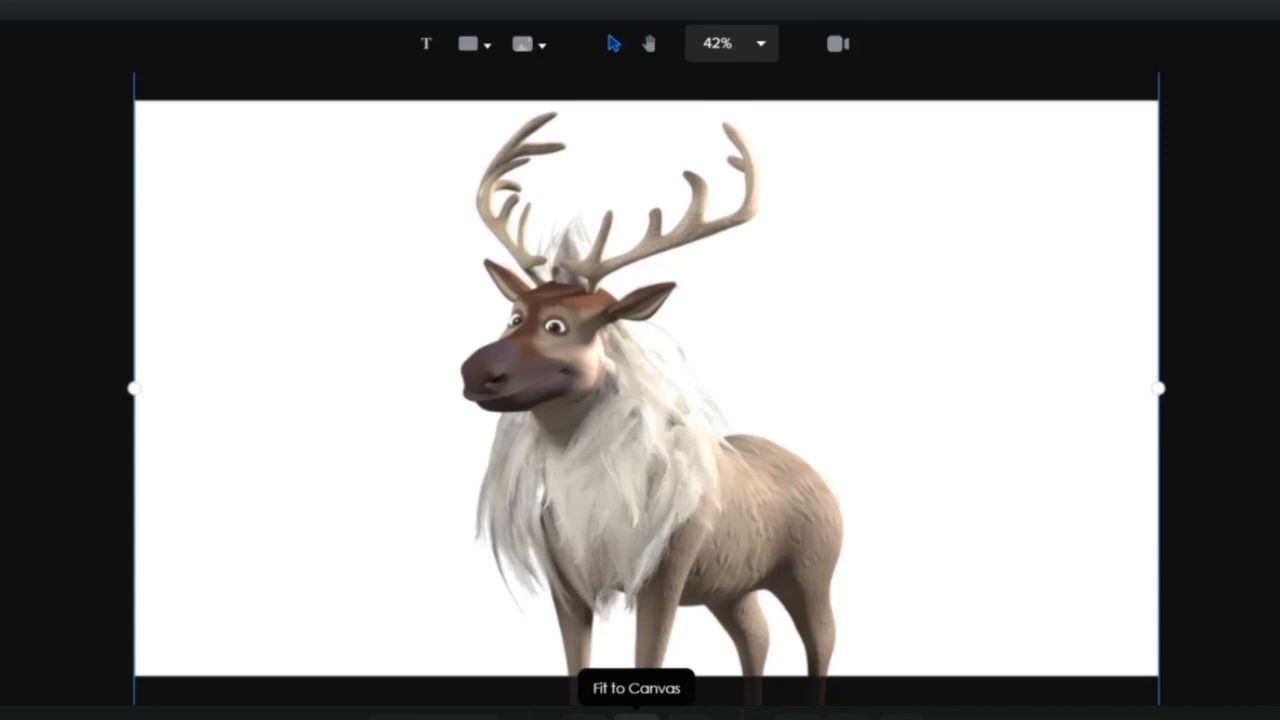
{"action": "left_click", "coordinate": [636, 715]}
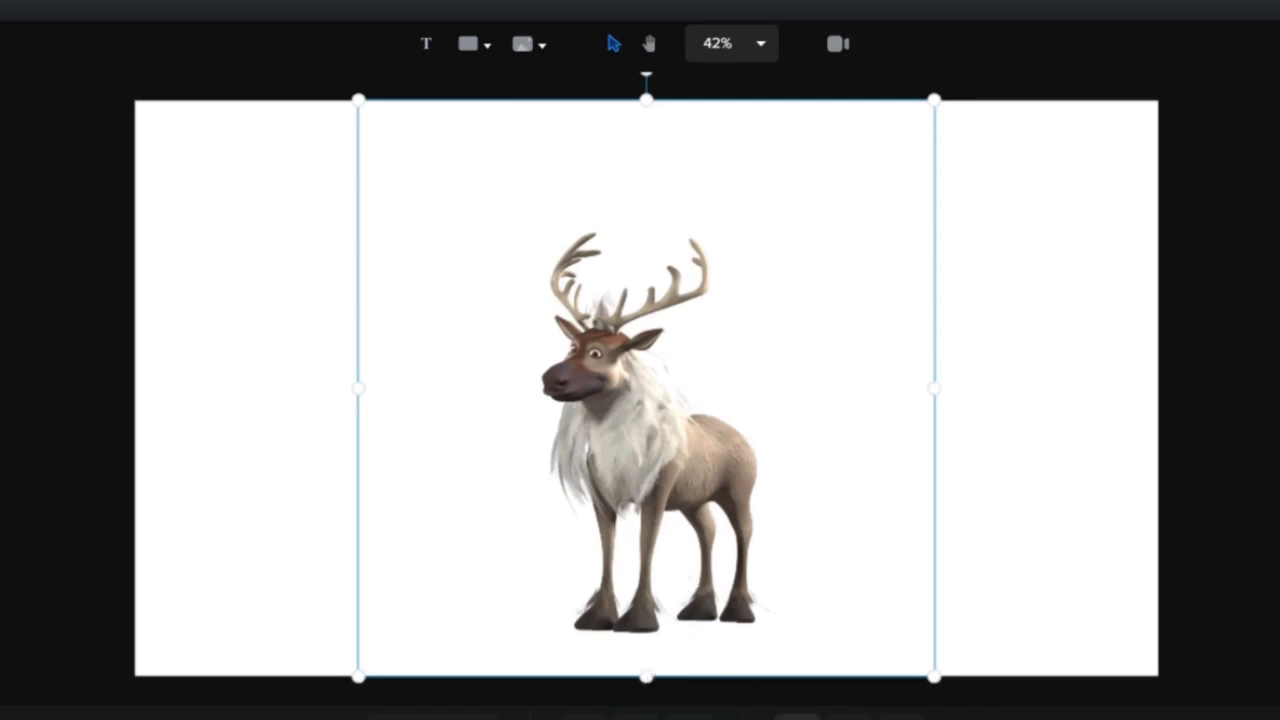
Flip the reindeer horizontally and back, and flip it vertically and back.
{"action": "left_click", "coordinate": [797, 714]}
{"action": "left_click", "coordinate": [797, 714]}
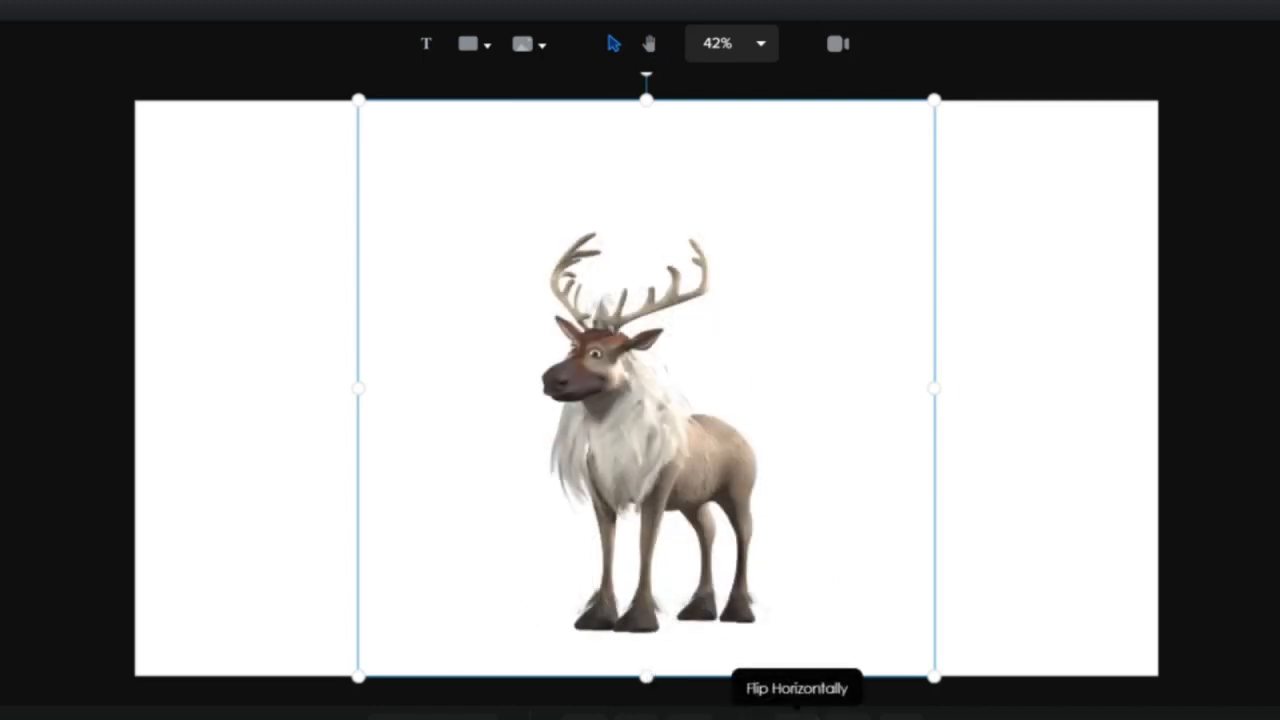
{"action": "left_click", "coordinate": [848, 713]}
{"action": "left_click", "coordinate": [848, 713]}
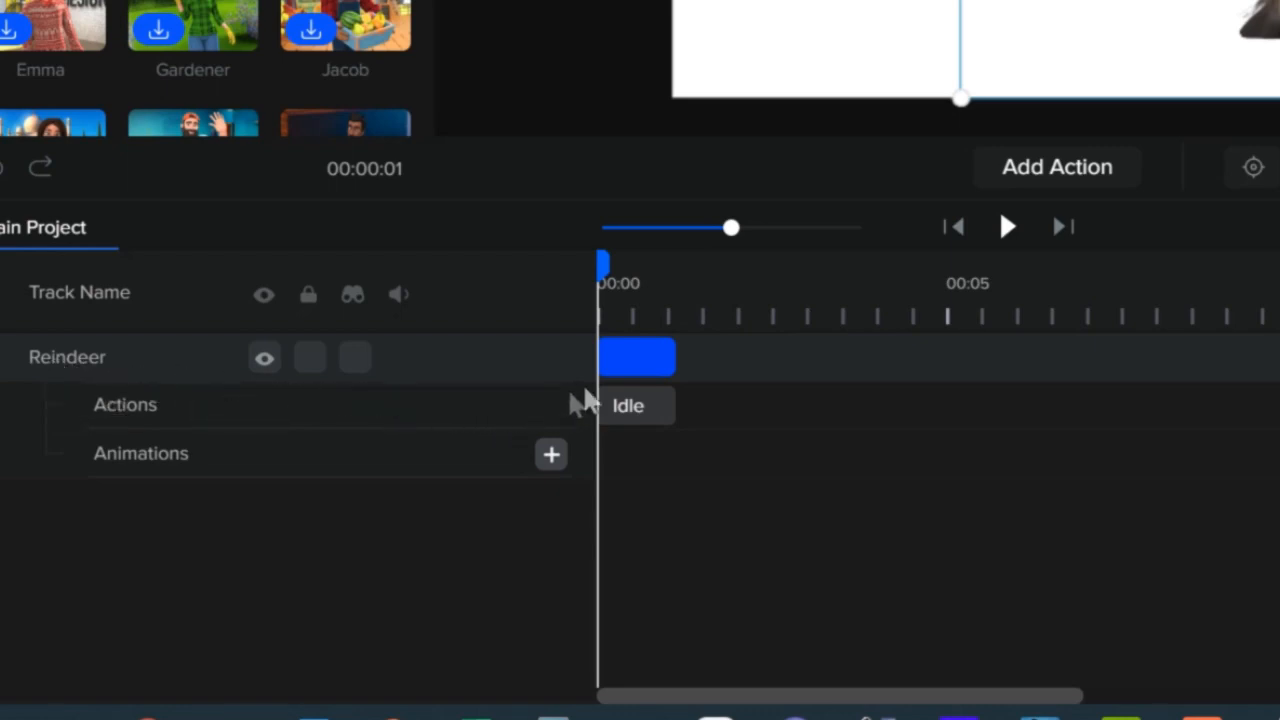
Magnify the timeline scale and move the playhead from the start to just before 00:01.
{"action": "left_click", "coordinate": [614, 357]}
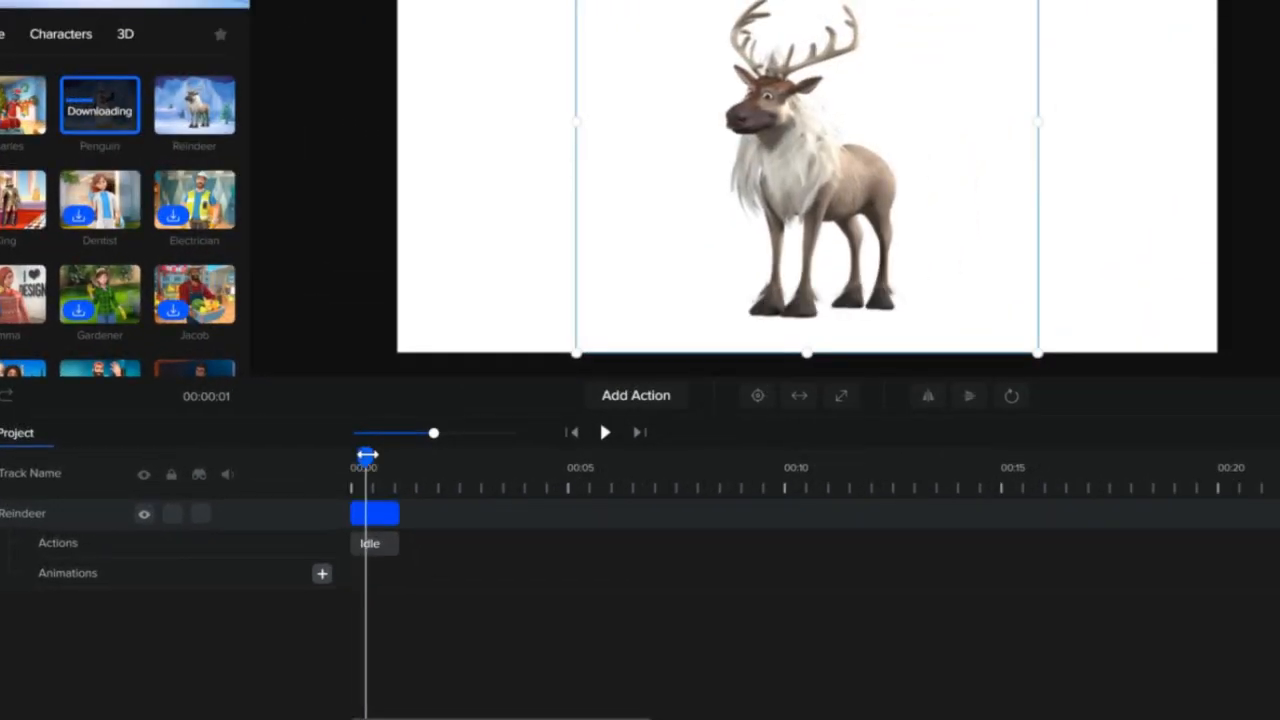
{"action": "mouse_move", "coordinate": [367, 455]}
{"action": "left_mouse_down"}
{"action": "mouse_move", "coordinate": [392, 457]}
{"action": "mouse_move", "coordinate": [343, 458]}
{"action": "left_mouse_up"}
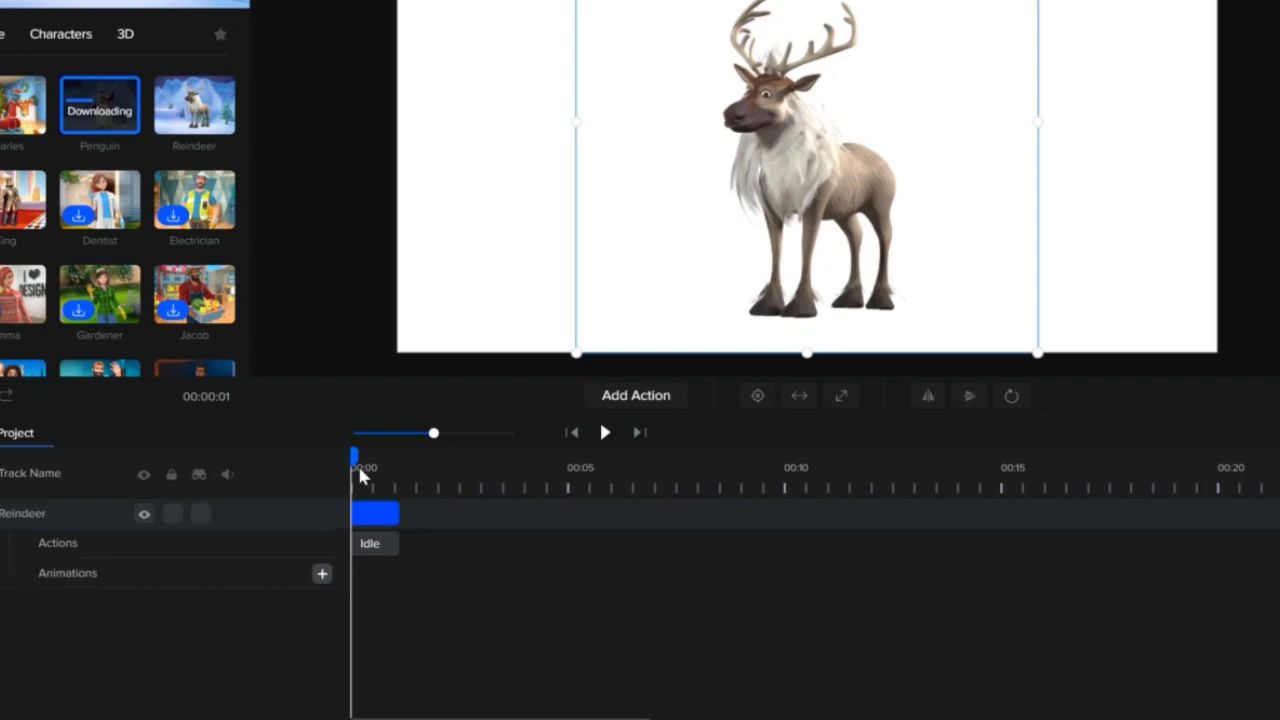
{"action": "left_click_drag", "start_coordinate": [429, 432], "coordinate": [490, 443]}
{"action": "left_click_drag", "start_coordinate": [355, 459], "coordinate": [660, 491]}
Compare the Reindeer clip and its Idle action on the timeline by selecting each in turn.
{"action": "left_click", "coordinate": [547, 553]}
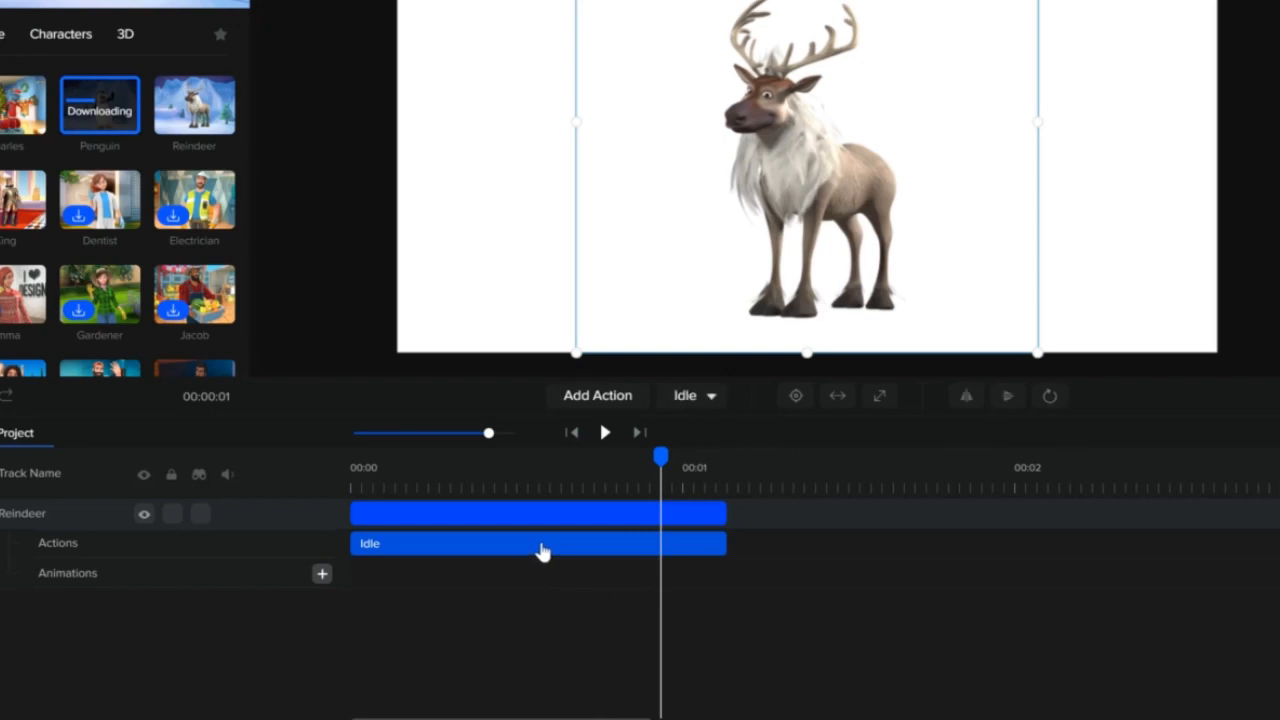
{"action": "left_click", "coordinate": [705, 516]}
{"action": "left_click", "coordinate": [622, 546]}
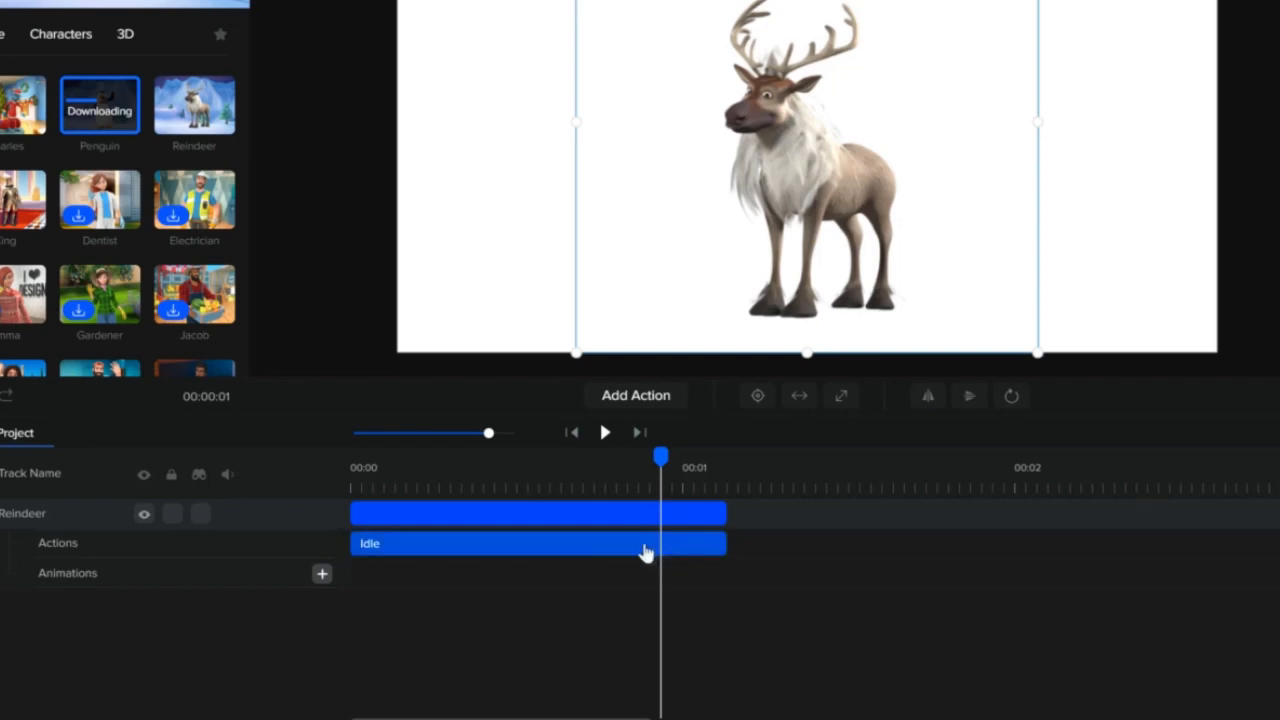
{"action": "left_click", "coordinate": [660, 513]}
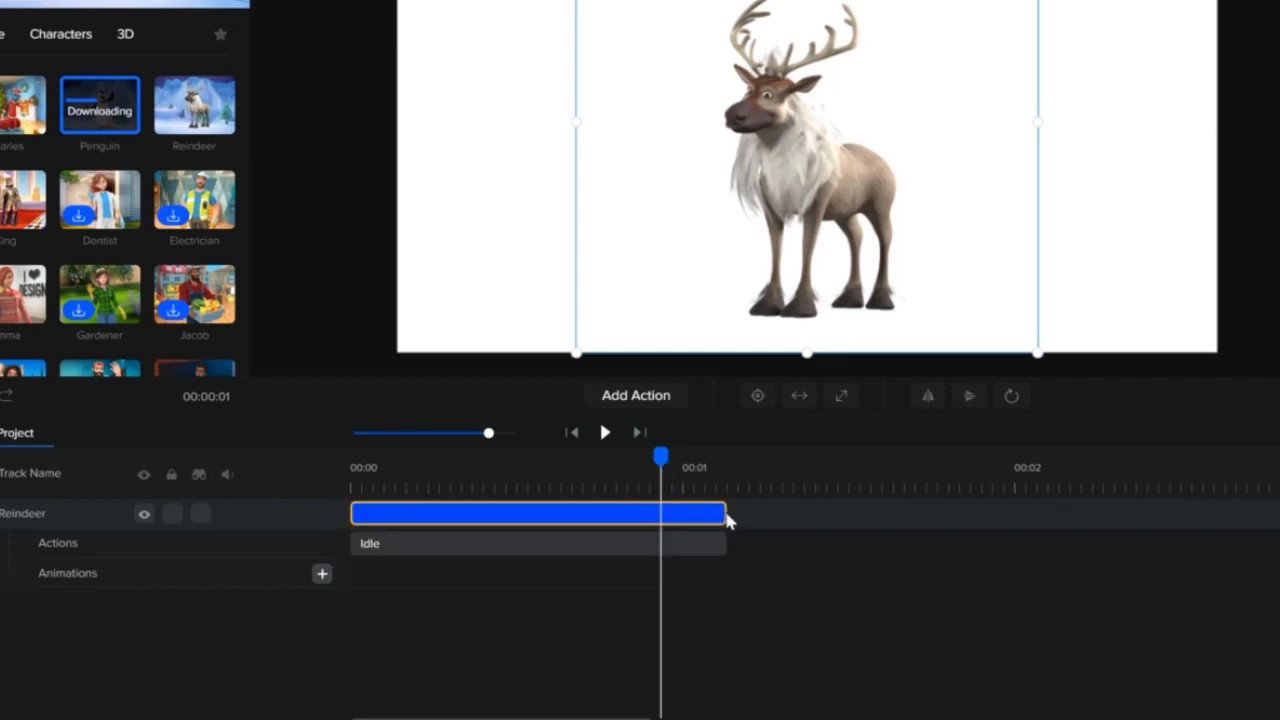
{"action": "left_click", "coordinate": [762, 512]}
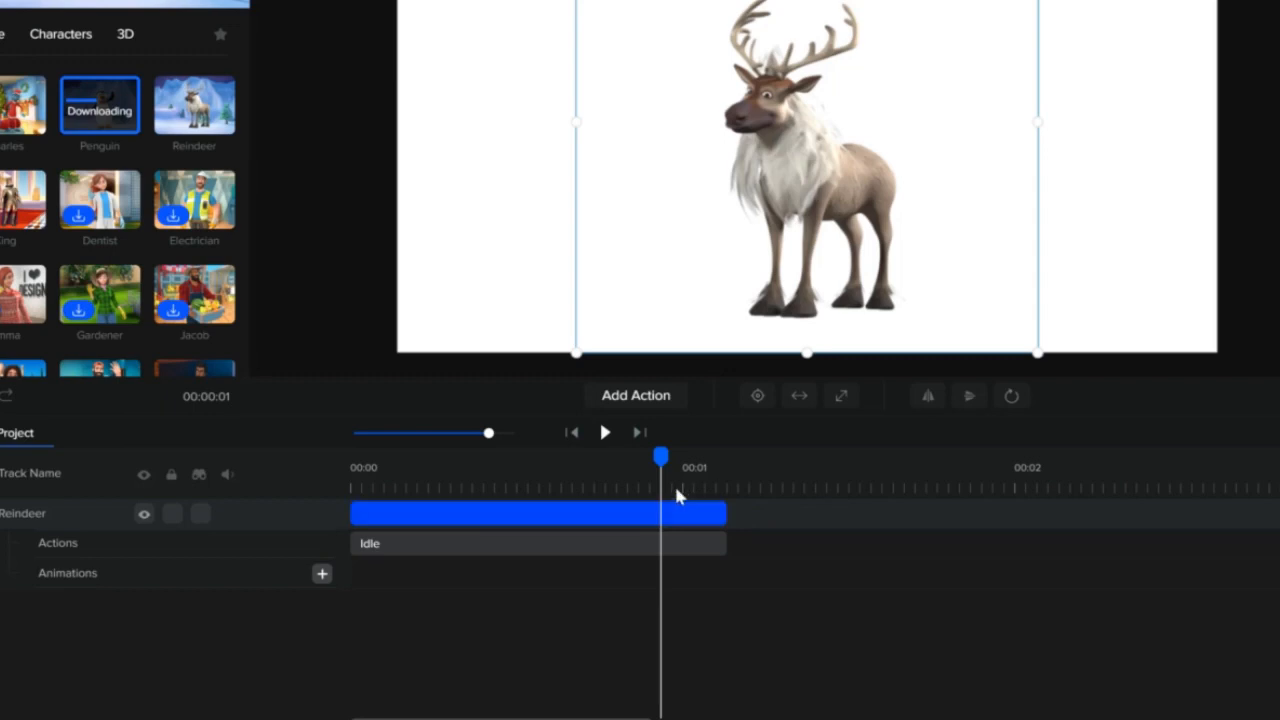
Add a second Idle action to the reindeer, trim its clip to end just before 00:02, and move the playhead into the second action.
{"action": "left_click", "coordinate": [658, 401]}
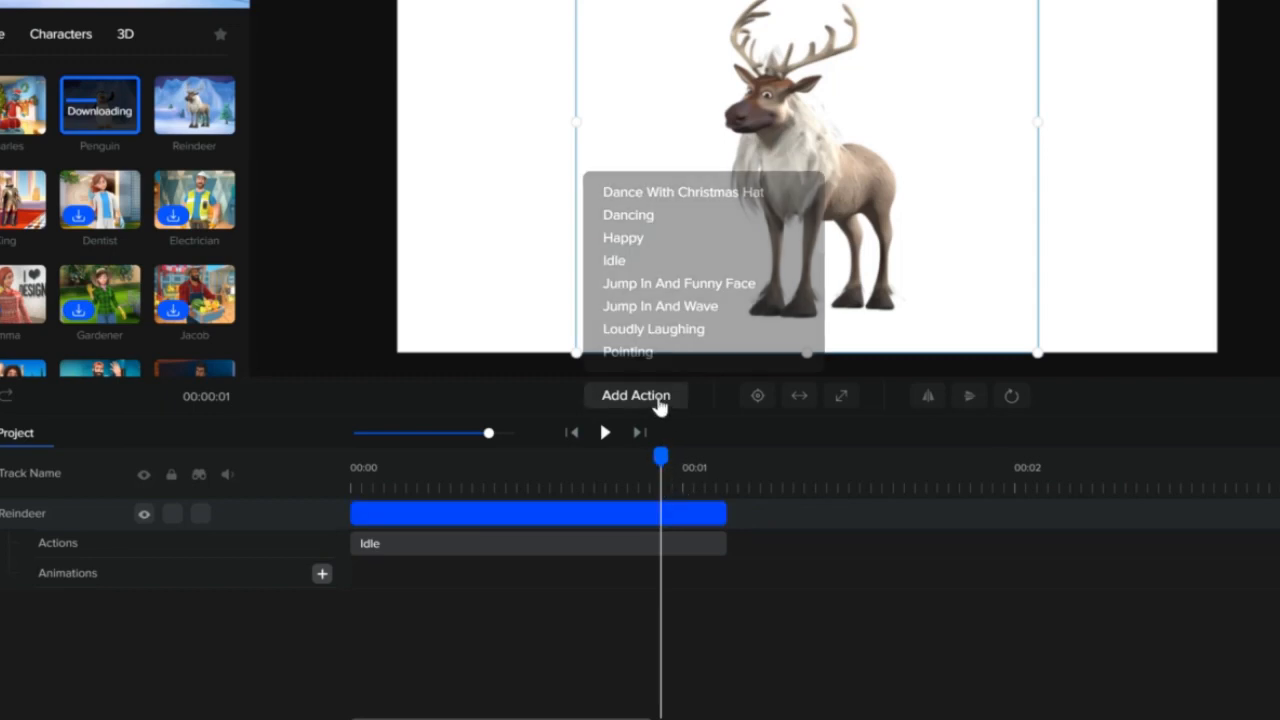
{"action": "left_click", "coordinate": [632, 262]}
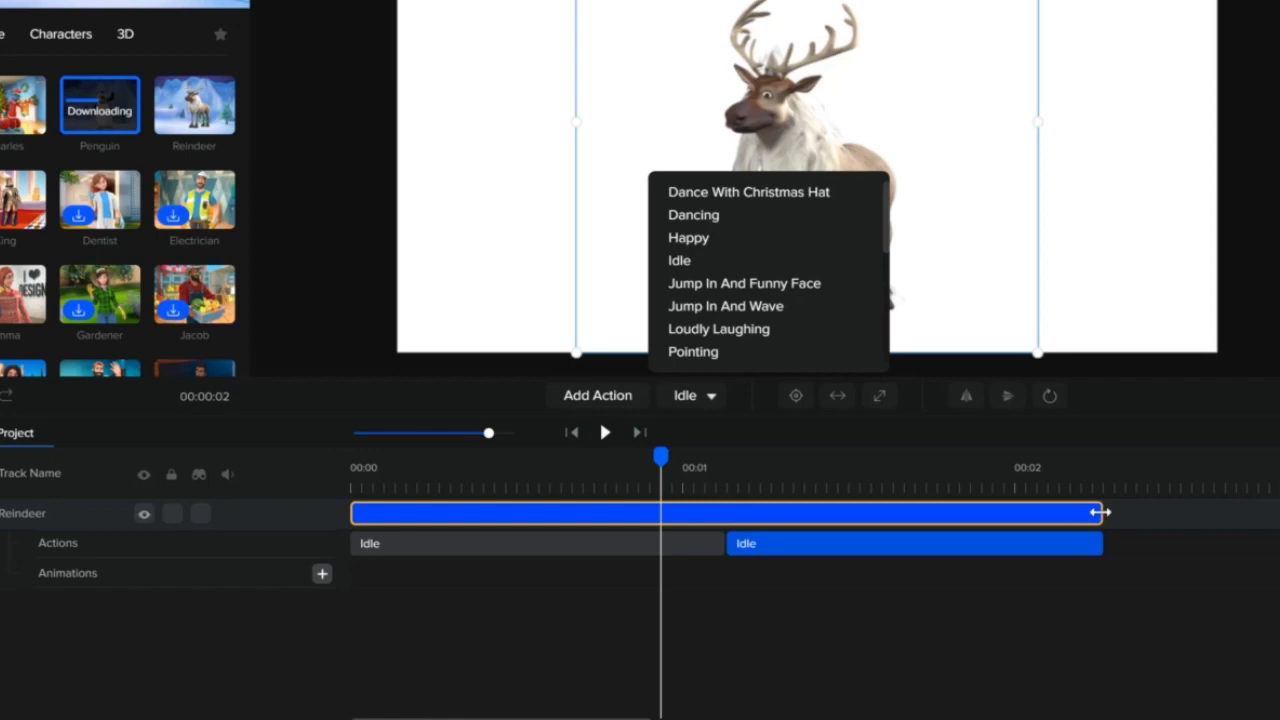
{"action": "left_click_drag", "start_coordinate": [1100, 512], "coordinate": [991, 511]}
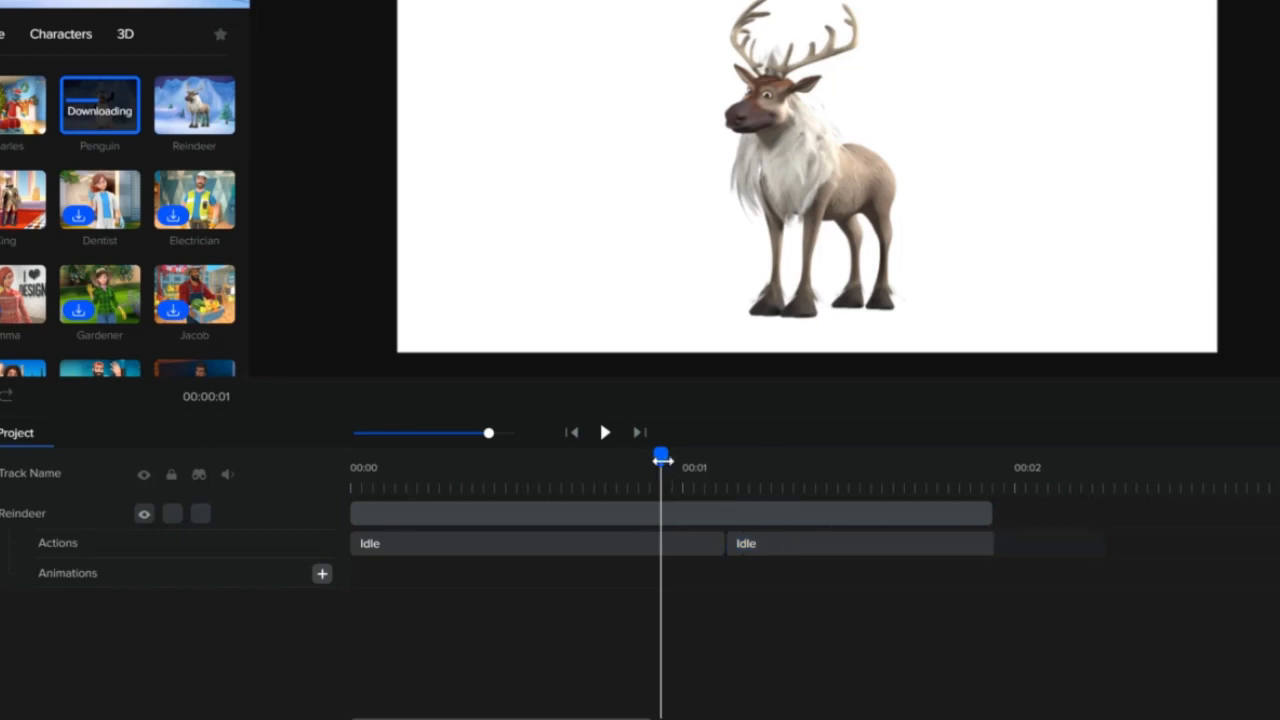
{"action": "left_click_drag", "start_coordinate": [661, 460], "coordinate": [760, 460]}
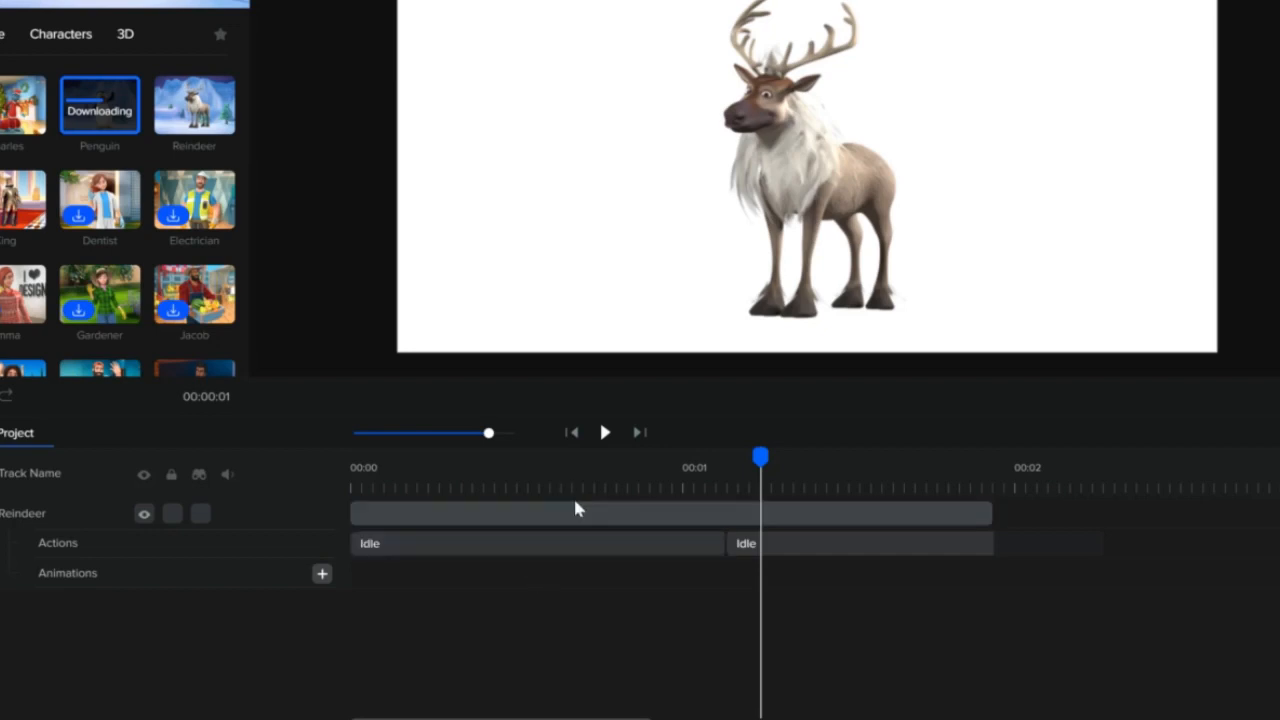
Delete the Reindeer track from the project.
{"action": "left_click", "coordinate": [780, 181]}
{"action": "left_click", "coordinate": [780, 174]}
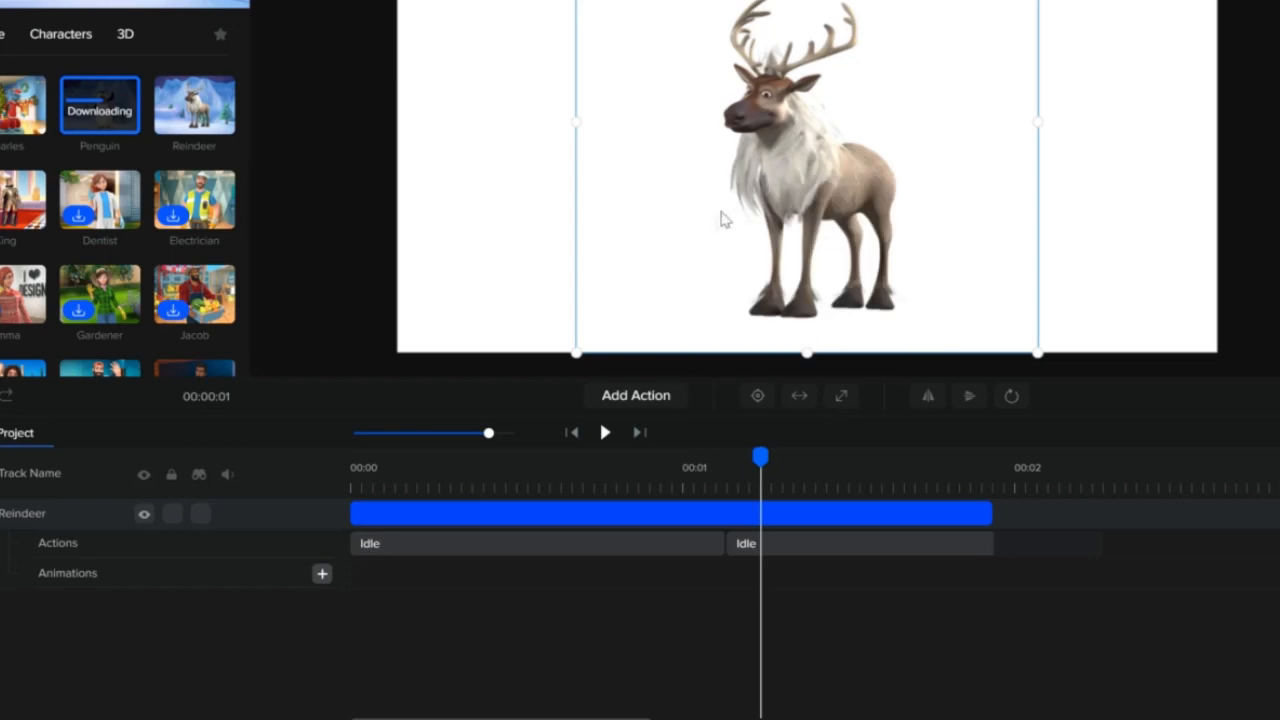
{"action": "right_click", "coordinate": [579, 512]}
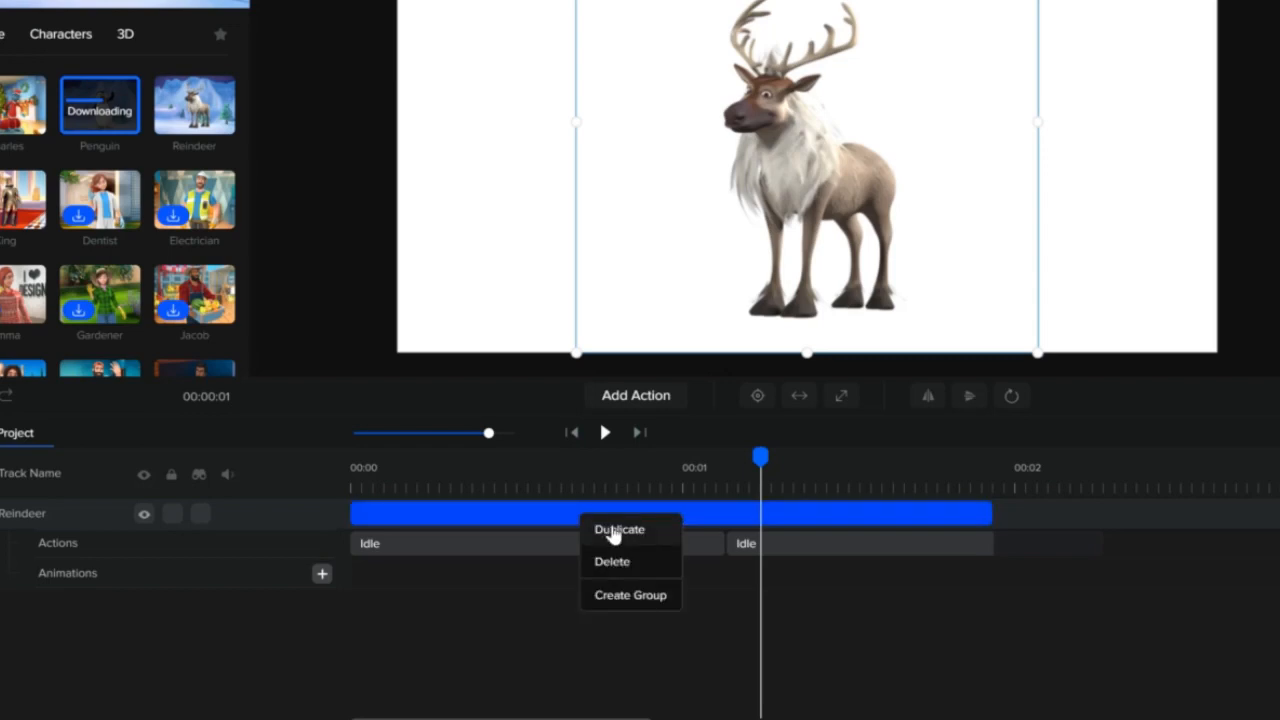
{"action": "left_click", "coordinate": [610, 563]}
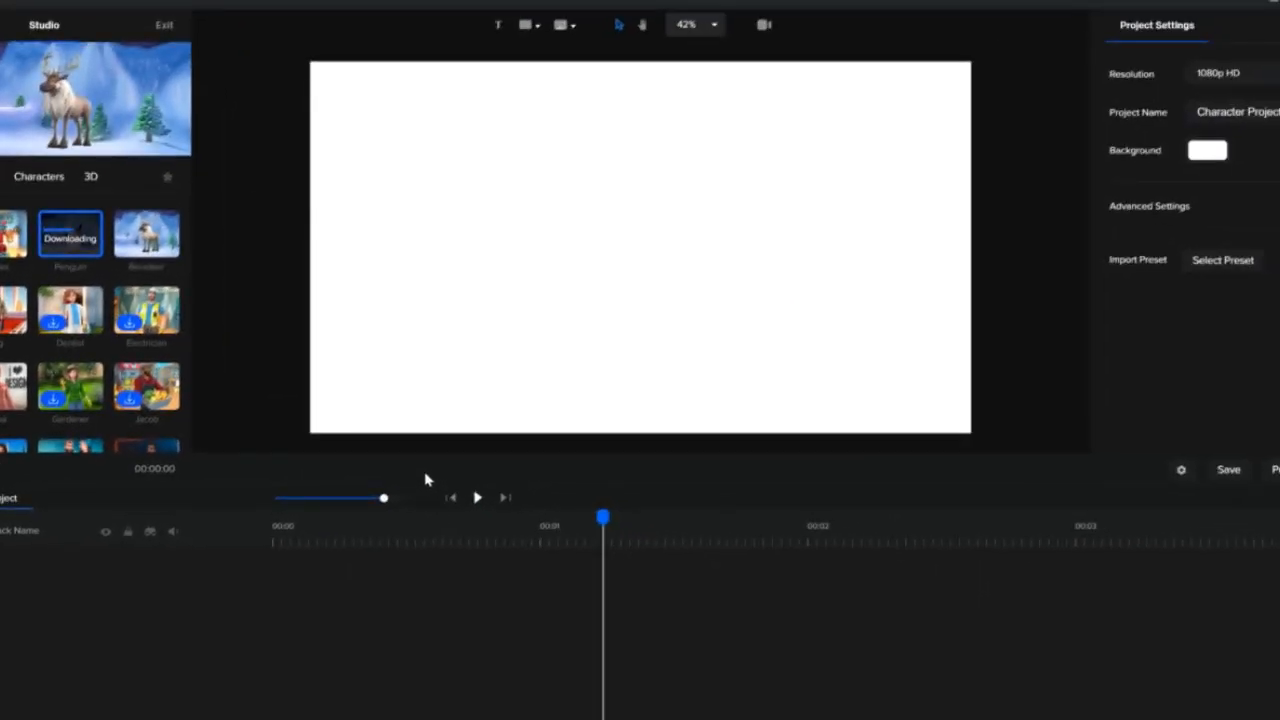
Add the Penguin character to the canvas, try Expand on it, and fit it to the canvas.
{"action": "mouse_move", "coordinate": [80, 244]}
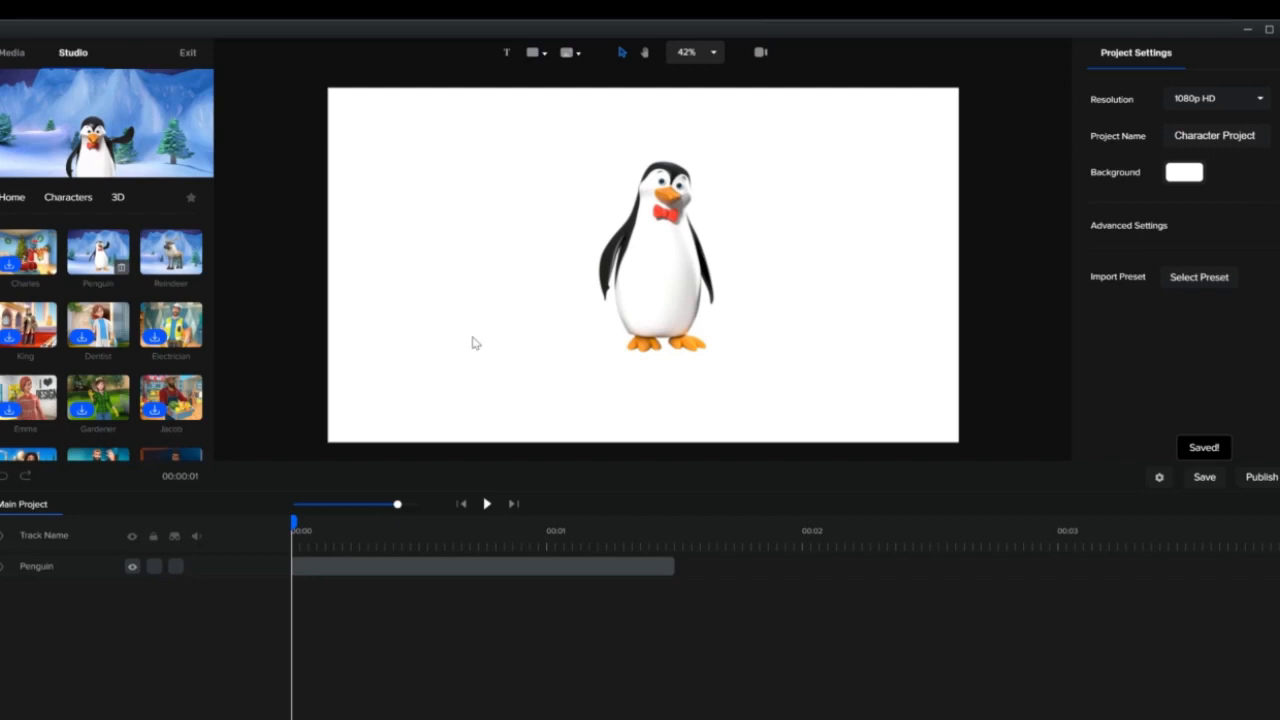
{"action": "left_click", "coordinate": [641, 271]}
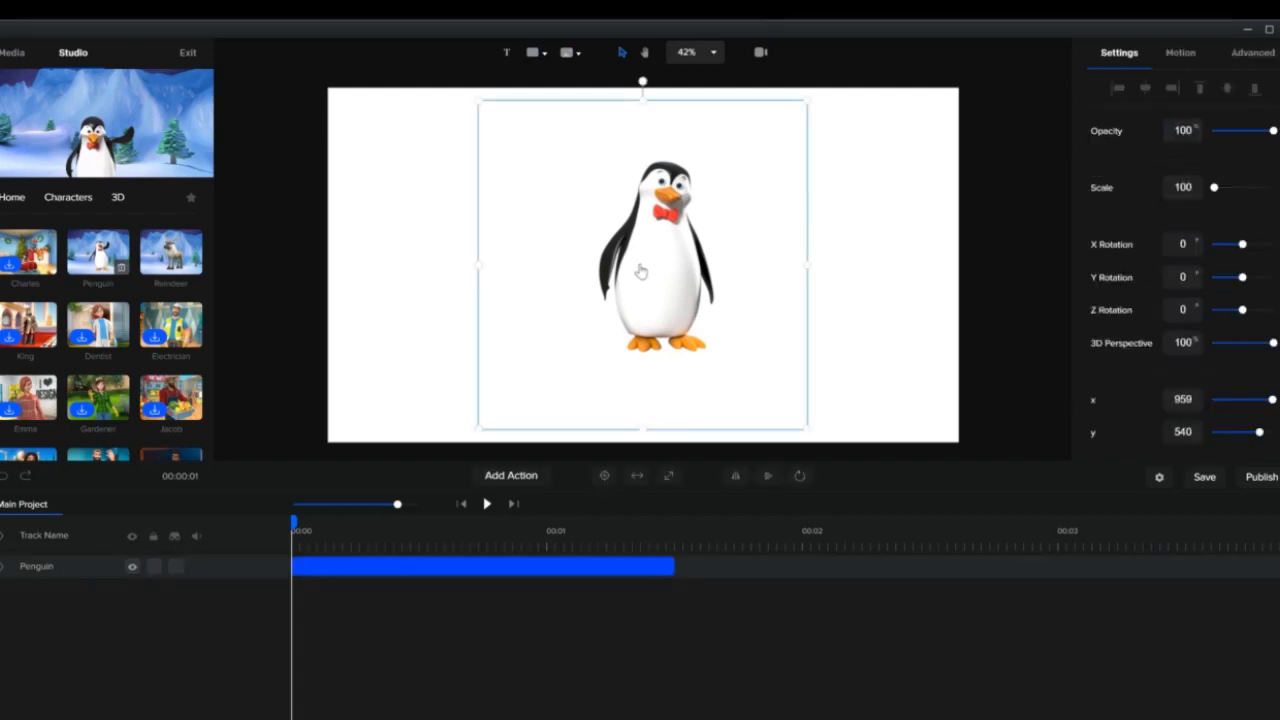
{"action": "left_click", "coordinate": [636, 476]}
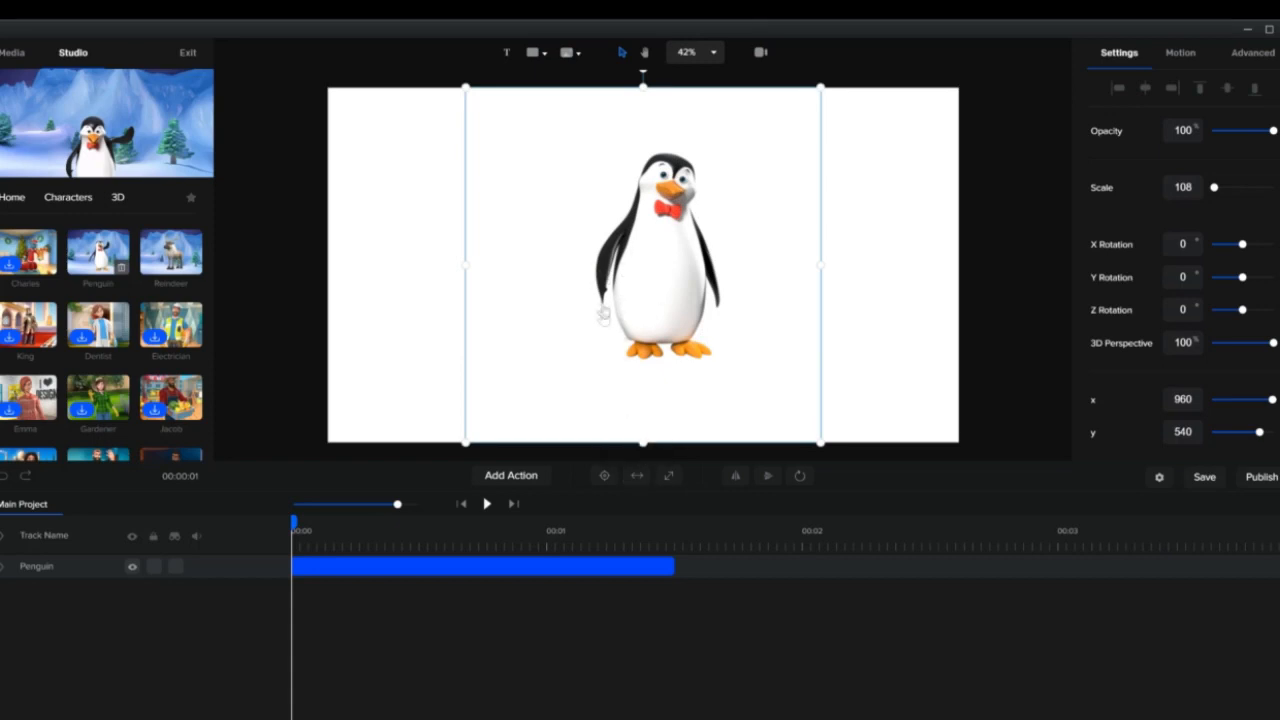
{"action": "left_click", "coordinate": [668, 476]}
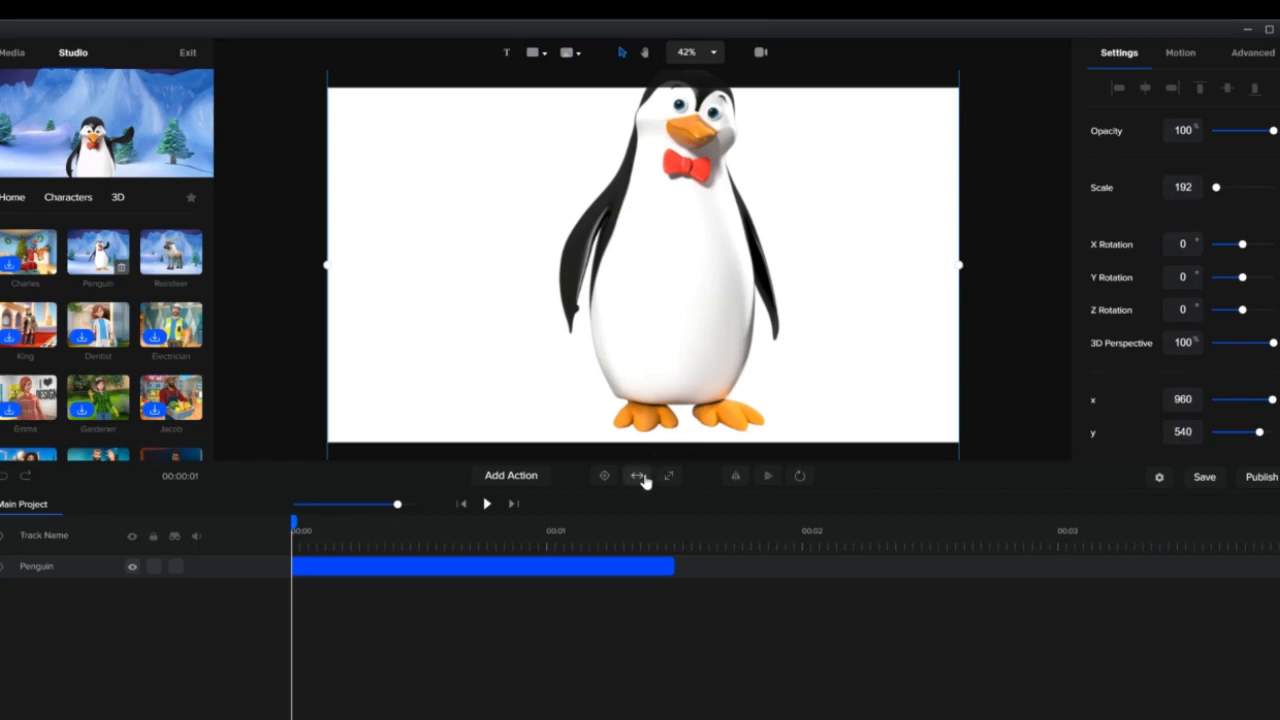
{"action": "left_click", "coordinate": [637, 476]}
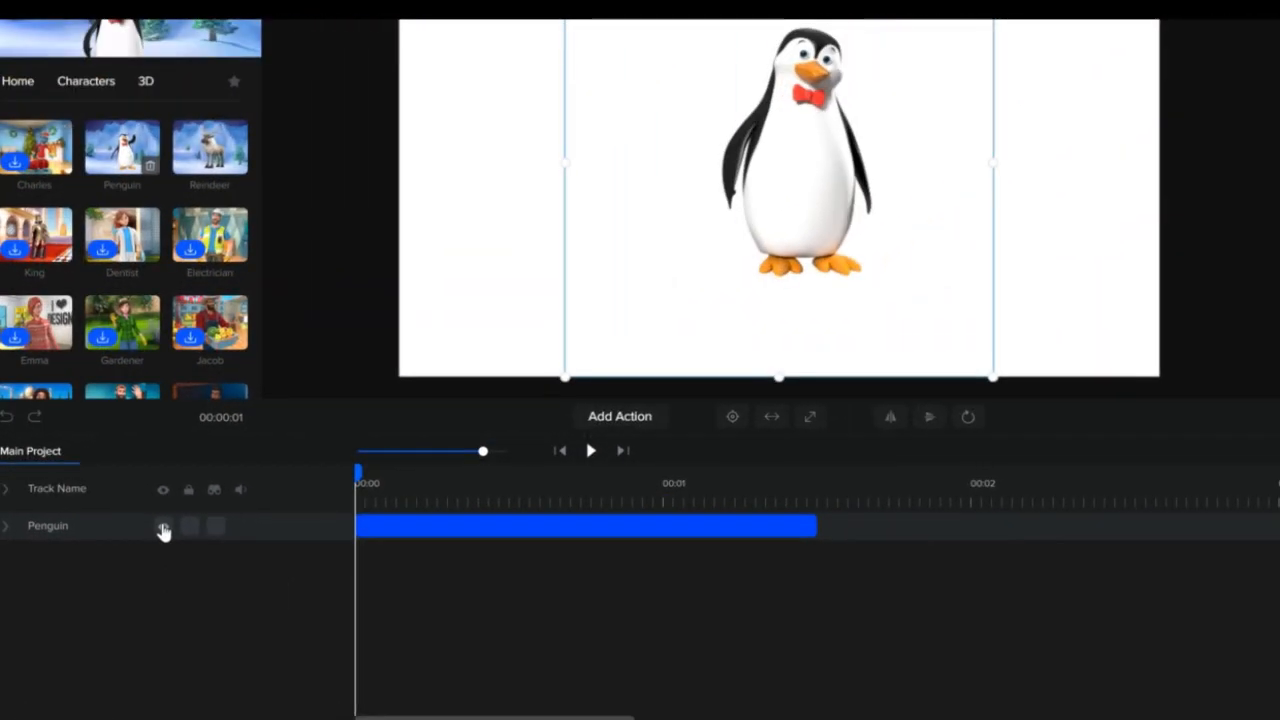
Hide the Penguin track and show it again, and lock and unlock it.
{"action": "left_click", "coordinate": [283, 372]}
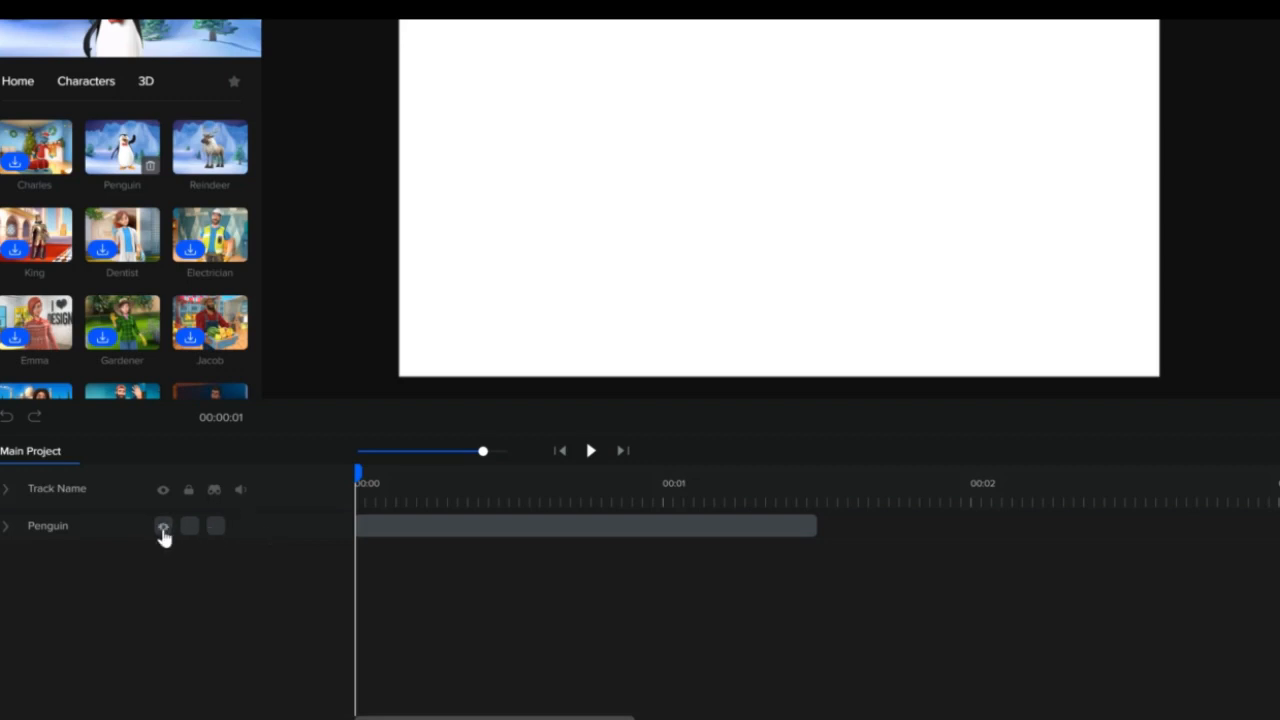
{"action": "left_click", "coordinate": [163, 528]}
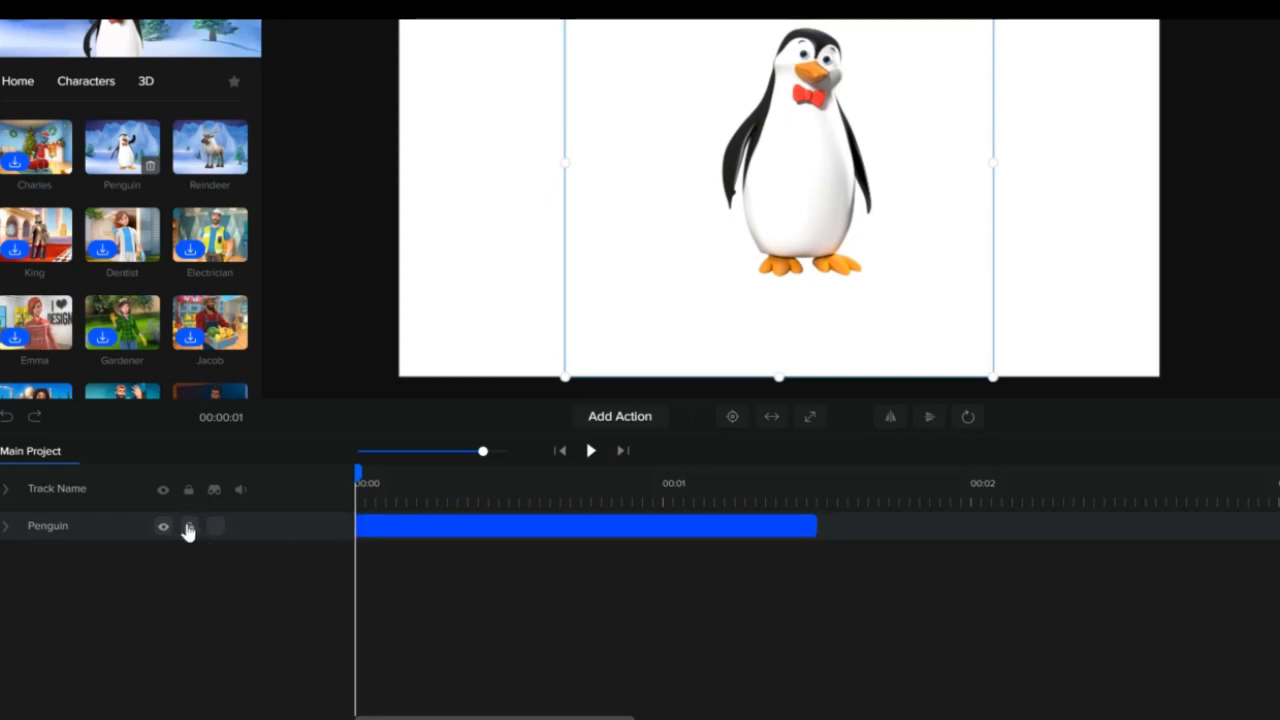
{"action": "left_click", "coordinate": [188, 528]}
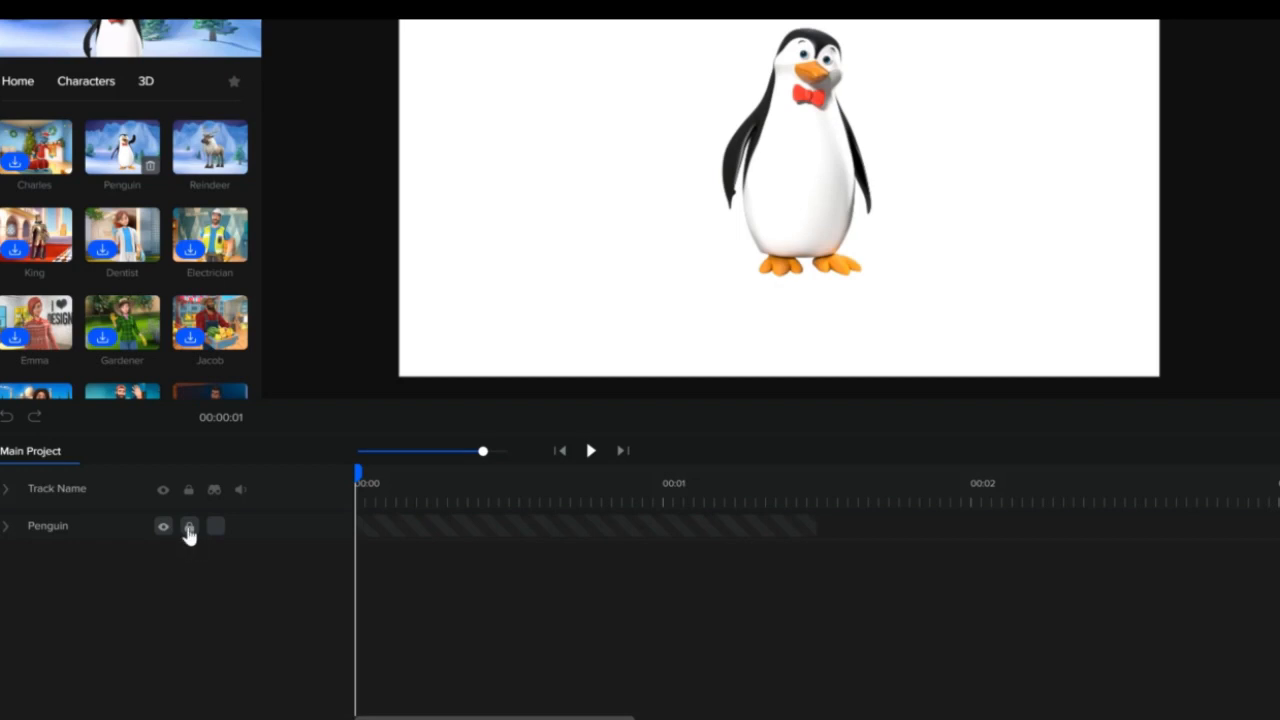
{"action": "left_click", "coordinate": [189, 530]}
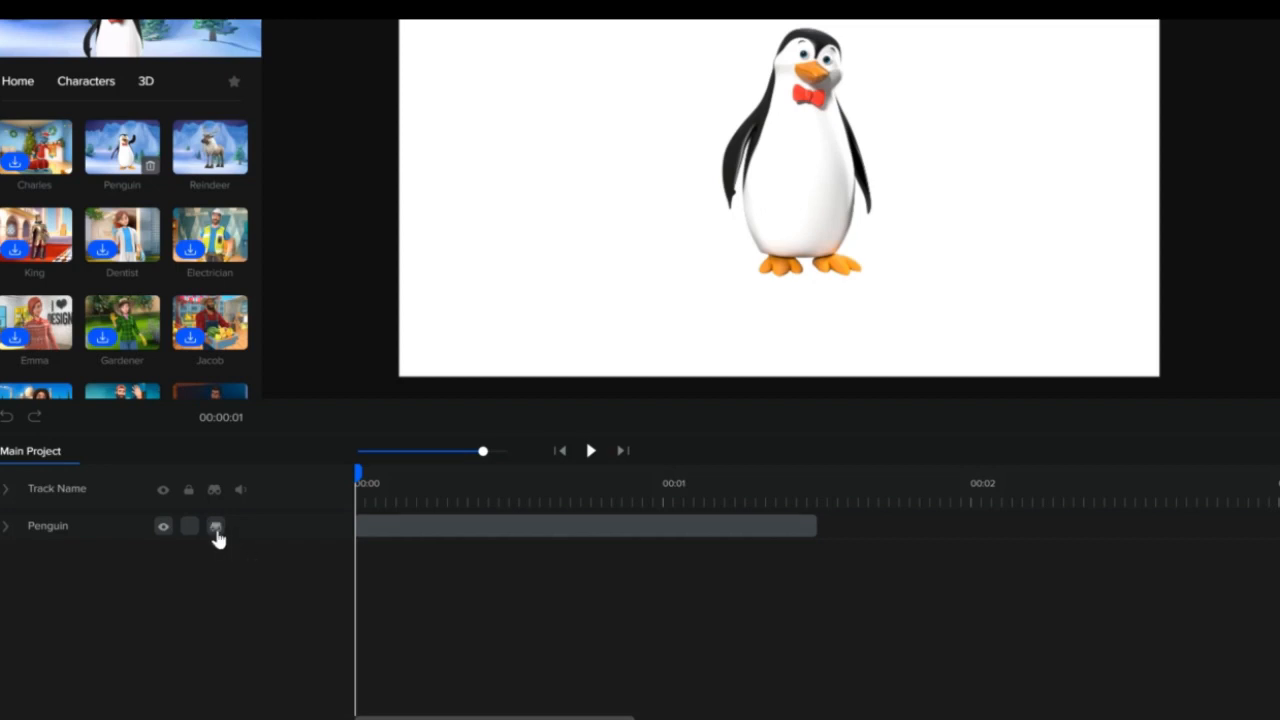
Mark the Penguin track for hiding, and toggle Hide Marked Tracks on and off.
{"action": "left_click", "coordinate": [215, 535]}
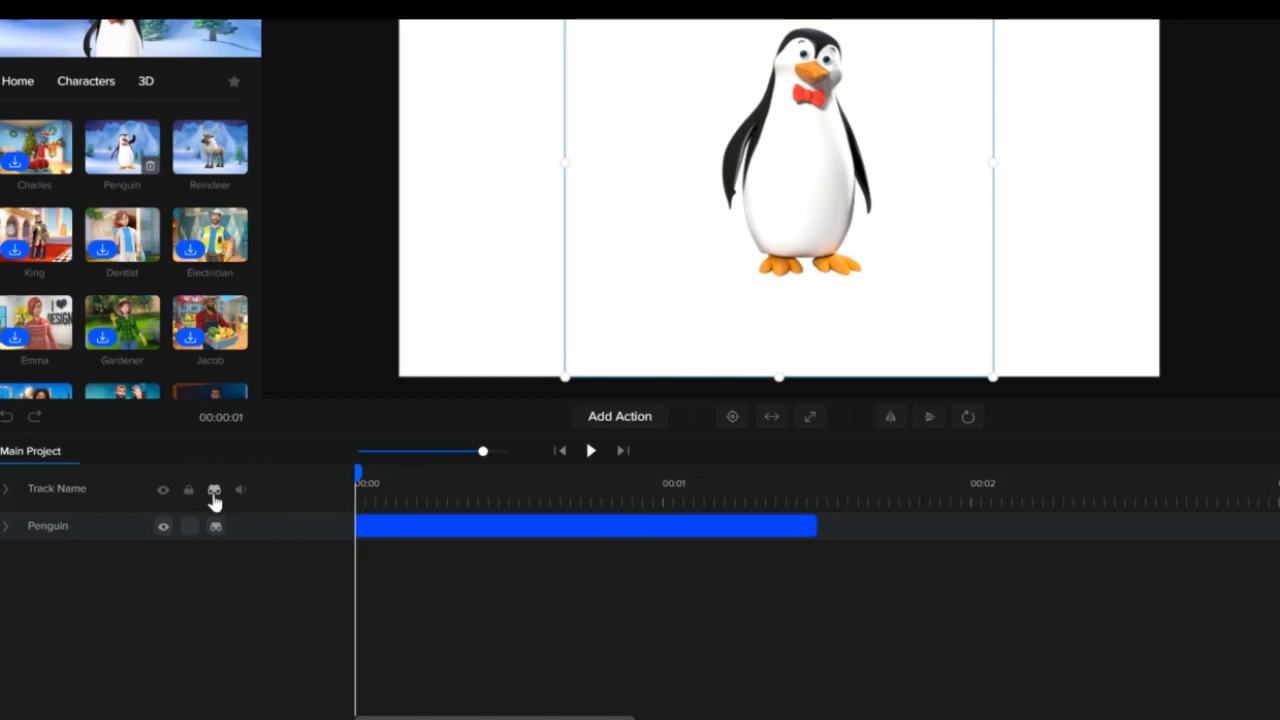
{"action": "left_click", "coordinate": [214, 494]}
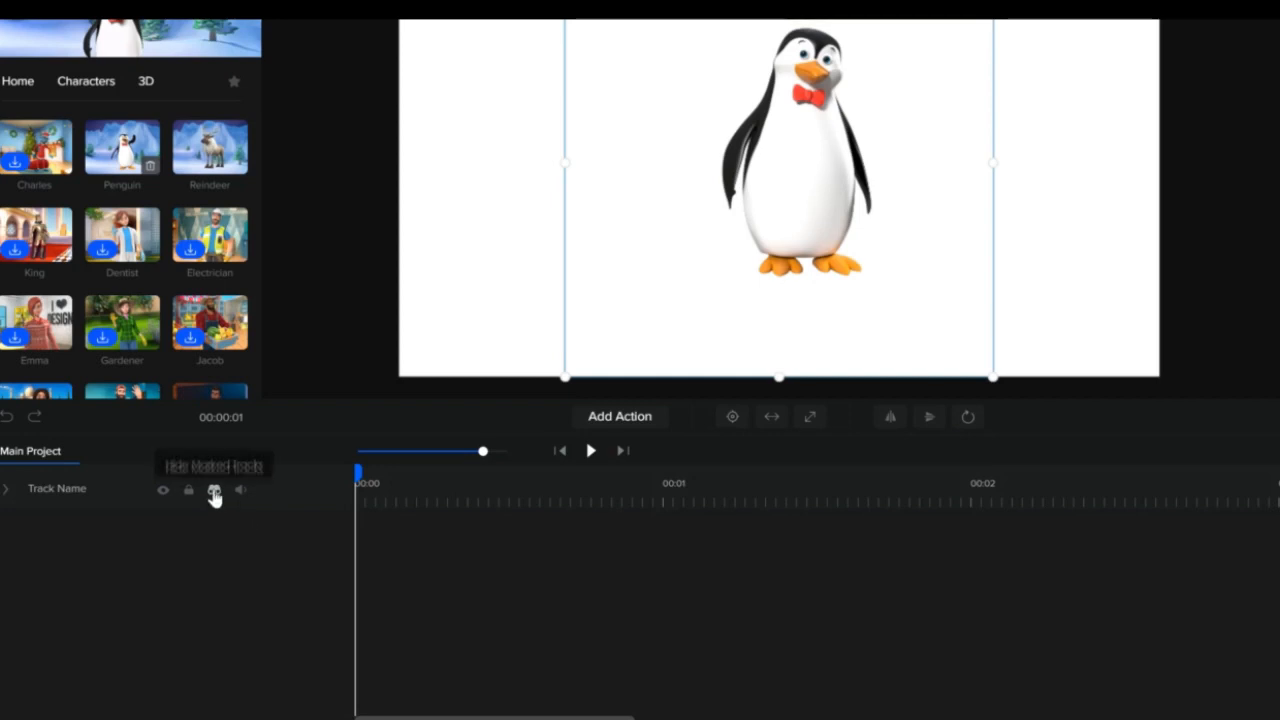
{"action": "left_click", "coordinate": [214, 494]}
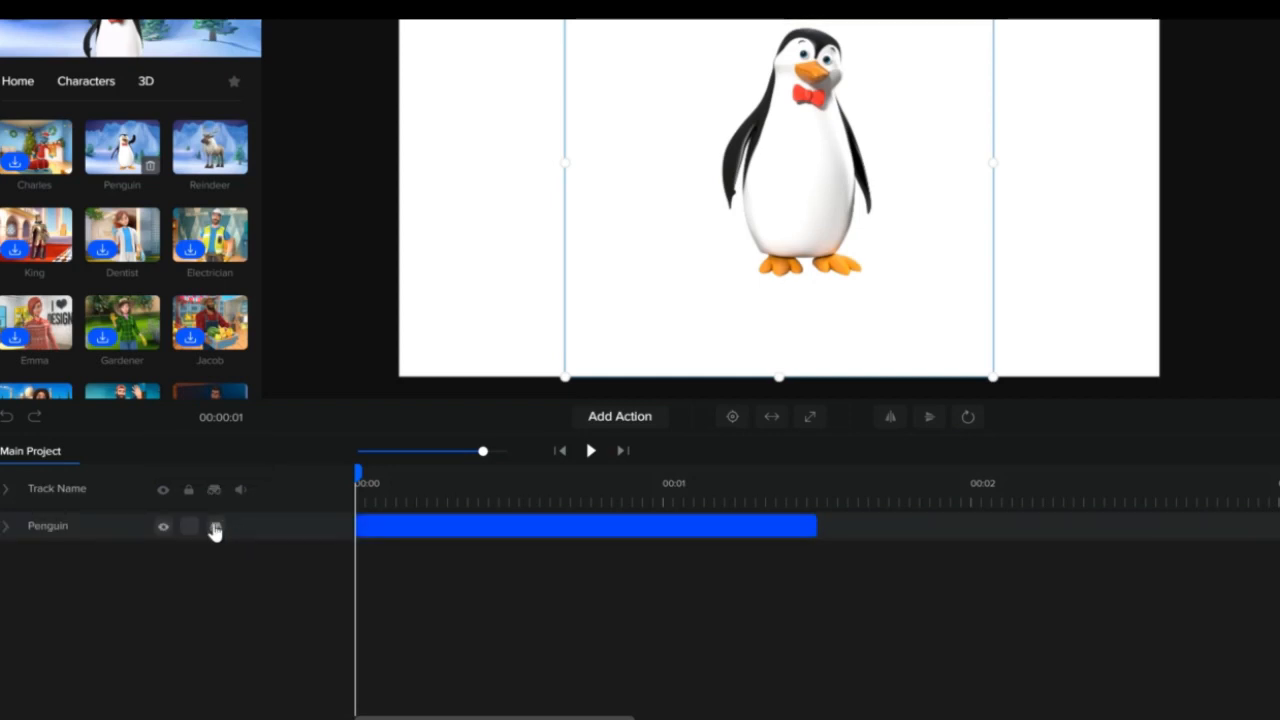
Unmark the Penguin track for hiding, and hide all tracks and show them again.
{"action": "left_click", "coordinate": [230, 554]}
{"action": "left_click", "coordinate": [214, 494]}
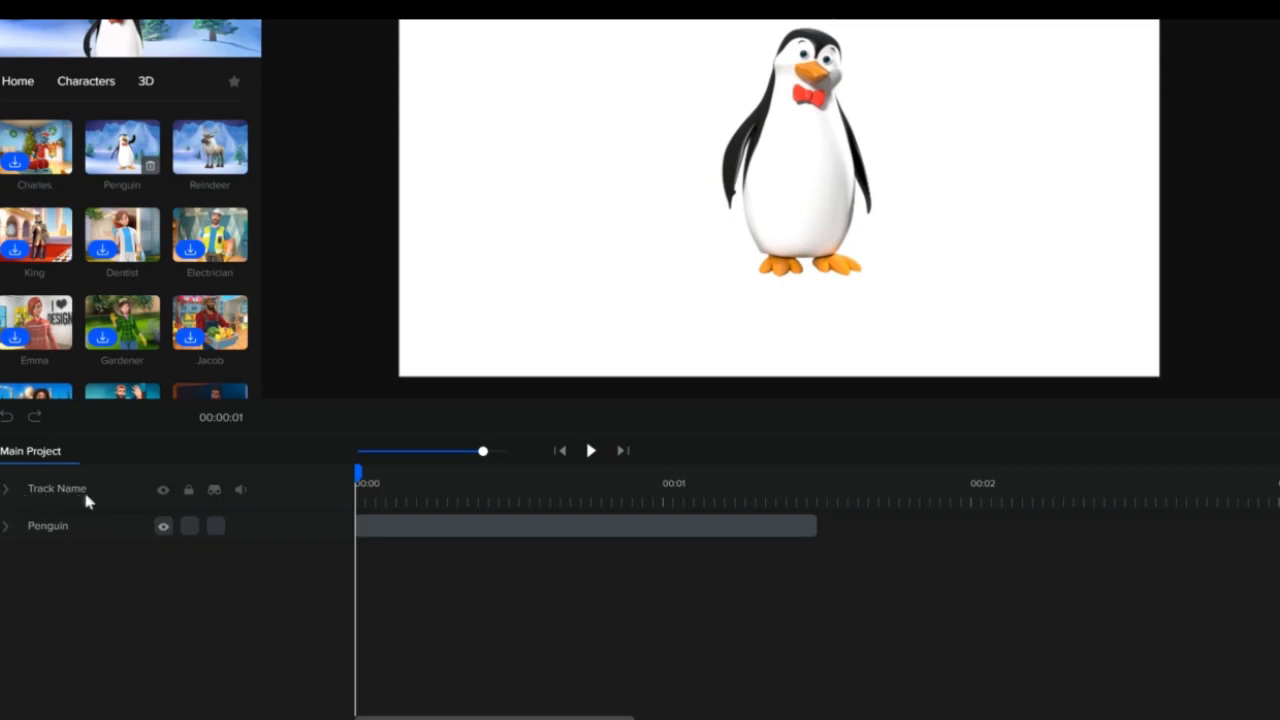
{"action": "left_click", "coordinate": [163, 492]}
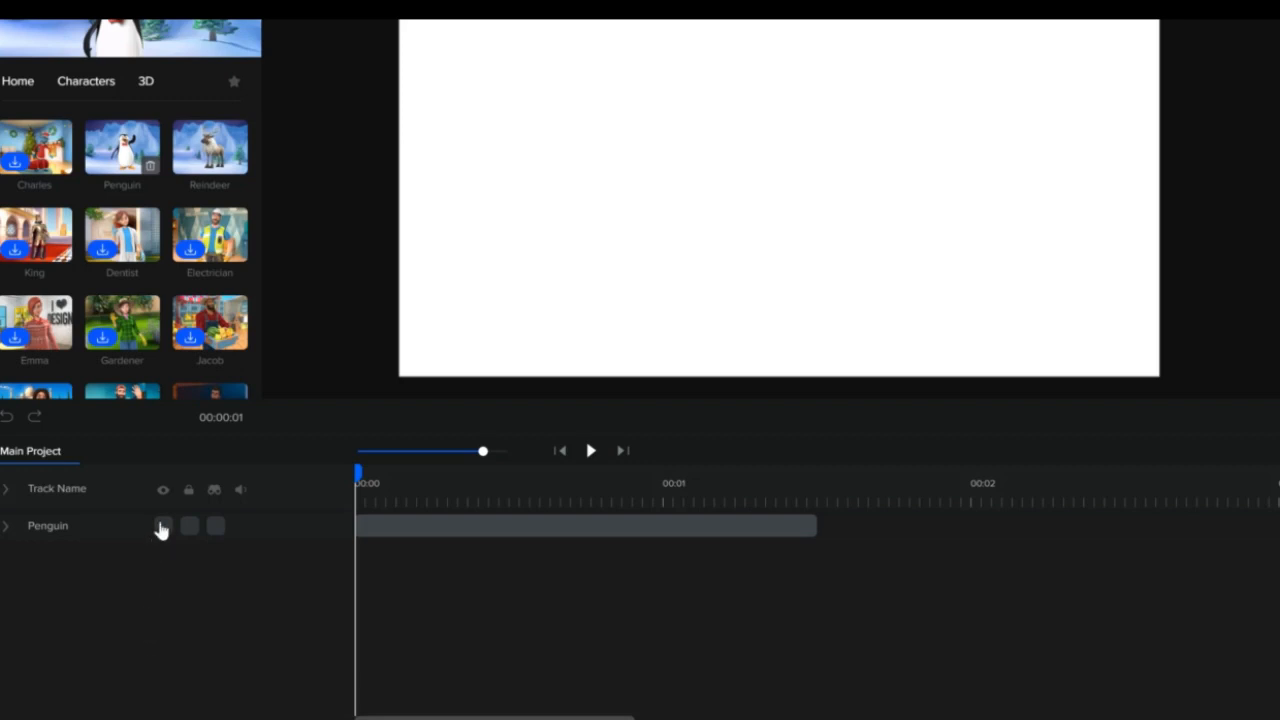
{"action": "left_click", "coordinate": [163, 489]}
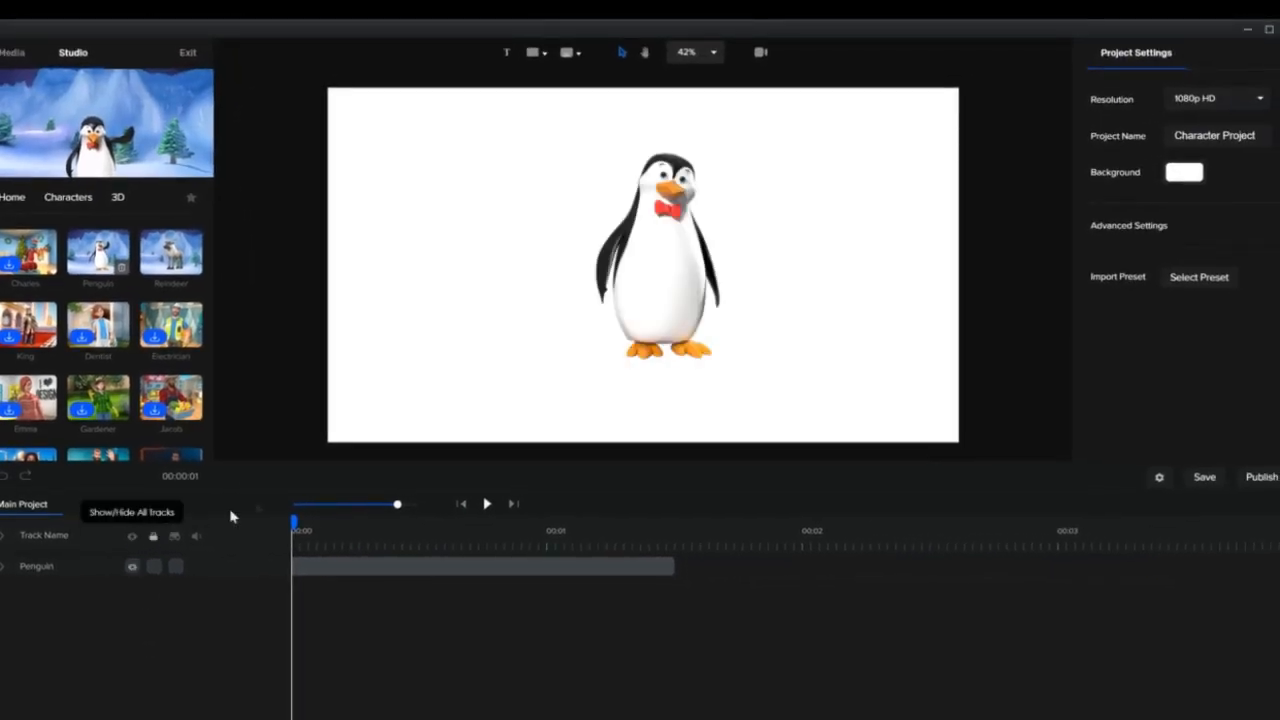
Add a text element in the lower-left area of the canvas and set its color to black (#000000).
{"action": "left_click", "coordinate": [507, 58]}
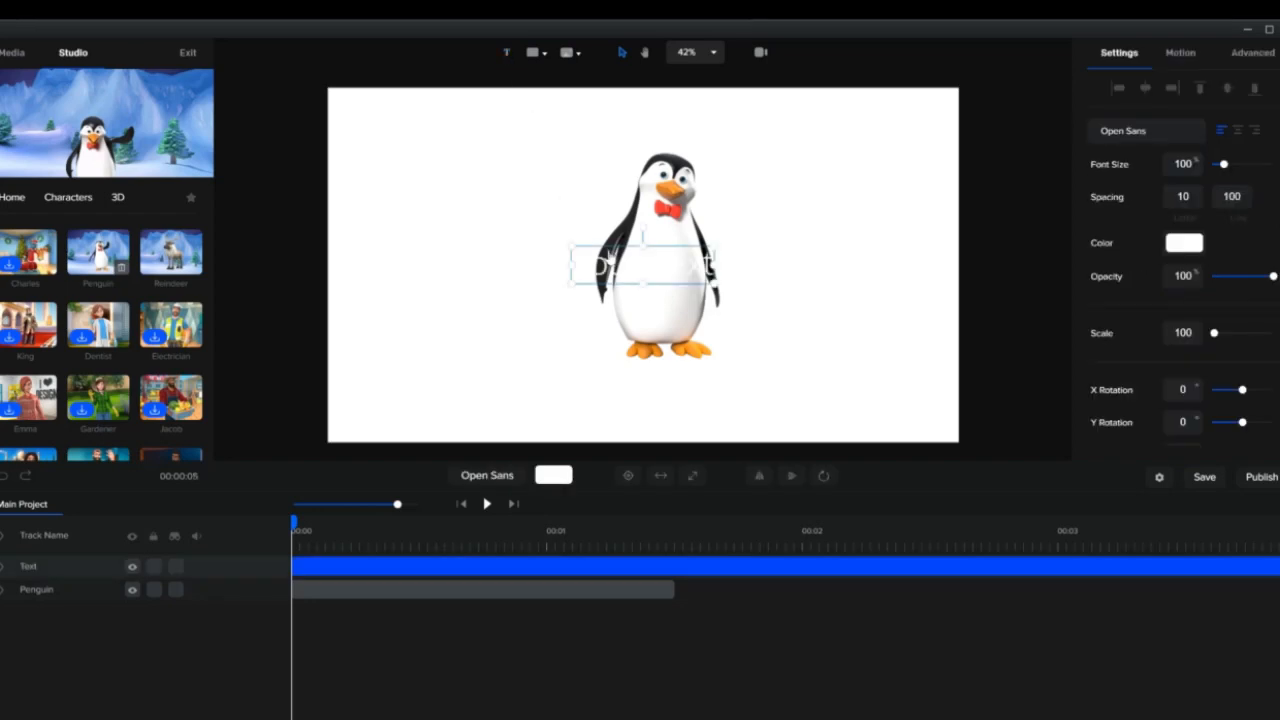
{"action": "left_click_drag", "start_coordinate": [598, 268], "coordinate": [423, 389]}
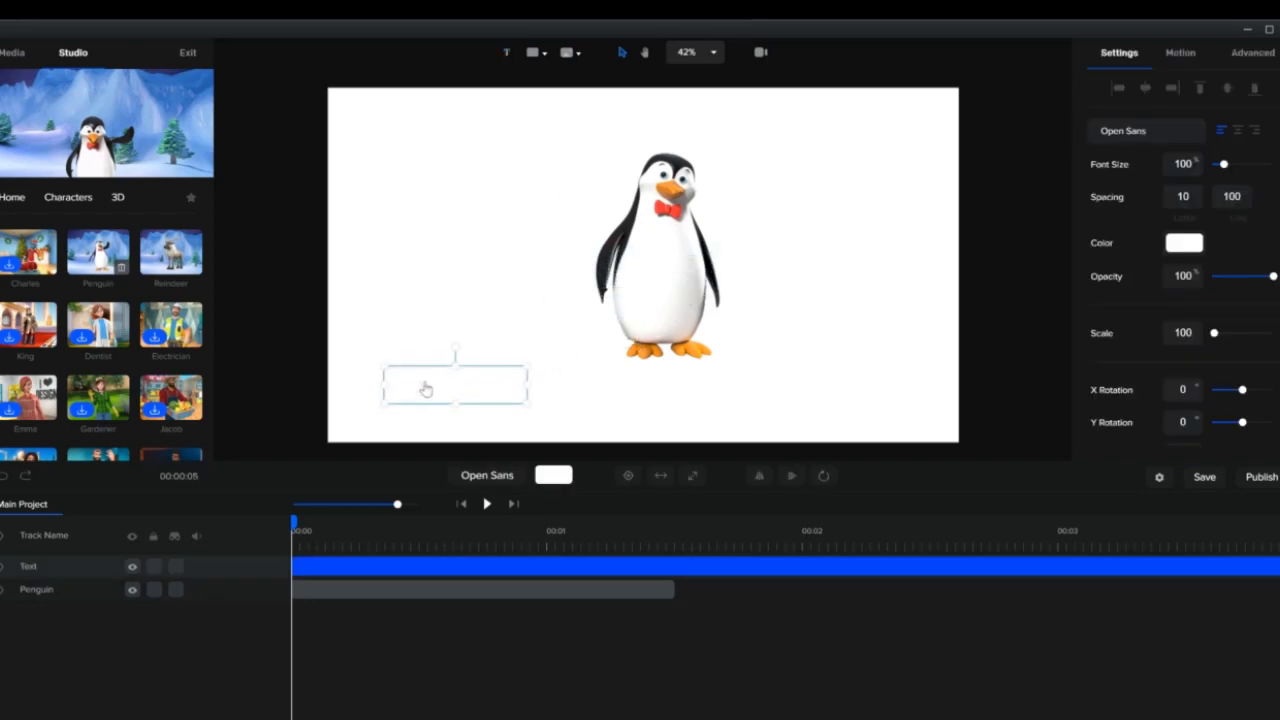
{"action": "double_click", "coordinate": [408, 378]}
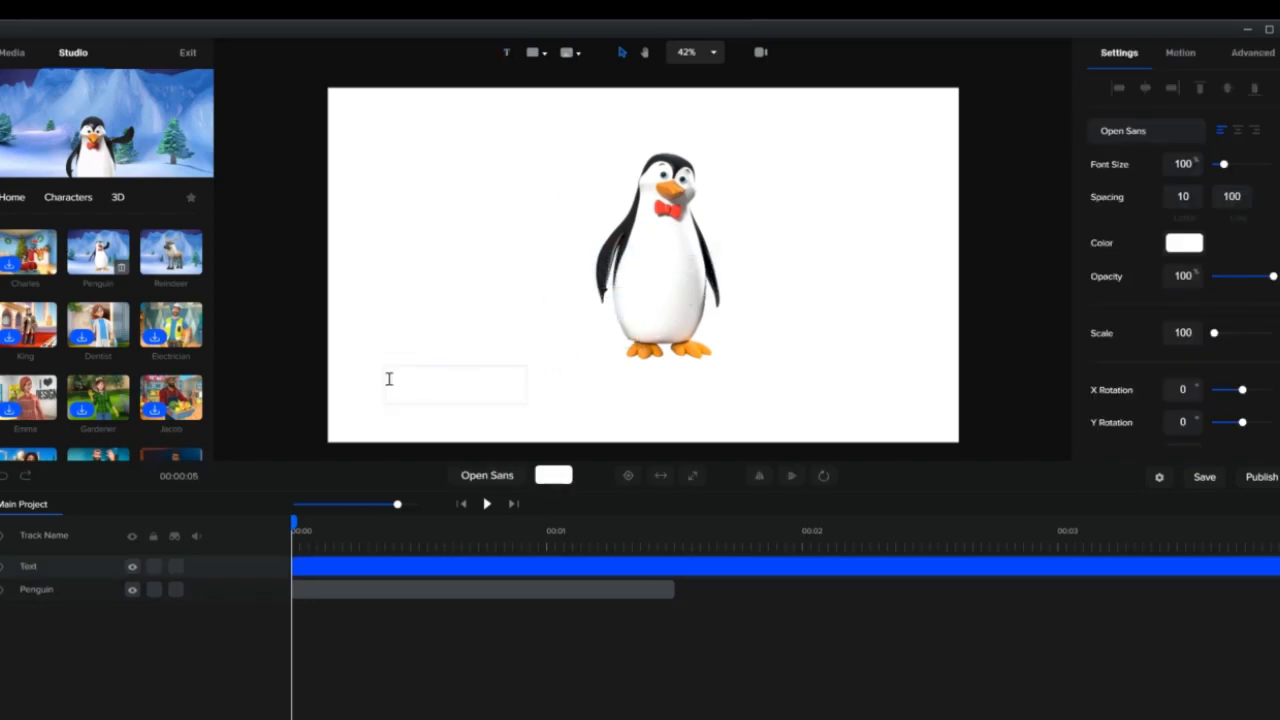
{"action": "left_click_drag", "start_coordinate": [388, 377], "coordinate": [523, 380]}
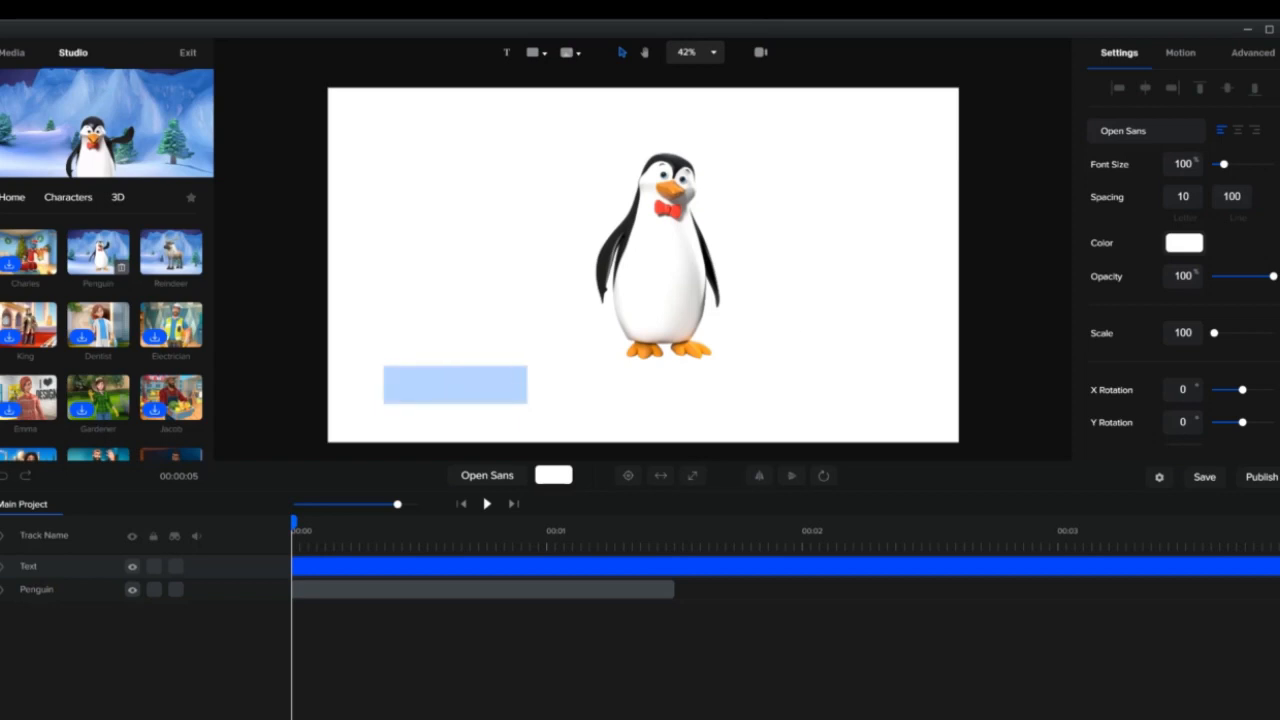
{"action": "left_click", "coordinate": [1183, 252]}
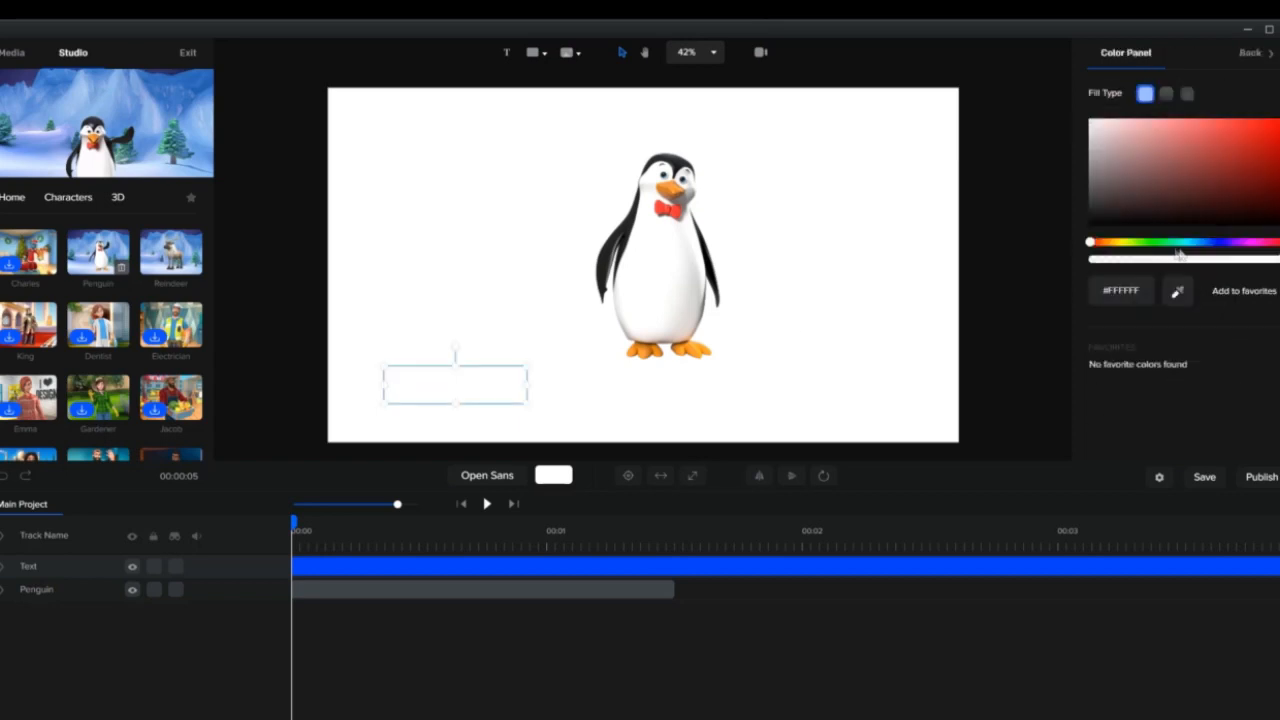
{"action": "left_click", "coordinate": [1110, 208]}
{"action": "left_click_drag", "start_coordinate": [1091, 237], "coordinate": [1068, 263]}
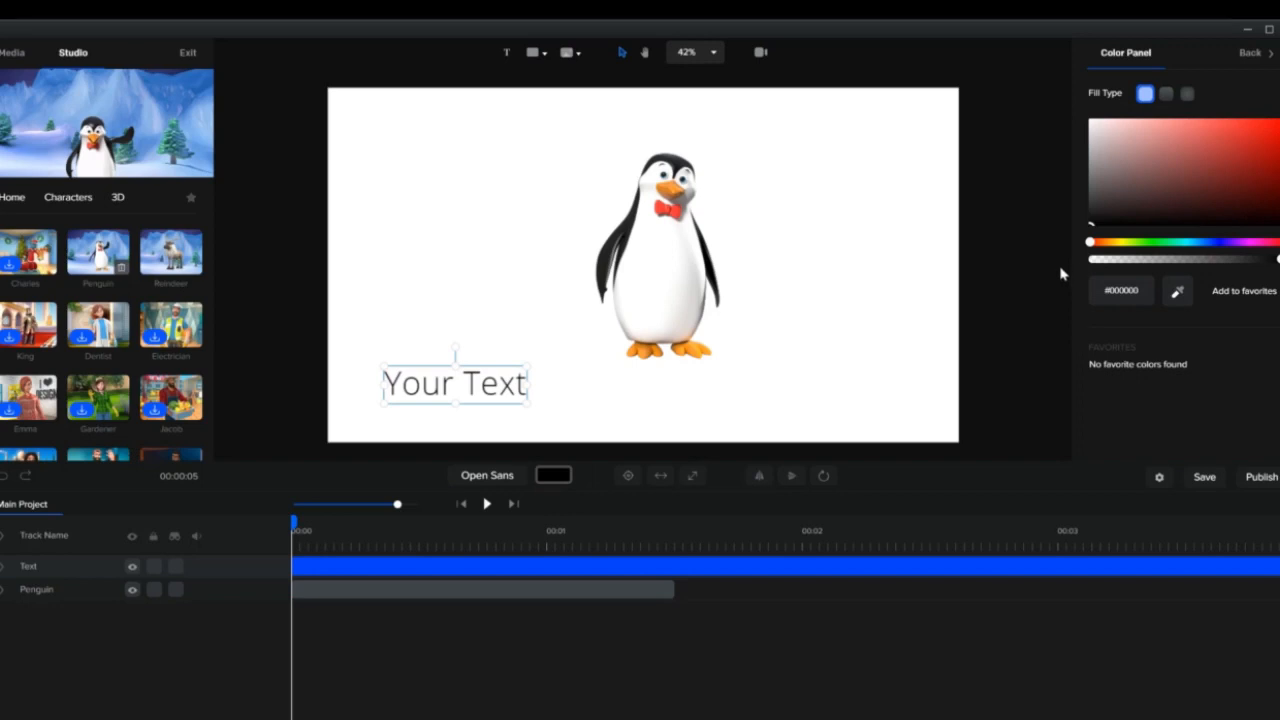
{"action": "left_click", "coordinate": [1049, 206]}
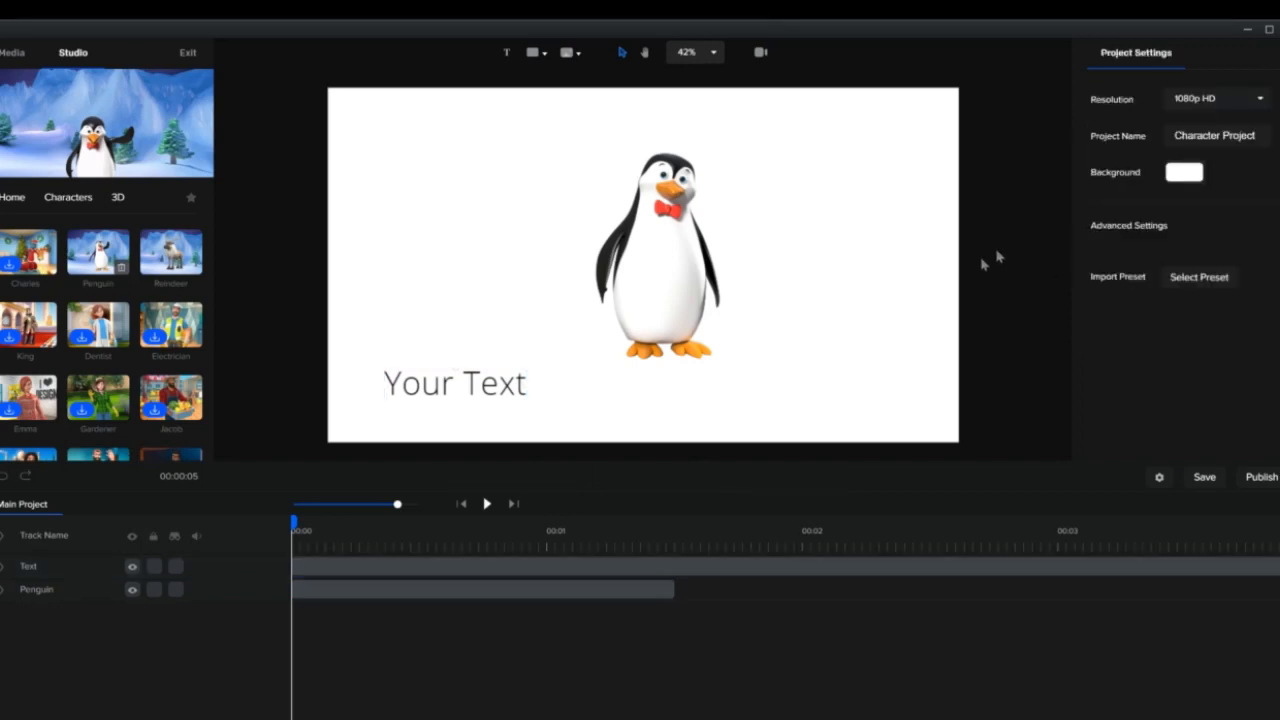
Select the text on the canvas, and hide both the Text and Penguin tracks together and show them again.
{"action": "left_click", "coordinate": [425, 385]}
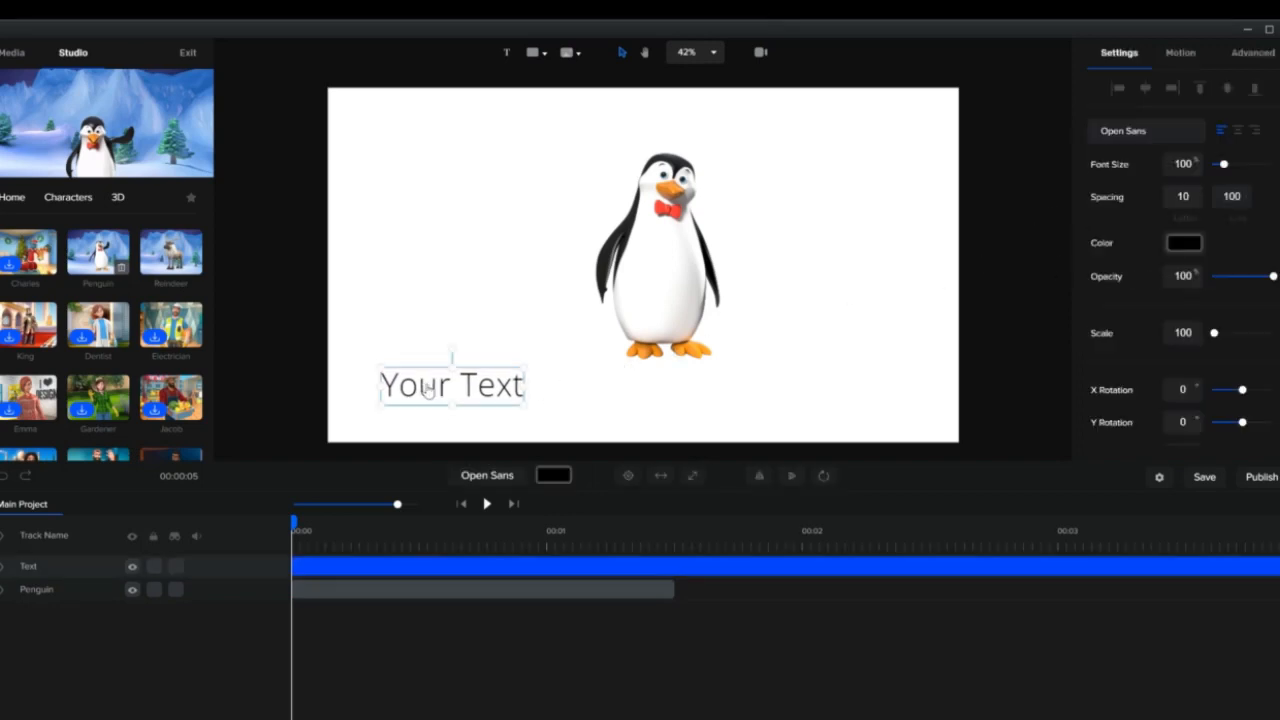
{"action": "left_click", "coordinate": [642, 292]}
{"action": "left_click", "coordinate": [438, 396]}
{"action": "left_click", "coordinate": [130, 538]}
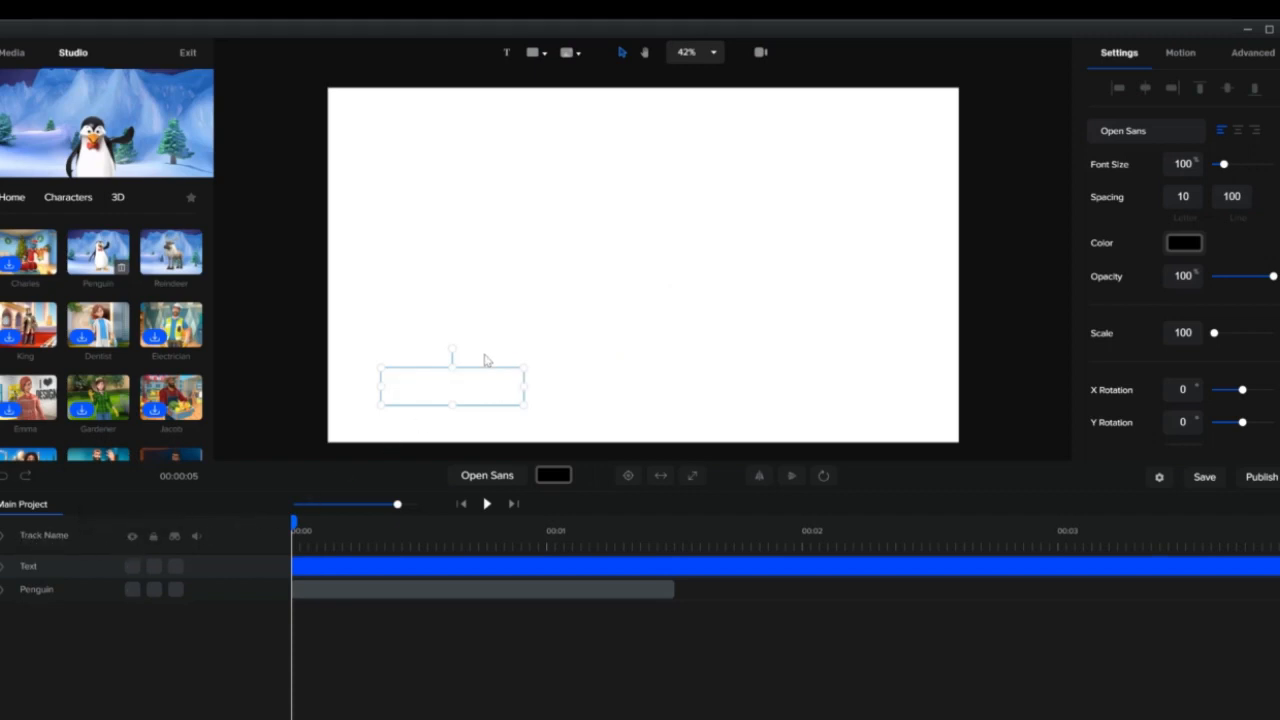
{"action": "left_click", "coordinate": [131, 537]}
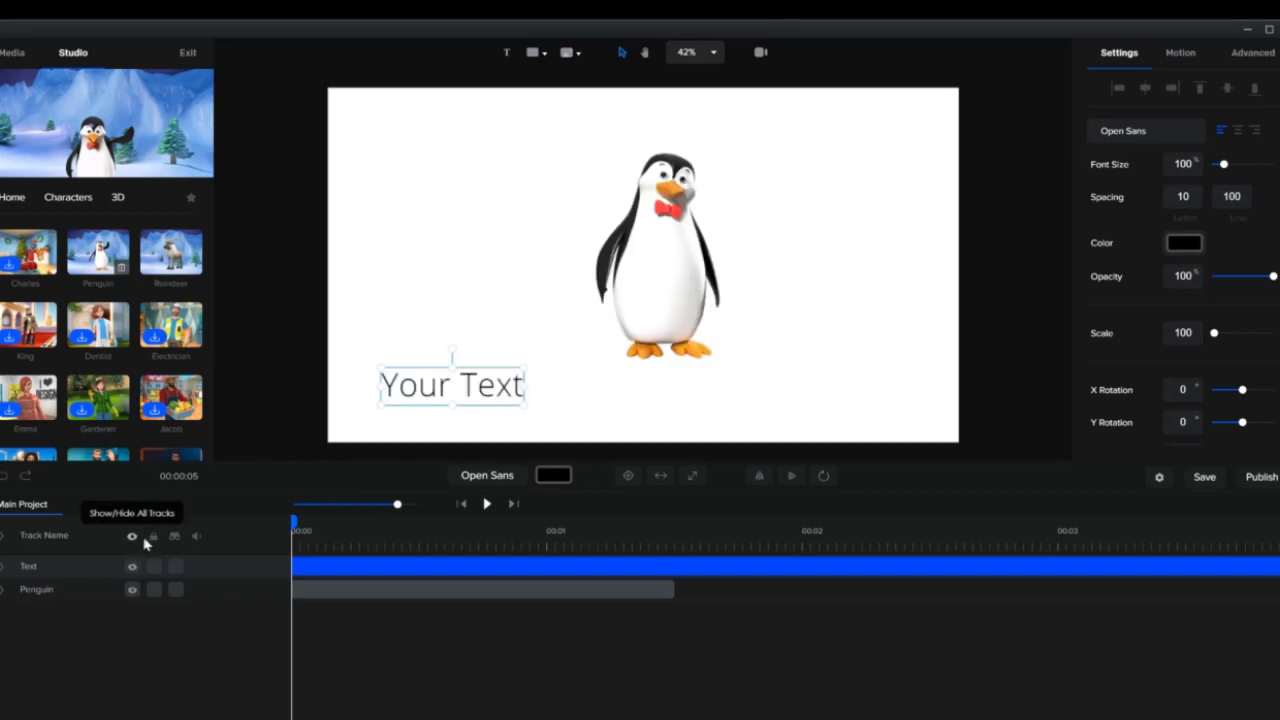
Lock and unlock all tracks at once, and expand and collapse the details of every track.
{"action": "left_click", "coordinate": [153, 538]}
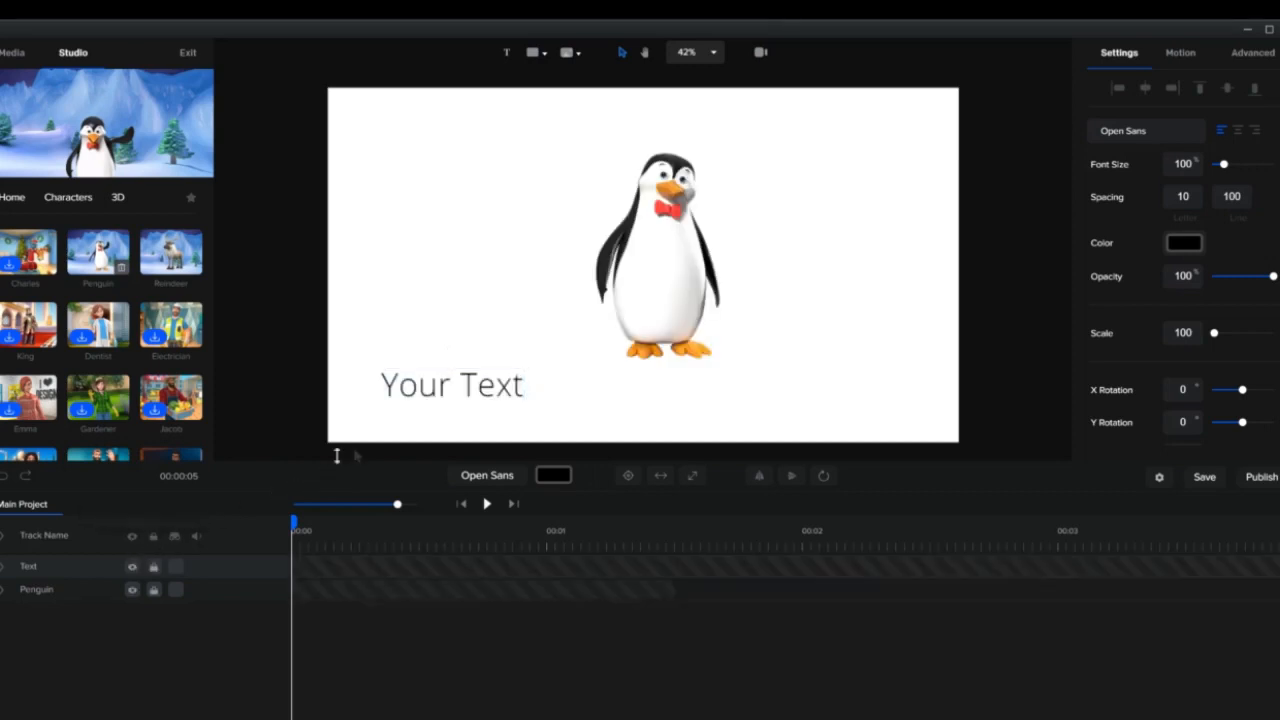
{"action": "left_click", "coordinate": [154, 539]}
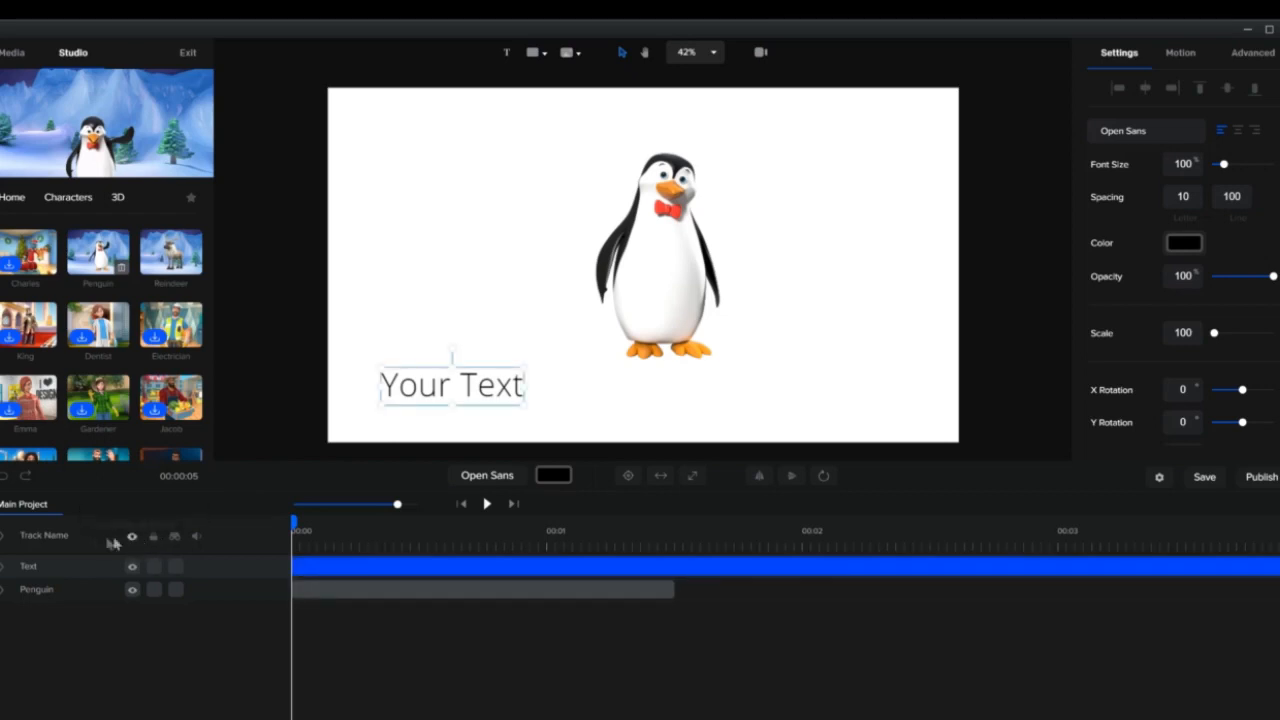
{"action": "left_click", "coordinate": [3, 540]}
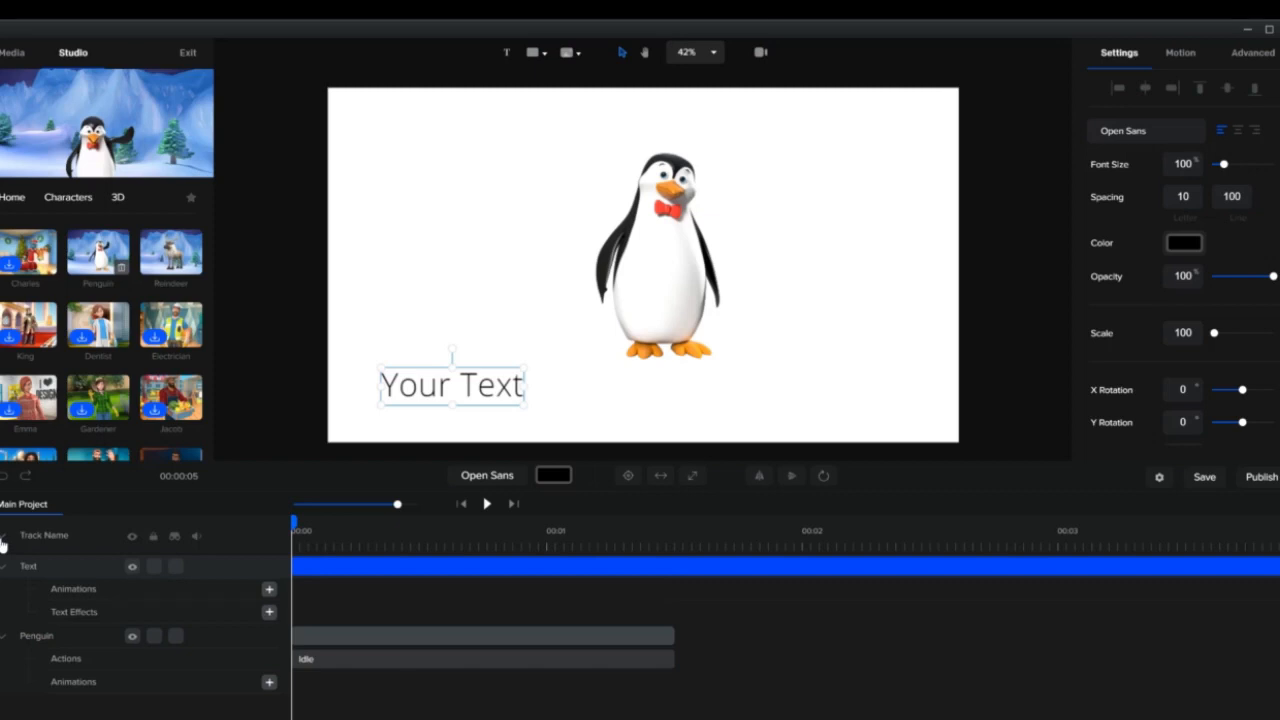
{"action": "left_click", "coordinate": [3, 541]}
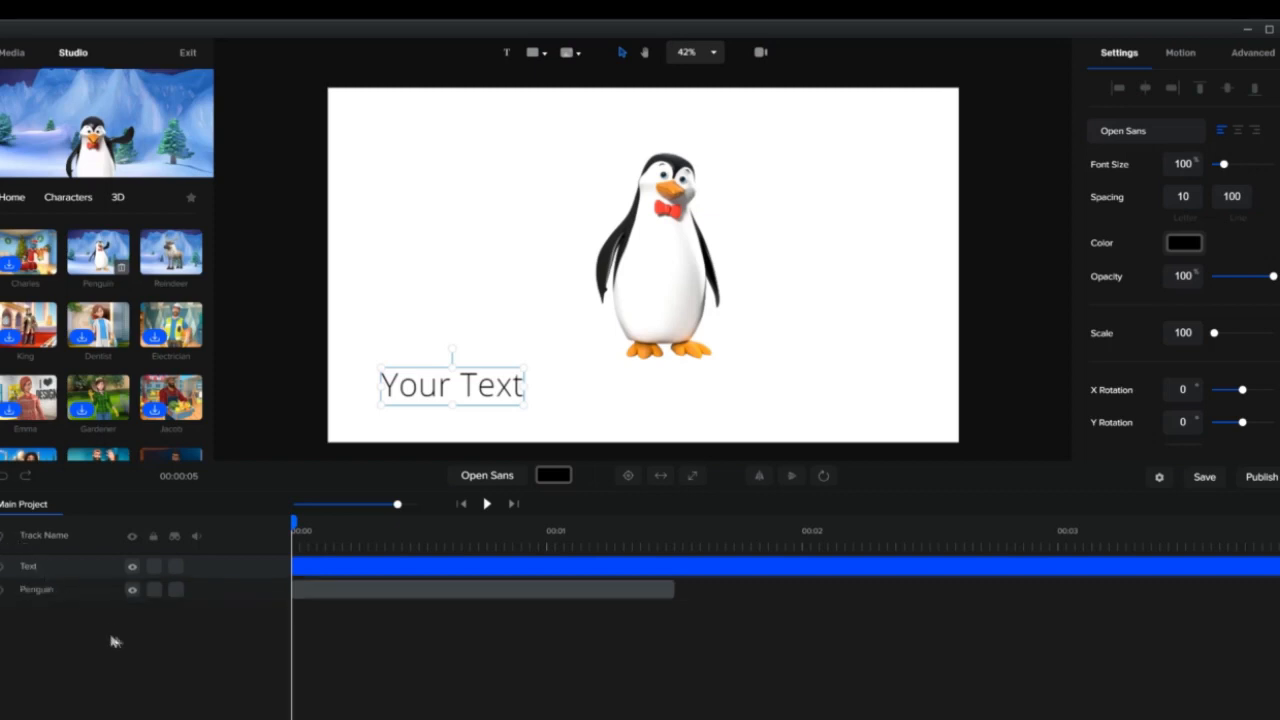
Delete the Text track from the project.
{"action": "left_click", "coordinate": [338, 567]}
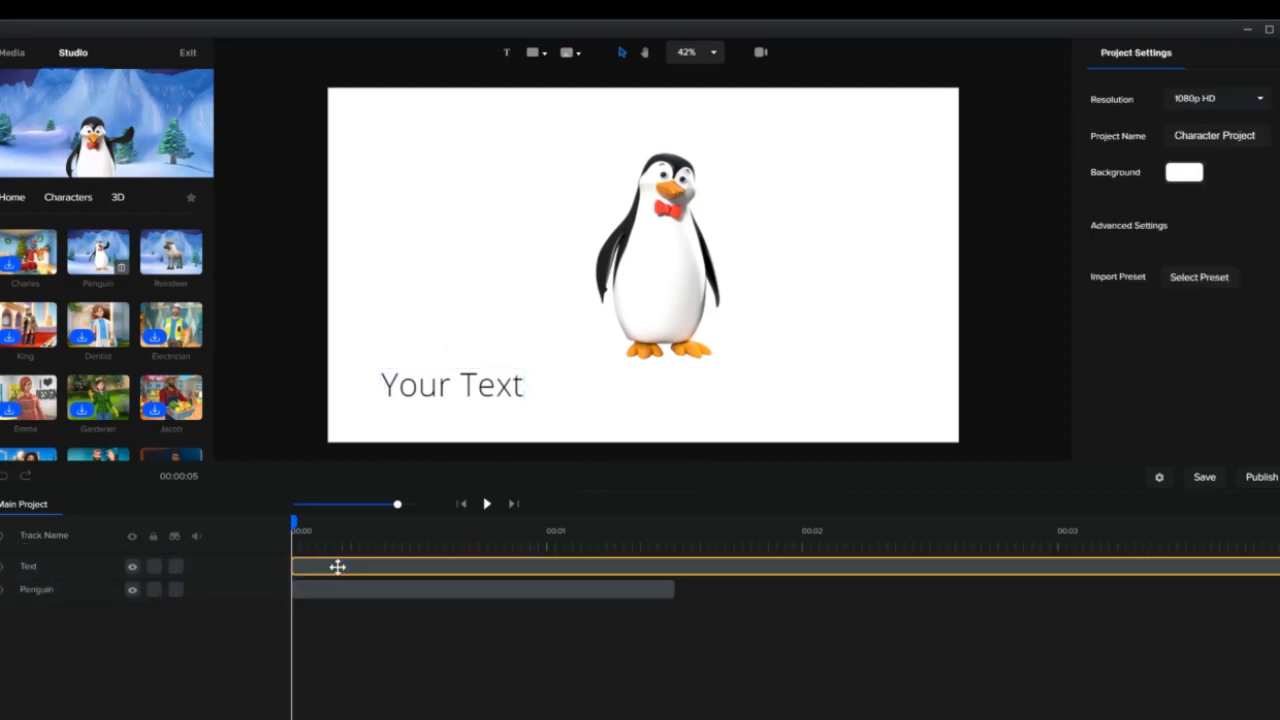
{"action": "left_click", "coordinate": [338, 567]}
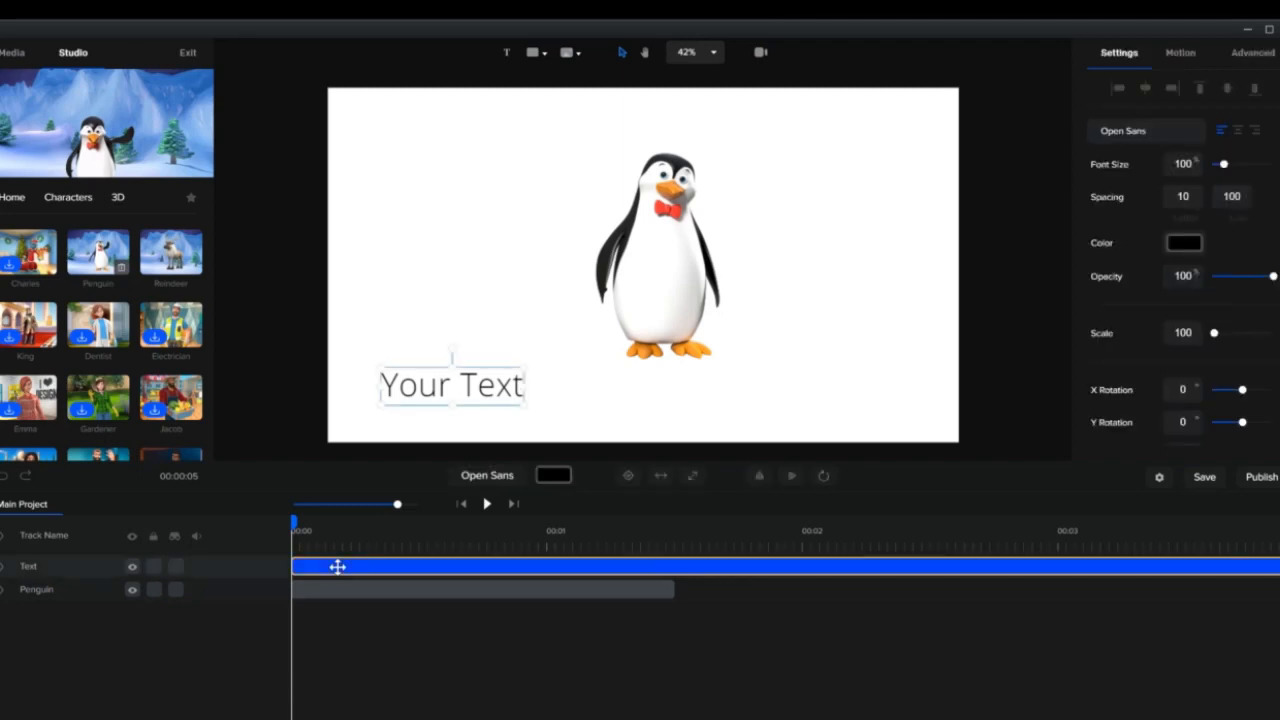
{"action": "right_click", "coordinate": [335, 568]}
{"action": "left_click", "coordinate": [352, 603]}
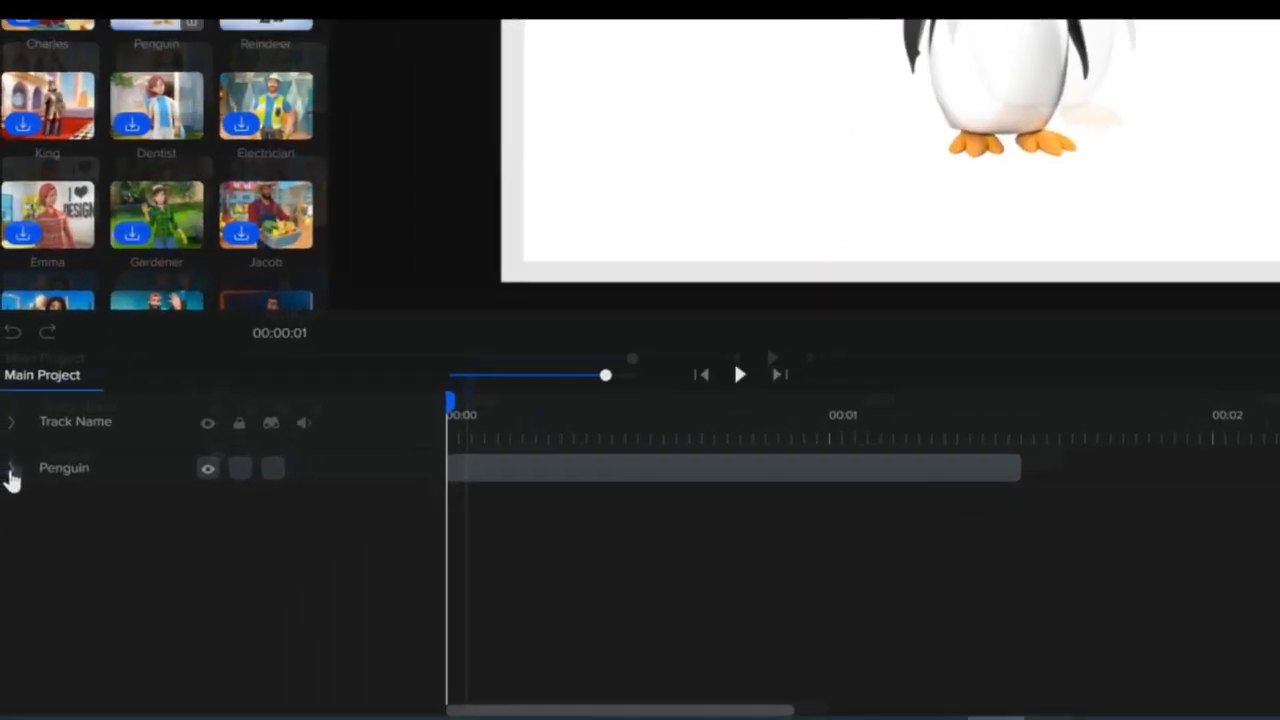
Expand the Penguin track to examine its Idle action, and play the animation to its end.
{"action": "left_click", "coordinate": [3, 568]}
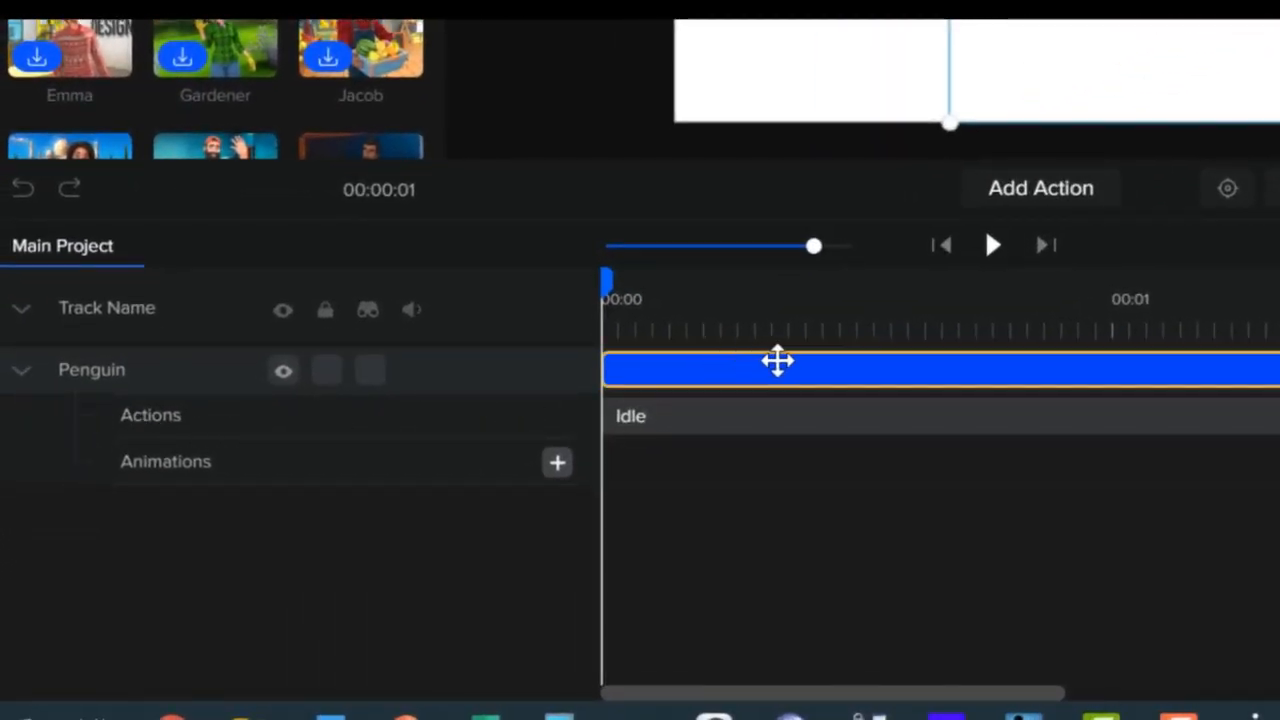
{"action": "left_click", "coordinate": [790, 412]}
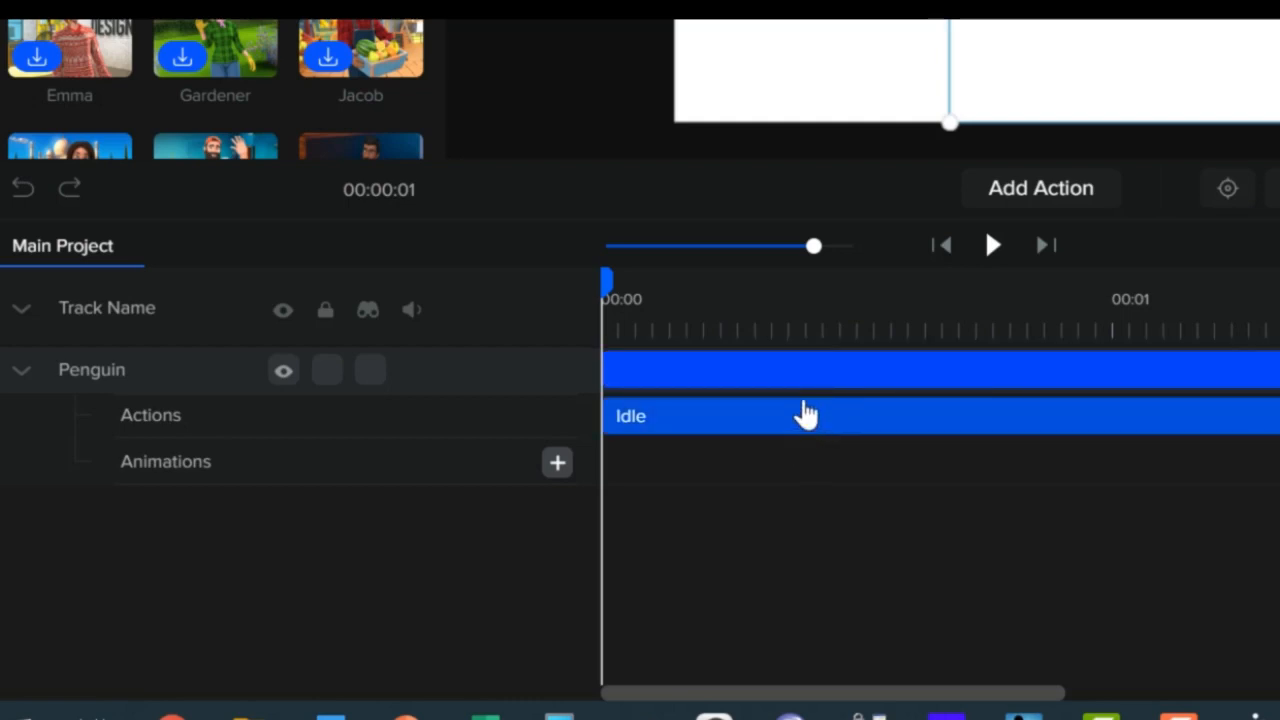
{"action": "left_click", "coordinate": [520, 440]}
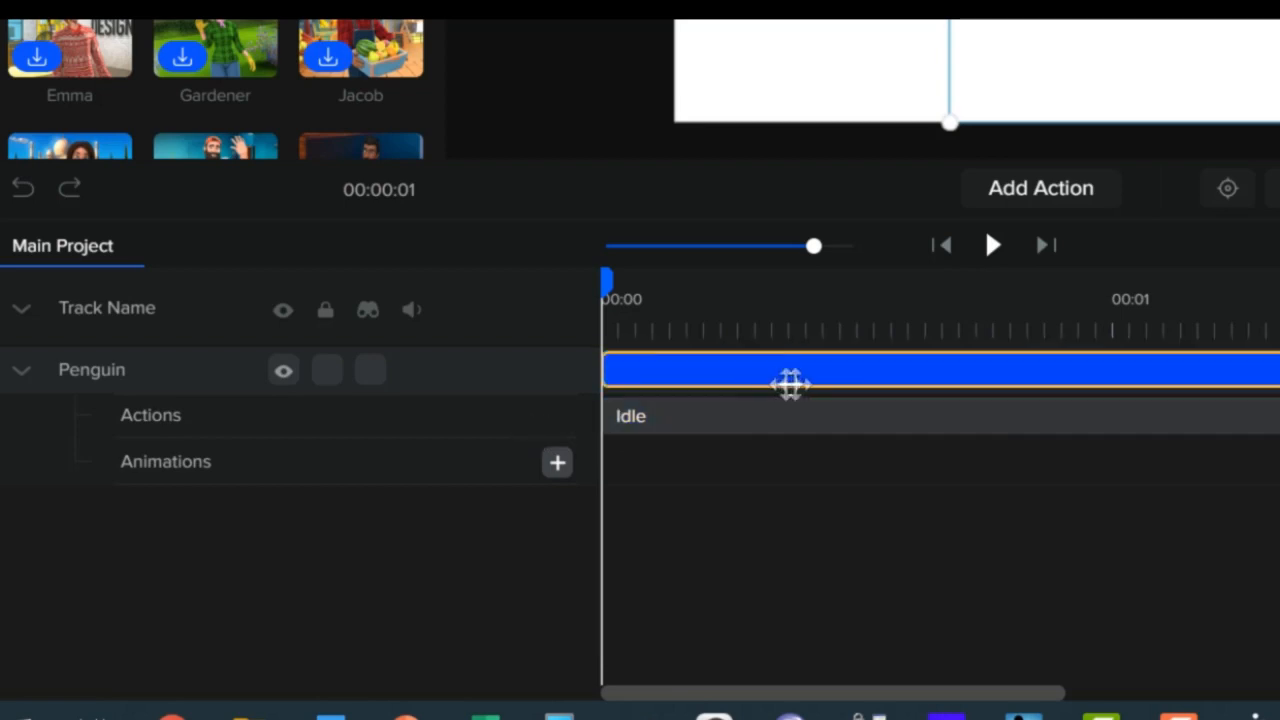
{"action": "left_click", "coordinate": [1057, 378]}
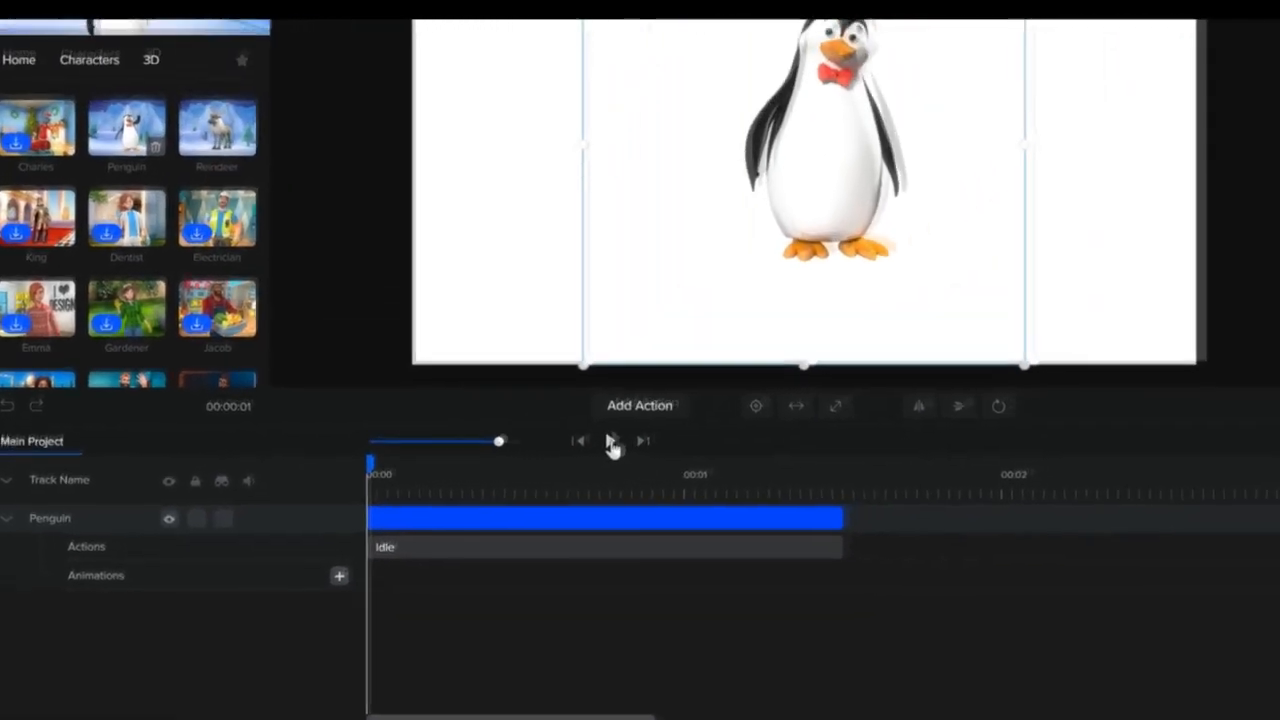
{"action": "left_click", "coordinate": [788, 350]}
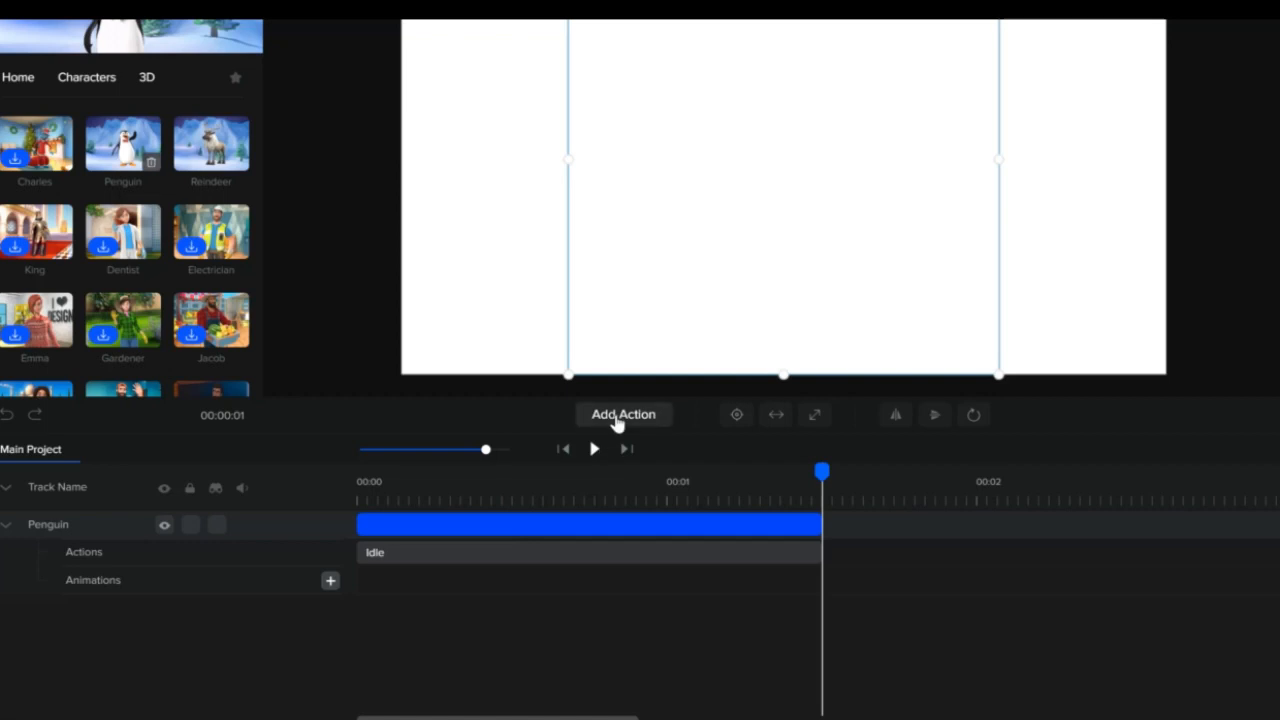
Add a second Idle action at the end of the Penguin's first one, and play the animation from the start.
{"action": "left_click", "coordinate": [617, 418]}
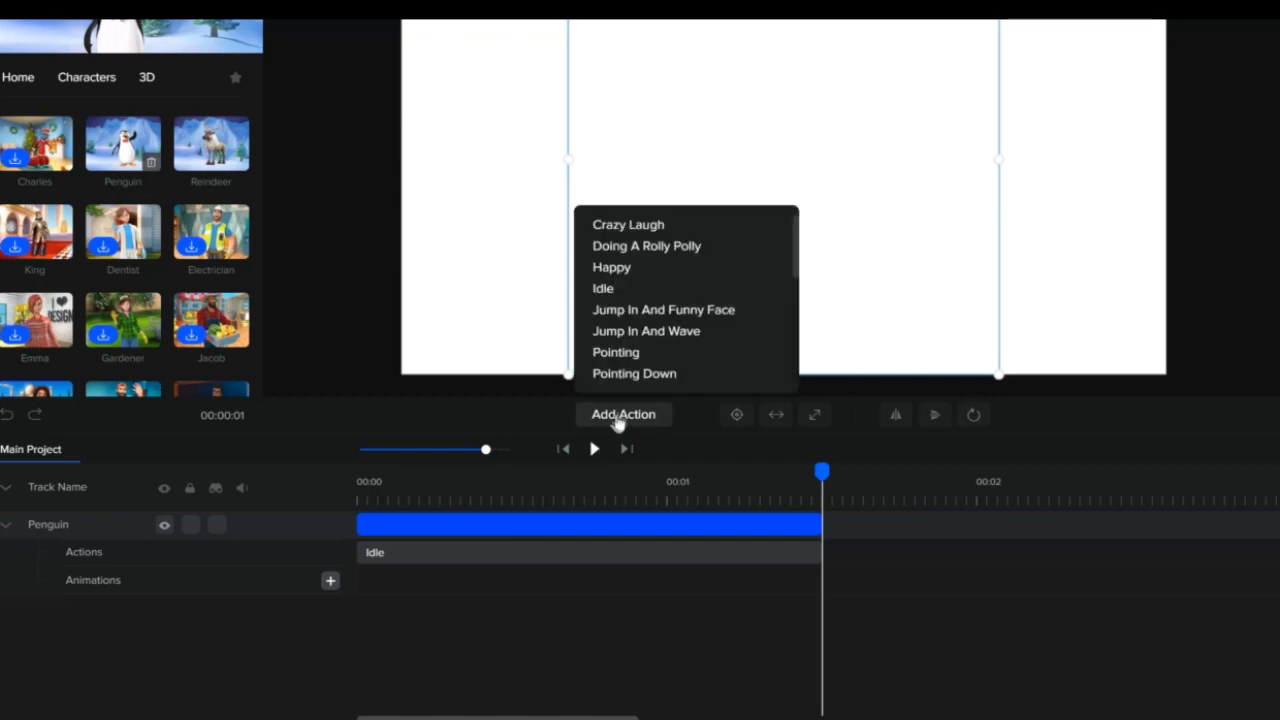
{"action": "left_click", "coordinate": [610, 292]}
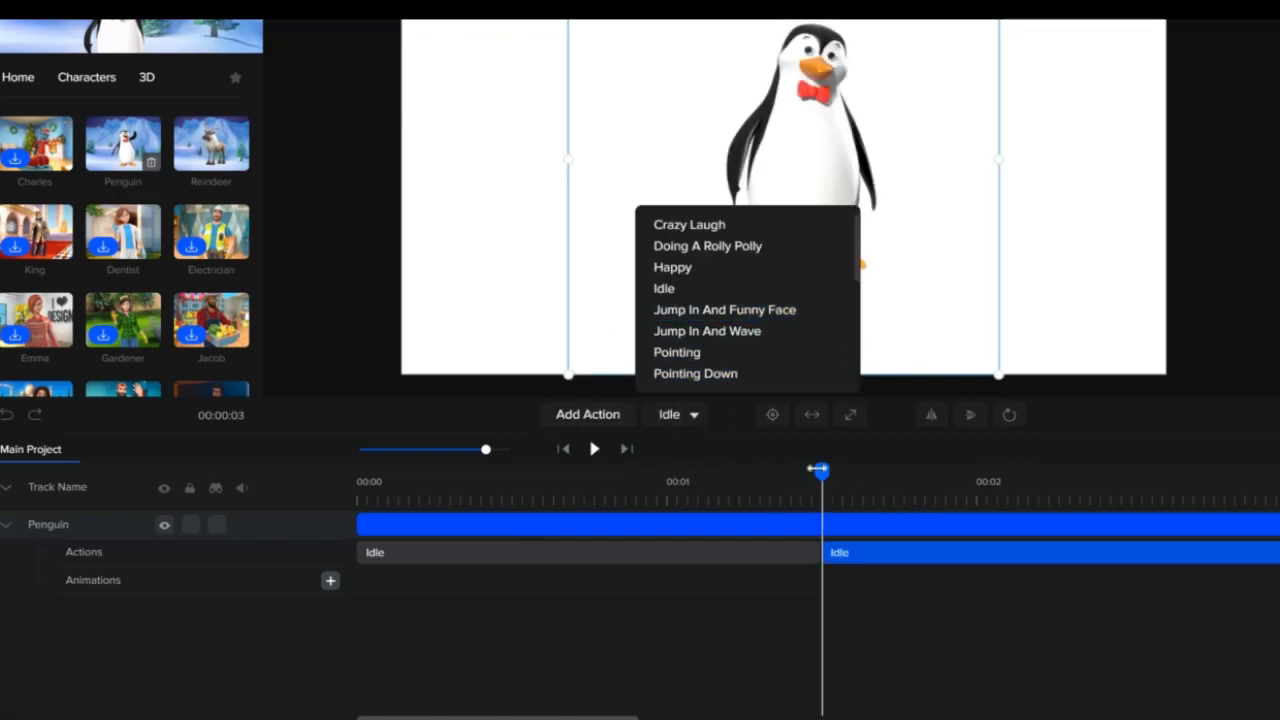
{"action": "left_click_drag", "start_coordinate": [822, 470], "coordinate": [334, 526]}
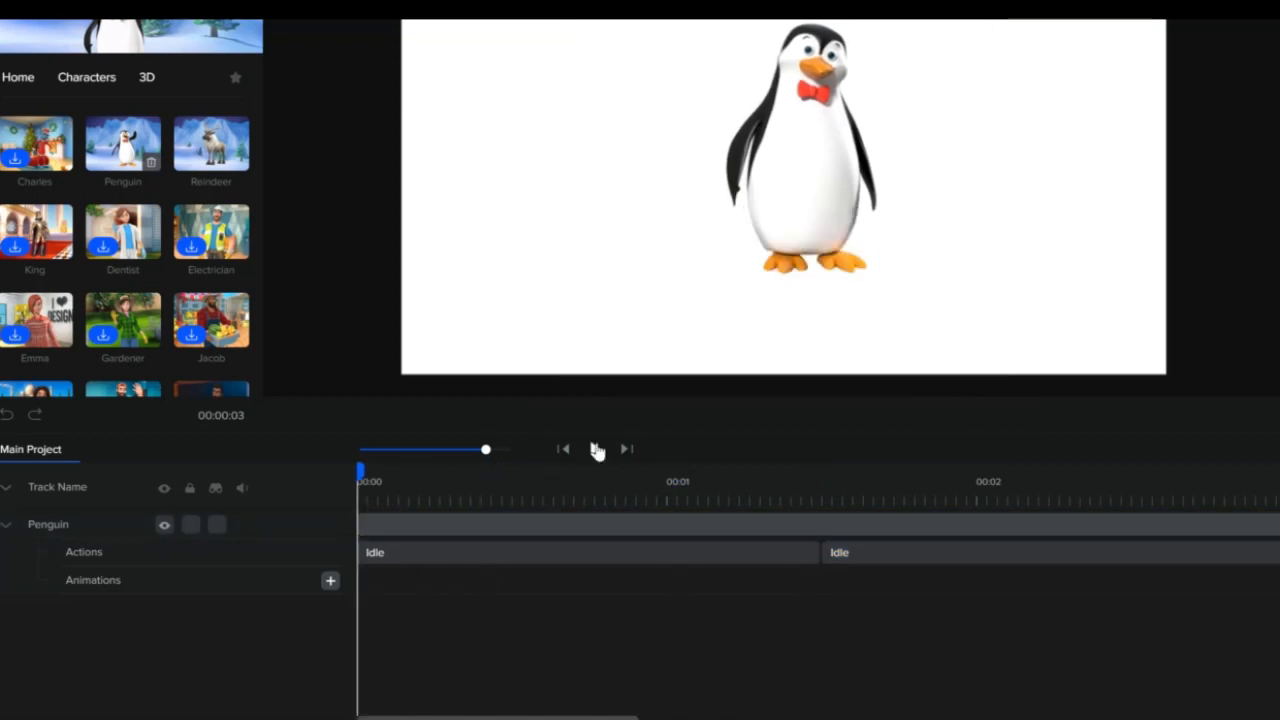
{"action": "left_click", "coordinate": [594, 449]}
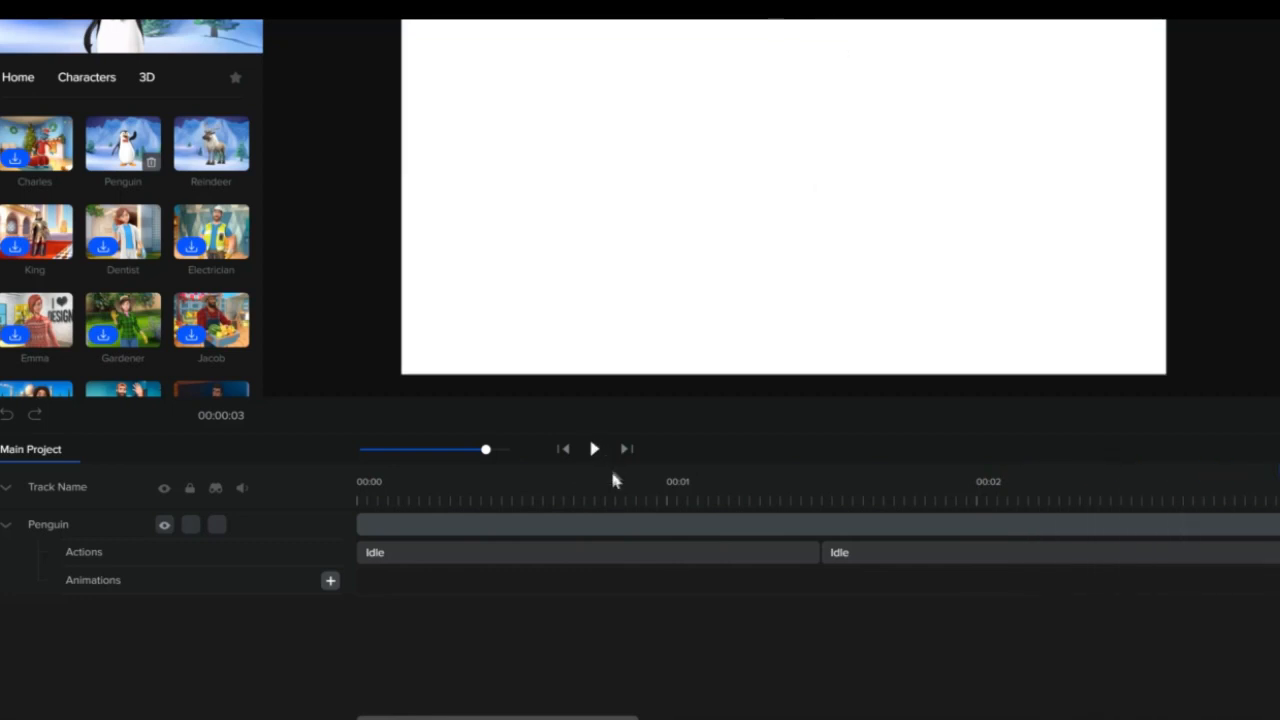
Shorten the Penguin track to end at about 2.1 seconds, and return the playhead to the start.
{"action": "left_click", "coordinate": [1264, 522]}
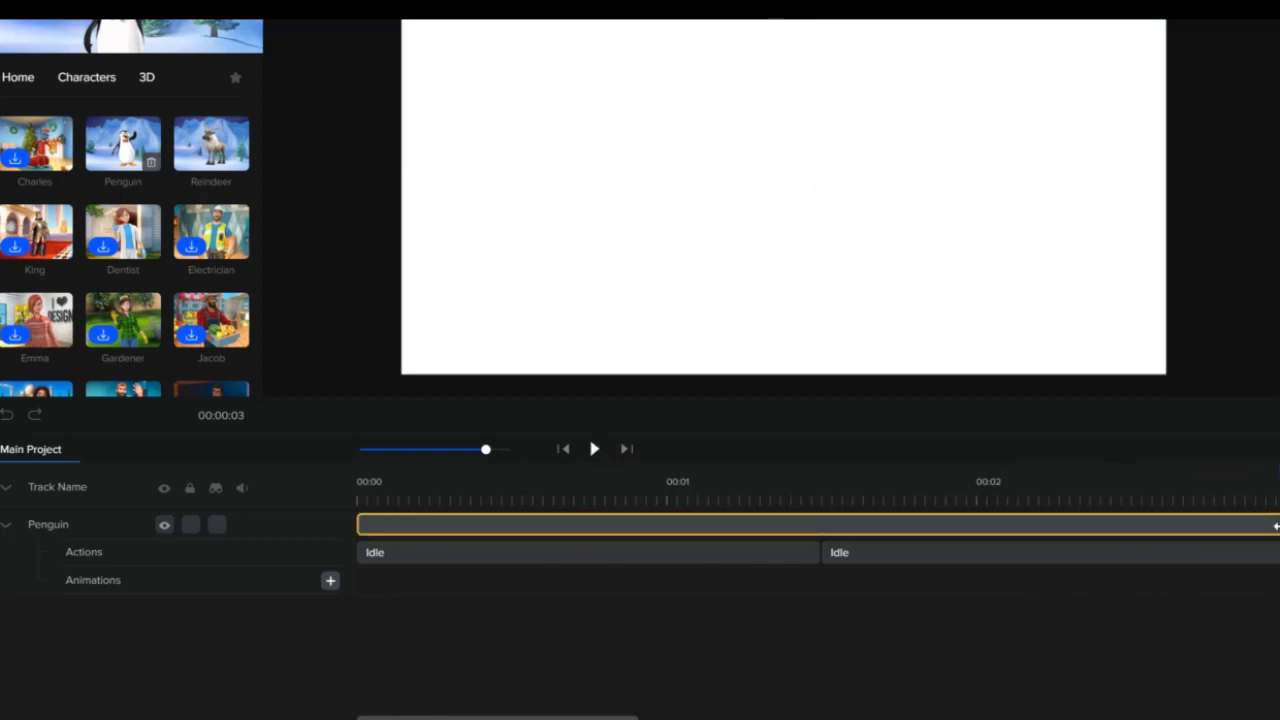
{"action": "left_click_drag", "start_coordinate": [1275, 524], "coordinate": [1017, 531]}
{"action": "left_click", "coordinate": [838, 553]}
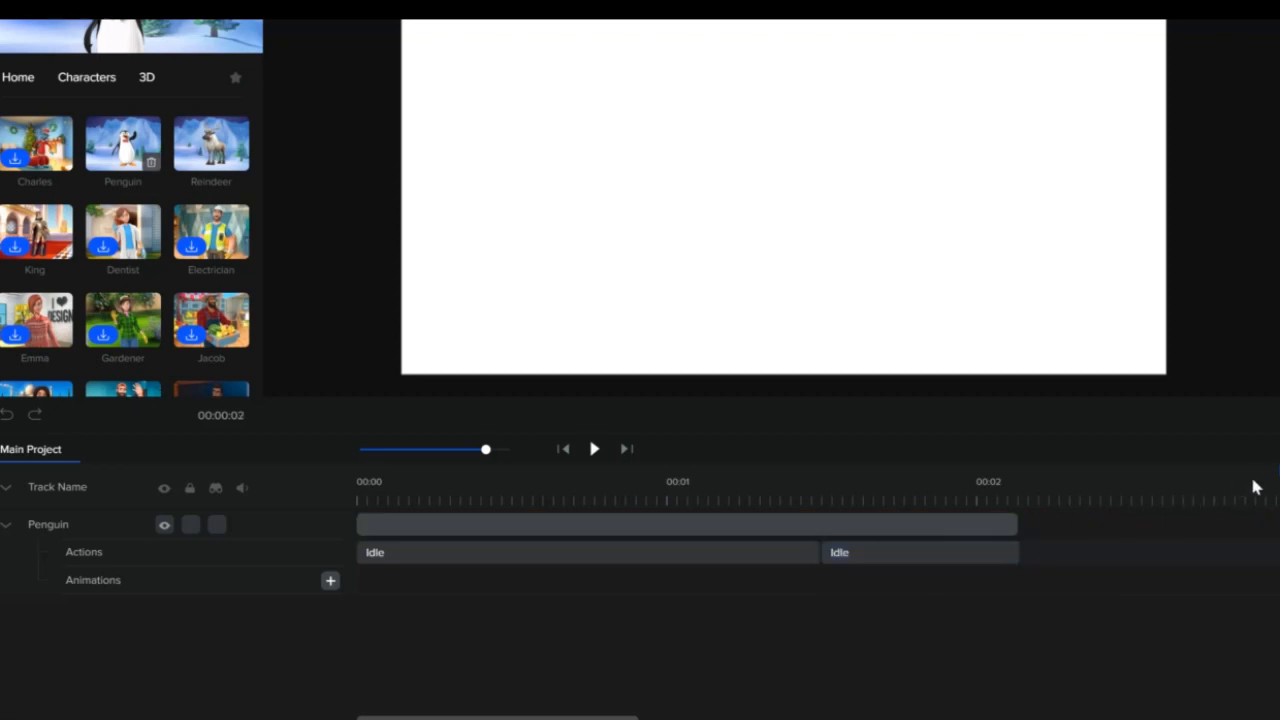
{"action": "left_click_drag", "start_coordinate": [1262, 481], "coordinate": [336, 534]}
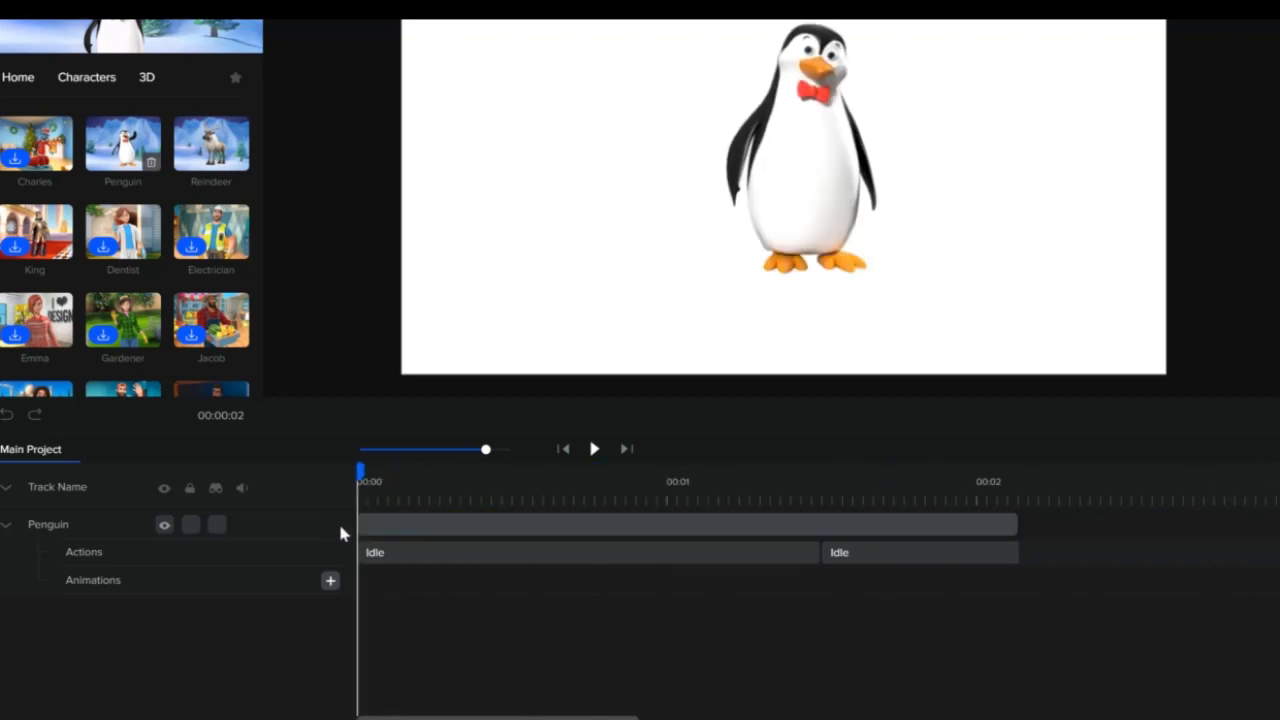
Add a Happy action to the Penguin track after its two Idle actions.
{"action": "left_click", "coordinate": [378, 524]}
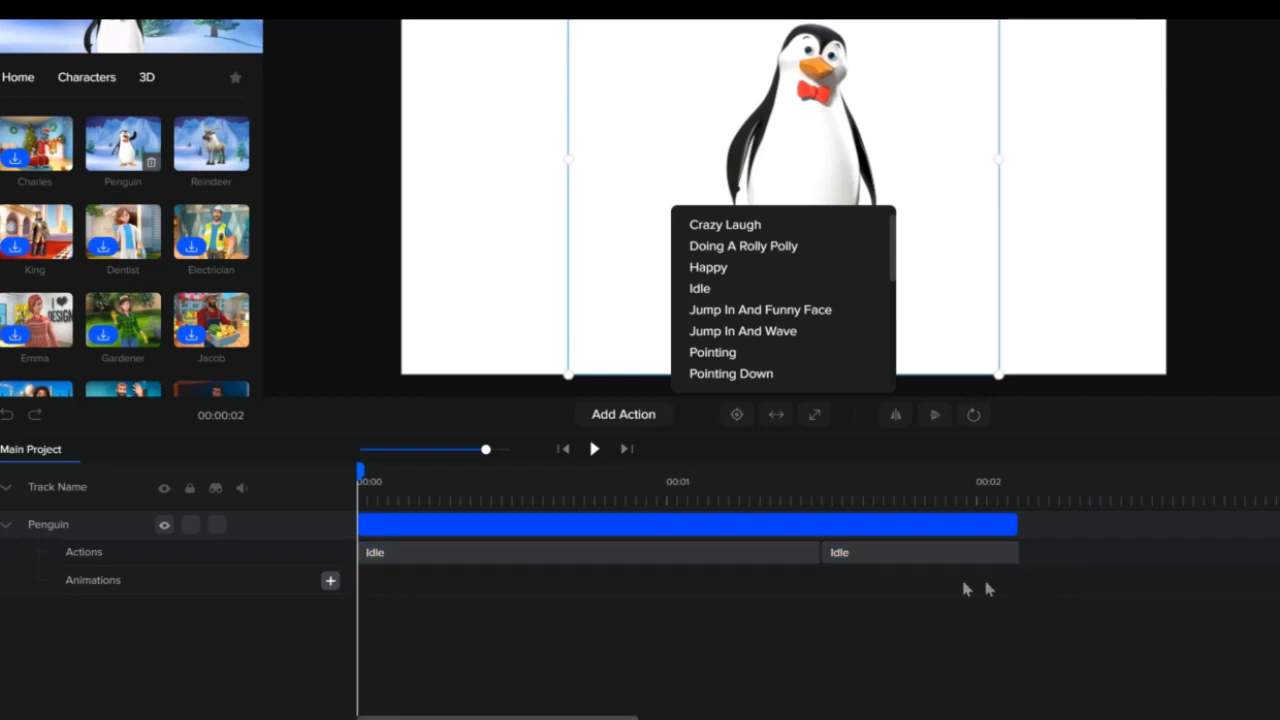
{"action": "left_click", "coordinate": [875, 522]}
{"action": "left_click", "coordinate": [638, 524]}
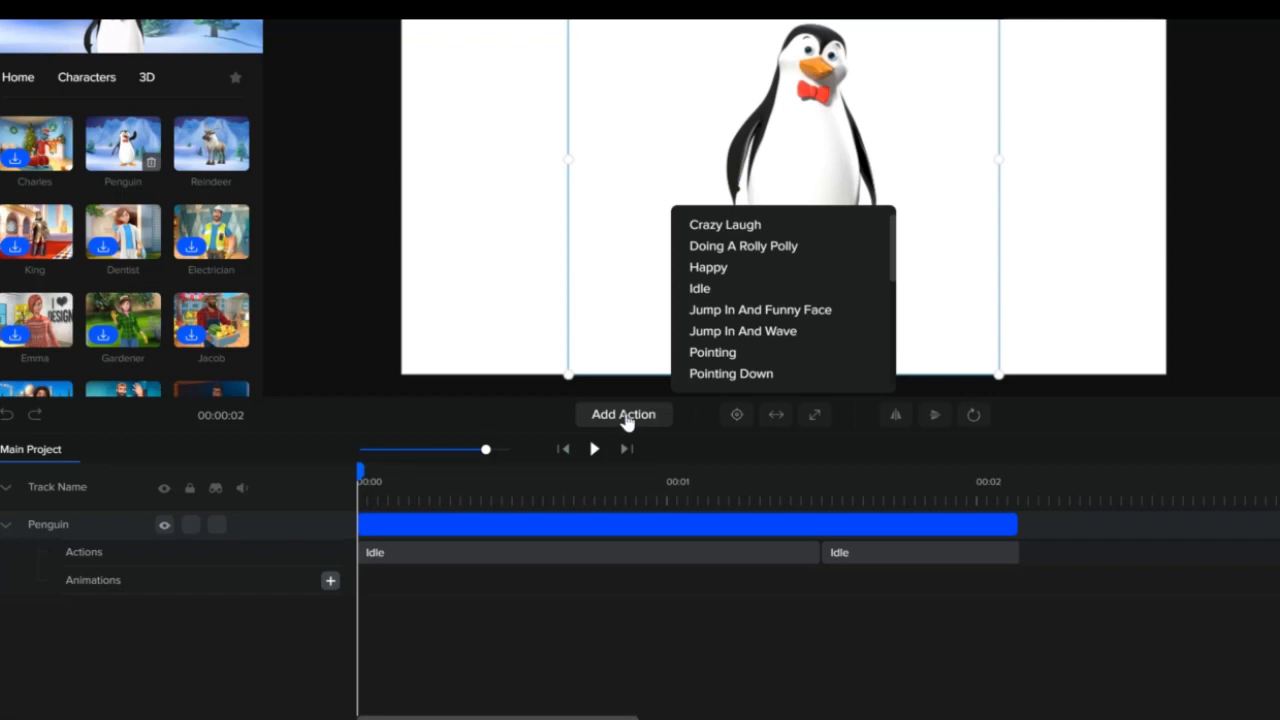
{"action": "left_click", "coordinate": [624, 416]}
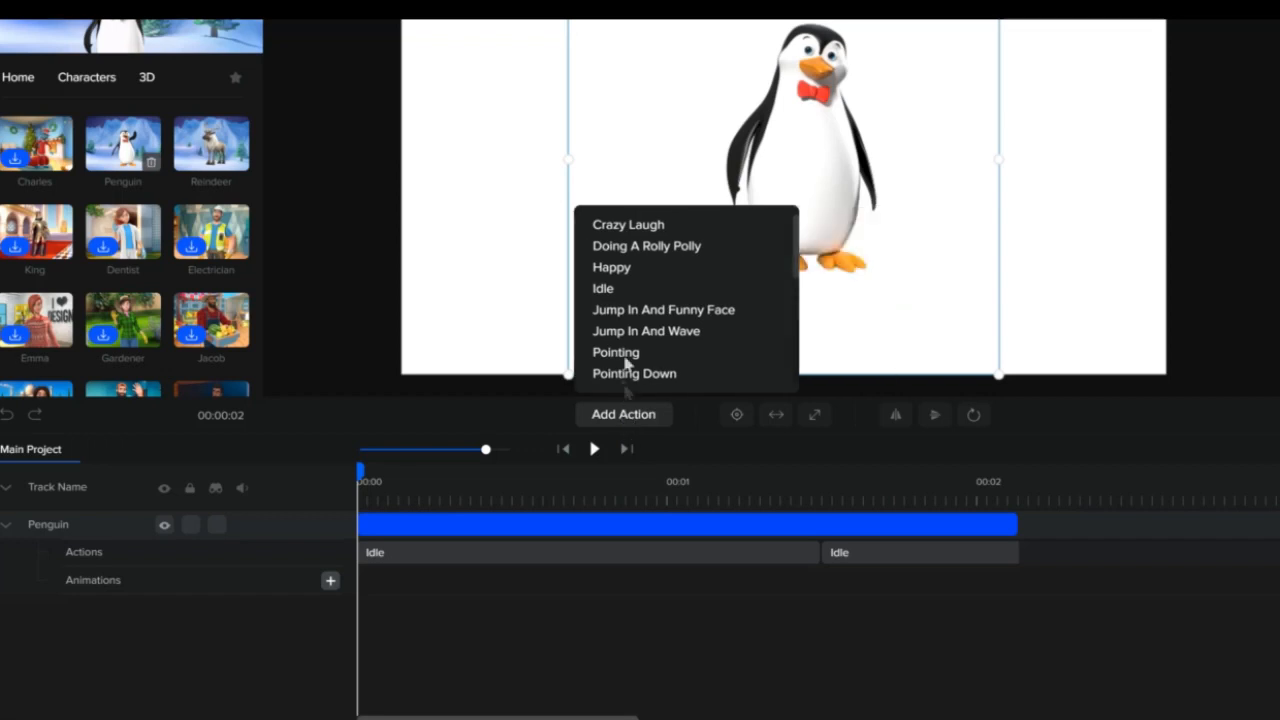
{"action": "left_click", "coordinate": [612, 268]}
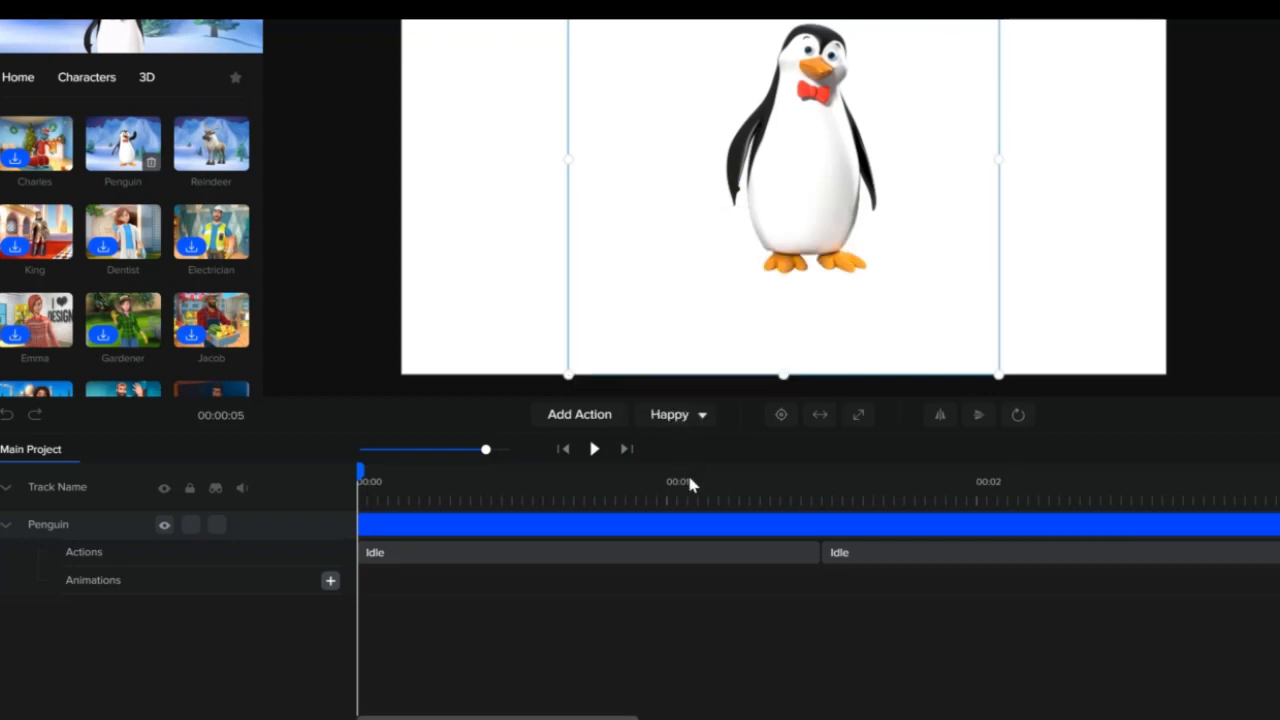
Play the end of the second Idle action and the full Happy action to check the transition.
{"action": "left_click_drag", "start_coordinate": [361, 472], "coordinate": [1279, 470]}
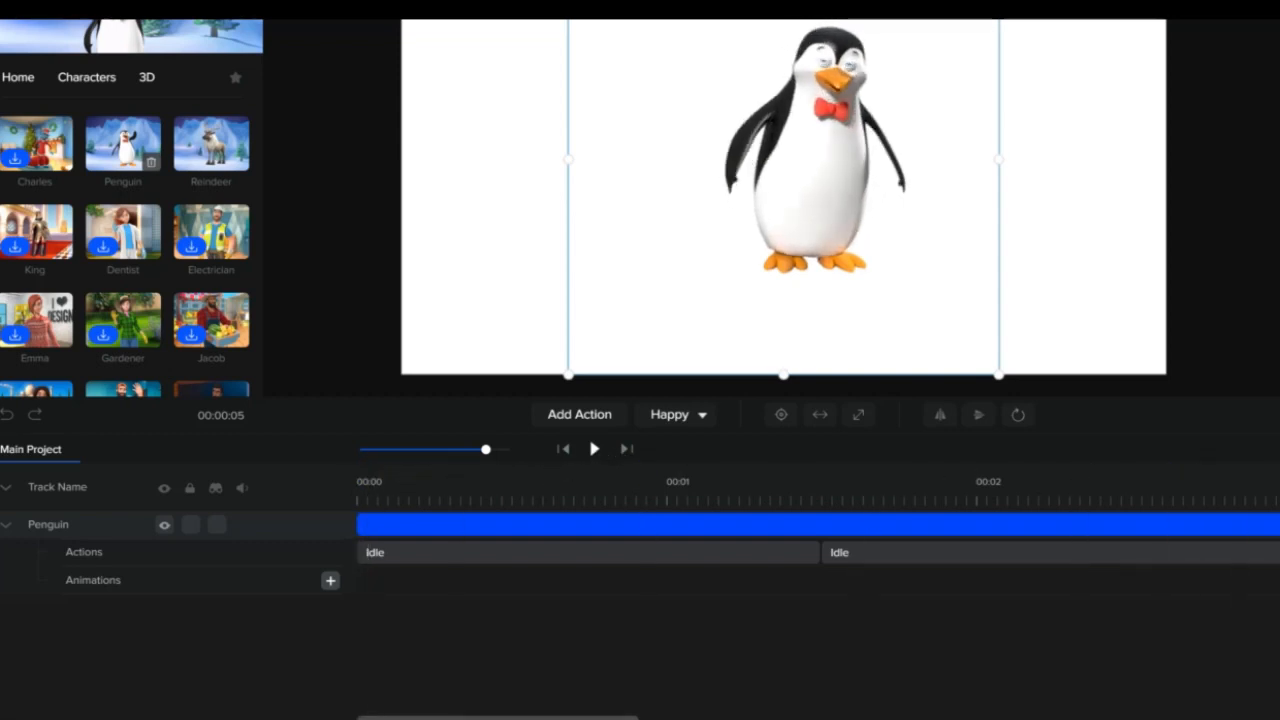
{"action": "left_click_drag", "start_coordinate": [1279, 470], "coordinate": [1274, 470]}
{"action": "left_click_drag", "start_coordinate": [486, 449], "coordinate": [452, 458]}
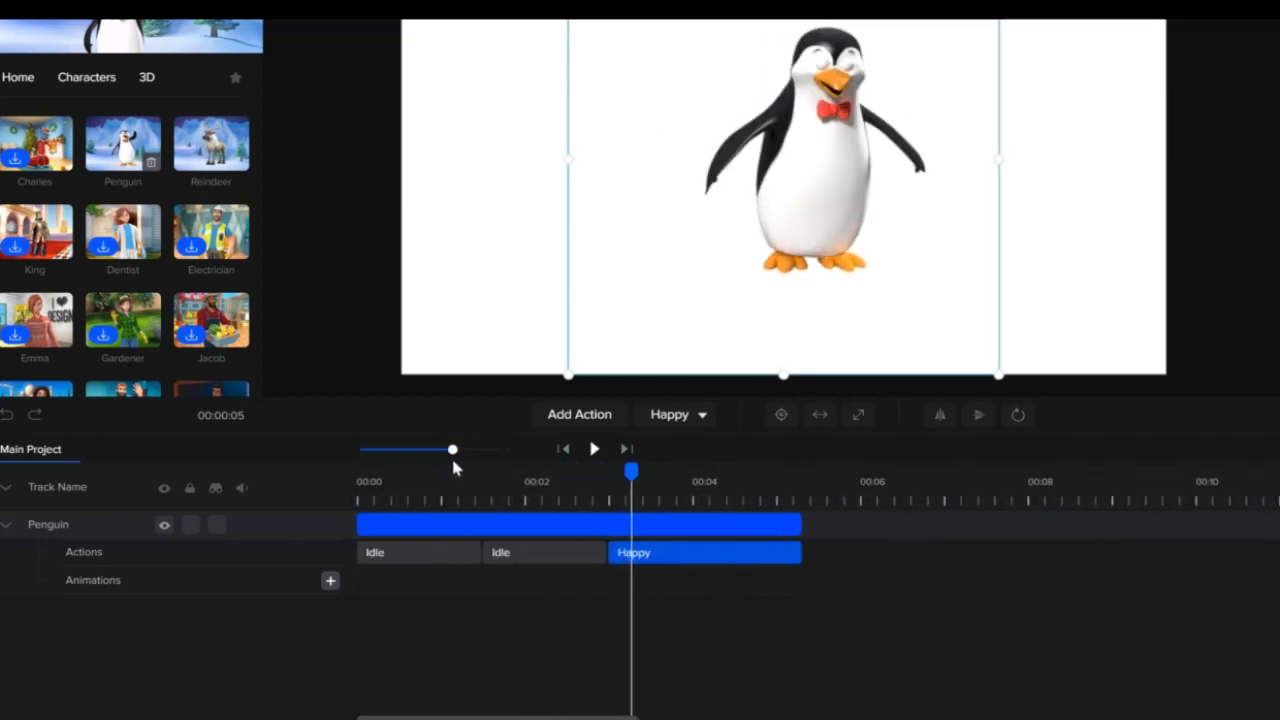
{"action": "left_click_drag", "start_coordinate": [632, 470], "coordinate": [597, 503]}
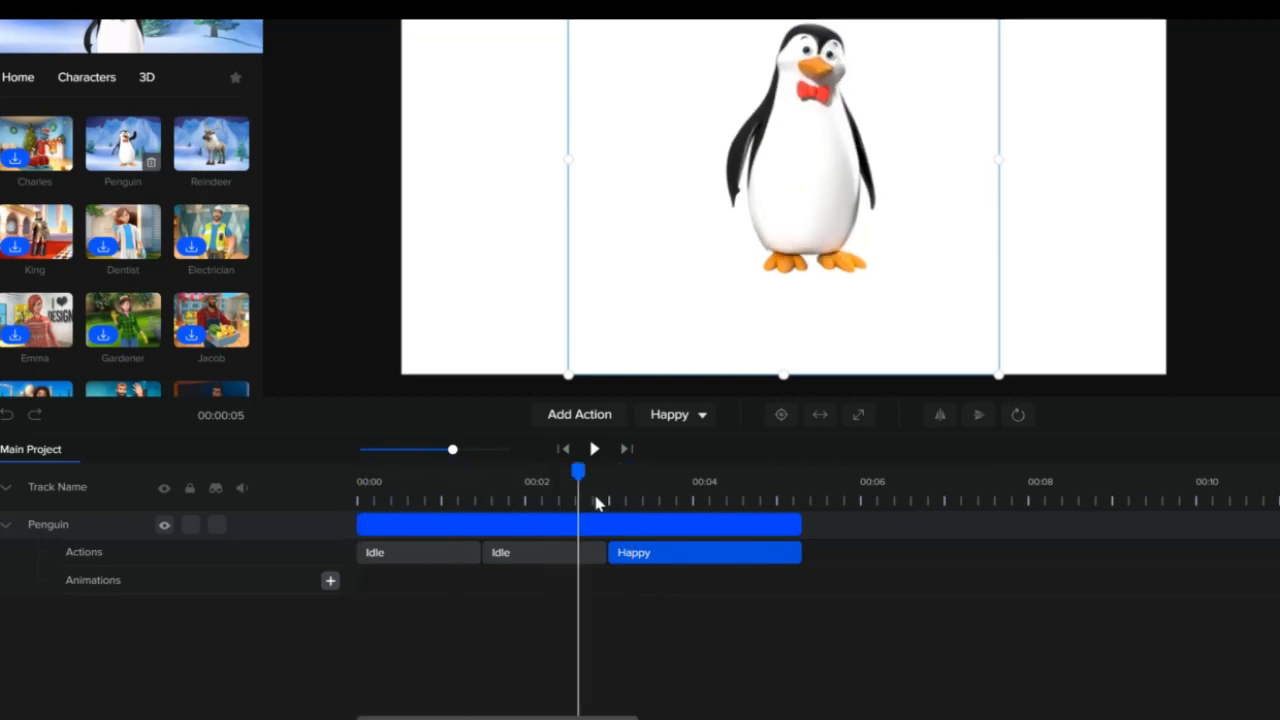
{"action": "left_click", "coordinate": [594, 449]}
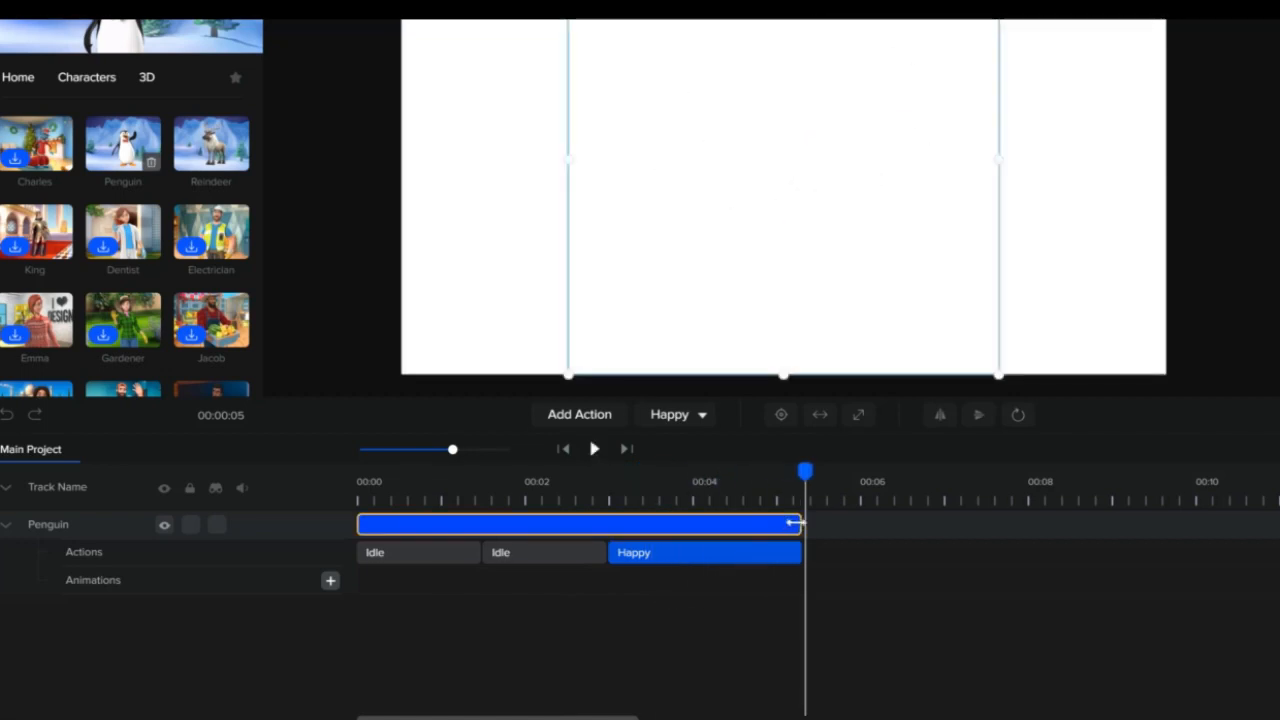
Shorten the Penguin track to end at about 4.4 seconds, and delete its second Idle action.
{"action": "left_click_drag", "start_coordinate": [801, 521], "coordinate": [726, 525]}
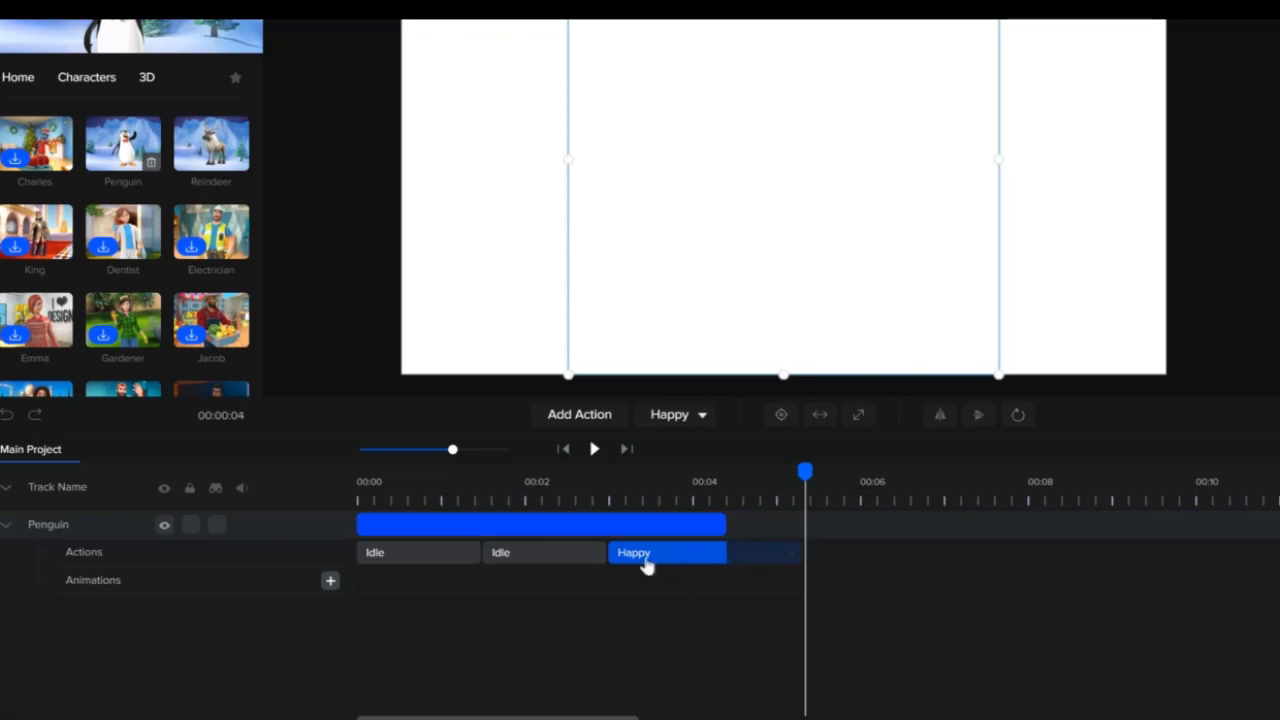
{"action": "left_click", "coordinate": [566, 557]}
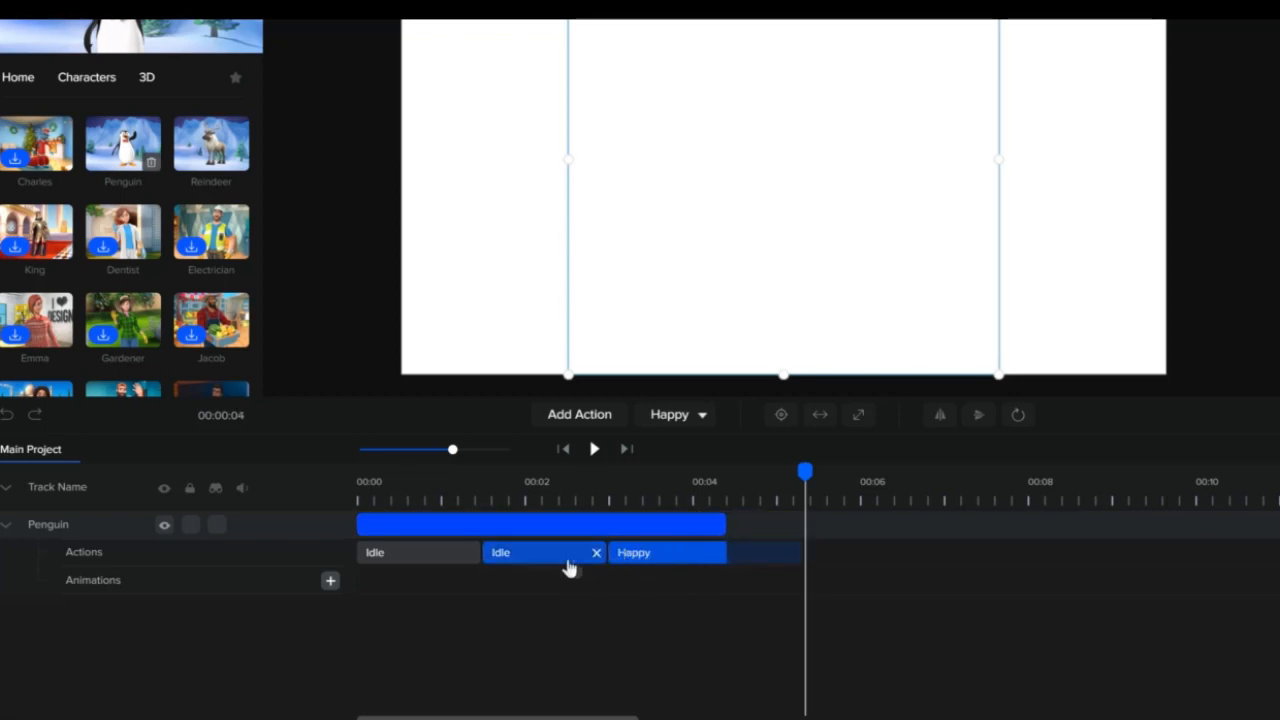
{"action": "left_click", "coordinate": [444, 558]}
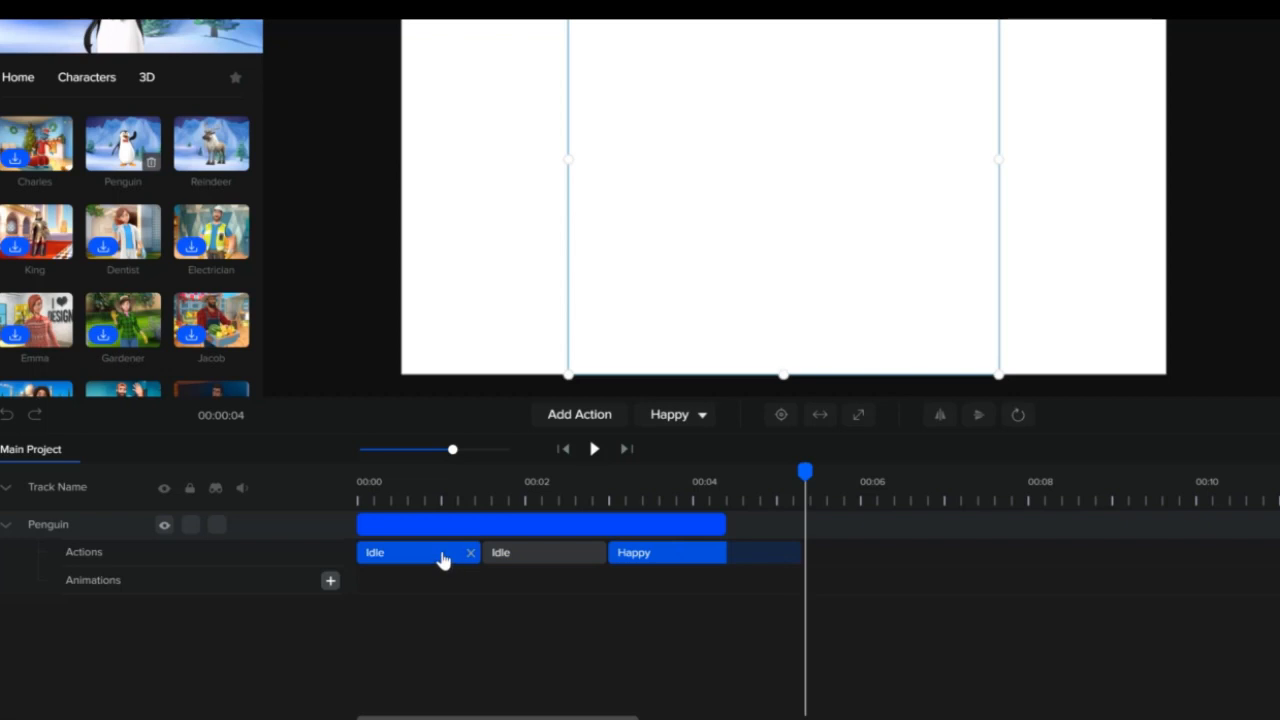
{"action": "left_click", "coordinate": [494, 556]}
{"action": "left_click", "coordinate": [475, 560]}
{"action": "left_click", "coordinate": [512, 556]}
{"action": "left_click", "coordinate": [596, 554]}
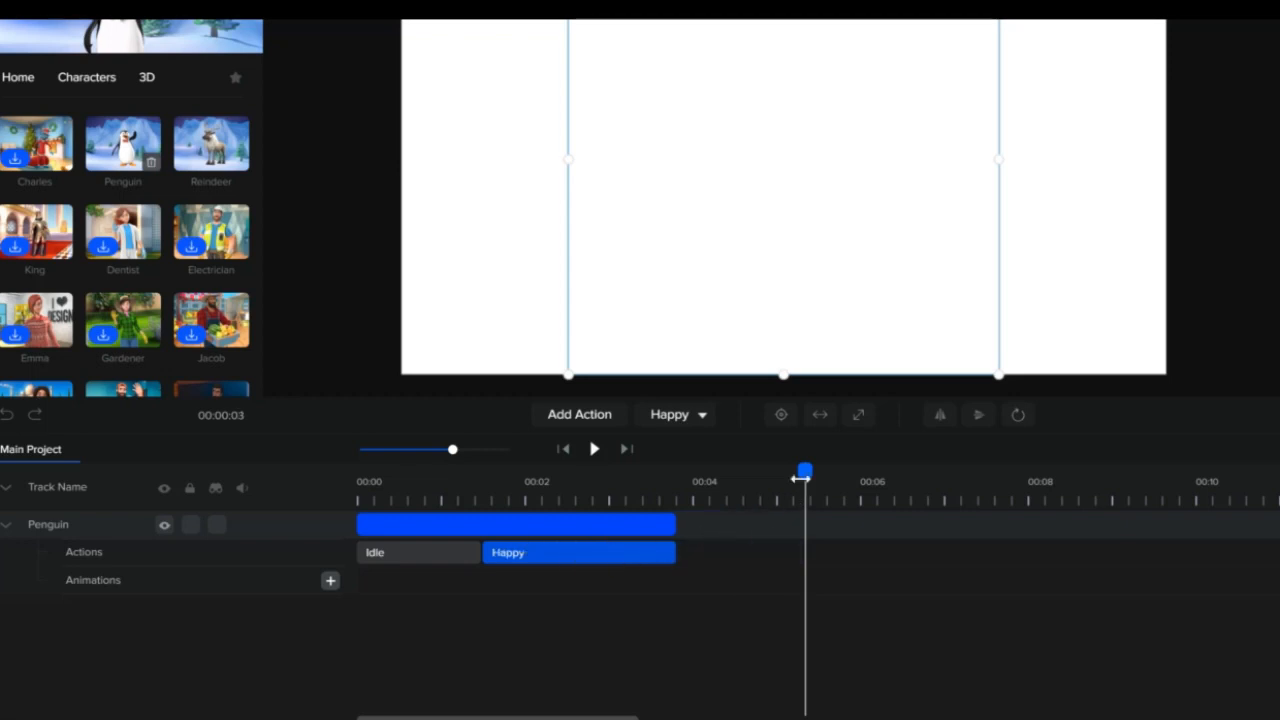
Shorten the Penguin track to end at about 2.9 seconds, and return the playhead to the start.
{"action": "left_click", "coordinate": [582, 520]}
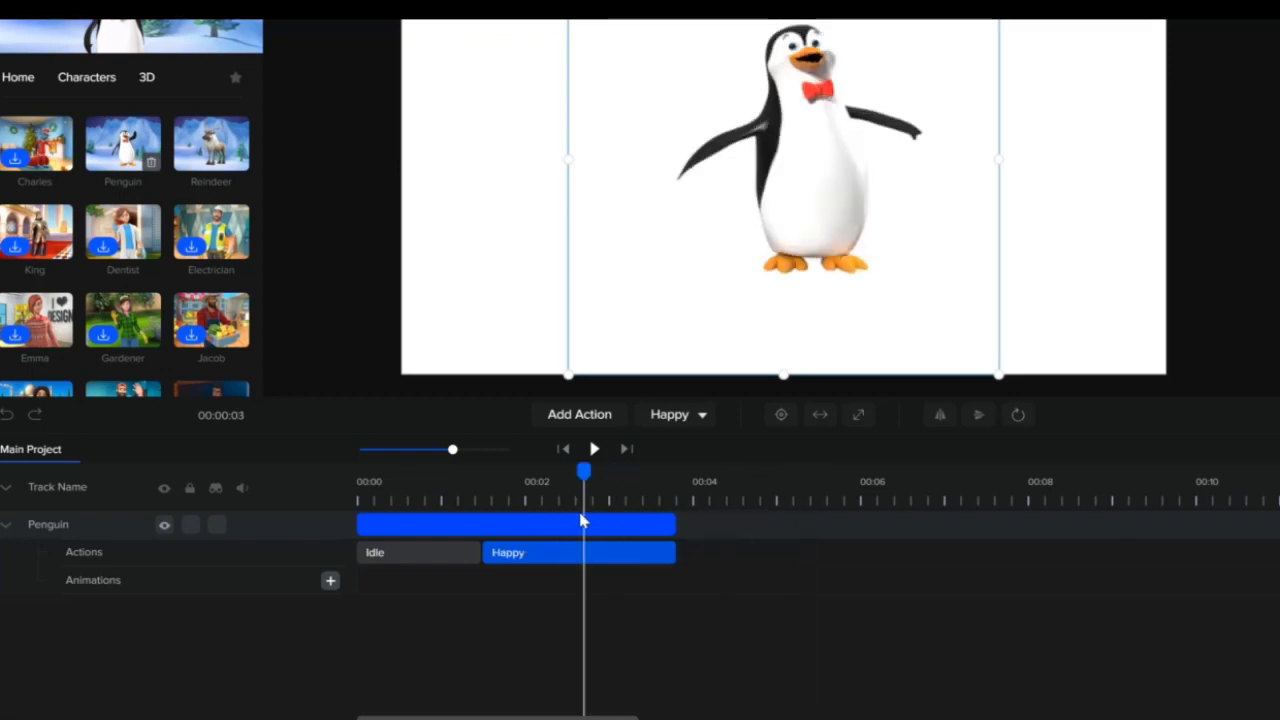
{"action": "left_click", "coordinate": [690, 514]}
{"action": "left_click_drag", "start_coordinate": [674, 521], "coordinate": [601, 524]}
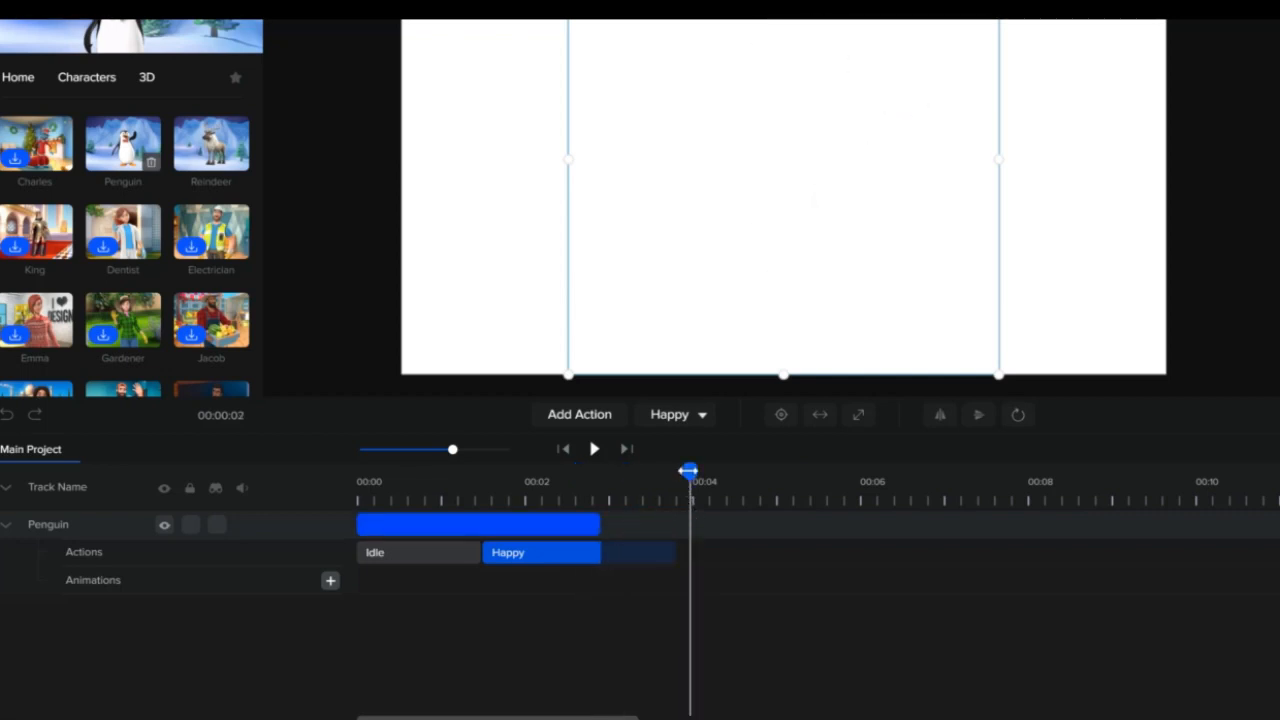
{"action": "left_click_drag", "start_coordinate": [616, 487], "coordinate": [347, 519]}
{"action": "left_click", "coordinate": [347, 519]}
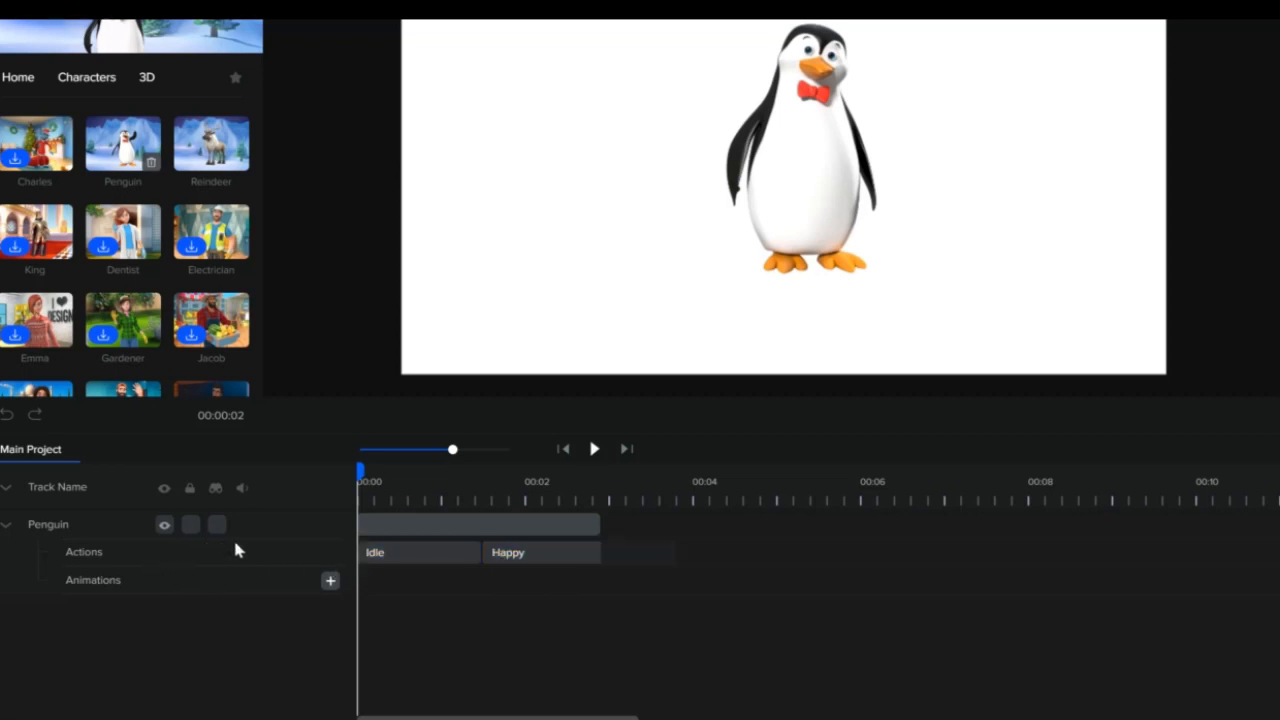
Add a custom animation to the Penguin with Scale and Rotation enabled, and stretch it to the track's end at about 2.9 seconds.
{"action": "left_click", "coordinate": [330, 580]}
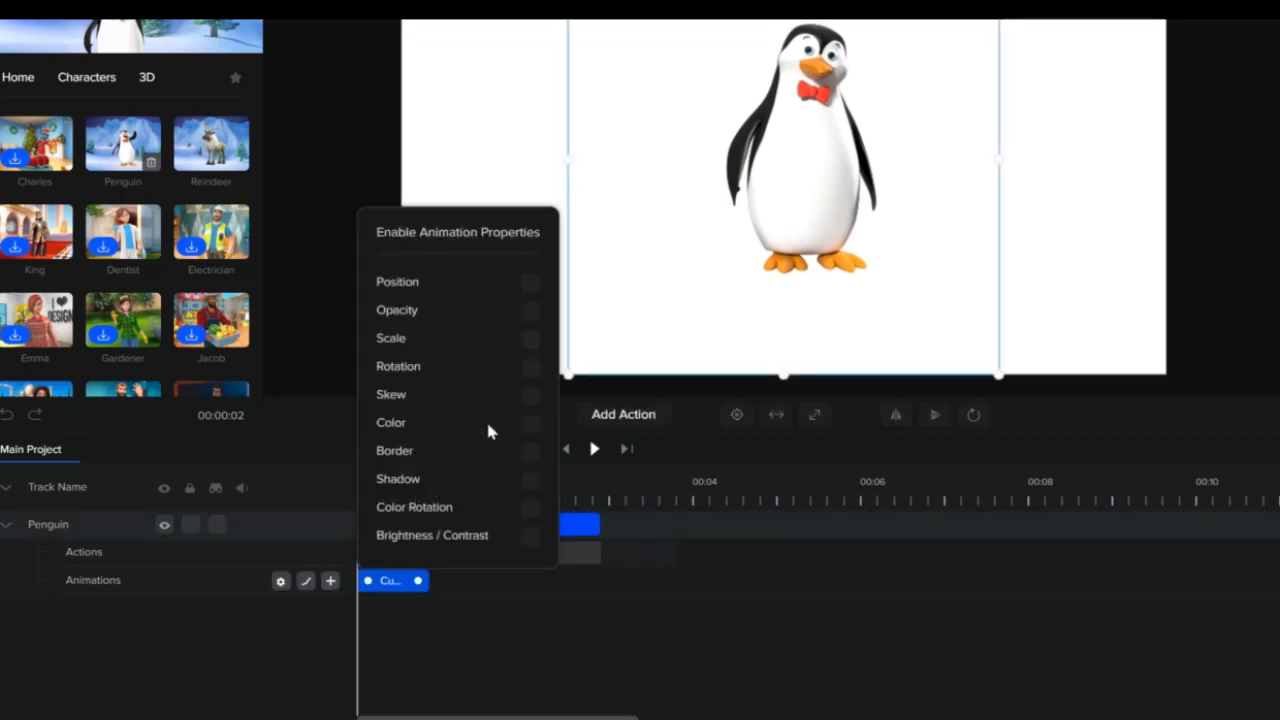
{"action": "left_click", "coordinate": [529, 341]}
{"action": "left_click", "coordinate": [530, 368]}
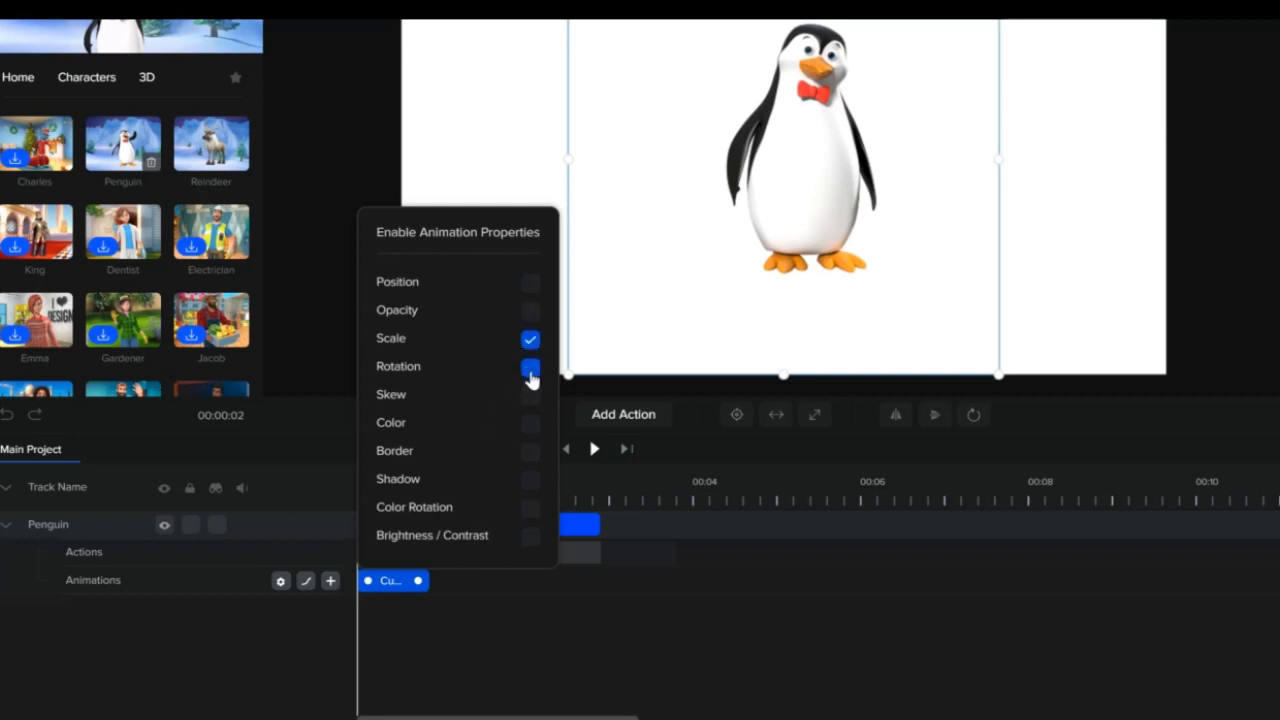
{"action": "left_click", "coordinate": [529, 425]}
{"action": "left_click", "coordinate": [529, 424]}
{"action": "left_click", "coordinate": [664, 578]}
{"action": "left_click_drag", "start_coordinate": [416, 580], "coordinate": [586, 583]}
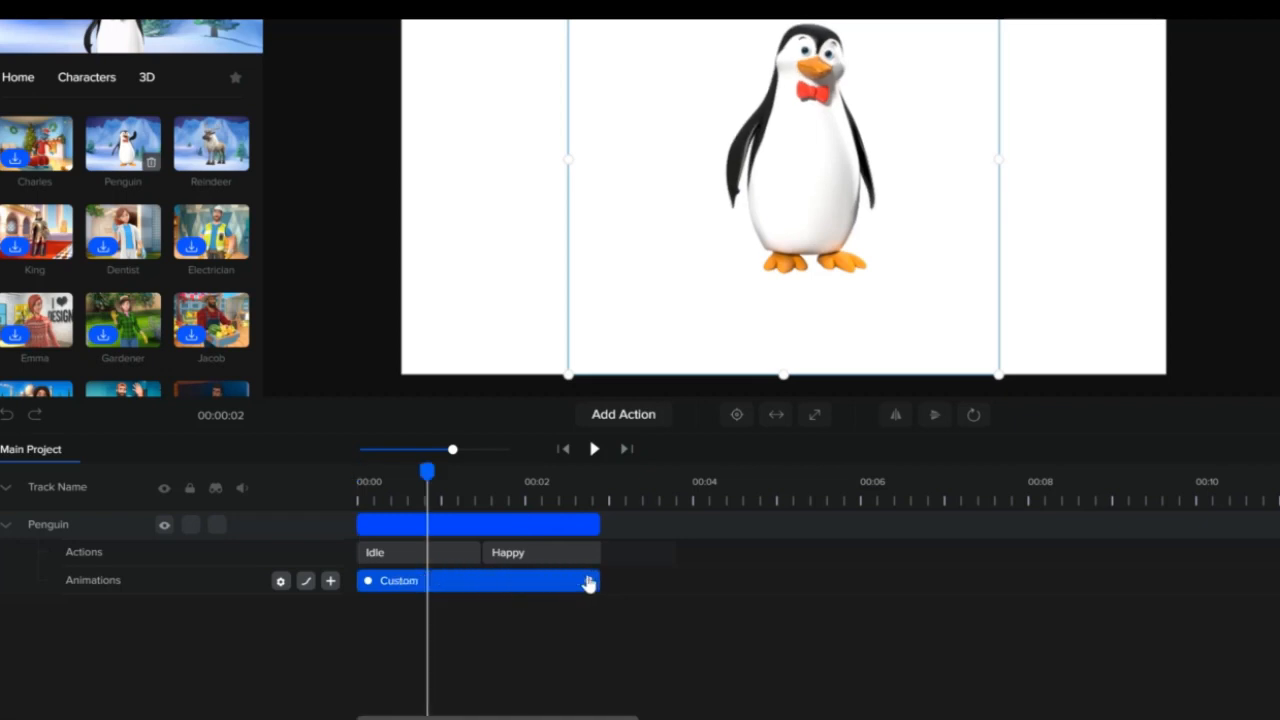
{"action": "left_click_drag", "start_coordinate": [428, 473], "coordinate": [345, 478]}
{"action": "left_click", "coordinate": [466, 523]}
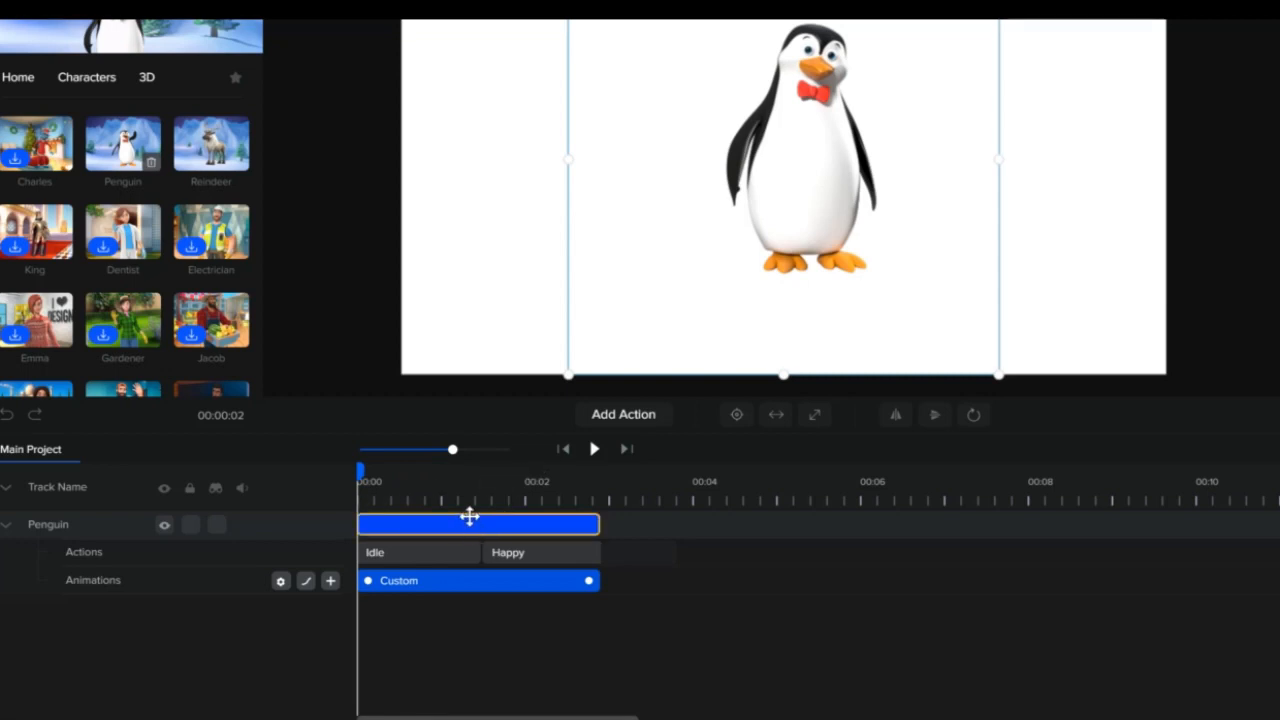
{"action": "left_click", "coordinate": [487, 542]}
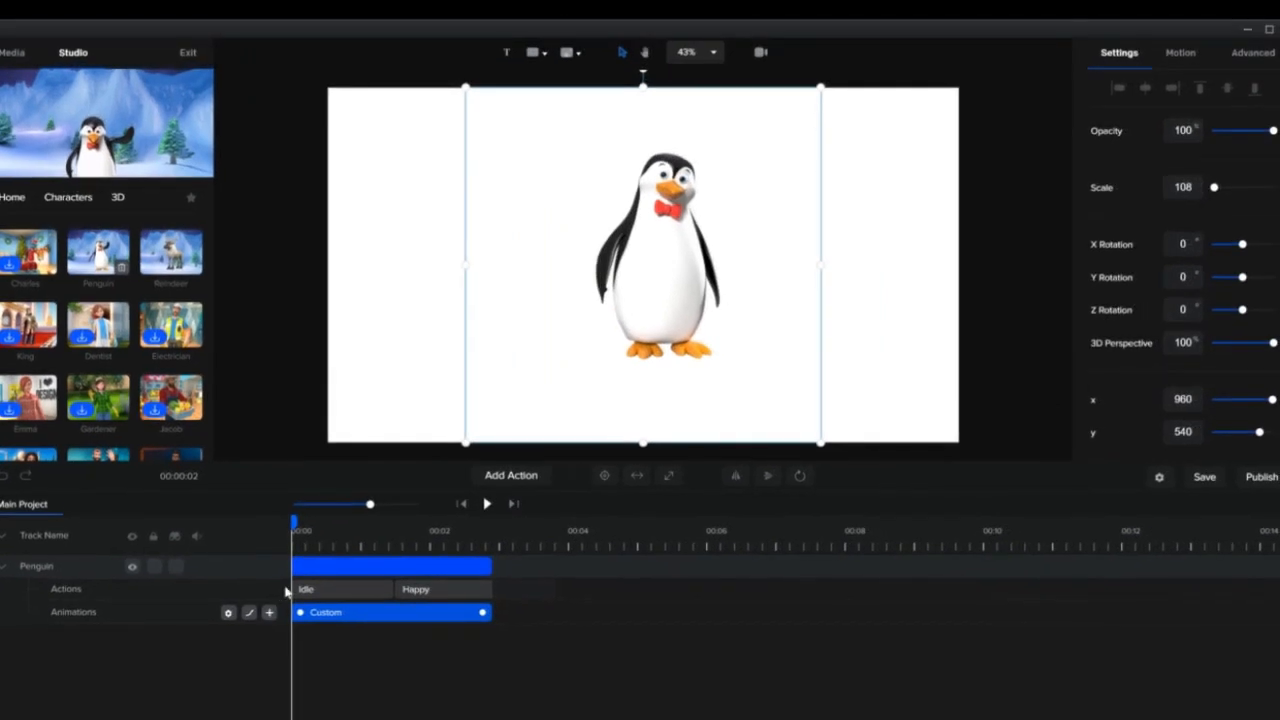
Select the Idle action, scrub past its end, and extend the Penguin track to about 3.8 seconds.
{"action": "left_click", "coordinate": [343, 573]}
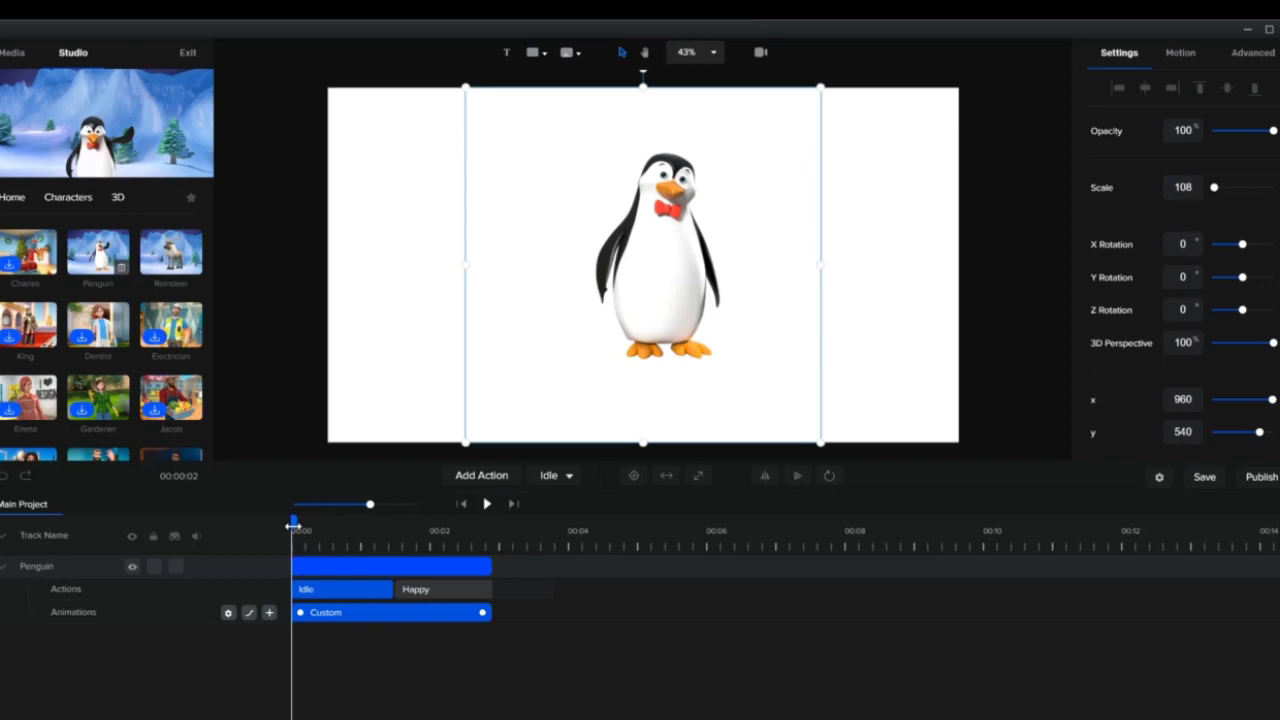
{"action": "left_click_drag", "start_coordinate": [293, 526], "coordinate": [391, 522]}
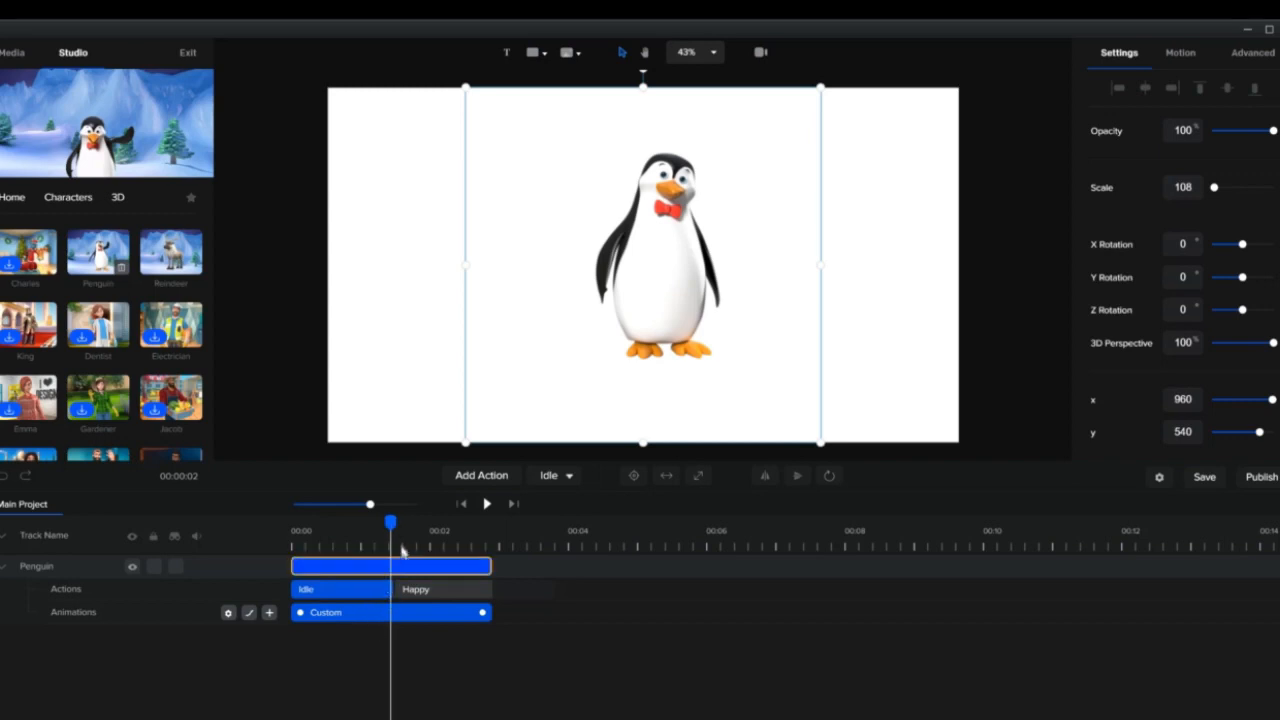
{"action": "left_click_drag", "start_coordinate": [390, 522], "coordinate": [553, 565]}
{"action": "left_click_drag", "start_coordinate": [472, 523], "coordinate": [556, 543]}
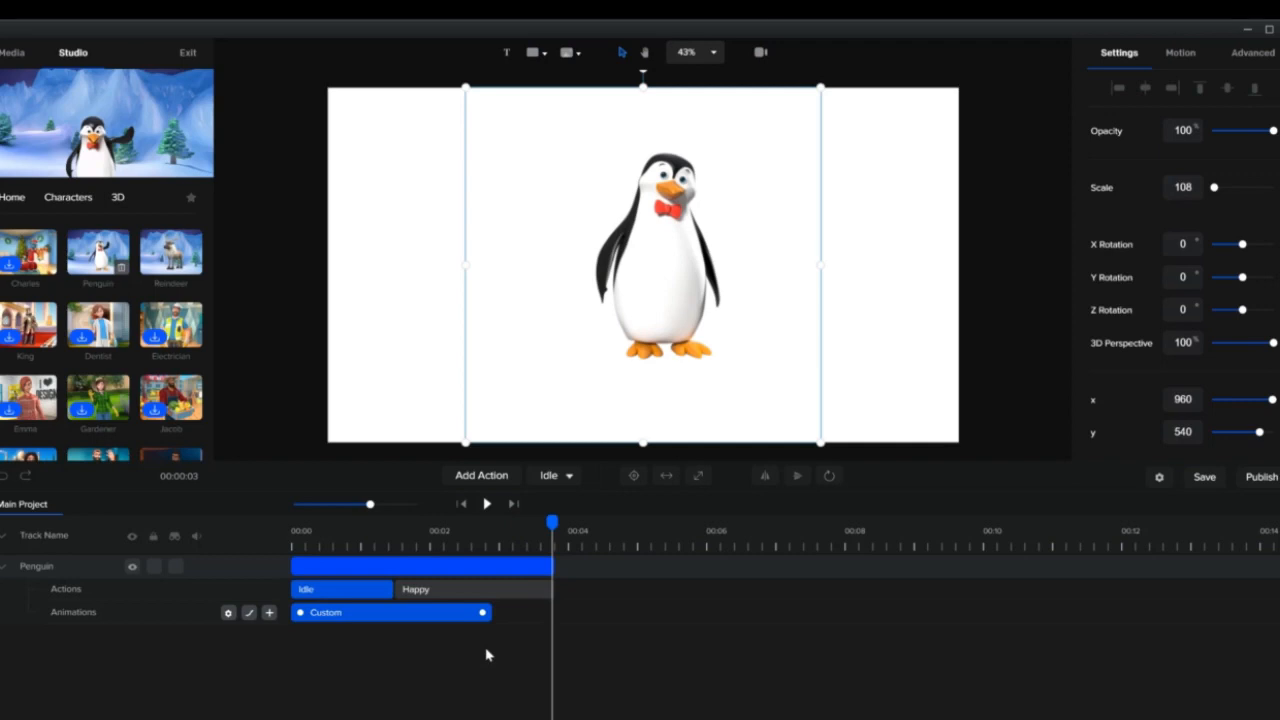
Extend the custom animation to the end of the Penguin track, and return the playhead to the start.
{"action": "left_click", "coordinate": [426, 614]}
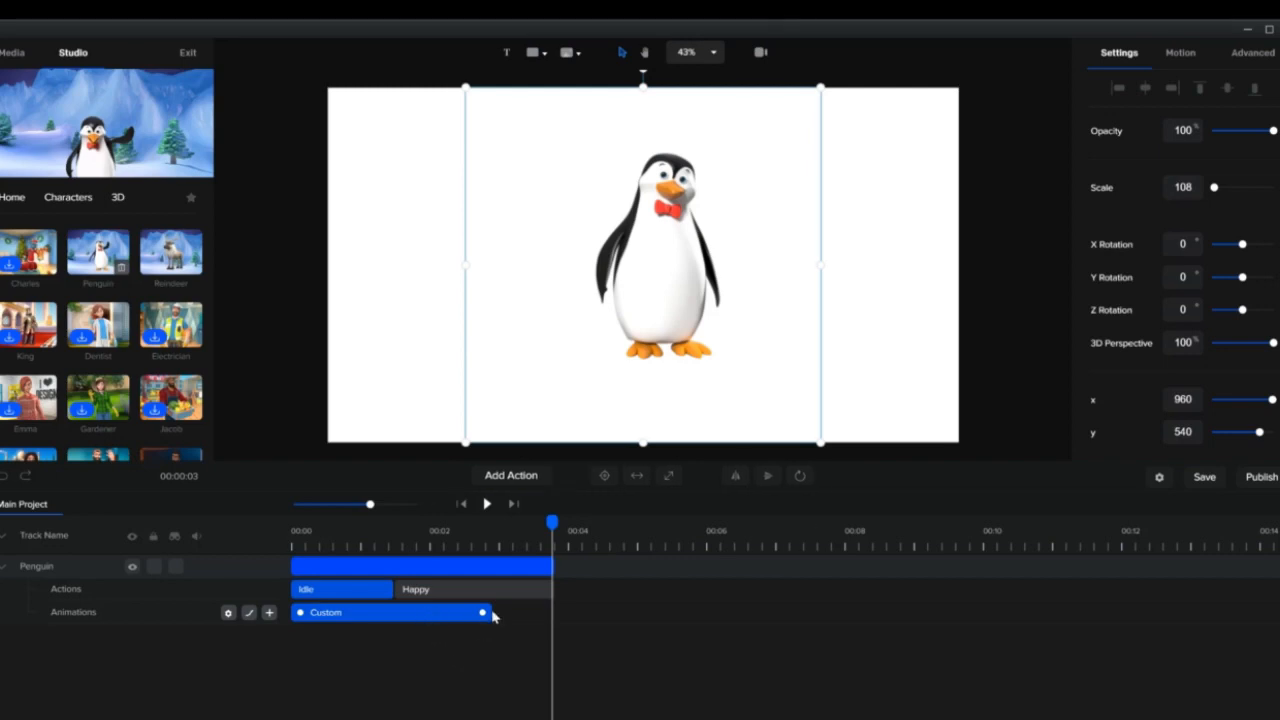
{"action": "left_click_drag", "start_coordinate": [503, 613], "coordinate": [545, 613]}
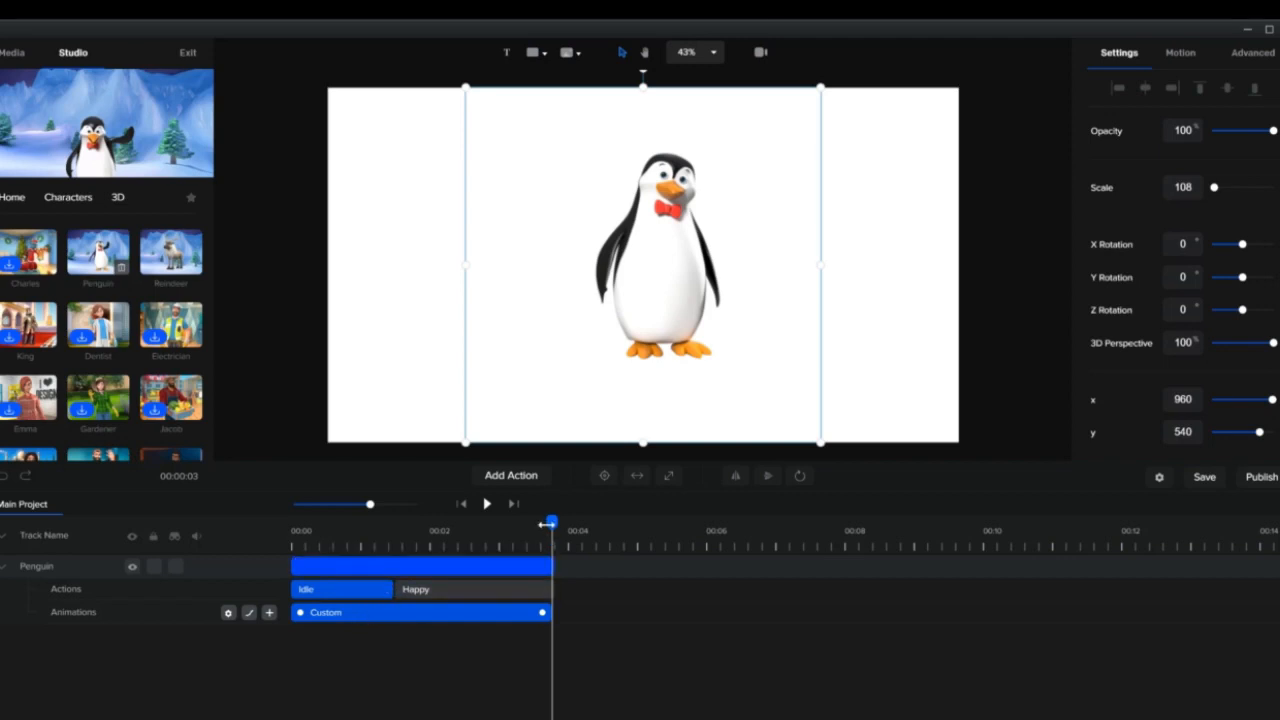
{"action": "left_click_drag", "start_coordinate": [548, 523], "coordinate": [292, 525]}
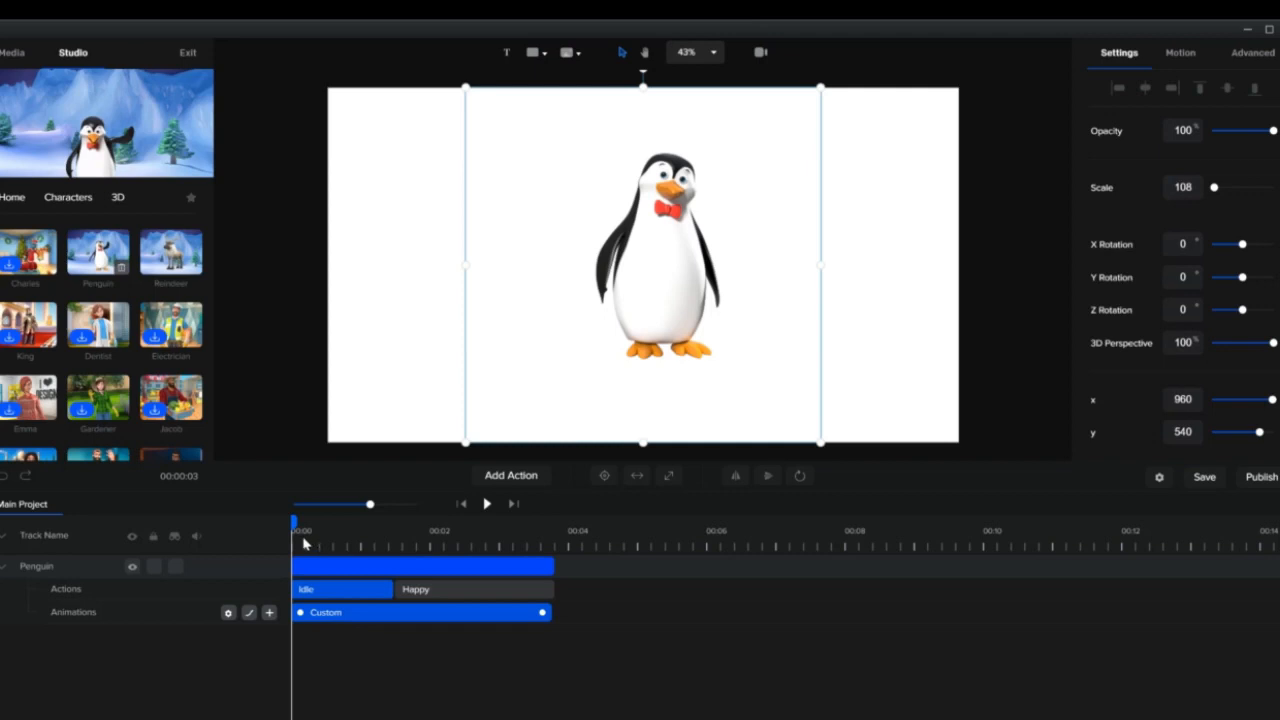
Set the Penguin's scale to 0 at the start of the custom animation, and scrub to its end.
{"action": "left_click", "coordinate": [228, 612]}
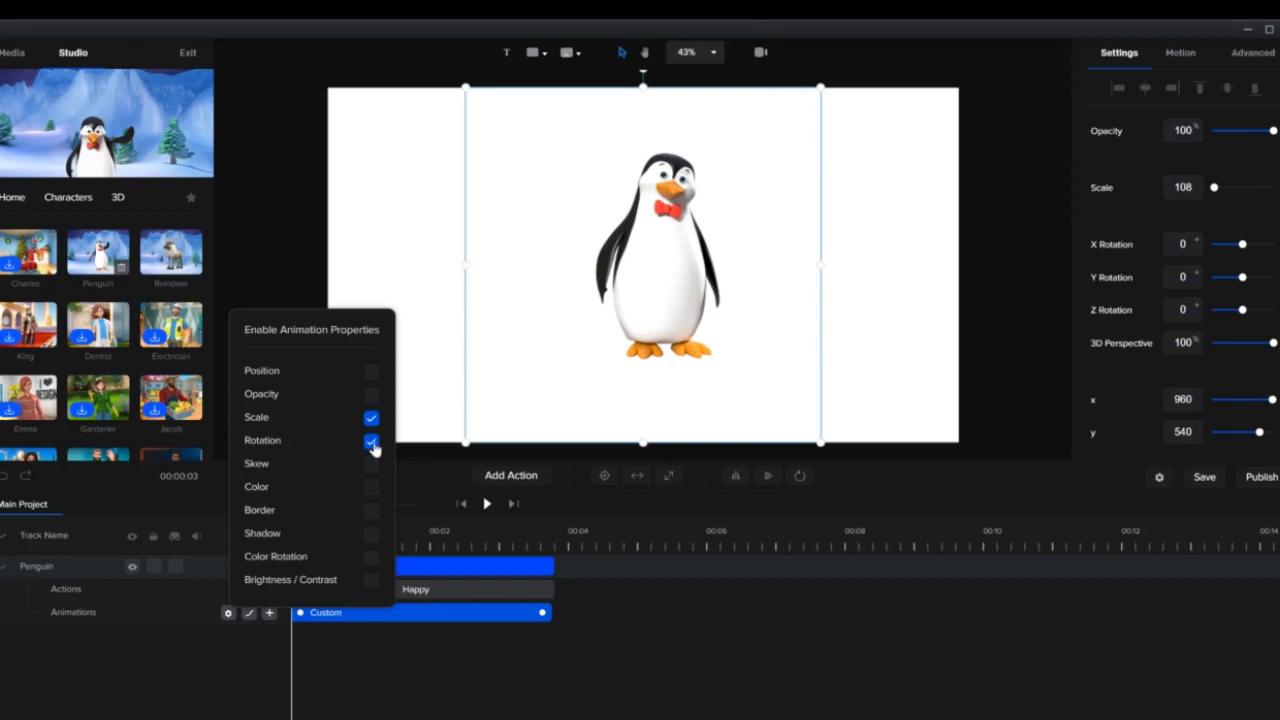
{"action": "left_click", "coordinate": [598, 607]}
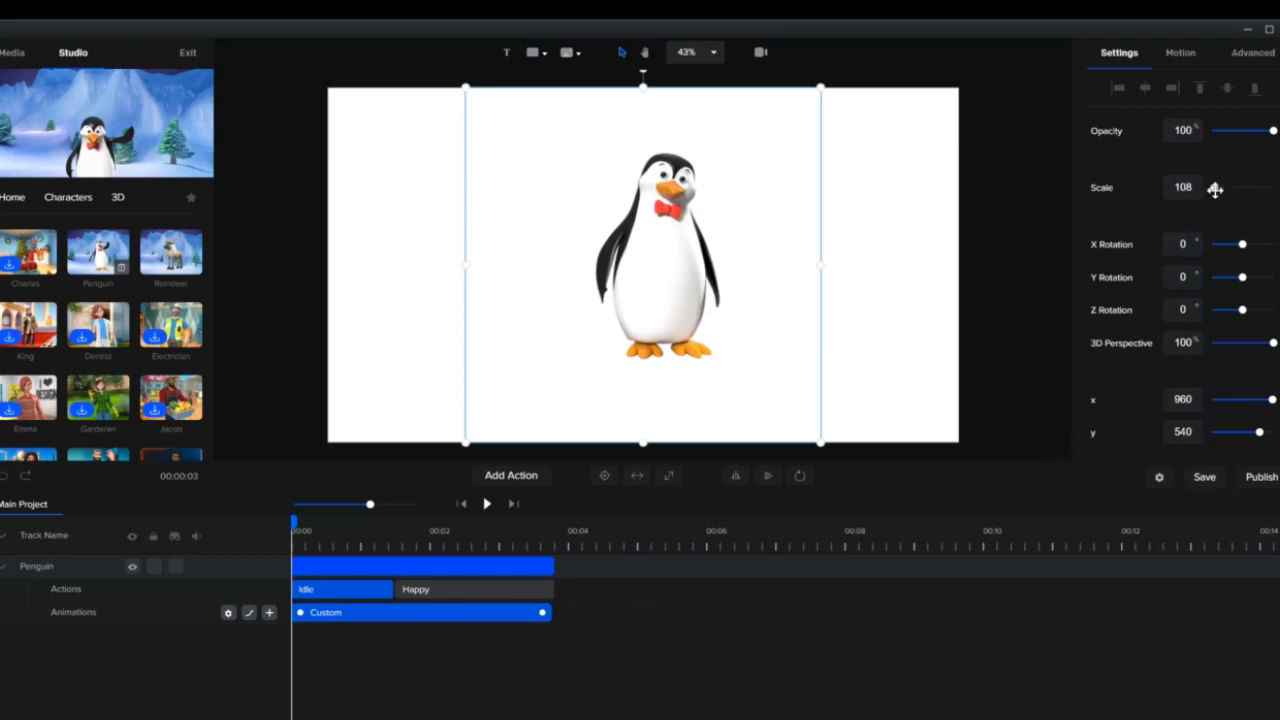
{"action": "left_click_drag", "start_coordinate": [1214, 188], "coordinate": [1207, 187]}
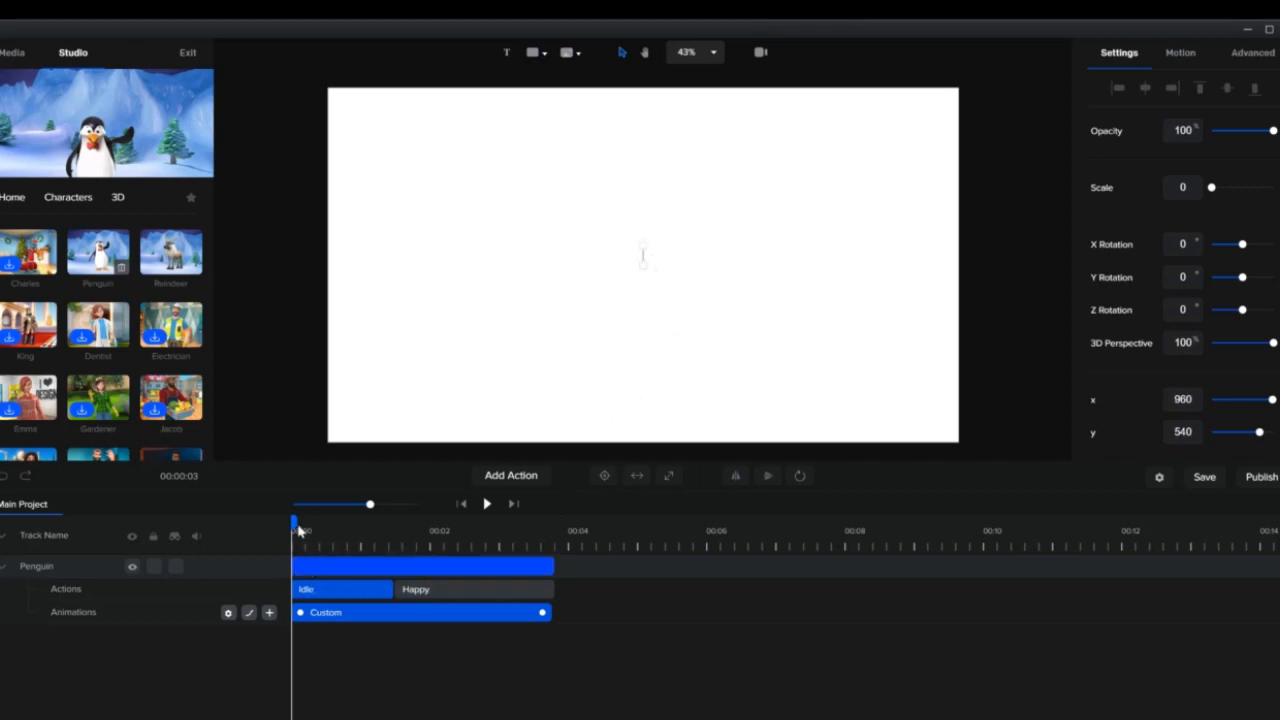
{"action": "left_click_drag", "start_coordinate": [315, 530], "coordinate": [557, 538]}
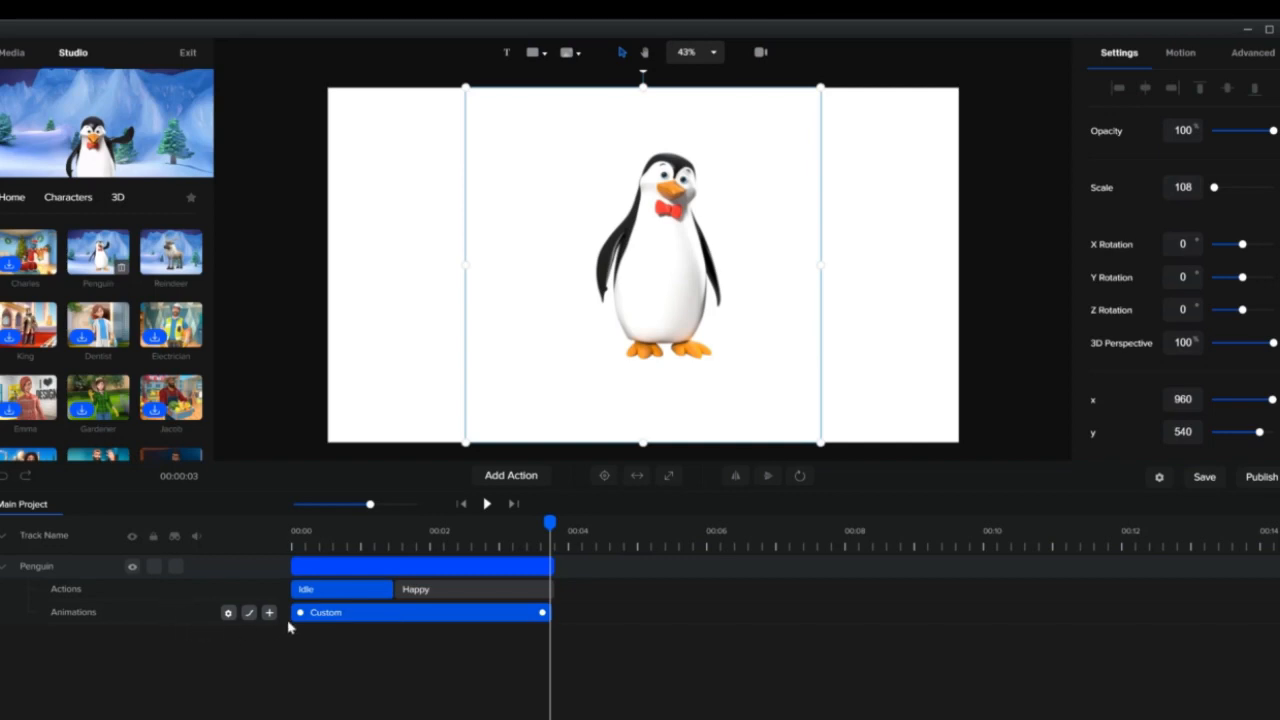
Set the Penguin's X Rotation to -118° at the start of the custom animation, and scrub through the motion.
{"action": "left_click", "coordinate": [228, 613]}
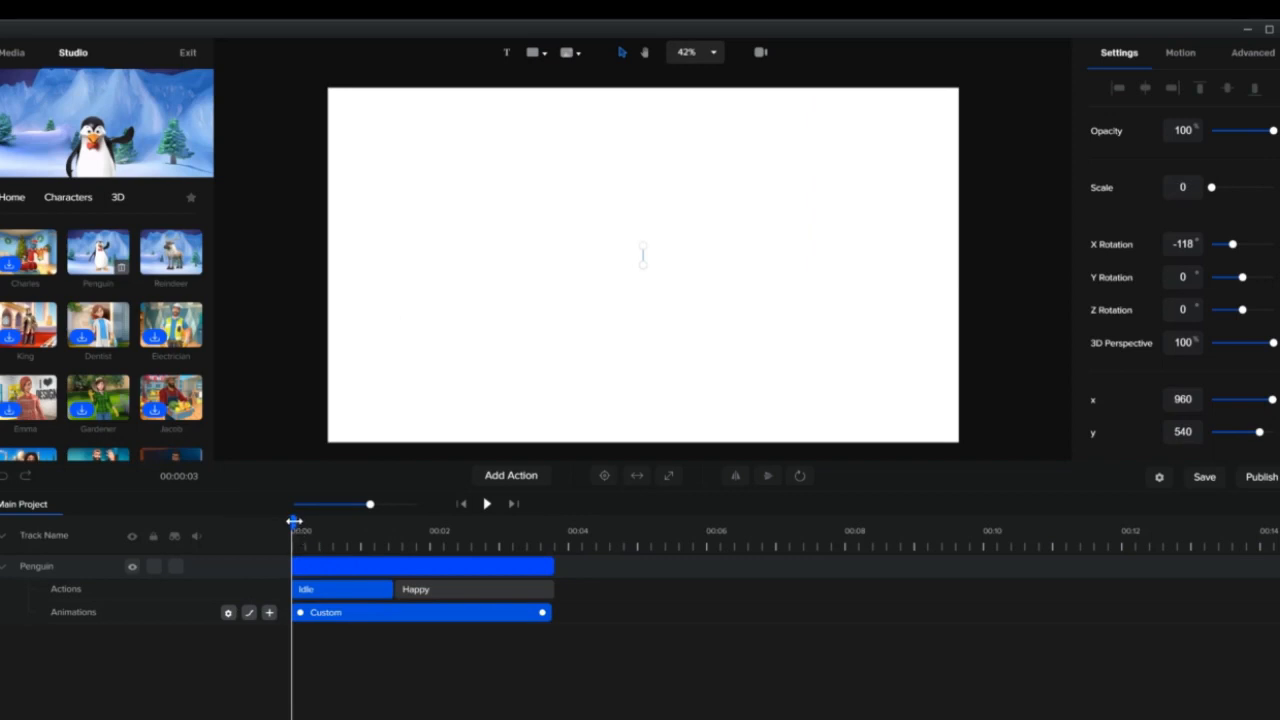
{"action": "left_click", "coordinate": [358, 528]}
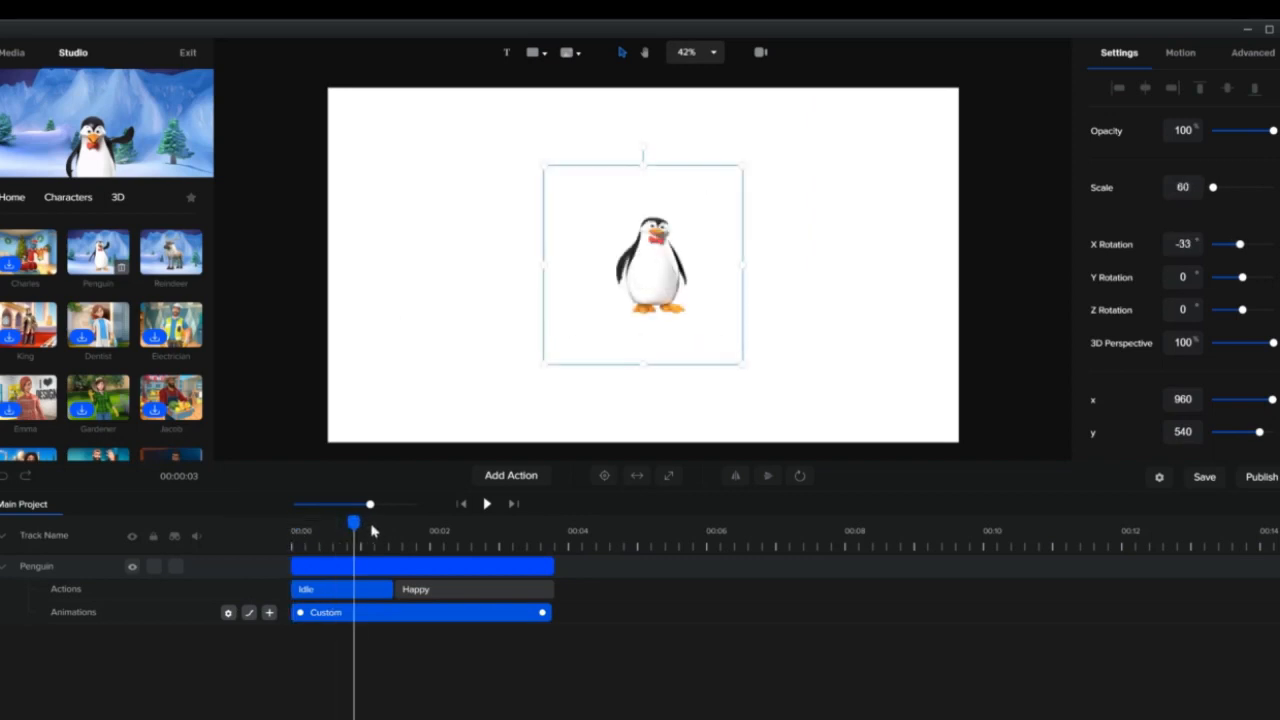
{"action": "left_click_drag", "start_coordinate": [380, 532], "coordinate": [291, 549]}
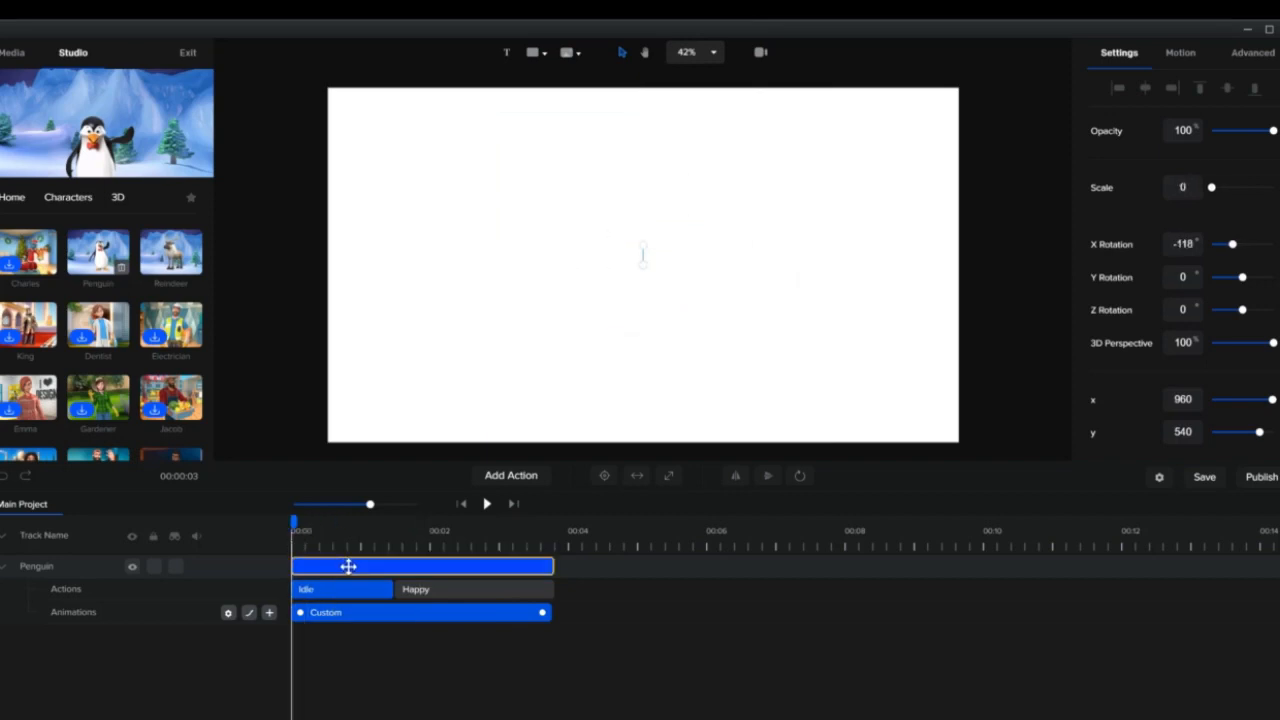
Shift the whole Penguin track to start at about 1.4 seconds, and collapse its action and animation rows.
{"action": "left_click_drag", "start_coordinate": [348, 566], "coordinate": [447, 565]}
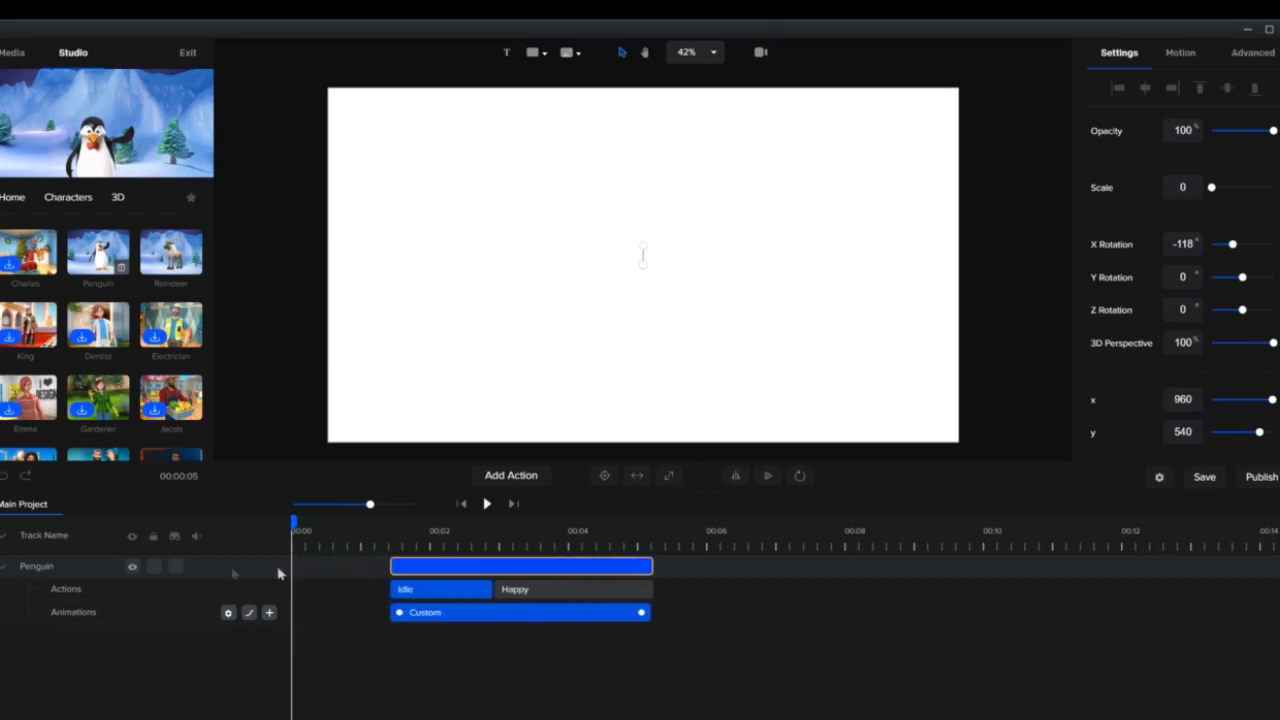
{"action": "left_click", "coordinate": [6, 568]}
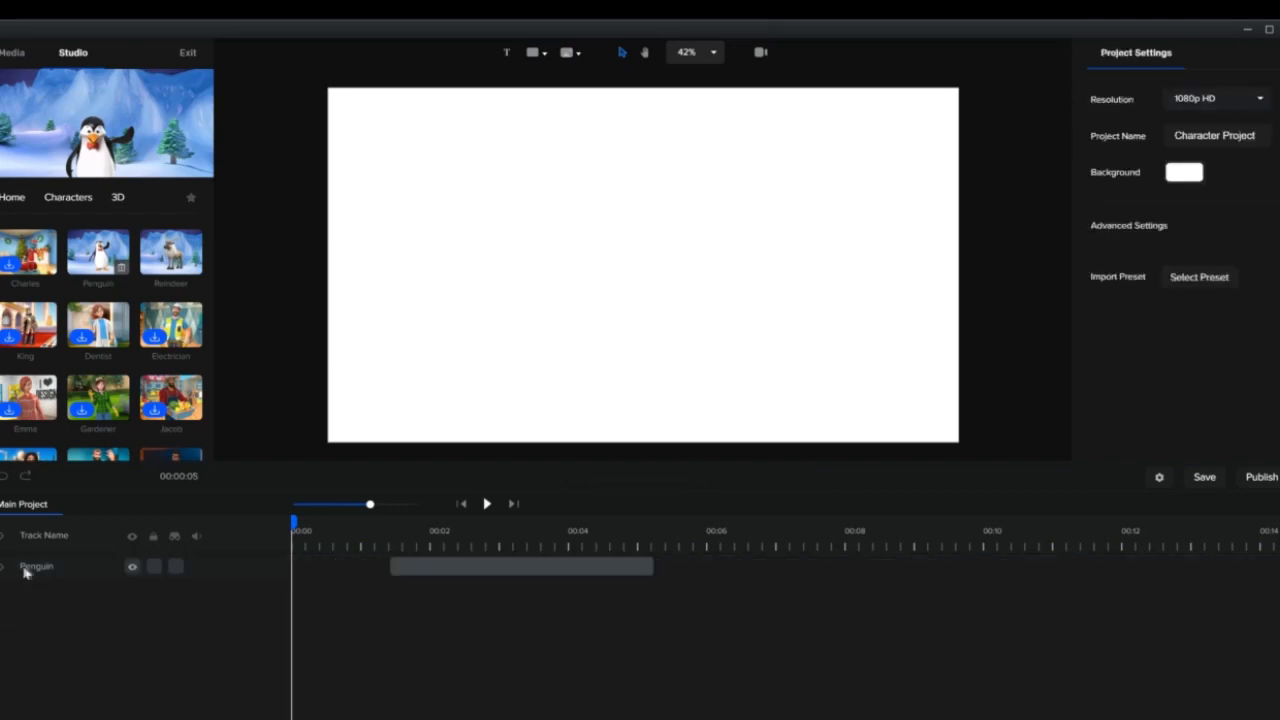
Shift the Penguin track to start at about 1.8 seconds, and expand it to inspect its Idle and Happy actions.
{"action": "left_click_drag", "start_coordinate": [428, 566], "coordinate": [454, 568]}
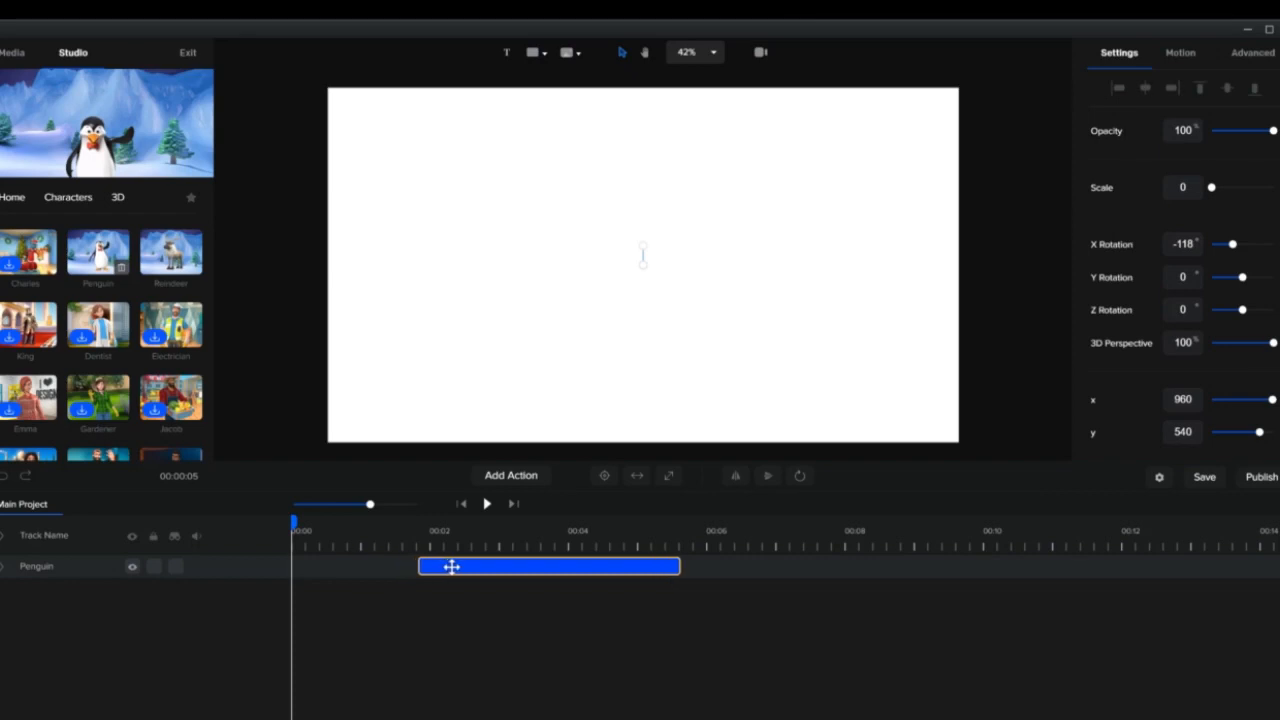
{"action": "left_click_drag", "start_coordinate": [294, 521], "coordinate": [443, 540]}
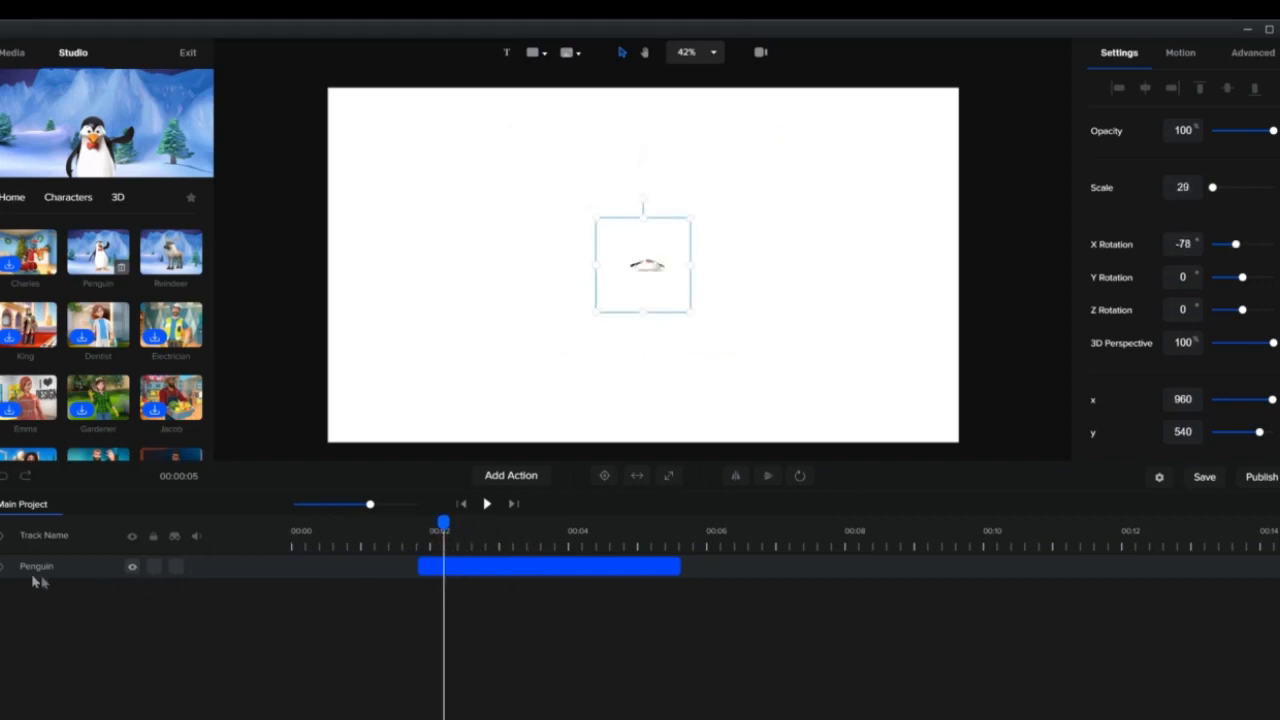
{"action": "left_click", "coordinate": [3, 566]}
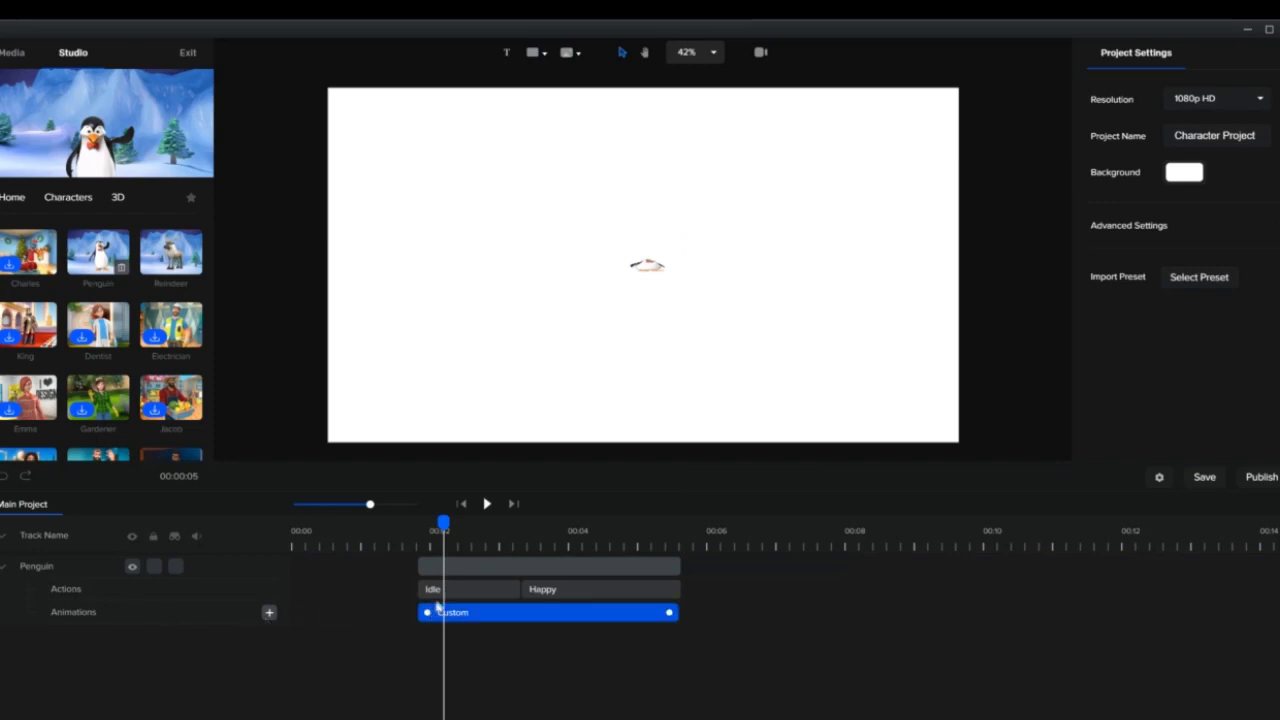
{"action": "left_click", "coordinate": [450, 596]}
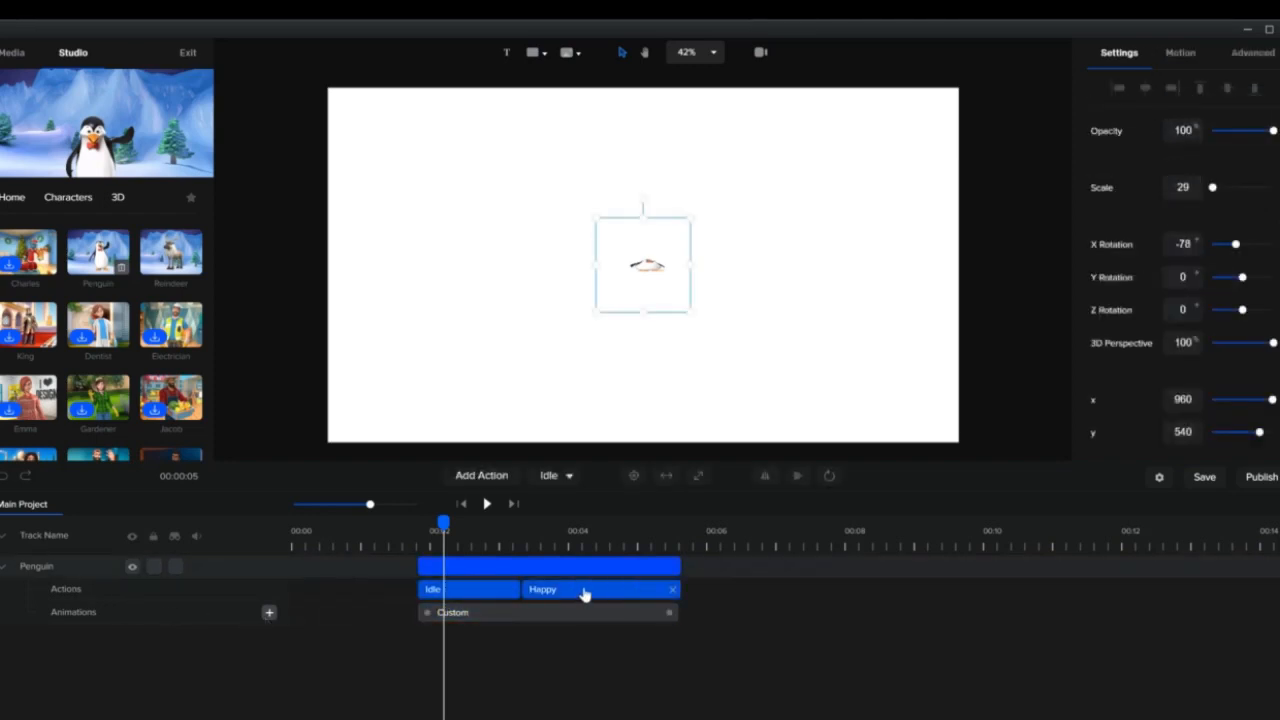
{"action": "left_click", "coordinate": [583, 594]}
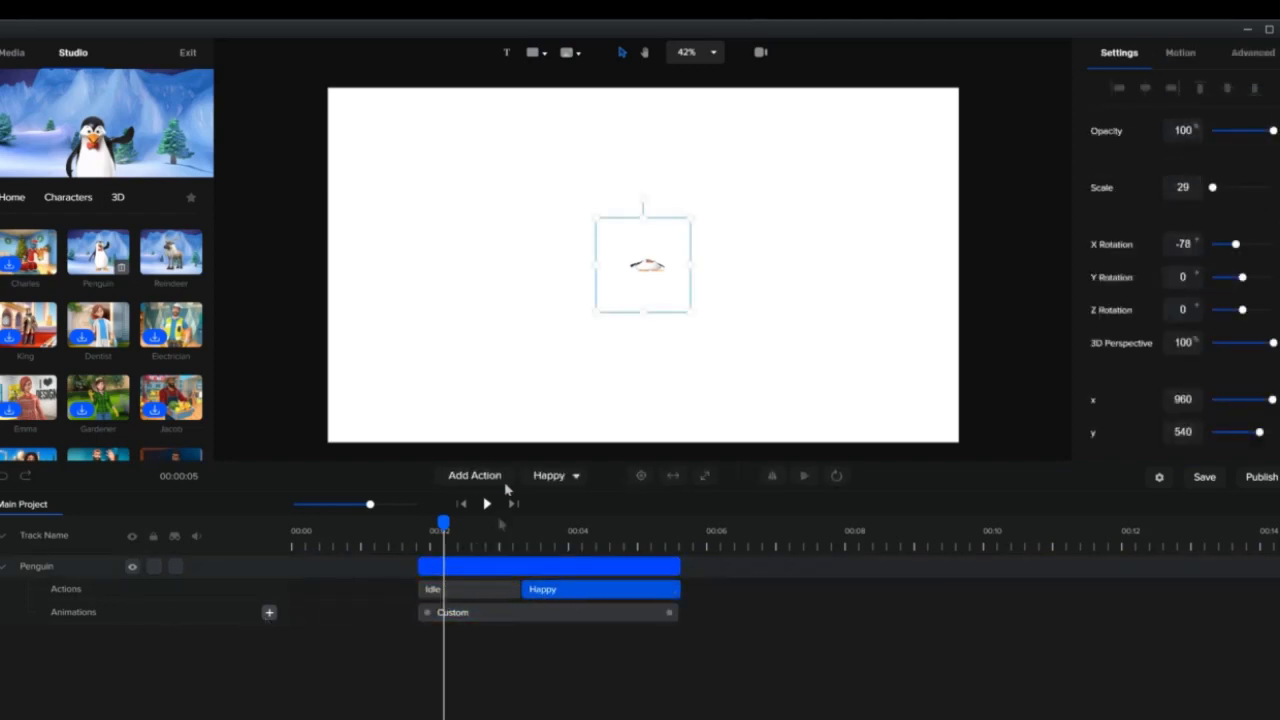
Add a text layer, move its track to start at 0 seconds, and return the playhead to the start.
{"action": "left_click", "coordinate": [506, 52]}
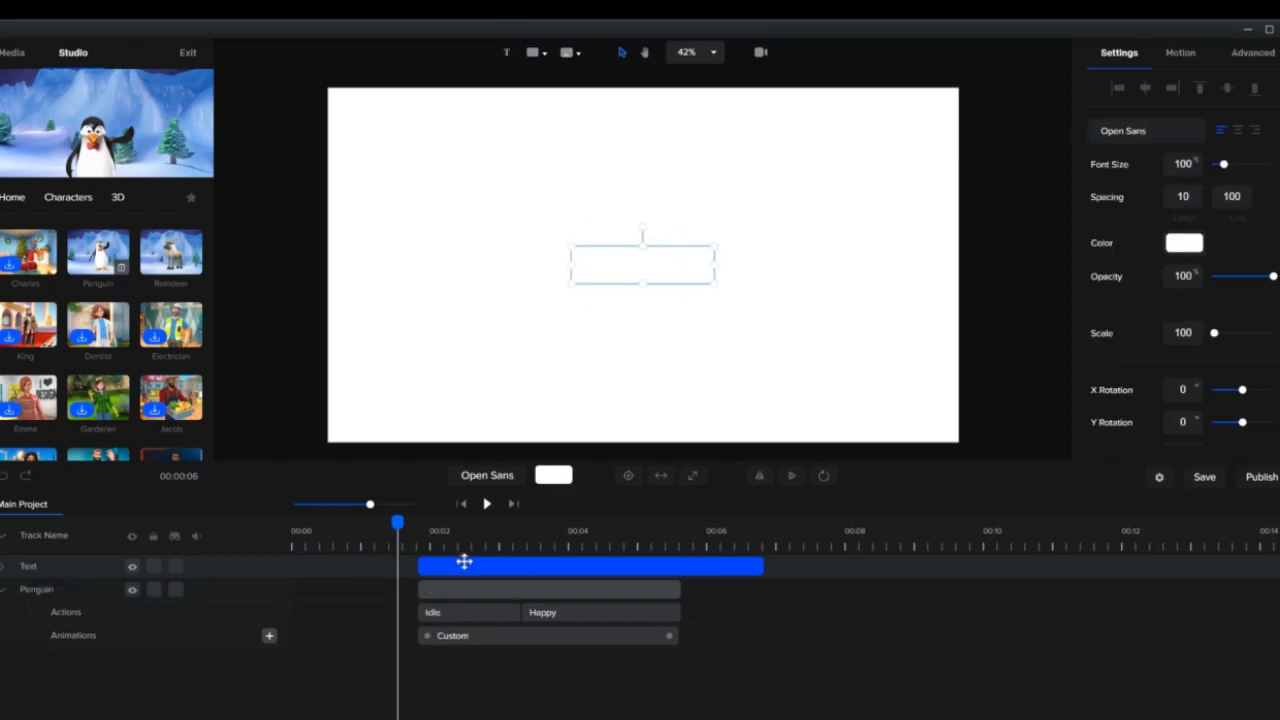
{"action": "left_click_drag", "start_coordinate": [469, 566], "coordinate": [299, 569]}
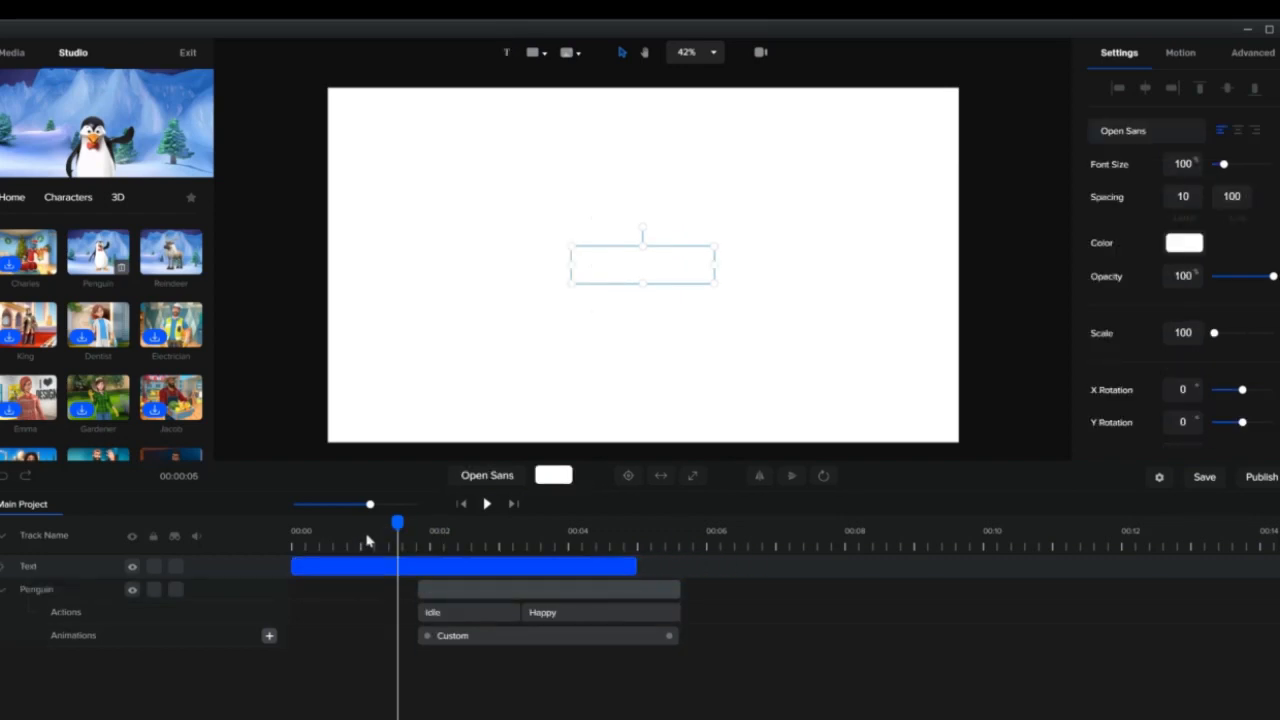
{"action": "left_click", "coordinate": [277, 537]}
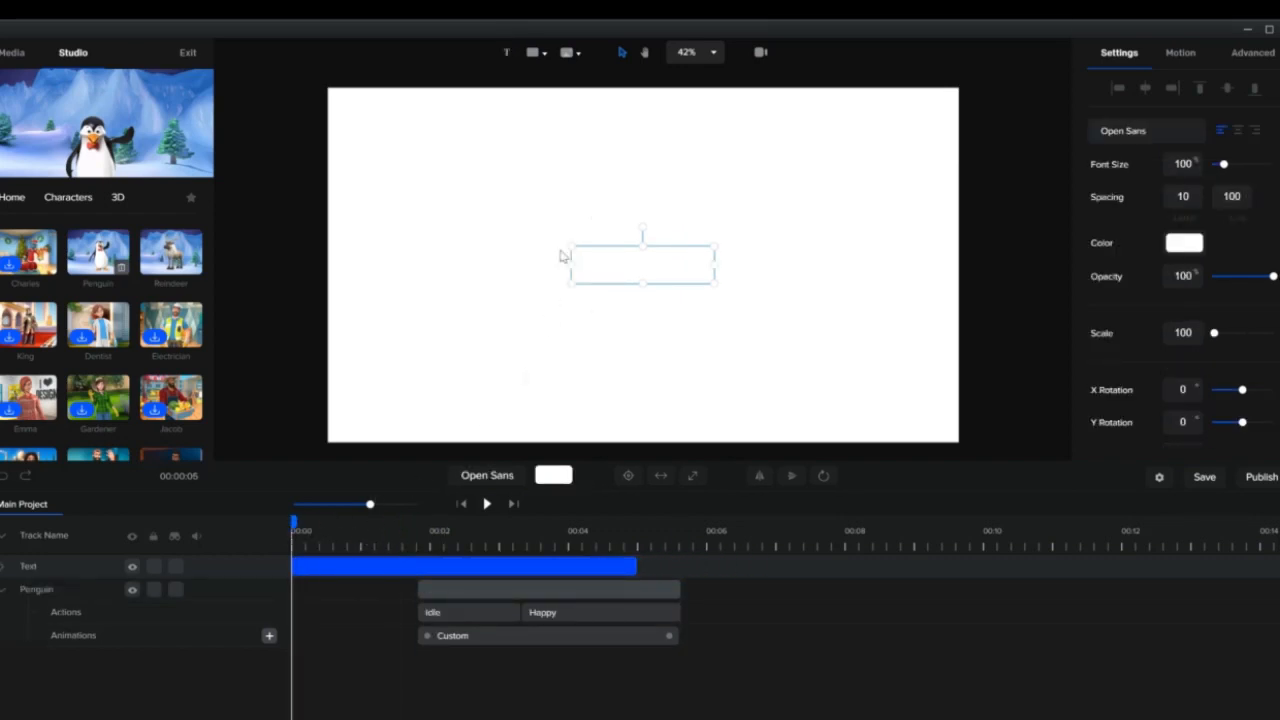
Set the color of the whole "Your Text" layer to black, #000000.
{"action": "double_click", "coordinate": [577, 271]}
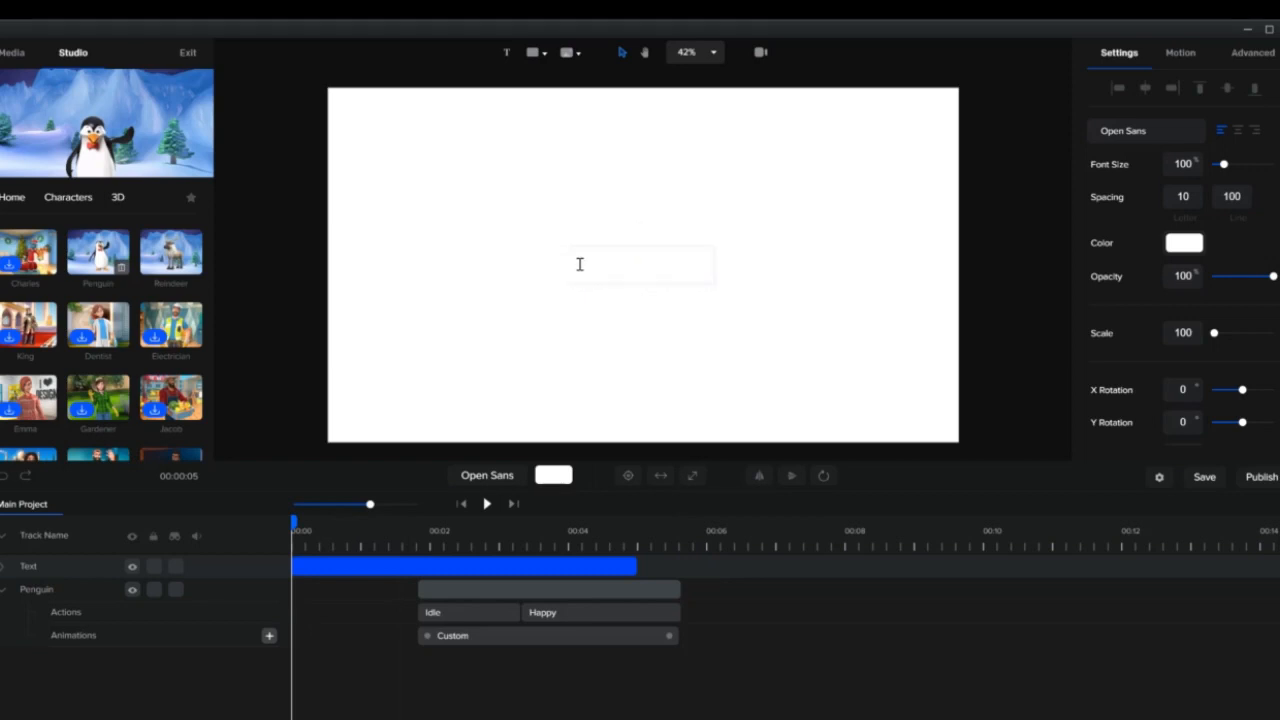
{"action": "left_click_drag", "start_coordinate": [579, 264], "coordinate": [736, 260]}
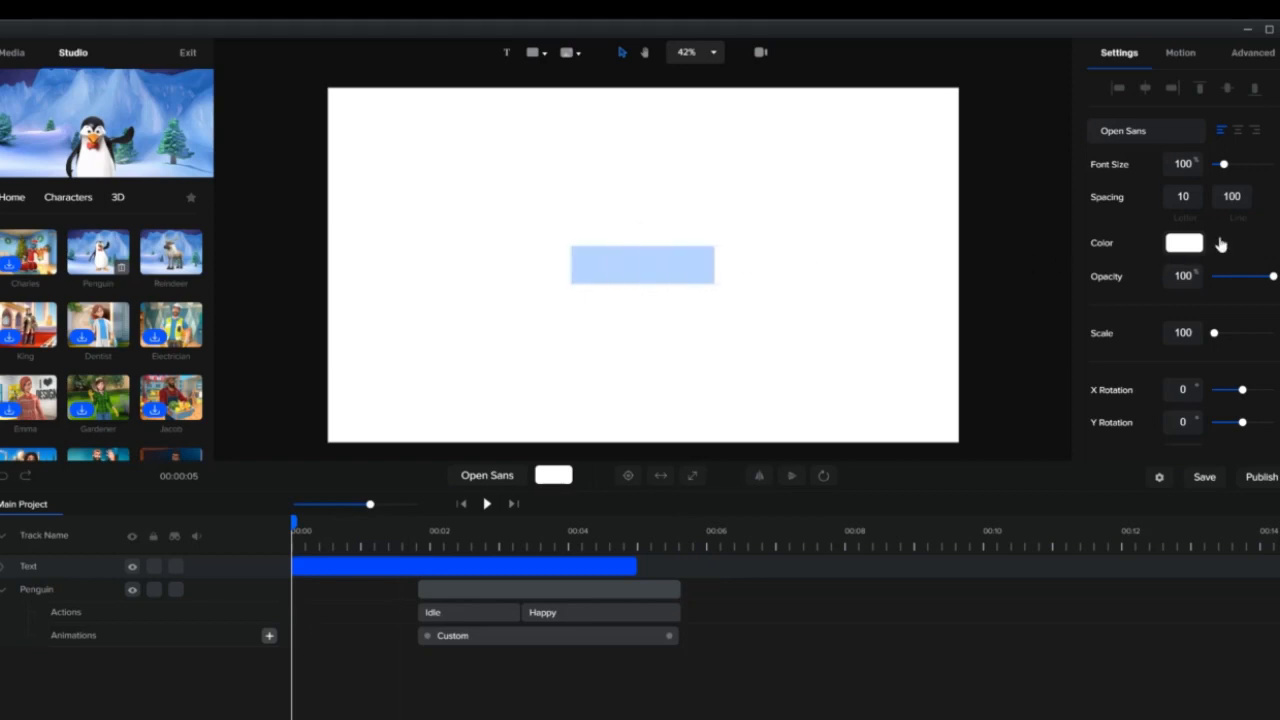
{"action": "left_click", "coordinate": [1188, 244]}
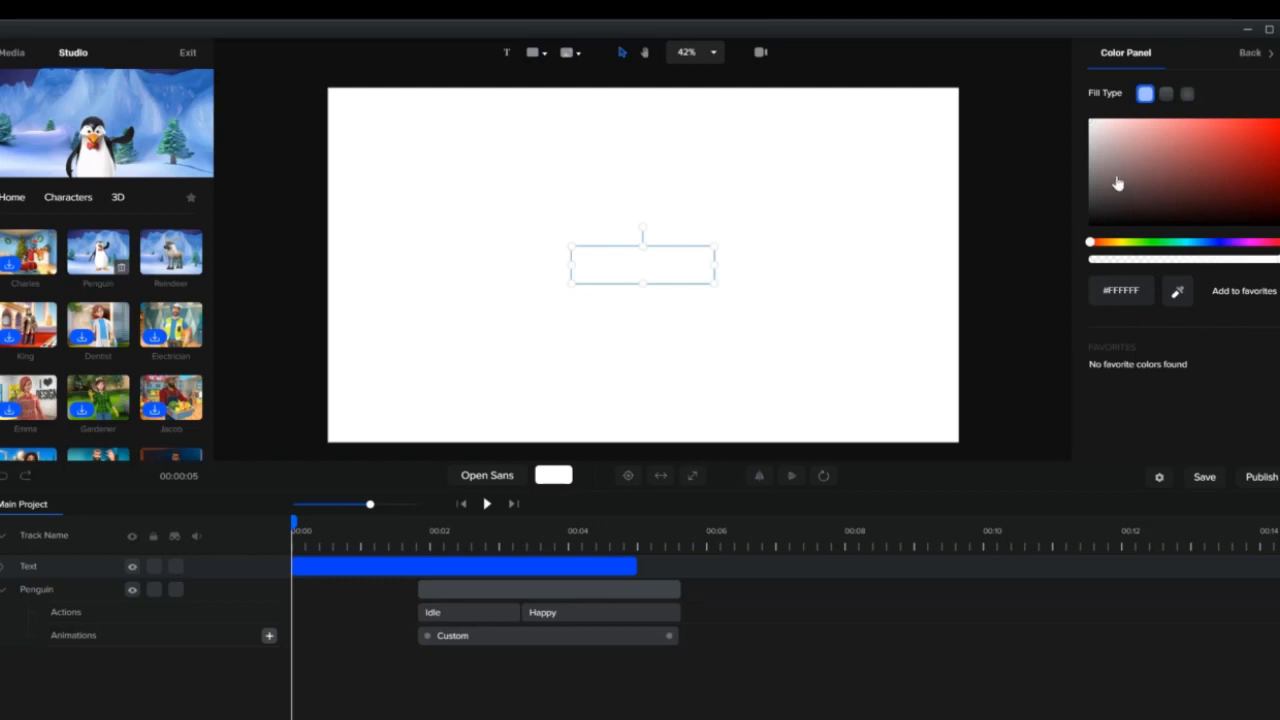
{"action": "left_click_drag", "start_coordinate": [1143, 186], "coordinate": [1074, 248]}
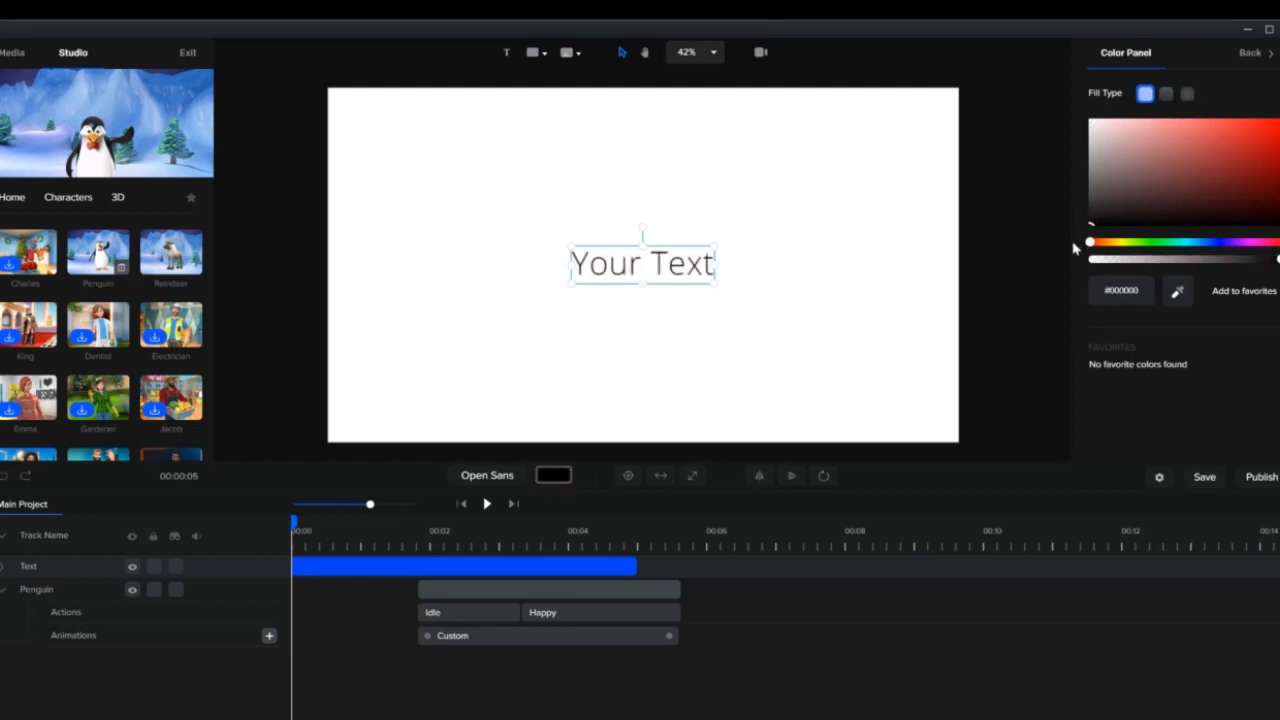
{"action": "left_click", "coordinate": [1014, 296]}
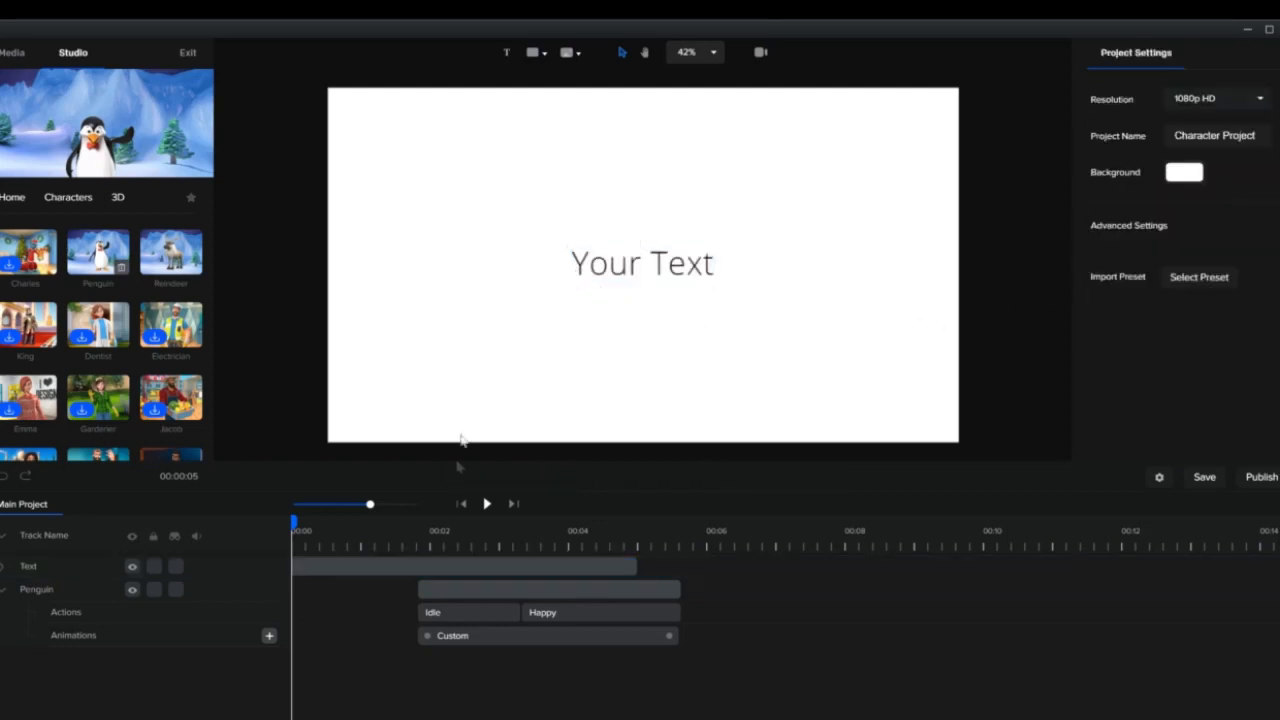
Scrub to the end of the Penguin track, and extend the text track to end at the same point.
{"action": "left_click_drag", "start_coordinate": [295, 521], "coordinate": [683, 517]}
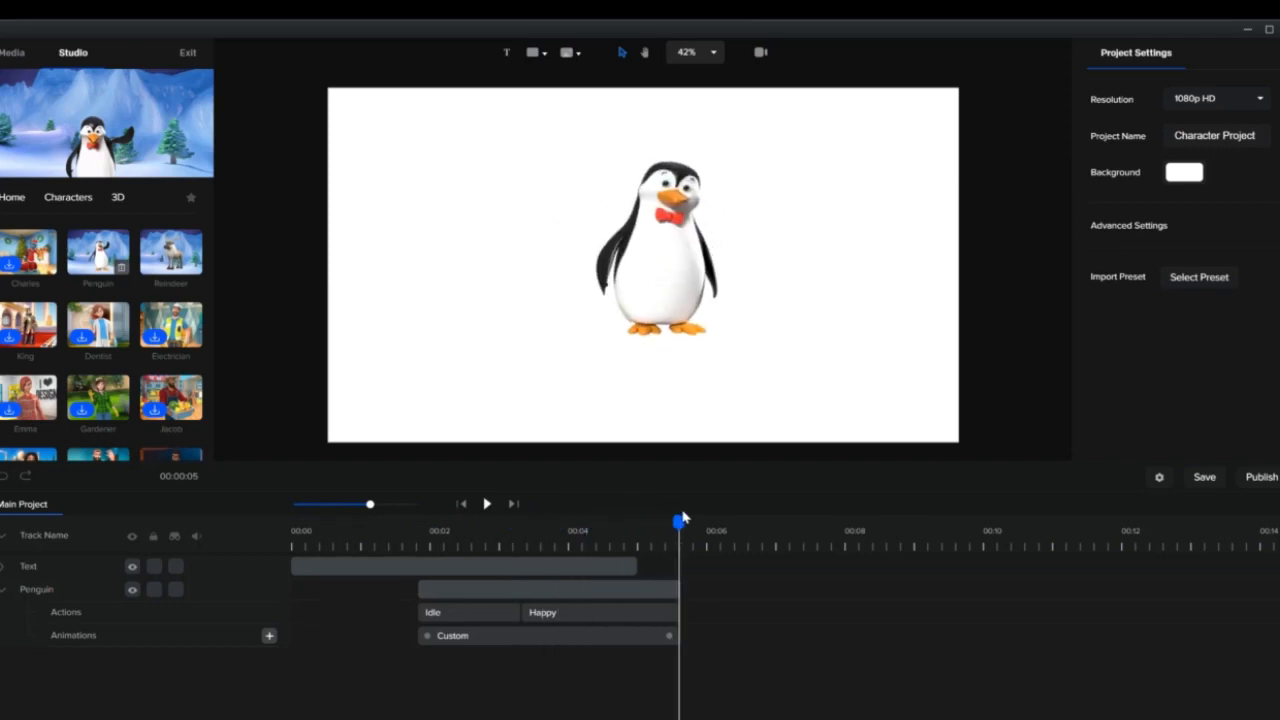
{"action": "left_click", "coordinate": [634, 565]}
{"action": "left_click_drag", "start_coordinate": [634, 565], "coordinate": [672, 567]}
{"action": "left_click", "coordinate": [543, 566]}
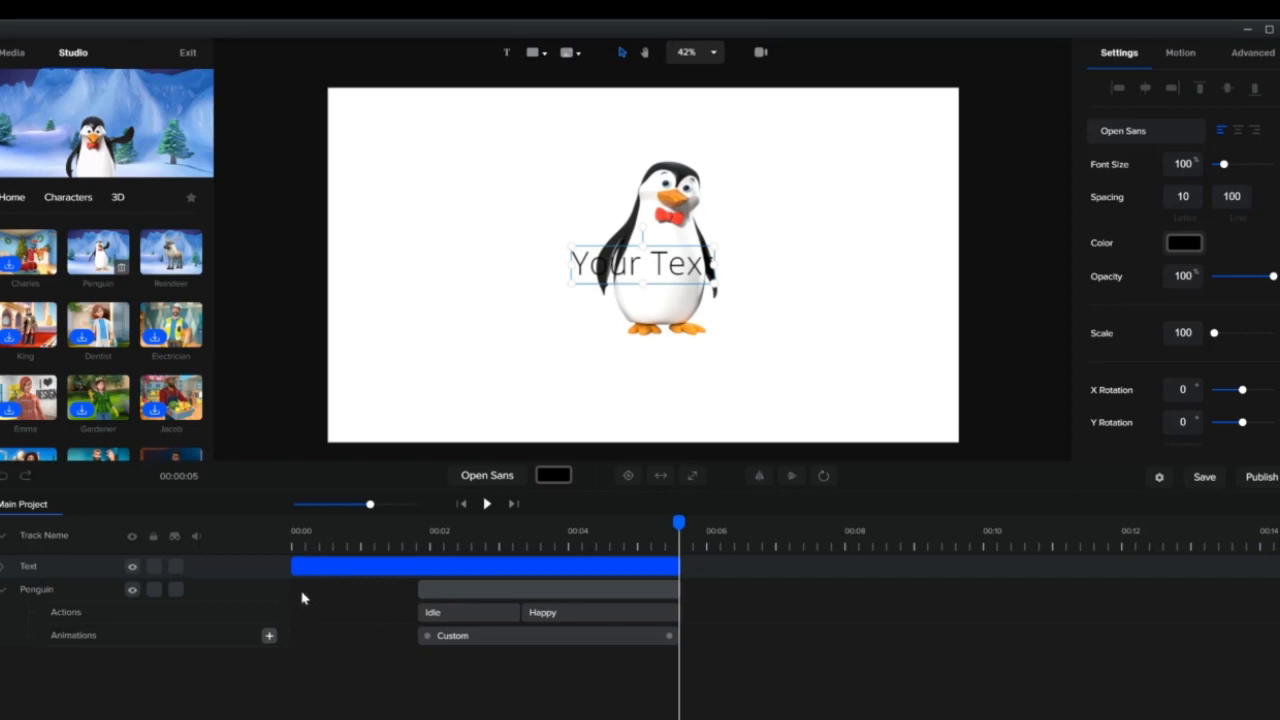
Examine the Penguin track and its actions beneath the text track, scrubbing back to about 2 seconds.
{"action": "left_click", "coordinate": [434, 590]}
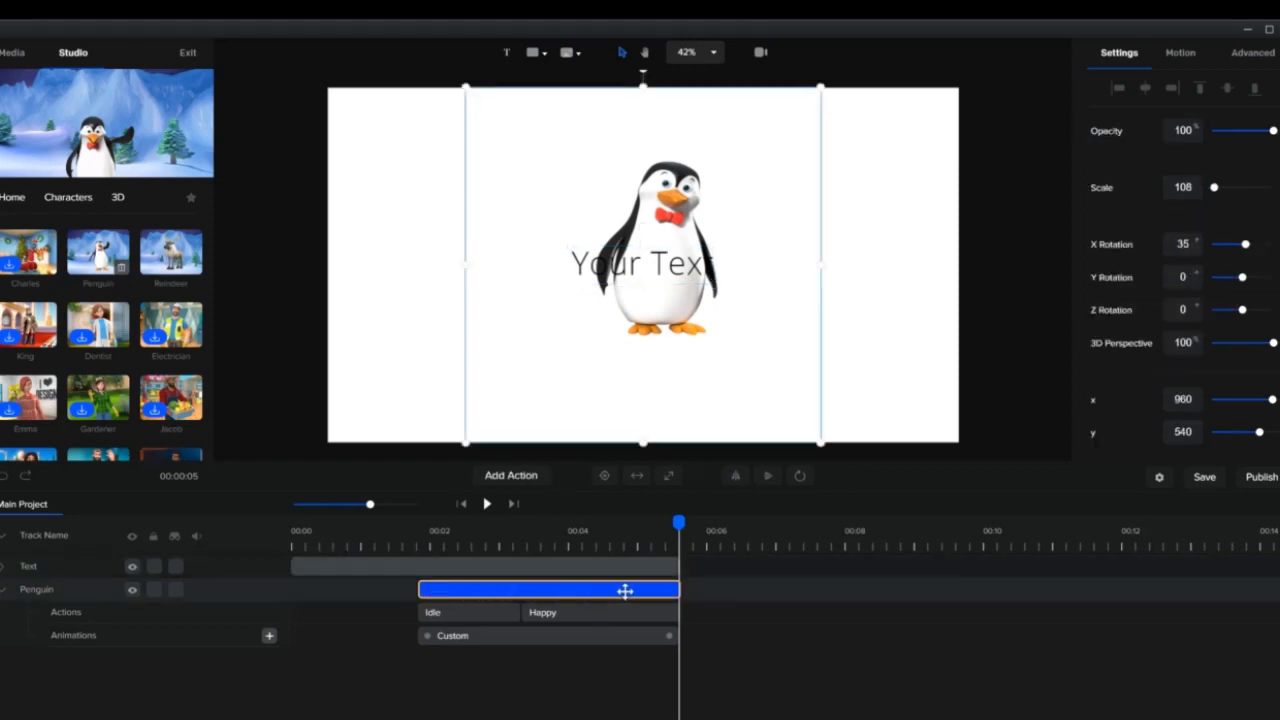
{"action": "left_click", "coordinate": [485, 617]}
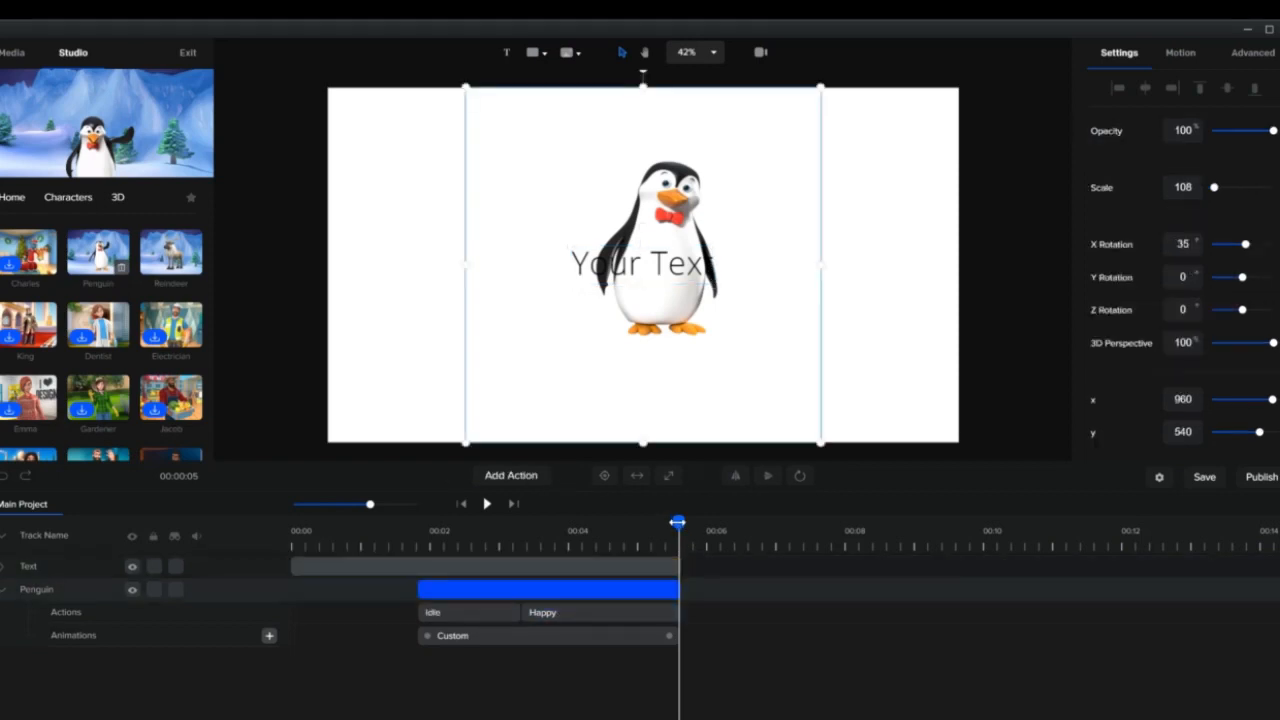
{"action": "left_click_drag", "start_coordinate": [622, 540], "coordinate": [428, 560]}
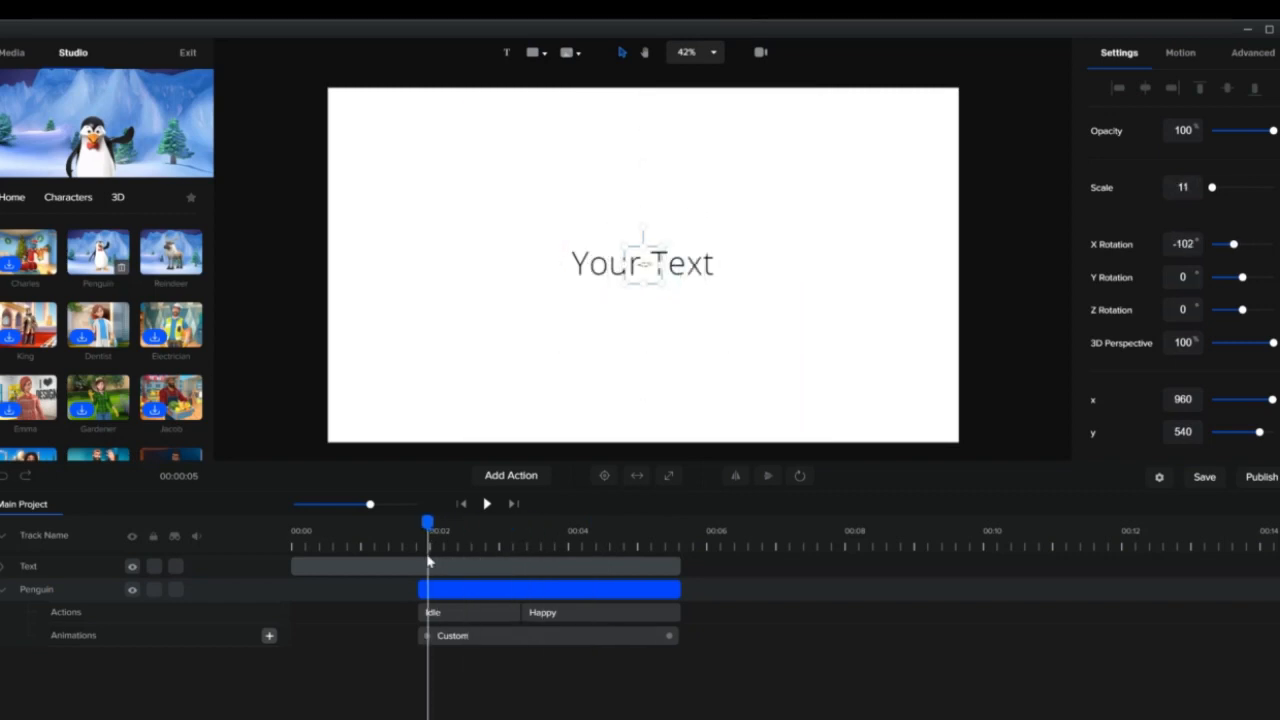
{"action": "left_click", "coordinate": [544, 596]}
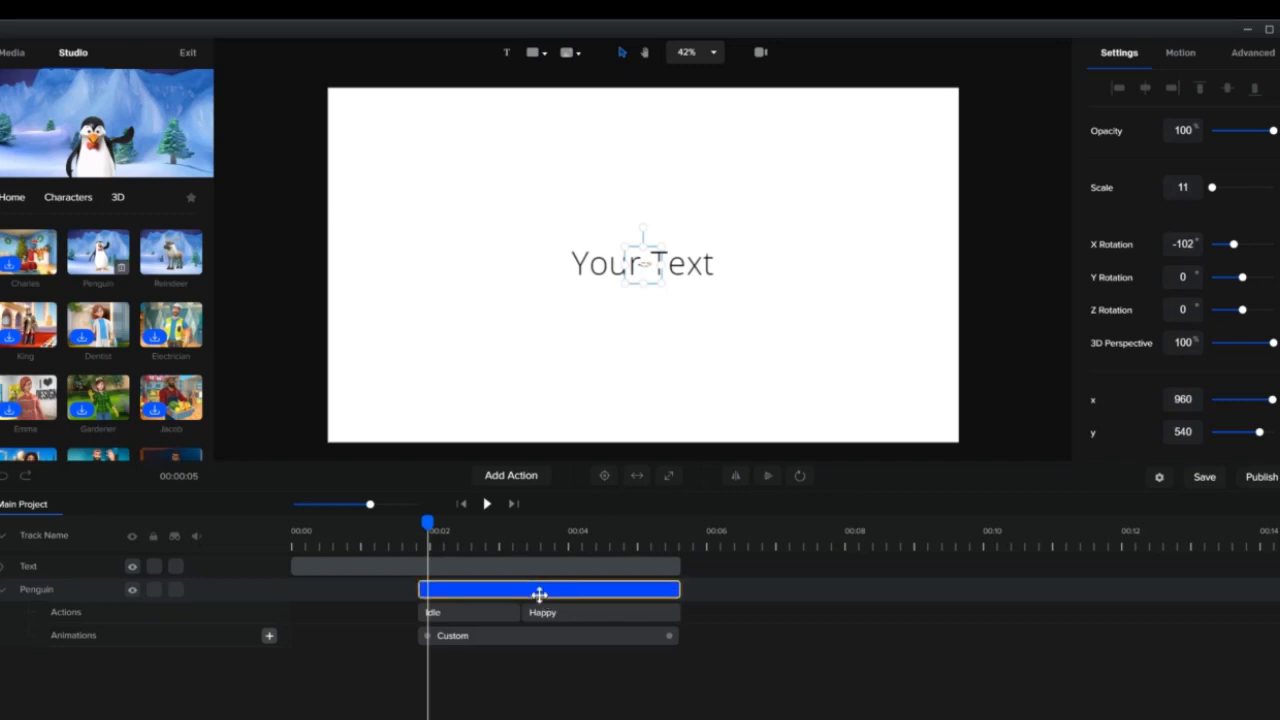
{"action": "left_click", "coordinate": [539, 591]}
{"action": "left_click", "coordinate": [539, 591]}
{"action": "left_click", "coordinate": [464, 618]}
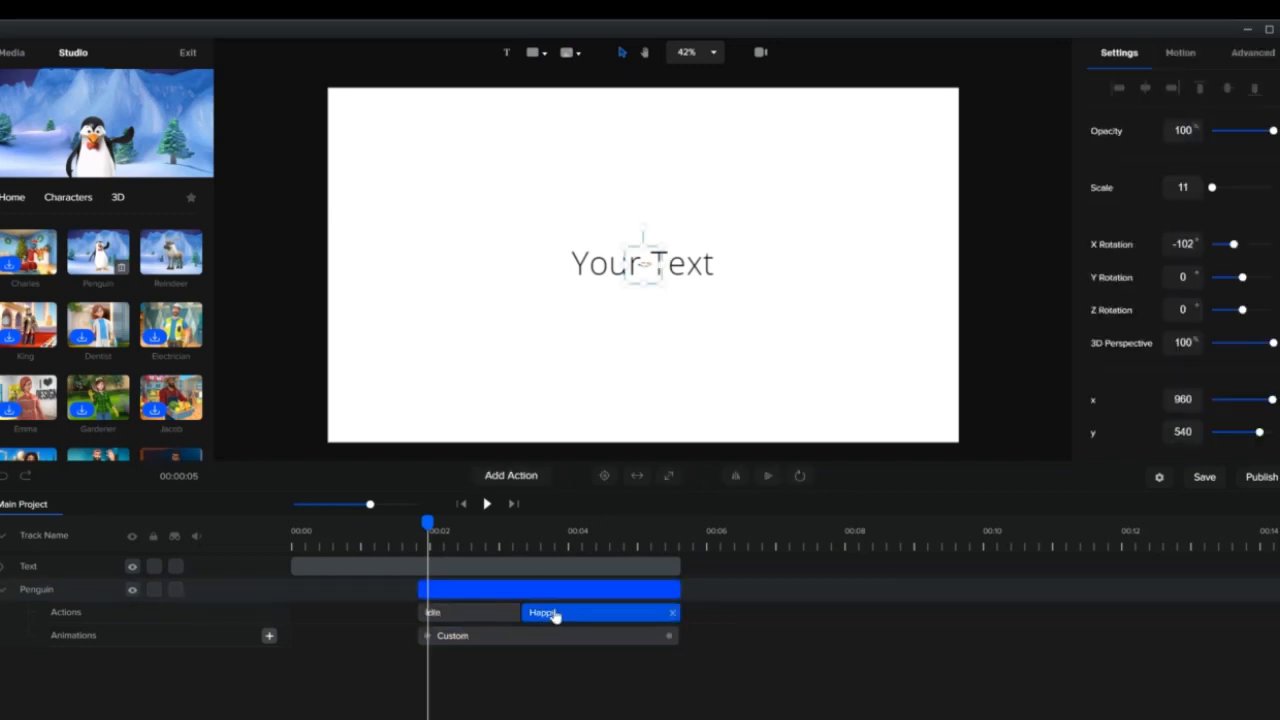
Add a Pointing Down action after the Penguin's Happy action, and remove it.
{"action": "left_click", "coordinate": [513, 479]}
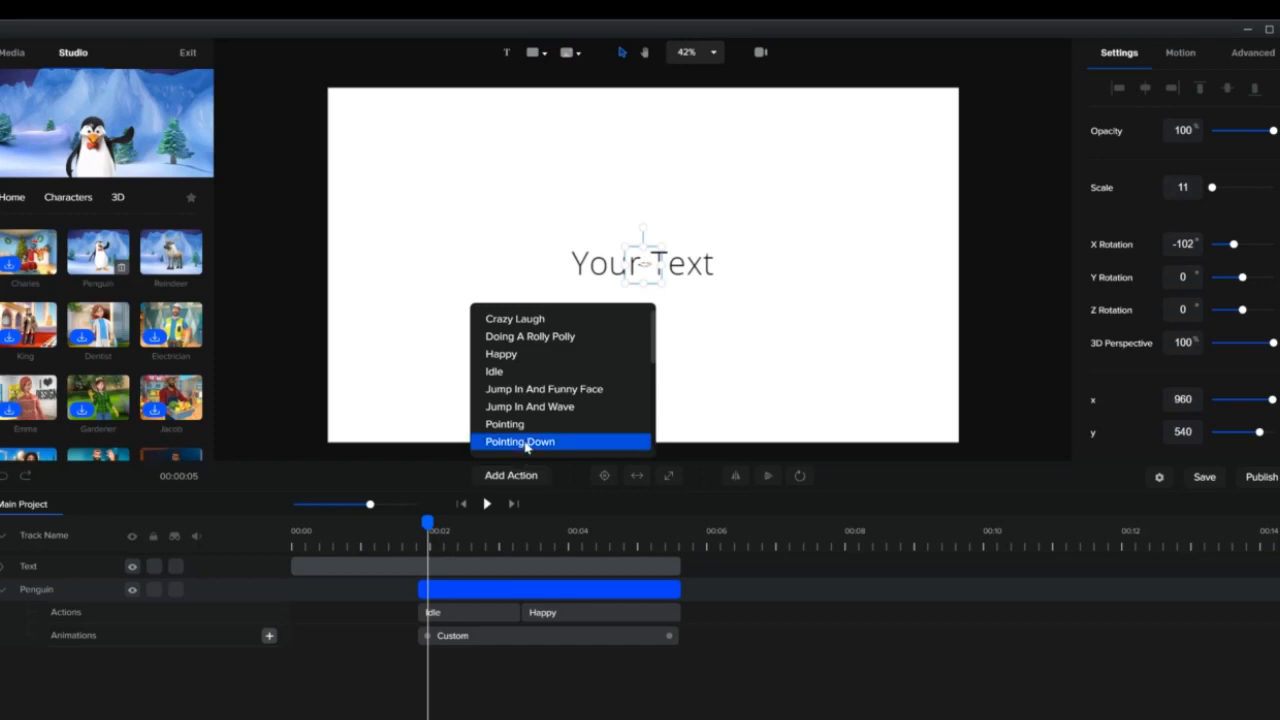
{"action": "left_click", "coordinate": [526, 442]}
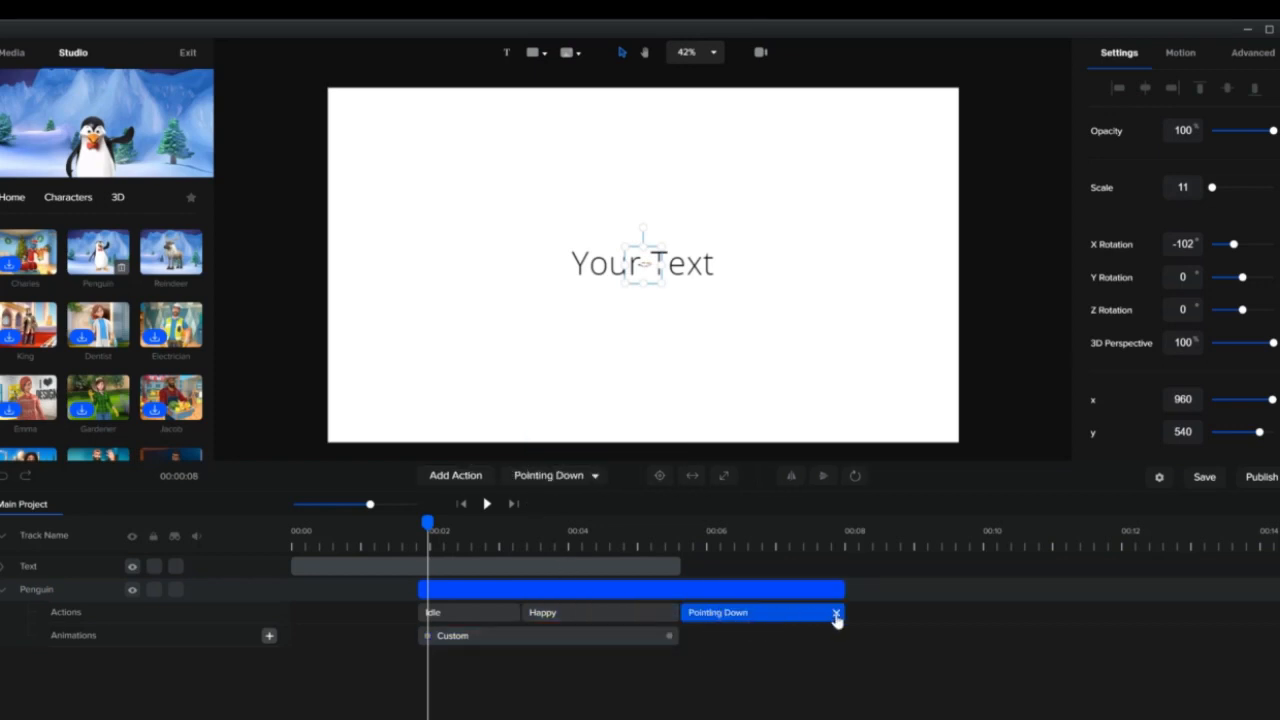
{"action": "left_click", "coordinate": [815, 590]}
{"action": "left_click", "coordinate": [836, 614]}
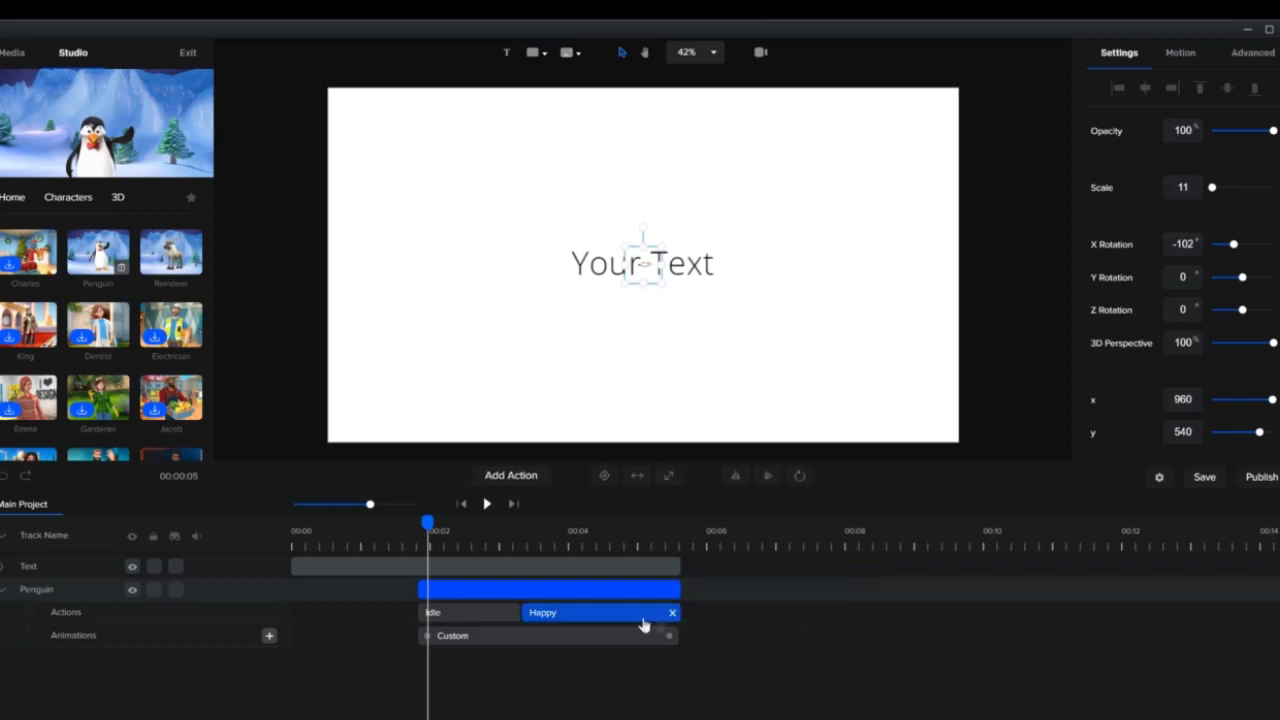
Replace the Penguin's Idle action with Doing A Rolly Polly, and move the playhead back towards the start.
{"action": "left_click", "coordinate": [489, 615]}
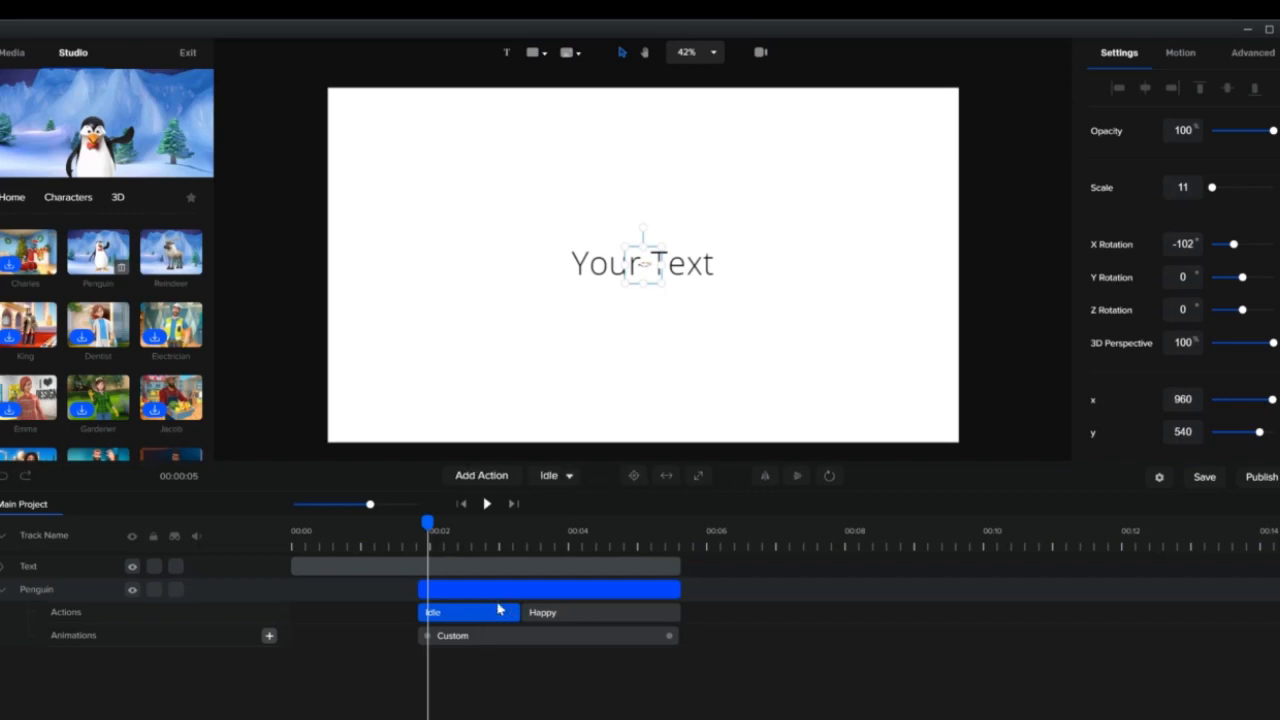
{"action": "left_click", "coordinate": [568, 477]}
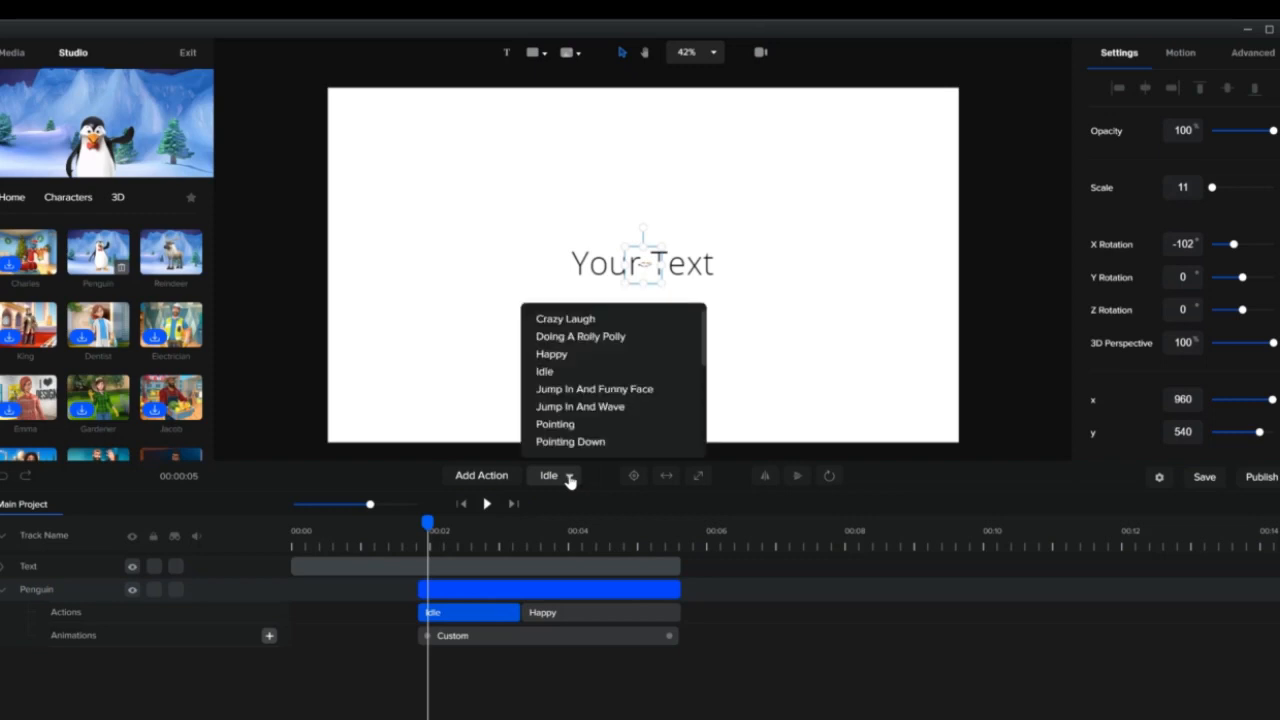
{"action": "left_click", "coordinate": [568, 342]}
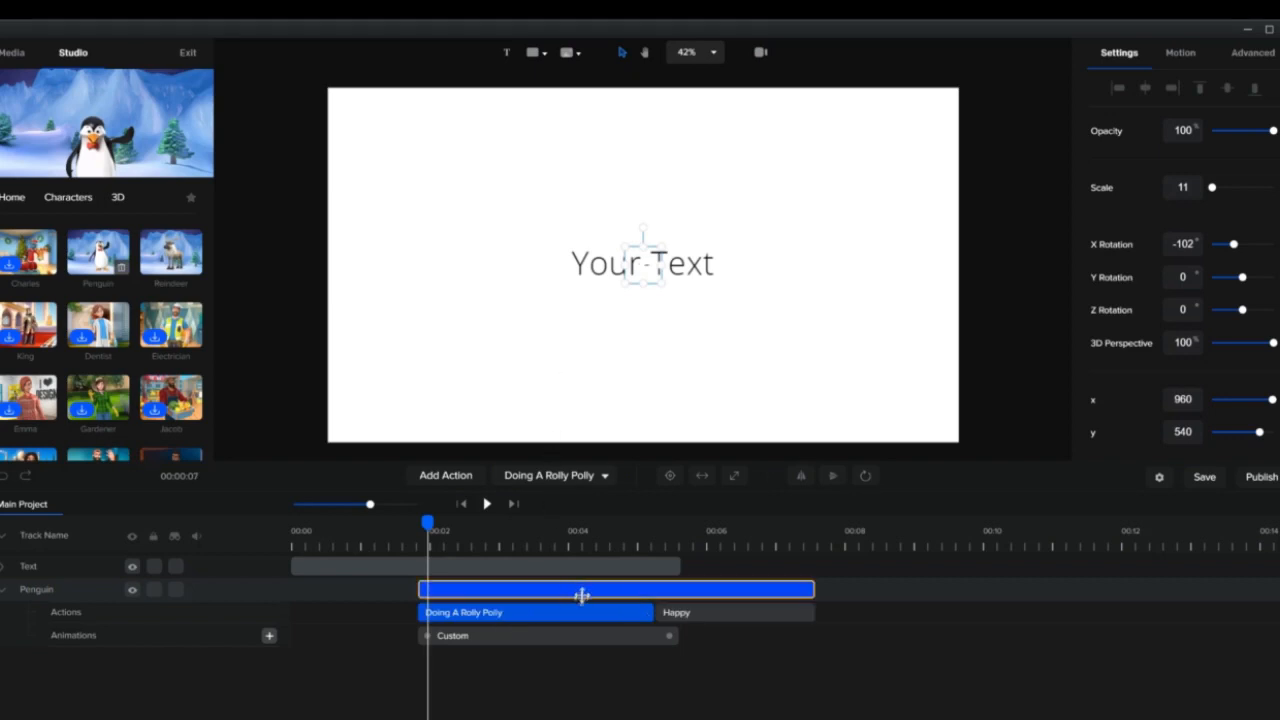
{"action": "left_click", "coordinate": [286, 528]}
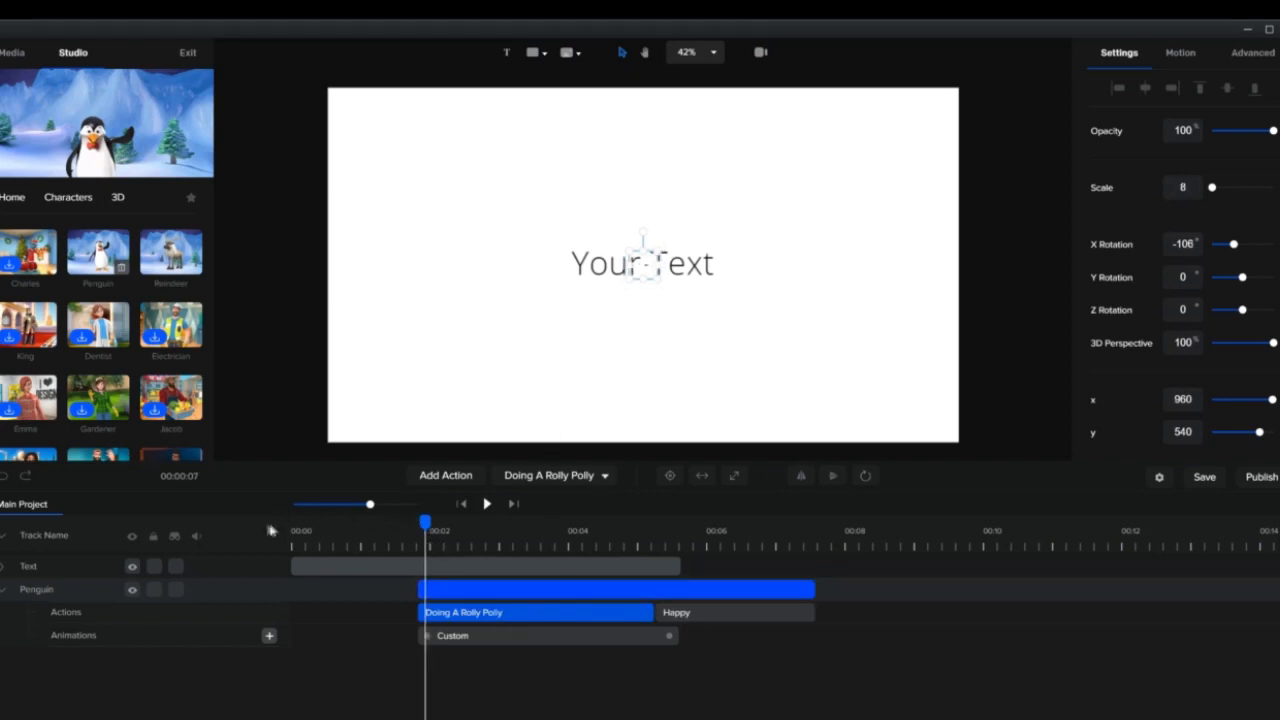
Play the timeline preview and add another animation at the end of the Penguin track.
{"action": "left_click", "coordinate": [487, 506]}
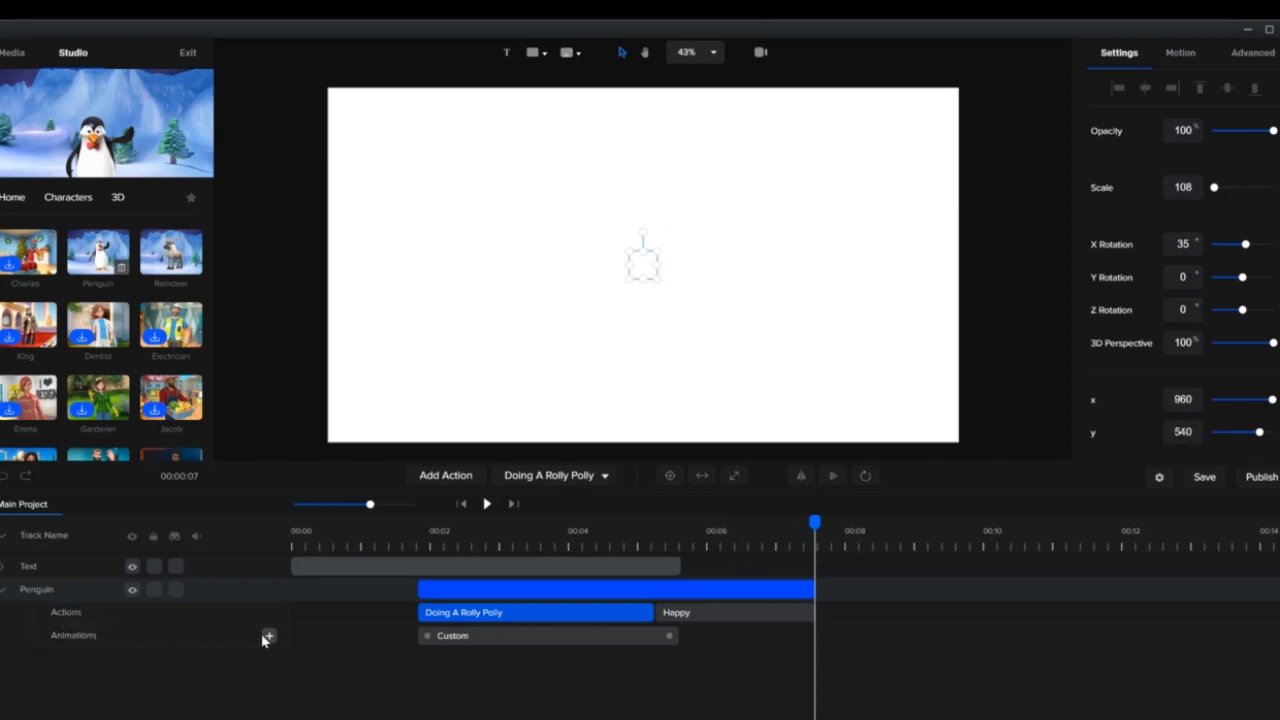
{"action": "left_click", "coordinate": [388, 582]}
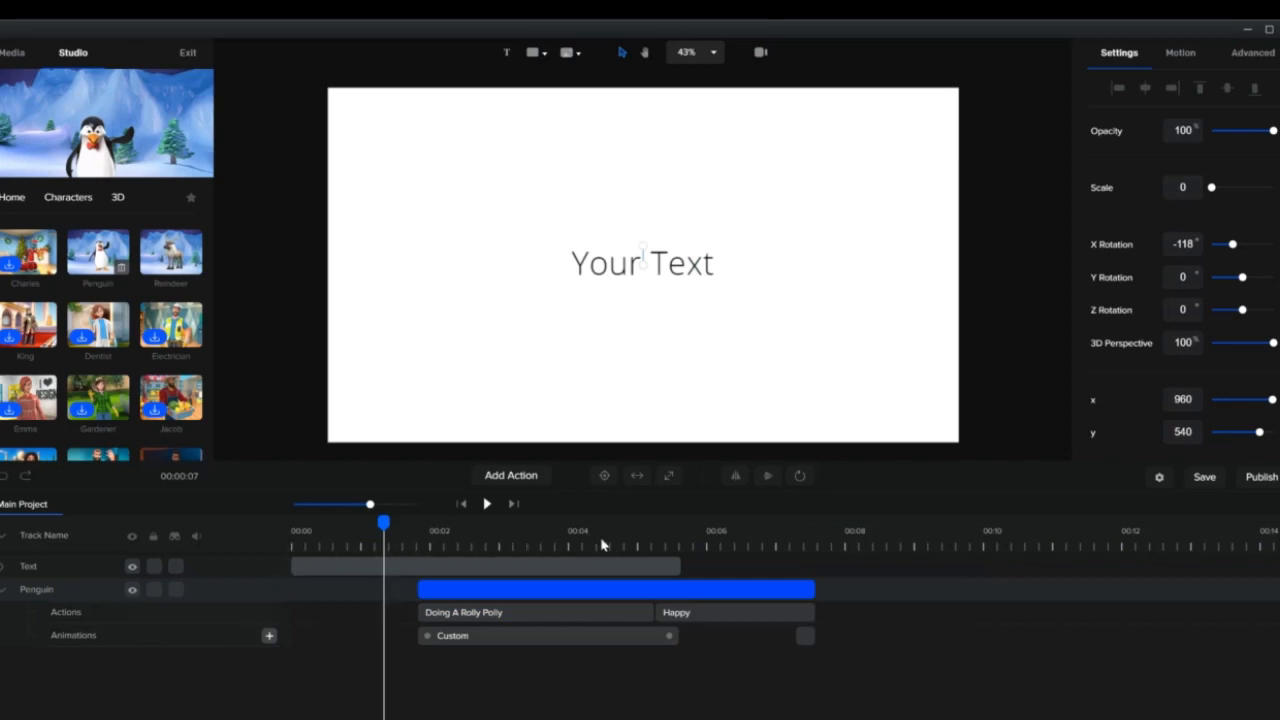
{"action": "left_click", "coordinate": [503, 613]}
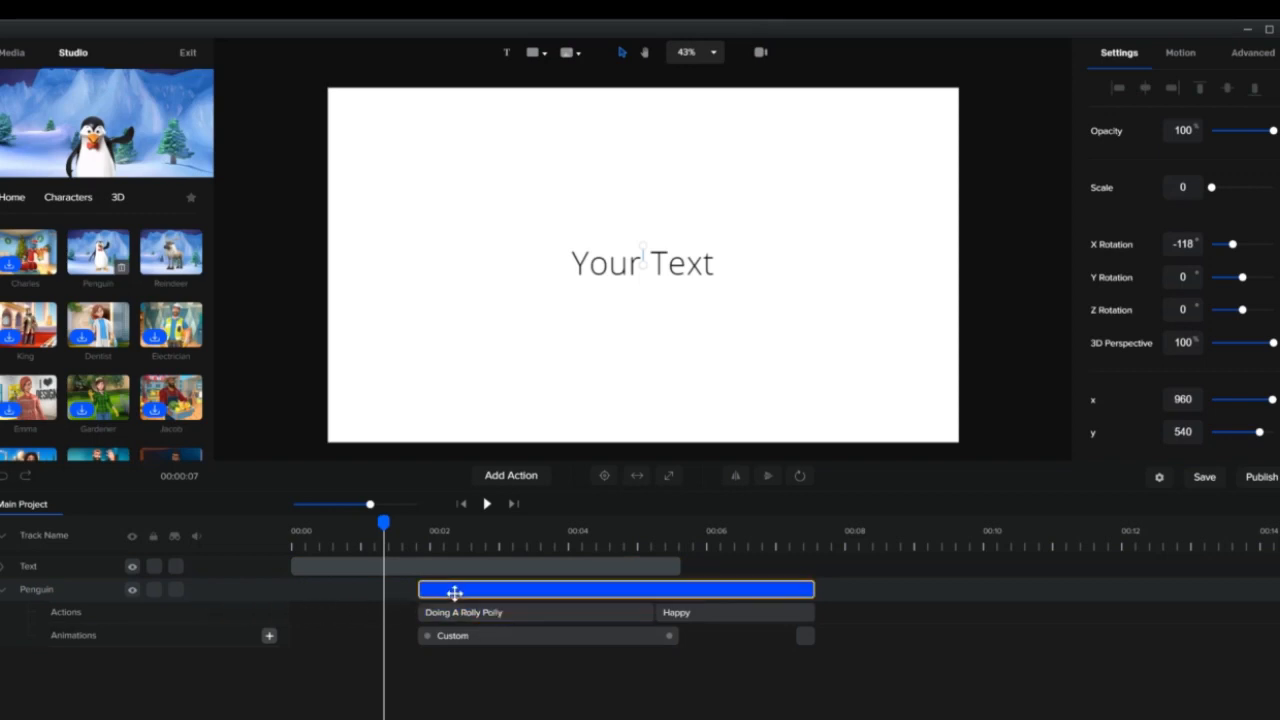
Select the Penguin clip and the Text clip in turn to see which layer each one controls.
{"action": "left_click", "coordinate": [456, 595]}
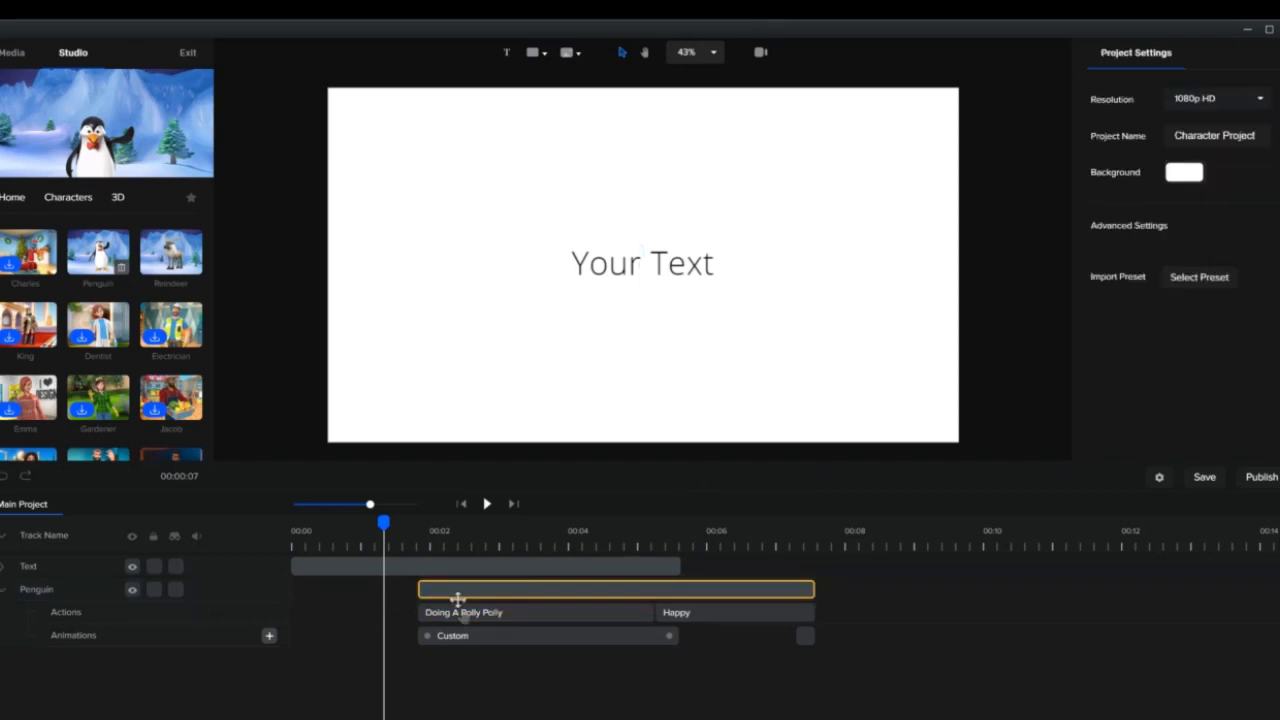
{"action": "left_click", "coordinate": [522, 591]}
{"action": "left_click", "coordinate": [385, 567]}
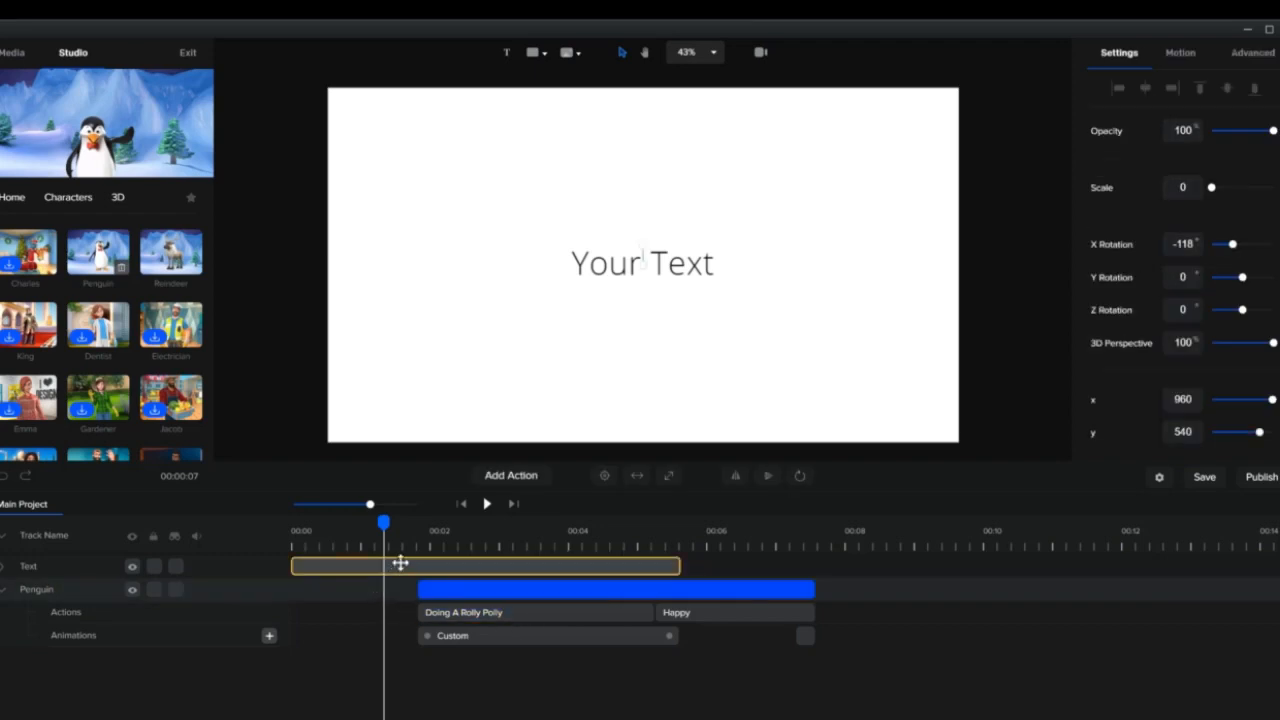
{"action": "left_click", "coordinate": [400, 564]}
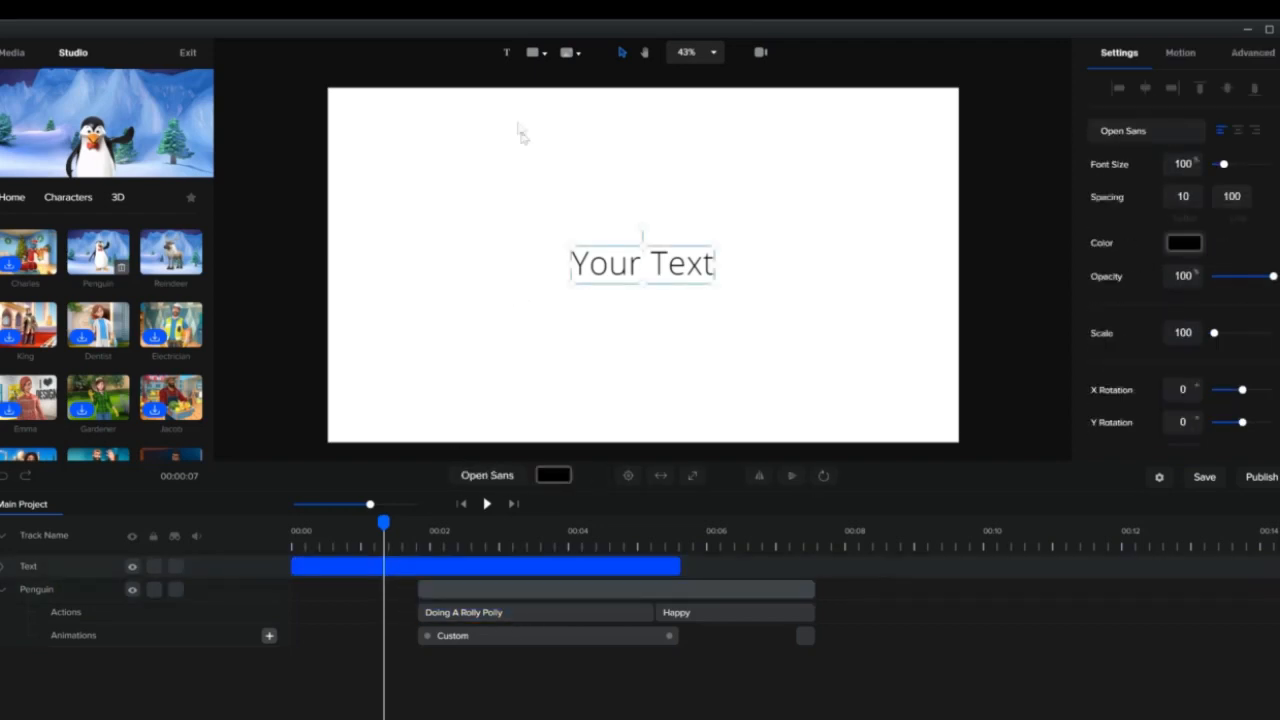
Insert a rounded rectangle shape on the canvas and fill it with red (#FF0000).
{"action": "left_click", "coordinate": [543, 57]}
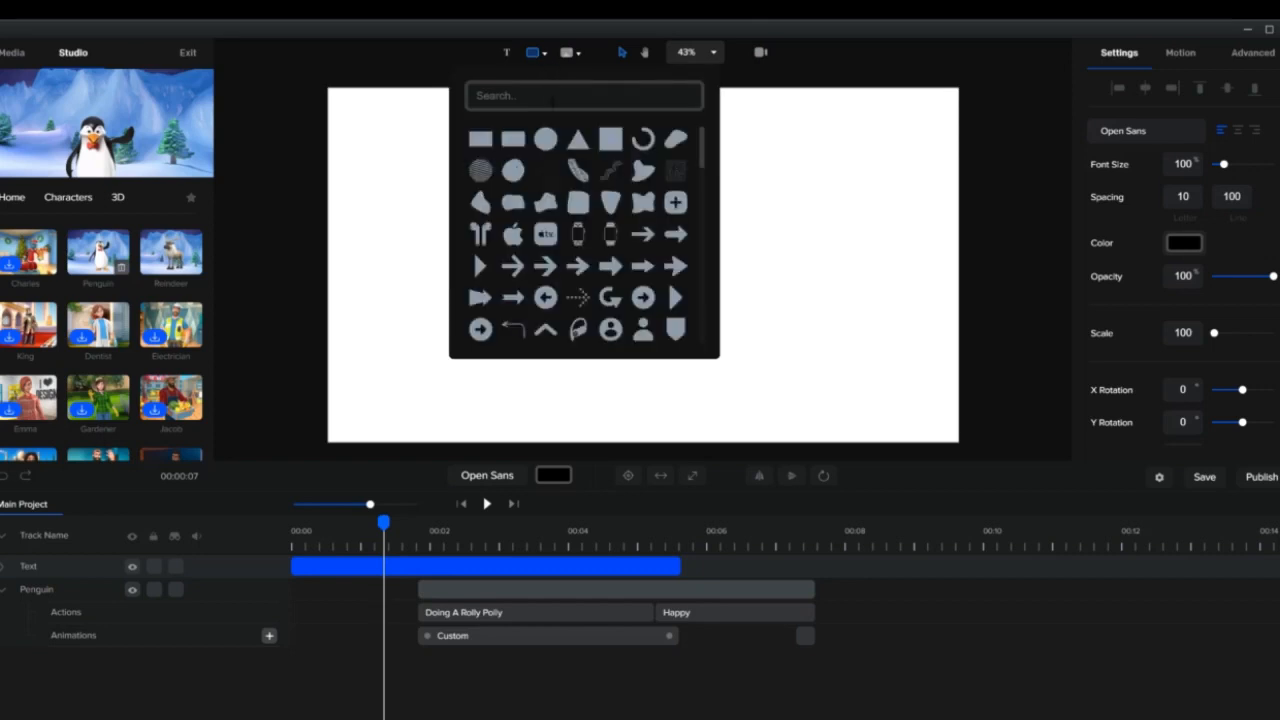
{"action": "left_click", "coordinate": [513, 140]}
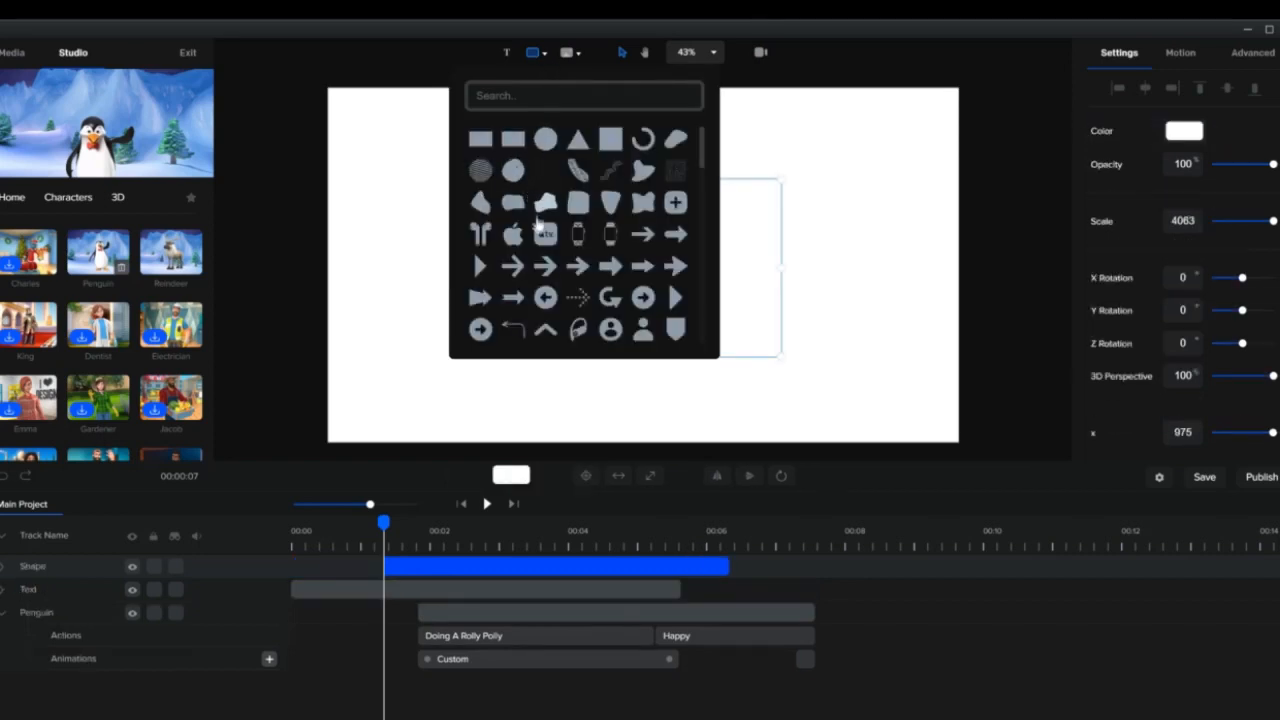
{"action": "left_click", "coordinate": [755, 262]}
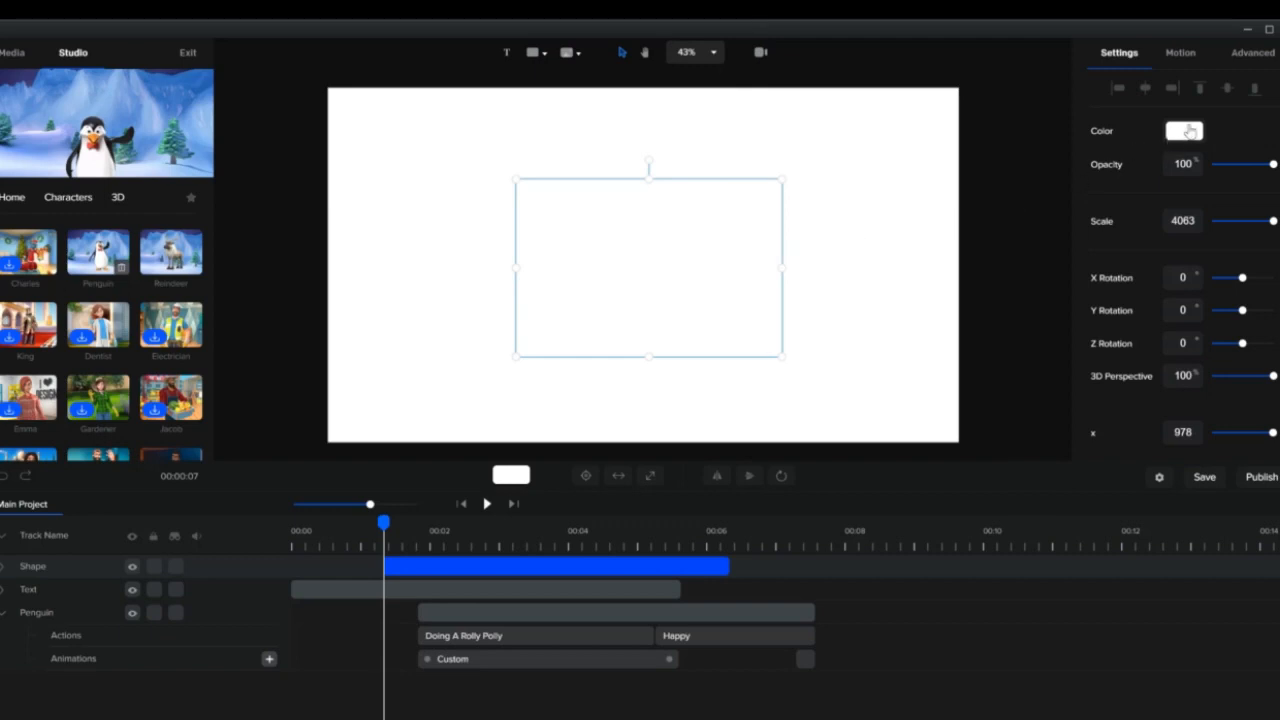
{"action": "left_click", "coordinate": [1189, 132]}
{"action": "left_click", "coordinate": [1276, 131]}
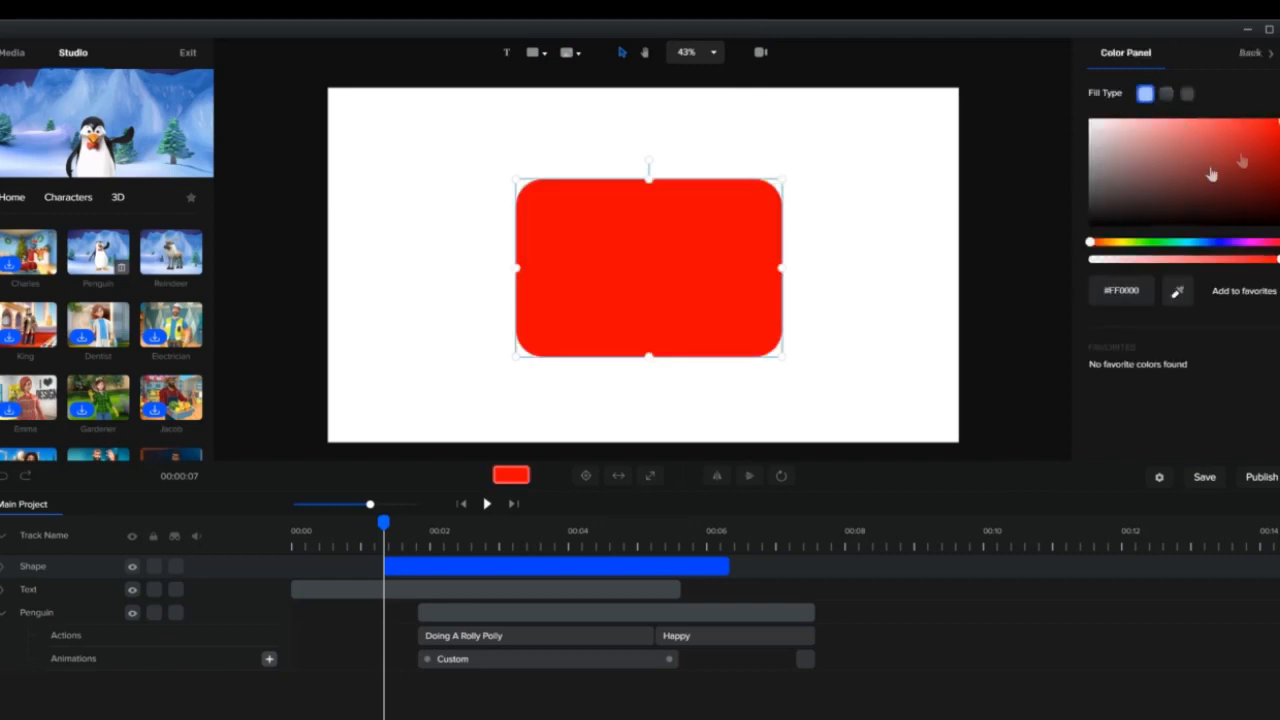
{"action": "left_click", "coordinate": [920, 246]}
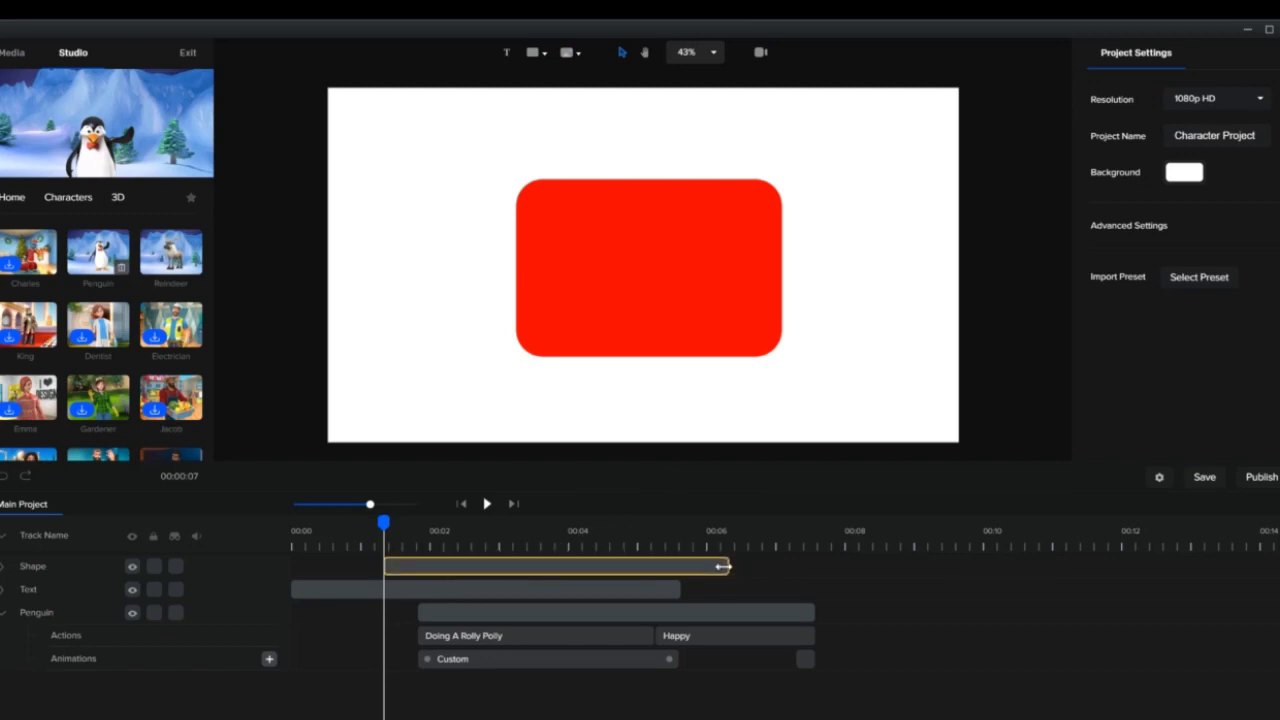
Trim the Shape clip's end to about 4.5 seconds and shift the clip about a quarter second later.
{"action": "left_click_drag", "start_coordinate": [727, 567], "coordinate": [601, 563]}
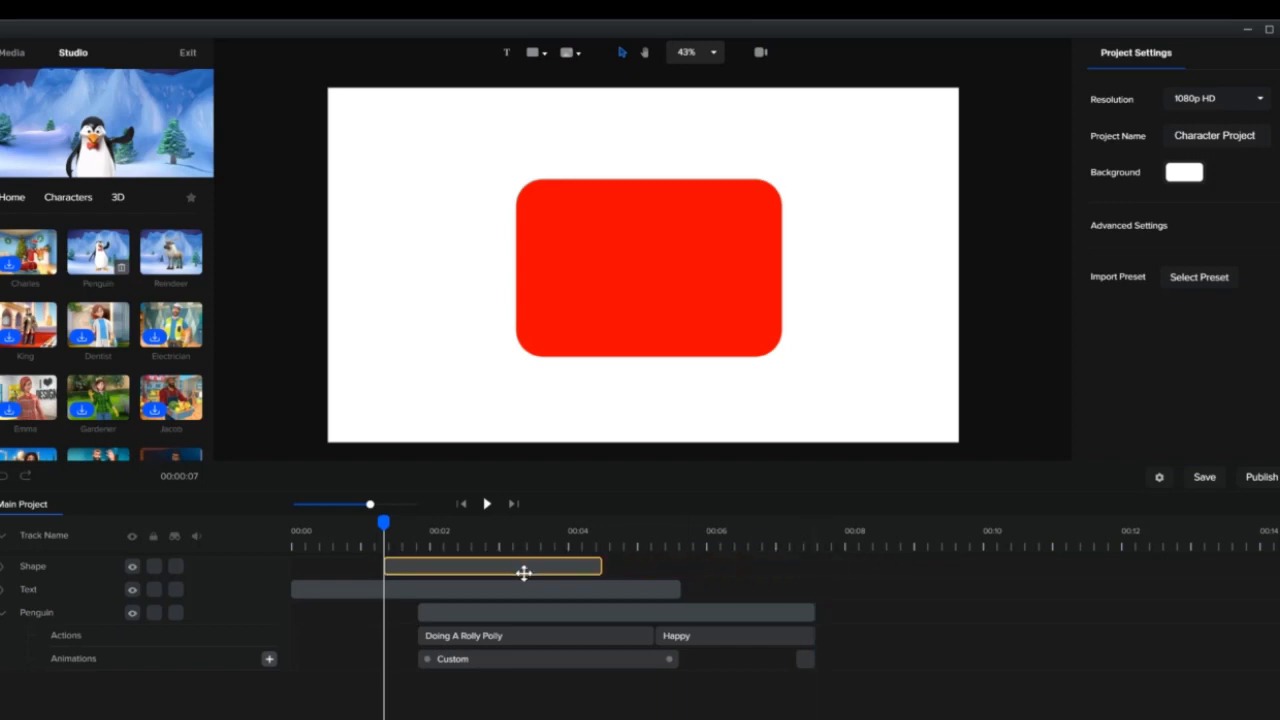
{"action": "mouse_move", "coordinate": [521, 569]}
{"action": "left_mouse_down"}
{"action": "mouse_move", "coordinate": [680, 566]}
{"action": "mouse_move", "coordinate": [539, 566]}
{"action": "left_mouse_up"}
Select the Penguin clip and look at its Doing A Rolly Polly and Happy actions.
{"action": "left_click", "coordinate": [498, 609]}
{"action": "left_click", "coordinate": [445, 638]}
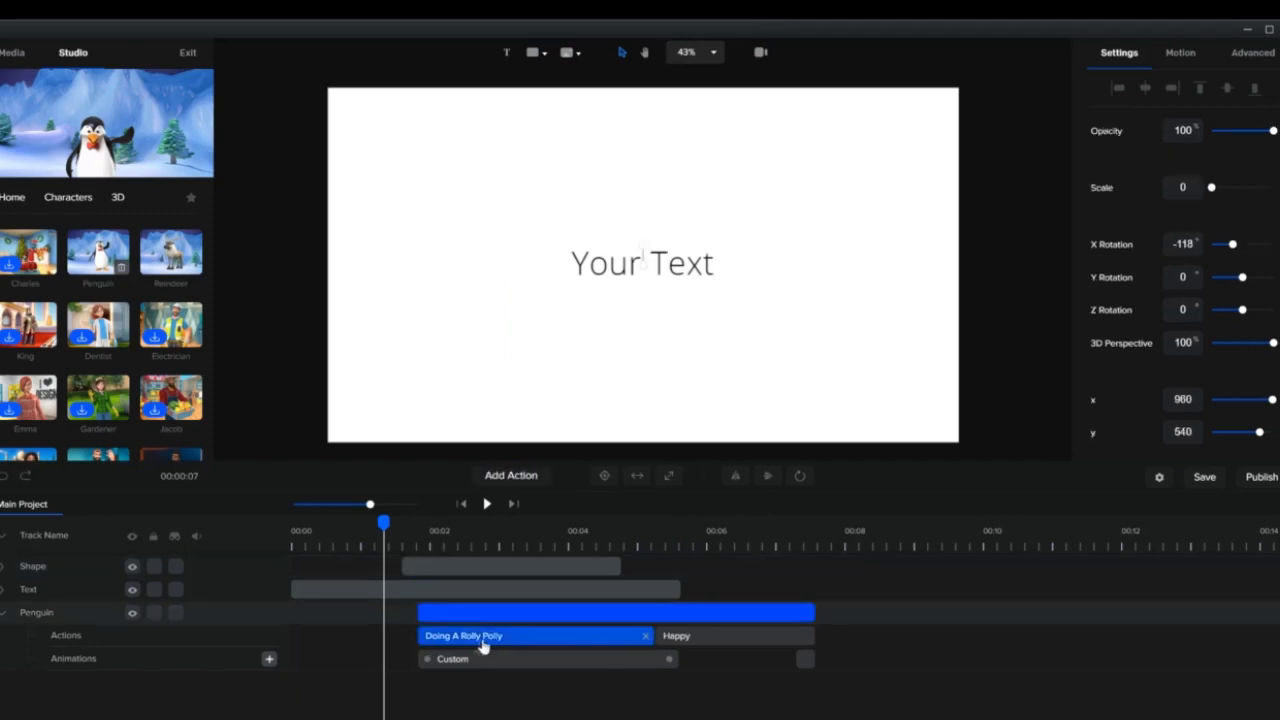
{"action": "left_click", "coordinate": [674, 638]}
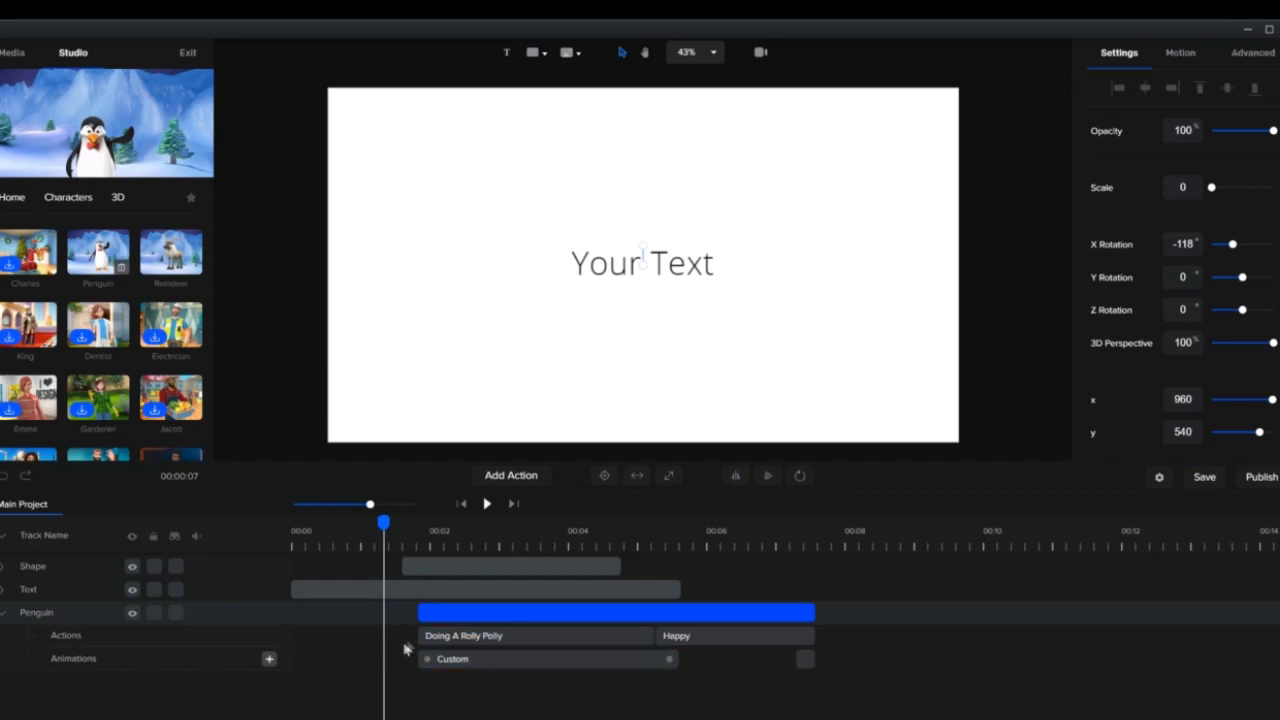
Set the playhead to about 4 seconds and reorder the layers as Penguin in front, Text behind it and Shape at the back.
{"action": "left_click_drag", "start_coordinate": [386, 522], "coordinate": [584, 530]}
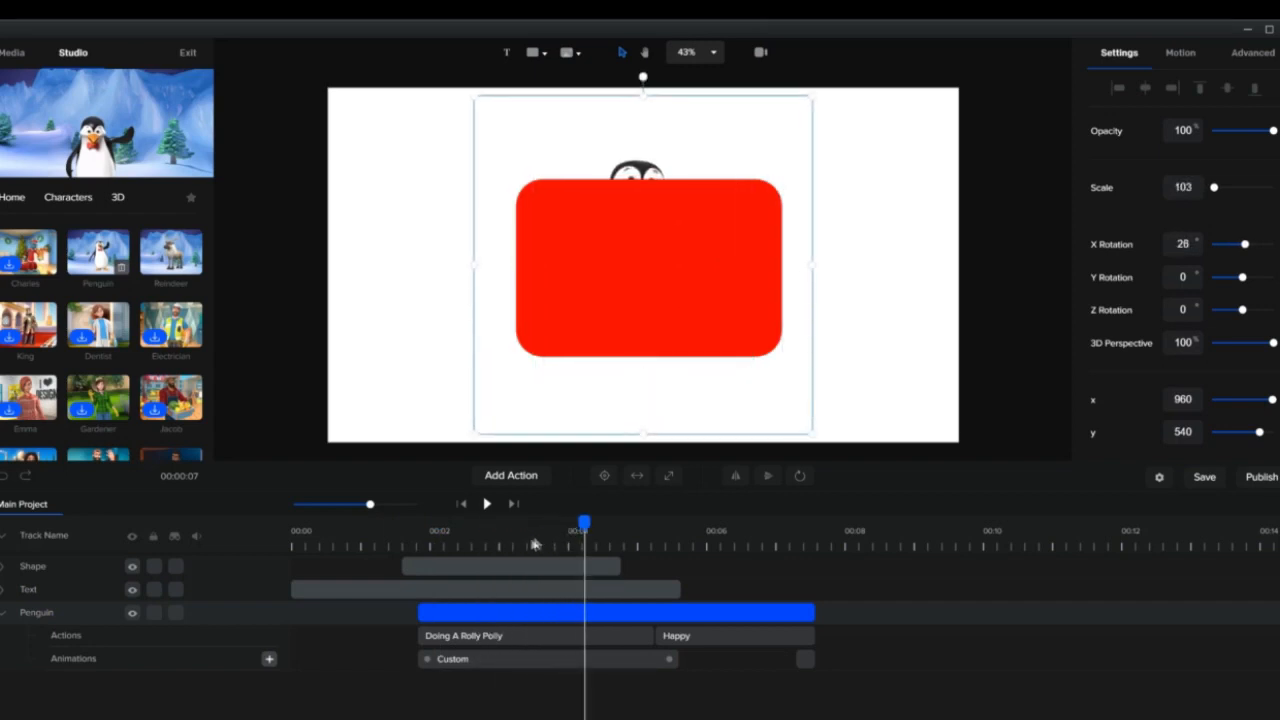
{"action": "left_click", "coordinate": [499, 570]}
{"action": "left_click_drag", "start_coordinate": [43, 566], "coordinate": [65, 633]}
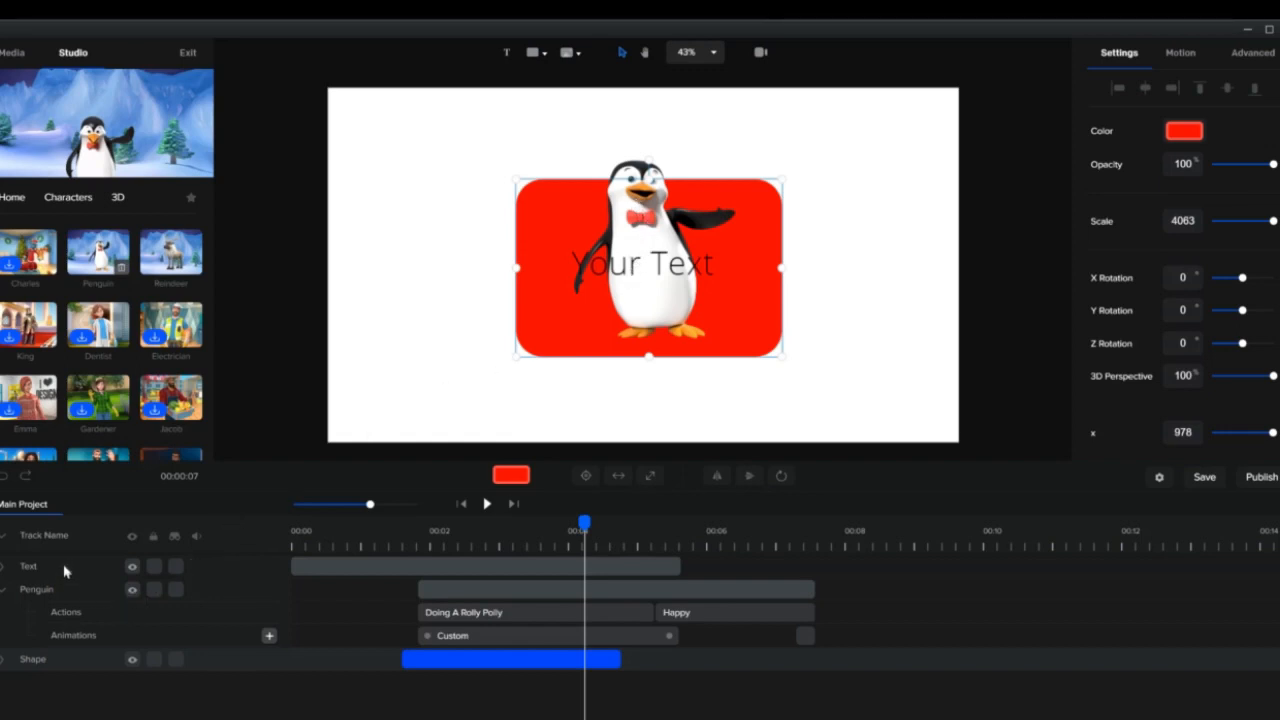
{"action": "left_click_drag", "start_coordinate": [66, 566], "coordinate": [74, 594]}
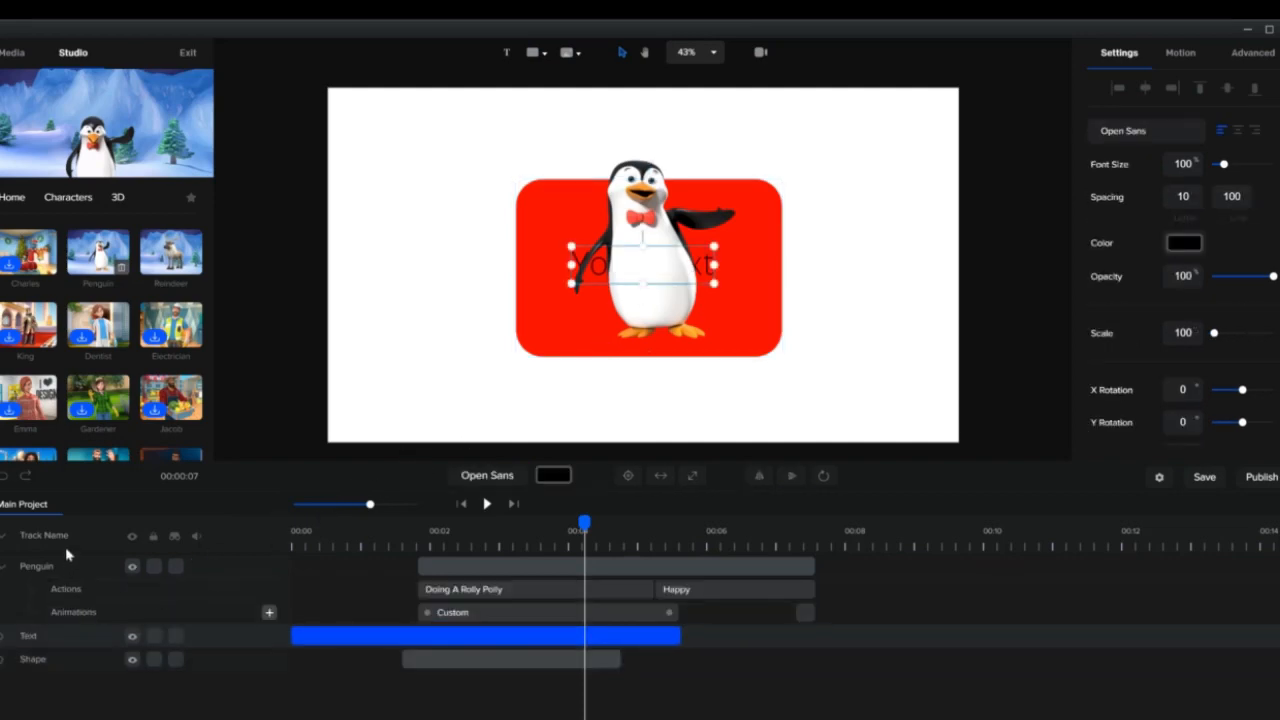
Collapse the Penguin track's actions and animations in the timeline.
{"action": "left_click", "coordinate": [5, 571]}
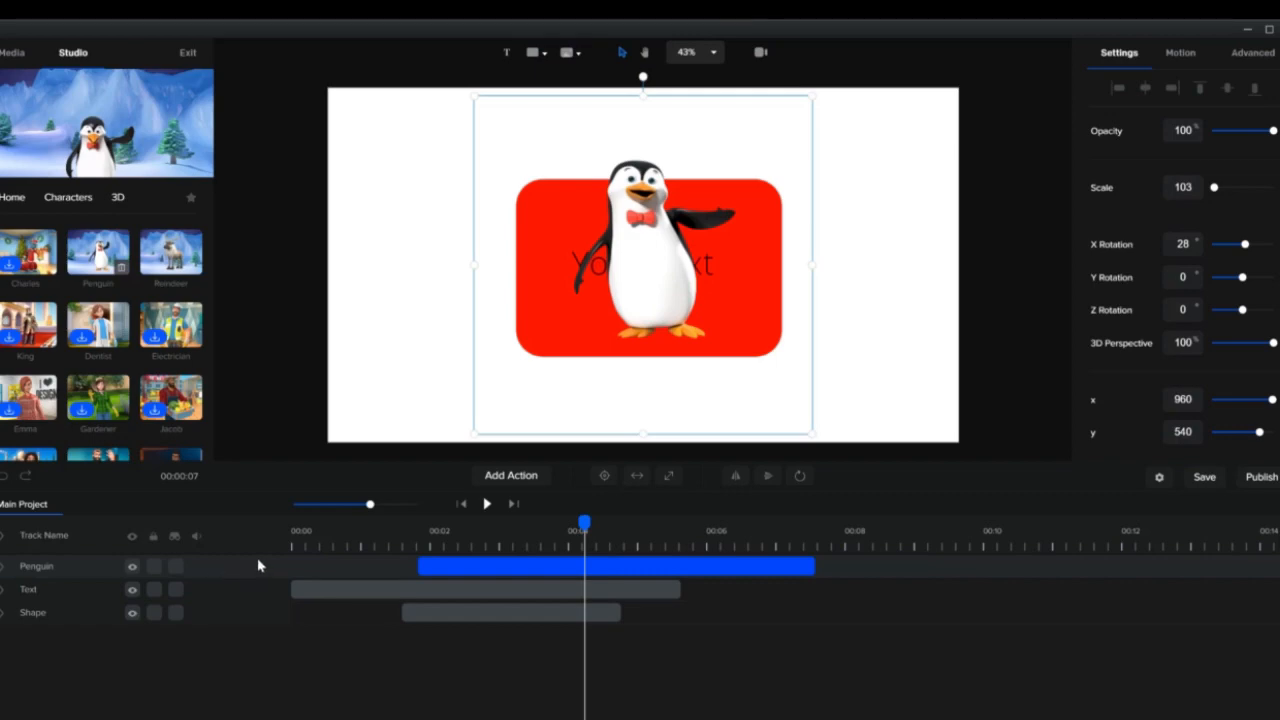
{"action": "scroll", "coordinate": [785, 590], "scroll_direction": "right", "scroll_amount": 15}
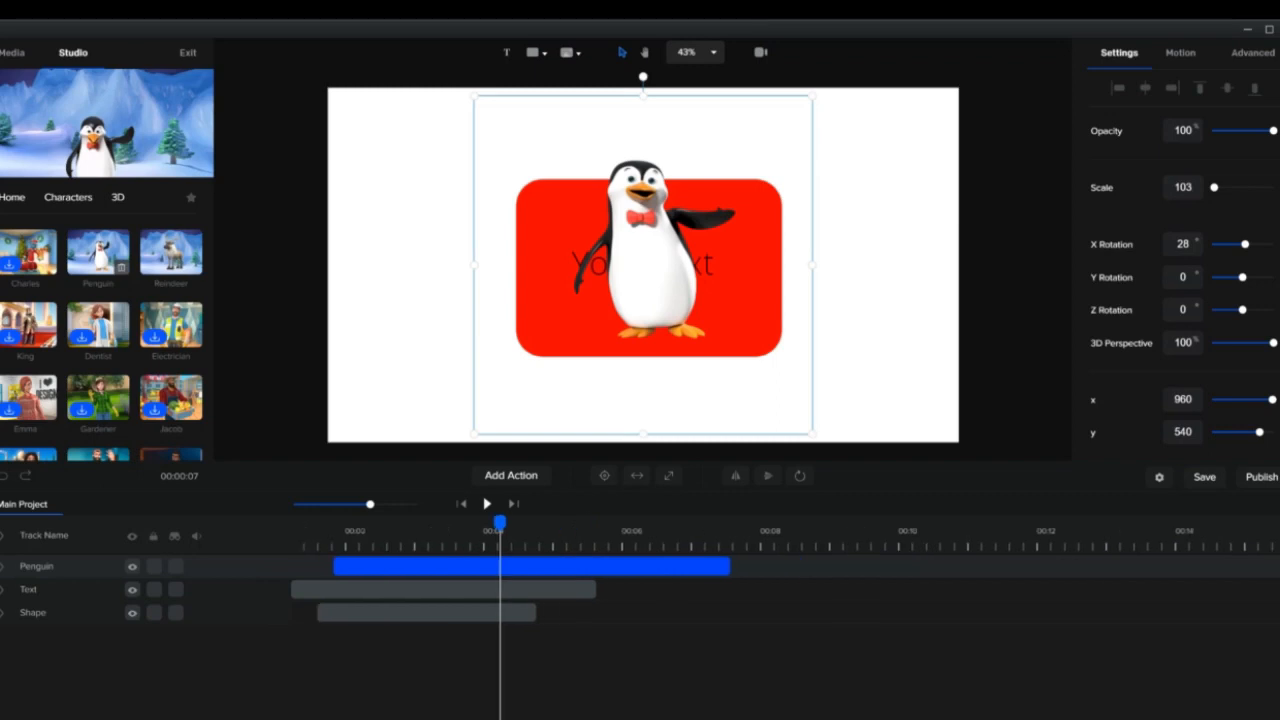
{"action": "scroll", "coordinate": [785, 590], "scroll_direction": "left", "scroll_amount": 15}
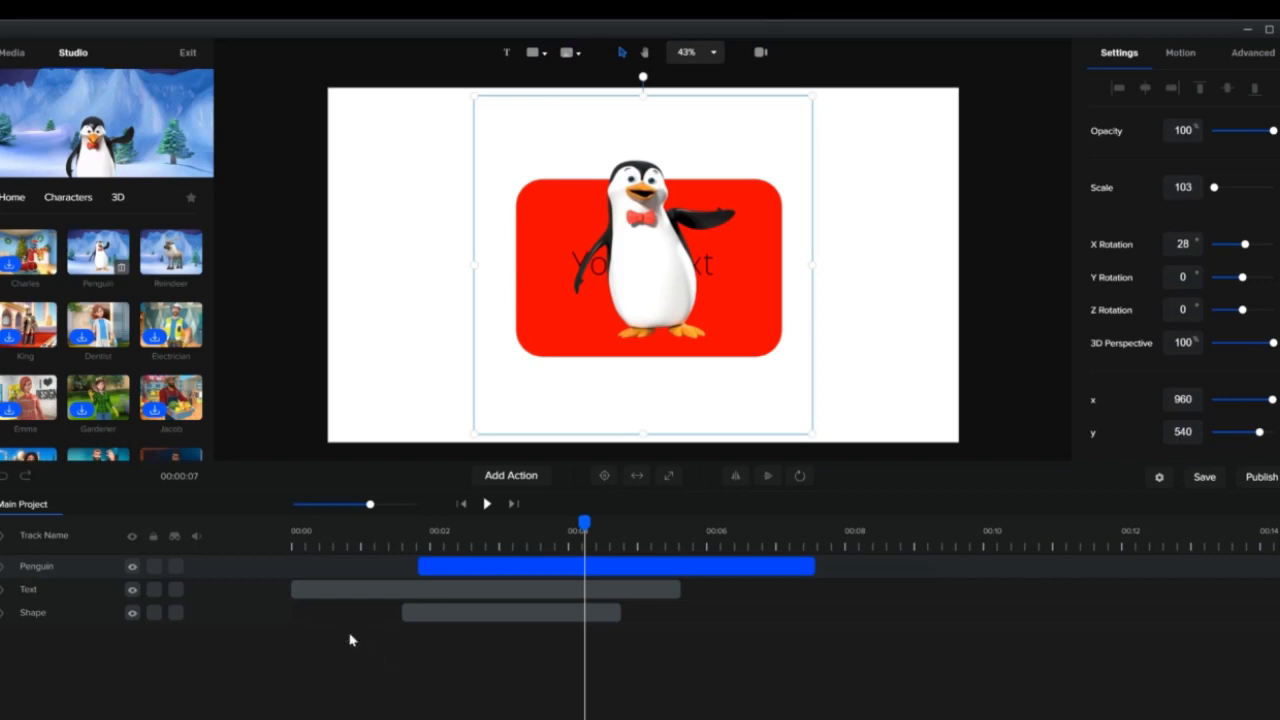
Add four new default text layers at the playhead.
{"action": "left_click", "coordinate": [507, 55]}
{"action": "left_click", "coordinate": [507, 56]}
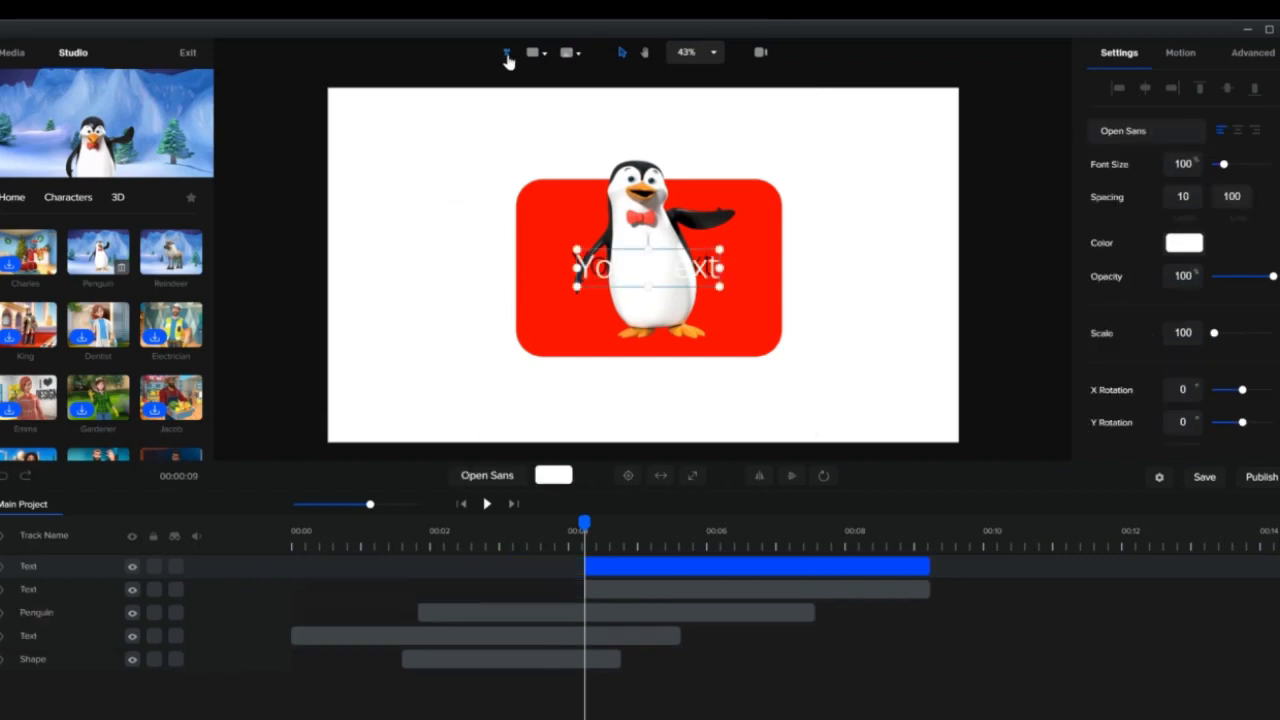
{"action": "left_click", "coordinate": [507, 55]}
{"action": "left_click", "coordinate": [507, 55]}
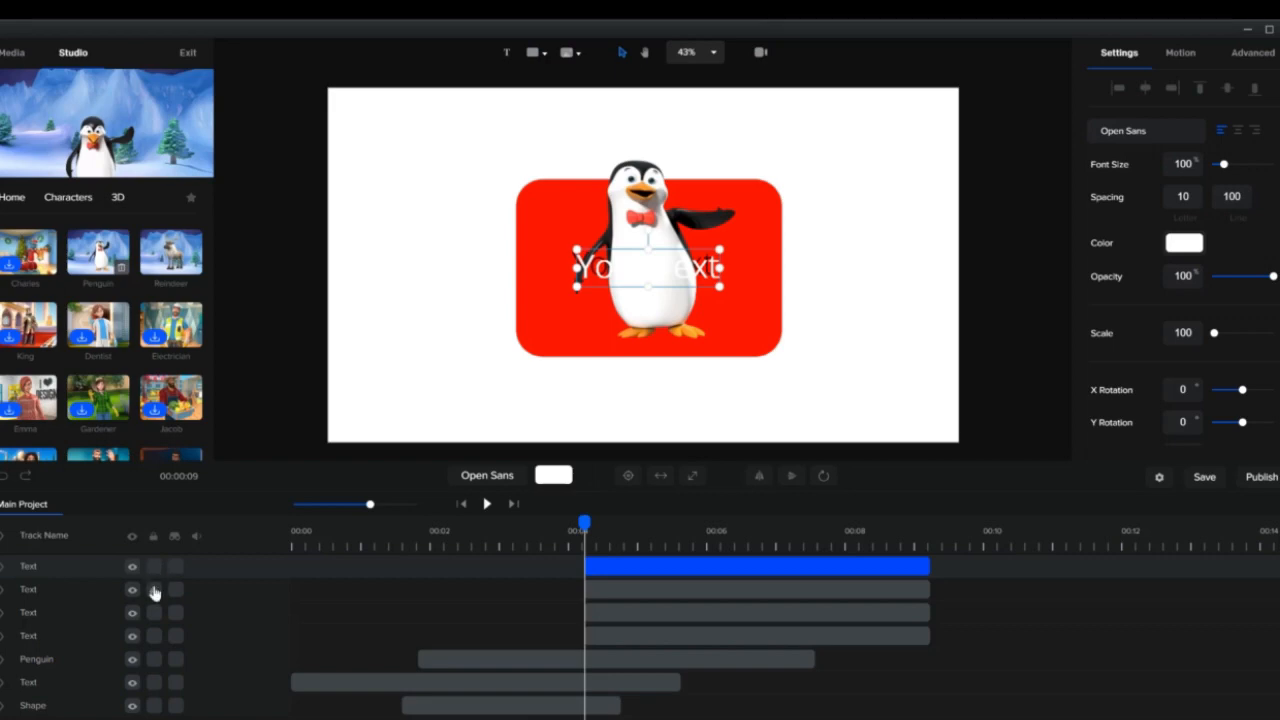
Mark the lower two new Text tracks, Penguin, the original Text and Shape for hiding, and toggle the marked tracks' timeline visibility off and on.
{"action": "left_click", "coordinate": [175, 613]}
{"action": "left_click", "coordinate": [175, 635]}
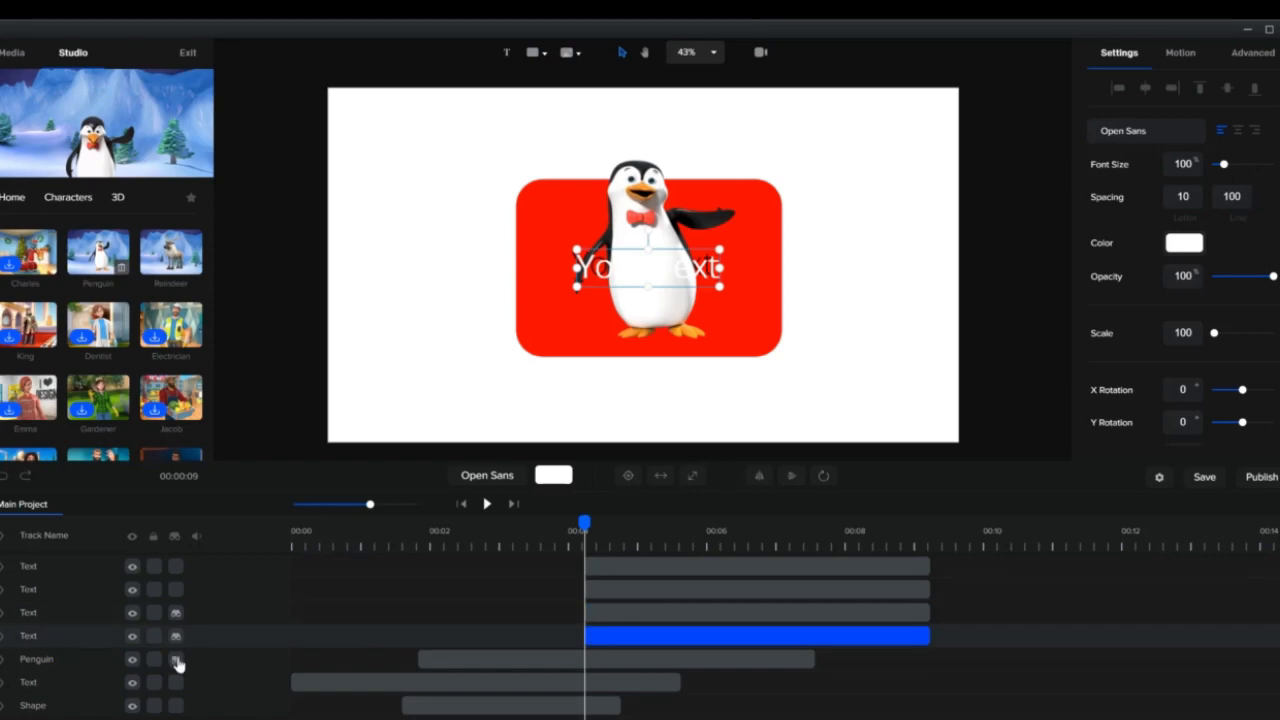
{"action": "left_click", "coordinate": [177, 660]}
{"action": "left_click", "coordinate": [176, 684]}
{"action": "left_click", "coordinate": [178, 705]}
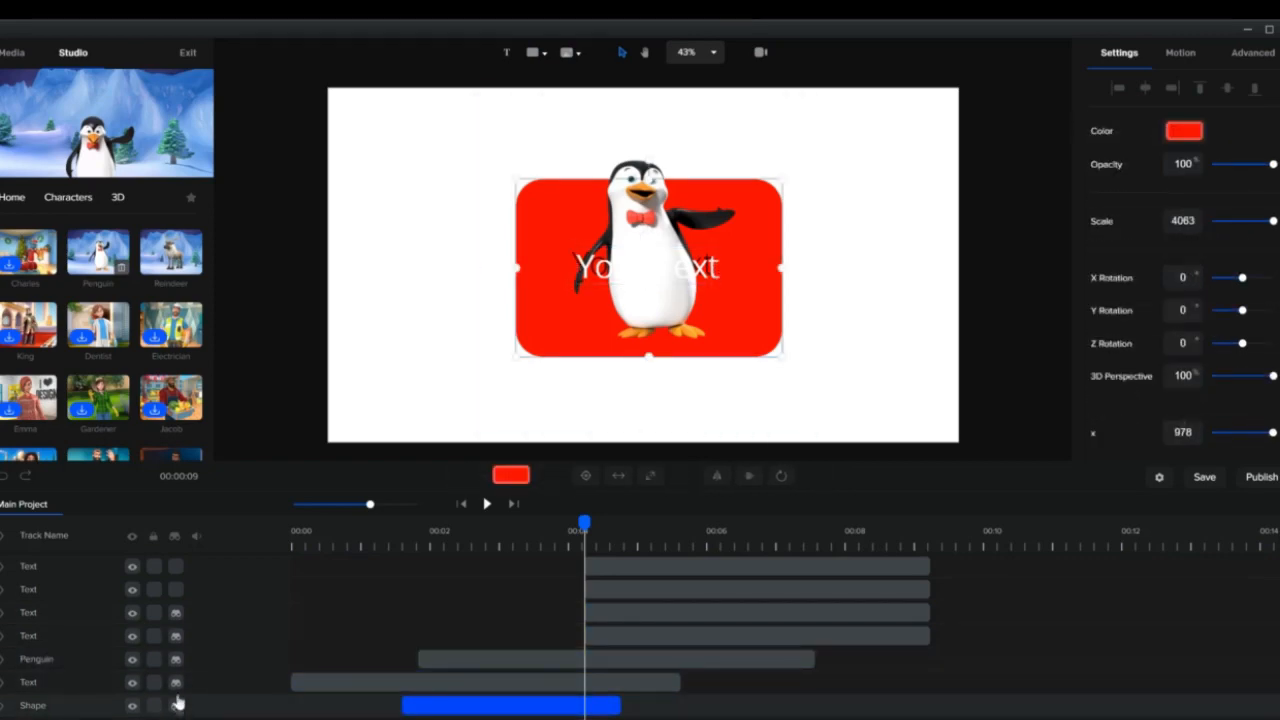
{"action": "left_click", "coordinate": [174, 540]}
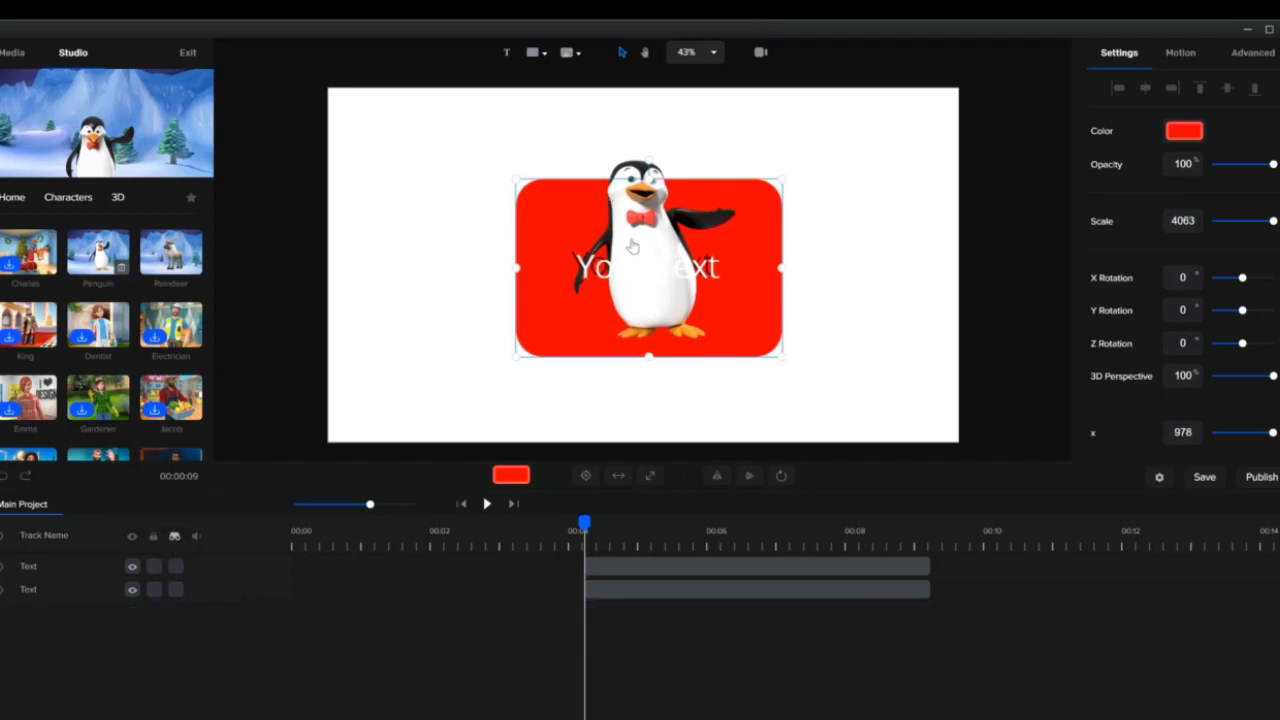
{"action": "left_click", "coordinate": [174, 539]}
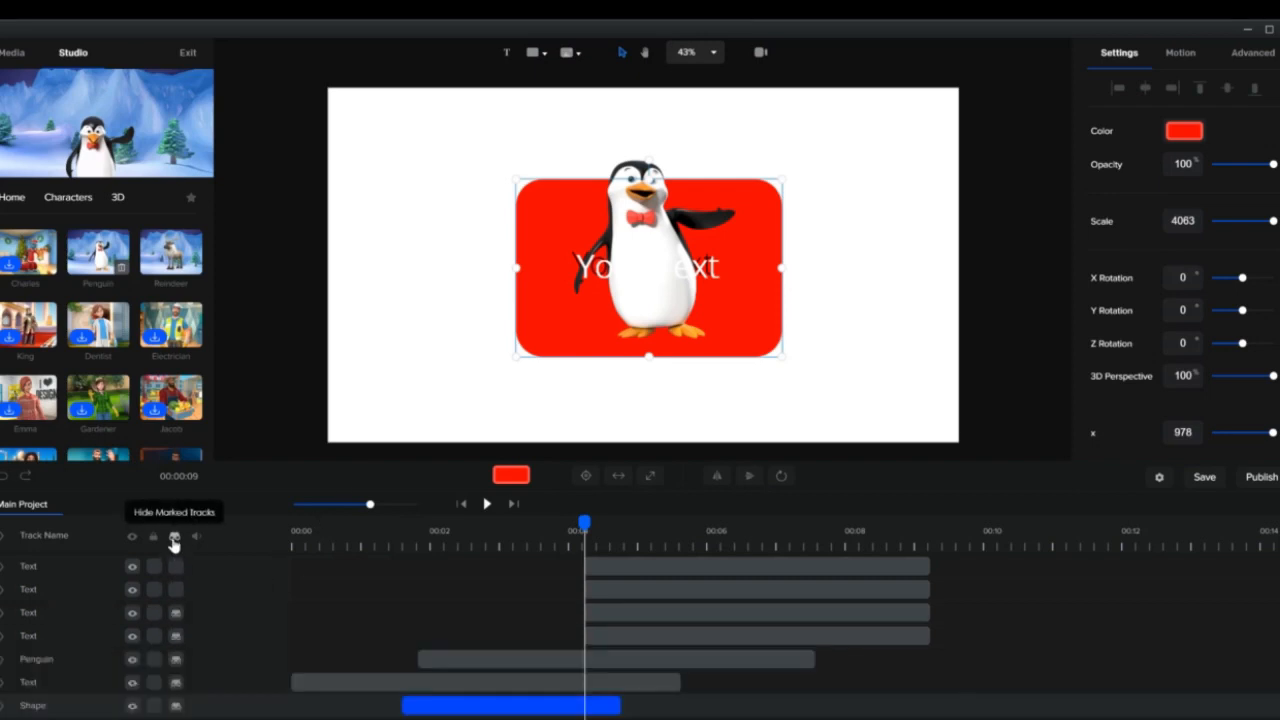
Lock the Shape, original Text, Penguin and lower two new Text tracks, and hide the marked tracks from the timeline.
{"action": "left_click", "coordinate": [155, 703]}
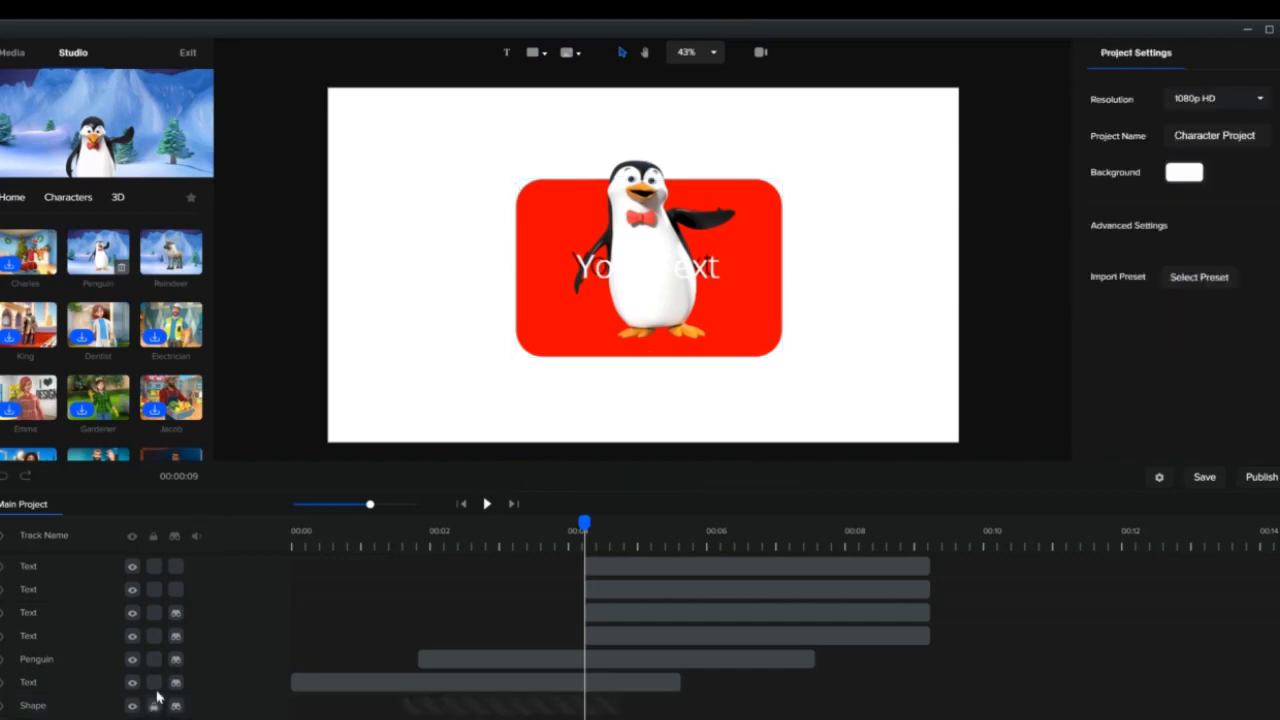
{"action": "left_click", "coordinate": [154, 682]}
{"action": "left_click", "coordinate": [153, 659]}
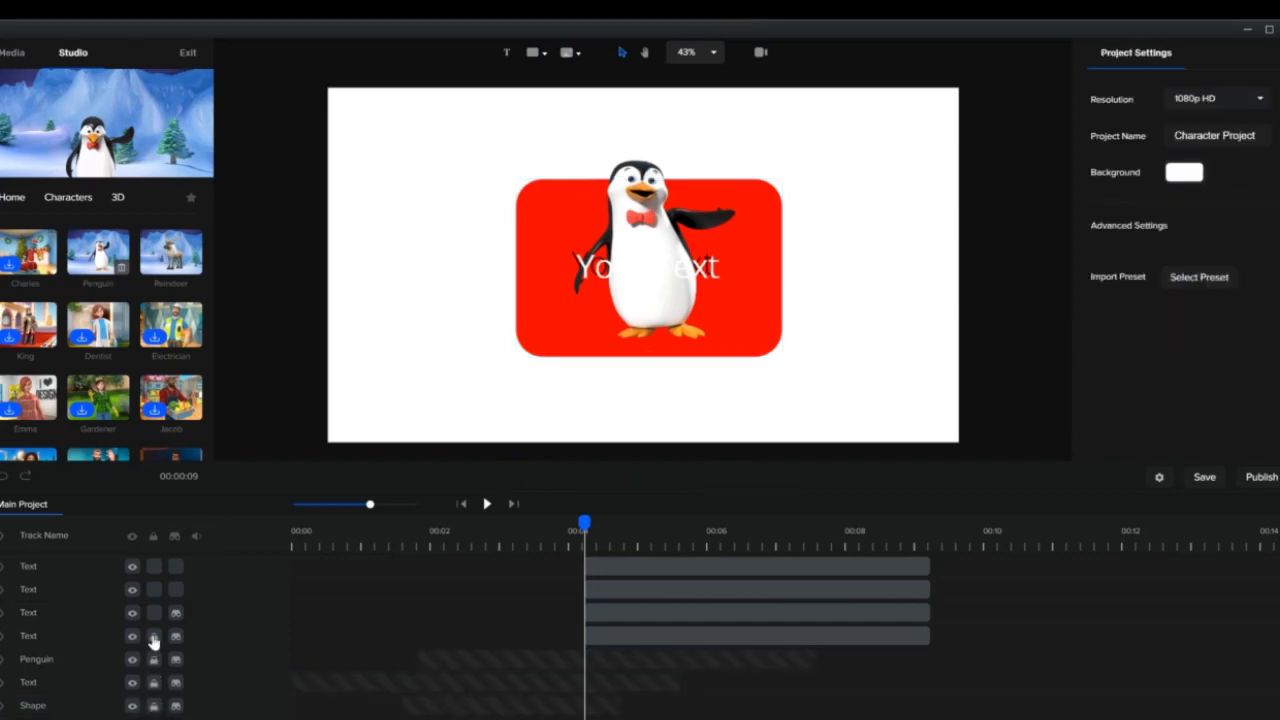
{"action": "left_click", "coordinate": [153, 637]}
{"action": "left_click", "coordinate": [154, 613]}
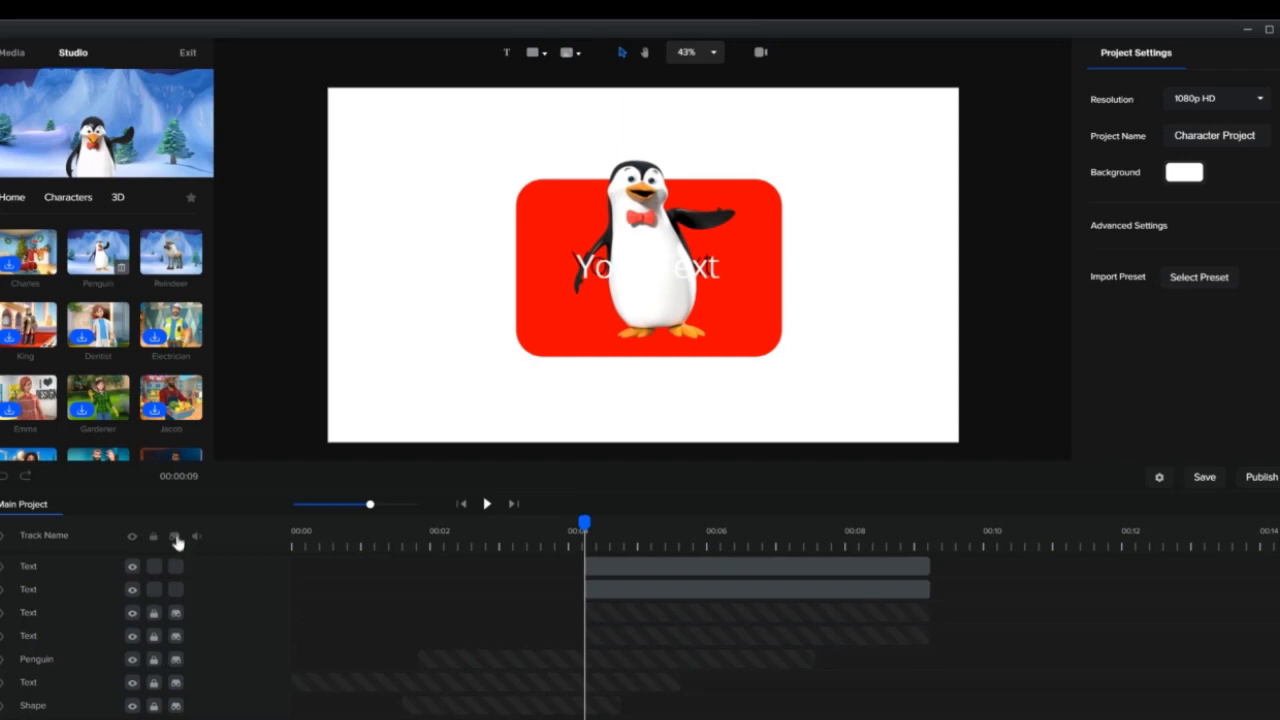
{"action": "left_click", "coordinate": [175, 536]}
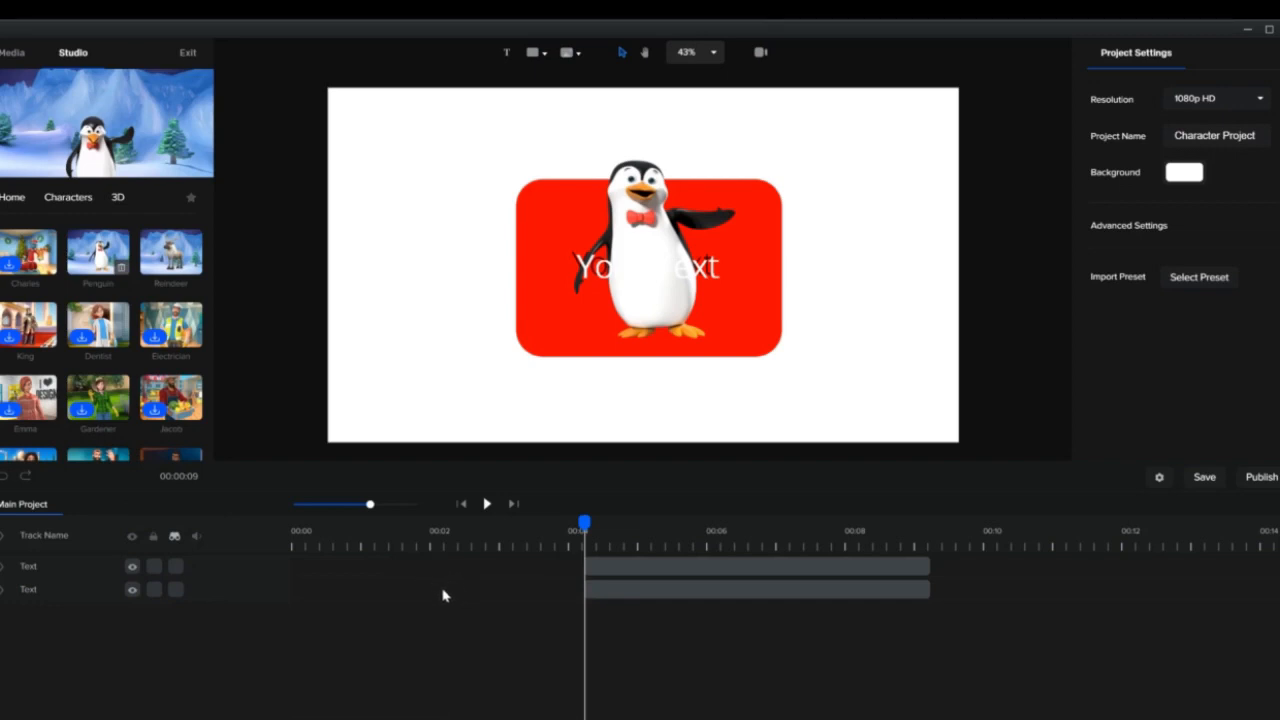
Duplicate the second of the two Text tracks still shown in the timeline.
{"action": "left_click", "coordinate": [600, 588]}
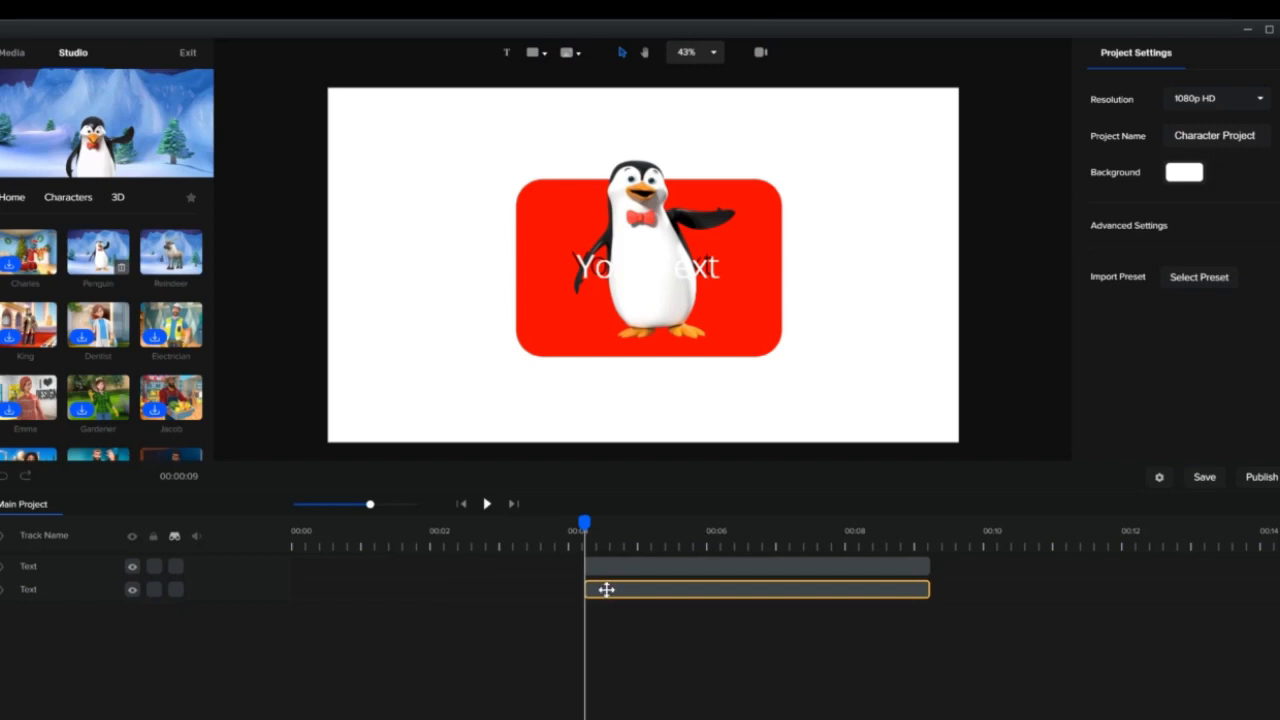
{"action": "left_click", "coordinate": [606, 589]}
{"action": "right_click", "coordinate": [606, 589]}
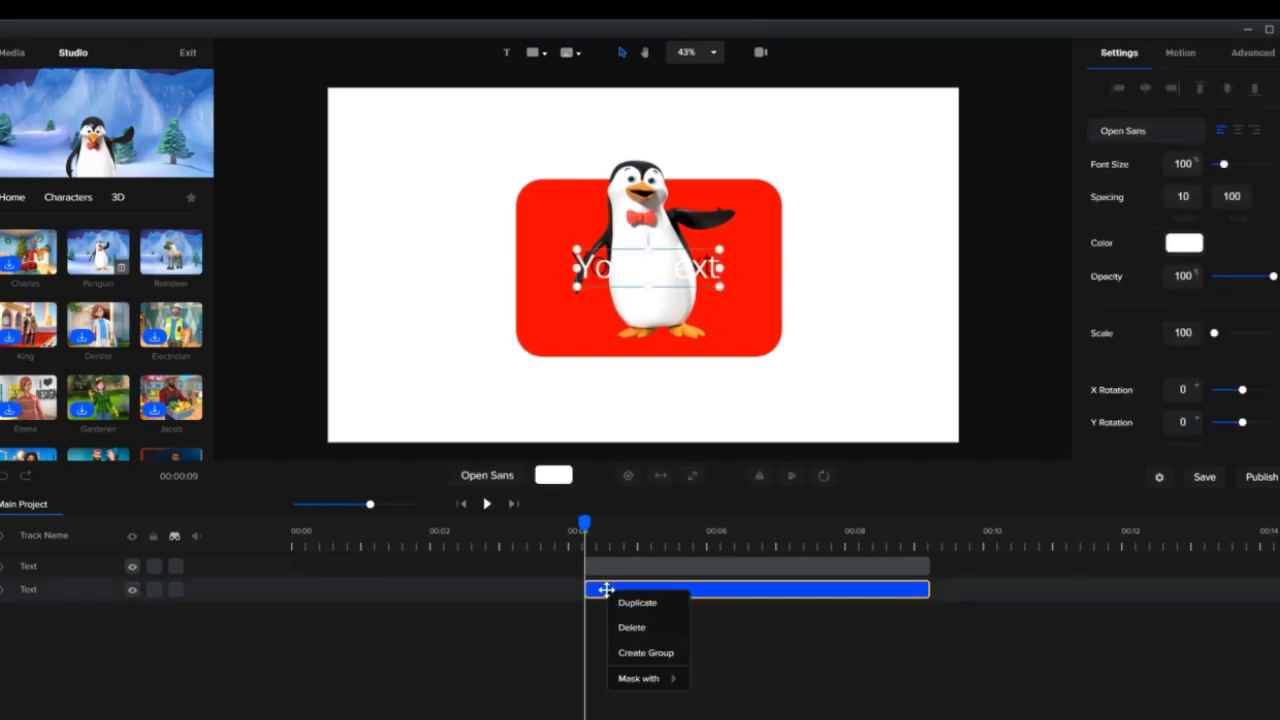
{"action": "left_click", "coordinate": [633, 603]}
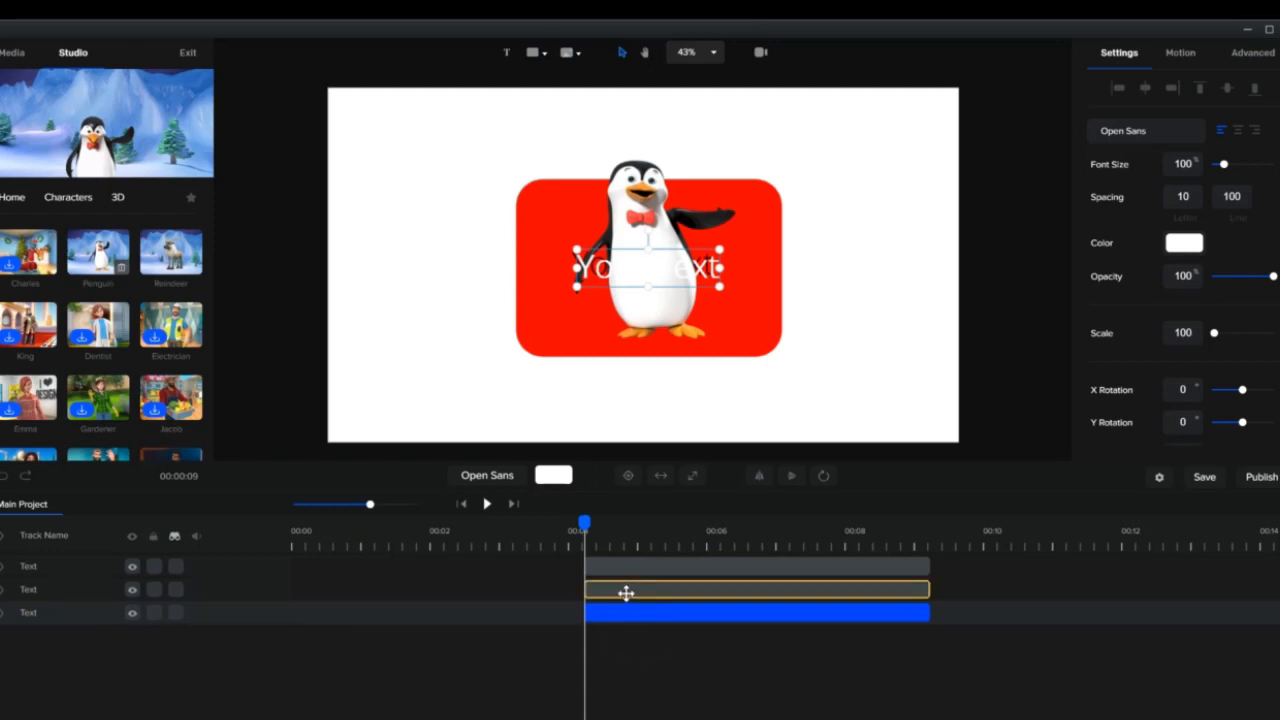
Create a group from the duplicated Text clip.
{"action": "right_click", "coordinate": [629, 612]}
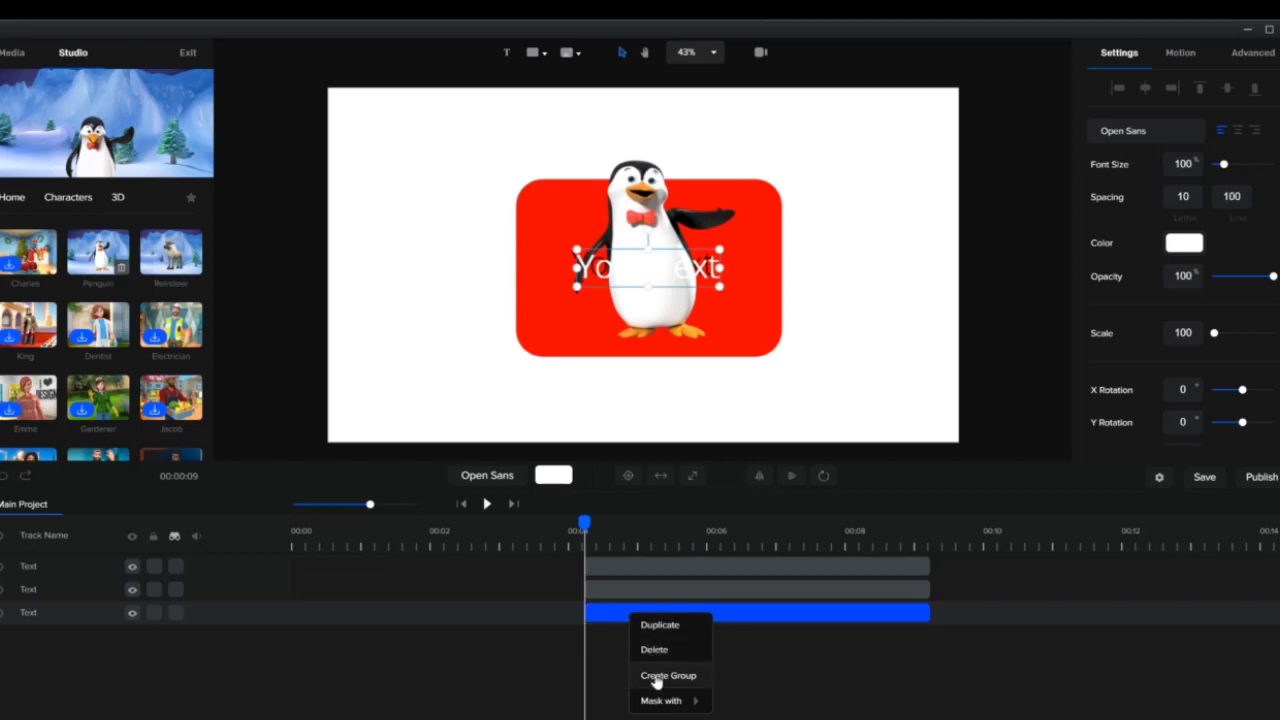
{"action": "mouse_move", "coordinate": [659, 703]}
{"action": "left_click", "coordinate": [658, 676]}
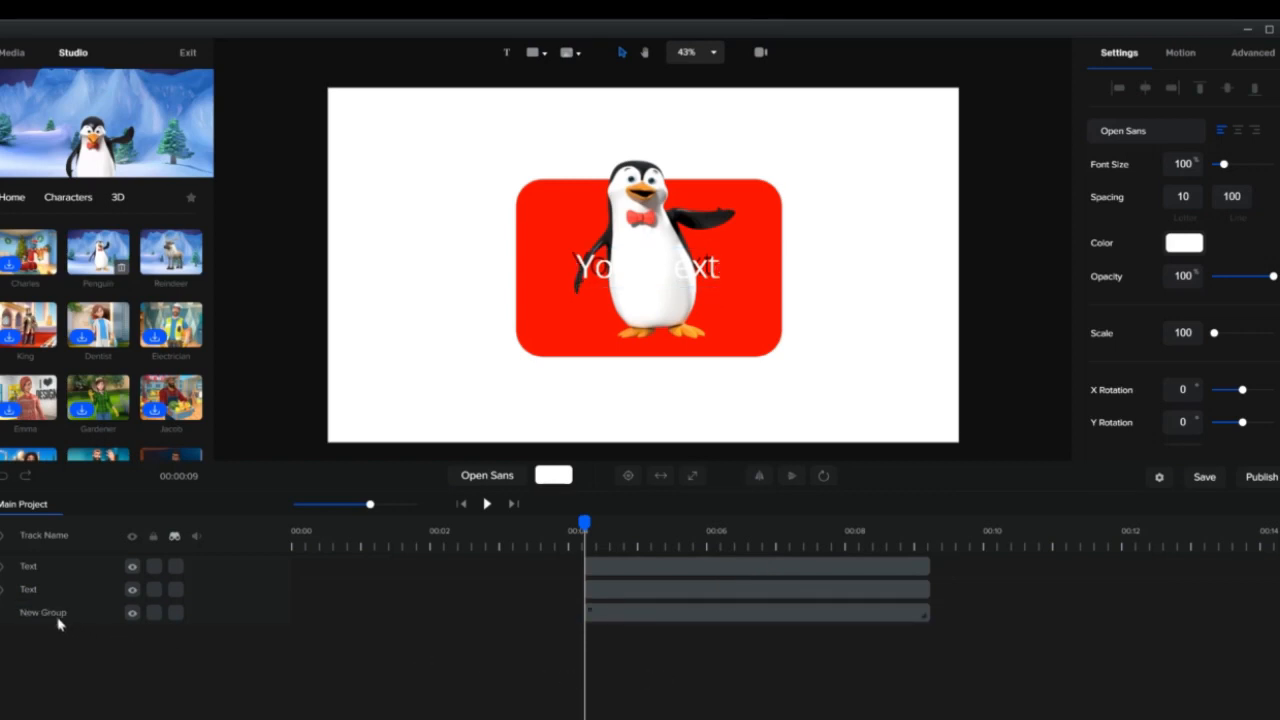
Open the New Group track to view its contents, and return to the main project.
{"action": "left_click", "coordinate": [616, 618]}
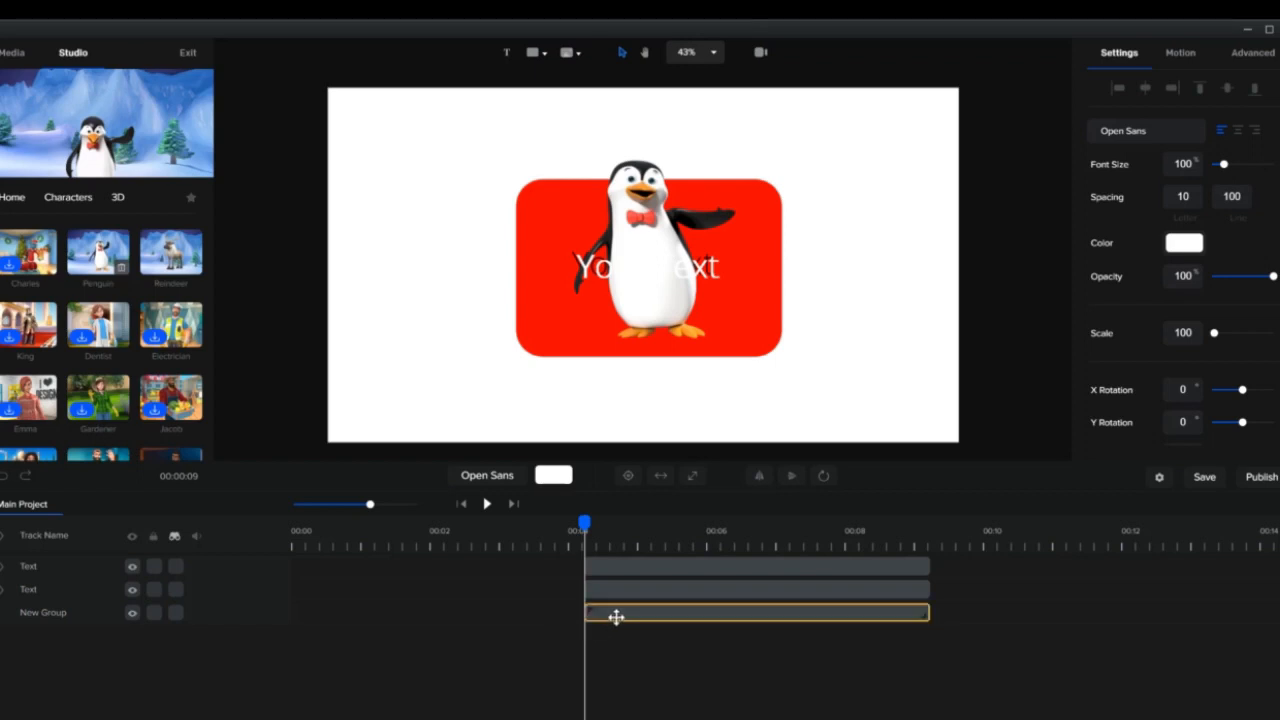
{"action": "double_click", "coordinate": [616, 616]}
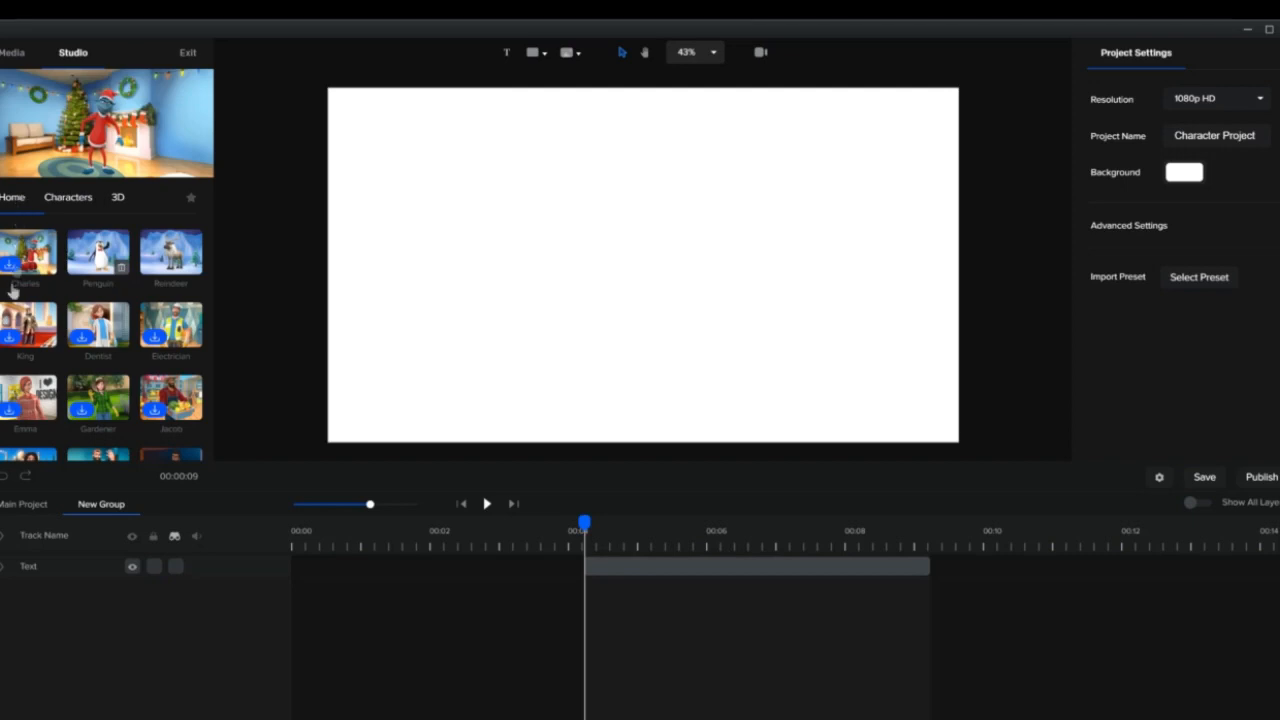
{"action": "left_click", "coordinate": [37, 507]}
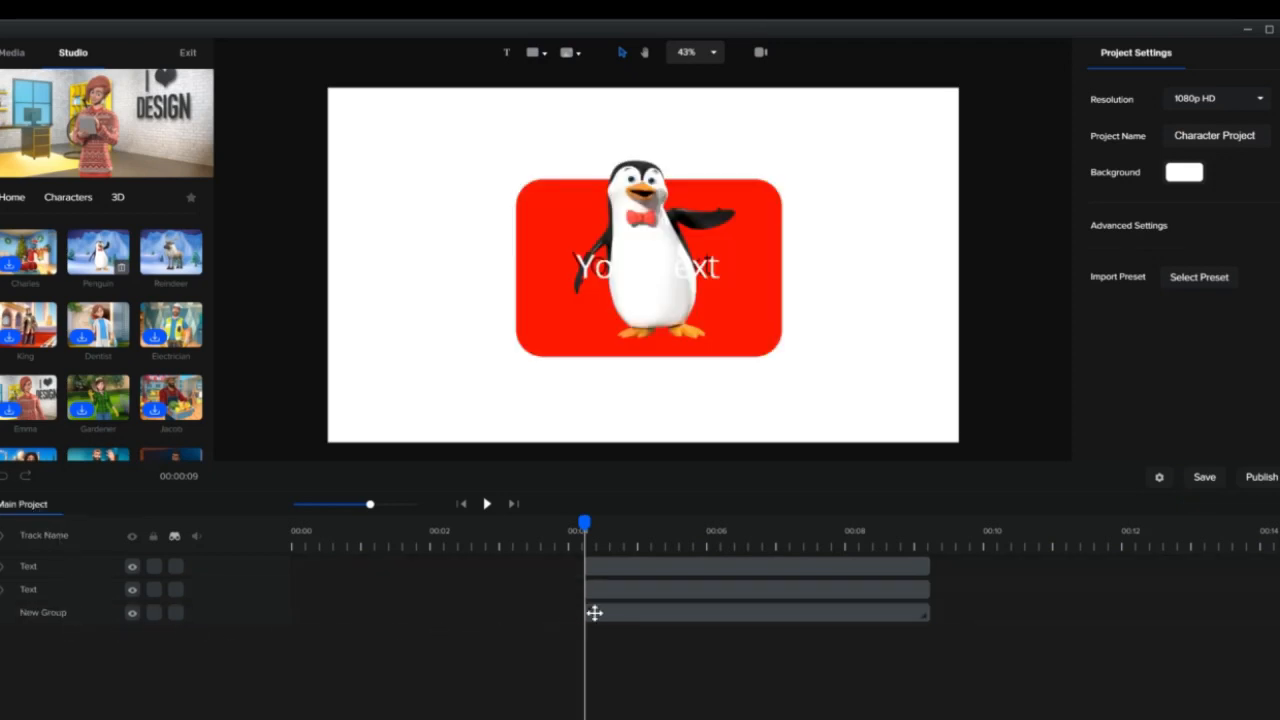
Add two more text elements inside the New Group track, and return to the main project.
{"action": "double_click", "coordinate": [594, 613]}
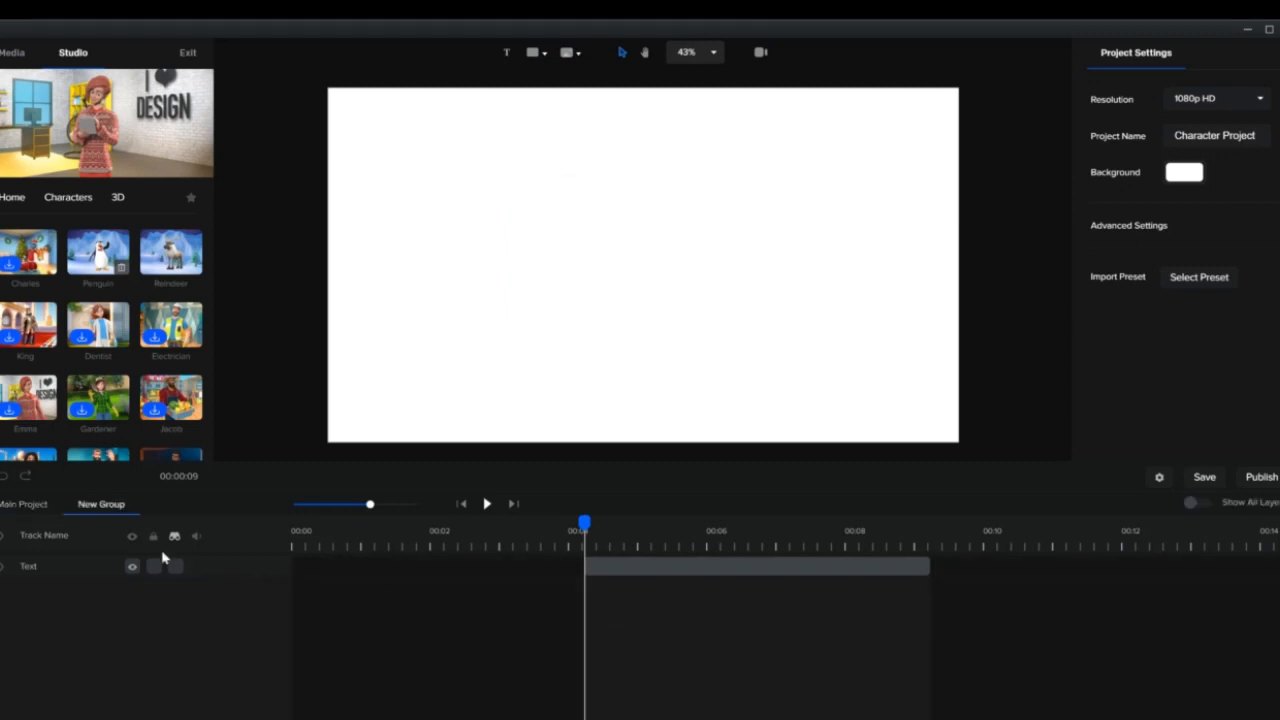
{"action": "left_click", "coordinate": [507, 55]}
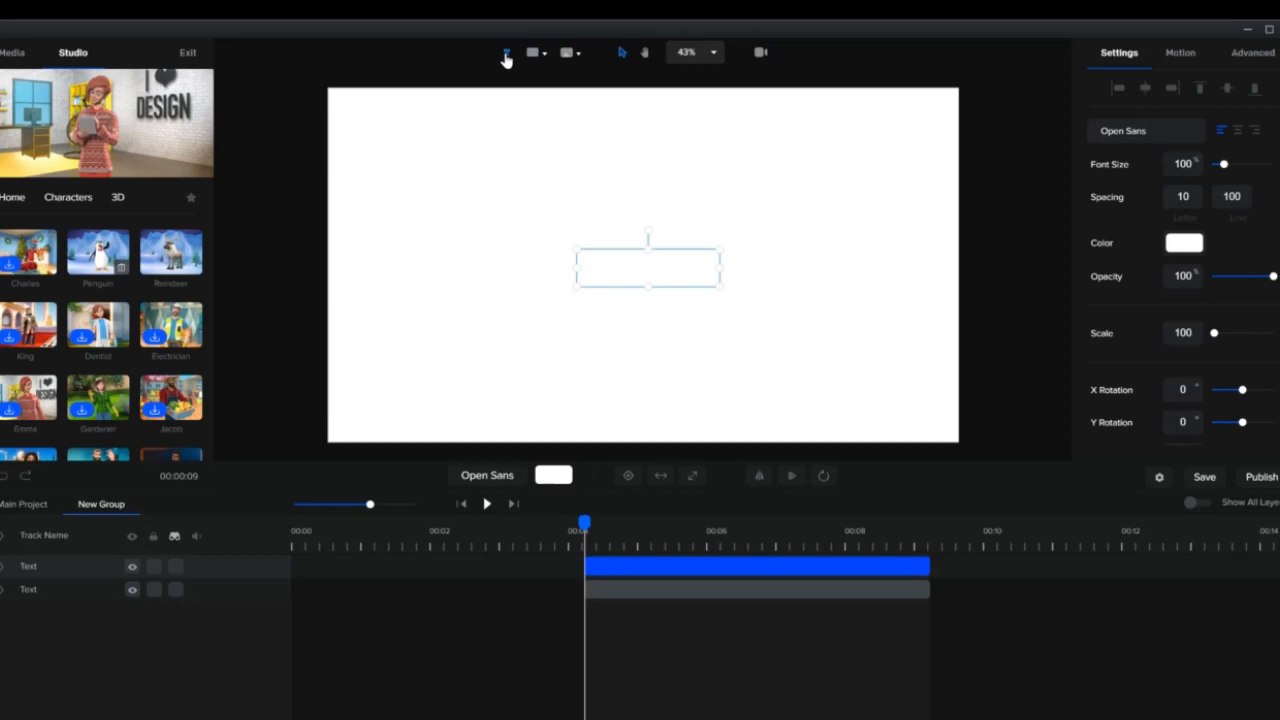
{"action": "left_click", "coordinate": [507, 57]}
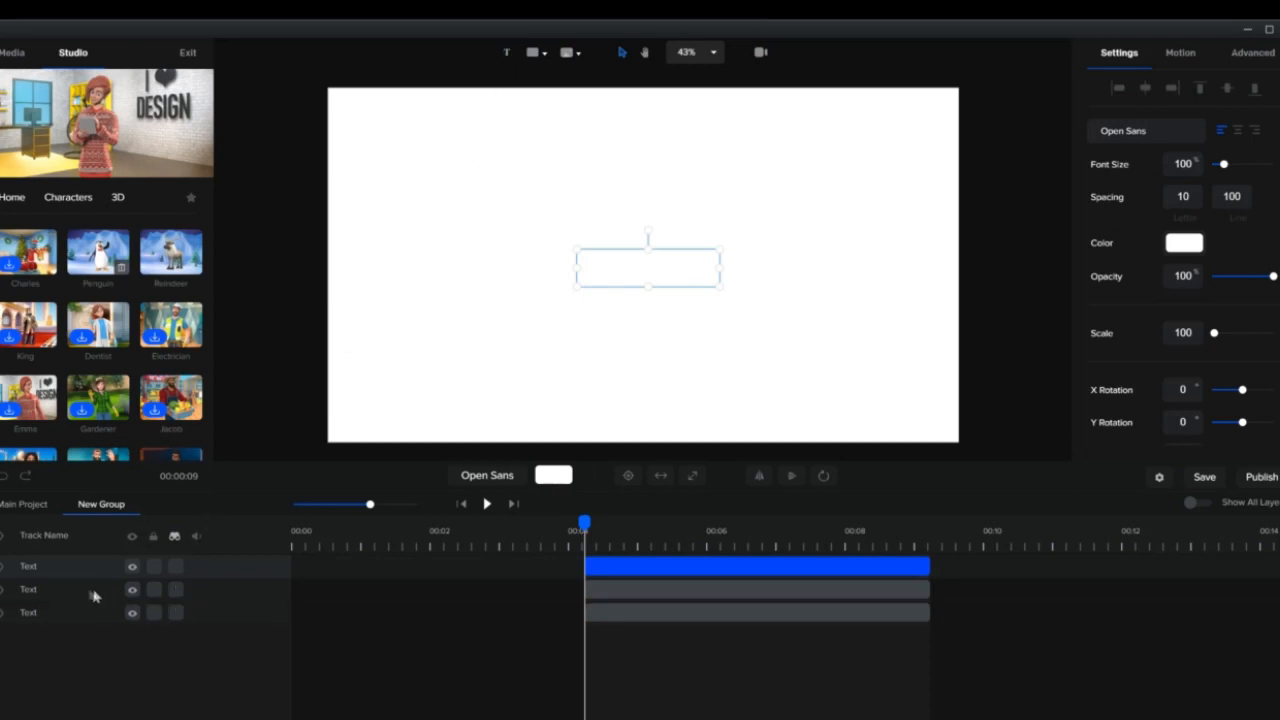
{"action": "left_click", "coordinate": [33, 505]}
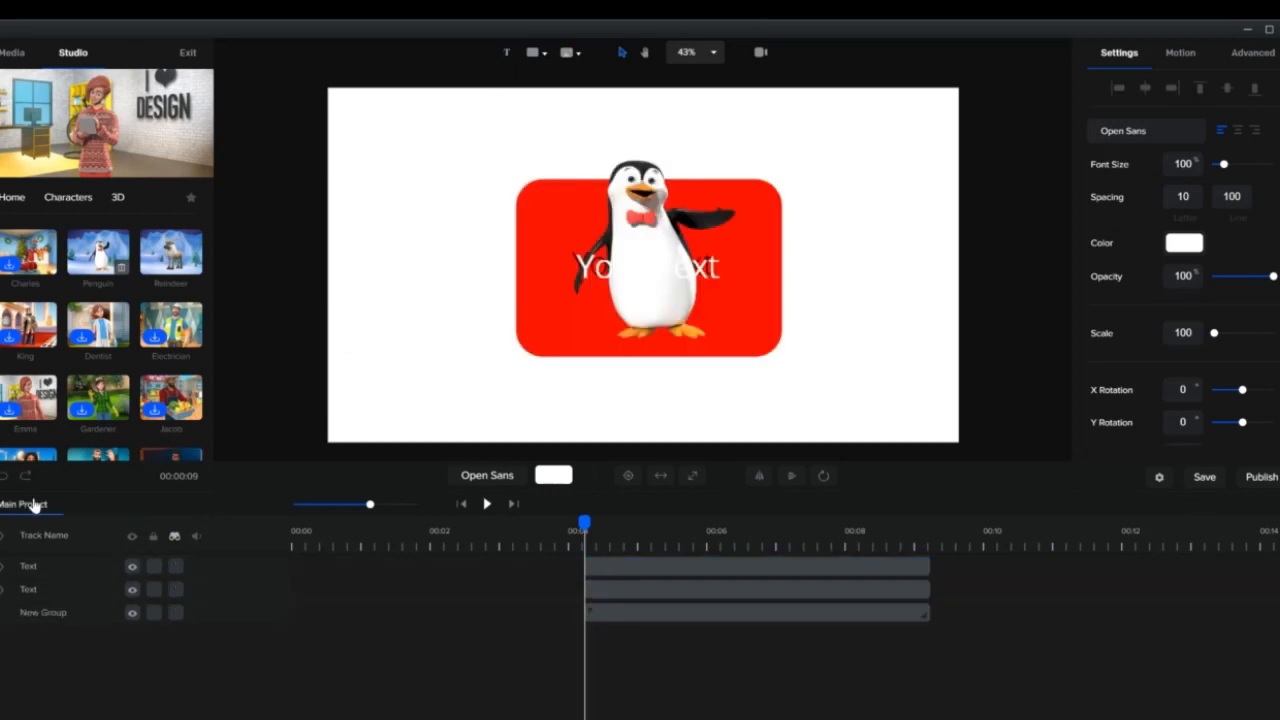
Rename the New Group track to Scene 1.
{"action": "left_click", "coordinate": [61, 619]}
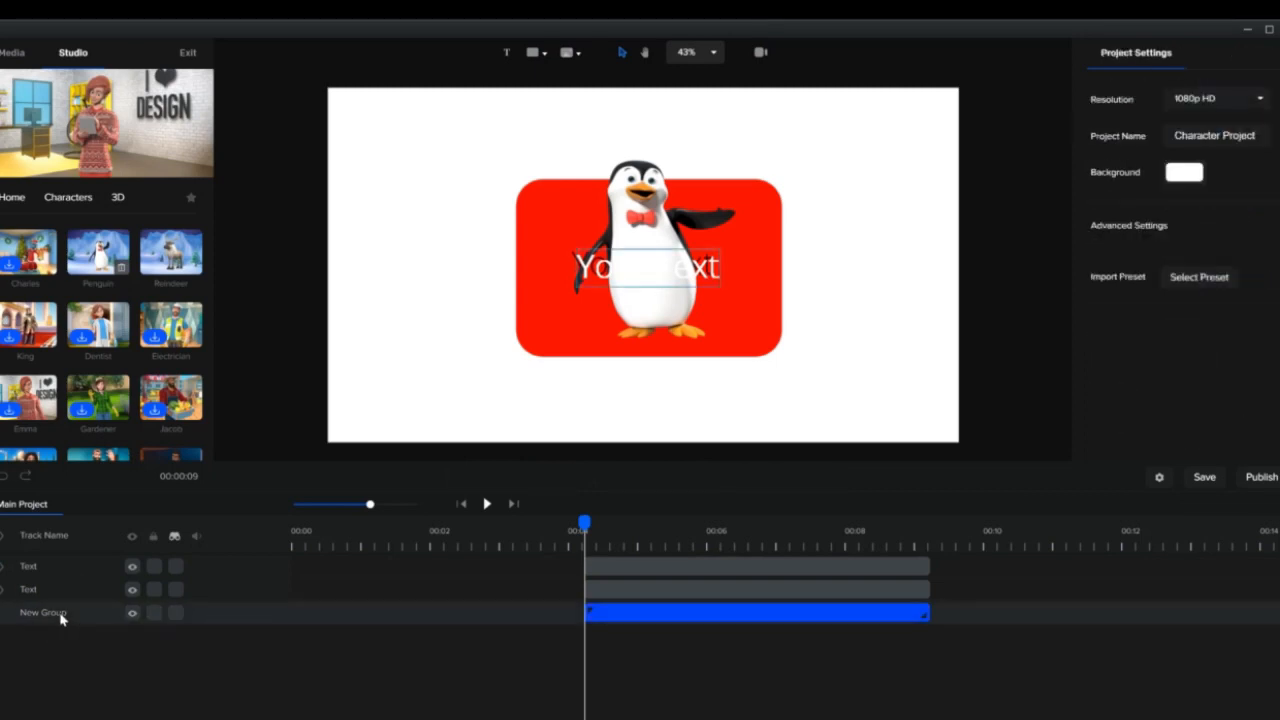
{"action": "double_click", "coordinate": [61, 619]}
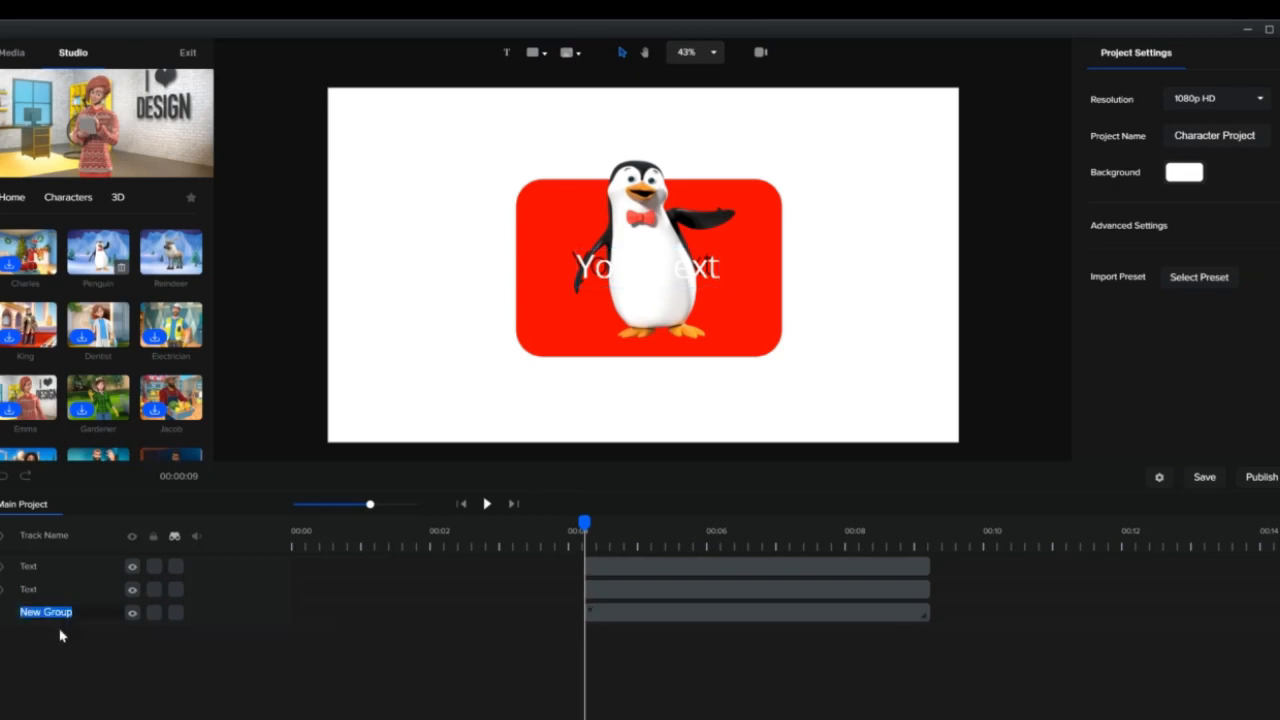
{"action": "type", "text": "Scene 1"}
{"action": "key", "text": "Return"}
{"action": "left_click", "coordinate": [594, 617]}
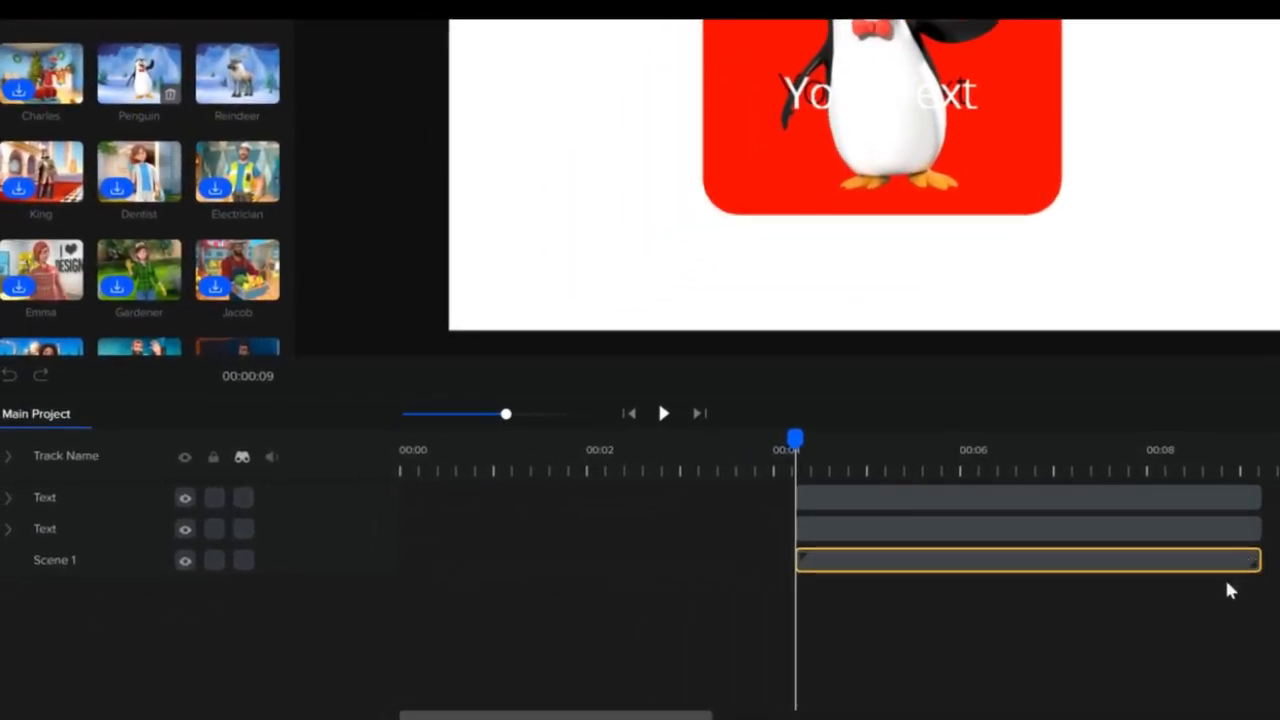
{"action": "left_click", "coordinate": [806, 671]}
{"action": "left_click", "coordinate": [960, 566]}
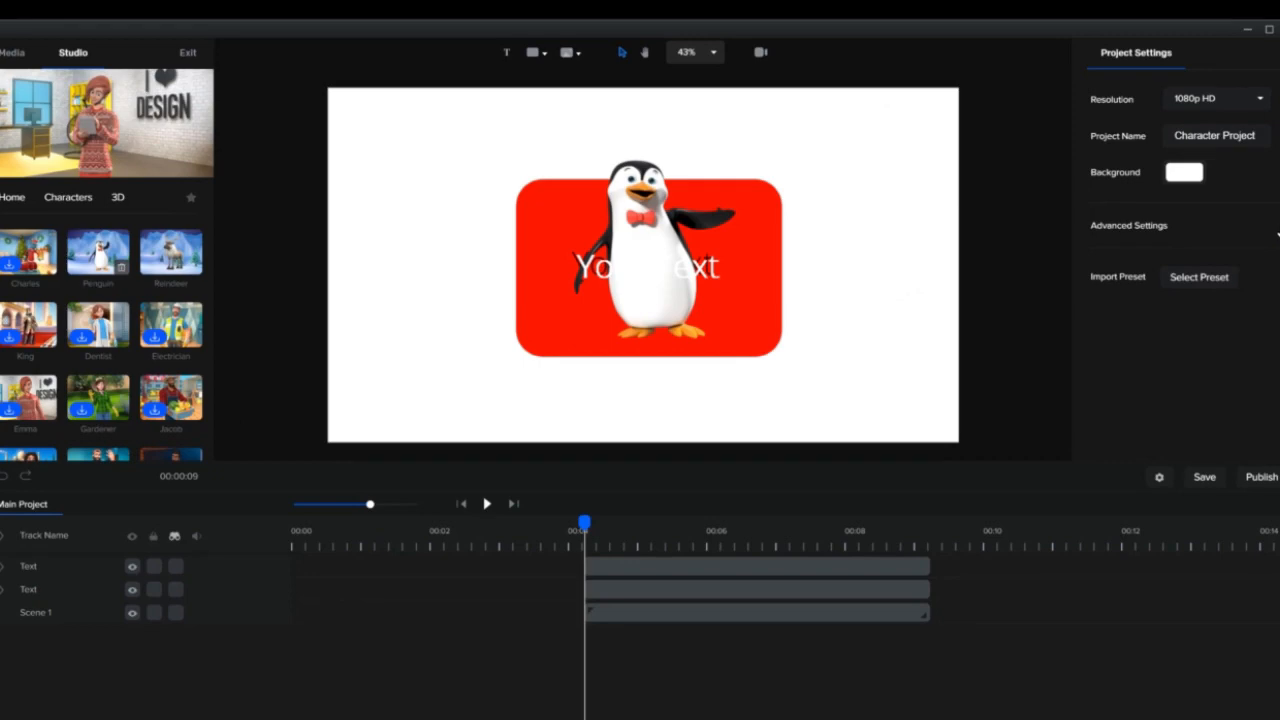
Expand the project's advanced settings and examine the available autosave intervals.
{"action": "left_click", "coordinate": [1277, 233]}
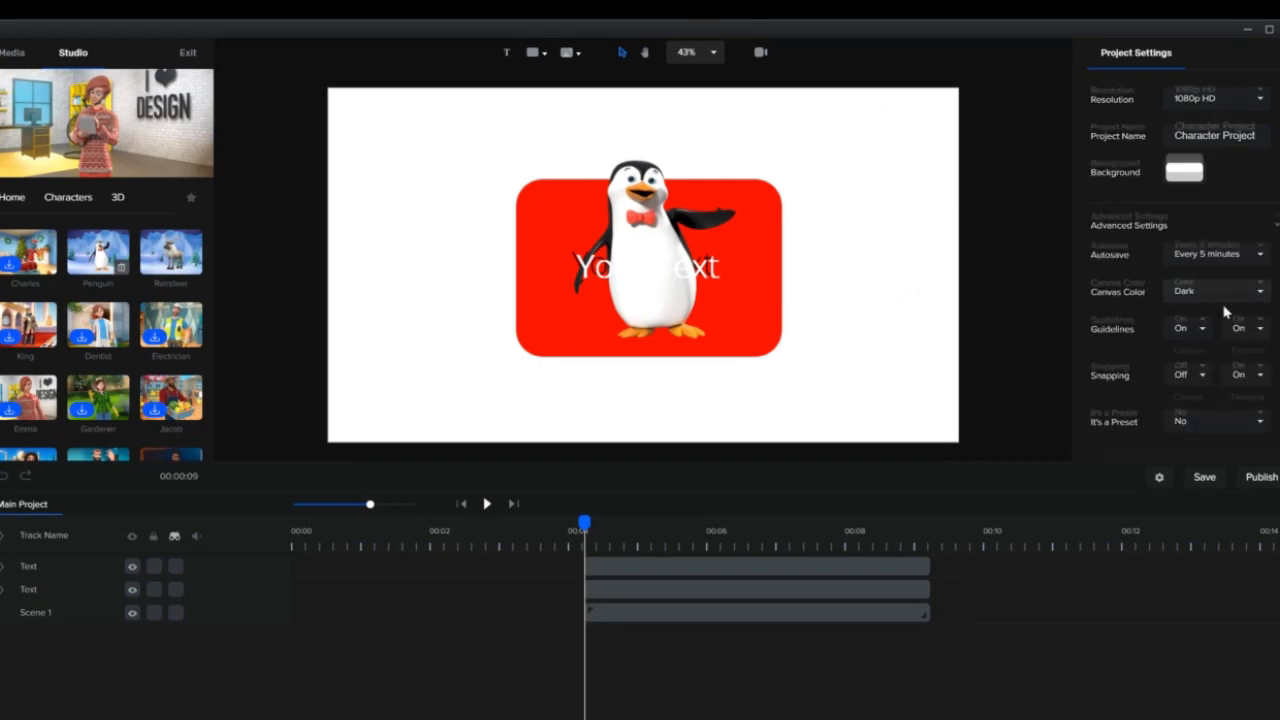
{"action": "scroll", "coordinate": [1224, 312], "scroll_direction": "down", "scroll_amount": 1}
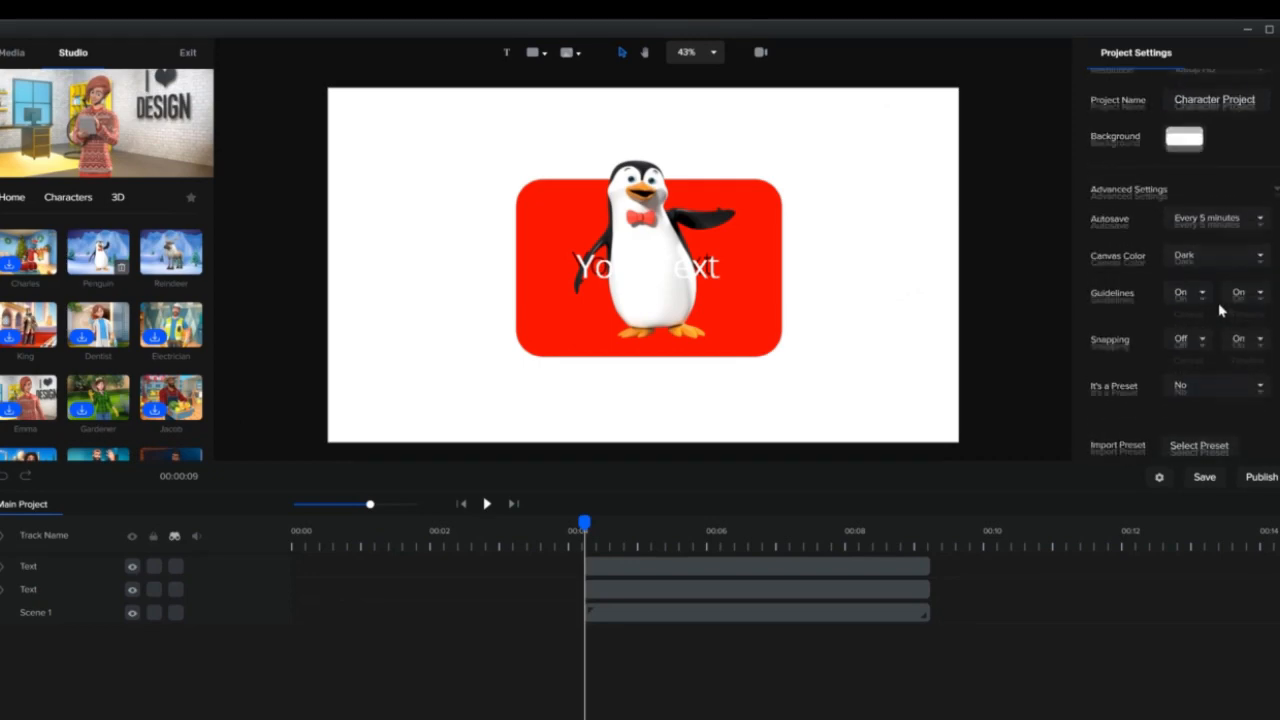
{"action": "scroll", "coordinate": [1222, 308], "scroll_direction": "up", "scroll_amount": 1}
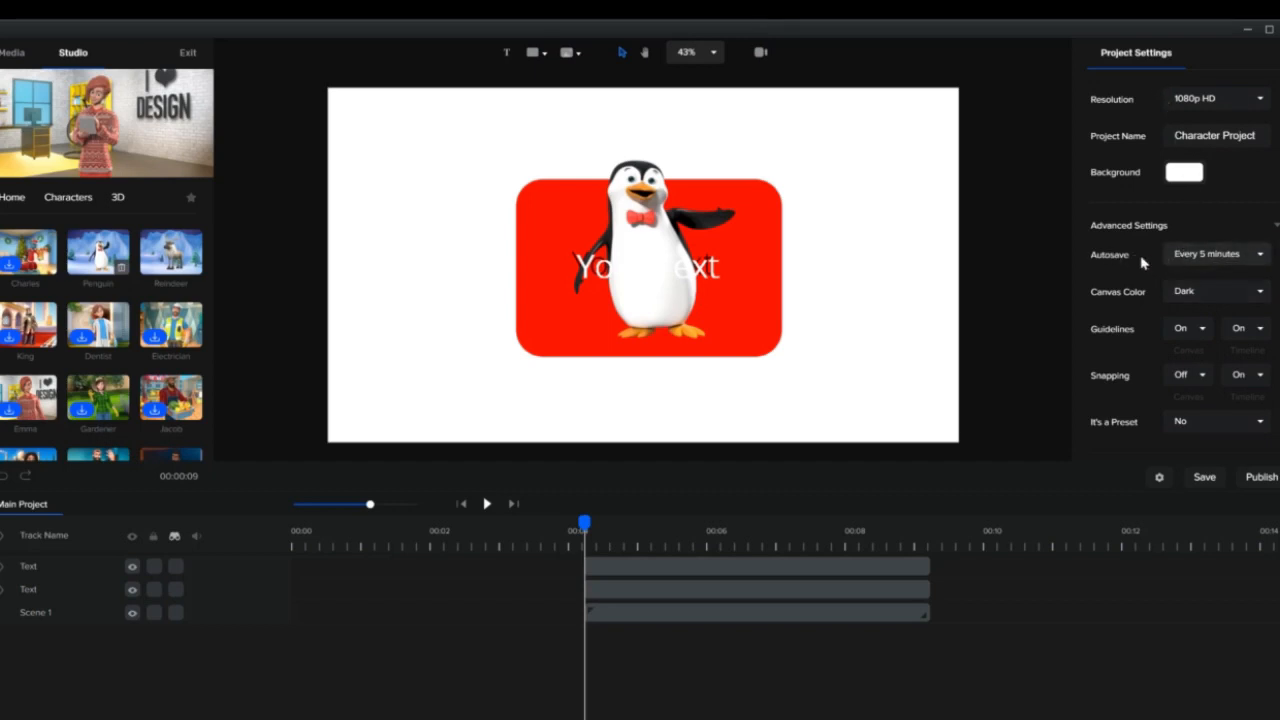
{"action": "left_click", "coordinate": [1260, 256]}
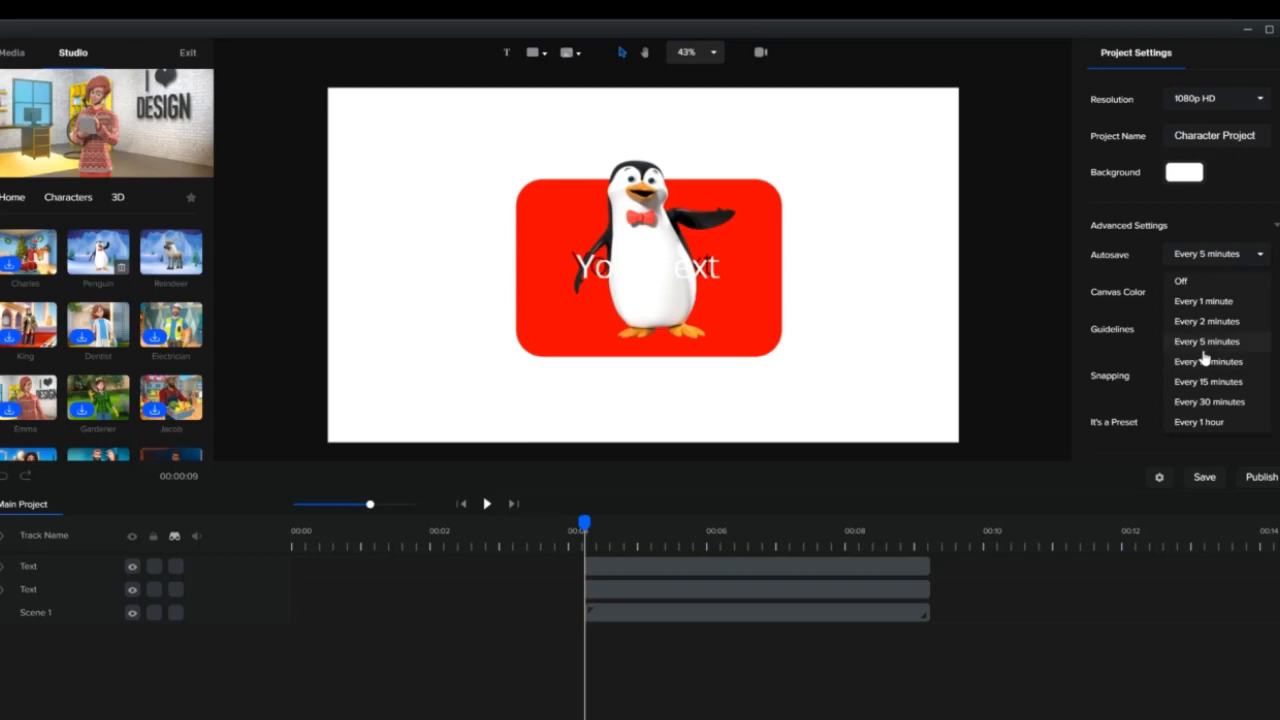
{"action": "left_click", "coordinate": [1230, 211]}
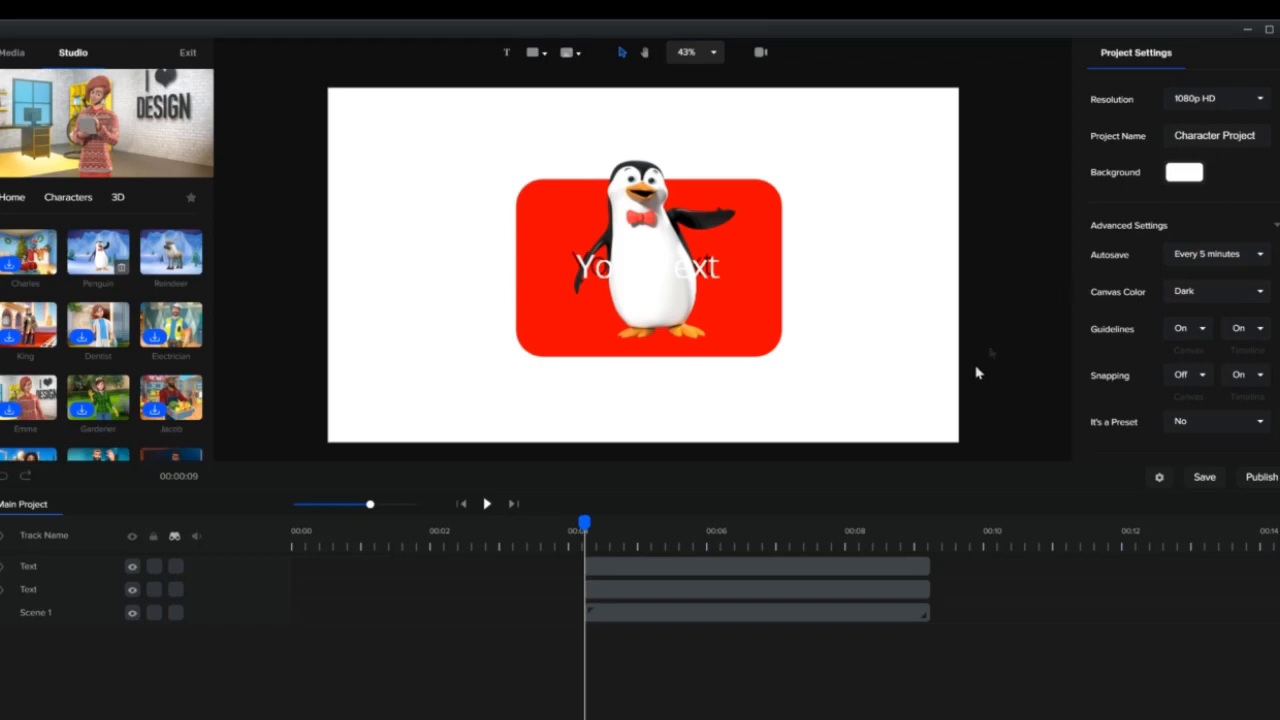
Inside the Scene 1 group, trim the end of the first Text clip to about 7 s and the third to about 7.4 s.
{"action": "left_click", "coordinate": [623, 615]}
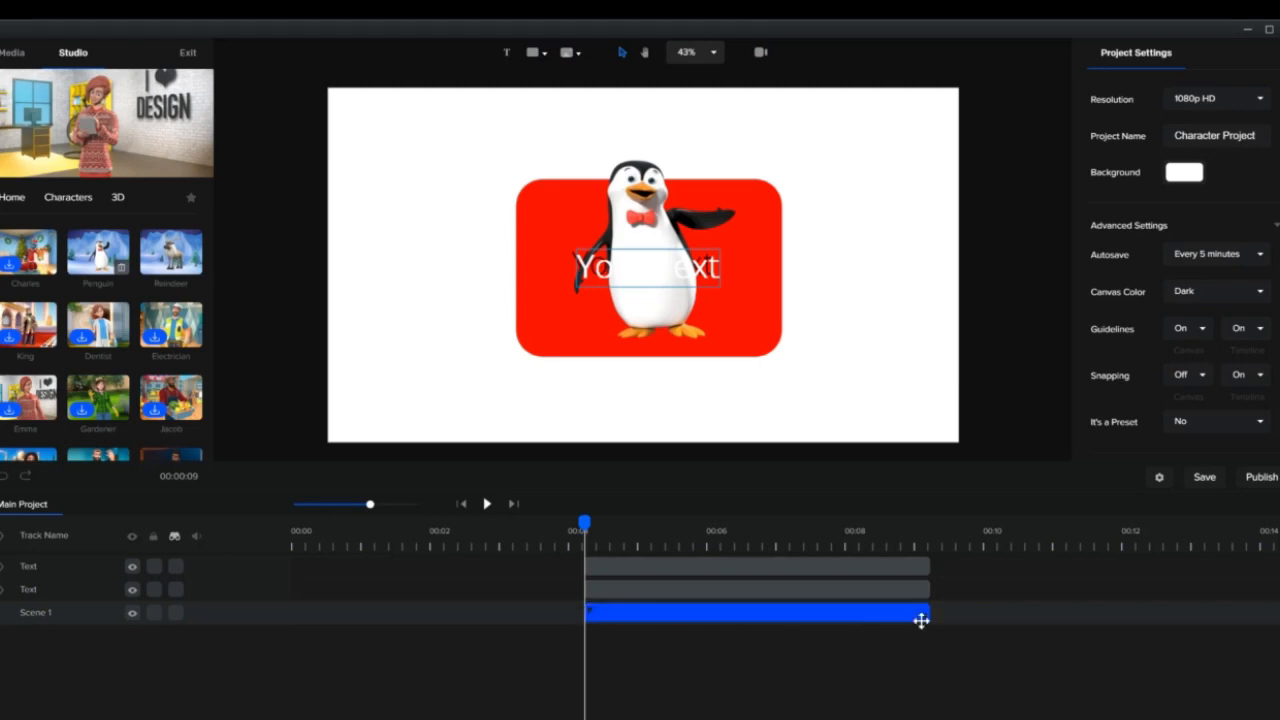
{"action": "double_click", "coordinate": [734, 616]}
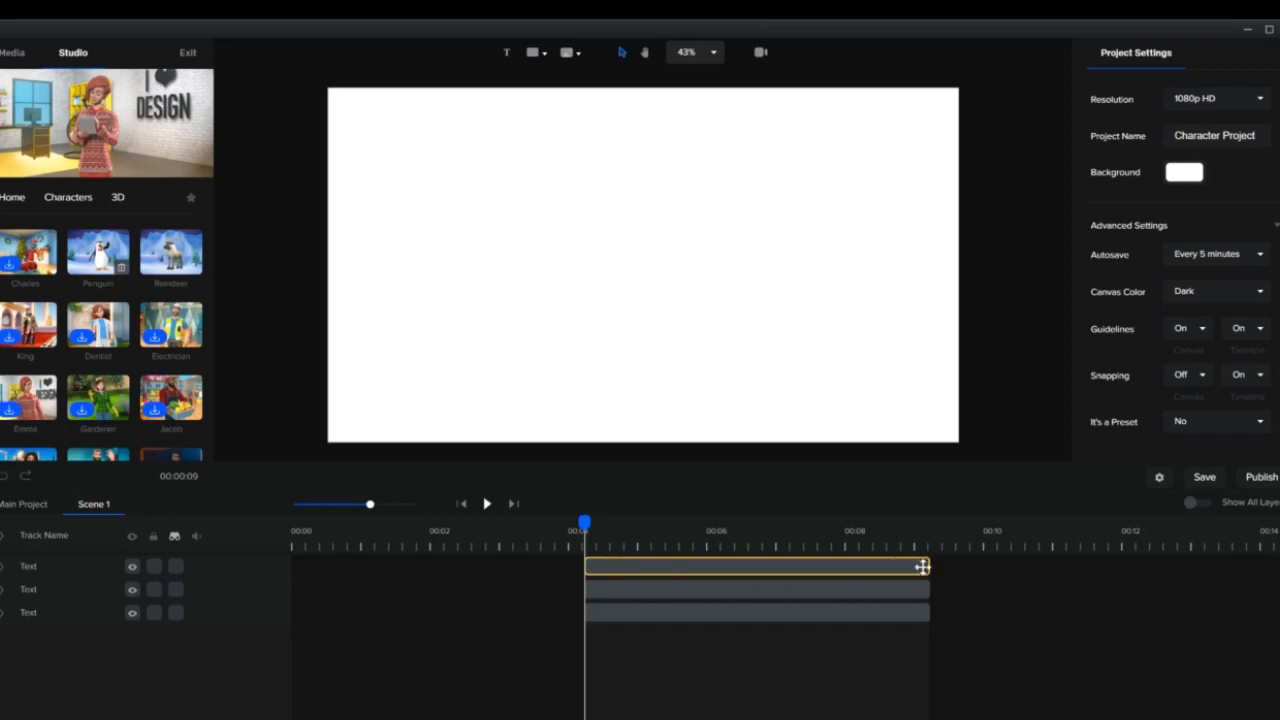
{"action": "left_click_drag", "start_coordinate": [927, 567], "coordinate": [778, 569]}
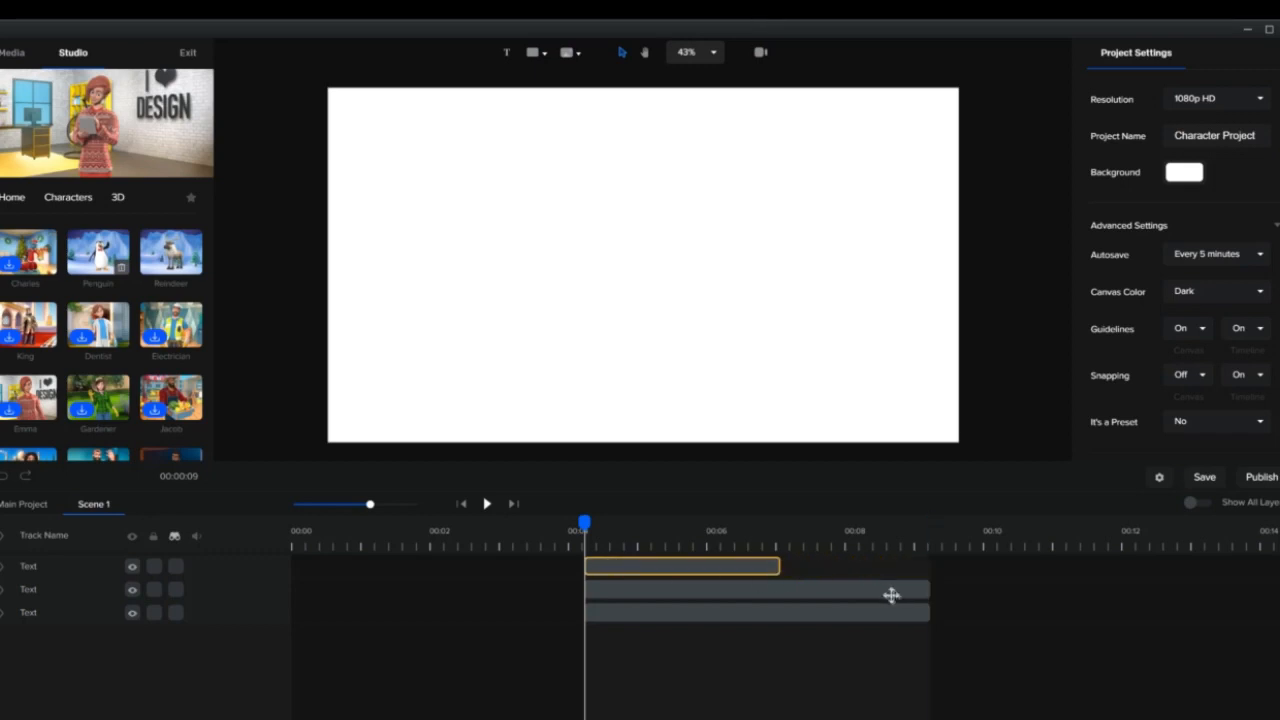
{"action": "left_click_drag", "start_coordinate": [927, 613], "coordinate": [801, 613]}
Nudge the first Text track's text box slightly upward on the canvas.
{"action": "left_click", "coordinate": [698, 569]}
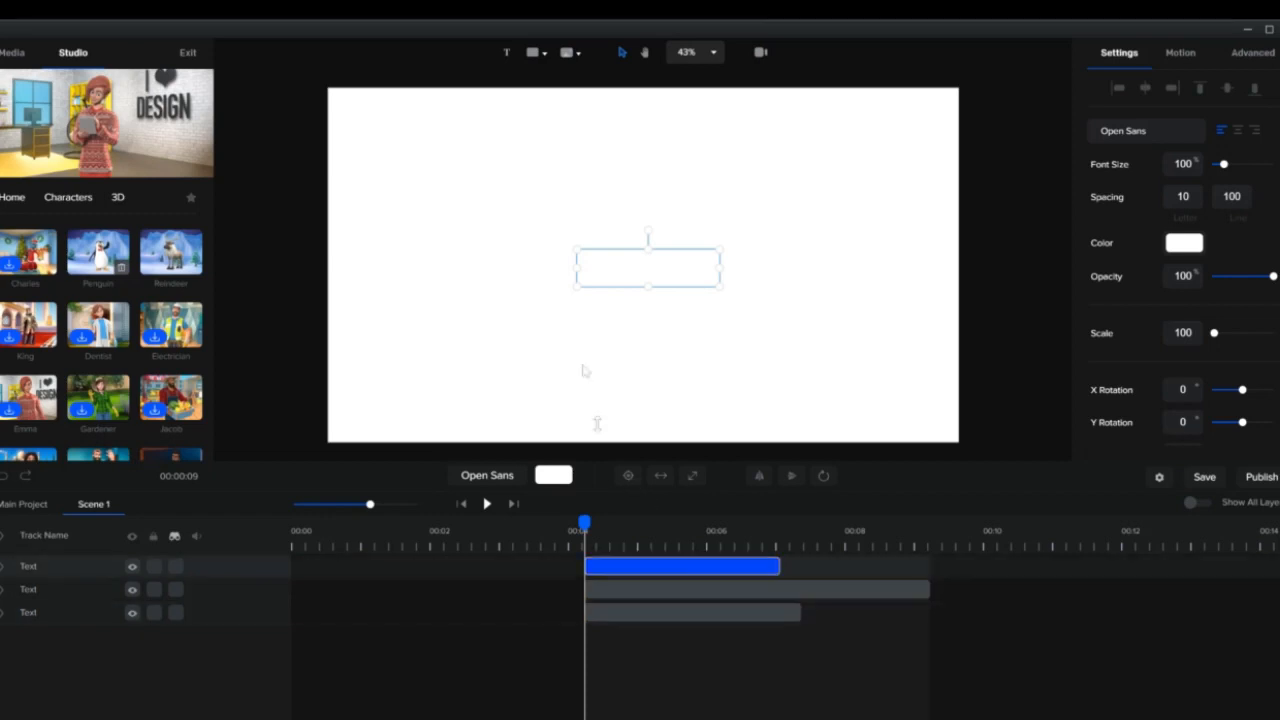
{"action": "left_click", "coordinate": [588, 269]}
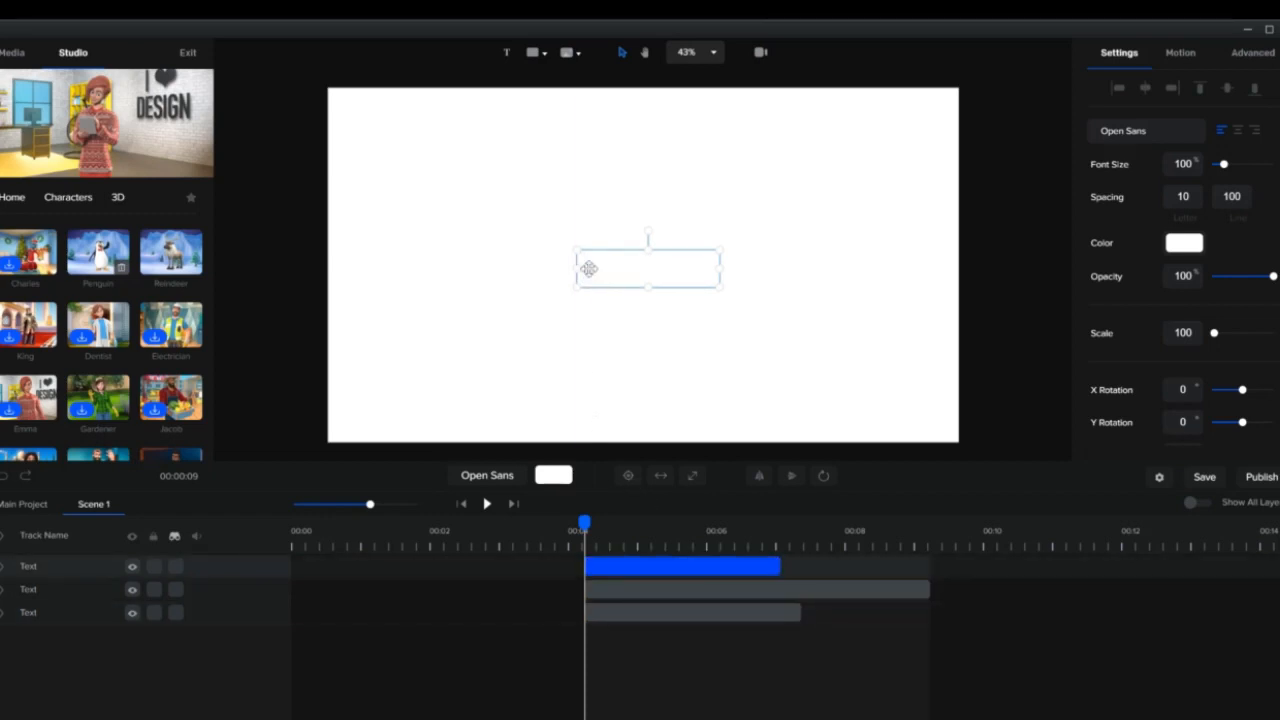
{"action": "left_click_drag", "start_coordinate": [598, 269], "coordinate": [626, 270]}
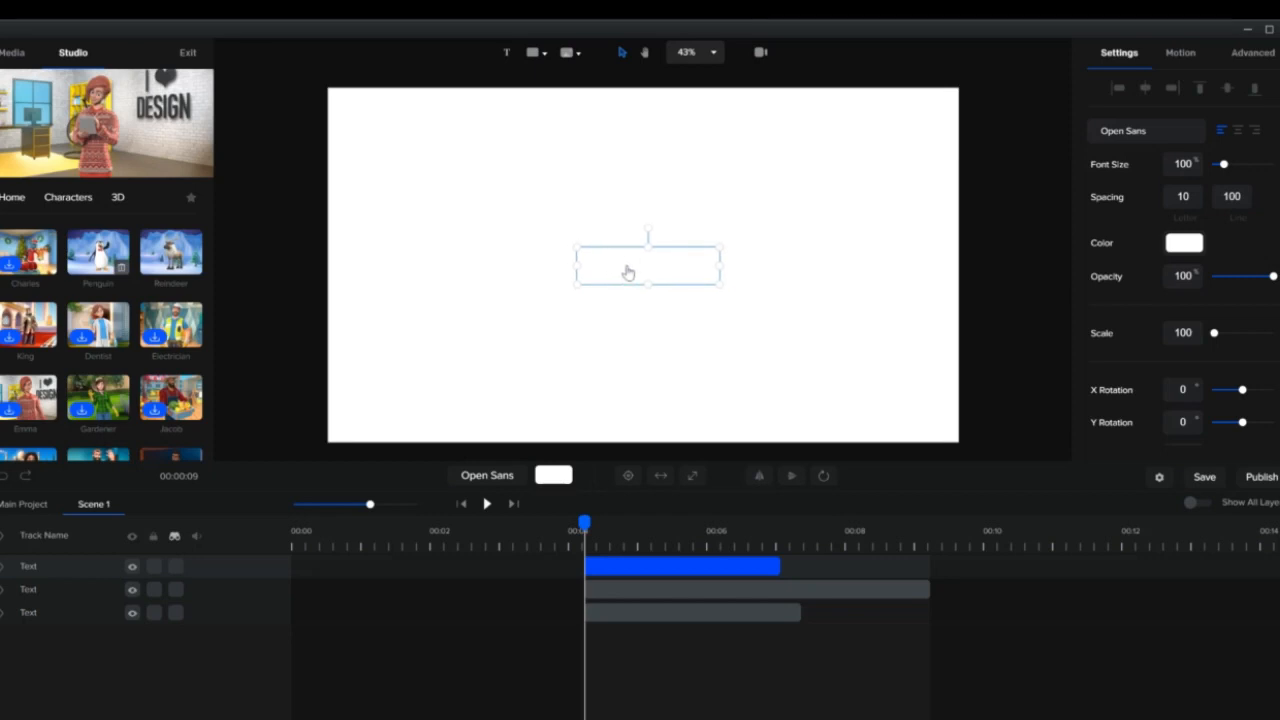
{"action": "key", "text": "Escape"}
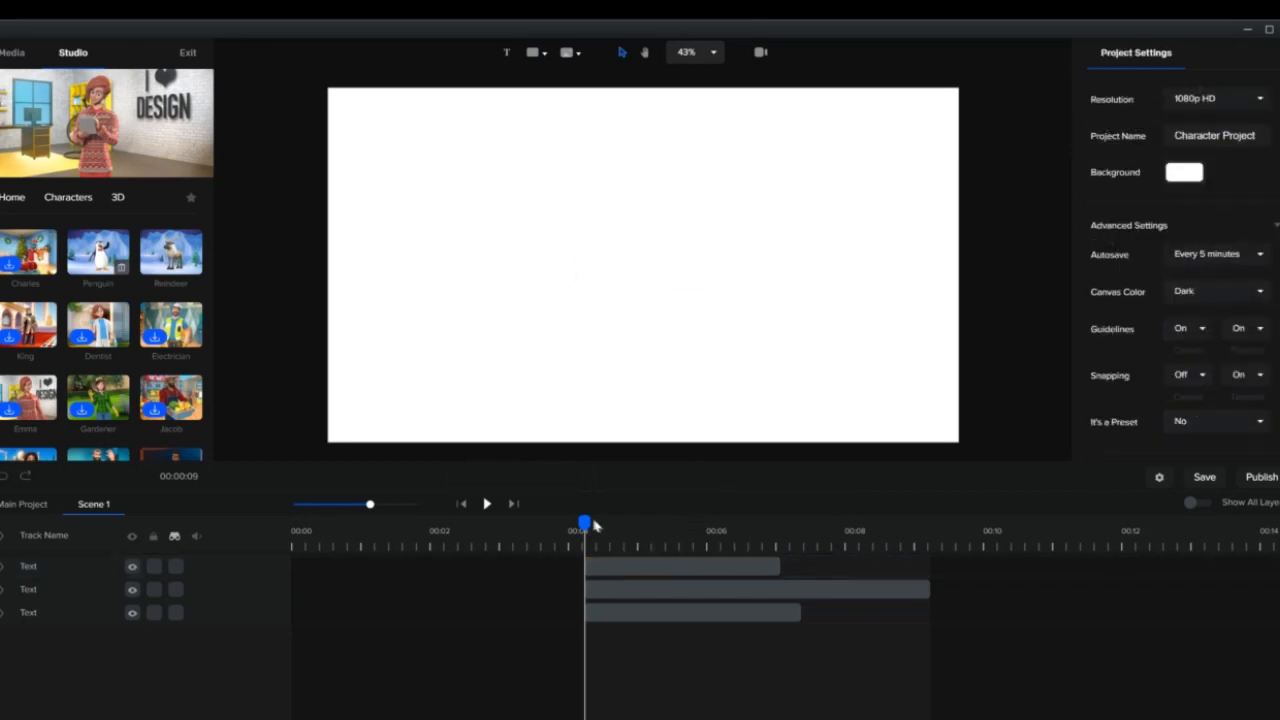
Move the playhead to about 4.6 s, colour the first Text track's text red (#FF0000), and return to the main project.
{"action": "left_click_drag", "start_coordinate": [608, 519], "coordinate": [612, 520]}
{"action": "left_click", "coordinate": [663, 566]}
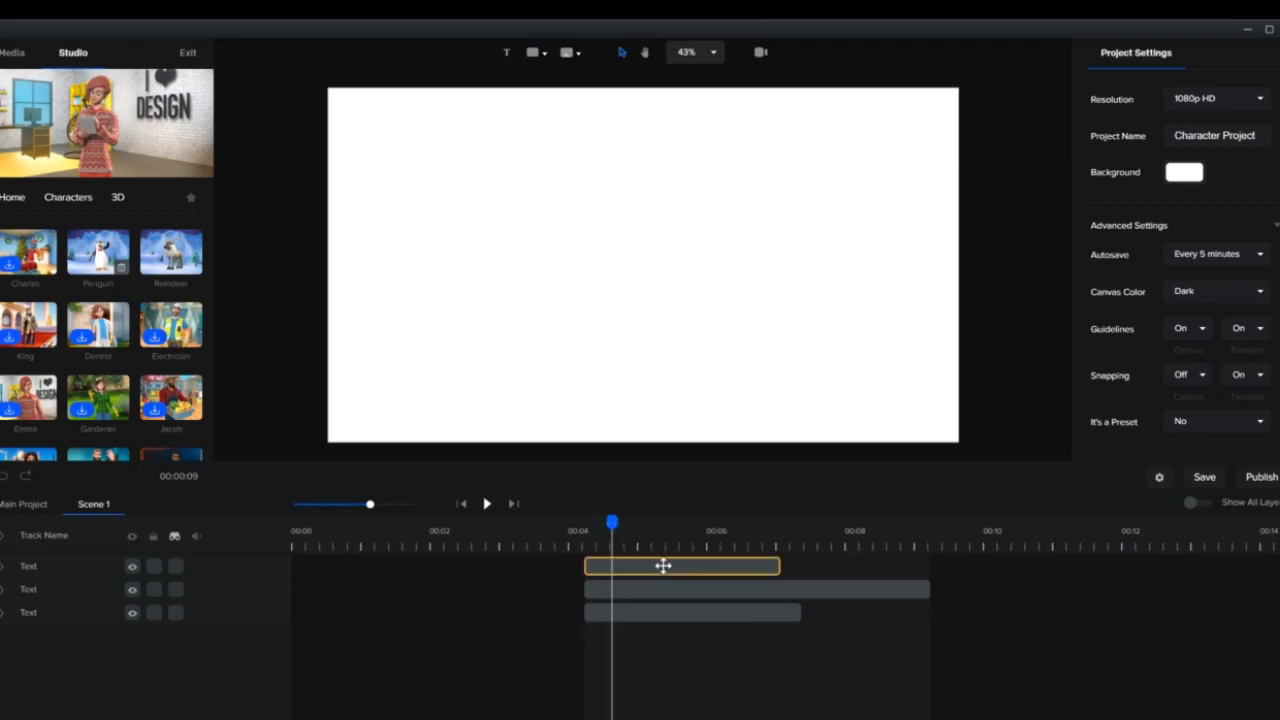
{"action": "left_click", "coordinate": [663, 566]}
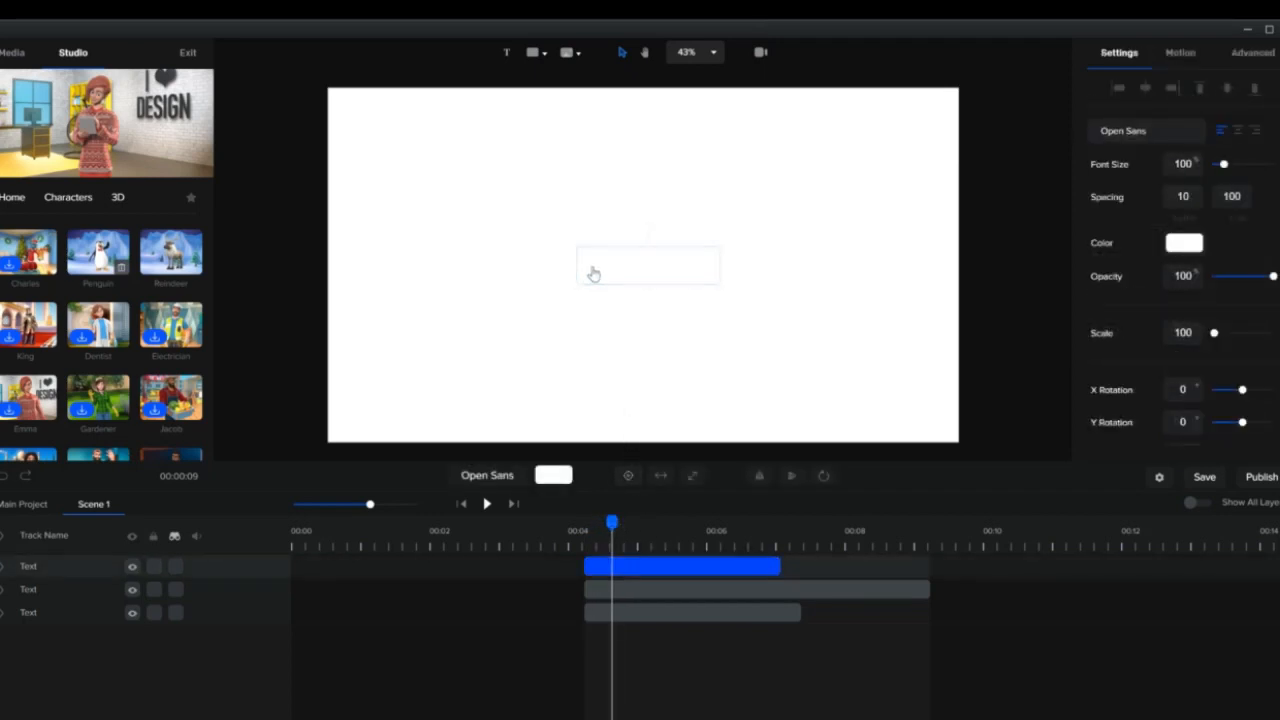
{"action": "left_click_drag", "start_coordinate": [586, 263], "coordinate": [718, 259]}
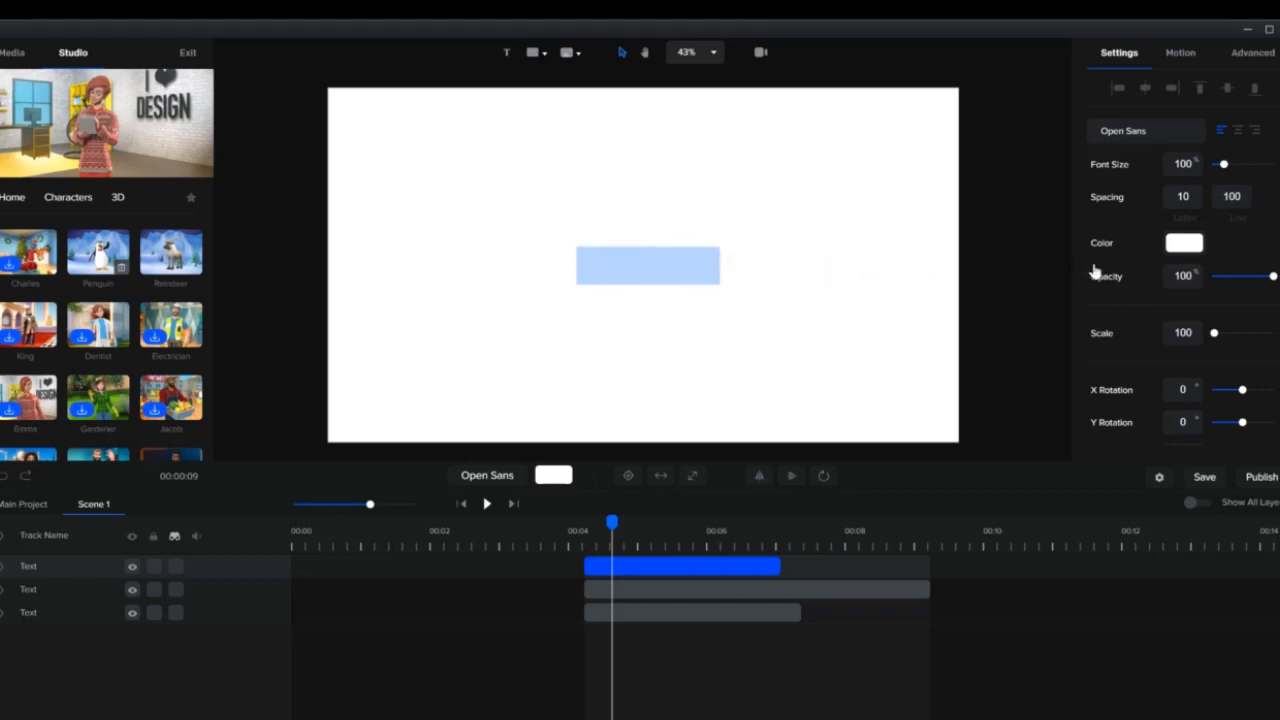
{"action": "left_click", "coordinate": [1183, 243]}
{"action": "left_click_drag", "start_coordinate": [1237, 191], "coordinate": [1278, 118]}
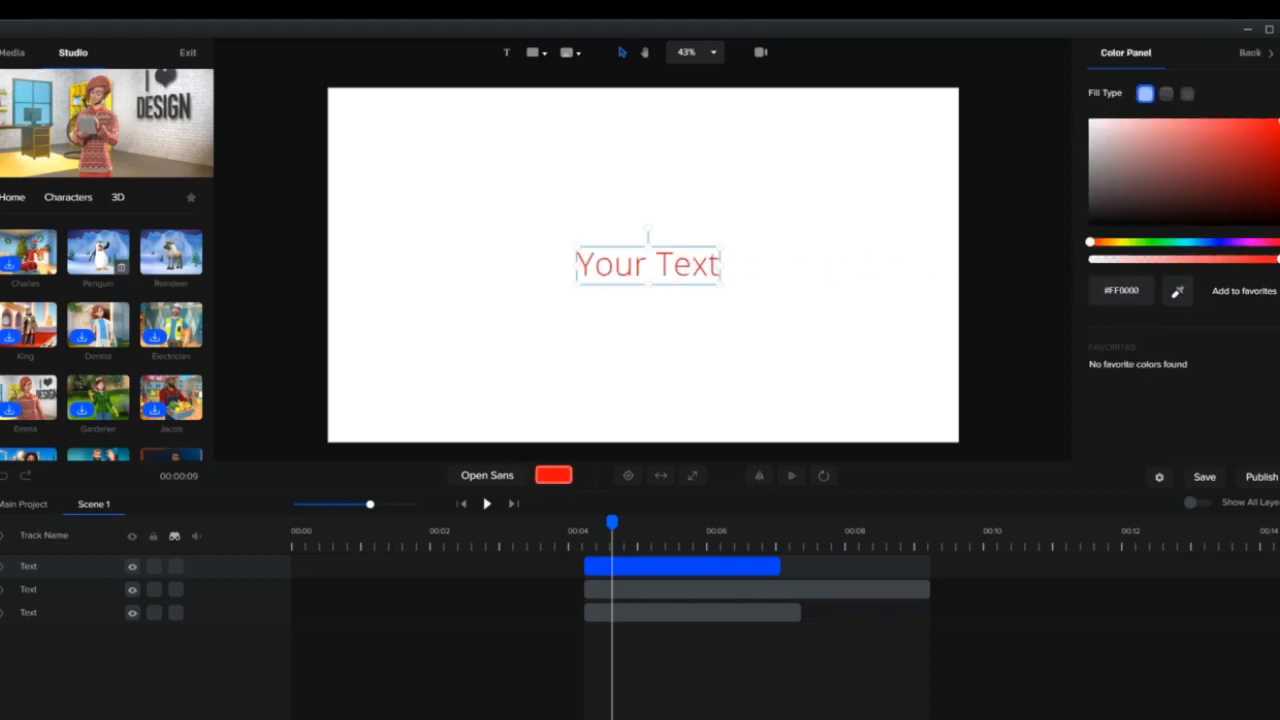
{"action": "left_click", "coordinate": [1040, 207]}
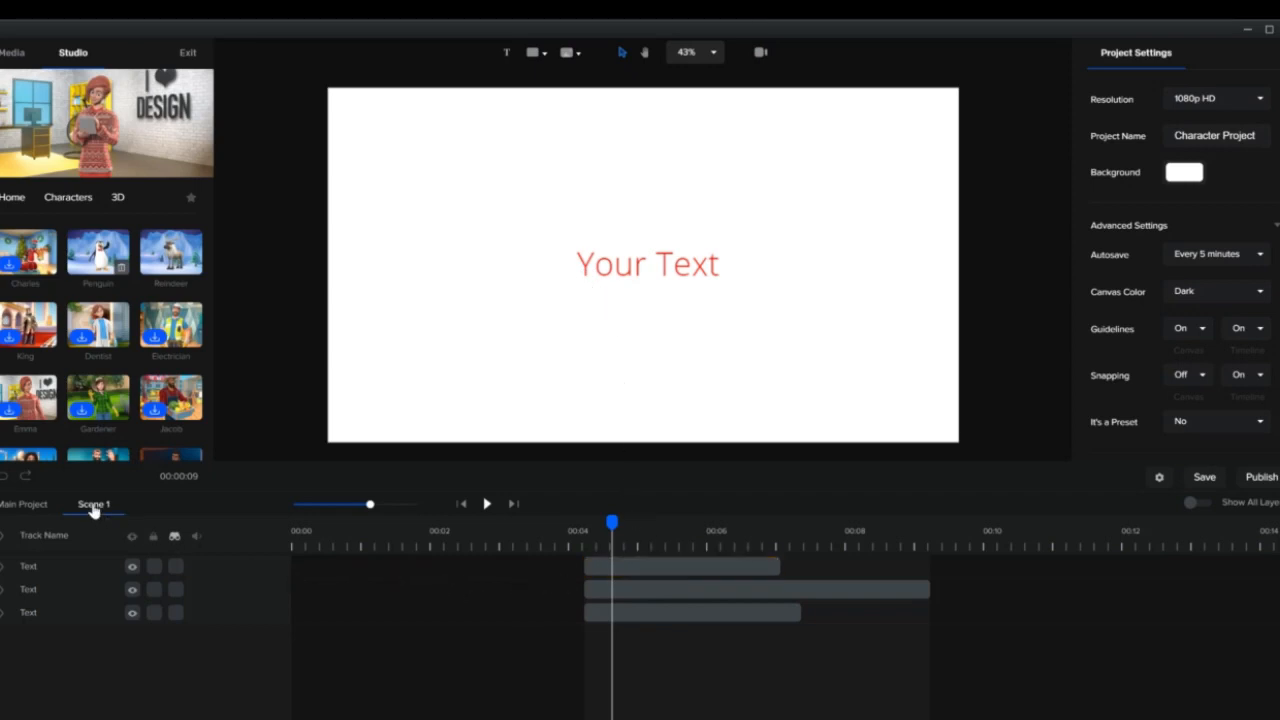
{"action": "left_click", "coordinate": [33, 506]}
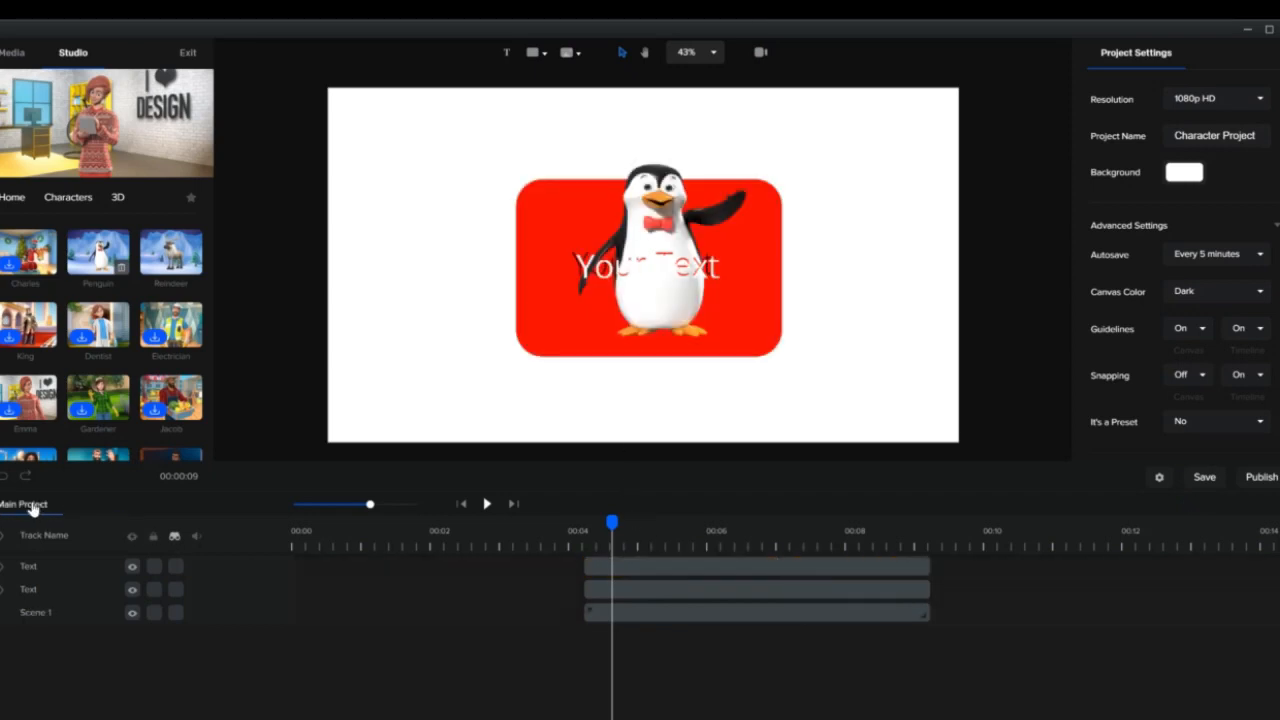
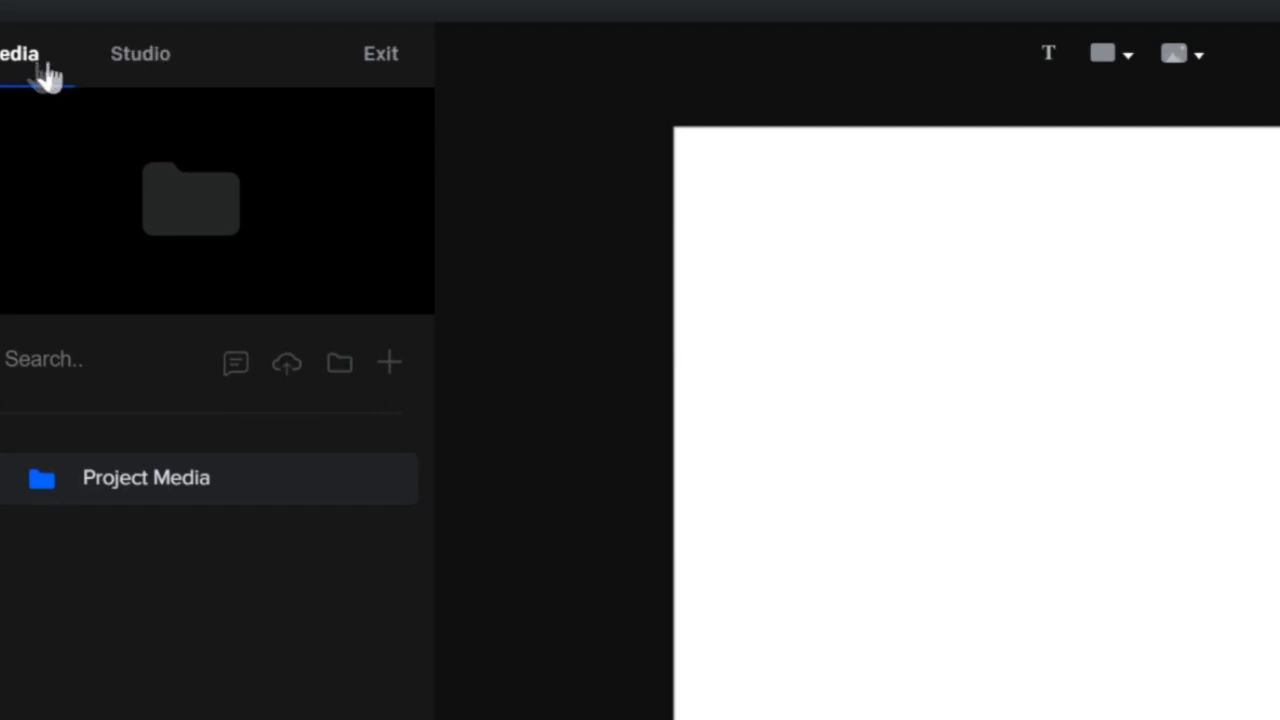
Add the Fitness Girl character from the Supreme character collection to the canvas of the empty project.
{"action": "left_click", "coordinate": [118, 68]}
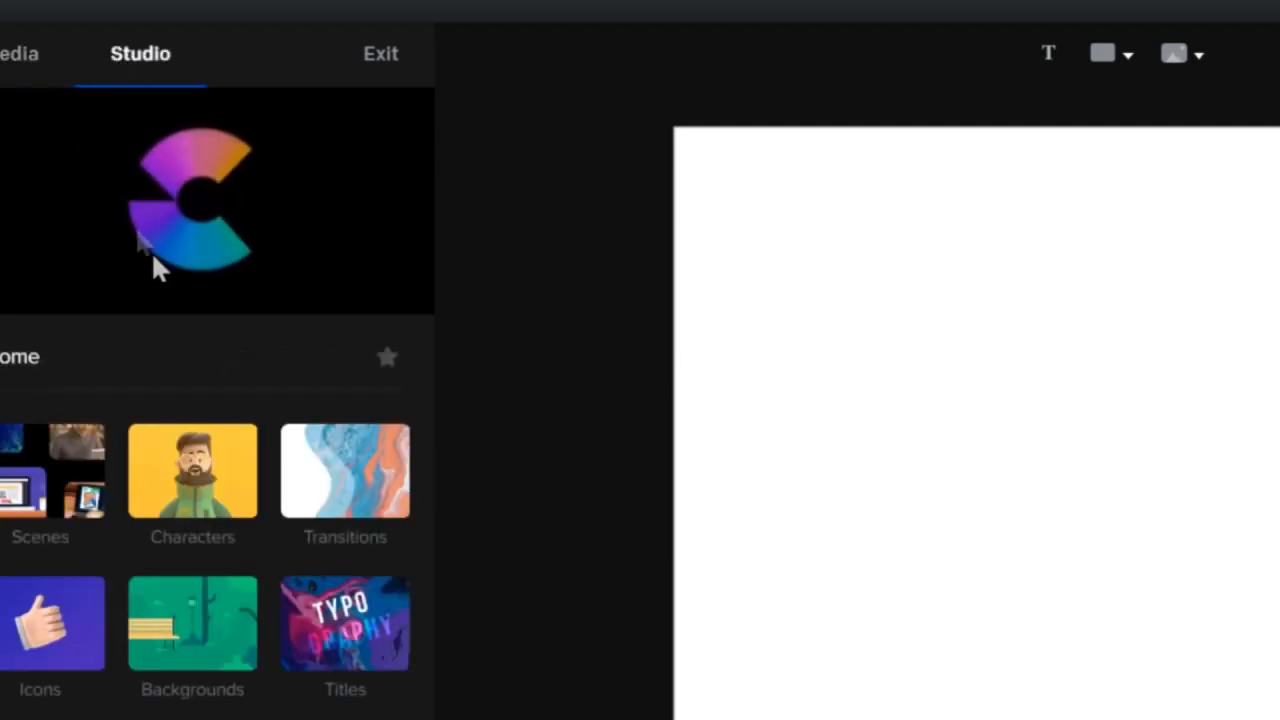
{"action": "left_click", "coordinate": [190, 468]}
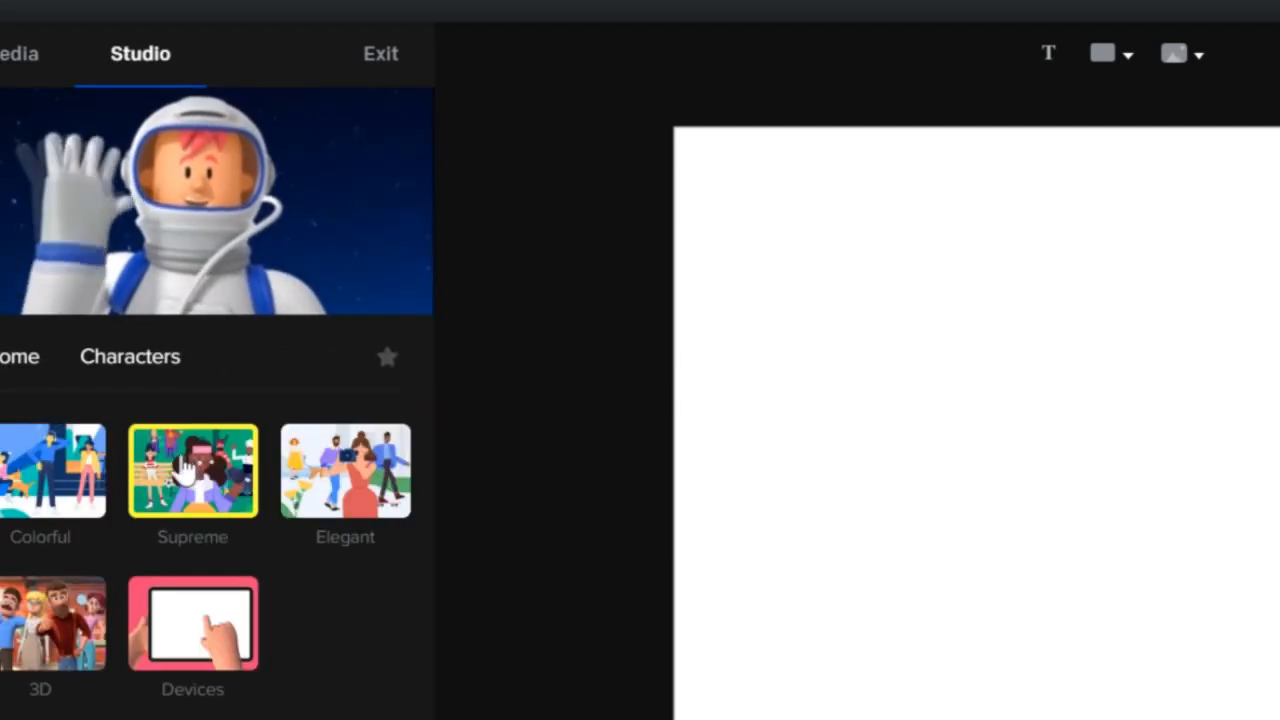
{"action": "left_click", "coordinate": [185, 470]}
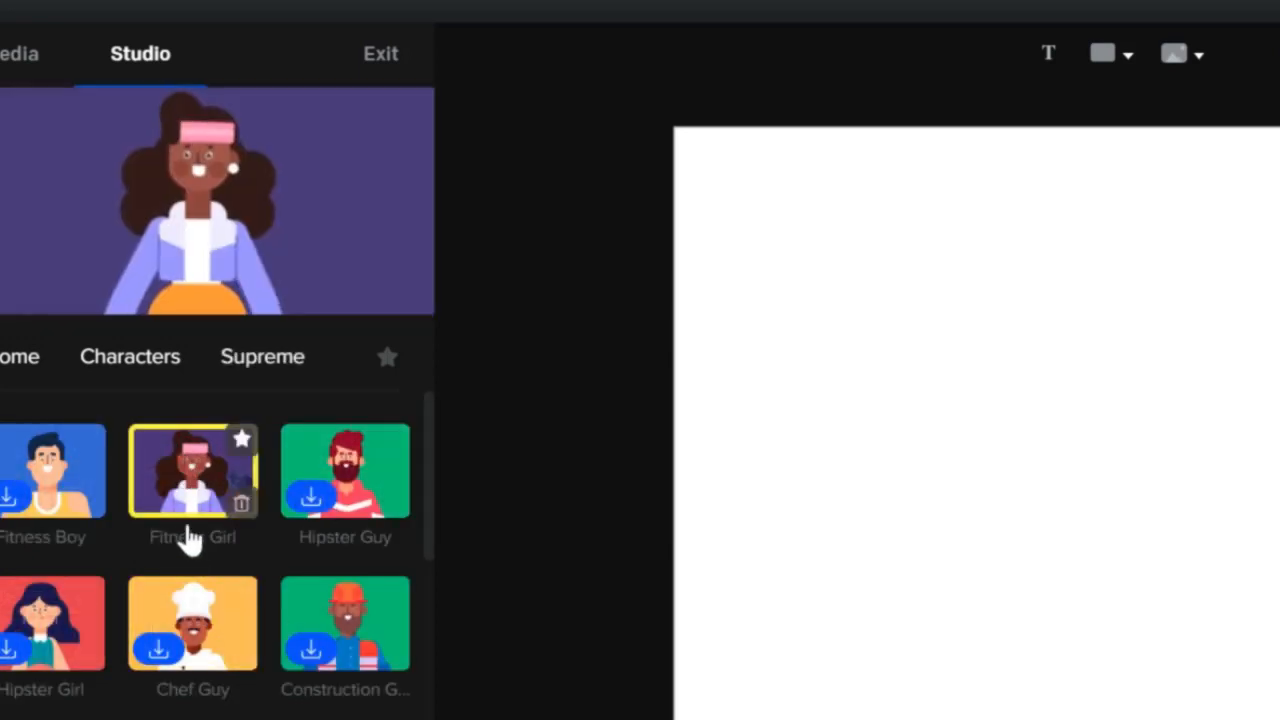
{"action": "left_click_drag", "start_coordinate": [185, 490], "coordinate": [1279, 396]}
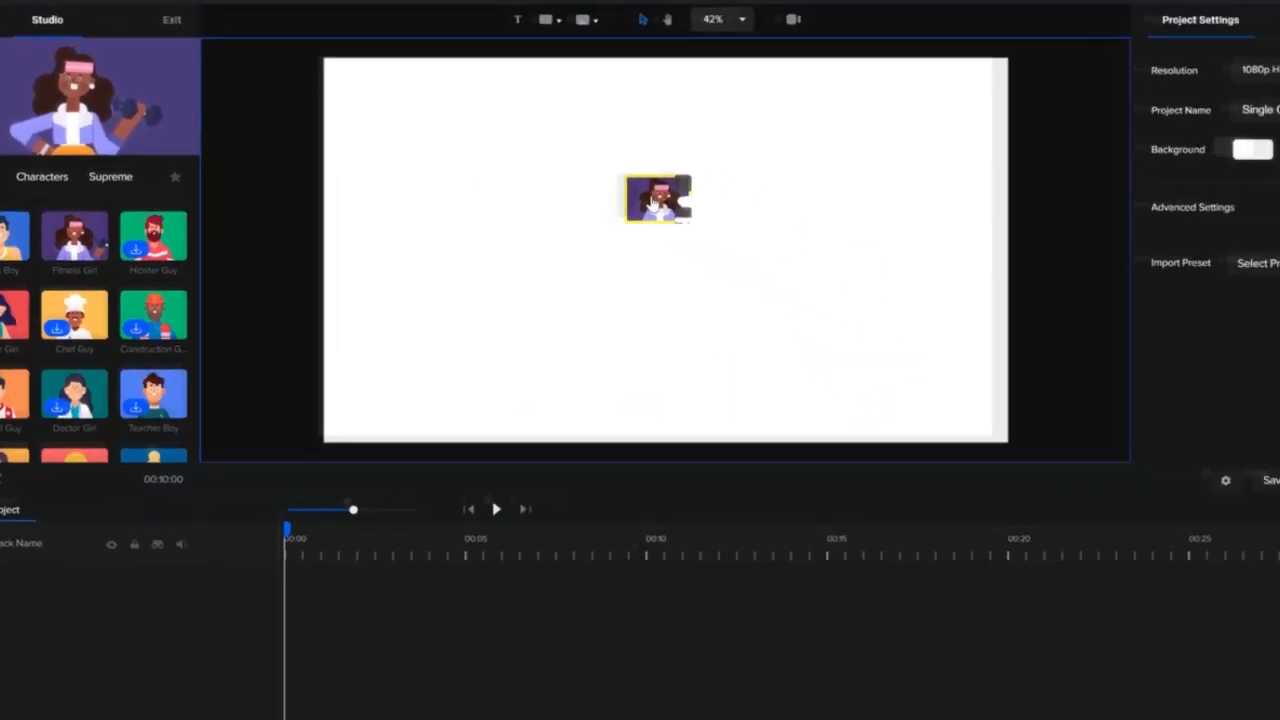
{"action": "left_click_drag", "start_coordinate": [651, 203], "coordinate": [656, 226]}
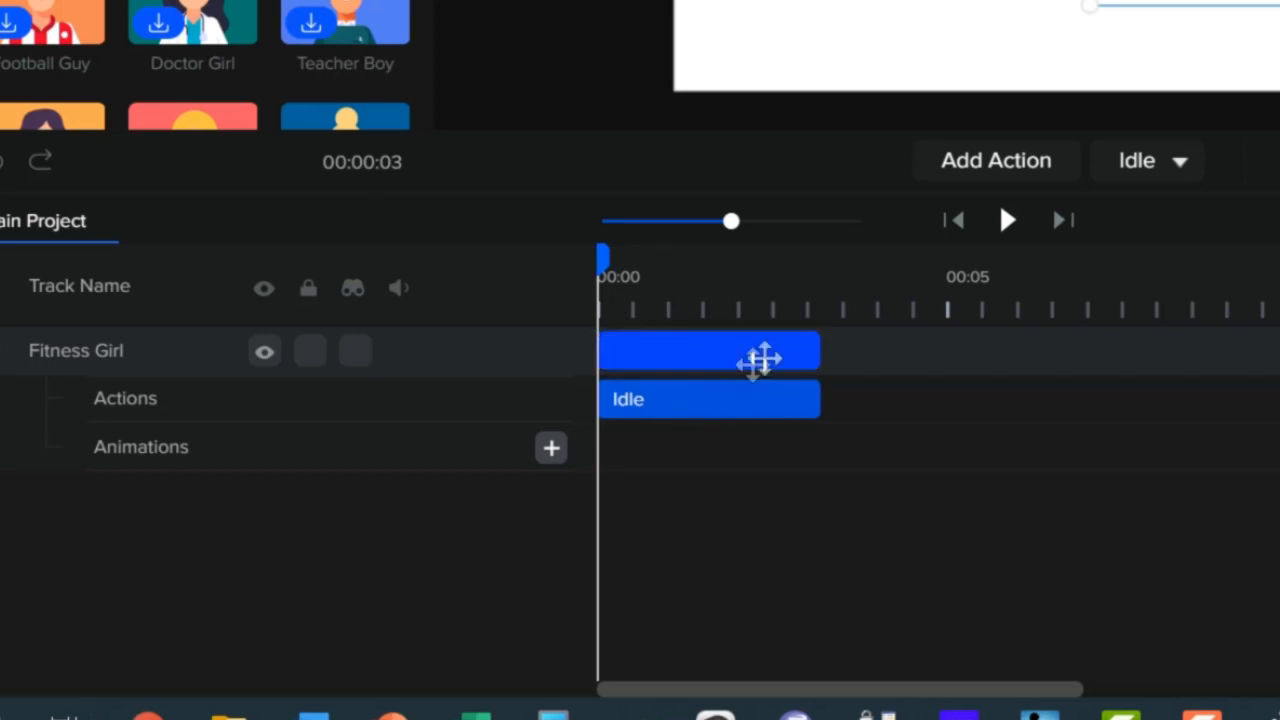
Trim the end of the Fitness Girl clip to about 2 s, and extend it back to the full action length.
{"action": "left_click_drag", "start_coordinate": [818, 352], "coordinate": [741, 352]}
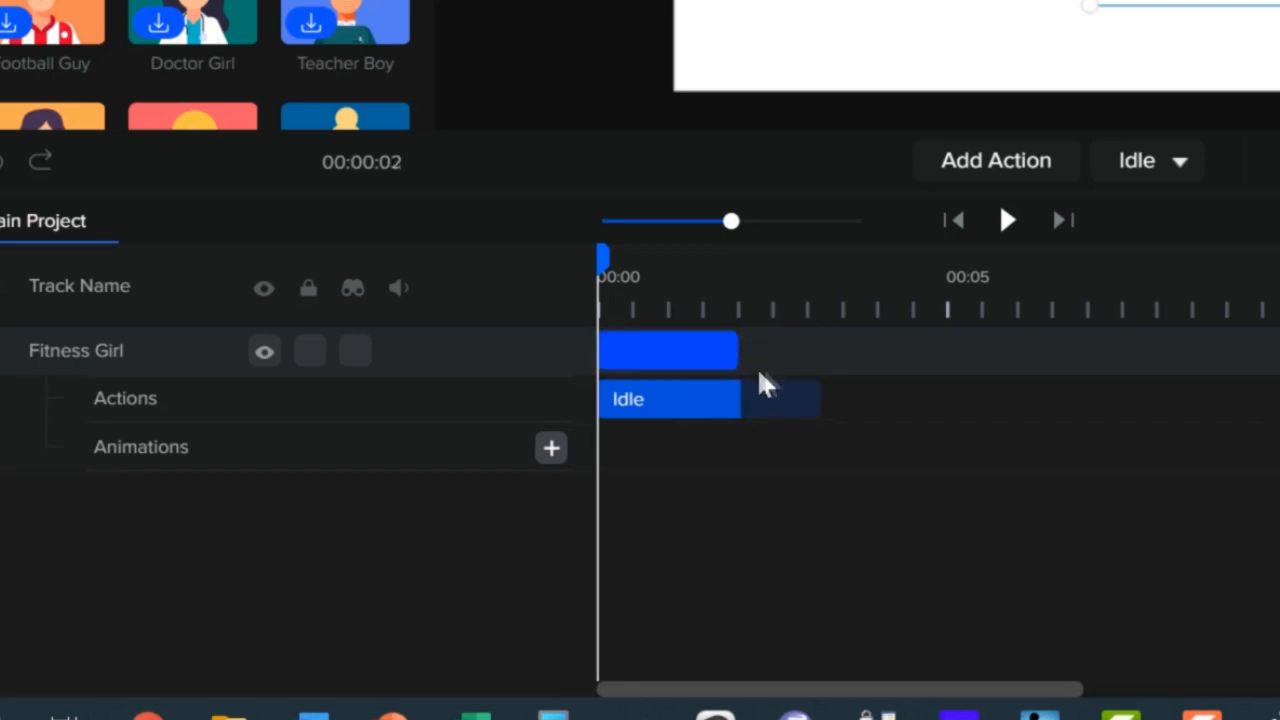
{"action": "left_click_drag", "start_coordinate": [749, 351], "coordinate": [1207, 352]}
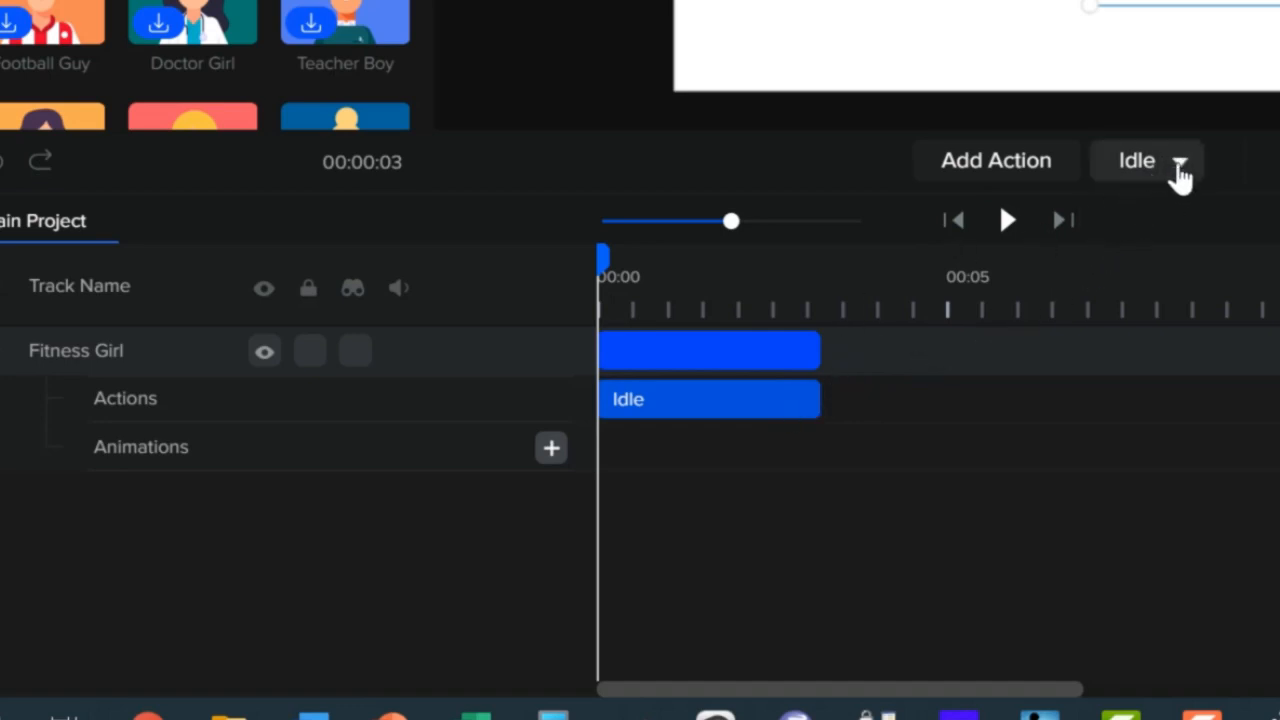
Change the Fitness Girl's first action to Catch and append the Dumbells and Happy actions.
{"action": "left_click", "coordinate": [1179, 170]}
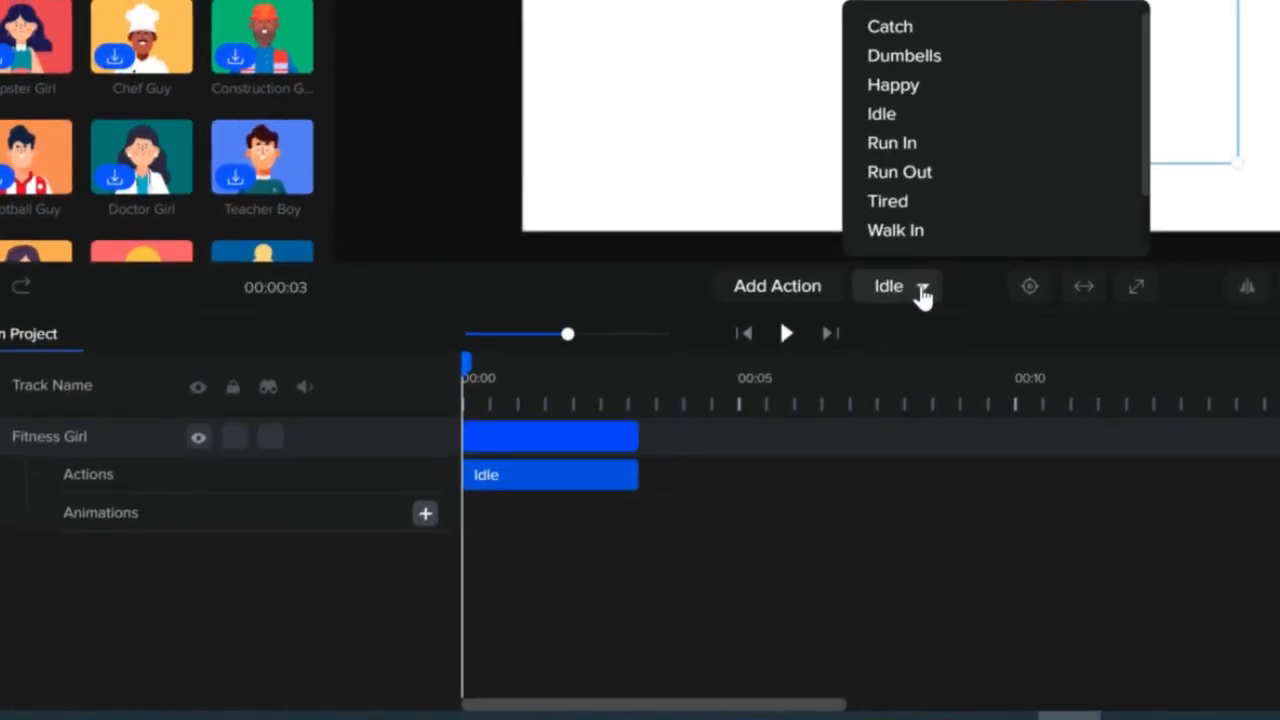
{"action": "left_click", "coordinate": [900, 26]}
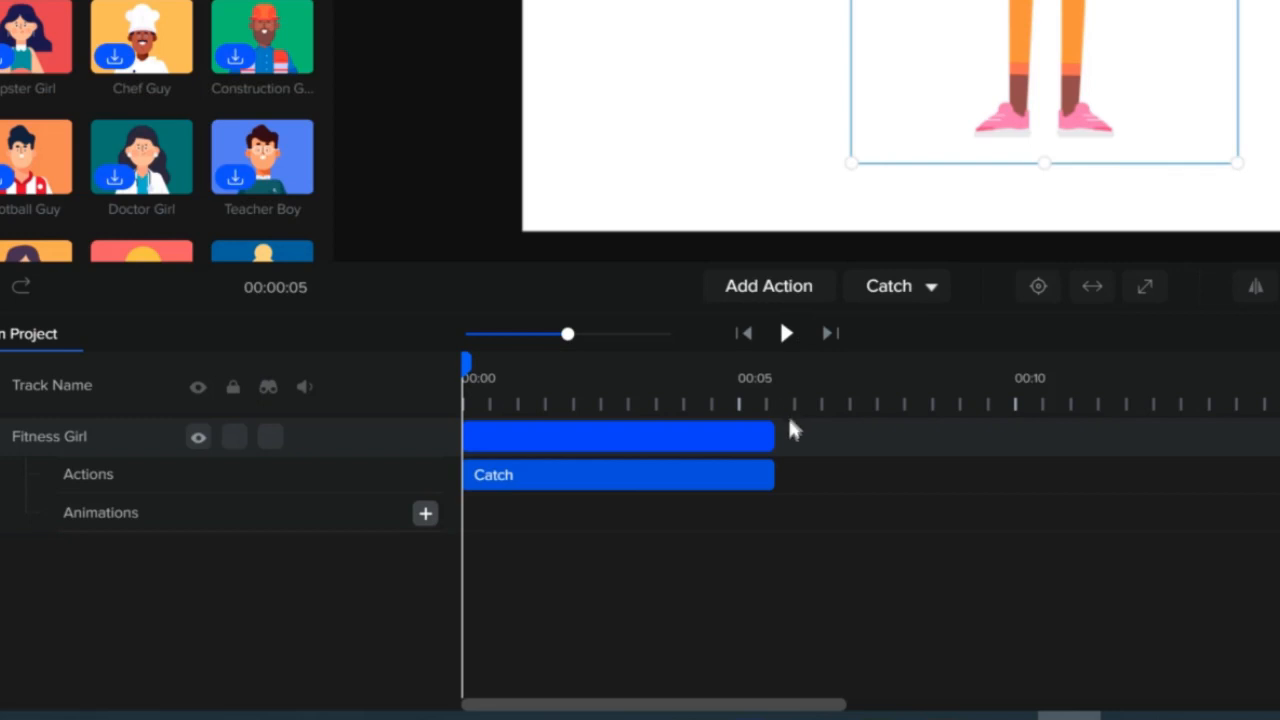
{"action": "left_click", "coordinate": [752, 286]}
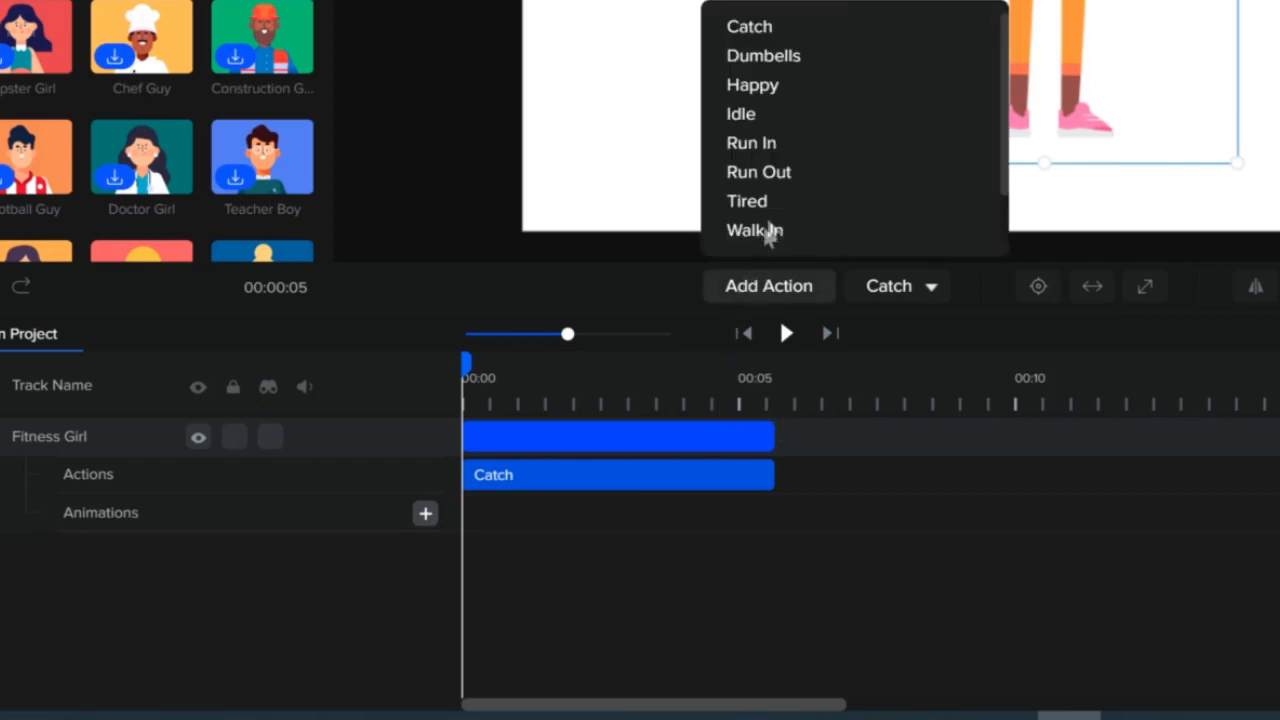
{"action": "left_click", "coordinate": [784, 56]}
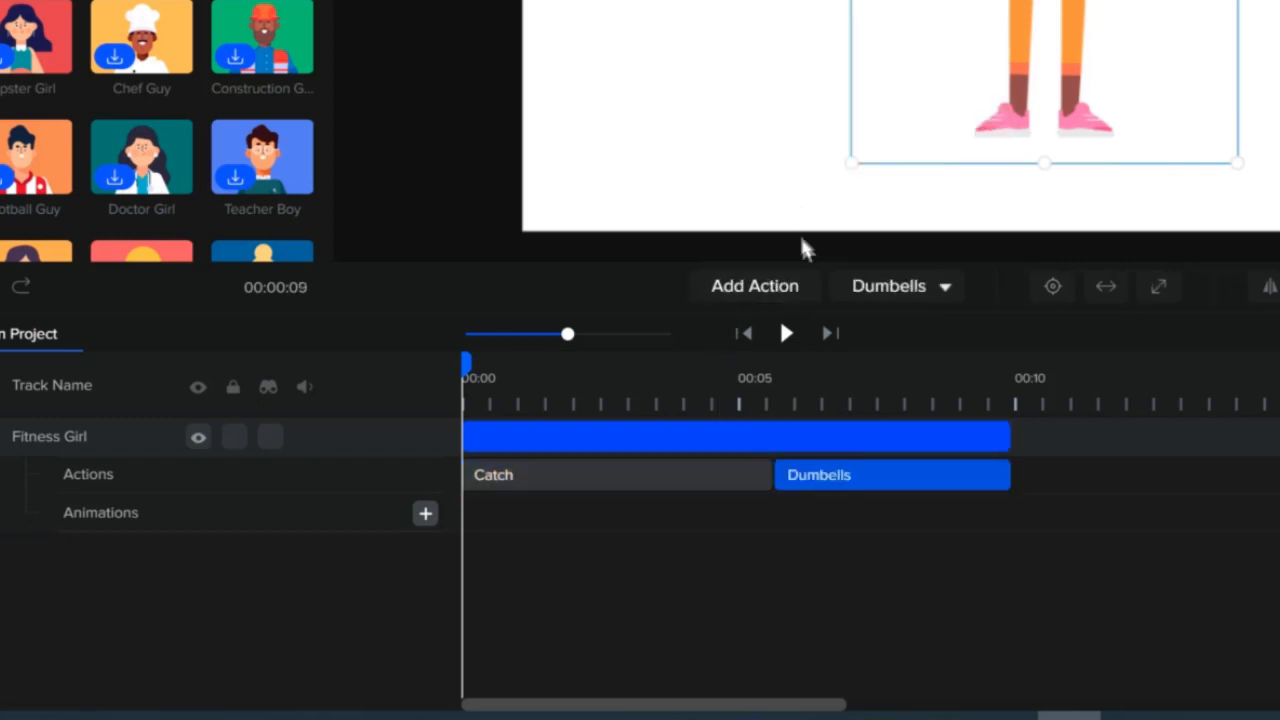
{"action": "left_click", "coordinate": [785, 298]}
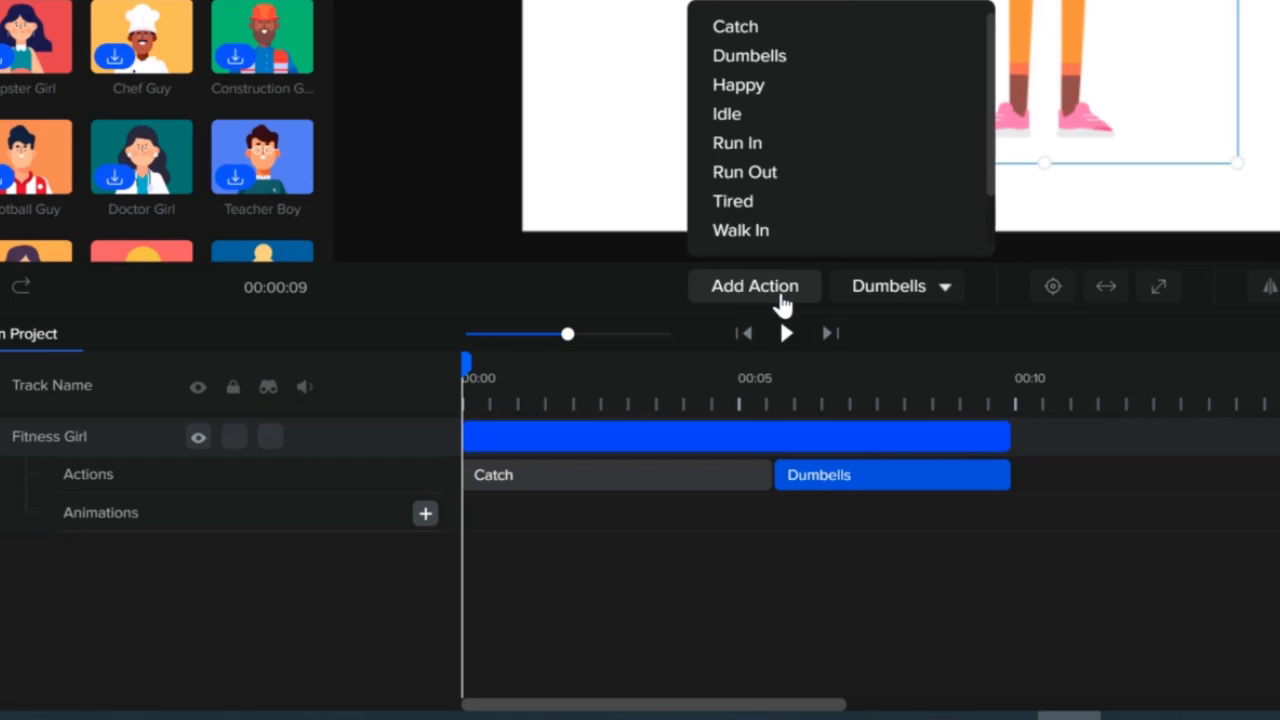
{"action": "left_click", "coordinate": [752, 88]}
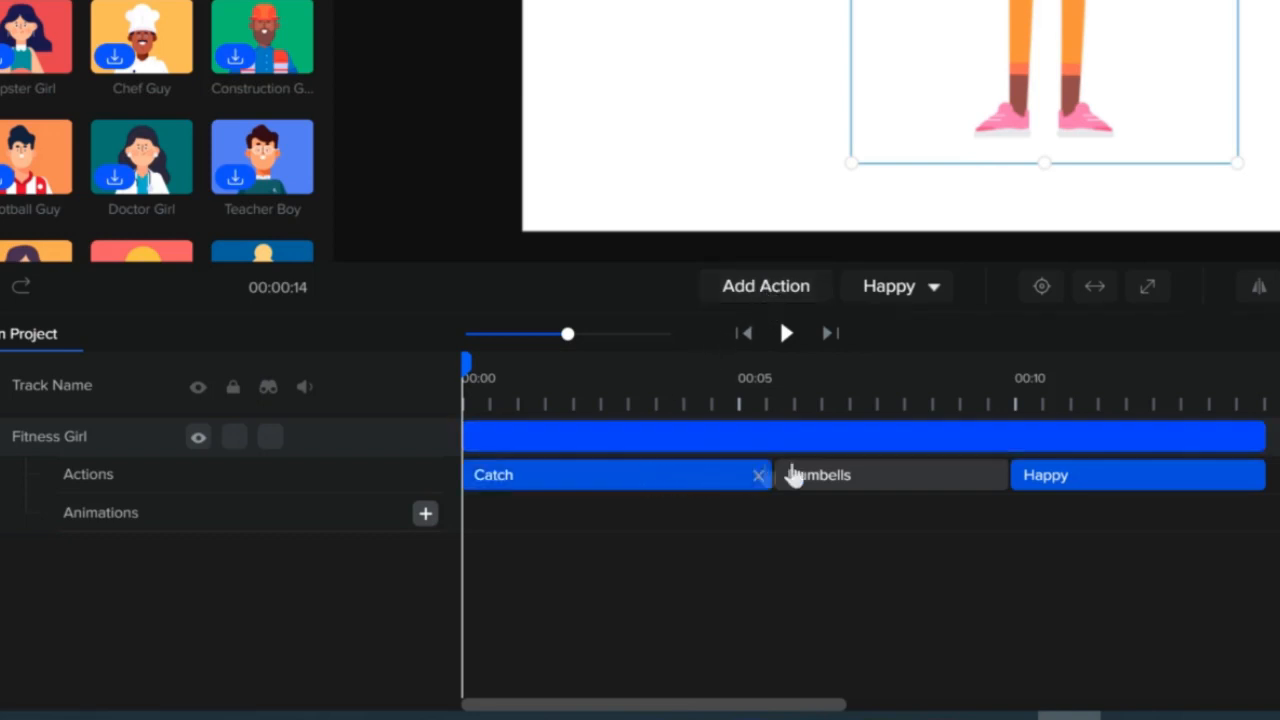
Append the Idle, Run In and Run Out actions to the Fitness Girl's action sequence.
{"action": "left_click", "coordinate": [800, 293]}
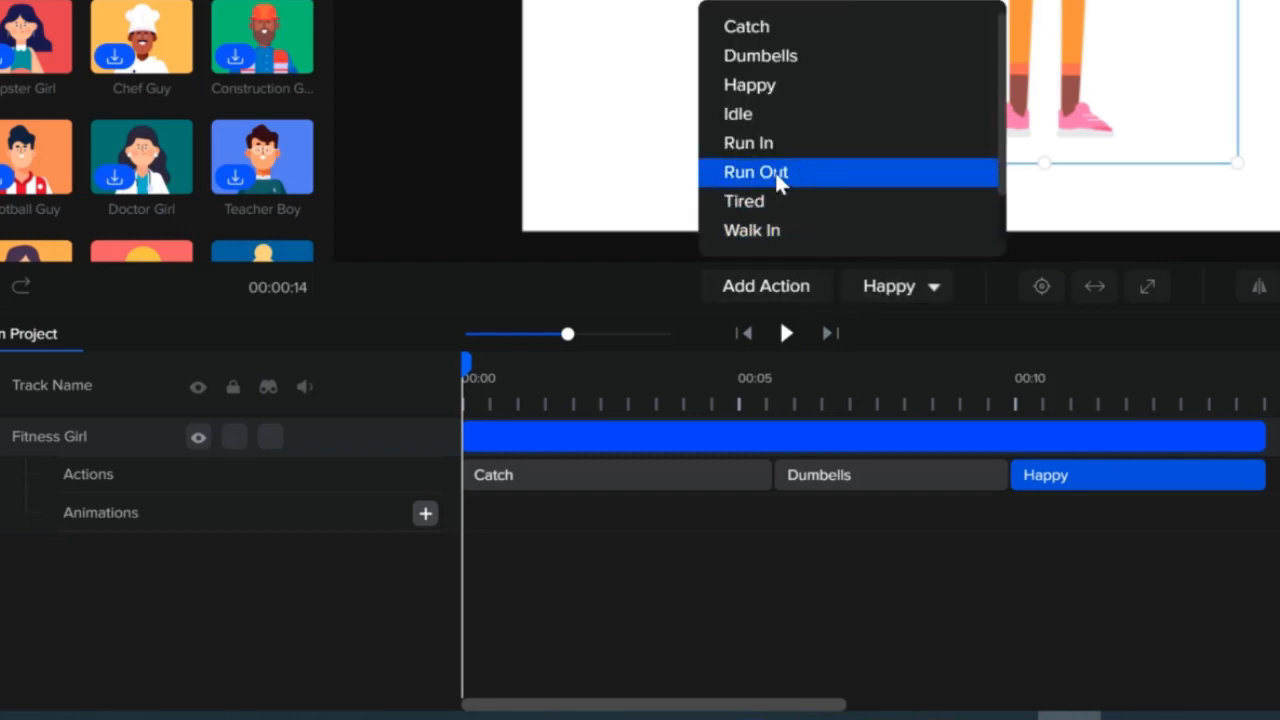
{"action": "left_click", "coordinate": [744, 113]}
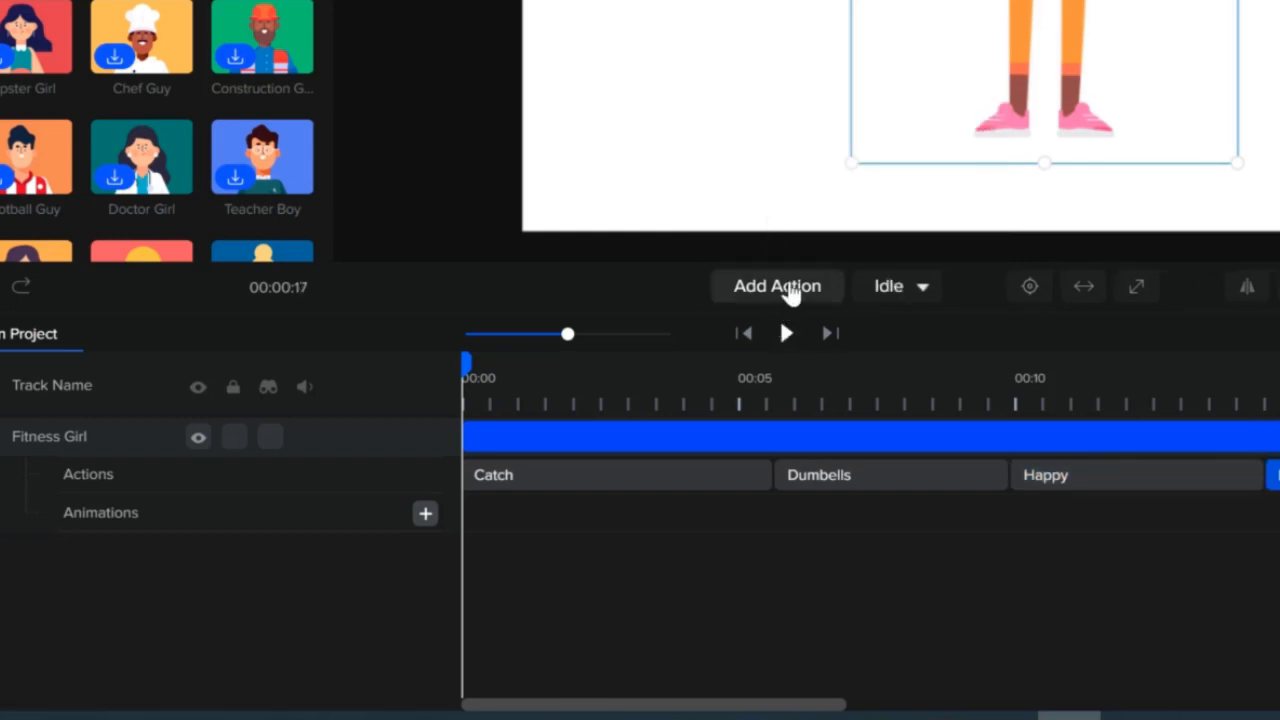
{"action": "left_click", "coordinate": [780, 287]}
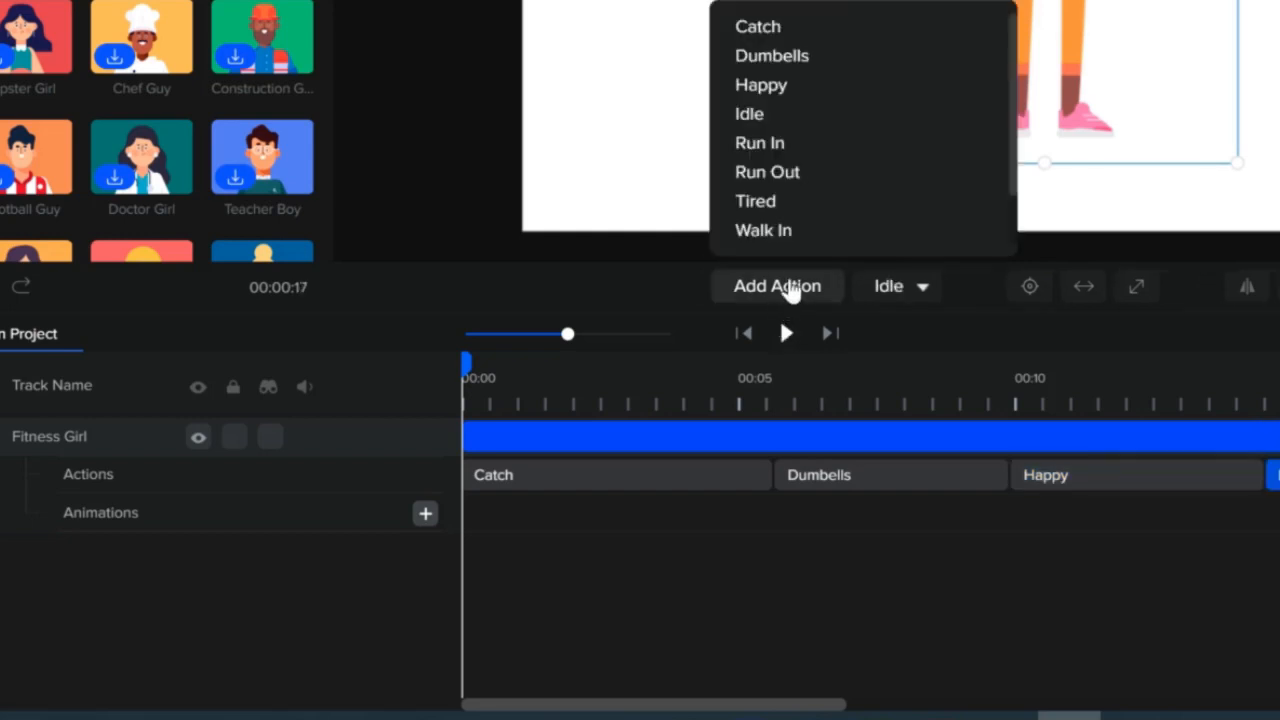
{"action": "left_click", "coordinate": [767, 143]}
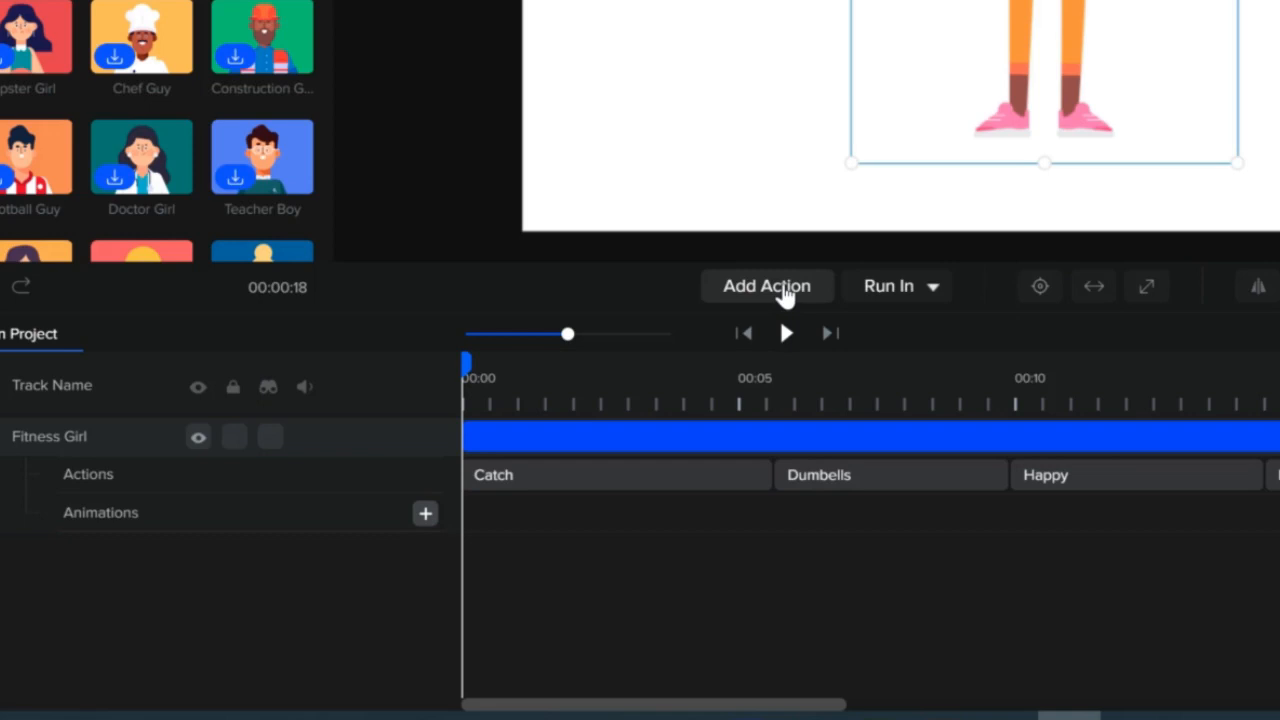
{"action": "left_click", "coordinate": [785, 290]}
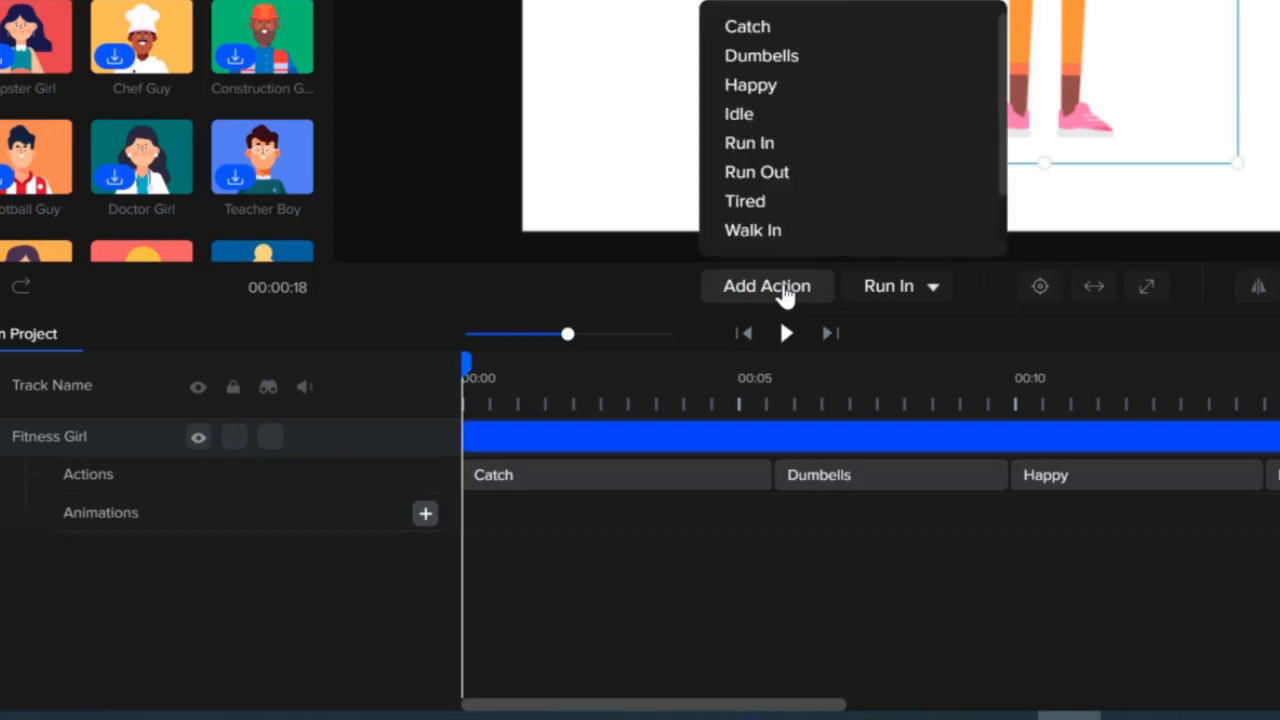
{"action": "left_click", "coordinate": [768, 173]}
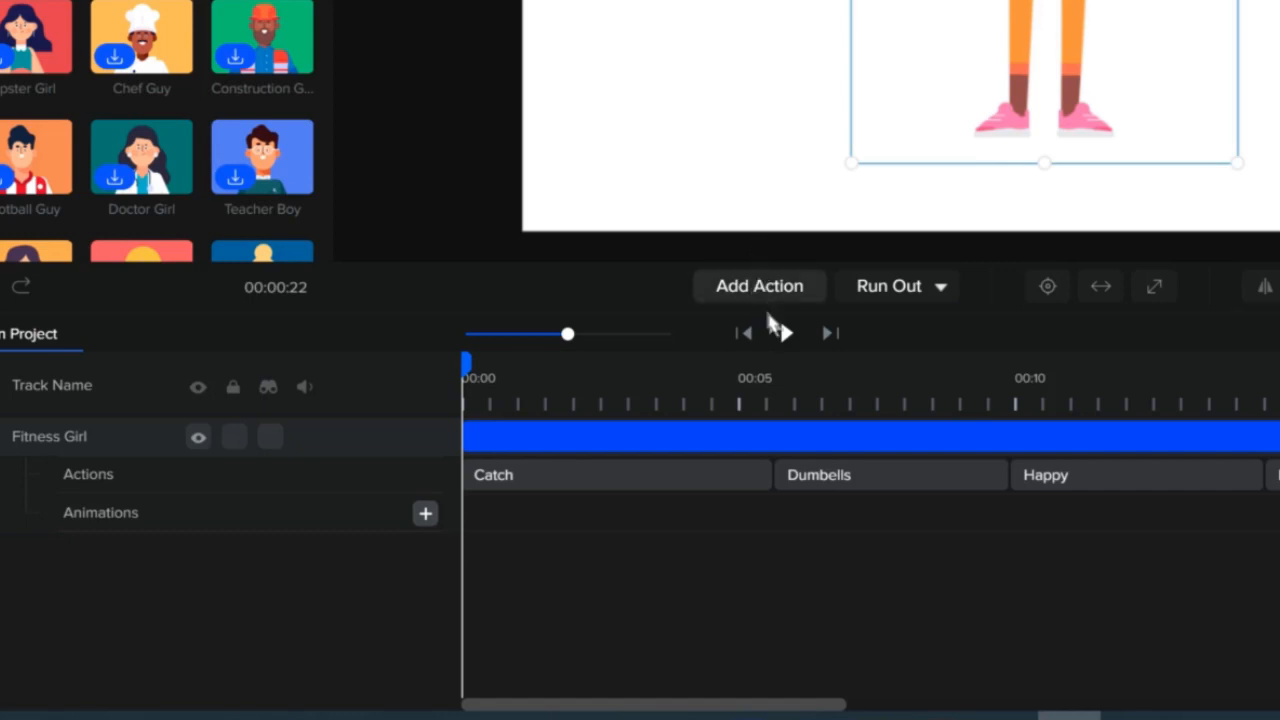
Extend the Fitness Girl's action sequence with the Tired, Walk In, Walk Out and Wave actions.
{"action": "left_click", "coordinate": [778, 292]}
{"action": "left_click", "coordinate": [750, 203]}
{"action": "left_click", "coordinate": [770, 290]}
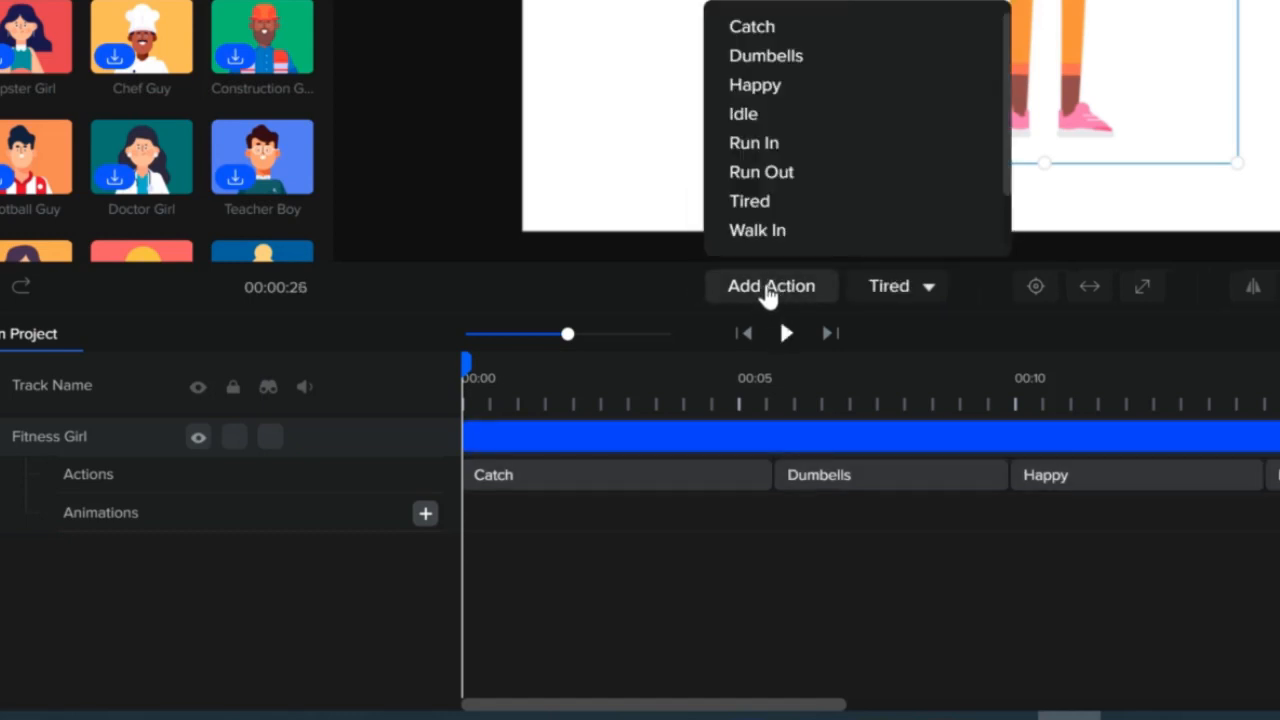
{"action": "left_click", "coordinate": [756, 231]}
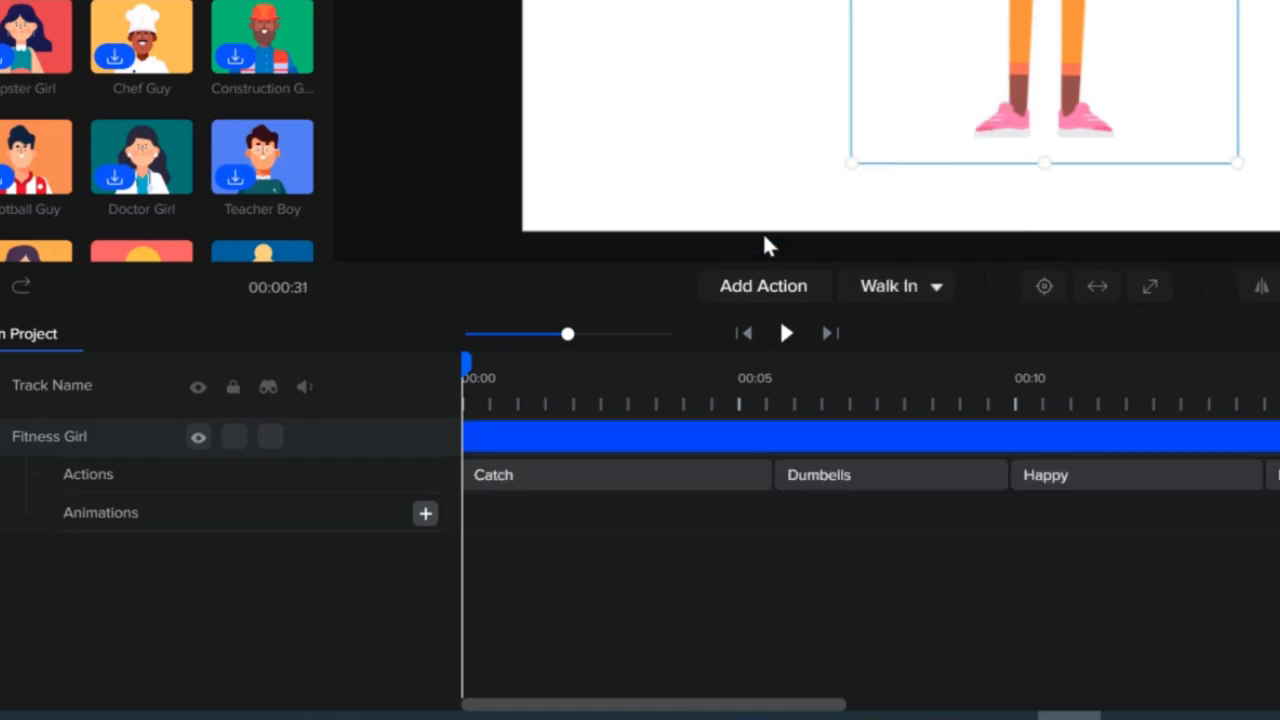
{"action": "left_click", "coordinate": [778, 290]}
{"action": "scroll", "coordinate": [788, 200], "scroll_direction": "down", "scroll_amount": 2}
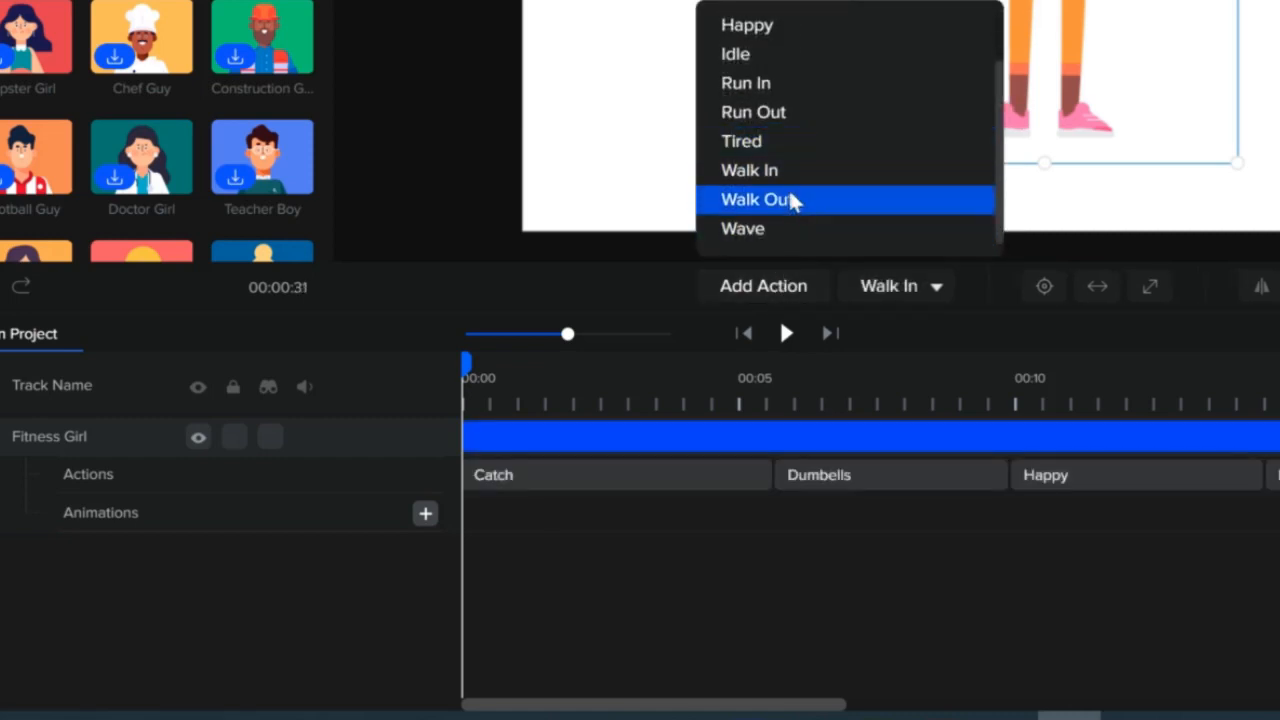
{"action": "left_click", "coordinate": [791, 200]}
{"action": "left_click", "coordinate": [773, 290]}
{"action": "scroll", "coordinate": [804, 205], "scroll_direction": "down", "scroll_amount": 2}
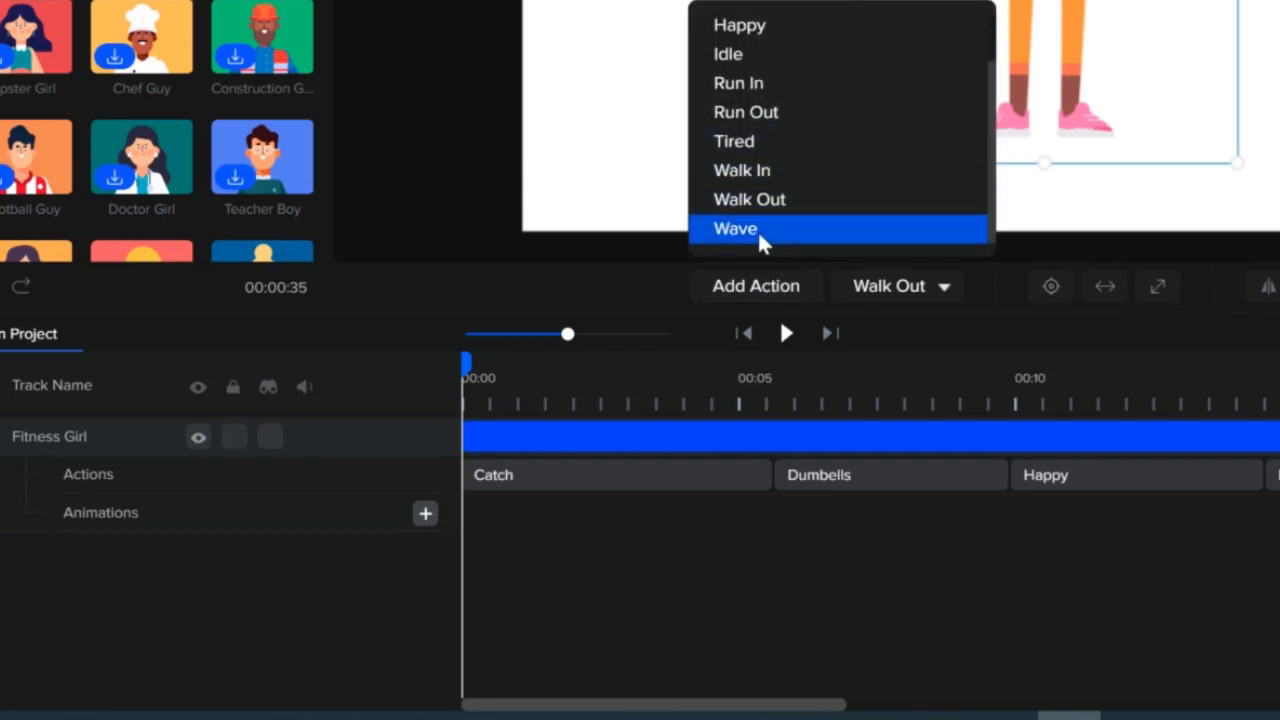
{"action": "left_click", "coordinate": [784, 229]}
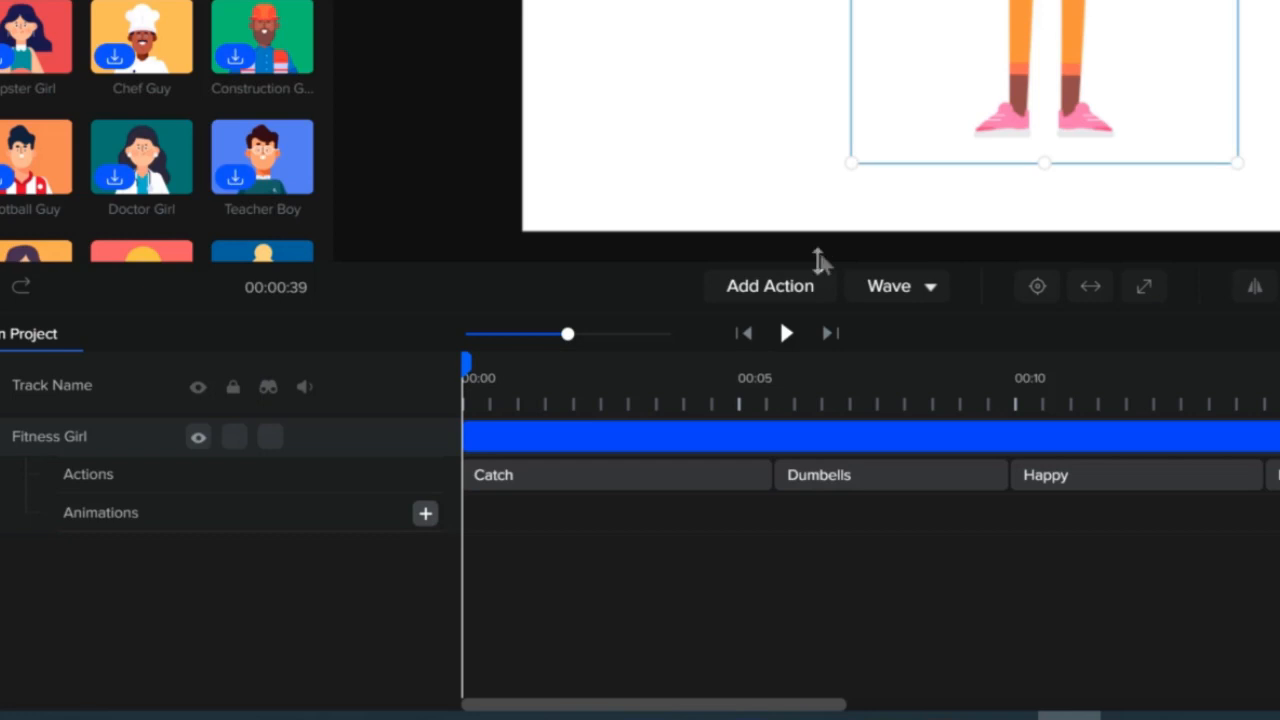
Look through the full list of actions available for the Fitness Girl without adding another one.
{"action": "left_click", "coordinate": [812, 289]}
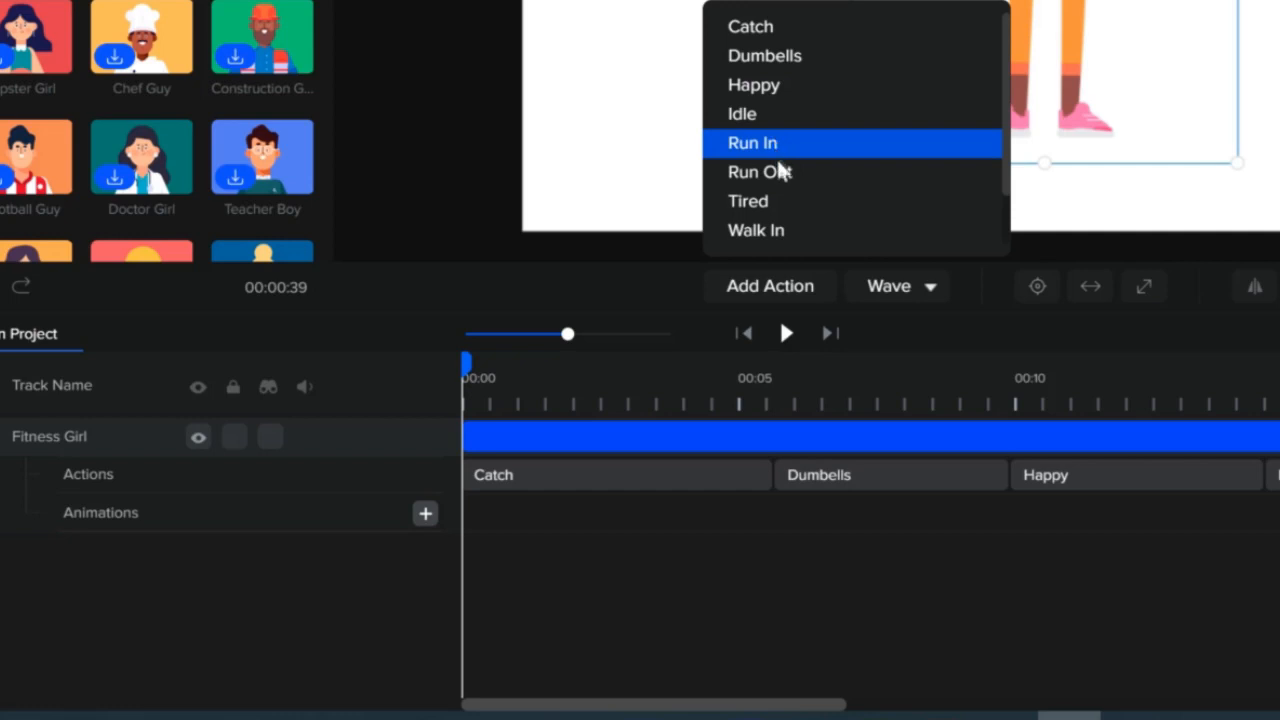
{"action": "scroll", "coordinate": [814, 203], "scroll_direction": "down", "scroll_amount": 1}
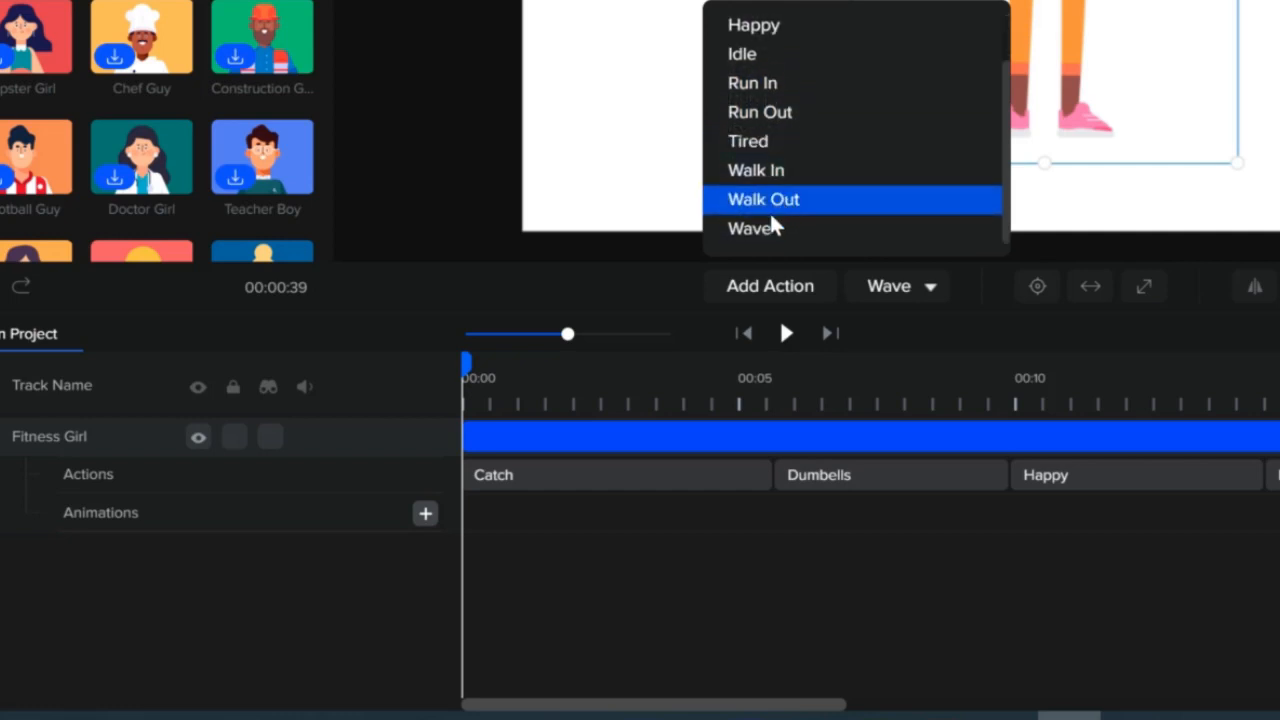
{"action": "scroll", "coordinate": [763, 203], "scroll_direction": "up", "scroll_amount": 1}
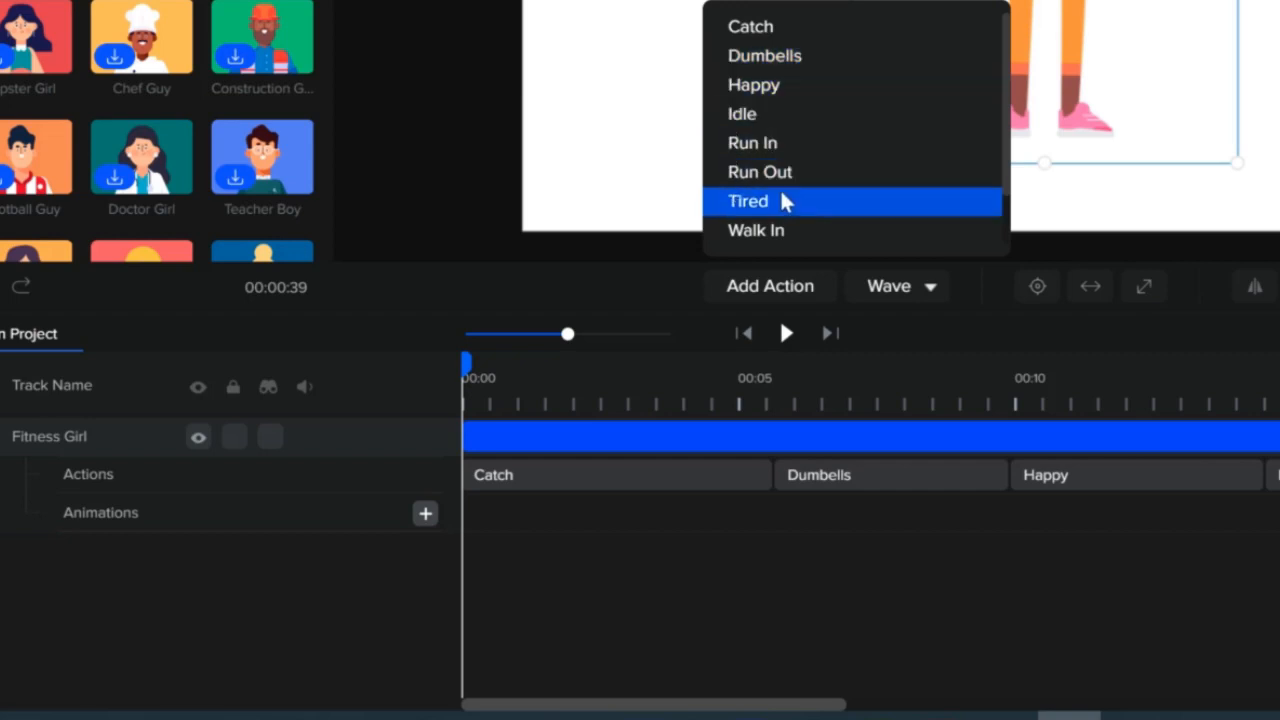
{"action": "scroll", "coordinate": [777, 177], "scroll_direction": "down", "scroll_amount": 1}
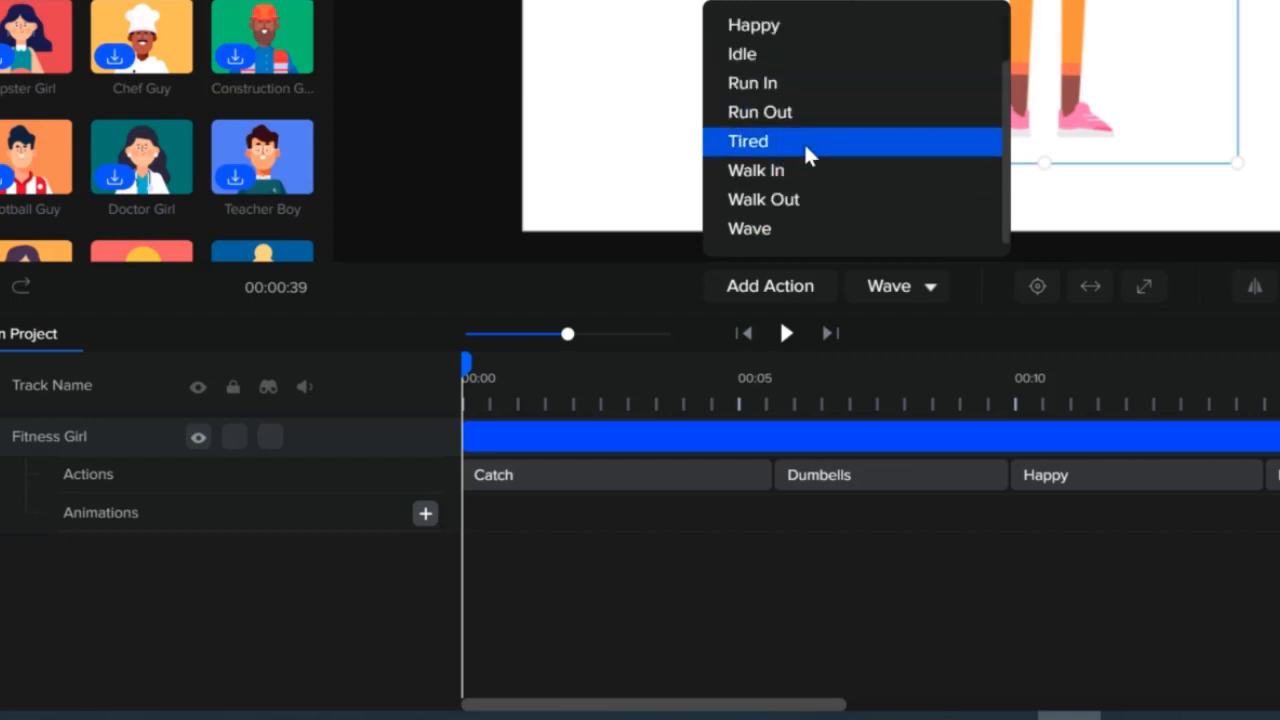
{"action": "left_click", "coordinate": [766, 83]}
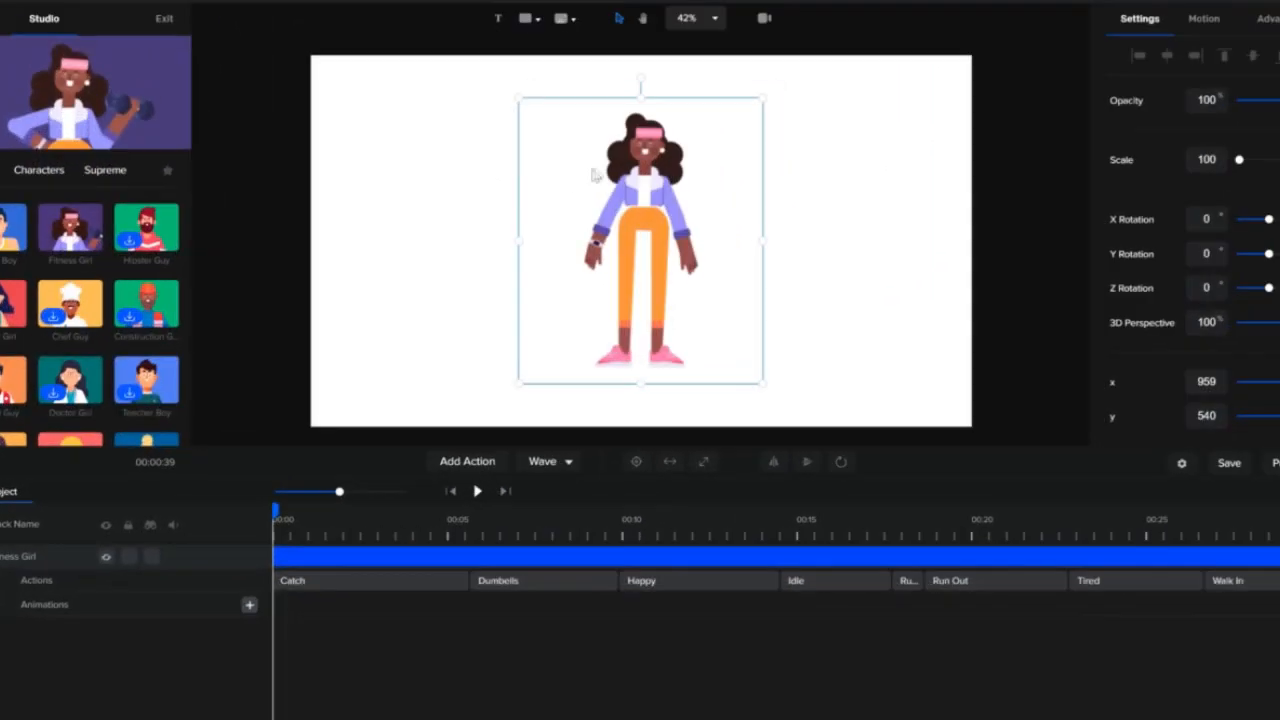
Move the Fitness Girl to about x 1376, y 542 and place the Penguin from the 3D character collection on the left half of the canvas.
{"action": "left_click_drag", "start_coordinate": [632, 178], "coordinate": [776, 180]}
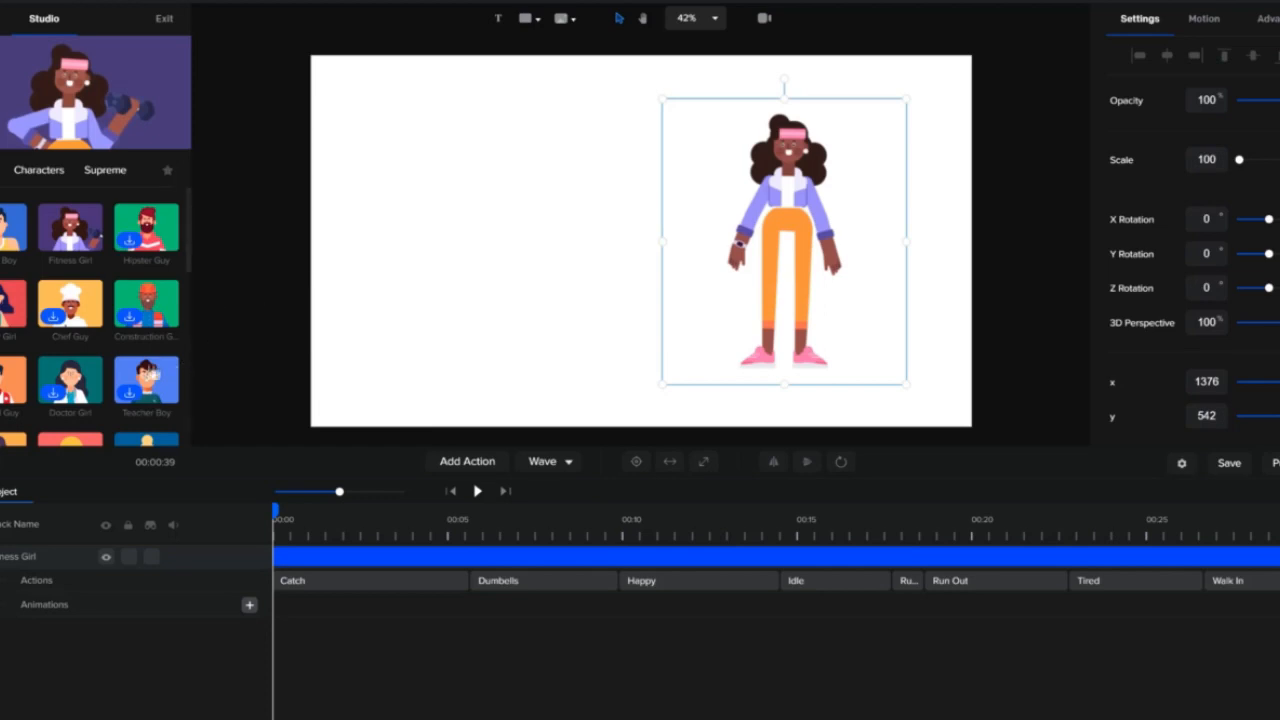
{"action": "scroll", "coordinate": [60, 300], "scroll_direction": "down", "scroll_amount": 2}
{"action": "scroll", "coordinate": [55, 296], "scroll_direction": "down", "scroll_amount": 2}
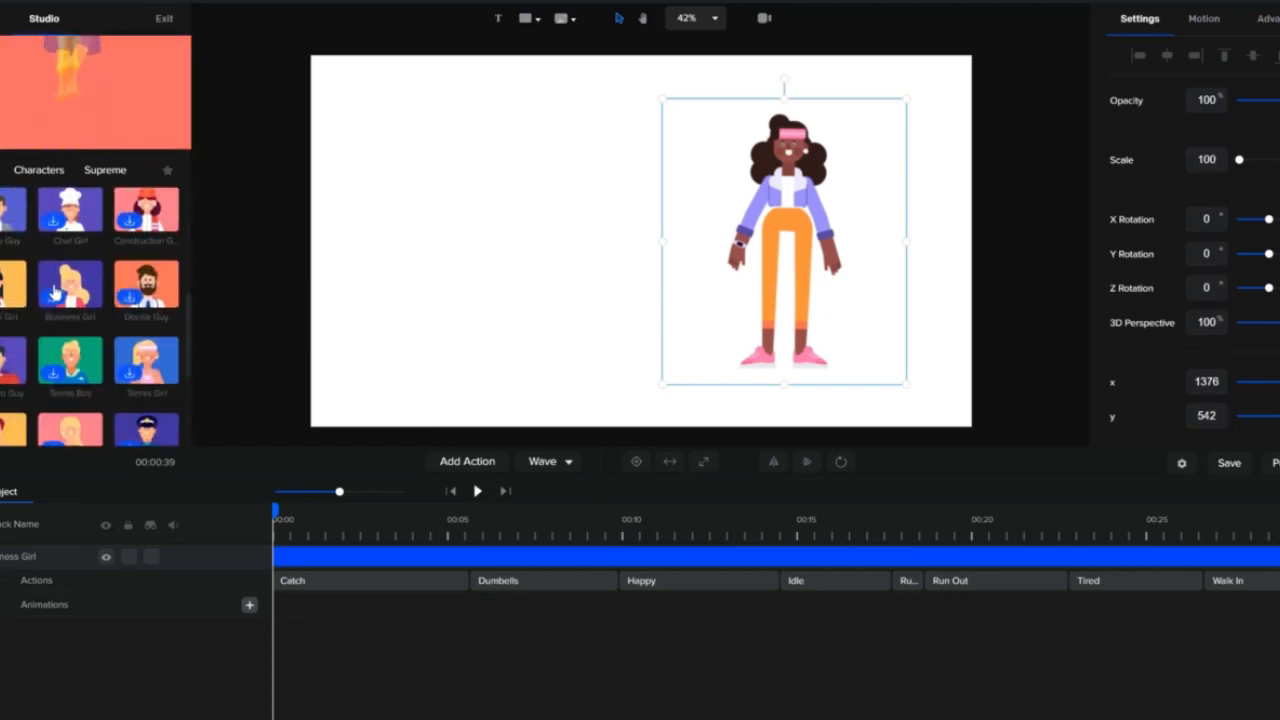
{"action": "scroll", "coordinate": [55, 290], "scroll_direction": "up", "scroll_amount": 4}
{"action": "left_click", "coordinate": [56, 180]}
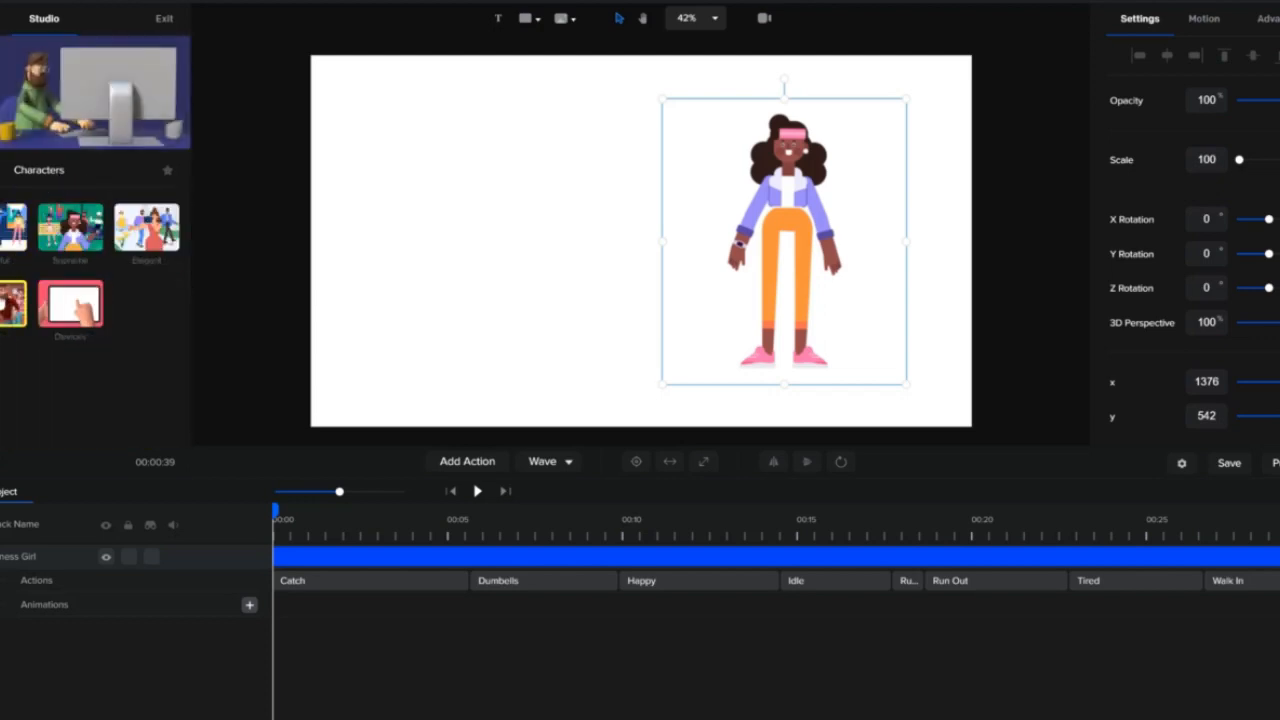
{"action": "left_click", "coordinate": [8, 303]}
{"action": "left_click_drag", "start_coordinate": [70, 228], "coordinate": [466, 230]}
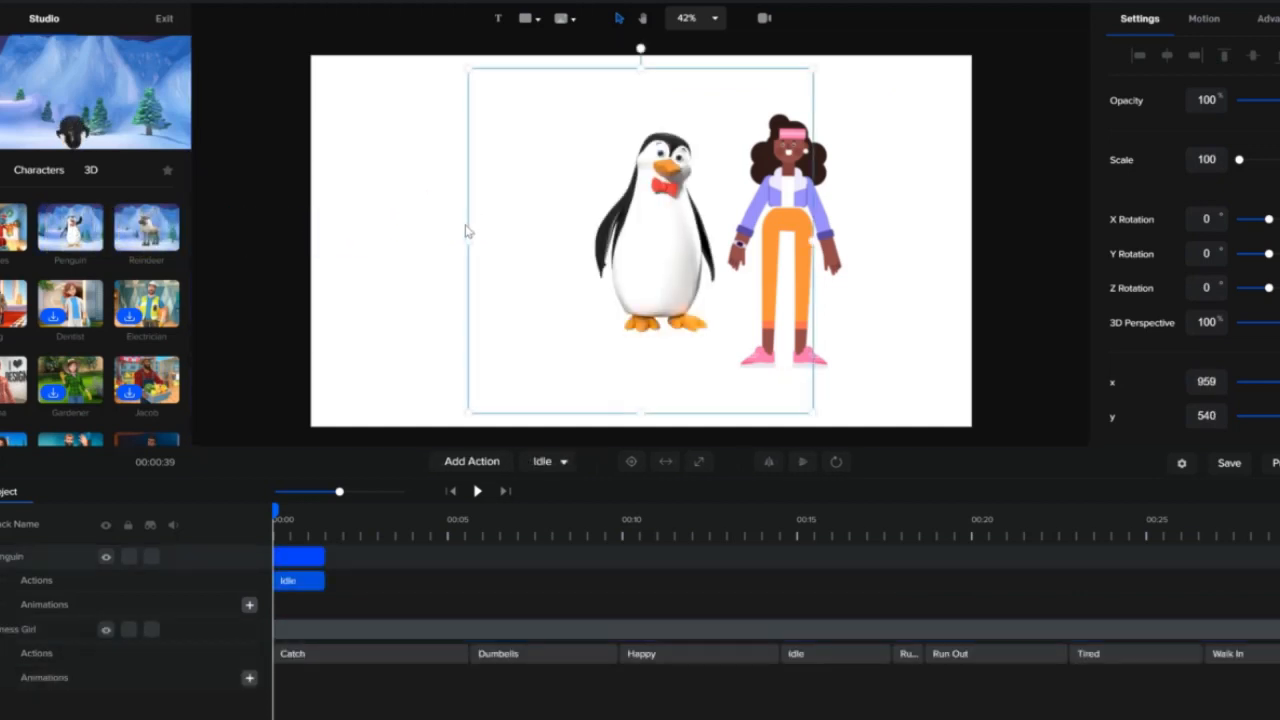
{"action": "left_click_drag", "start_coordinate": [641, 259], "coordinate": [497, 291]}
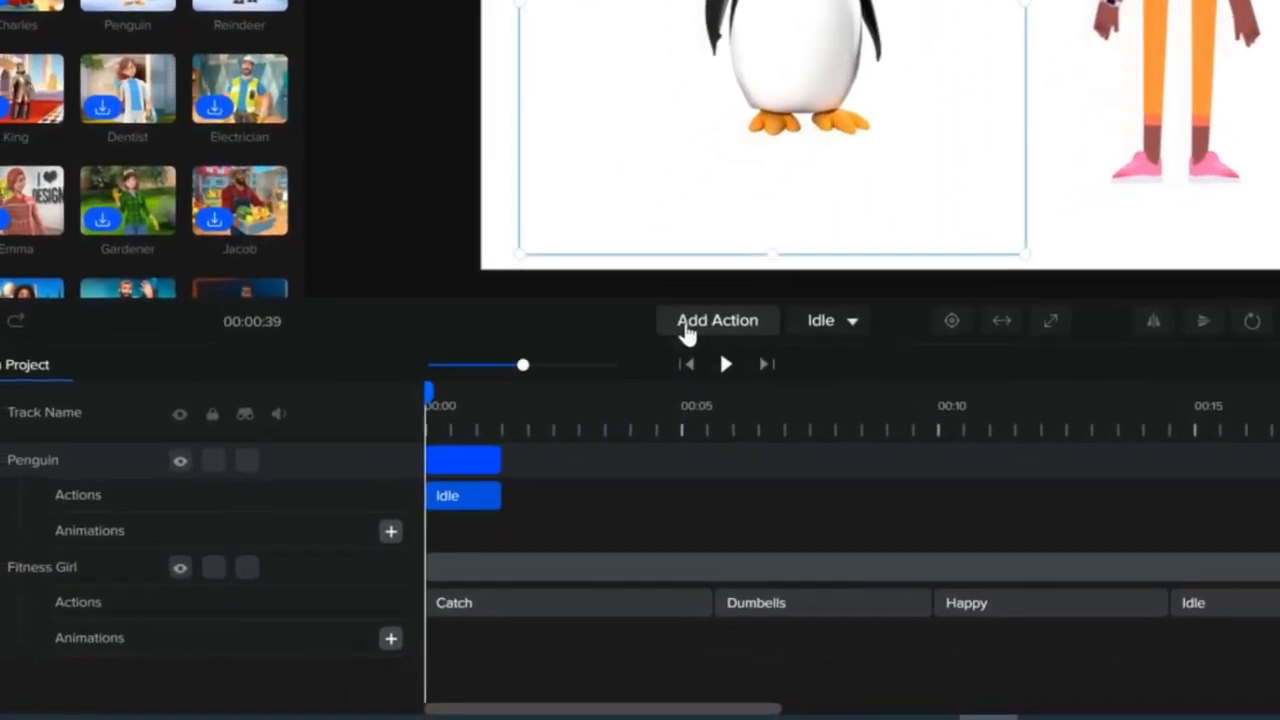
Examine the list of actions available for the Penguin without adding one.
{"action": "left_click", "coordinate": [455, 463]}
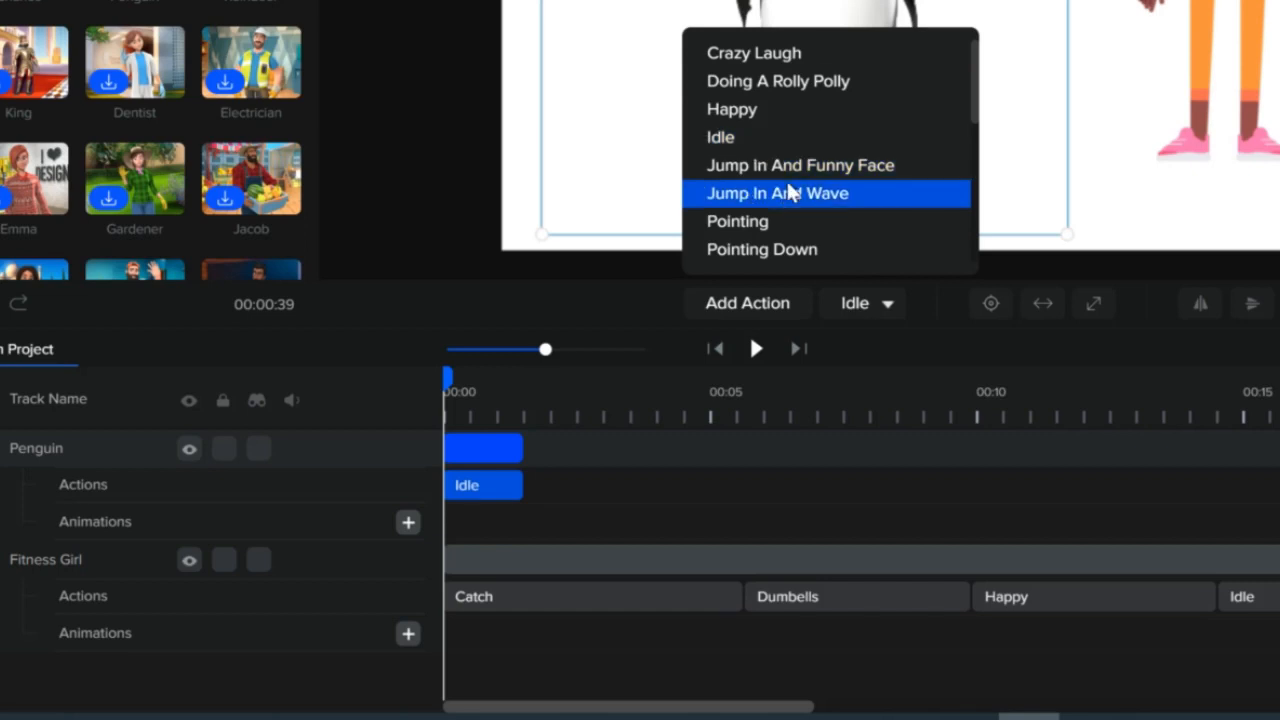
{"action": "scroll", "coordinate": [777, 175], "scroll_direction": "down", "scroll_amount": 3}
{"action": "scroll", "coordinate": [770, 174], "scroll_direction": "down", "scroll_amount": 2}
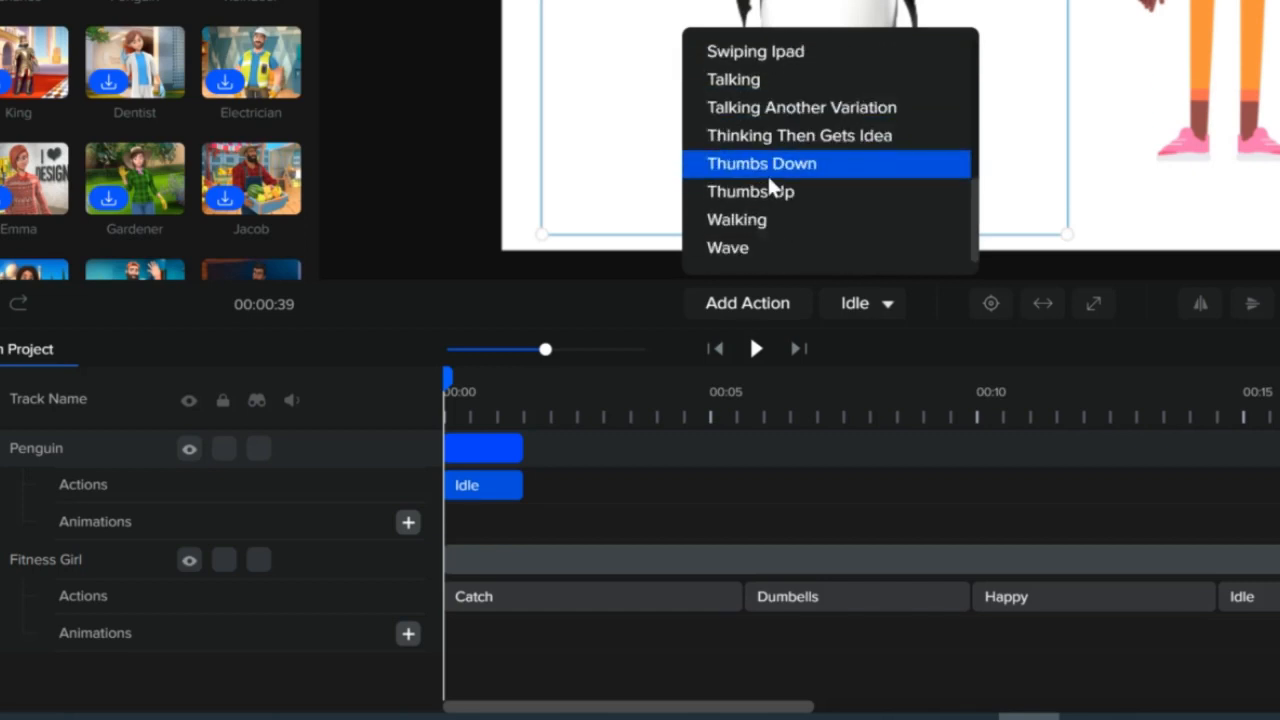
{"action": "scroll", "coordinate": [765, 172], "scroll_direction": "up", "scroll_amount": 3}
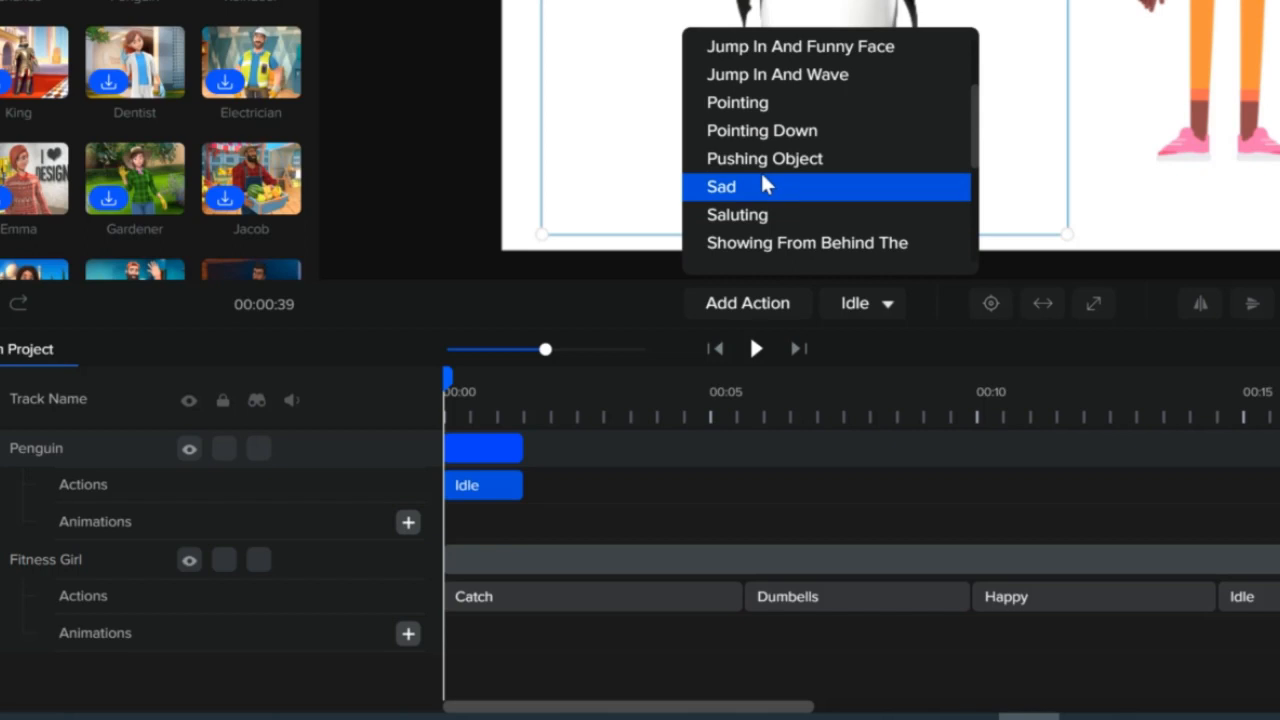
{"action": "scroll", "coordinate": [761, 172], "scroll_direction": "up", "scroll_amount": 2}
{"action": "scroll", "coordinate": [758, 170], "scroll_direction": "down", "scroll_amount": 3}
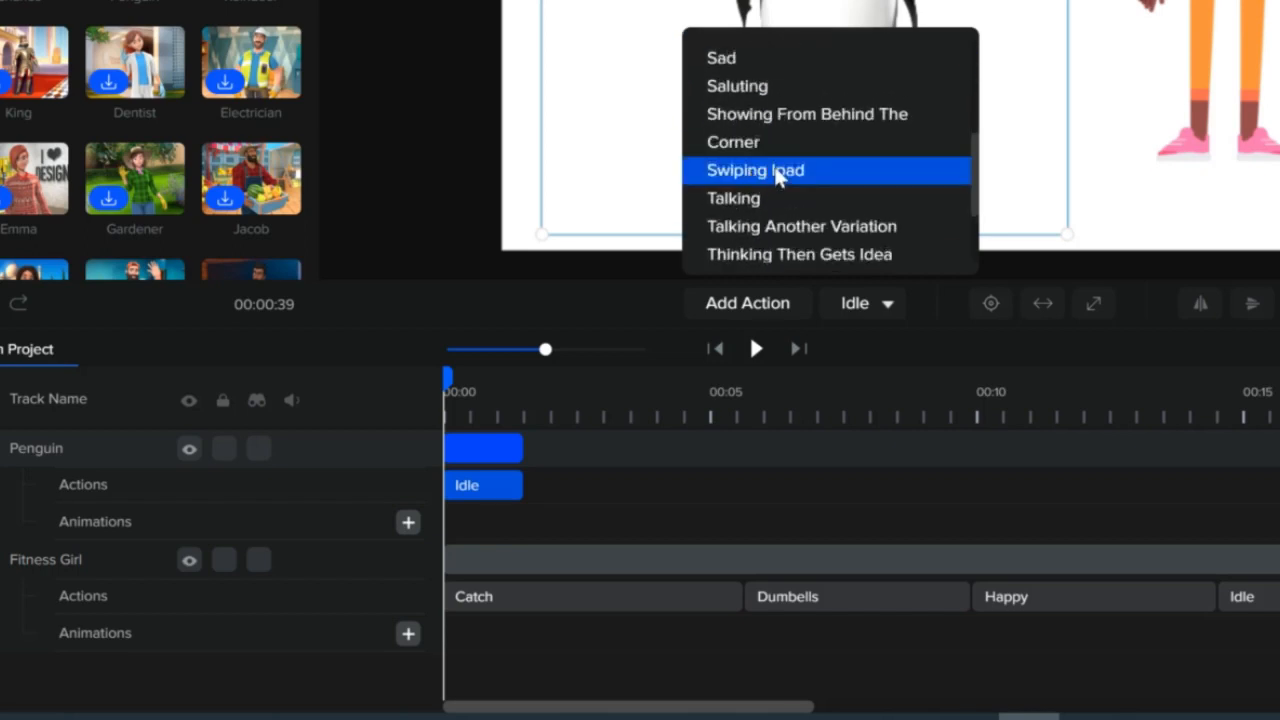
{"action": "left_click", "coordinate": [1016, 152]}
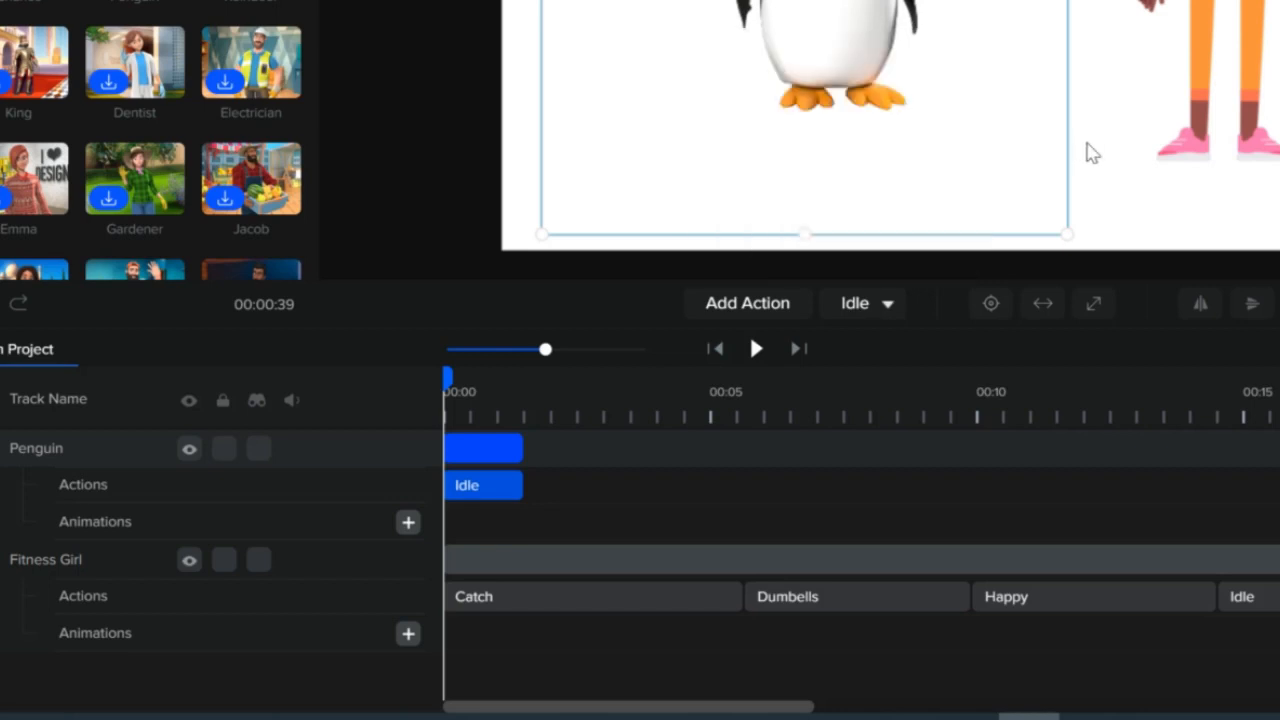
Delete the Penguin from the project and centre the Fitness Girl on the canvas at x 960, y 540.
{"action": "right_click", "coordinate": [462, 450]}
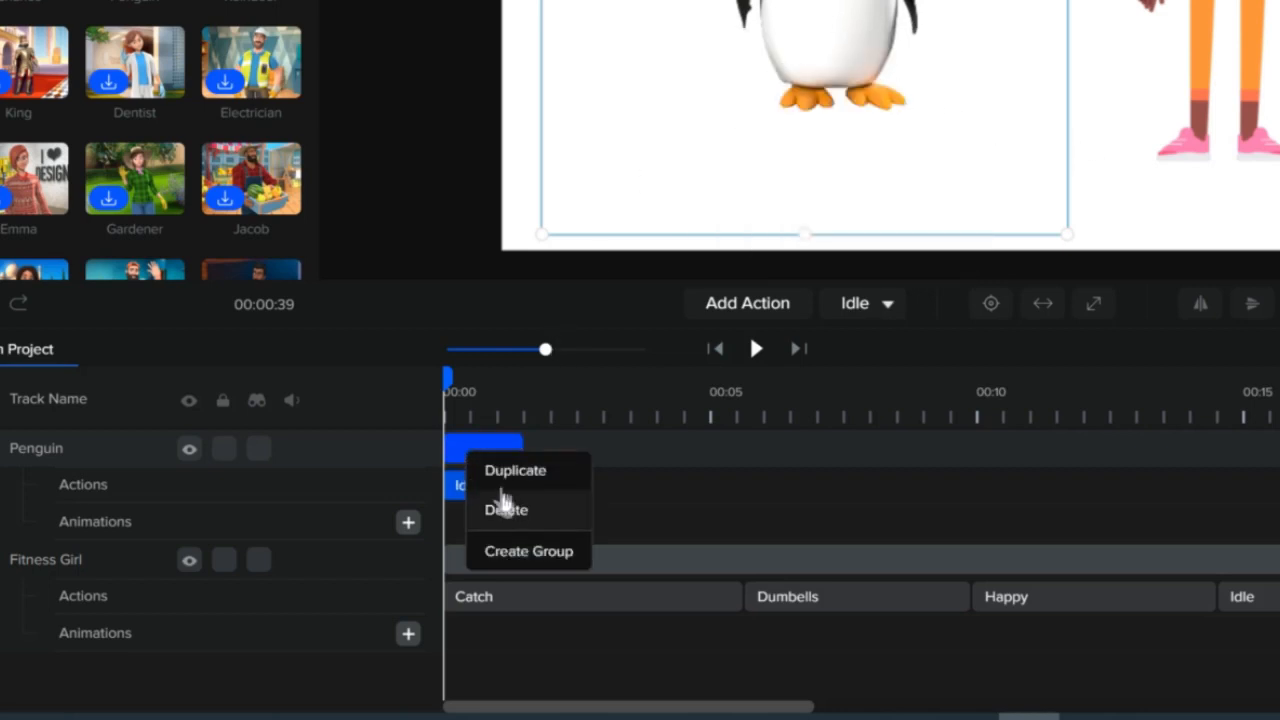
{"action": "left_click", "coordinate": [560, 462]}
{"action": "left_click", "coordinate": [478, 451]}
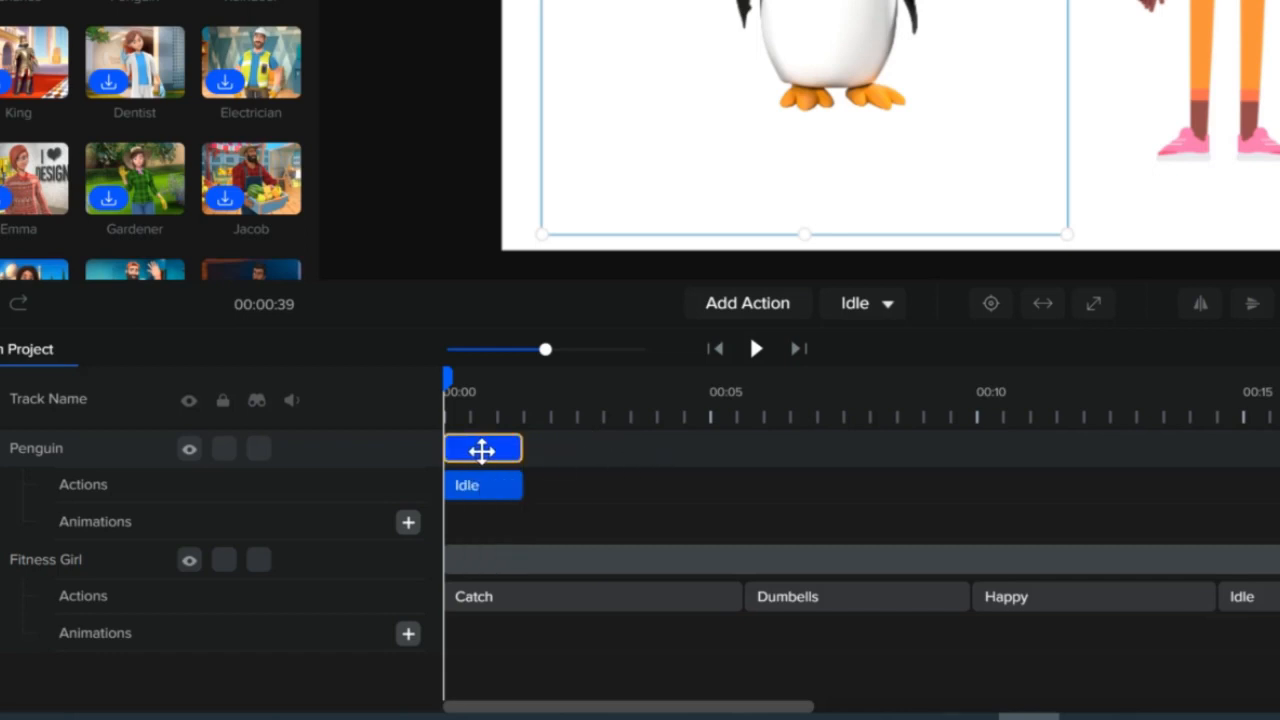
{"action": "left_click", "coordinate": [482, 449]}
{"action": "left_click", "coordinate": [482, 446]}
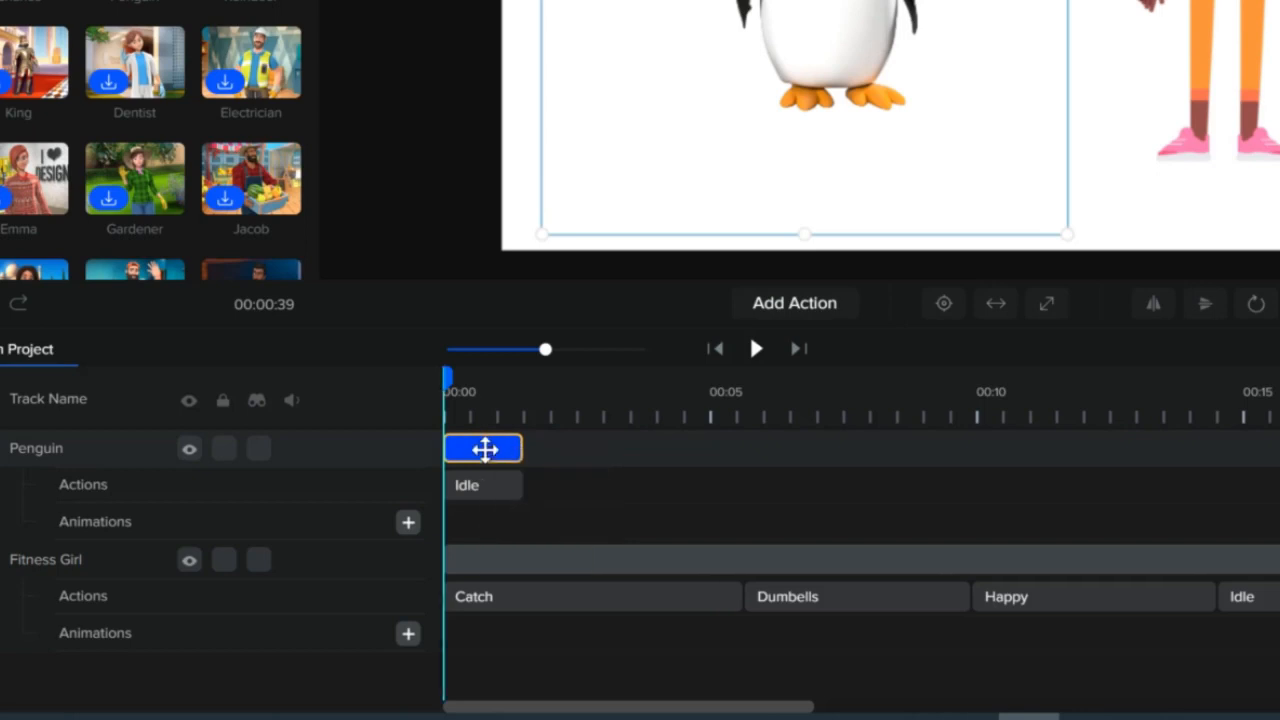
{"action": "right_click", "coordinate": [486, 448]}
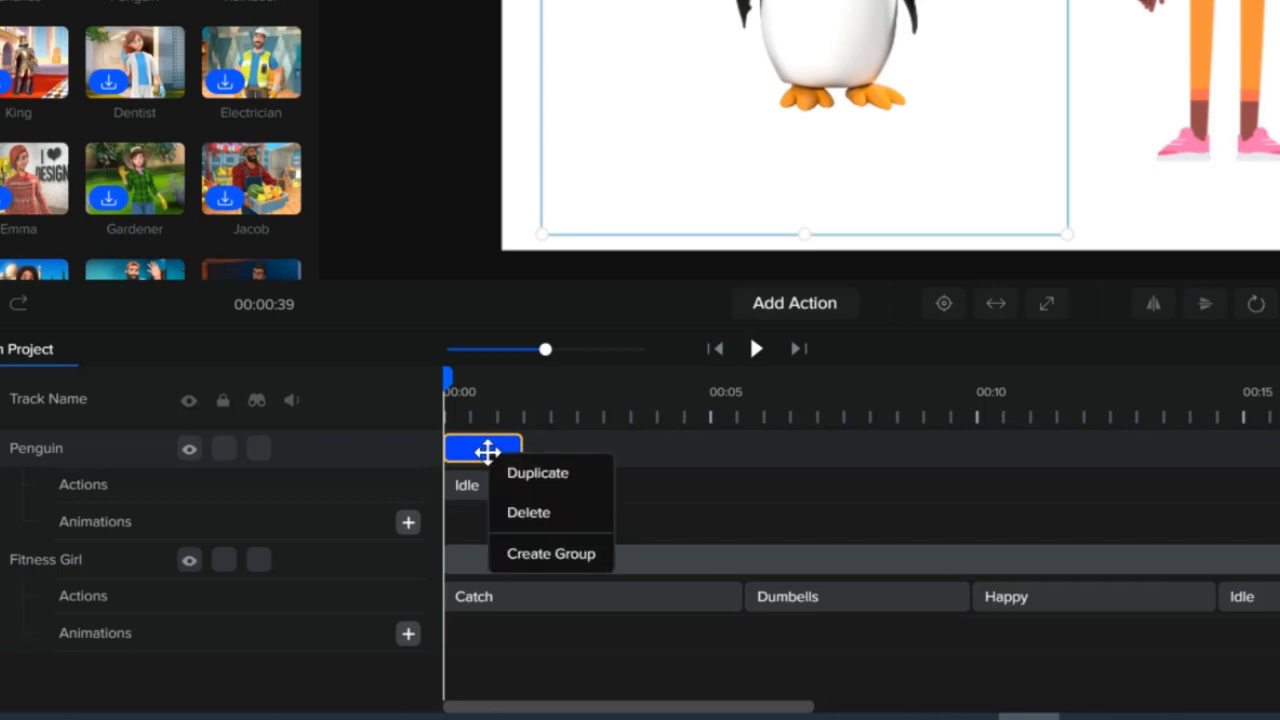
{"action": "left_click", "coordinate": [520, 512]}
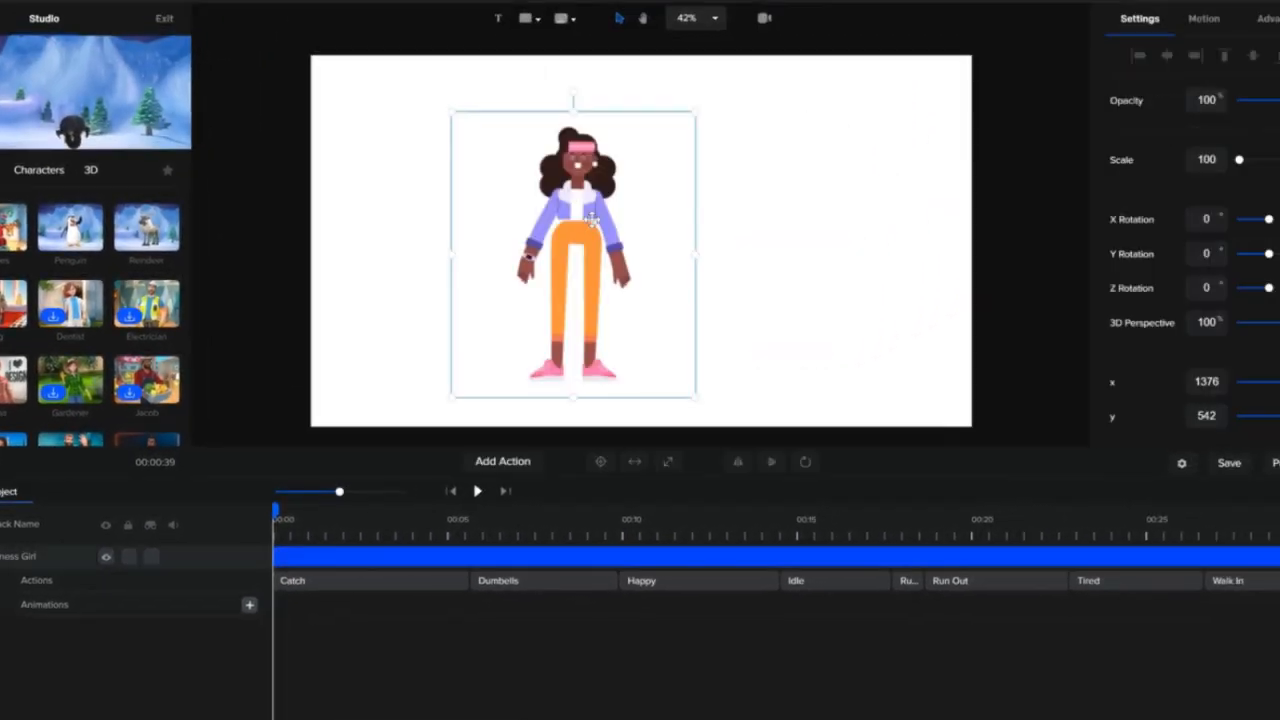
{"action": "left_click_drag", "start_coordinate": [592, 220], "coordinate": [613, 206]}
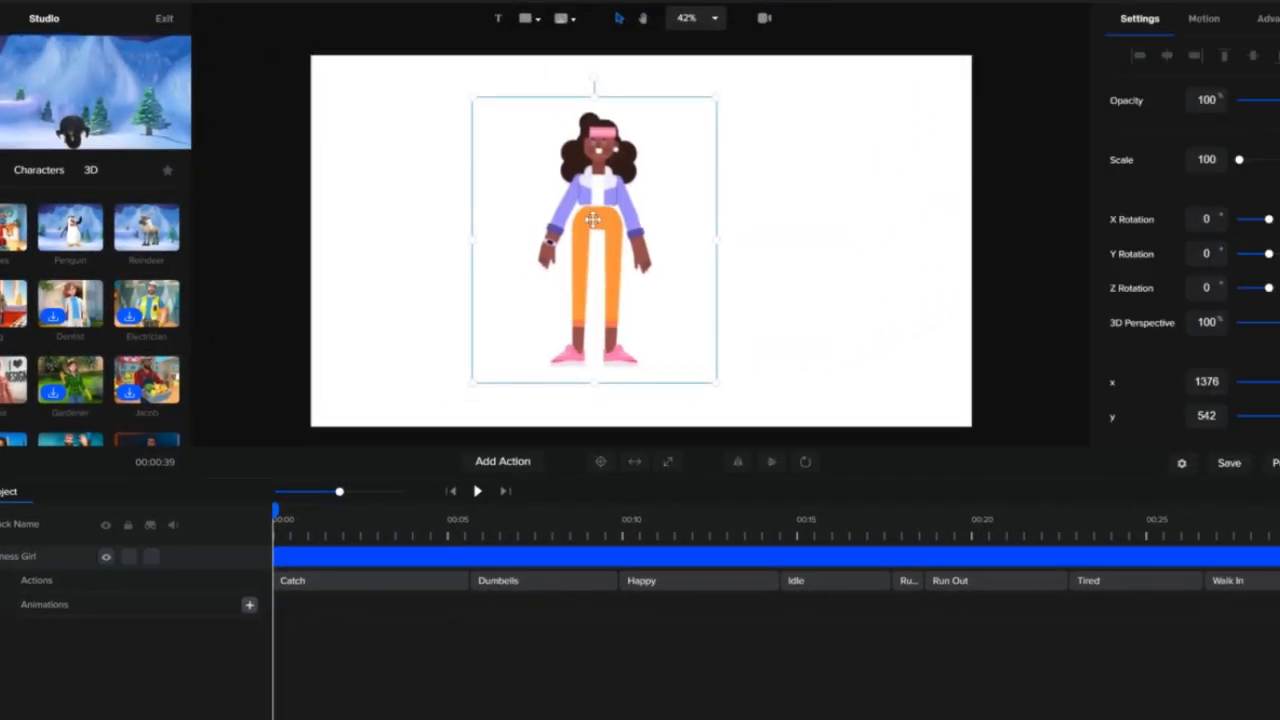
{"action": "left_click", "coordinate": [600, 462]}
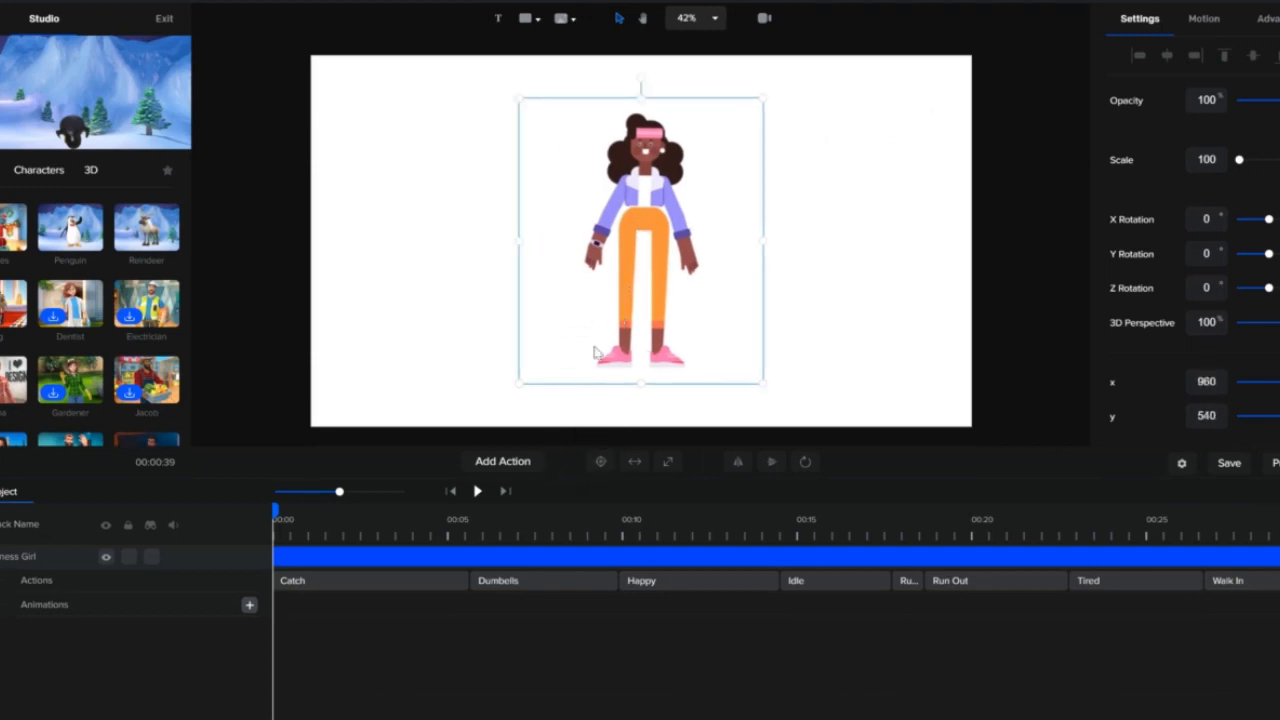
Play the Fitness Girl's whole action sequence from Catch through to the end of Wave.
{"action": "left_click", "coordinate": [478, 492]}
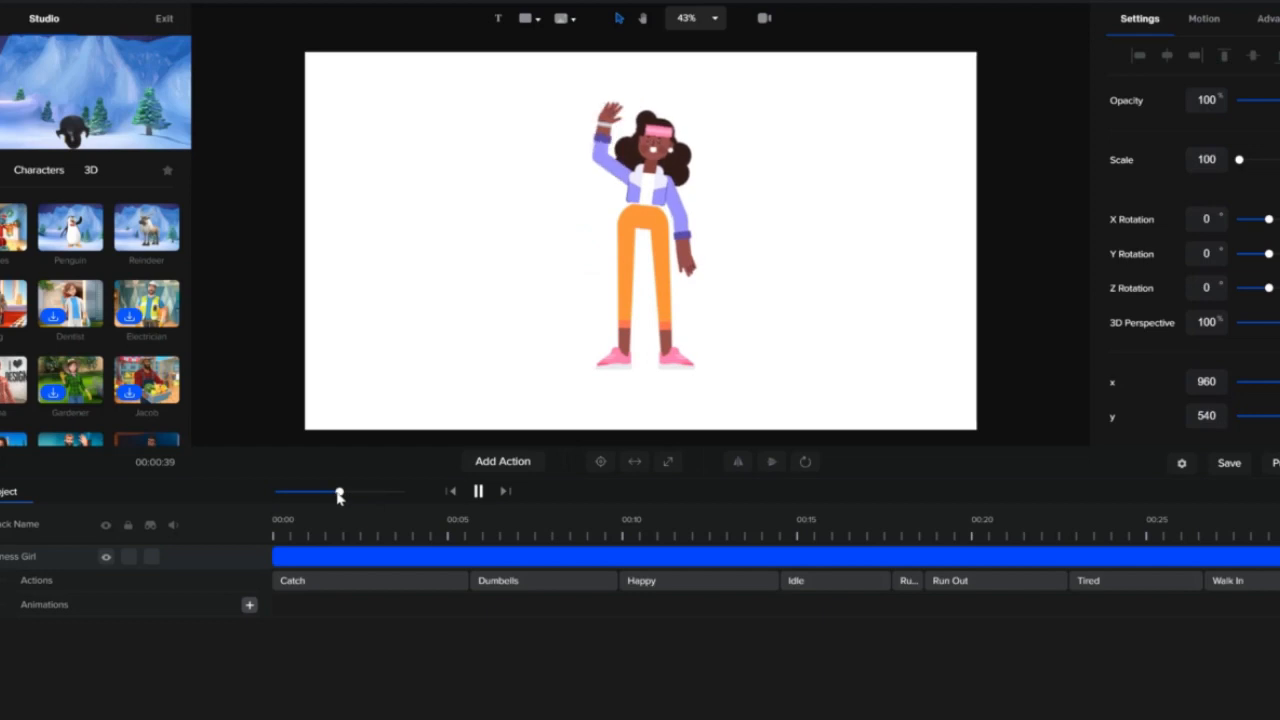
{"action": "key", "text": "space"}
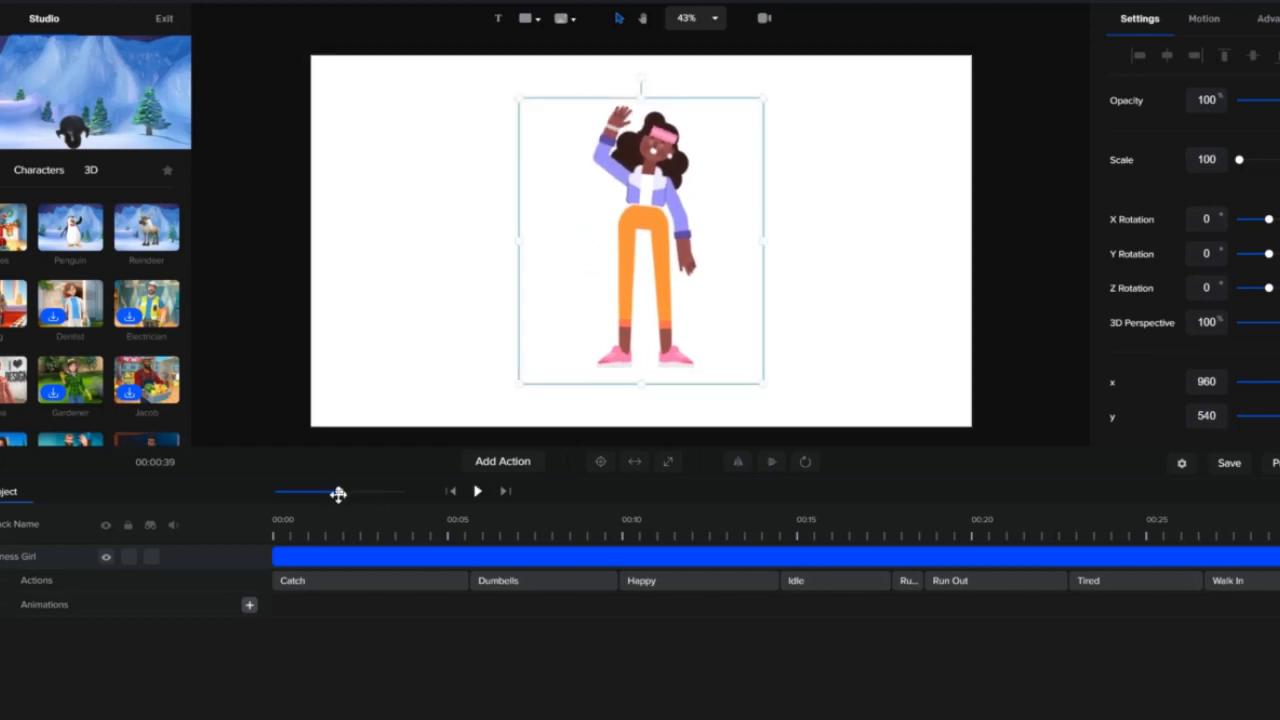
{"action": "left_click_drag", "start_coordinate": [330, 491], "coordinate": [317, 490]}
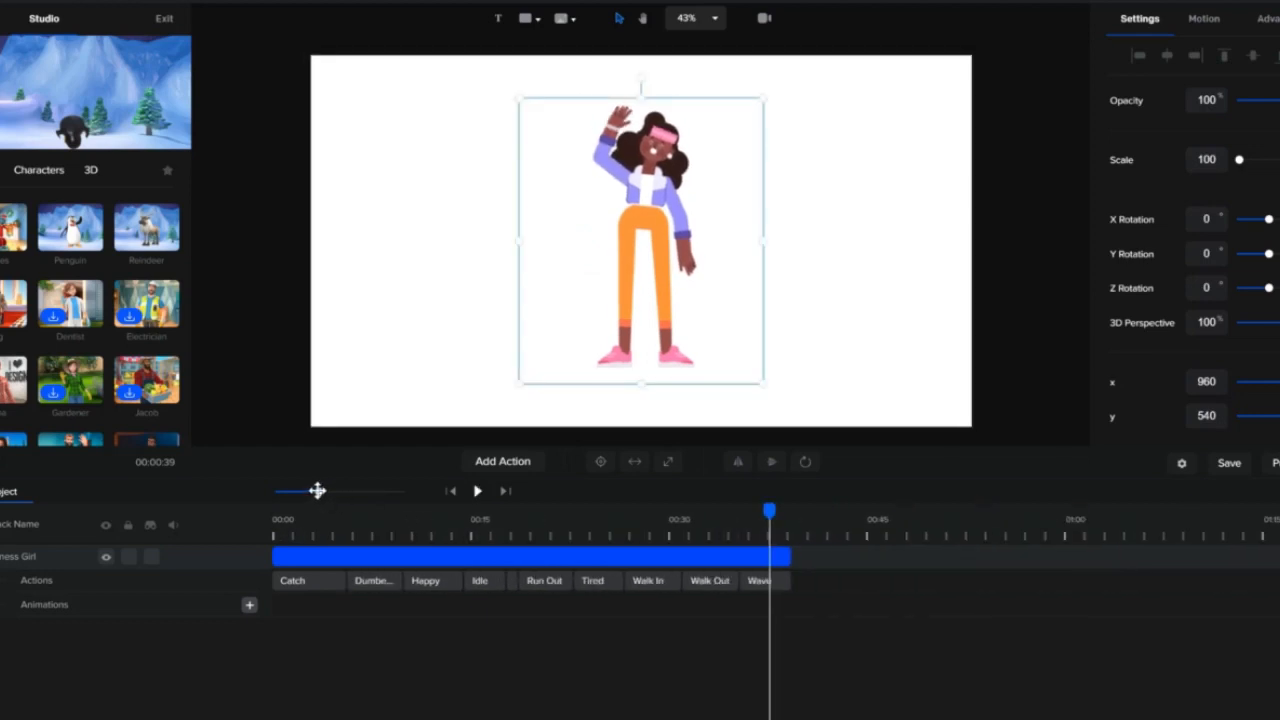
{"action": "left_click", "coordinate": [475, 494]}
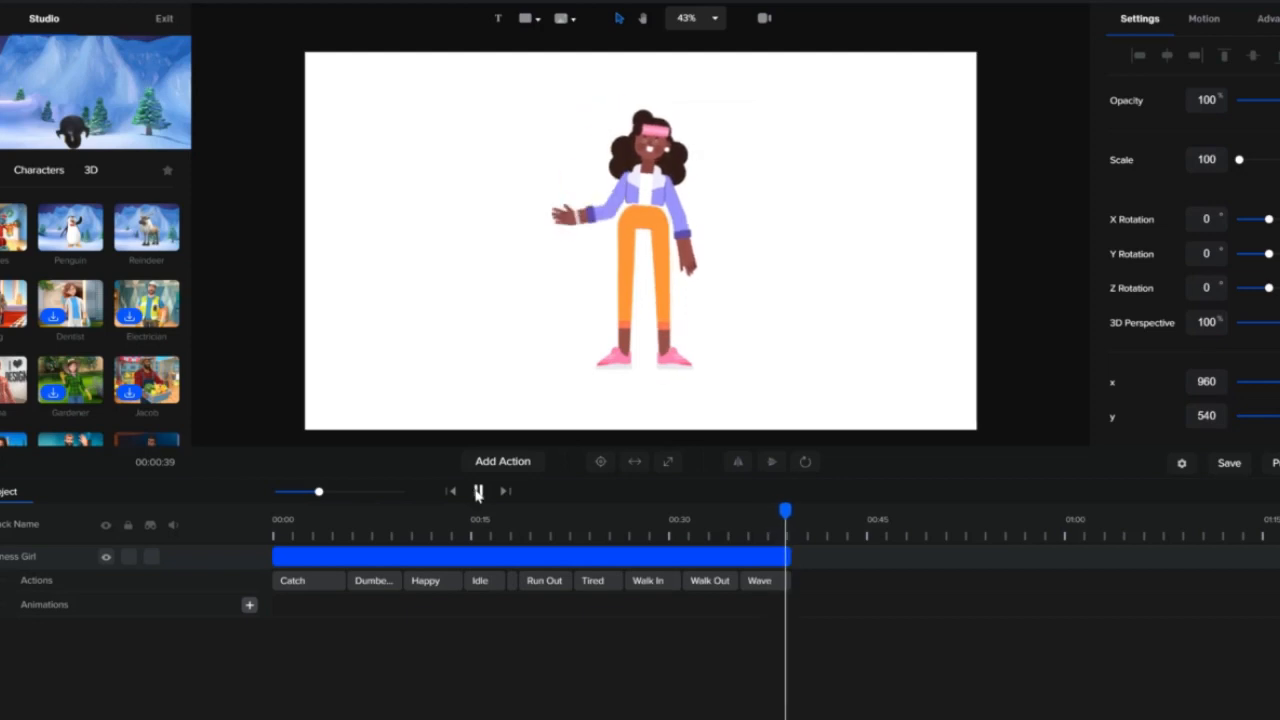
{"action": "left_click", "coordinate": [478, 492]}
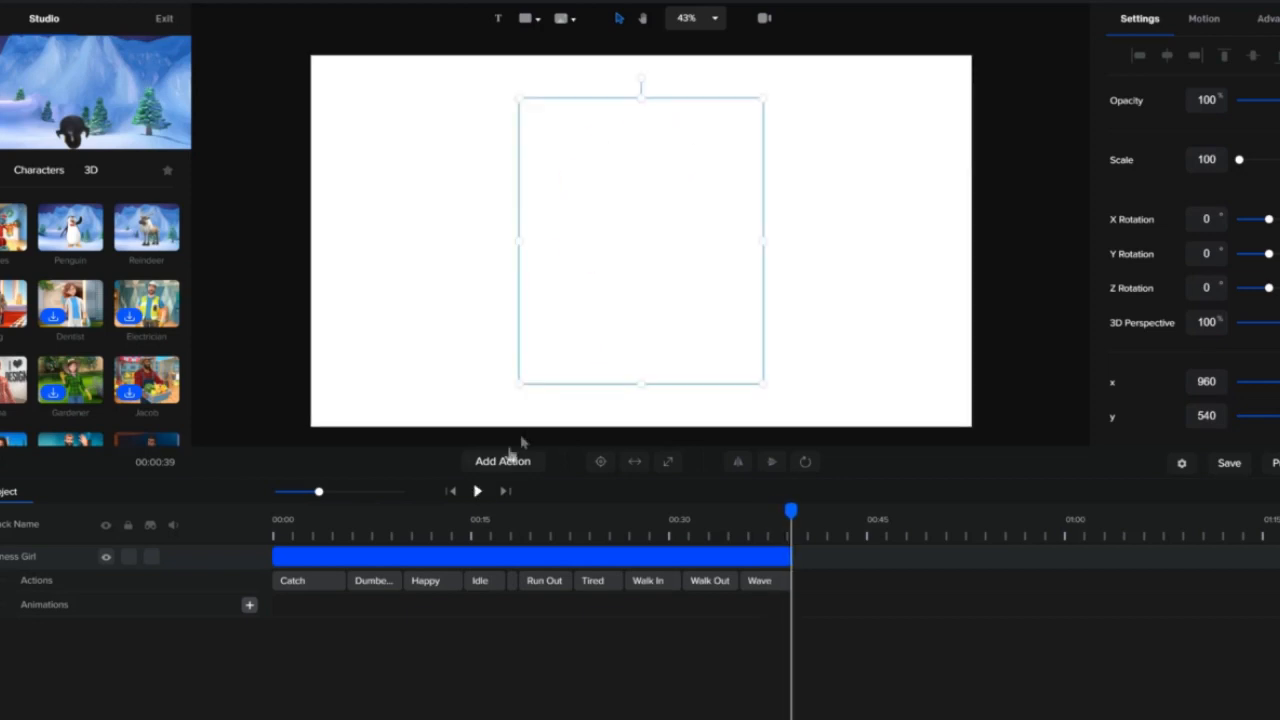
{"action": "left_click", "coordinate": [510, 366]}
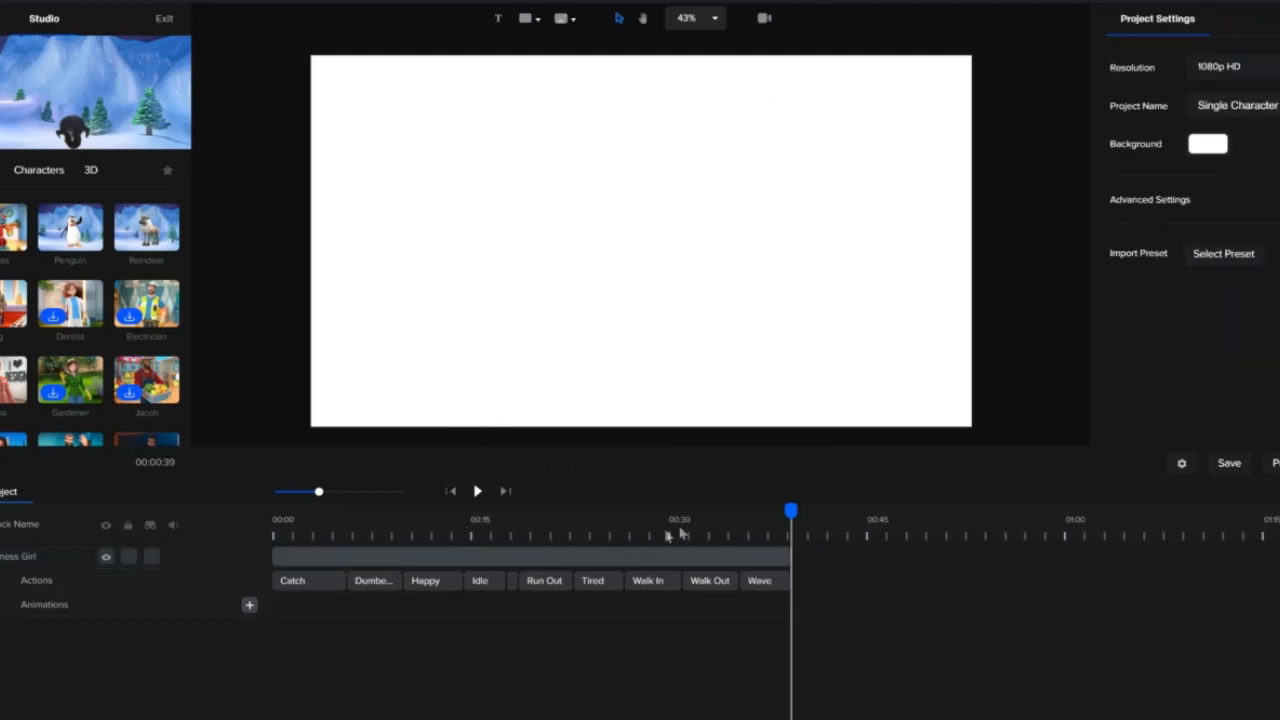
Return the playhead to the start and trim the end of the Fitness Girl's track to about 37 seconds.
{"action": "left_click_drag", "start_coordinate": [708, 527], "coordinate": [257, 540]}
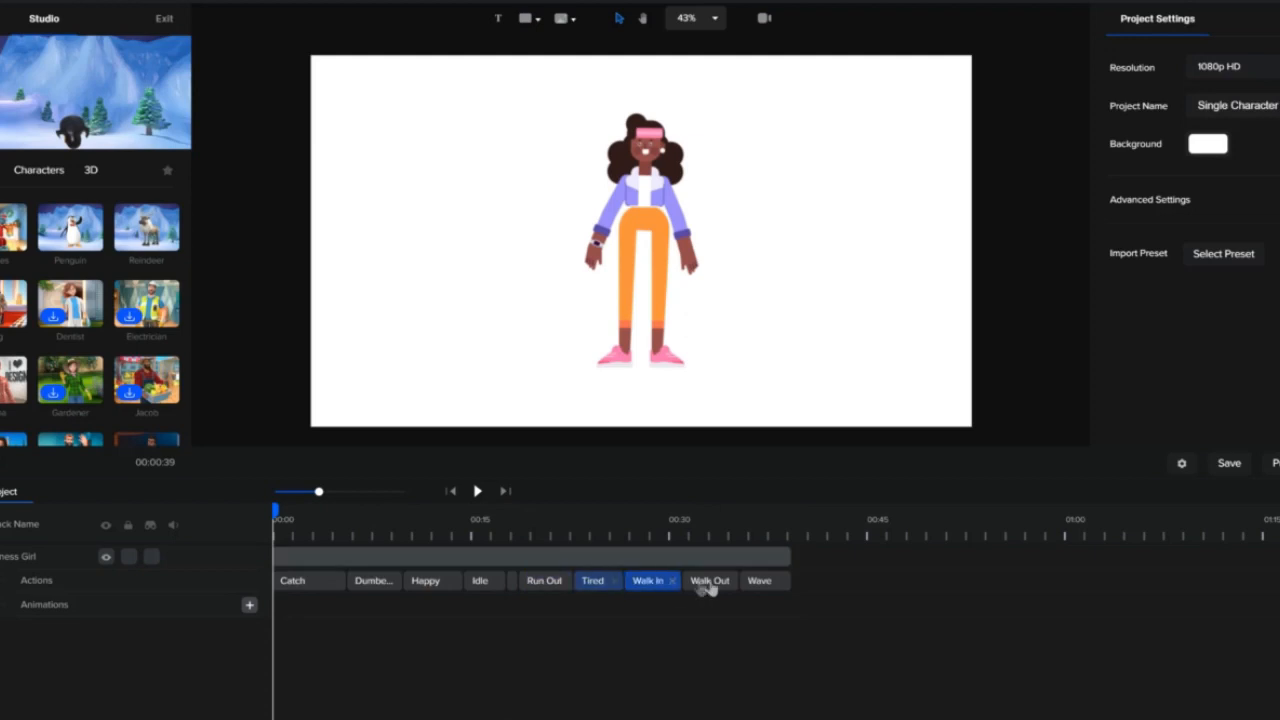
{"action": "left_click_drag", "start_coordinate": [783, 556], "coordinate": [762, 560]}
{"action": "left_click", "coordinate": [762, 580]}
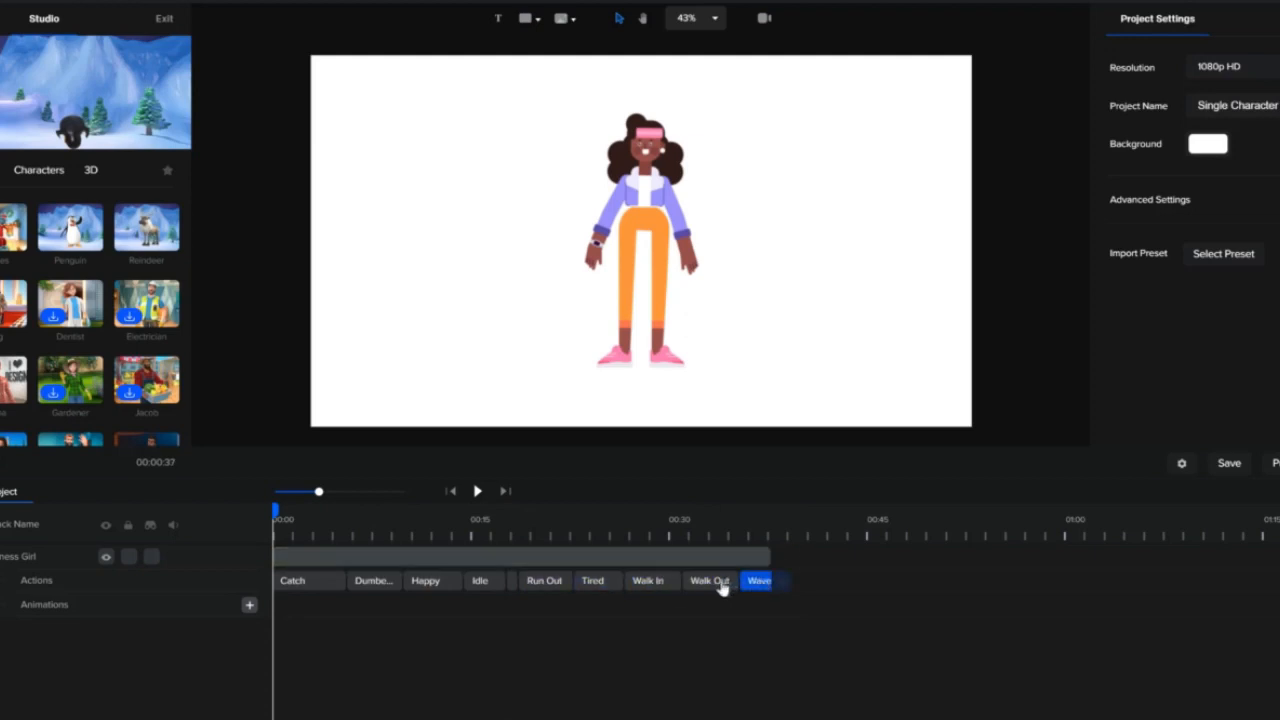
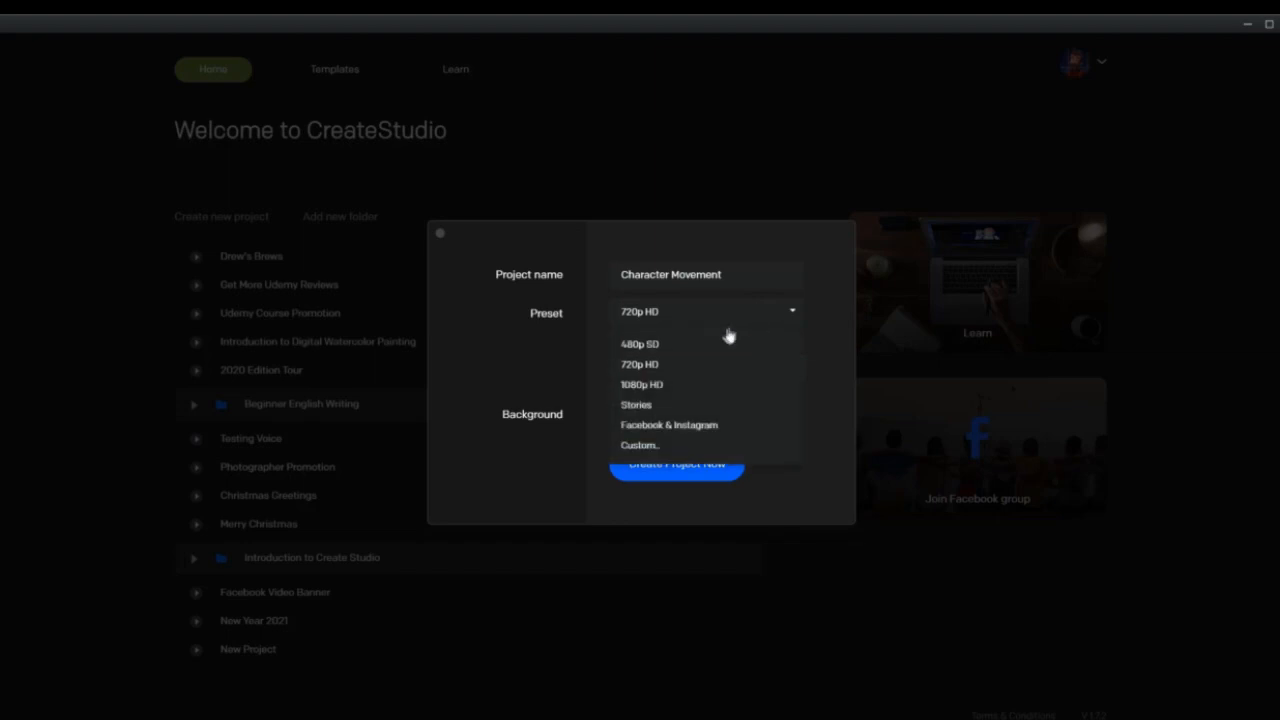
Create the Character Movement project with the 1080p HD preset and a white #FFFFFF background.
{"action": "left_click", "coordinate": [697, 381]}
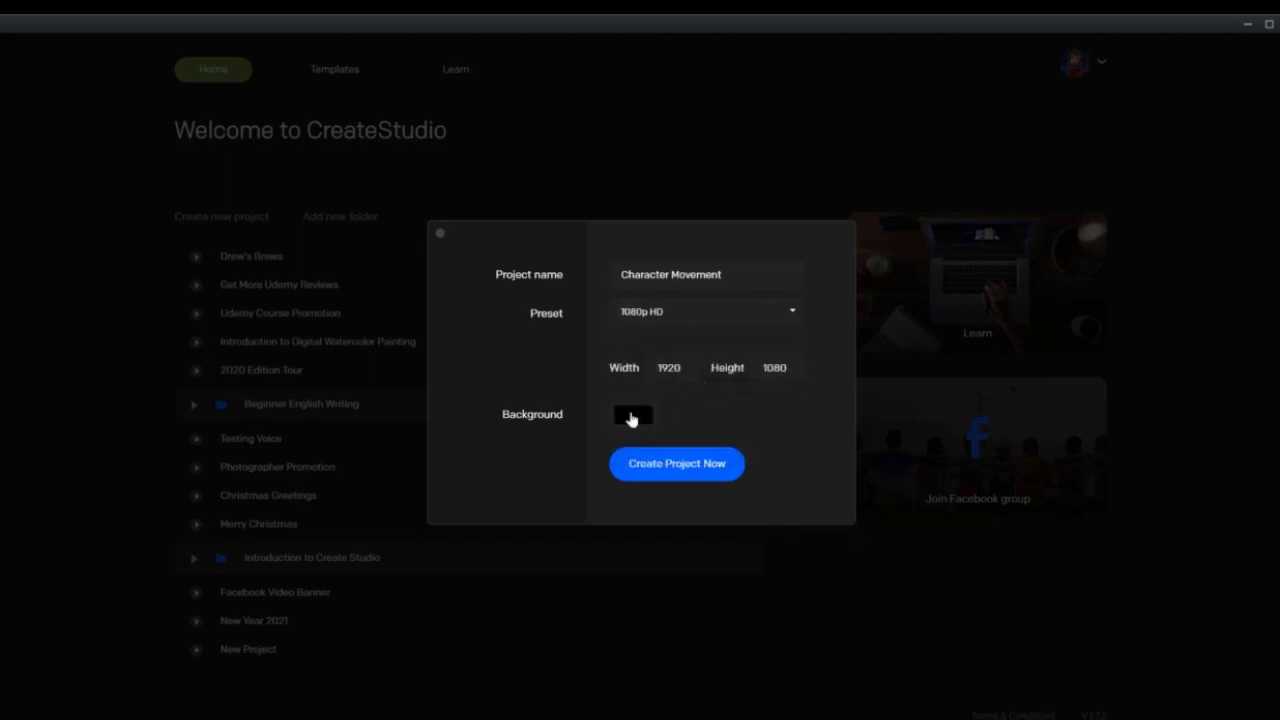
{"action": "left_click", "coordinate": [631, 417]}
{"action": "left_click_drag", "start_coordinate": [659, 337], "coordinate": [590, 241]}
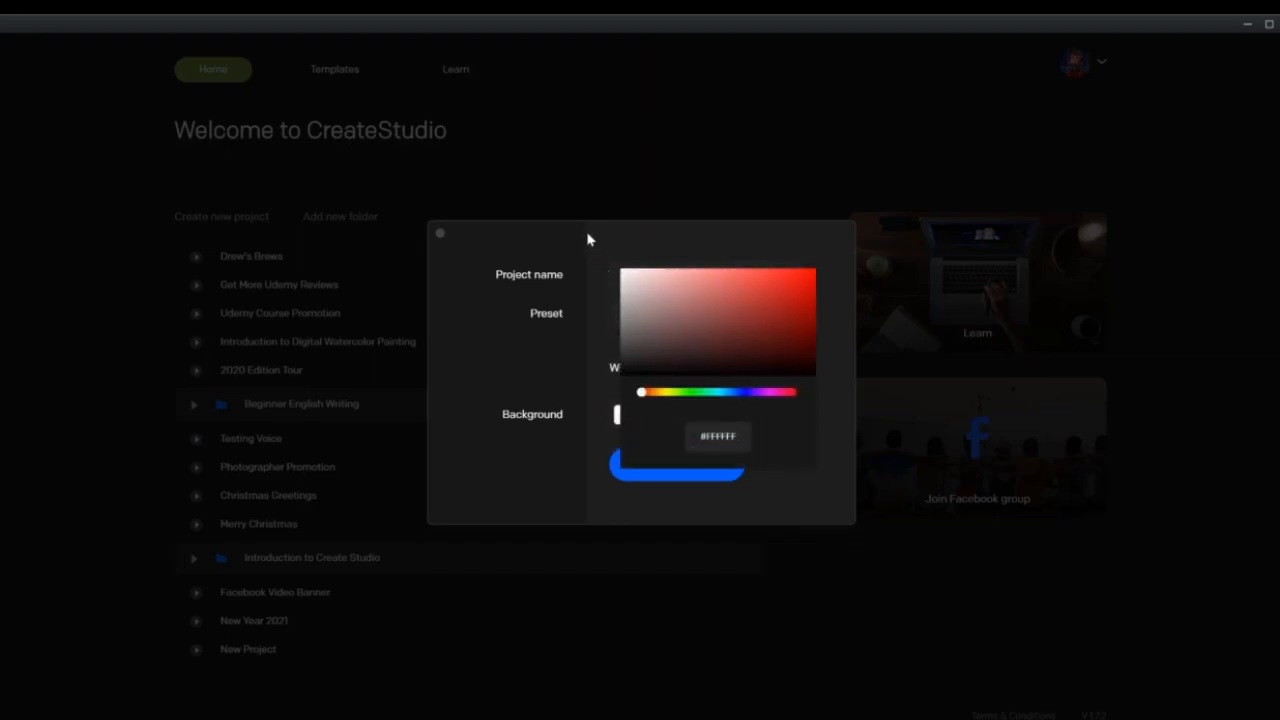
{"action": "left_click", "coordinate": [588, 240]}
{"action": "left_click", "coordinate": [656, 462]}
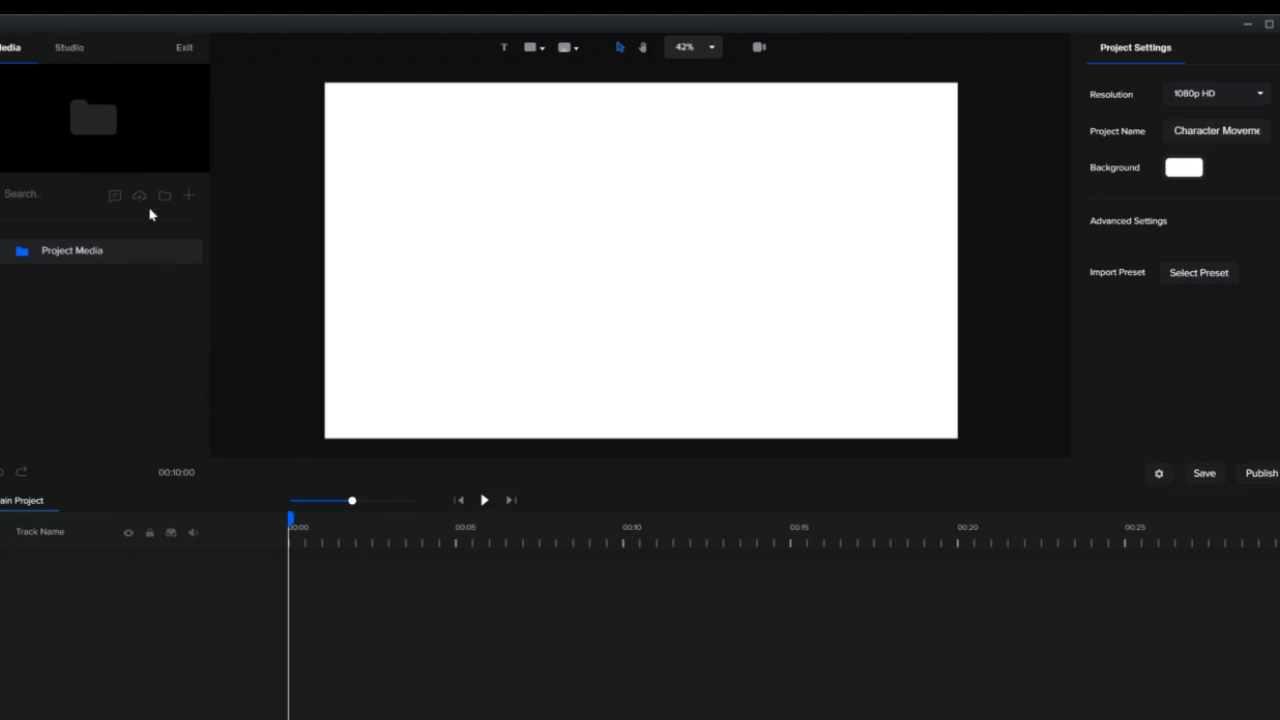
Place the Sam character from the Colorful character collection on the canvas.
{"action": "left_click", "coordinate": [70, 48]}
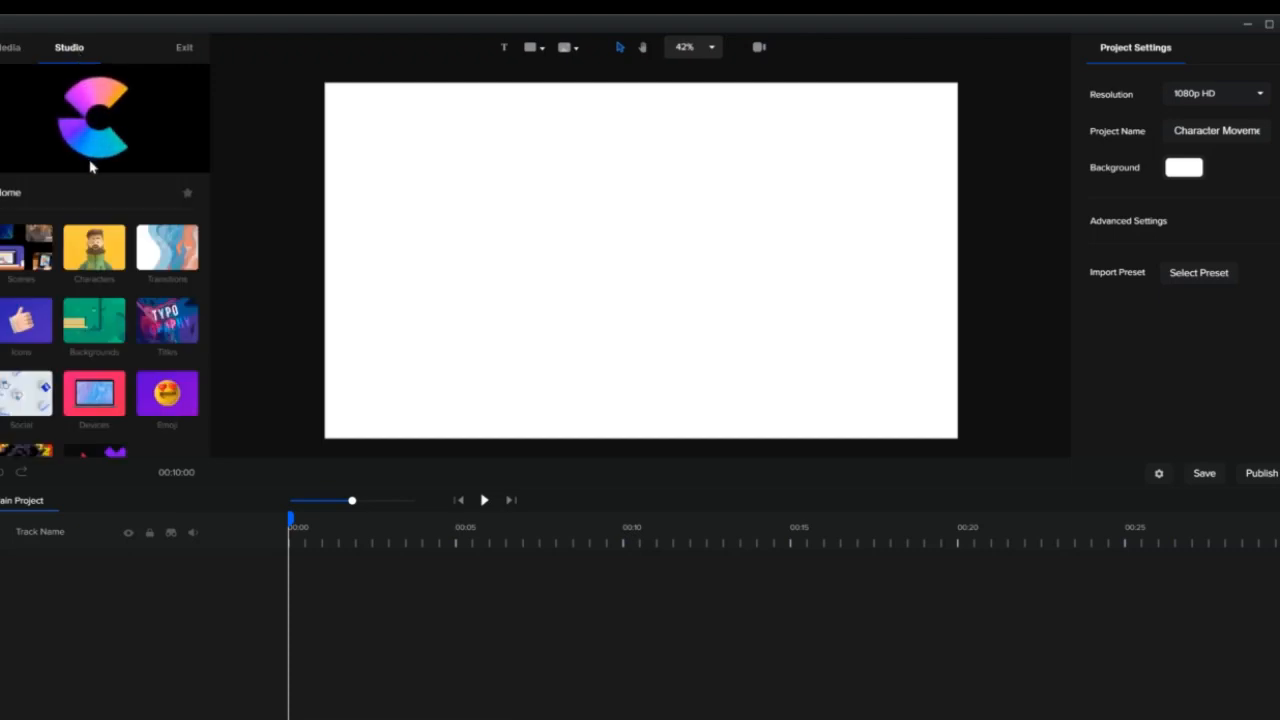
{"action": "left_click", "coordinate": [96, 246]}
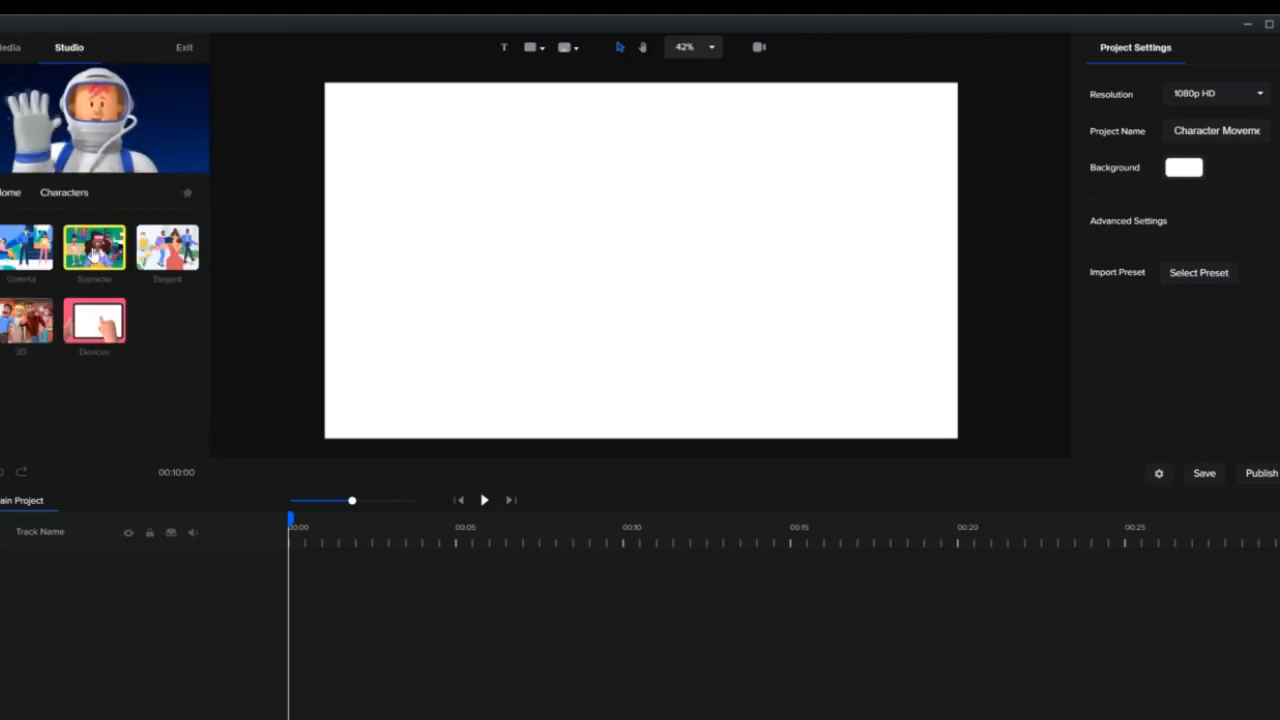
{"action": "left_click", "coordinate": [30, 248]}
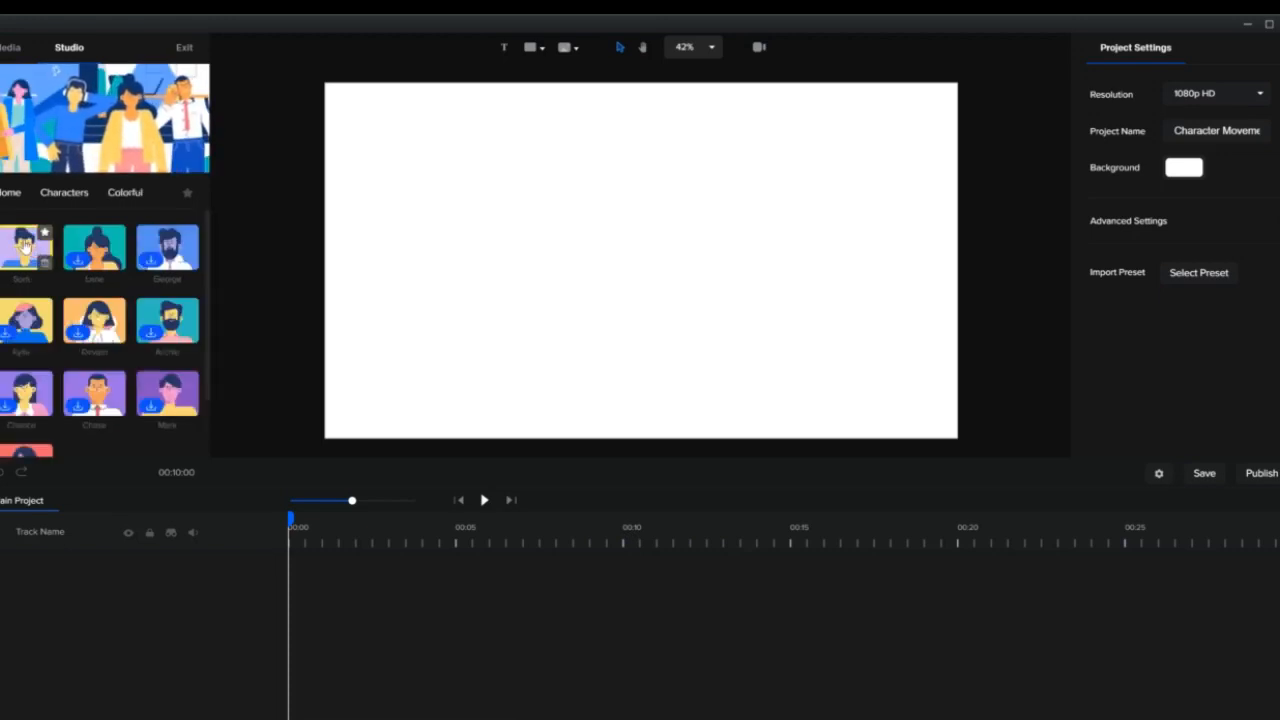
{"action": "left_click_drag", "start_coordinate": [25, 245], "coordinate": [612, 262]}
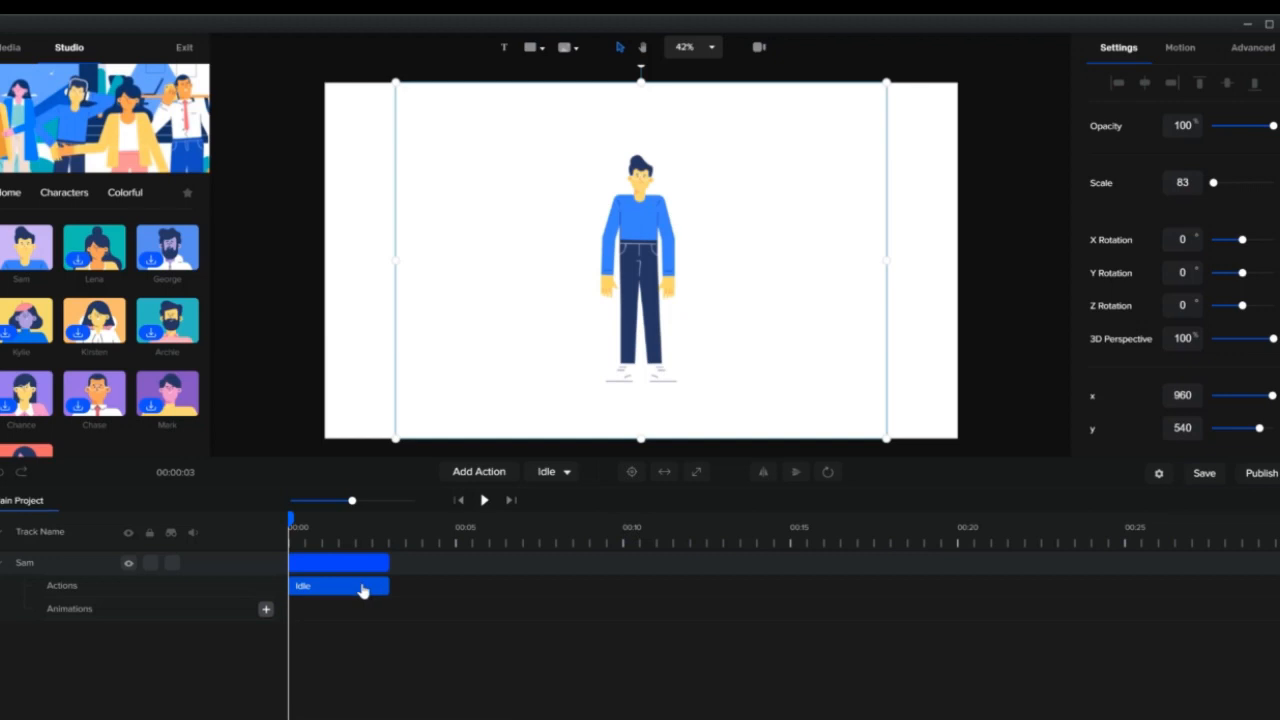
Change Sam's action from Idle to Walk and preview the walk cycle.
{"action": "left_click", "coordinate": [566, 479]}
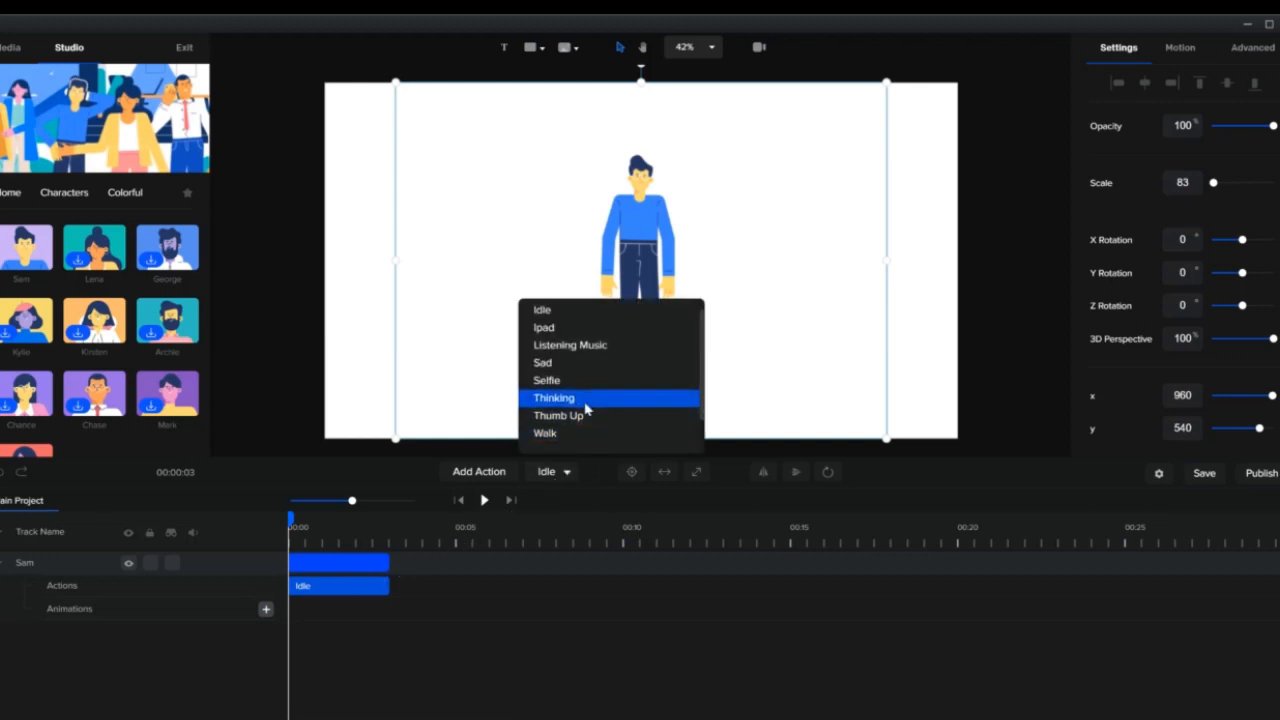
{"action": "scroll", "coordinate": [586, 405], "scroll_direction": "down", "scroll_amount": 1}
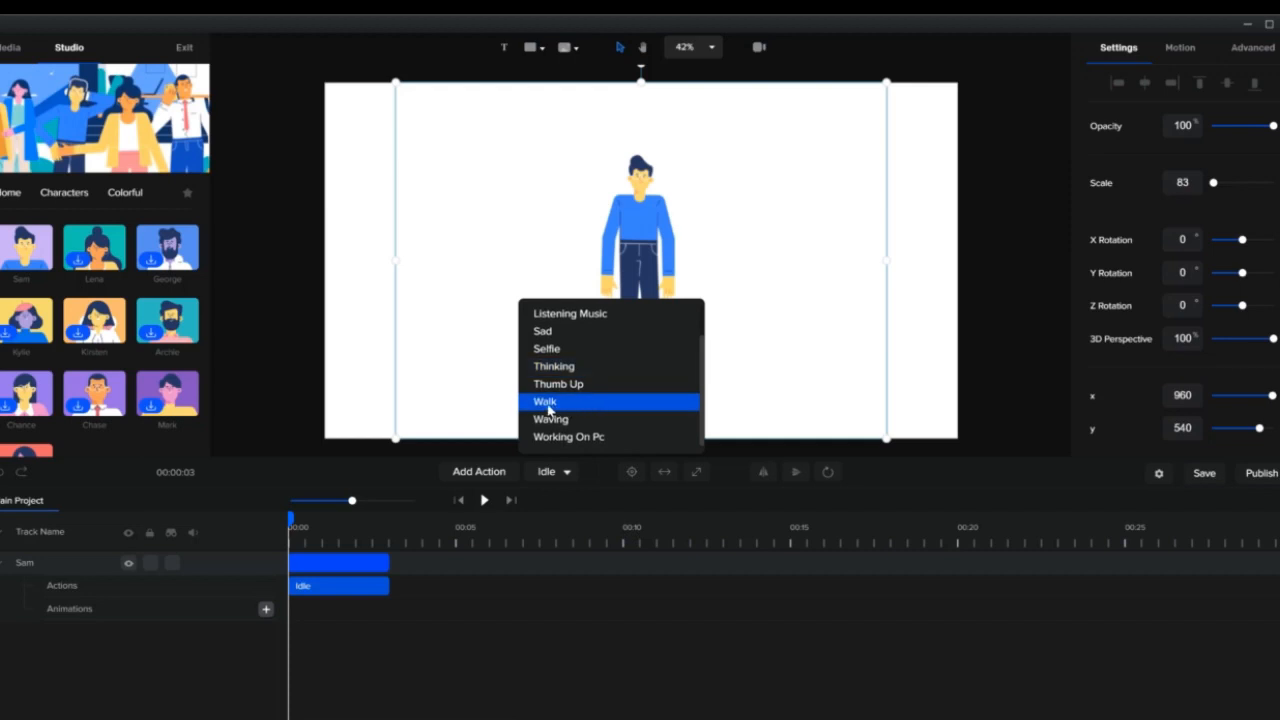
{"action": "left_click", "coordinate": [547, 404]}
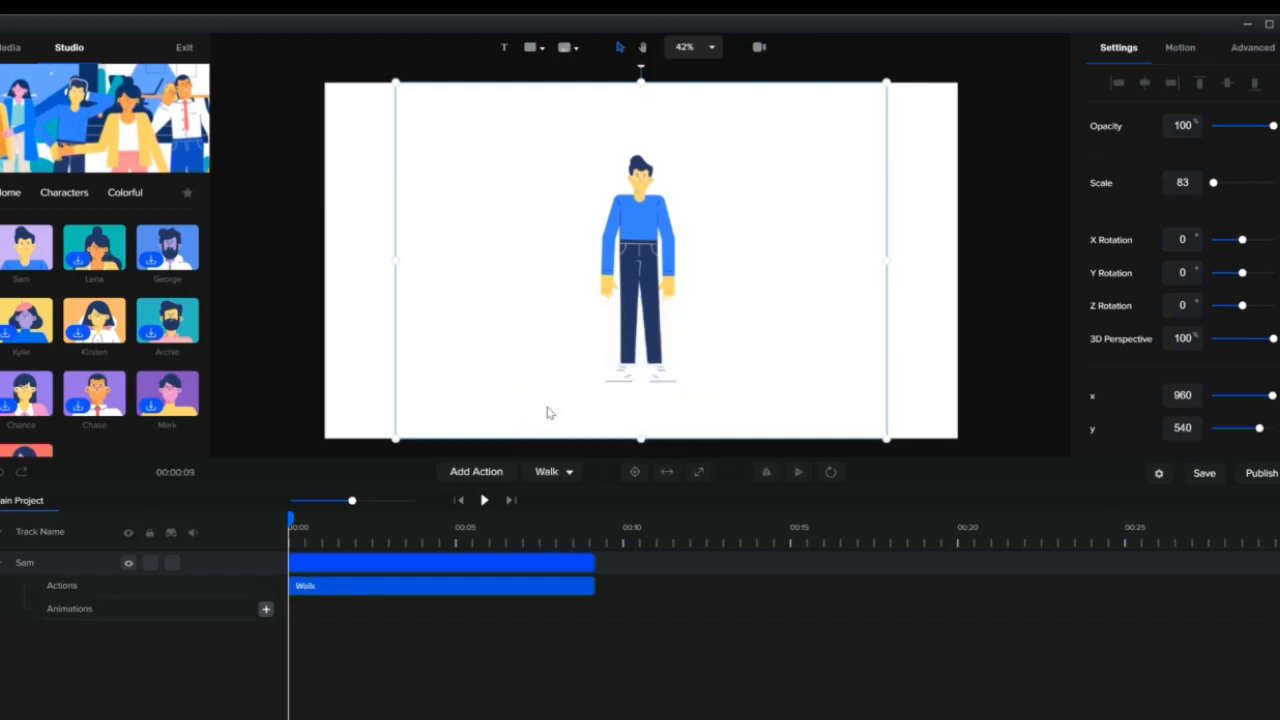
{"action": "left_click", "coordinate": [484, 501]}
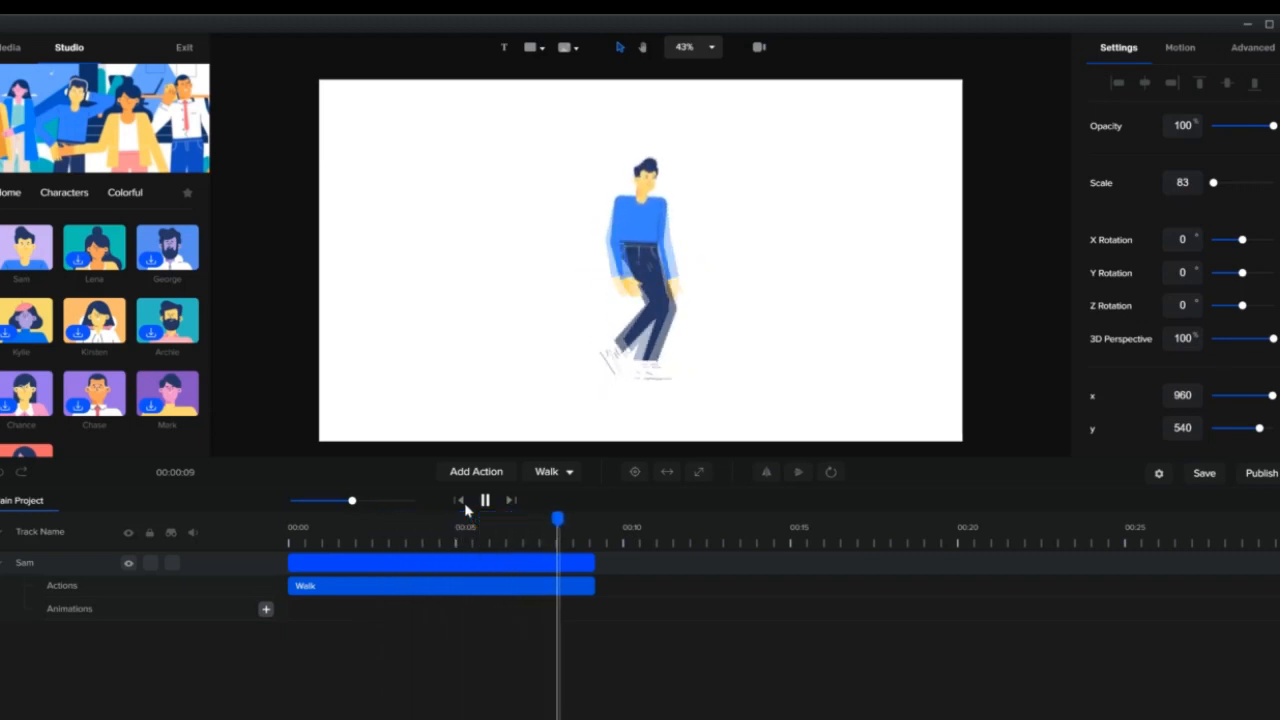
{"action": "left_click", "coordinate": [523, 520]}
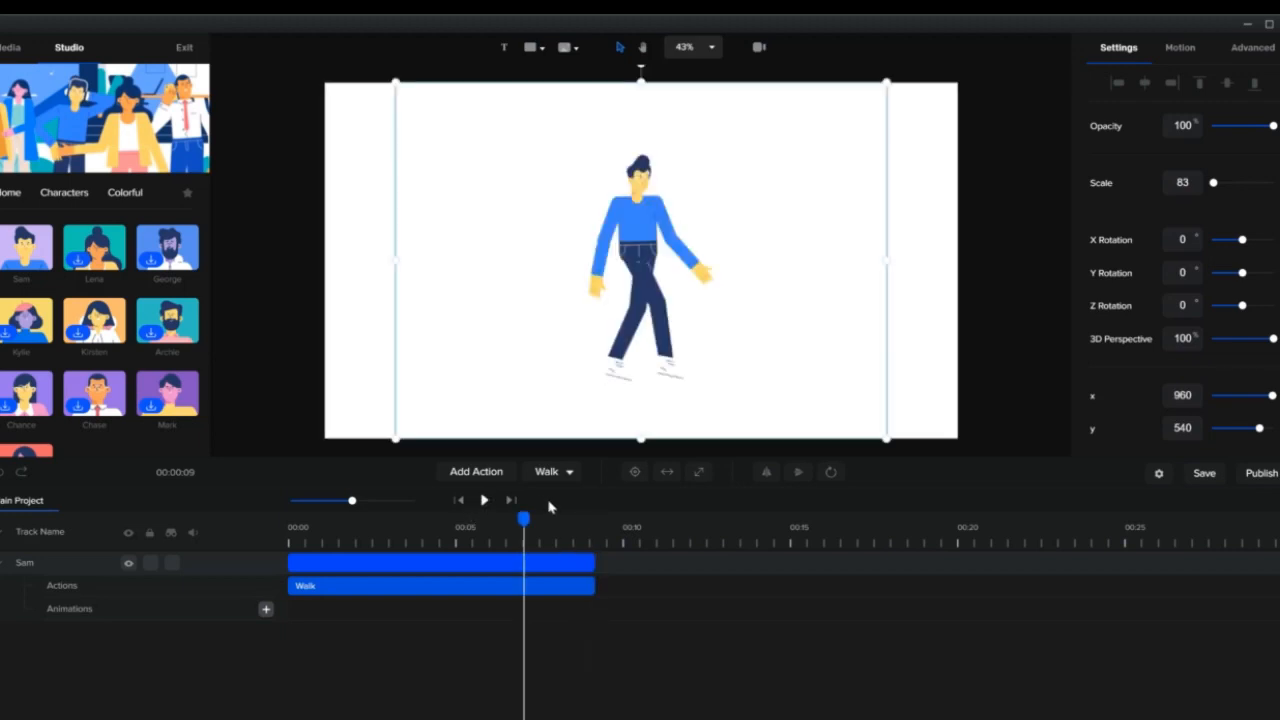
Try flipping Sam horizontally, preview the mirrored walk, and remove the flip.
{"action": "left_click", "coordinate": [767, 475]}
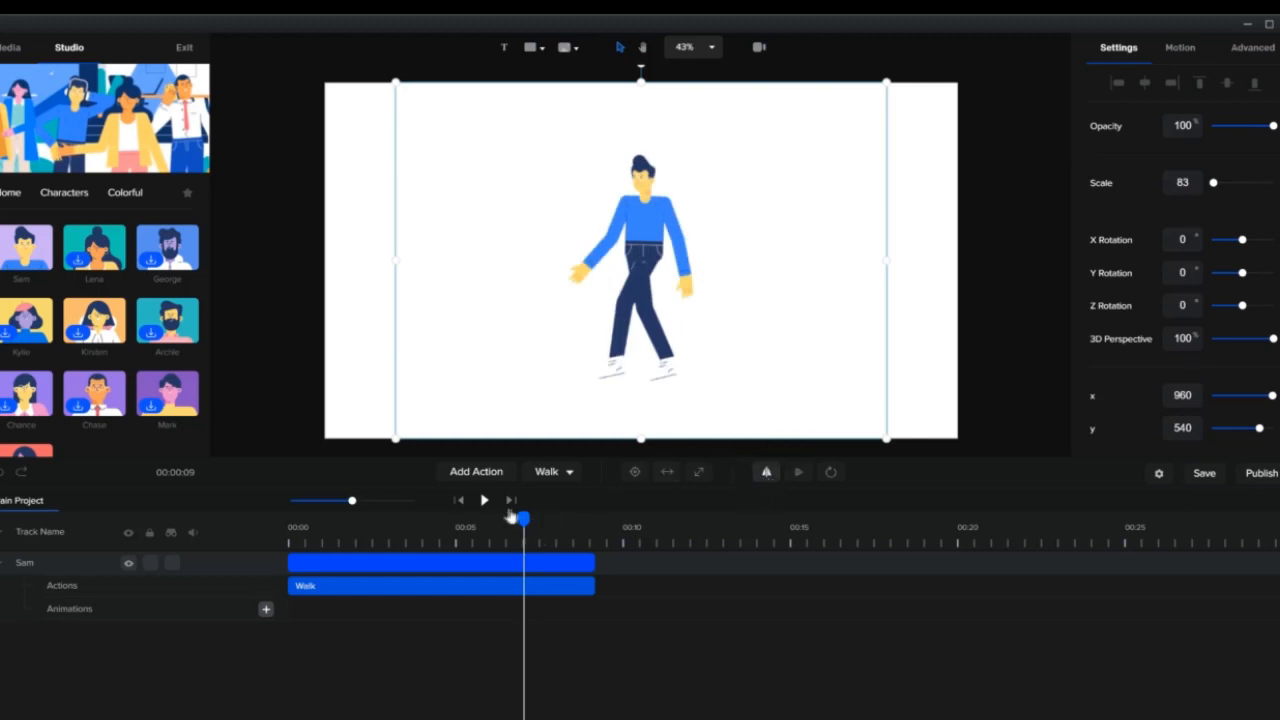
{"action": "left_click", "coordinate": [485, 501]}
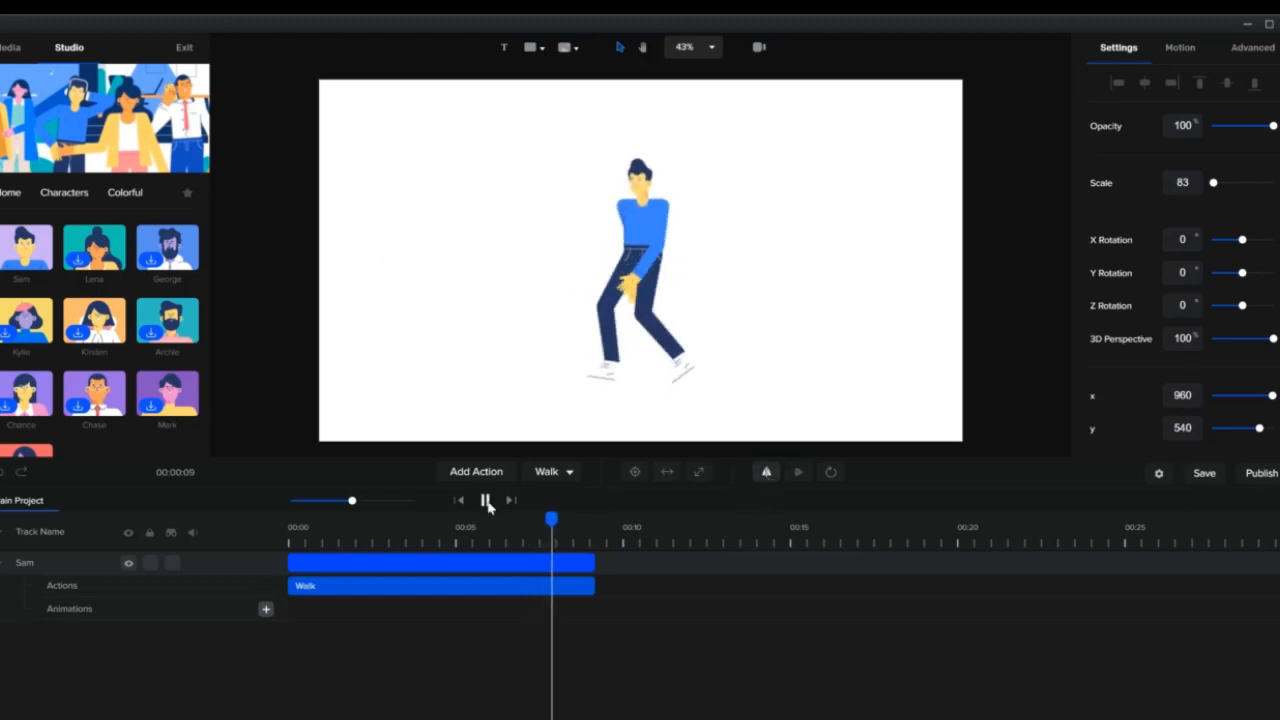
{"action": "left_click", "coordinate": [485, 501]}
{"action": "left_click", "coordinate": [763, 475]}
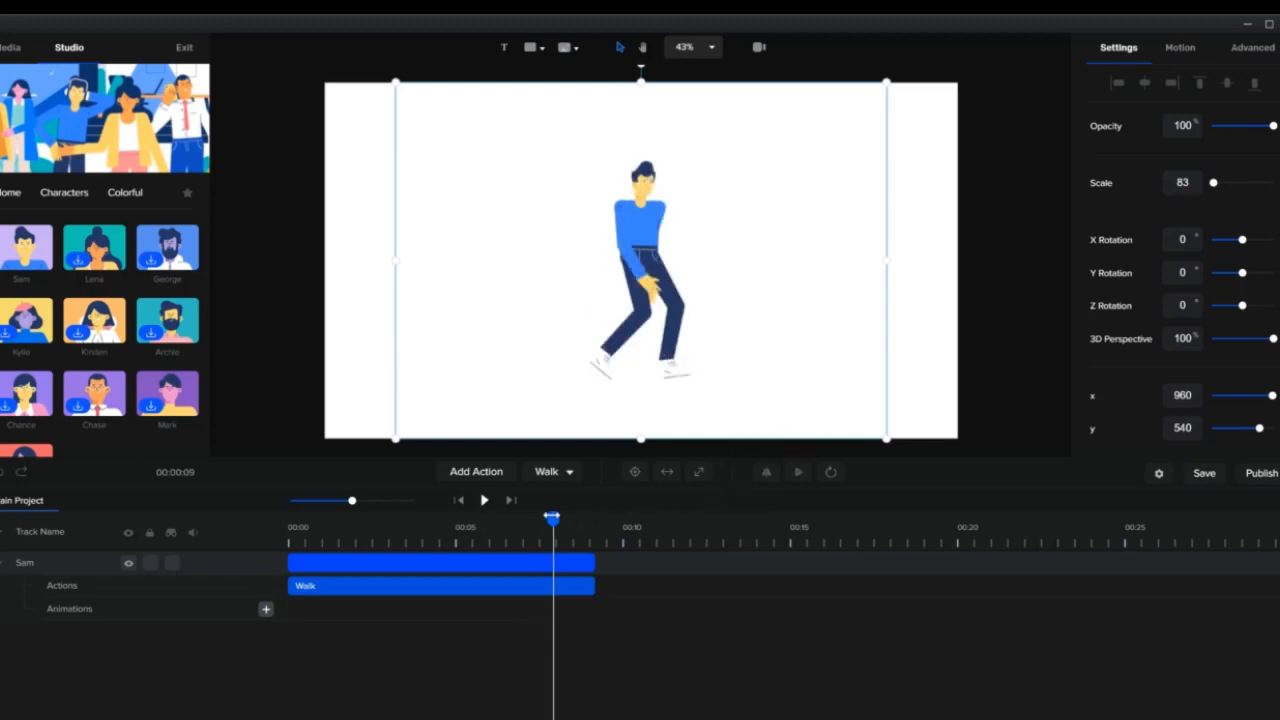
Trim Sam's Walk clip to about 5 seconds, play it from the start, and return the playhead to the beginning.
{"action": "left_click_drag", "start_coordinate": [552, 517], "coordinate": [284, 553]}
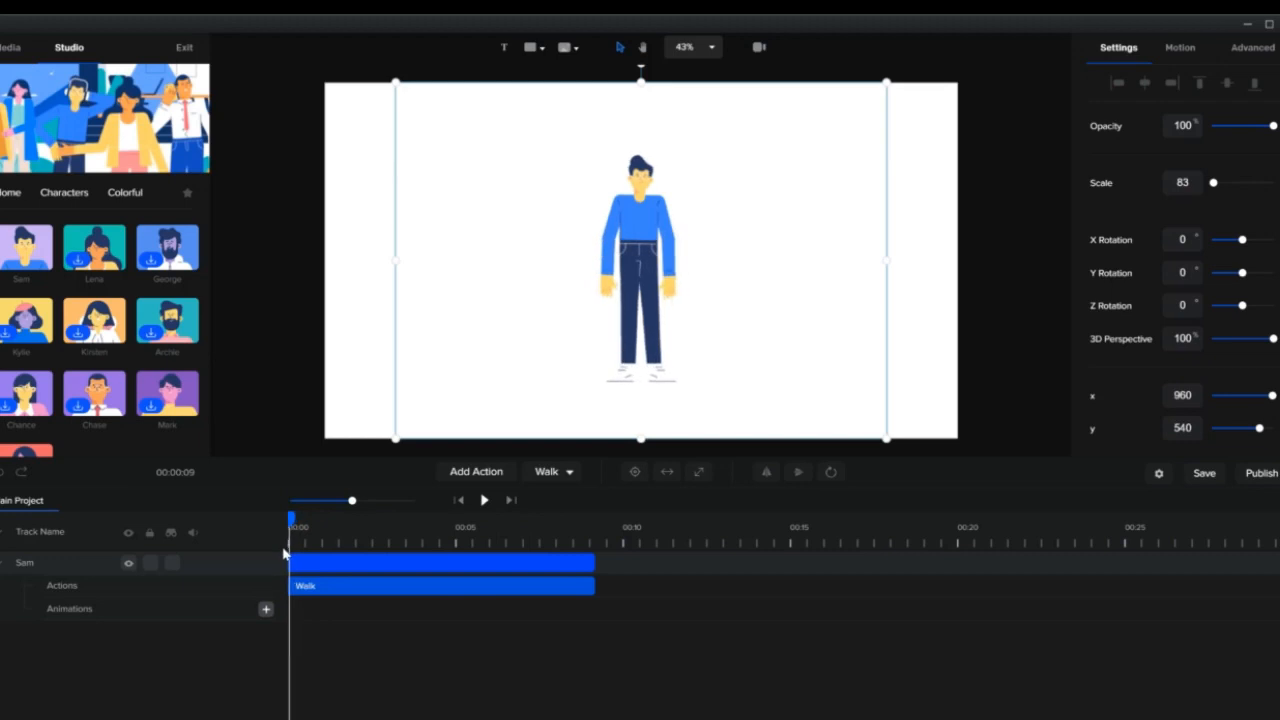
{"action": "left_click", "coordinate": [592, 558]}
{"action": "left_click_drag", "start_coordinate": [592, 558], "coordinate": [464, 565]}
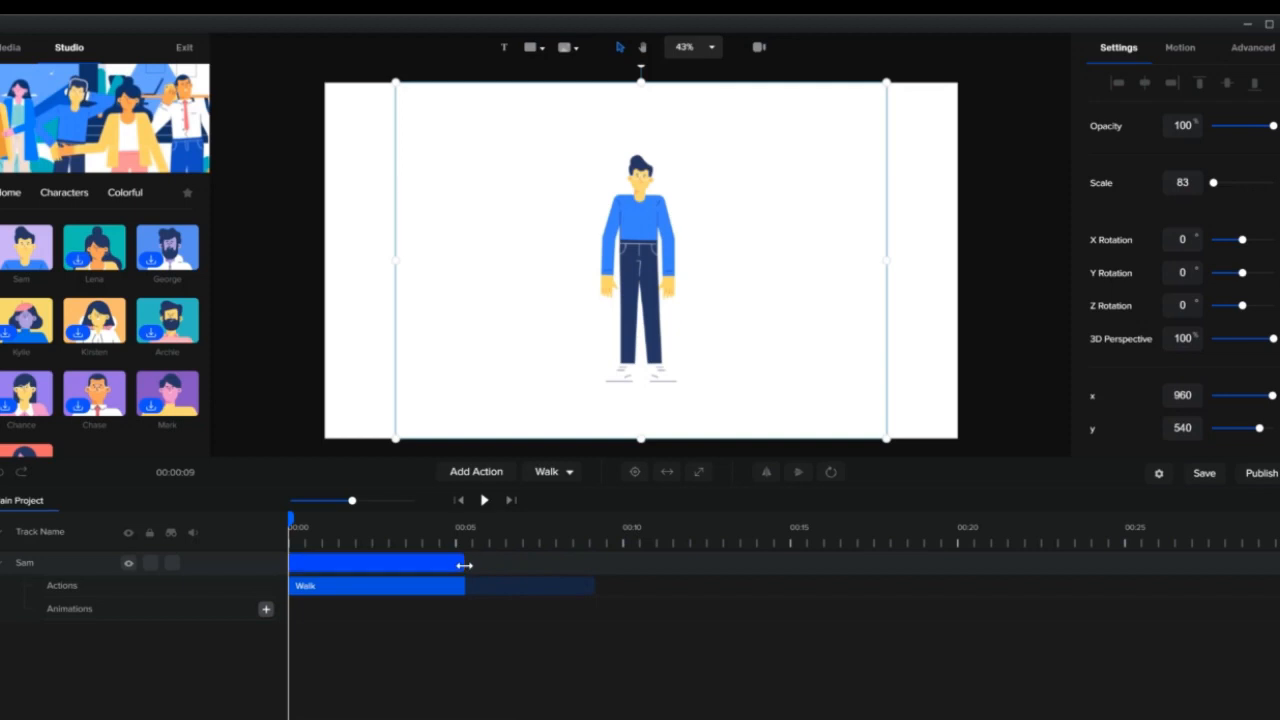
{"action": "left_click", "coordinate": [480, 502]}
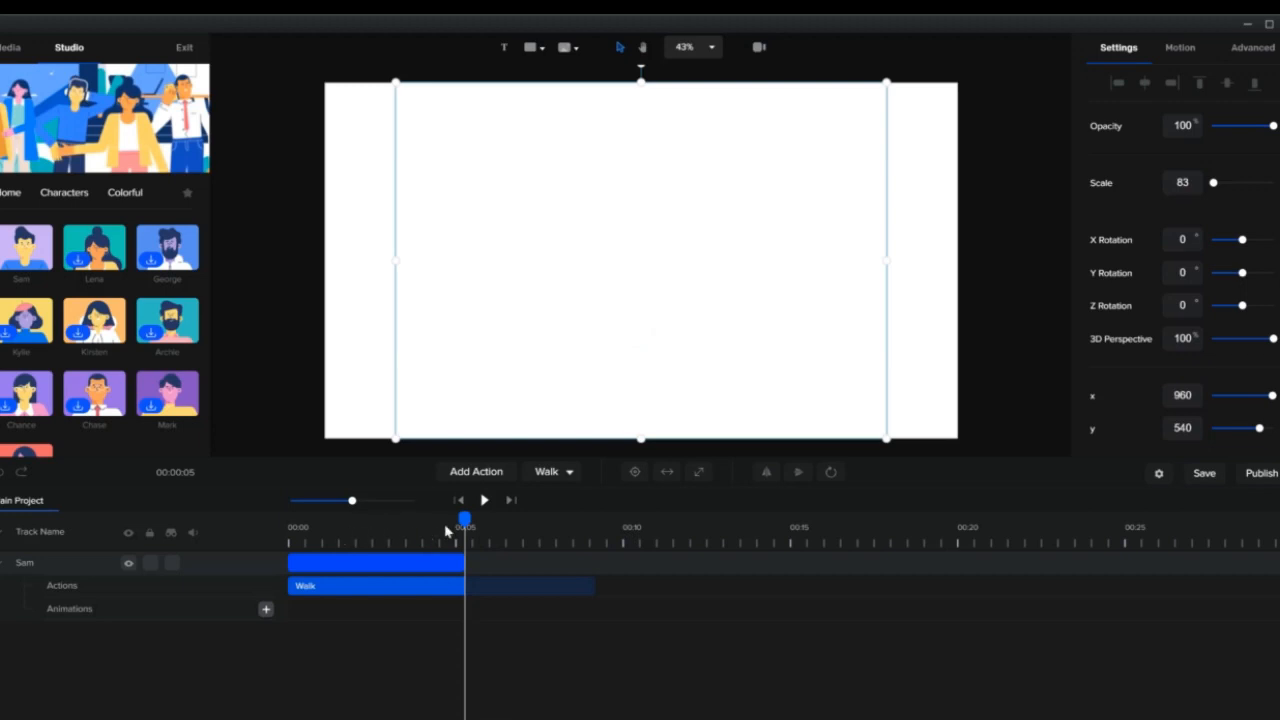
{"action": "left_click_drag", "start_coordinate": [464, 518], "coordinate": [289, 518]}
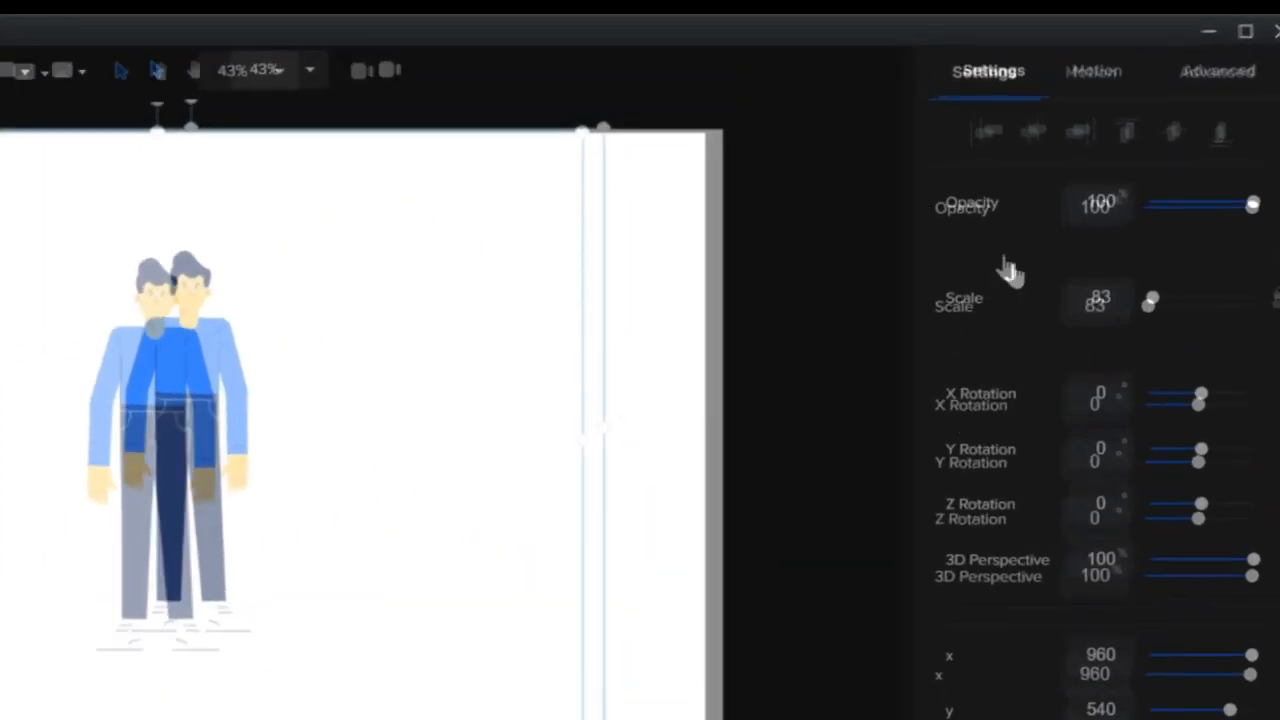
Apply the In & Out Slide Right / Right motion to Sam and preview it.
{"action": "left_click", "coordinate": [1043, 95]}
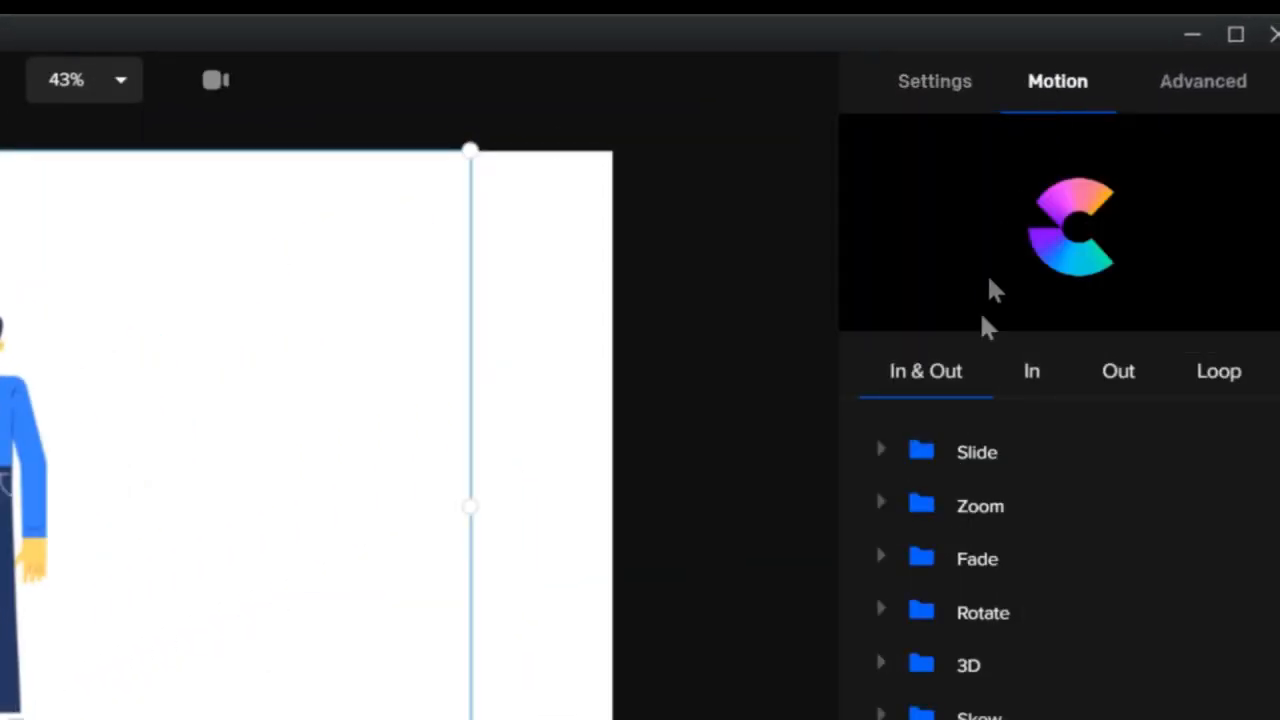
{"action": "left_click", "coordinate": [882, 453]}
{"action": "left_click", "coordinate": [920, 500]}
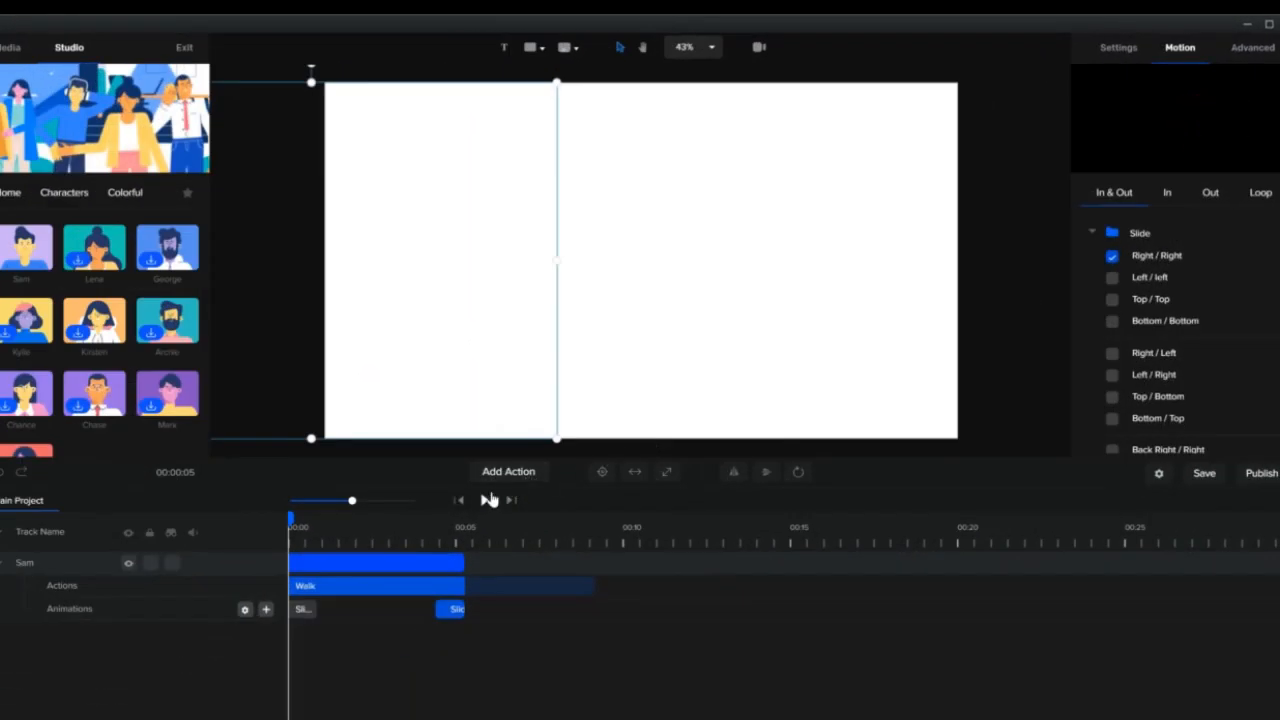
{"action": "left_click", "coordinate": [485, 502]}
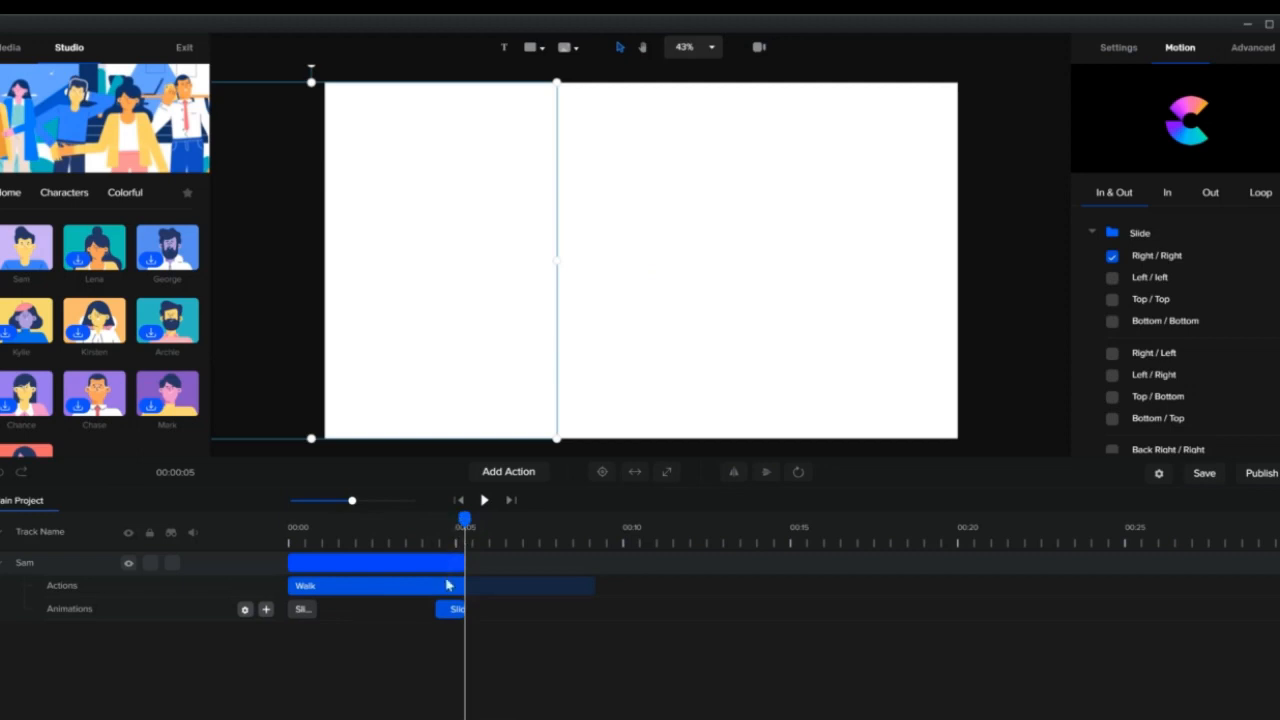
Lengthen Sam's slide-in and slide-out animations to about 2.5 seconds each so they meet mid-clip, and play from the start.
{"action": "left_click_drag", "start_coordinate": [436, 608], "coordinate": [364, 620]}
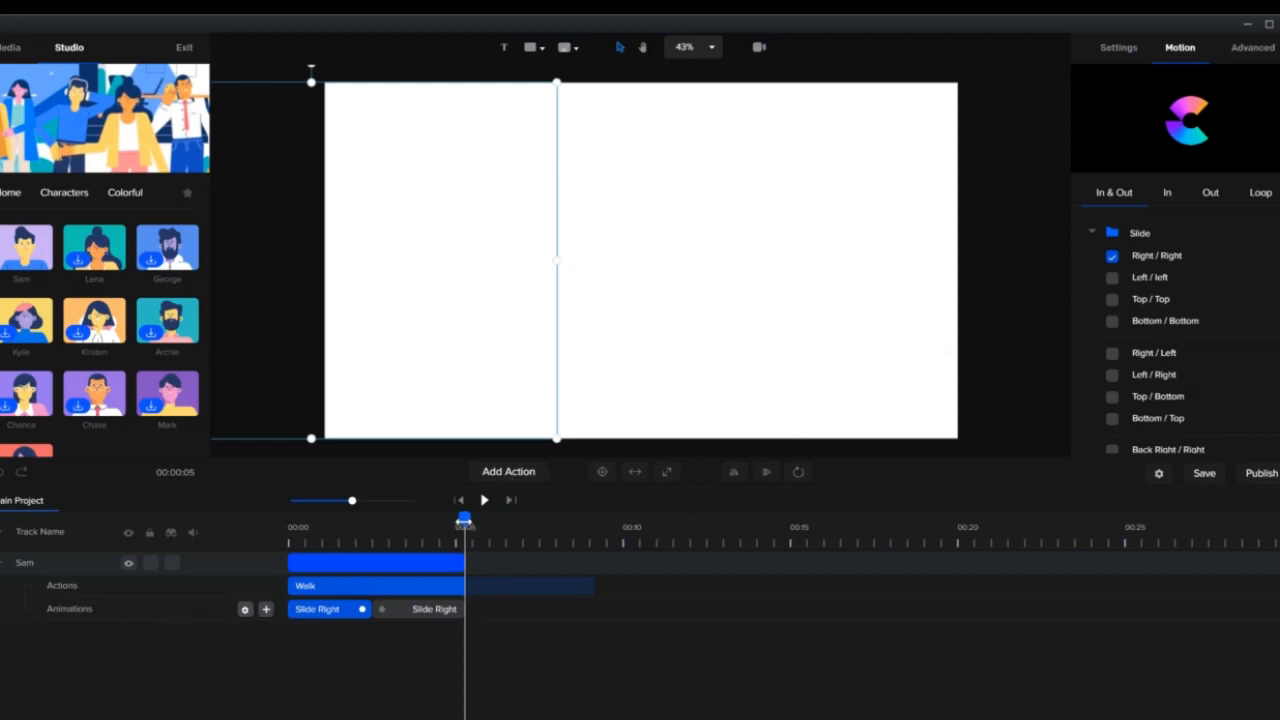
{"action": "left_click_drag", "start_coordinate": [405, 530], "coordinate": [284, 555]}
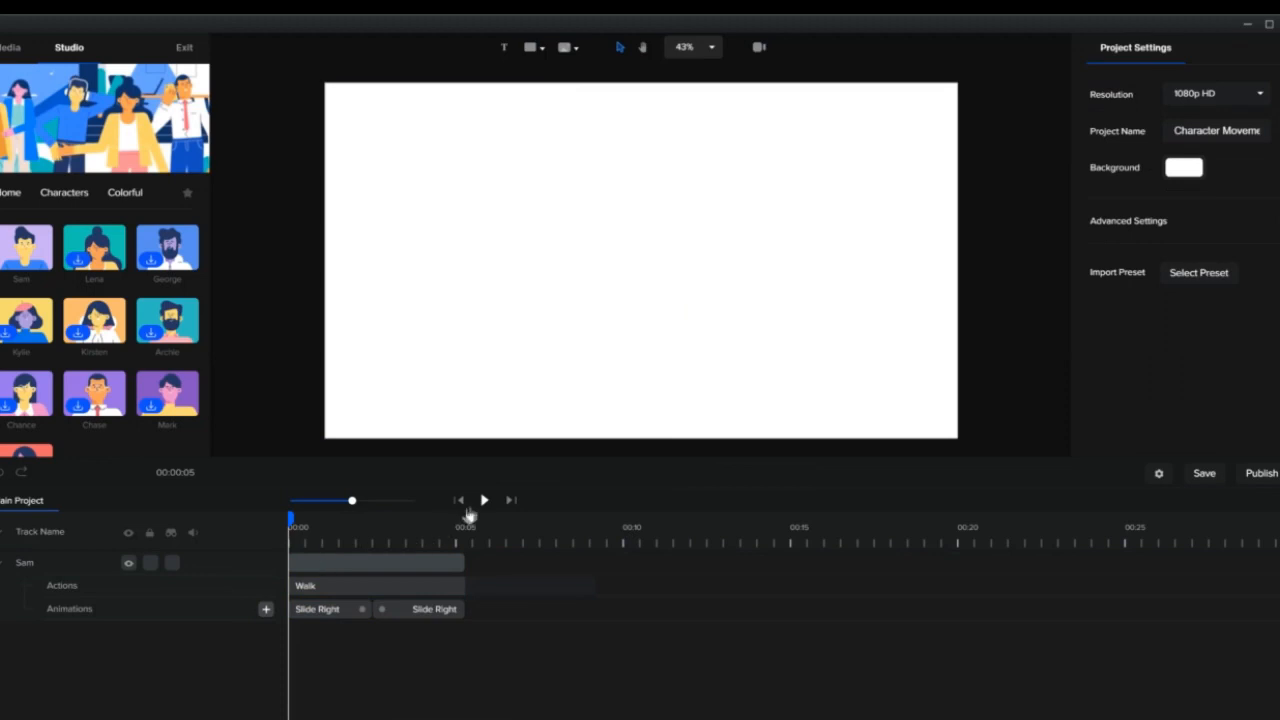
{"action": "left_click", "coordinate": [484, 501]}
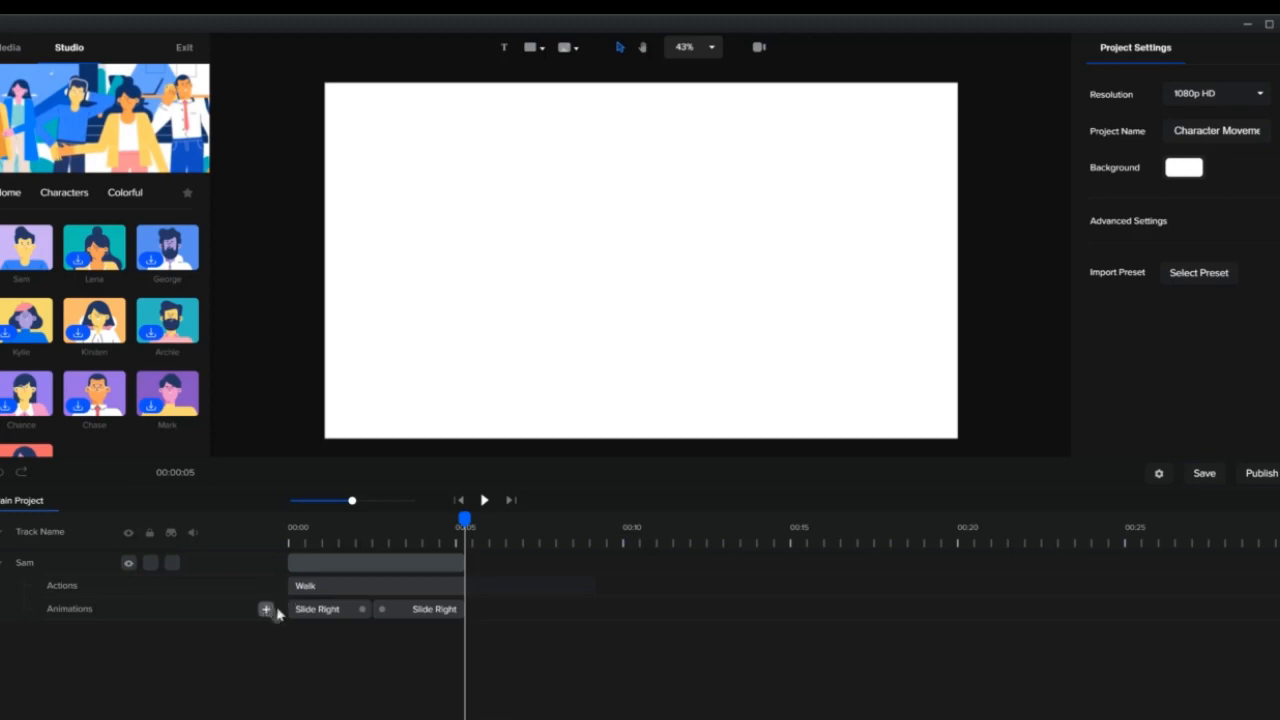
Disable the fade on both of Sam's Slide Right animations and replay the clip from the start.
{"action": "left_click", "coordinate": [313, 615]}
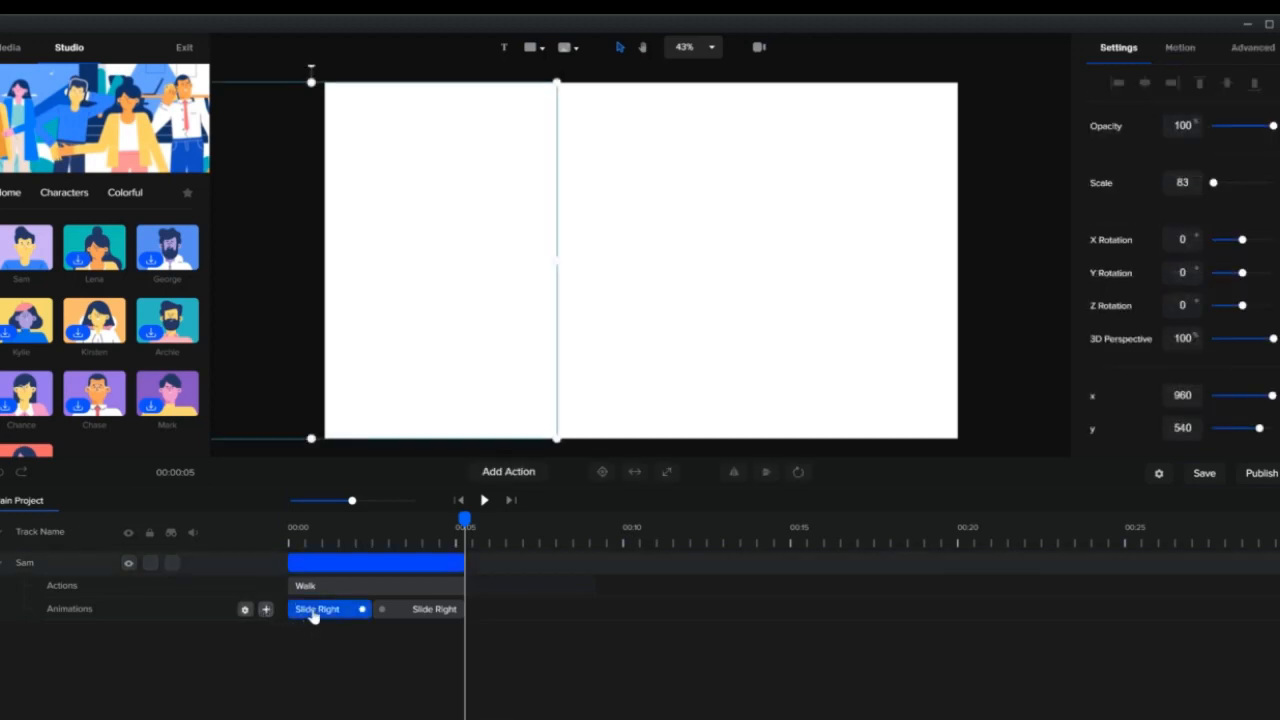
{"action": "right_click", "coordinate": [313, 615]}
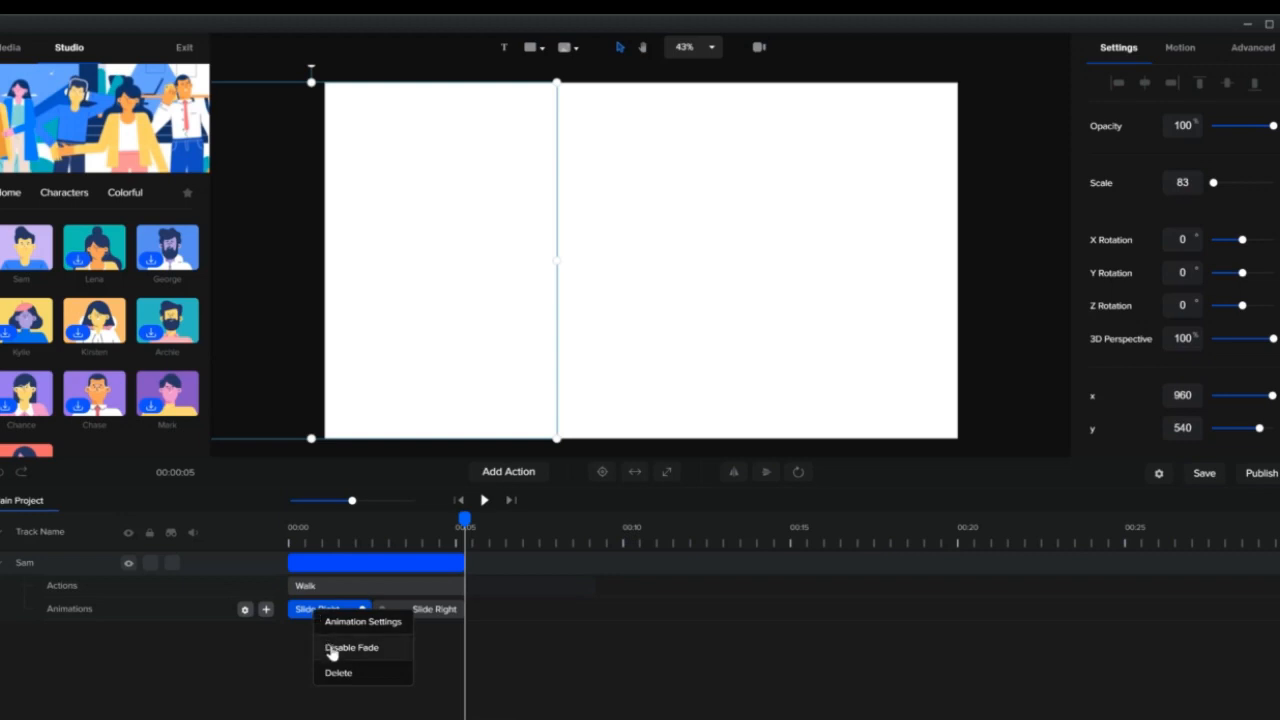
{"action": "left_click", "coordinate": [332, 650]}
{"action": "left_click", "coordinate": [414, 613]}
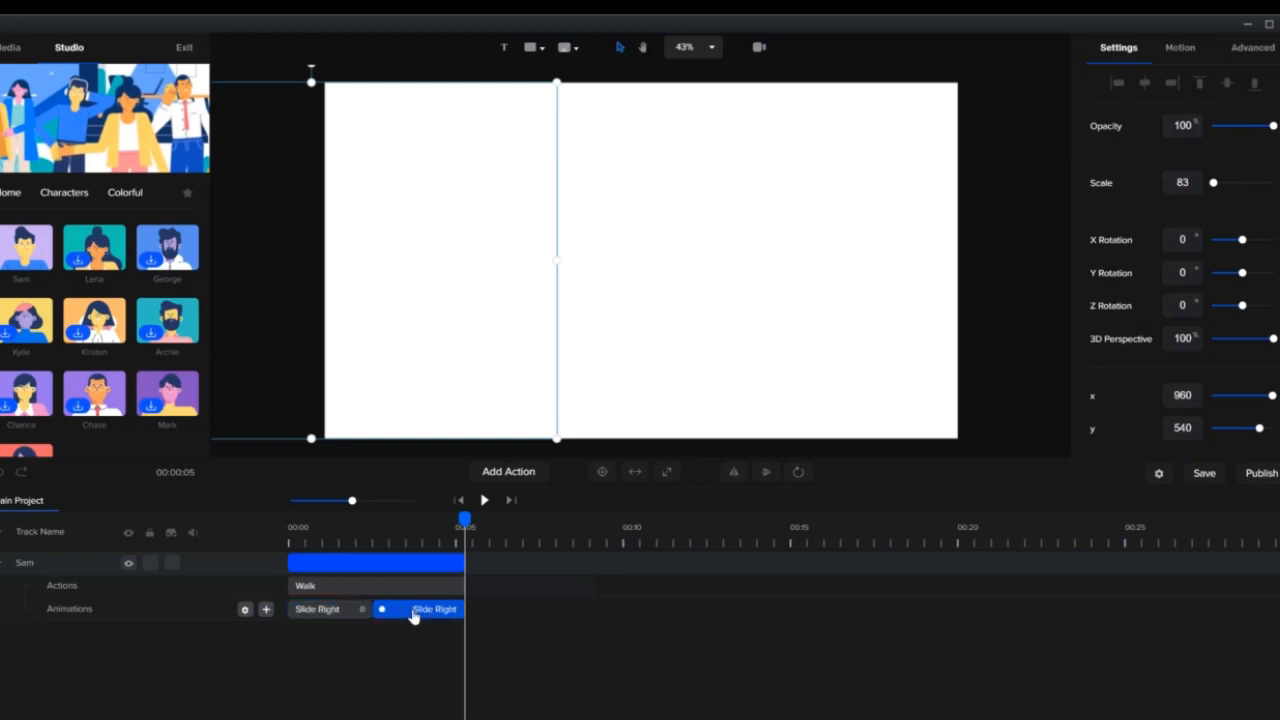
{"action": "right_click", "coordinate": [414, 613]}
{"action": "left_click", "coordinate": [437, 648]}
{"action": "left_click_drag", "start_coordinate": [351, 533], "coordinate": [250, 541]}
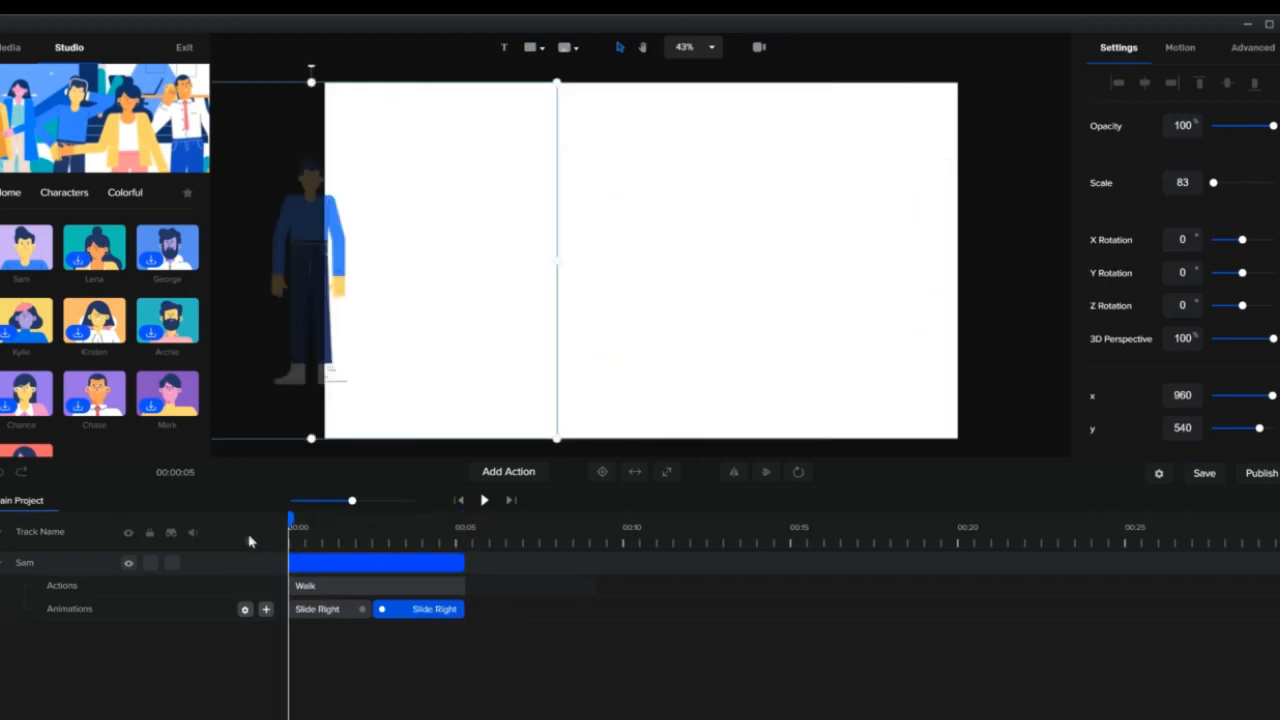
{"action": "left_click", "coordinate": [483, 503]}
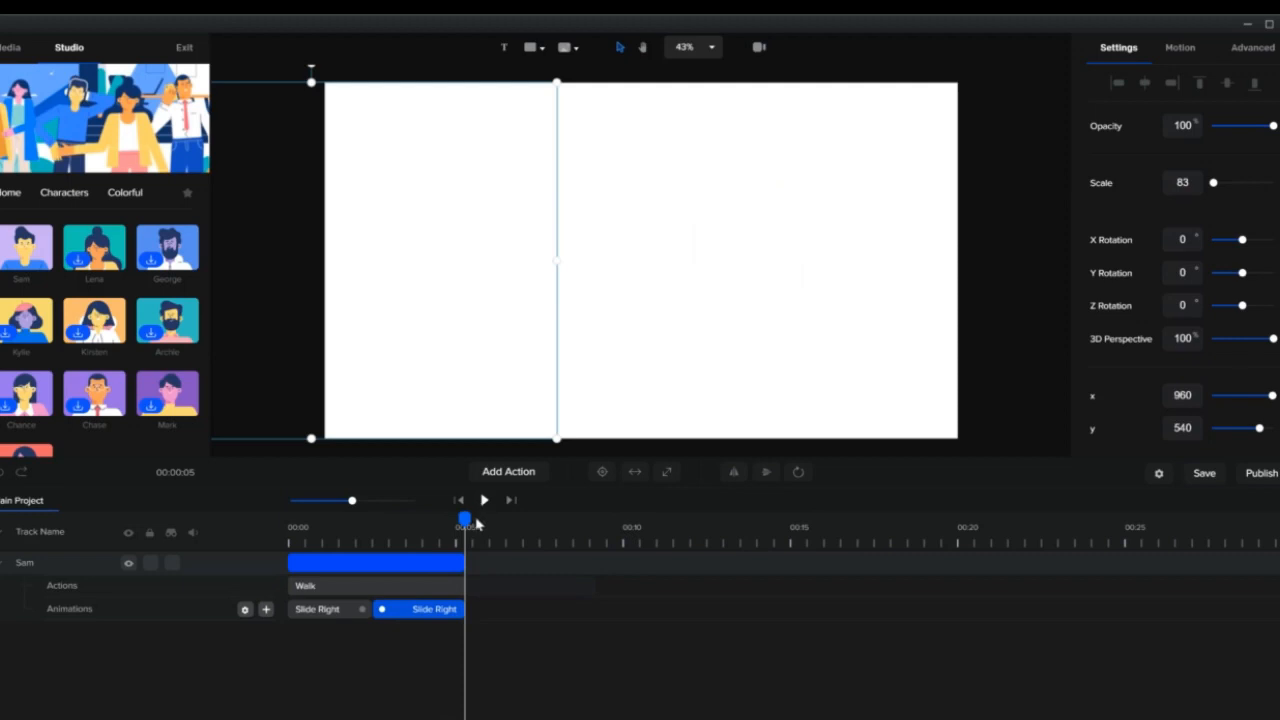
Scrub through Sam's sliding walk and delete both Slide Right animations from the track.
{"action": "left_click_drag", "start_coordinate": [463, 521], "coordinate": [333, 521]}
{"action": "left_click", "coordinate": [396, 558]}
{"action": "left_click_drag", "start_coordinate": [396, 558], "coordinate": [430, 556]}
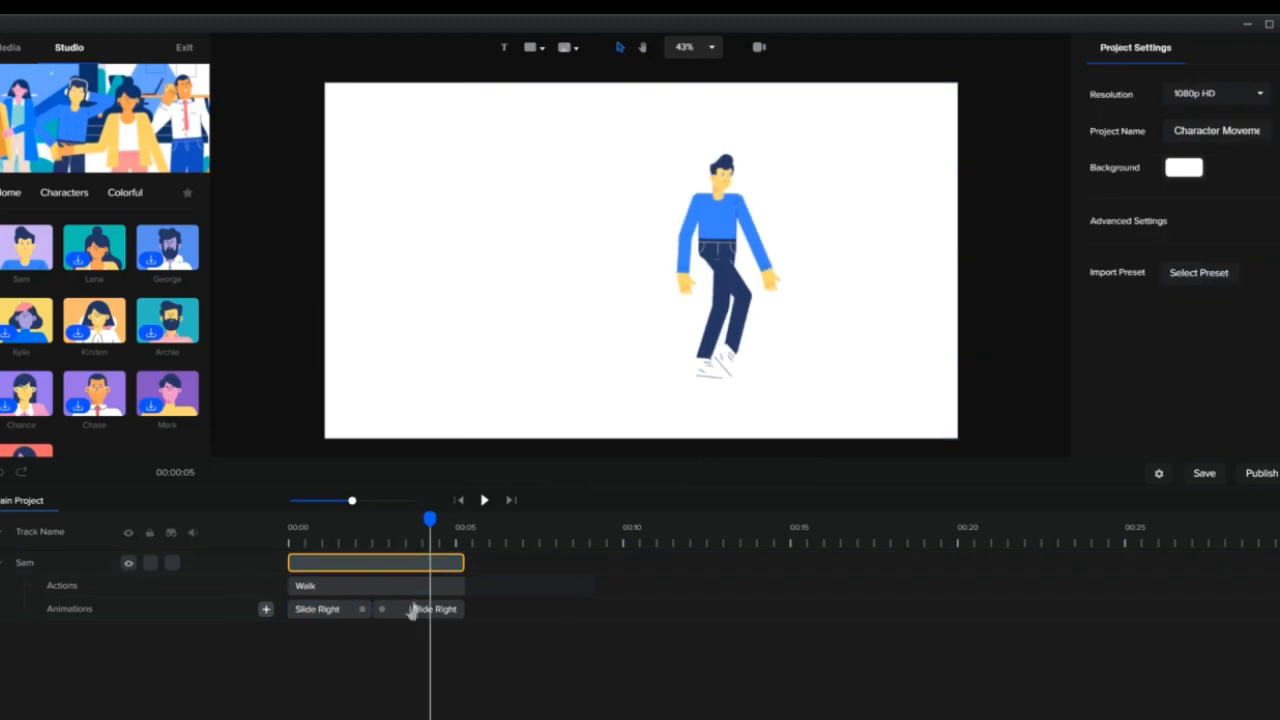
{"action": "left_click", "coordinate": [338, 611]}
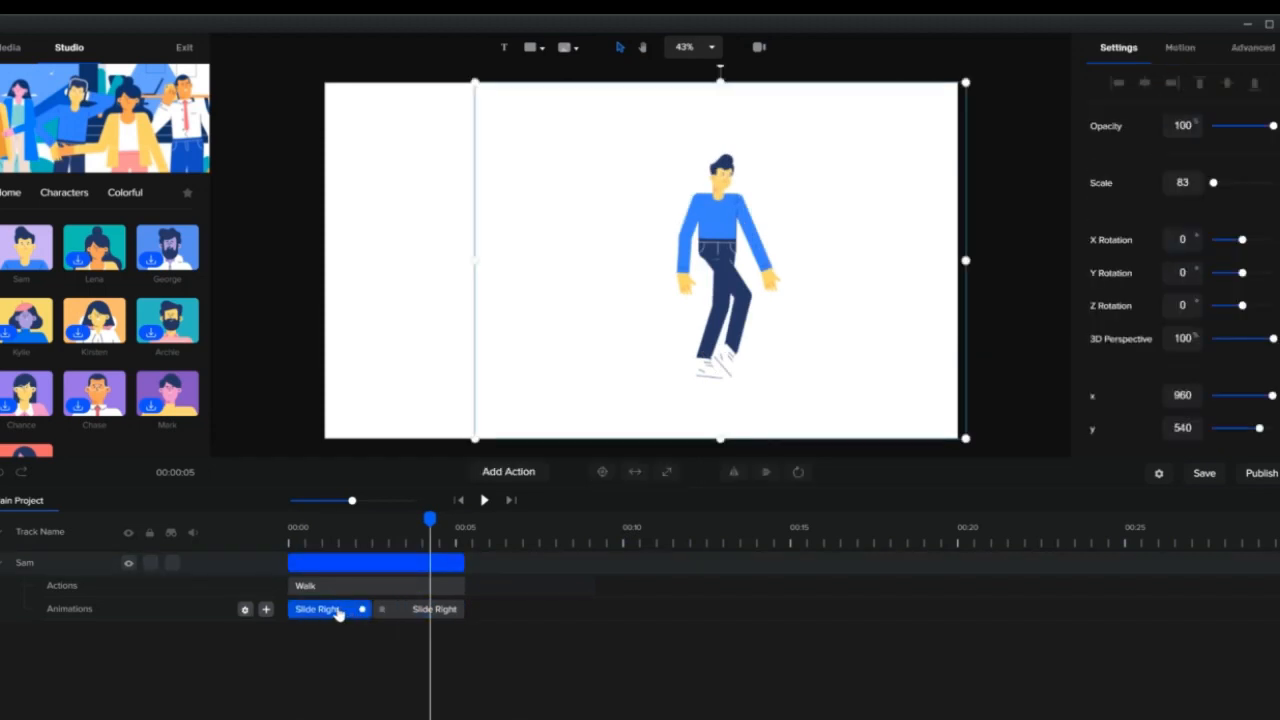
{"action": "right_click", "coordinate": [338, 612]}
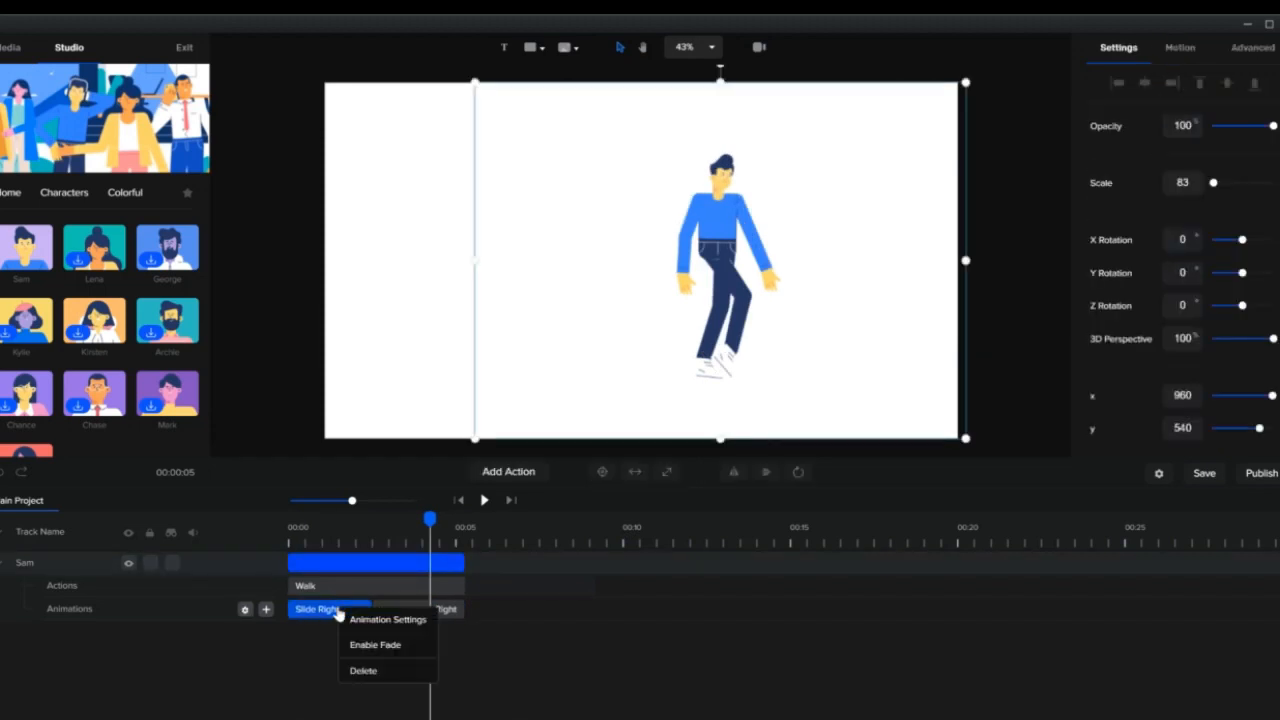
{"action": "left_click", "coordinate": [363, 671]}
{"action": "left_click", "coordinate": [399, 612]}
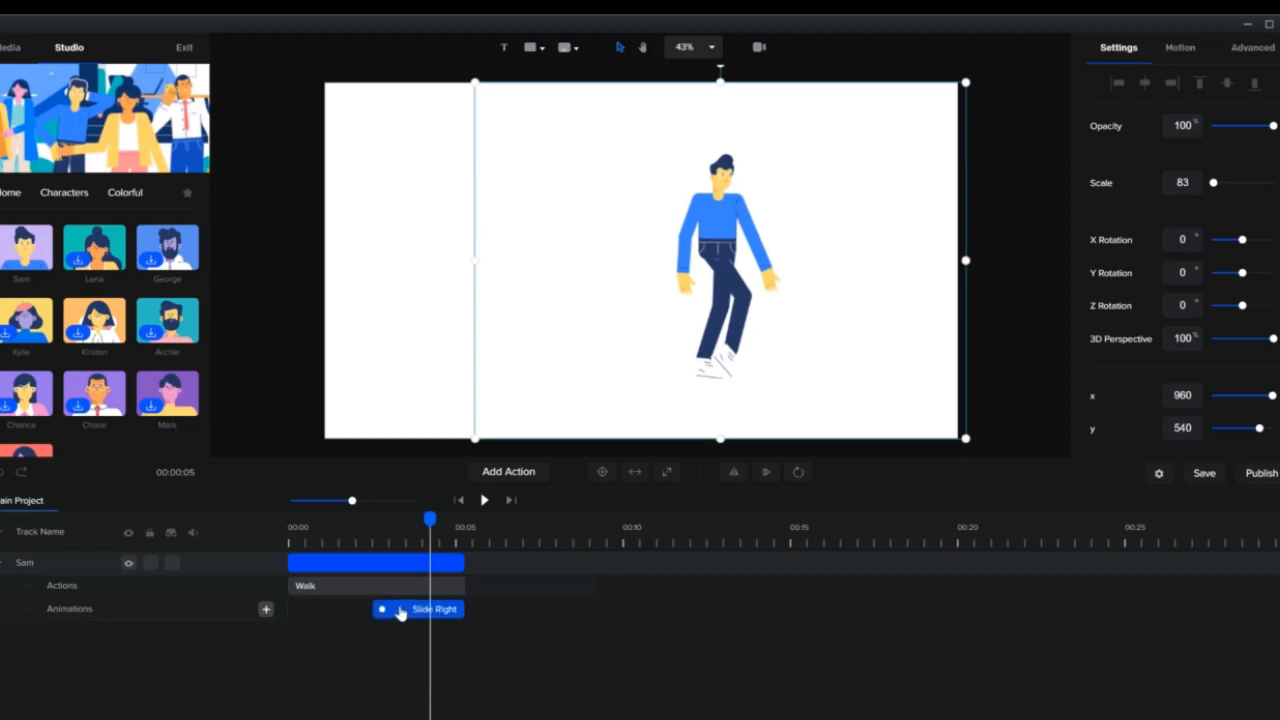
{"action": "right_click", "coordinate": [399, 612]}
{"action": "left_click", "coordinate": [421, 670]}
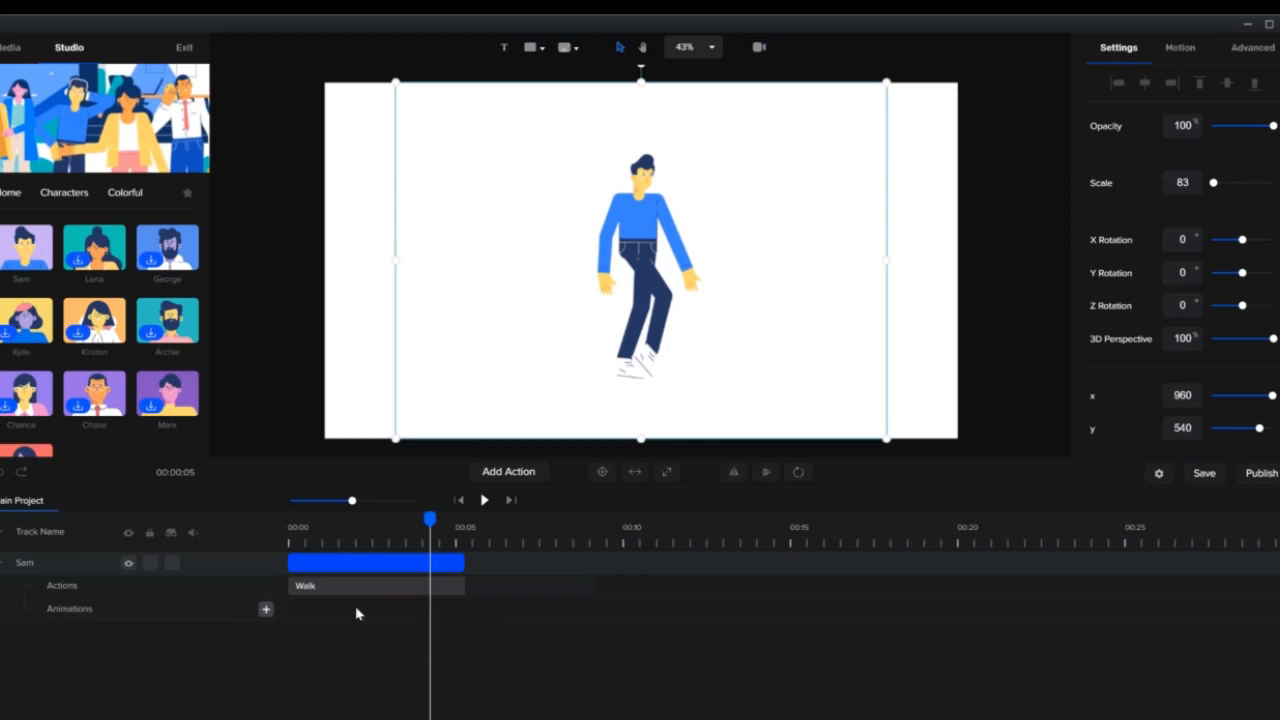
Return the playhead to the start and add a custom animation to Sam with the Position property enabled.
{"action": "left_click_drag", "start_coordinate": [325, 537], "coordinate": [432, 554]}
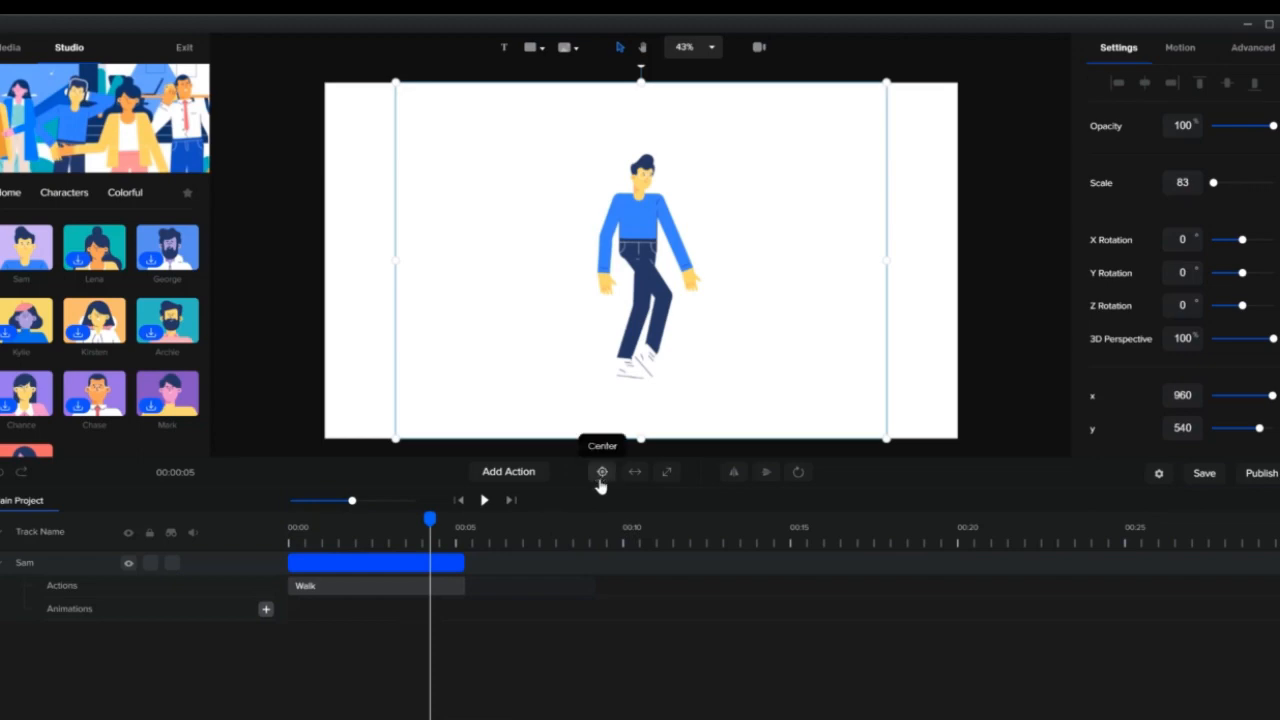
{"action": "left_click_drag", "start_coordinate": [432, 541], "coordinate": [235, 594]}
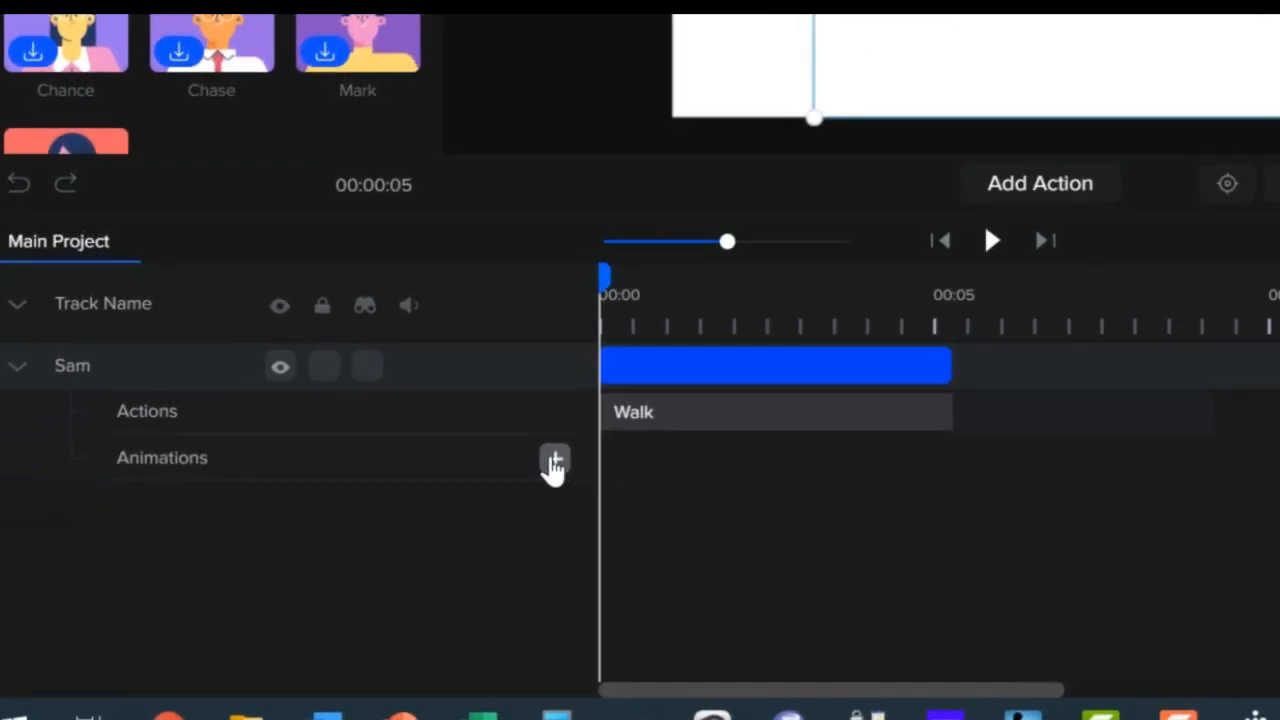
{"action": "left_click", "coordinate": [553, 462]}
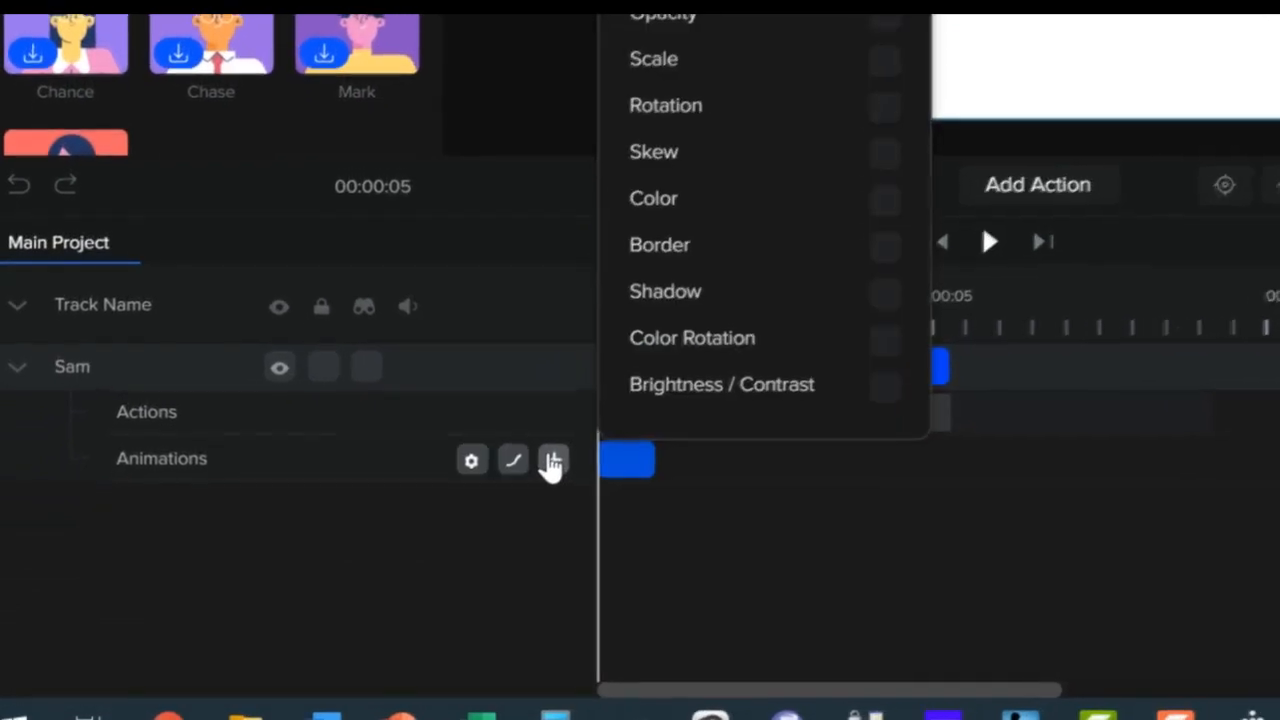
{"action": "left_click", "coordinate": [695, 136]}
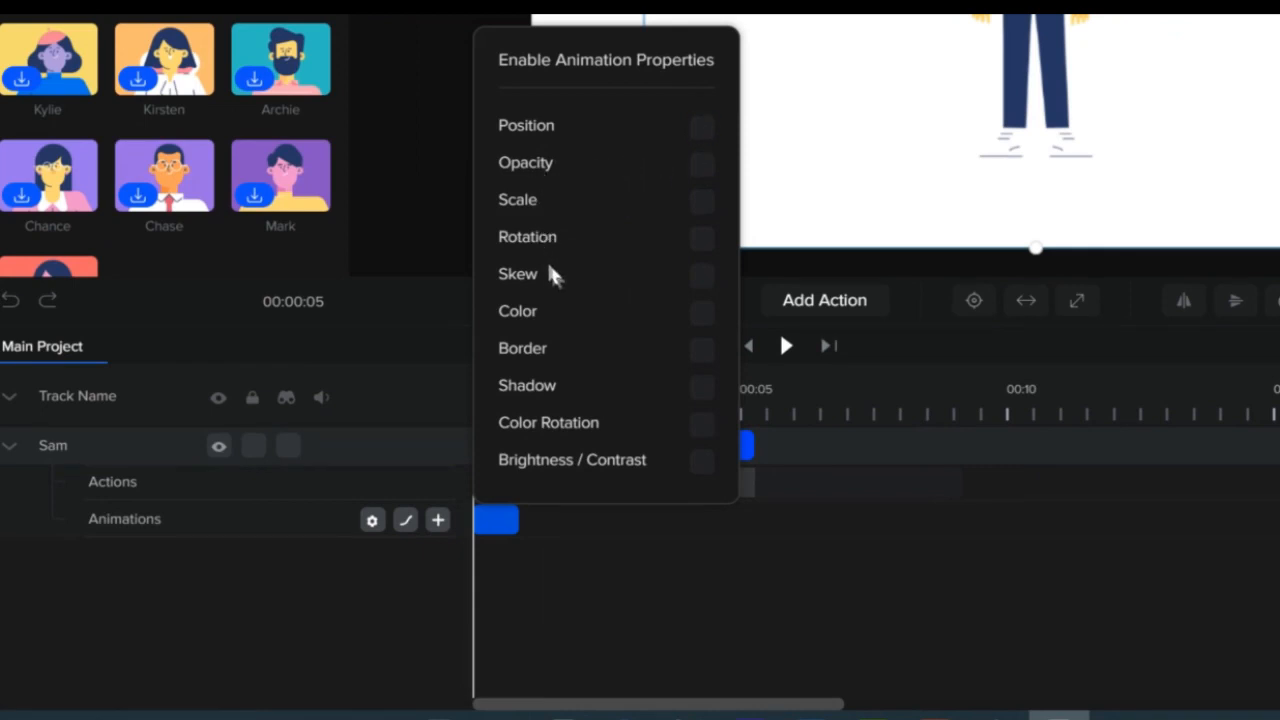
{"action": "left_click", "coordinate": [701, 130]}
{"action": "left_click", "coordinate": [696, 544]}
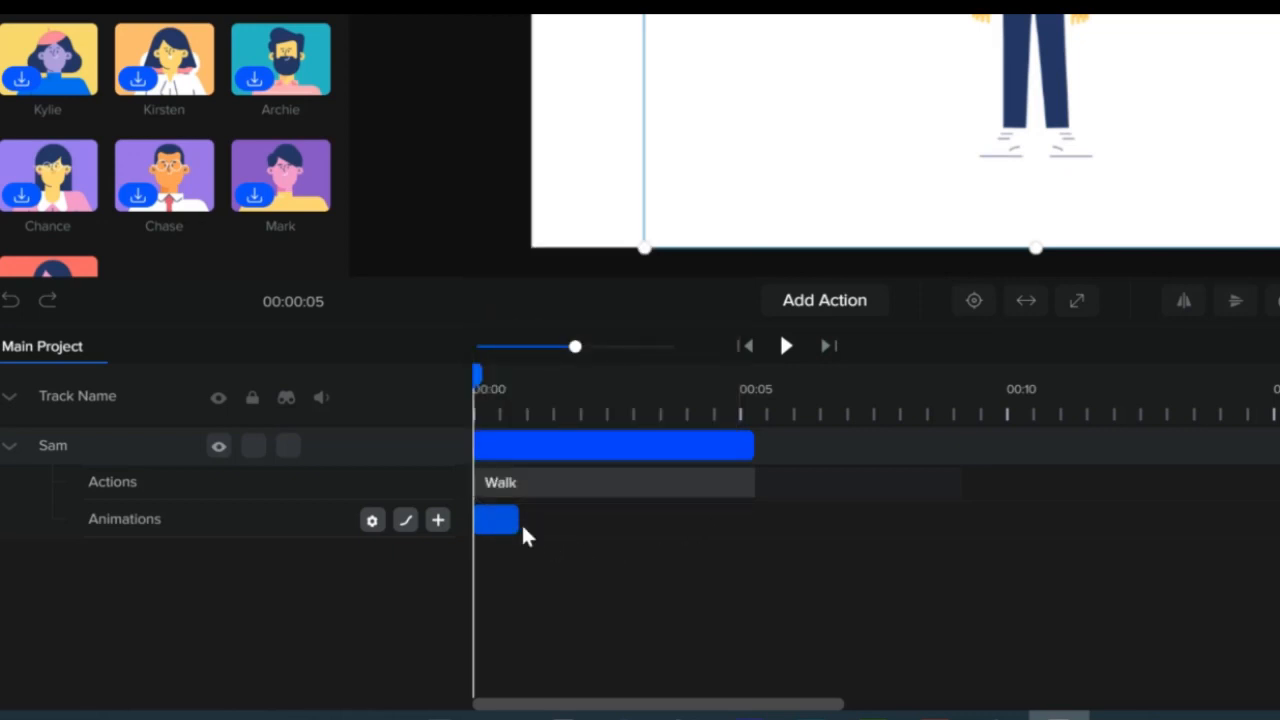
Stretch Sam's custom animation to about 4 seconds and shift it to start about half a second into the Walk clip.
{"action": "left_click_drag", "start_coordinate": [538, 526], "coordinate": [684, 520]}
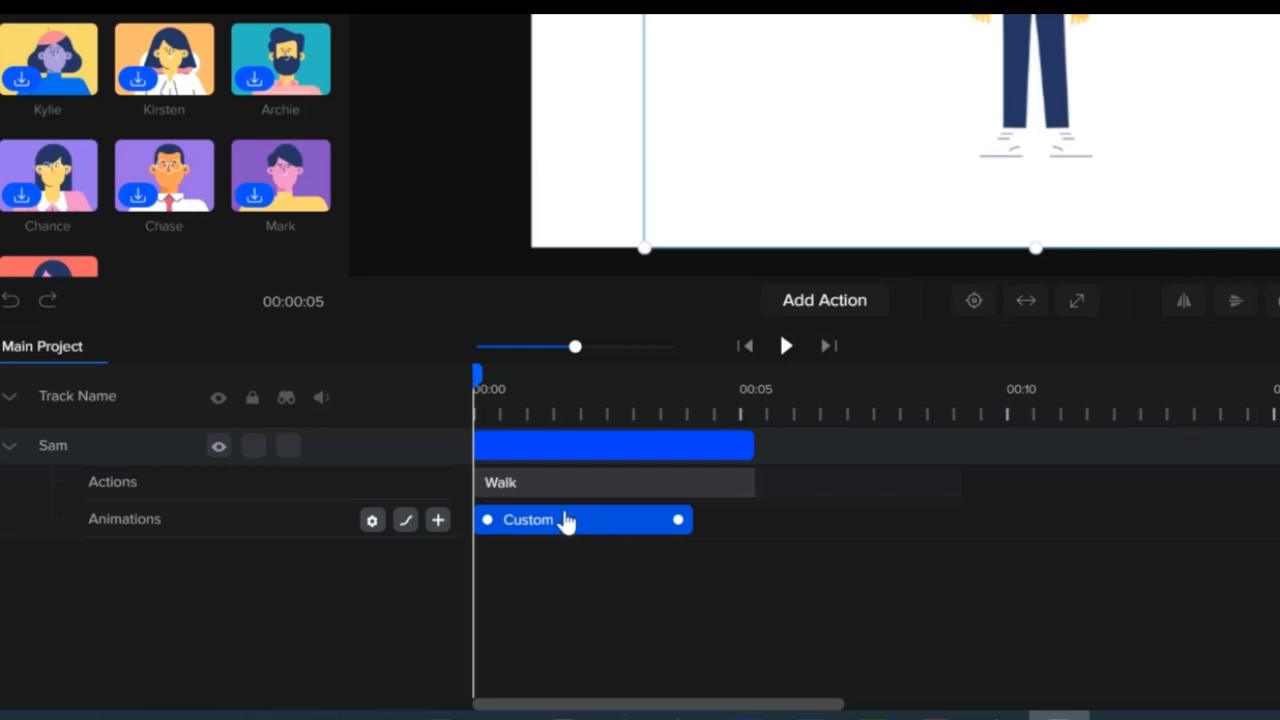
{"action": "left_click_drag", "start_coordinate": [565, 525], "coordinate": [602, 525]}
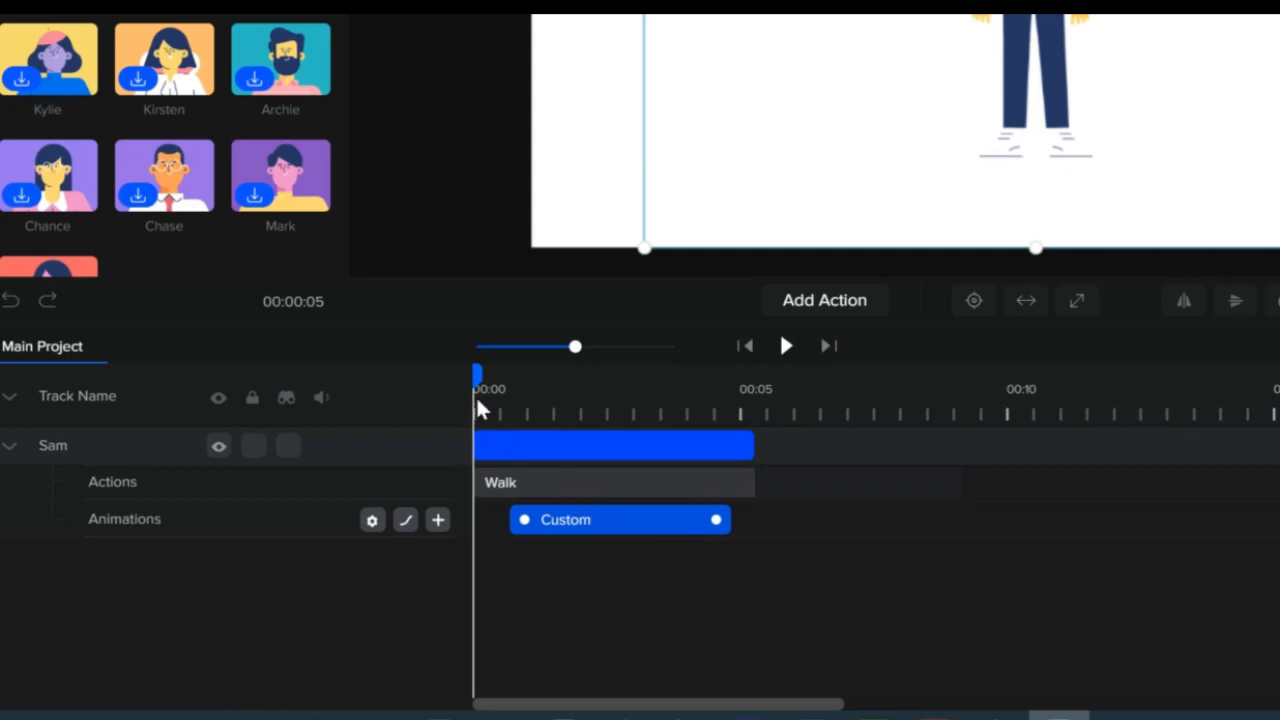
{"action": "left_click_drag", "start_coordinate": [473, 375], "coordinate": [491, 375]}
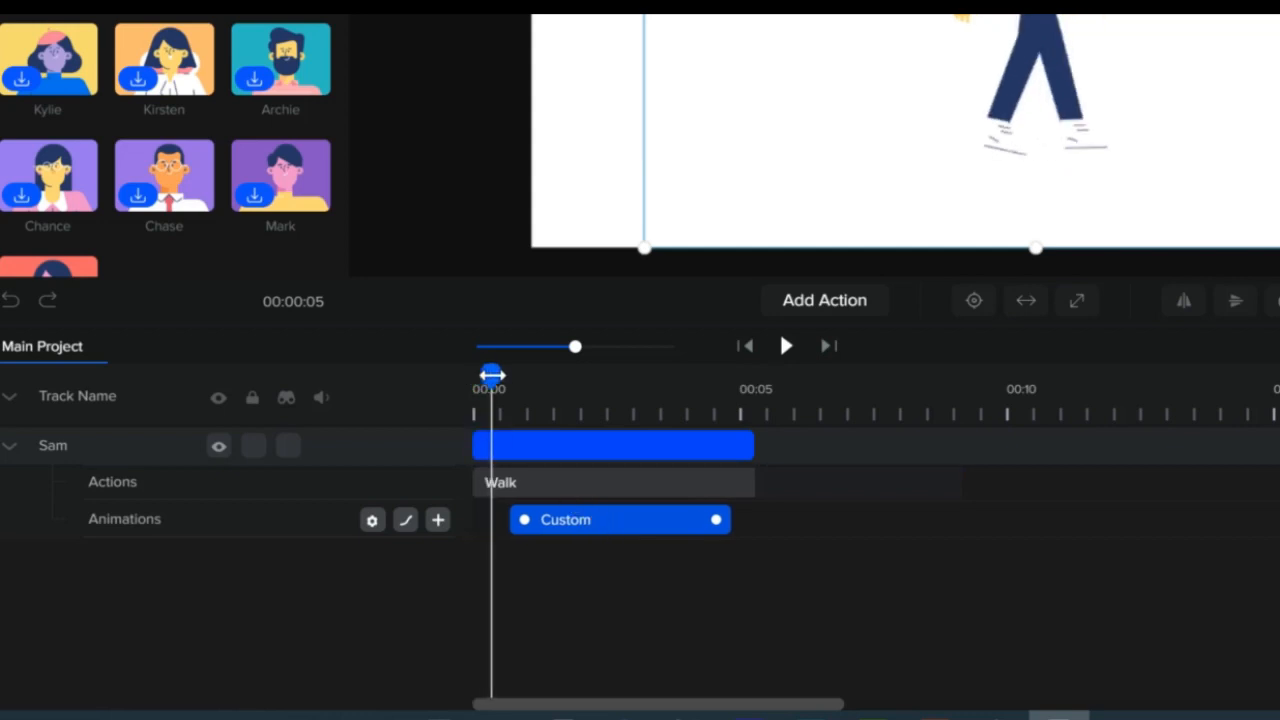
{"action": "left_click", "coordinate": [505, 443]}
{"action": "left_click_drag", "start_coordinate": [640, 531], "coordinate": [629, 529]}
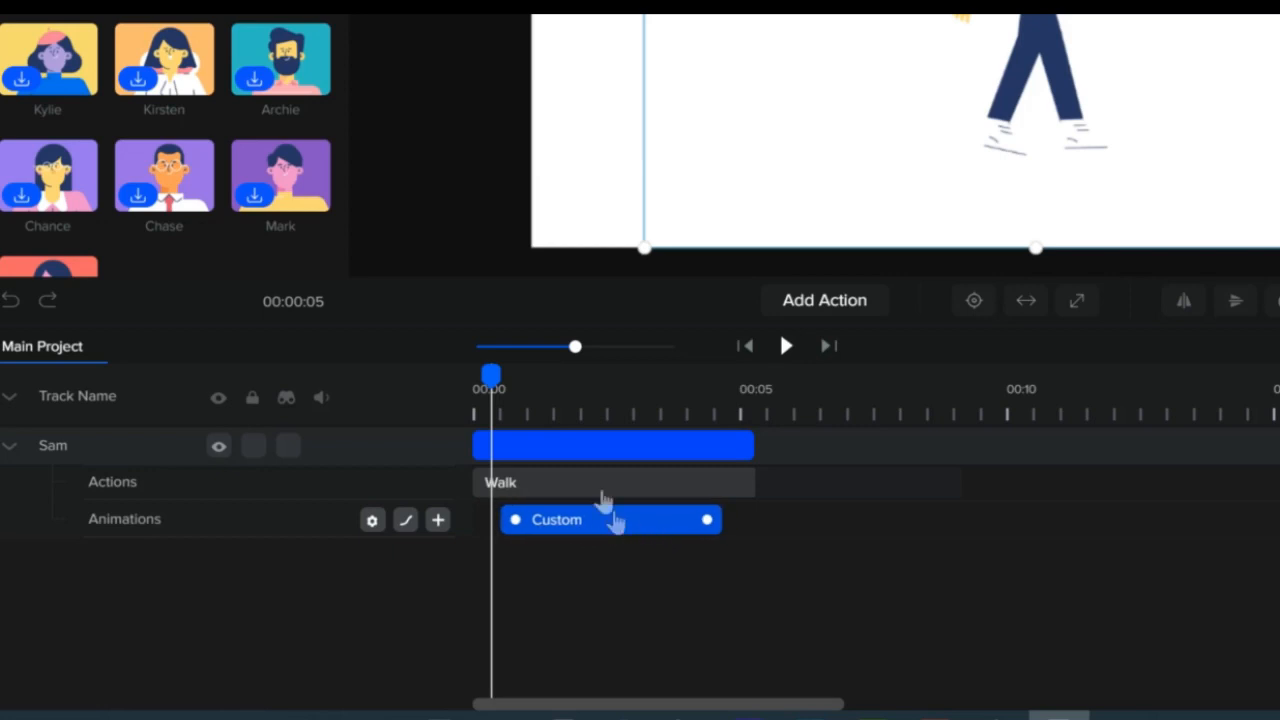
Set Sam's starting position off the canvas's left side at x -239, centred vertically, with the playhead before the custom animation.
{"action": "left_click", "coordinate": [520, 492]}
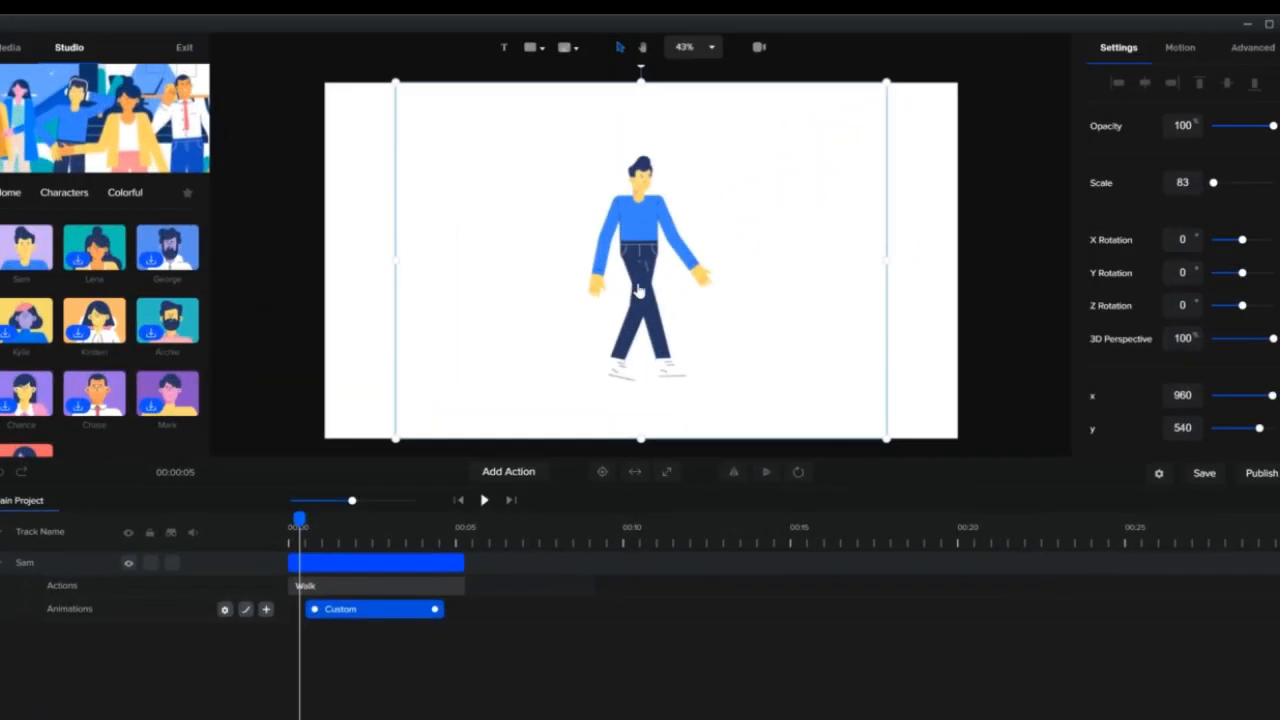
{"action": "left_click_drag", "start_coordinate": [549, 281], "coordinate": [243, 280]}
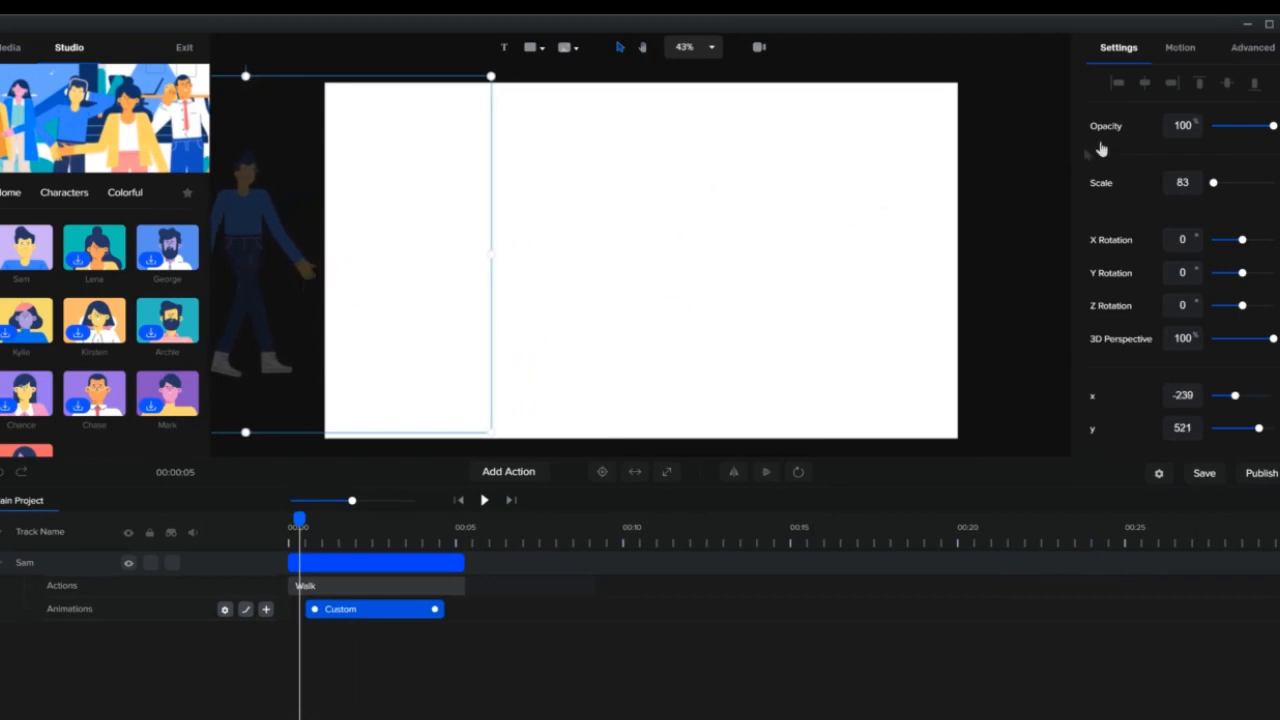
{"action": "left_click", "coordinate": [1226, 86]}
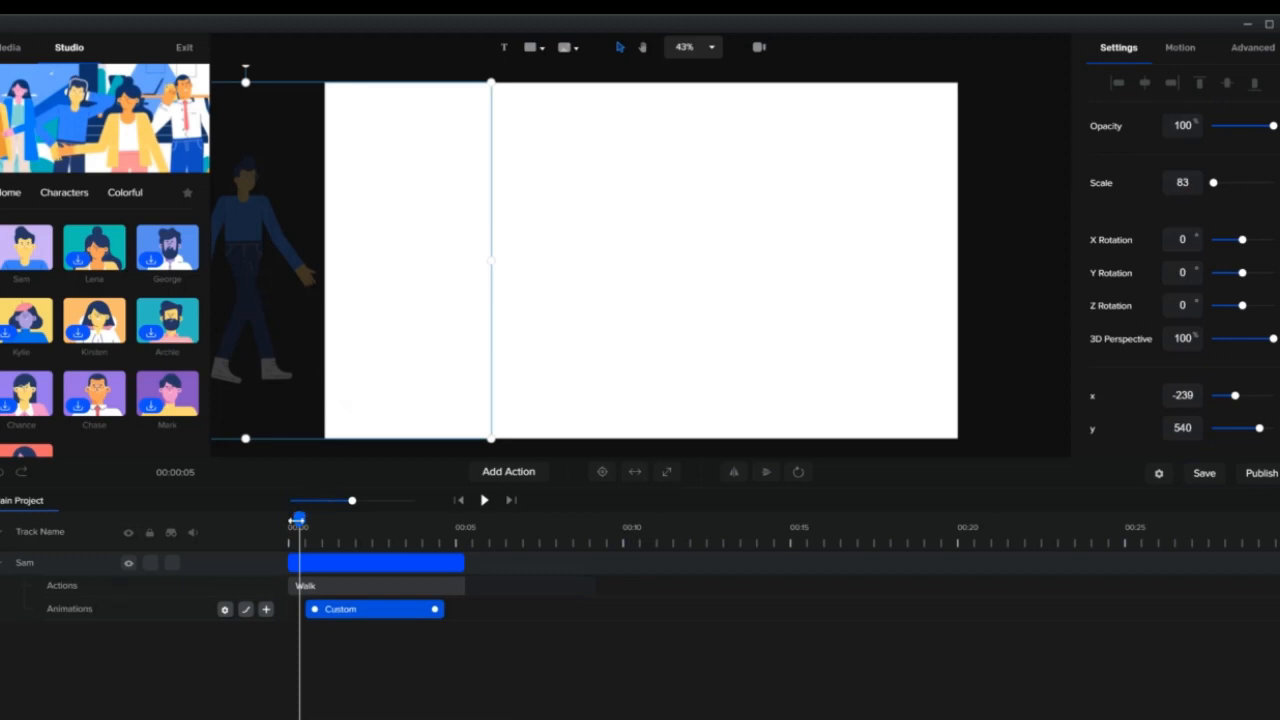
Set Sam's ending position off the canvas's right side at x 2136, centred vertically, after the custom animation and play from the start.
{"action": "left_click_drag", "start_coordinate": [297, 519], "coordinate": [455, 517]}
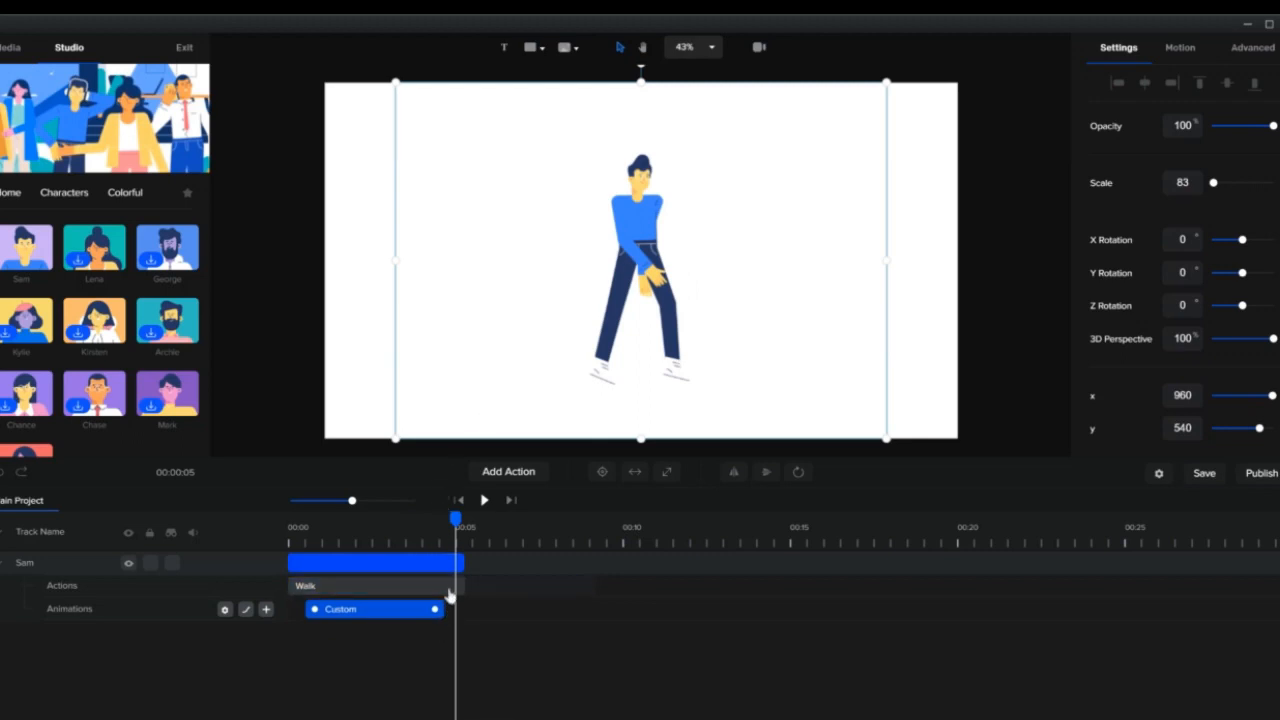
{"action": "left_click_drag", "start_coordinate": [632, 262], "coordinate": [1027, 260]}
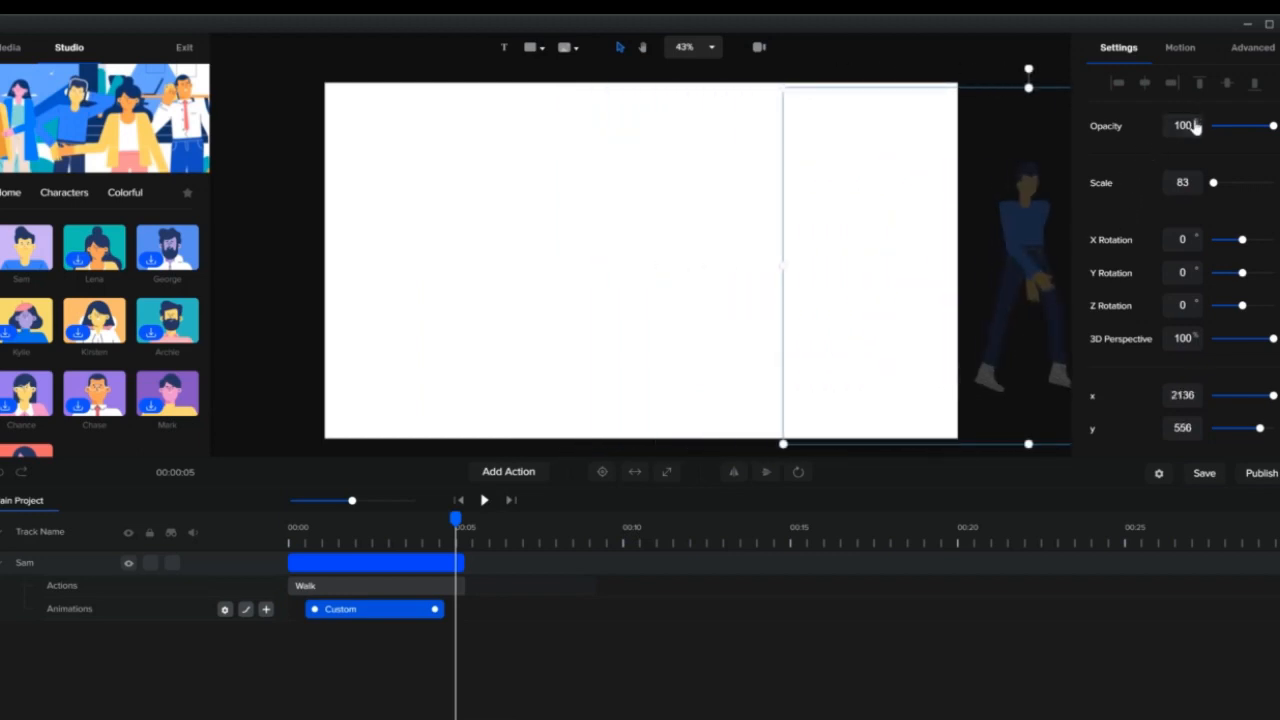
{"action": "left_click", "coordinate": [1226, 86]}
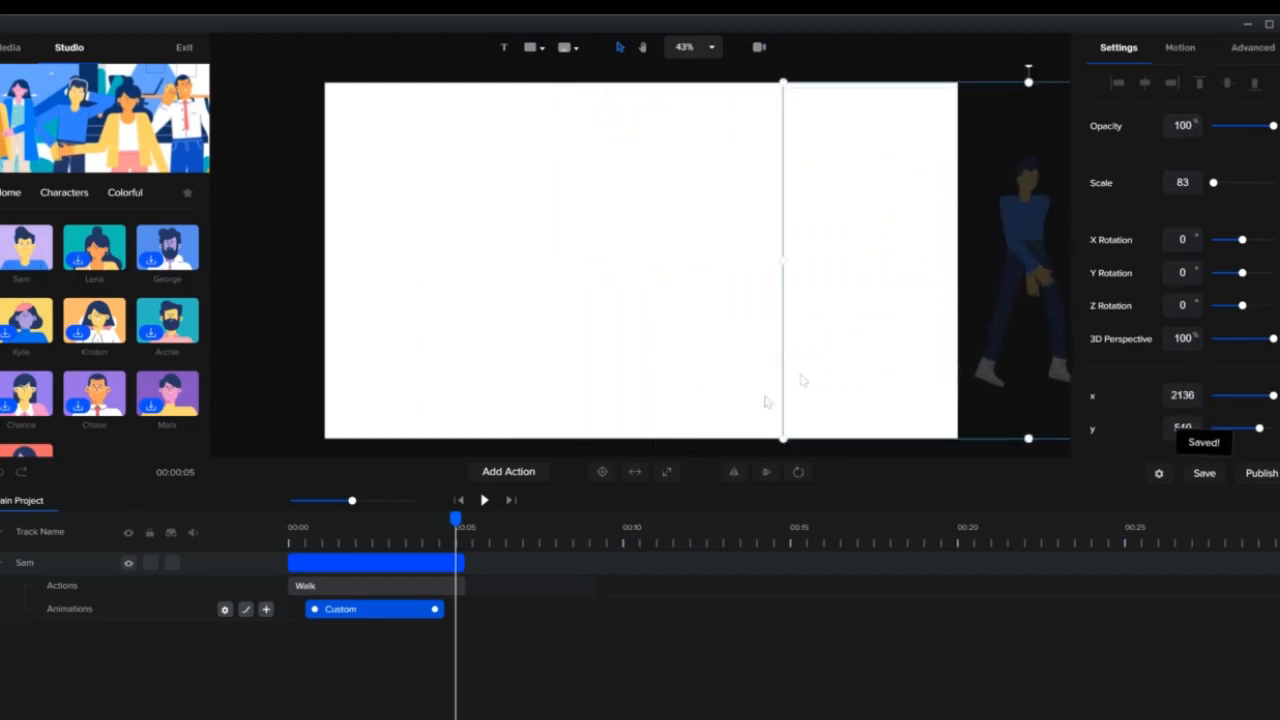
{"action": "left_click_drag", "start_coordinate": [455, 521], "coordinate": [267, 535]}
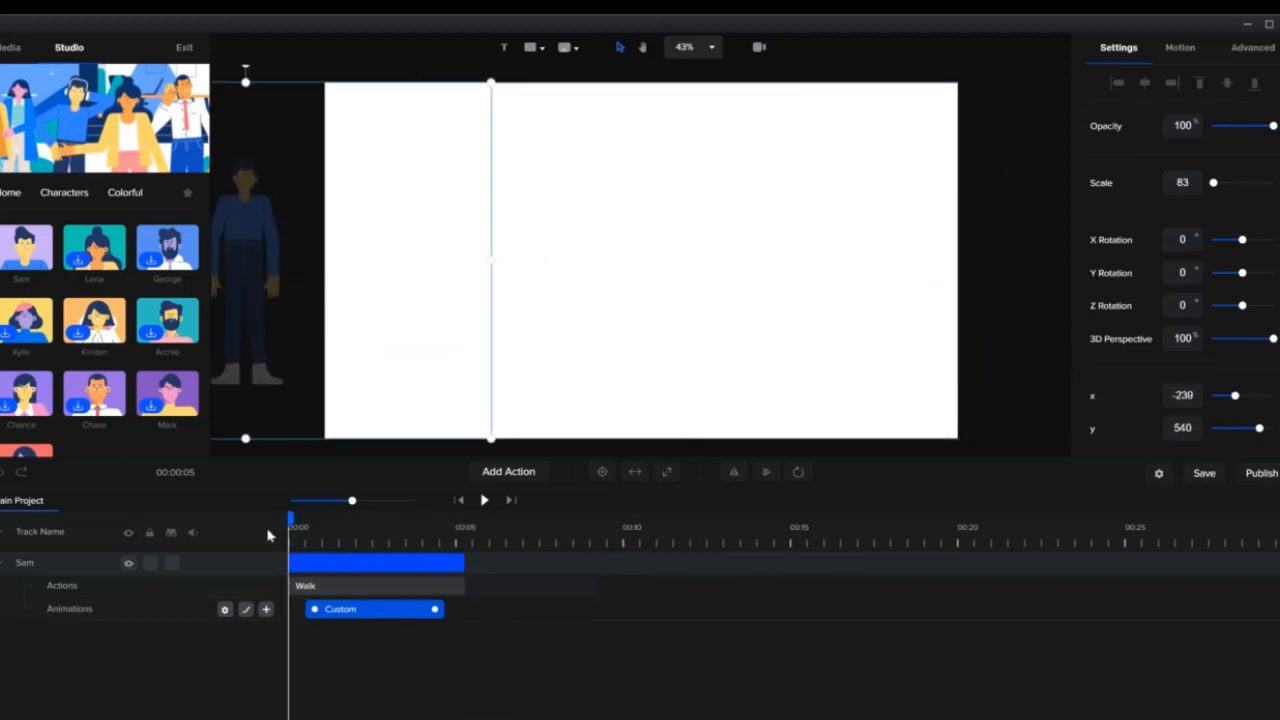
{"action": "left_click", "coordinate": [484, 501]}
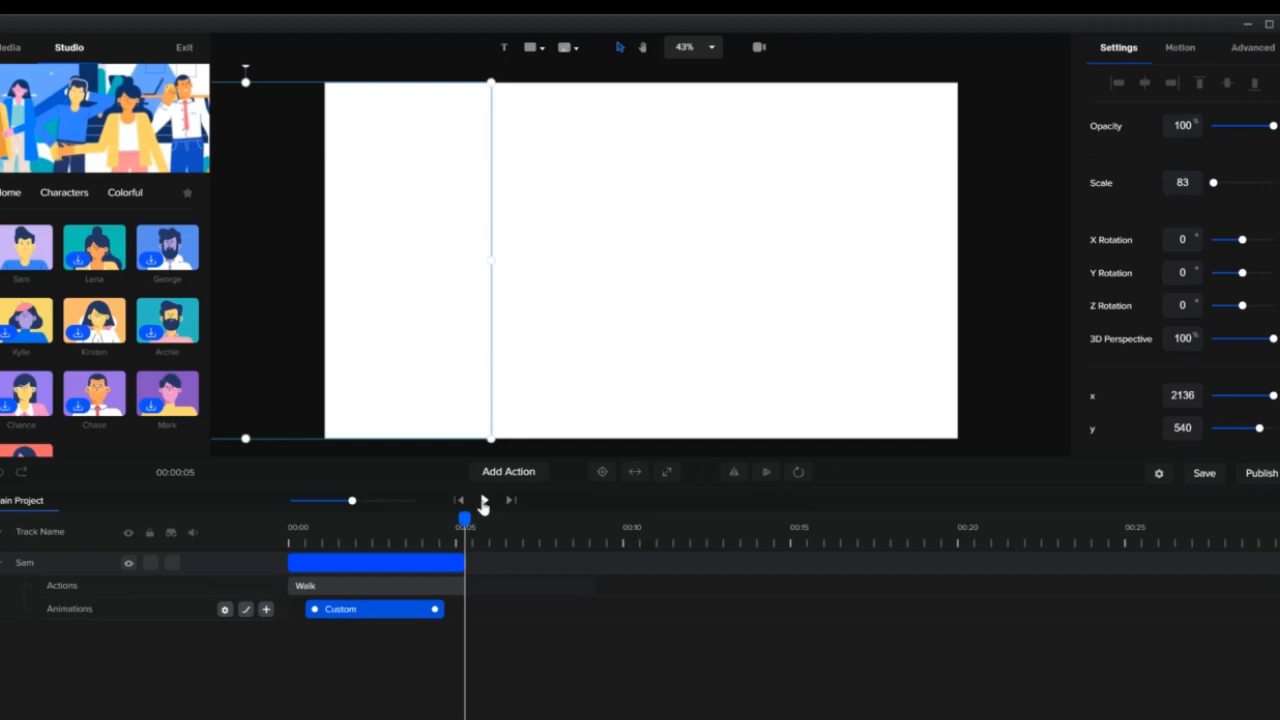
Extend Sam's clip and its Walk action to about 9 seconds.
{"action": "left_click", "coordinate": [459, 563]}
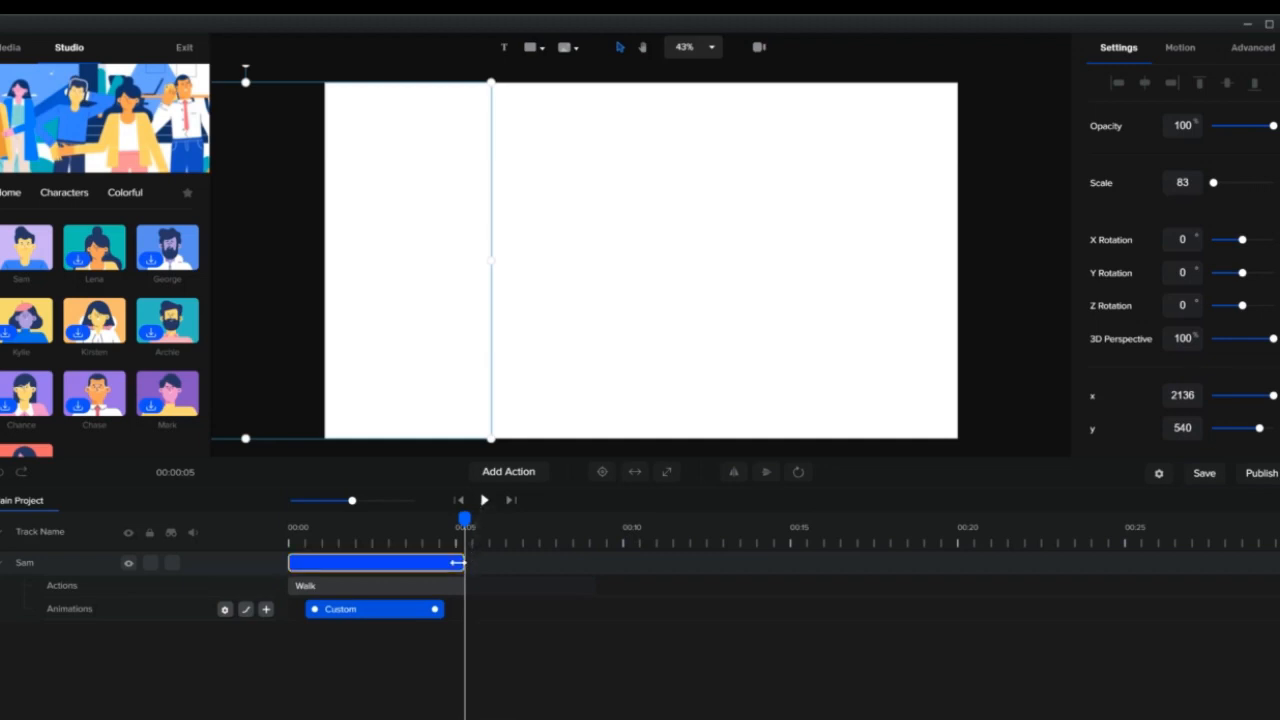
{"action": "left_click_drag", "start_coordinate": [459, 563], "coordinate": [586, 562]}
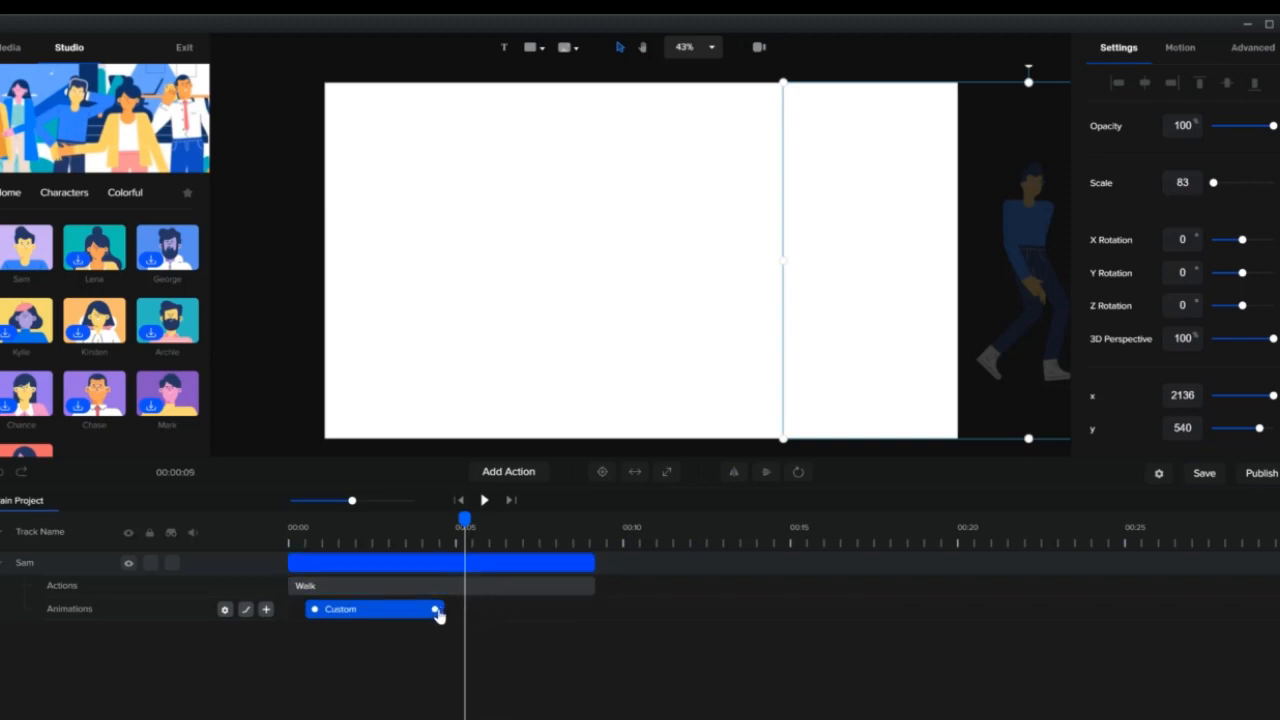
Stretch Sam's custom animation to span the entire Walk clip, from 0 to about 9 seconds, and play from the start.
{"action": "left_click_drag", "start_coordinate": [437, 609], "coordinate": [570, 617]}
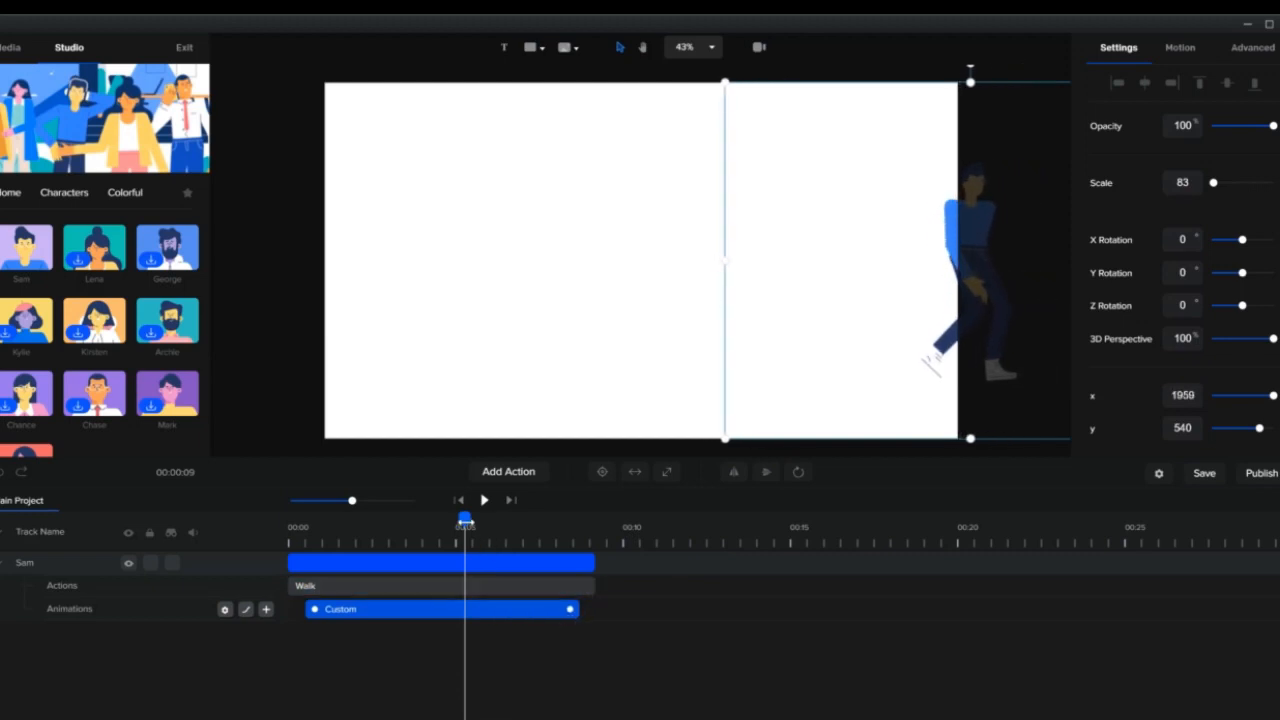
{"action": "left_click_drag", "start_coordinate": [558, 538], "coordinate": [616, 542]}
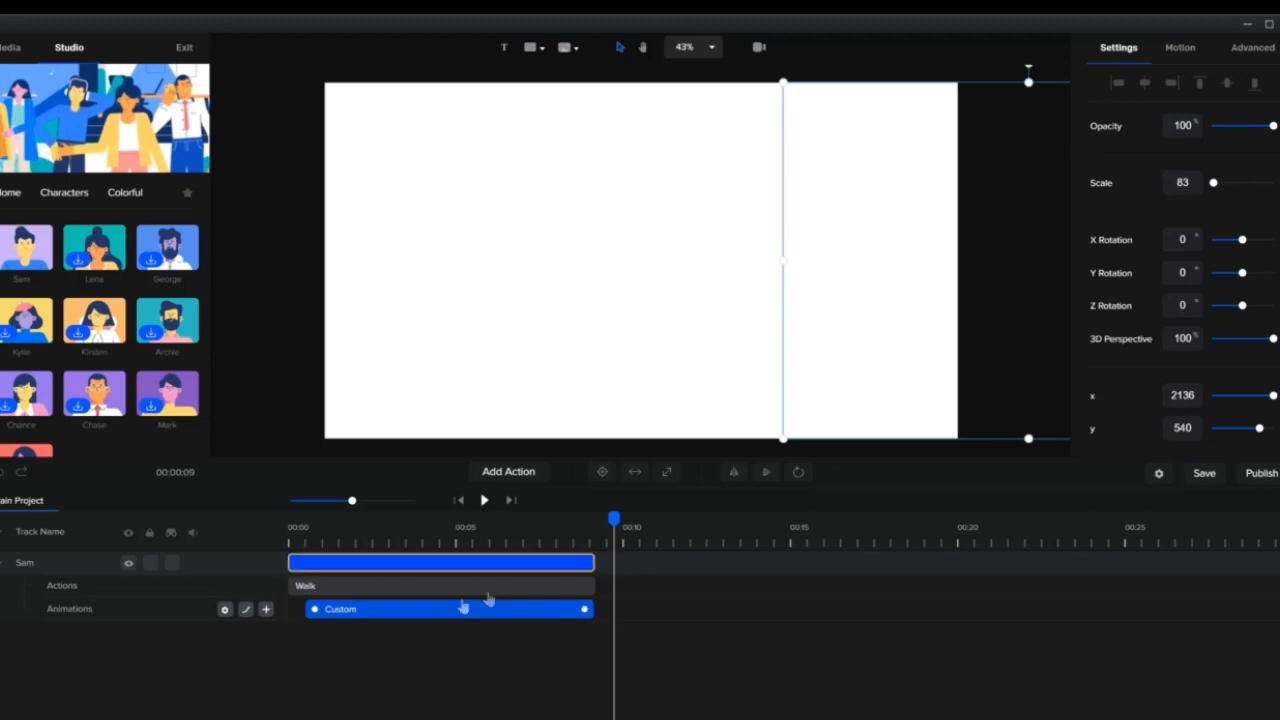
{"action": "left_click_drag", "start_coordinate": [306, 612], "coordinate": [290, 617]}
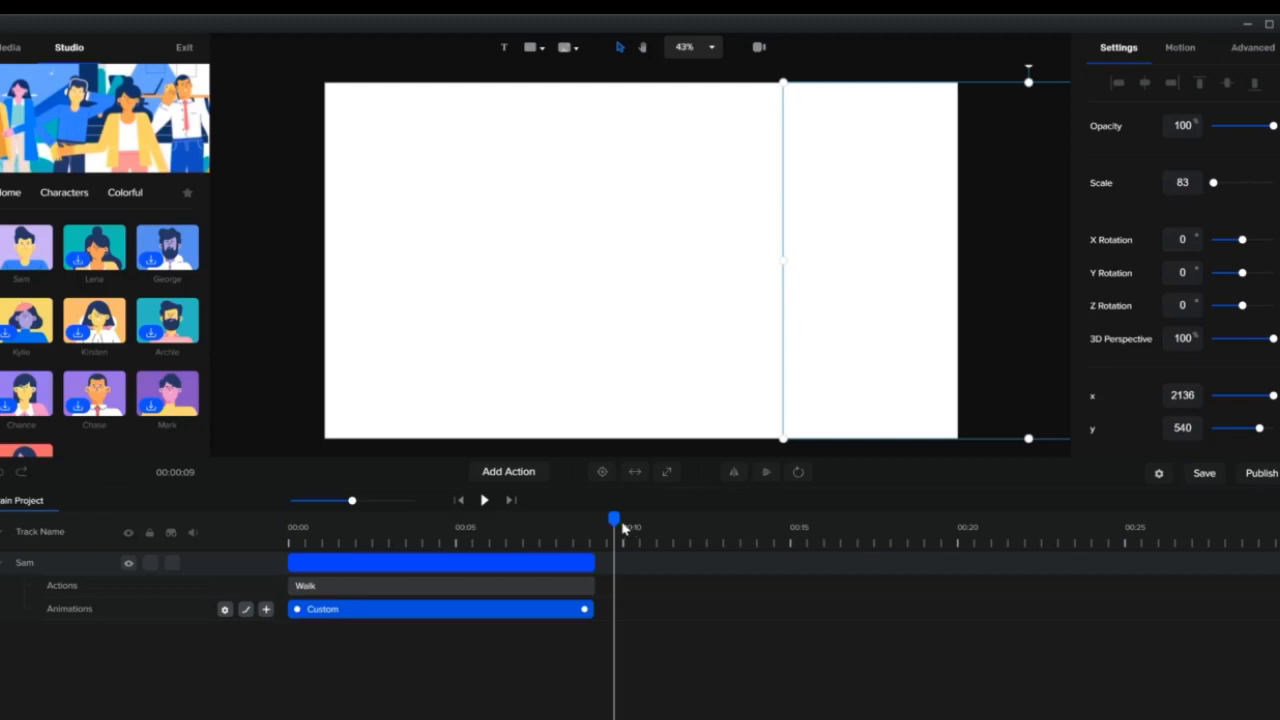
{"action": "left_click_drag", "start_coordinate": [425, 537], "coordinate": [272, 551]}
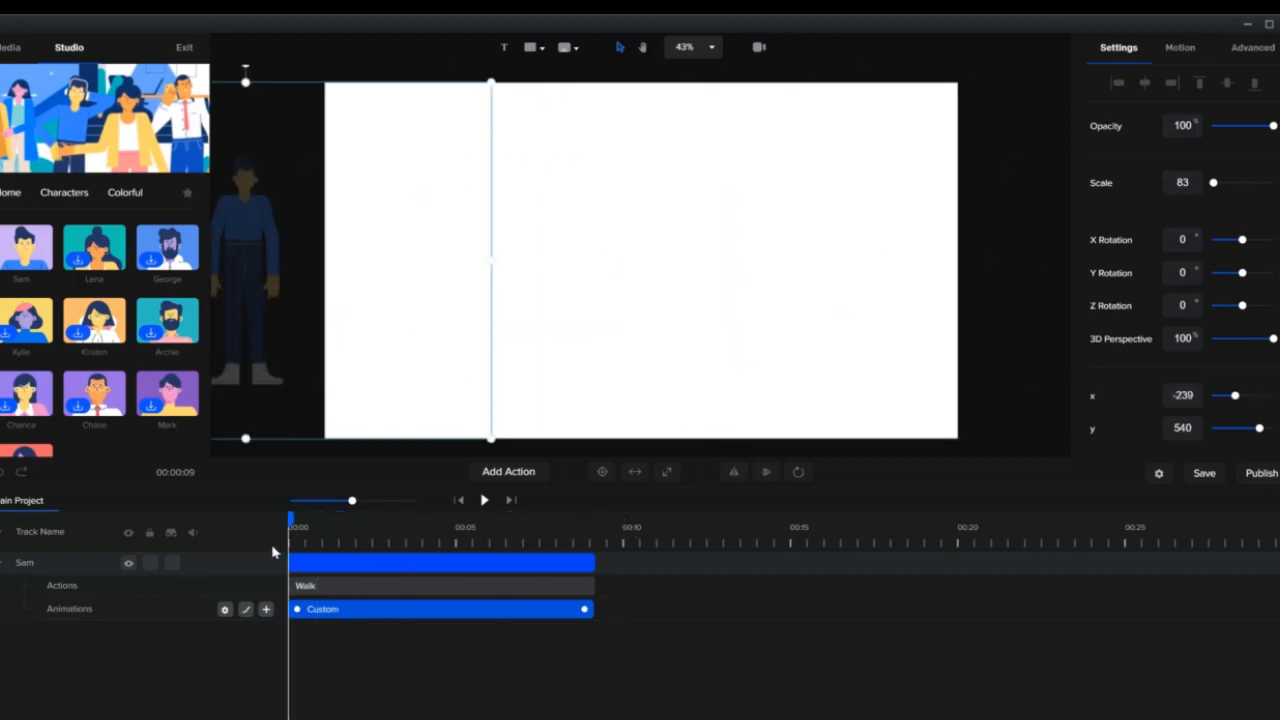
{"action": "left_click", "coordinate": [484, 501]}
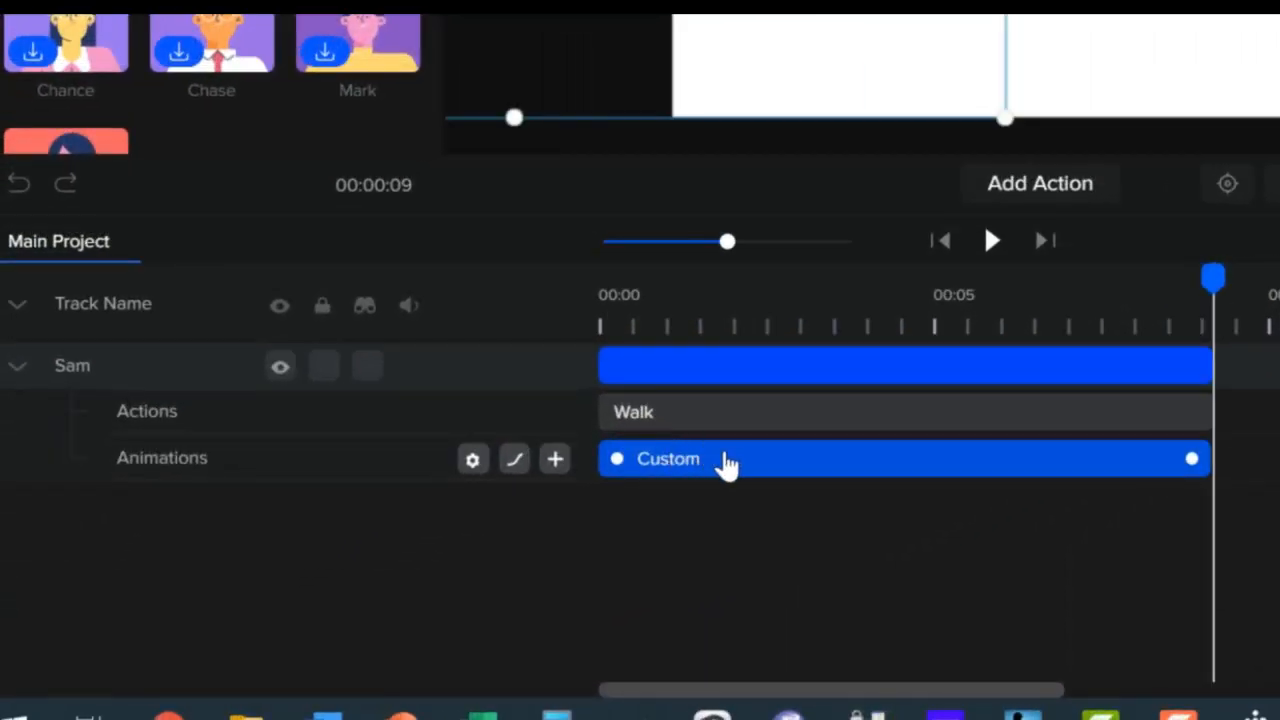
Set the custom animation's easing to Linear for both in and out and play the walk from the start.
{"action": "right_click", "coordinate": [720, 464]}
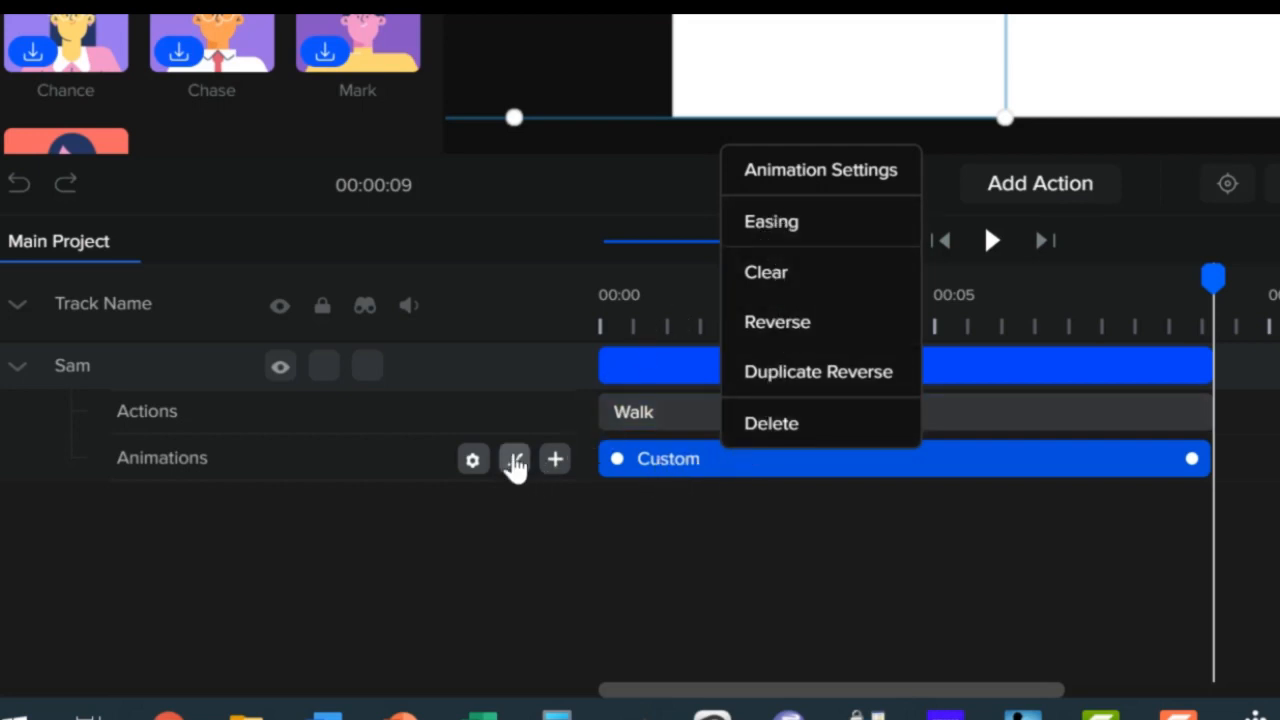
{"action": "left_click", "coordinate": [515, 463]}
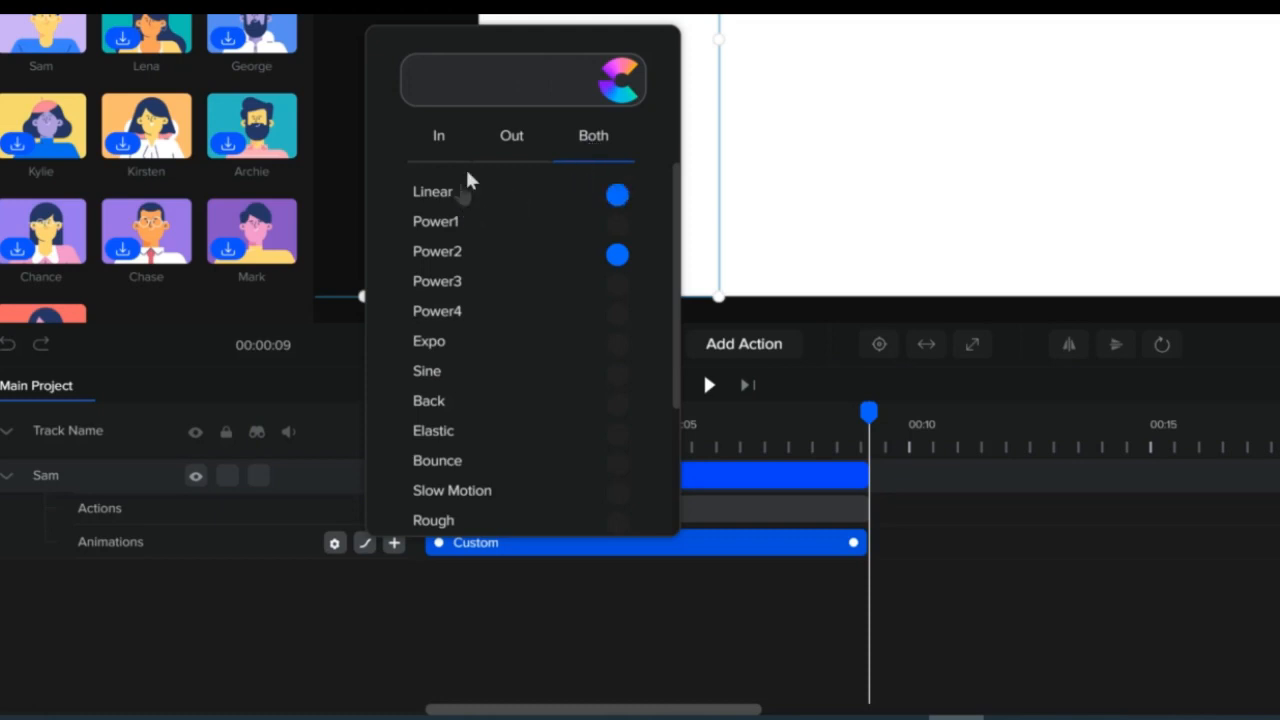
{"action": "left_click", "coordinate": [616, 198]}
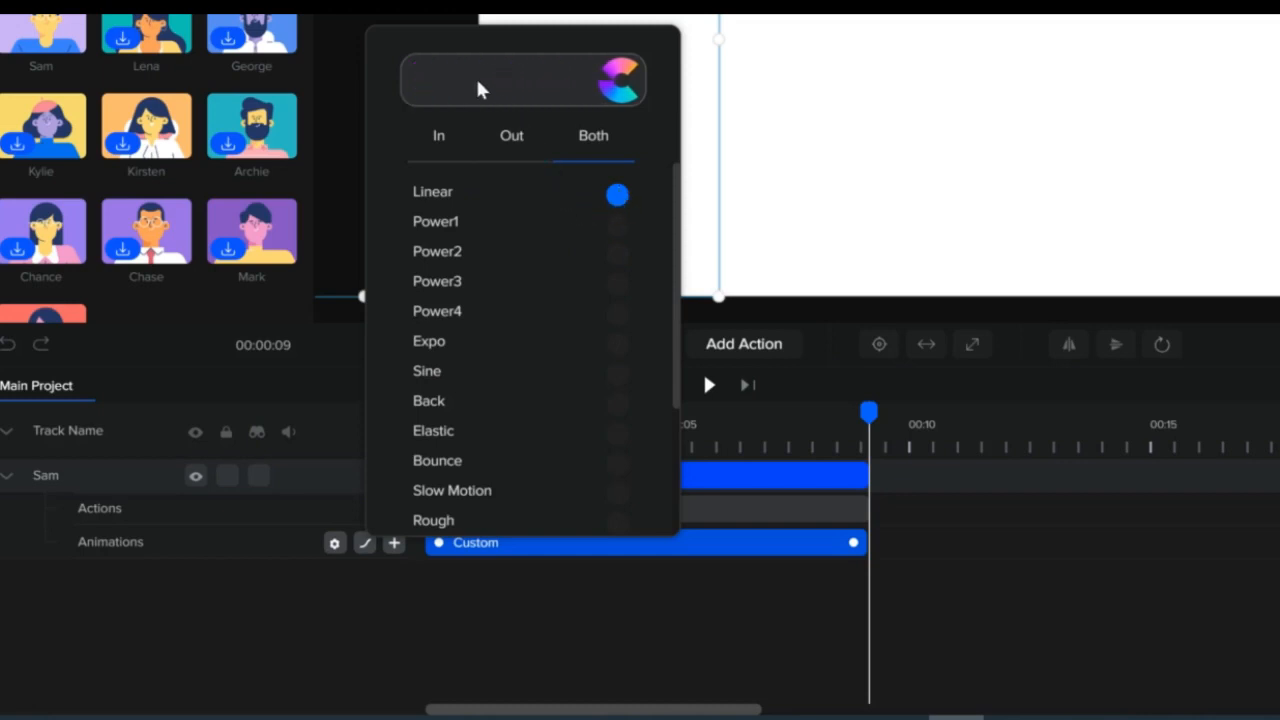
{"action": "left_click", "coordinate": [939, 558]}
{"action": "left_click_drag", "start_coordinate": [870, 418], "coordinate": [383, 457]}
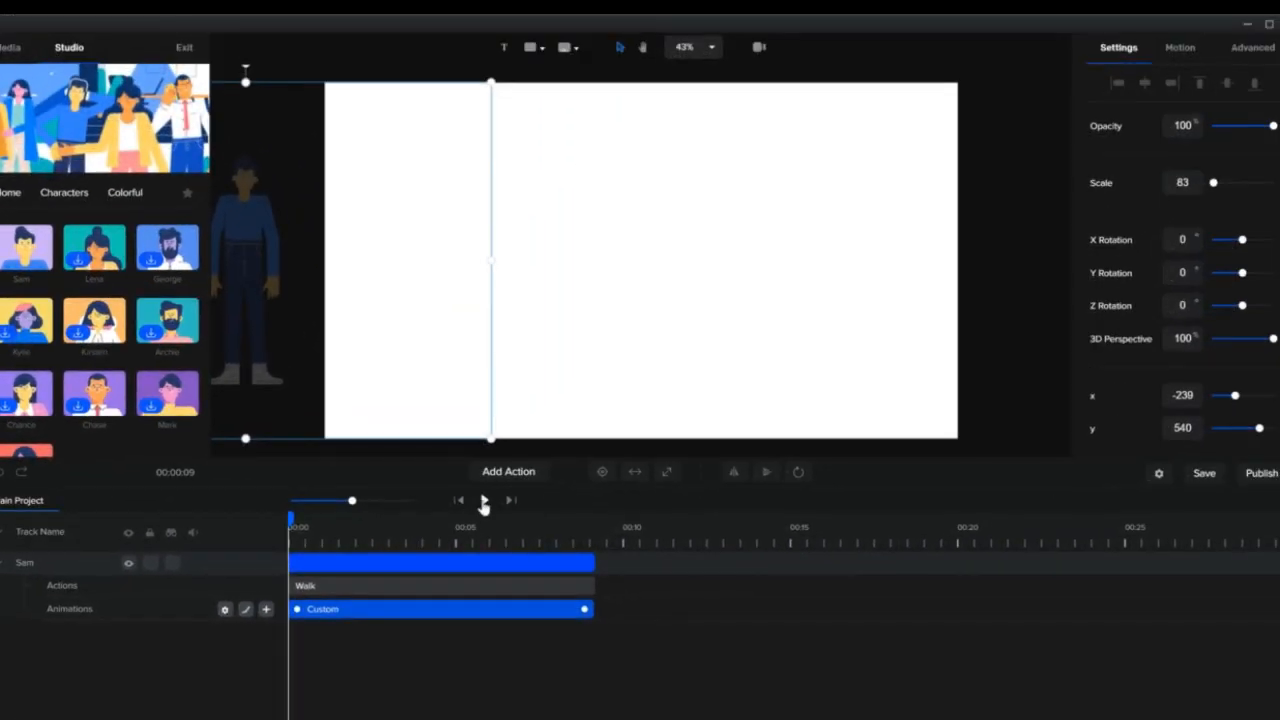
{"action": "left_click", "coordinate": [484, 501]}
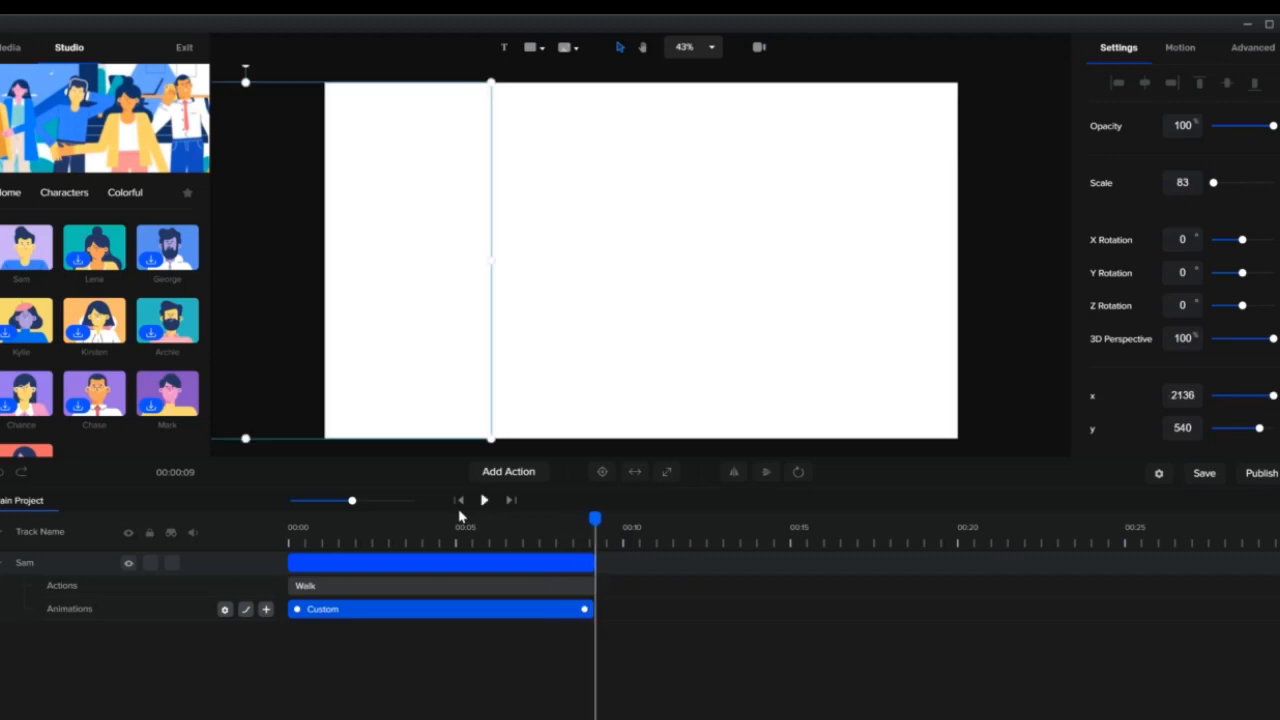
Duplicate Sam's layer together with its Walk action and custom animation.
{"action": "left_click", "coordinate": [457, 594]}
{"action": "left_click", "coordinate": [430, 565]}
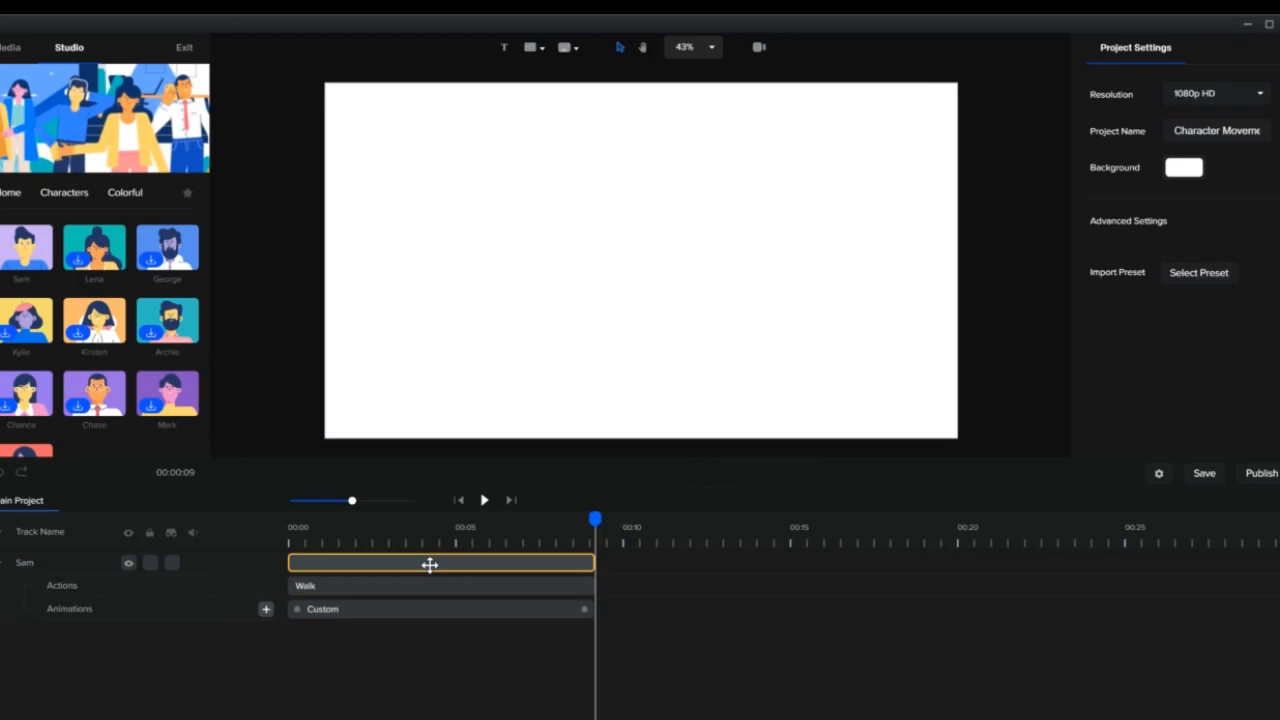
{"action": "left_click", "coordinate": [430, 565]}
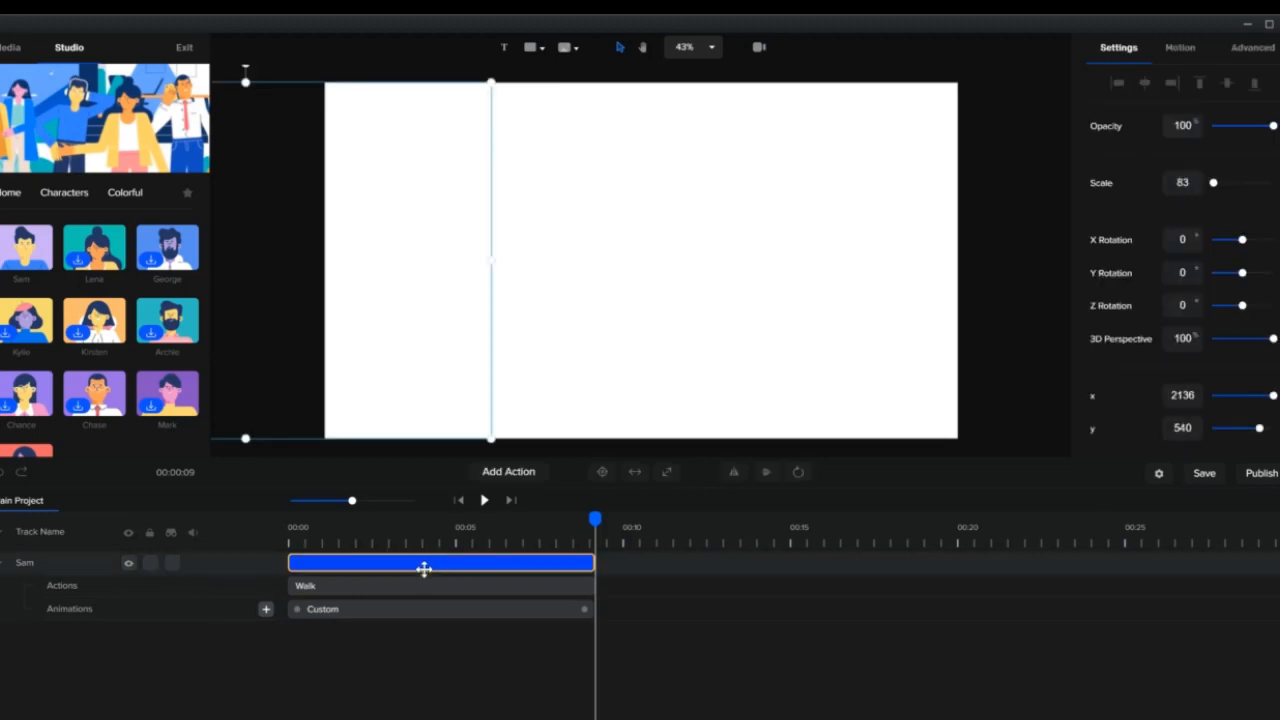
{"action": "right_click", "coordinate": [424, 569]}
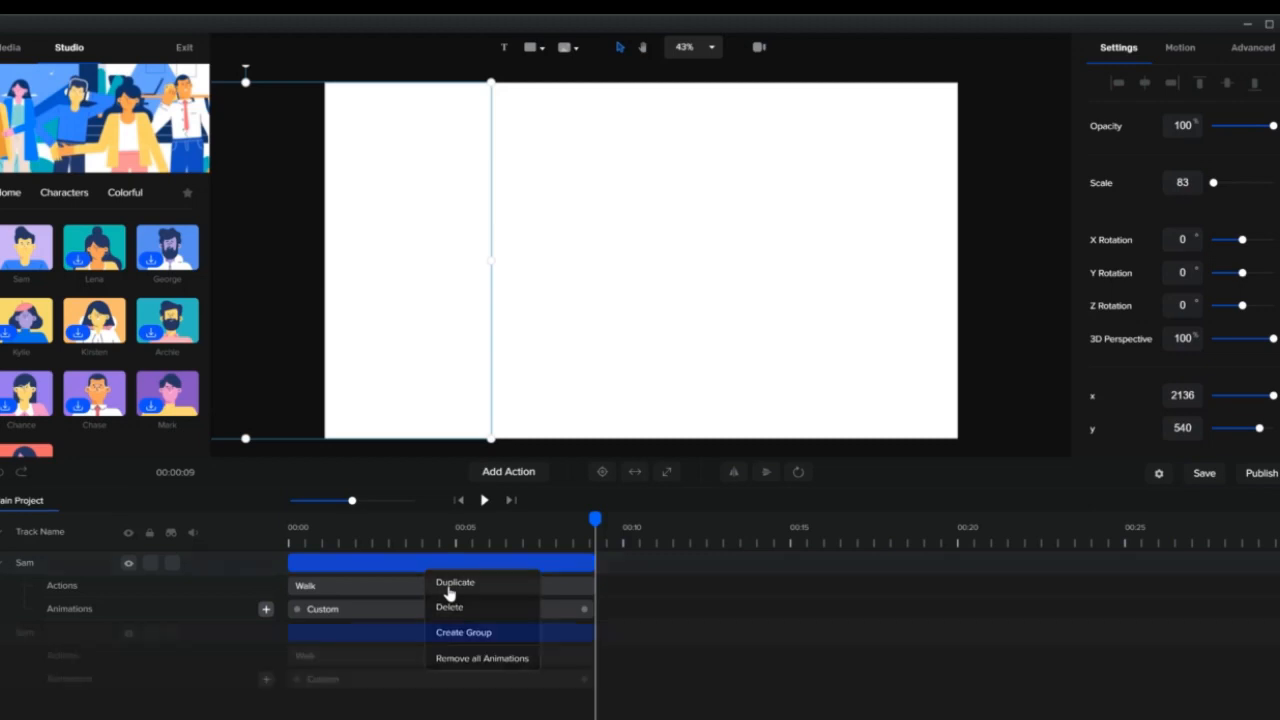
{"action": "left_click", "coordinate": [450, 585]}
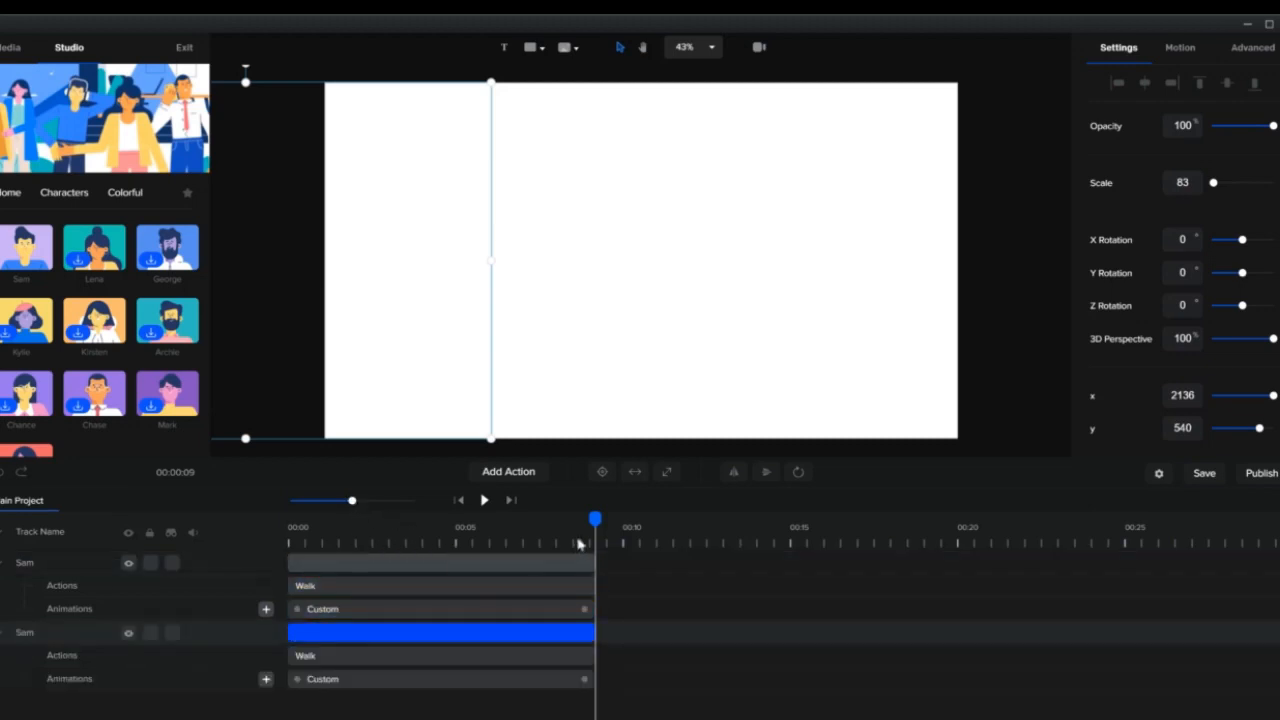
Shift the upper Sam clip to start where the lower one ends, at about 9 seconds.
{"action": "left_click_drag", "start_coordinate": [594, 519], "coordinate": [271, 566]}
{"action": "left_click", "coordinate": [265, 566]}
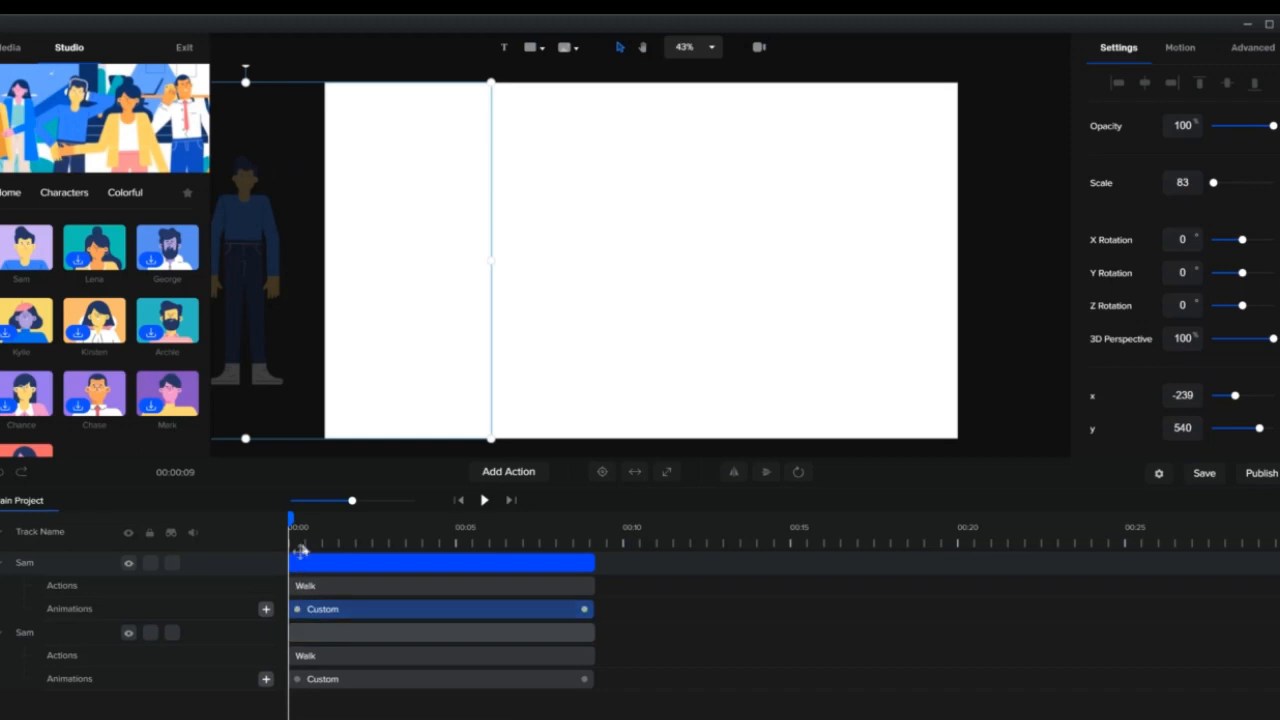
{"action": "left_click_drag", "start_coordinate": [292, 516], "coordinate": [601, 600]}
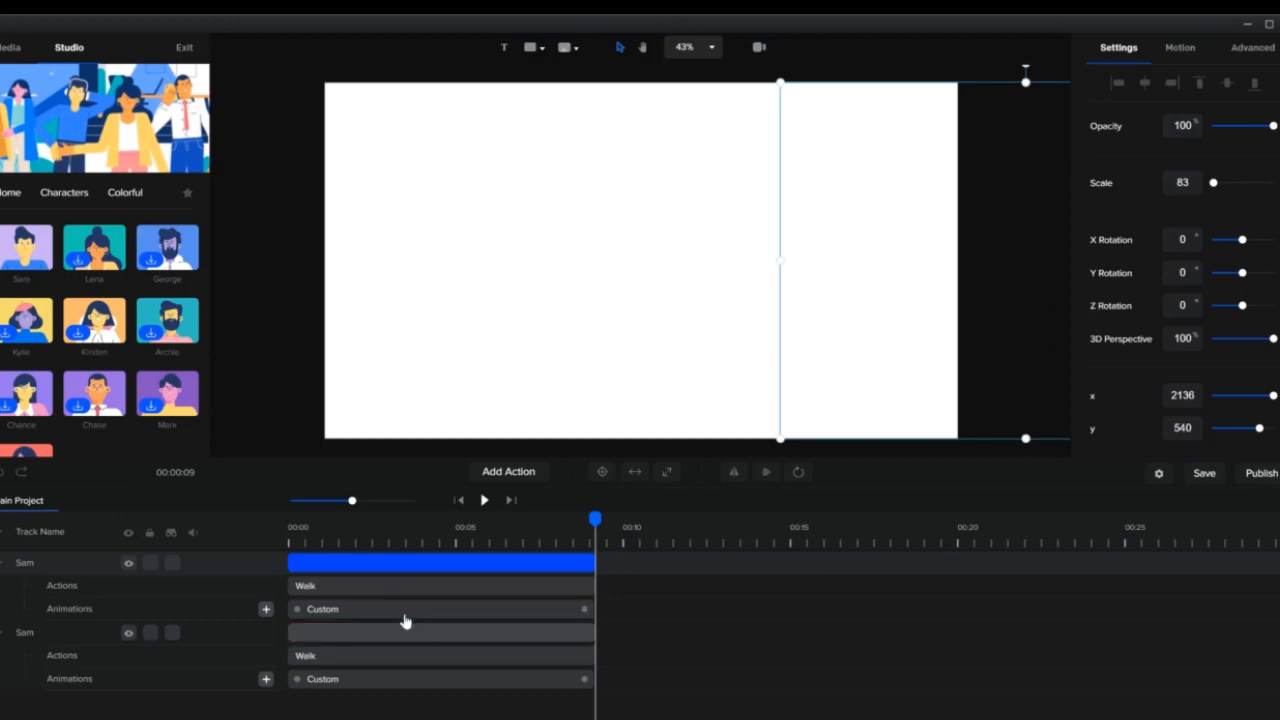
{"action": "left_click_drag", "start_coordinate": [377, 566], "coordinate": [677, 563]}
Set the first Sam clip's ending position to the canvas centre at x 960, keeping its custom animation as long as the clip.
{"action": "left_click", "coordinate": [581, 680]}
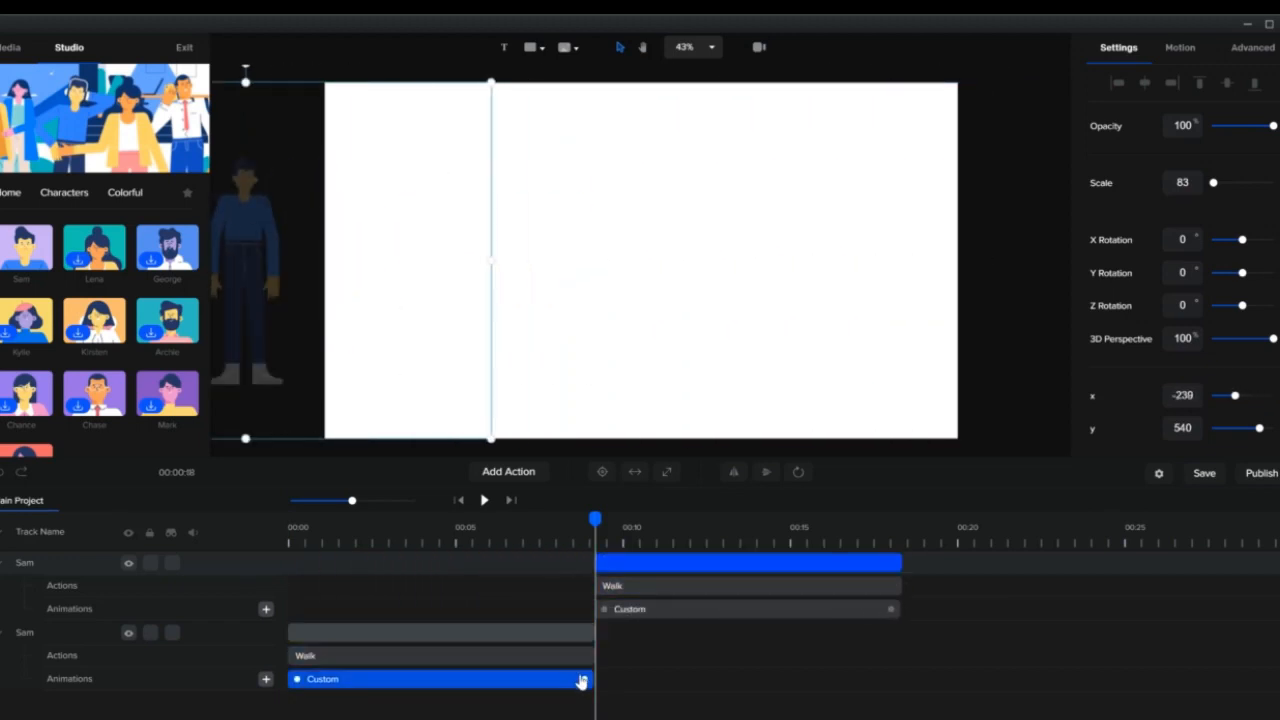
{"action": "left_click_drag", "start_coordinate": [579, 684], "coordinate": [565, 680]}
{"action": "left_click_drag", "start_coordinate": [596, 519], "coordinate": [584, 521]}
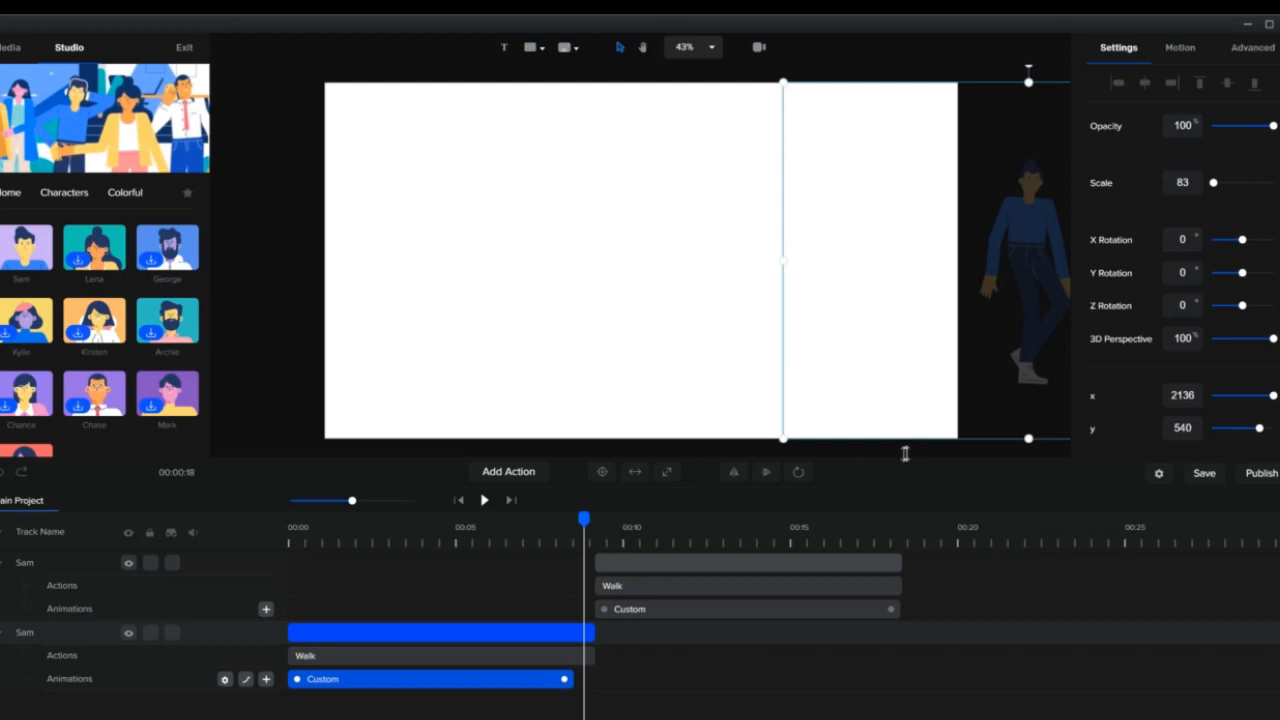
{"action": "left_click", "coordinate": [603, 473]}
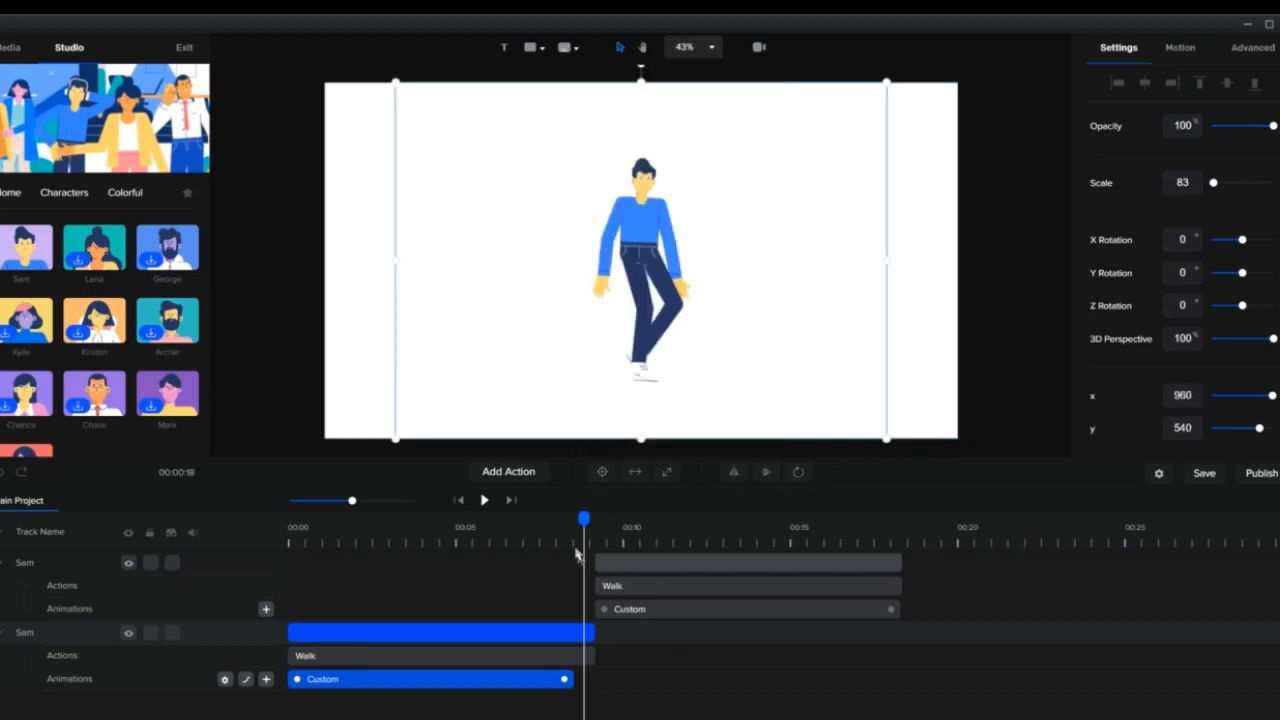
{"action": "left_click_drag", "start_coordinate": [583, 518], "coordinate": [276, 517]}
{"action": "left_click_drag", "start_coordinate": [354, 519], "coordinate": [557, 560]}
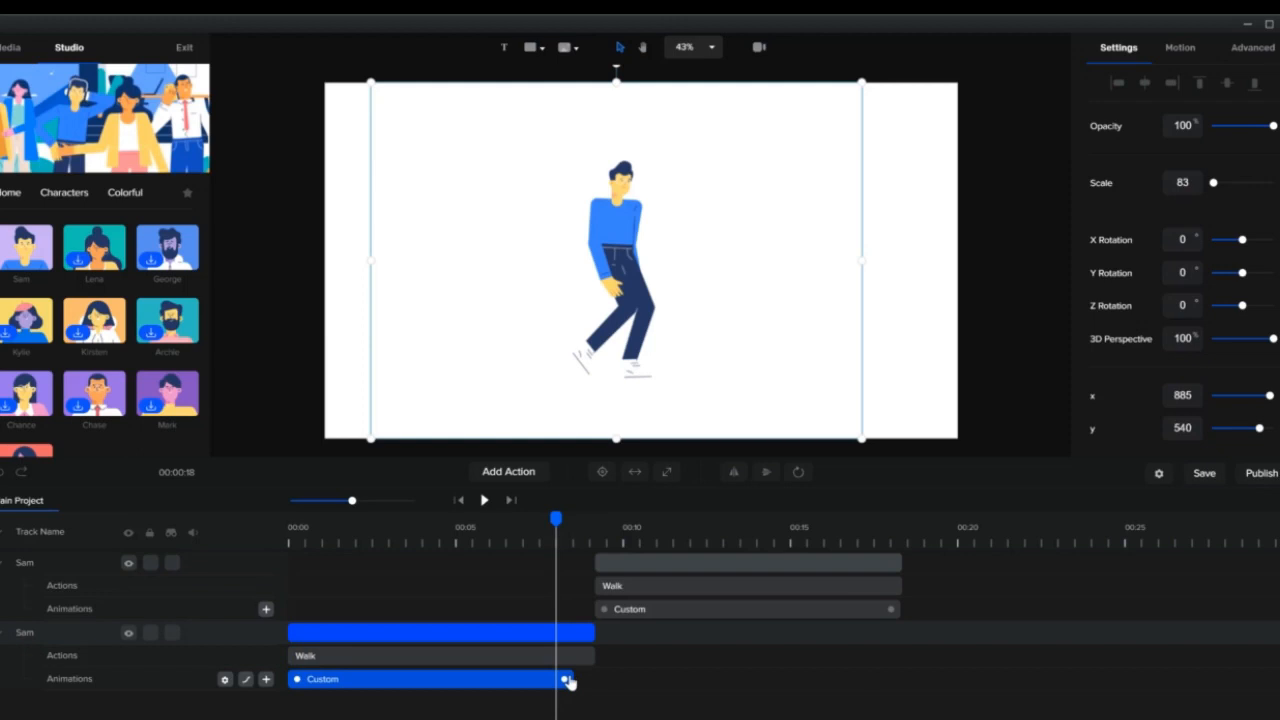
{"action": "left_click_drag", "start_coordinate": [564, 683], "coordinate": [592, 681]}
Set the second Sam clip's starting position to the canvas centre at x 960, keeping its custom animation aligned with the clip's start.
{"action": "left_click", "coordinate": [603, 612]}
{"action": "left_click_drag", "start_coordinate": [603, 620], "coordinate": [620, 617]}
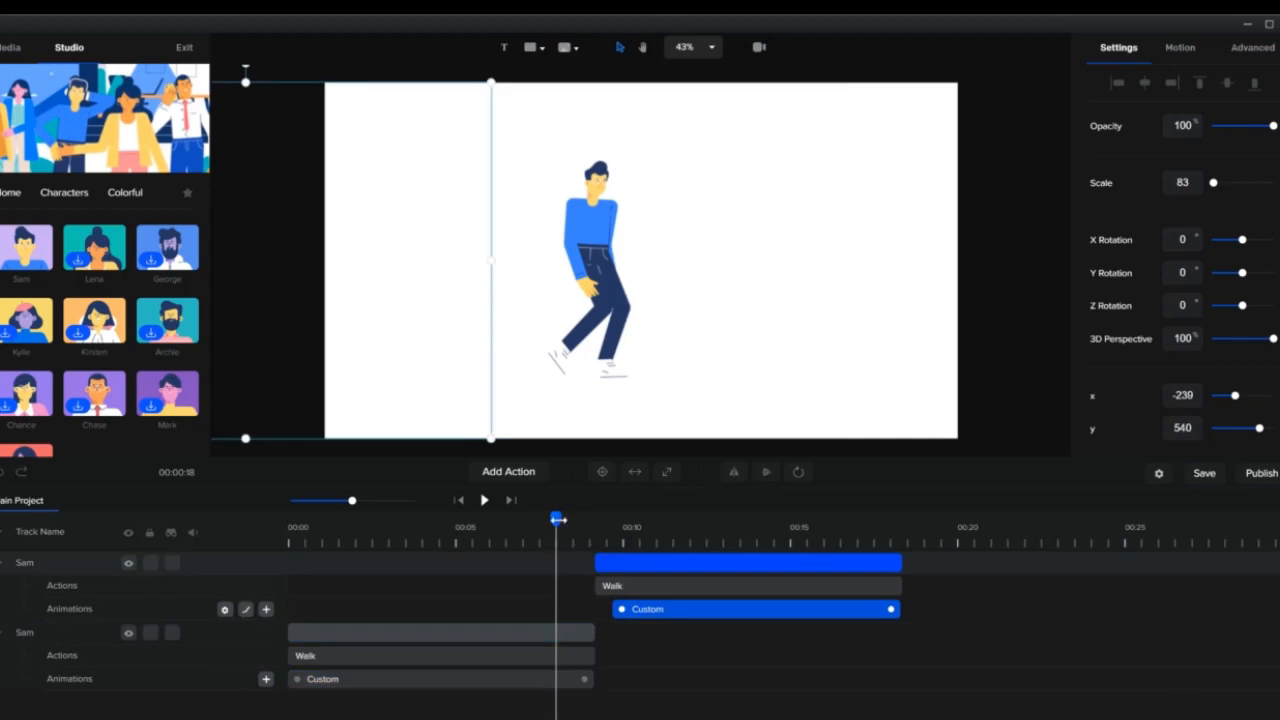
{"action": "left_click_drag", "start_coordinate": [560, 519], "coordinate": [605, 526]}
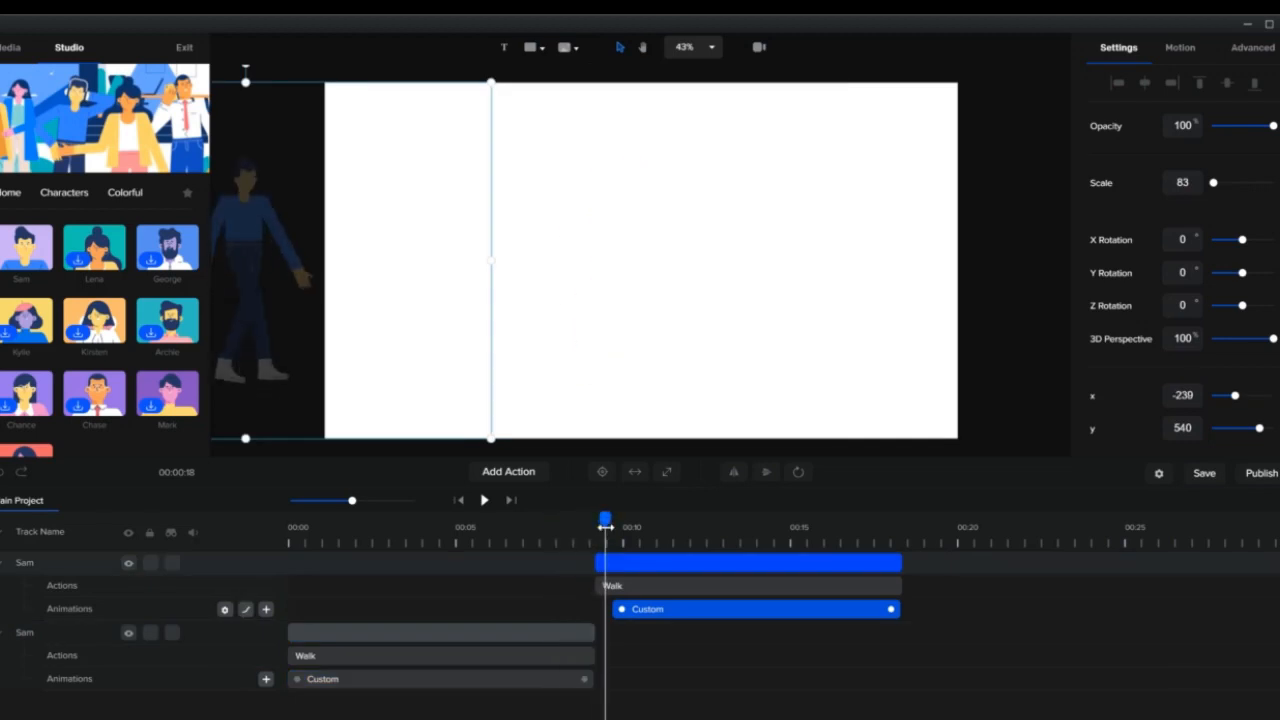
{"action": "left_click", "coordinate": [602, 471]}
{"action": "left_click_drag", "start_coordinate": [602, 517], "coordinate": [582, 572]}
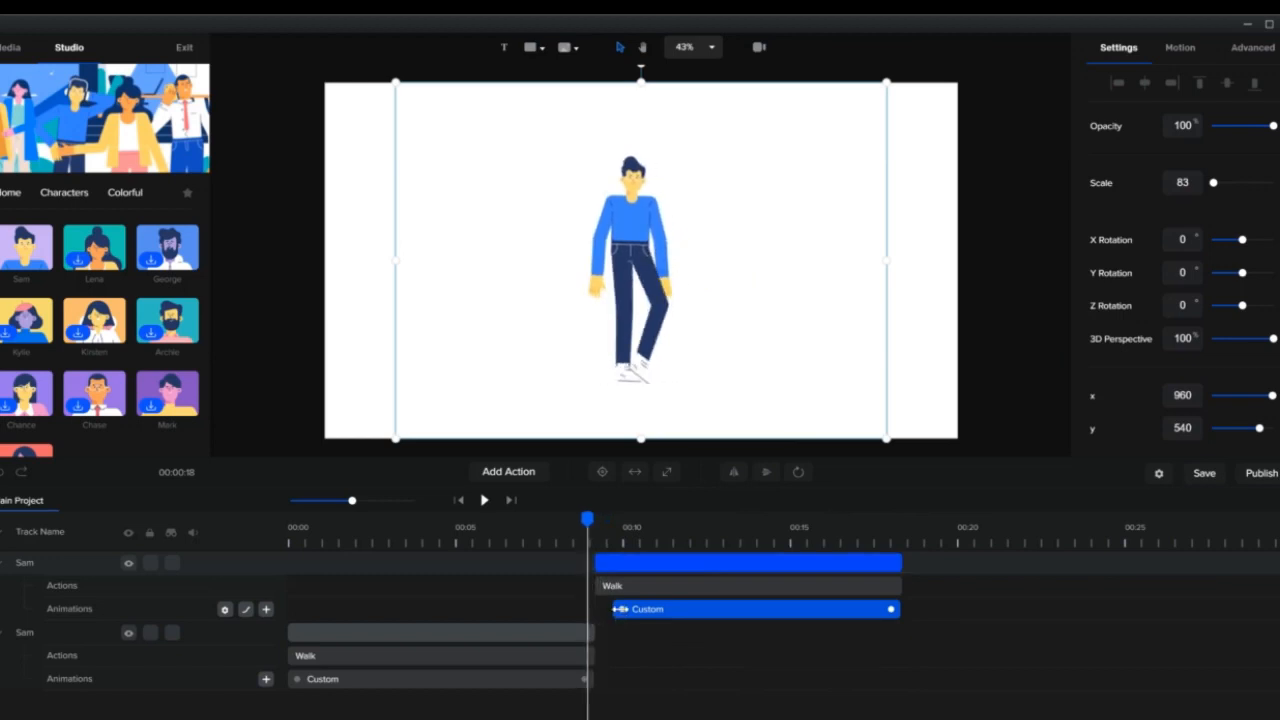
{"action": "left_click_drag", "start_coordinate": [619, 608], "coordinate": [601, 608]}
Play both walks from the start and examine Sam's pose where the two clips meet.
{"action": "left_click_drag", "start_coordinate": [586, 521], "coordinate": [239, 556]}
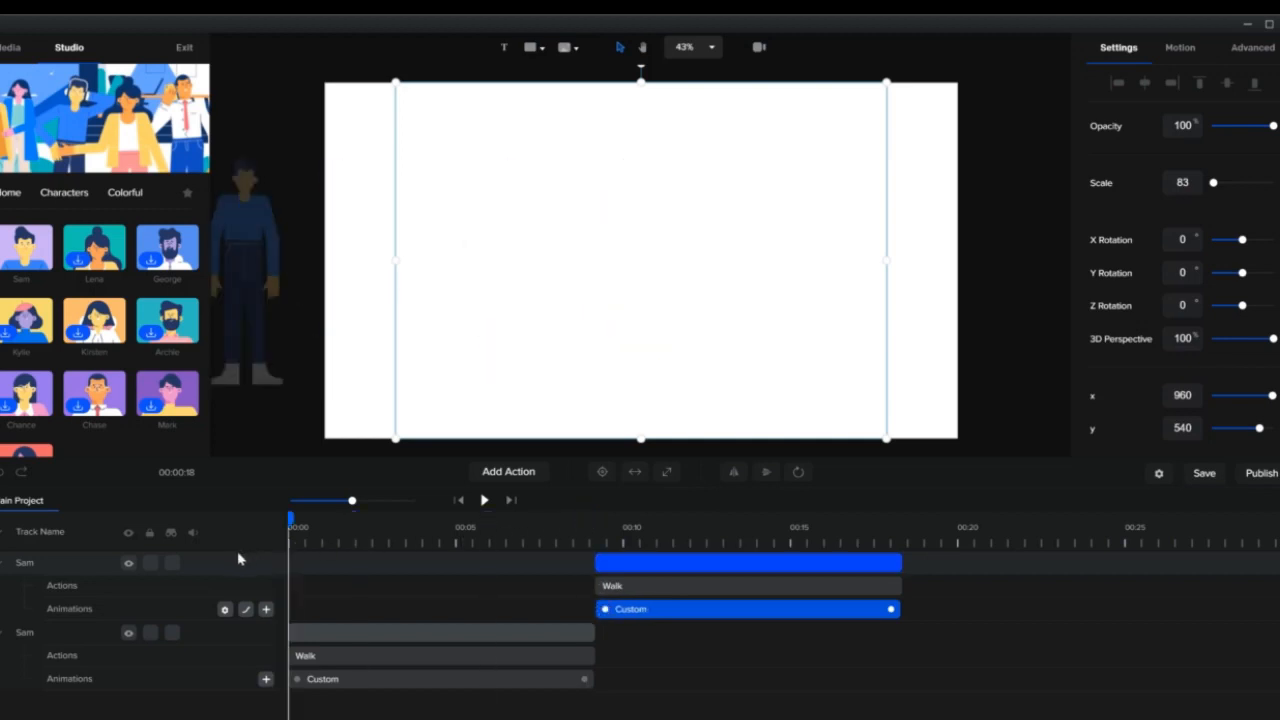
{"action": "left_click", "coordinate": [440, 552]}
{"action": "left_click", "coordinate": [485, 502]}
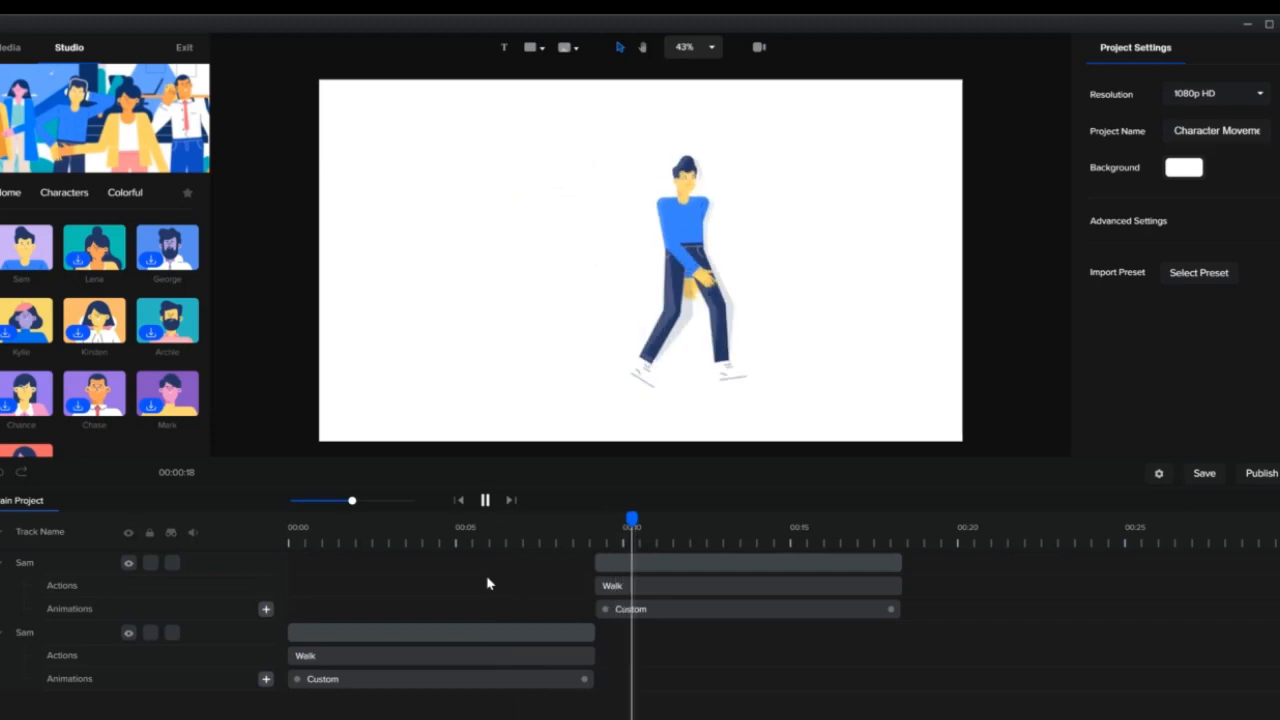
{"action": "left_click", "coordinate": [485, 500]}
{"action": "left_click", "coordinate": [726, 520]}
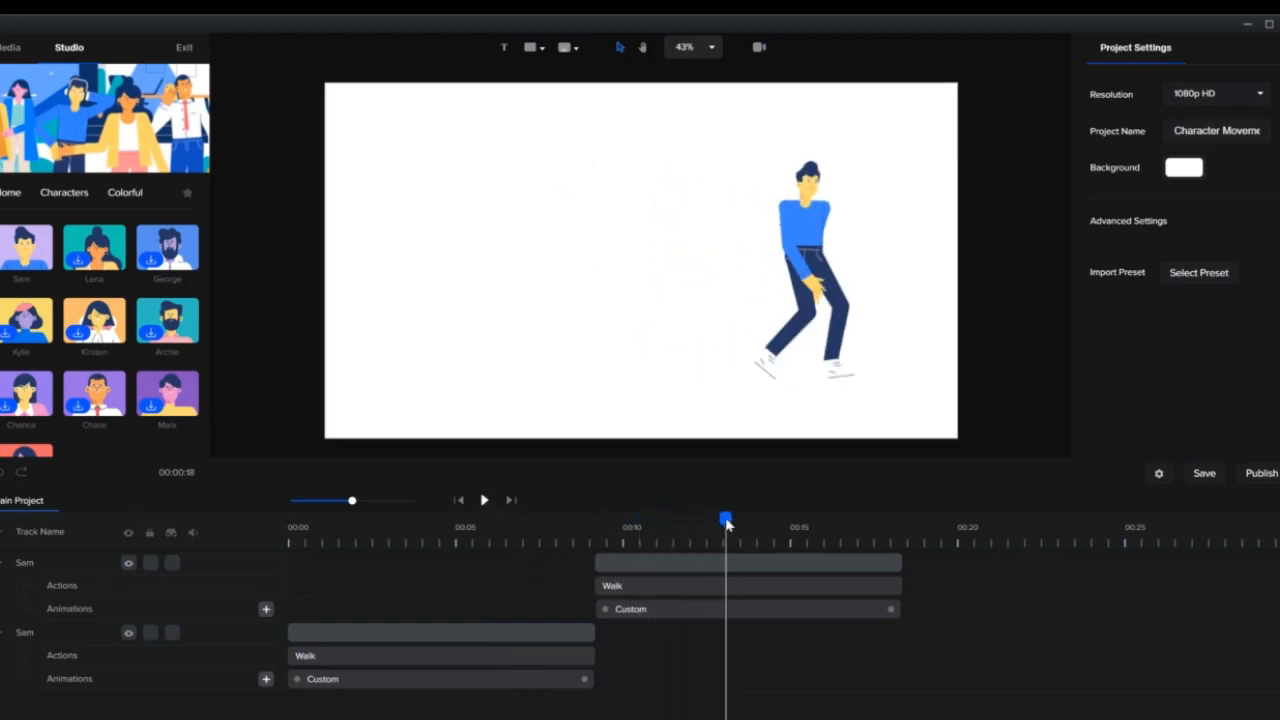
{"action": "left_click_drag", "start_coordinate": [726, 521], "coordinate": [598, 556]}
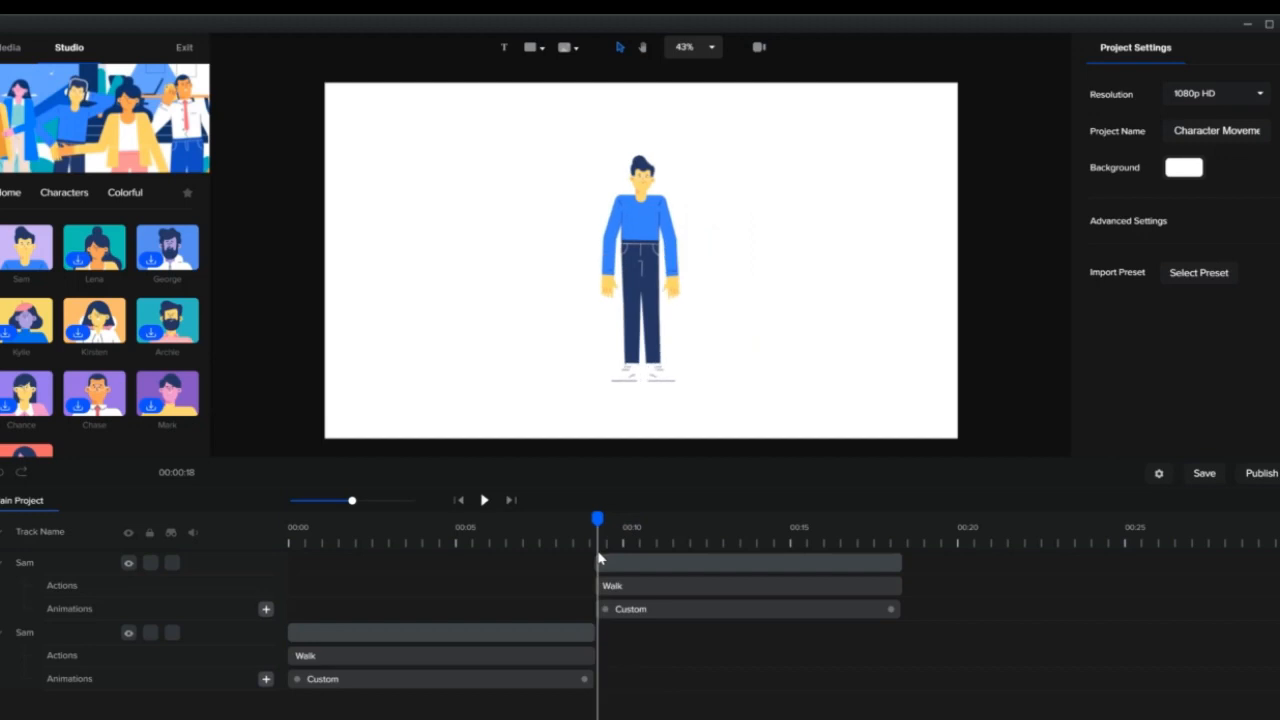
Move the second Sam clip to about 11 seconds and trim the first clip and its custom animation to end at about 8.8 seconds.
{"action": "left_click_drag", "start_coordinate": [599, 557], "coordinate": [686, 566]}
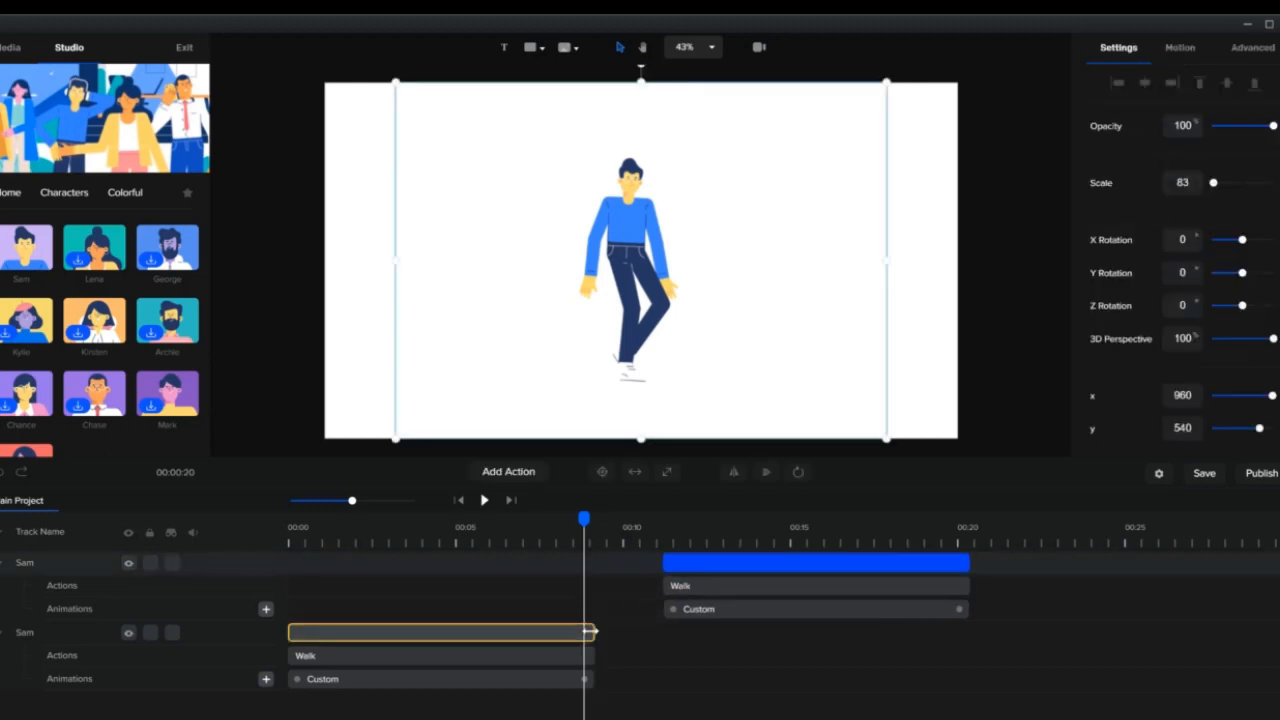
{"action": "left_click_drag", "start_coordinate": [590, 632], "coordinate": [585, 632]}
{"action": "left_click", "coordinate": [590, 681]}
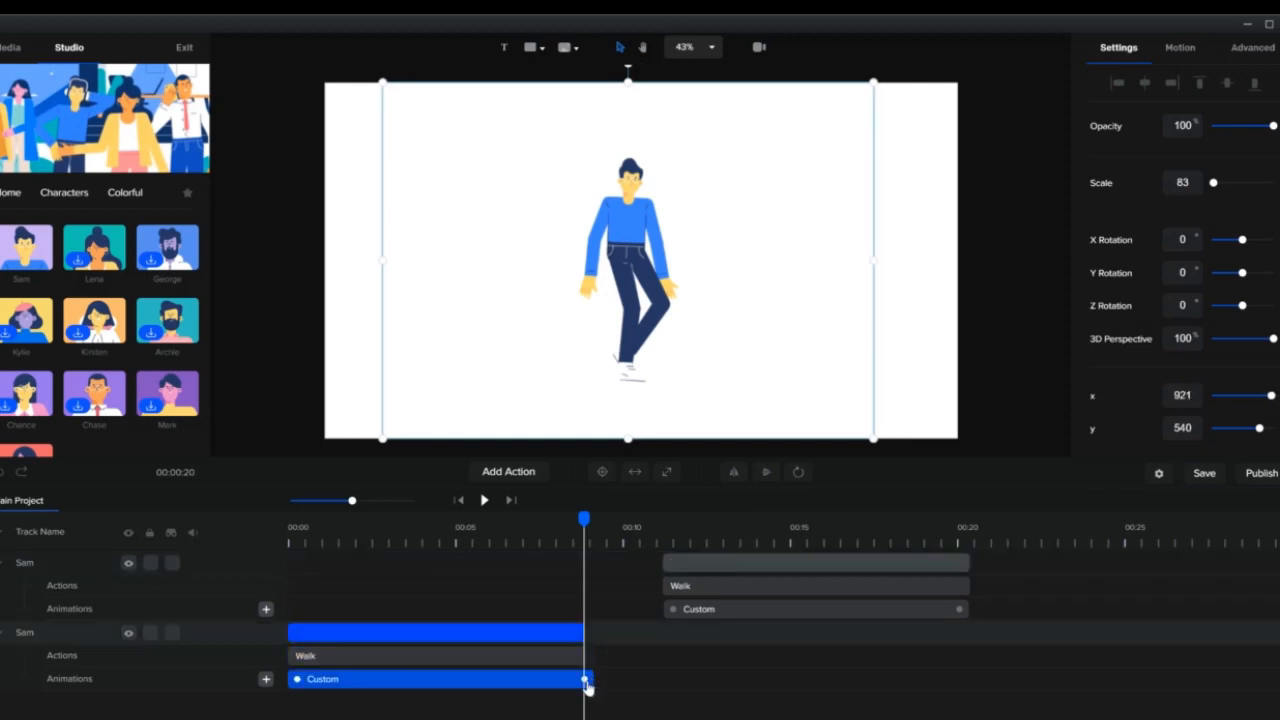
{"action": "left_click_drag", "start_coordinate": [580, 679], "coordinate": [577, 679]}
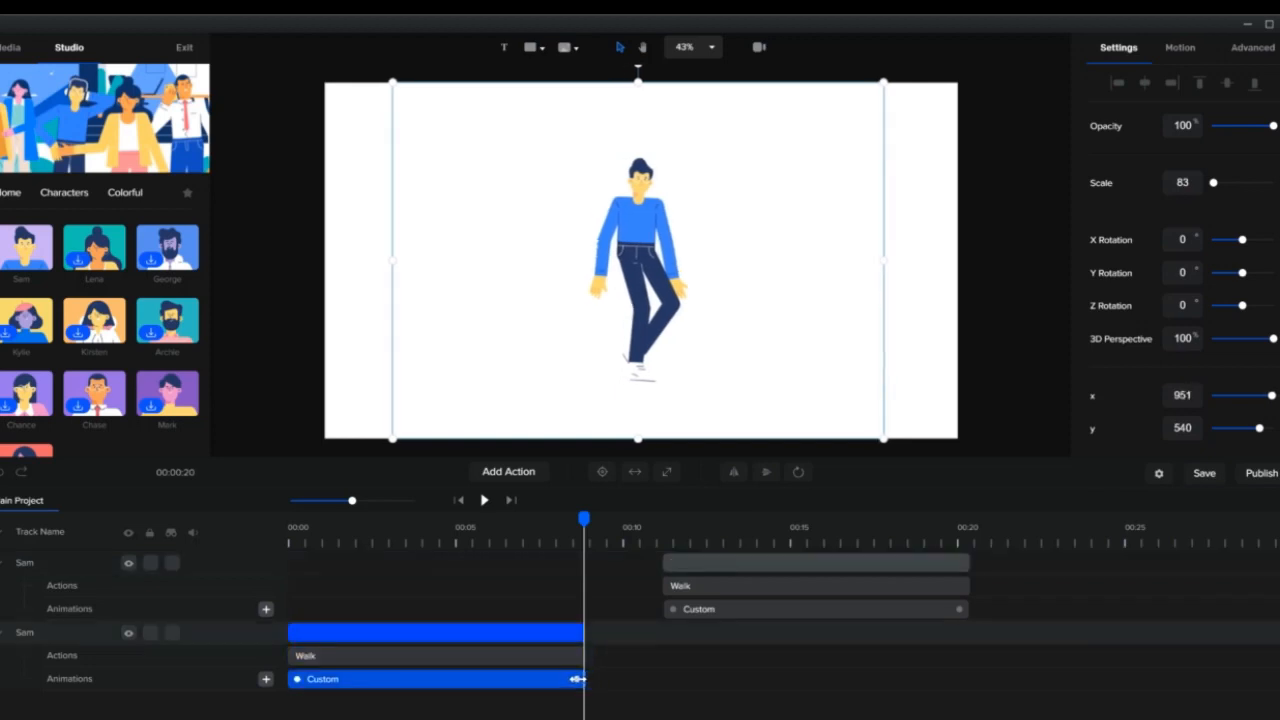
{"action": "left_click_drag", "start_coordinate": [557, 530], "coordinate": [582, 541]}
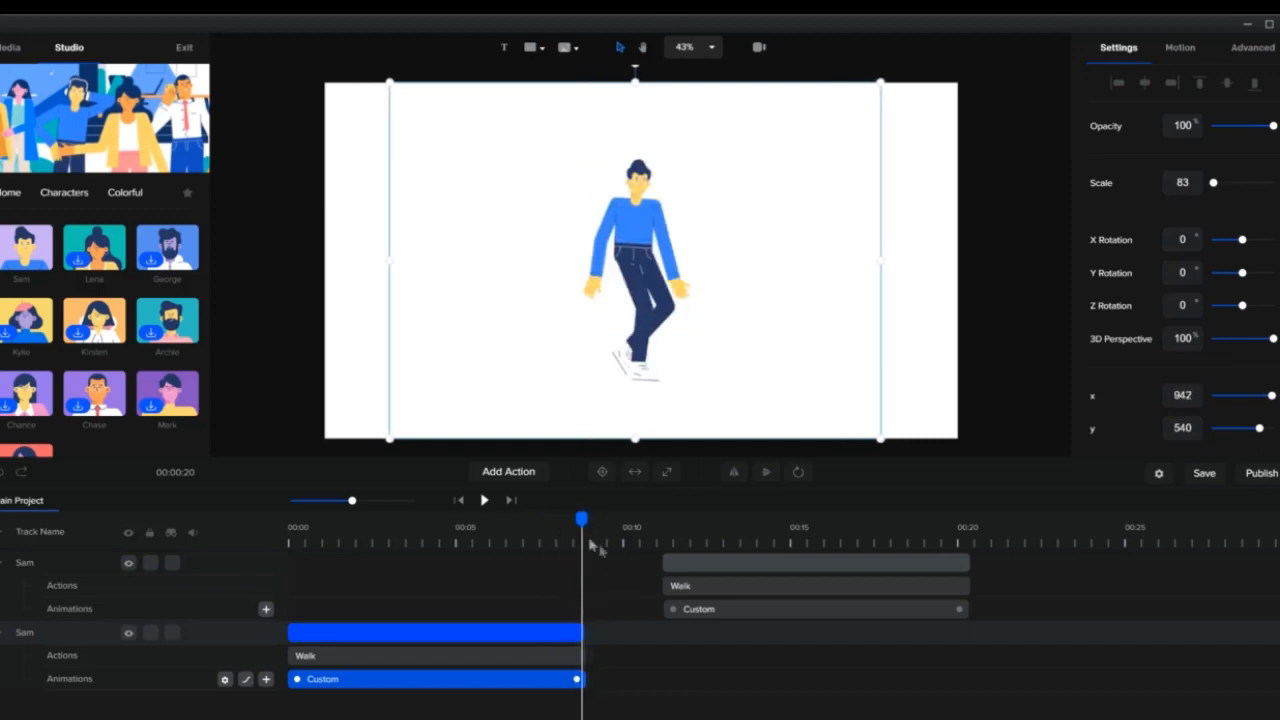
Move the second Sam clip back to about 9.8 seconds and trim its beginning to a mid-stride pose at about 10 seconds.
{"action": "left_click_drag", "start_coordinate": [674, 561], "coordinate": [623, 563]}
{"action": "left_click_drag", "start_coordinate": [581, 518], "coordinate": [628, 519]}
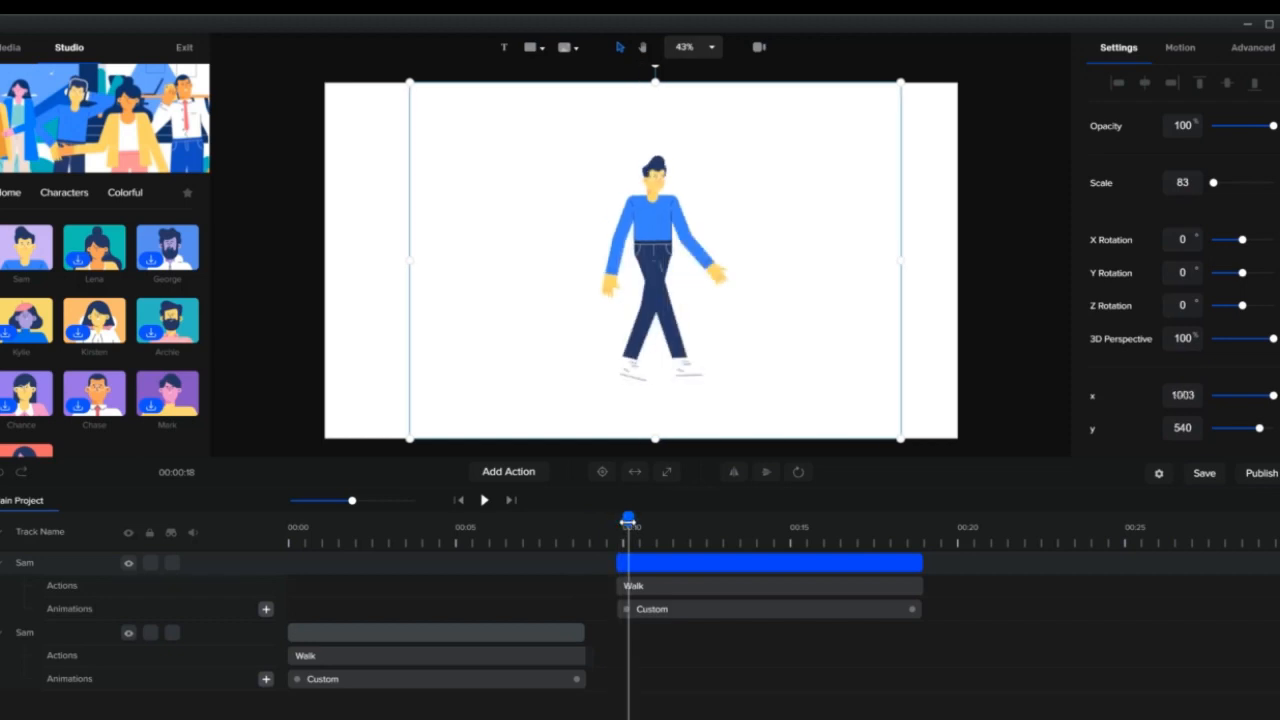
{"action": "left_click_drag", "start_coordinate": [628, 520], "coordinate": [624, 521]}
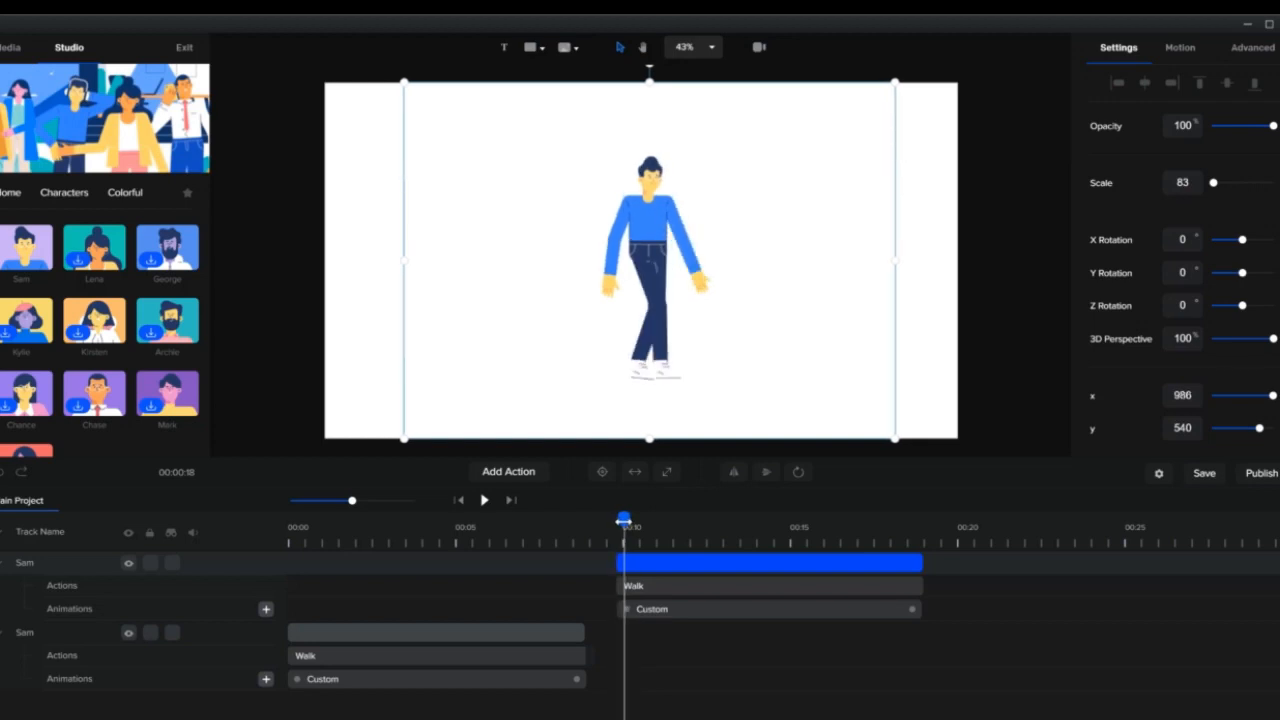
{"action": "left_click", "coordinate": [617, 562]}
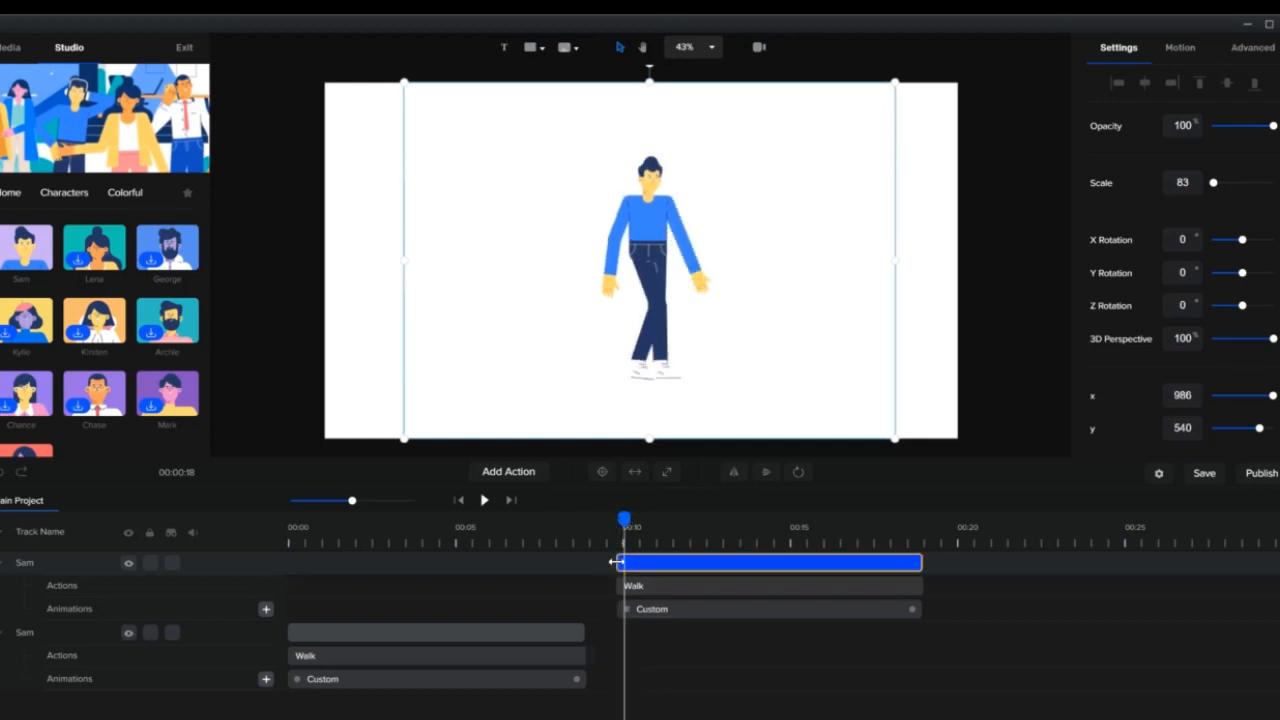
{"action": "left_click_drag", "start_coordinate": [614, 562], "coordinate": [622, 560]}
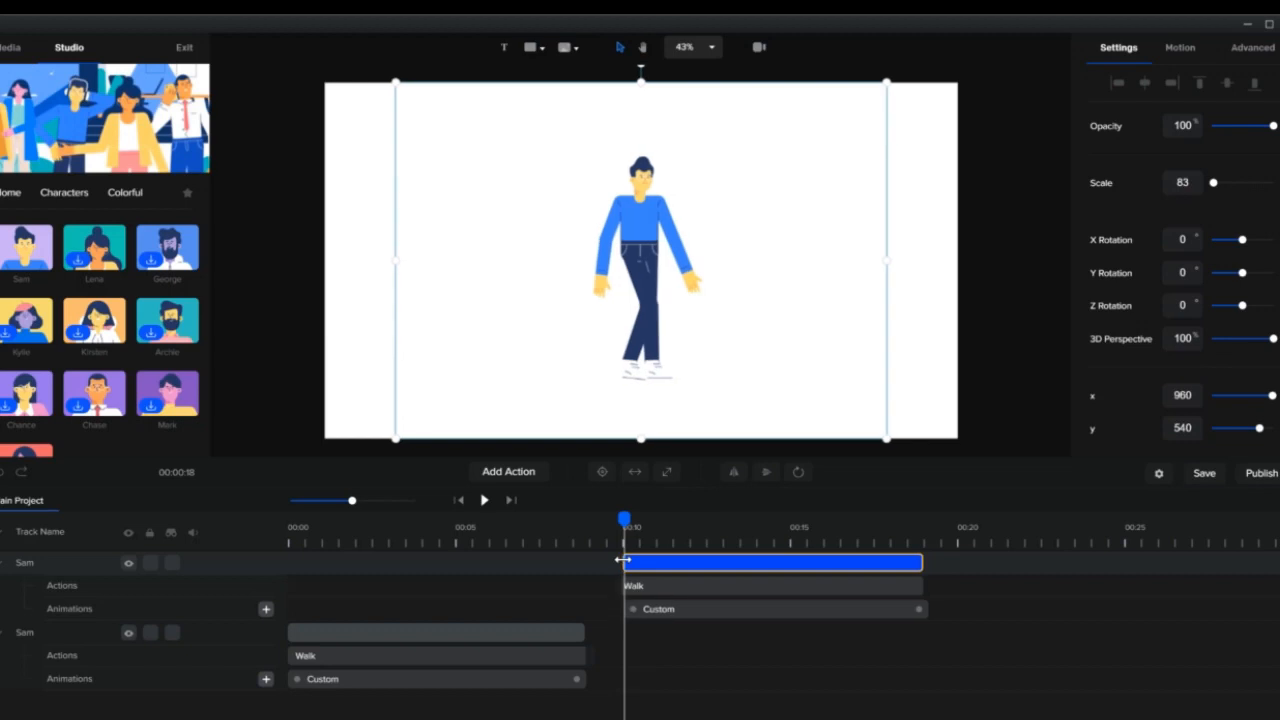
Trim the second Sam's custom animation to the clip's end and move the clip flush against the first clip at about 8.8 seconds.
{"action": "left_click", "coordinate": [921, 611]}
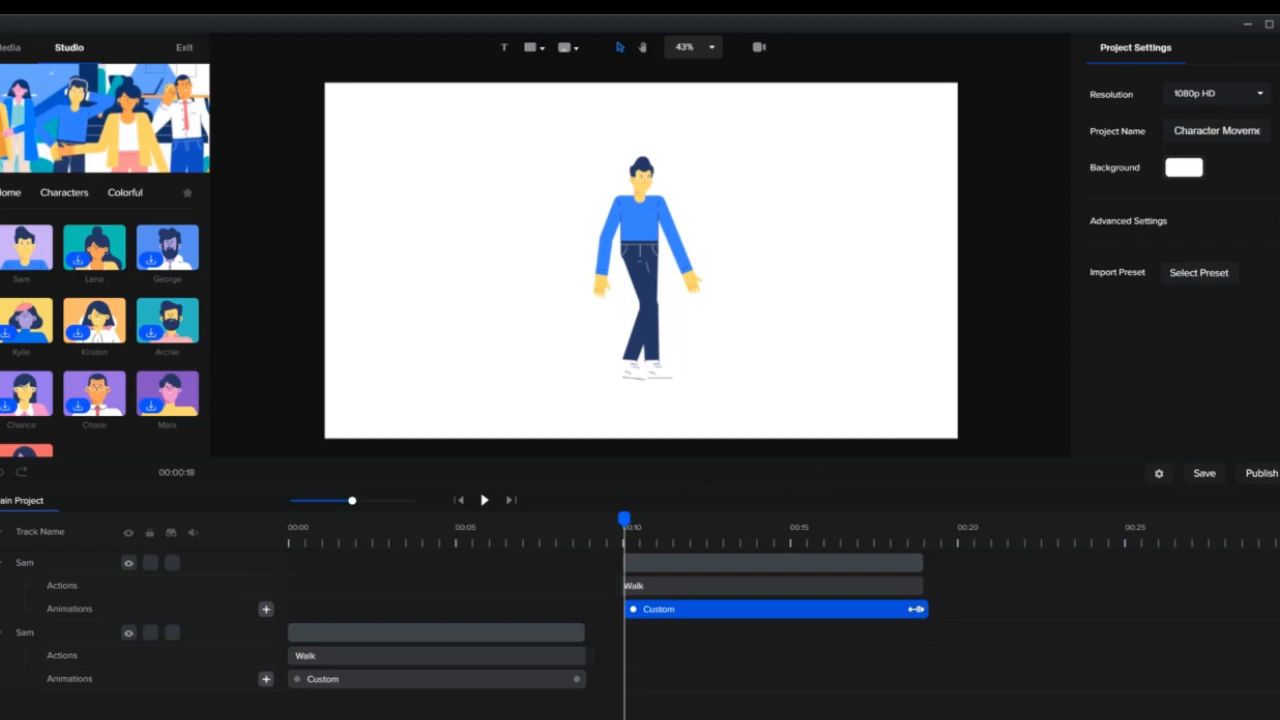
{"action": "left_click", "coordinate": [911, 611]}
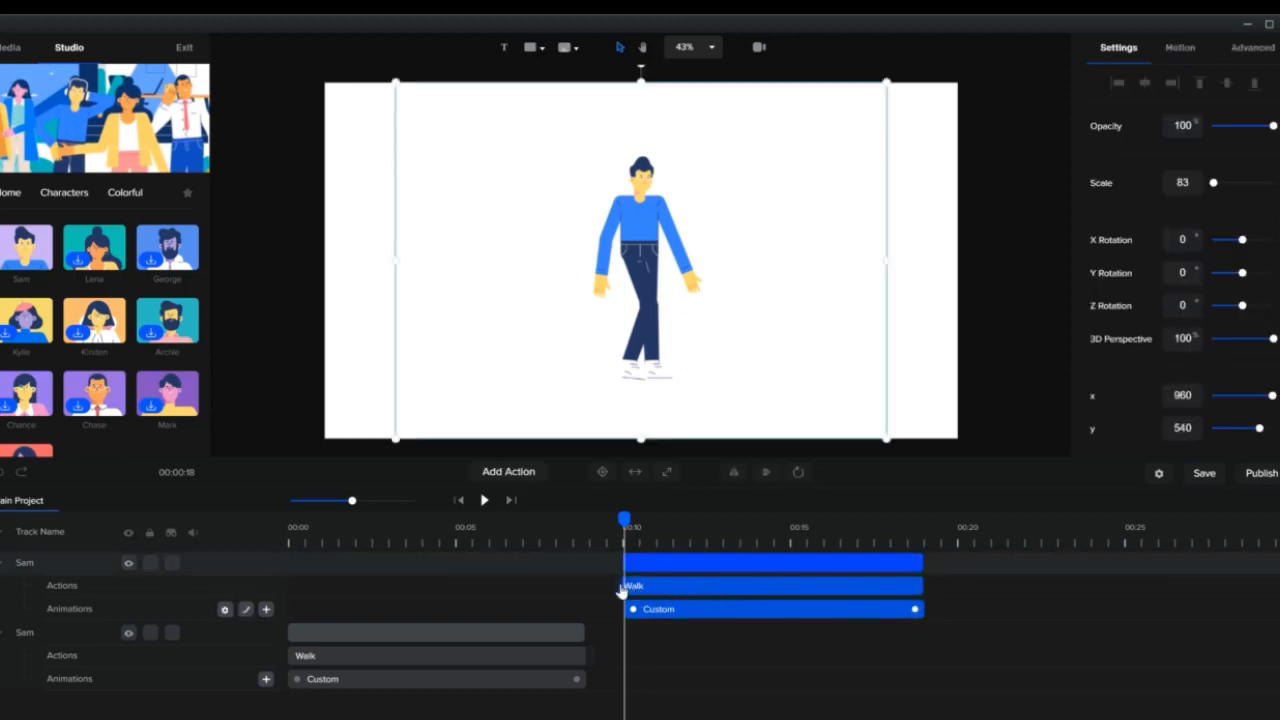
{"action": "left_click_drag", "start_coordinate": [668, 563], "coordinate": [289, 560]}
Play the two joined Sam walks from the start of the timeline to the end.
{"action": "left_click", "coordinate": [289, 562]}
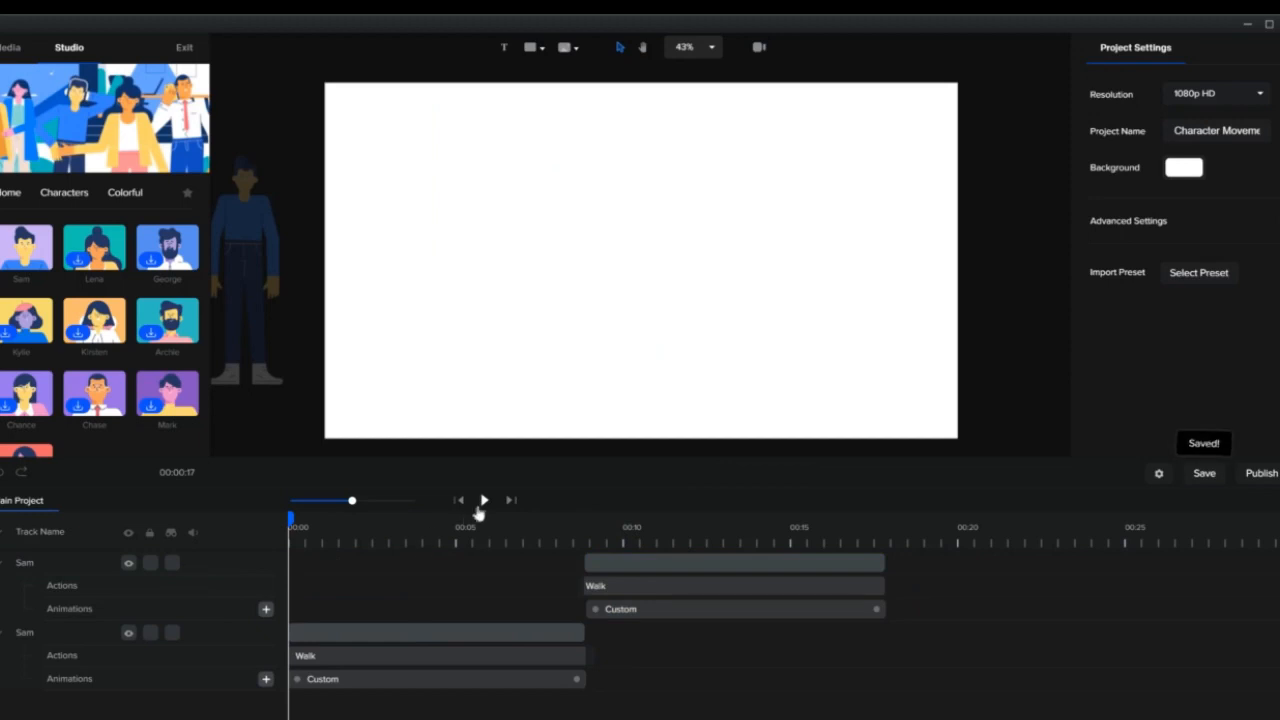
{"action": "left_click", "coordinate": [484, 502]}
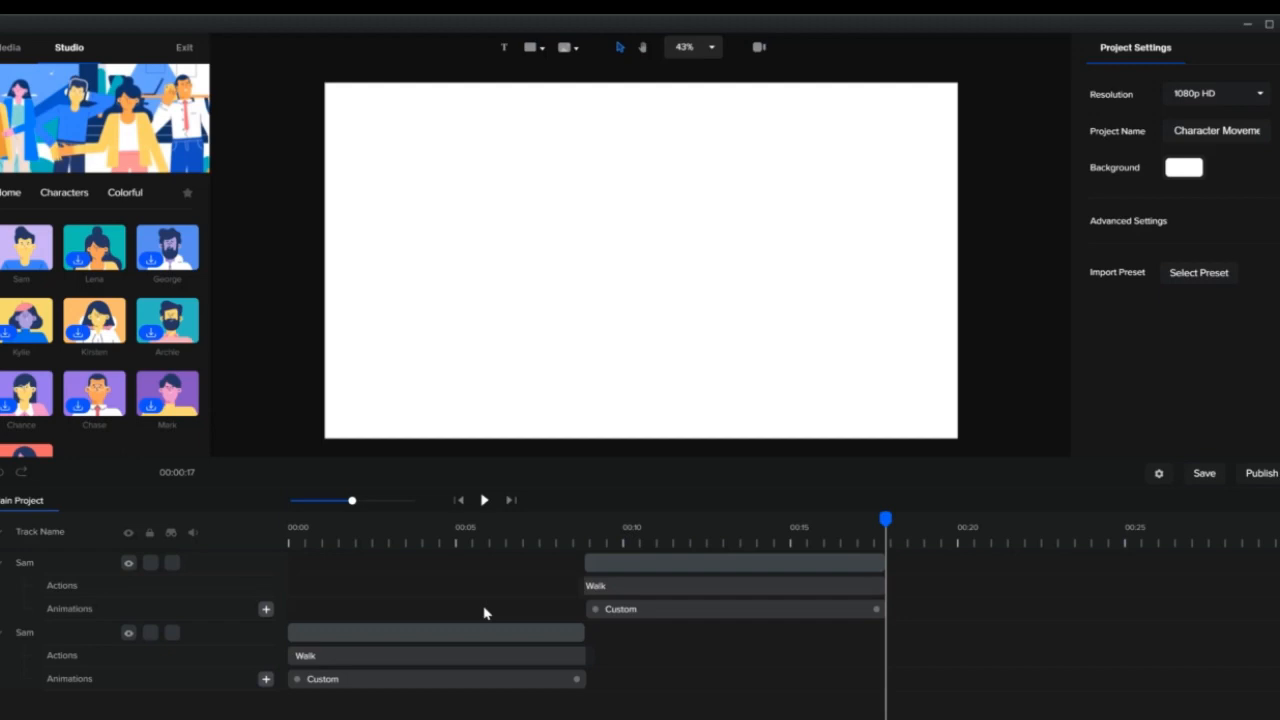
Try adding a second Walk action to the first Sam clip and undo it.
{"action": "left_click", "coordinate": [520, 665]}
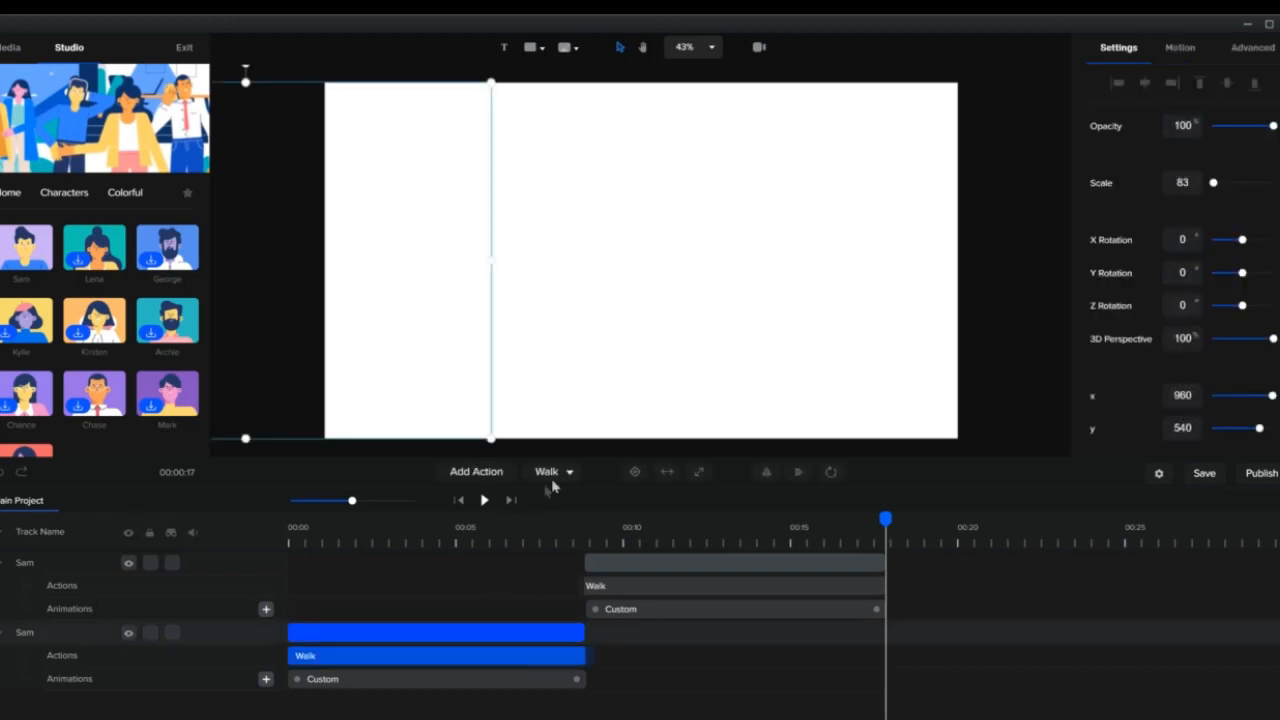
{"action": "left_click", "coordinate": [487, 474]}
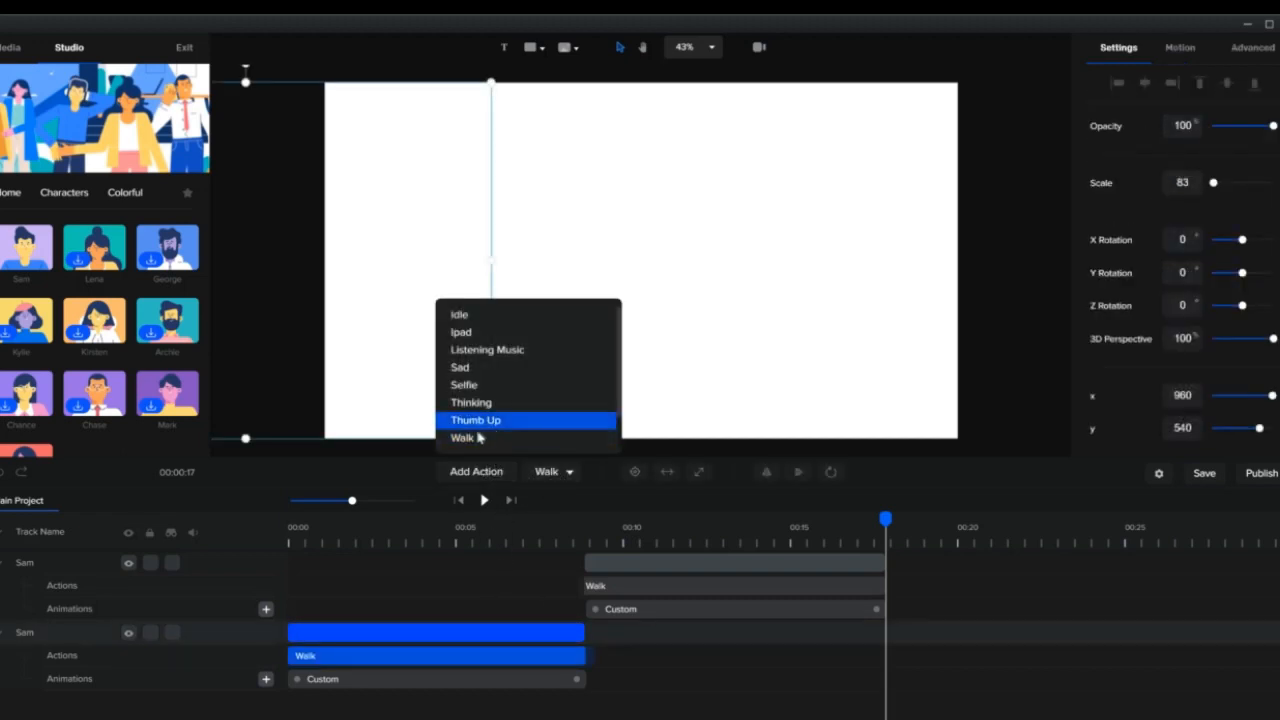
{"action": "left_click", "coordinate": [465, 438]}
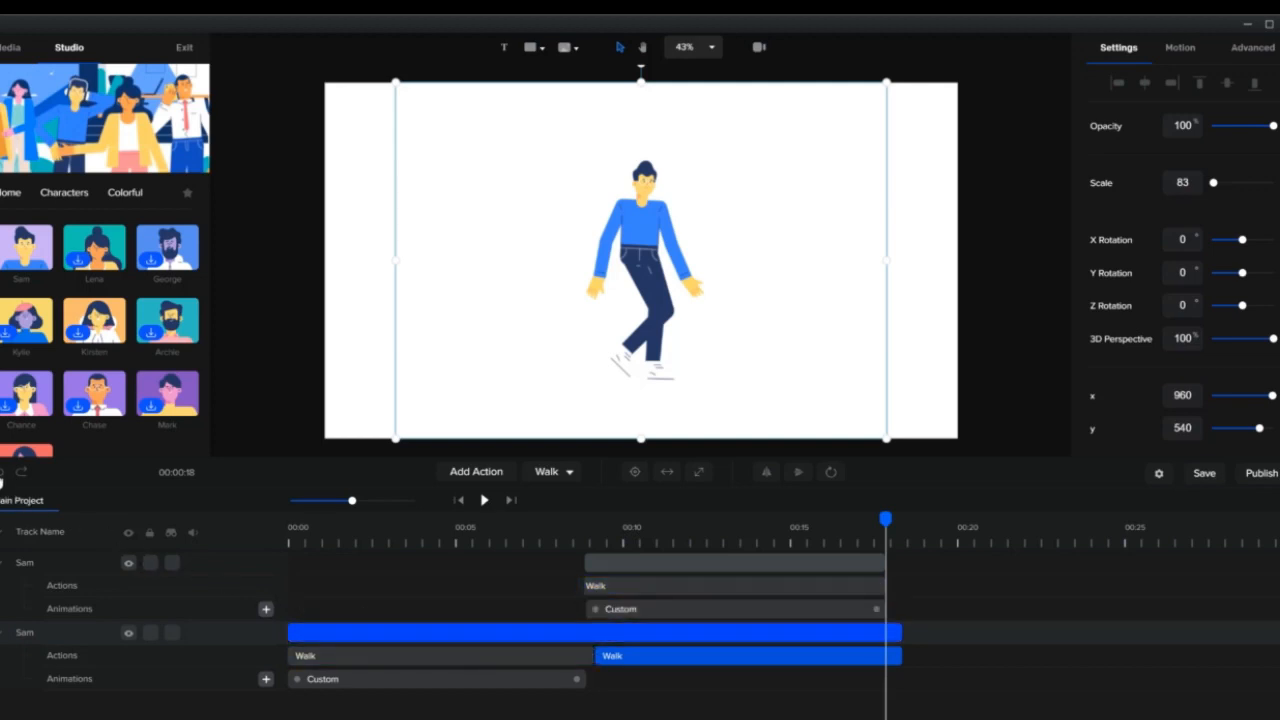
{"action": "left_click", "coordinate": [1, 477]}
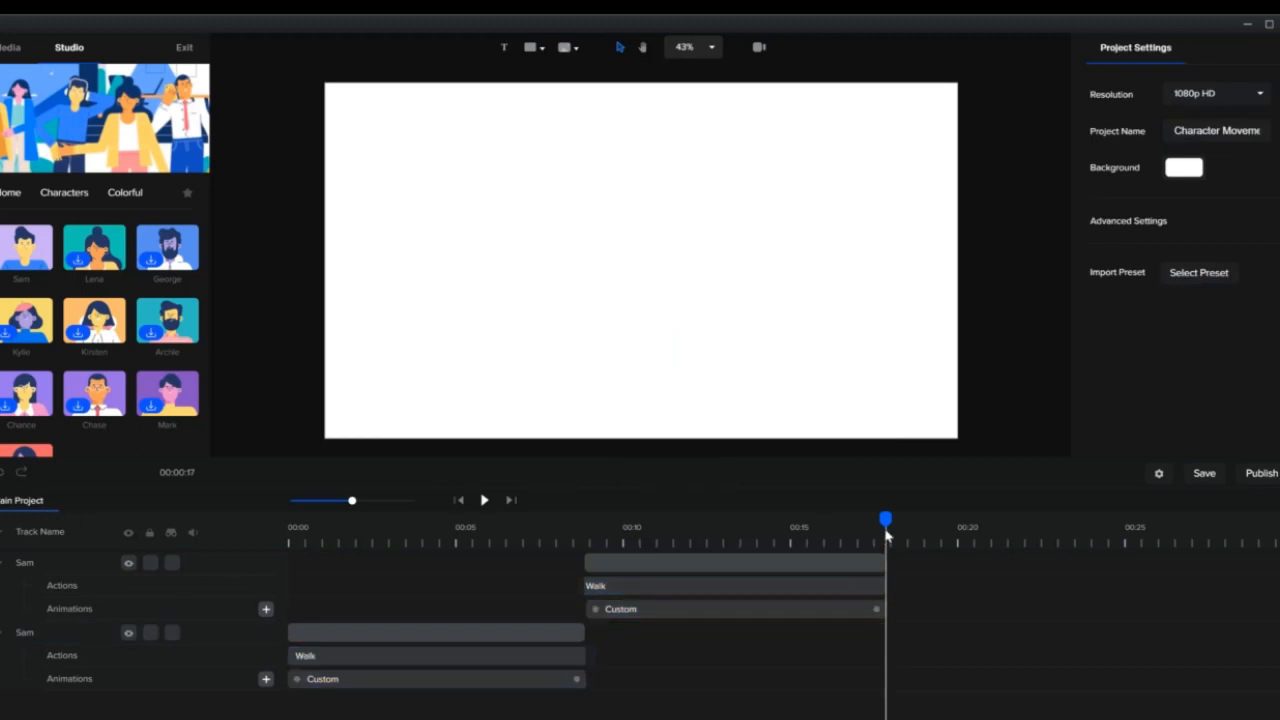
Replay the full walk and examine the join between the two Sam clips at about 9 seconds.
{"action": "left_click_drag", "start_coordinate": [886, 519], "coordinate": [290, 519]}
{"action": "left_click", "coordinate": [323, 563]}
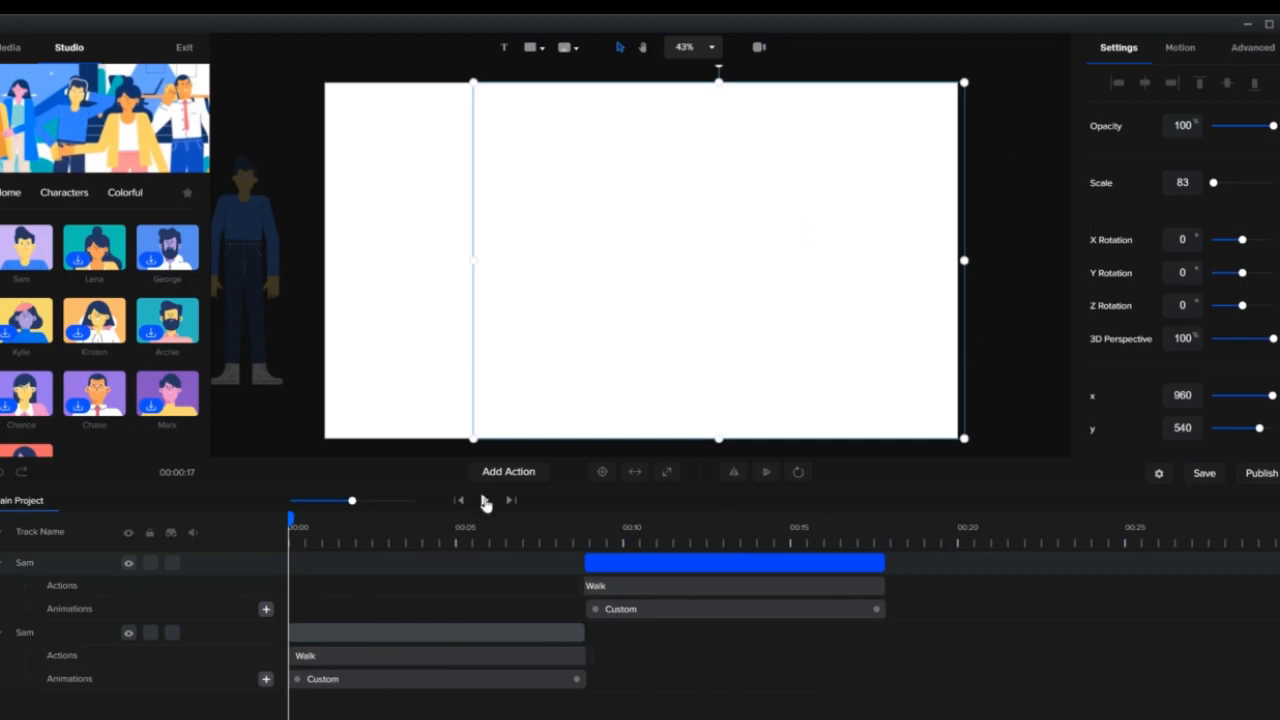
{"action": "left_click", "coordinate": [485, 501]}
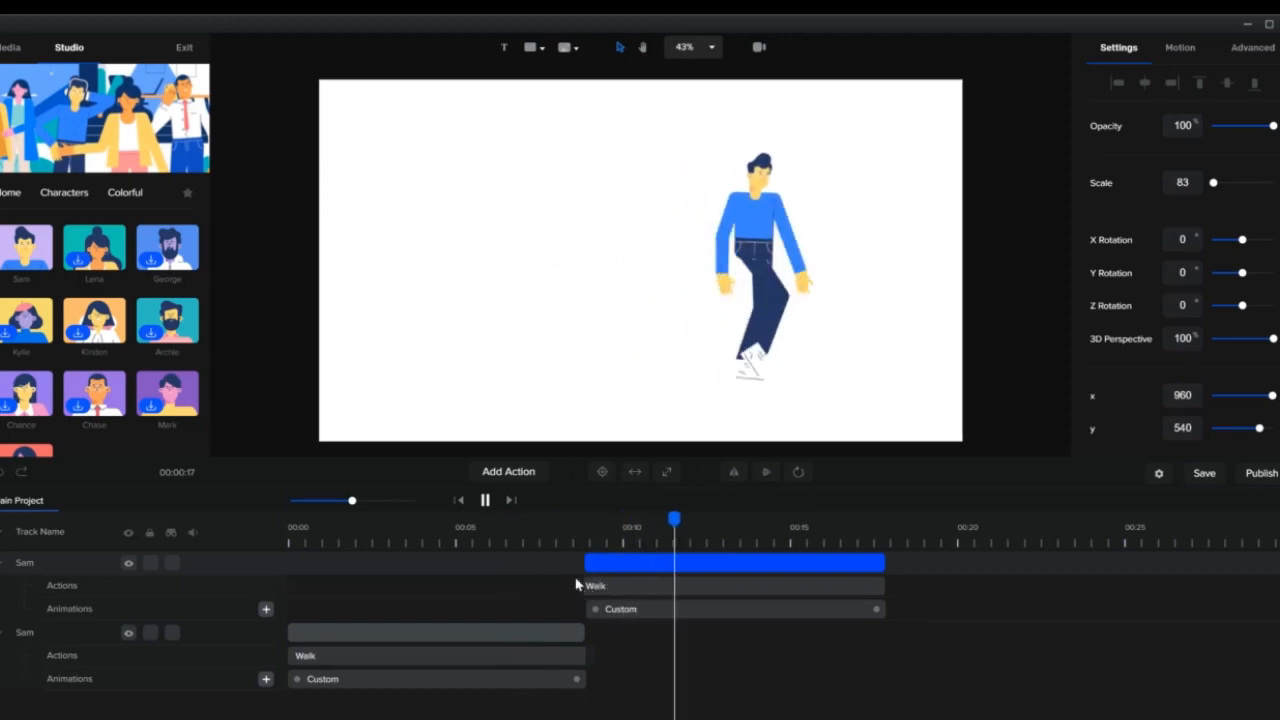
{"action": "left_click", "coordinate": [486, 501]}
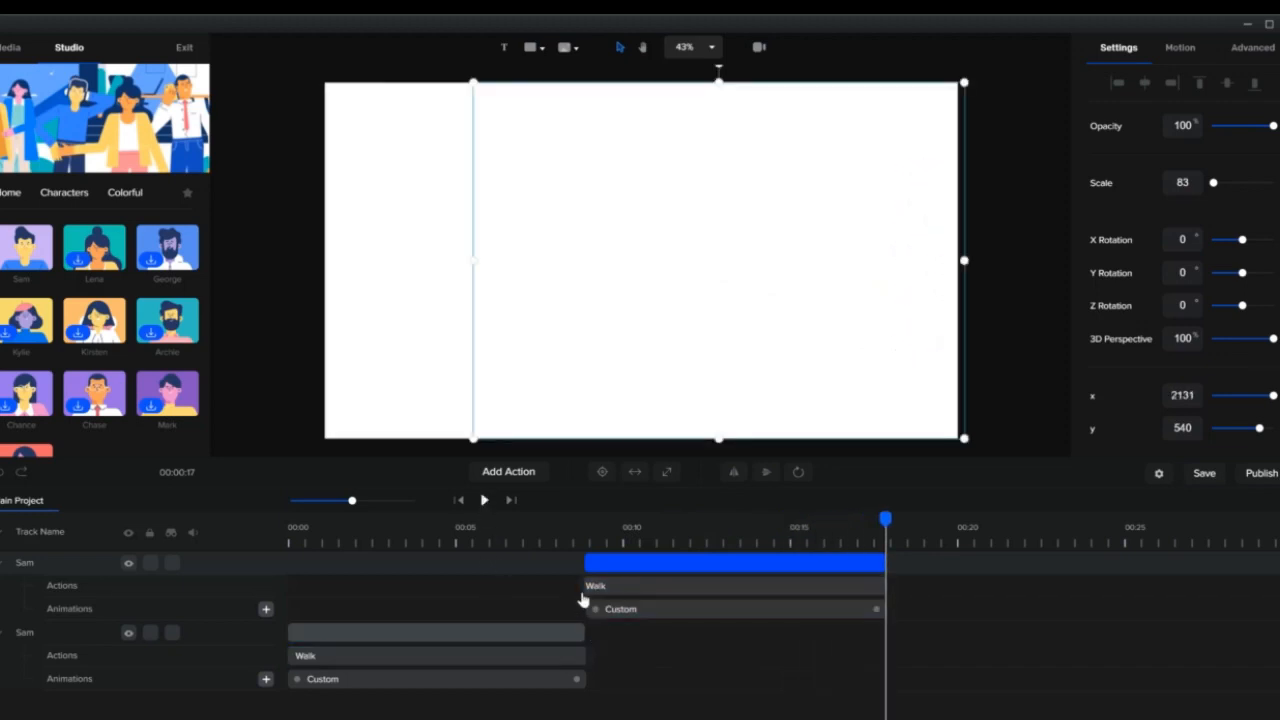
{"action": "left_click", "coordinate": [562, 632]}
{"action": "left_click", "coordinate": [598, 561]}
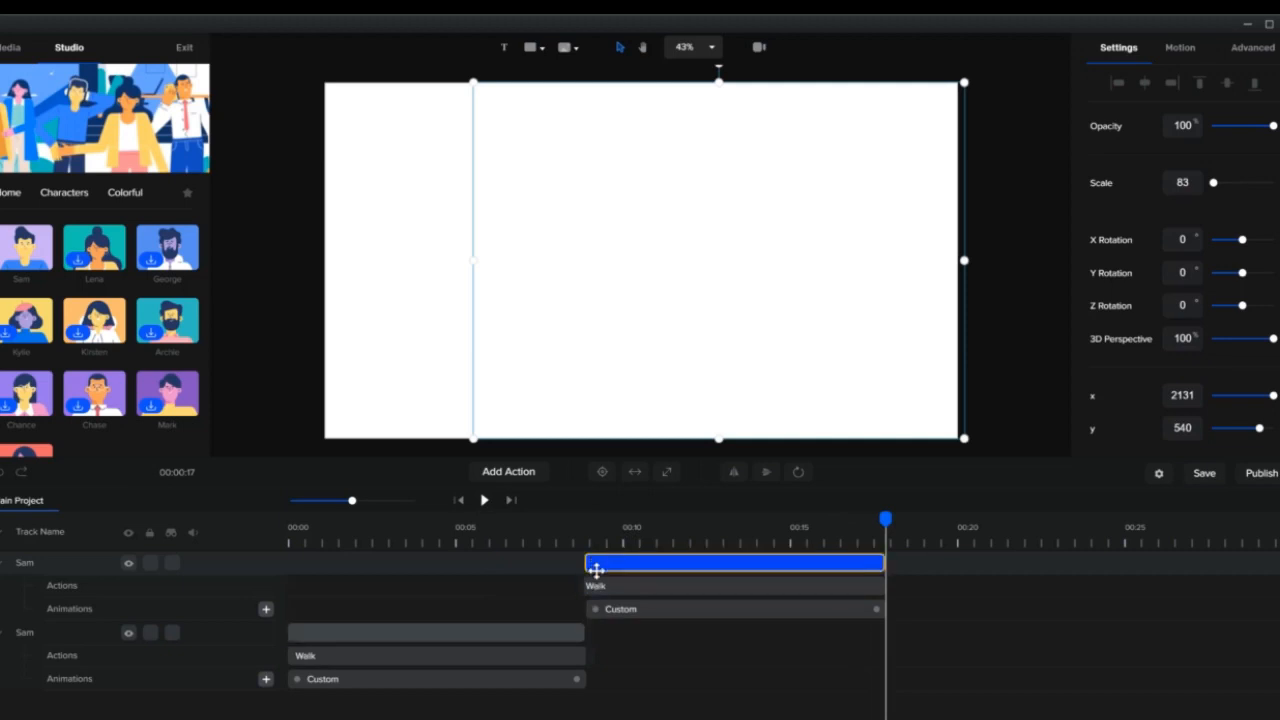
{"action": "left_click", "coordinate": [603, 590]}
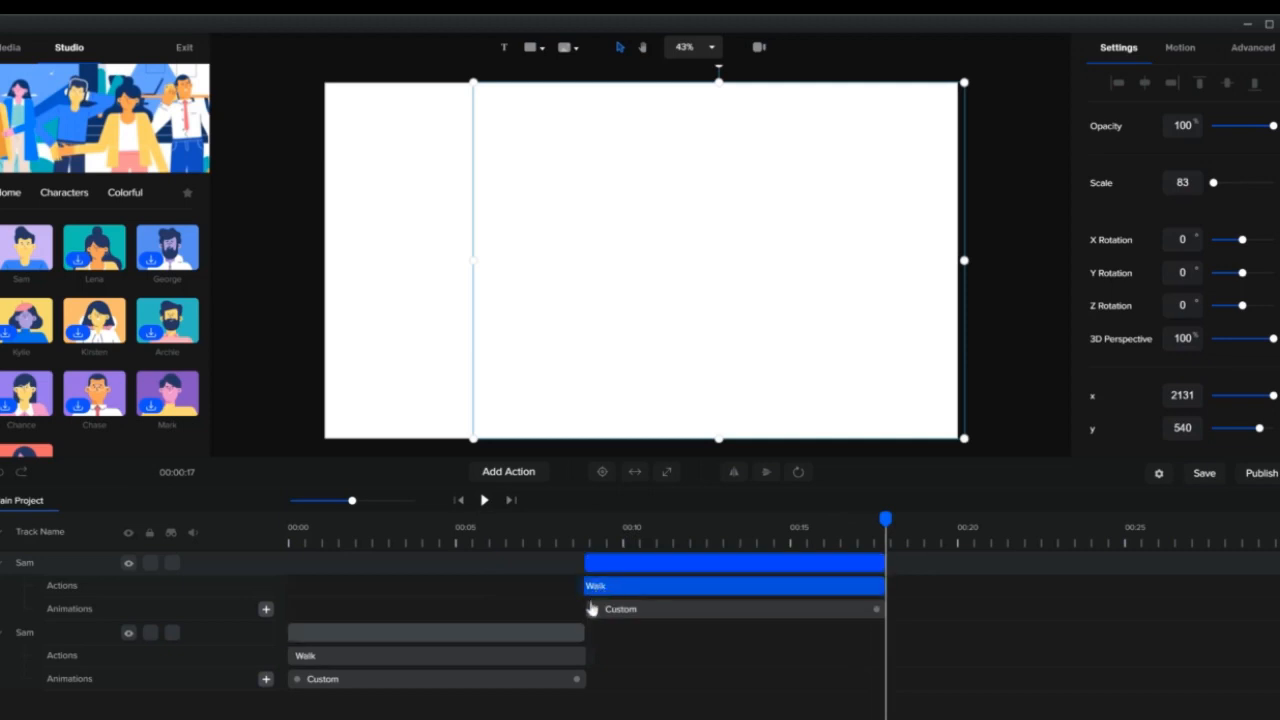
{"action": "left_click", "coordinate": [580, 632]}
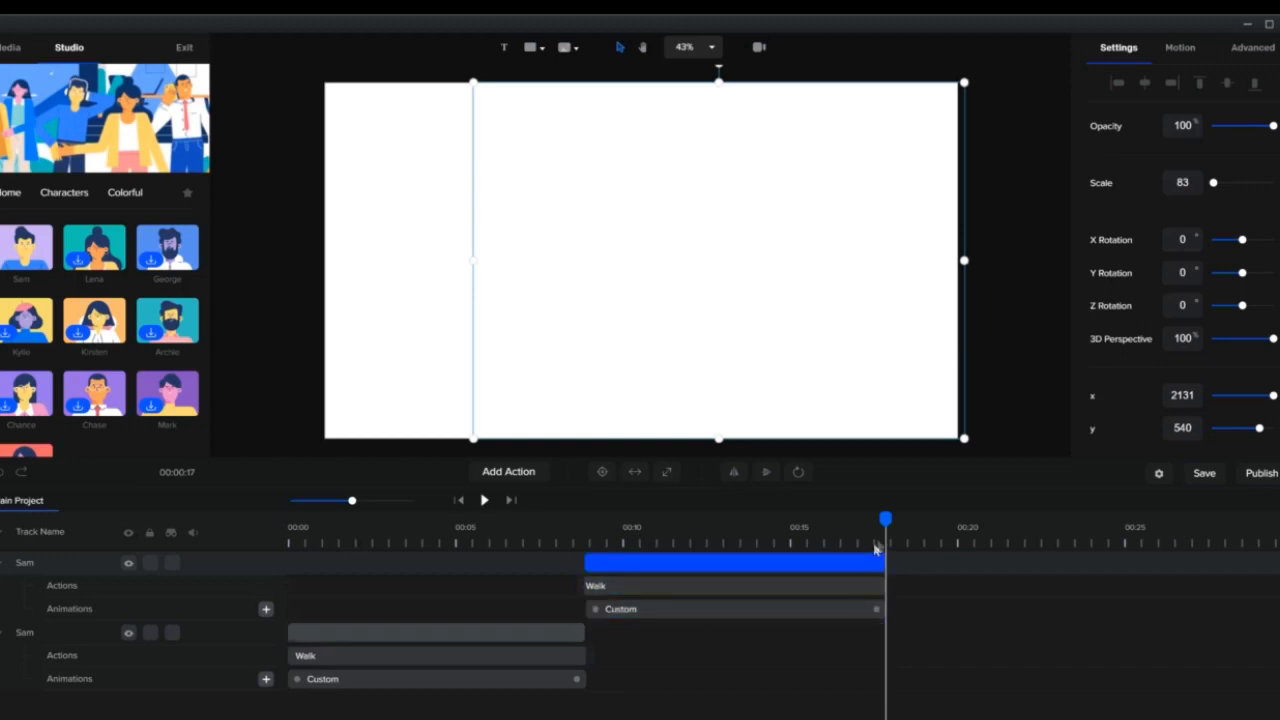
{"action": "left_click_drag", "start_coordinate": [887, 519], "coordinate": [600, 553]}
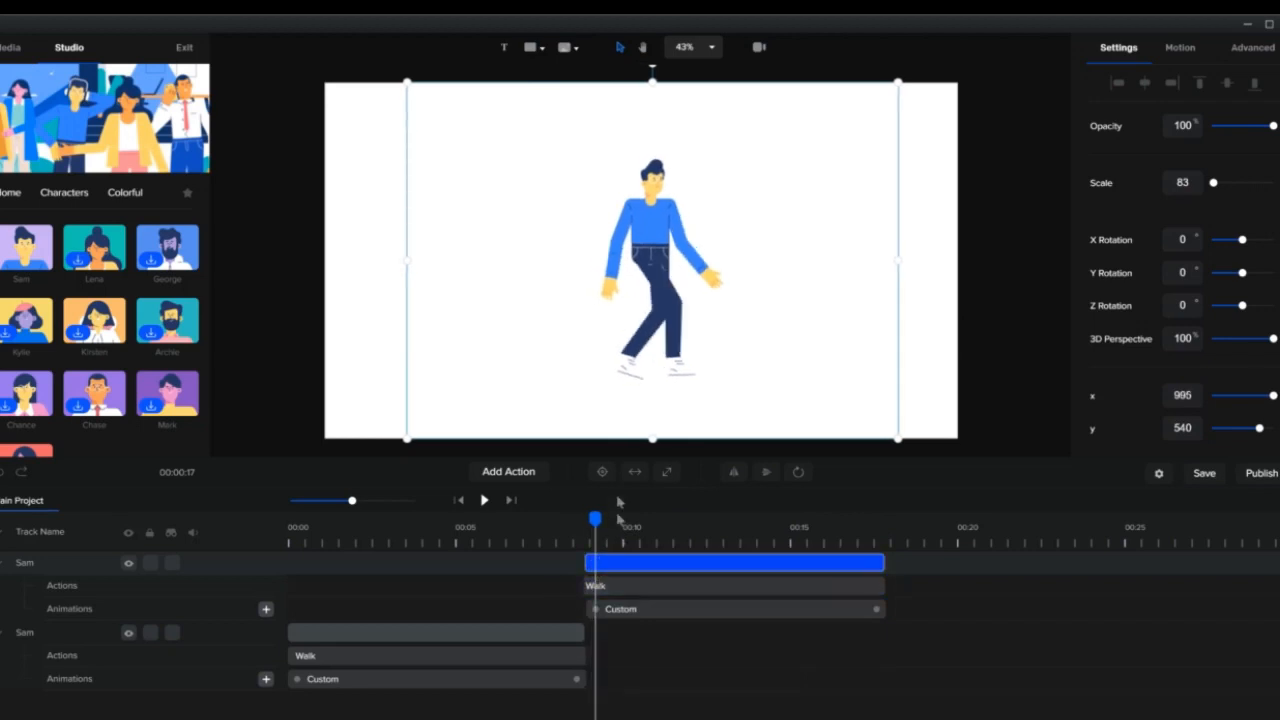
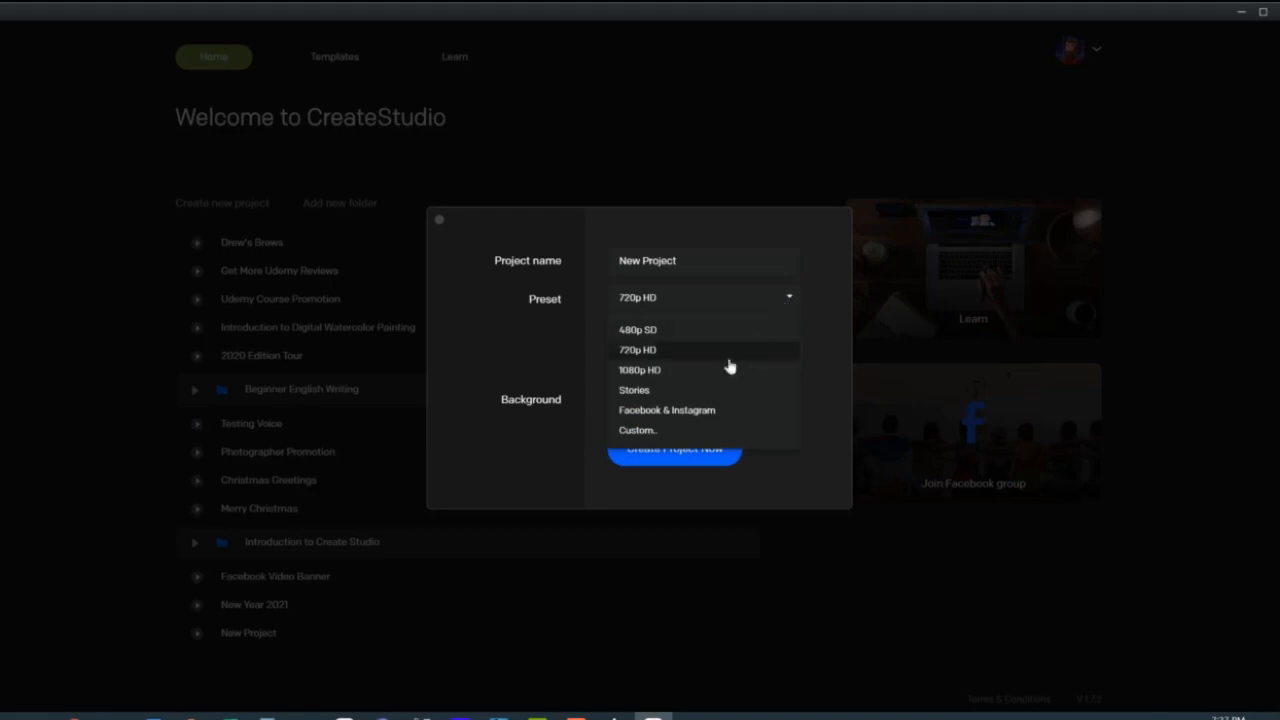
Set the new project's preset to 1080p HD and name it Character Color Change.
{"action": "left_click", "coordinate": [717, 370]}
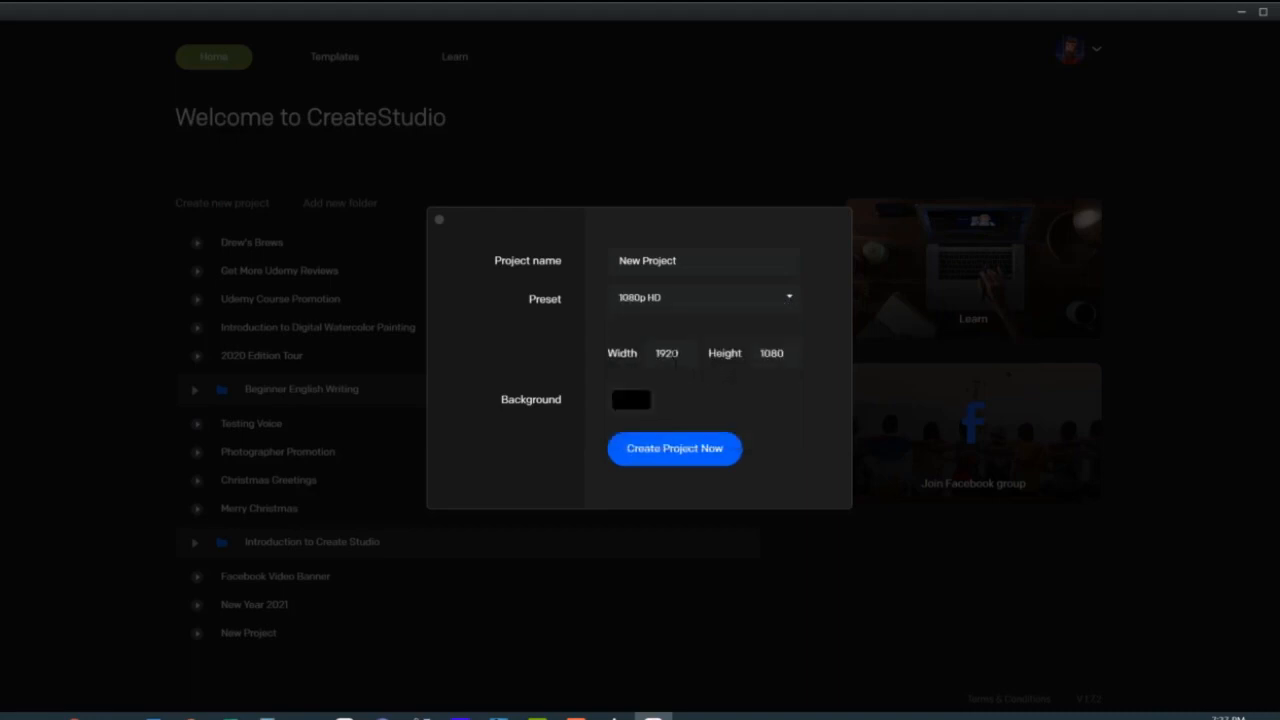
{"action": "left_click_drag", "start_coordinate": [685, 262], "coordinate": [627, 266]}
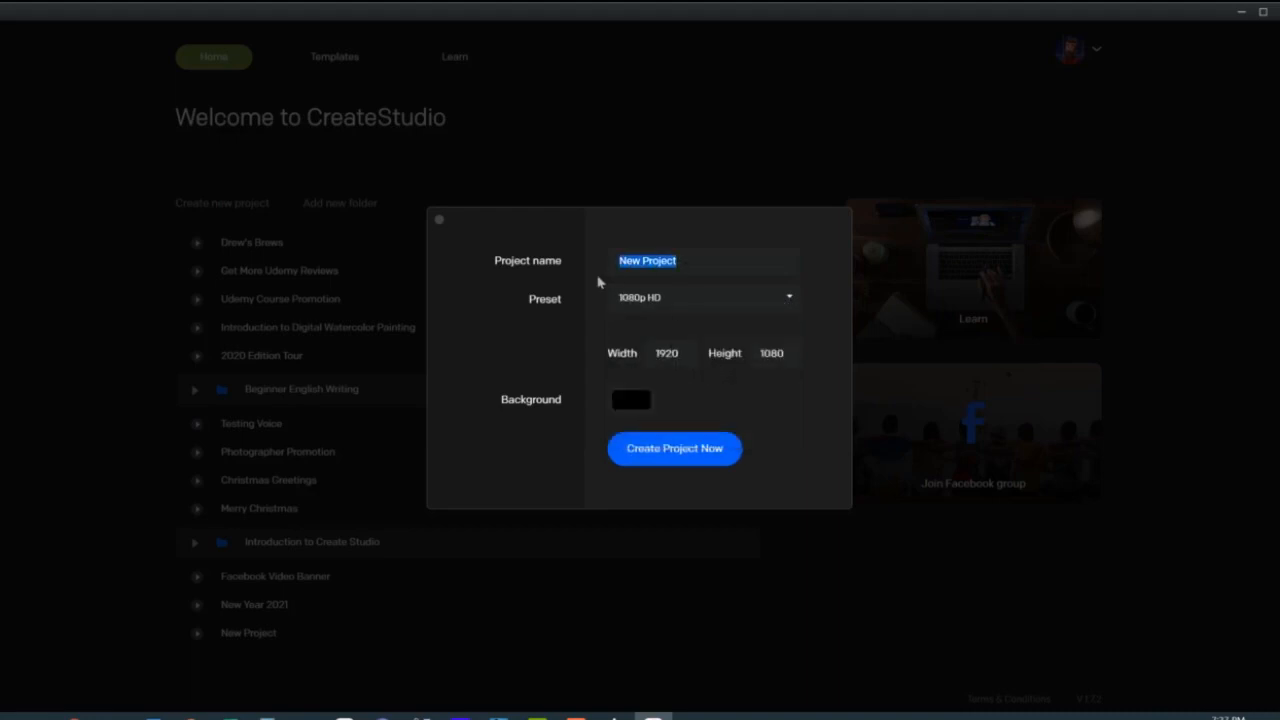
{"action": "type", "text": "Chracte"}
{"action": "key", "text": "BackSpace"}
{"action": "key", "text": "BackSpace"}
{"action": "key", "text": "BackSpace"}
{"action": "key", "text": "BackSpace"}
{"action": "key", "text": "BackSpace"}
{"action": "type", "text": "aracter Color Change"}
Set the new project's background to white and create the project.
{"action": "left_click", "coordinate": [631, 402]}
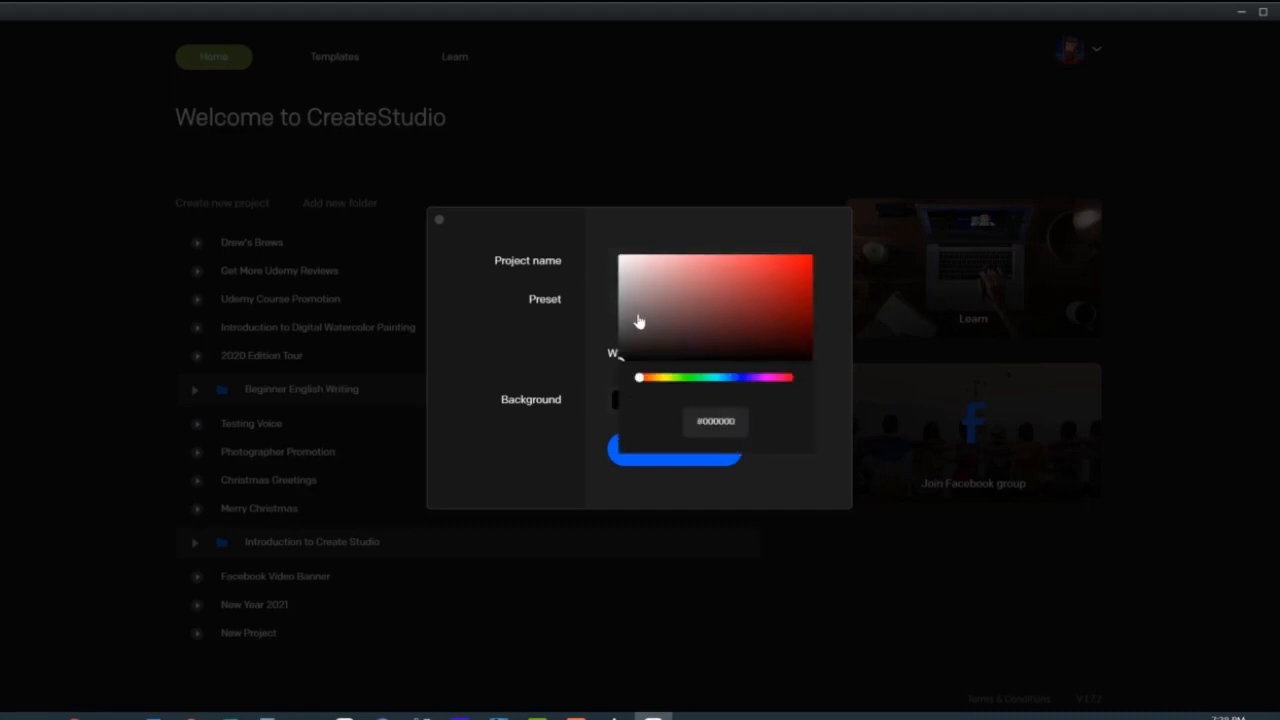
{"action": "left_click", "coordinate": [612, 233]}
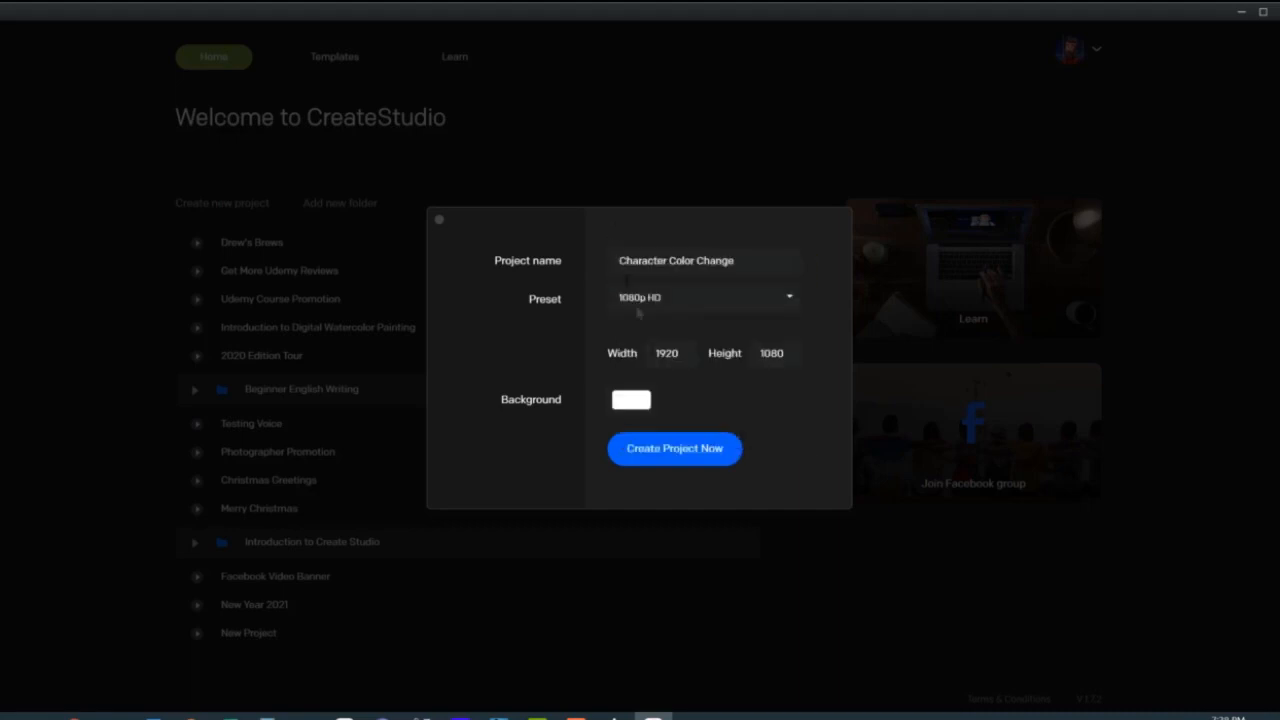
{"action": "left_click", "coordinate": [672, 452]}
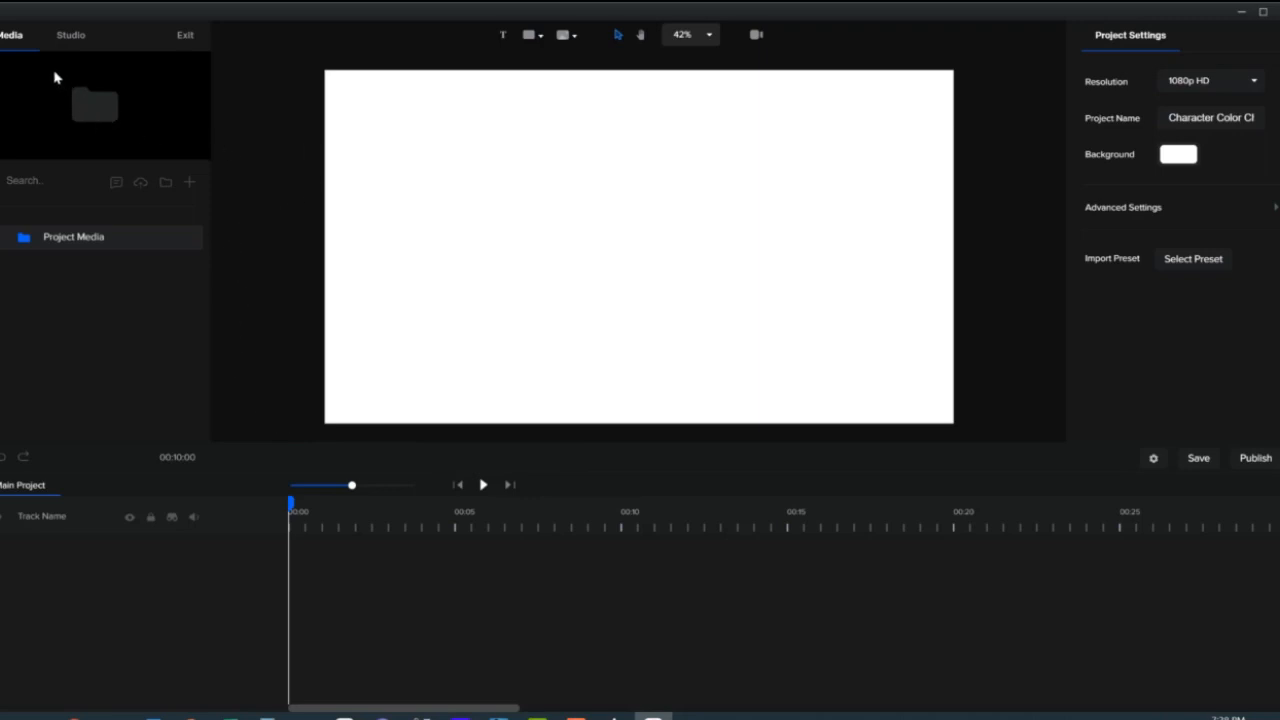
Add the Fitness Girl character from the Supreme character collection to the centre of the canvas.
{"action": "left_click", "coordinate": [70, 40]}
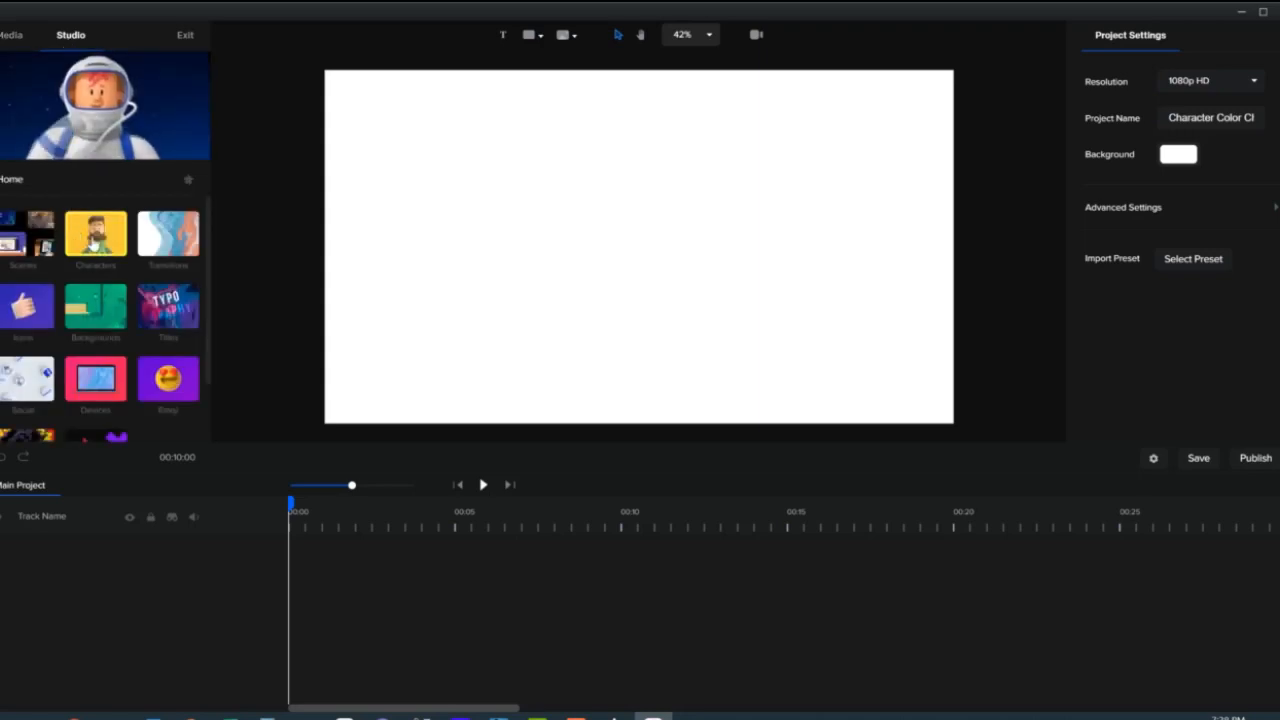
{"action": "left_click", "coordinate": [96, 233]}
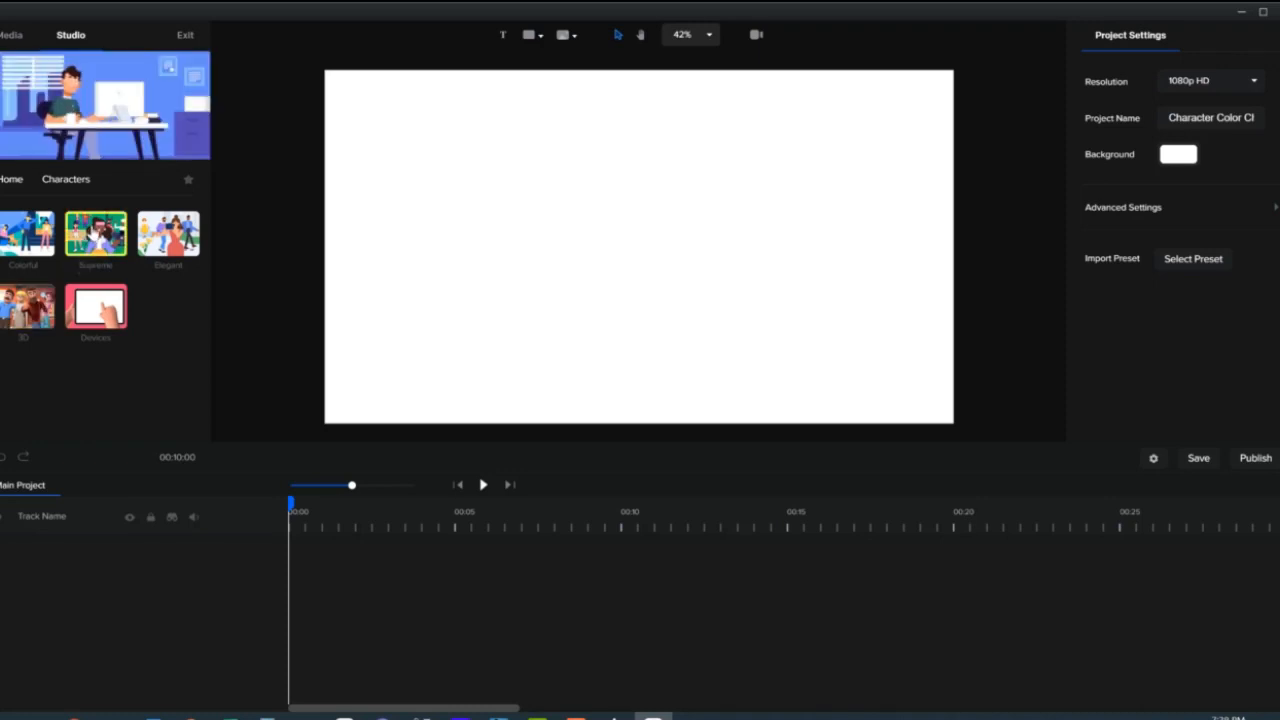
{"action": "left_click", "coordinate": [95, 240]}
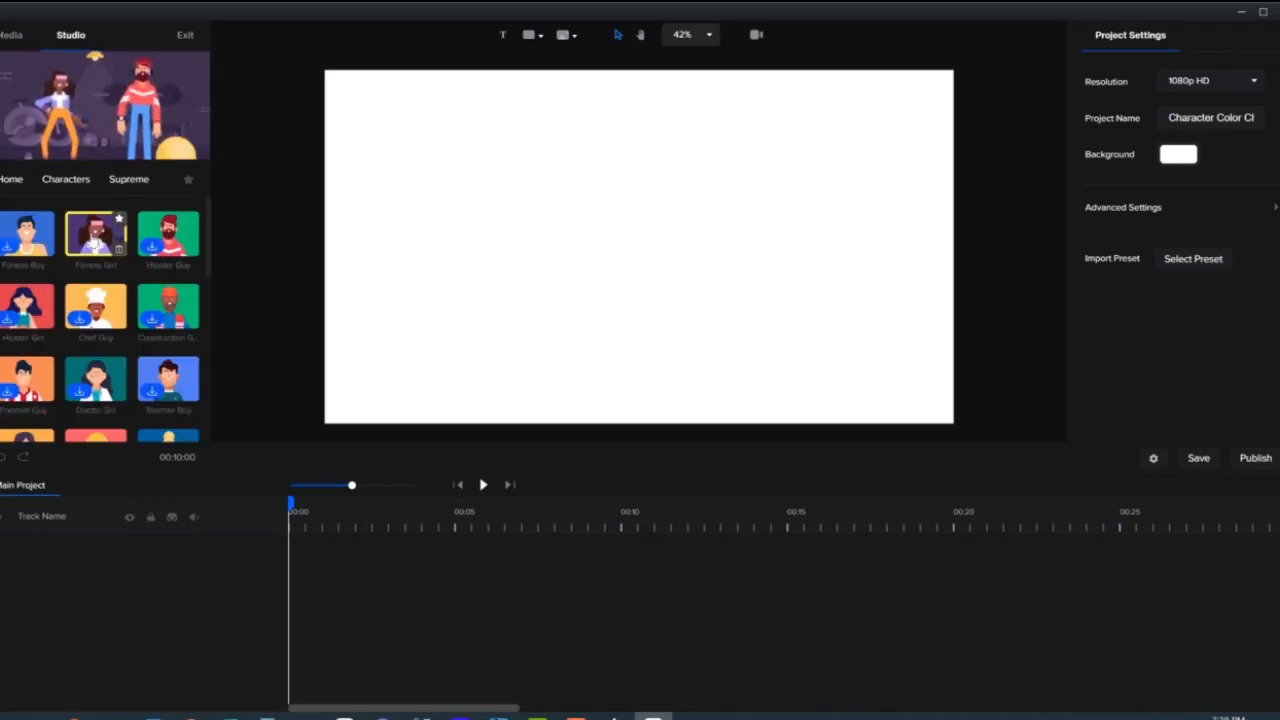
{"action": "left_click_drag", "start_coordinate": [95, 235], "coordinate": [593, 208]}
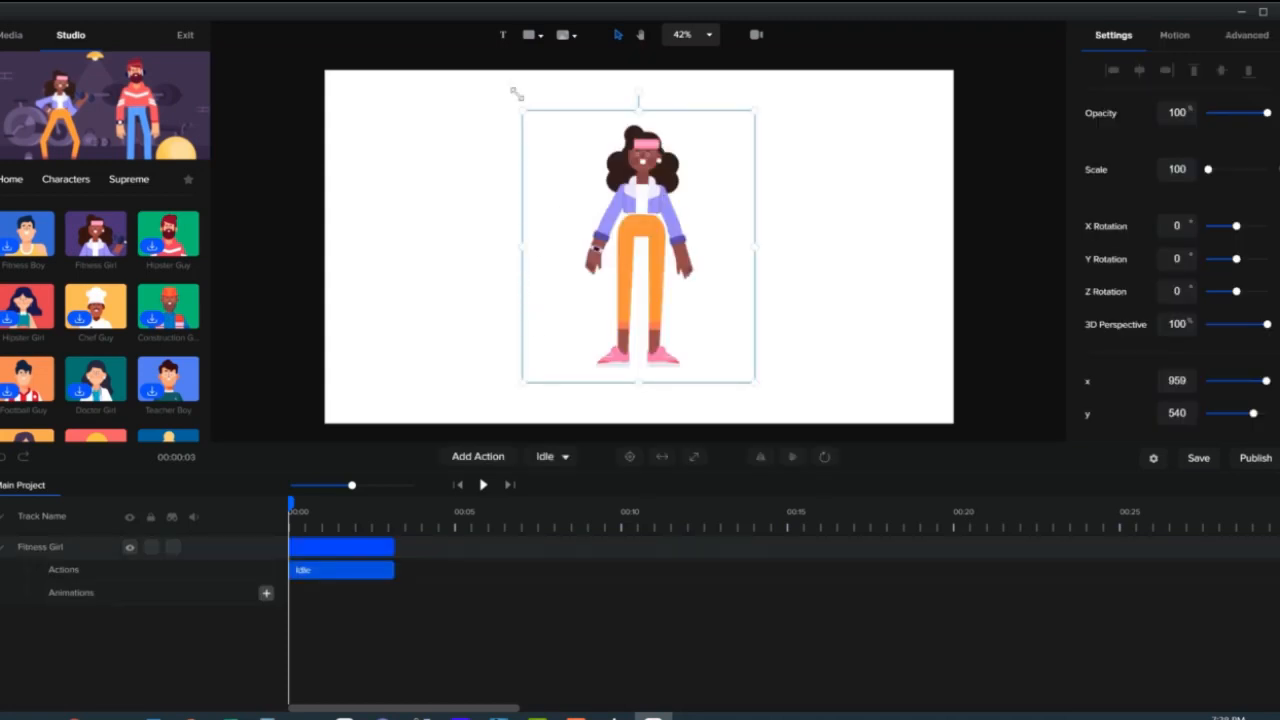
Add a default text element and a rectangle shape over the Fitness Girl character.
{"action": "left_click", "coordinate": [504, 36]}
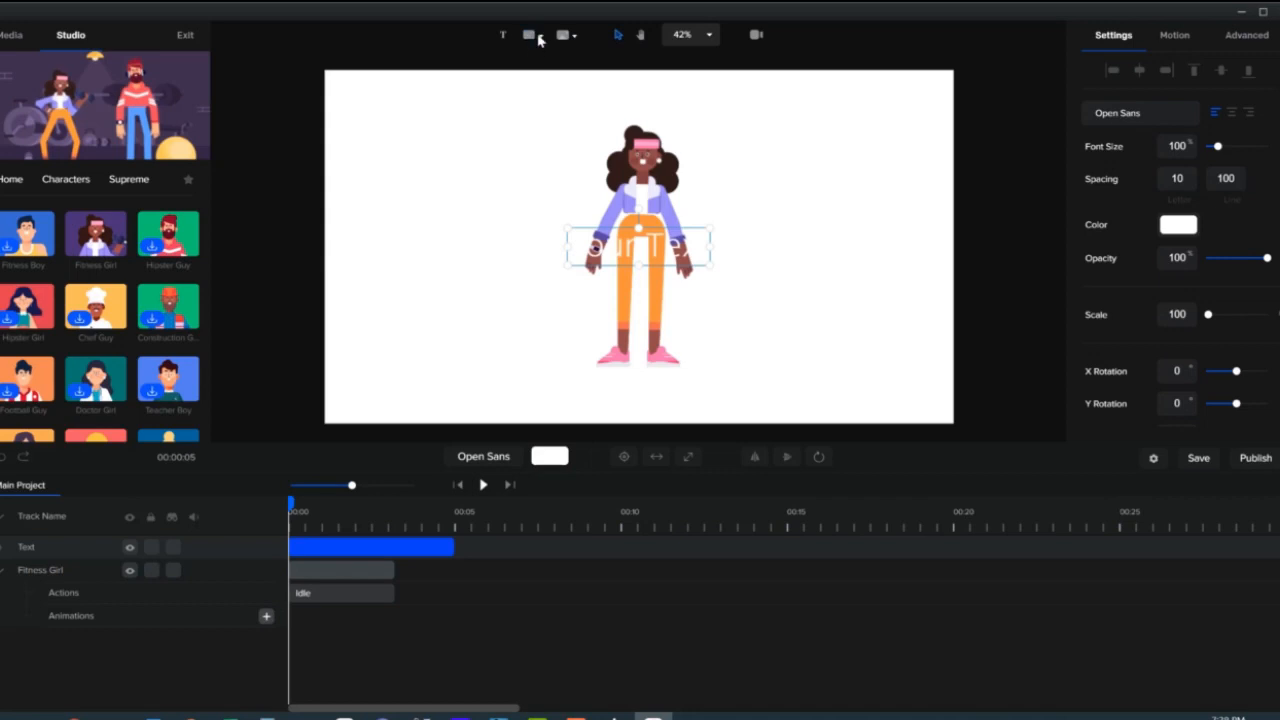
{"action": "left_click", "coordinate": [533, 40]}
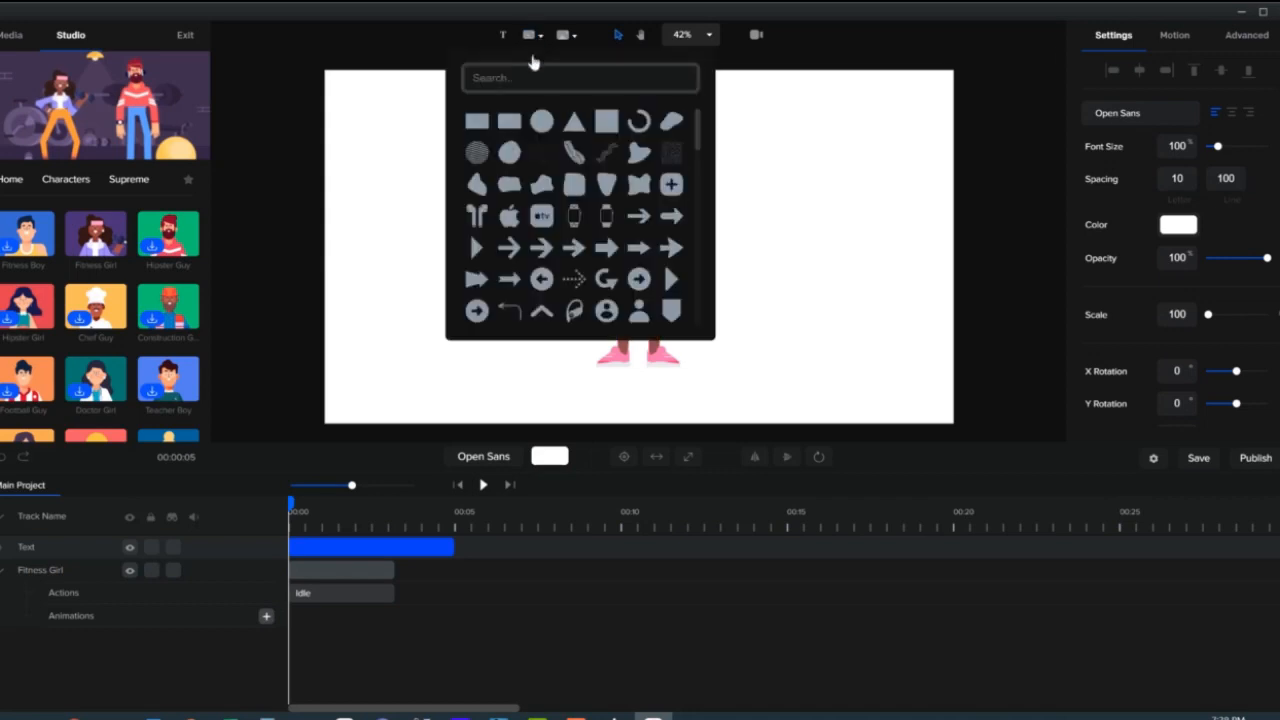
{"action": "left_click", "coordinate": [478, 121]}
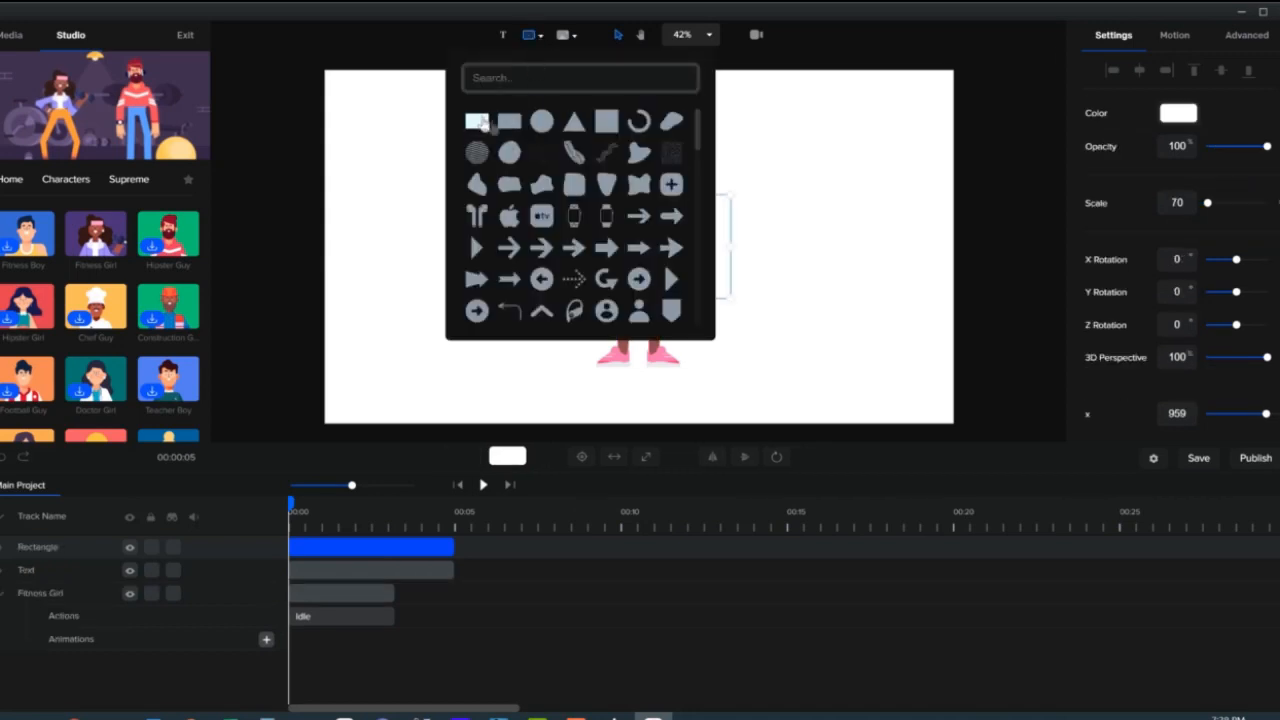
{"action": "left_click", "coordinate": [790, 215]}
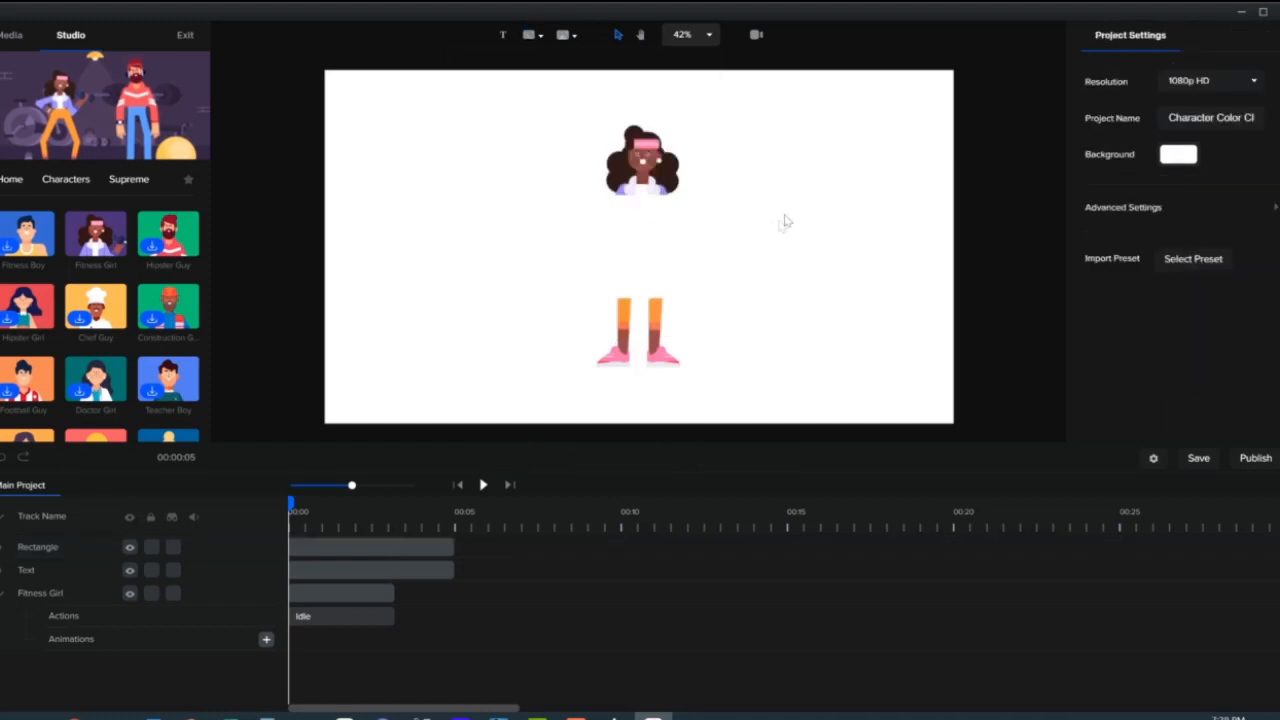
Change the rectangle's fill color to red, #FF0000.
{"action": "left_click", "coordinate": [706, 248]}
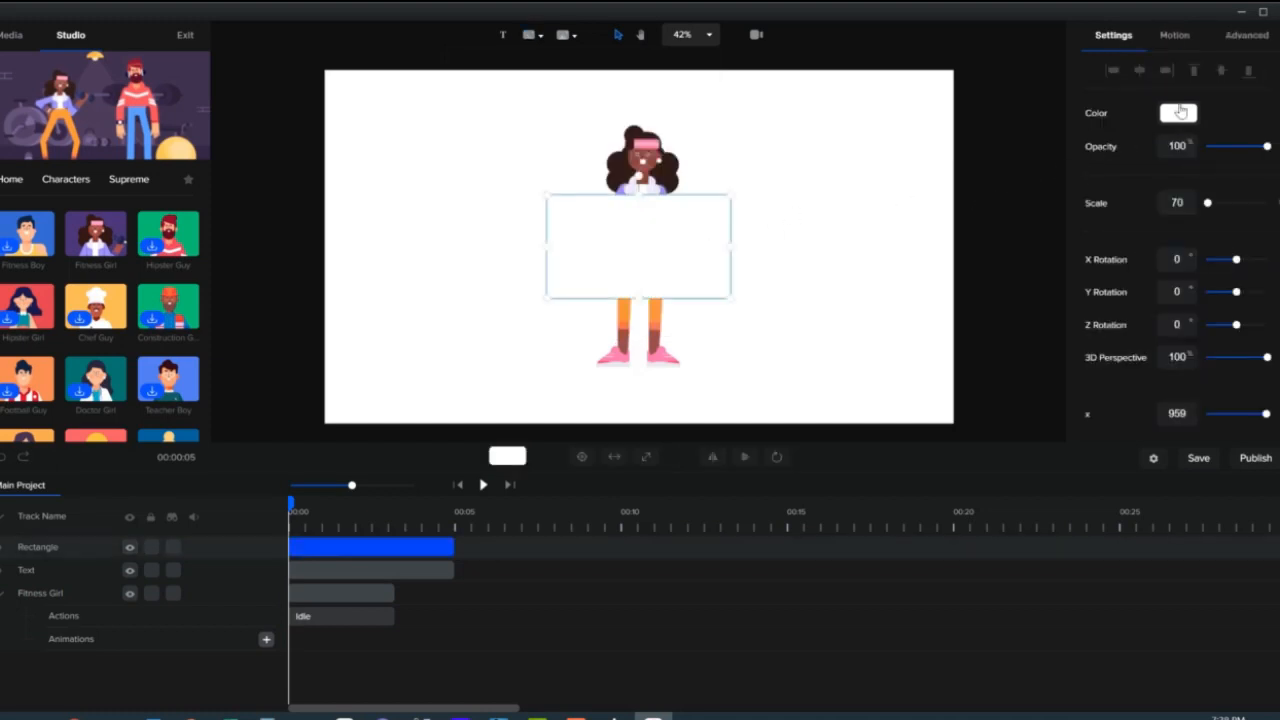
{"action": "left_click", "coordinate": [1178, 116]}
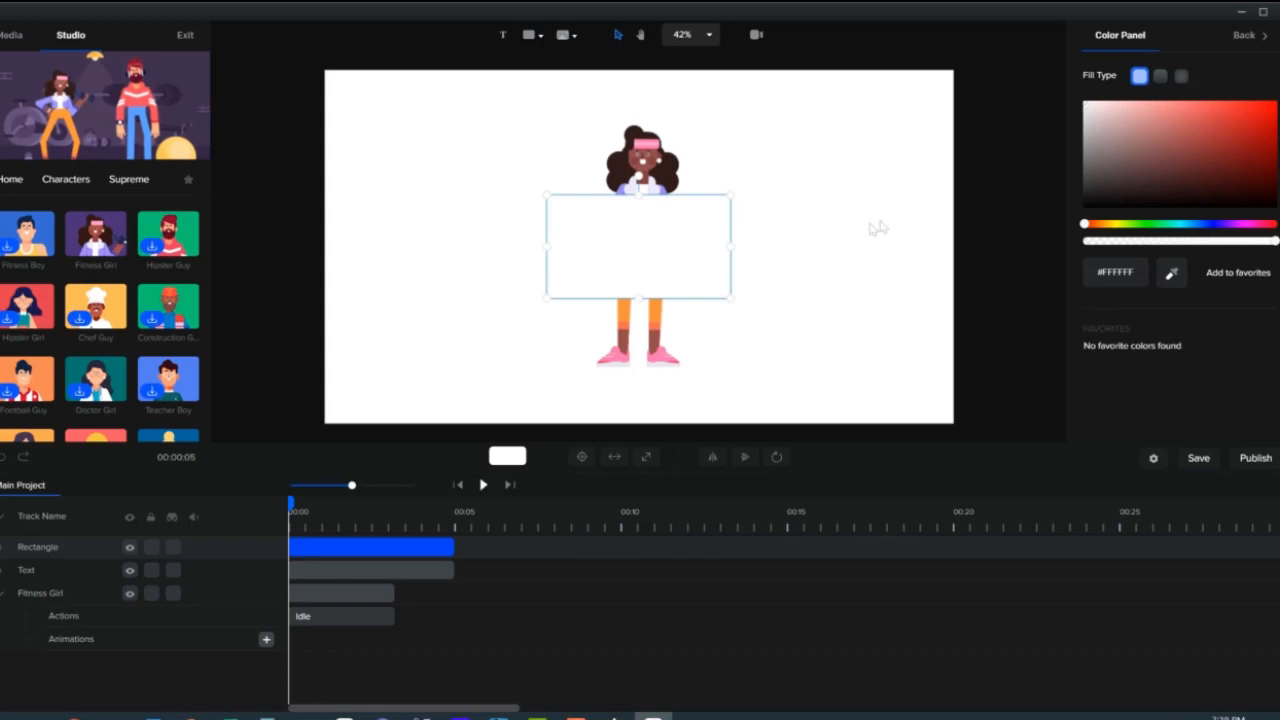
{"action": "left_click", "coordinate": [824, 231]}
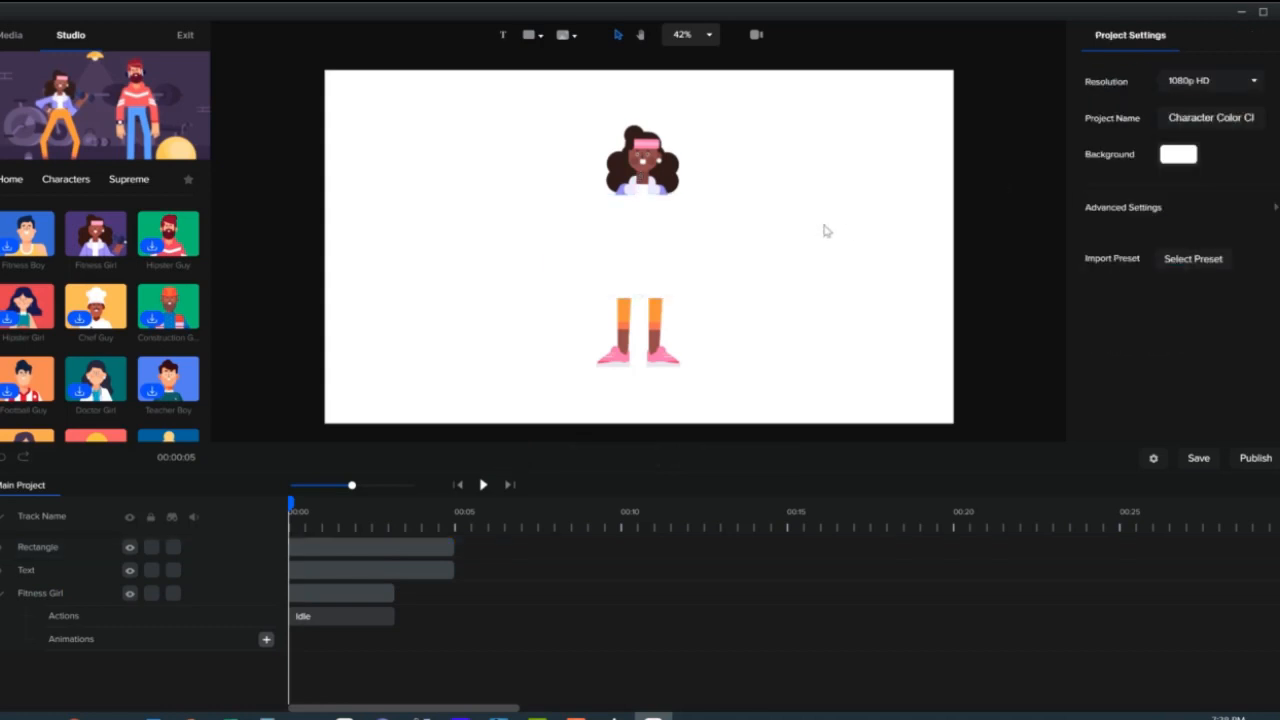
{"action": "left_click", "coordinate": [668, 246]}
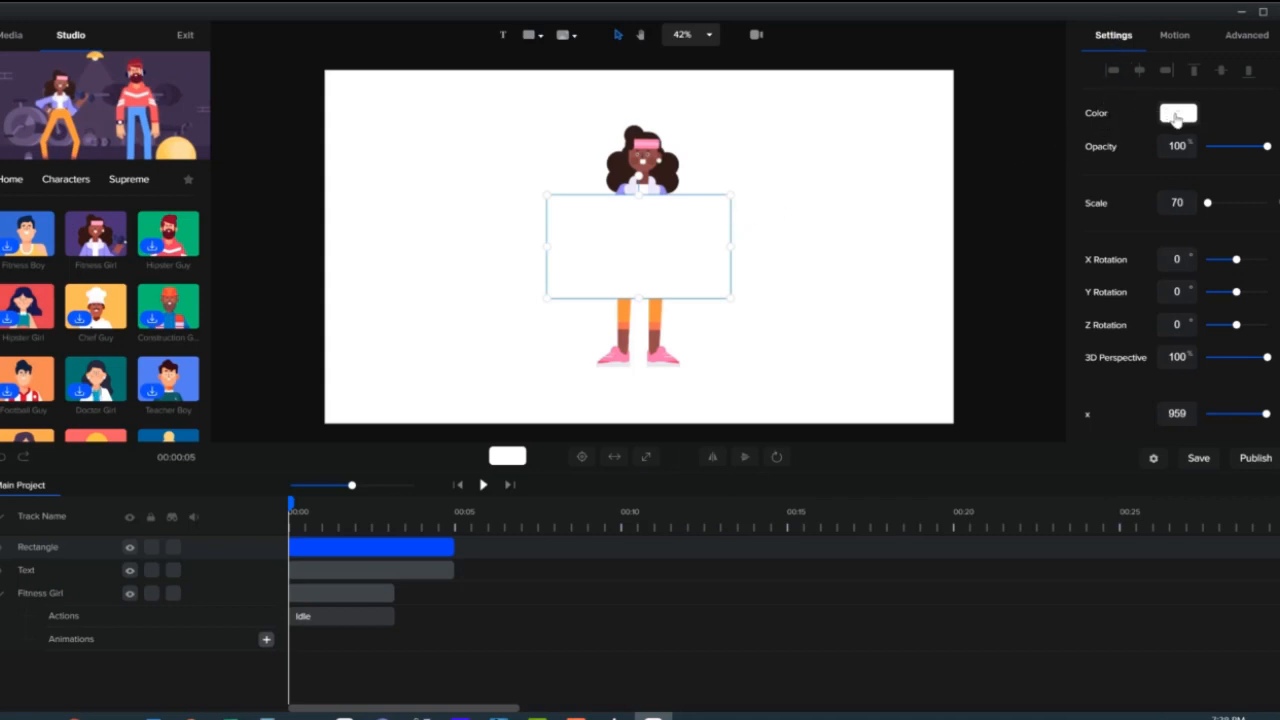
{"action": "left_click", "coordinate": [1177, 115]}
{"action": "left_click_drag", "start_coordinate": [1260, 126], "coordinate": [1274, 105]}
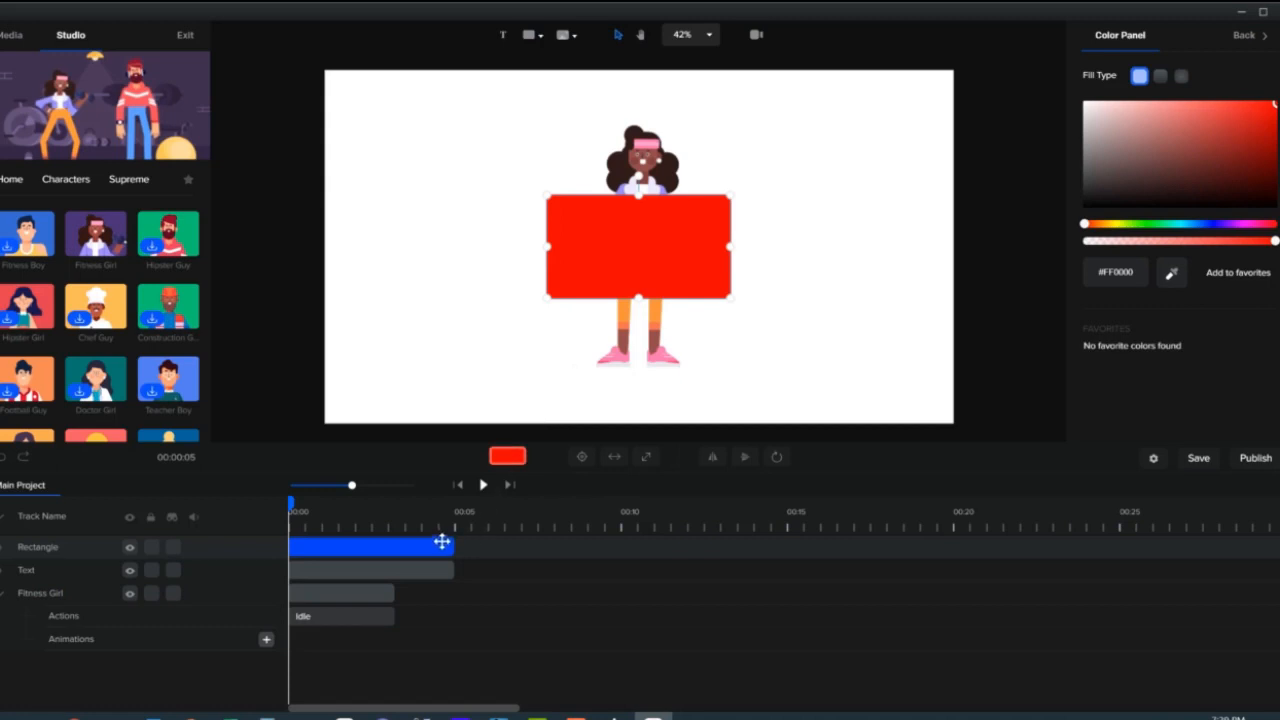
Delete the red rectangle from the project.
{"action": "right_click", "coordinate": [443, 546]}
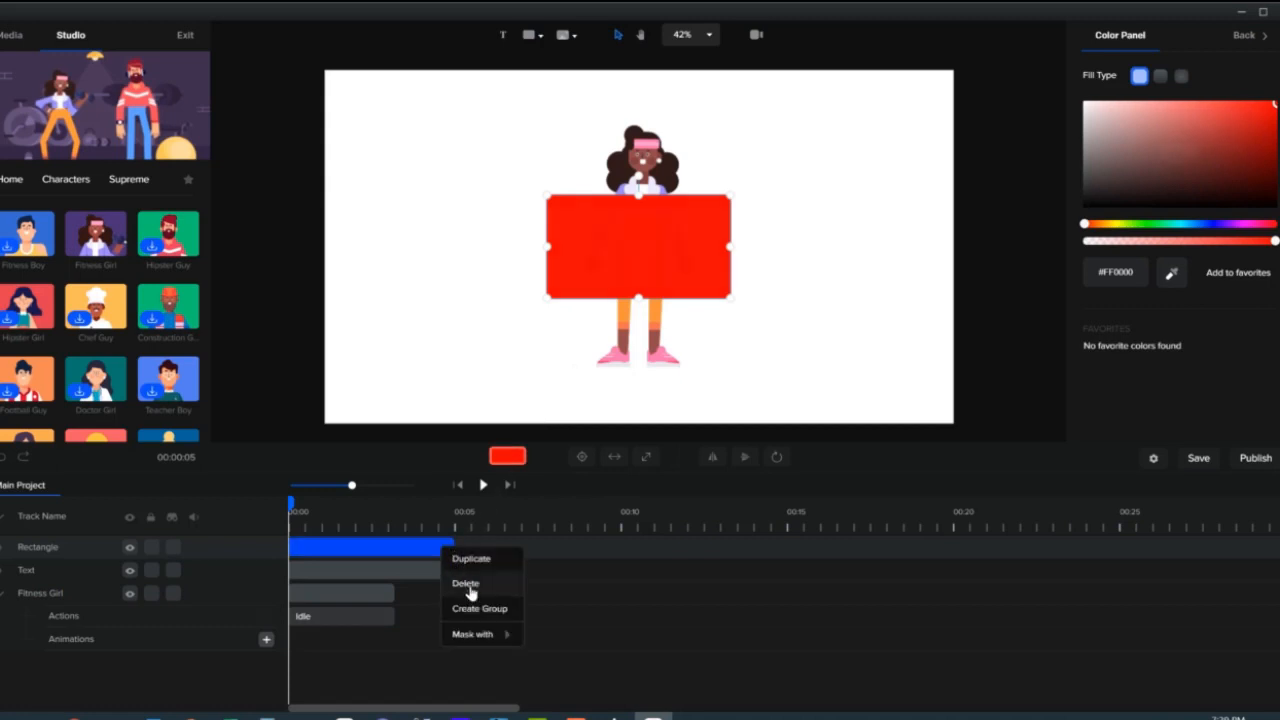
{"action": "left_click", "coordinate": [467, 584]}
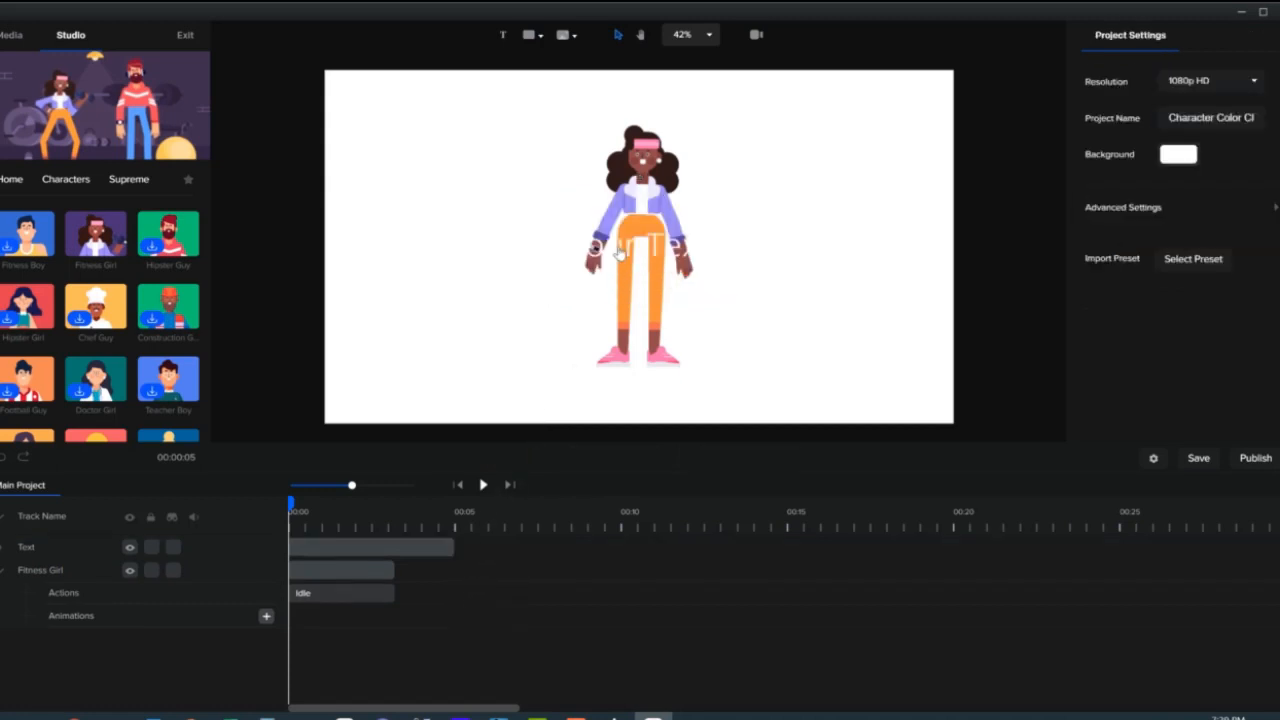
Change the text element's color to black, #000000, and then delete the text from the project.
{"action": "left_click", "coordinate": [620, 251]}
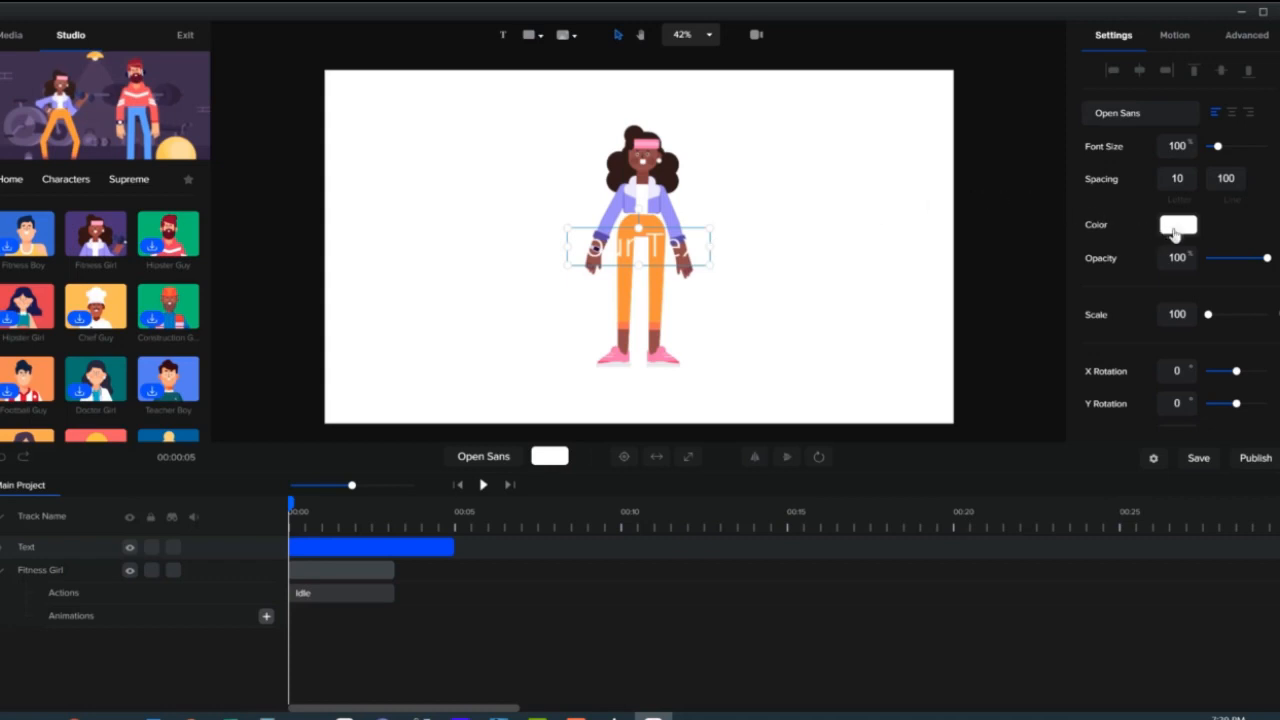
{"action": "left_click", "coordinate": [1179, 228]}
{"action": "left_click_drag", "start_coordinate": [1133, 204], "coordinate": [1056, 242]}
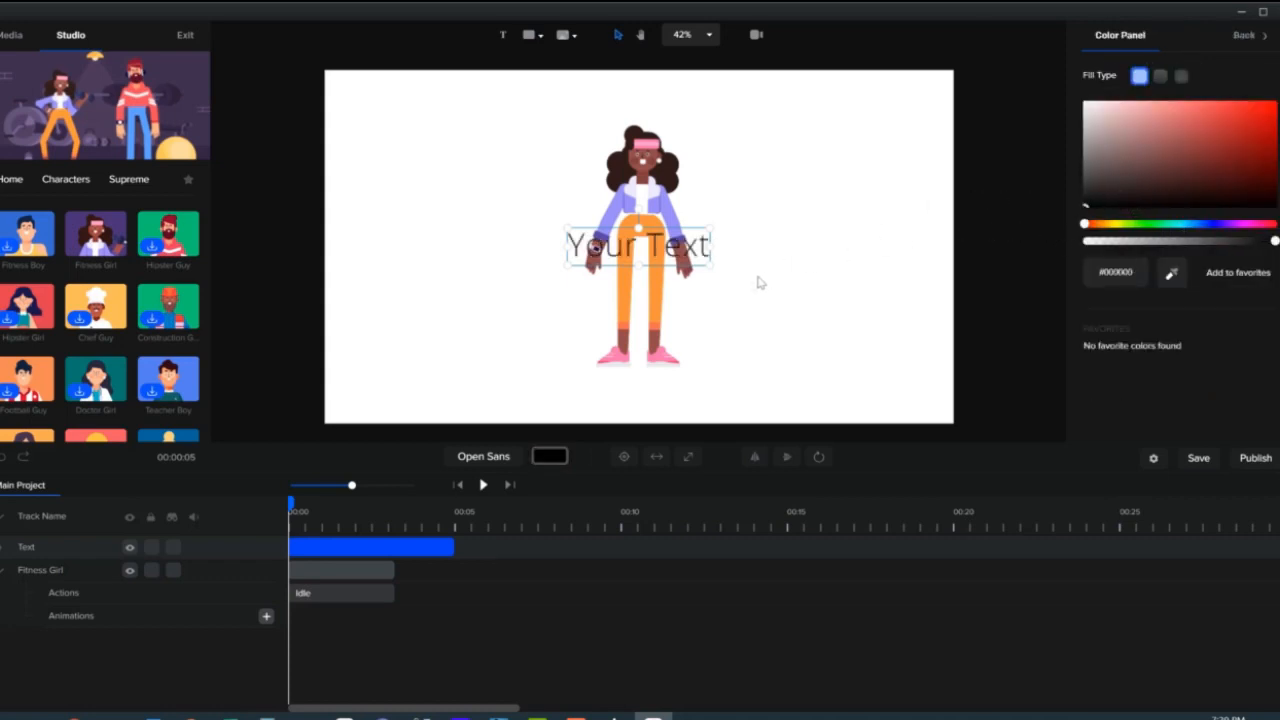
{"action": "right_click", "coordinate": [445, 547]}
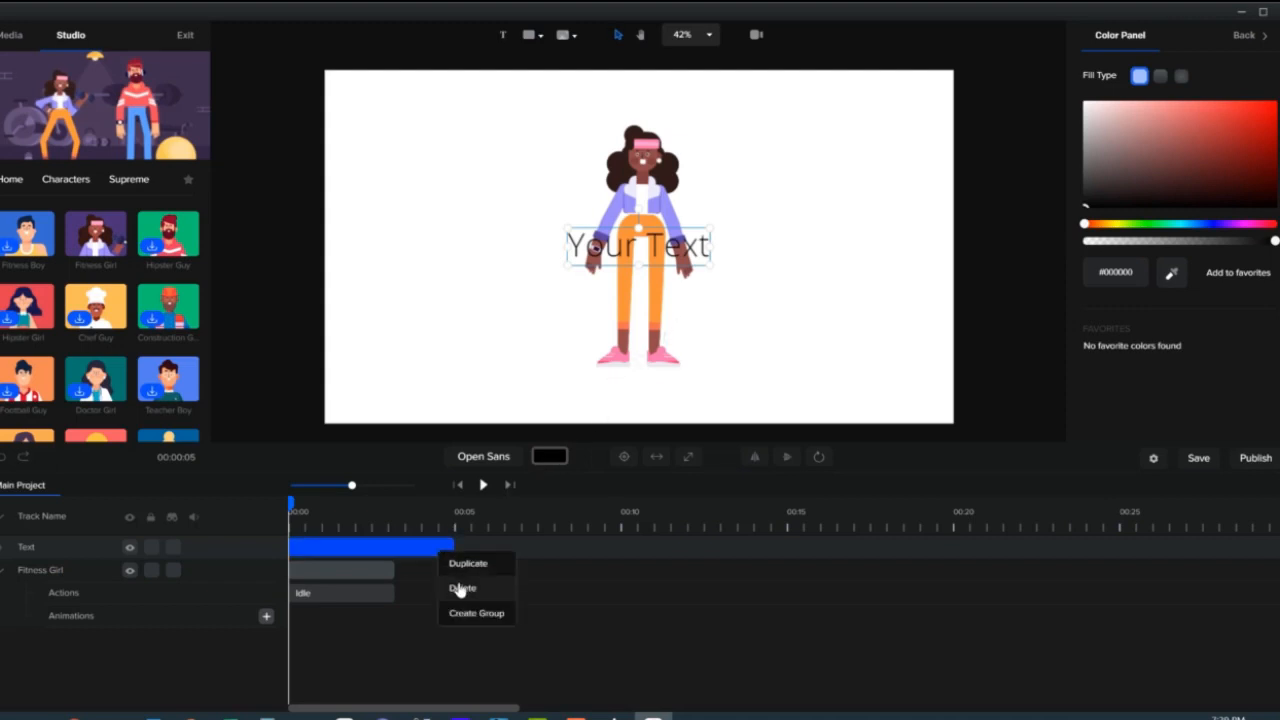
{"action": "left_click", "coordinate": [462, 592]}
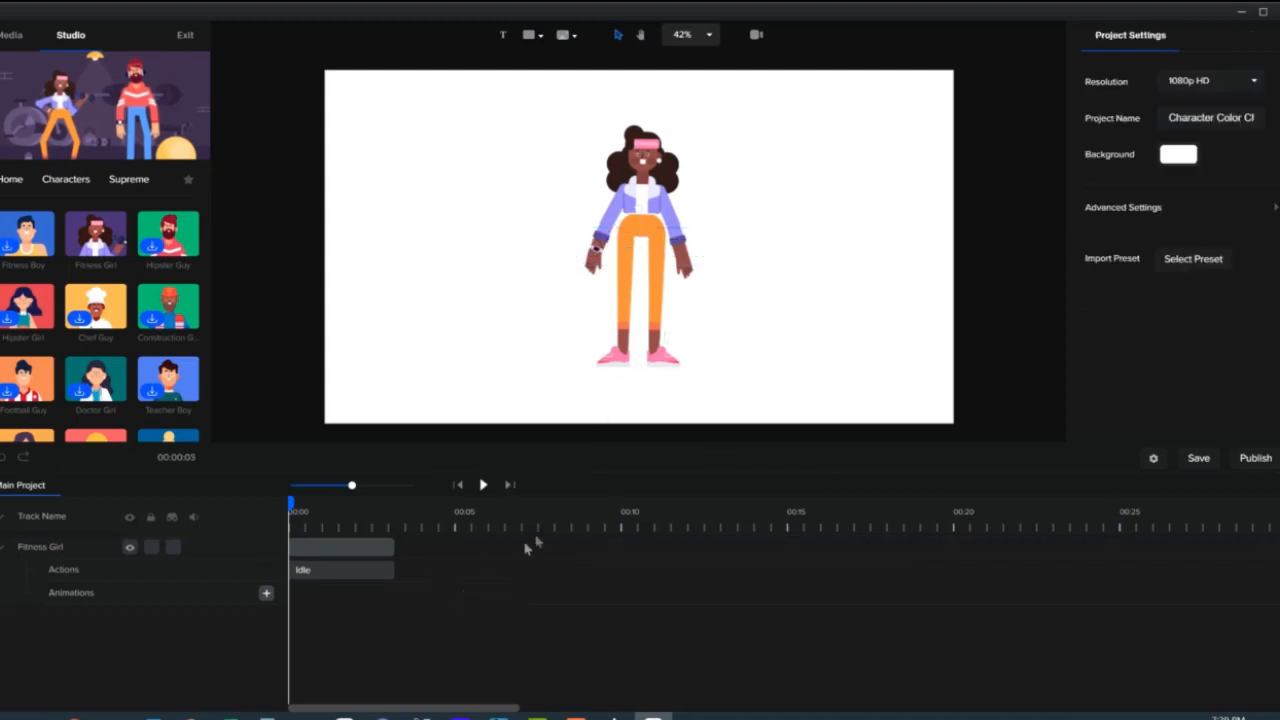
Add a color replacement to the Fitness Girl character and sample her purple jacket sleeve as the old color.
{"action": "left_click", "coordinate": [643, 211]}
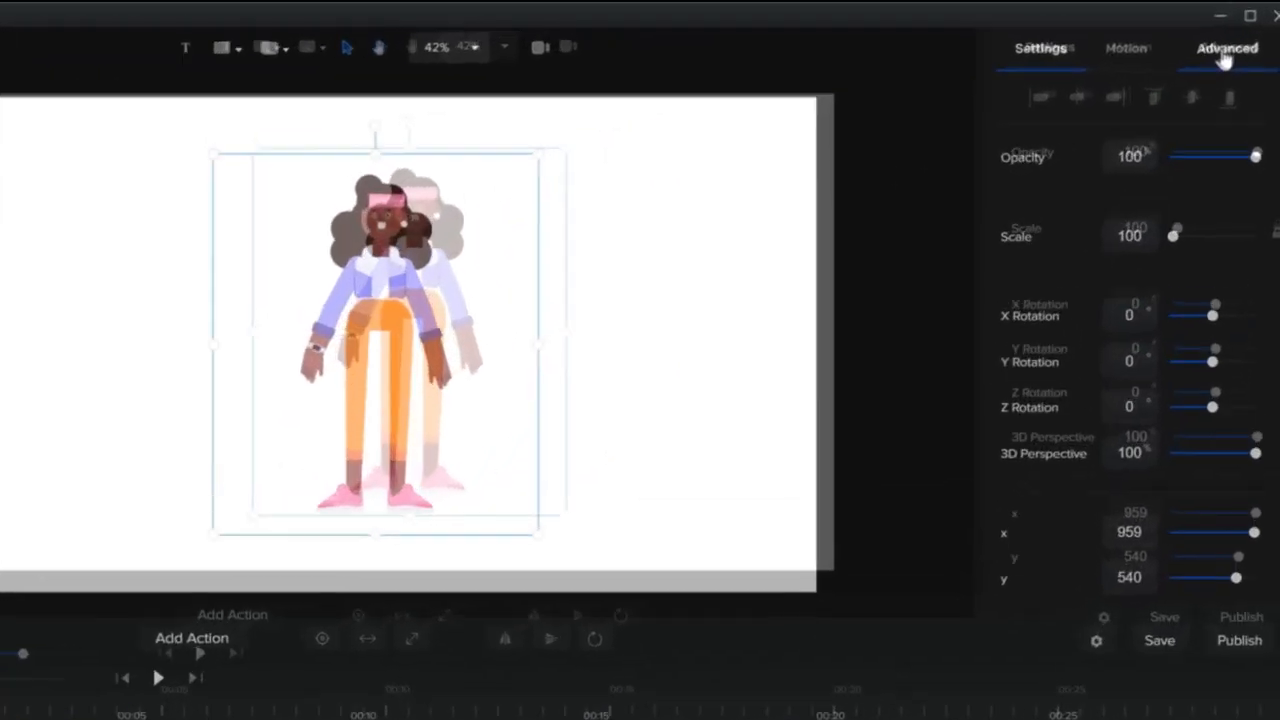
{"action": "left_click", "coordinate": [1243, 38]}
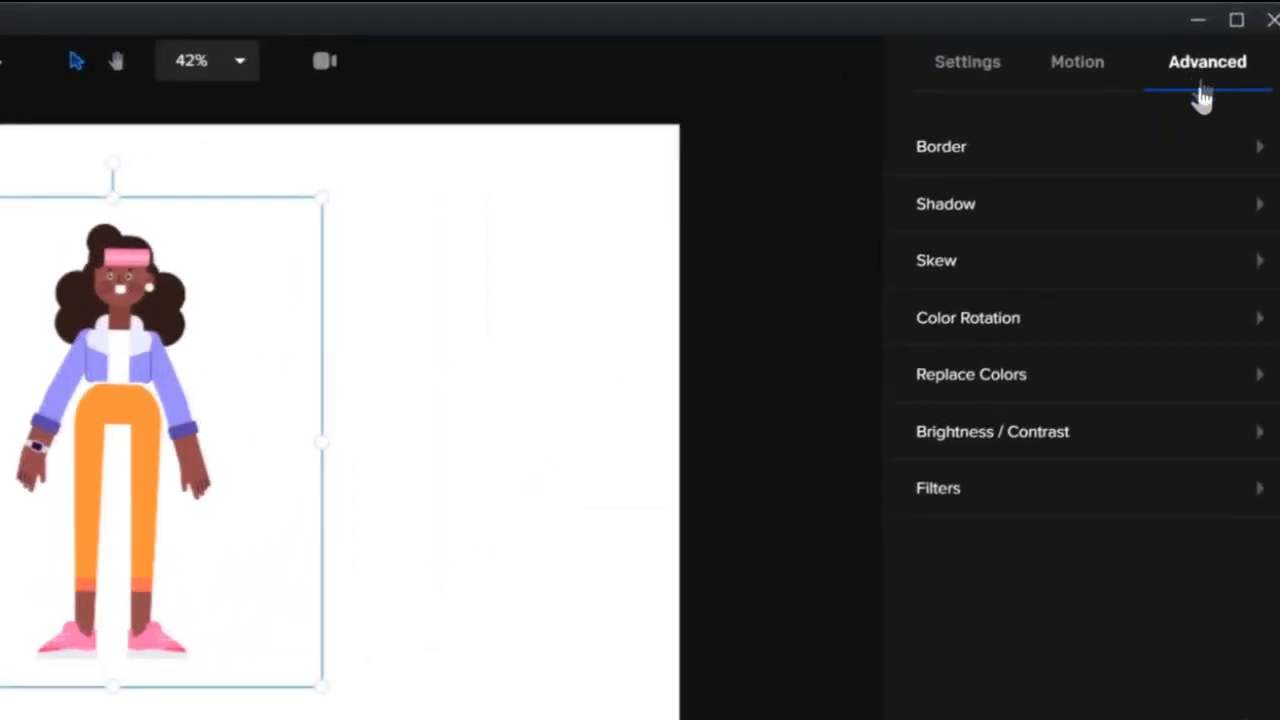
{"action": "left_click", "coordinate": [1260, 378]}
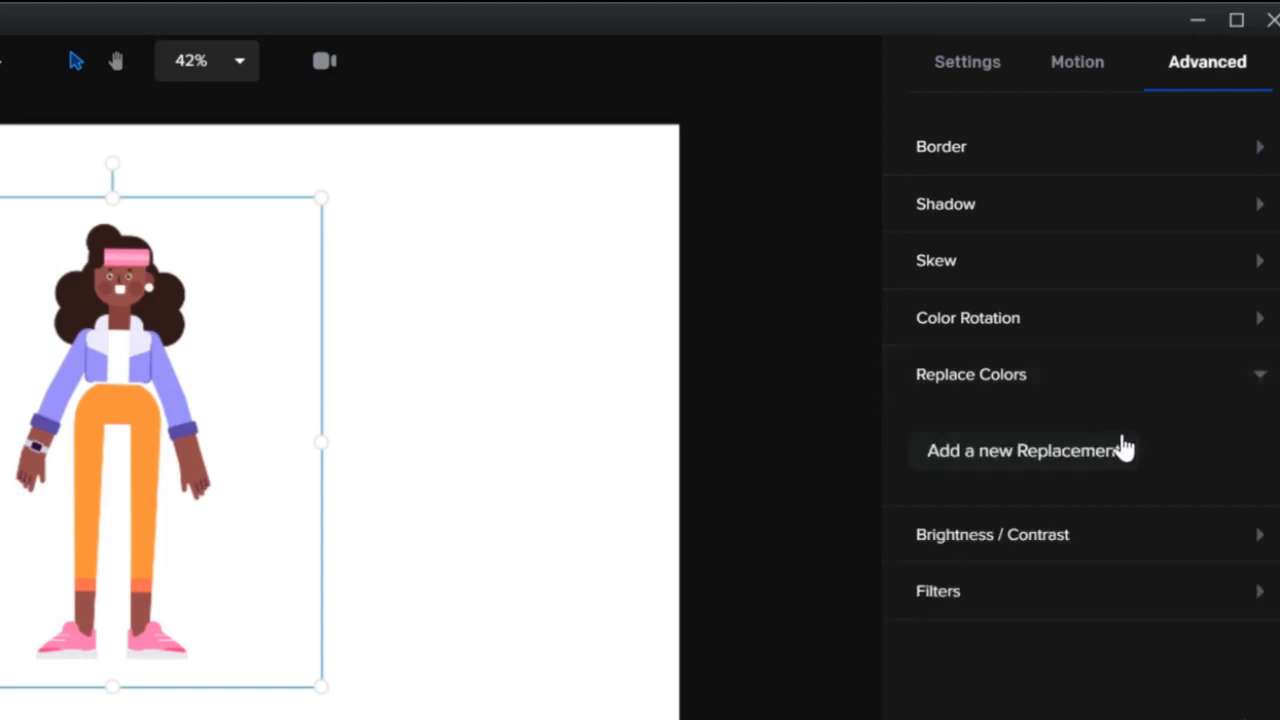
{"action": "left_click", "coordinate": [1045, 460]}
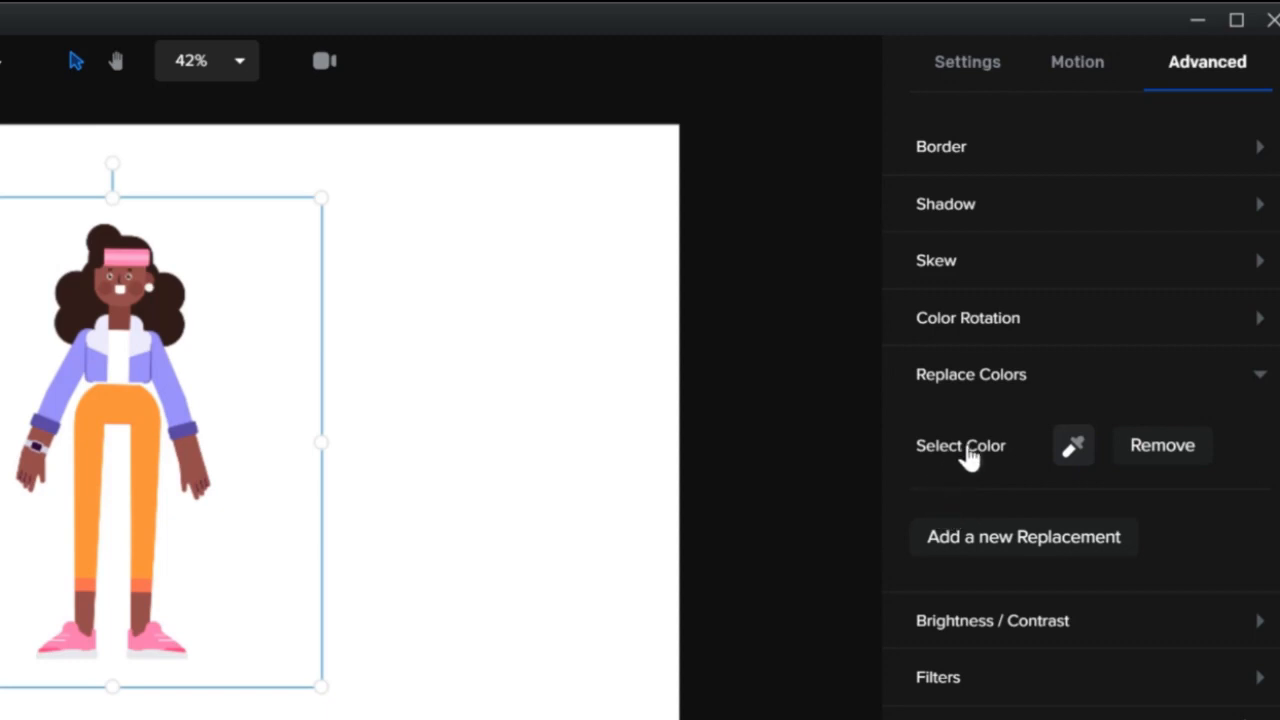
{"action": "left_click", "coordinate": [1073, 455]}
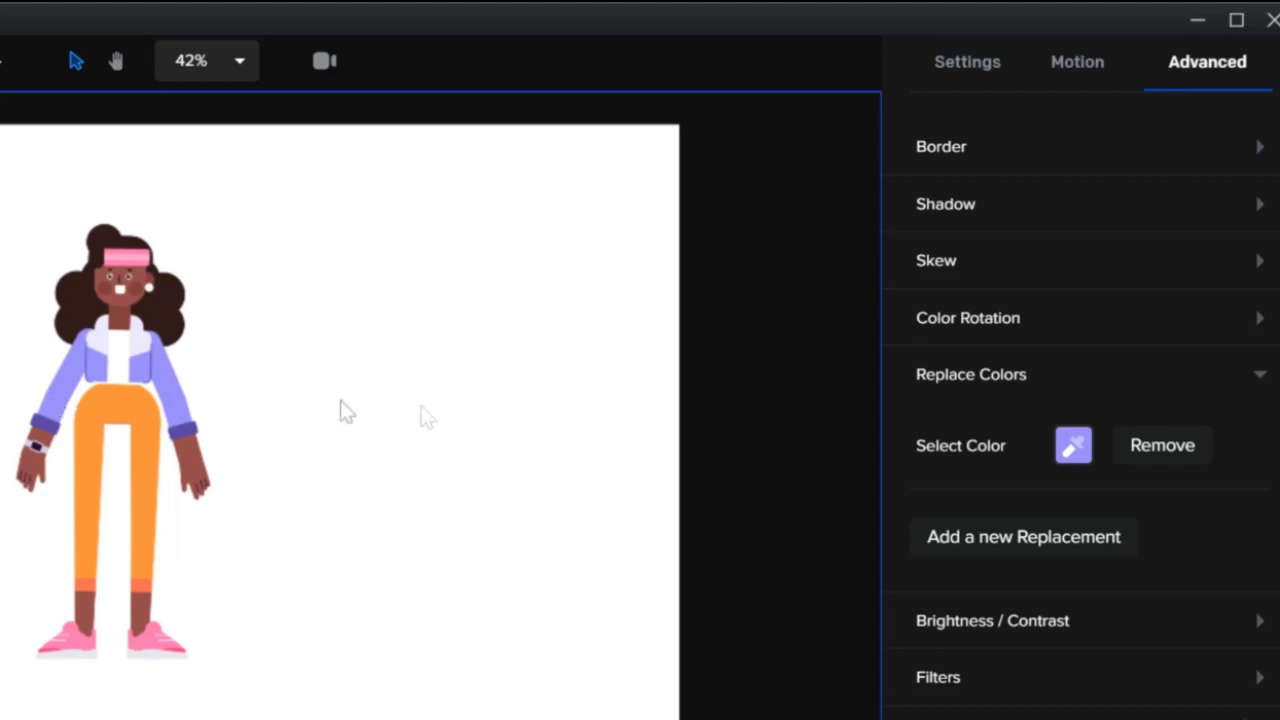
{"action": "left_click", "coordinate": [1074, 450]}
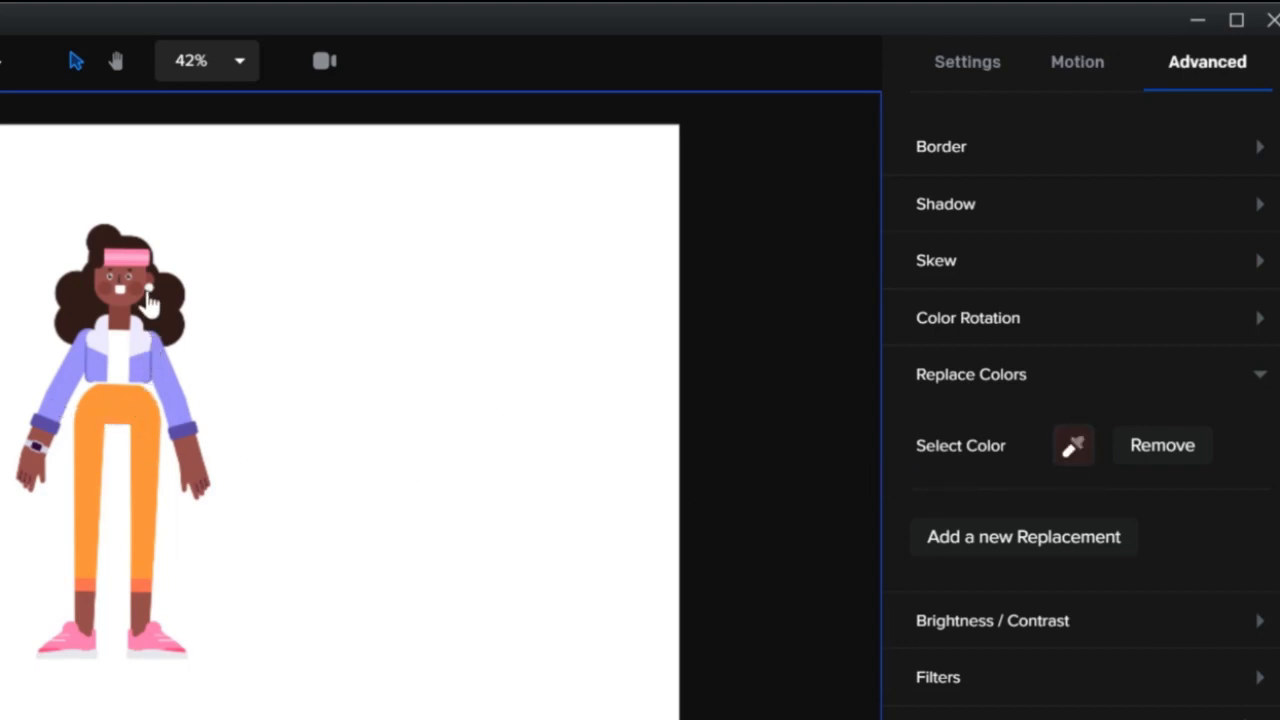
{"action": "left_click", "coordinate": [63, 392]}
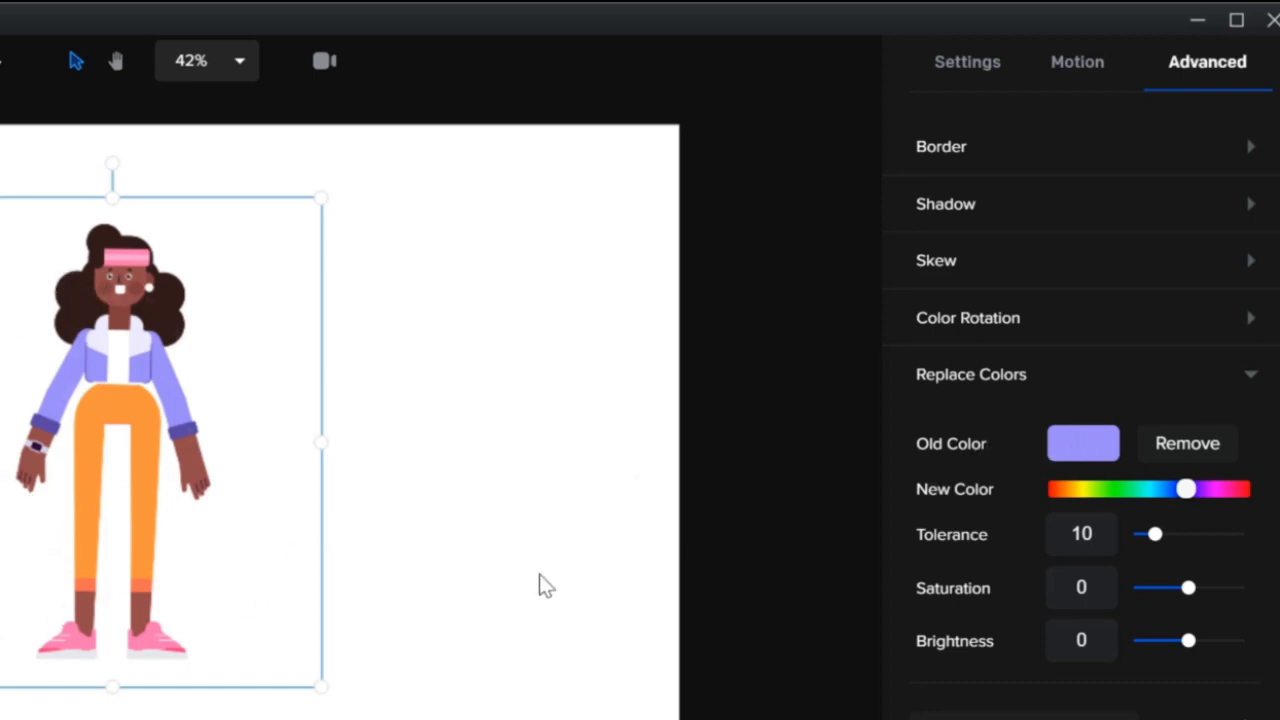
Set the jacket replacement's new color to green and, after testing lower values, its tolerance to 5.
{"action": "left_click_drag", "start_coordinate": [1186, 495], "coordinate": [1109, 500]}
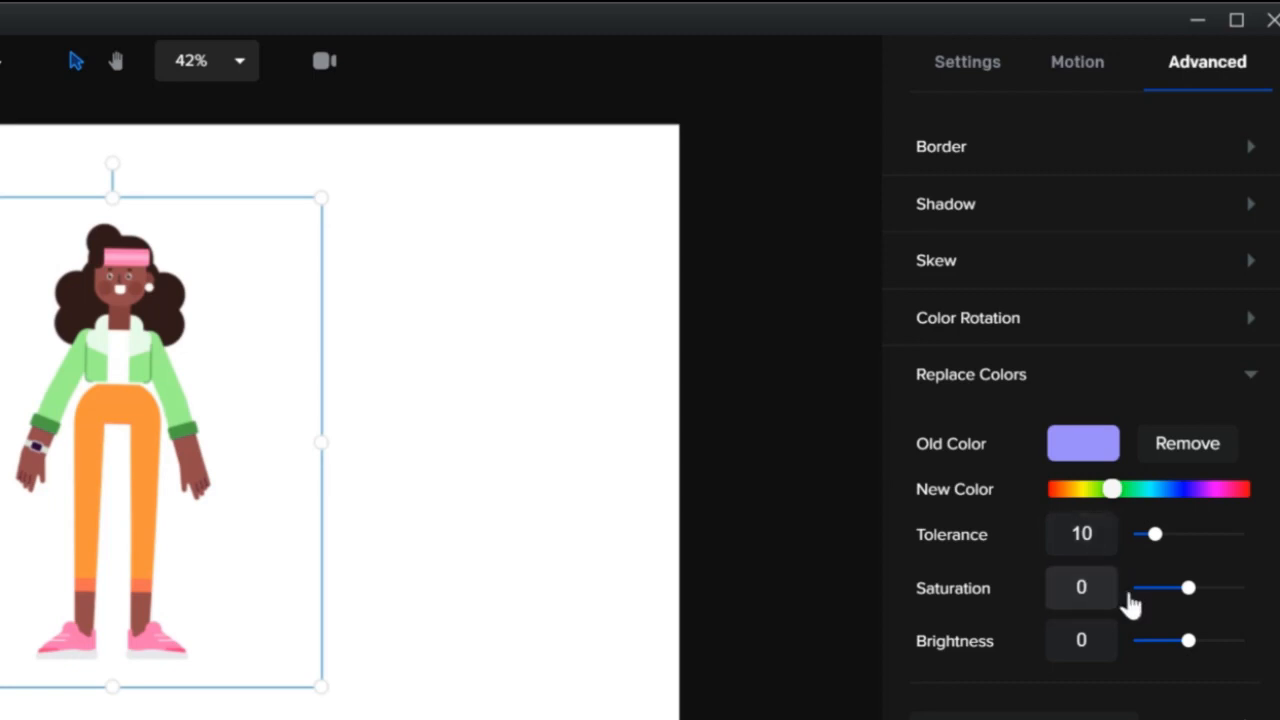
{"action": "left_click", "coordinate": [1134, 534]}
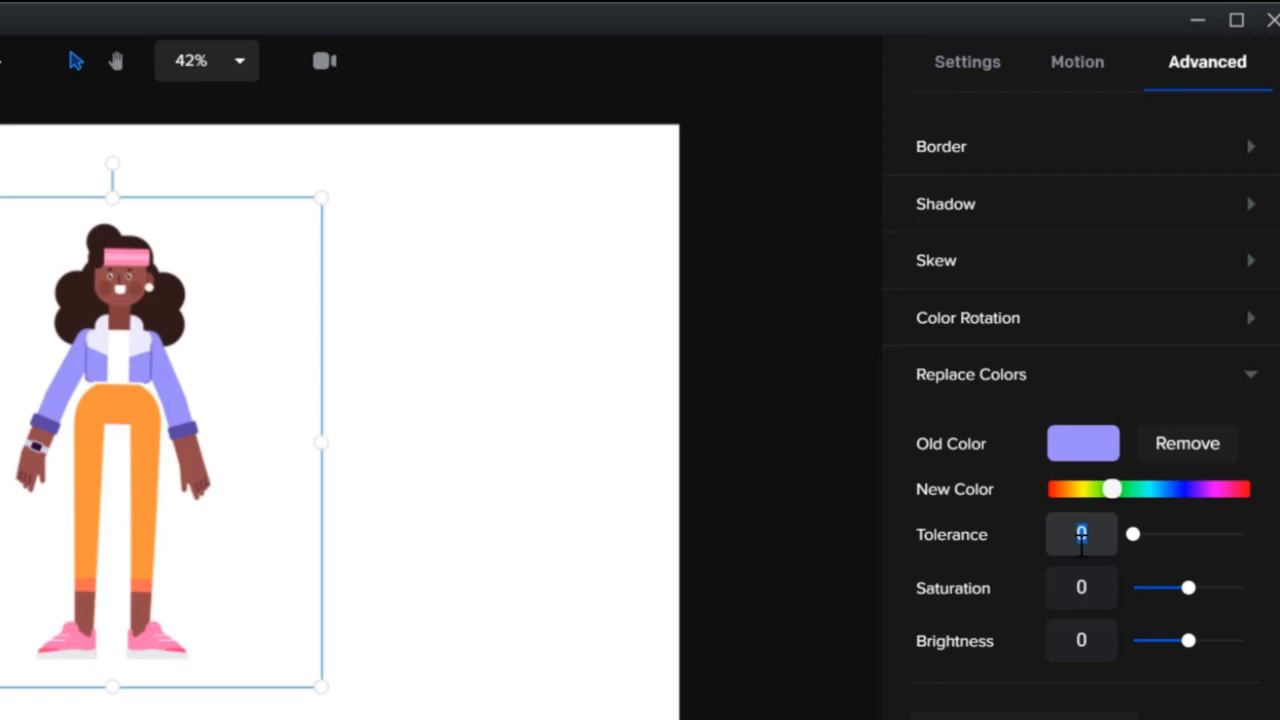
{"action": "type", "text": "1"}
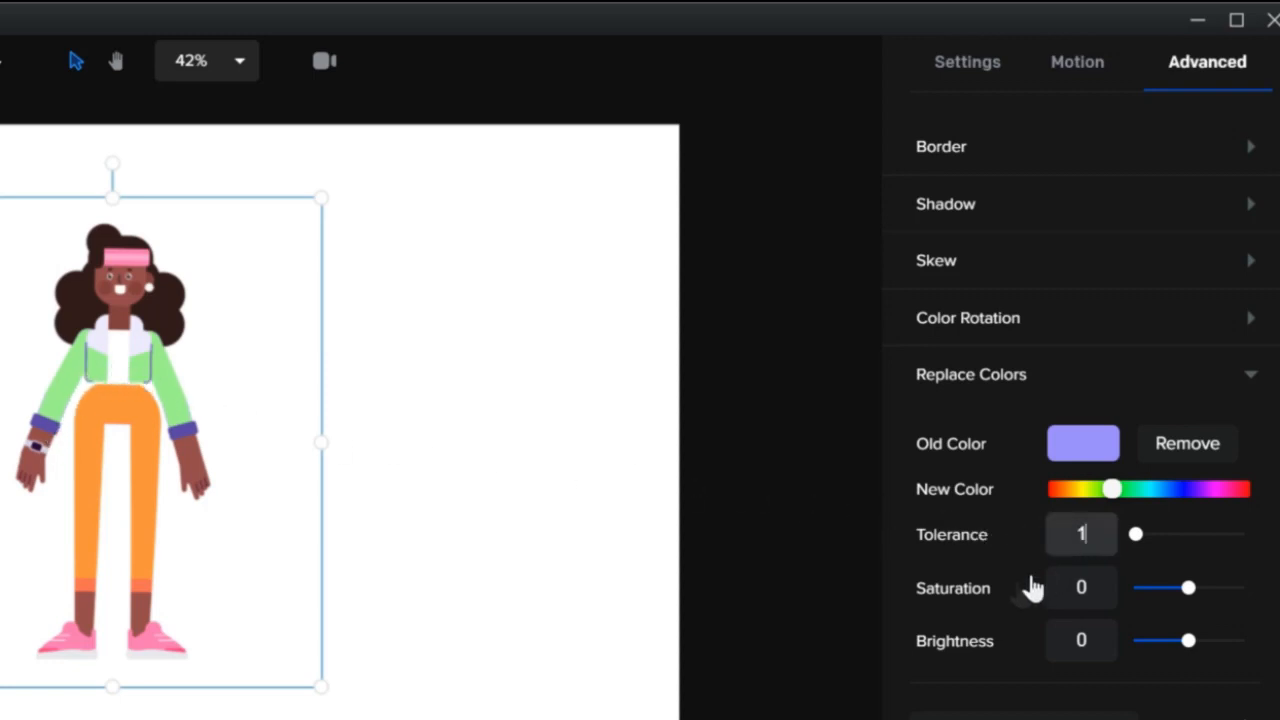
{"action": "key", "text": "BackSpace"}
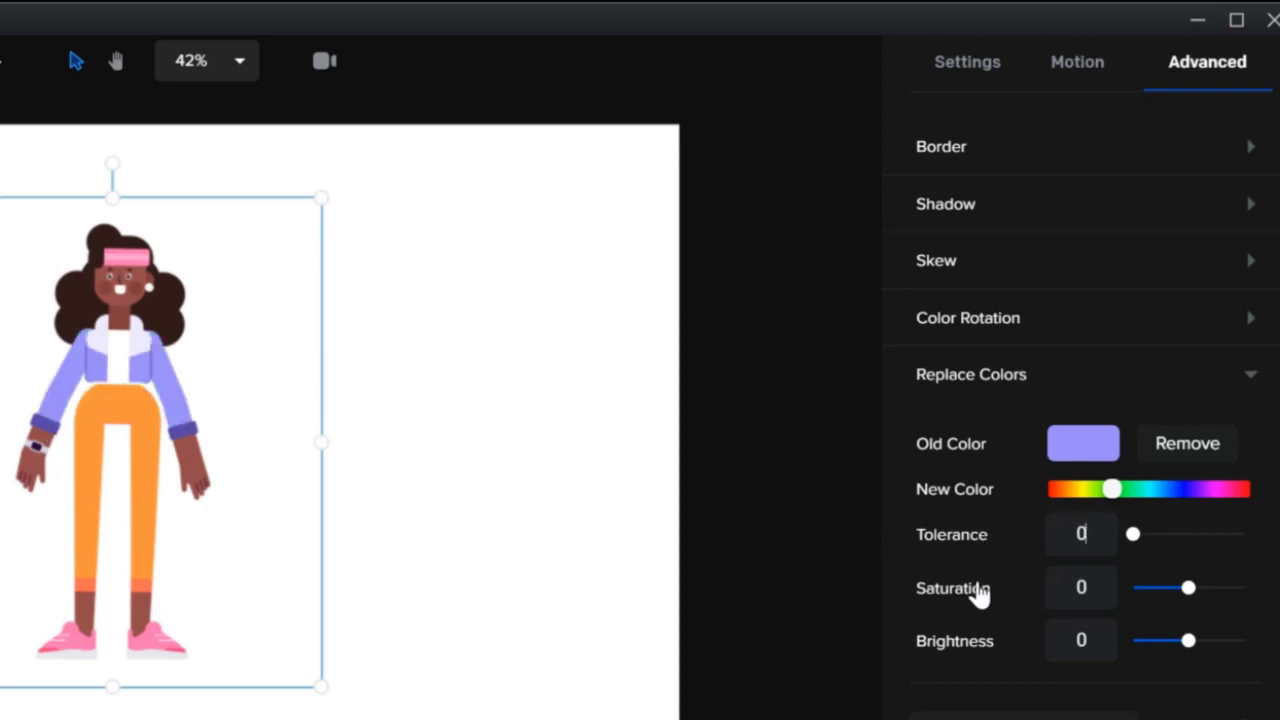
{"action": "type", "text": "2"}
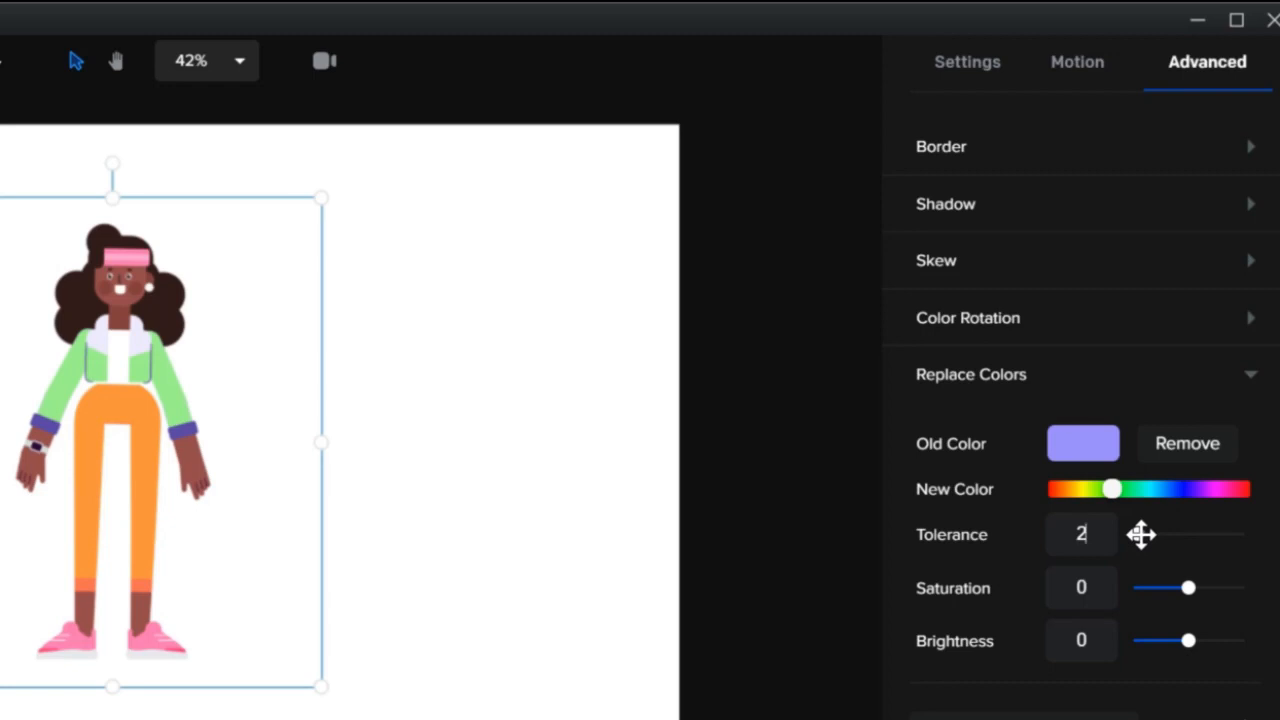
{"action": "left_click_drag", "start_coordinate": [1140, 534], "coordinate": [1148, 535]}
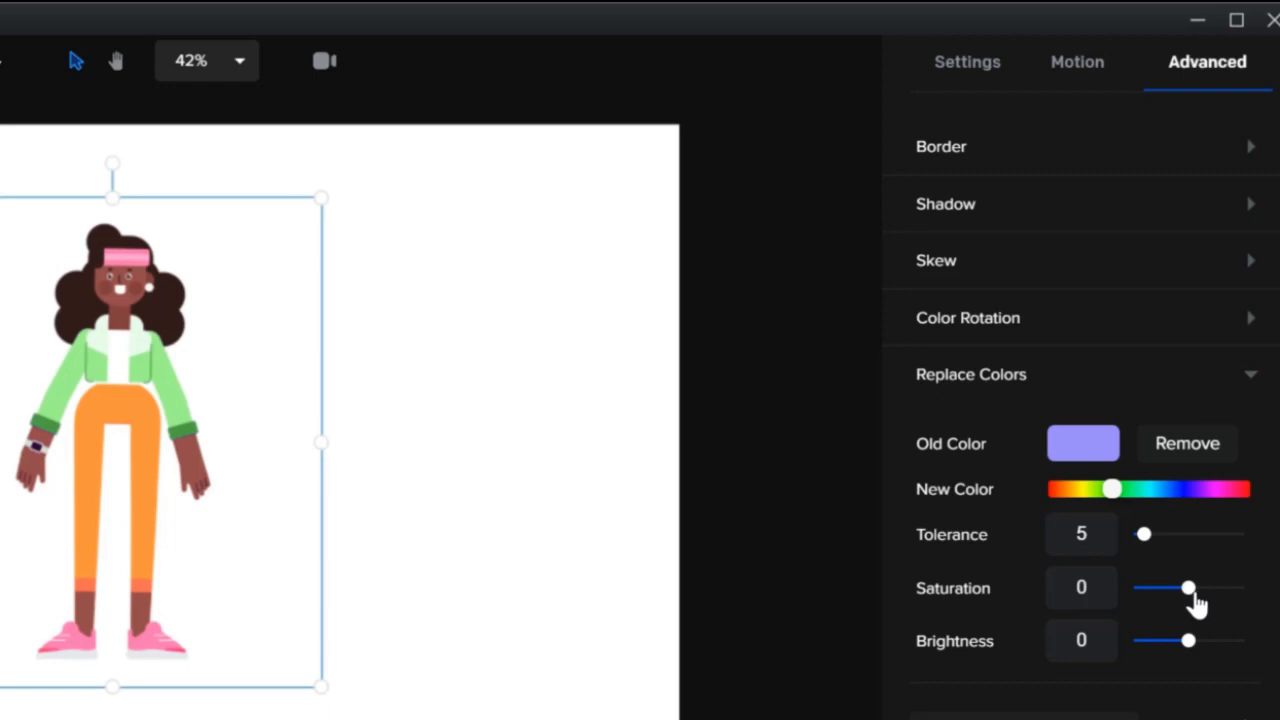
Try the jacket replacement's saturation at -100 and 100, reset it to 0, and set the brightness to 100.
{"action": "left_click_drag", "start_coordinate": [1188, 586], "coordinate": [1124, 600]}
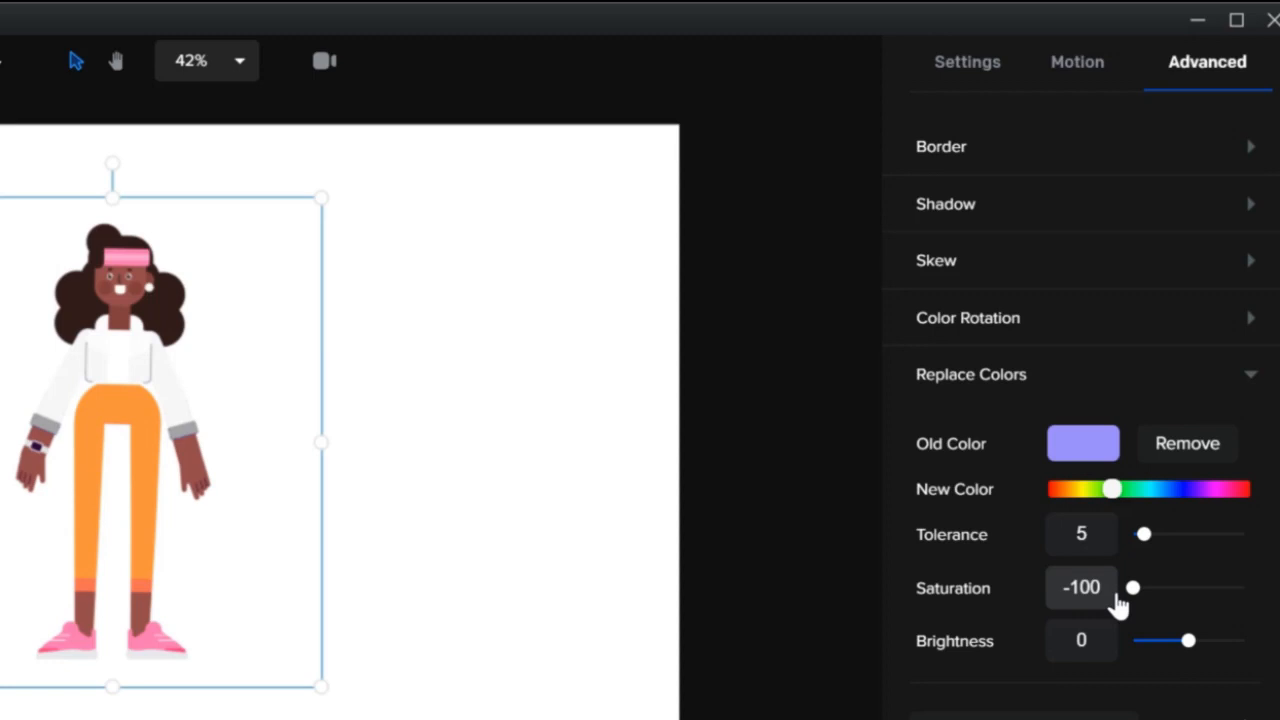
{"action": "left_click_drag", "start_coordinate": [1124, 598], "coordinate": [1257, 591]}
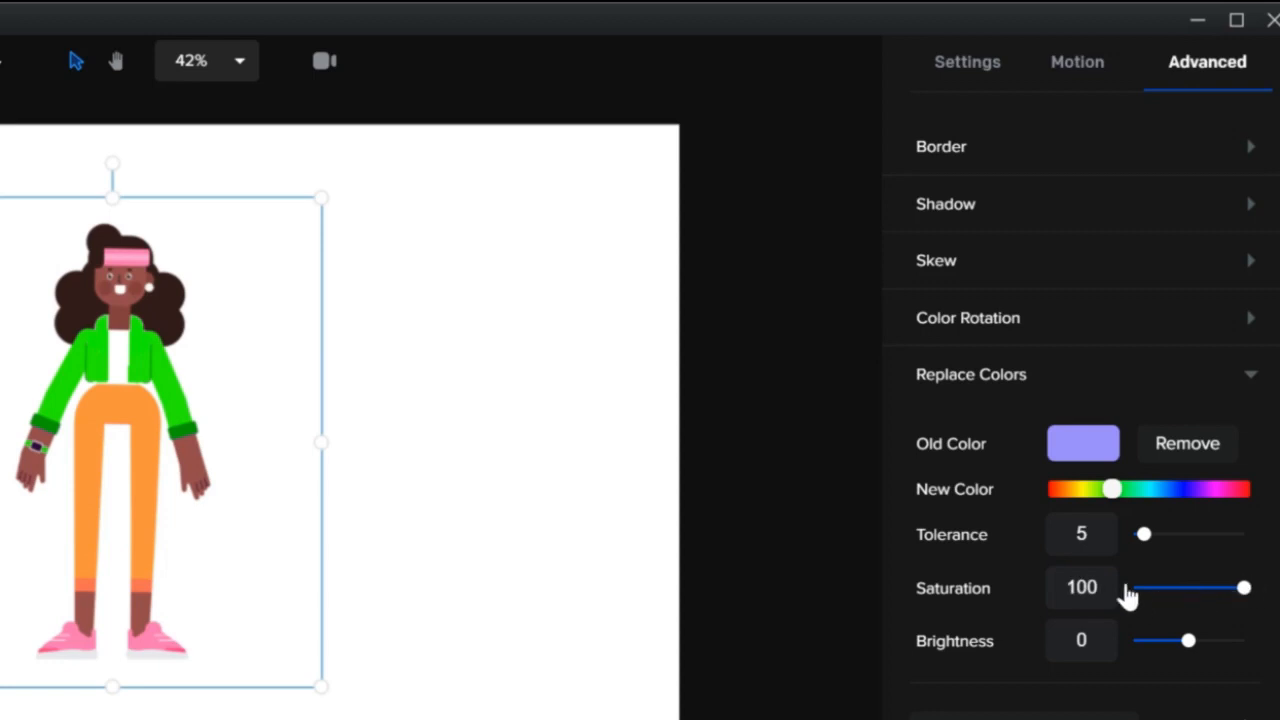
{"action": "double_click", "coordinate": [1052, 591]}
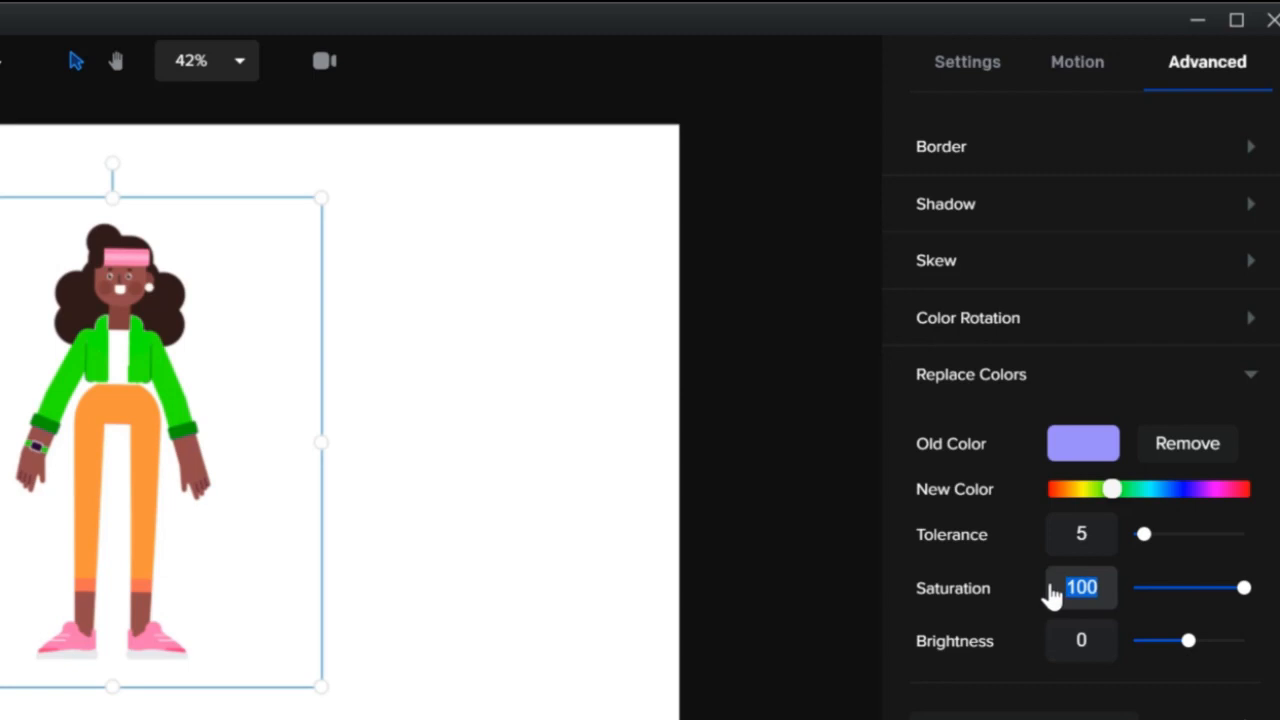
{"action": "type", "text": "0"}
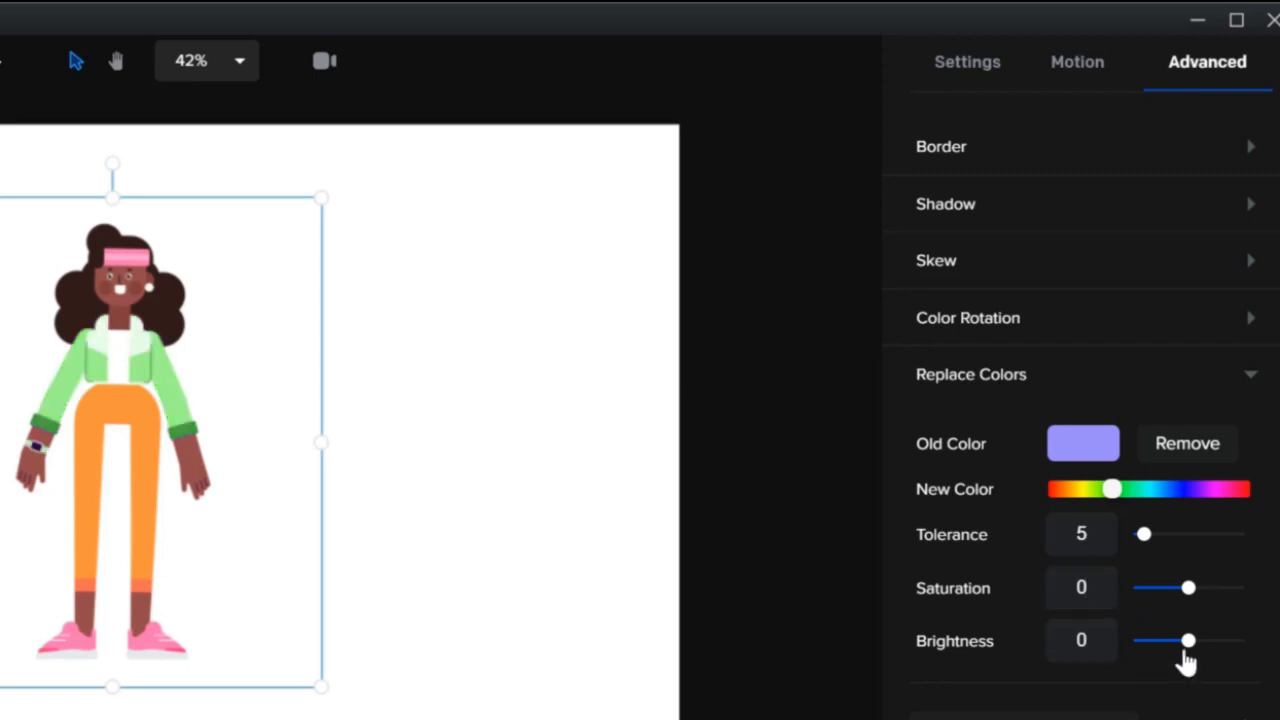
{"action": "left_click_drag", "start_coordinate": [1187, 642], "coordinate": [1275, 657]}
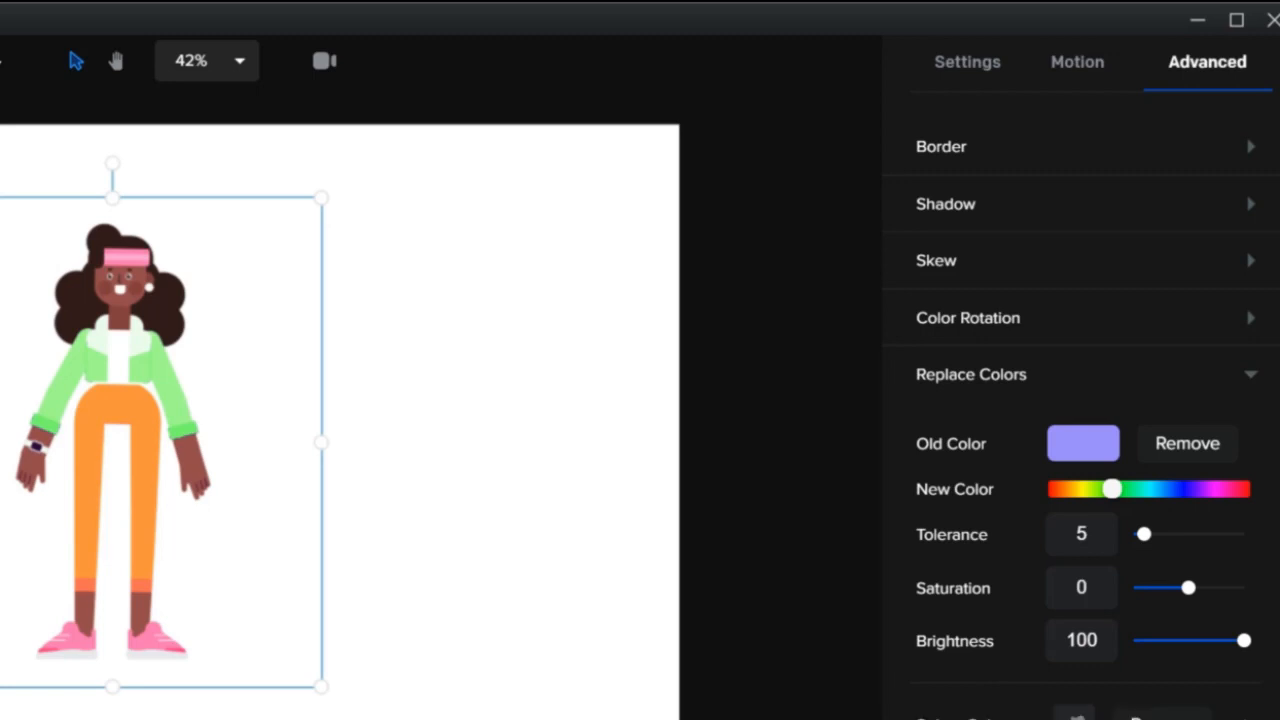
Sample the character's pink shoe as the old color of a second color replacement.
{"action": "left_click", "coordinate": [1075, 714]}
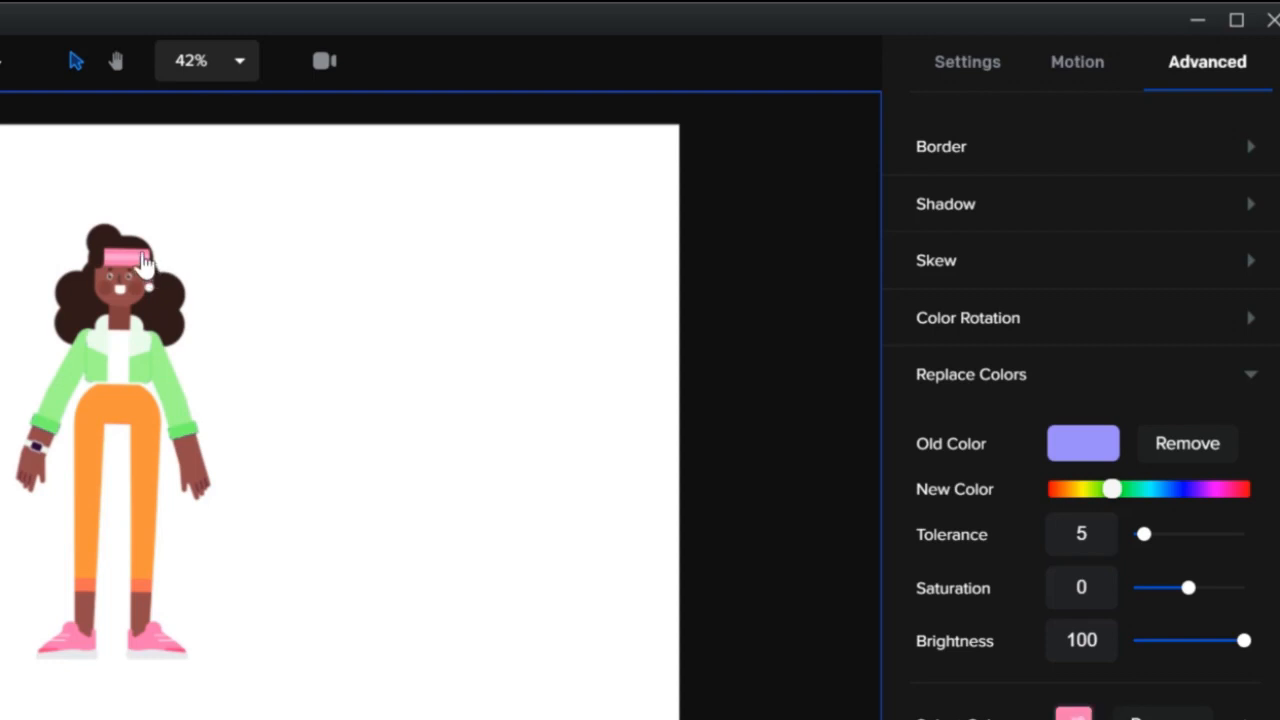
{"action": "left_click", "coordinate": [80, 648]}
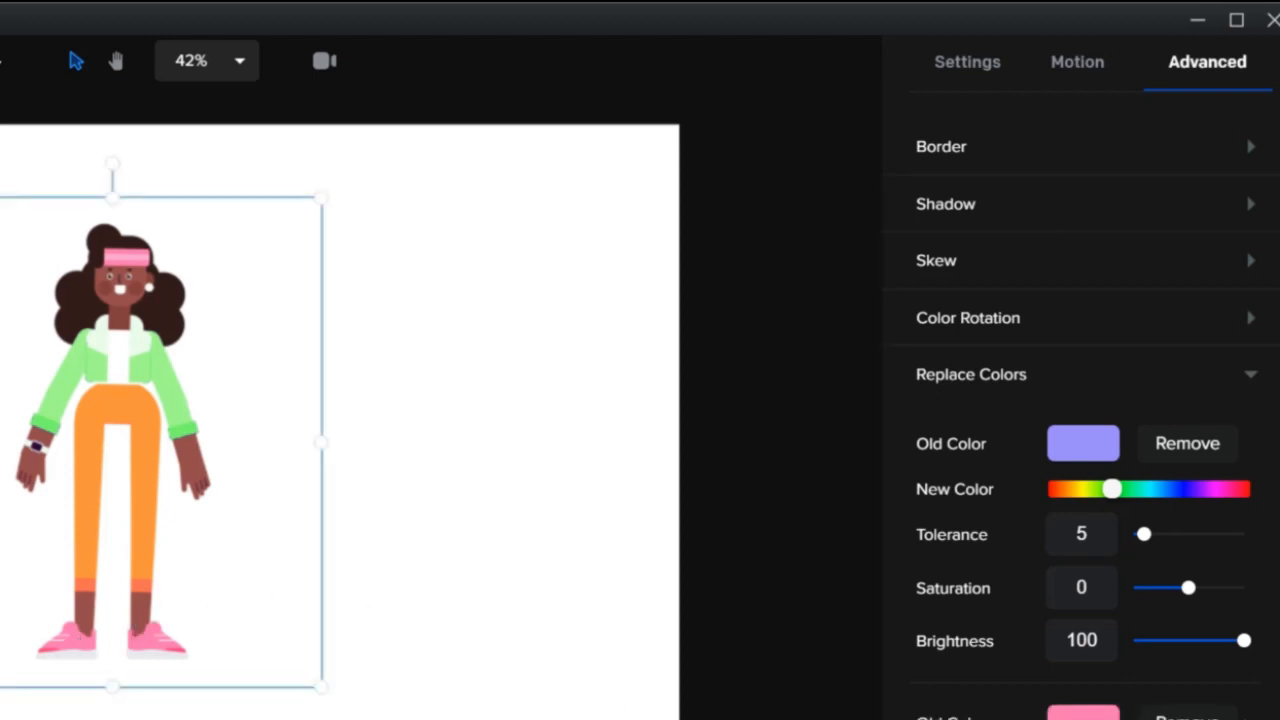
{"action": "scroll", "coordinate": [842, 716], "scroll_direction": "down", "scroll_amount": 5}
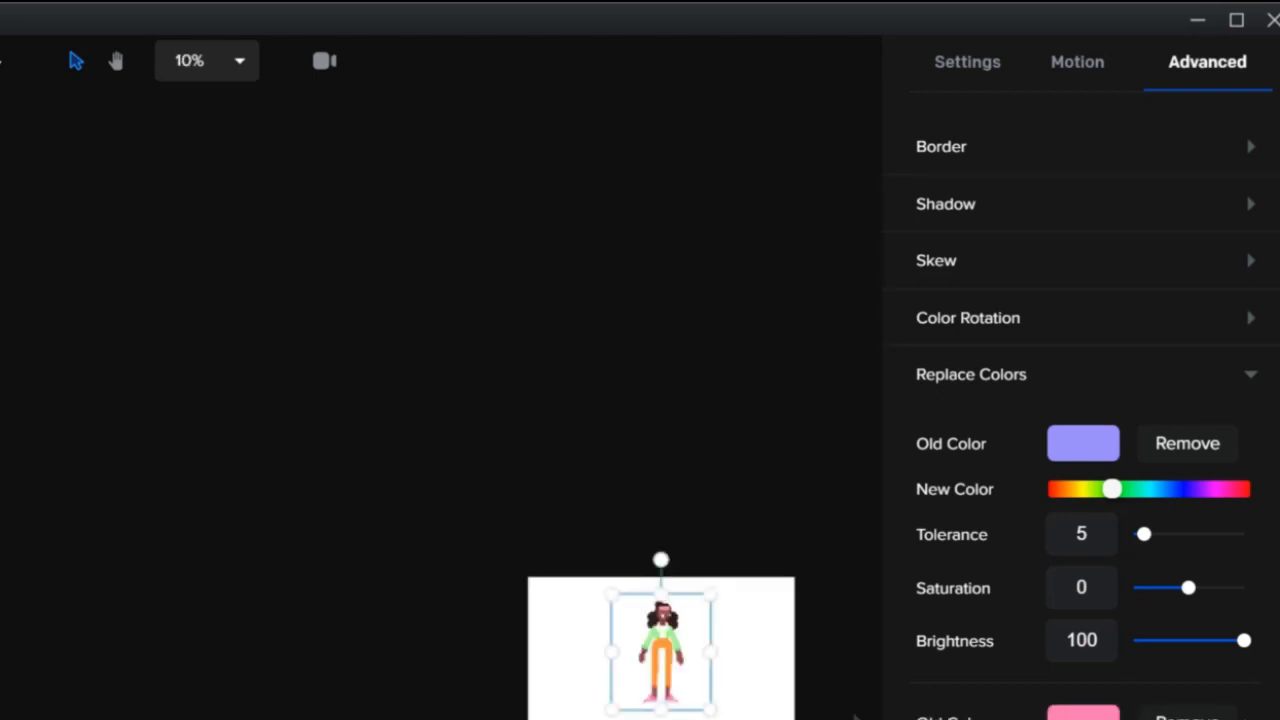
{"action": "left_click", "coordinate": [232, 63]}
{"action": "left_click", "coordinate": [223, 126]}
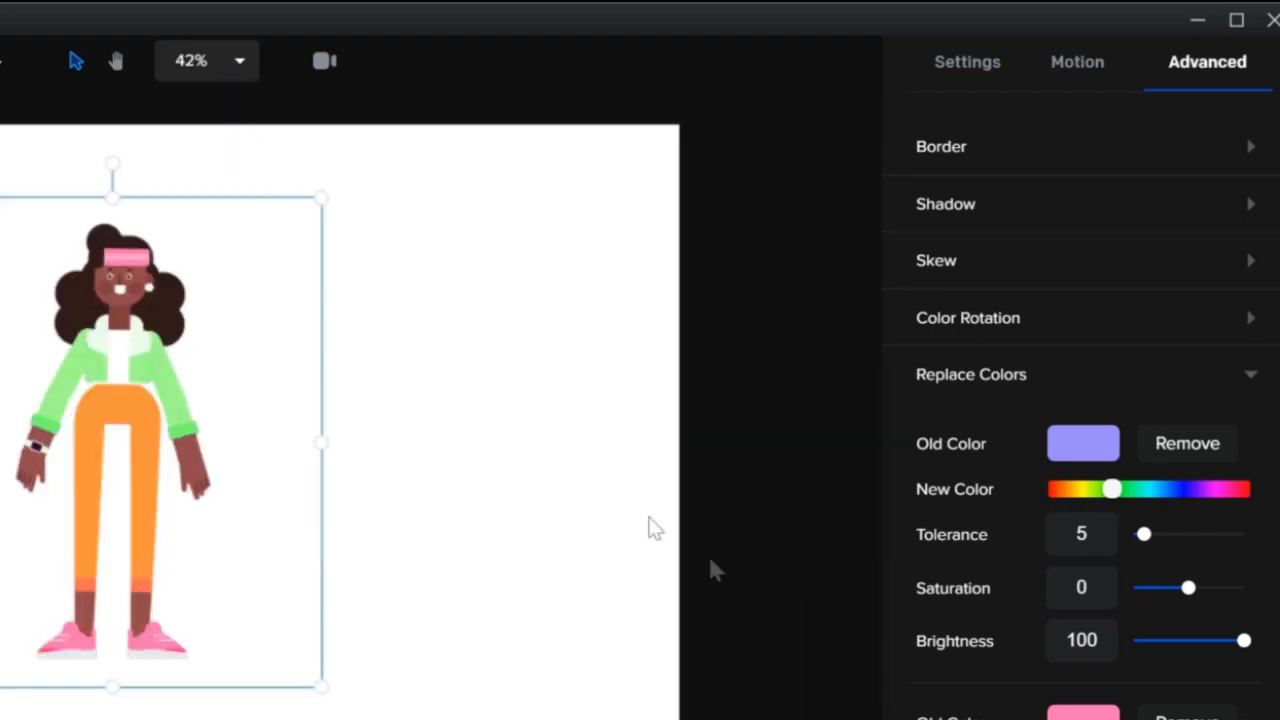
{"action": "scroll", "coordinate": [1166, 649], "scroll_direction": "down", "scroll_amount": 3}
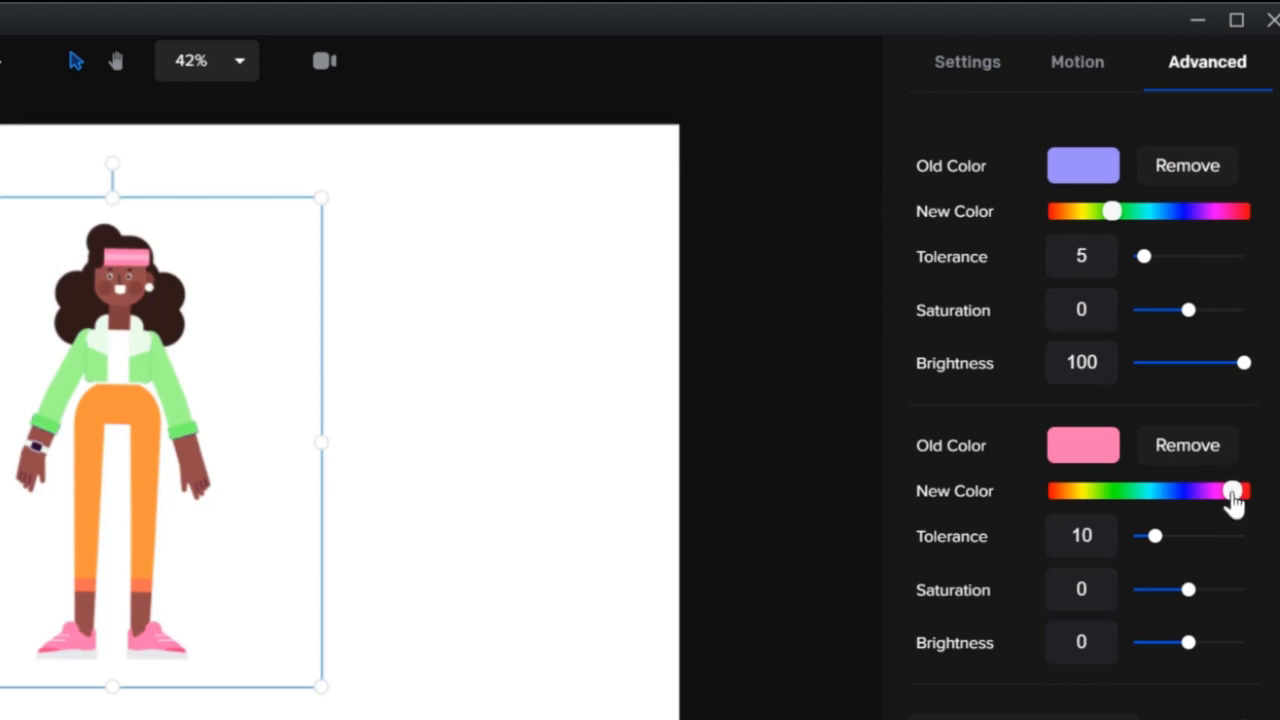
Set the pink replacement's new color to purple and, after testing lower values, its tolerance to 6.
{"action": "left_click_drag", "start_coordinate": [1232, 495], "coordinate": [1190, 498]}
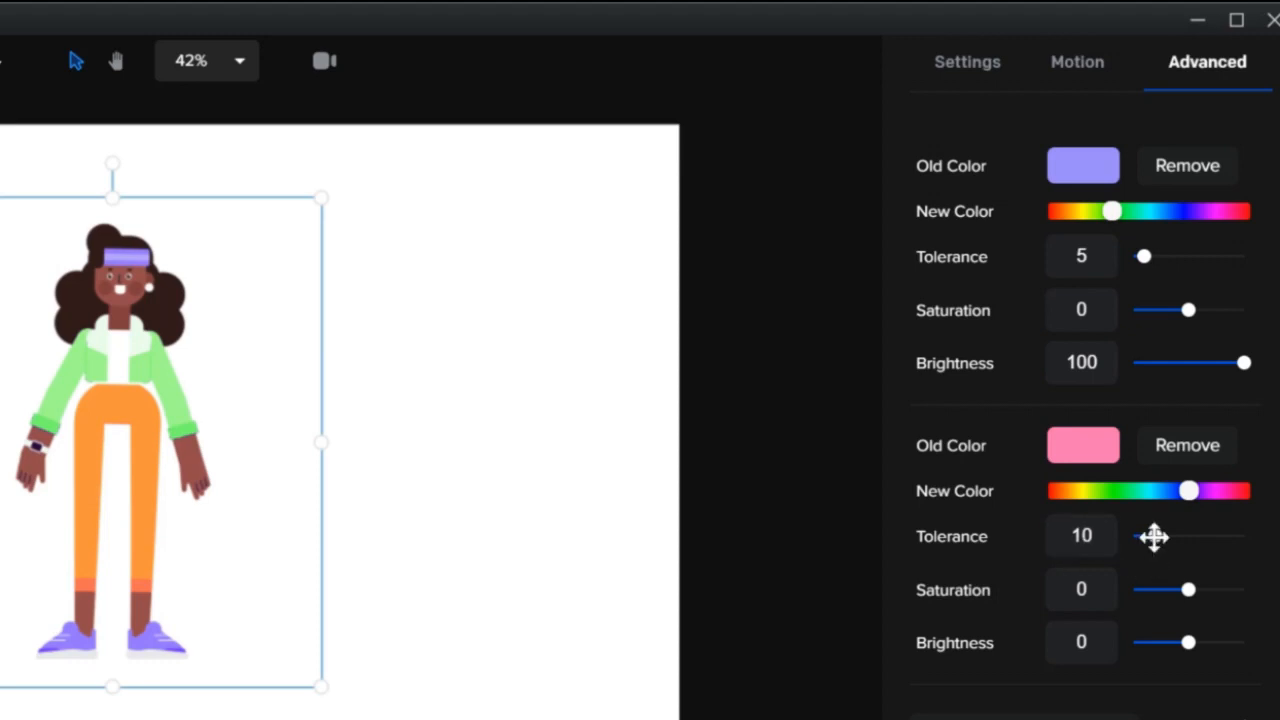
{"action": "left_click_drag", "start_coordinate": [1154, 537], "coordinate": [1081, 537]}
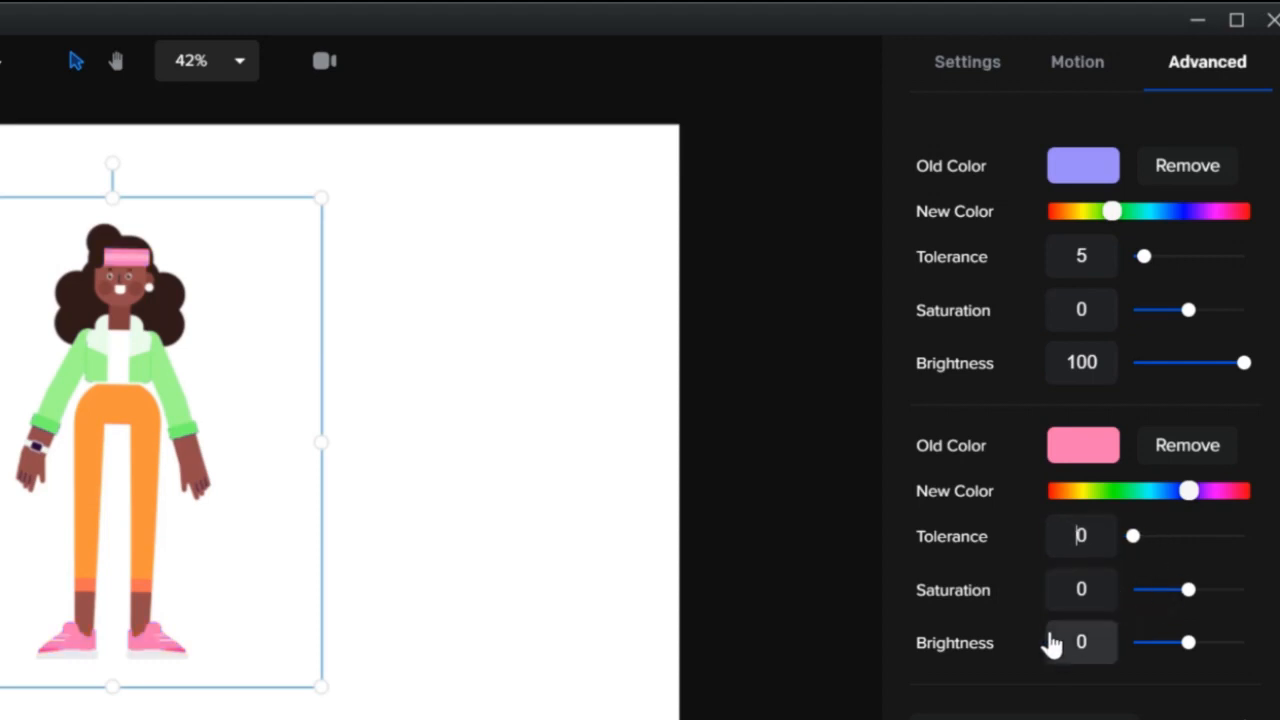
{"action": "type", "text": "1"}
{"action": "key", "text": "Delete"}
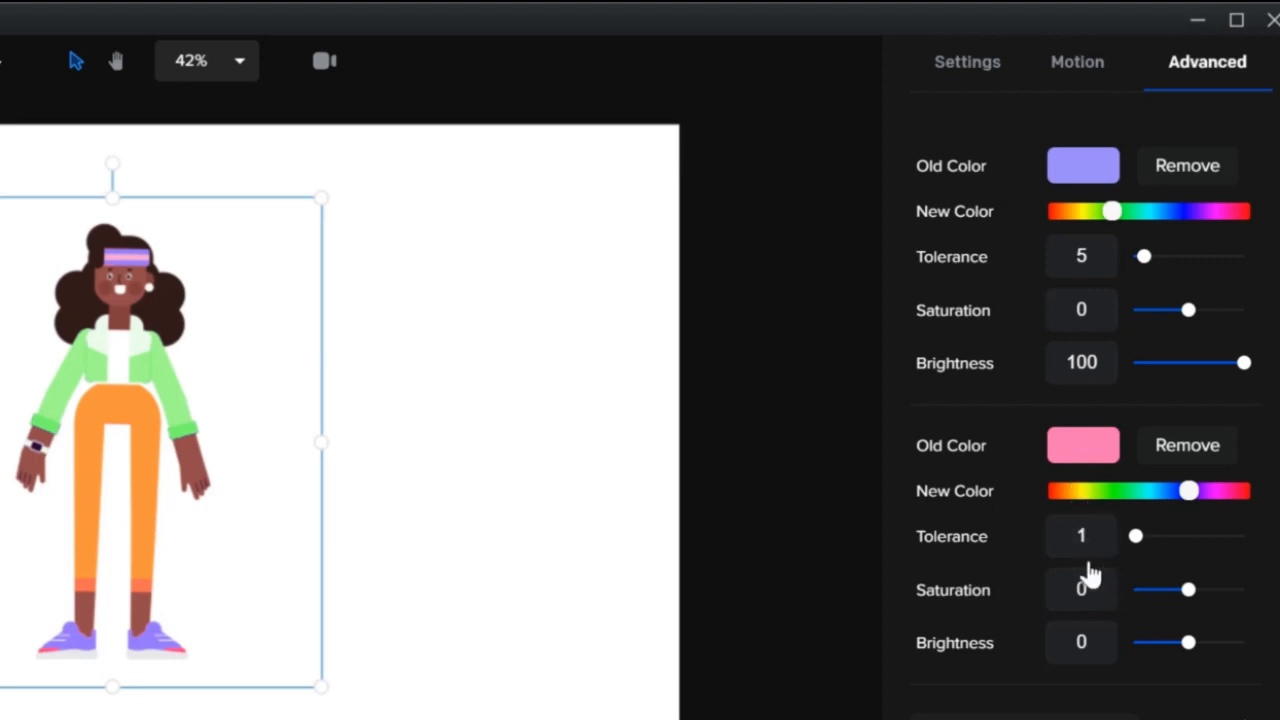
{"action": "type", "text": "2"}
{"action": "type", "text": "3"}
{"action": "key", "text": "BackSpace"}
{"action": "type", "text": "5"}
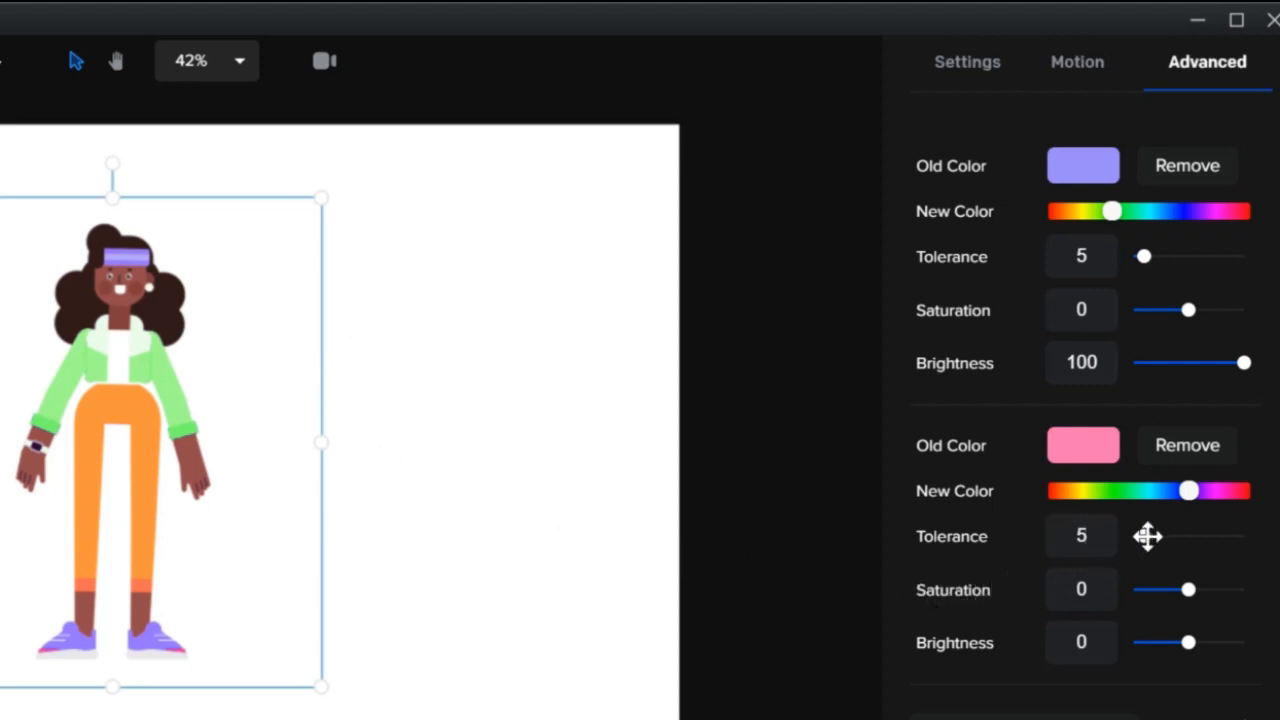
{"action": "left_click_drag", "start_coordinate": [1147, 538], "coordinate": [1151, 537]}
Sample the character's orange pants as the old color of the third color replacement.
{"action": "left_click_drag", "start_coordinate": [142, 426], "coordinate": [140, 424]}
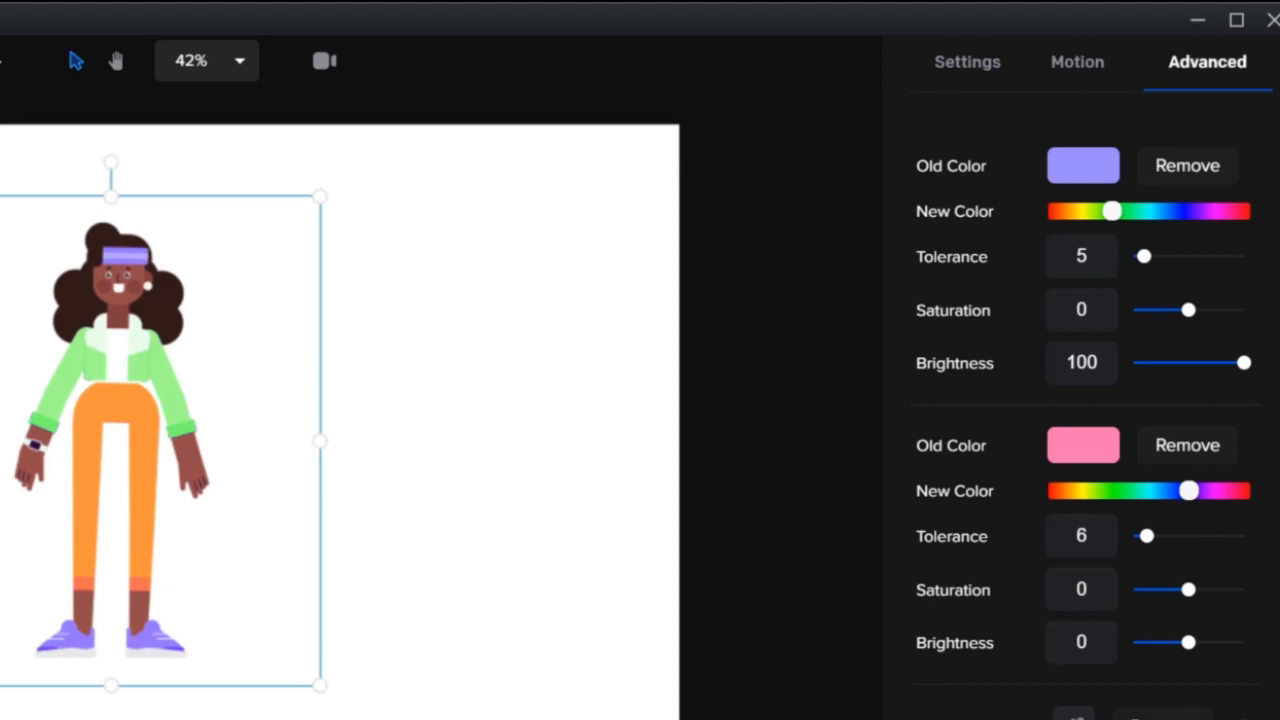
{"action": "left_click", "coordinate": [1074, 714]}
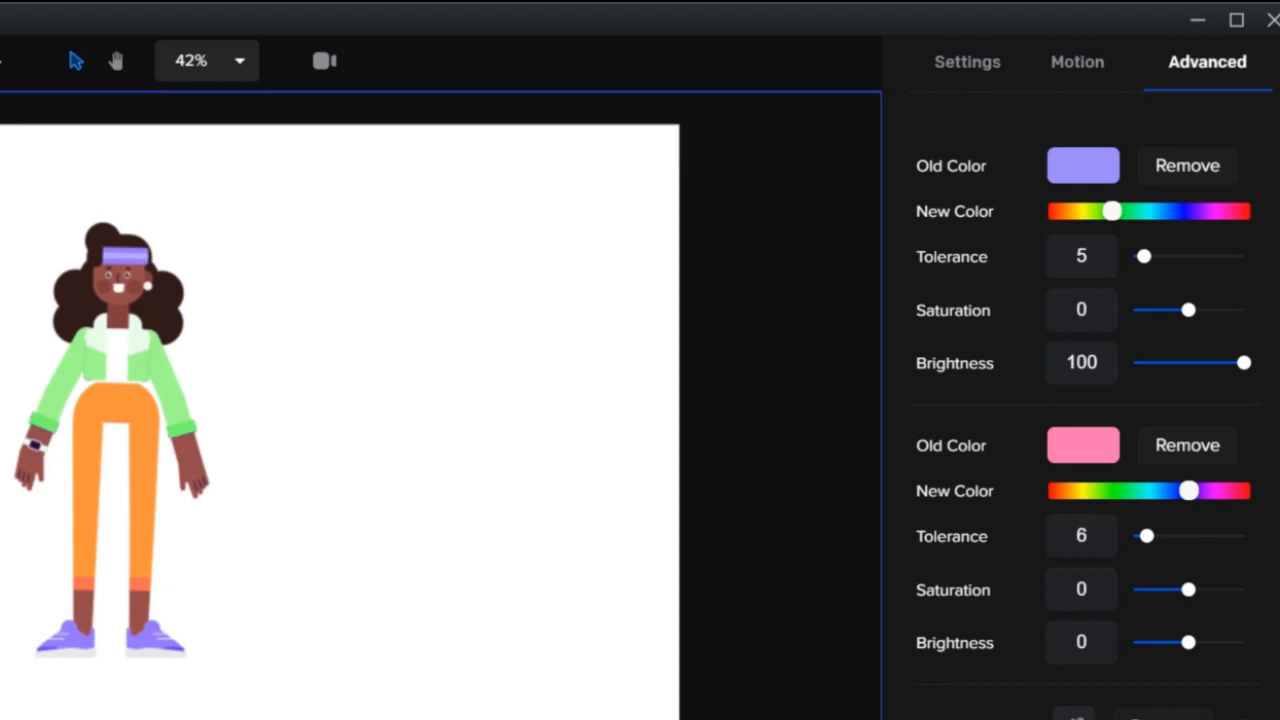
{"action": "left_click", "coordinate": [147, 487]}
{"action": "scroll", "coordinate": [1057, 677], "scroll_direction": "down", "scroll_amount": 4}
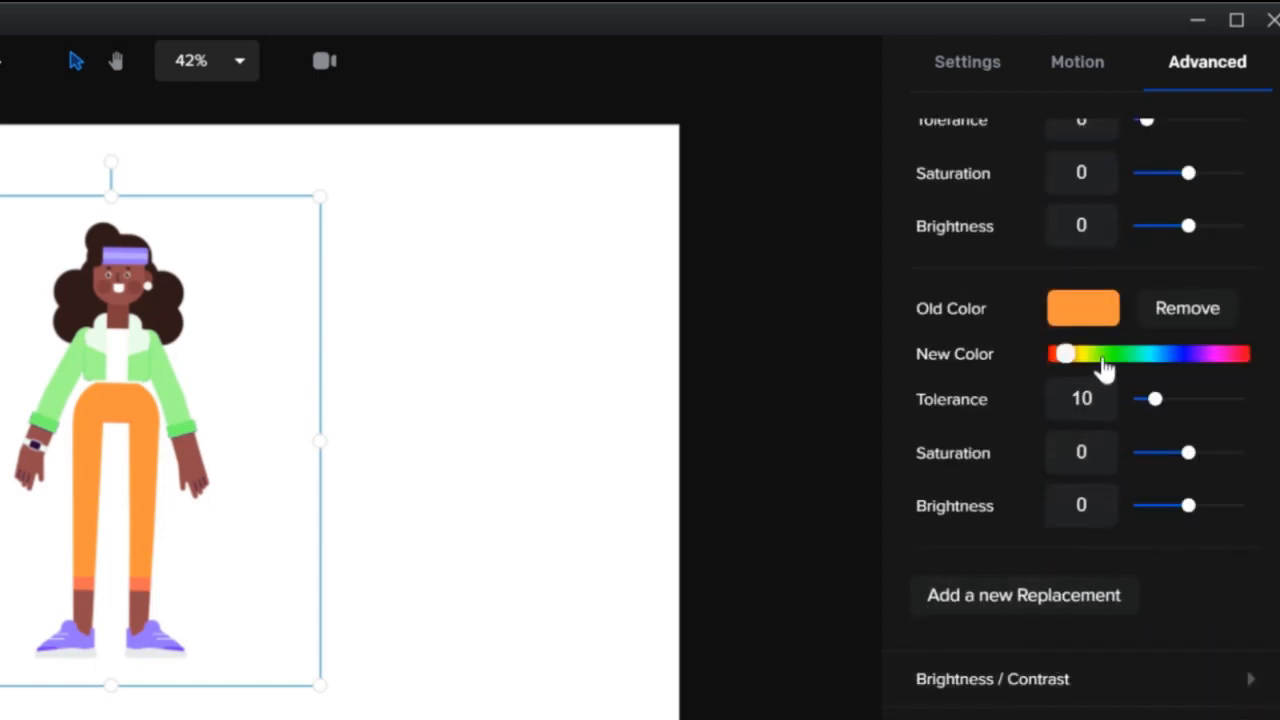
Set the orange replacement's new color to yellow, its saturation to 13 and its brightness to -22.
{"action": "left_click", "coordinate": [1086, 356]}
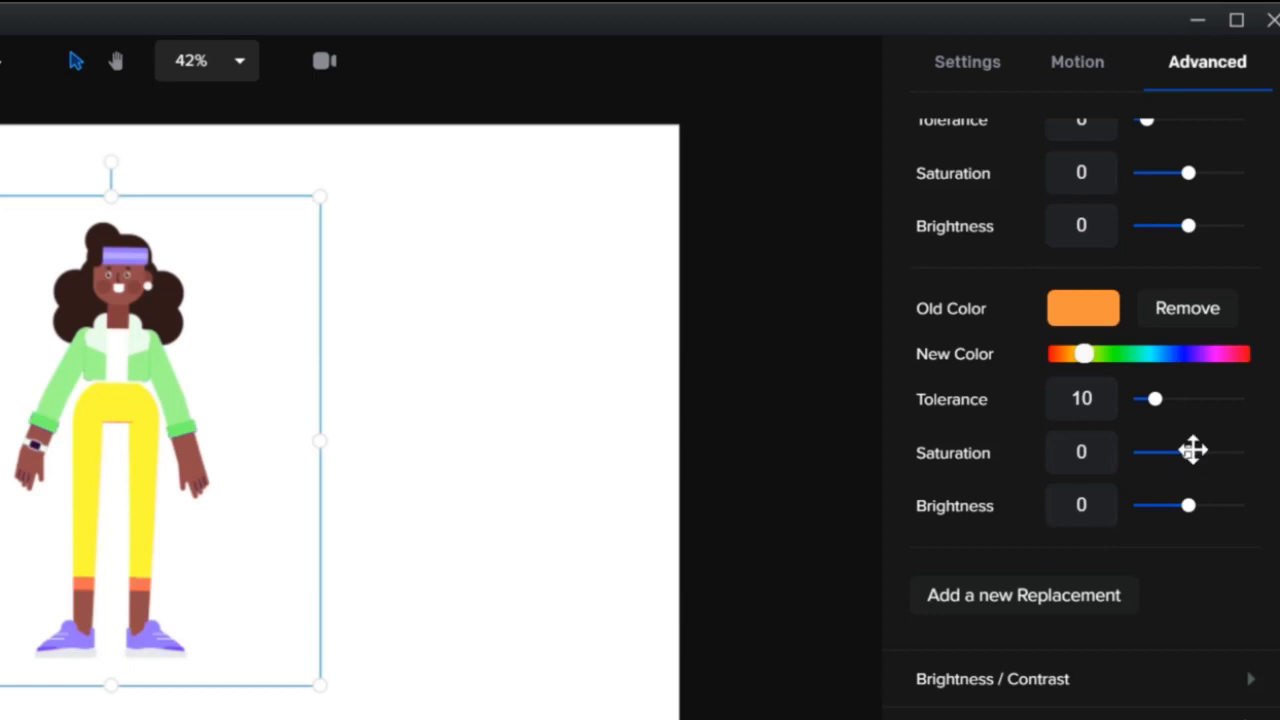
{"action": "mouse_move", "coordinate": [1190, 449]}
{"action": "left_mouse_down"}
{"action": "mouse_move", "coordinate": [1142, 451]}
{"action": "mouse_move", "coordinate": [1200, 451]}
{"action": "left_mouse_up"}
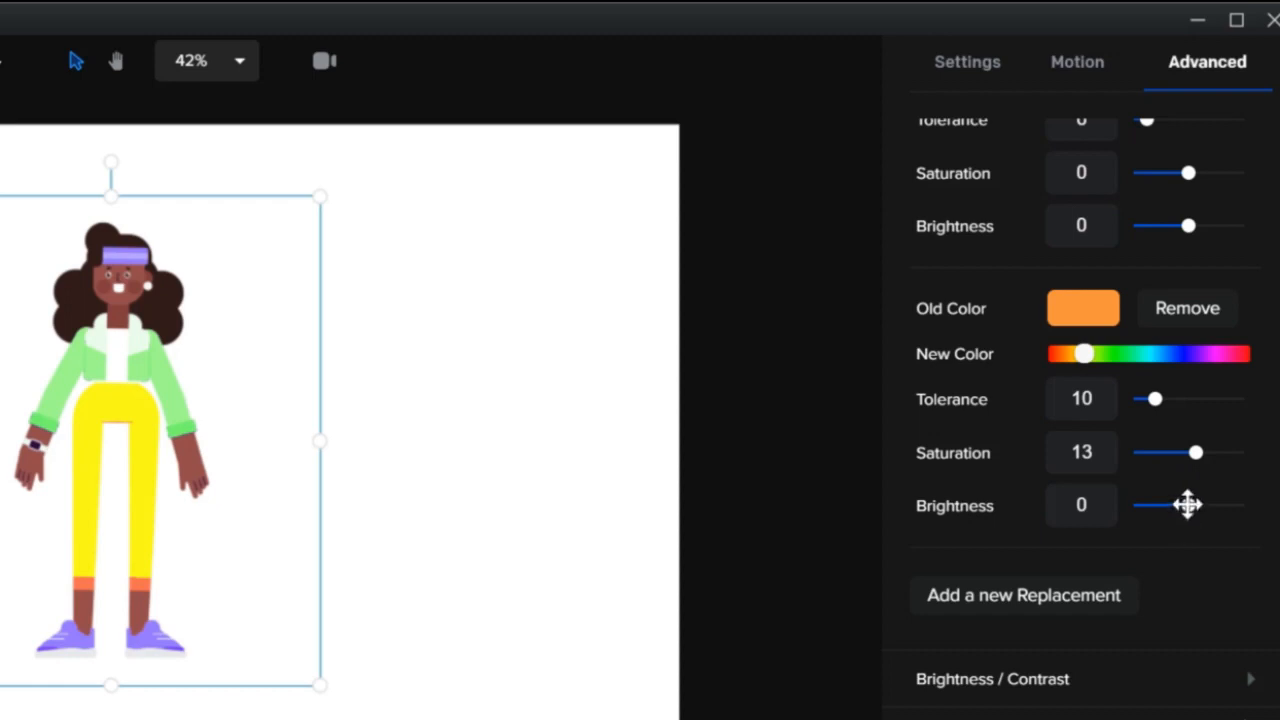
{"action": "left_click_drag", "start_coordinate": [1186, 504], "coordinate": [1175, 505]}
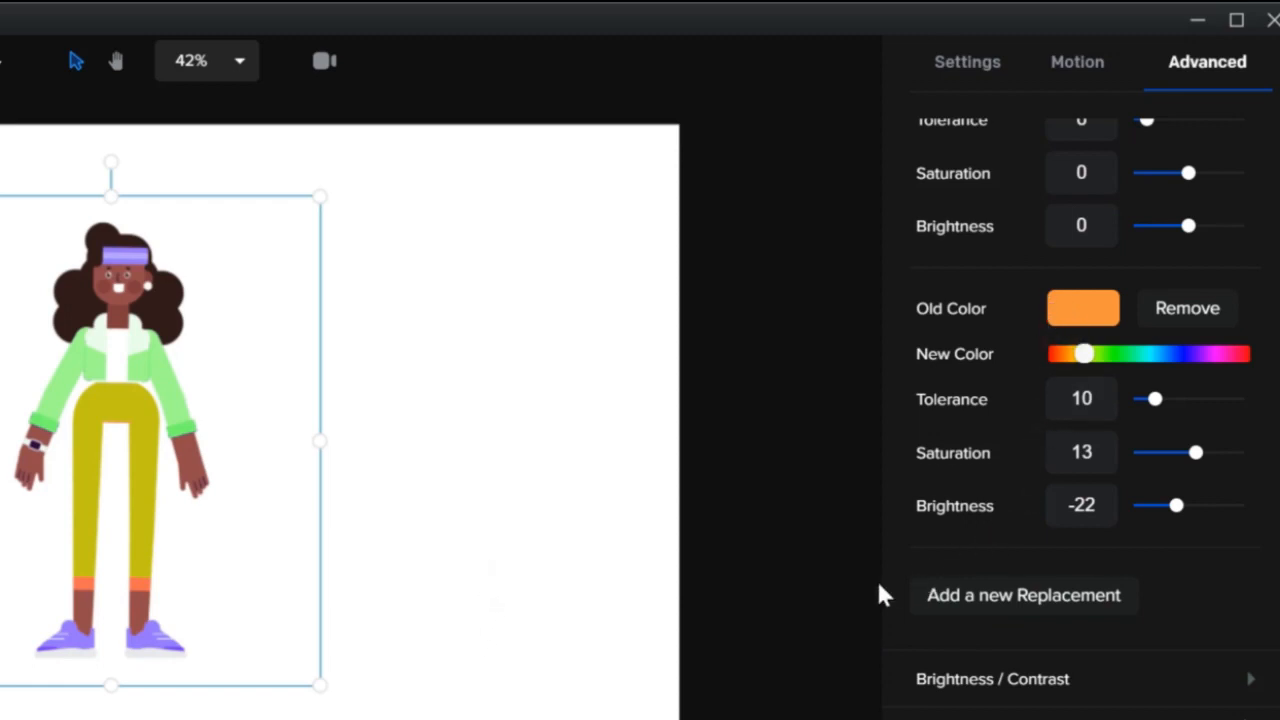
Remove the color replacement that turns the character's purple jacket green.
{"action": "scroll", "coordinate": [874, 585], "scroll_direction": "up", "scroll_amount": 5}
{"action": "scroll", "coordinate": [873, 594], "scroll_direction": "down", "scroll_amount": 5}
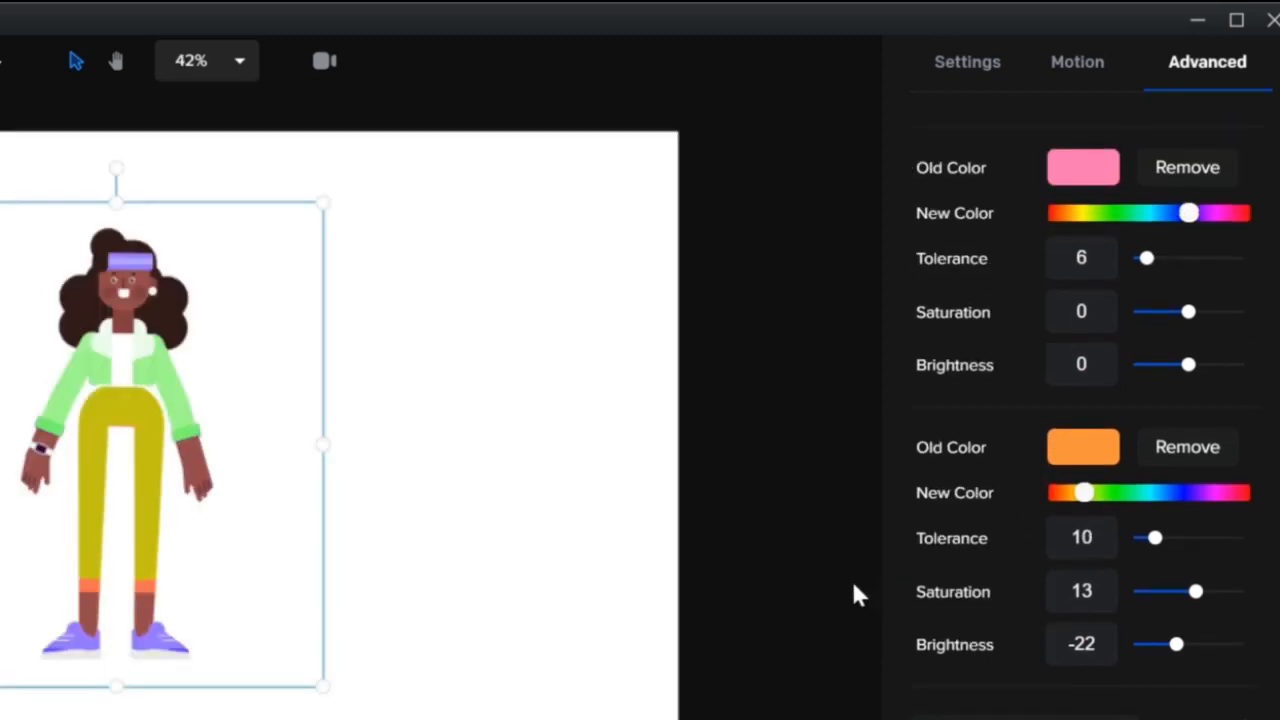
{"action": "scroll", "coordinate": [1250, 428], "scroll_direction": "up", "scroll_amount": 3}
{"action": "scroll", "coordinate": [1237, 424], "scroll_direction": "up", "scroll_amount": 2}
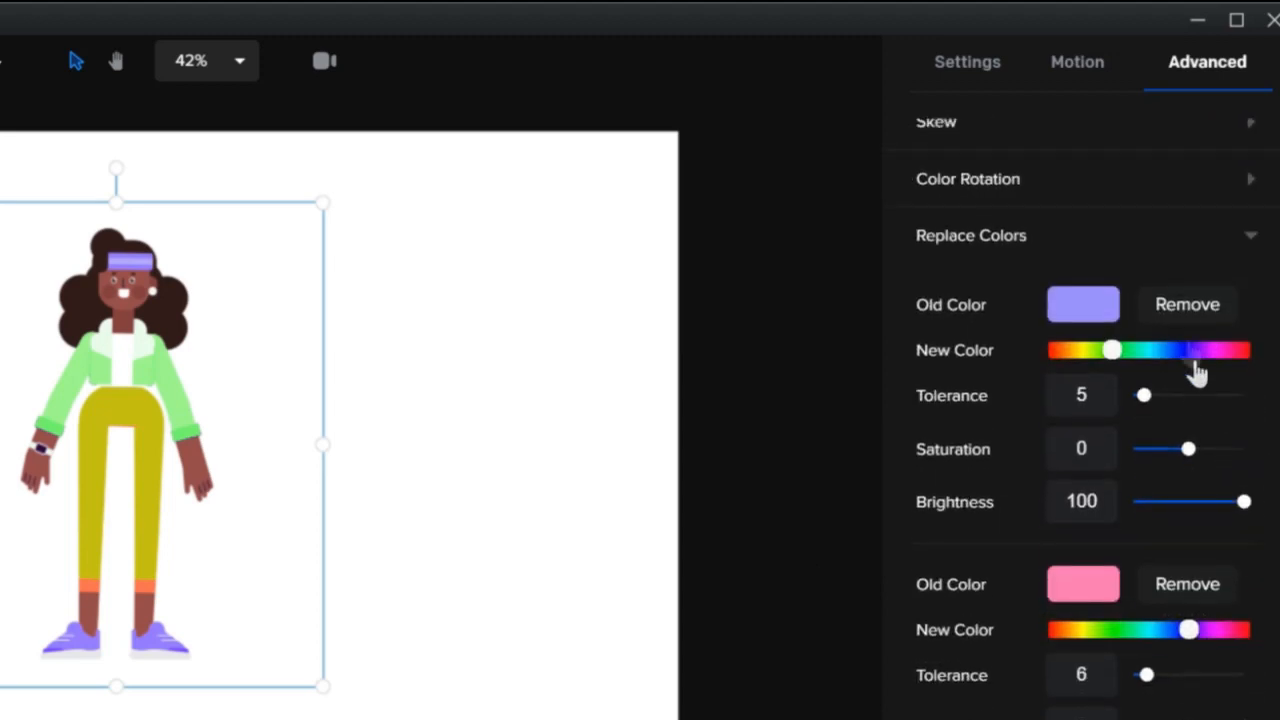
{"action": "left_click", "coordinate": [1180, 312]}
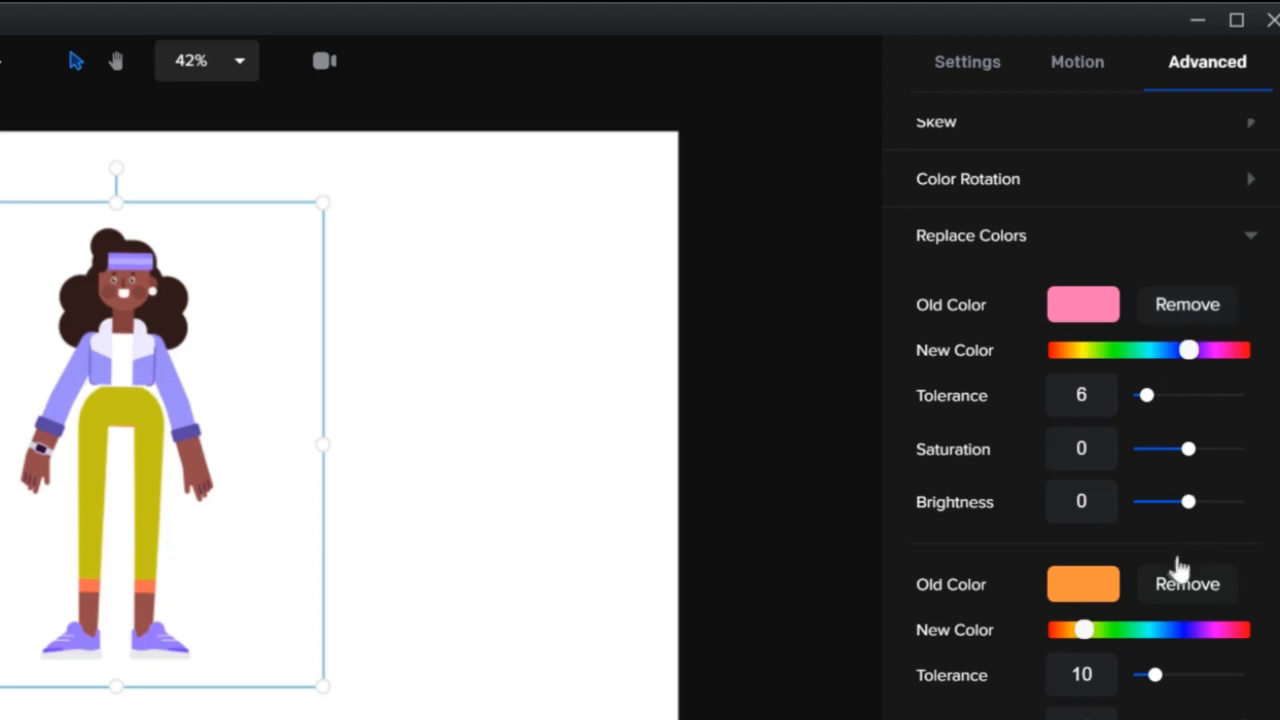
Remove the pink color replacement and undo the removal.
{"action": "left_click", "coordinate": [1183, 312]}
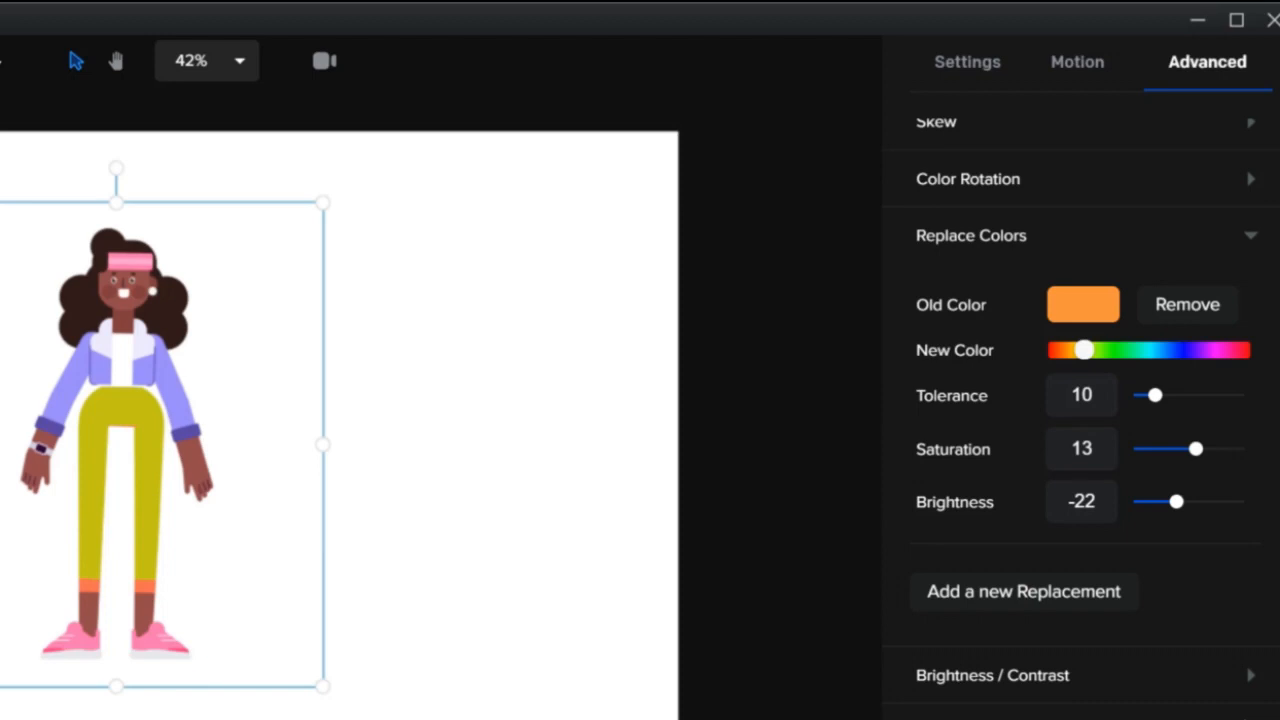
{"action": "key", "text": "ctrl+z"}
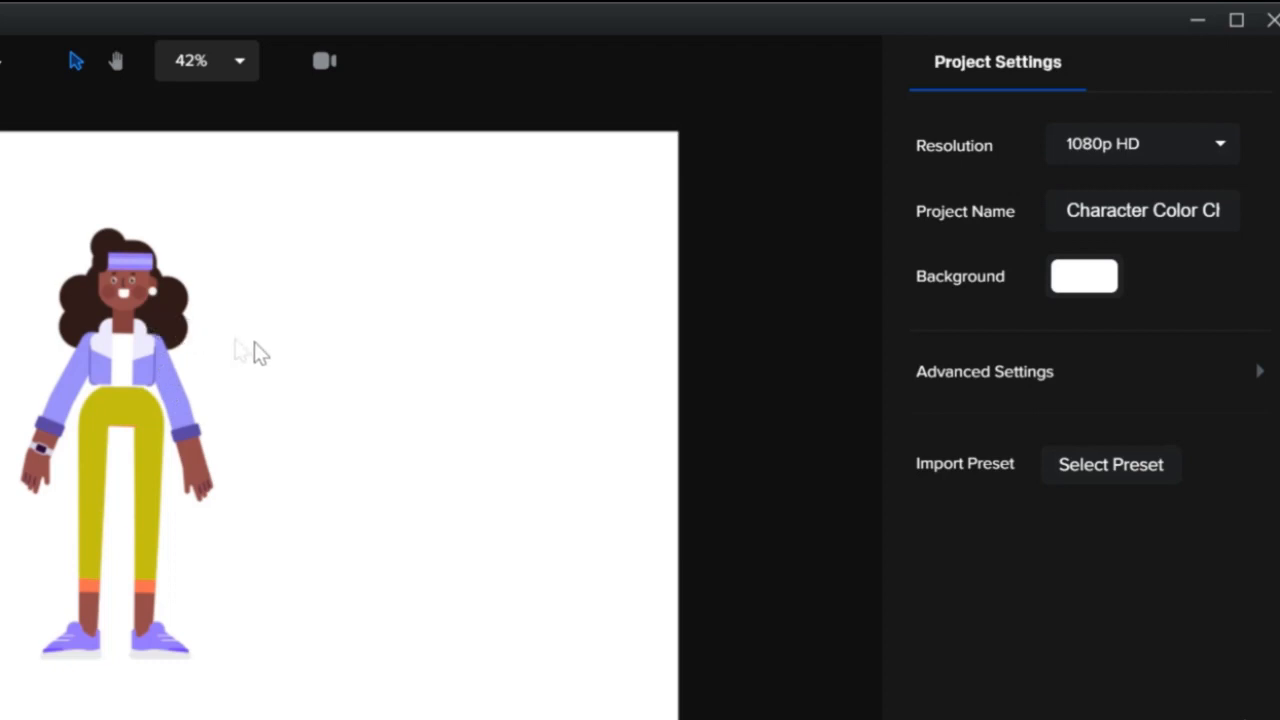
Reselect the Fitness Girl and set her pink color replacement's tolerance to 31.
{"action": "left_click", "coordinate": [140, 378]}
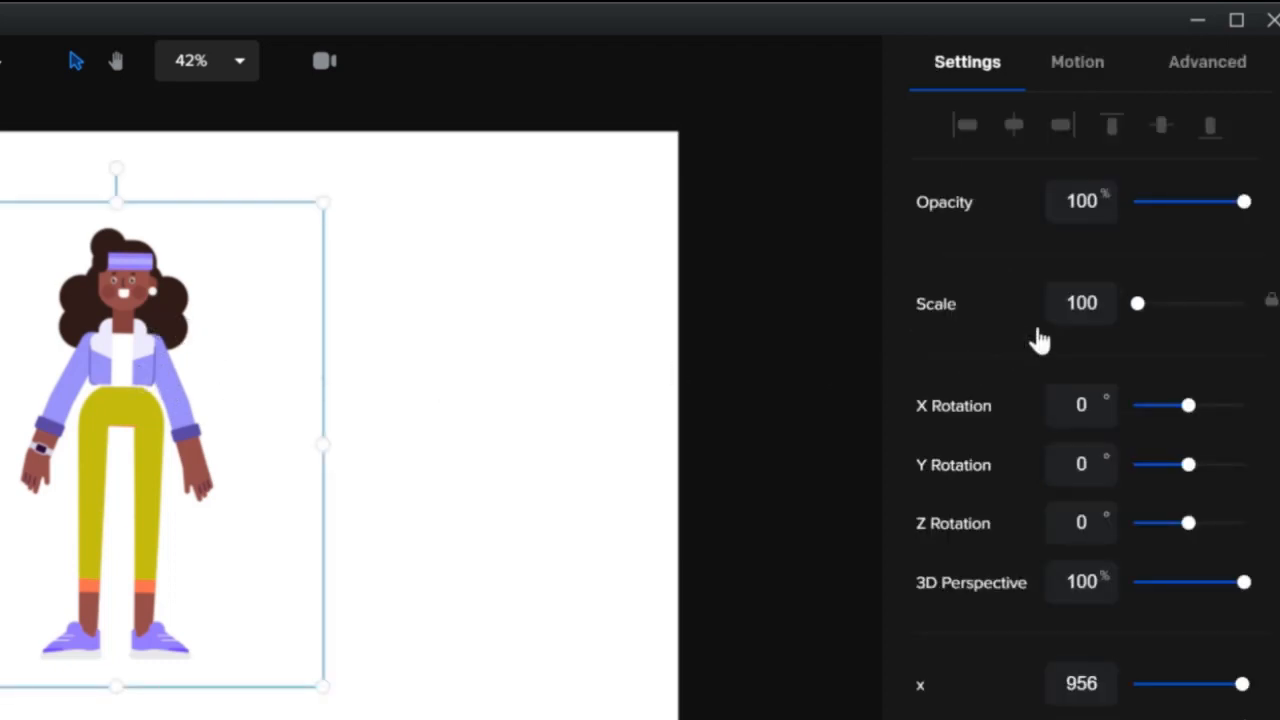
{"action": "left_click", "coordinate": [1188, 66]}
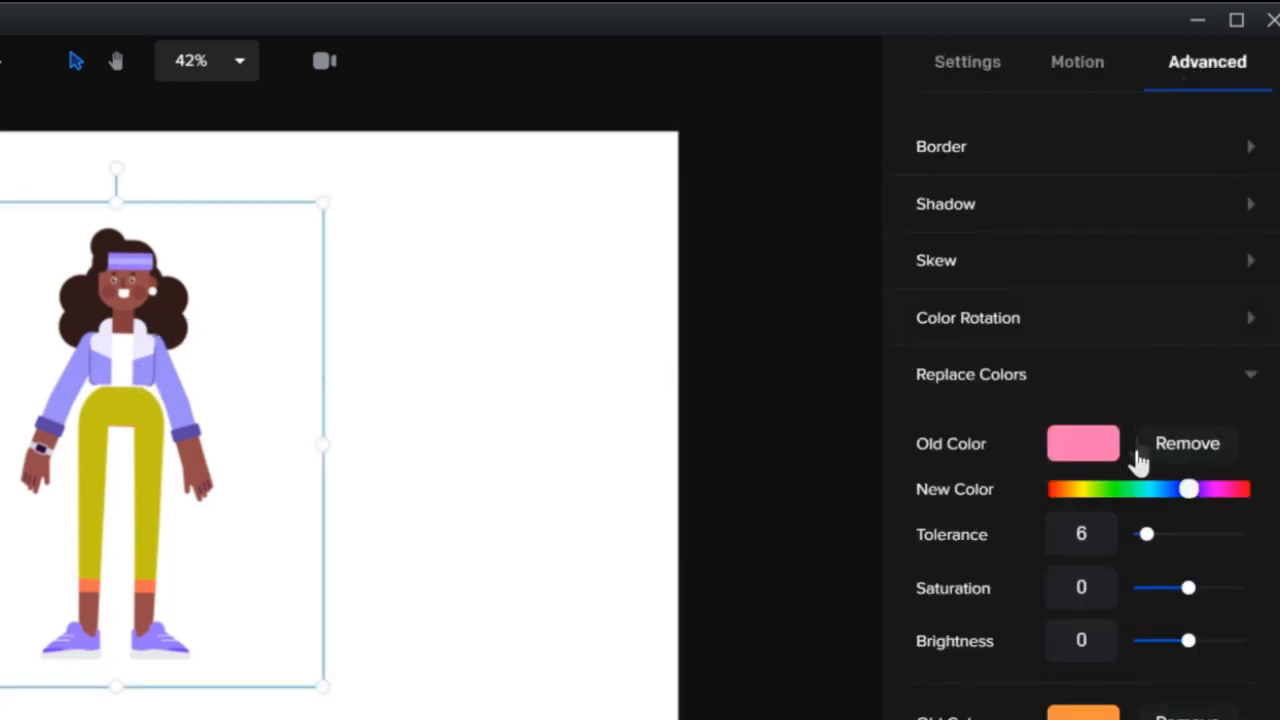
{"action": "scroll", "coordinate": [1110, 545], "scroll_direction": "down", "scroll_amount": 2}
{"action": "scroll", "coordinate": [1105, 543], "scroll_direction": "down", "scroll_amount": 1}
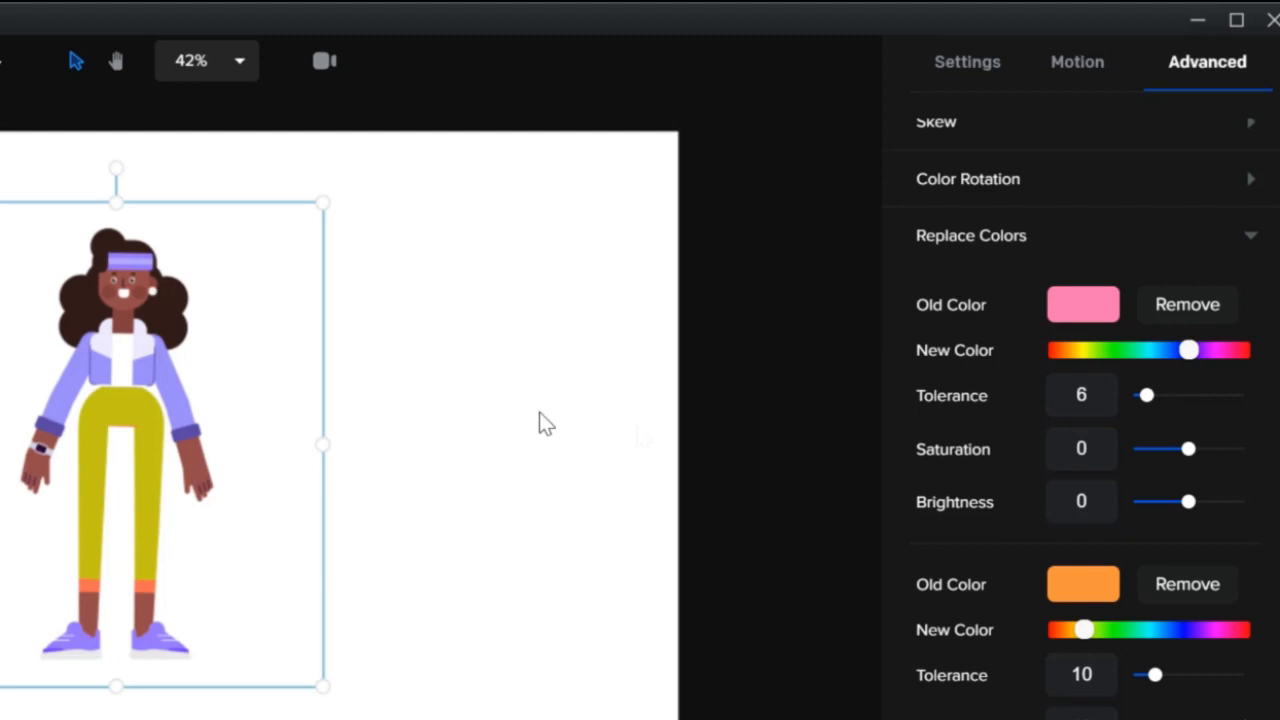
{"action": "left_click_drag", "start_coordinate": [1154, 395], "coordinate": [1202, 395]}
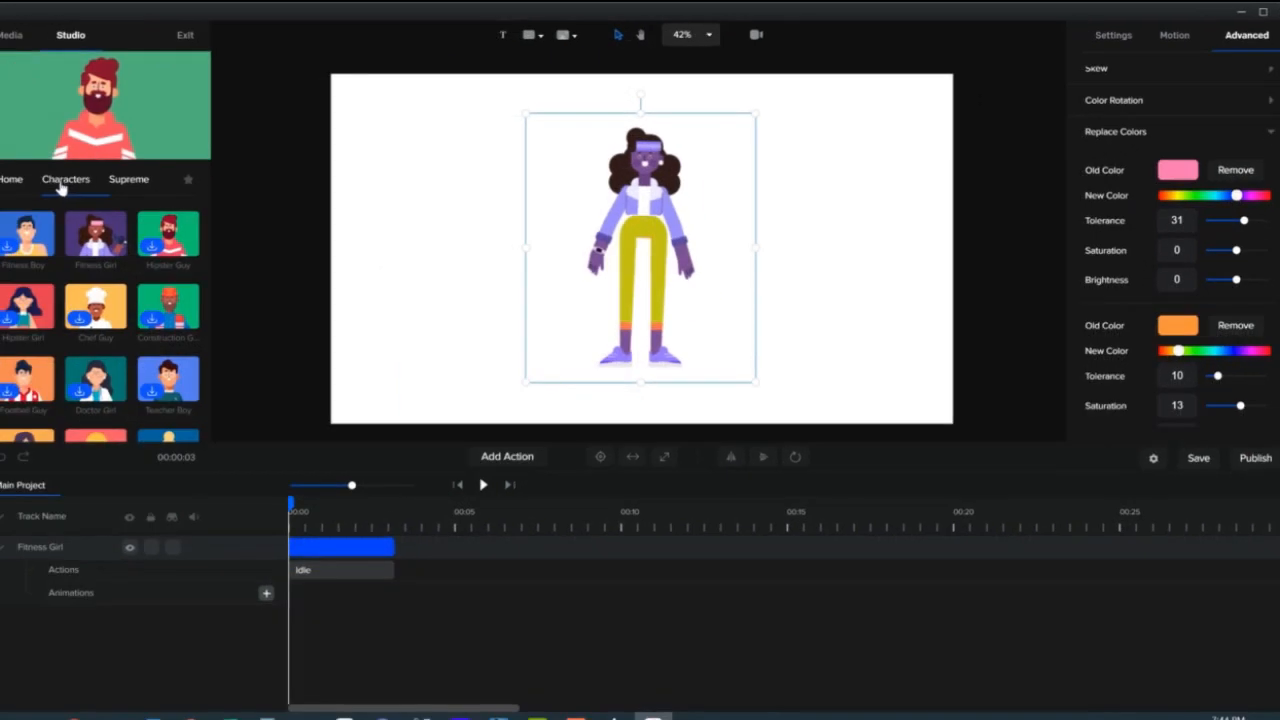
Add the Penguin from the 3D characters to the canvas and hide the Fitness Girl track.
{"action": "left_click", "coordinate": [62, 183]}
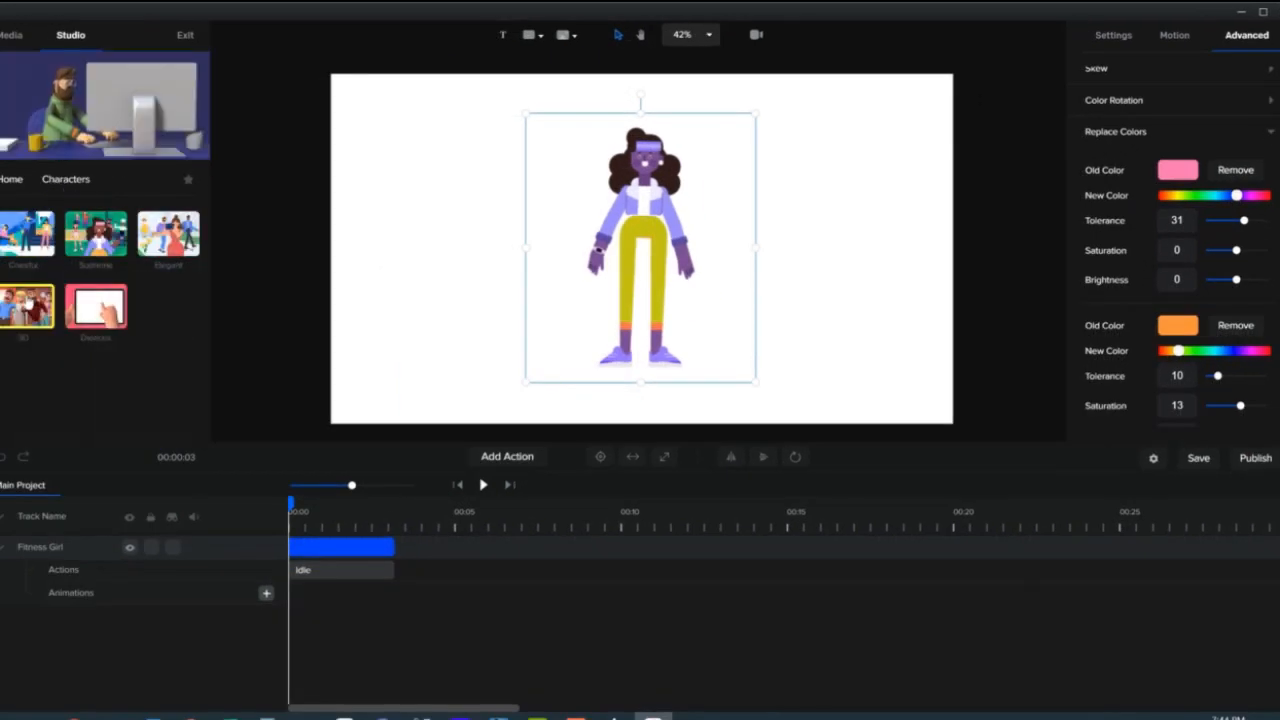
{"action": "left_click", "coordinate": [28, 305]}
{"action": "left_click_drag", "start_coordinate": [96, 238], "coordinate": [446, 221]}
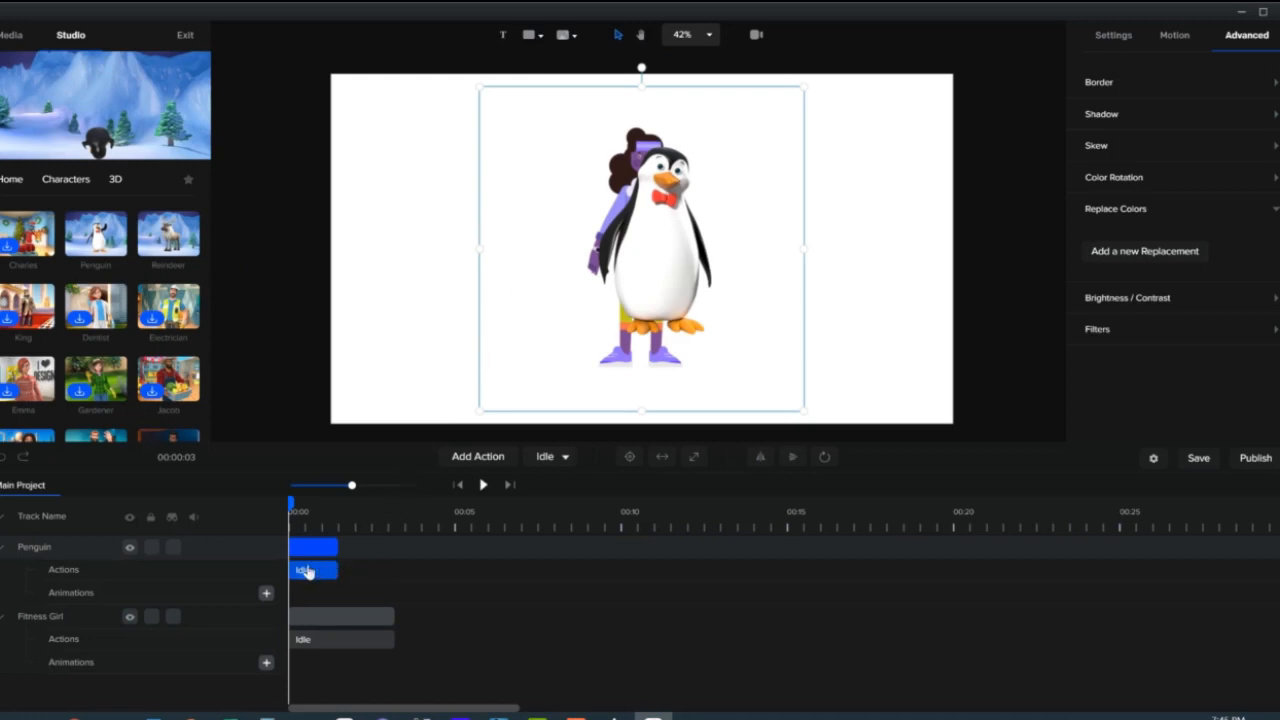
{"action": "left_click", "coordinate": [128, 620]}
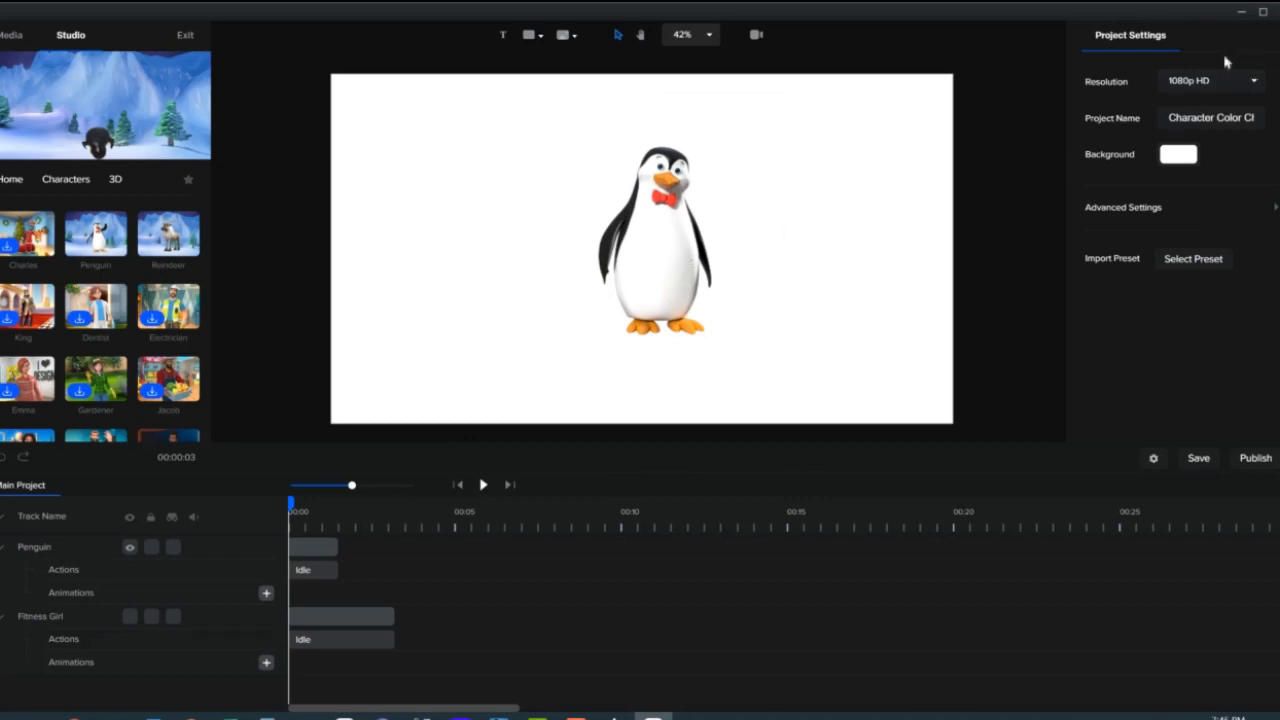
Add a color replacement to the Penguin and sample its black wing as the old color.
{"action": "left_click", "coordinate": [658, 252]}
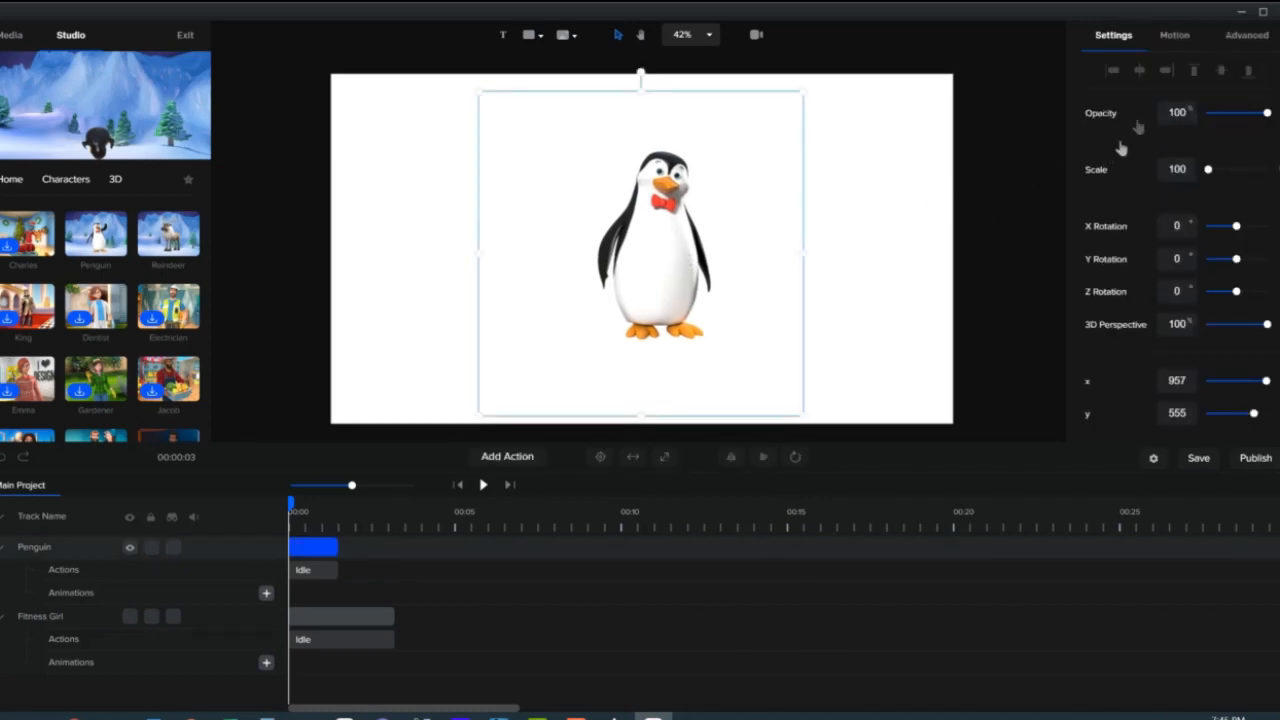
{"action": "left_click", "coordinate": [1239, 38]}
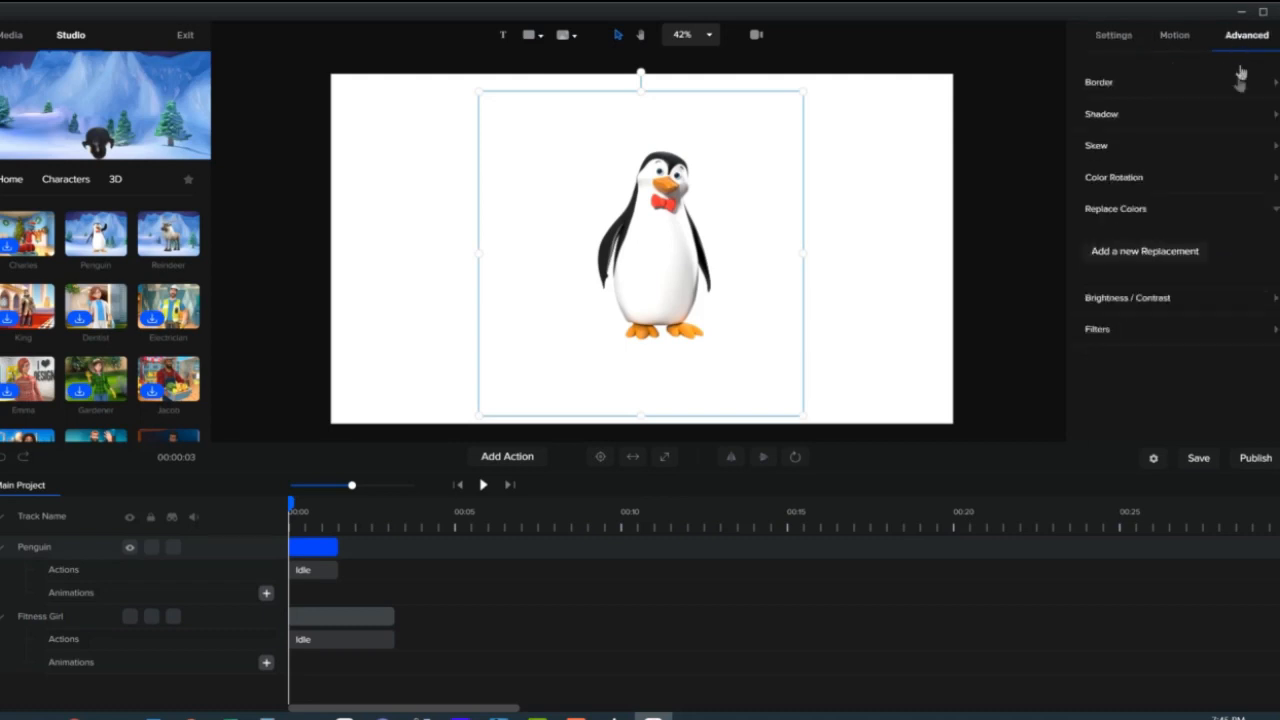
{"action": "left_click", "coordinate": [1194, 258]}
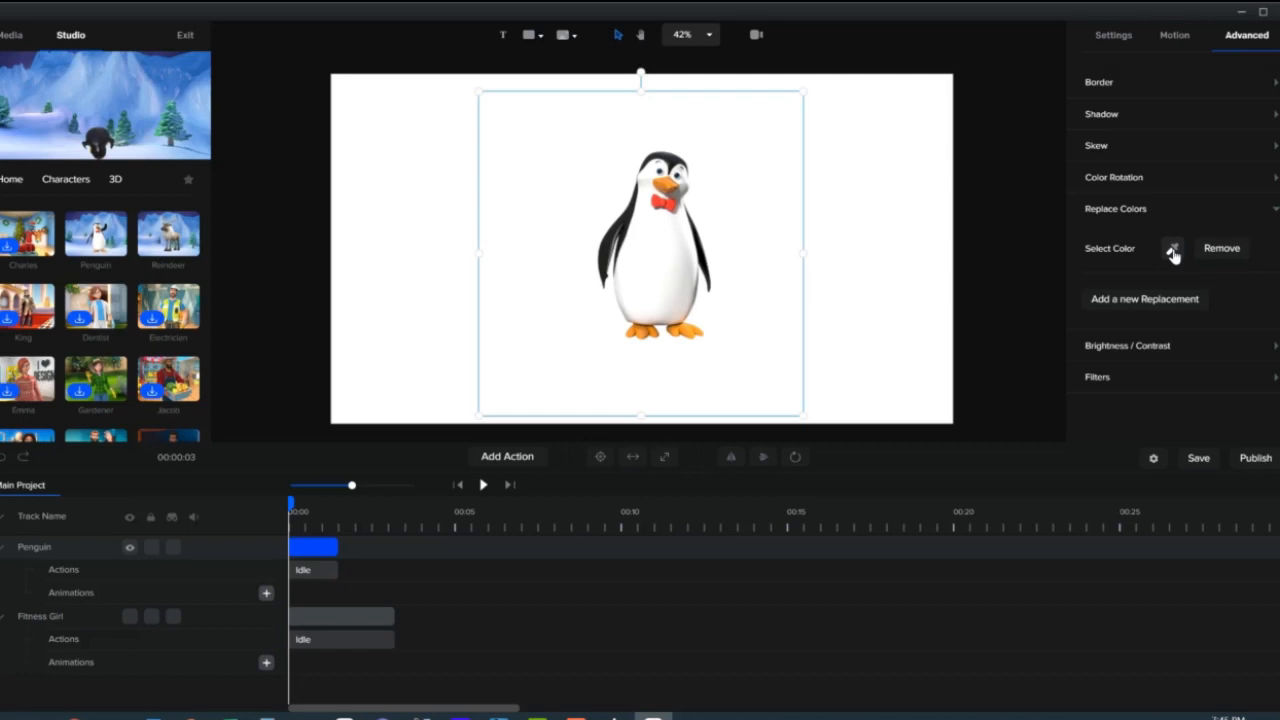
{"action": "left_click", "coordinate": [1173, 250]}
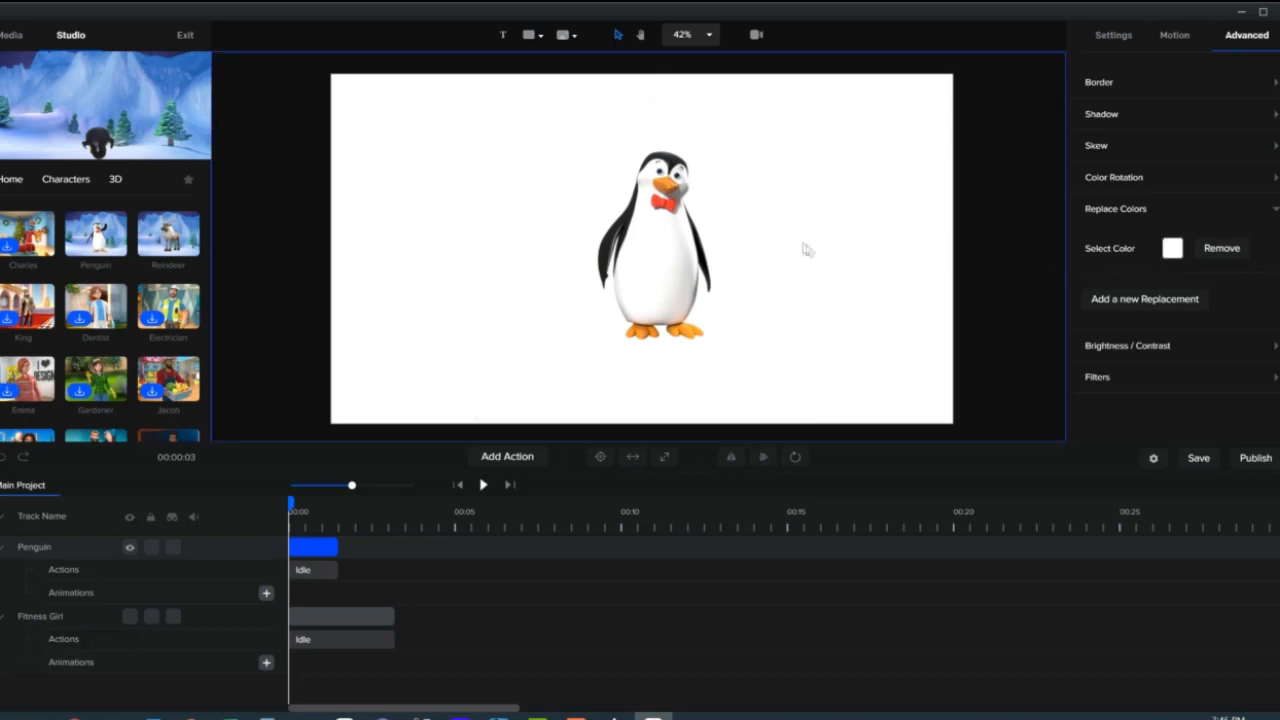
{"action": "left_click", "coordinate": [688, 250]}
{"action": "left_click", "coordinate": [703, 258]}
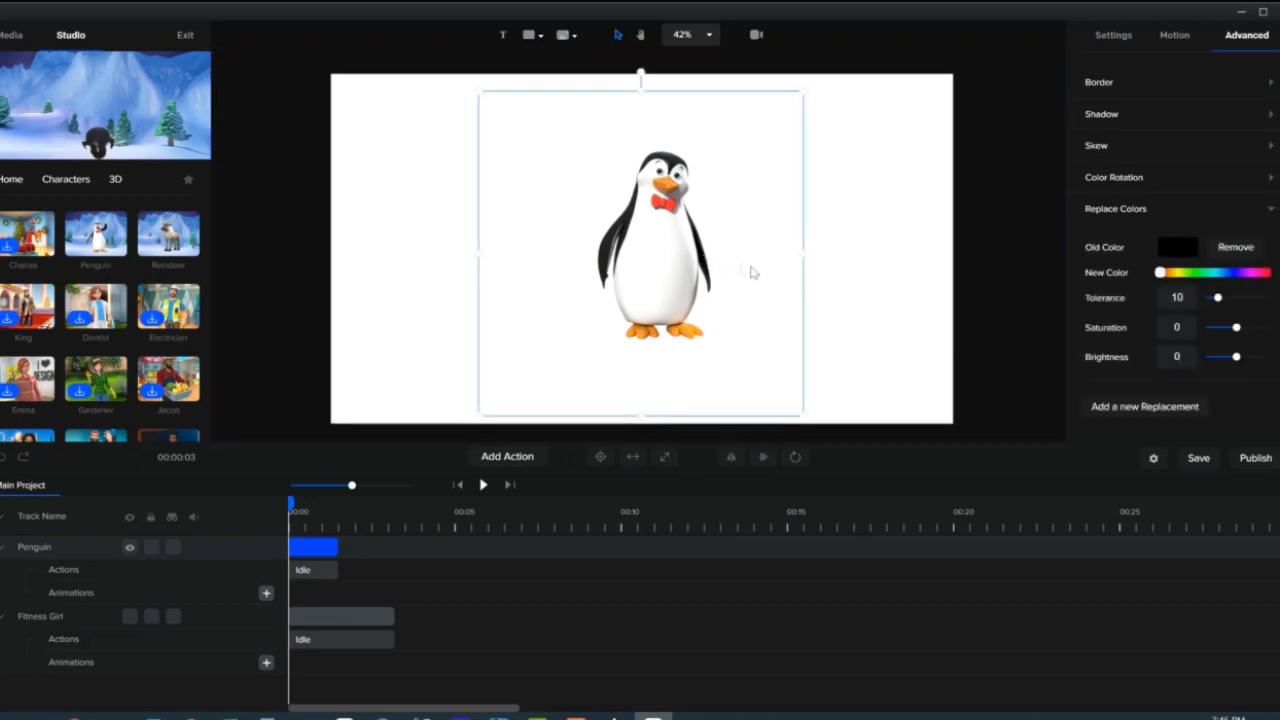
Set the Penguin replacement's new color to light blue and its tolerance to 6.
{"action": "left_click_drag", "start_coordinate": [1172, 280], "coordinate": [1210, 281]}
{"action": "left_click_drag", "start_coordinate": [1219, 278], "coordinate": [1215, 276]}
{"action": "mouse_move", "coordinate": [1230, 297]}
{"action": "left_mouse_down"}
{"action": "mouse_move", "coordinate": [1245, 300]}
{"action": "mouse_move", "coordinate": [1206, 297]}
{"action": "left_mouse_up"}
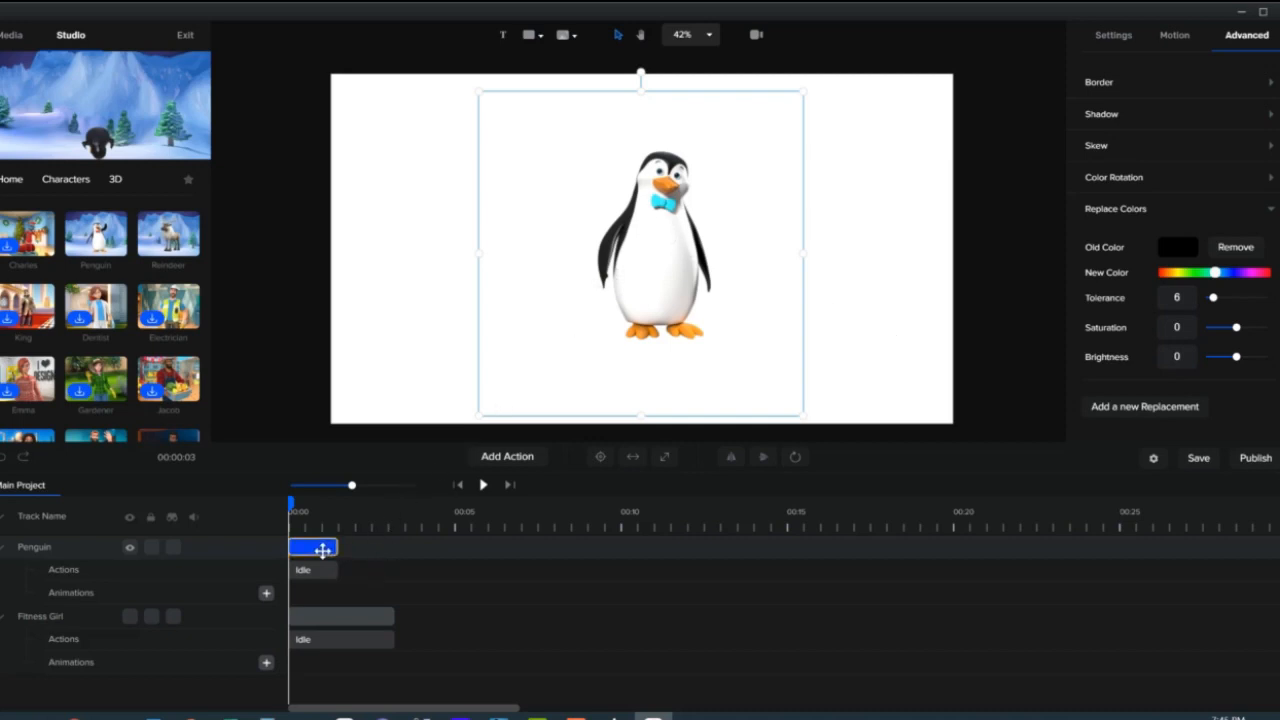
Open the context options of the Penguin clip in the timeline.
{"action": "right_click", "coordinate": [320, 549]}
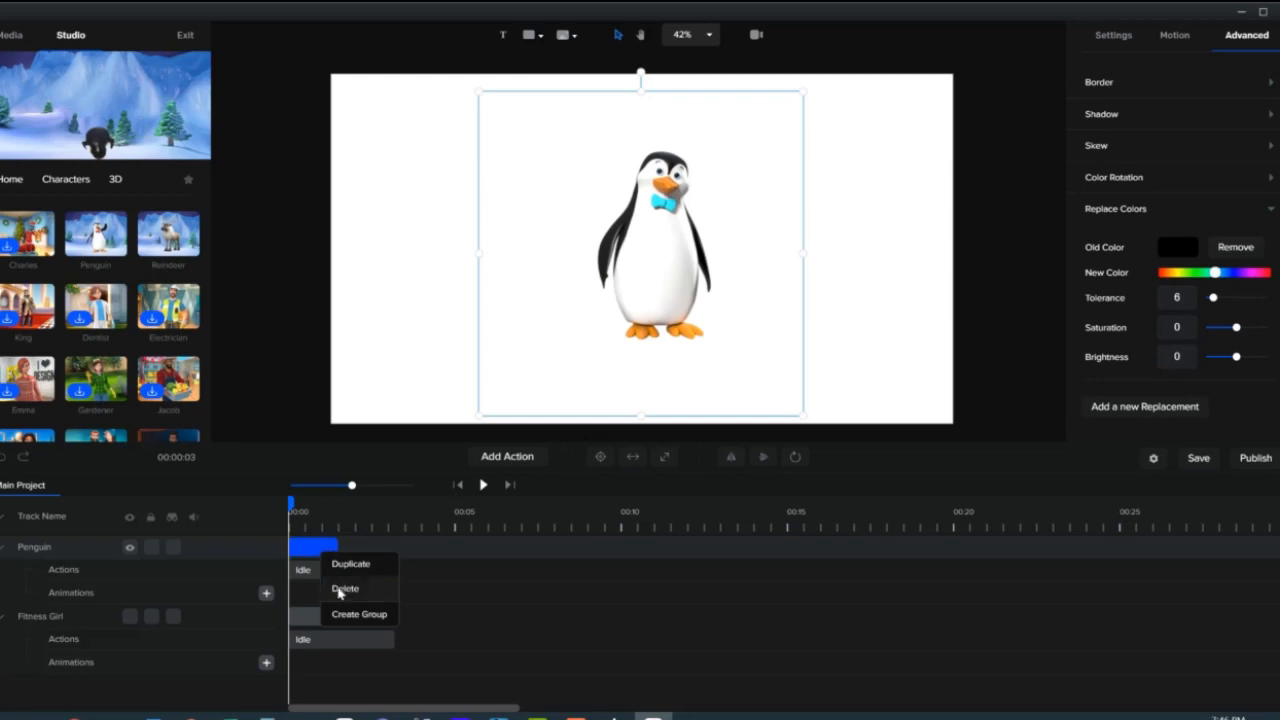
Delete the Penguin track from the timeline and make the Fitness Girl character visible.
{"action": "left_click", "coordinate": [344, 589]}
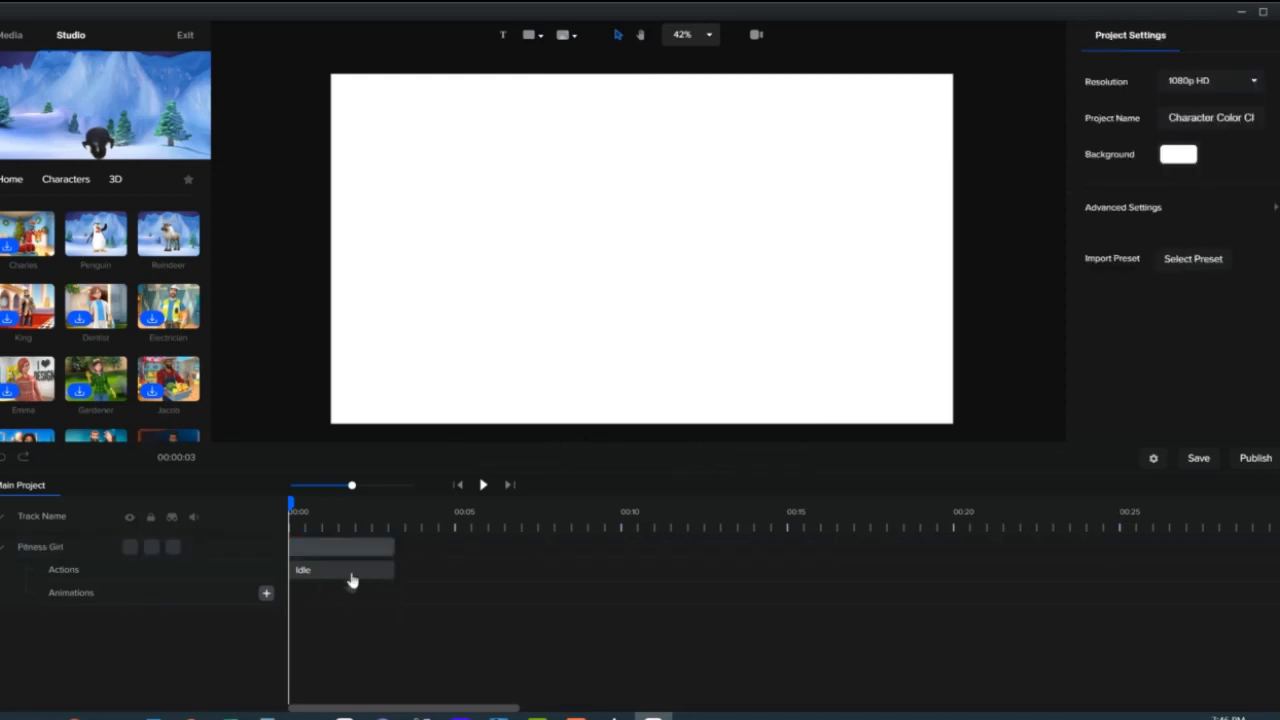
{"action": "left_click", "coordinate": [129, 548]}
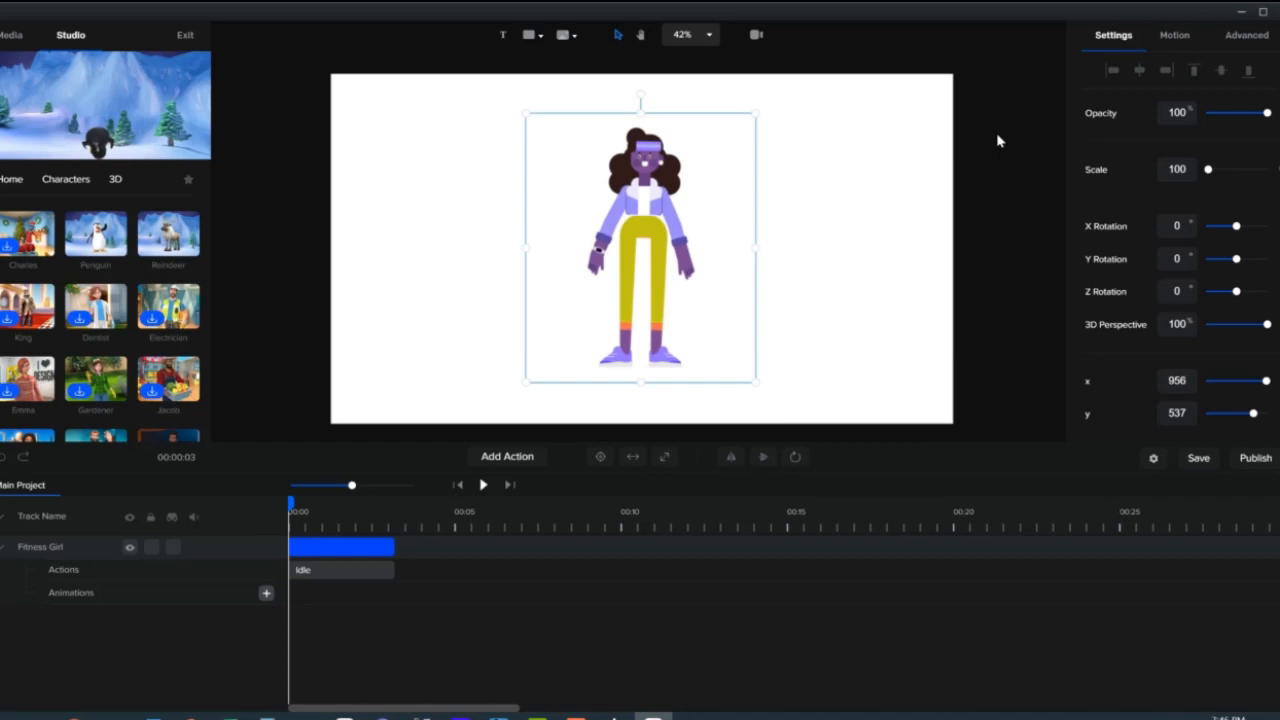
Add a rectangle shape, fill it with bright blue, and place it beside the Fitness Girl on her left.
{"action": "left_click", "coordinate": [540, 40]}
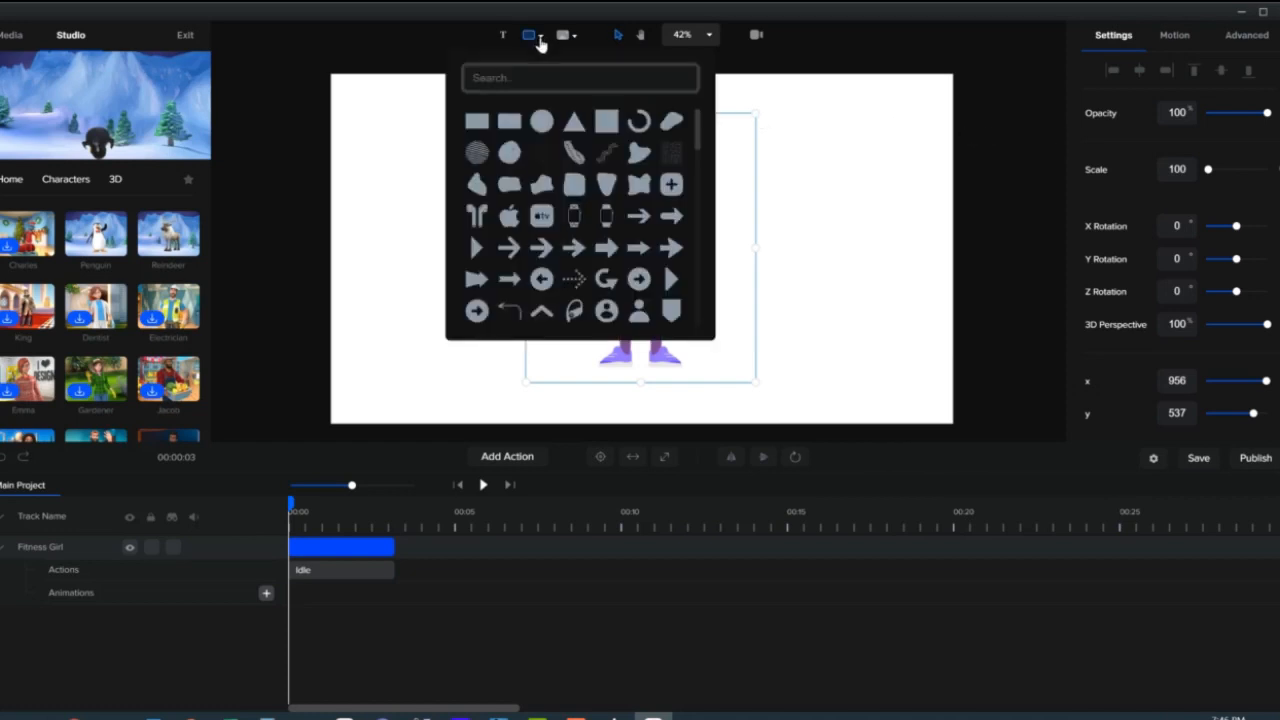
{"action": "left_click", "coordinate": [479, 122]}
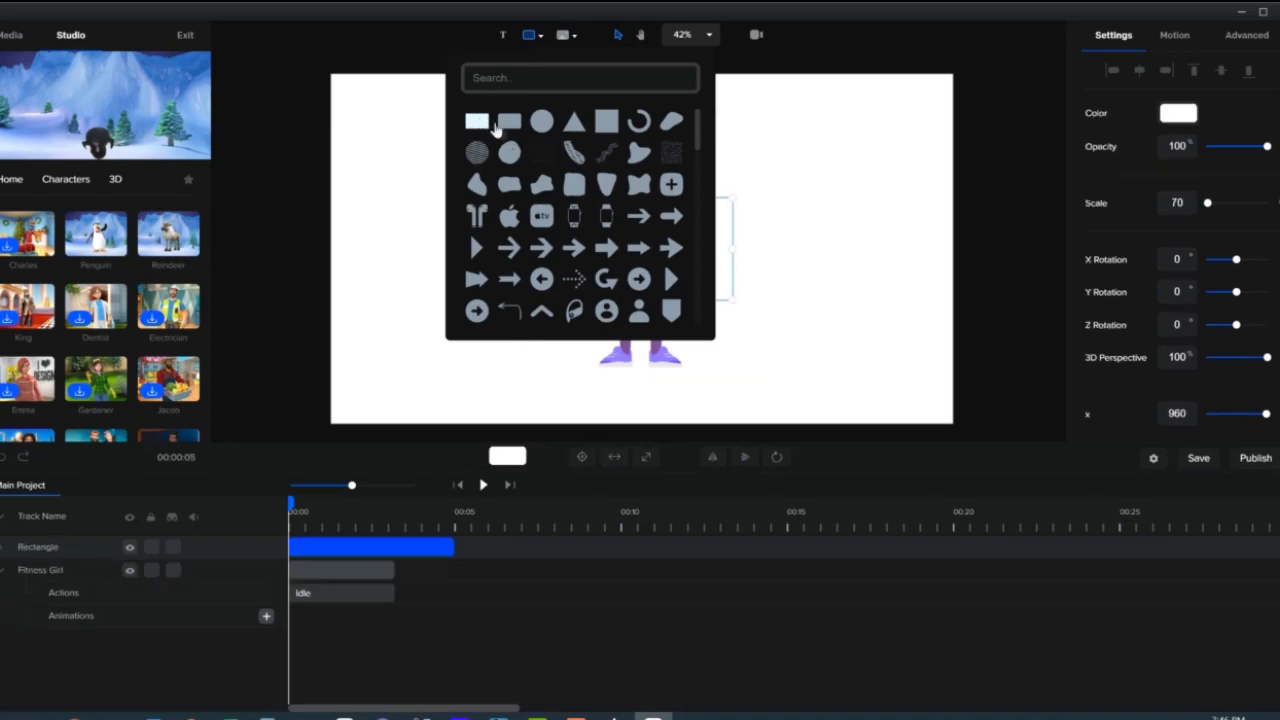
{"action": "left_click", "coordinate": [1177, 114]}
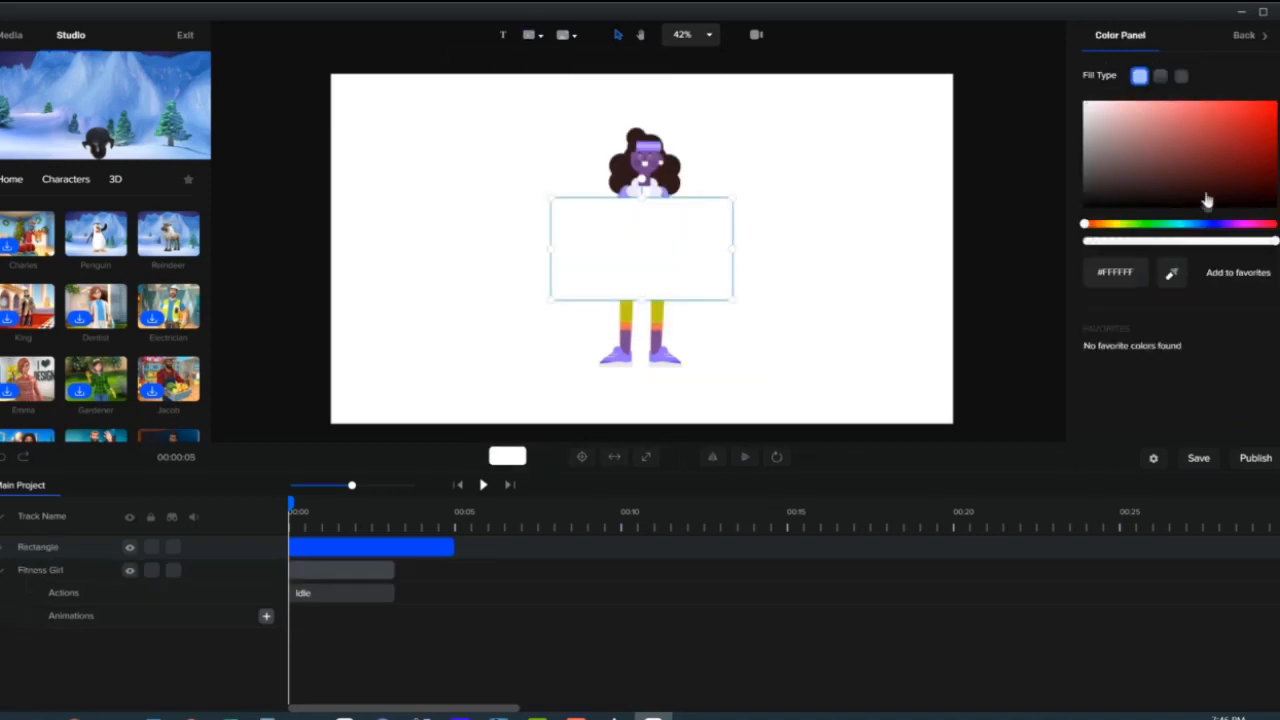
{"action": "left_click", "coordinate": [1213, 226]}
{"action": "left_click", "coordinate": [1272, 104]}
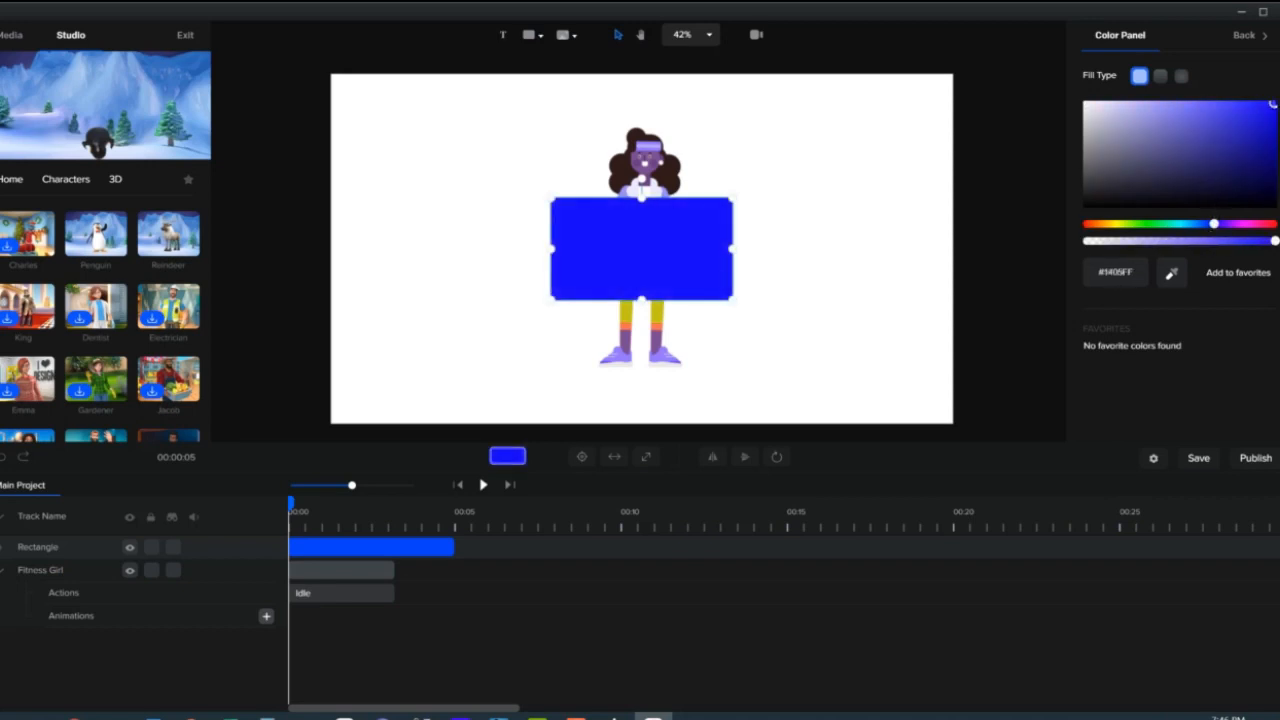
{"action": "left_click_drag", "start_coordinate": [656, 233], "coordinate": [487, 213]}
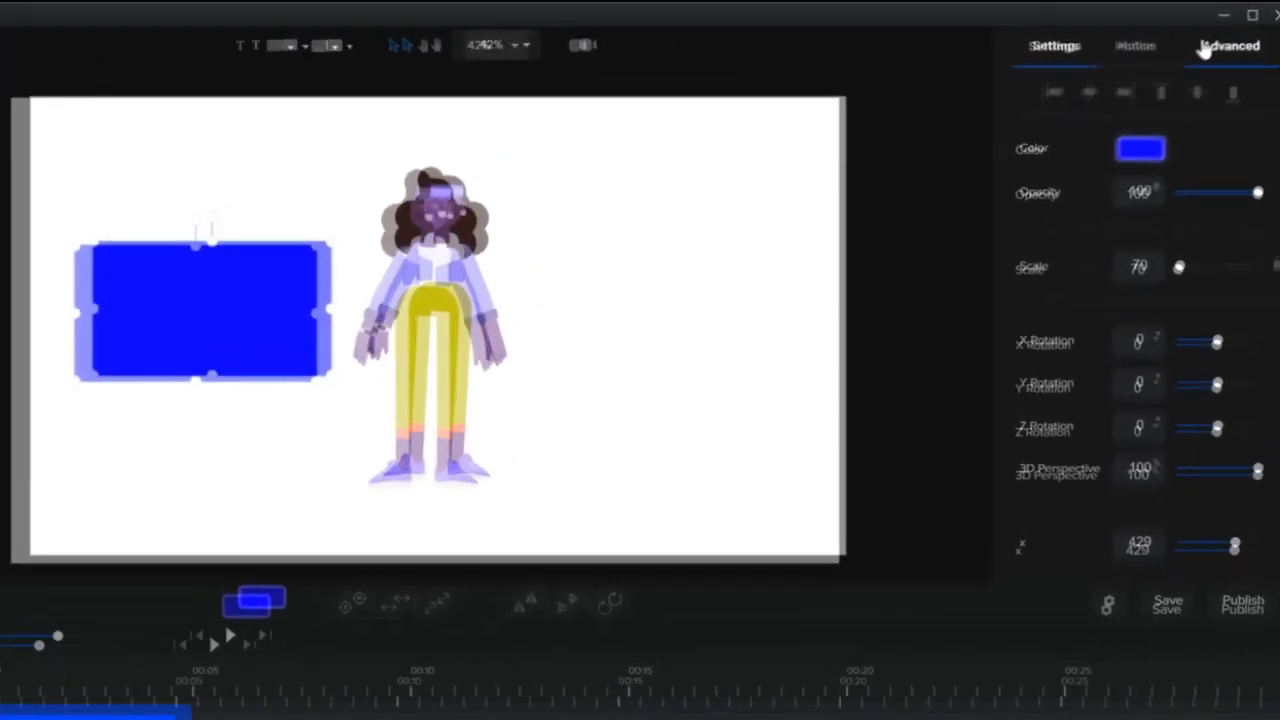
Give the Fitness Girl a red #FF0000 border with a width of 55 in the advanced properties.
{"action": "left_click", "coordinate": [1205, 50]}
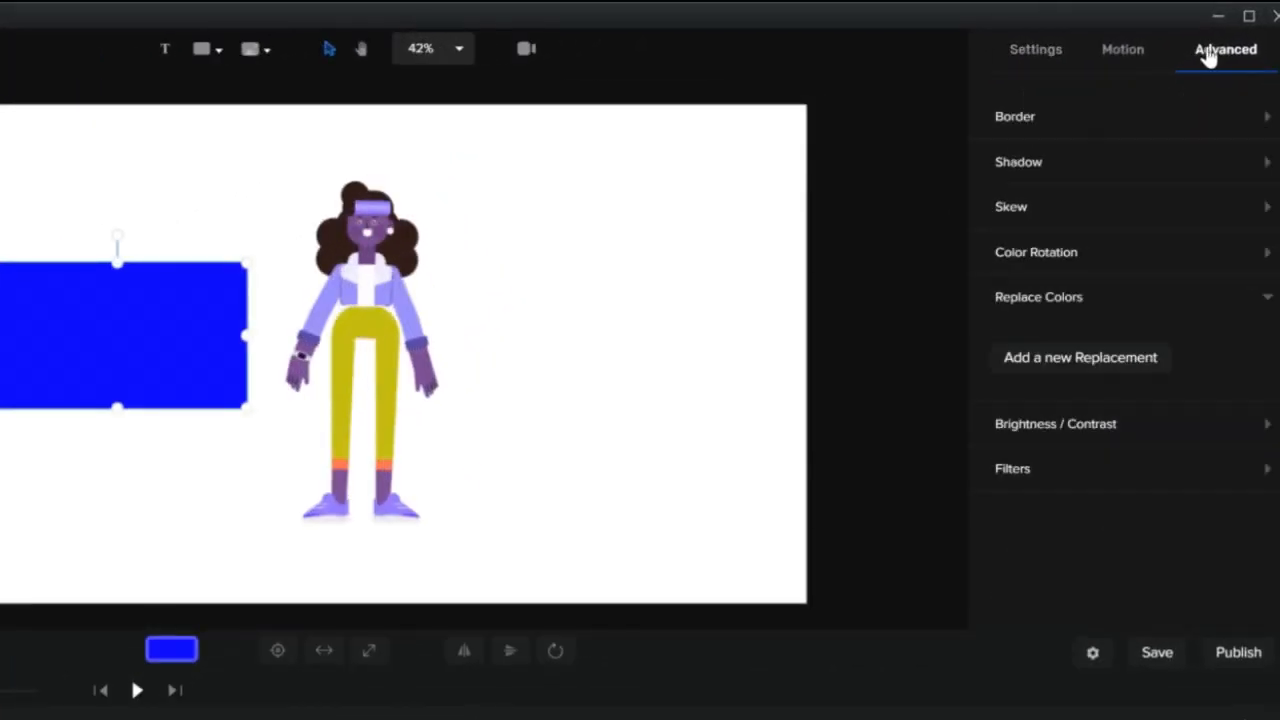
{"action": "left_click", "coordinate": [362, 328]}
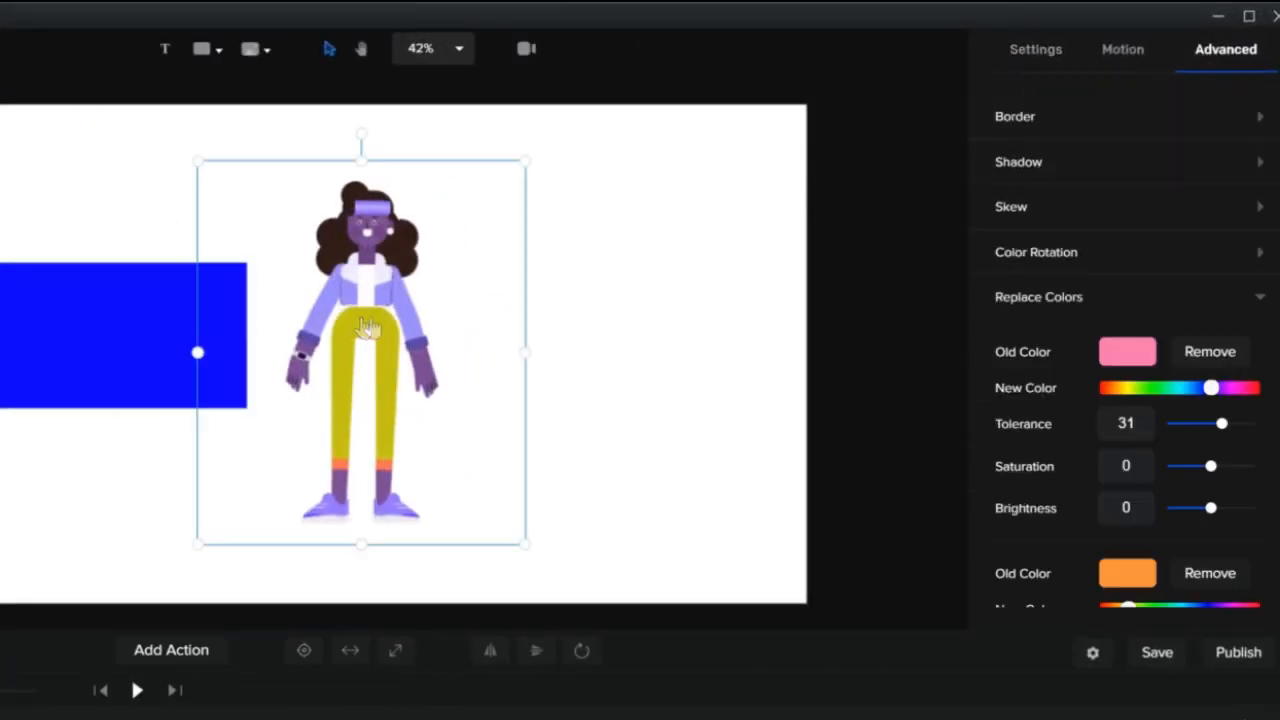
{"action": "left_click", "coordinate": [1259, 120]}
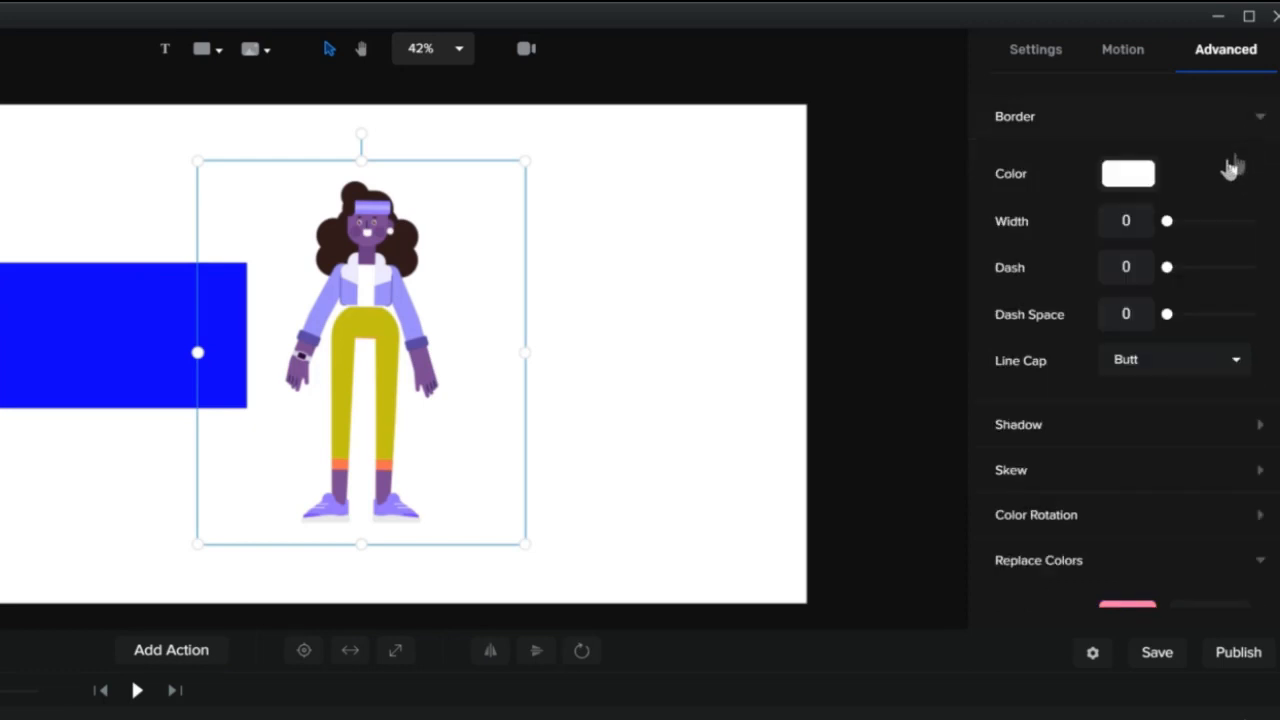
{"action": "left_click", "coordinate": [1129, 176]}
{"action": "left_click", "coordinate": [1265, 99]}
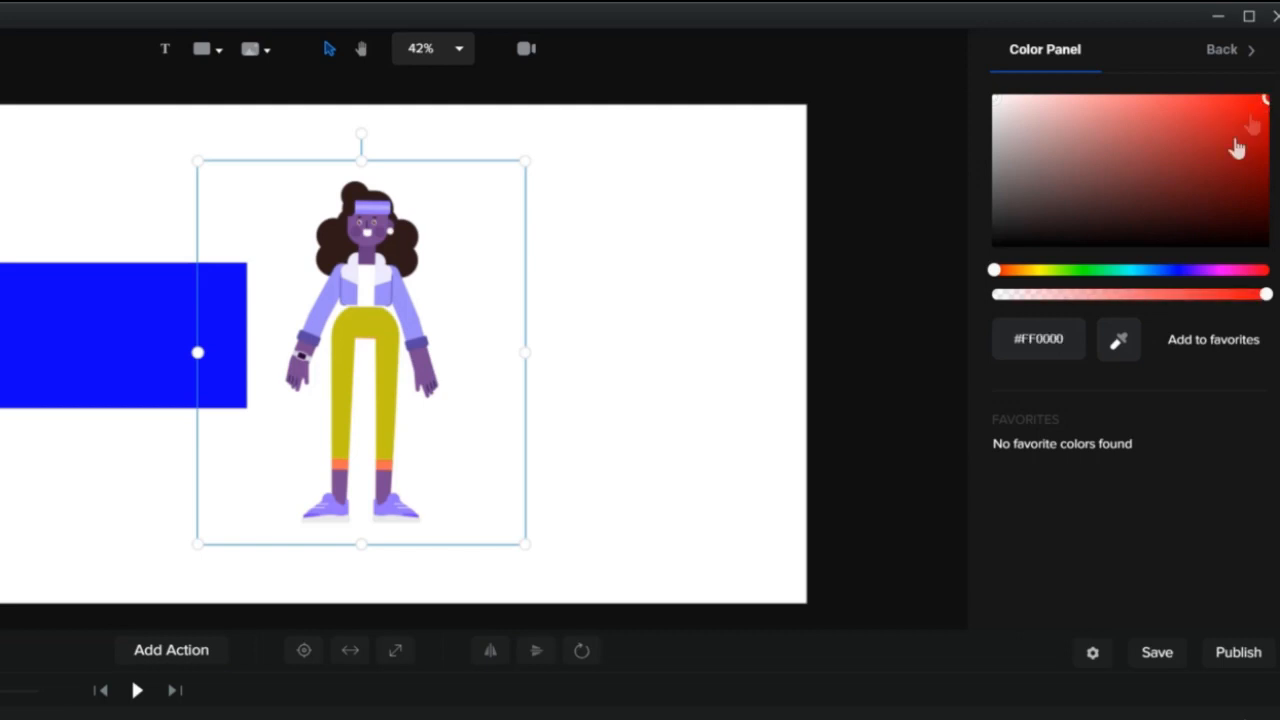
{"action": "left_click", "coordinate": [1213, 54]}
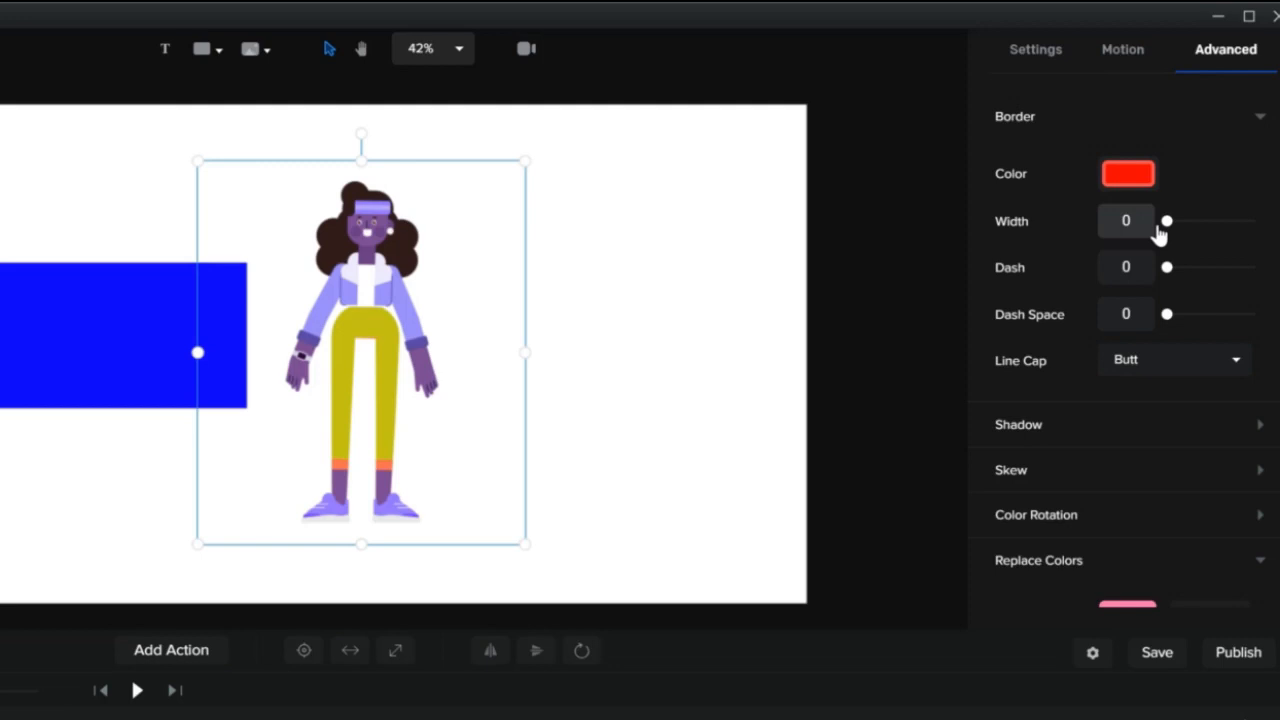
{"action": "left_click_drag", "start_coordinate": [1167, 220], "coordinate": [1215, 220]}
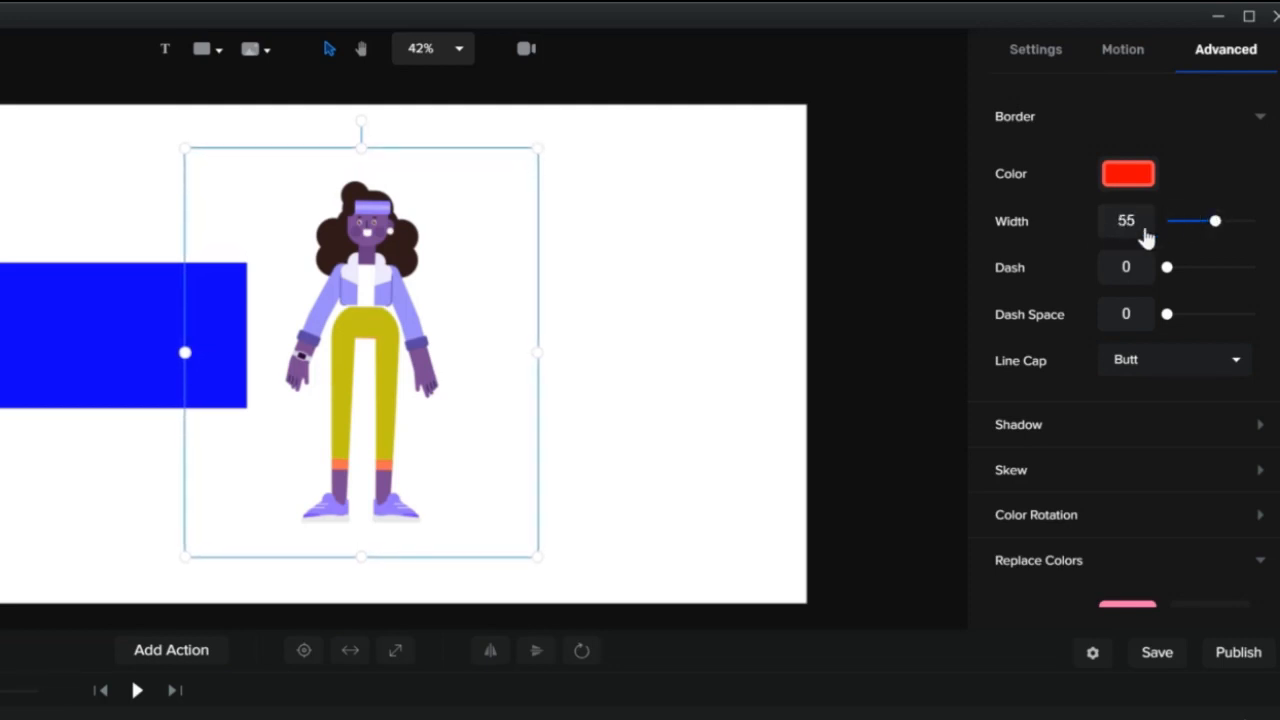
{"action": "left_click", "coordinate": [1259, 121]}
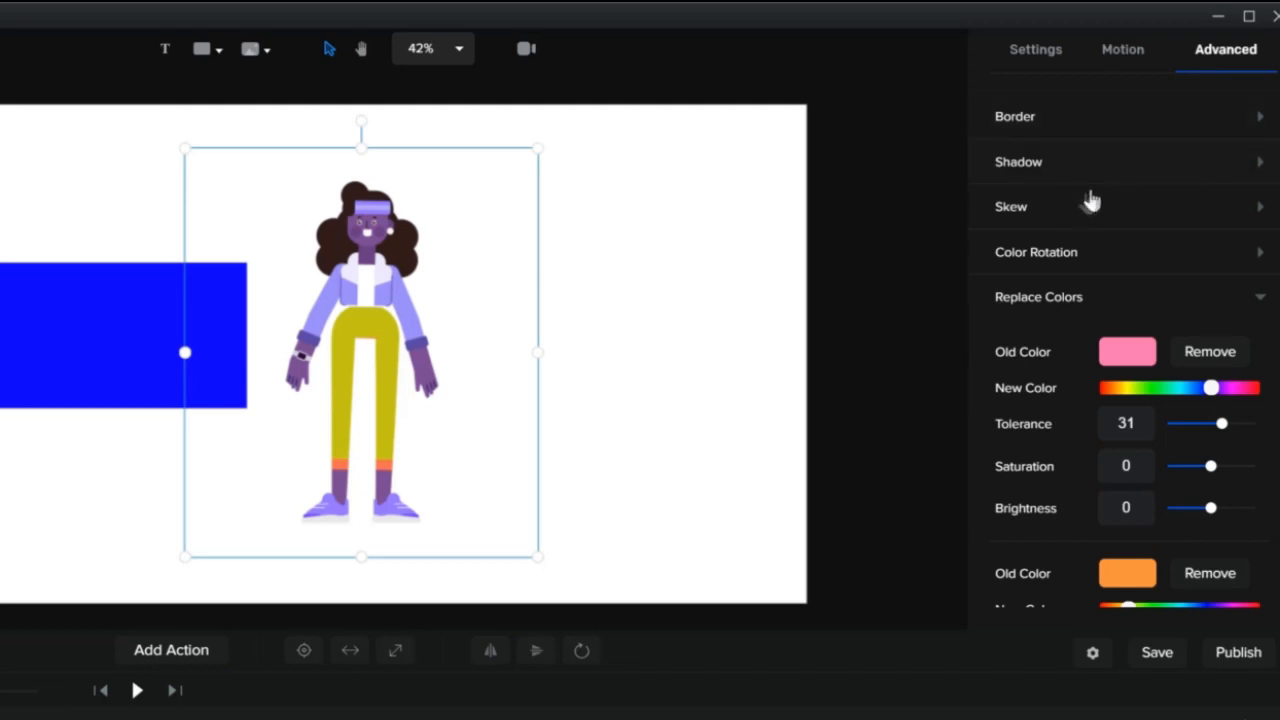
Apply a black shadow to the Fitness Girl with blur 9, X offset 27 and Y offset 23.
{"action": "left_click", "coordinate": [1259, 165]}
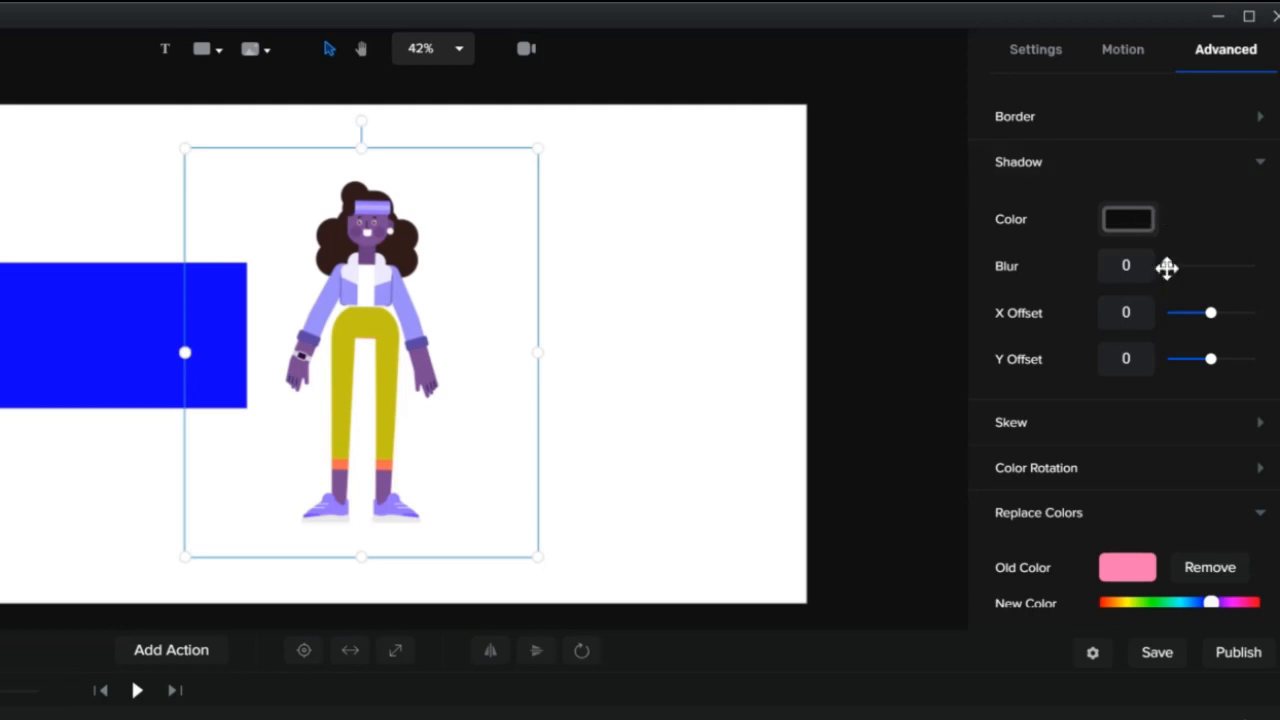
{"action": "left_click_drag", "start_coordinate": [1167, 267], "coordinate": [1174, 264]}
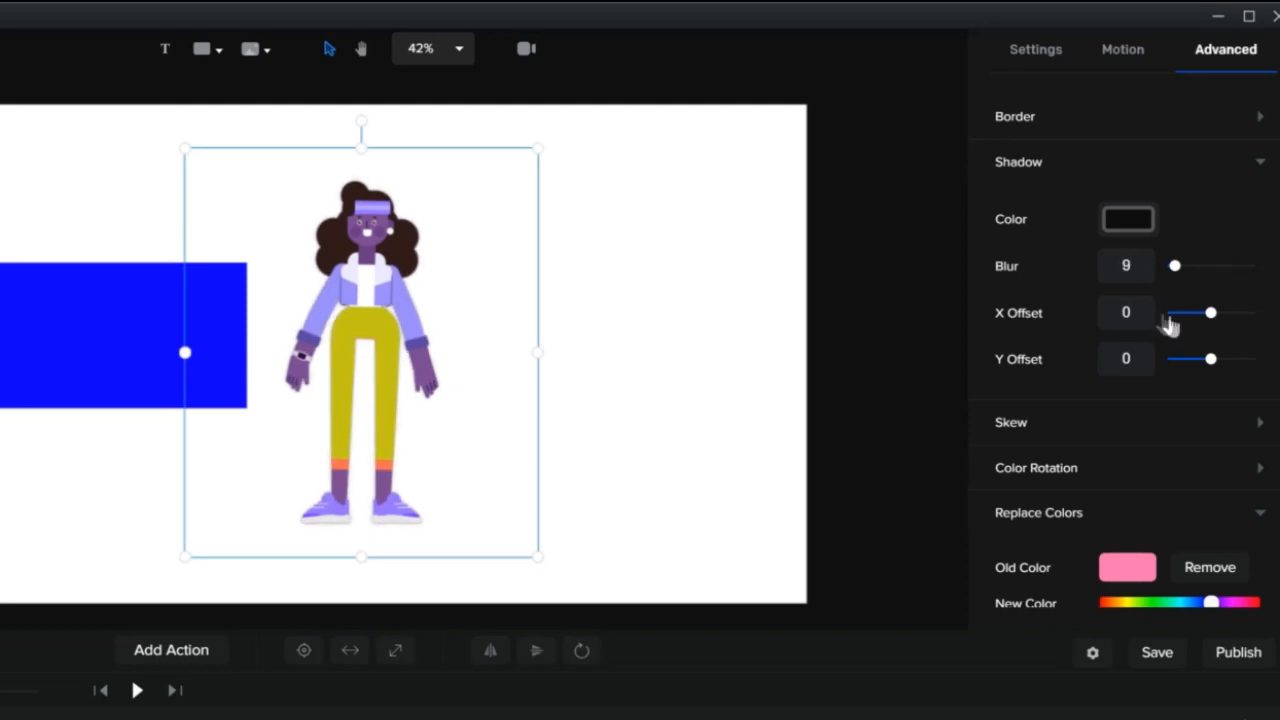
{"action": "left_click_drag", "start_coordinate": [1213, 309], "coordinate": [1223, 312]}
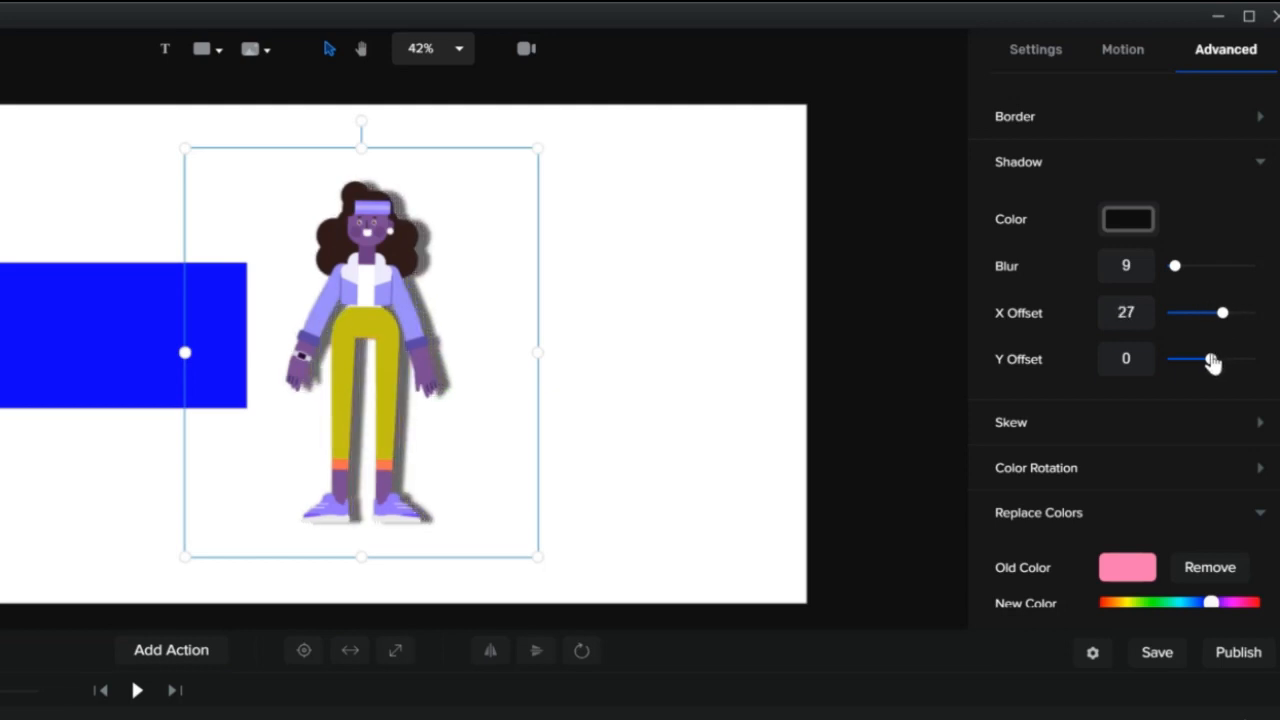
{"action": "left_click_drag", "start_coordinate": [1214, 360], "coordinate": [1221, 358]}
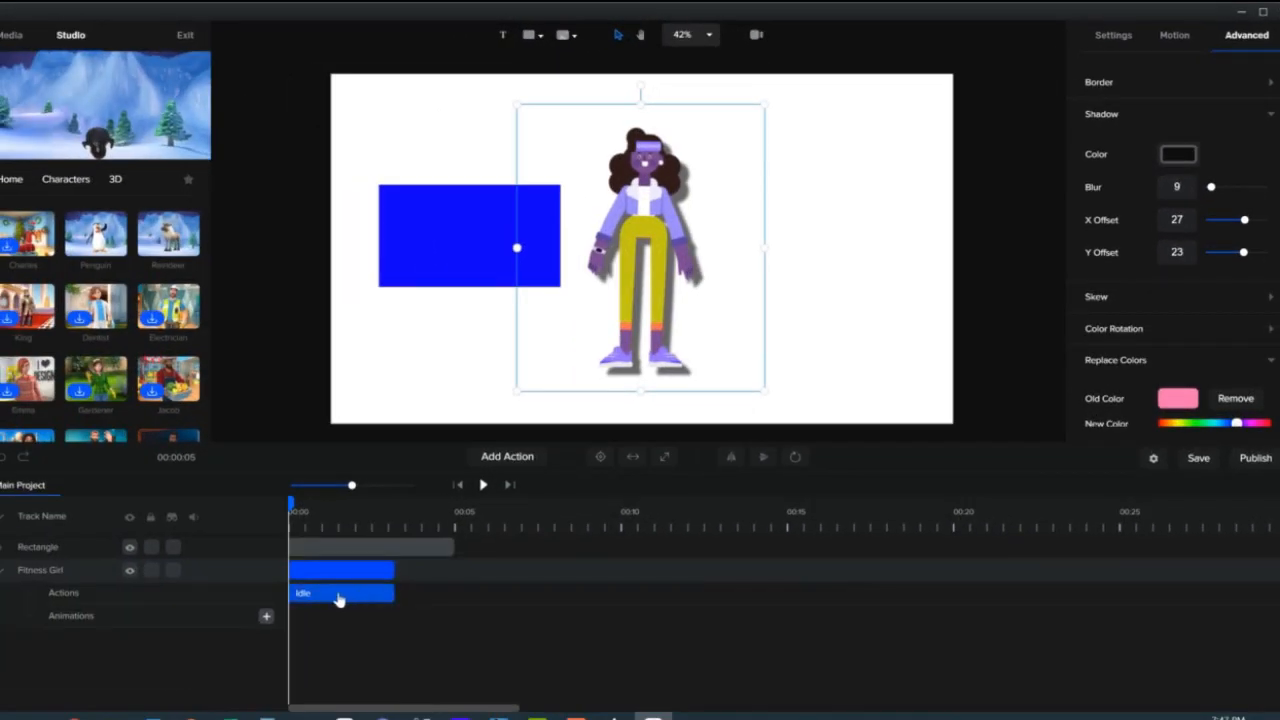
Change the Fitness Girl's Idle action to Dumbells and preview the animation.
{"action": "left_click", "coordinate": [341, 598]}
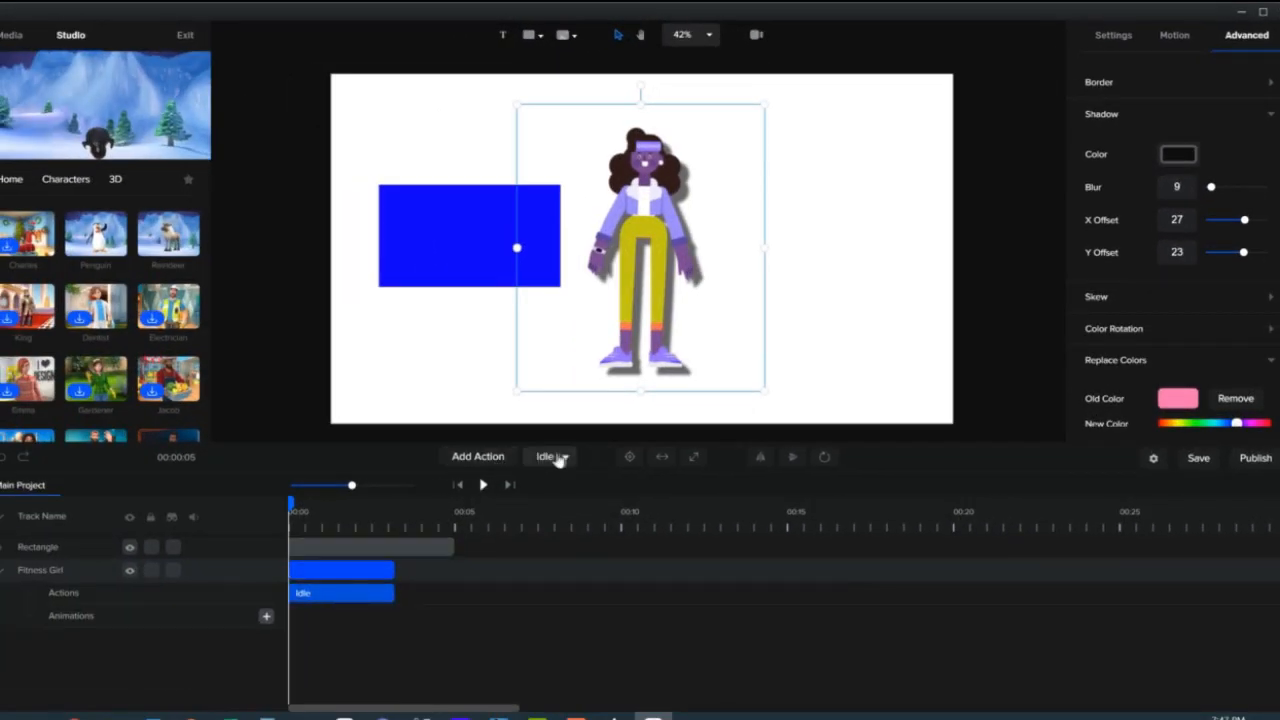
{"action": "left_click", "coordinate": [563, 458]}
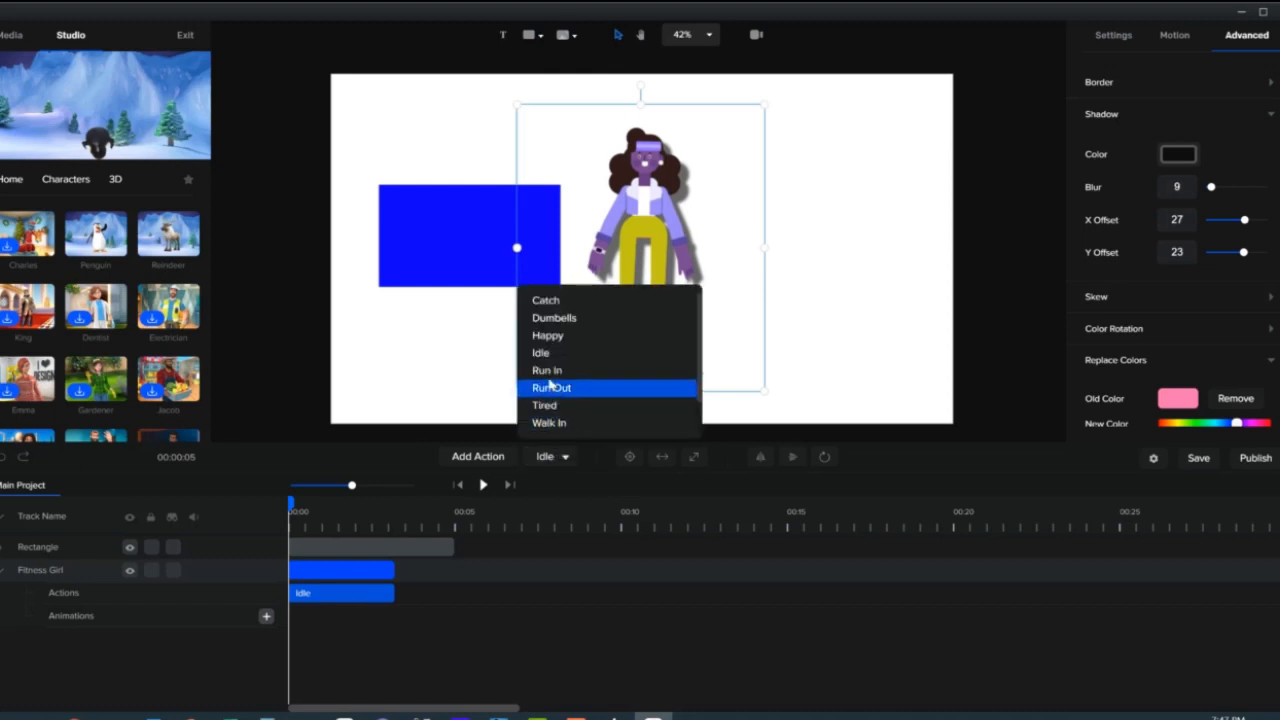
{"action": "left_click", "coordinate": [565, 319]}
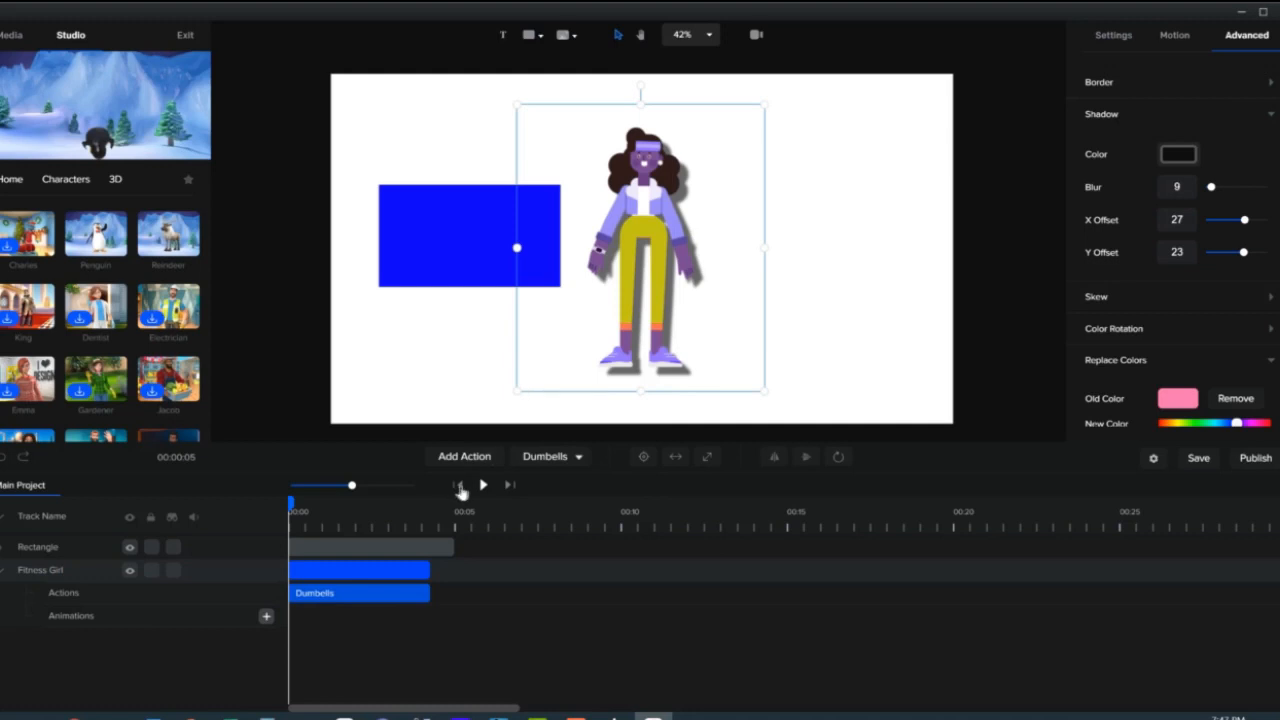
{"action": "left_click", "coordinate": [484, 487]}
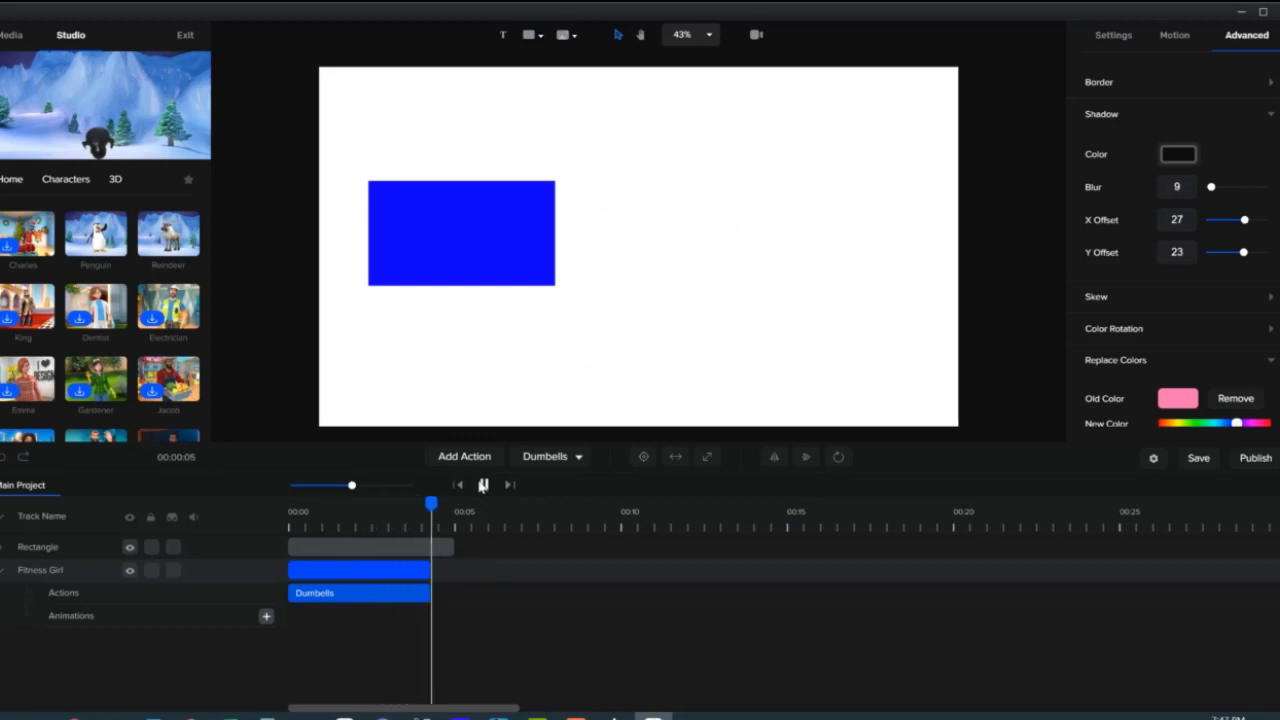
{"action": "left_click_drag", "start_coordinate": [370, 531], "coordinate": [266, 546]}
Skew the blue rectangle by 9° in X.
{"action": "left_click", "coordinate": [268, 547]}
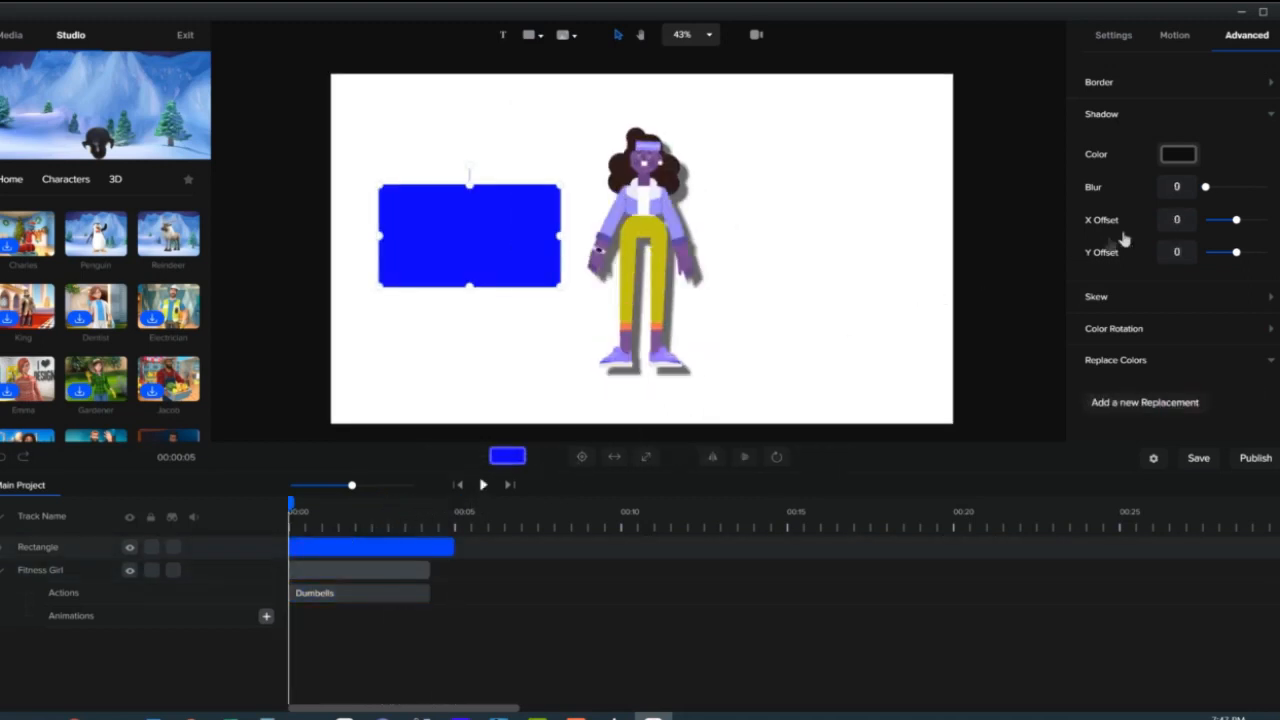
{"action": "left_click", "coordinate": [1268, 116]}
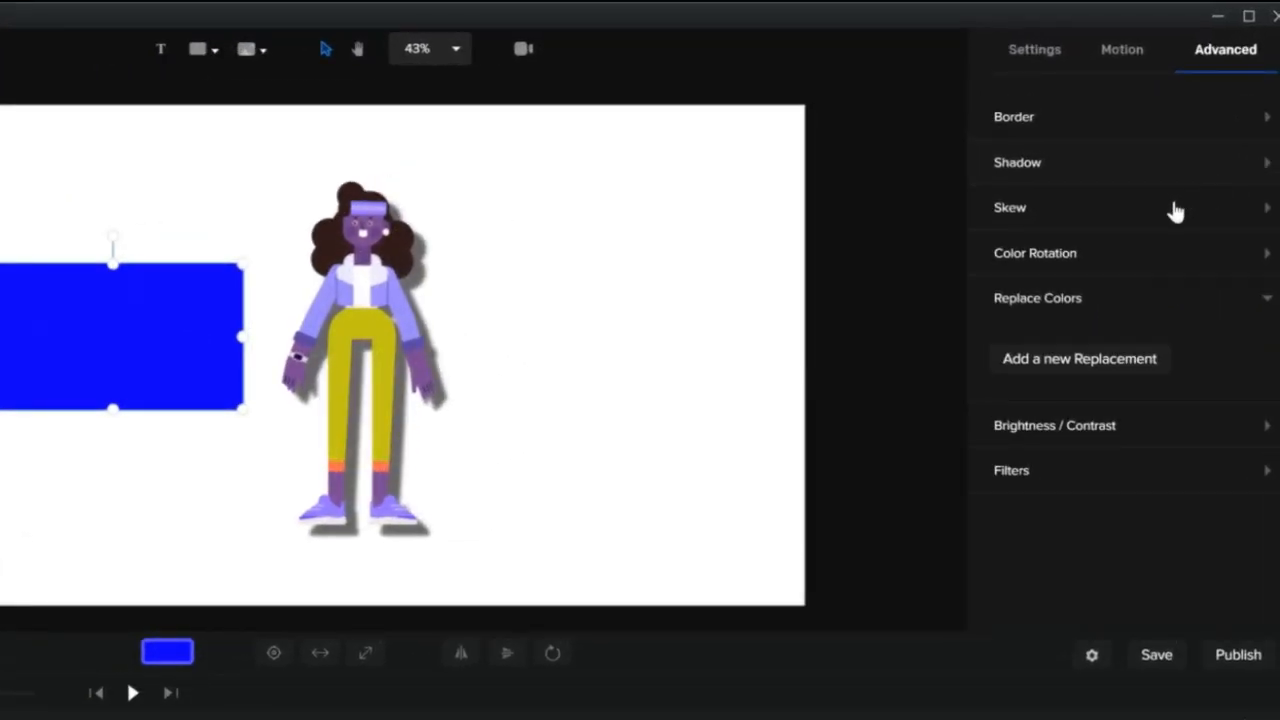
{"action": "left_click", "coordinate": [1262, 214]}
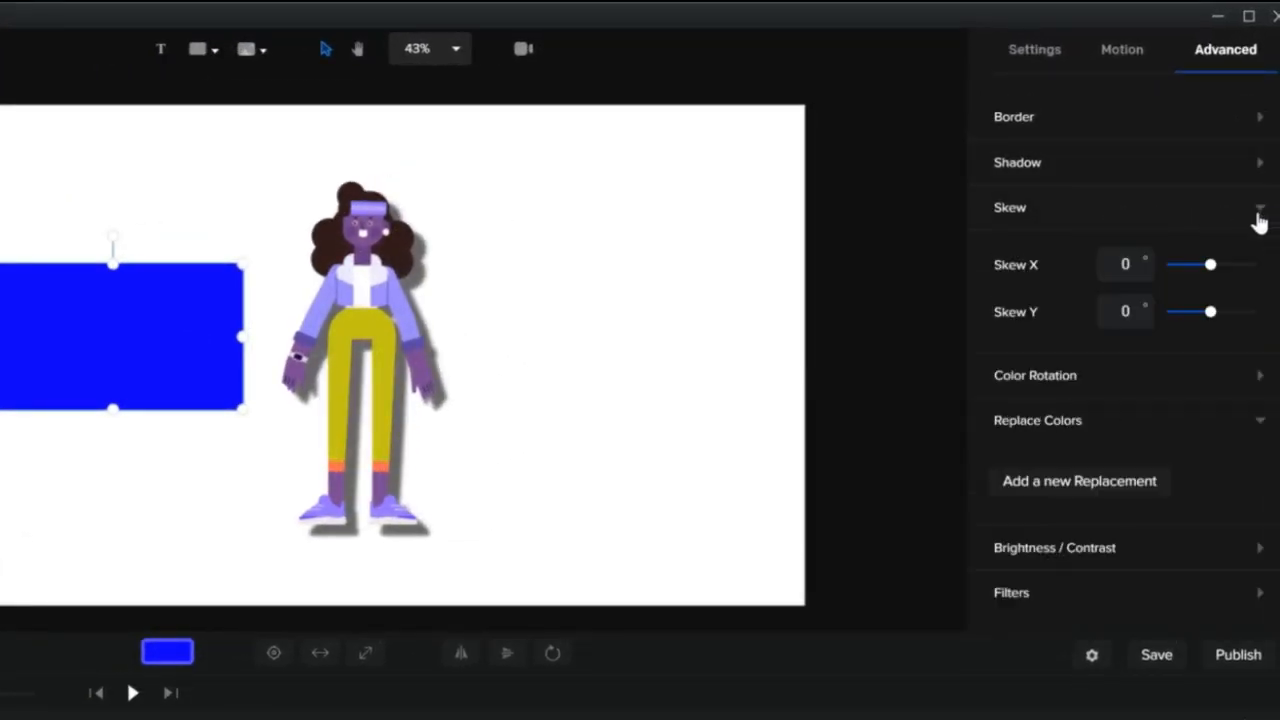
{"action": "mouse_move", "coordinate": [1212, 263]}
{"action": "left_mouse_down"}
{"action": "mouse_move", "coordinate": [1199, 263]}
{"action": "mouse_move", "coordinate": [1215, 264]}
{"action": "left_mouse_up"}
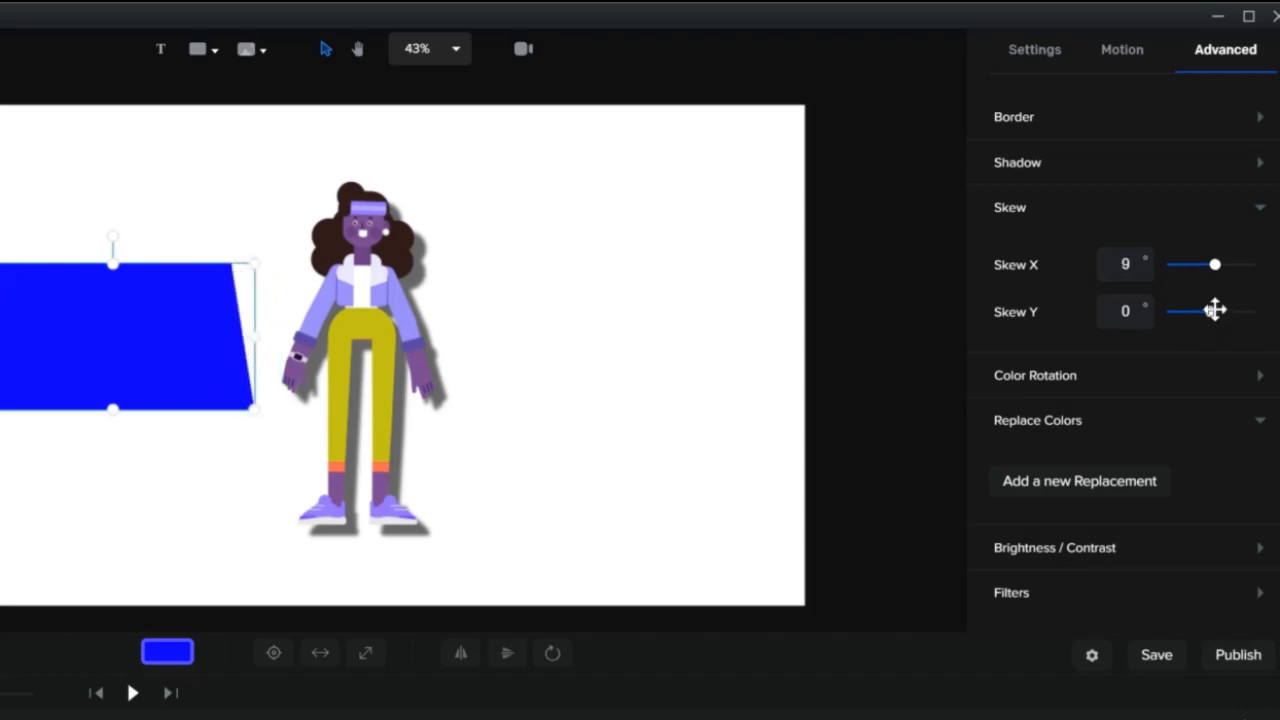
Skew the Fitness Girl by -29° in X and -34° in Y, and preview the animation.
{"action": "left_click", "coordinate": [405, 358]}
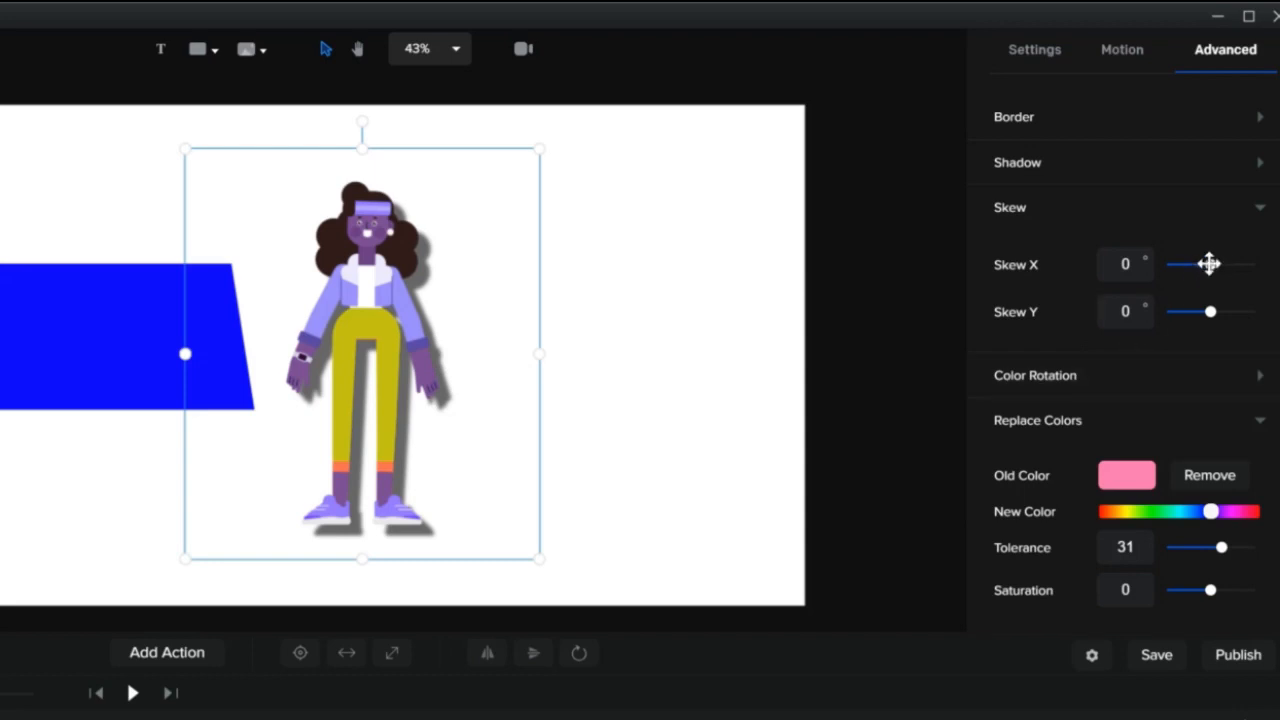
{"action": "left_click_drag", "start_coordinate": [1209, 263], "coordinate": [1195, 264]}
{"action": "left_click_drag", "start_coordinate": [1210, 311], "coordinate": [1192, 312]}
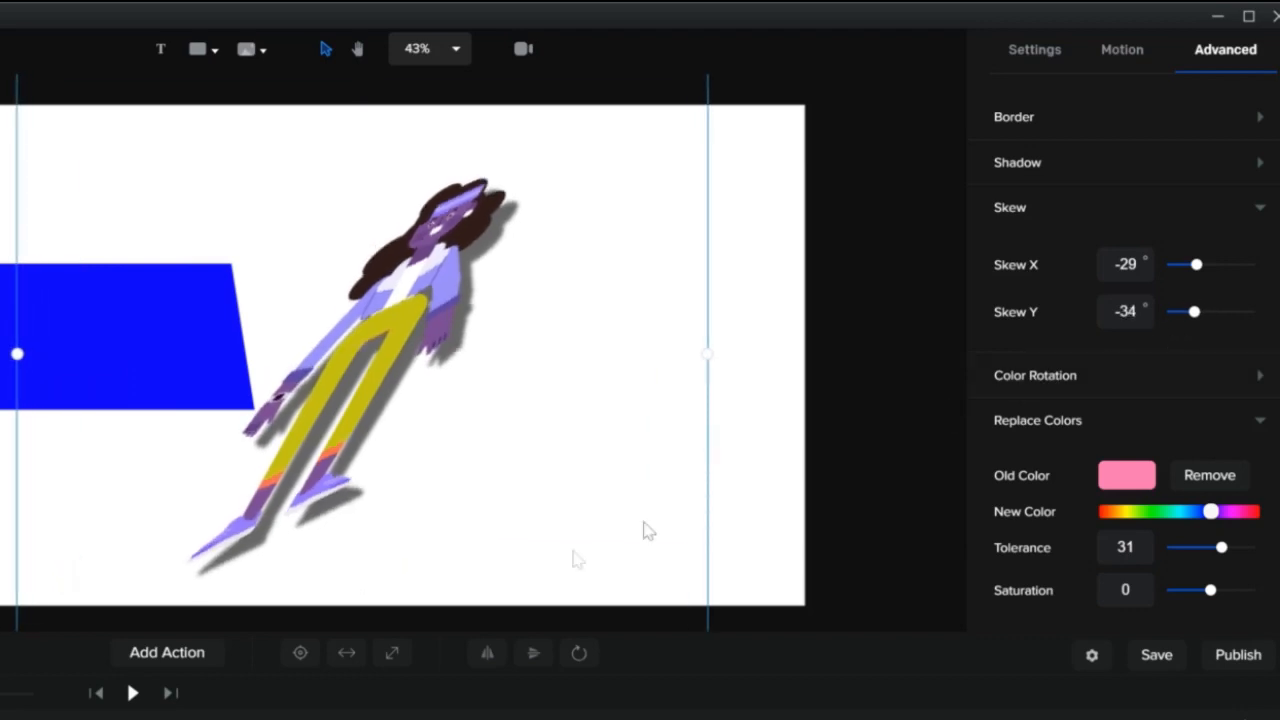
{"action": "left_click", "coordinate": [132, 693]}
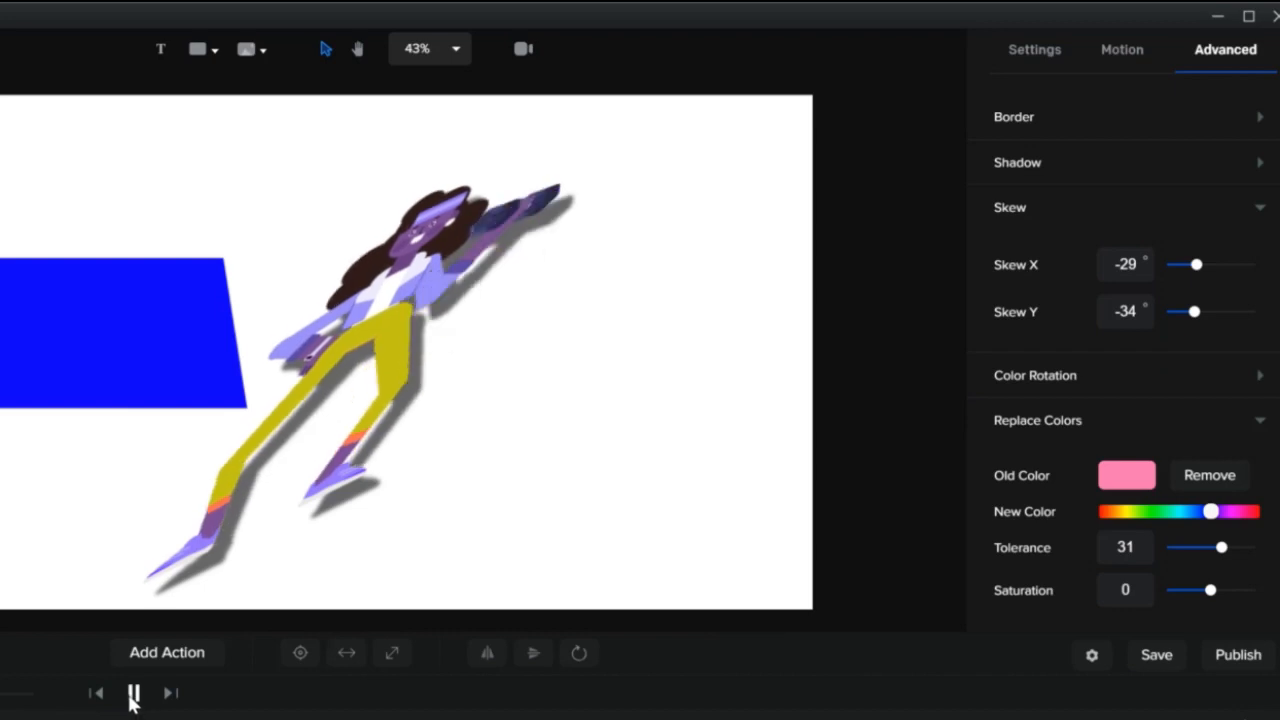
Set the Fitness Girl's color rotation to 27°.
{"action": "left_click", "coordinate": [1261, 210]}
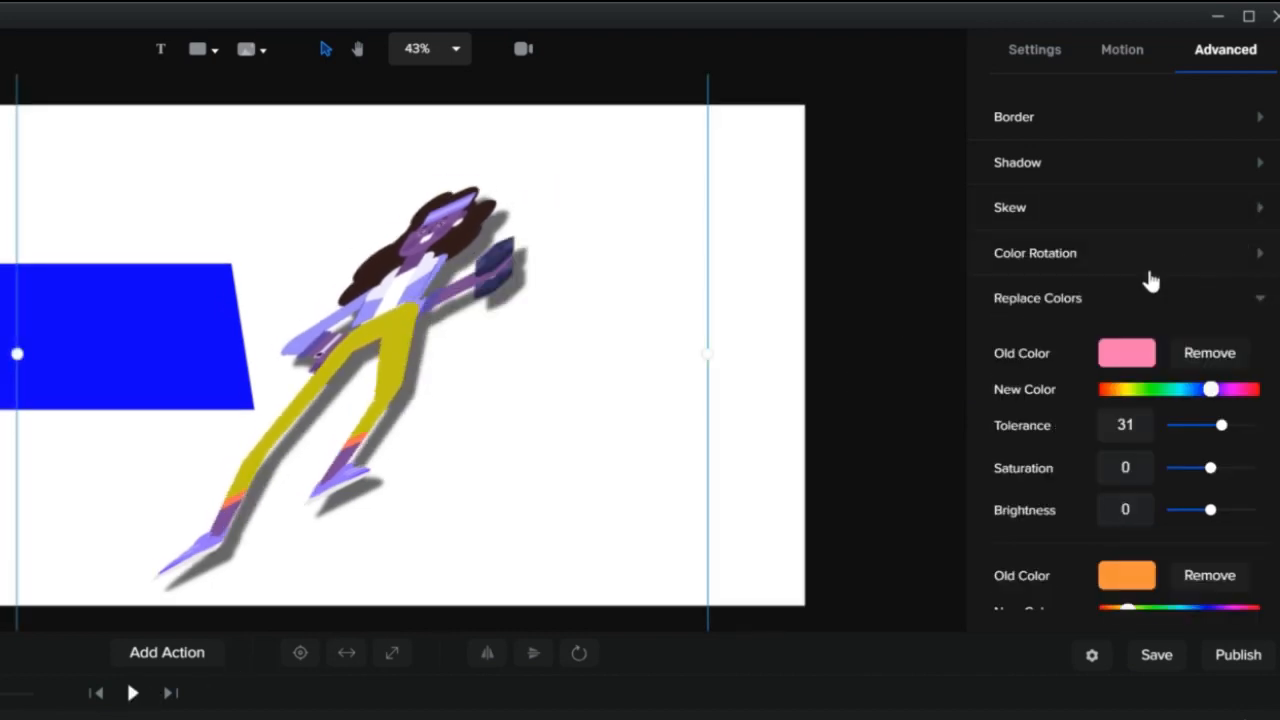
{"action": "left_click", "coordinate": [1261, 256]}
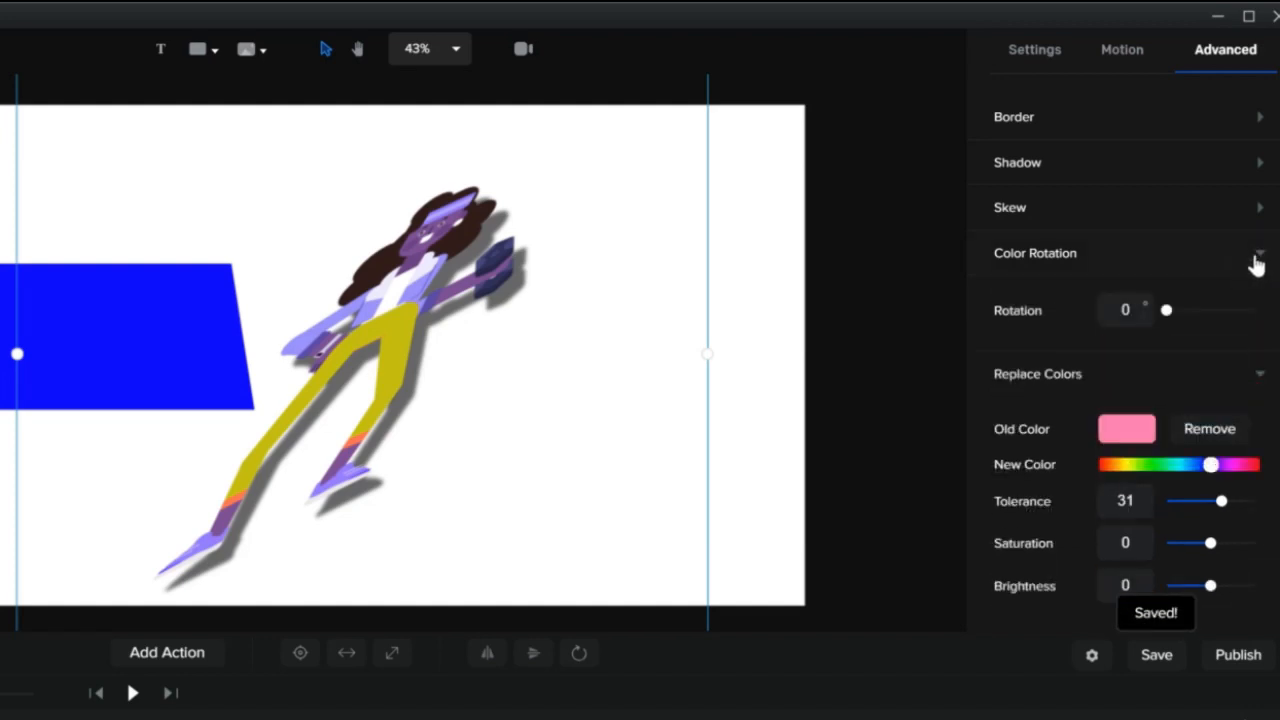
{"action": "mouse_move", "coordinate": [1167, 311]}
{"action": "left_mouse_down"}
{"action": "mouse_move", "coordinate": [1246, 309]}
{"action": "mouse_move", "coordinate": [1166, 312]}
{"action": "mouse_move", "coordinate": [1176, 309]}
{"action": "left_mouse_up"}
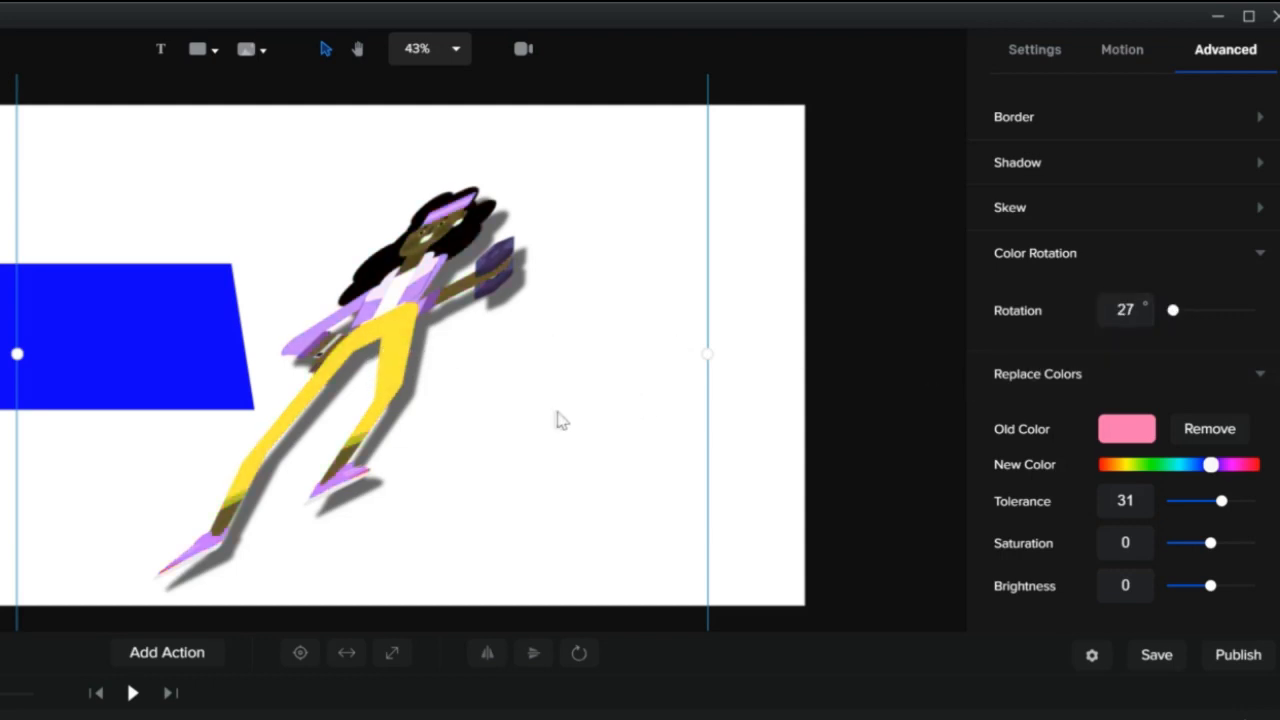
Reset the Fitness Girl's Skew X and Skew Y to 0°.
{"action": "left_click", "coordinate": [1257, 212]}
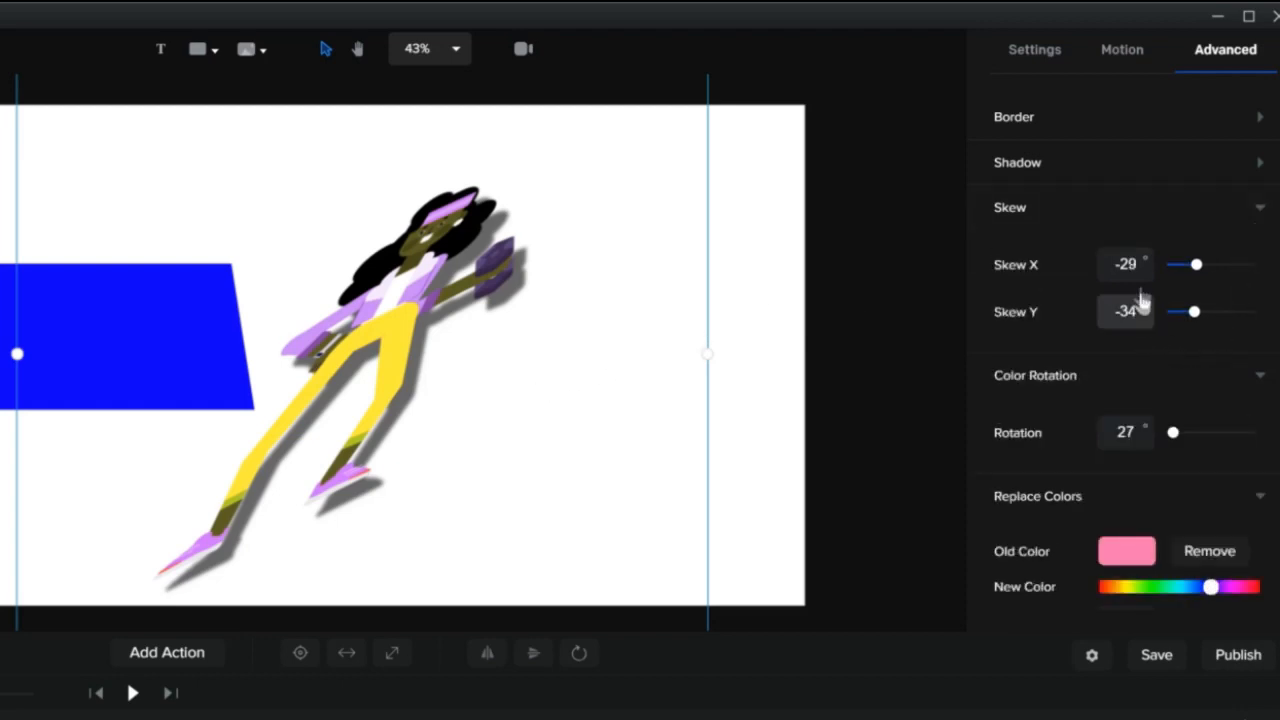
{"action": "left_click_drag", "start_coordinate": [1143, 260], "coordinate": [1104, 262]}
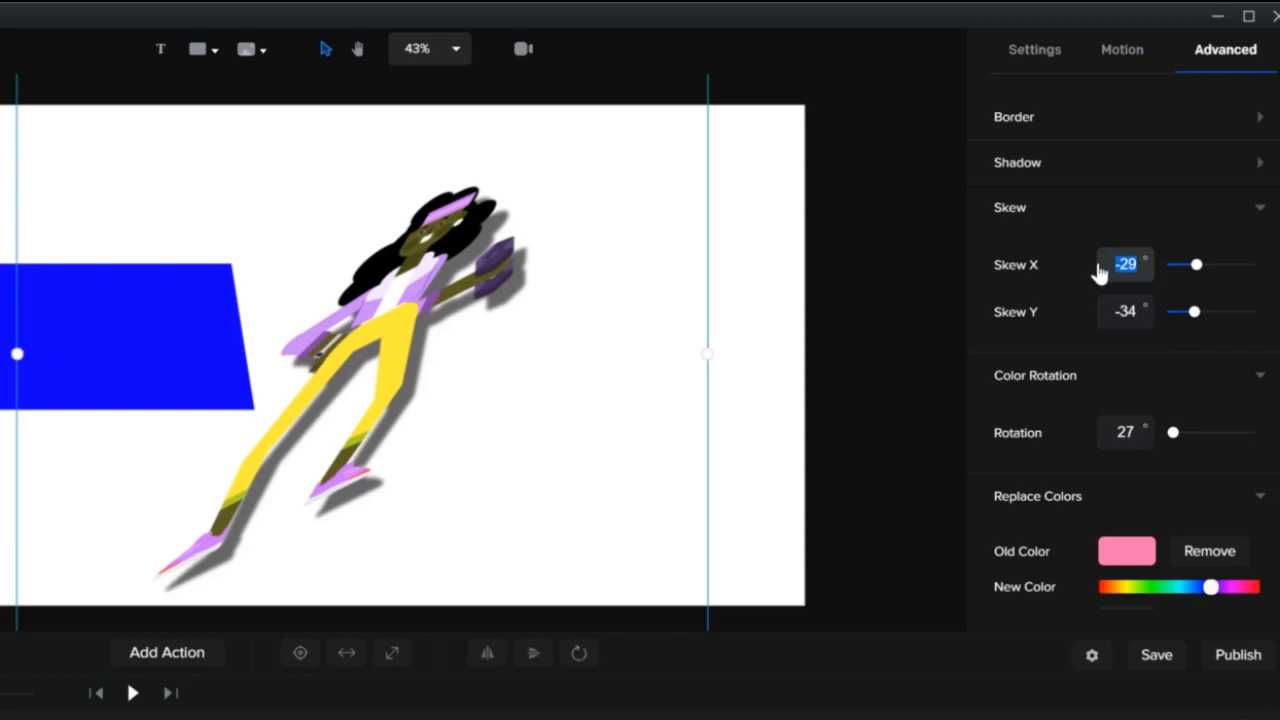
{"action": "type", "text": "0"}
{"action": "left_click_drag", "start_coordinate": [1138, 311], "coordinate": [1103, 318]}
{"action": "type", "text": "0"}
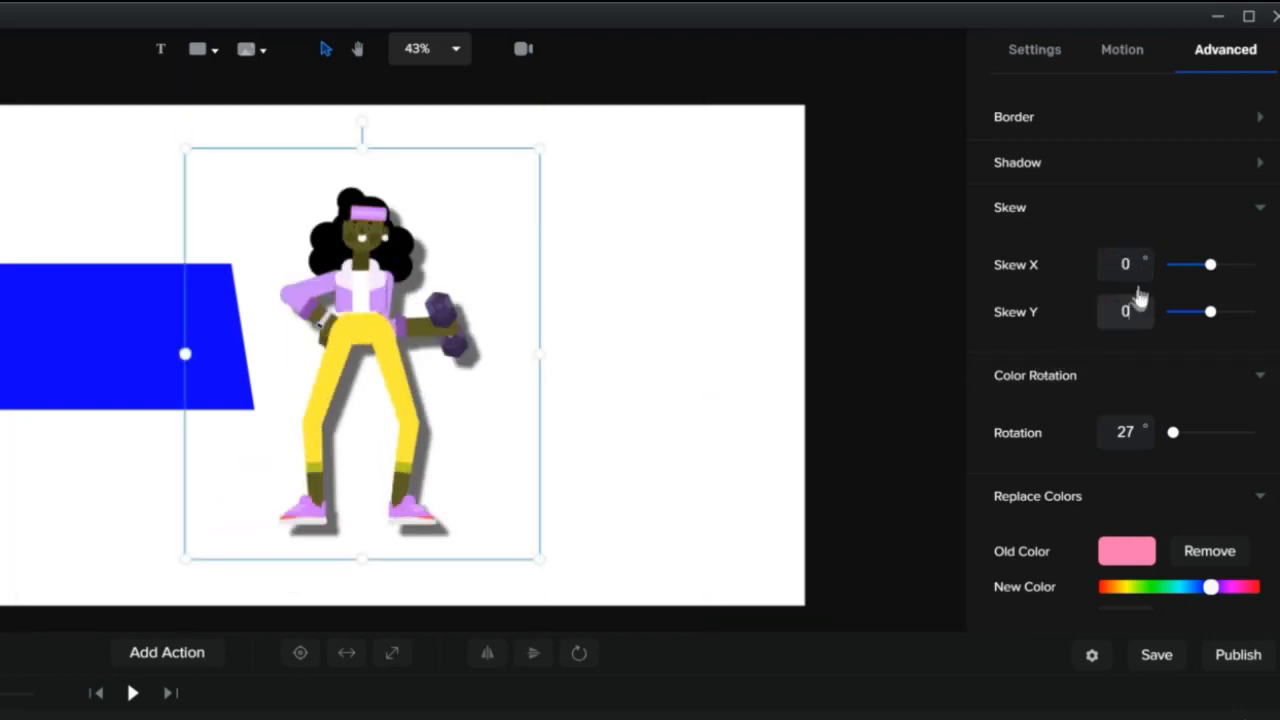
Reset the Fitness Girl's color rotation to 0°.
{"action": "left_click", "coordinate": [1260, 212]}
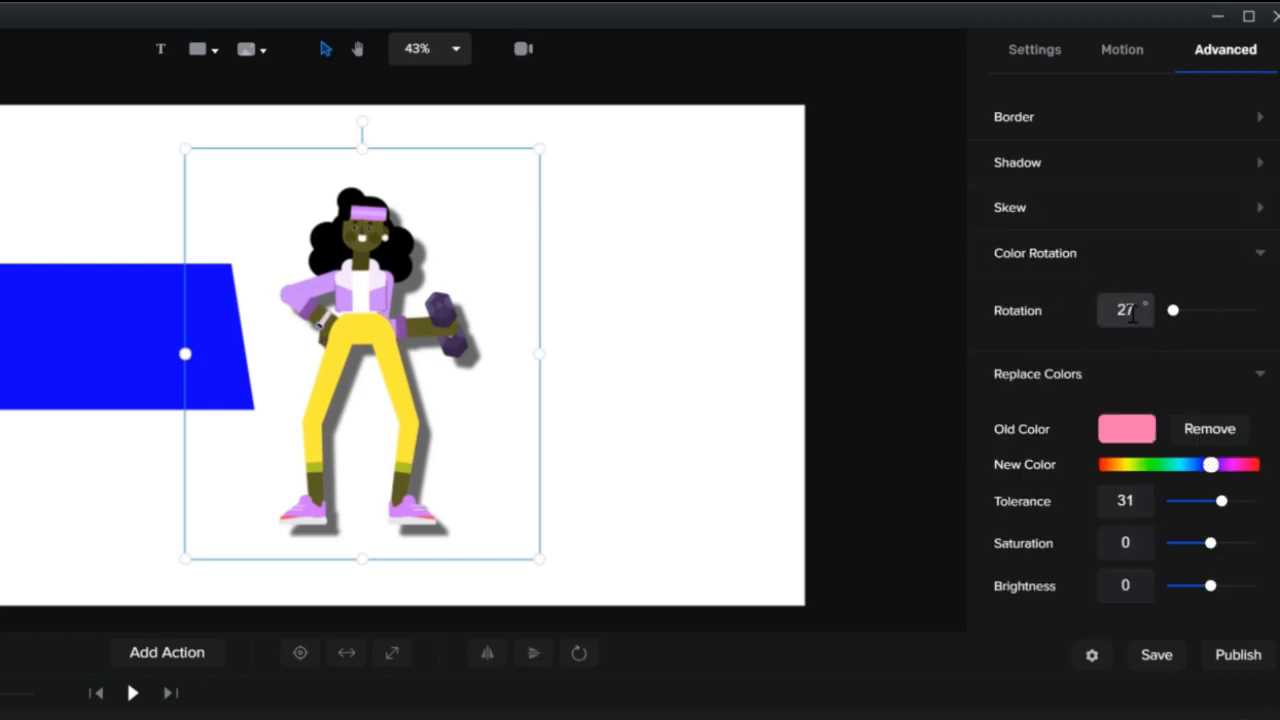
{"action": "left_click", "coordinate": [1090, 312]}
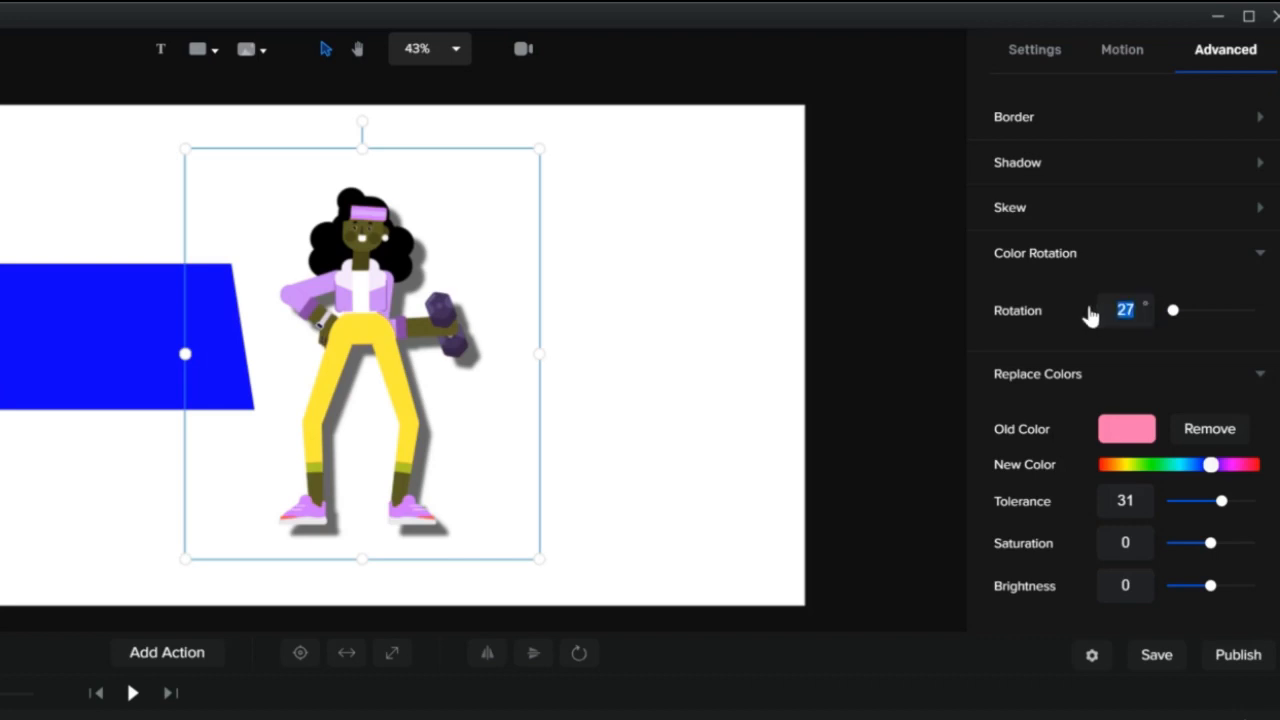
{"action": "type", "text": "0"}
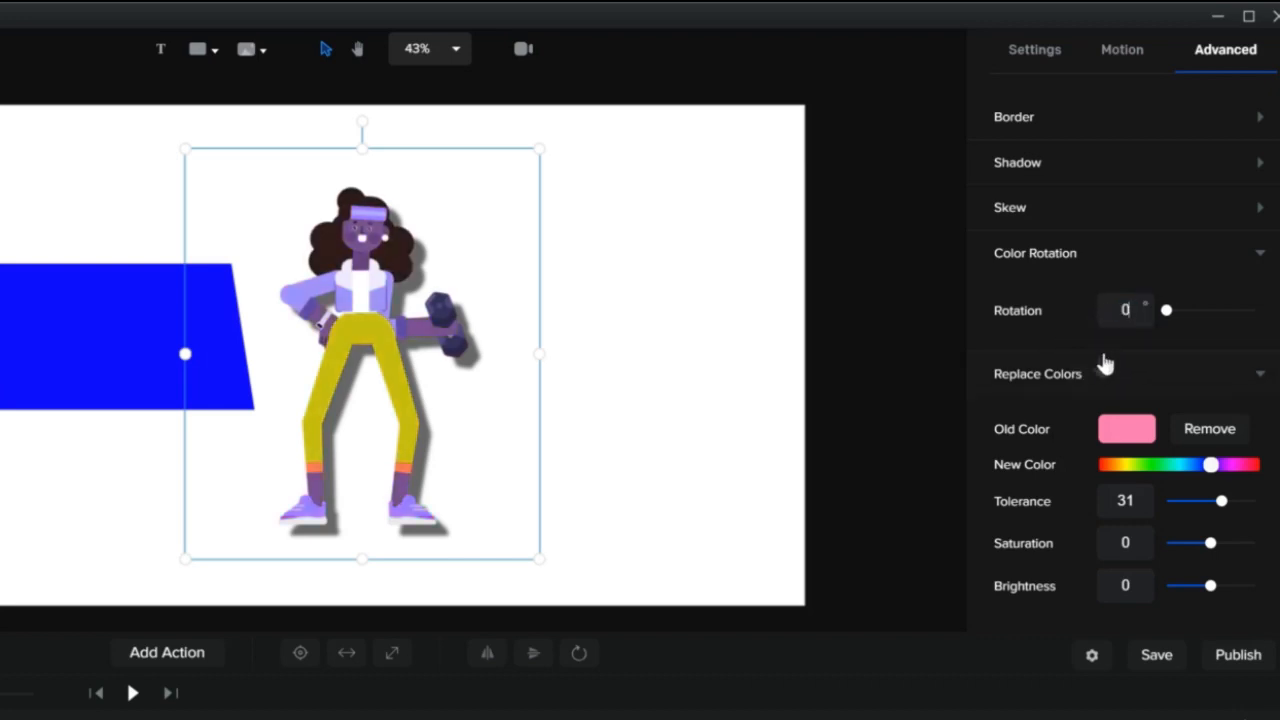
{"action": "left_click", "coordinate": [1258, 262]}
{"action": "left_click", "coordinate": [1254, 302]}
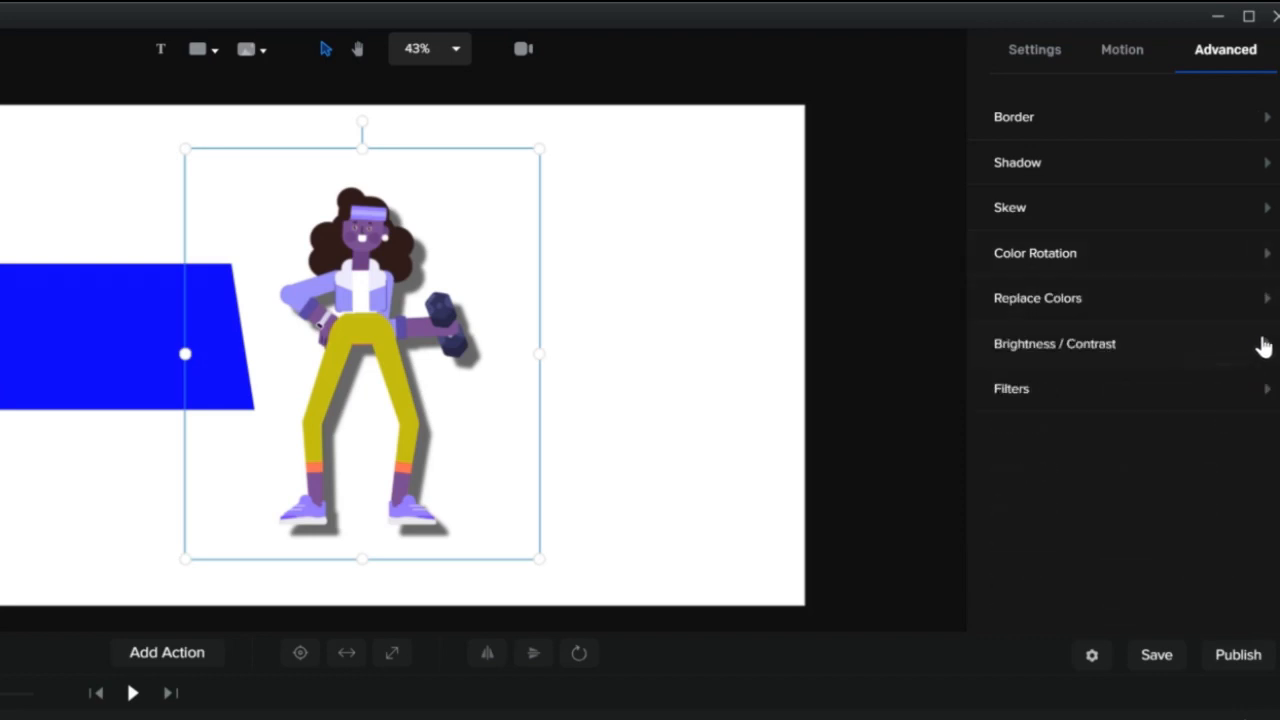
Set the Fitness Girl's brightness to -7 and contrast to 15.
{"action": "left_click", "coordinate": [1263, 344]}
{"action": "mouse_move", "coordinate": [1213, 402]}
{"action": "left_mouse_down"}
{"action": "mouse_move", "coordinate": [1180, 409]}
{"action": "mouse_move", "coordinate": [1211, 417]}
{"action": "left_mouse_up"}
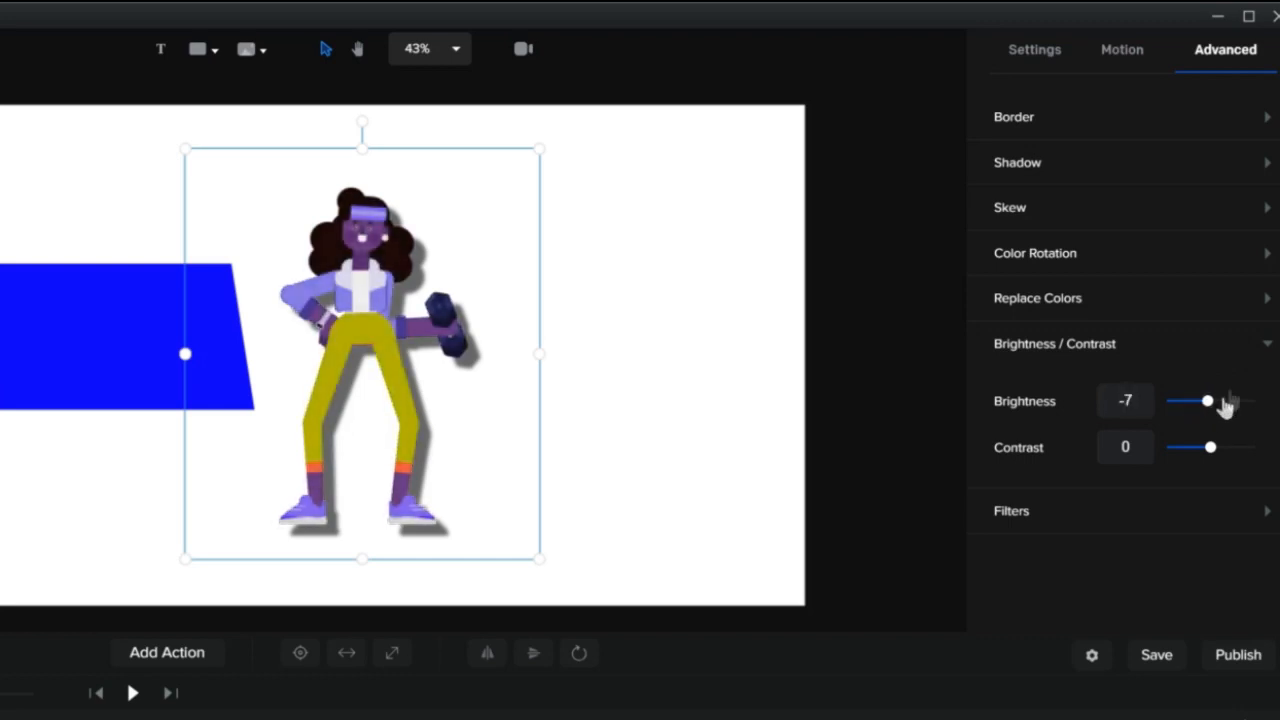
{"action": "left_click", "coordinate": [1265, 300]}
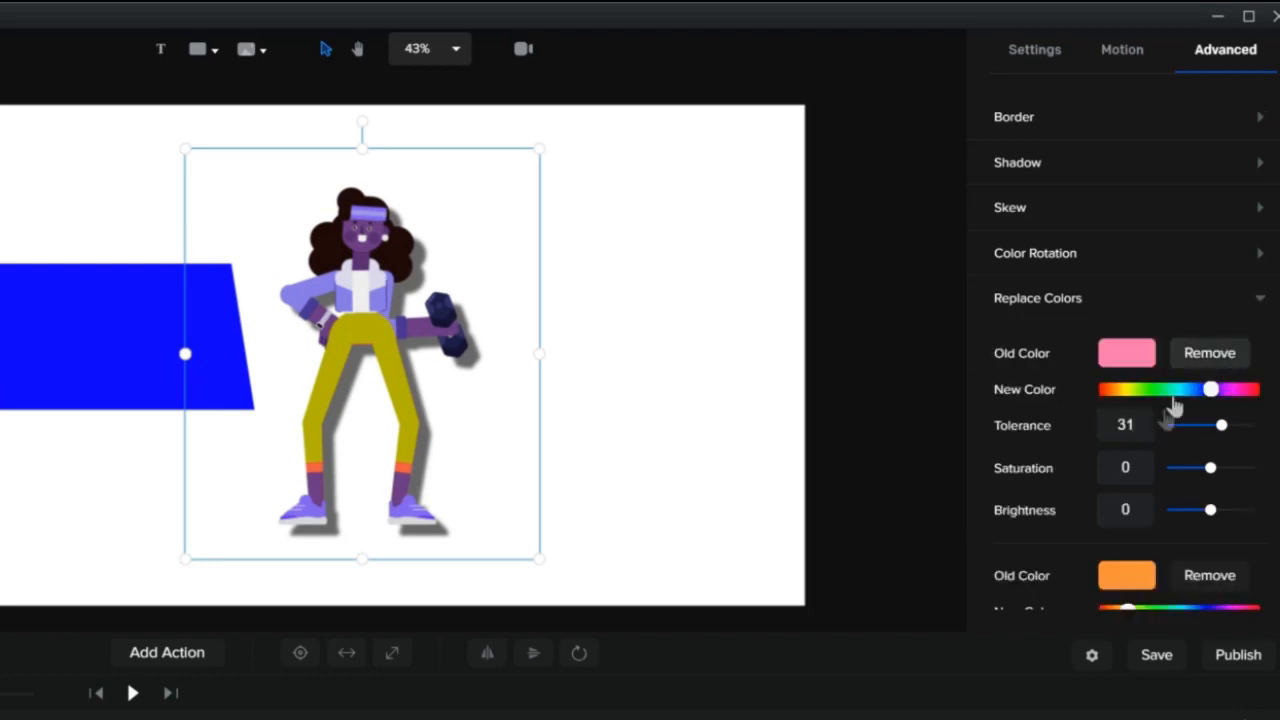
{"action": "left_click", "coordinate": [1251, 302]}
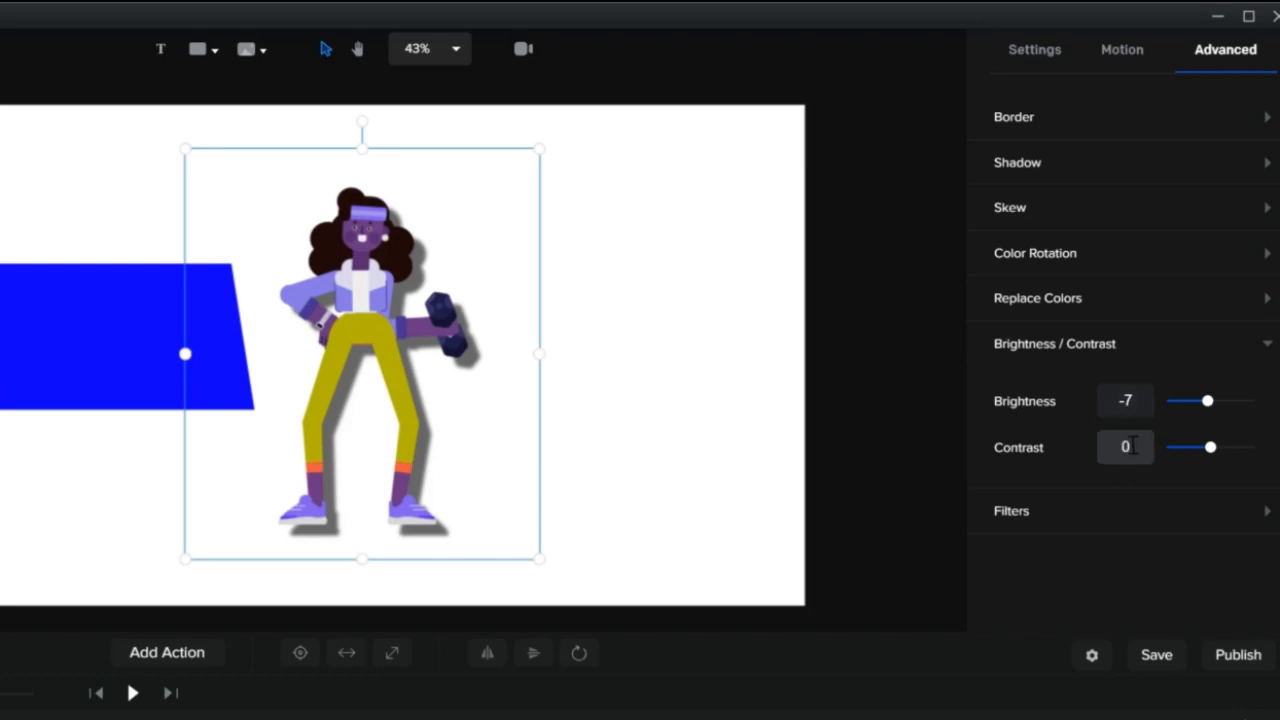
{"action": "mouse_move", "coordinate": [1209, 449]}
{"action": "left_mouse_down"}
{"action": "mouse_move", "coordinate": [1185, 449]}
{"action": "mouse_move", "coordinate": [1215, 448]}
{"action": "left_mouse_up"}
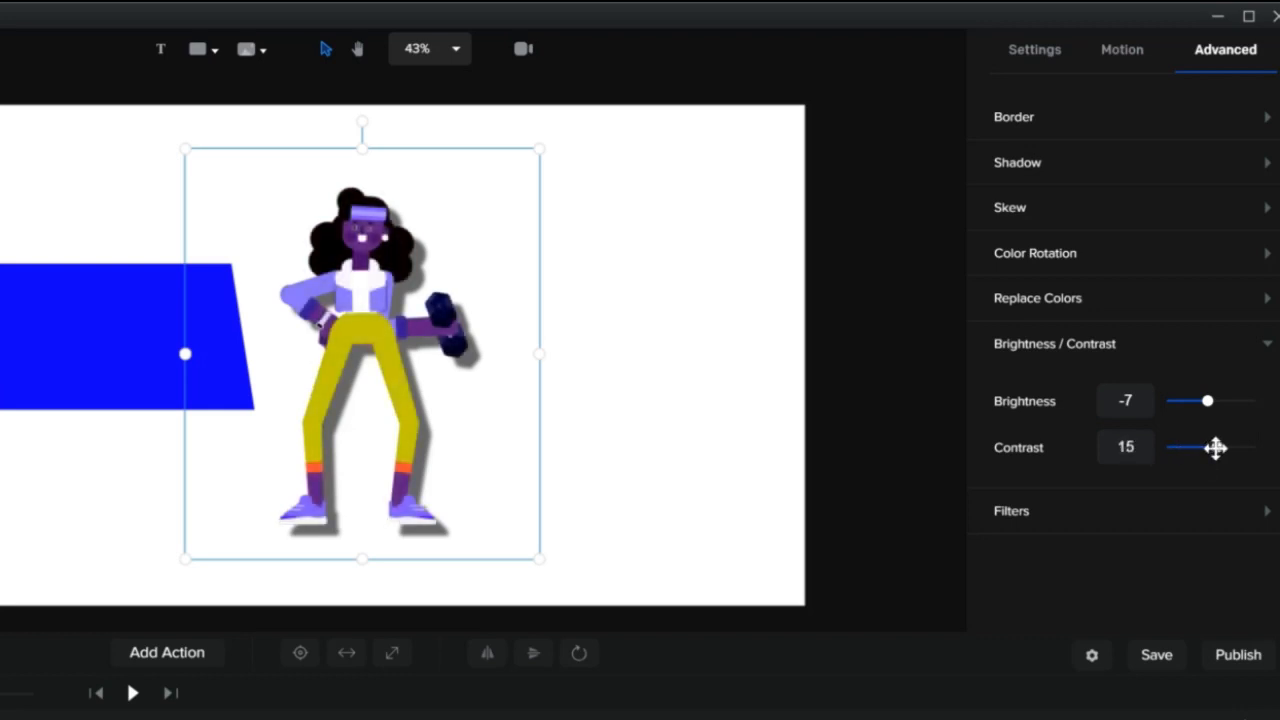
Try the Grayscale and Sepia filters on the Fitness Girl.
{"action": "left_click", "coordinate": [1268, 513]}
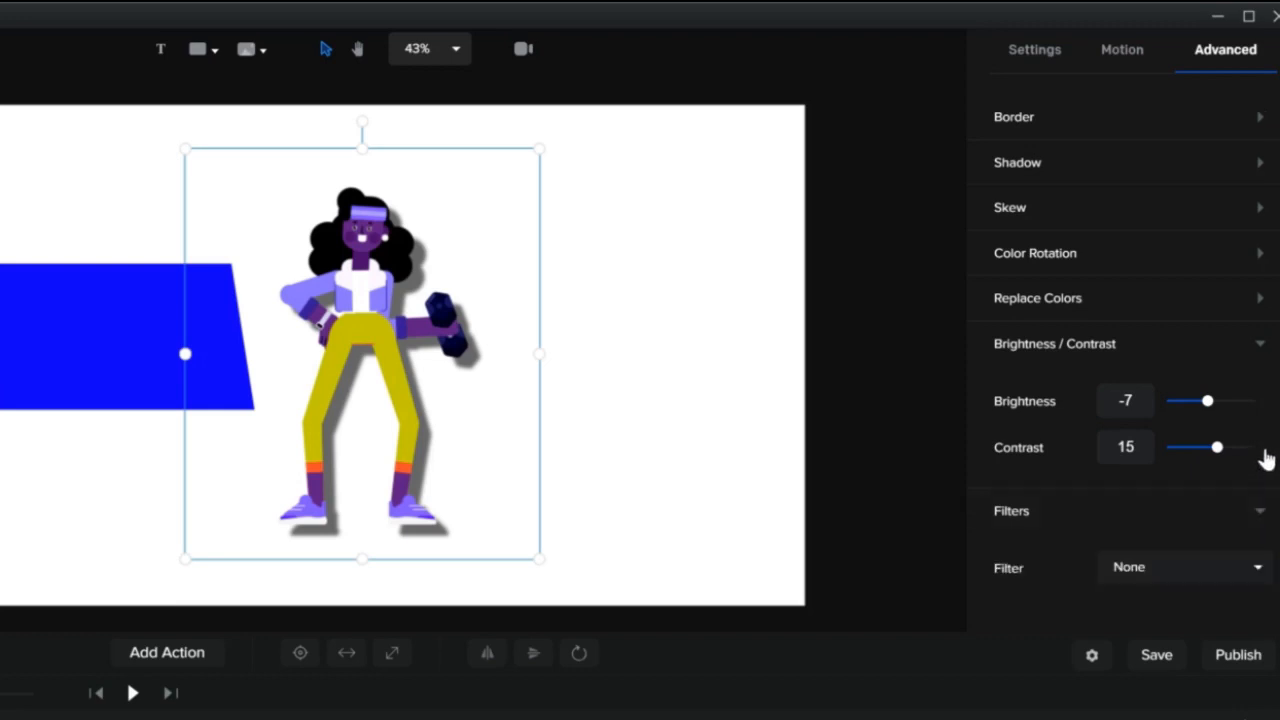
{"action": "left_click", "coordinate": [1259, 347]}
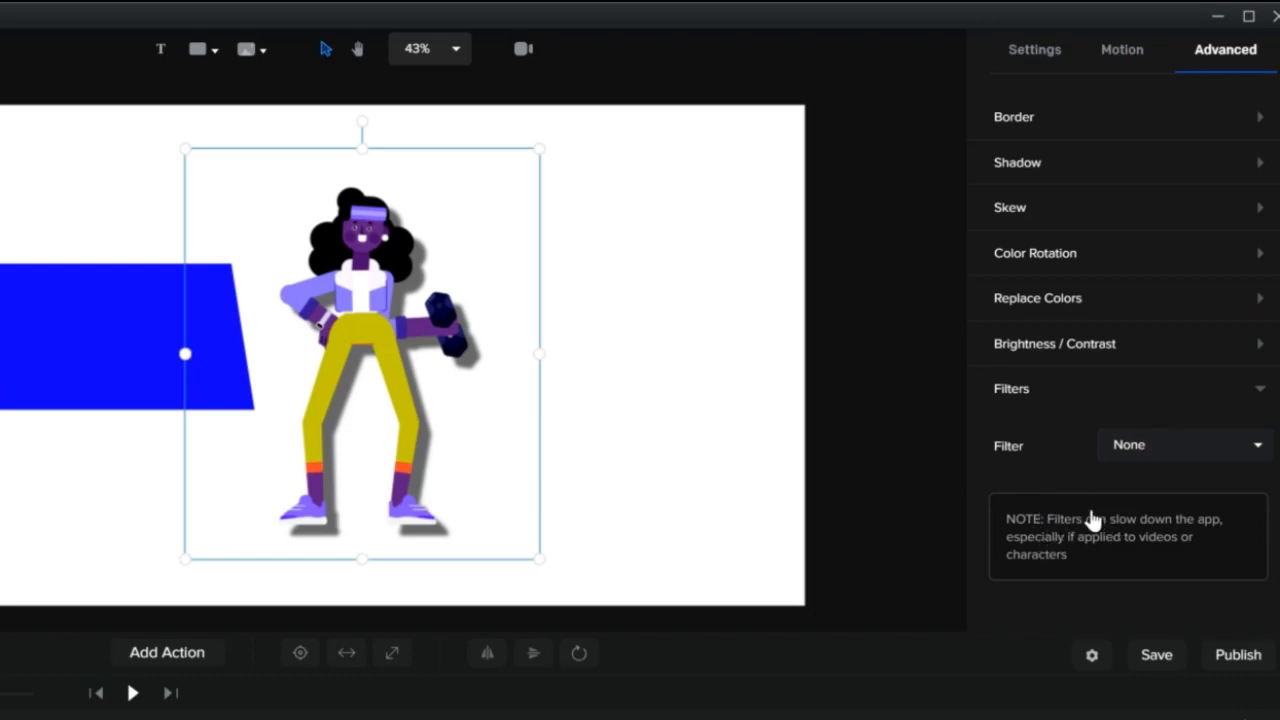
{"action": "left_click", "coordinate": [1254, 450]}
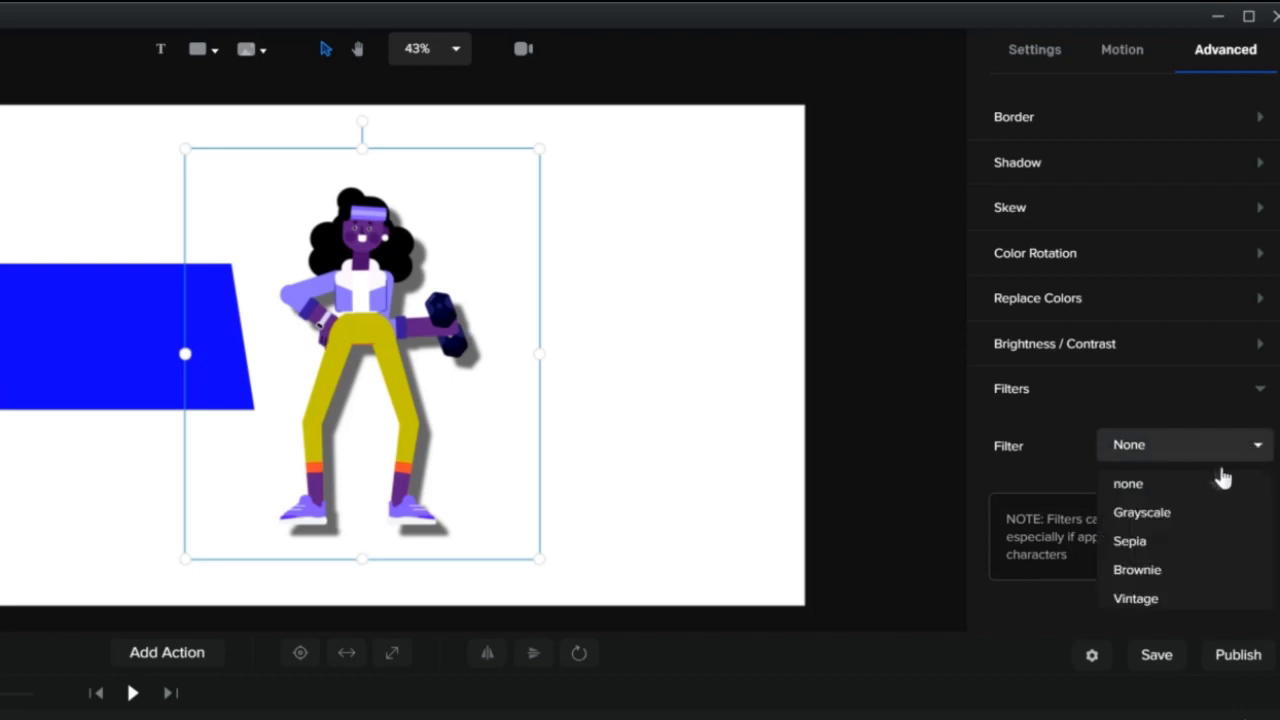
{"action": "left_click", "coordinate": [1165, 513]}
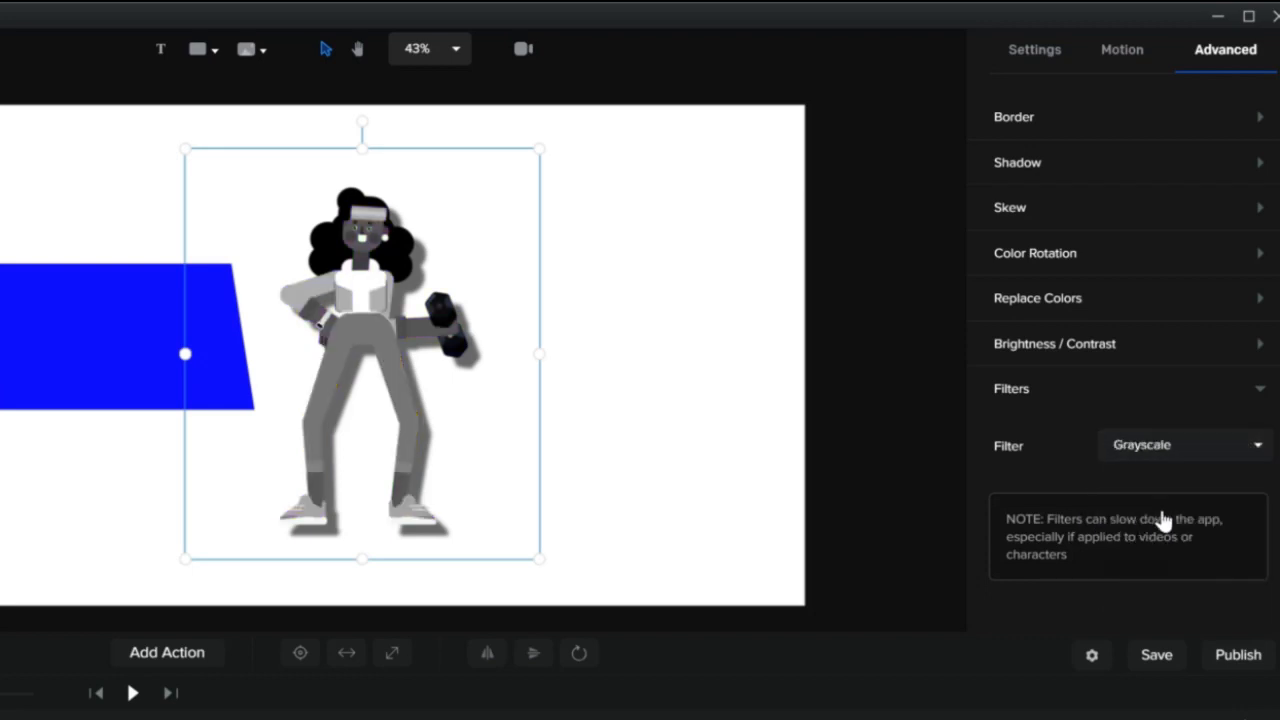
{"action": "left_click", "coordinate": [1252, 447]}
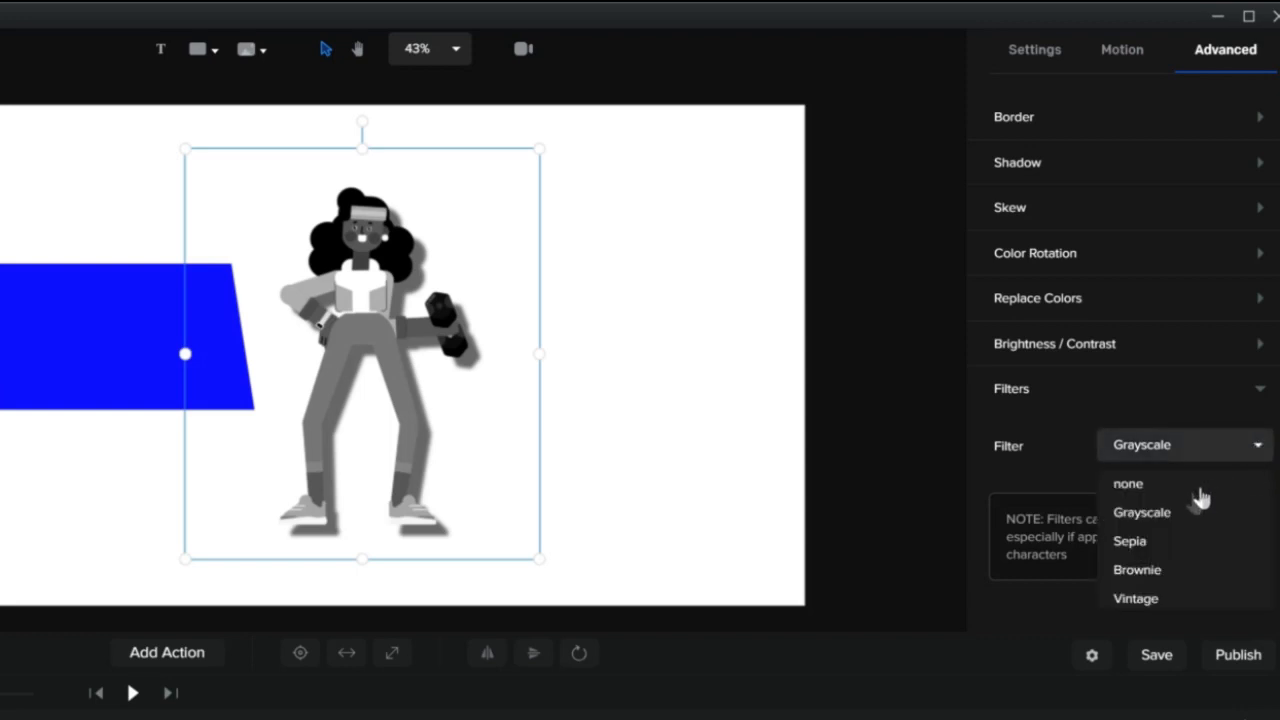
{"action": "left_click", "coordinate": [1135, 543]}
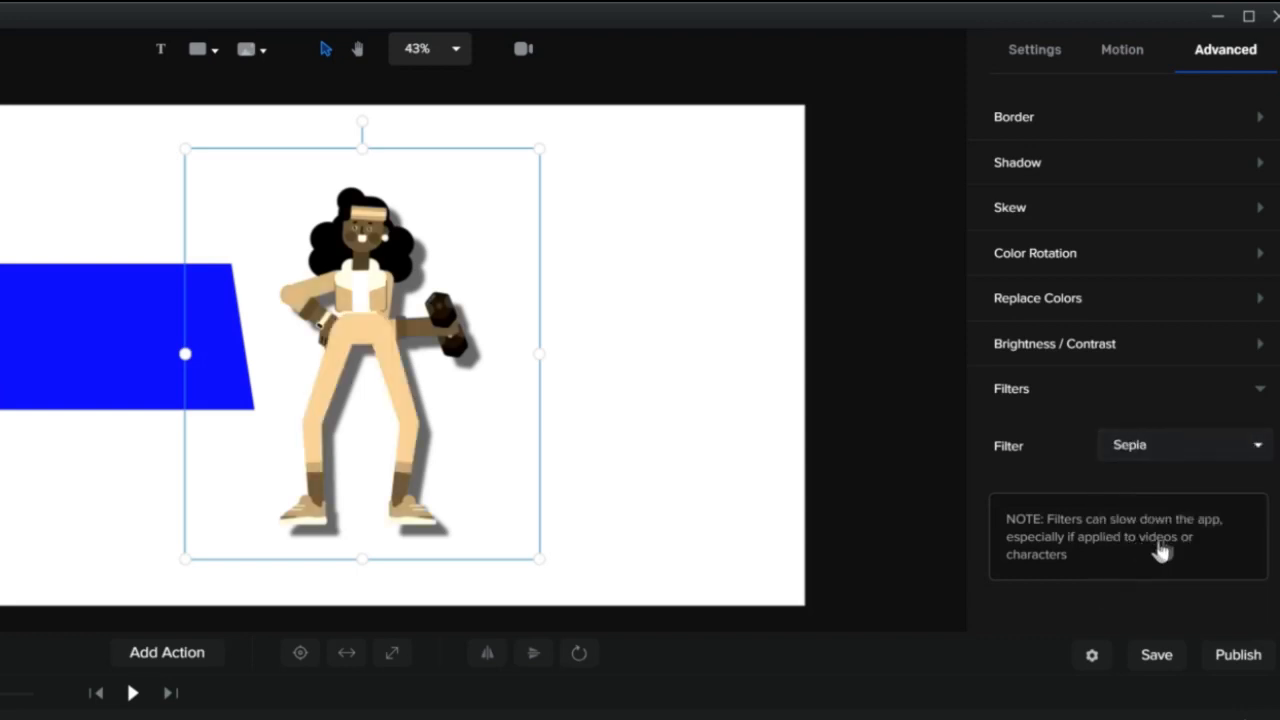
Try the Brownie and Vintage filters on the Fitness Girl, and set the filter back to none.
{"action": "left_click", "coordinate": [1257, 449]}
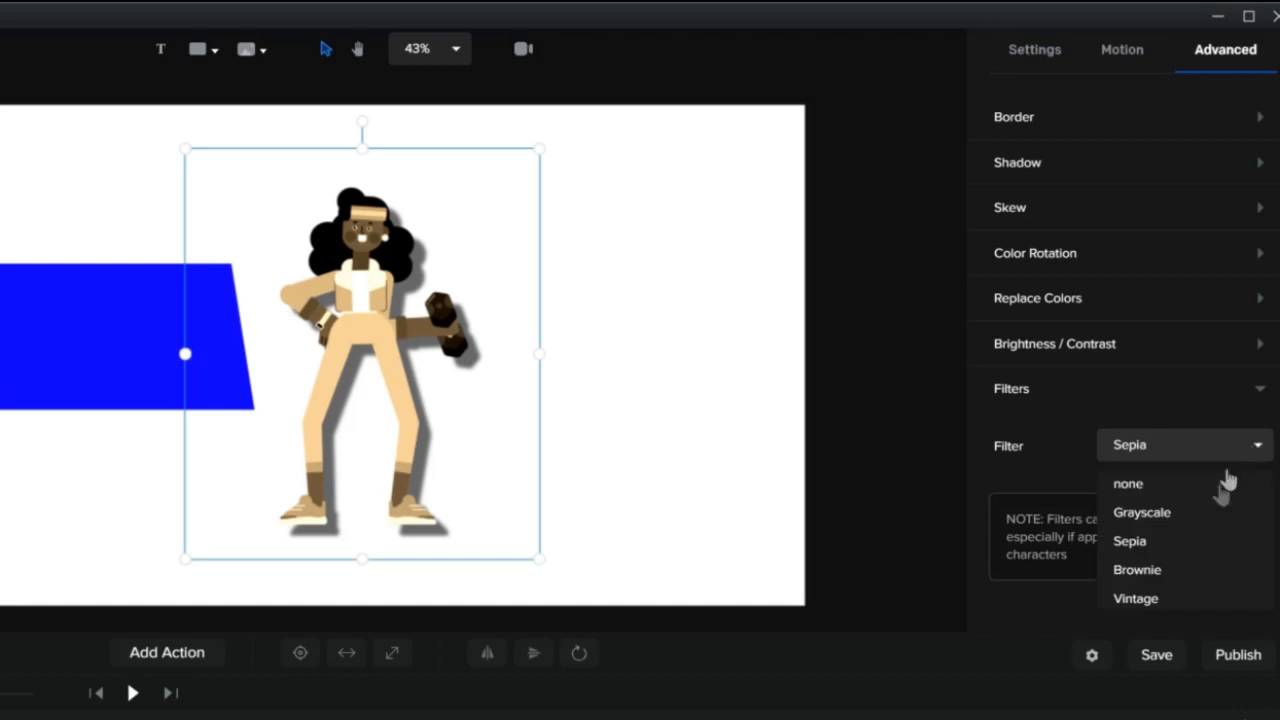
{"action": "left_click", "coordinate": [1140, 572]}
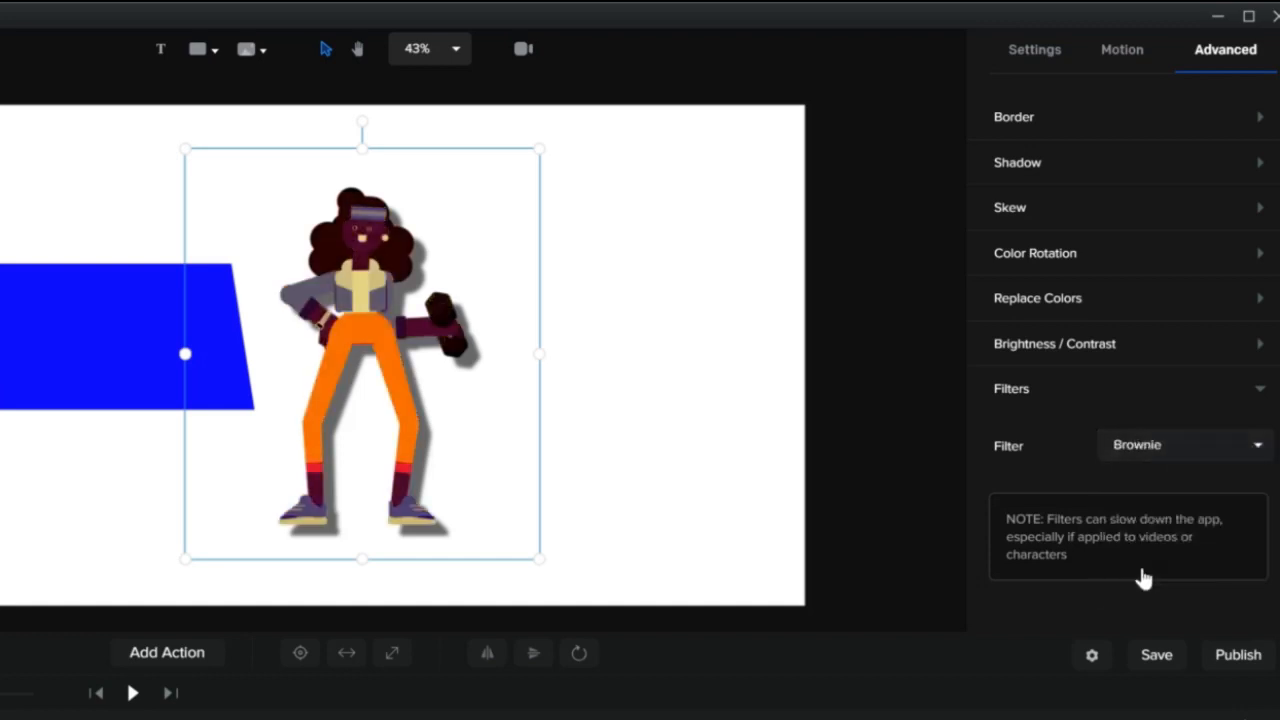
{"action": "left_click", "coordinate": [1256, 451]}
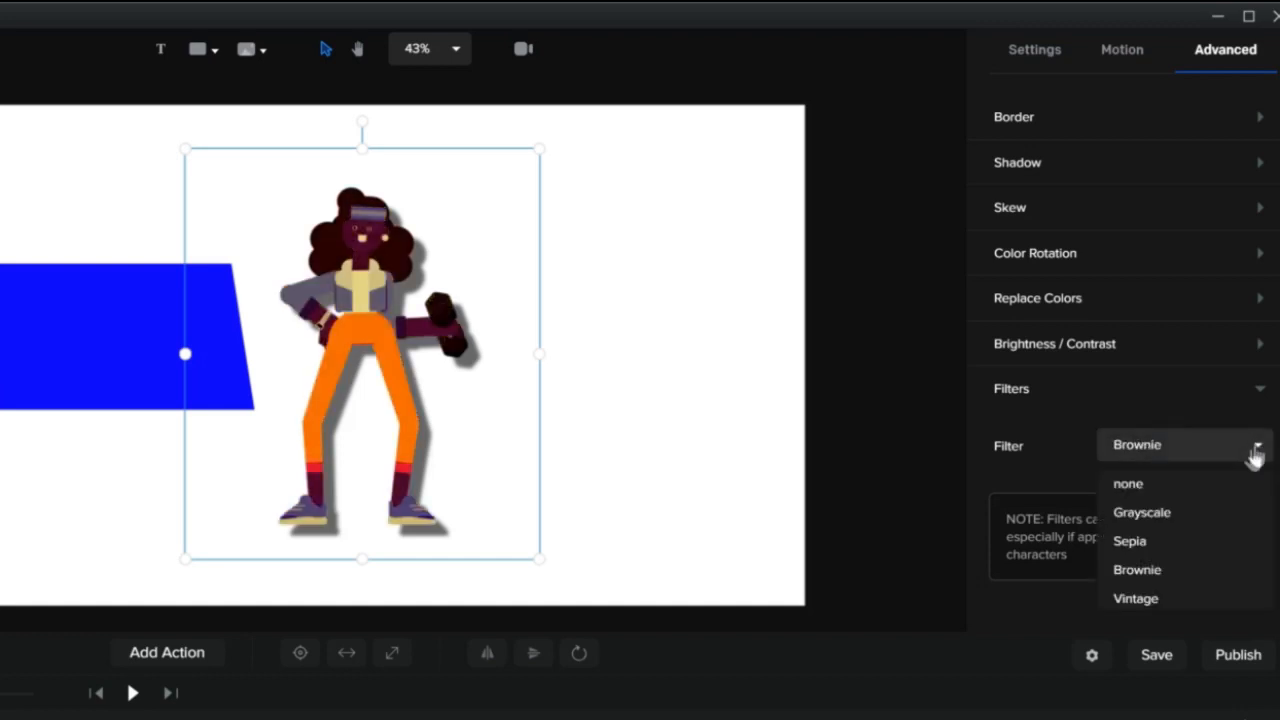
{"action": "left_click", "coordinate": [1138, 600]}
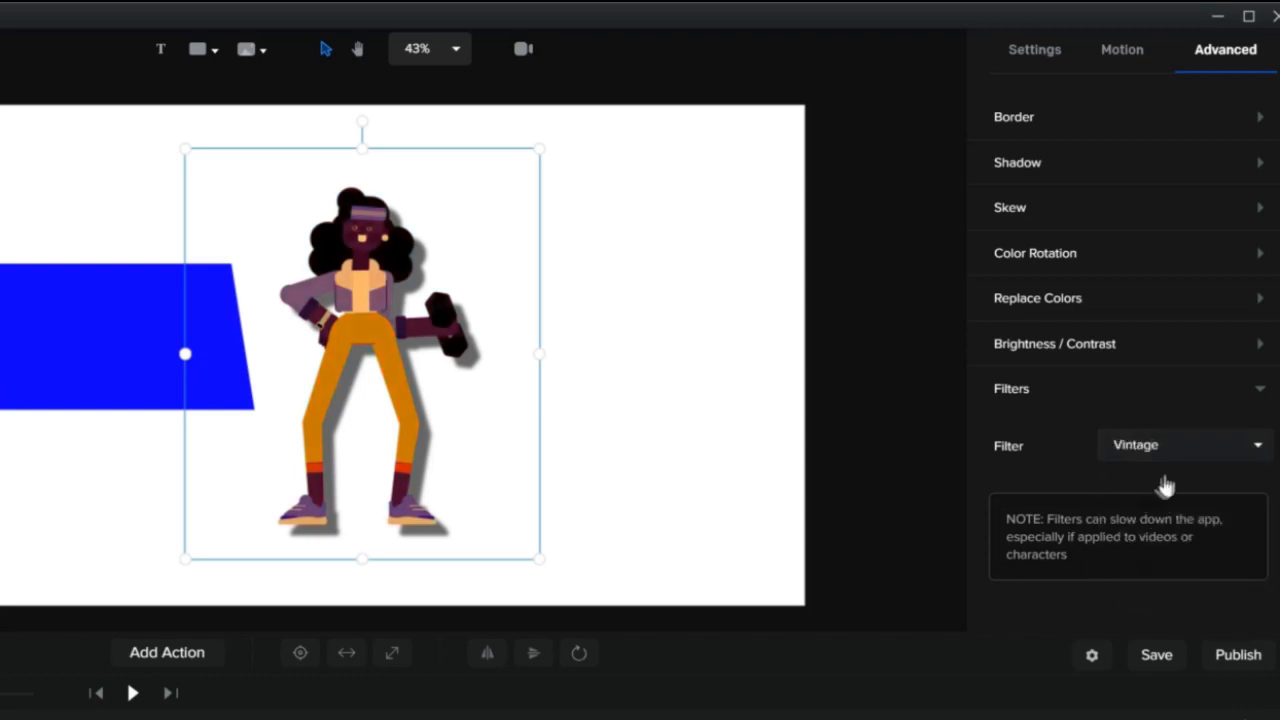
{"action": "left_click", "coordinate": [1256, 451]}
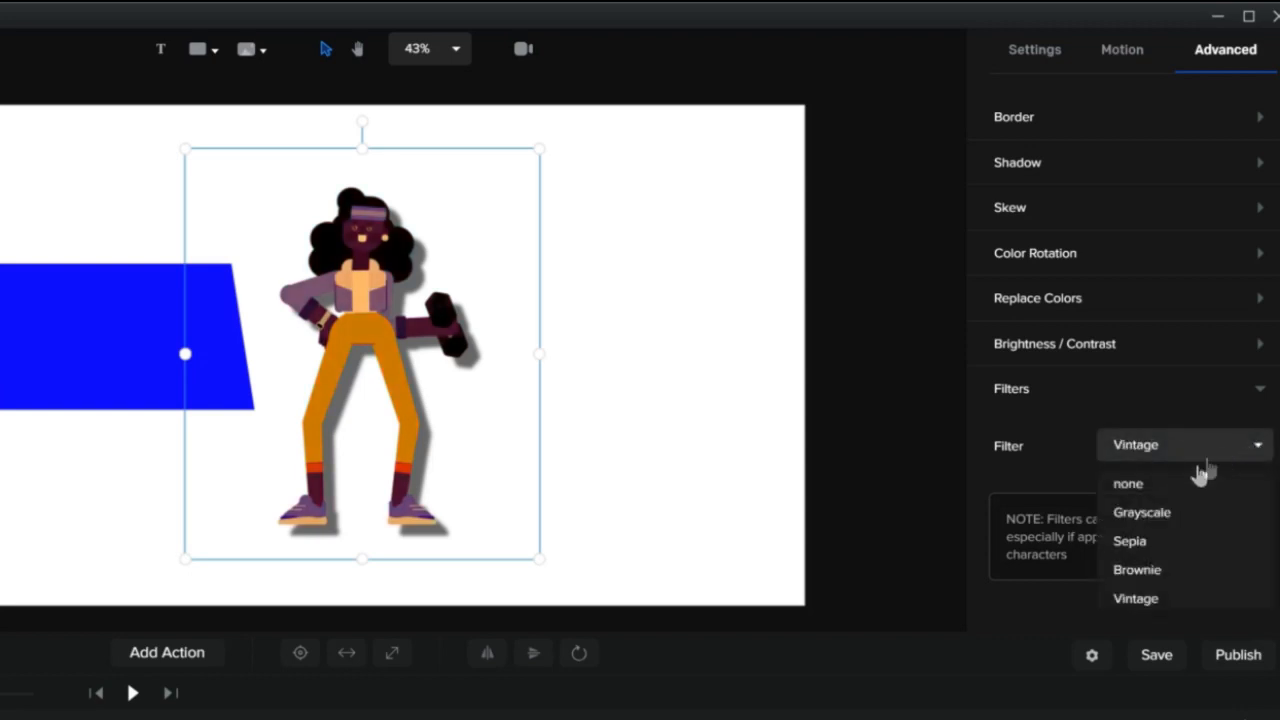
{"action": "left_click", "coordinate": [1131, 486]}
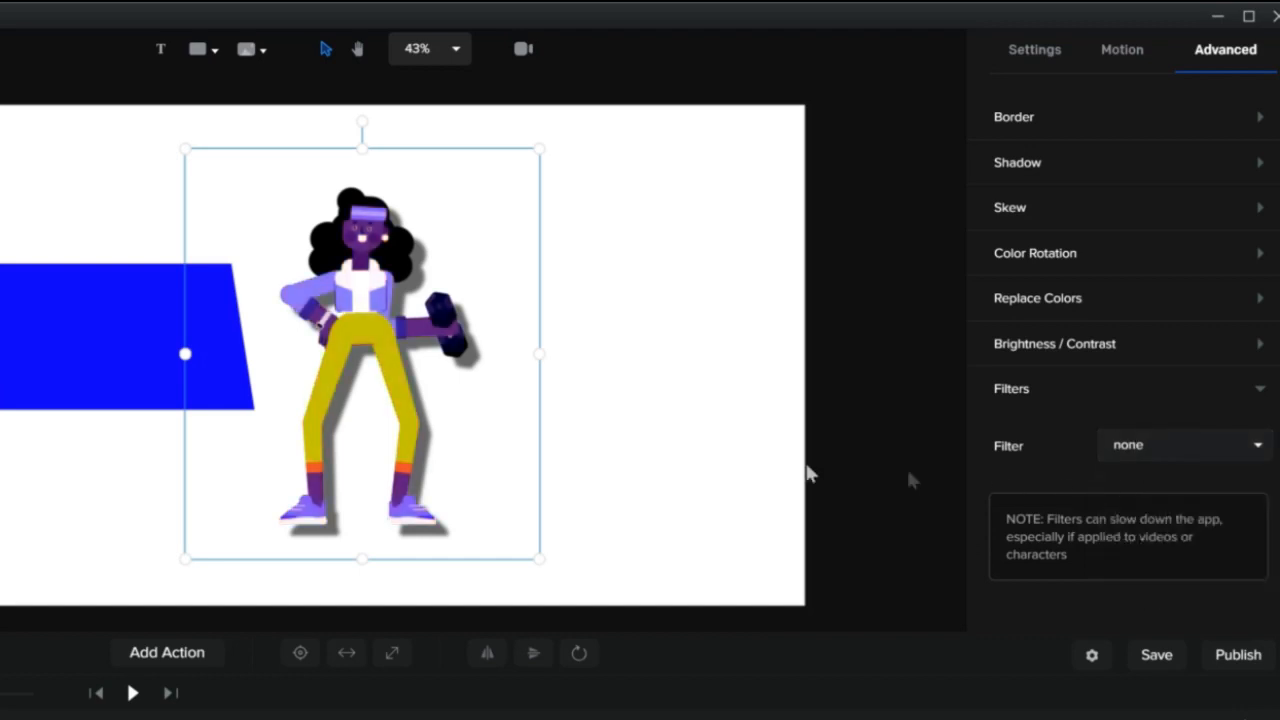
Give the blue rectangle a red (#FF0000) border with a width of 20.
{"action": "left_click", "coordinate": [117, 360]}
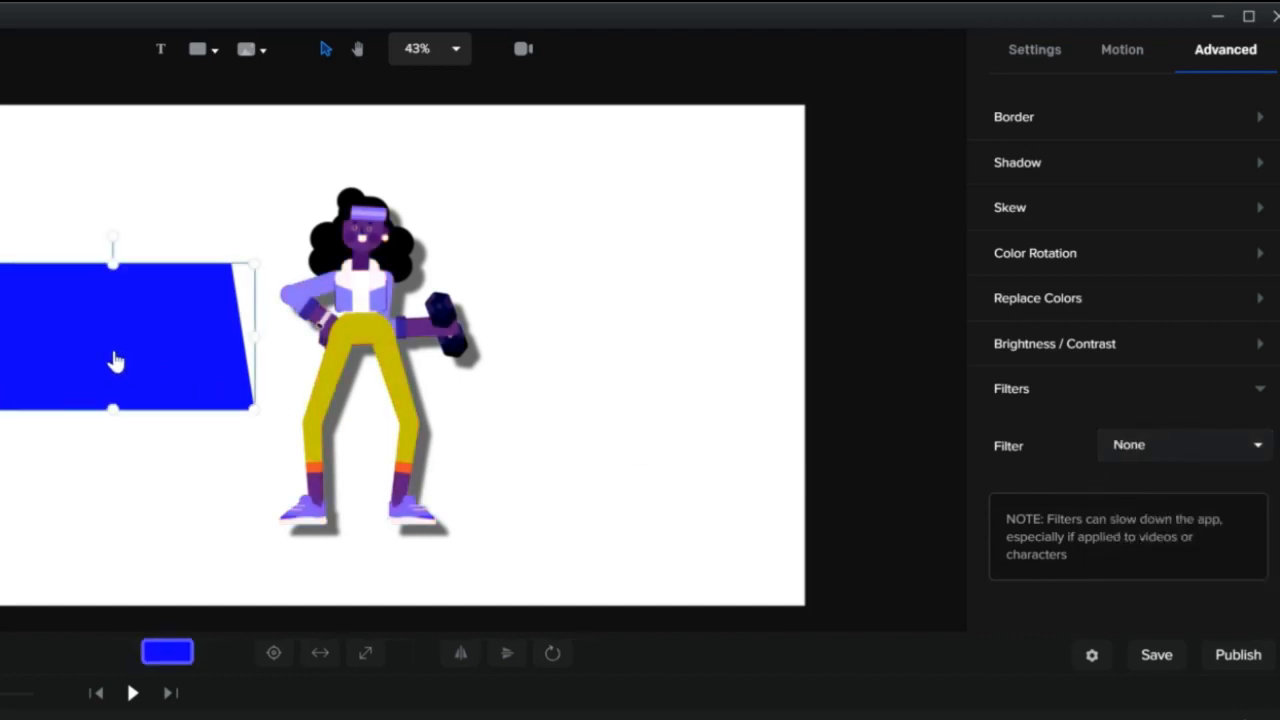
{"action": "left_click", "coordinate": [1262, 118]}
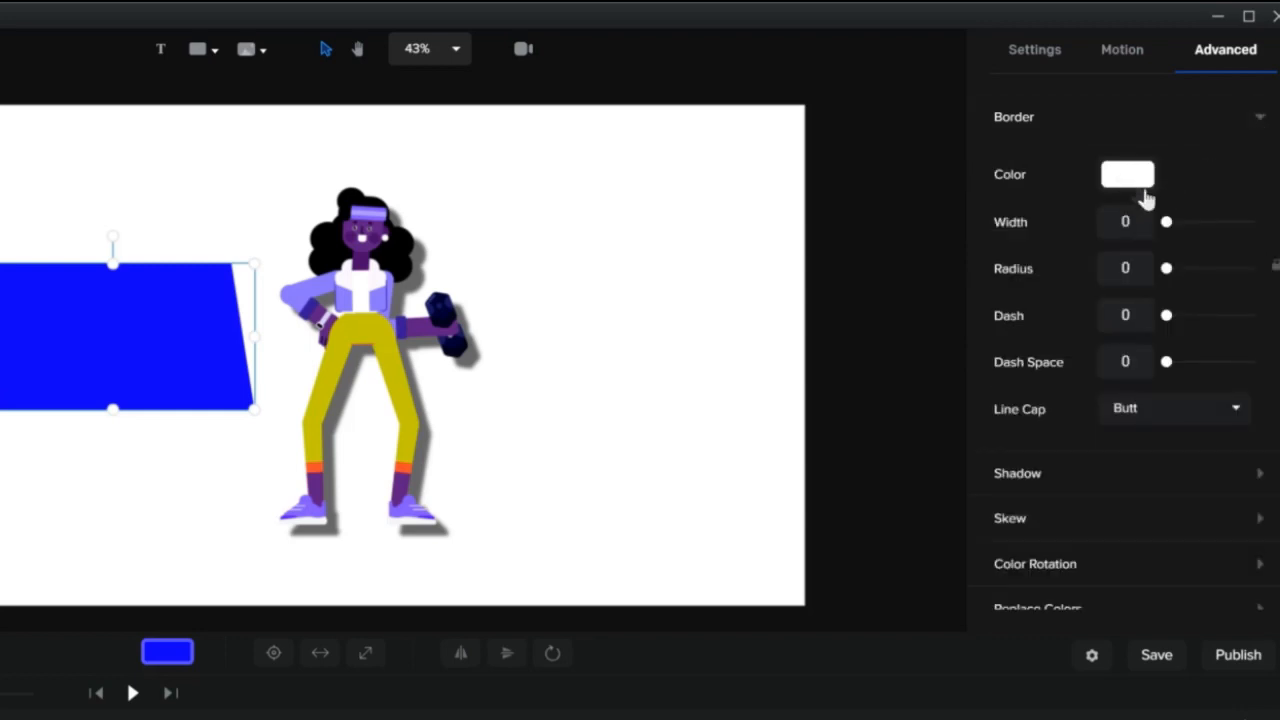
{"action": "left_click", "coordinate": [1127, 178]}
{"action": "left_click_drag", "start_coordinate": [1157, 196], "coordinate": [1262, 90]}
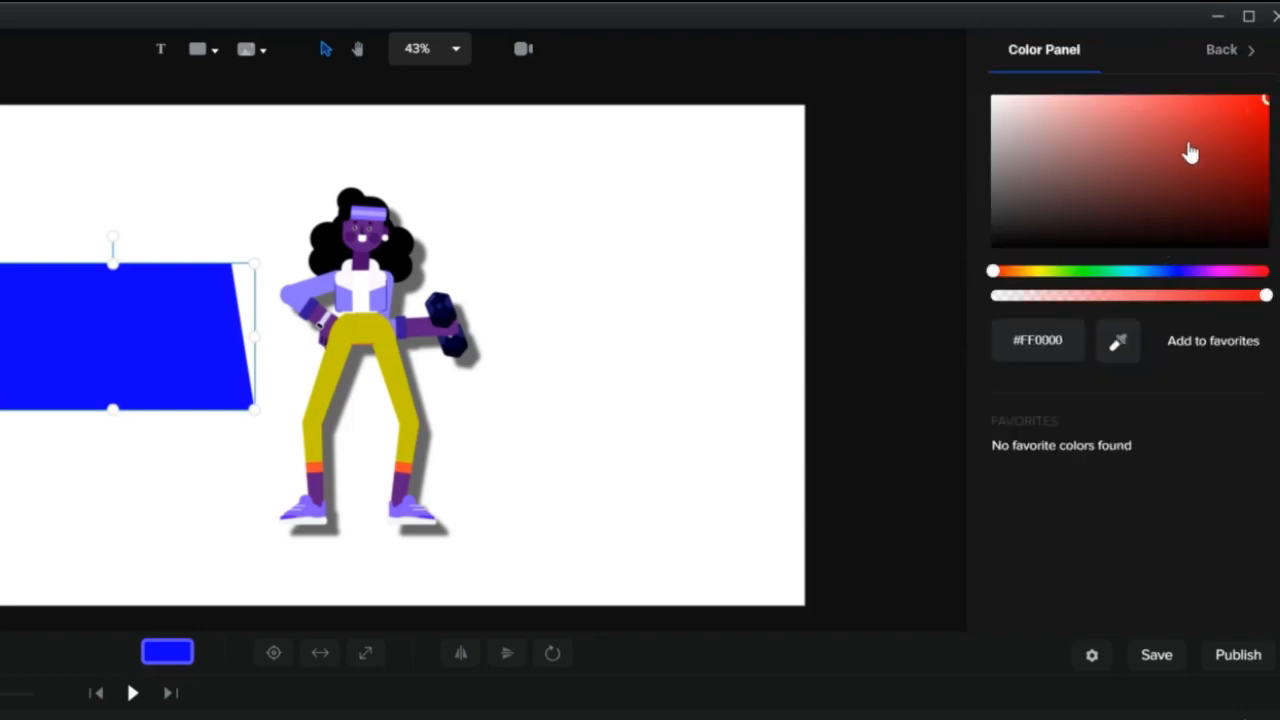
{"action": "left_click", "coordinate": [1218, 52]}
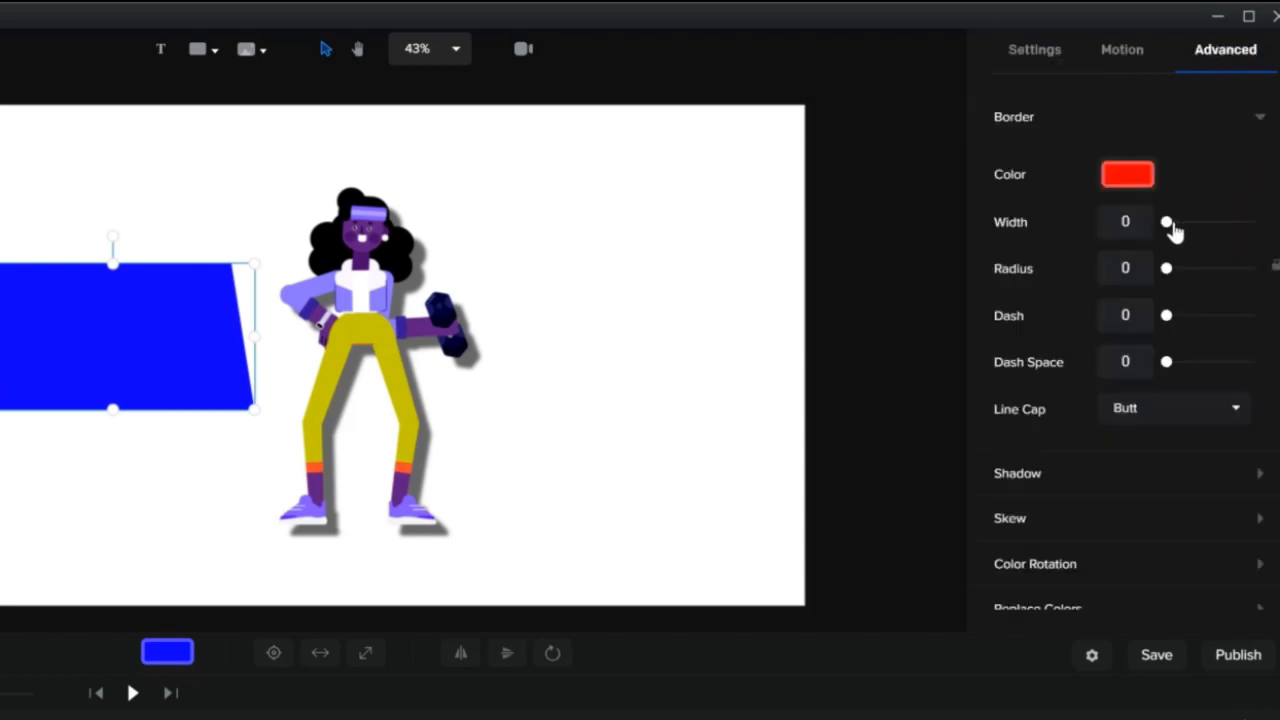
{"action": "left_click_drag", "start_coordinate": [1168, 220], "coordinate": [1185, 219]}
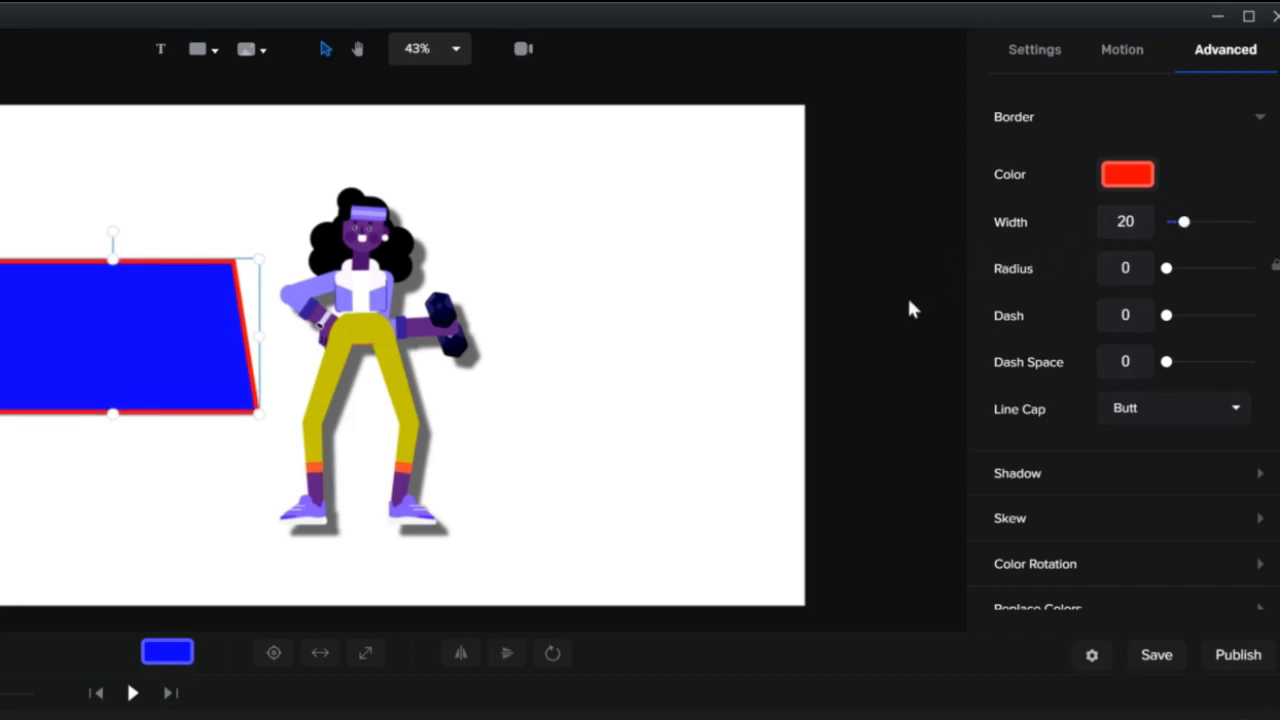
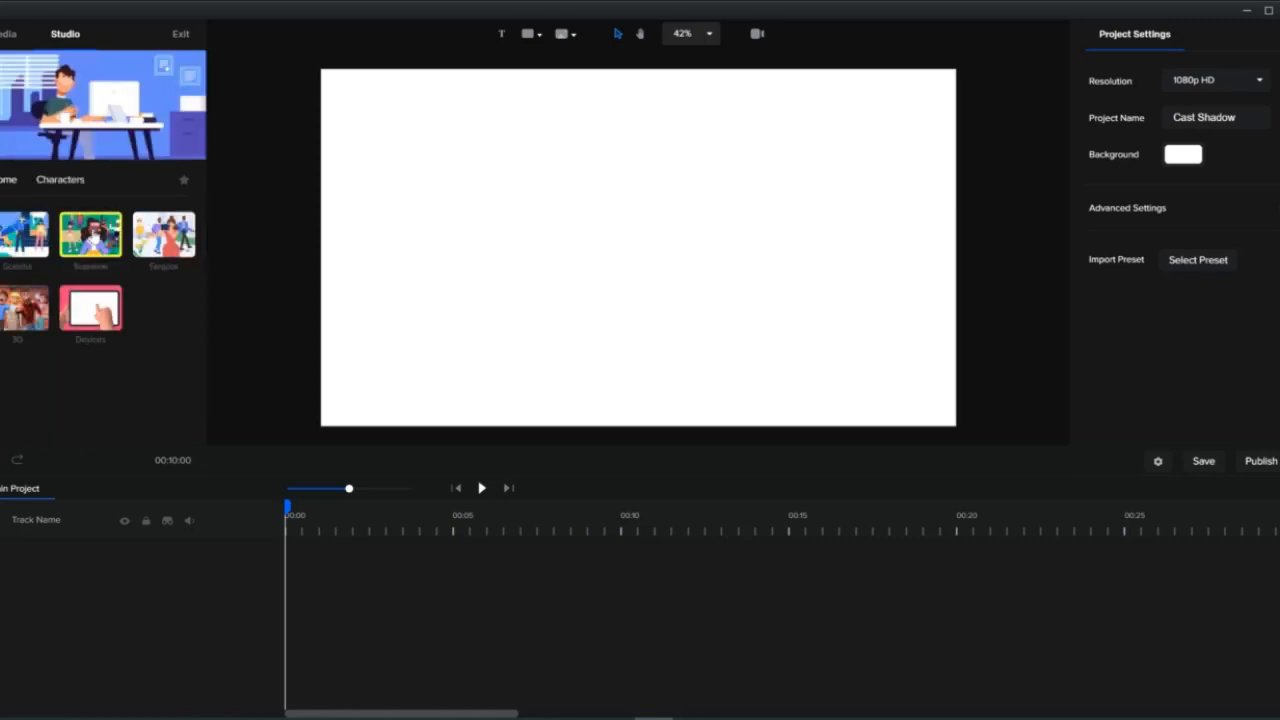
Add the Astronaut from the 3D characters to the middle of the canvas in the Cast Shadow project.
{"action": "left_click", "coordinate": [18, 289]}
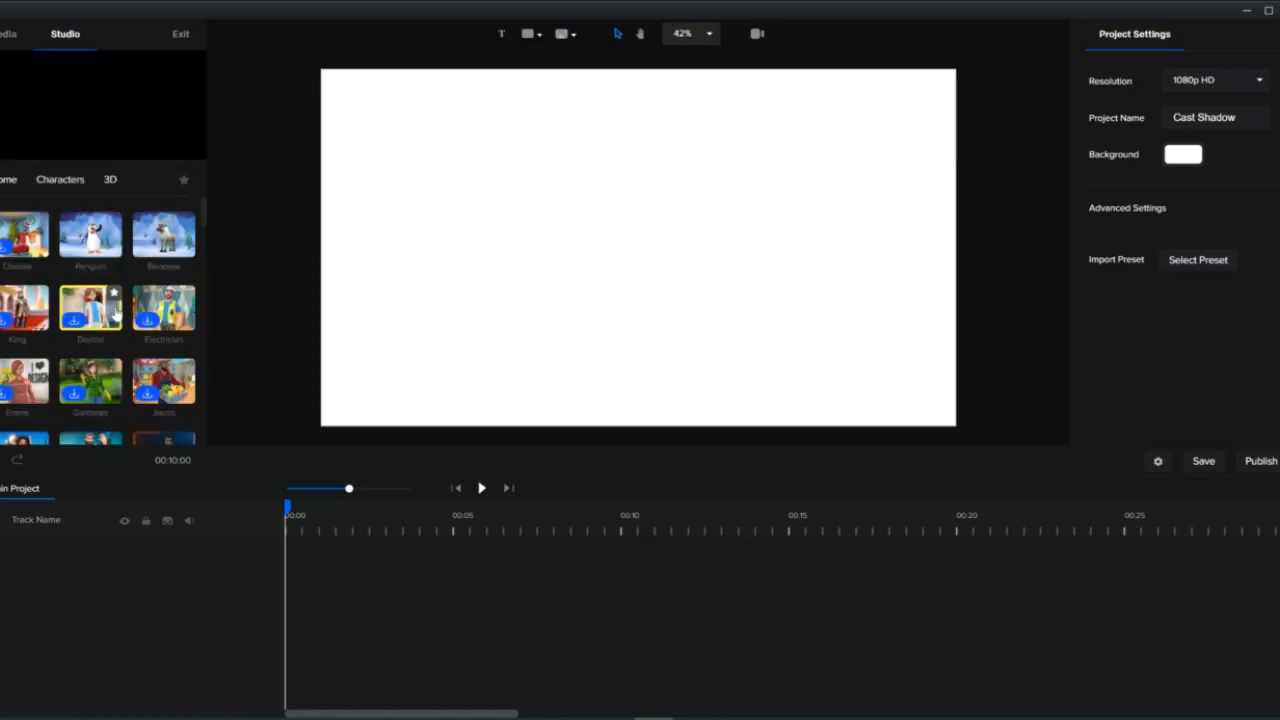
{"action": "scroll", "coordinate": [133, 304], "scroll_direction": "down", "scroll_amount": 3}
{"action": "scroll", "coordinate": [133, 304], "scroll_direction": "down", "scroll_amount": 10}
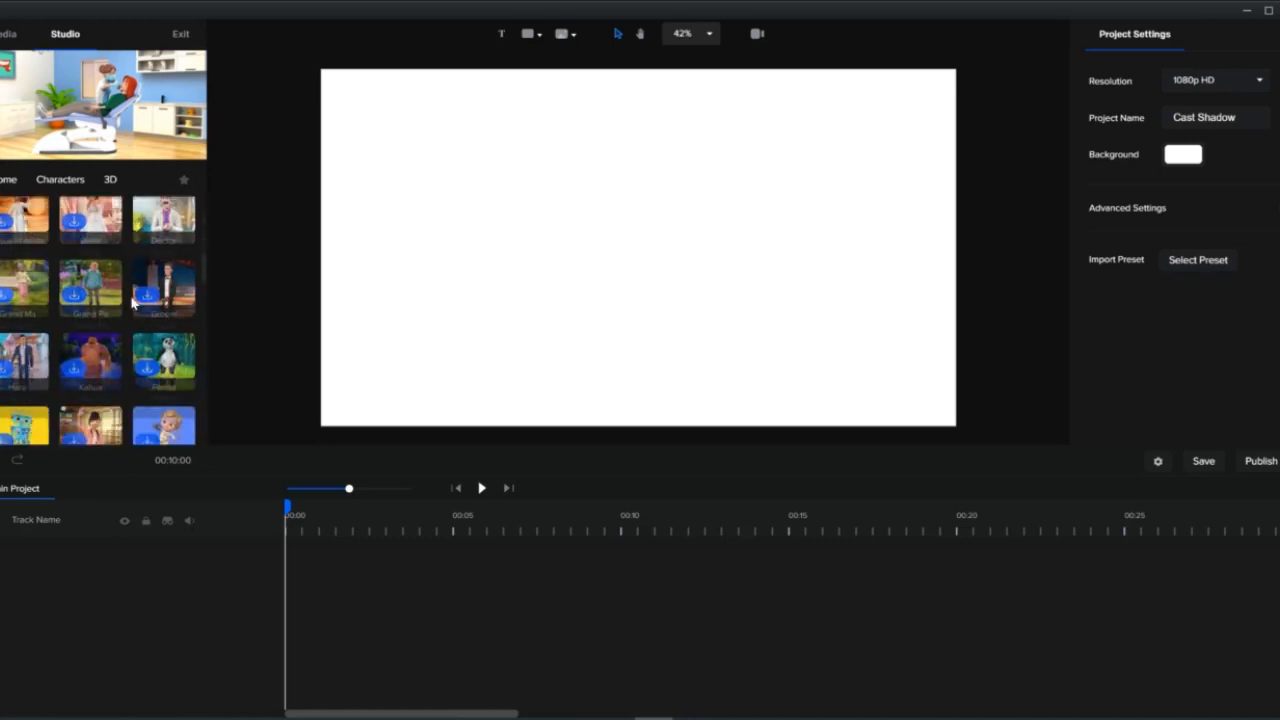
{"action": "scroll", "coordinate": [133, 300], "scroll_direction": "down", "scroll_amount": 10}
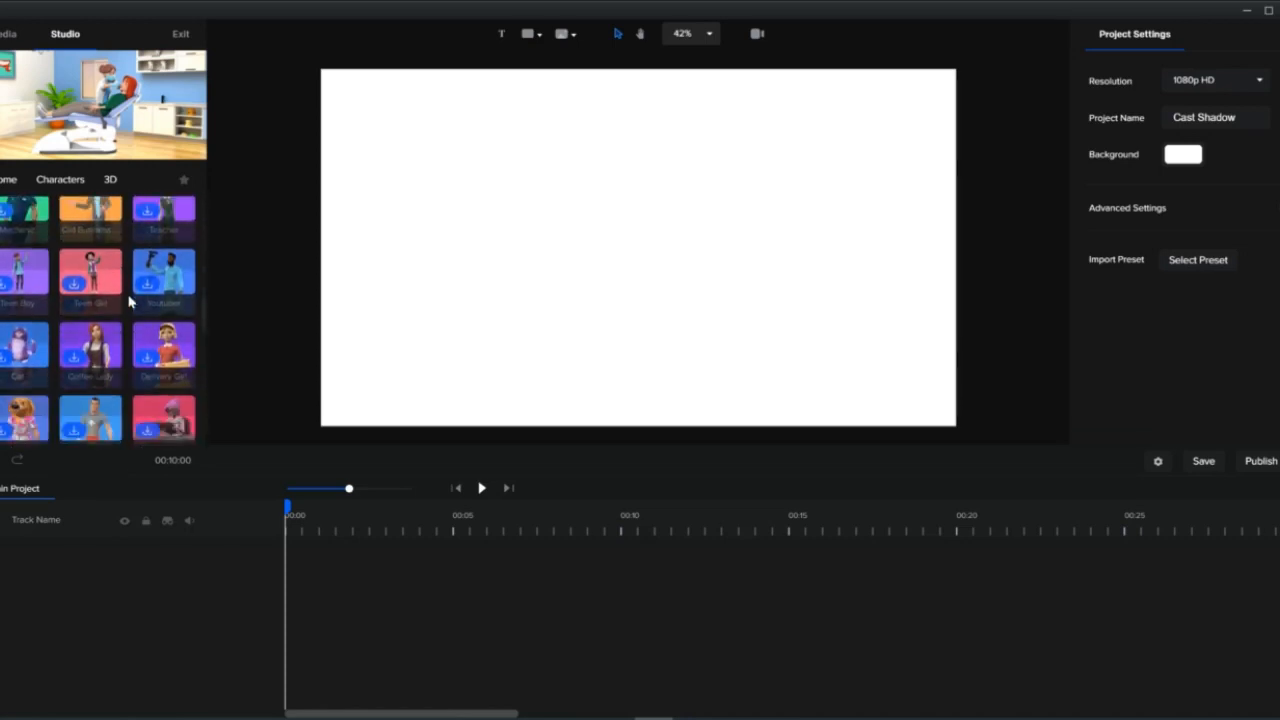
{"action": "scroll", "coordinate": [127, 300], "scroll_direction": "down", "scroll_amount": 10}
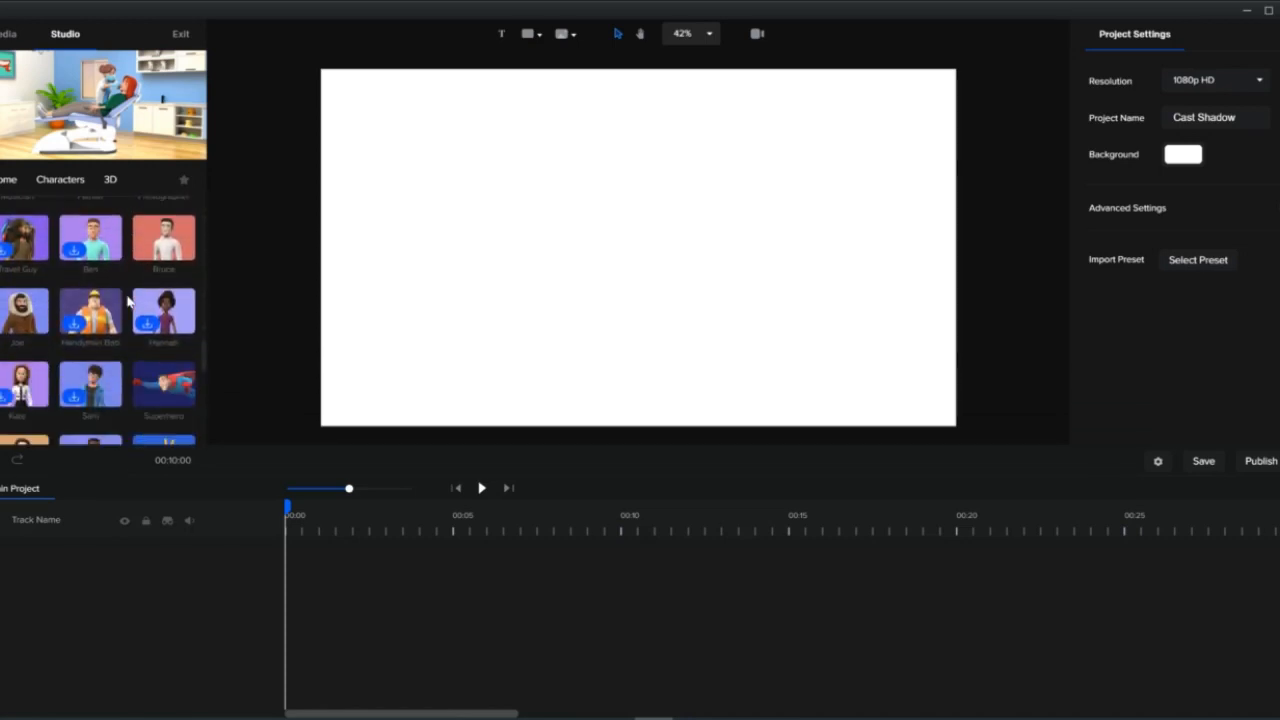
{"action": "scroll", "coordinate": [127, 300], "scroll_direction": "down", "scroll_amount": 3}
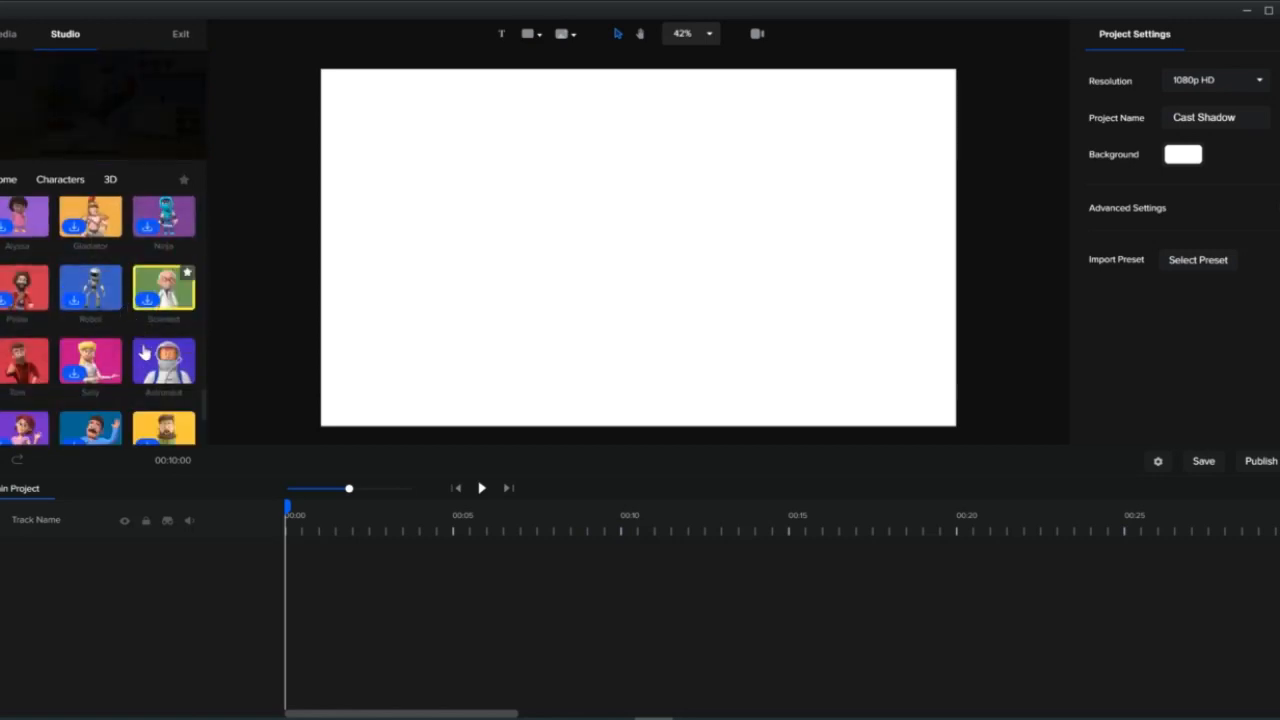
{"action": "left_click_drag", "start_coordinate": [143, 352], "coordinate": [552, 265]}
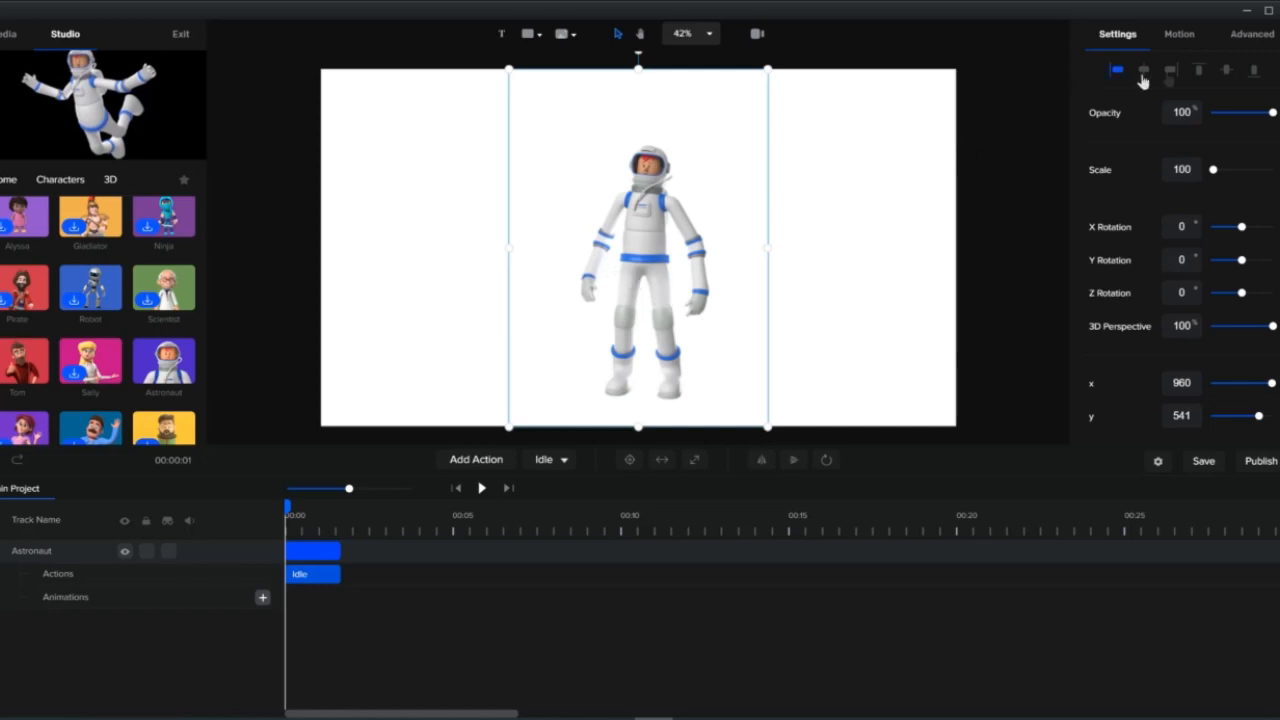
Give the Astronaut a shadow with an X Offset of 35.
{"action": "left_click", "coordinate": [1238, 37]}
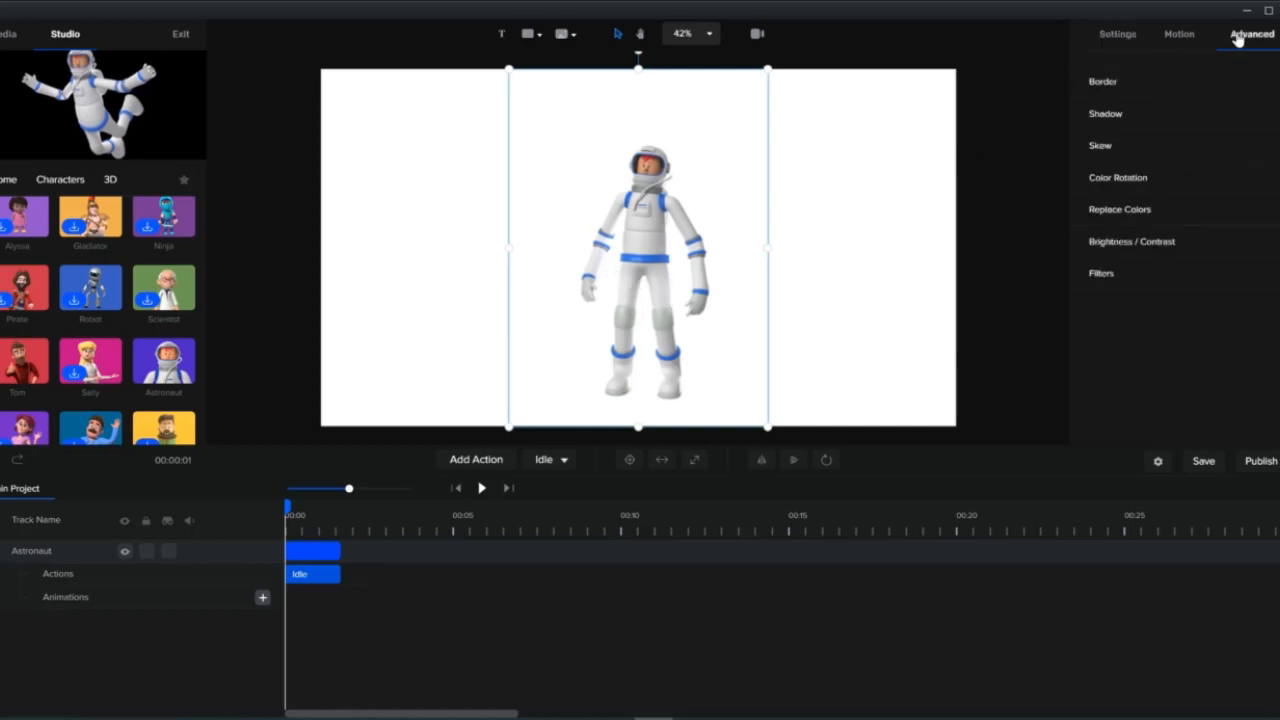
{"action": "left_click", "coordinate": [1277, 117]}
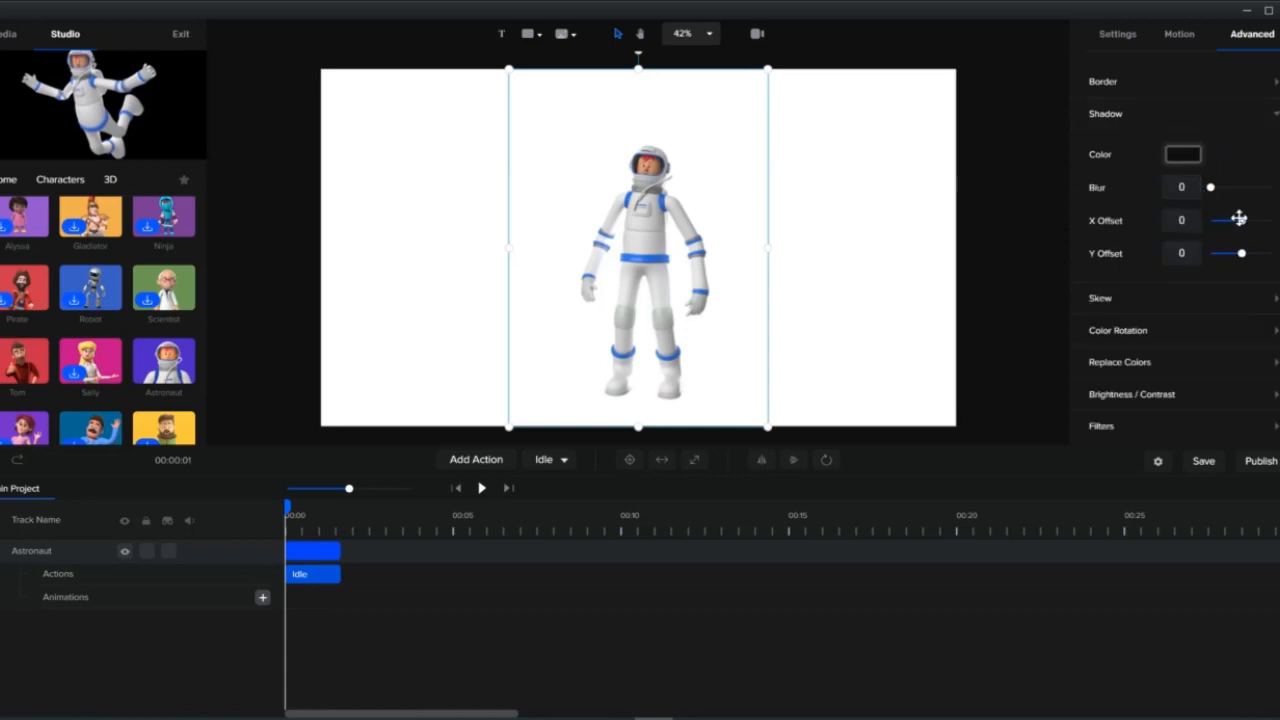
{"action": "left_click_drag", "start_coordinate": [1238, 218], "coordinate": [1252, 219]}
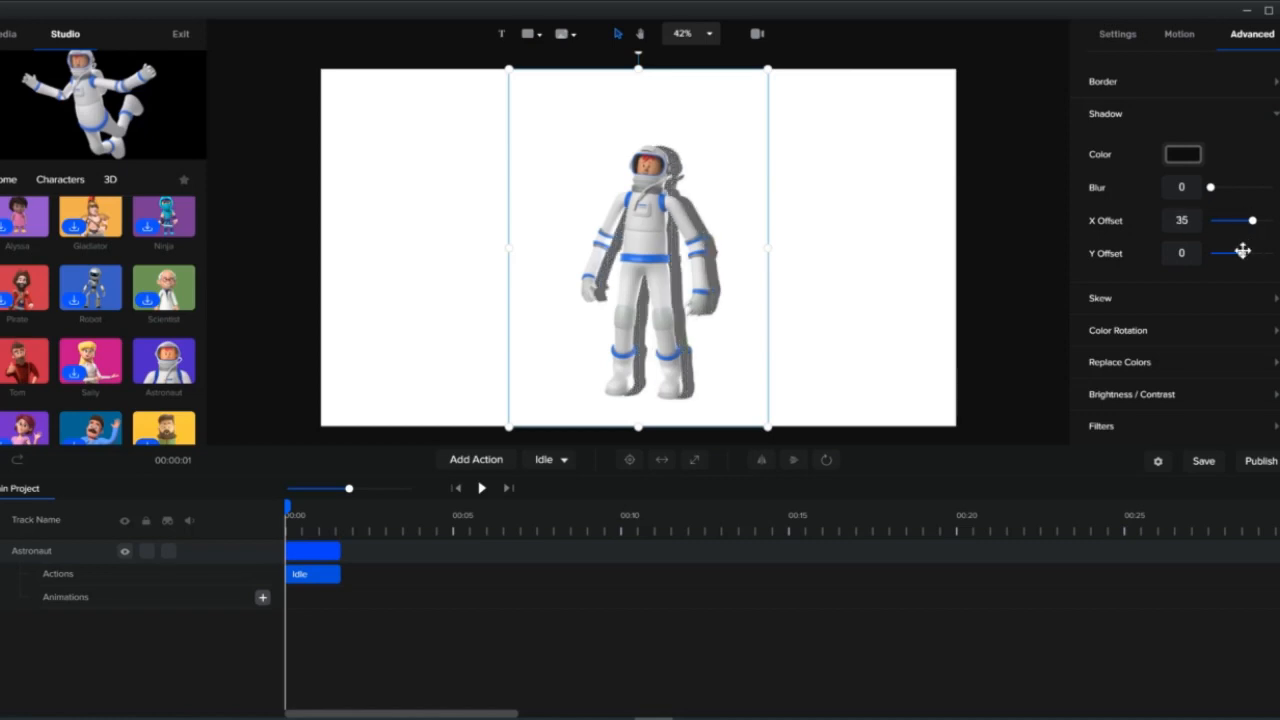
Set the Astronaut shadow's Y Offset to 23 and play the animation to preview the shadow.
{"action": "left_click_drag", "start_coordinate": [1244, 251], "coordinate": [1249, 256]}
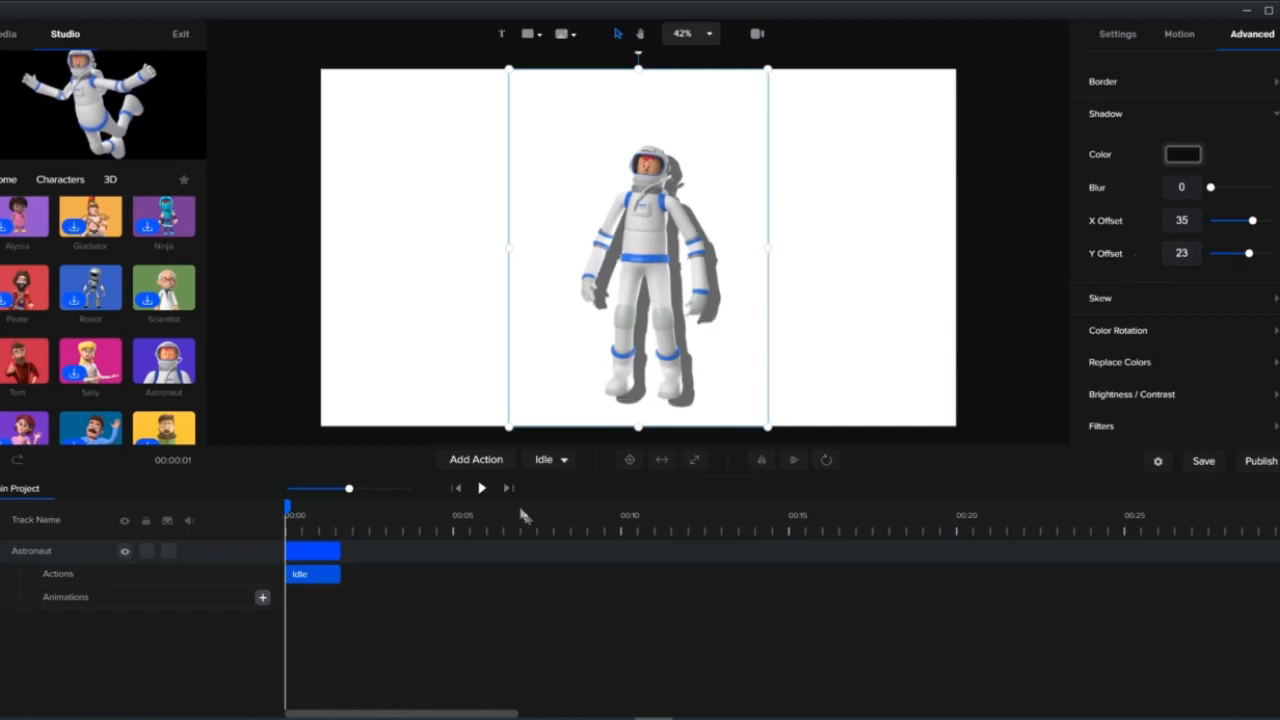
{"action": "left_click", "coordinate": [482, 490]}
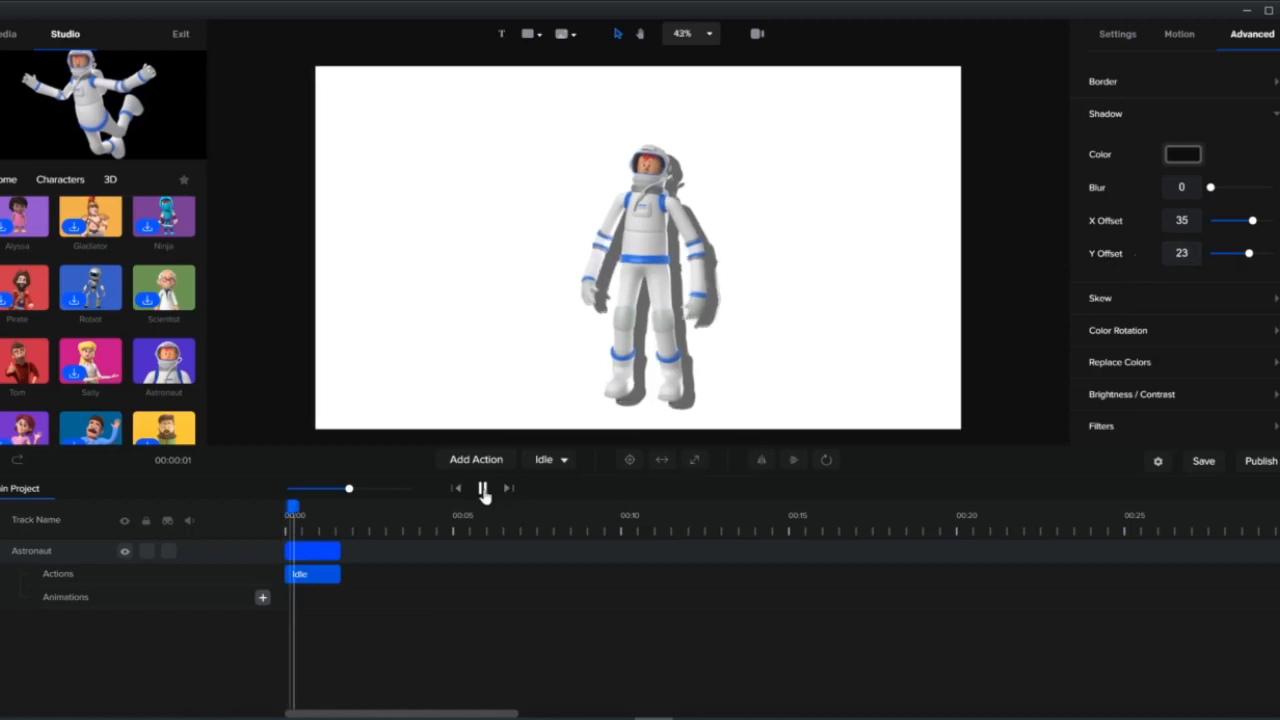
{"action": "left_click", "coordinate": [482, 490]}
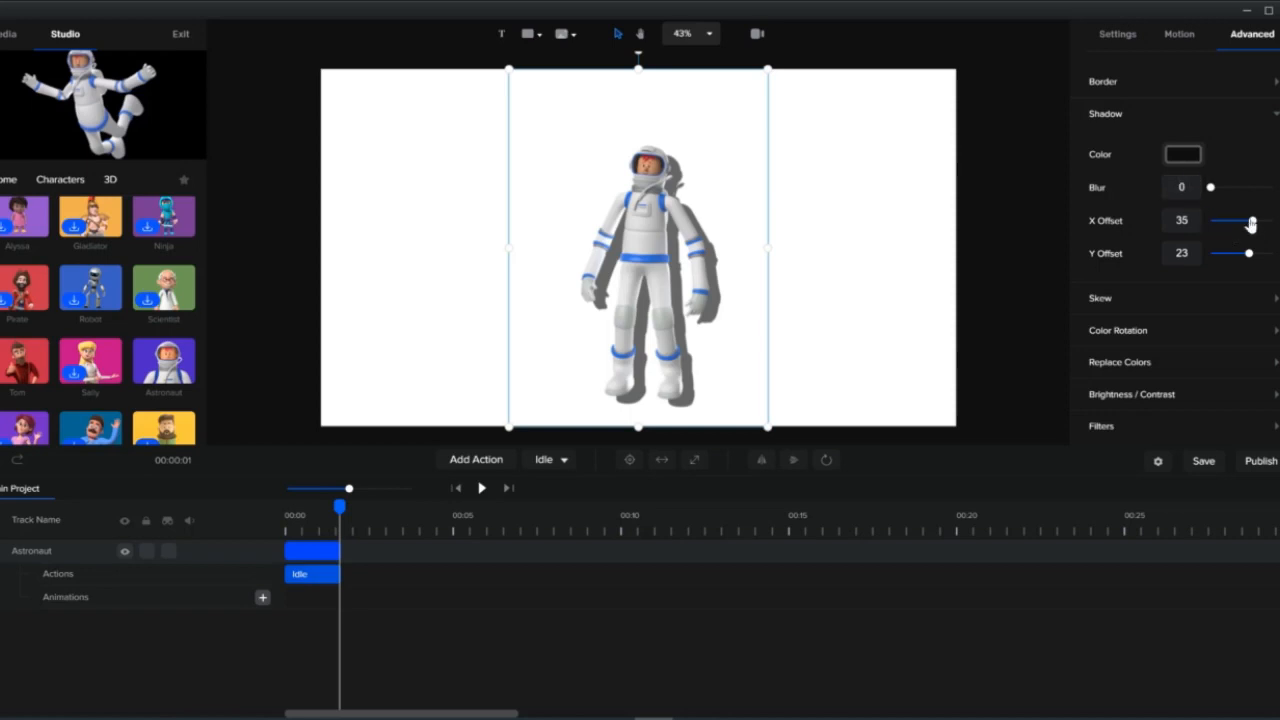
Reset the Astronaut shadow's X Offset and Y Offset to 0.
{"action": "left_click", "coordinate": [1165, 226]}
{"action": "type", "text": "0"}
{"action": "left_click", "coordinate": [1180, 253]}
{"action": "type", "text": "0"}
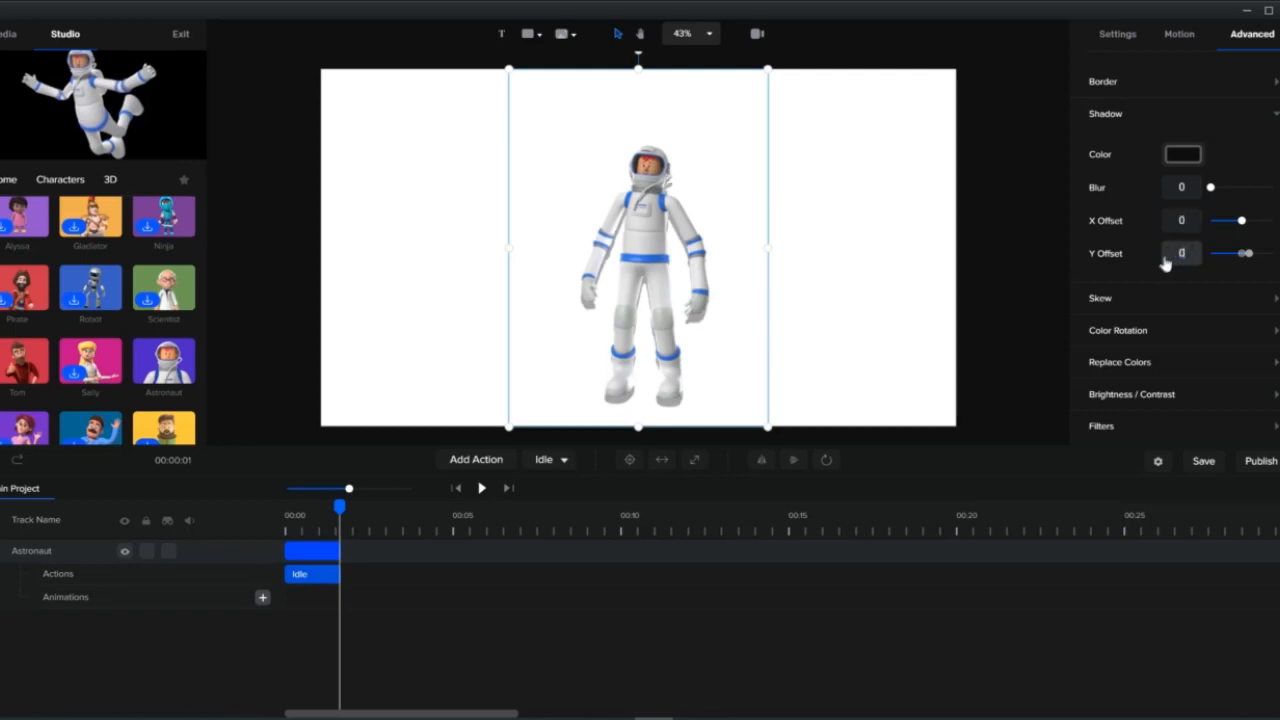
Change the Astronaut's Idle action to Robodance and play it from the start.
{"action": "left_click_drag", "start_coordinate": [343, 503], "coordinate": [285, 505]}
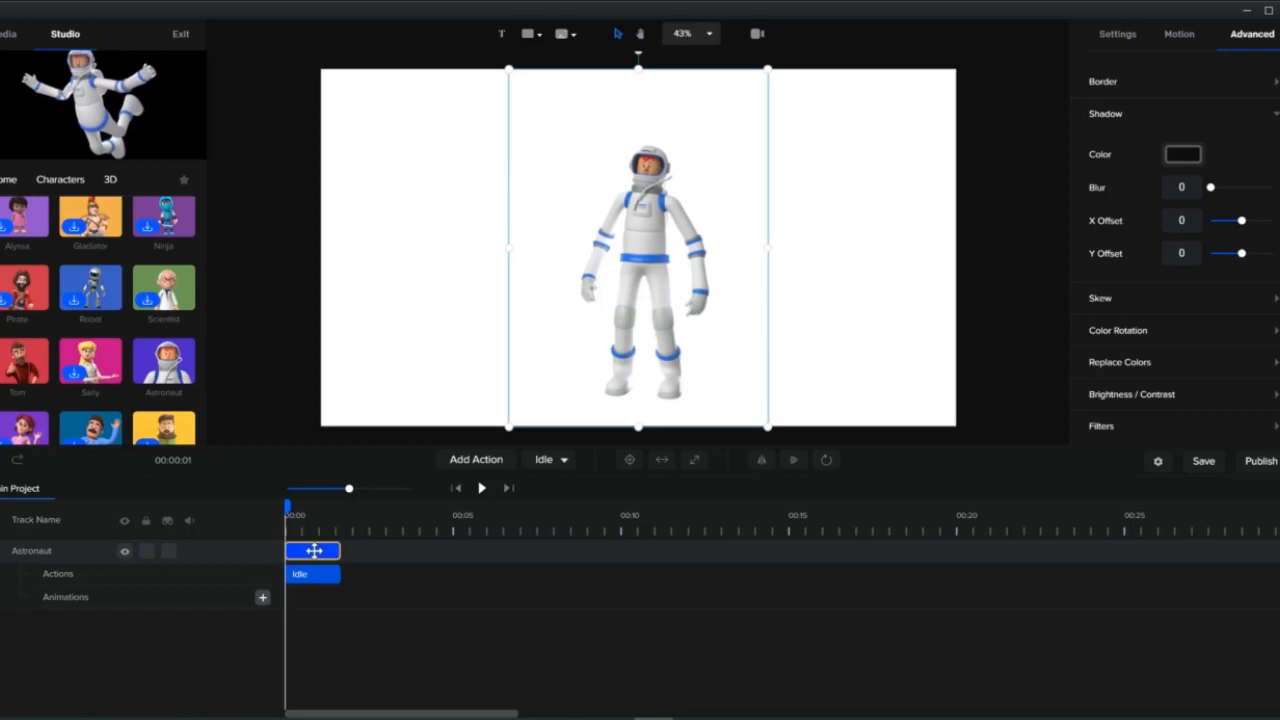
{"action": "right_click", "coordinate": [314, 551]}
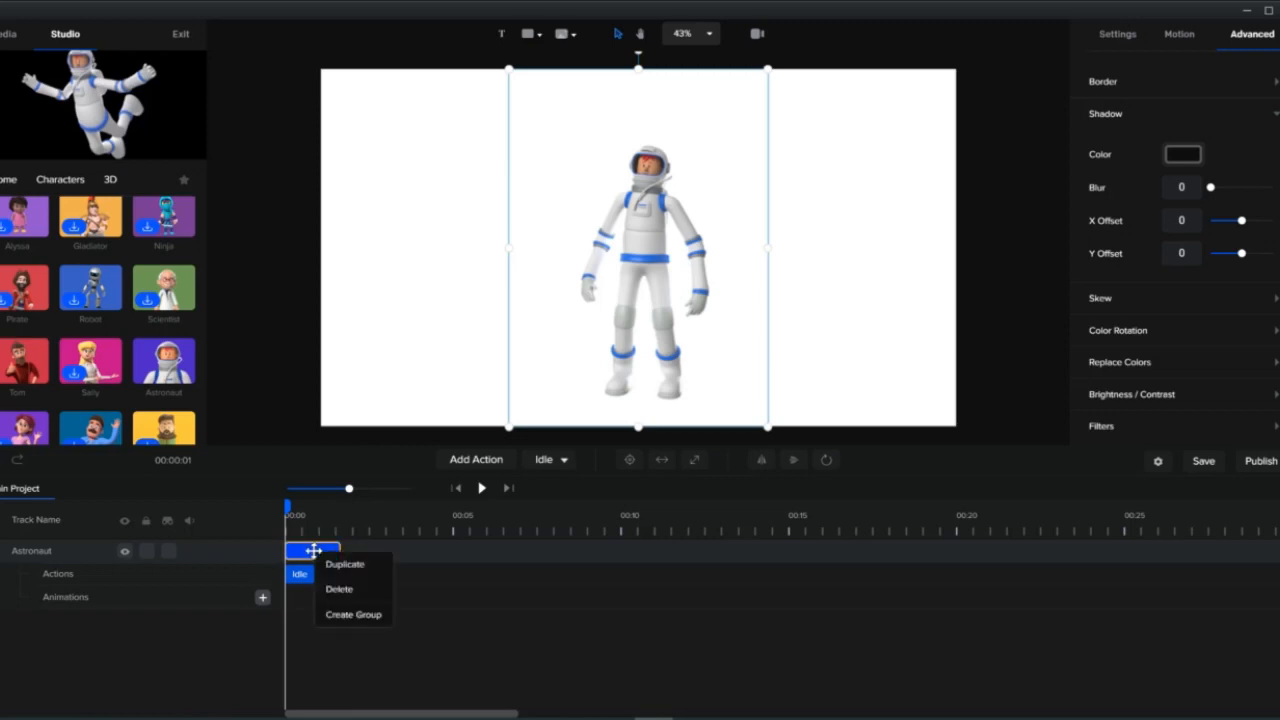
{"action": "left_click", "coordinate": [302, 578]}
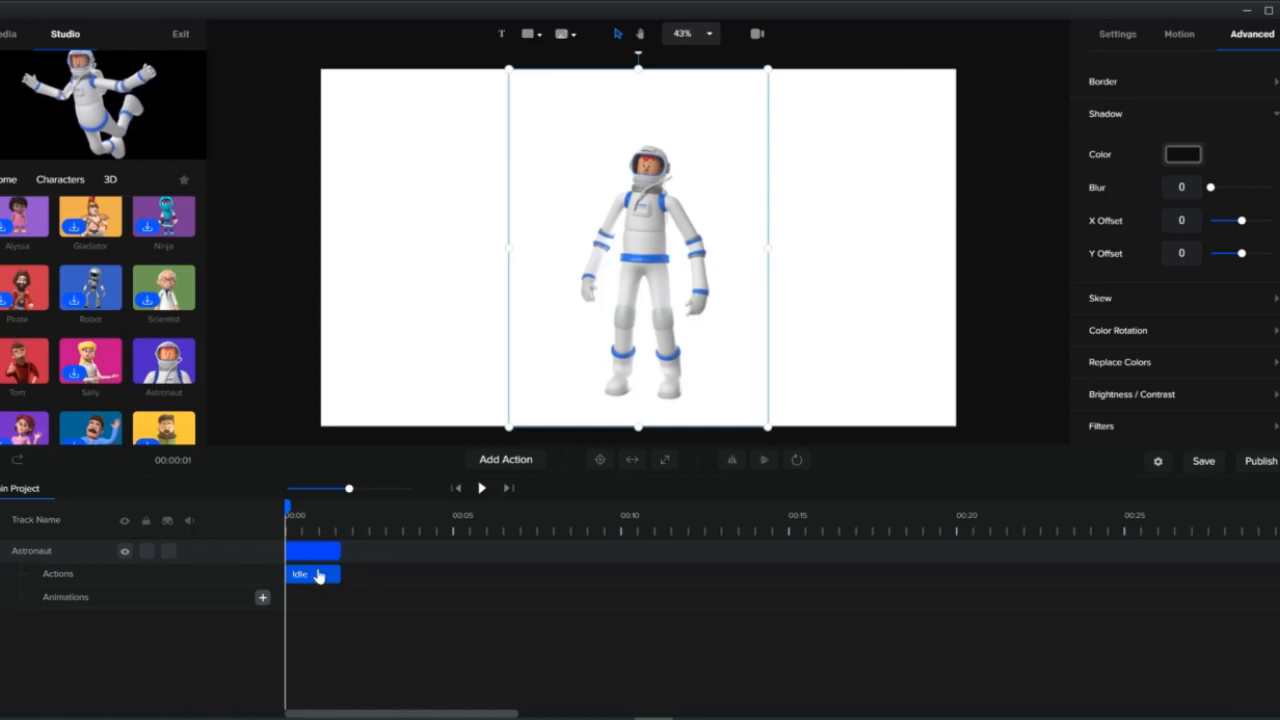
{"action": "left_click", "coordinate": [316, 577]}
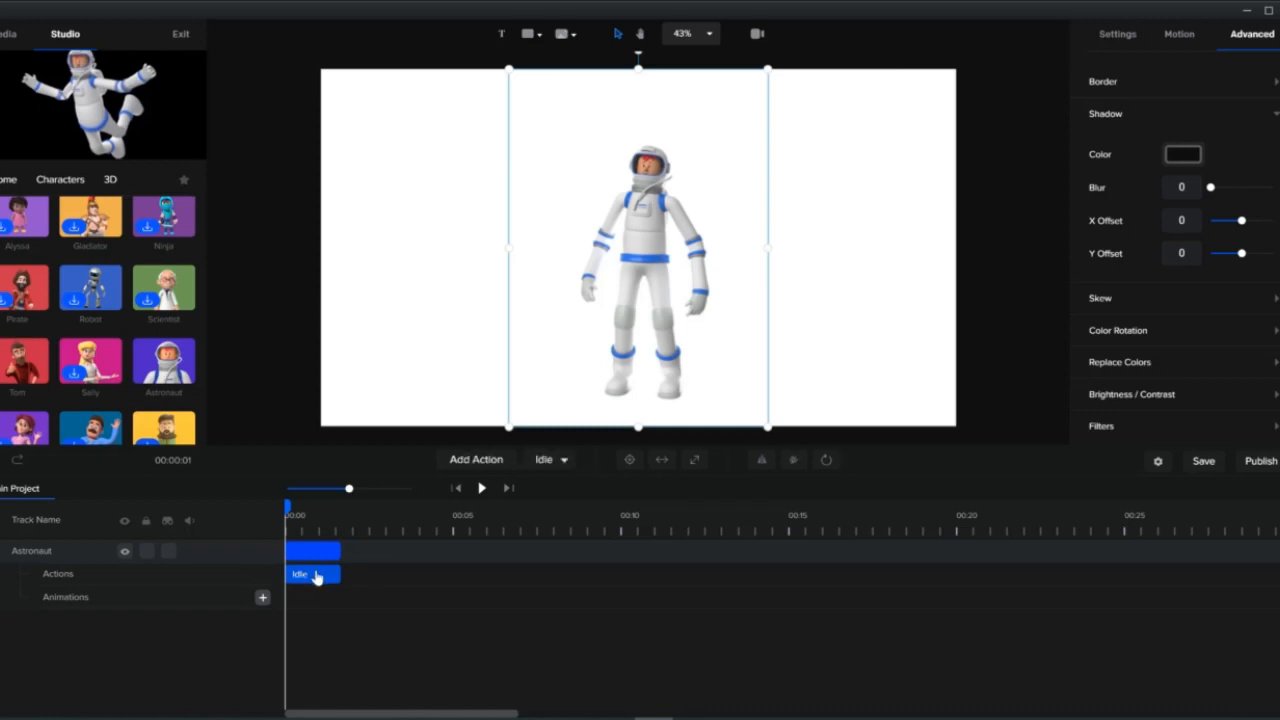
{"action": "left_click", "coordinate": [552, 461]}
{"action": "left_click", "coordinate": [559, 395]}
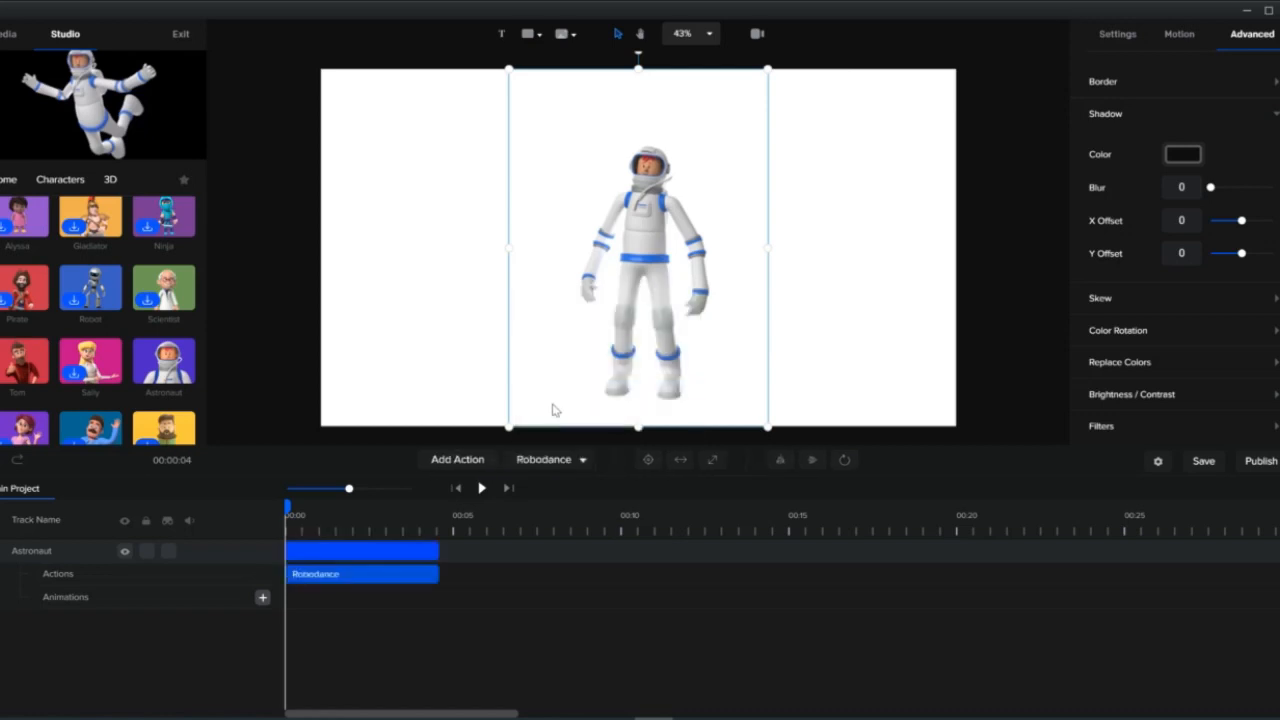
{"action": "left_click", "coordinate": [482, 489]}
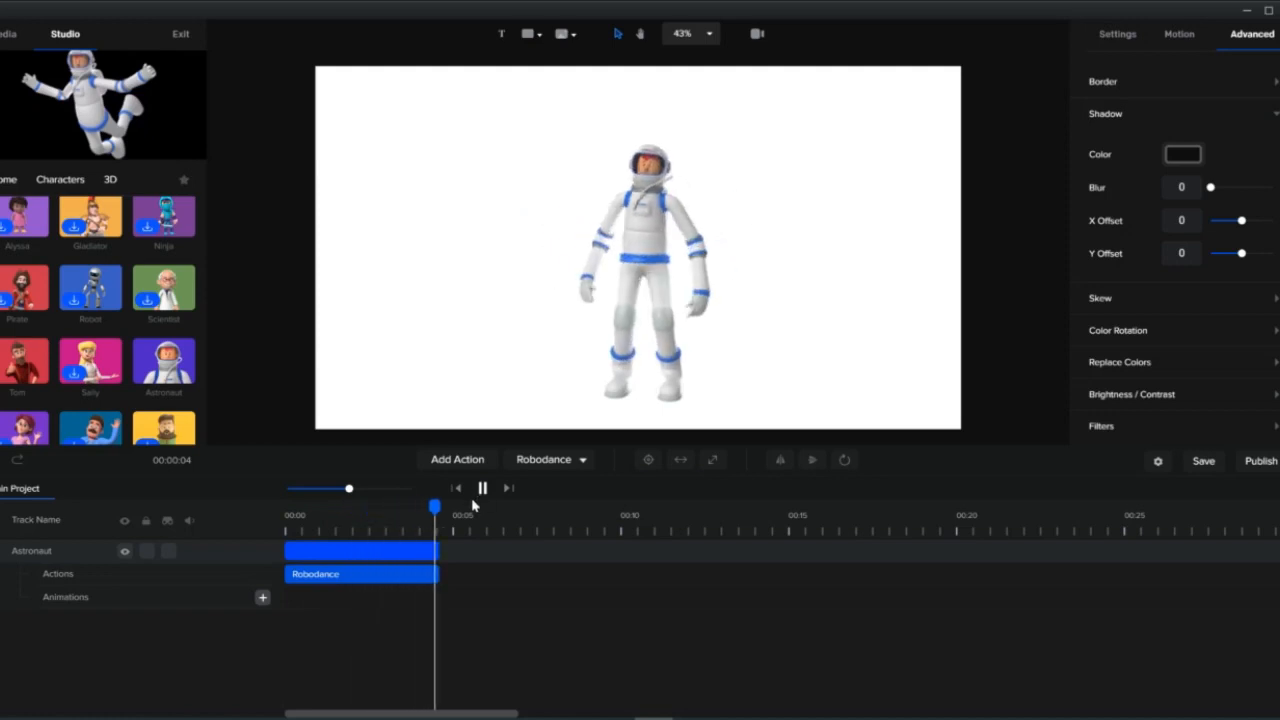
Duplicate the Astronaut track and place the playhead at about 2 seconds.
{"action": "right_click", "coordinate": [381, 550]}
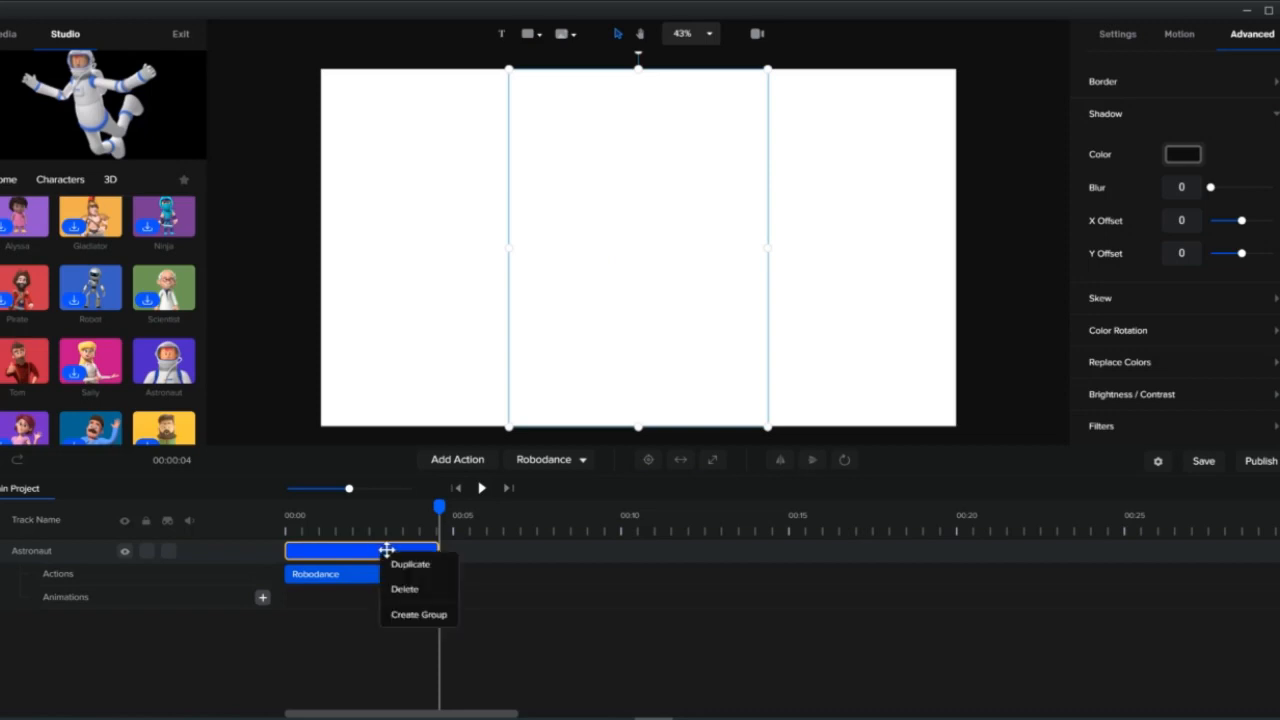
{"action": "left_click", "coordinate": [397, 566]}
{"action": "left_click_drag", "start_coordinate": [398, 530], "coordinate": [354, 534]}
{"action": "left_click", "coordinate": [376, 545]}
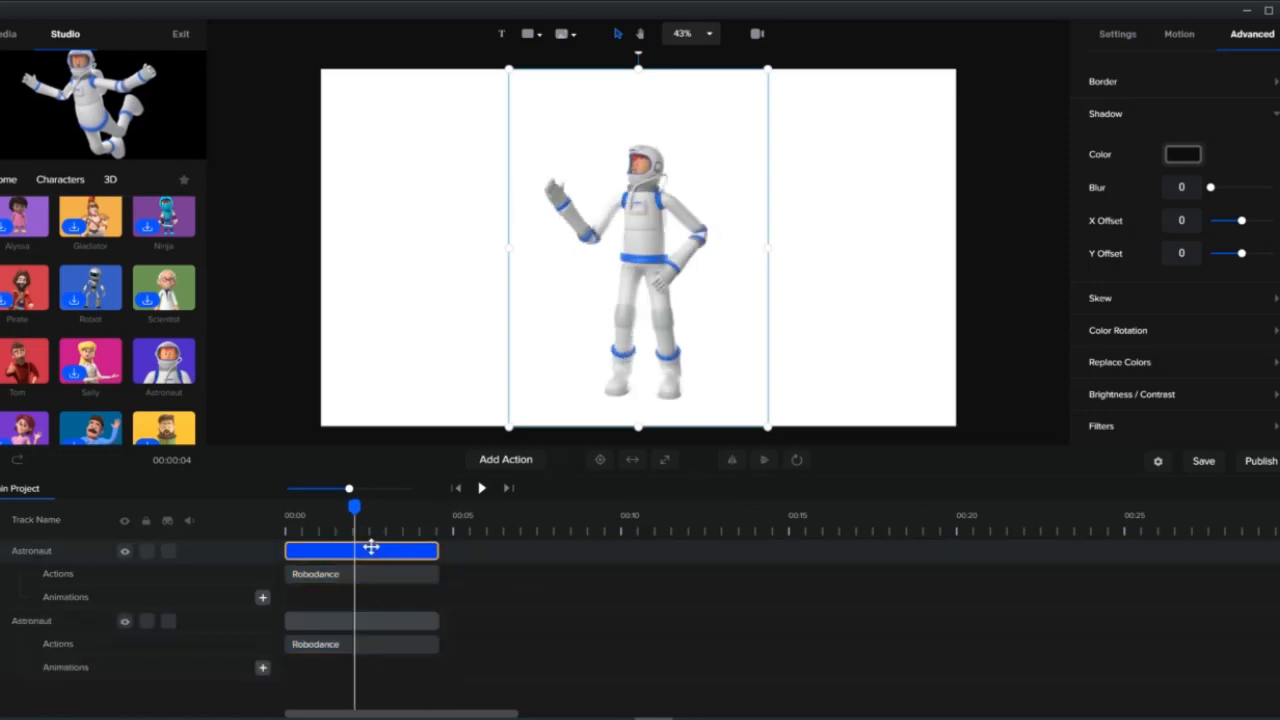
Lower the brightness of the lower Astronaut track to -100 to turn that copy into a black silhouette.
{"action": "left_click", "coordinate": [369, 618]}
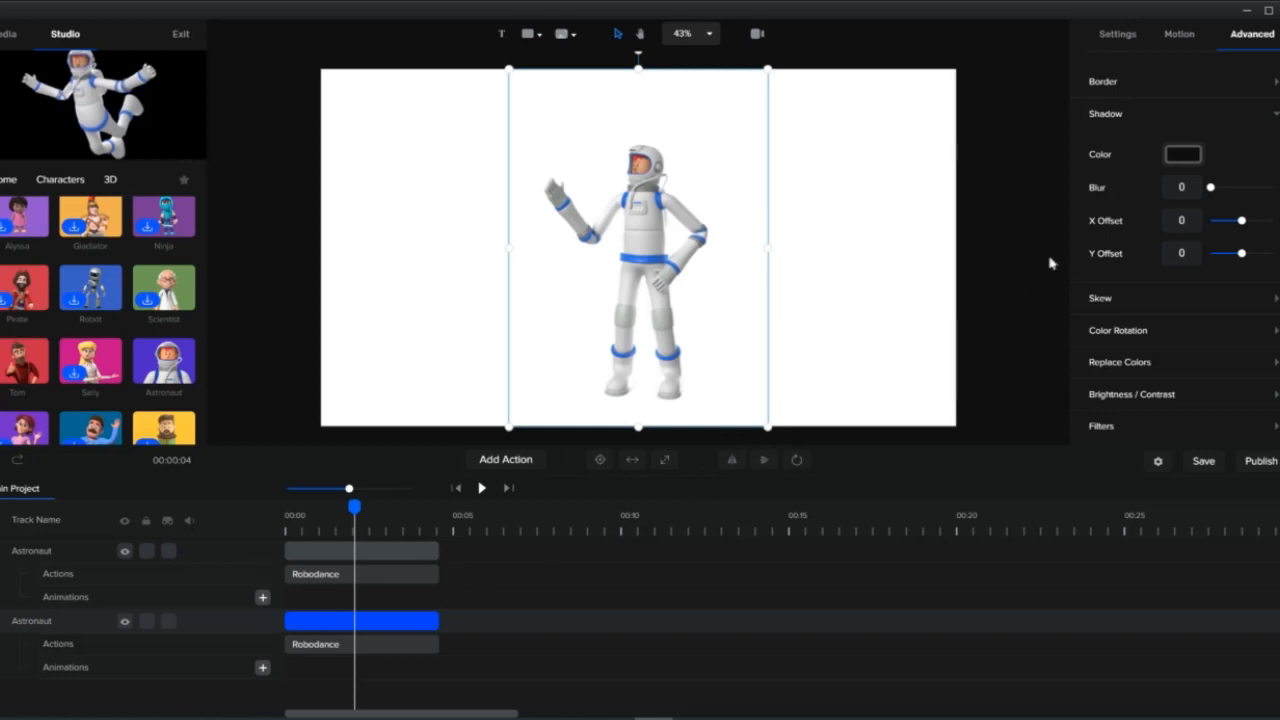
{"action": "left_click", "coordinate": [1115, 35]}
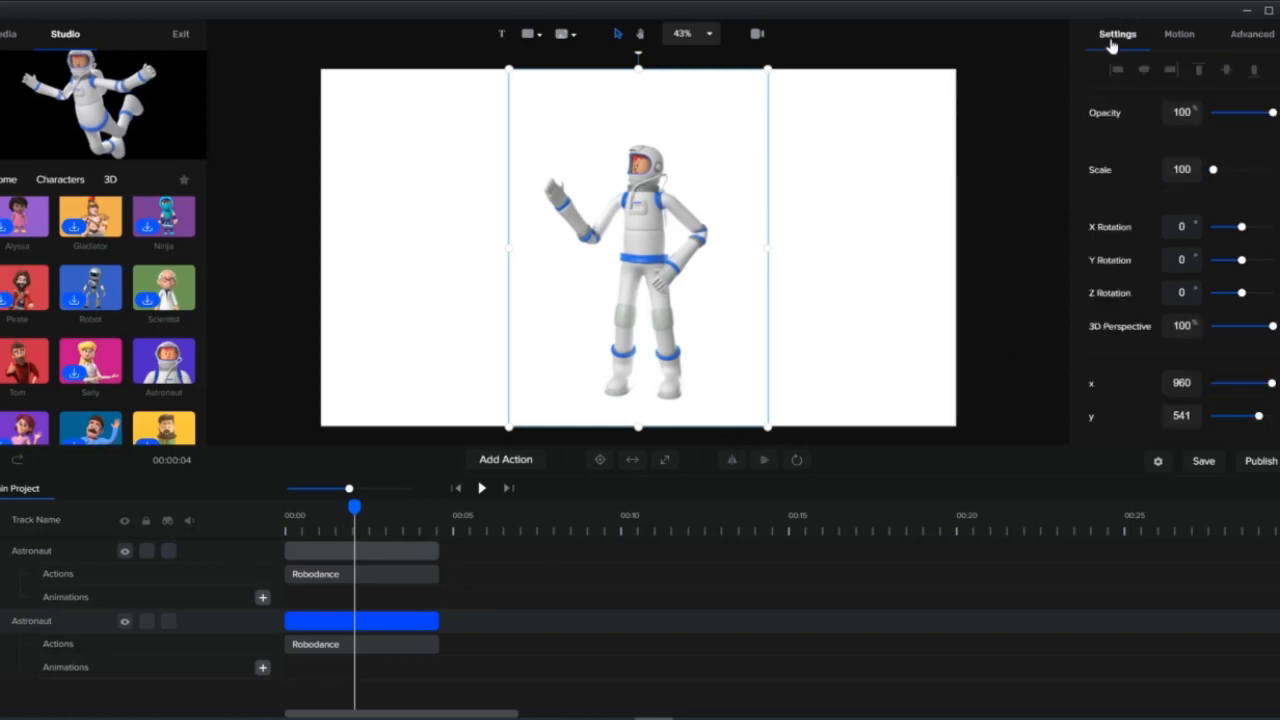
{"action": "left_click", "coordinate": [1248, 40]}
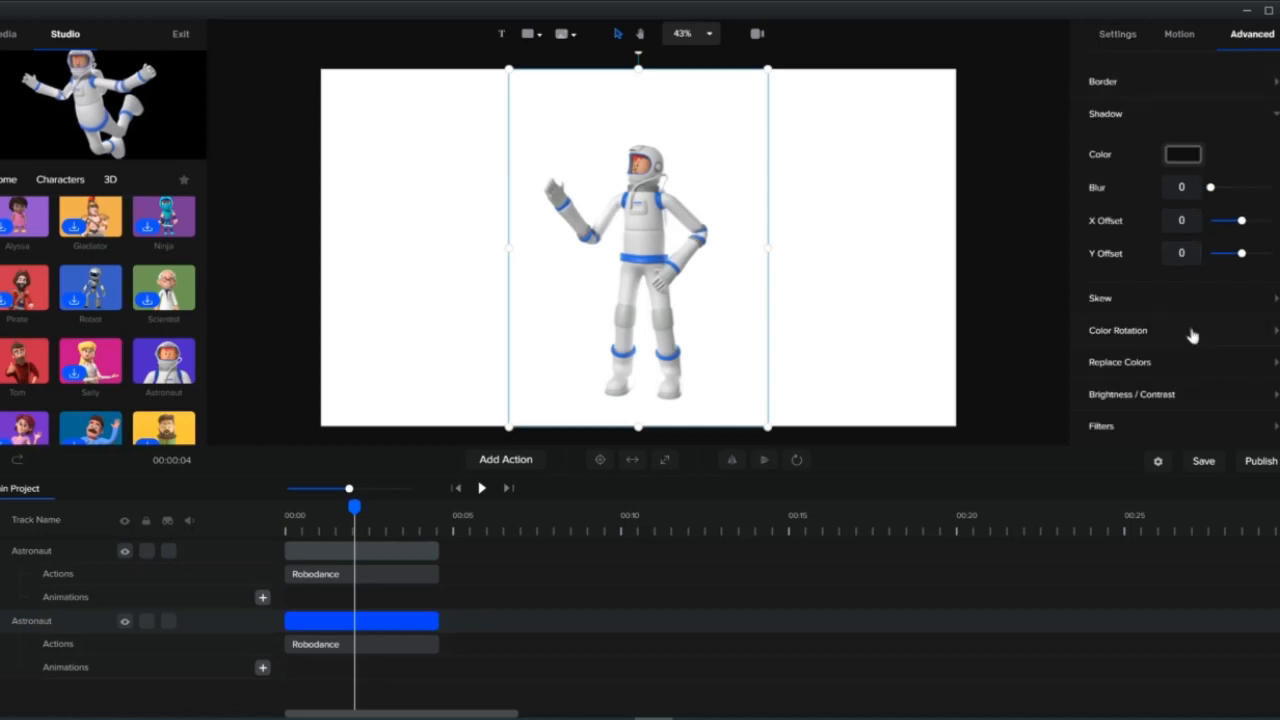
{"action": "left_click", "coordinate": [1274, 115]}
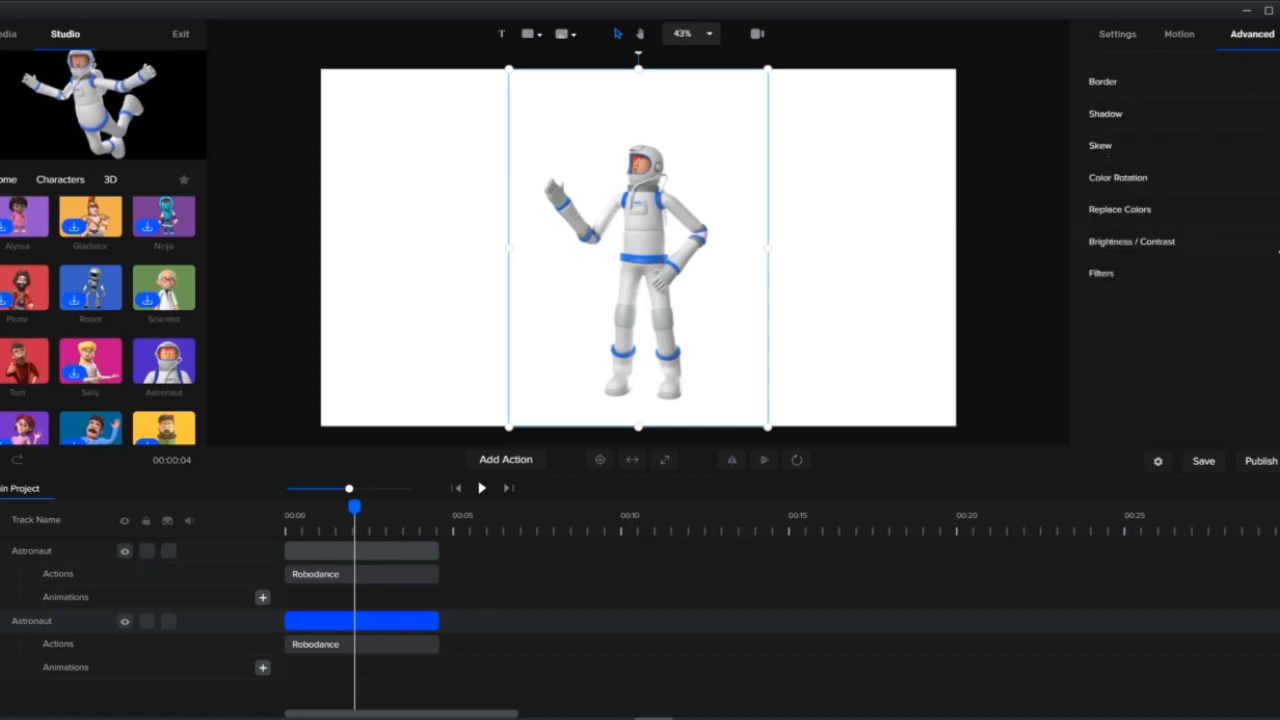
{"action": "left_click", "coordinate": [1276, 243]}
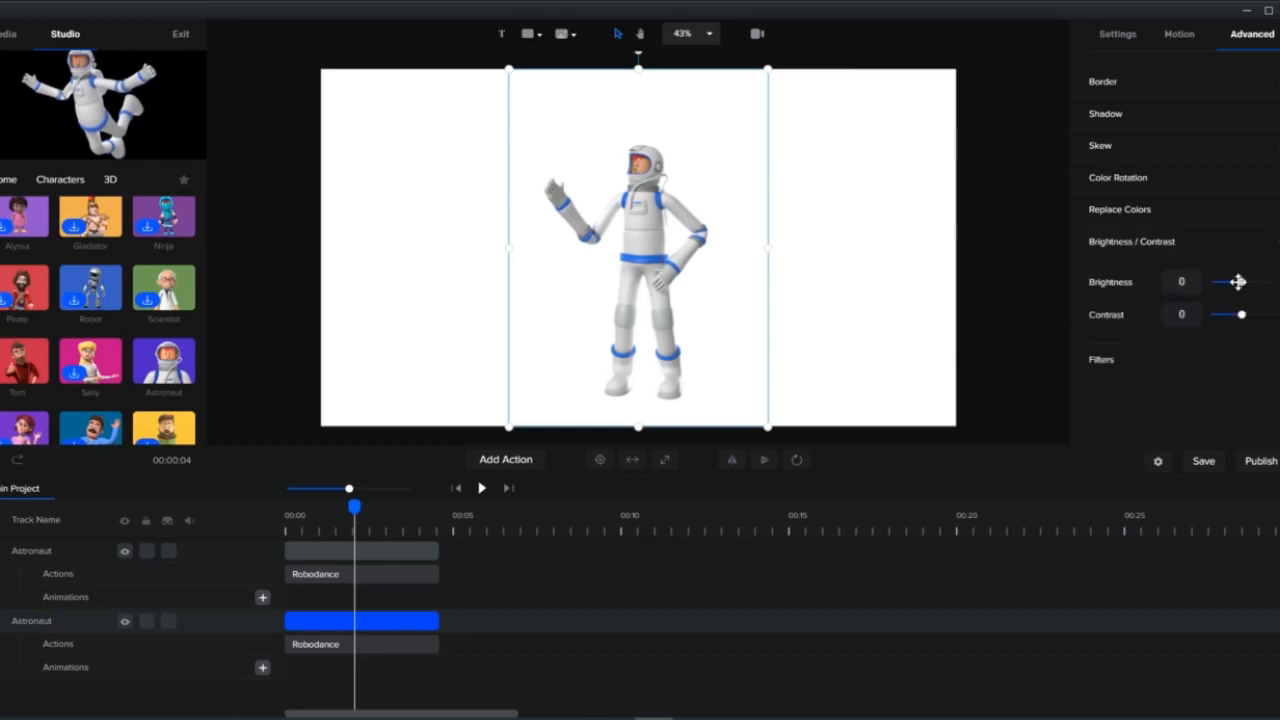
{"action": "left_click_drag", "start_coordinate": [1240, 281], "coordinate": [1210, 282]}
Hide and lock the upper Astronaut track, with the playhead back at the start of the timeline.
{"action": "left_click", "coordinate": [124, 552]}
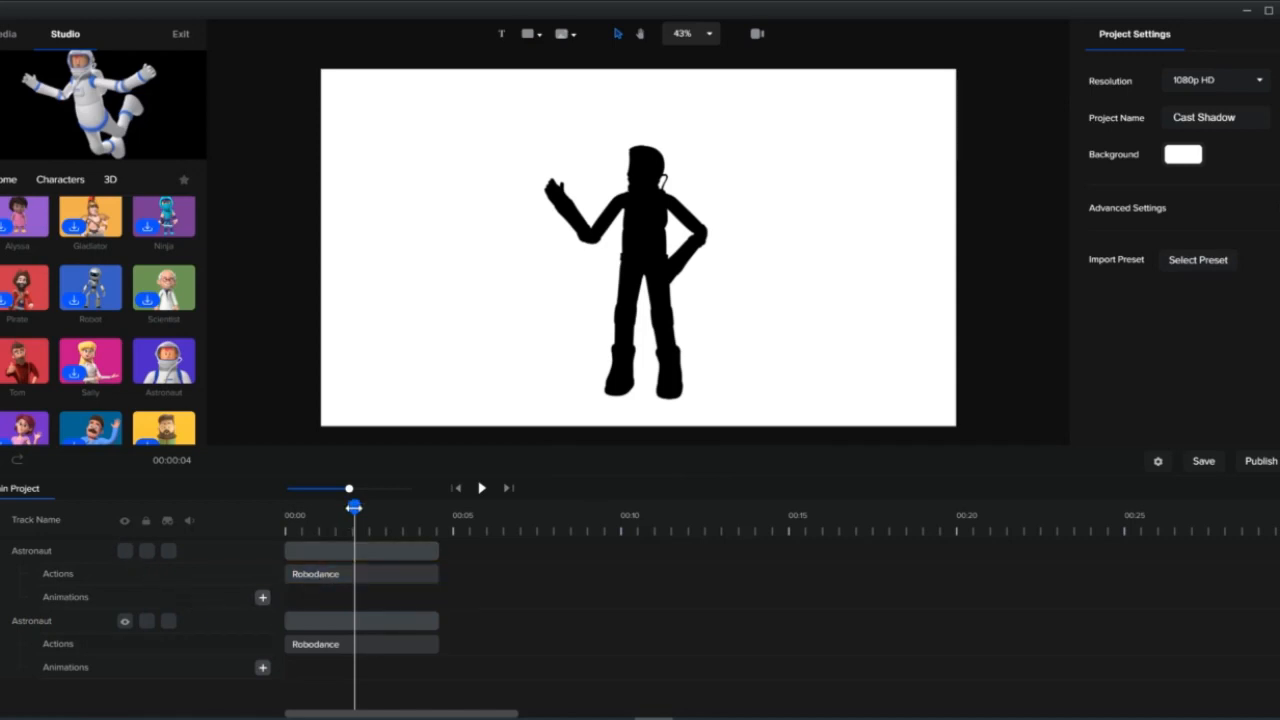
{"action": "left_click_drag", "start_coordinate": [353, 508], "coordinate": [277, 533]}
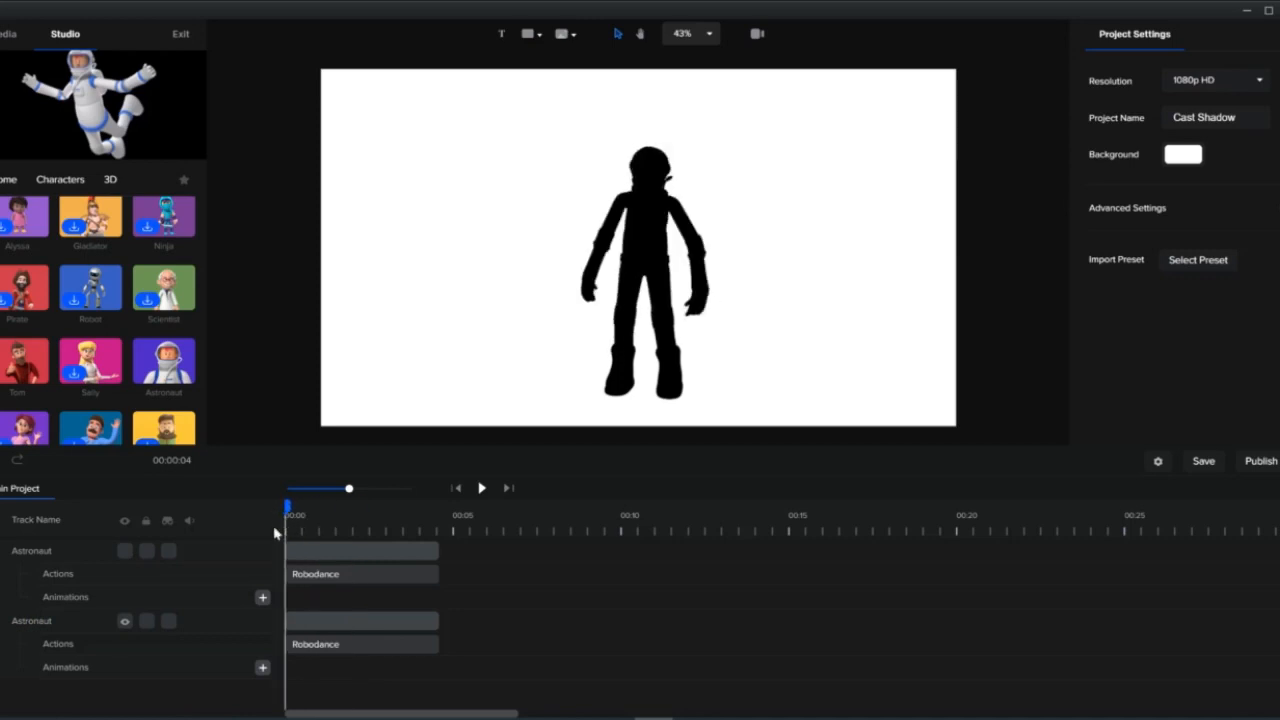
{"action": "left_click", "coordinate": [146, 554]}
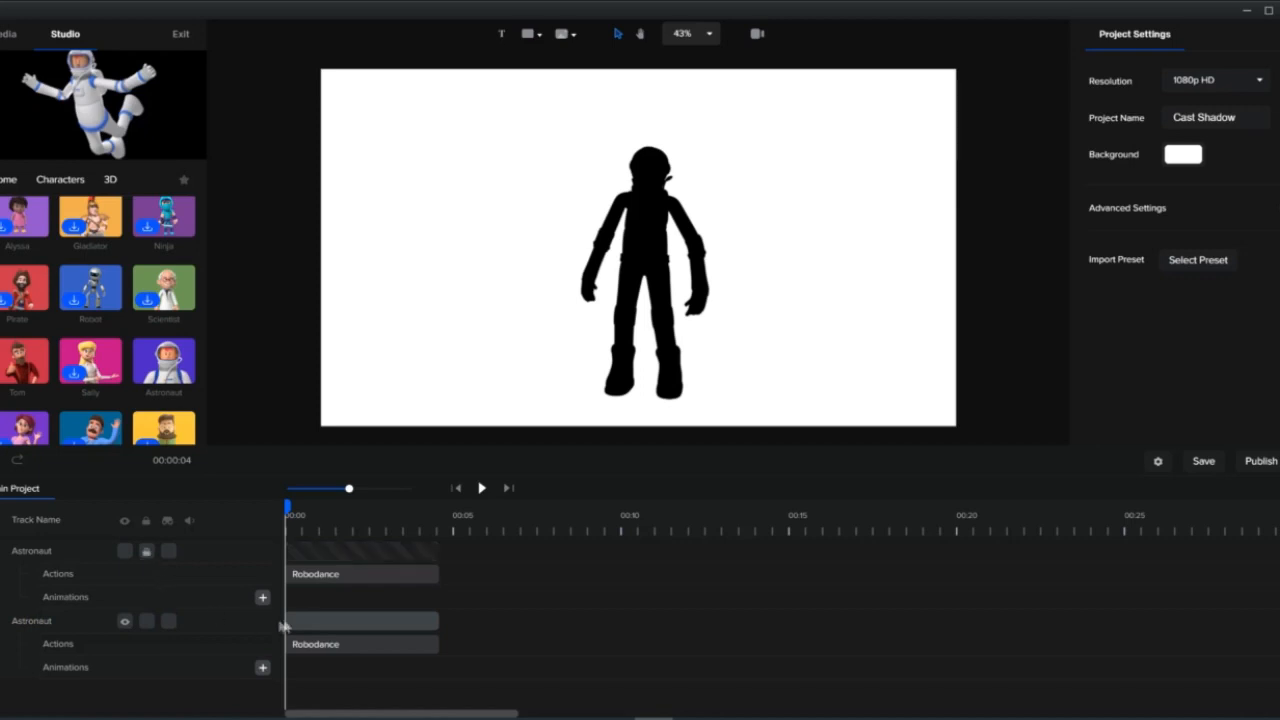
Squash the black Astronaut silhouette from its top edge to a little over half its height.
{"action": "left_click", "coordinate": [318, 621]}
{"action": "left_click", "coordinate": [315, 621]}
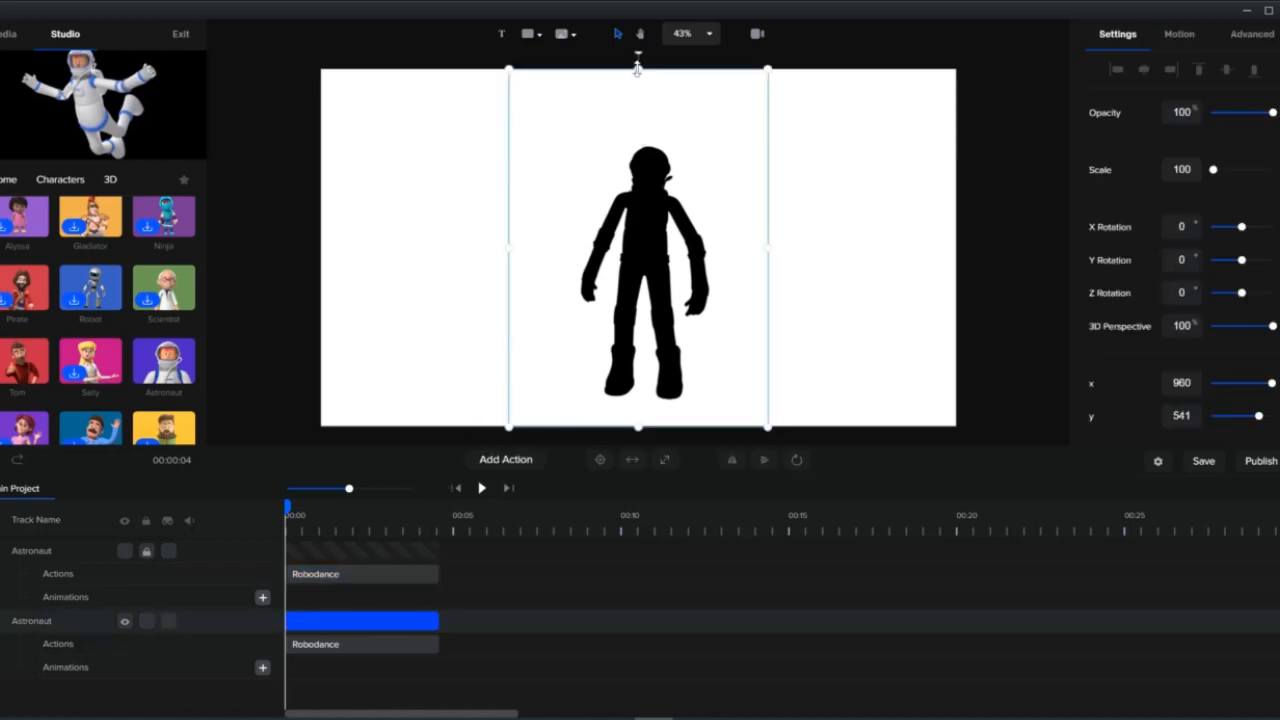
{"action": "left_click_drag", "start_coordinate": [638, 88], "coordinate": [635, 220]}
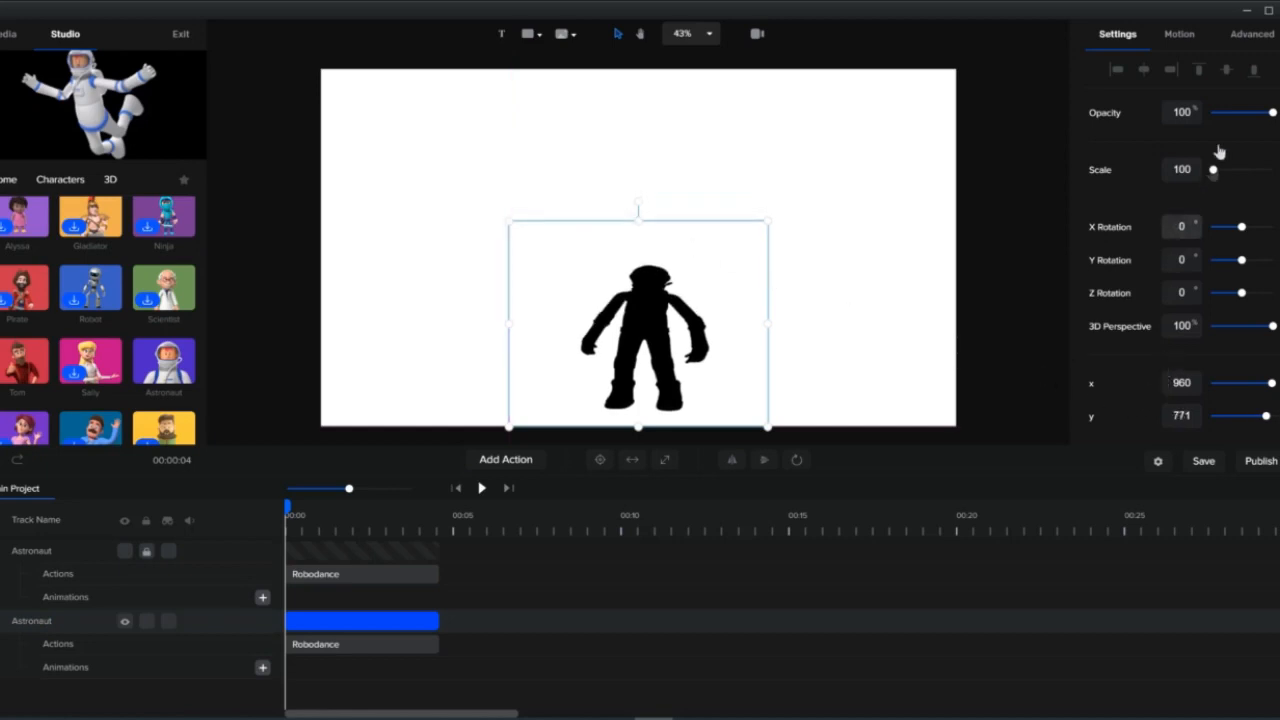
Set the silhouette's Skew X to 36° and flatten it slightly more from its top edge.
{"action": "left_click", "coordinate": [1248, 44]}
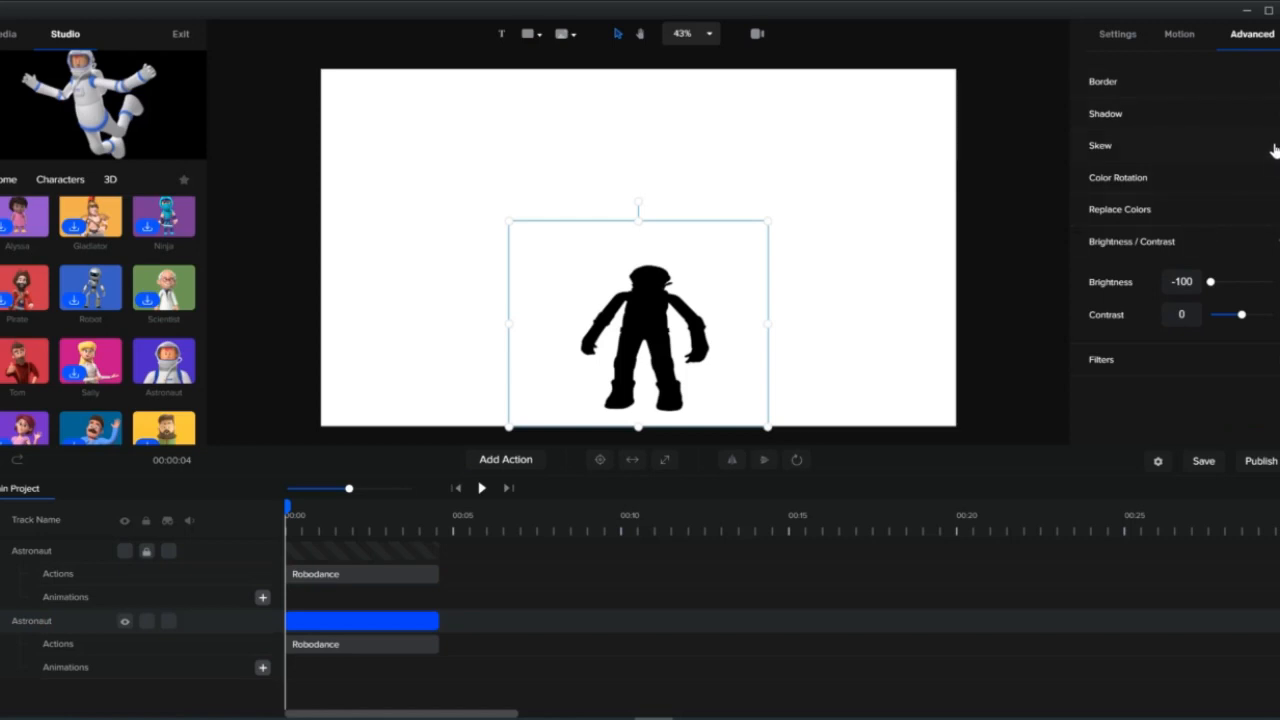
{"action": "left_click", "coordinate": [1276, 149]}
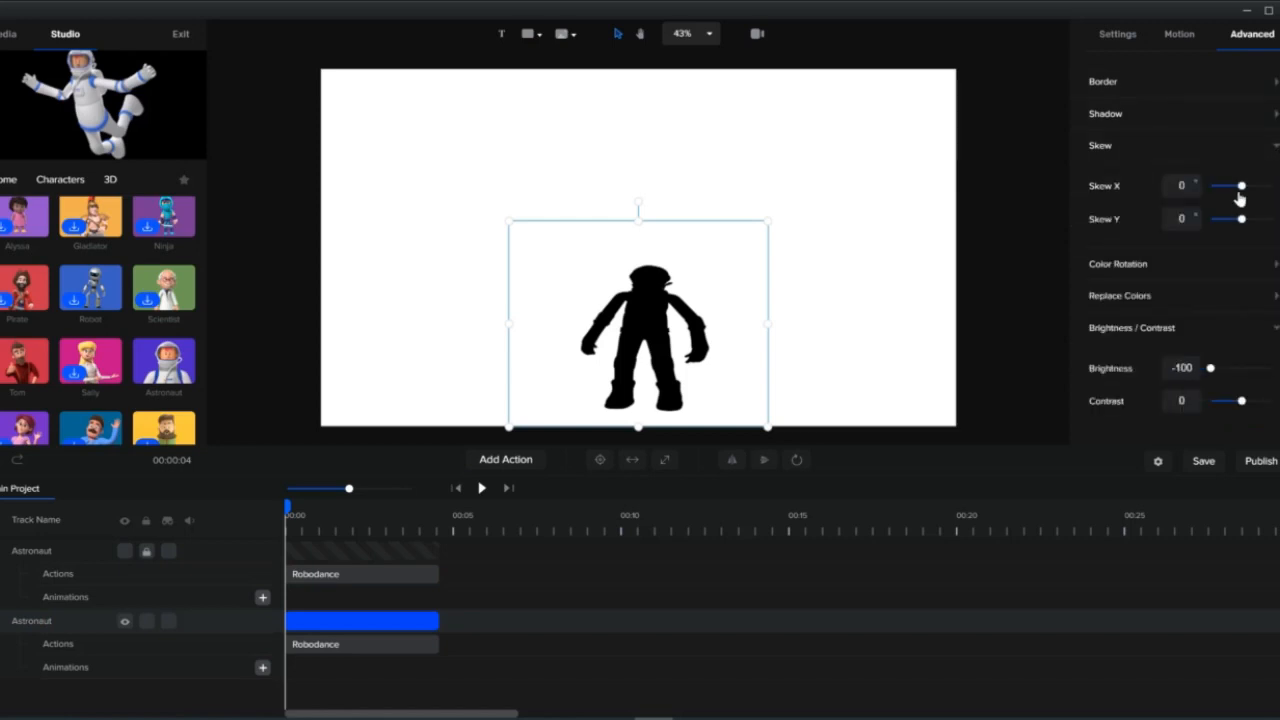
{"action": "left_click_drag", "start_coordinate": [1241, 185], "coordinate": [1254, 188]}
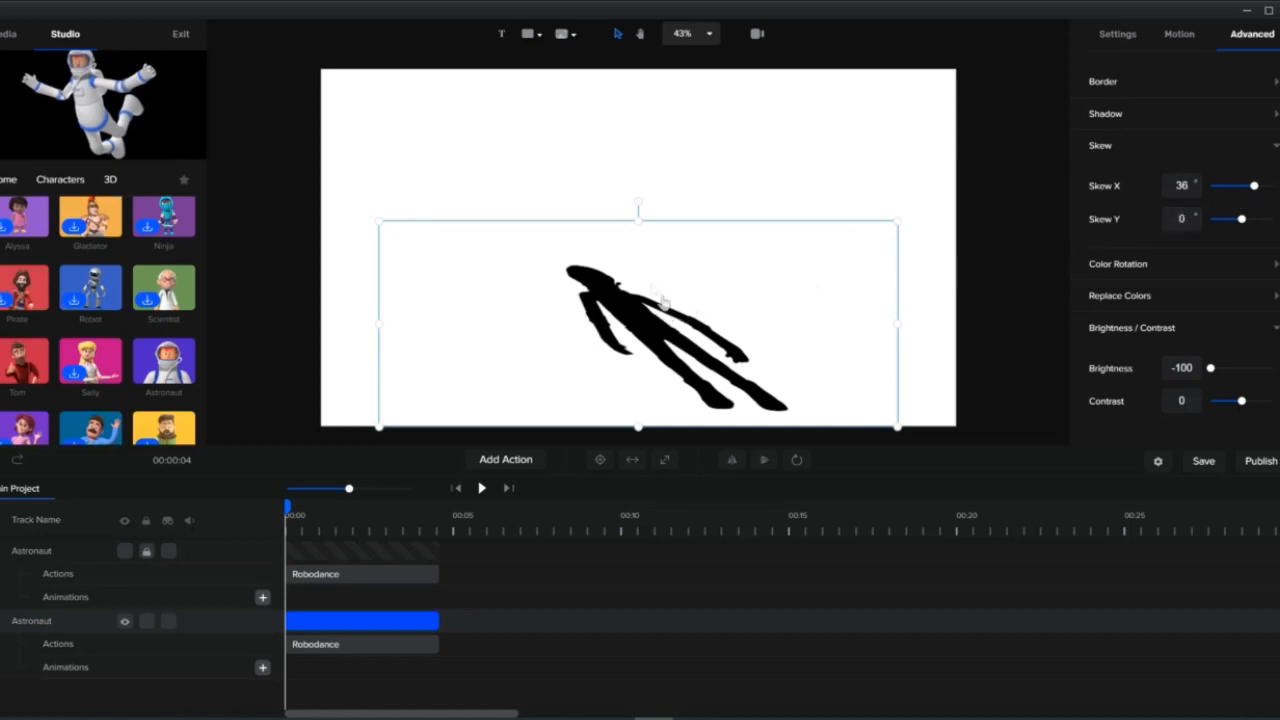
{"action": "left_click_drag", "start_coordinate": [639, 221], "coordinate": [639, 250]}
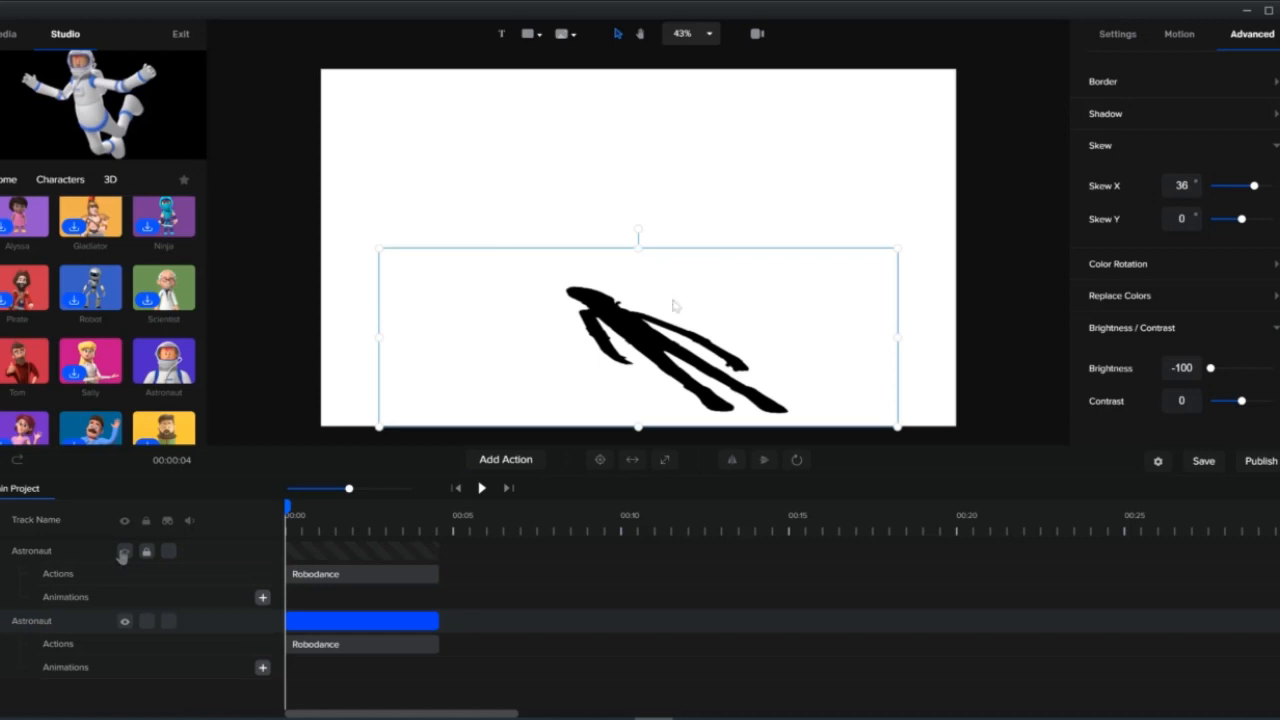
Show the upper Astronaut track again and move the skewed silhouette so its feet meet the Astronaut's feet.
{"action": "left_click", "coordinate": [124, 551]}
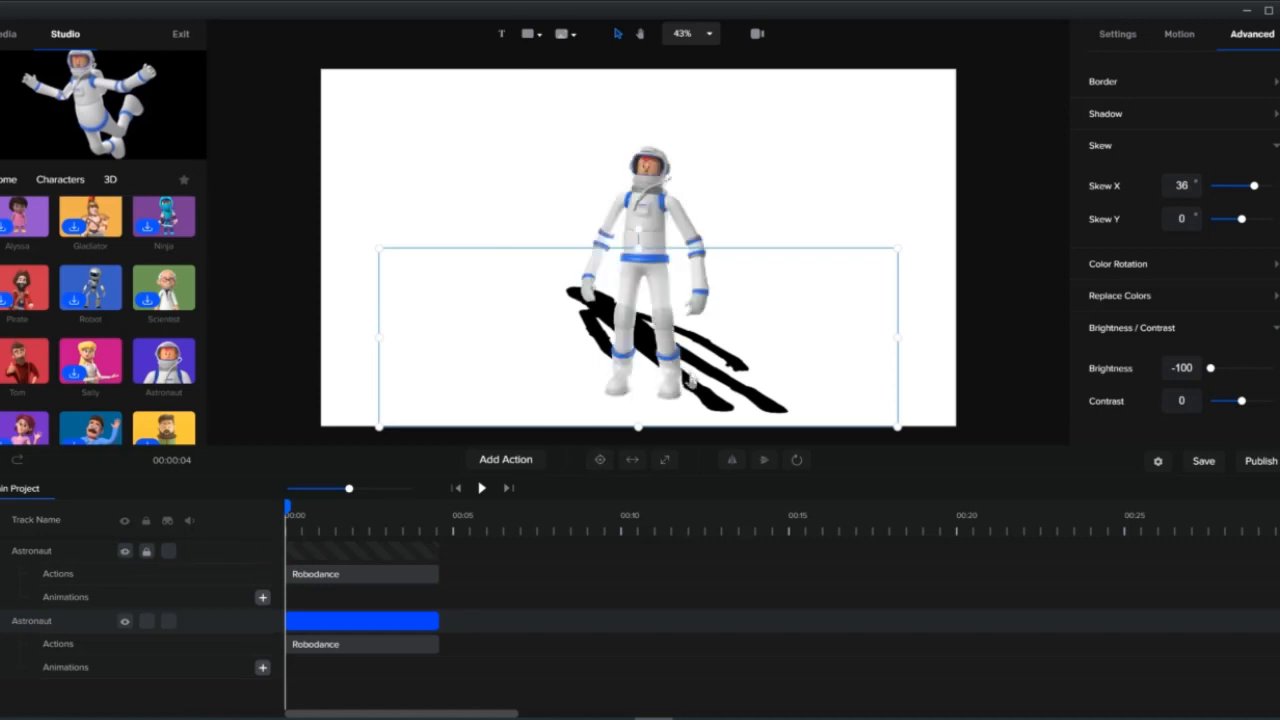
{"action": "left_click_drag", "start_coordinate": [705, 372], "coordinate": [598, 350]}
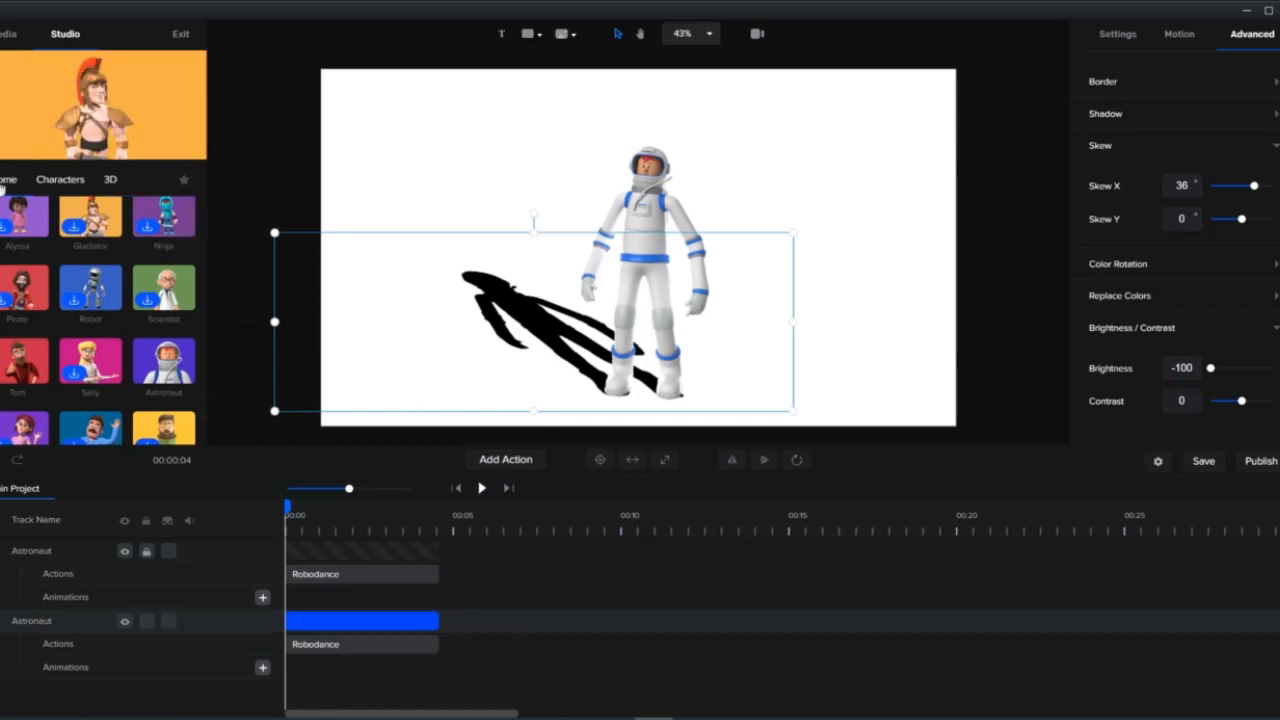
Add the Garden 2 background from the 3D backgrounds to the canvas.
{"action": "left_click", "coordinate": [4, 181]}
{"action": "left_click", "coordinate": [82, 287]}
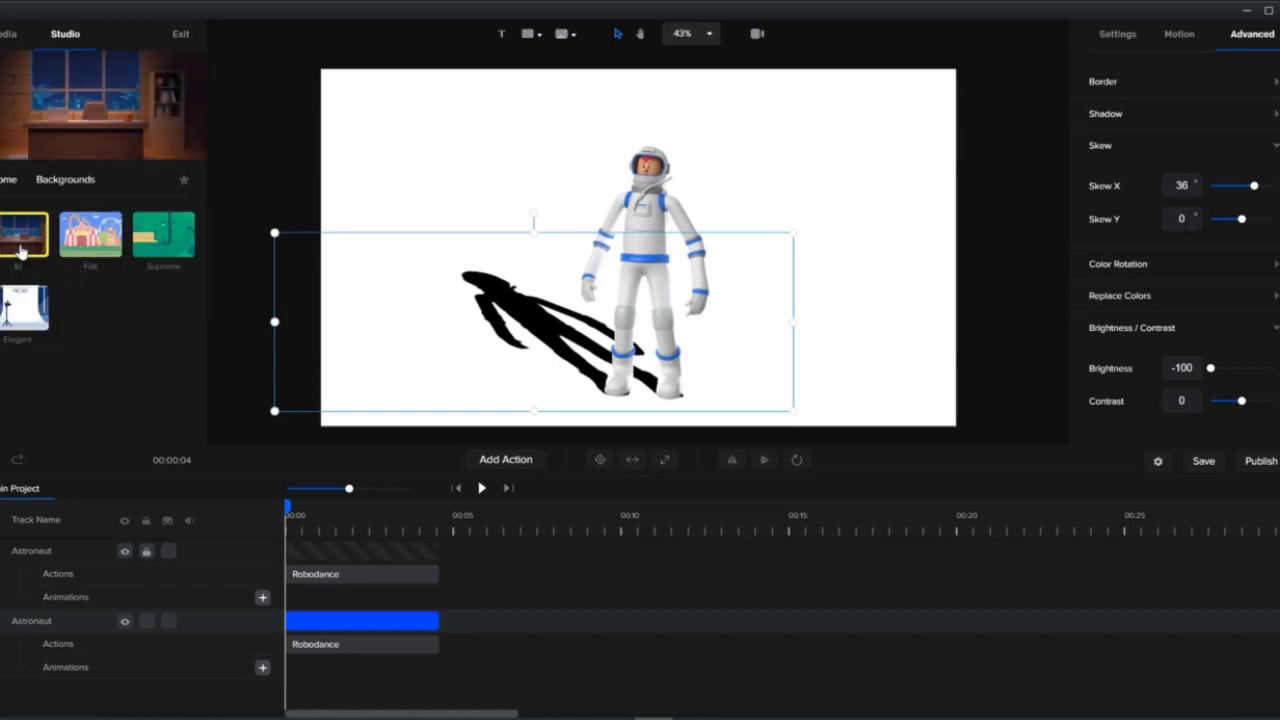
{"action": "left_click", "coordinate": [20, 252]}
{"action": "scroll", "coordinate": [93, 322], "scroll_direction": "down", "scroll_amount": 2}
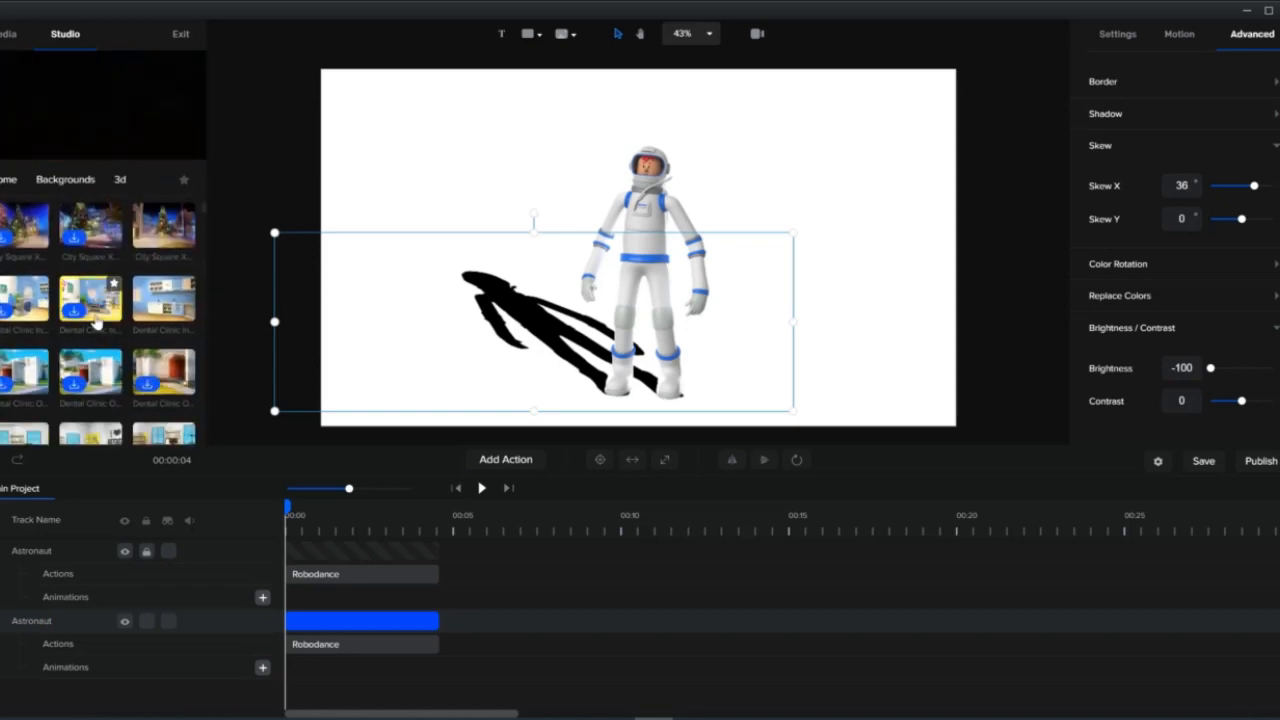
{"action": "scroll", "coordinate": [93, 322], "scroll_direction": "down", "scroll_amount": 5}
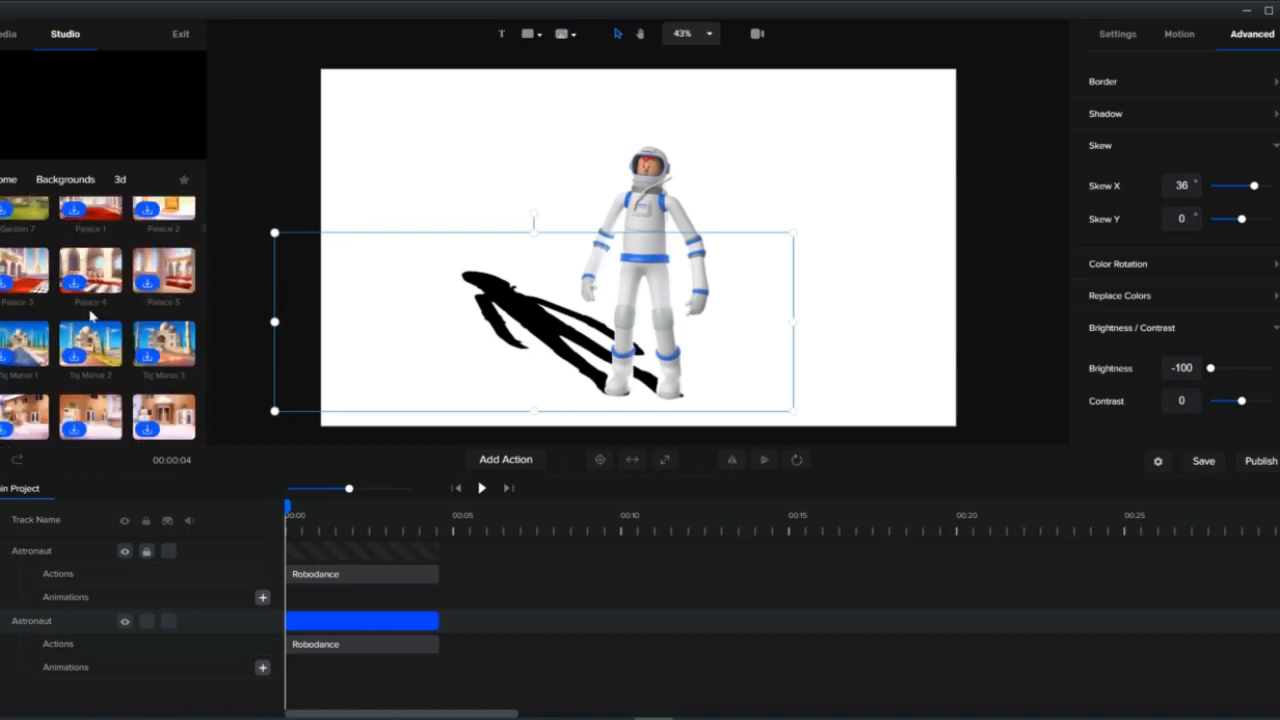
{"action": "scroll", "coordinate": [90, 316], "scroll_direction": "down", "scroll_amount": 3}
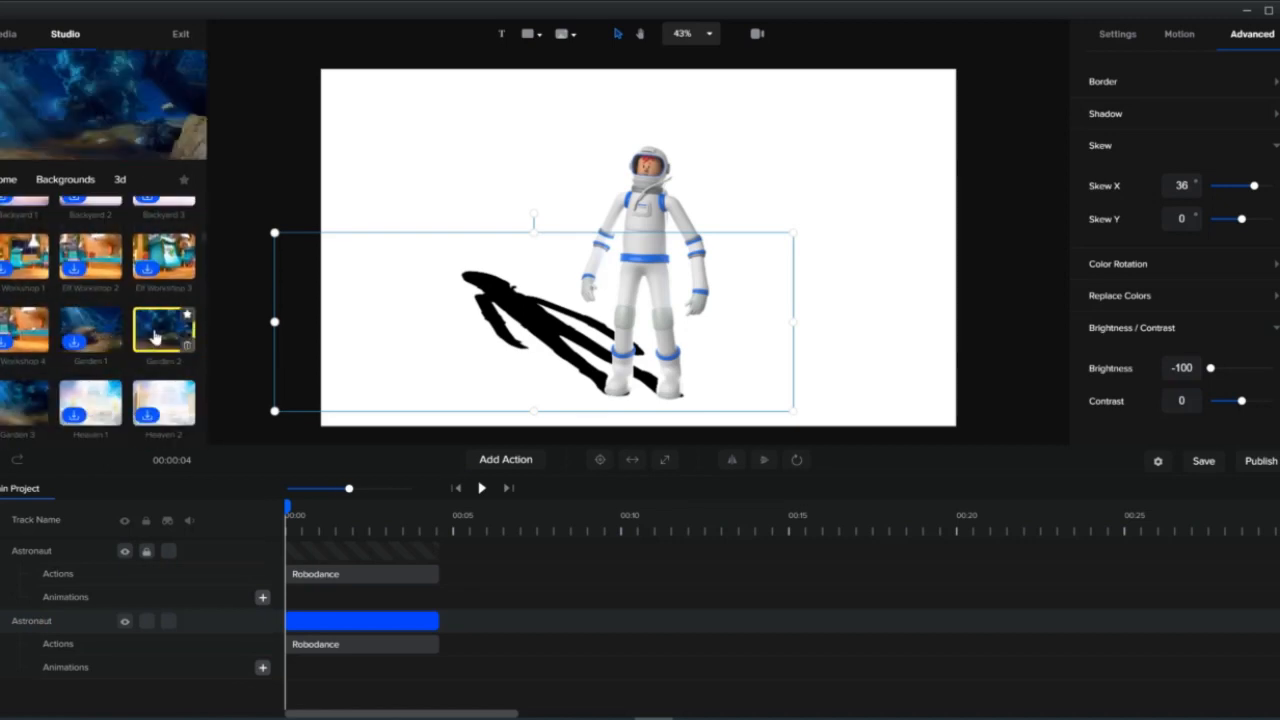
{"action": "left_click_drag", "start_coordinate": [200, 334], "coordinate": [450, 264]}
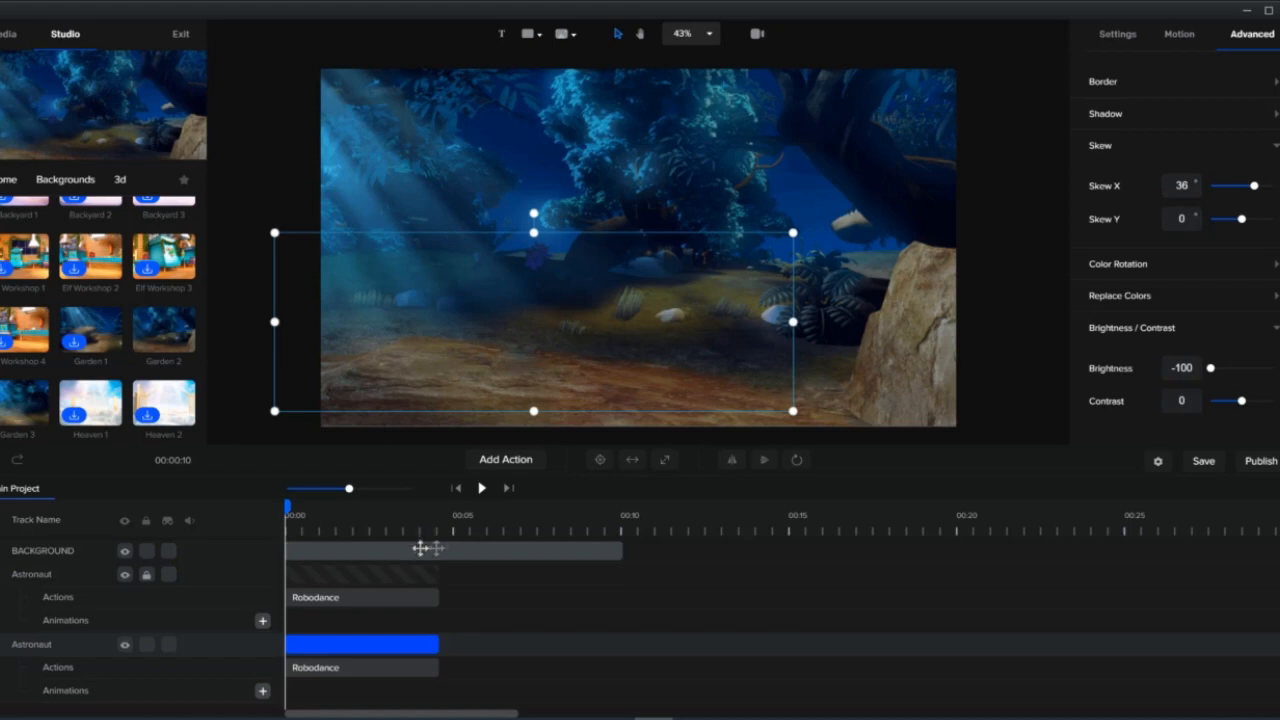
Trim the background clip to the length of the Astronaut clips and move its track below both Astronaut tracks.
{"action": "left_click_drag", "start_coordinate": [607, 553], "coordinate": [442, 561]}
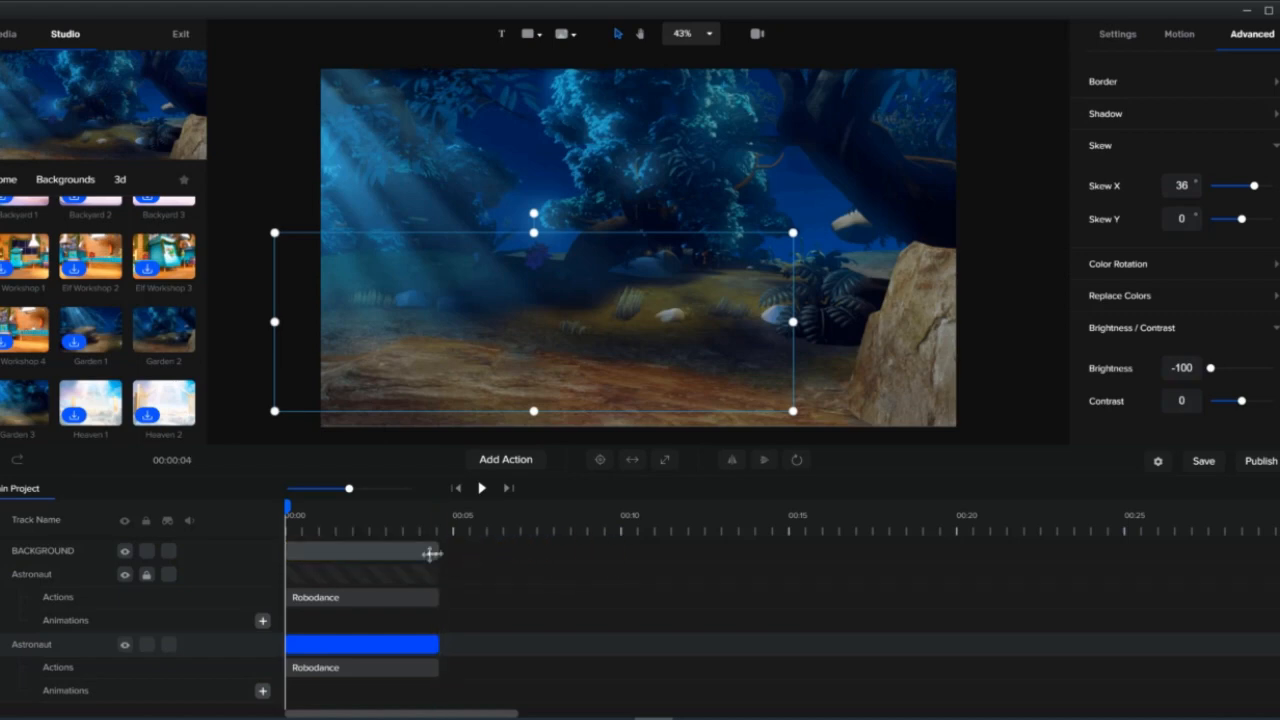
{"action": "left_click_drag", "start_coordinate": [72, 553], "coordinate": [57, 636]}
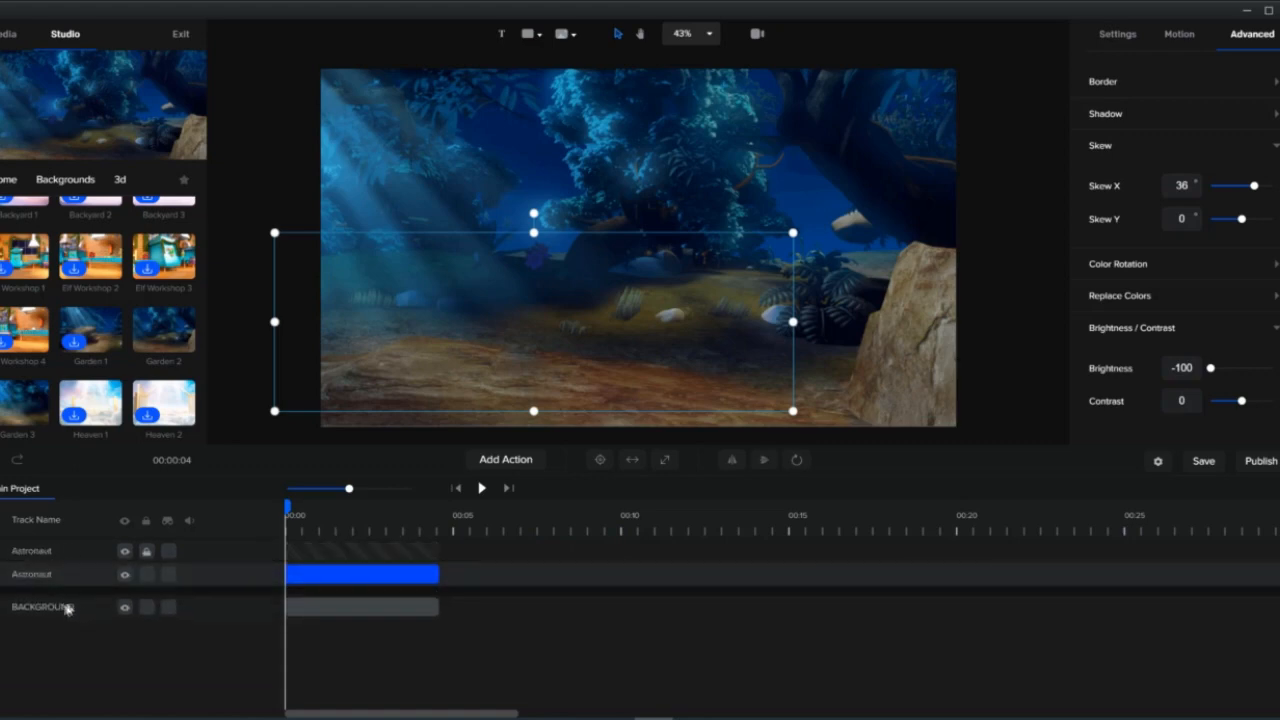
Set the skewed black silhouette's opacity to 25% and play the scene to check the Astronaut's shadow.
{"action": "left_click", "coordinate": [63, 612]}
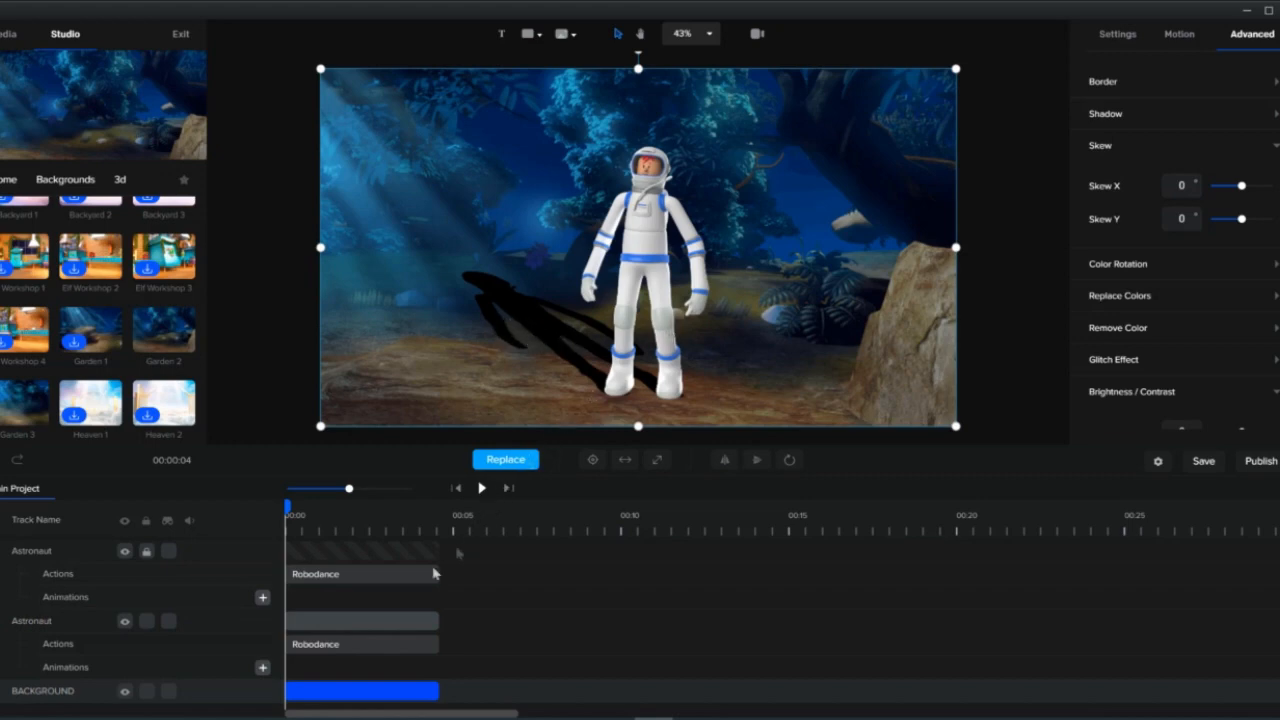
{"action": "left_click", "coordinate": [404, 616]}
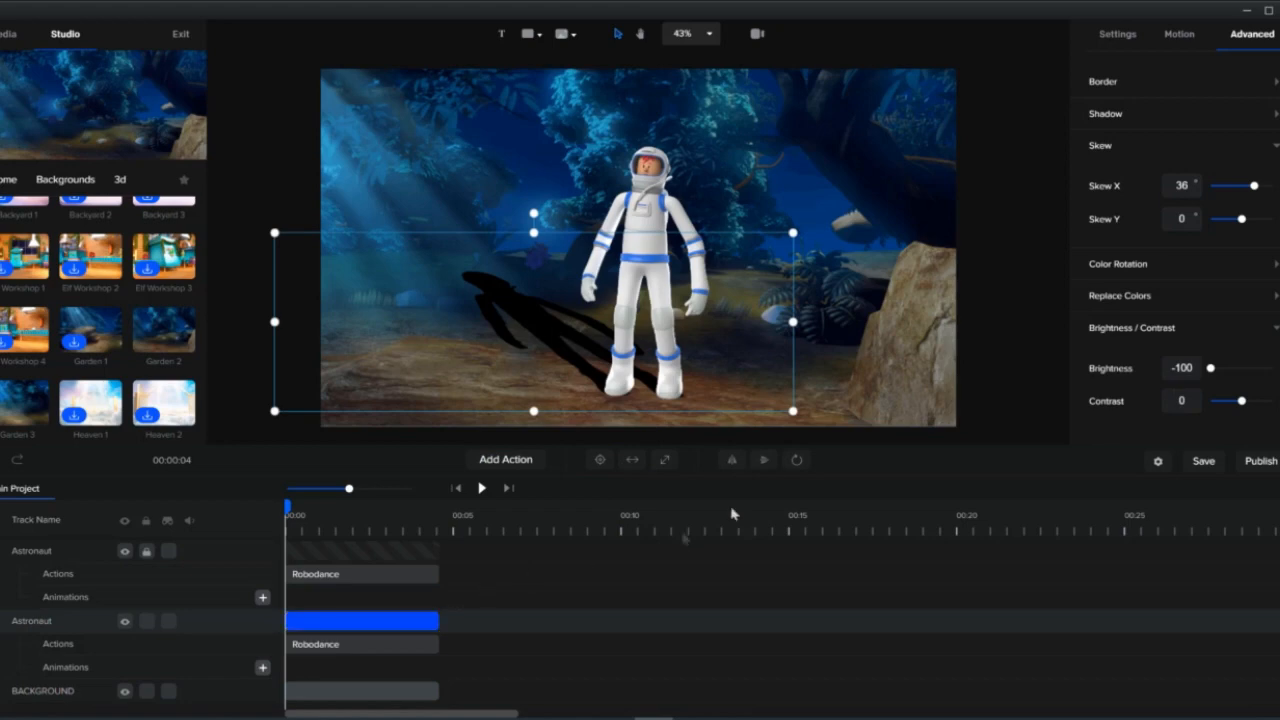
{"action": "left_click", "coordinate": [1117, 35]}
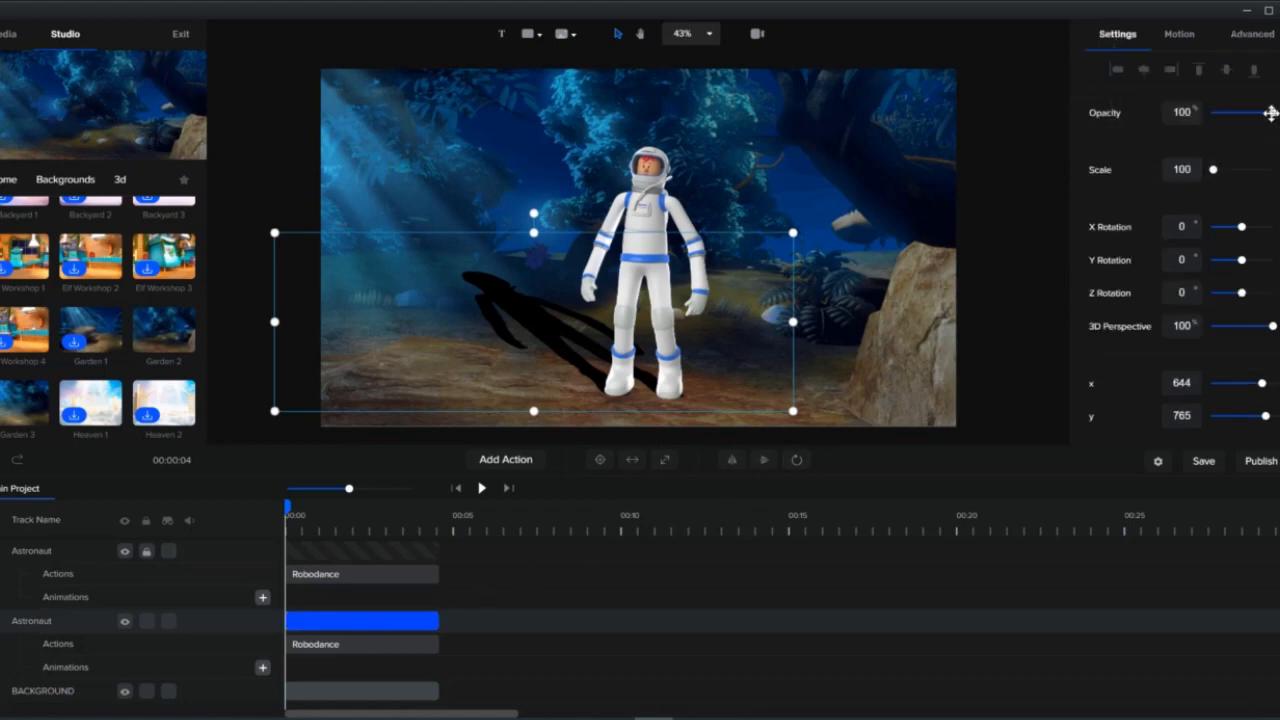
{"action": "left_click_drag", "start_coordinate": [1271, 113], "coordinate": [1224, 114]}
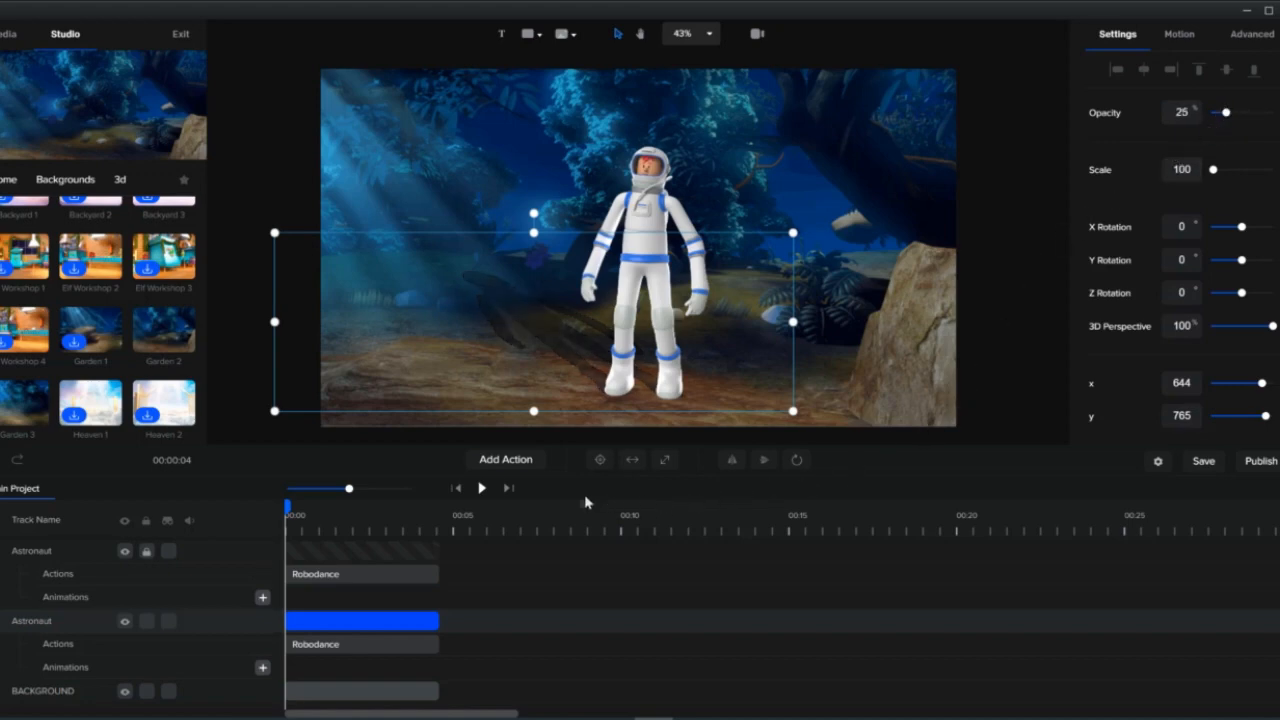
{"action": "left_click", "coordinate": [481, 489]}
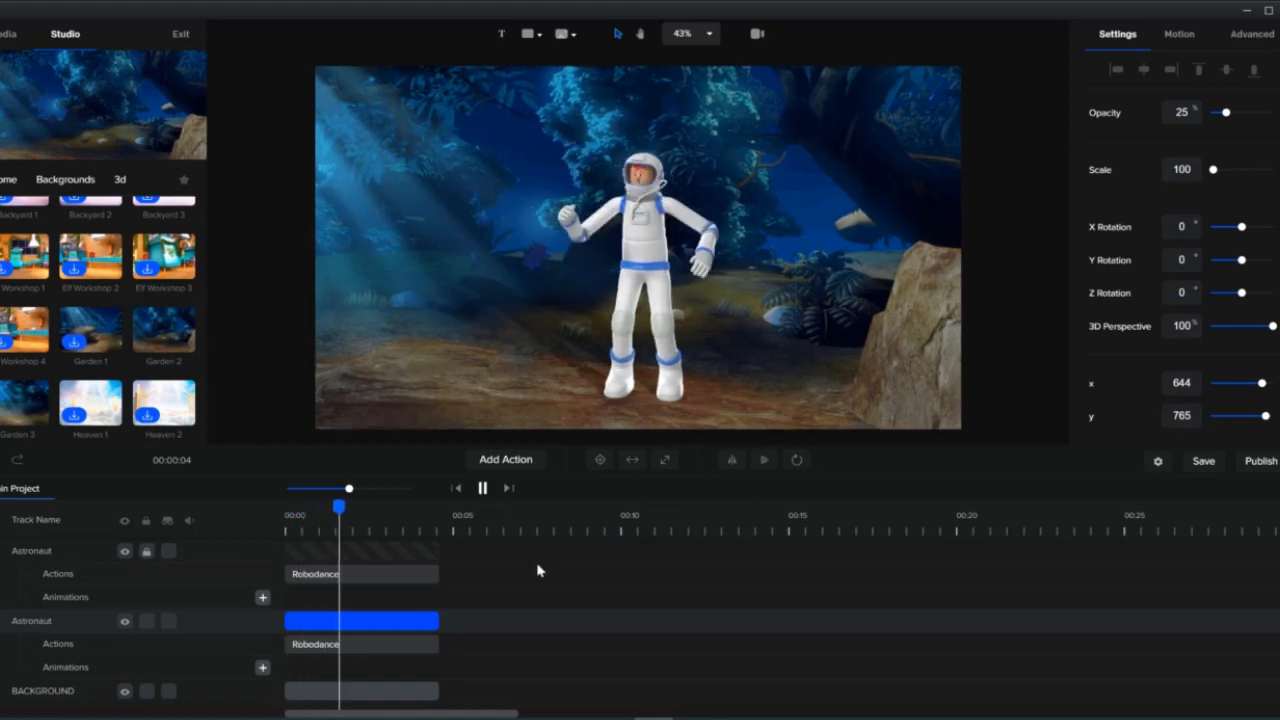
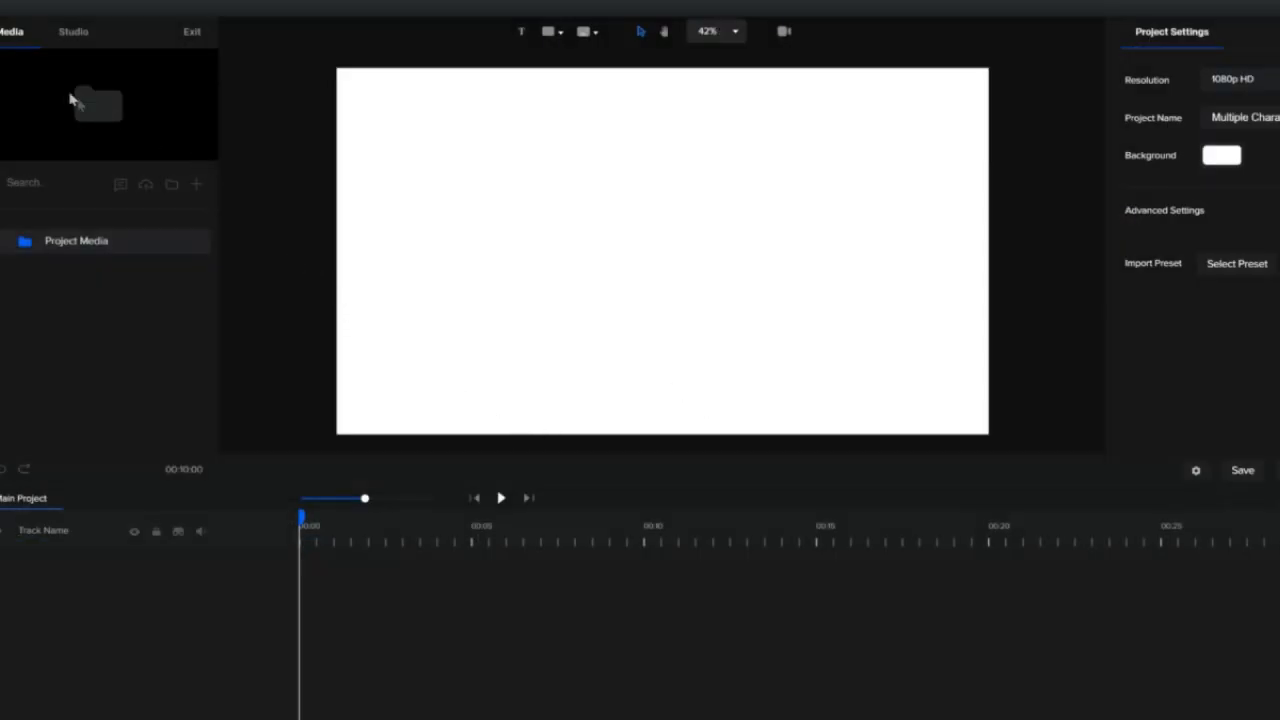
Place the Sam character from the Colorful characters on the blank canvas of the multiple-characters project.
{"action": "left_click", "coordinate": [68, 36]}
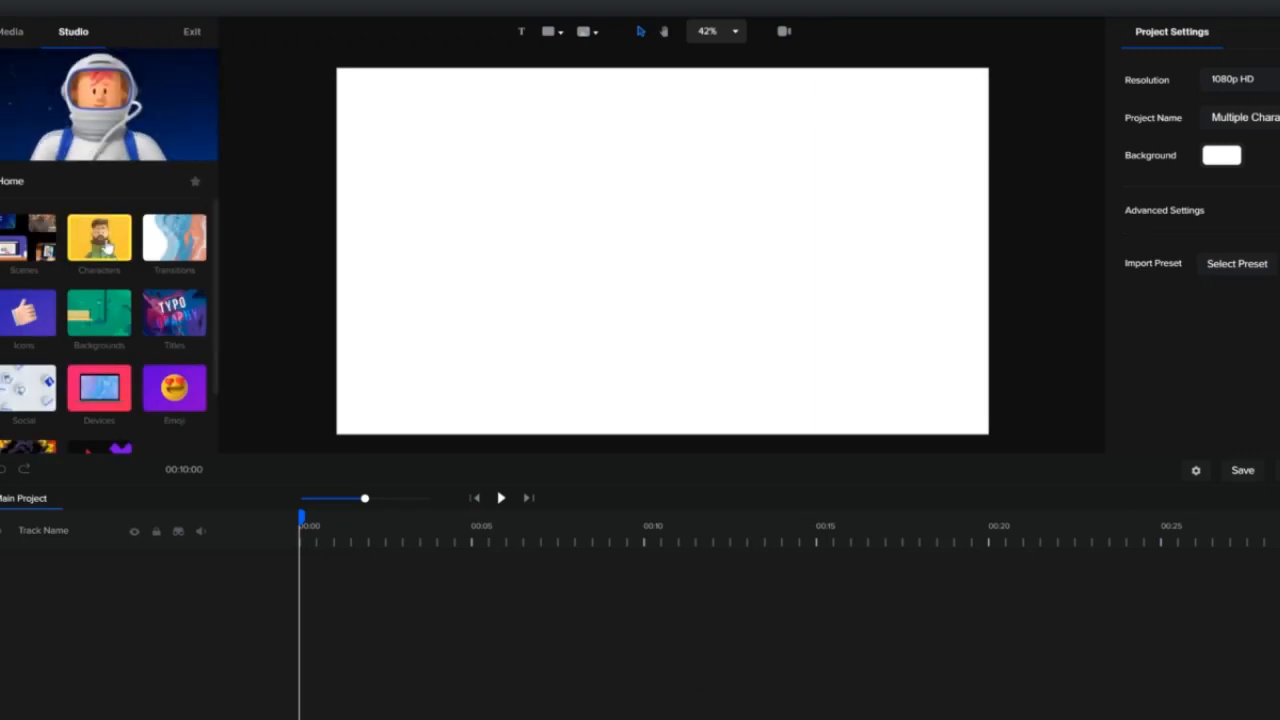
{"action": "left_click", "coordinate": [99, 237]}
{"action": "left_click", "coordinate": [28, 237]}
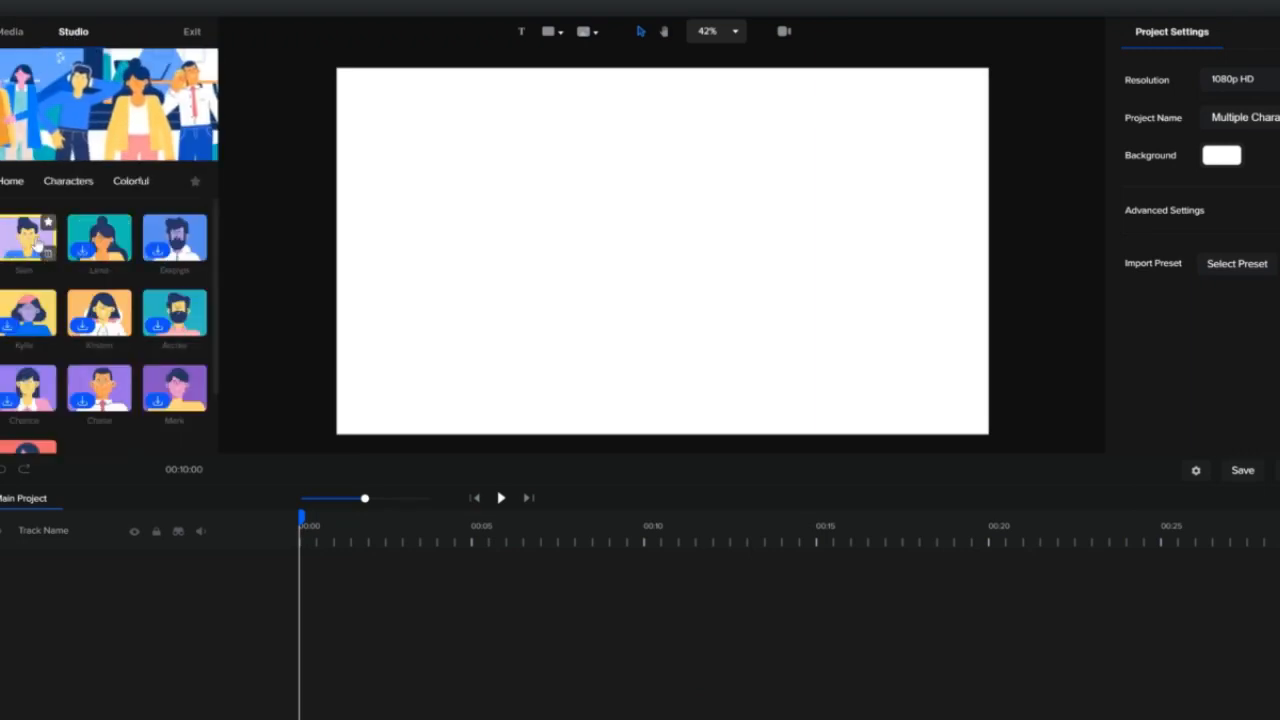
{"action": "left_click_drag", "start_coordinate": [28, 237], "coordinate": [626, 262]}
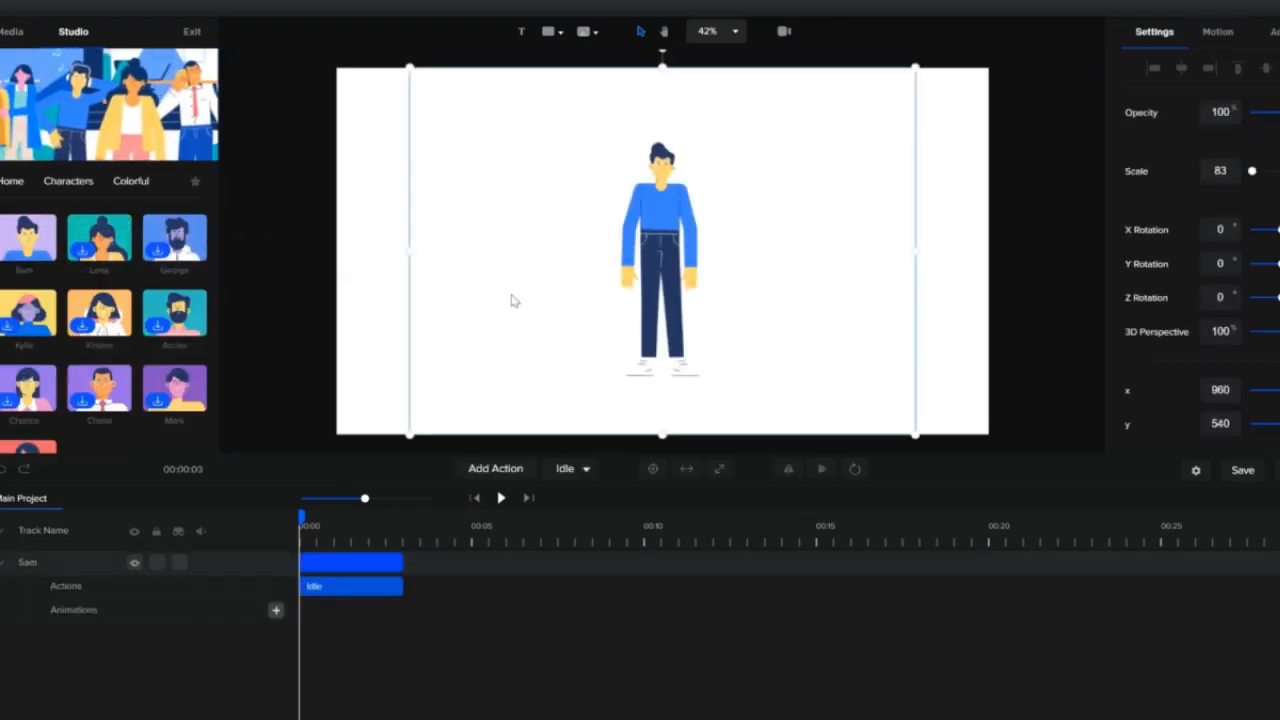
Add the Fitness Girl from the Supreme characters and position her to the right of Sam.
{"action": "left_click", "coordinate": [78, 183]}
{"action": "left_click", "coordinate": [110, 242]}
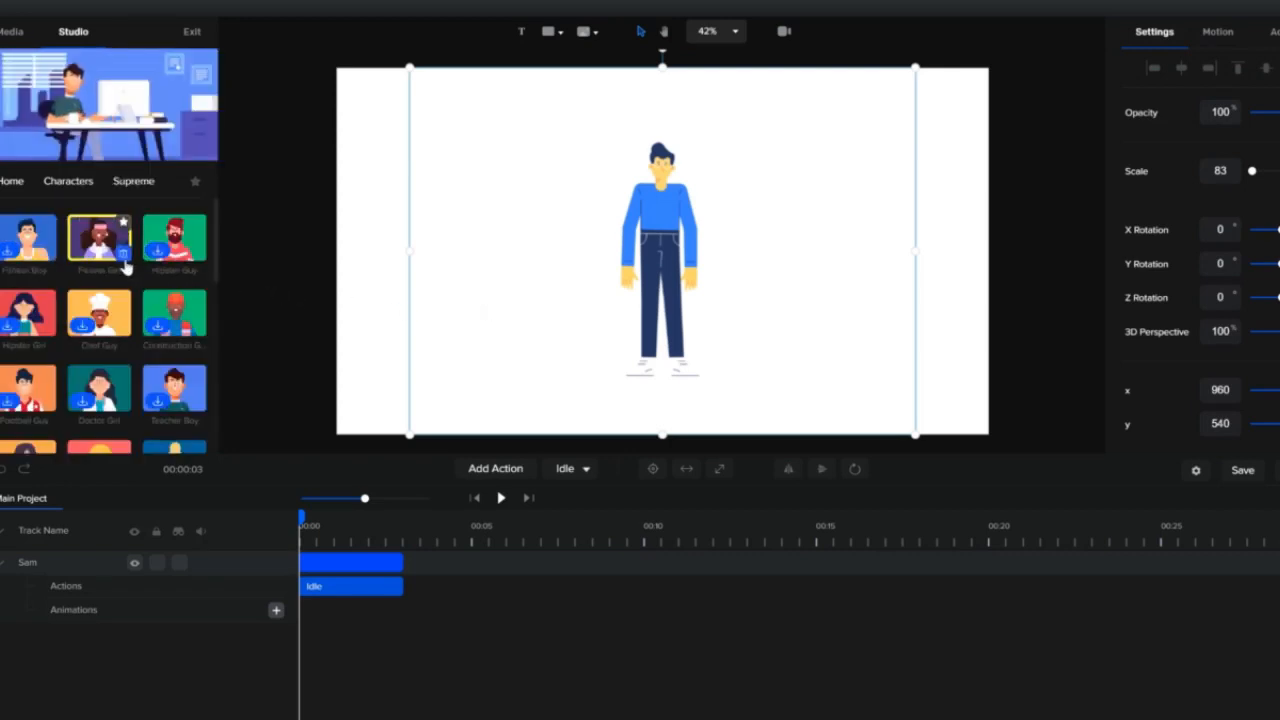
{"action": "left_click_drag", "start_coordinate": [277, 257], "coordinate": [777, 280]}
{"action": "left_click_drag", "start_coordinate": [661, 243], "coordinate": [824, 245]}
Add a rectangle shape to the canvas.
{"action": "left_click", "coordinate": [552, 31]}
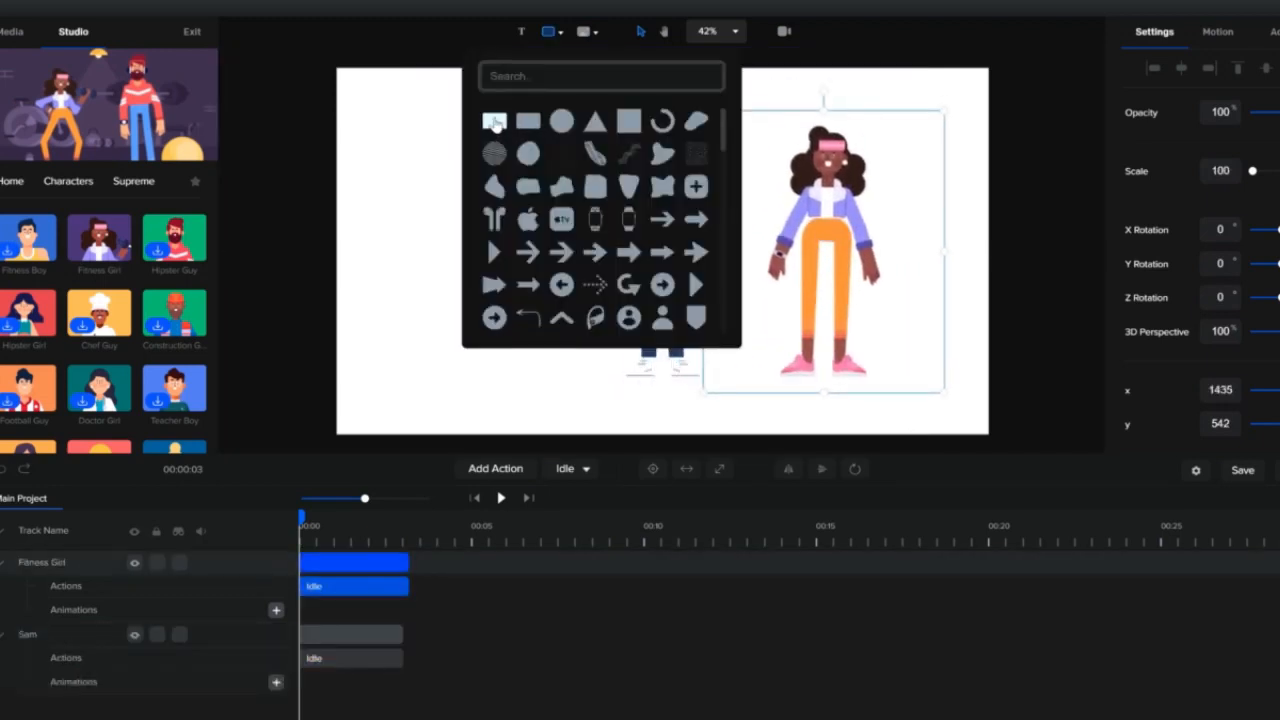
{"action": "left_click", "coordinate": [494, 121]}
{"action": "left_click", "coordinate": [1222, 117]}
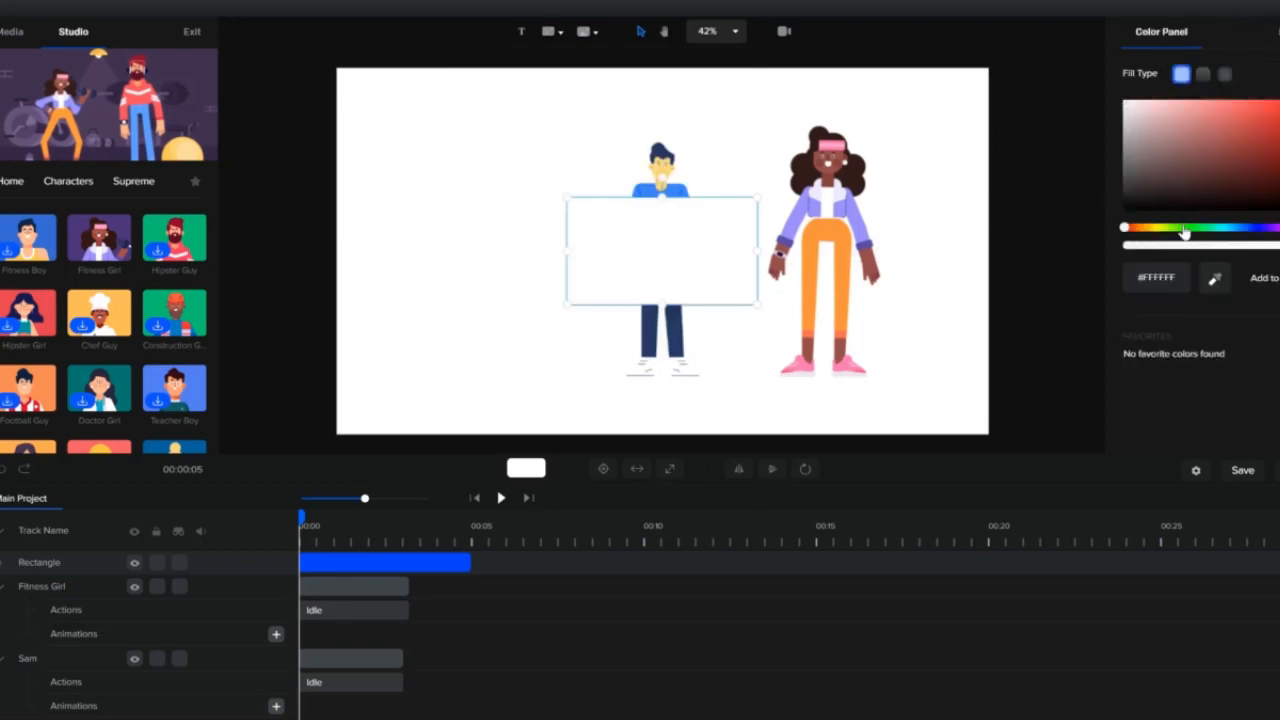
{"action": "left_click", "coordinate": [1184, 229]}
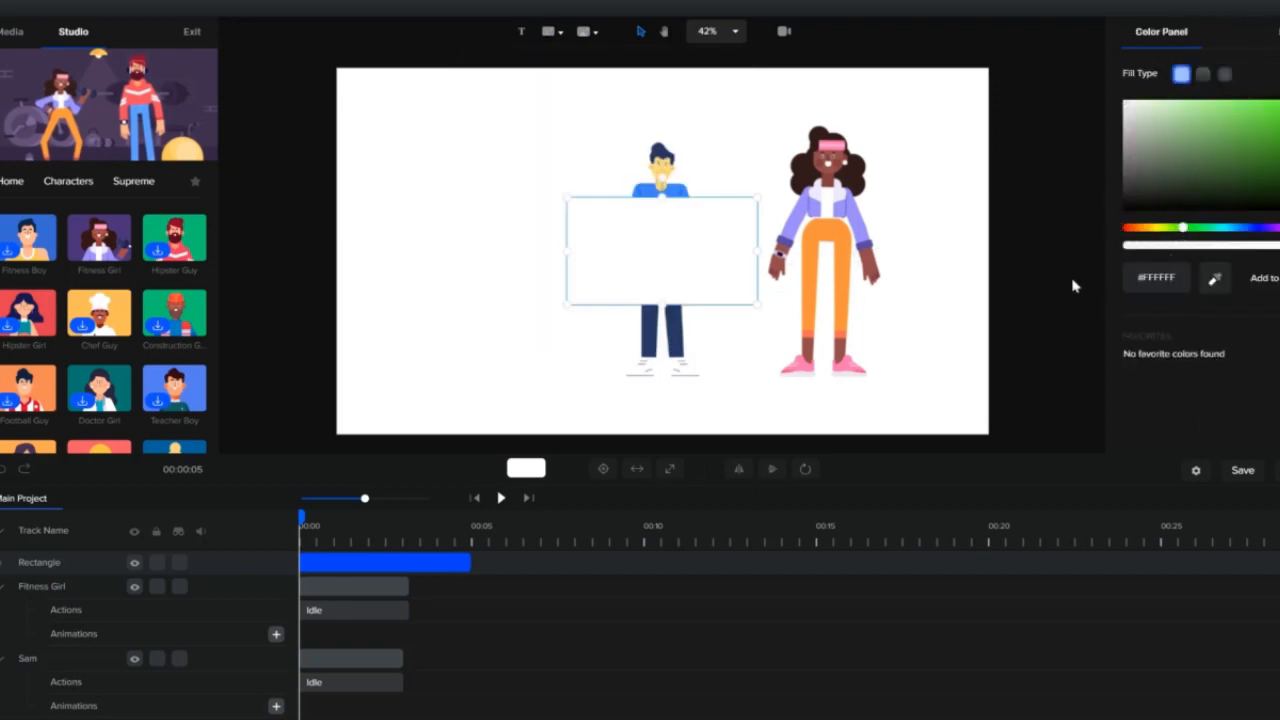
{"action": "left_click", "coordinate": [1083, 245]}
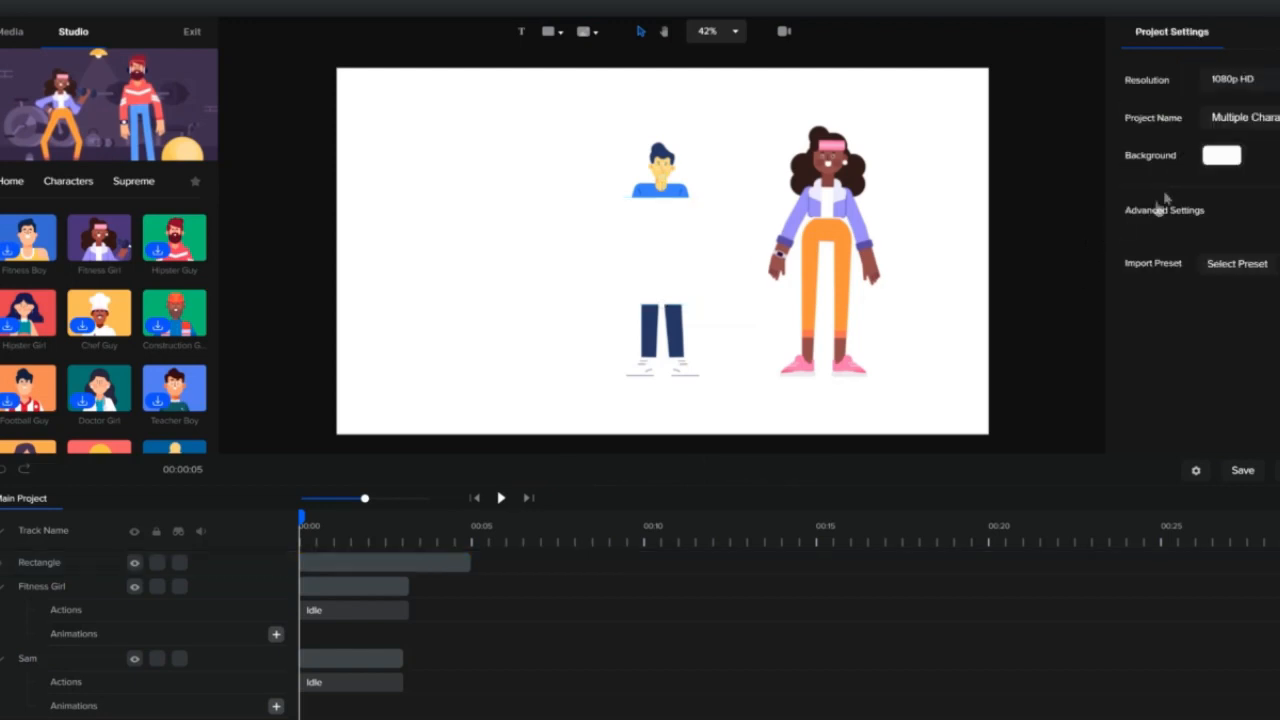
Fill the white rectangle with solid bright green and move it to the left of Sam.
{"action": "left_click", "coordinate": [700, 248]}
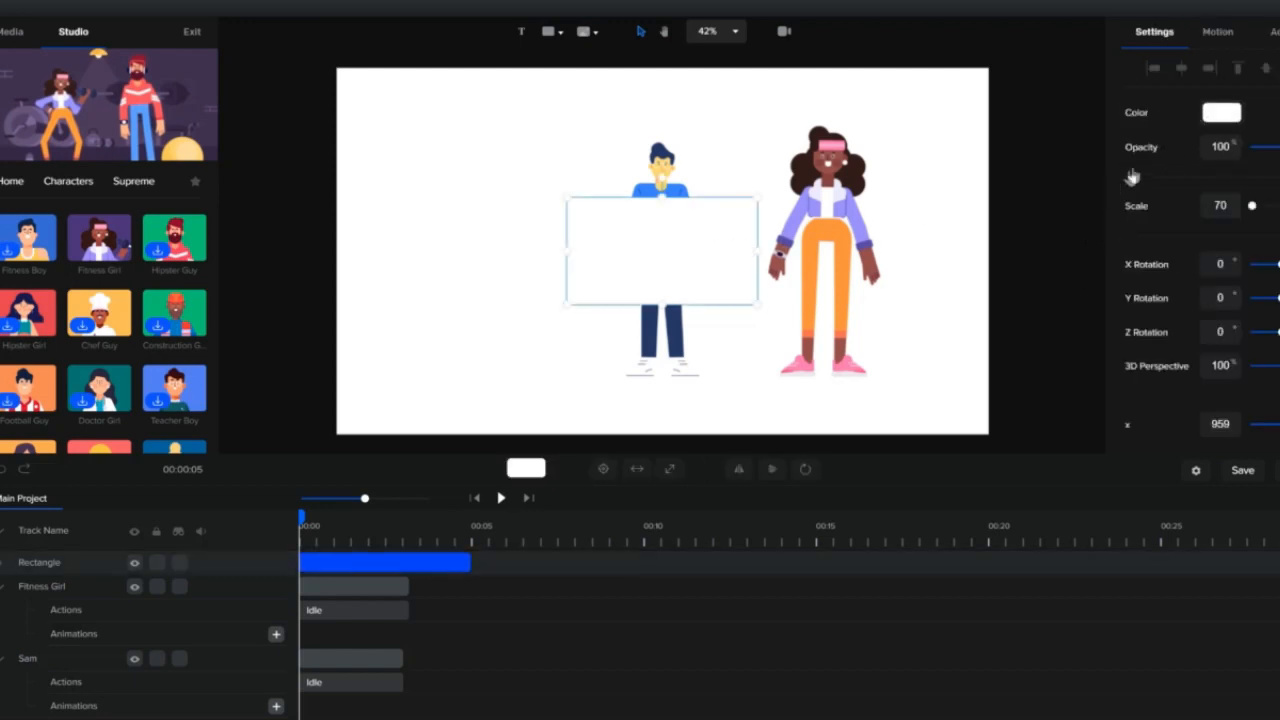
{"action": "left_click", "coordinate": [1217, 125]}
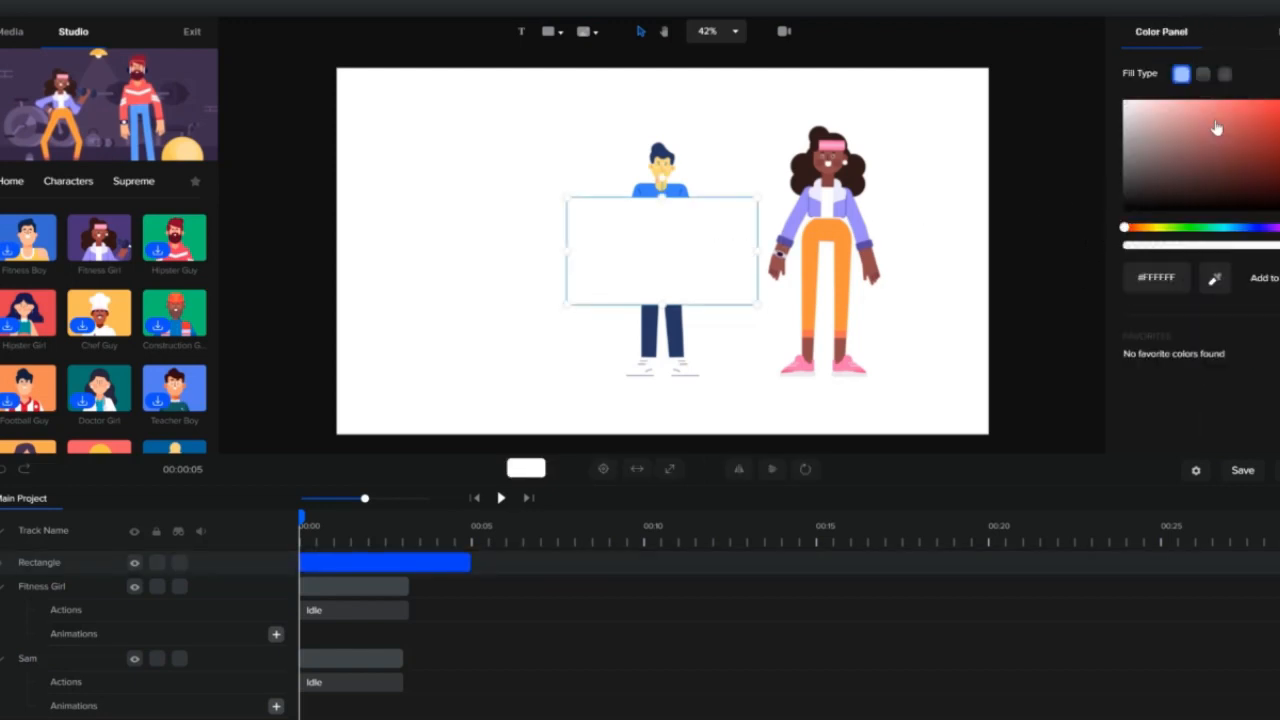
{"action": "left_click", "coordinate": [1188, 232]}
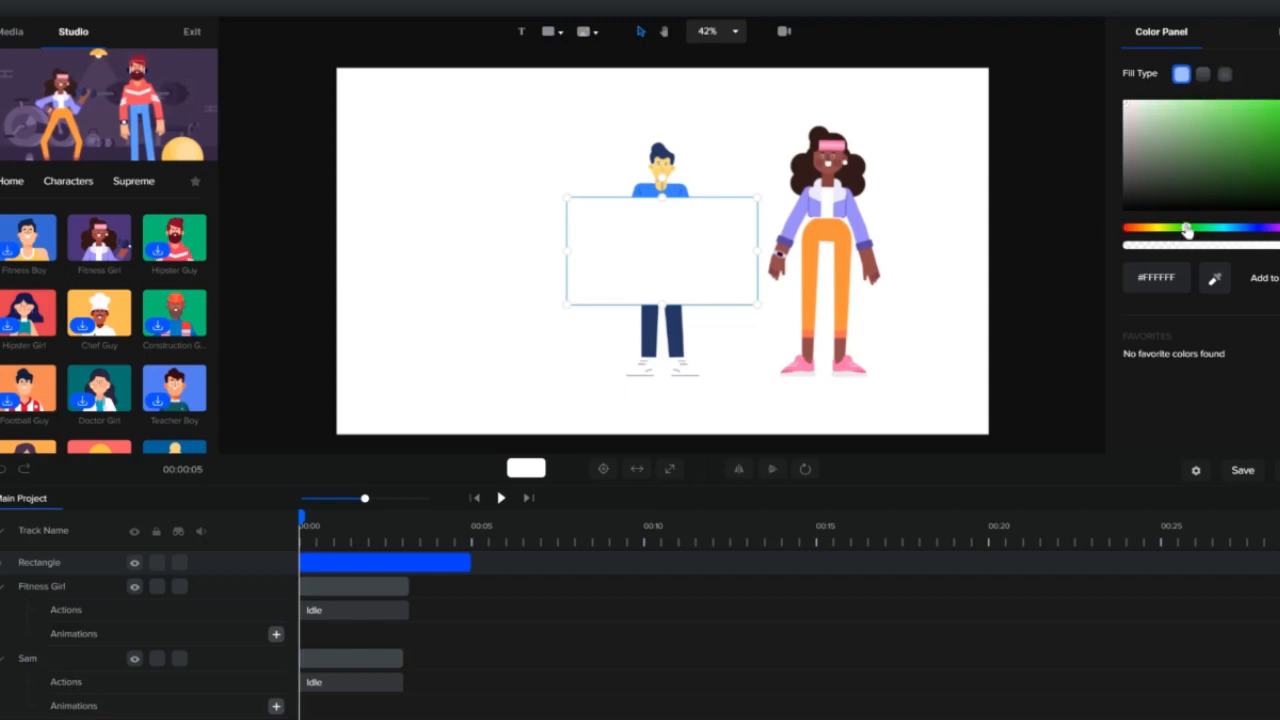
{"action": "left_click", "coordinate": [1220, 170]}
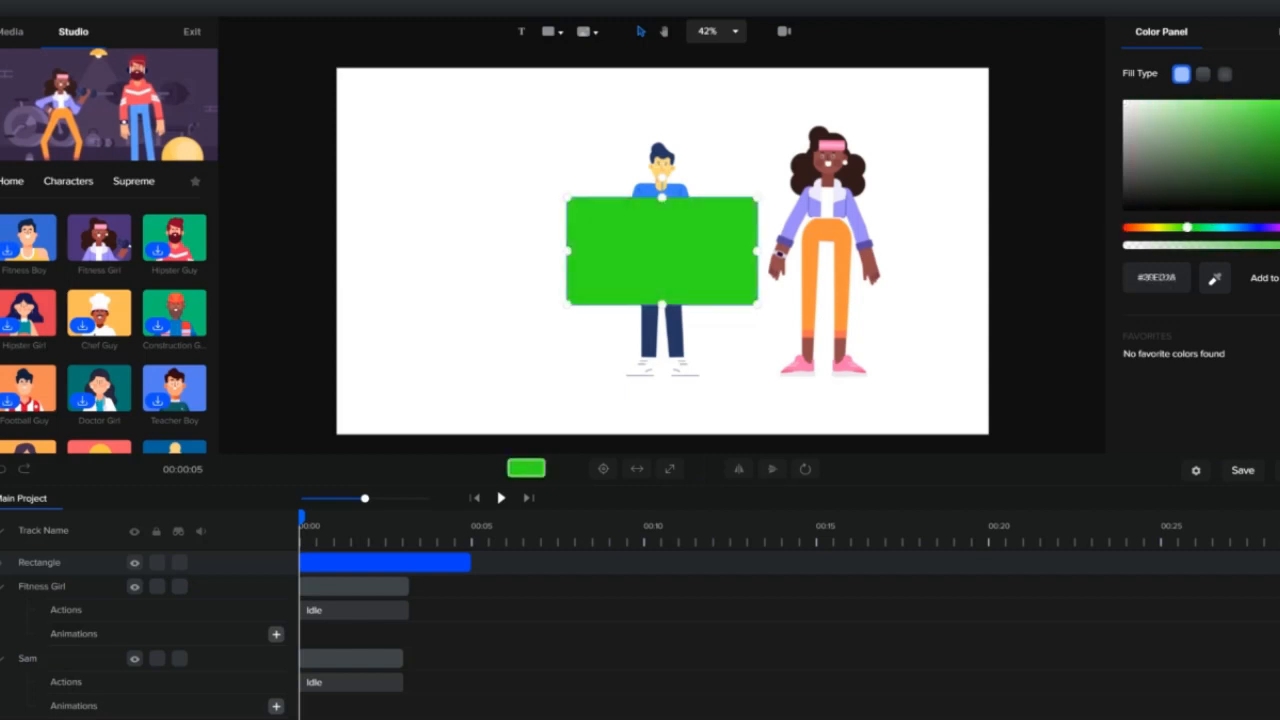
{"action": "left_click", "coordinate": [1050, 153]}
{"action": "left_click_drag", "start_coordinate": [693, 260], "coordinate": [543, 266]}
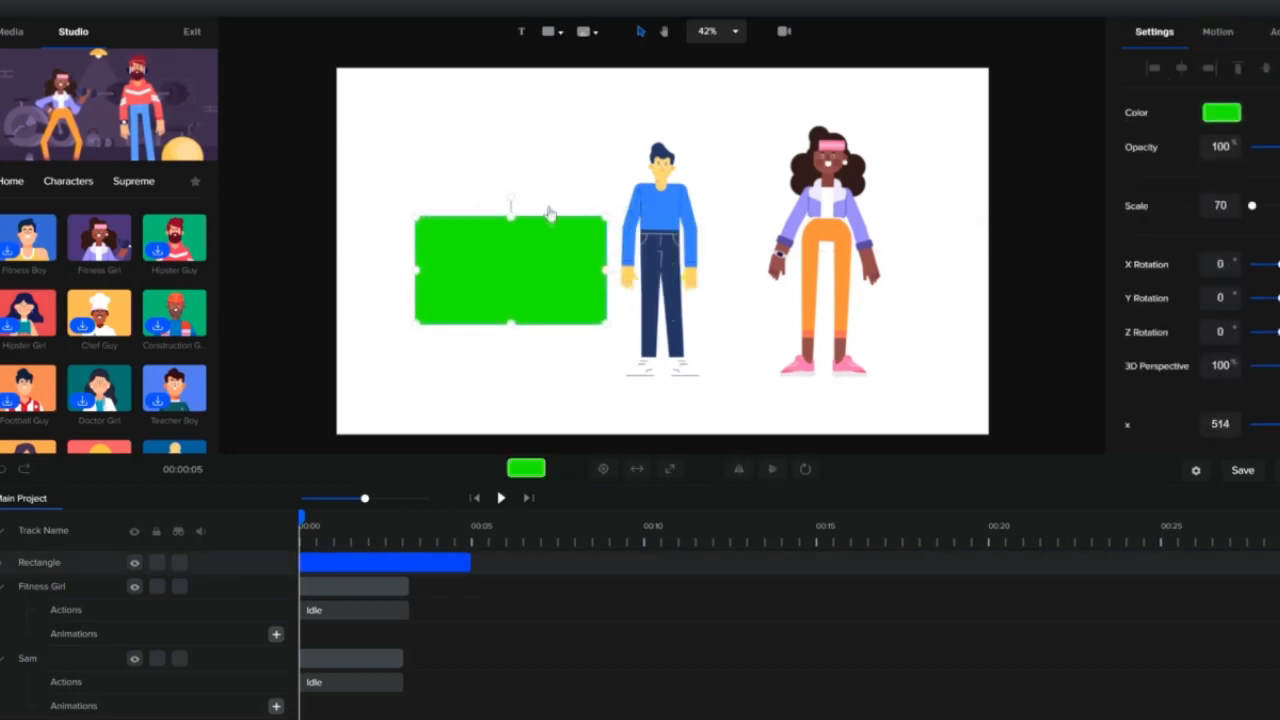
Add a text element to the canvas and set its color to black (#000000).
{"action": "left_click", "coordinate": [521, 33]}
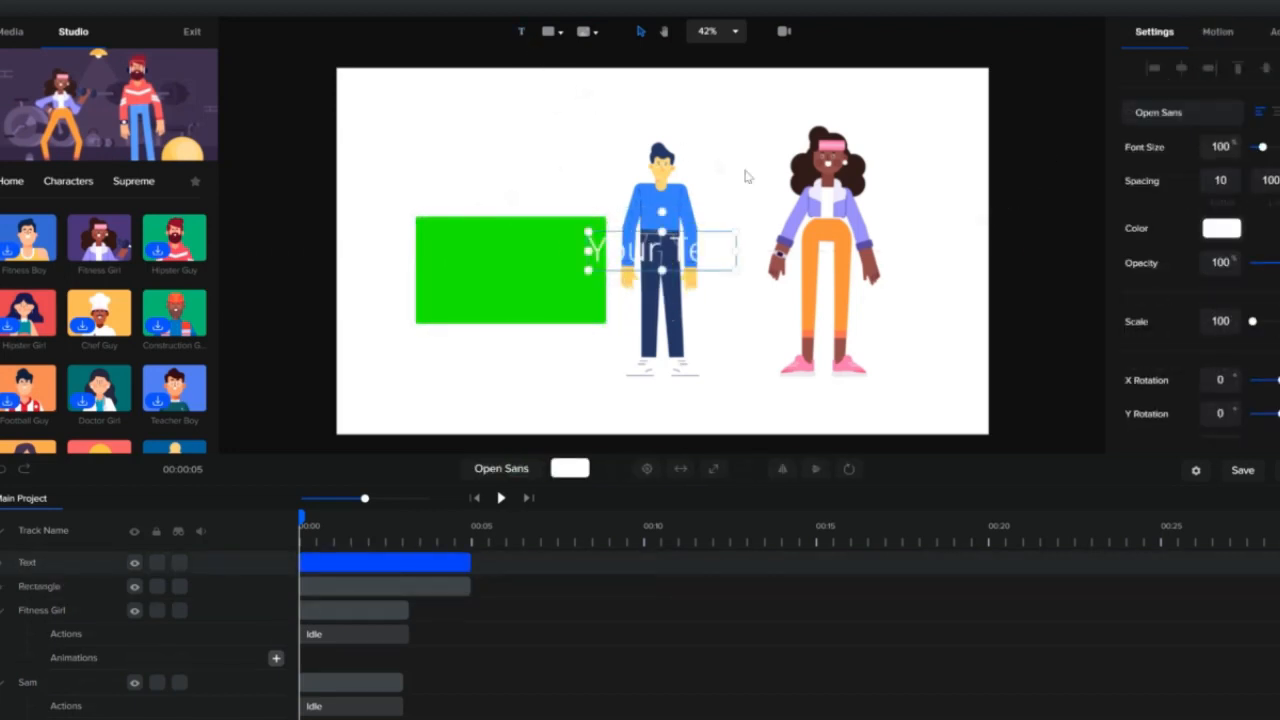
{"action": "left_click", "coordinate": [1213, 232]}
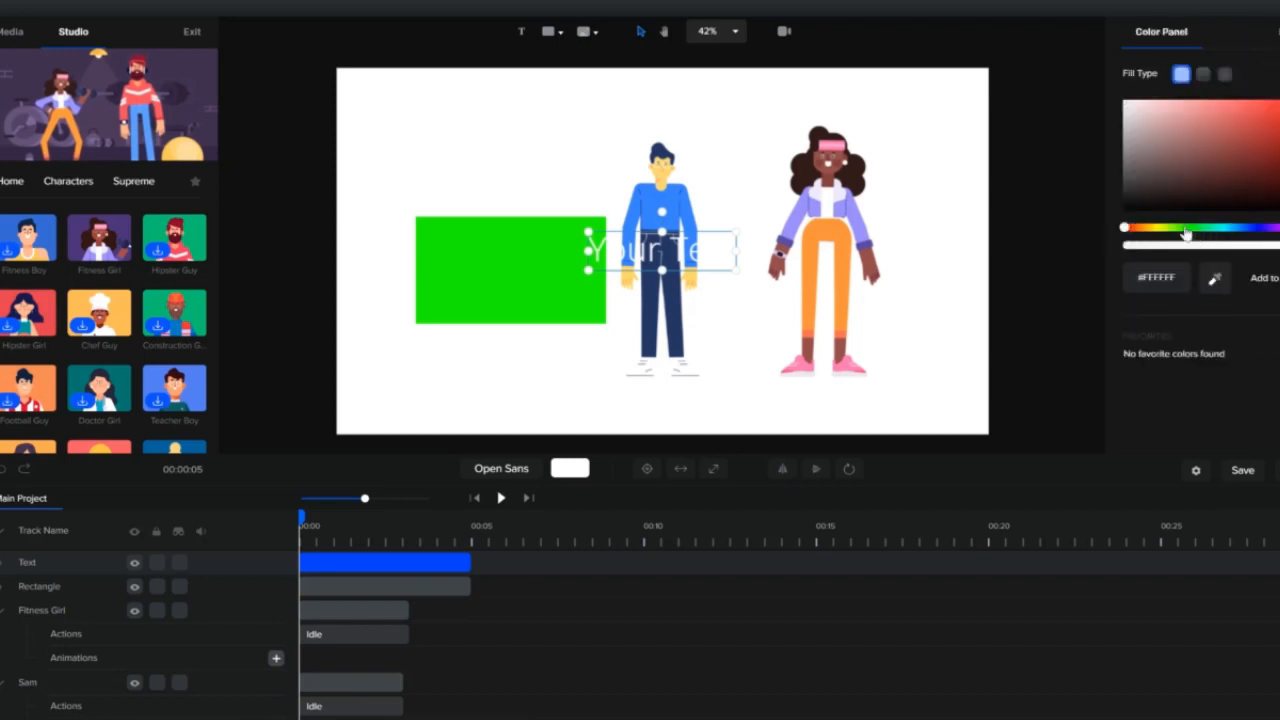
{"action": "left_click_drag", "start_coordinate": [1140, 200], "coordinate": [1110, 238]}
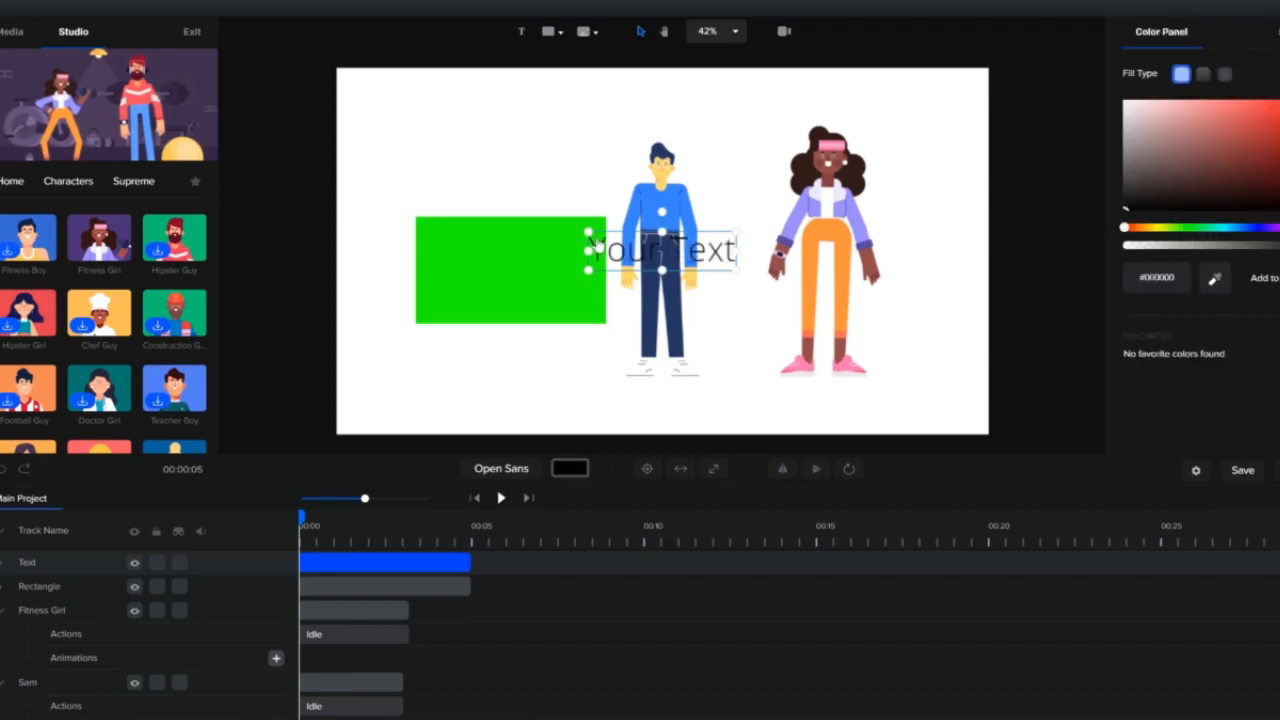
Replace the placeholder text with "Sample Text" and move it above the green rectangle.
{"action": "double_click", "coordinate": [596, 252]}
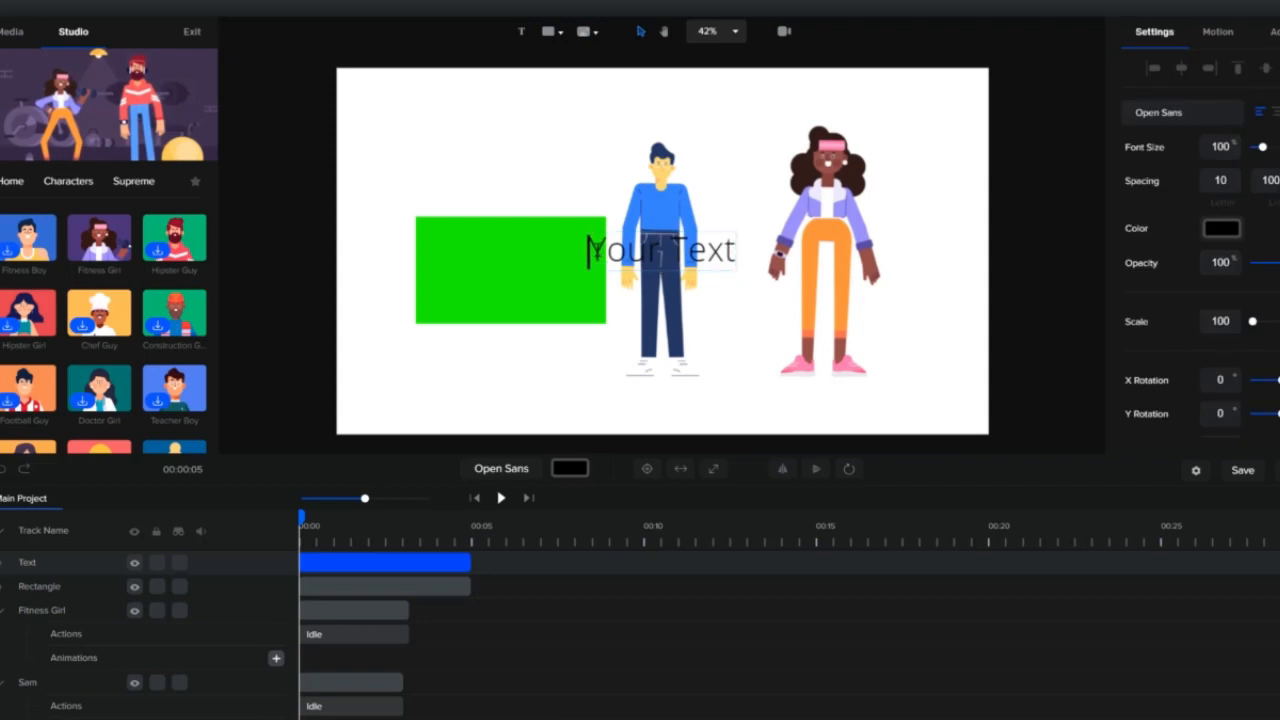
{"action": "left_click_drag", "start_coordinate": [596, 252], "coordinate": [733, 246]}
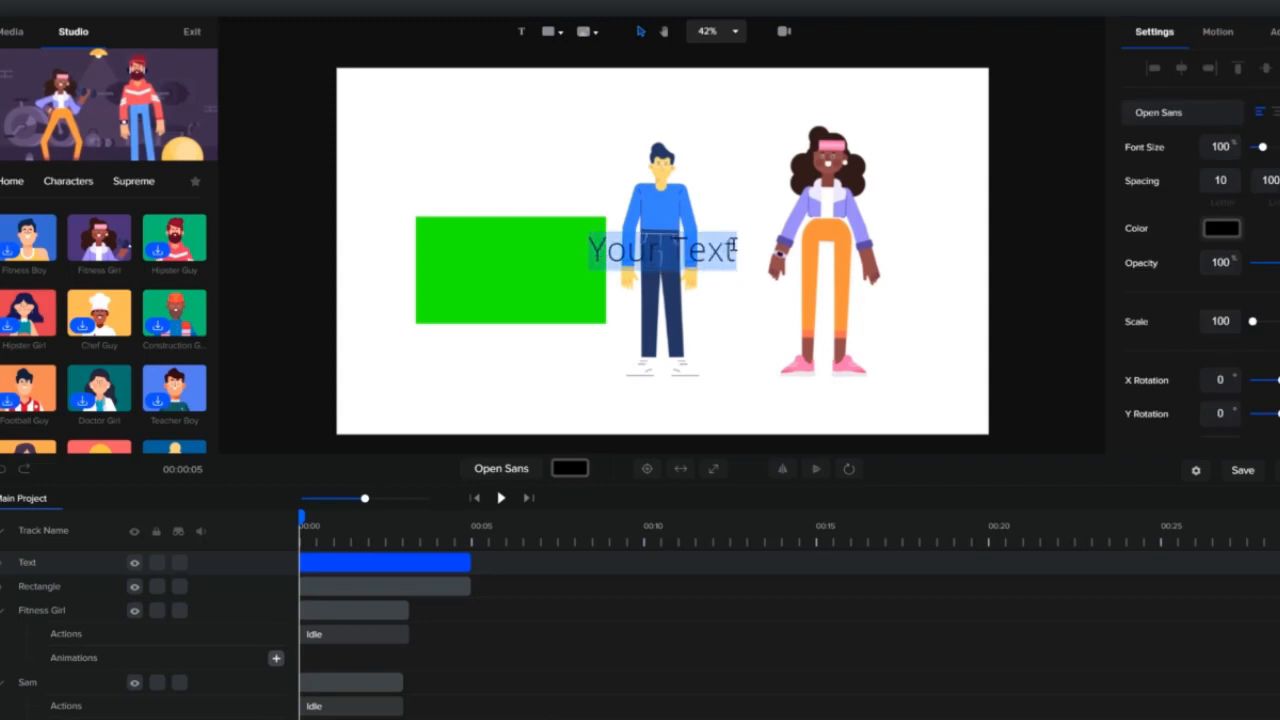
{"action": "type", "text": "Sa"}
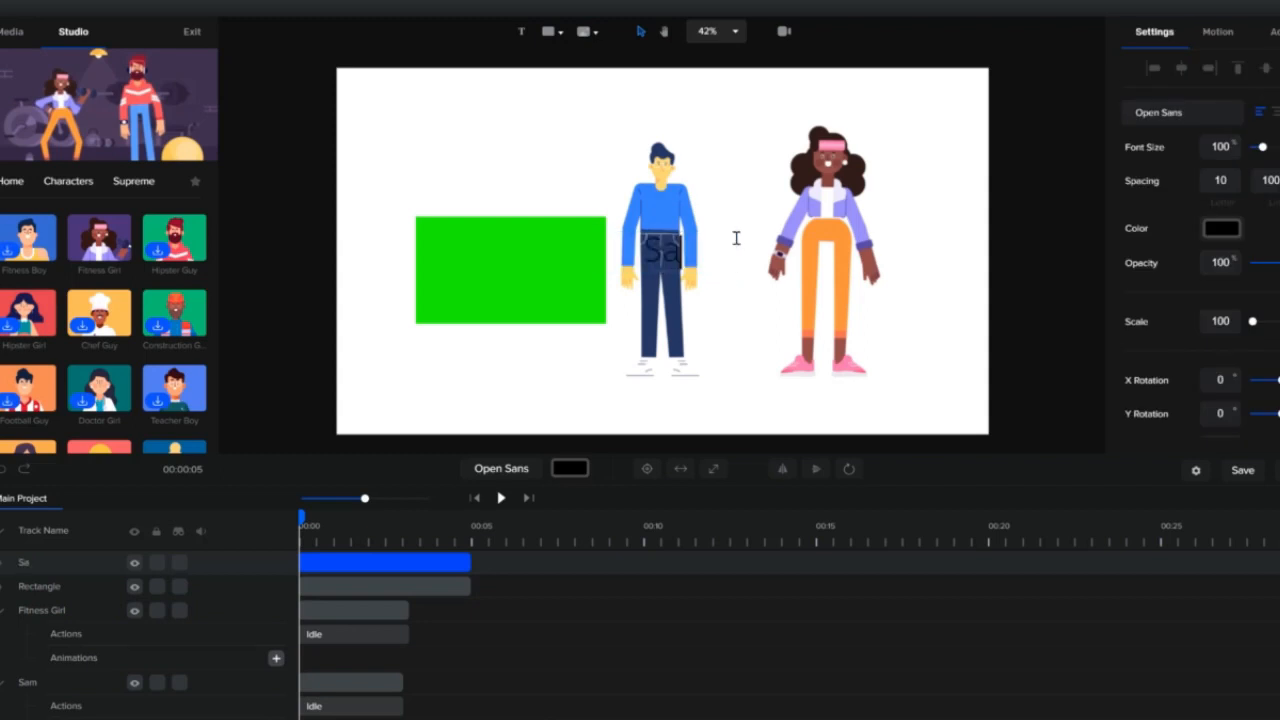
{"action": "type", "text": "mple Text"}
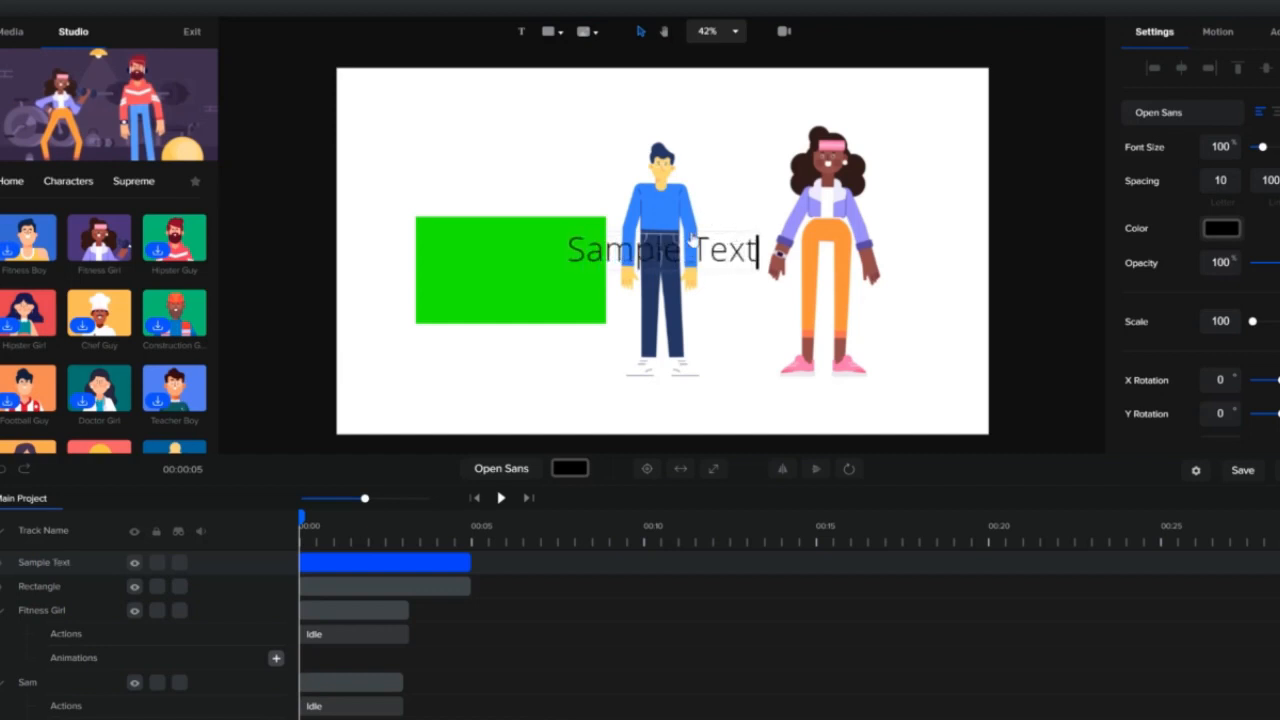
{"action": "left_click_drag", "start_coordinate": [692, 238], "coordinate": [620, 200]}
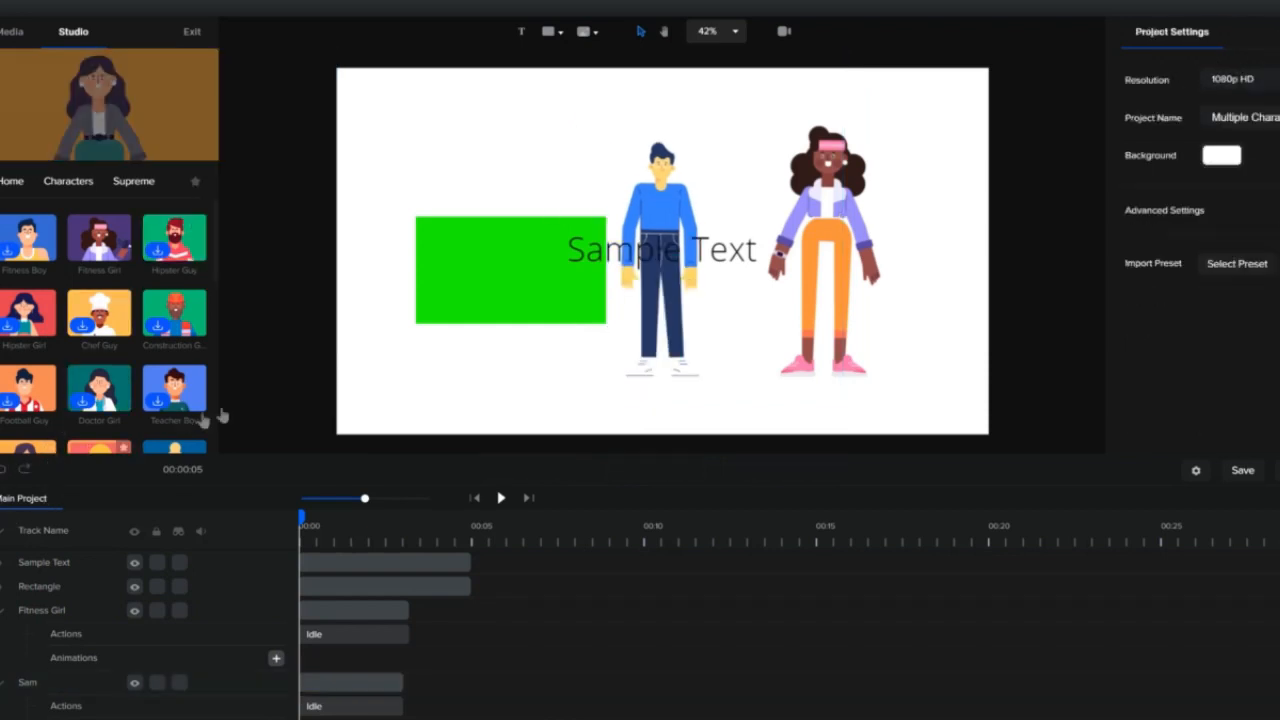
{"action": "left_click", "coordinate": [718, 256]}
{"action": "left_click_drag", "start_coordinate": [718, 256], "coordinate": [549, 145]}
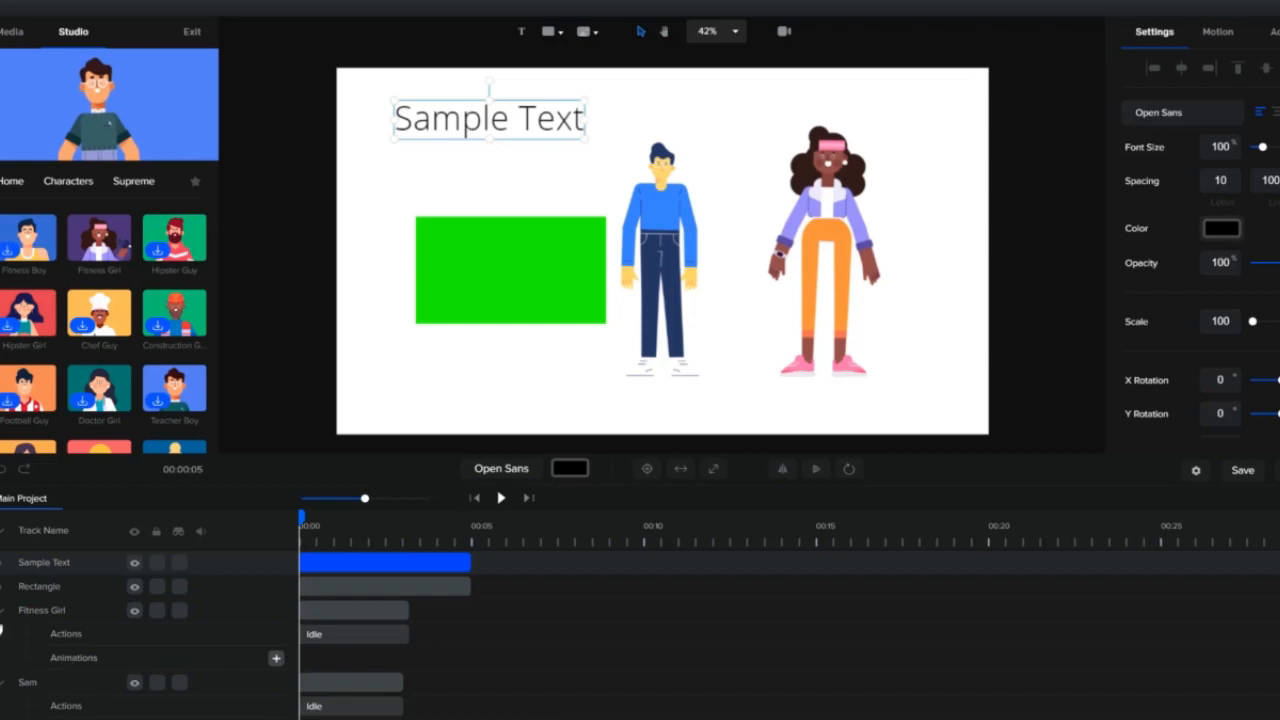
Collapse the Fitness Girl and Sam tracks and duplicate the green rectangle.
{"action": "left_click", "coordinate": [3, 617]}
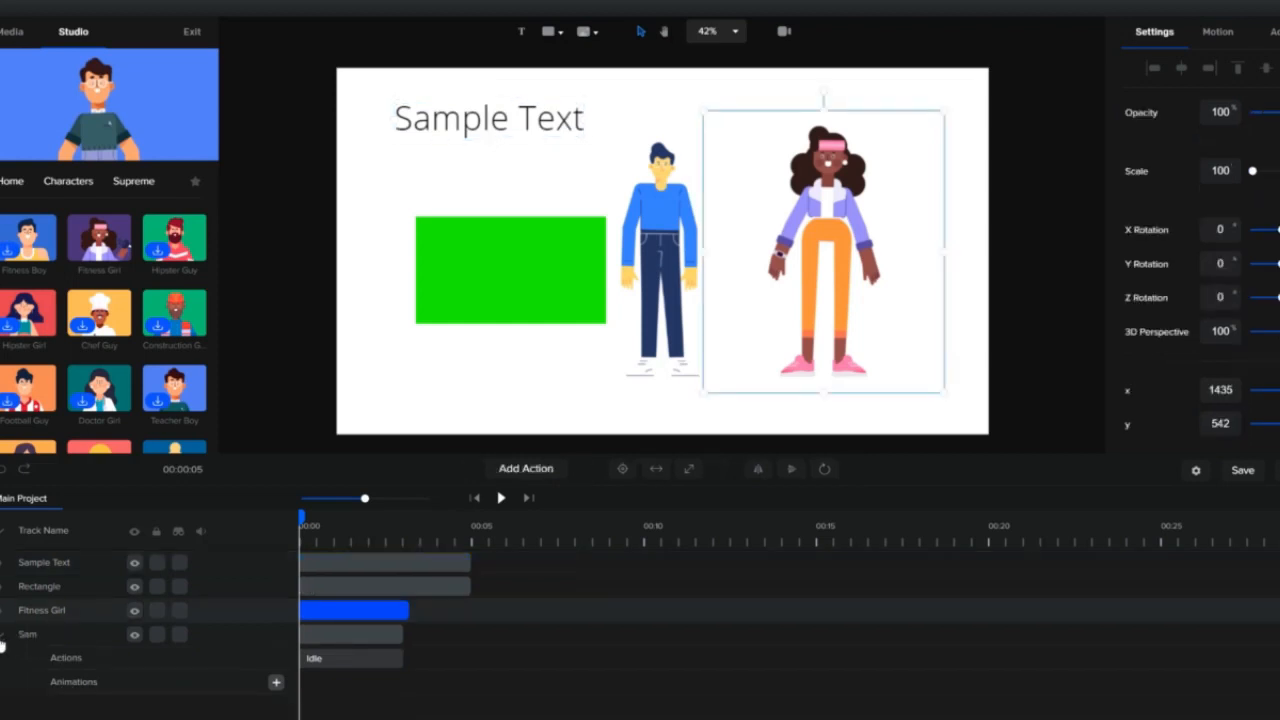
{"action": "left_click", "coordinate": [2, 643]}
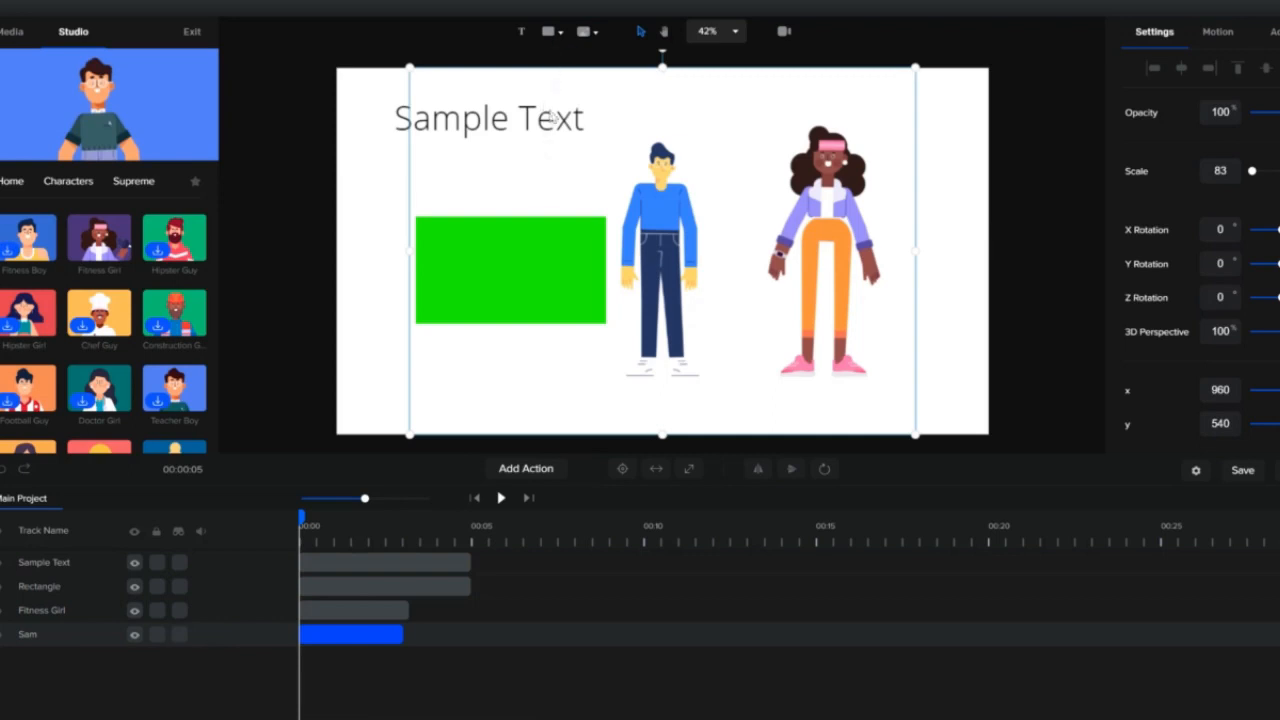
{"action": "left_click", "coordinate": [530, 270]}
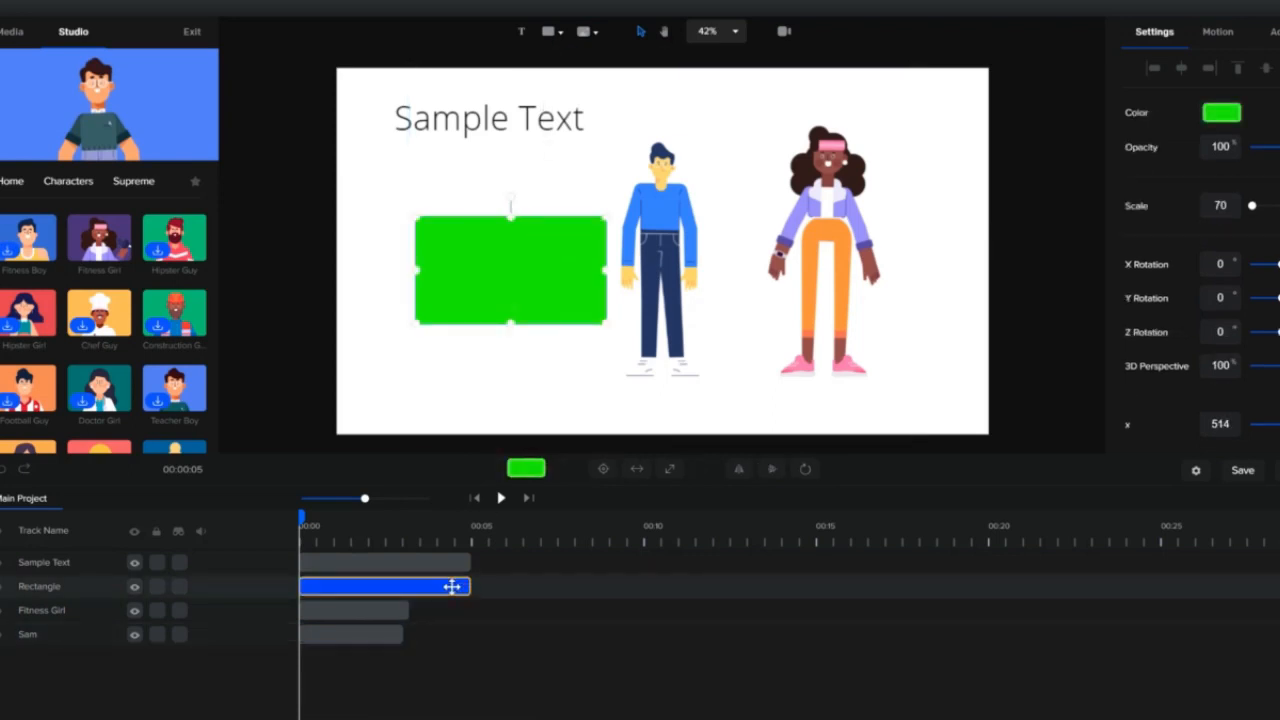
{"action": "right_click", "coordinate": [447, 583]}
{"action": "left_click", "coordinate": [477, 600]}
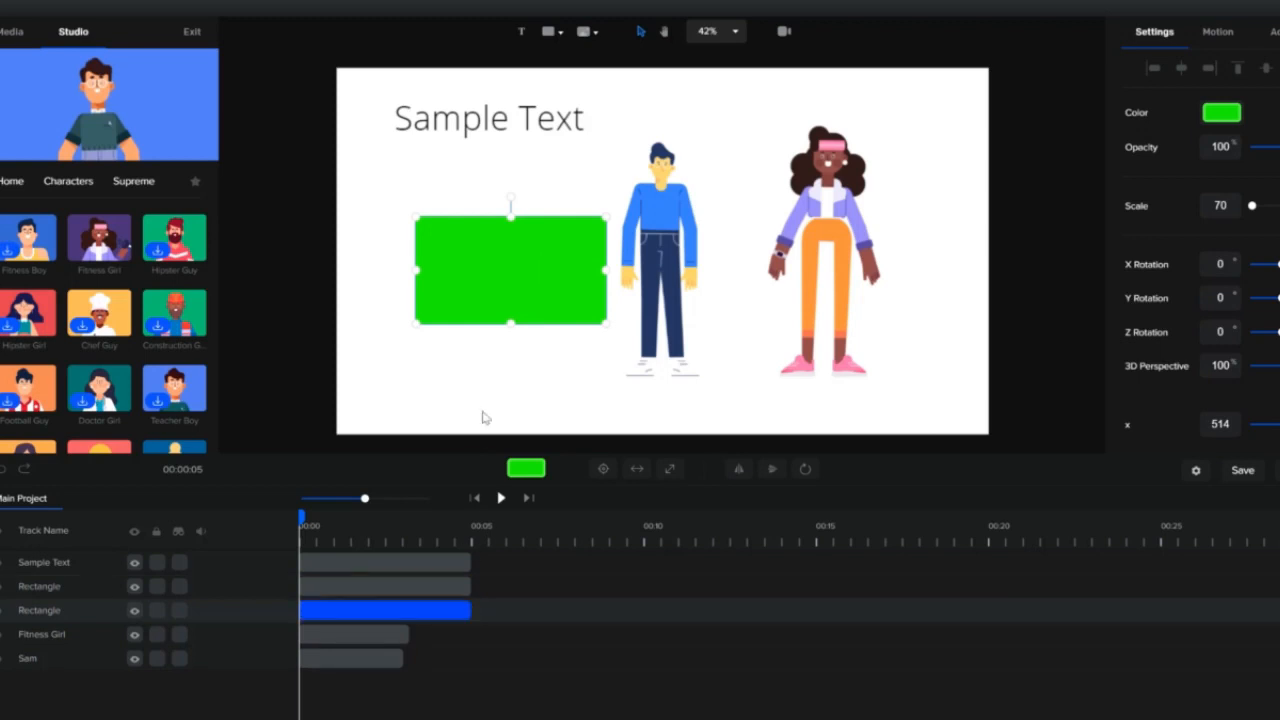
Recolor the duplicate rectangle blue and move it over the Fitness Girl's head in the canvas's upper-right area.
{"action": "left_click_drag", "start_coordinate": [496, 289], "coordinate": [749, 299]}
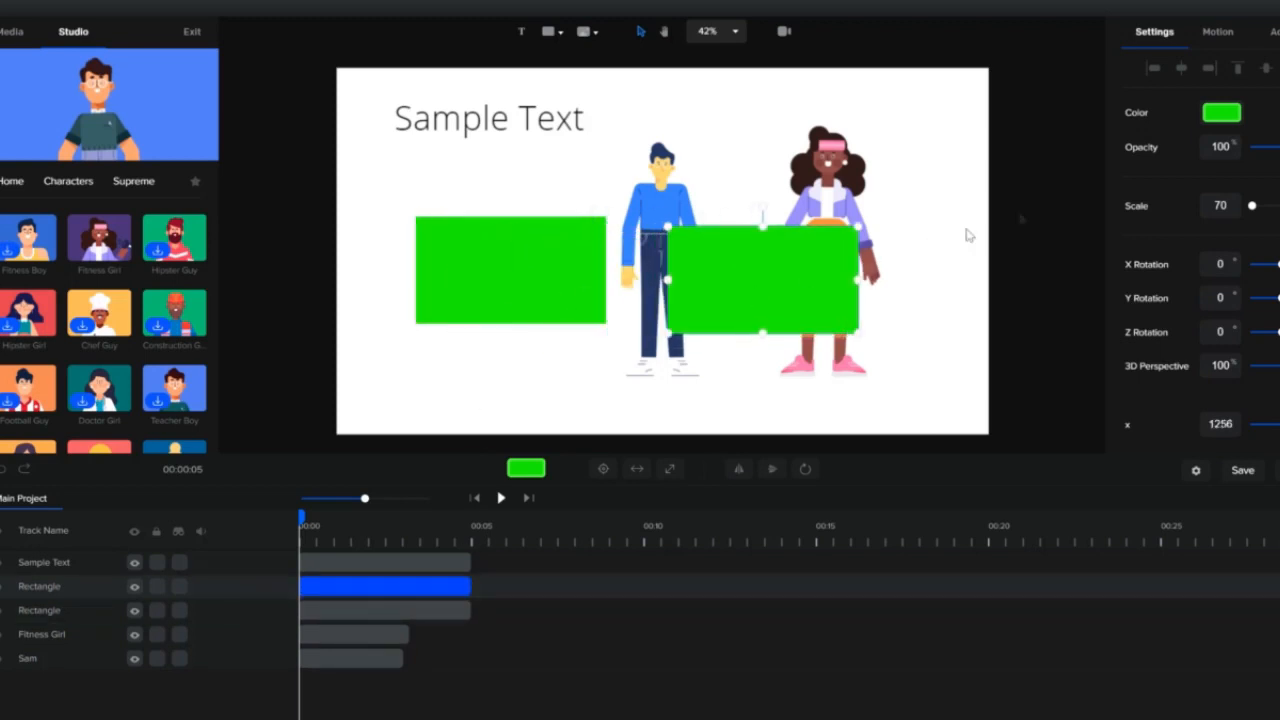
{"action": "left_click", "coordinate": [1217, 118]}
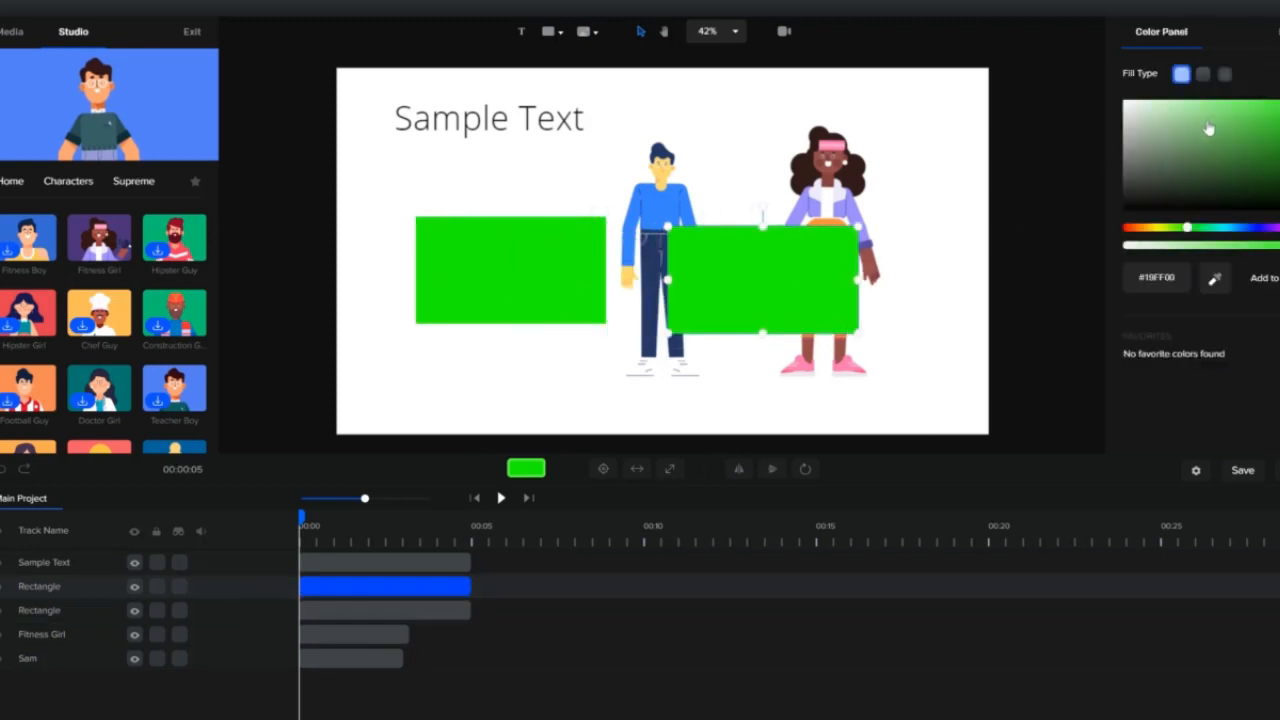
{"action": "left_click", "coordinate": [1256, 231]}
{"action": "left_click_drag", "start_coordinate": [766, 297], "coordinate": [885, 146]}
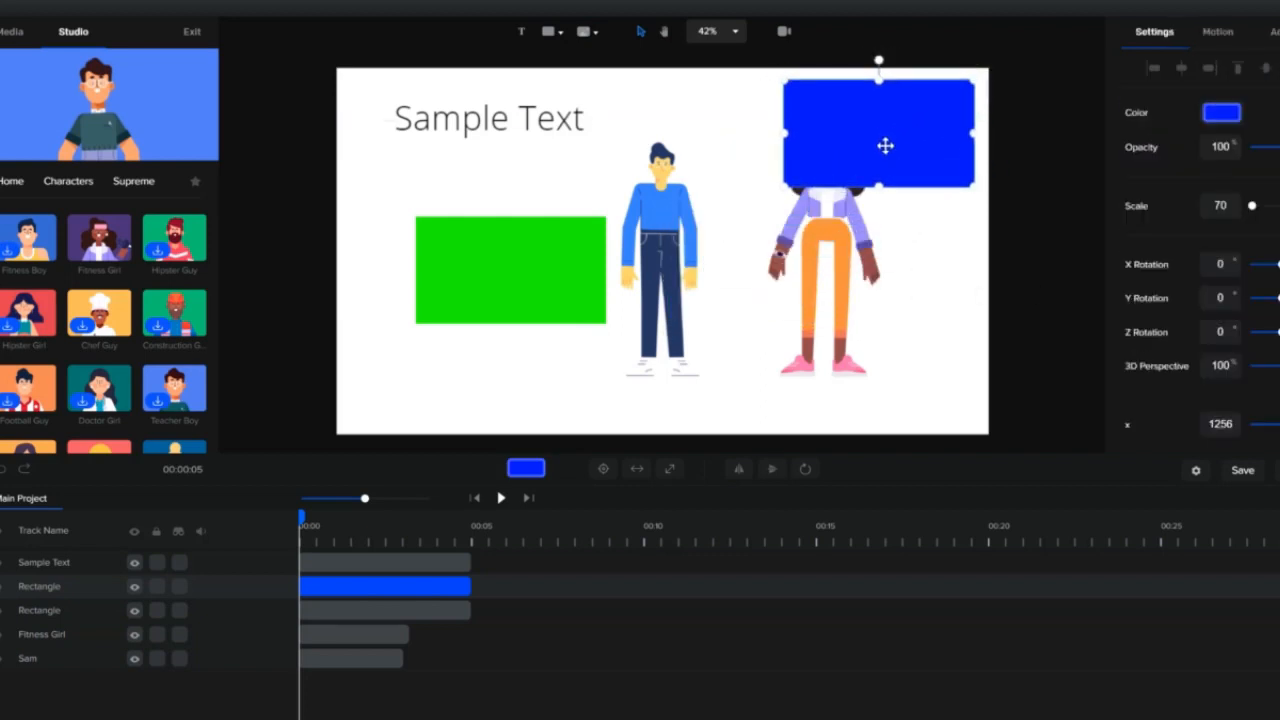
Duplicate the Sample Text element and move the copy below the green rectangle.
{"action": "left_click", "coordinate": [549, 128]}
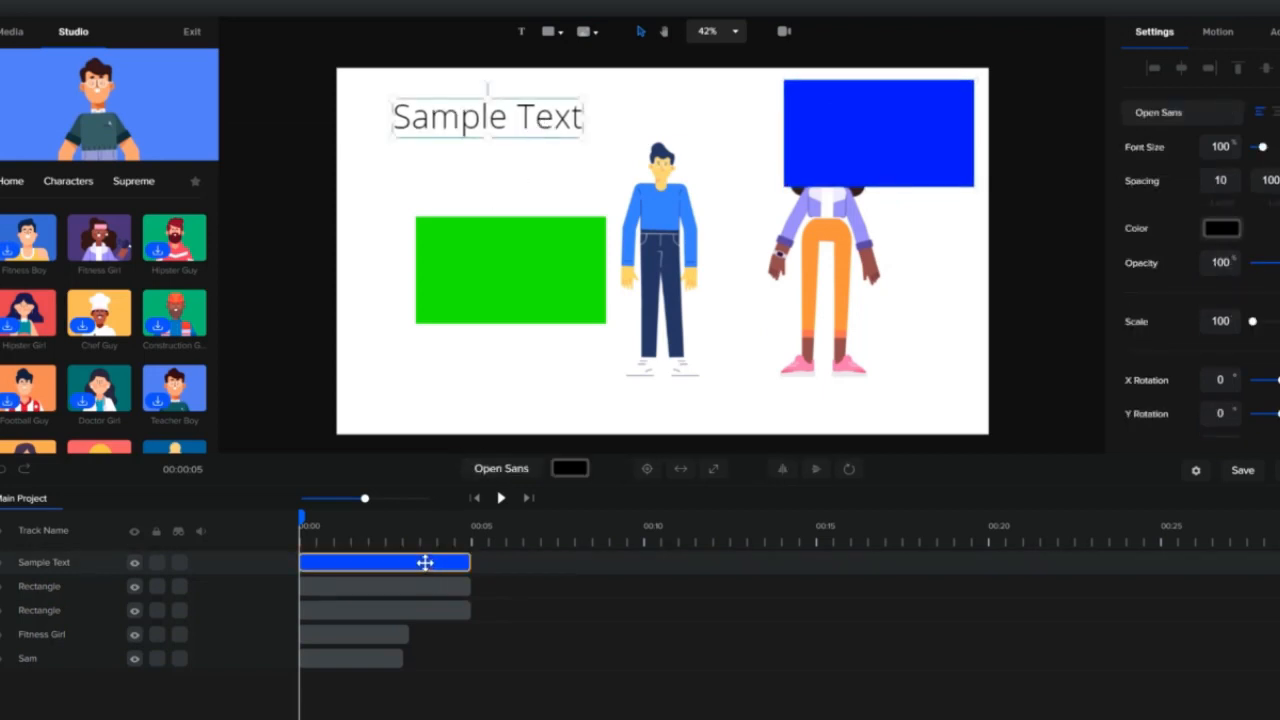
{"action": "right_click", "coordinate": [425, 563]}
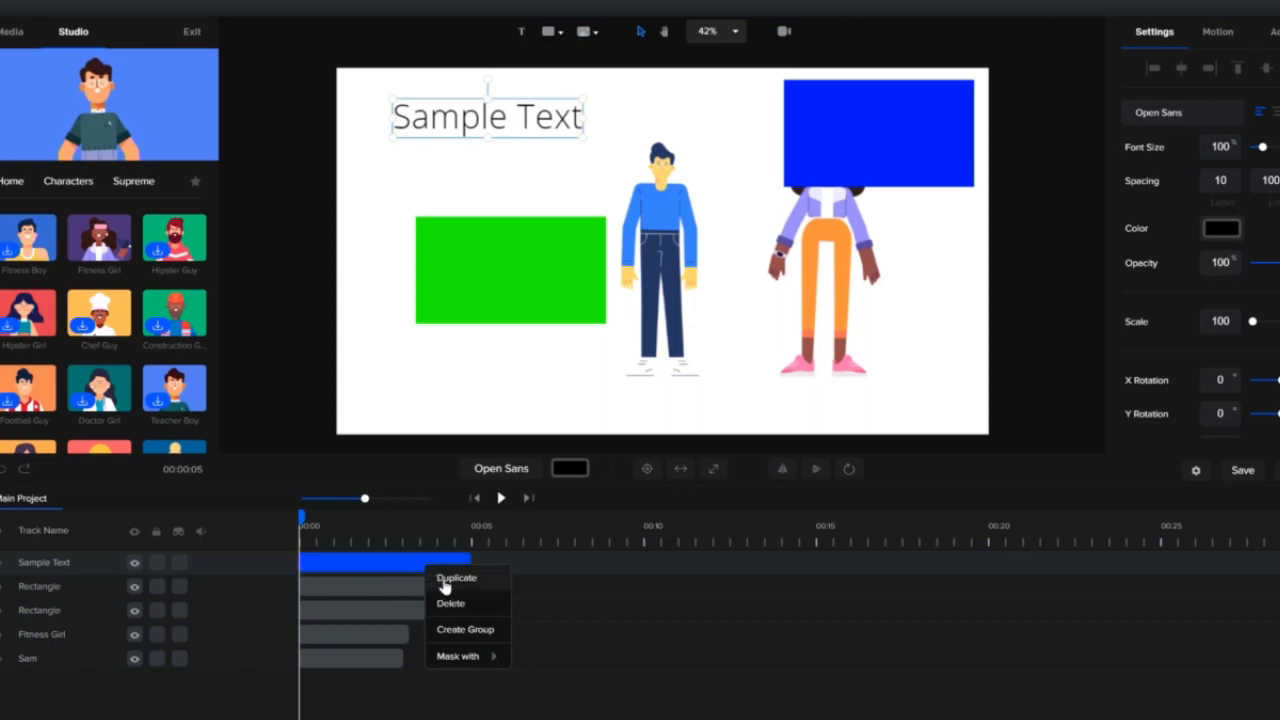
{"action": "left_click", "coordinate": [445, 585]}
{"action": "left_click_drag", "start_coordinate": [498, 131], "coordinate": [475, 407]}
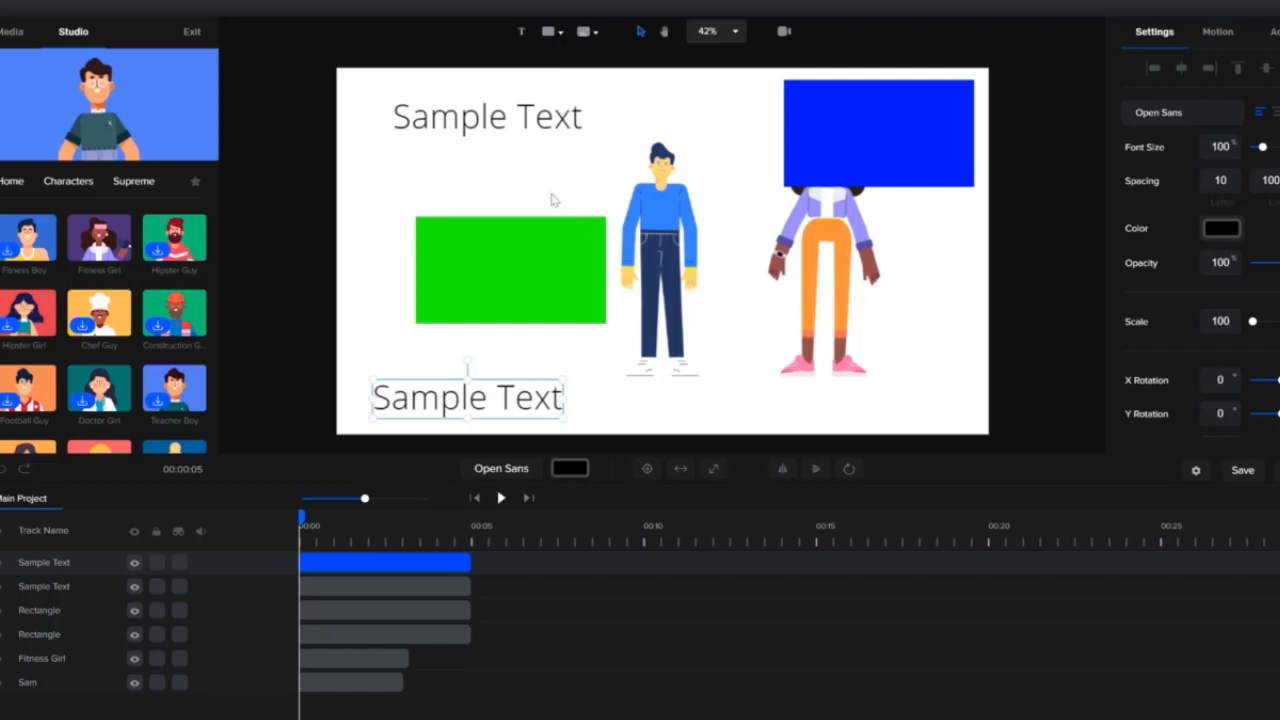
Move the original Sample Text from above the green rectangle to overlap Sam's body.
{"action": "left_click_drag", "start_coordinate": [530, 120], "coordinate": [733, 252]}
{"action": "left_click", "coordinate": [731, 388]}
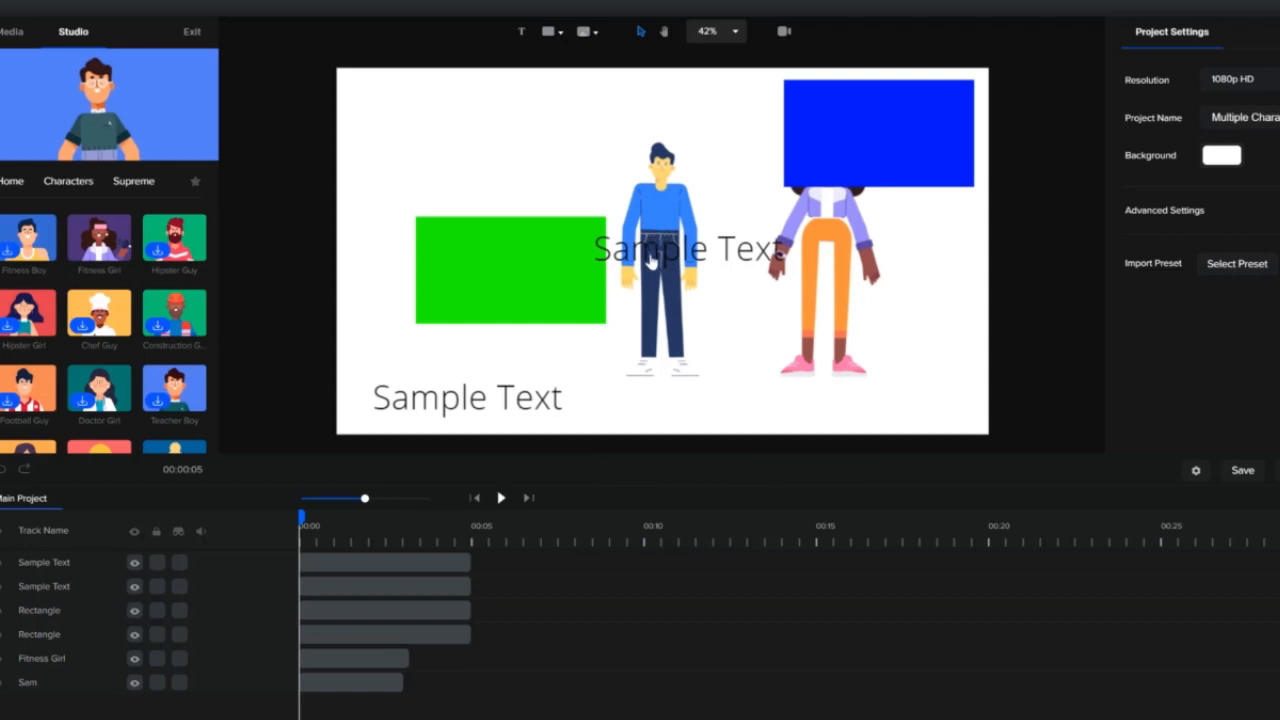
{"action": "mouse_move", "coordinate": [650, 262]}
{"action": "left_mouse_down"}
{"action": "mouse_move", "coordinate": [614, 243]}
{"action": "mouse_move", "coordinate": [634, 279]}
{"action": "left_mouse_up"}
{"action": "left_click", "coordinate": [691, 317]}
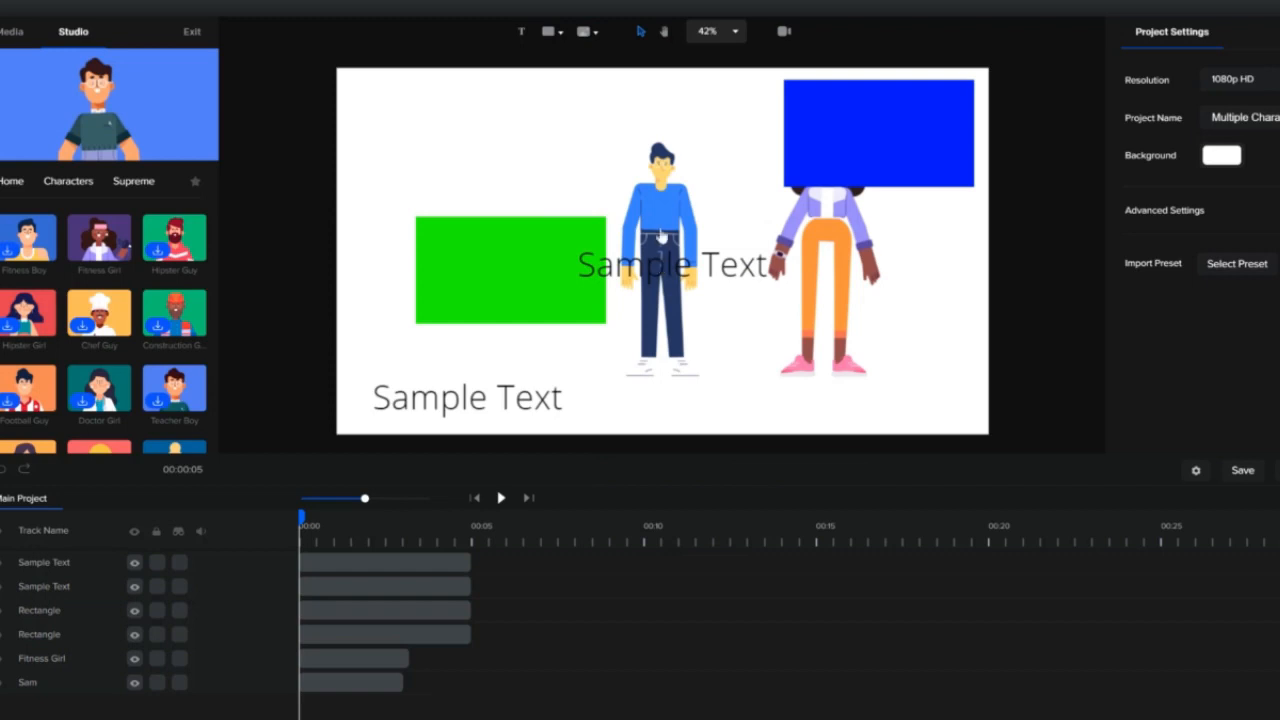
Undo the accidental move of Sam and return the overlapping Sample Text to above the green rectangle.
{"action": "left_click_drag", "start_coordinate": [651, 222], "coordinate": [632, 218]}
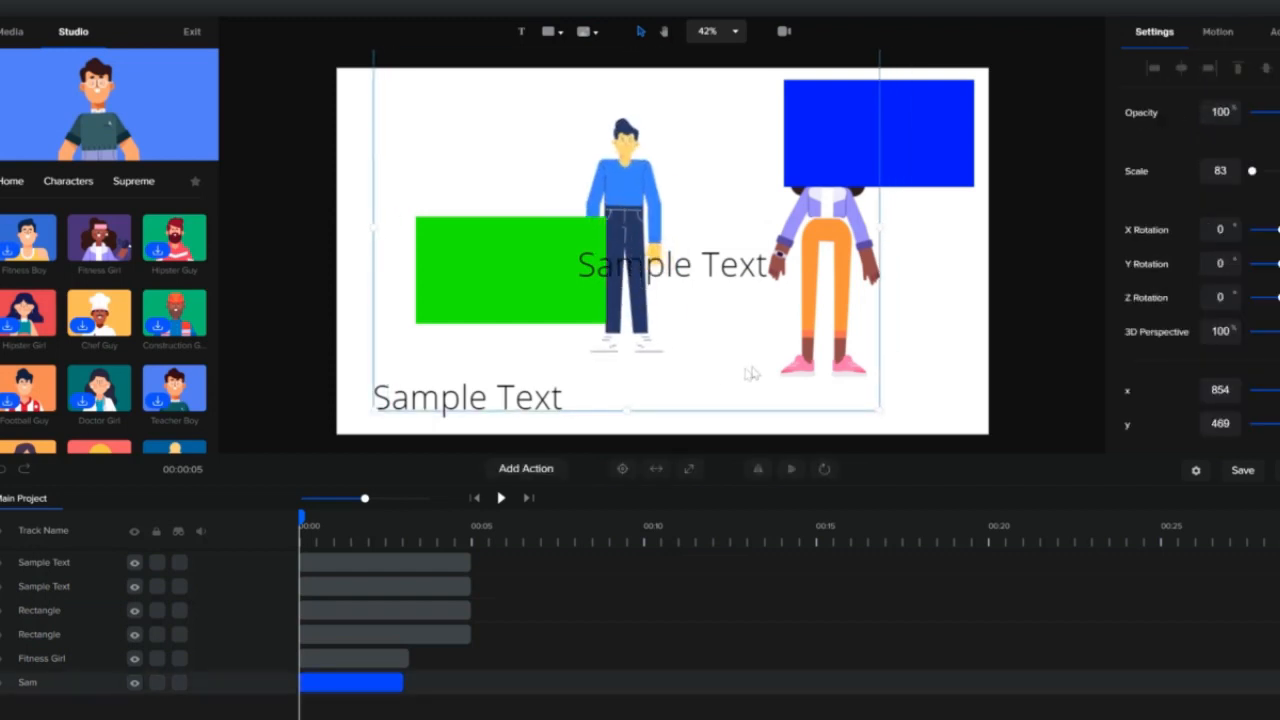
{"action": "left_click", "coordinate": [4, 469]}
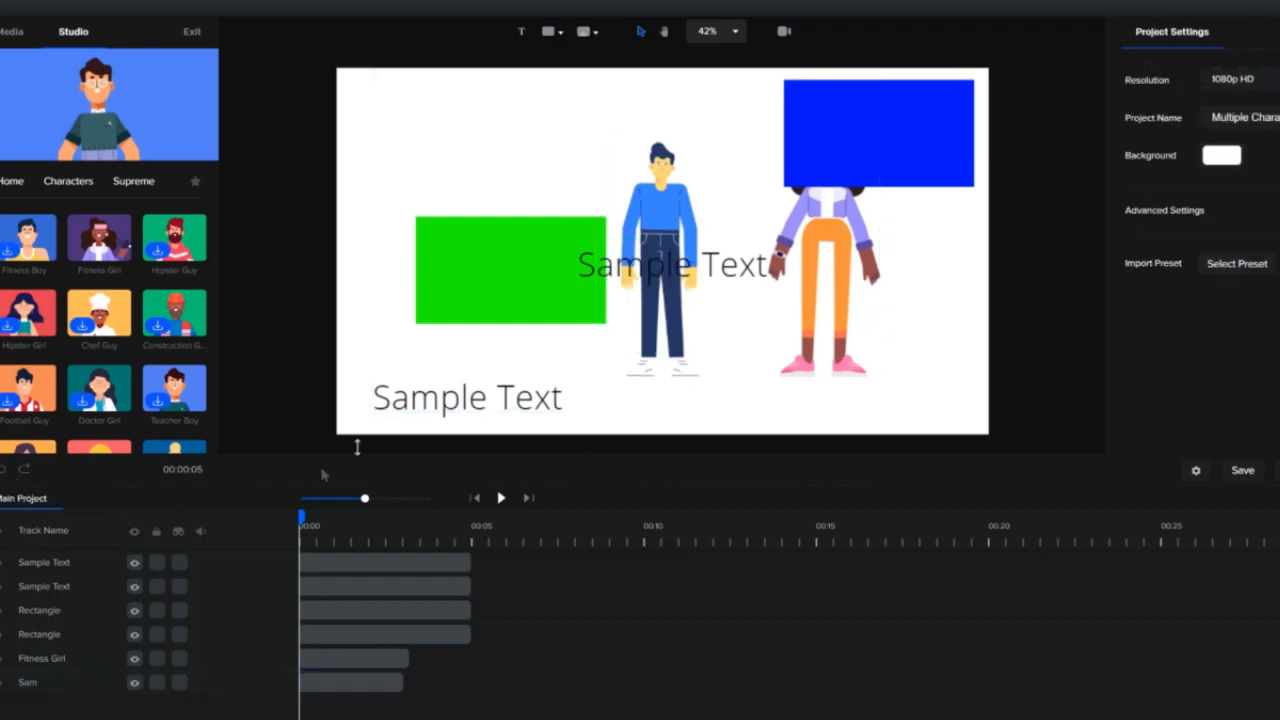
{"action": "left_click", "coordinate": [610, 270]}
{"action": "left_click_drag", "start_coordinate": [594, 256], "coordinate": [402, 114]}
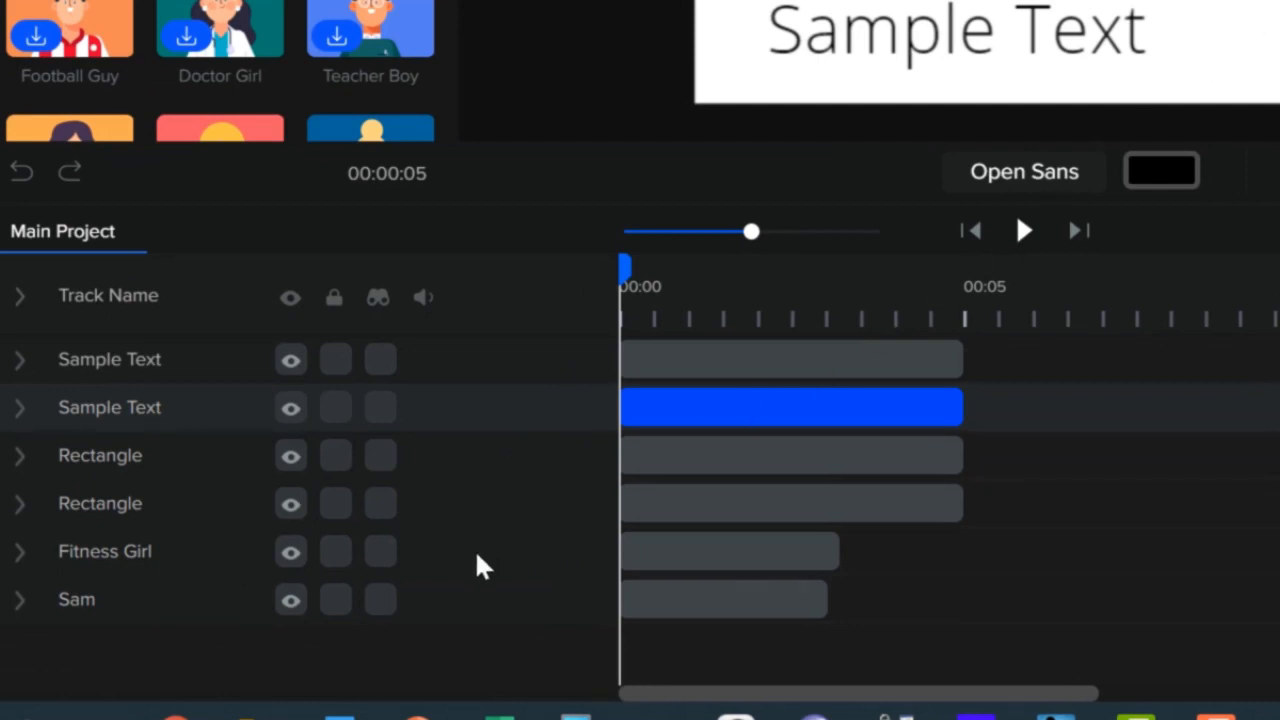
Lock the Sam, Fitness Girl and green Rectangle tracks.
{"action": "left_click", "coordinate": [327, 605]}
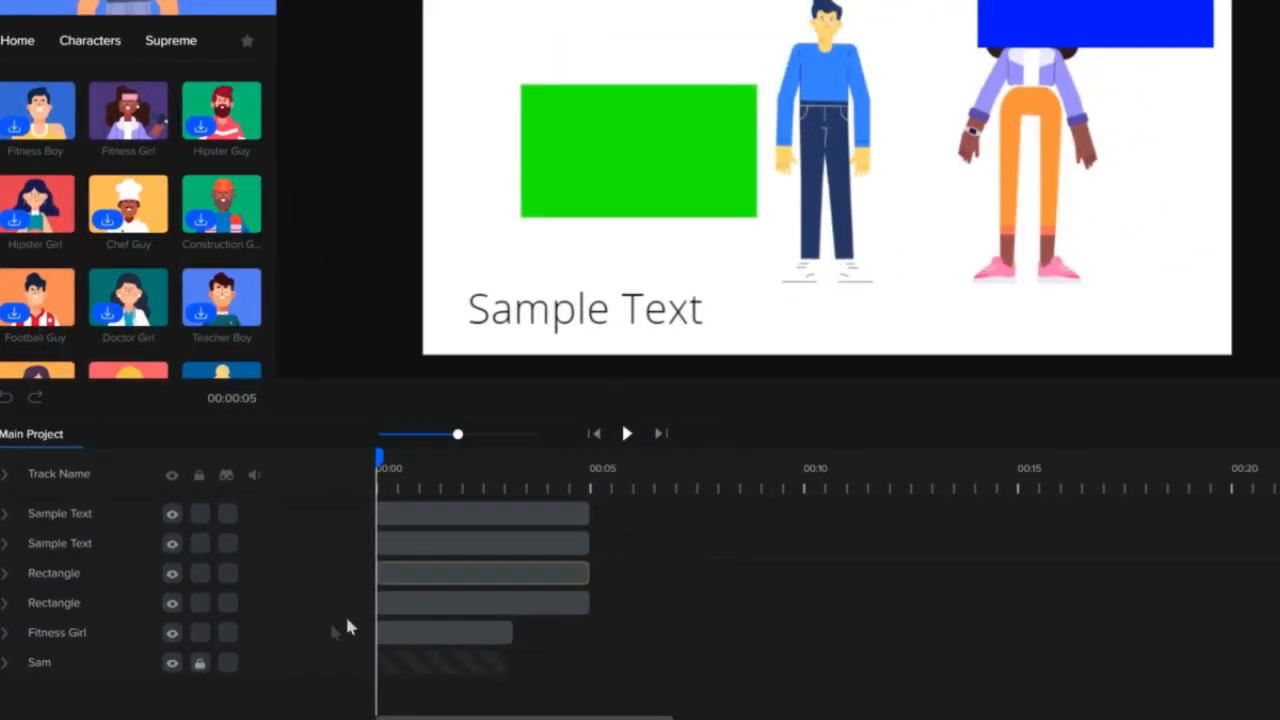
{"action": "left_click", "coordinate": [200, 633]}
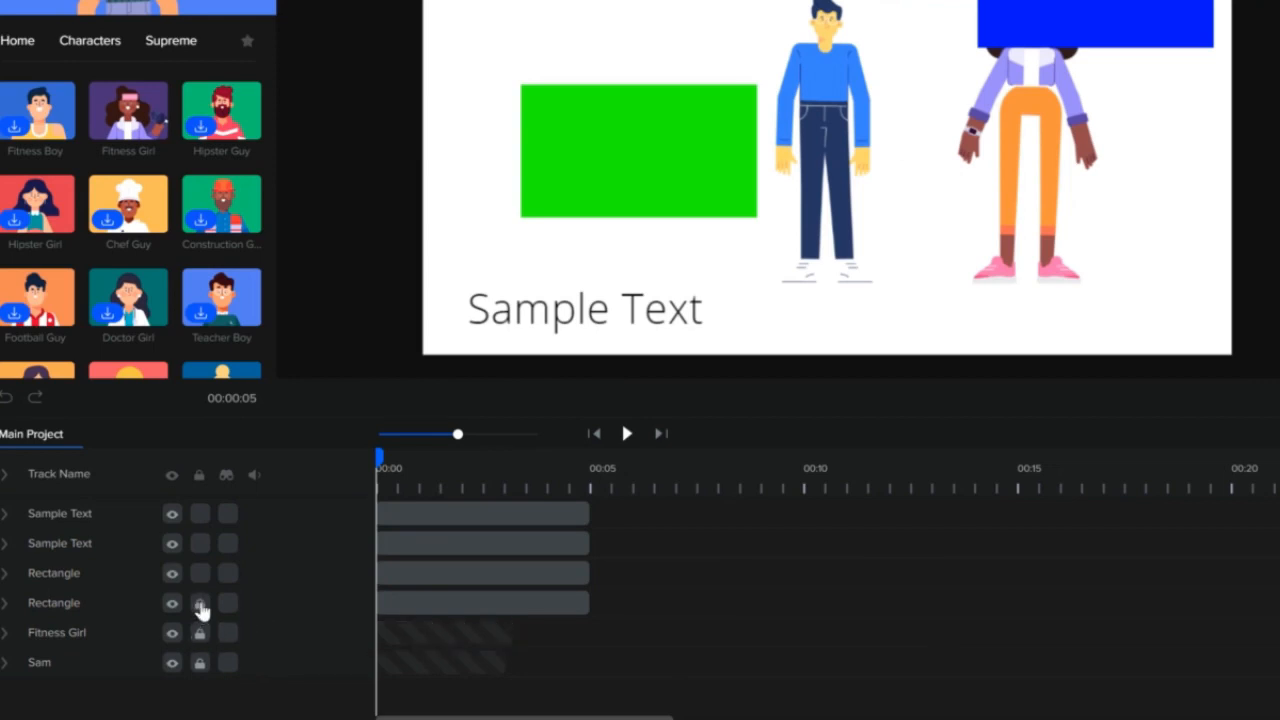
{"action": "left_click", "coordinate": [200, 605]}
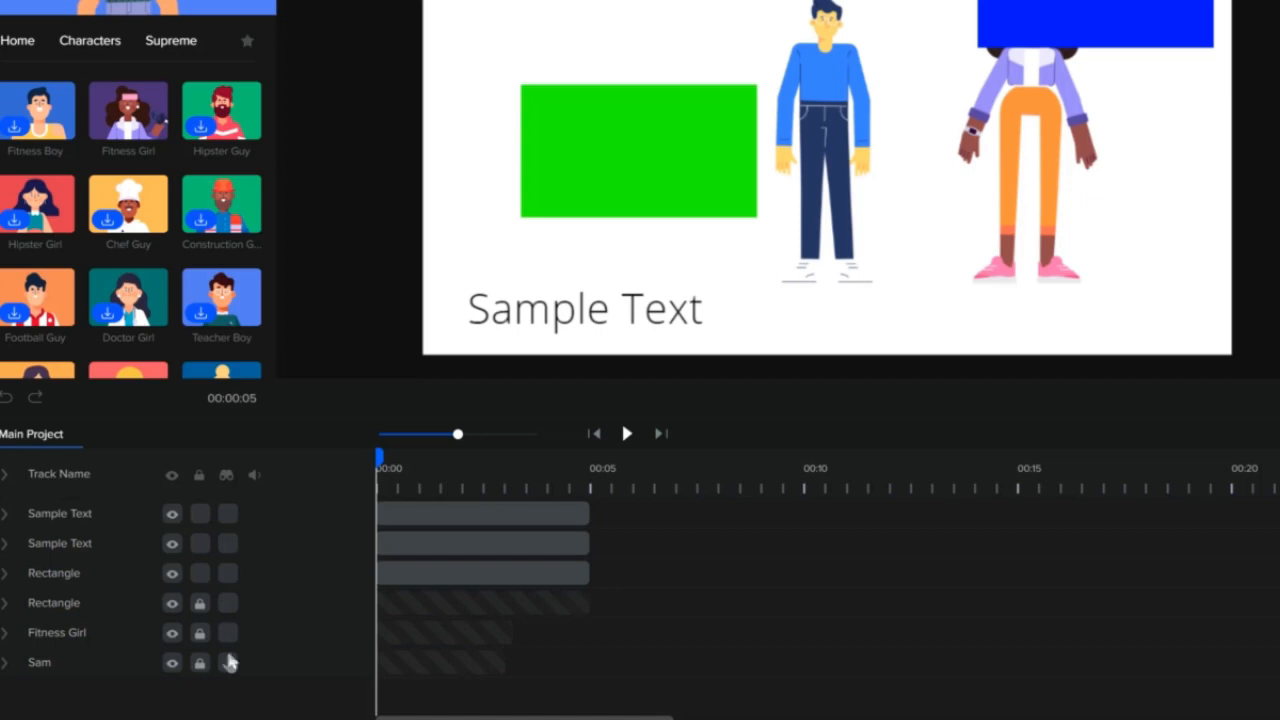
Flag the Sam, Fitness Girl and green Rectangle tracks for hiding and hide them from the timeline.
{"action": "left_click", "coordinate": [227, 665]}
{"action": "left_click", "coordinate": [227, 604]}
{"action": "left_click", "coordinate": [226, 476]}
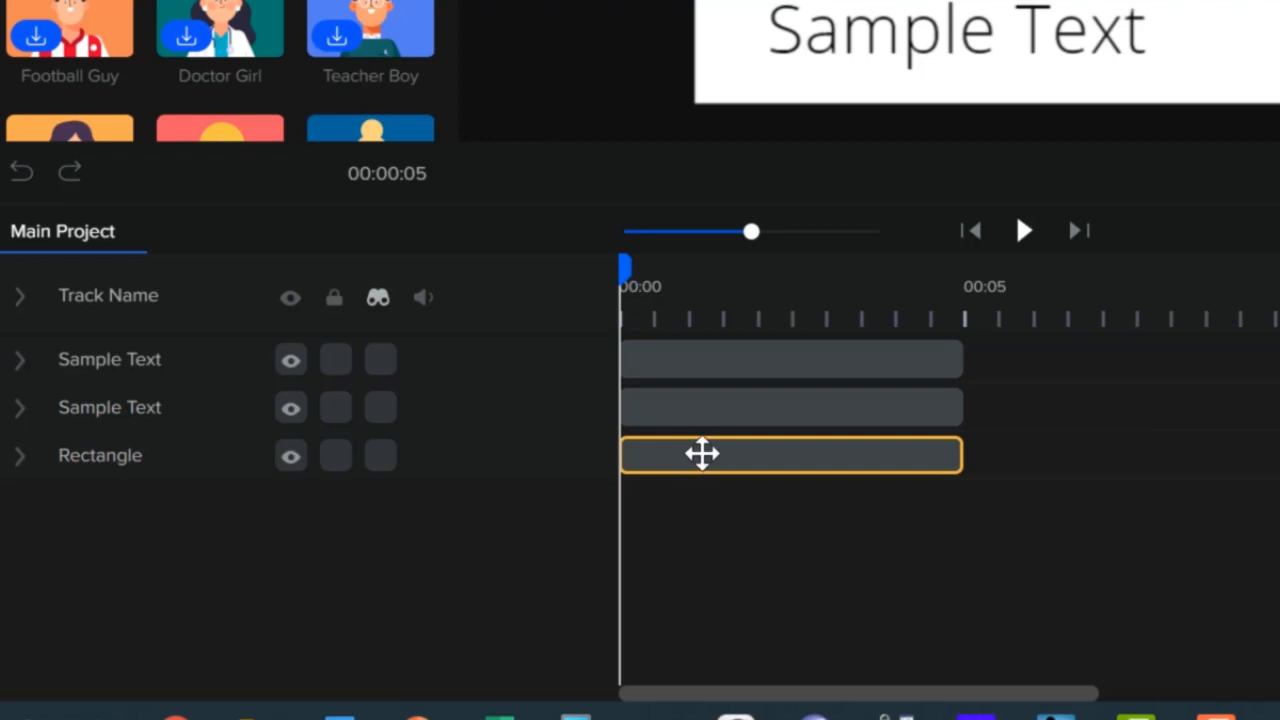
Create a group from the blue rectangle and open the group's own timeline.
{"action": "right_click", "coordinate": [698, 454]}
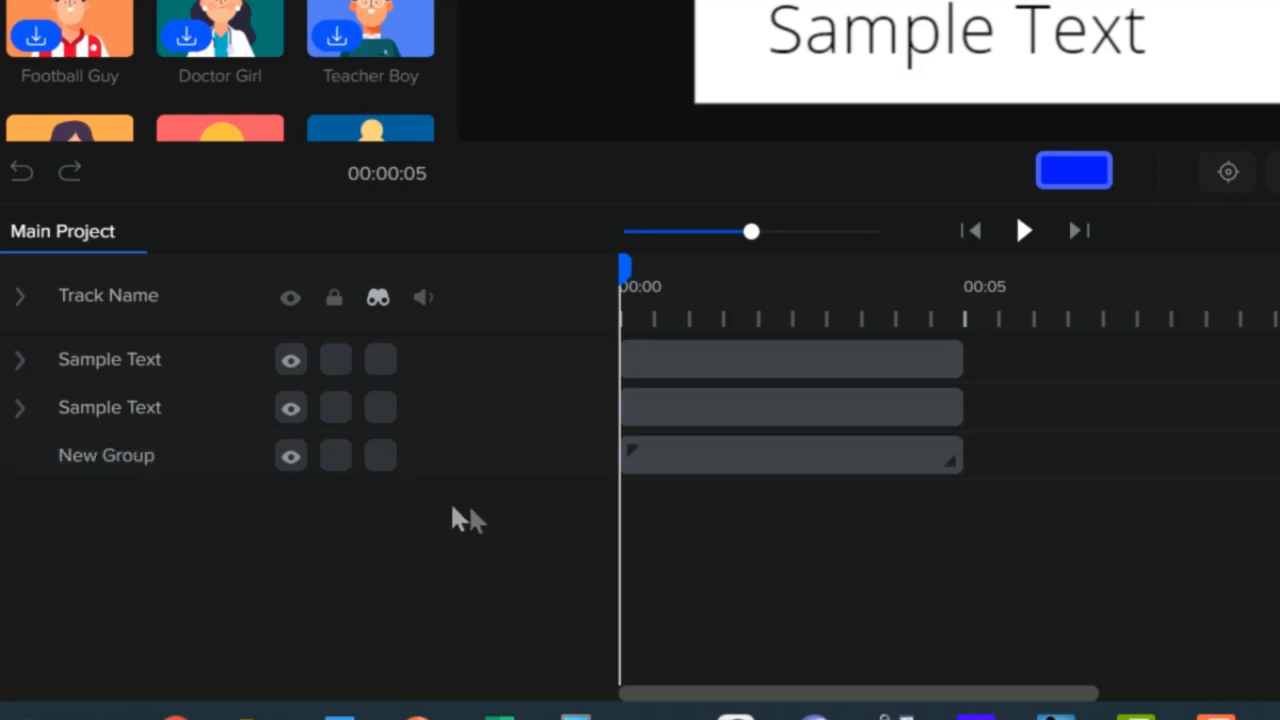
{"action": "left_click", "coordinate": [630, 458]}
{"action": "left_click", "coordinate": [860, 492]}
{"action": "left_click", "coordinate": [943, 463]}
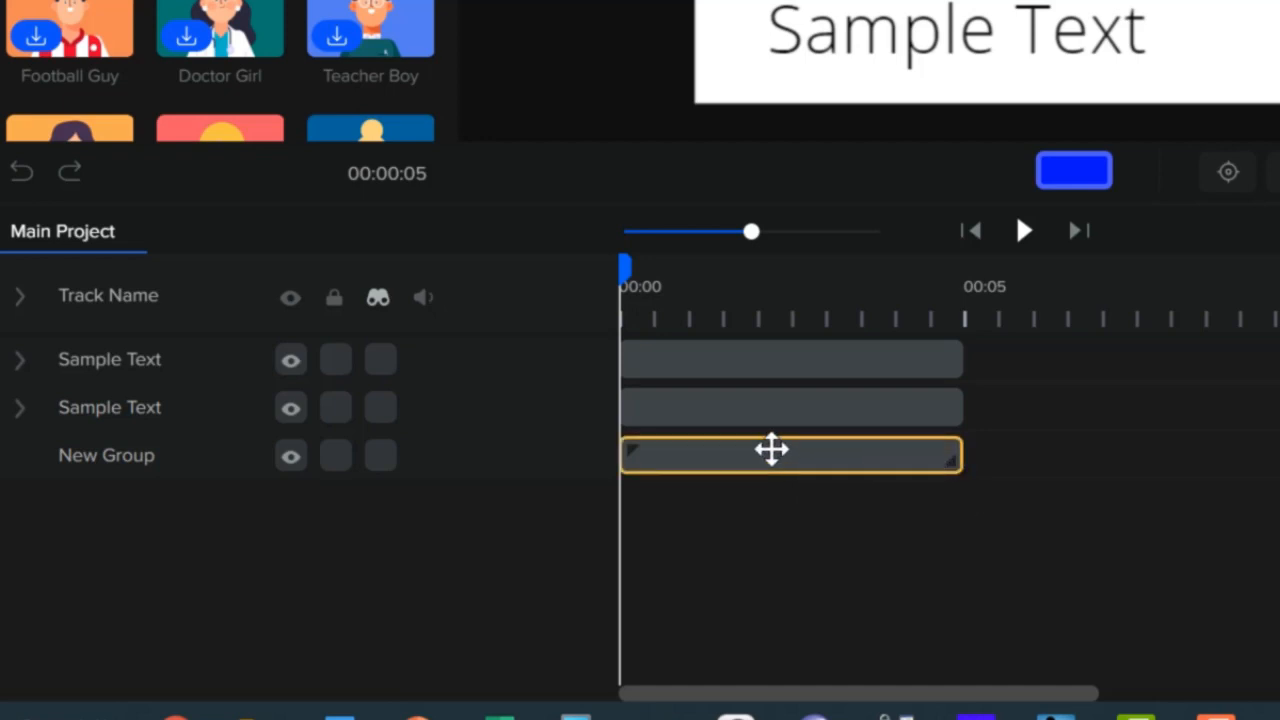
{"action": "double_click", "coordinate": [774, 450]}
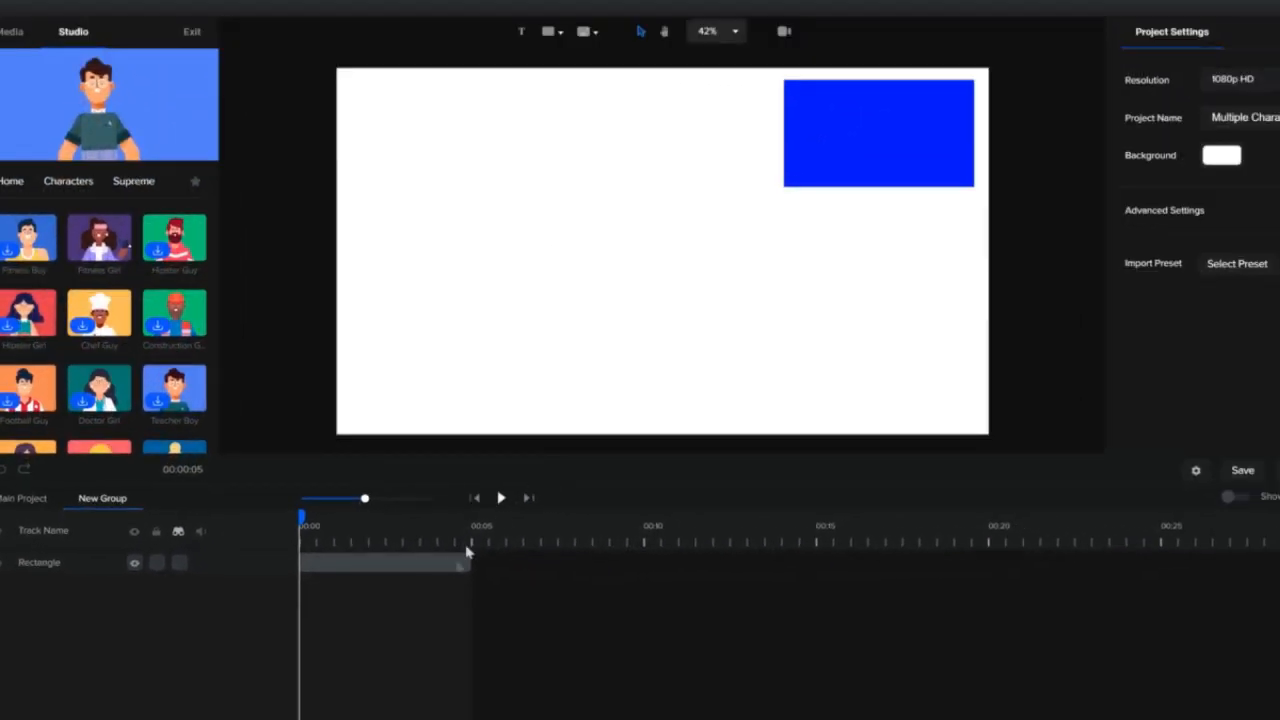
Duplicate the blue rectangle twice inside the group, moving one copy to the canvas's lower right and the other to its left half.
{"action": "right_click", "coordinate": [556, 521]}
{"action": "left_click", "coordinate": [469, 590]}
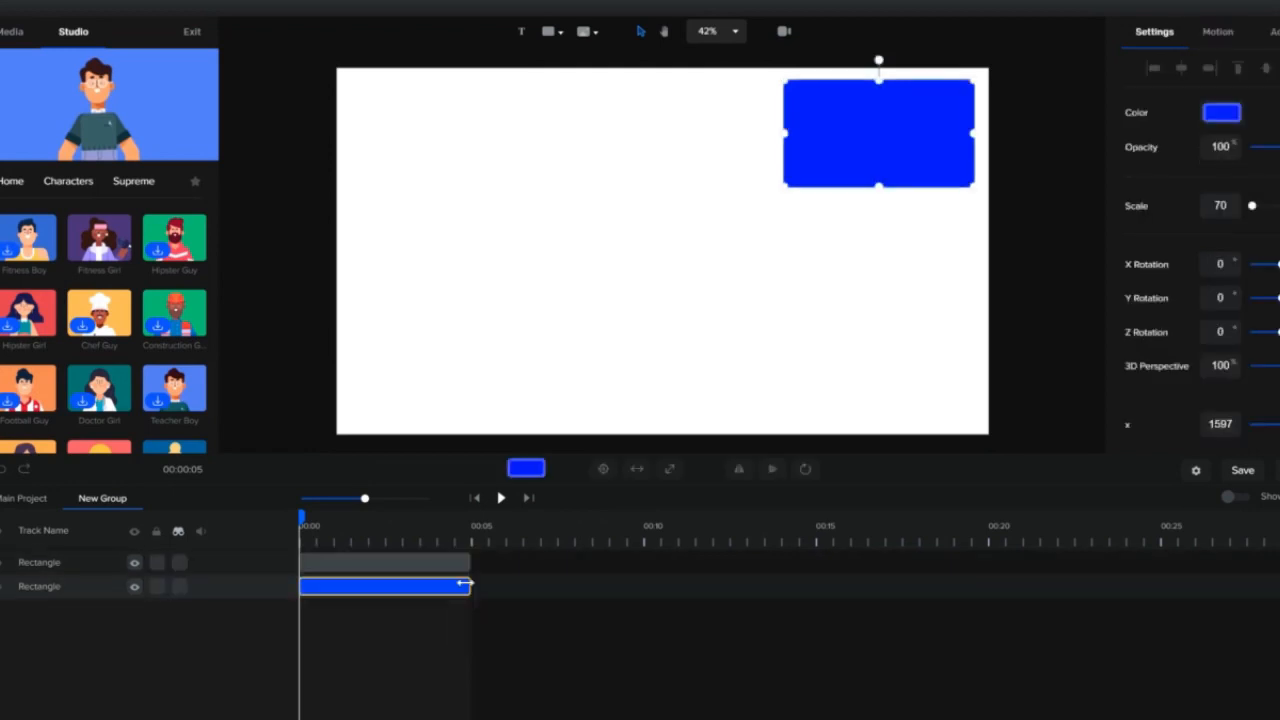
{"action": "right_click", "coordinate": [430, 588]}
{"action": "left_click", "coordinate": [446, 603]}
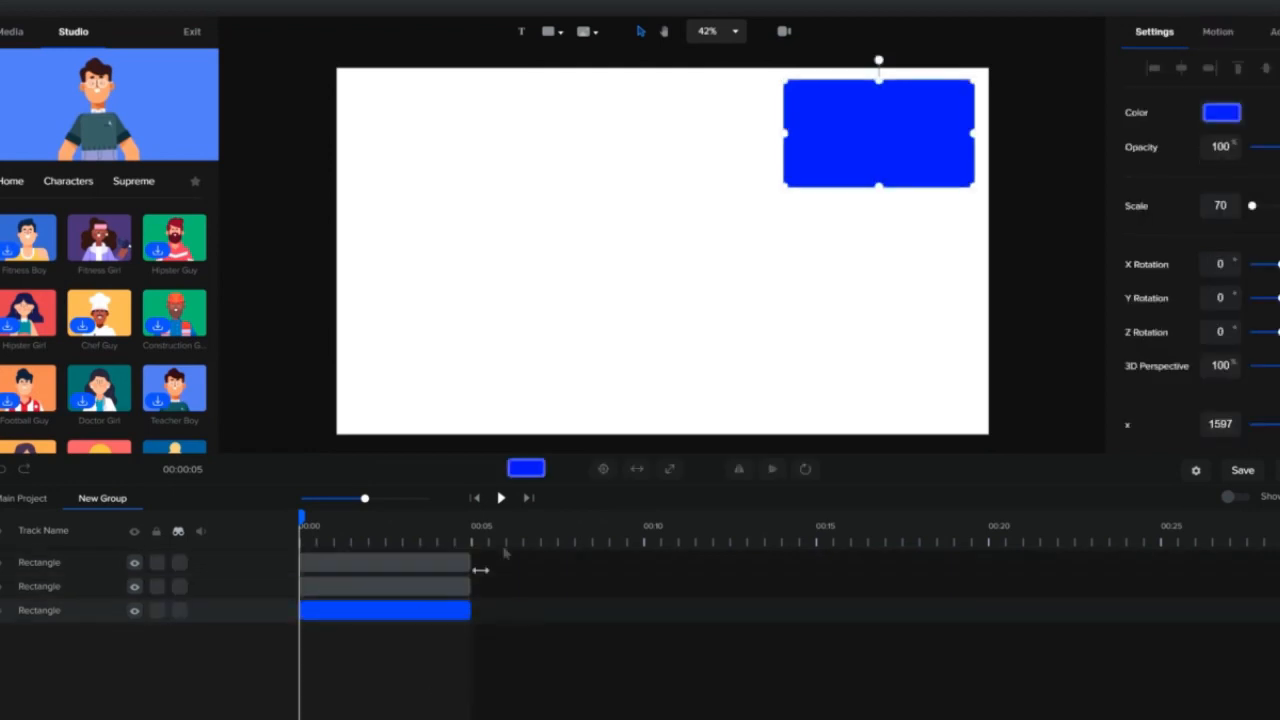
{"action": "left_click_drag", "start_coordinate": [826, 174], "coordinate": [757, 341]}
{"action": "left_click", "coordinate": [817, 154]}
{"action": "left_click_drag", "start_coordinate": [817, 154], "coordinate": [466, 223]}
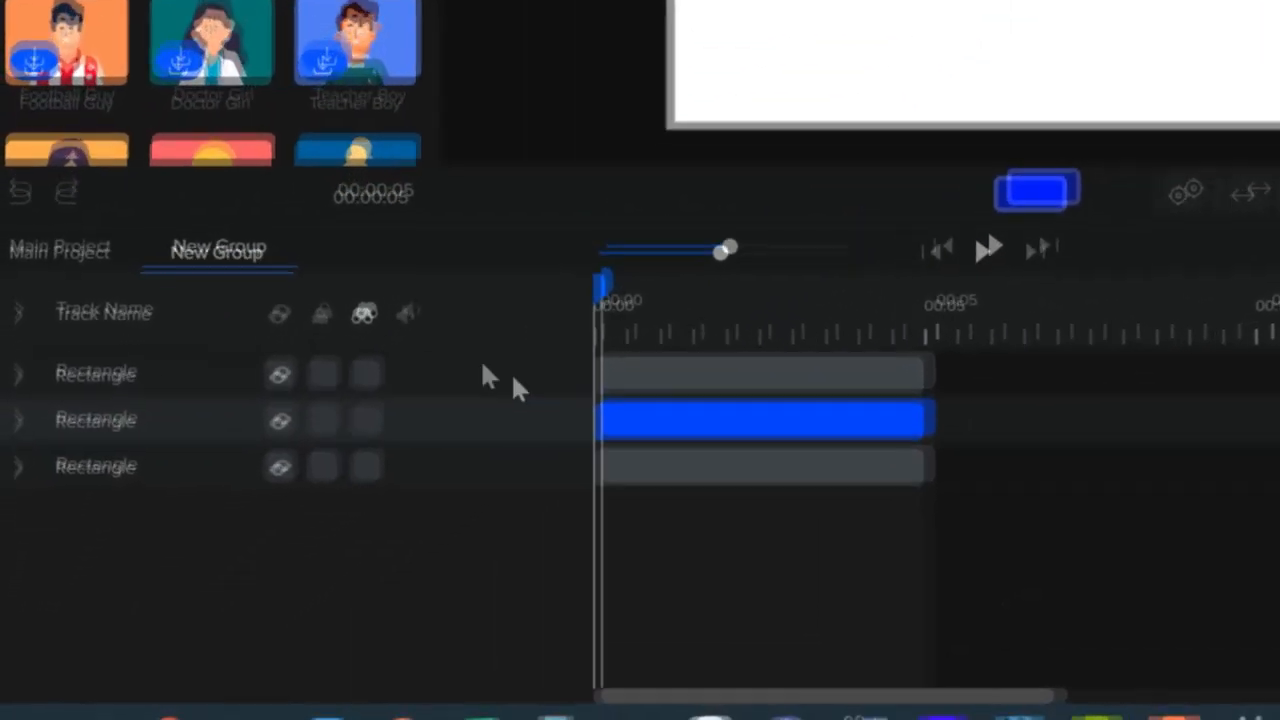
Return to the main project timeline, reopen the group to view its rectangle tracks, and go back to the main project.
{"action": "left_click", "coordinate": [40, 445]}
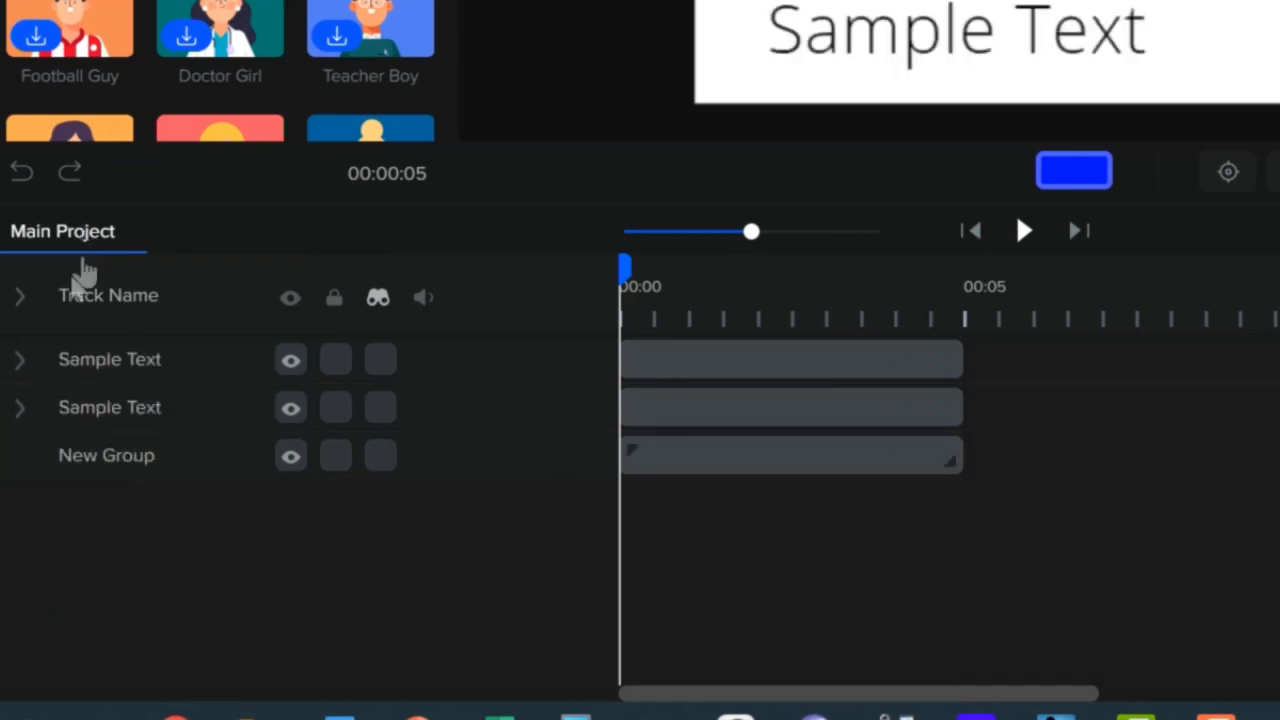
{"action": "left_click", "coordinate": [707, 460]}
{"action": "left_click", "coordinate": [731, 366]}
{"action": "left_click", "coordinate": [717, 420]}
{"action": "left_click", "coordinate": [720, 455]}
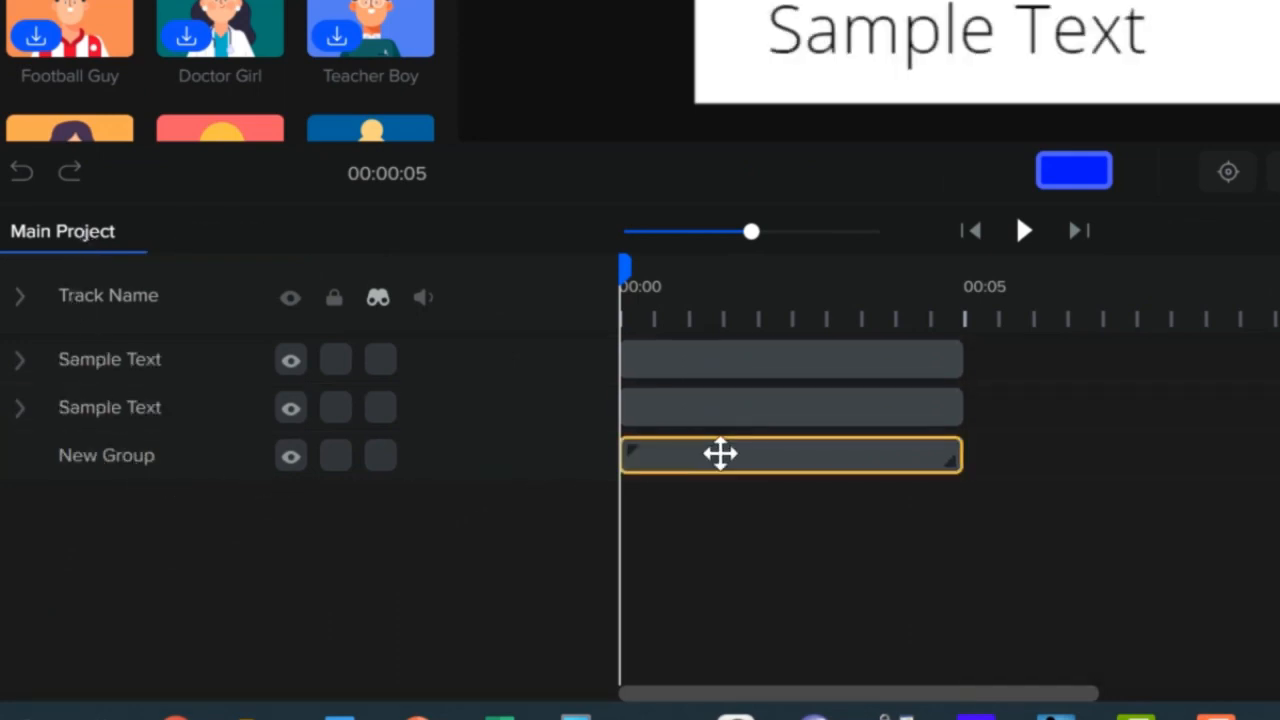
{"action": "double_click", "coordinate": [720, 455]}
{"action": "left_click", "coordinate": [712, 363]}
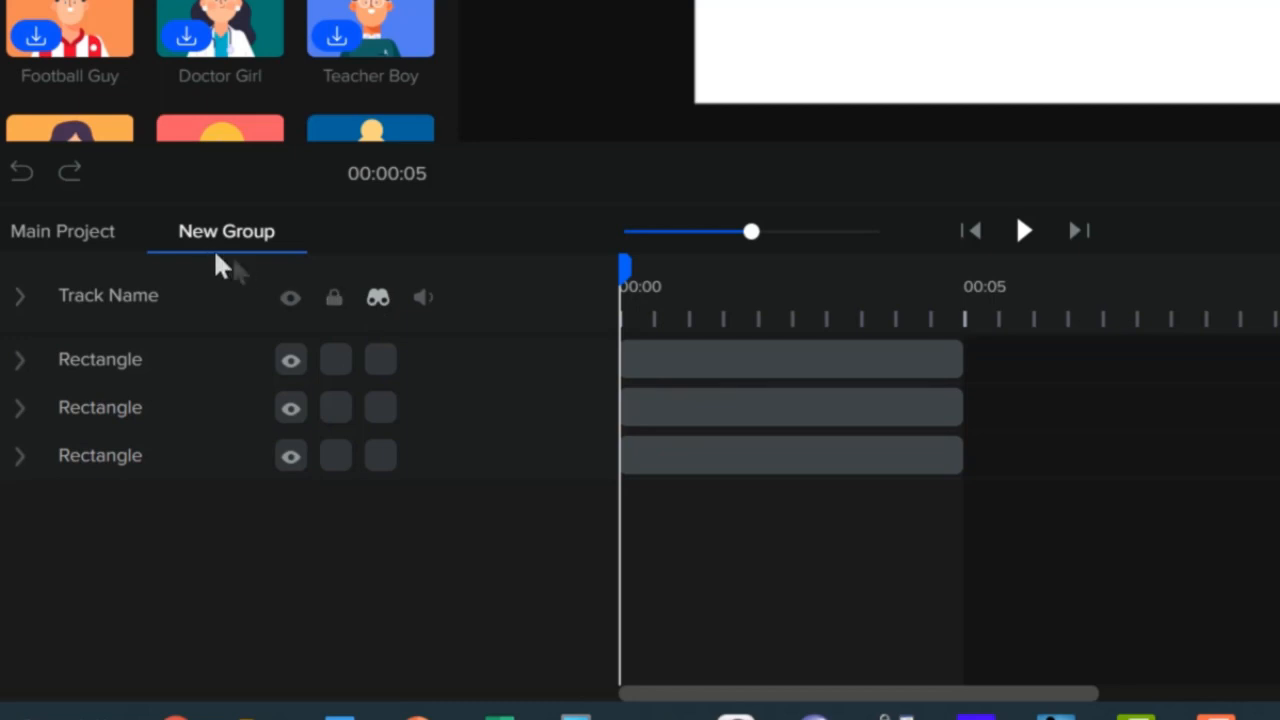
{"action": "left_click", "coordinate": [104, 238]}
{"action": "left_click", "coordinate": [40, 242]}
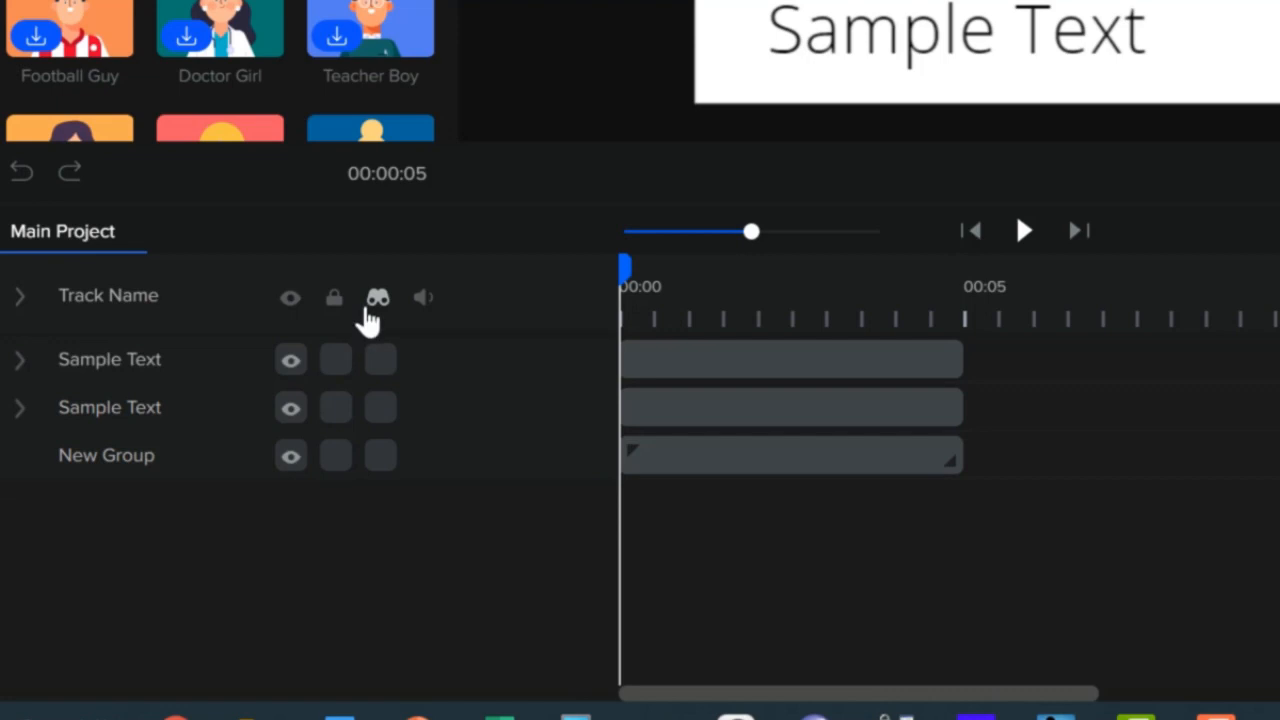
Show the hidden tracks again and move the Fitness Girl track to the top of the track list.
{"action": "left_click", "coordinate": [375, 308]}
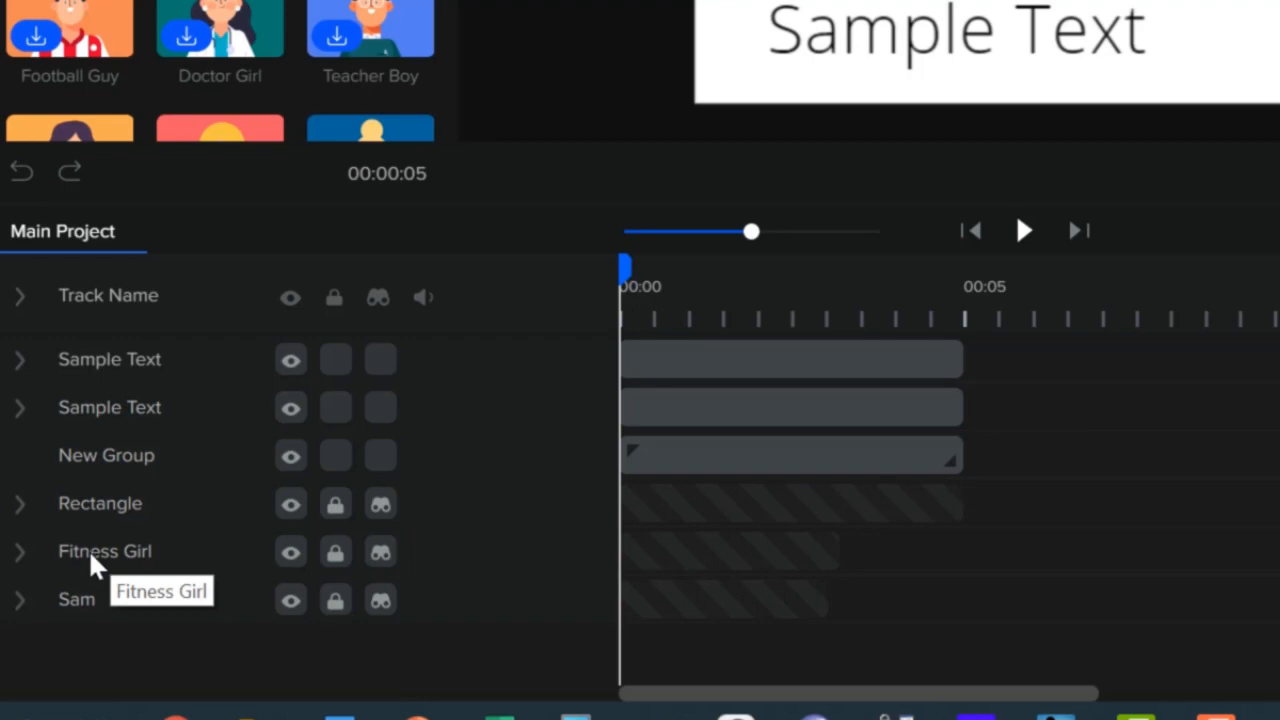
{"action": "left_click_drag", "start_coordinate": [89, 563], "coordinate": [51, 372]}
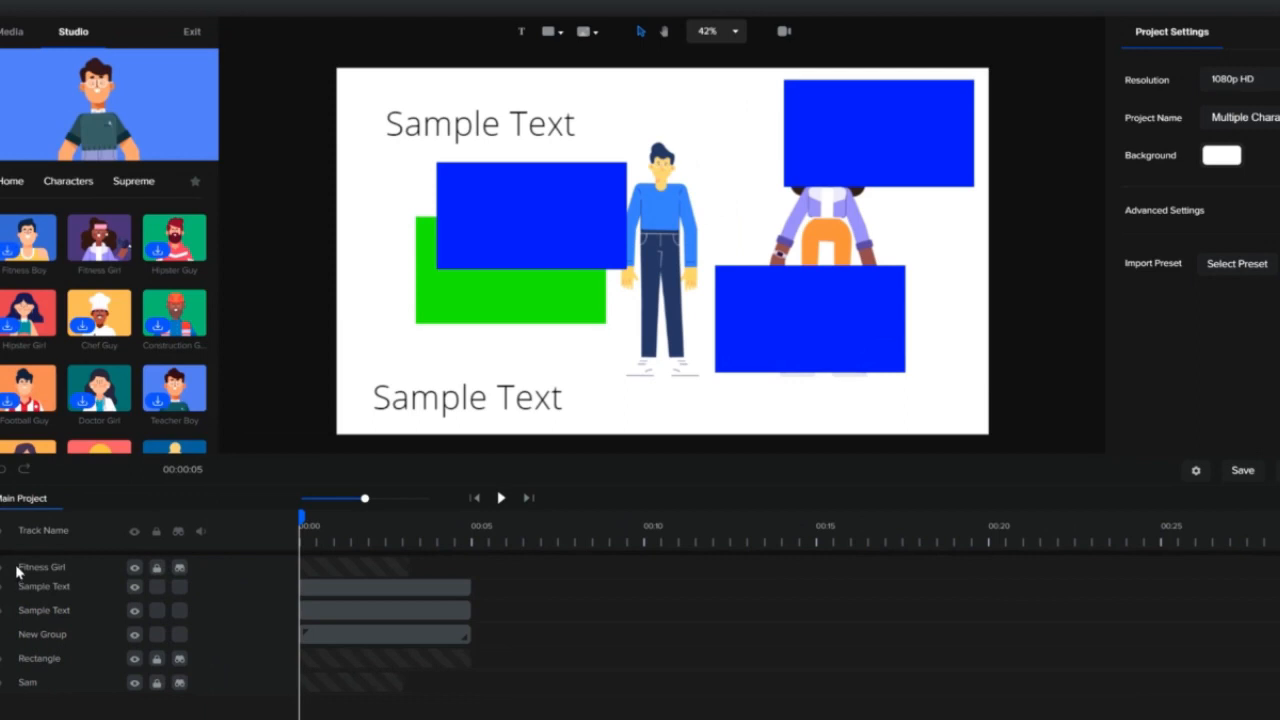
{"action": "left_click_drag", "start_coordinate": [16, 571], "coordinate": [15, 567]}
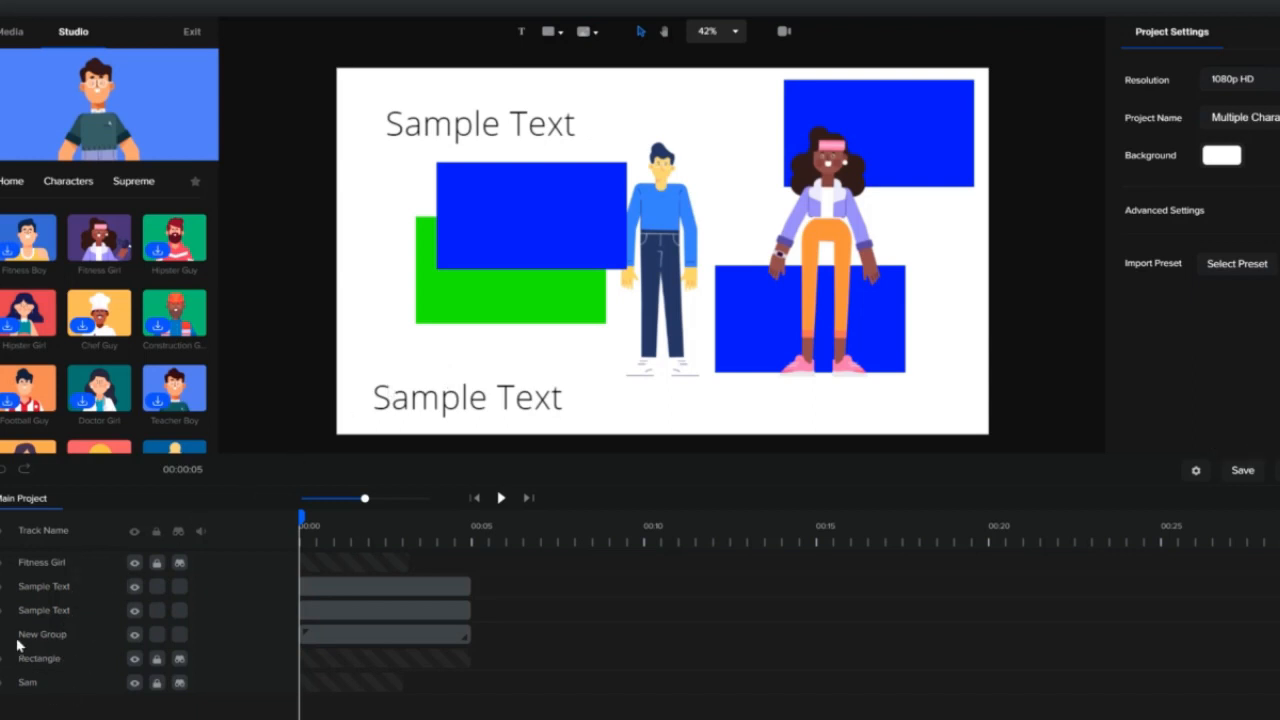
Move the Sam track directly below Fitness Girl and the green Rectangle track above the group, hiding the flagged tracks again.
{"action": "left_click_drag", "start_coordinate": [30, 680], "coordinate": [30, 588]}
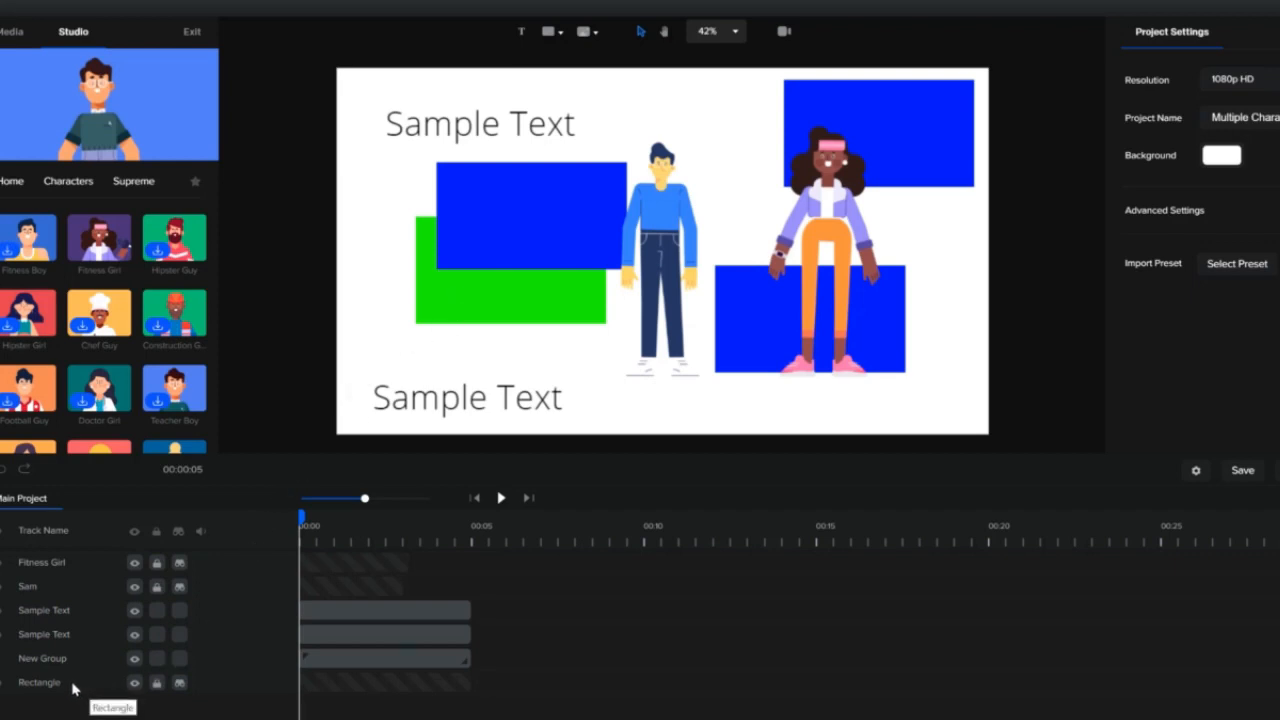
{"action": "left_click_drag", "start_coordinate": [72, 688], "coordinate": [72, 658]}
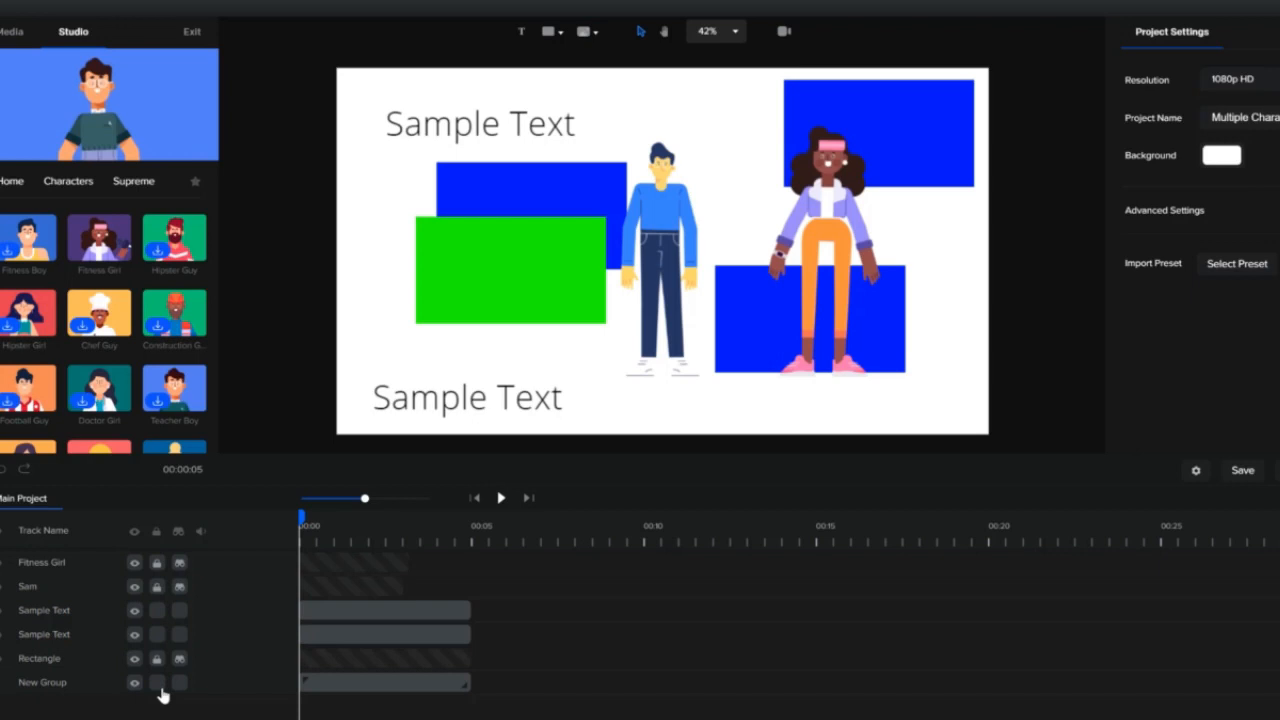
{"action": "left_click", "coordinate": [177, 535]}
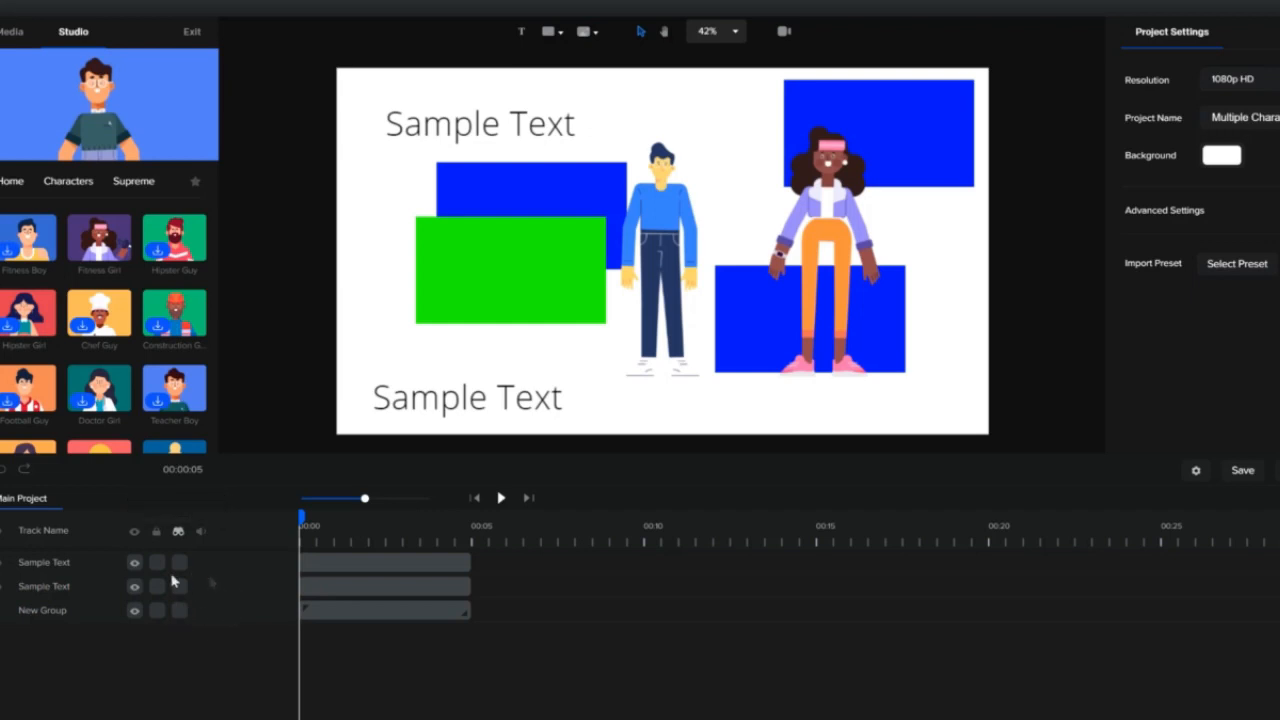
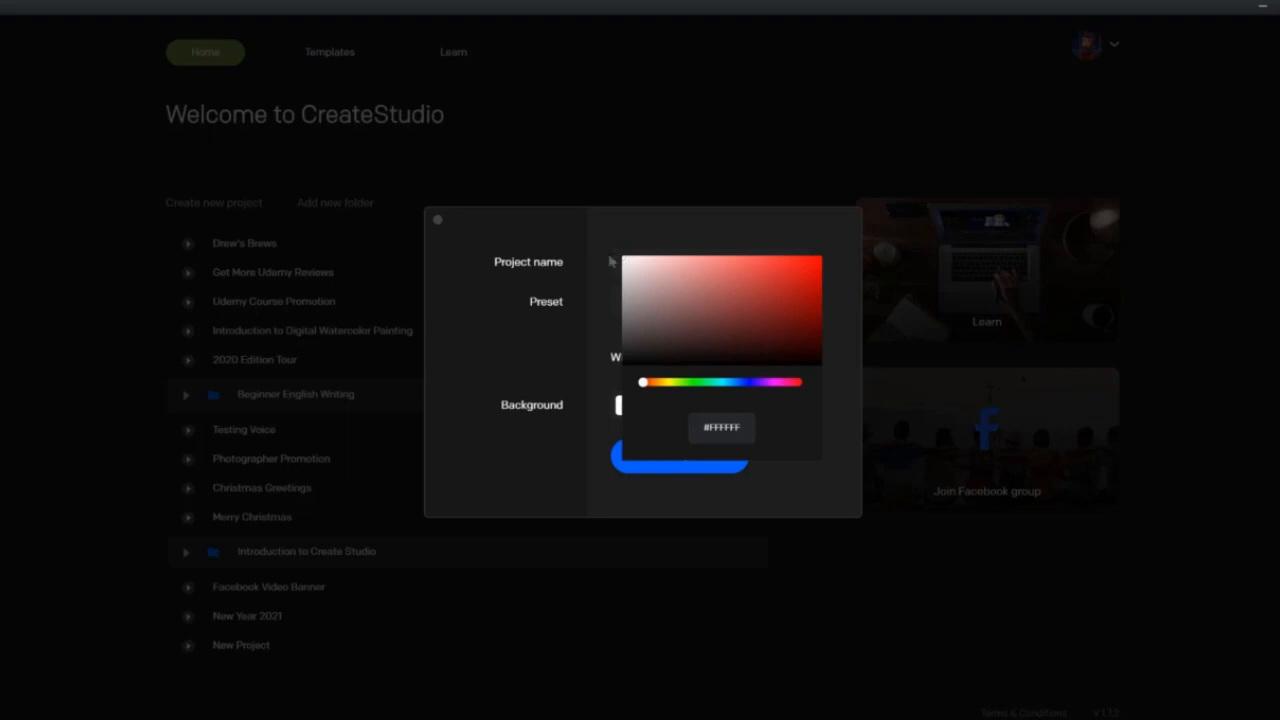
Name the new 1080p HD project "Render Video" and create it.
{"action": "left_click_drag", "start_coordinate": [684, 262], "coordinate": [621, 262]}
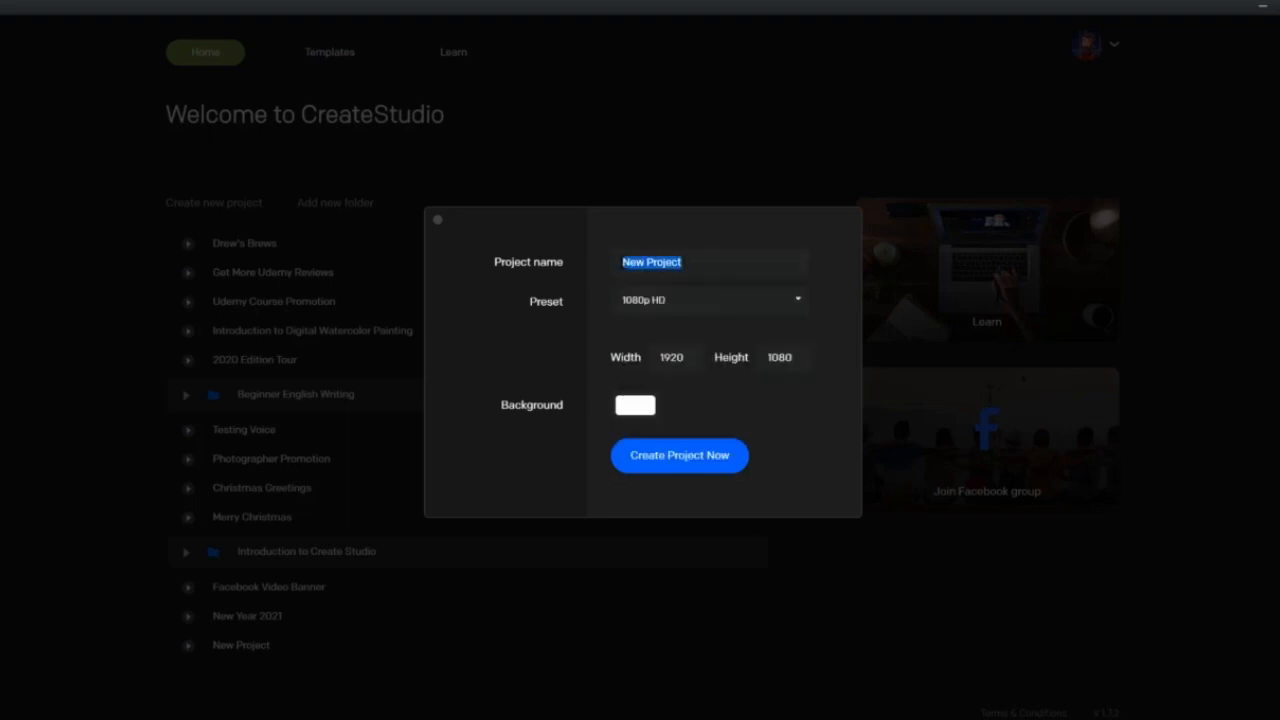
{"action": "type", "text": "Render Video"}
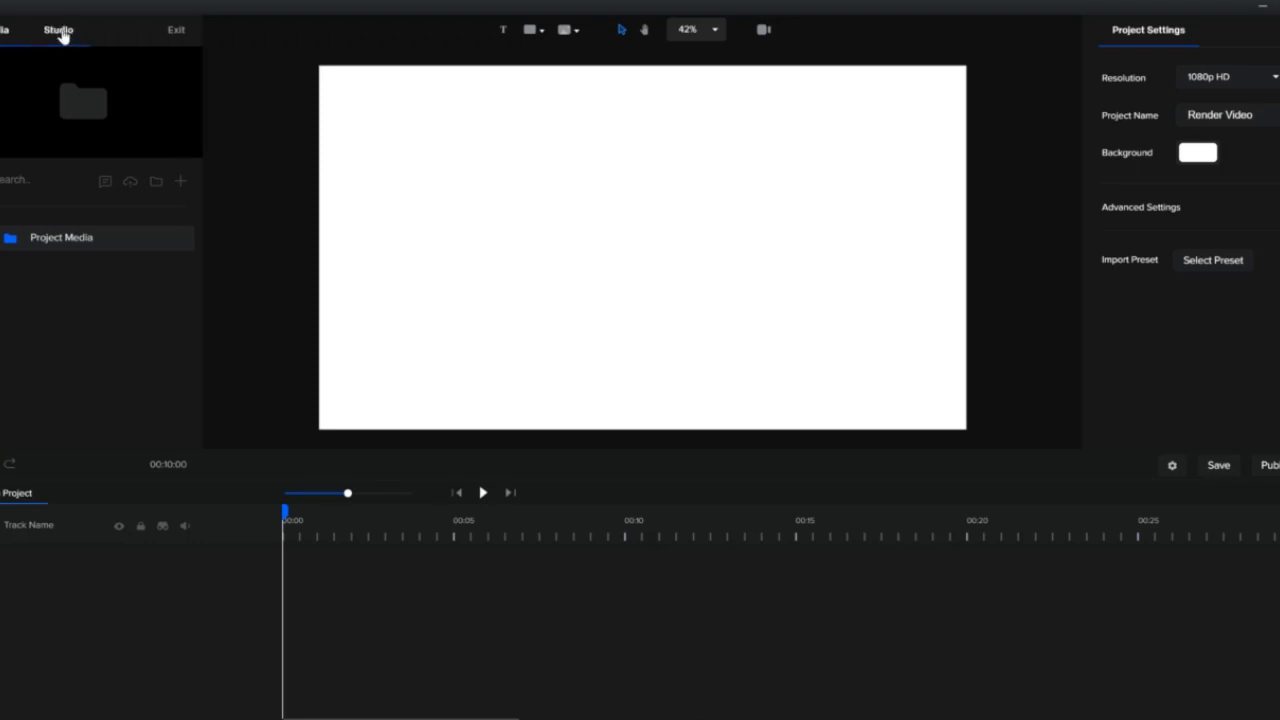
Open the Colorful character collection in the Studio library and add Sam to the middle of the canvas.
{"action": "left_click", "coordinate": [60, 31]}
{"action": "left_click", "coordinate": [84, 232]}
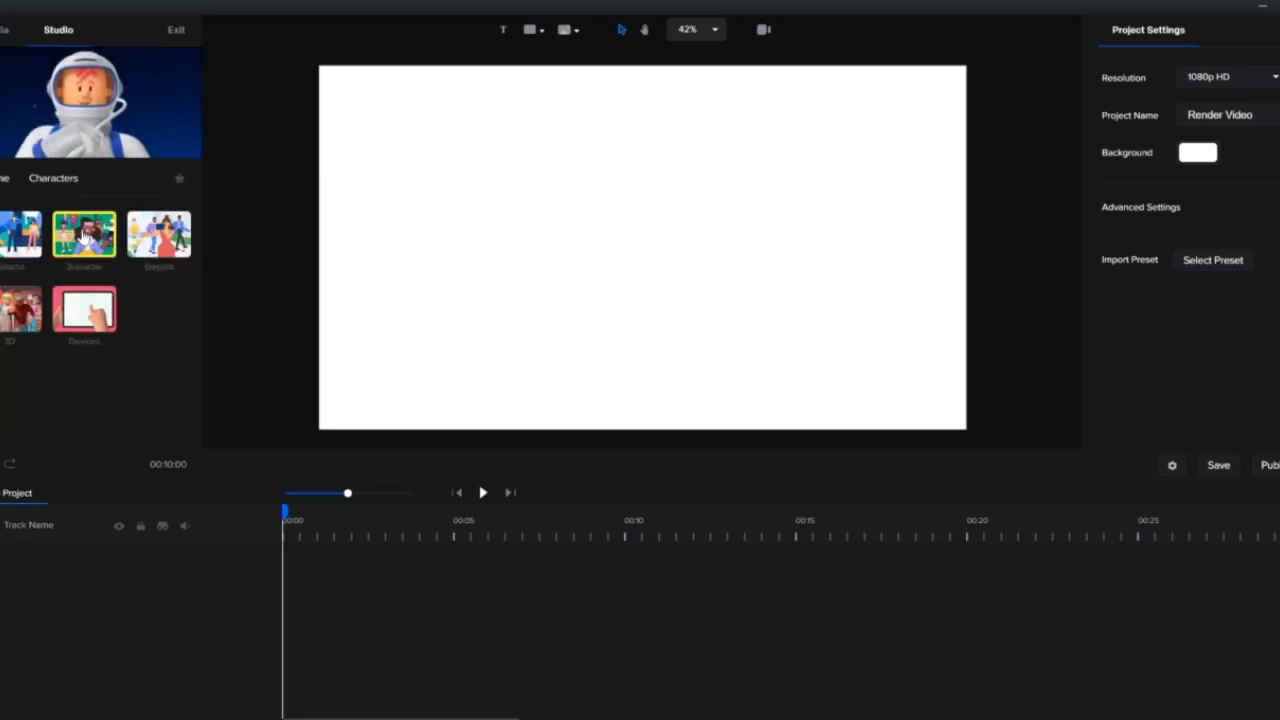
{"action": "left_click", "coordinate": [24, 236]}
{"action": "left_click_drag", "start_coordinate": [22, 240], "coordinate": [588, 245]}
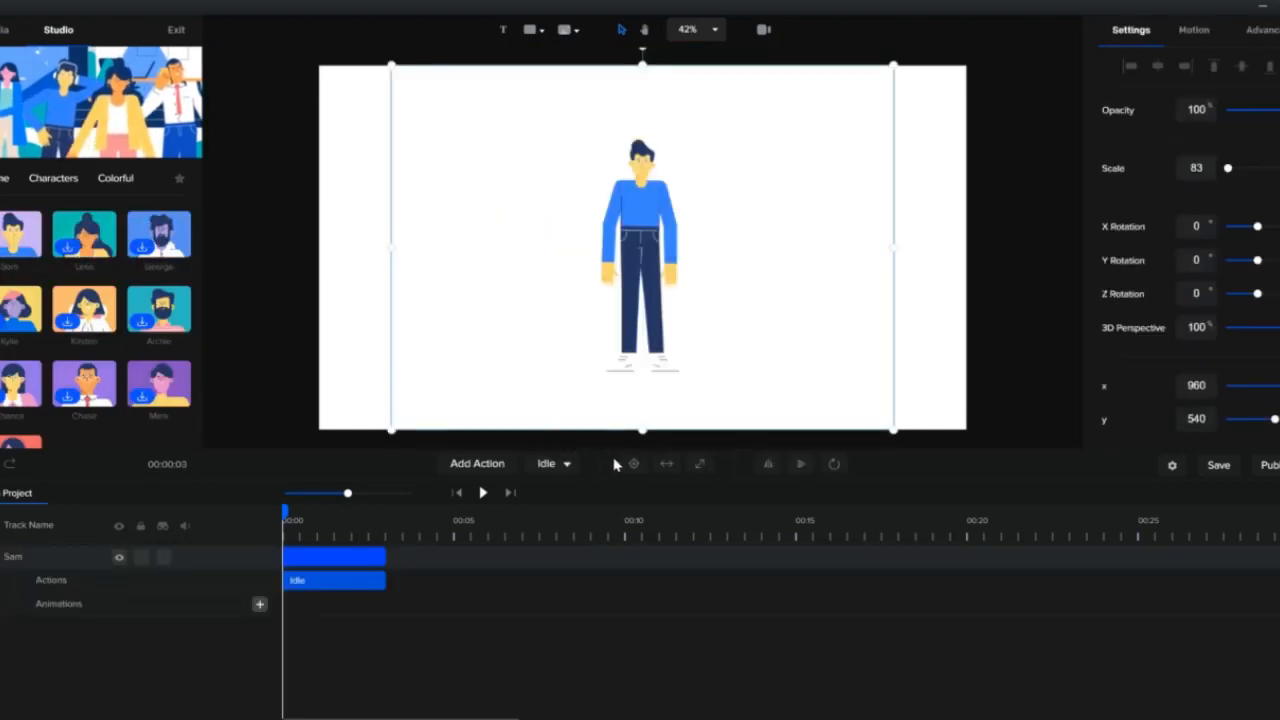
Play back Sam's Idle action and save the project.
{"action": "left_click", "coordinate": [482, 492]}
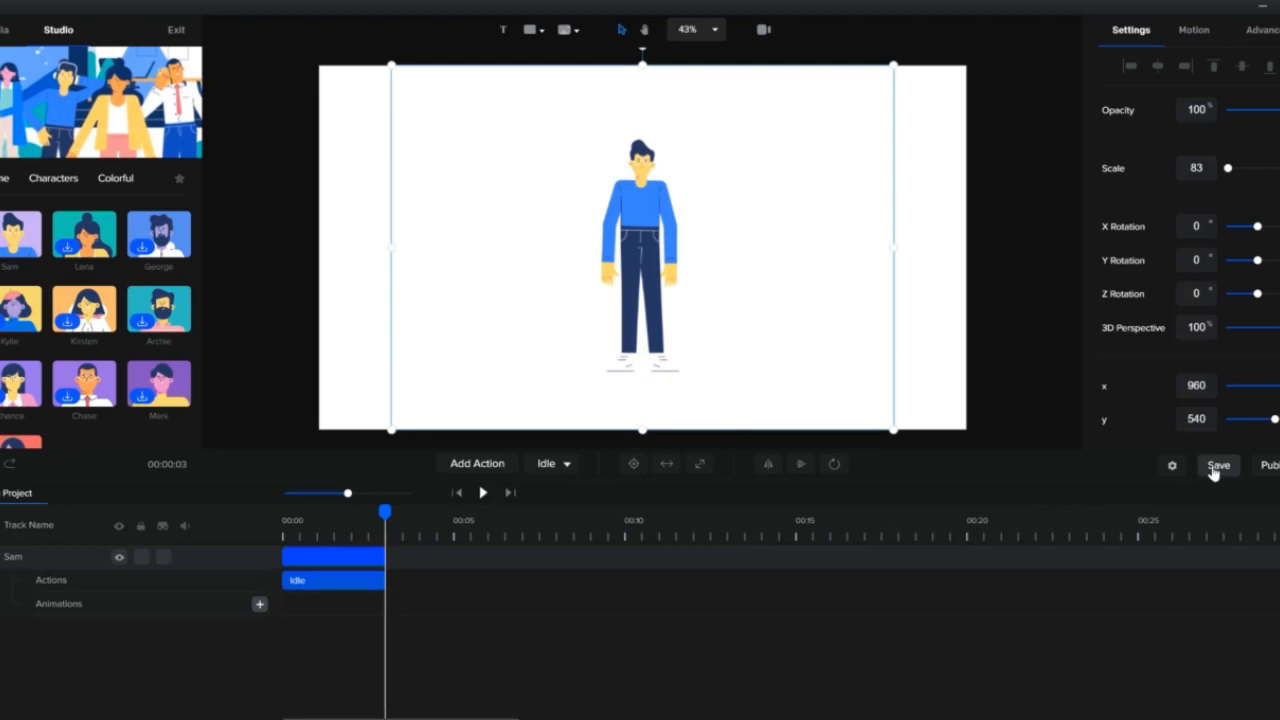
{"action": "left_click", "coordinate": [1213, 470]}
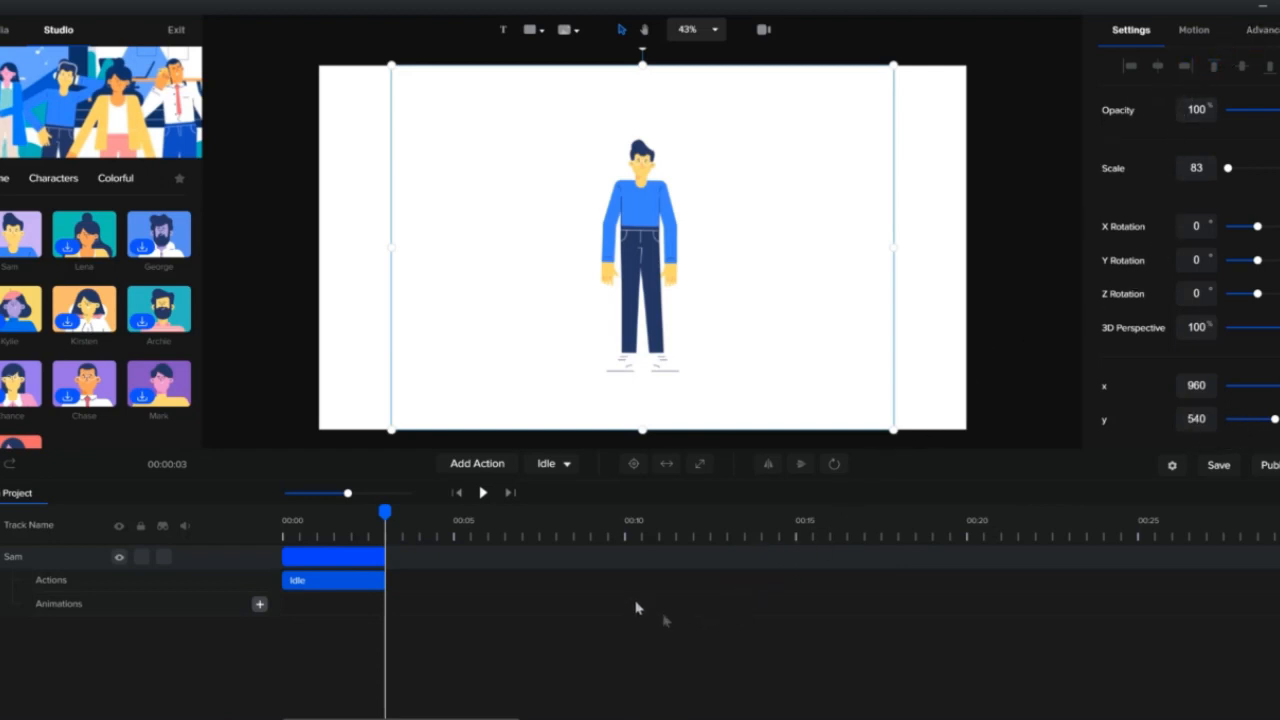
Deselect Sam and examine the autosave interval options in the project's advanced settings.
{"action": "left_click", "coordinate": [357, 551]}
{"action": "left_click", "coordinate": [357, 551]}
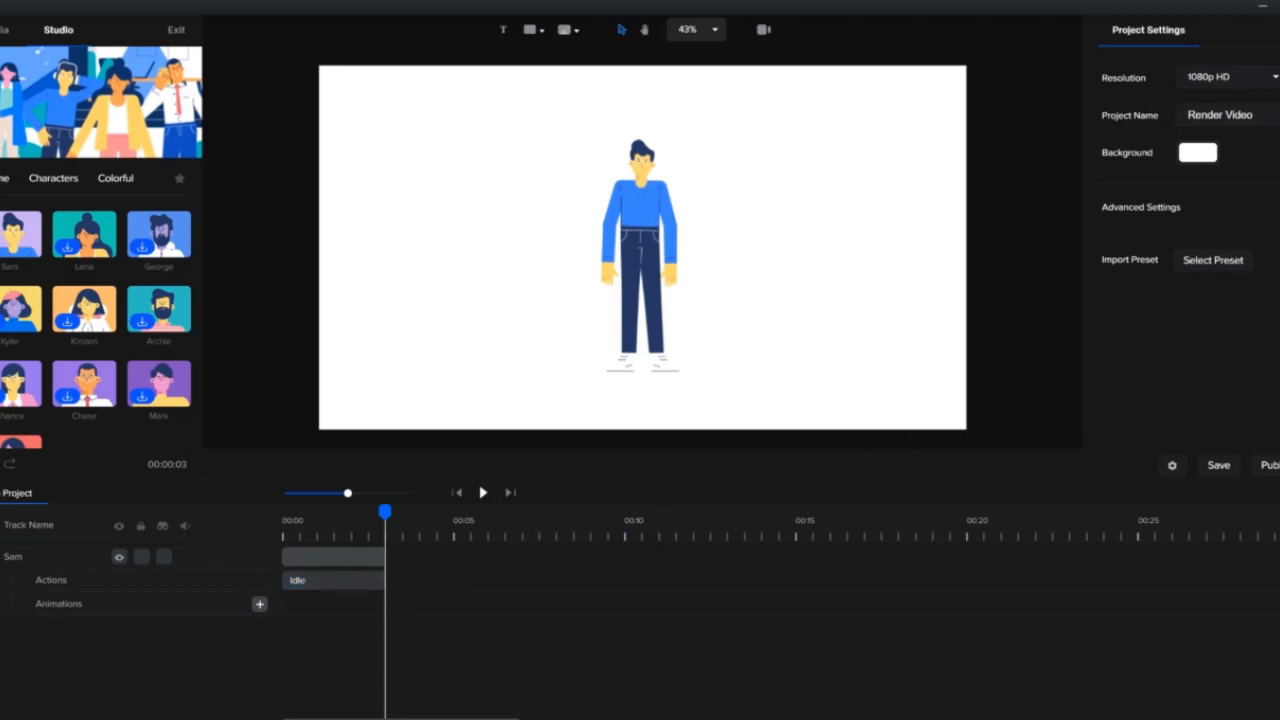
{"action": "left_click", "coordinate": [1276, 207]}
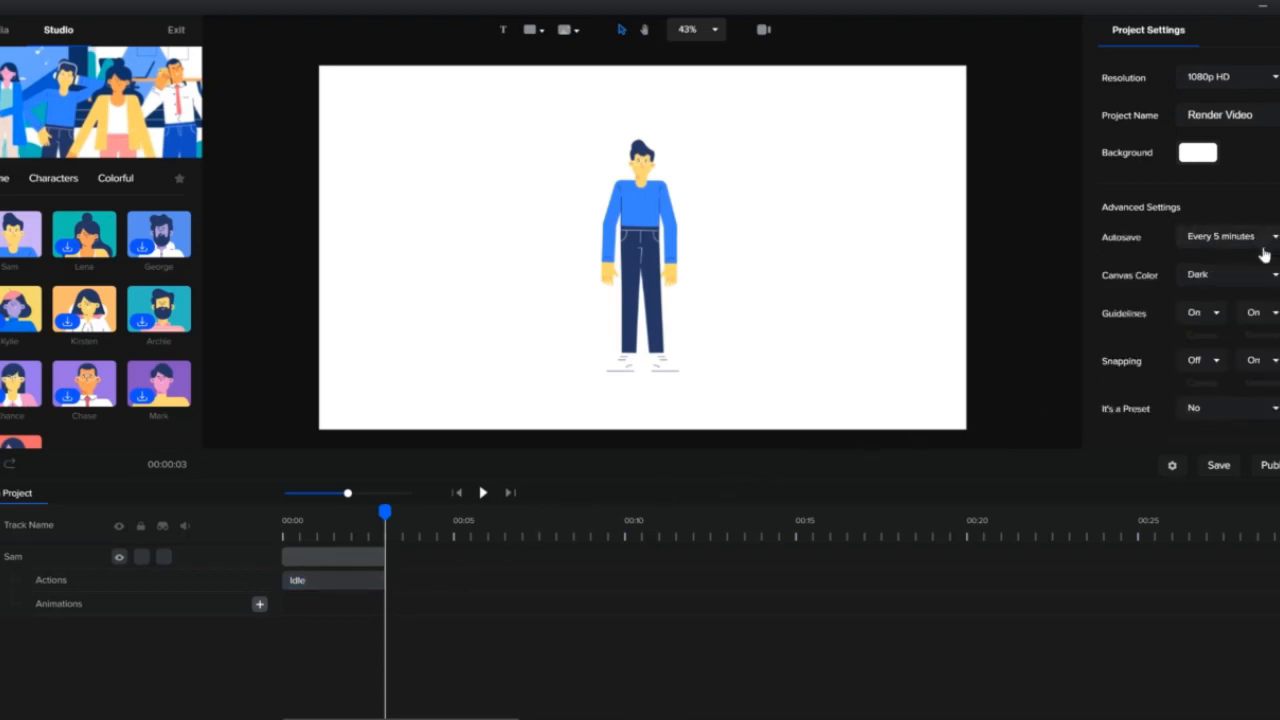
{"action": "left_click", "coordinate": [1275, 238]}
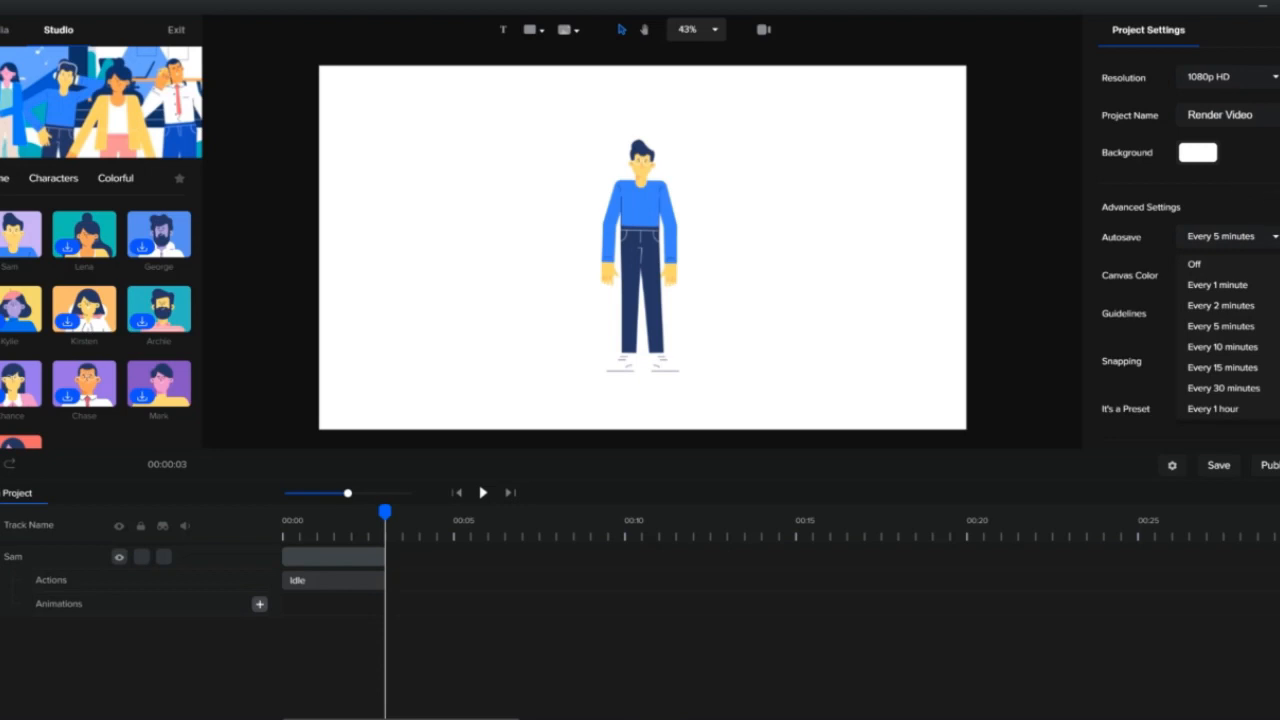
{"action": "left_click", "coordinate": [1275, 207]}
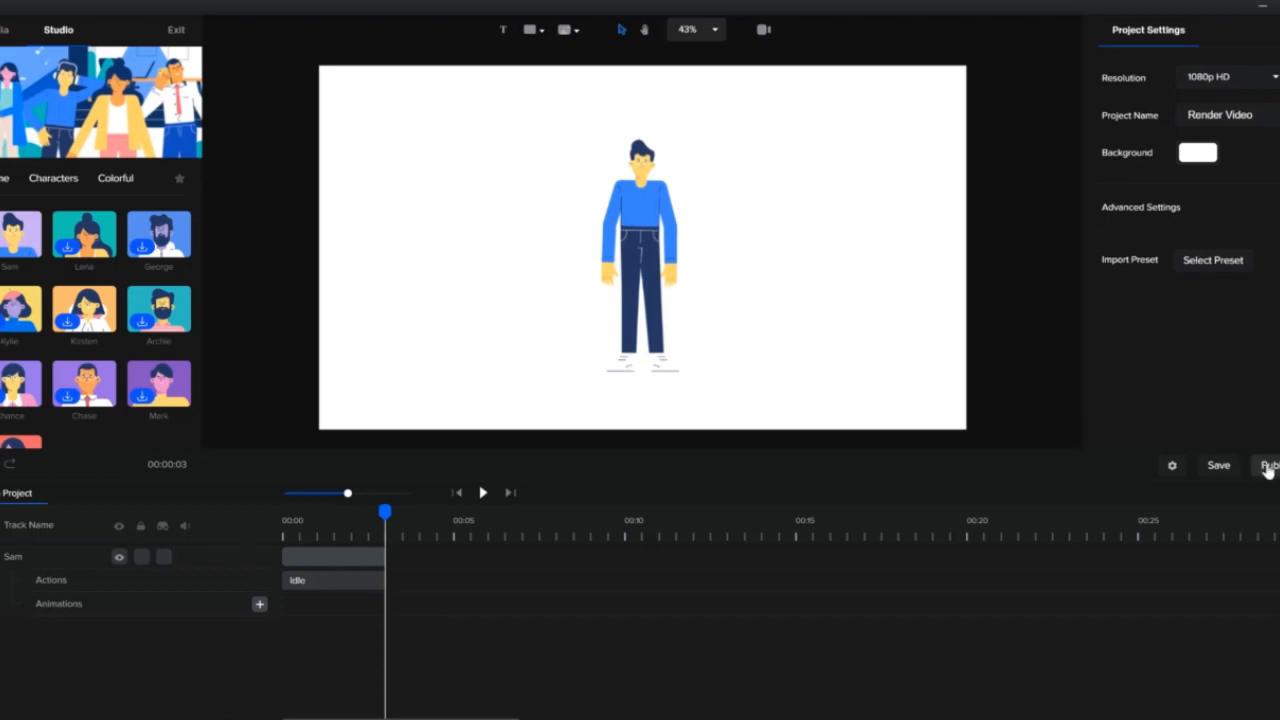
Open the export options for publishing the project and choose MP4 as the file type.
{"action": "left_click", "coordinate": [1268, 468]}
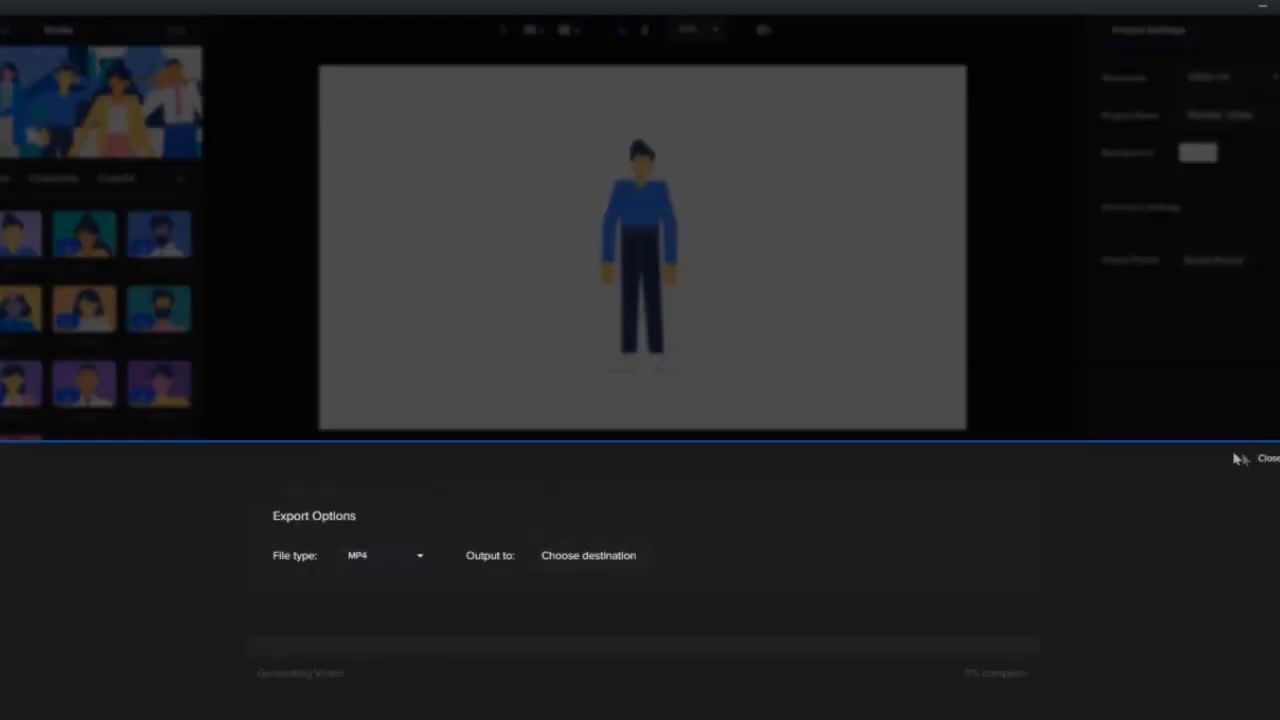
{"action": "left_click", "coordinate": [420, 560]}
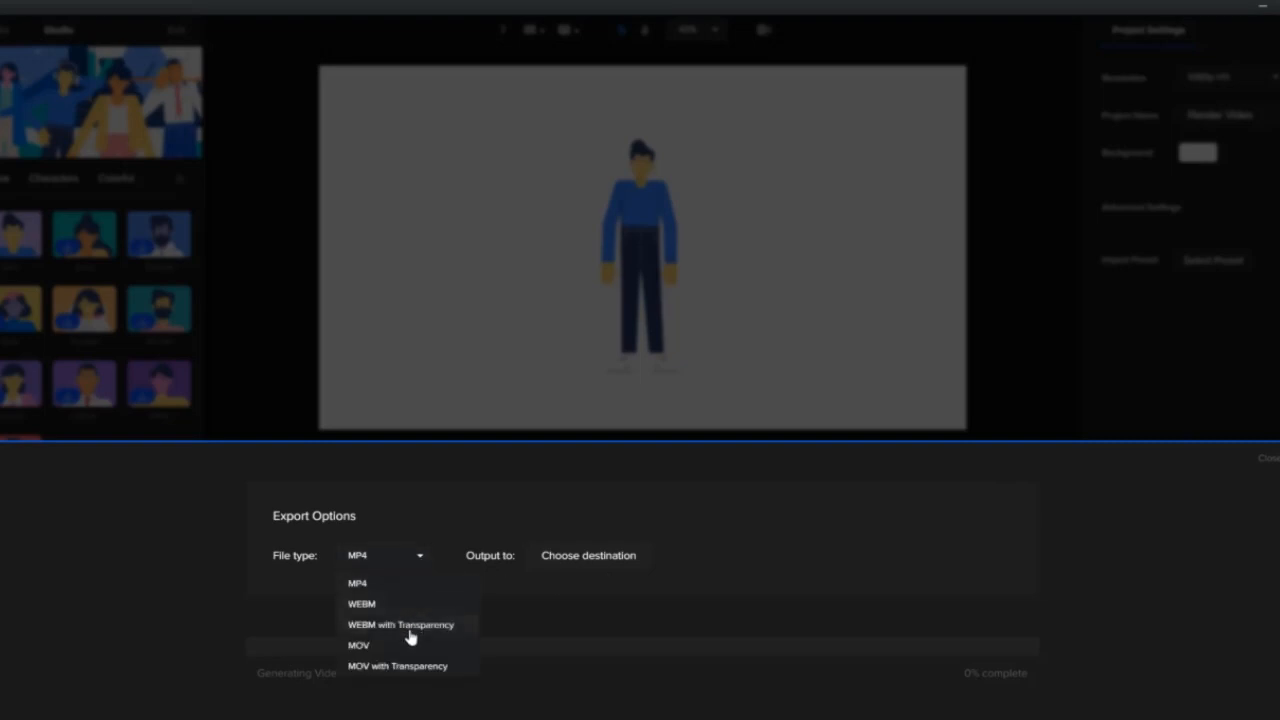
{"action": "left_click", "coordinate": [393, 586]}
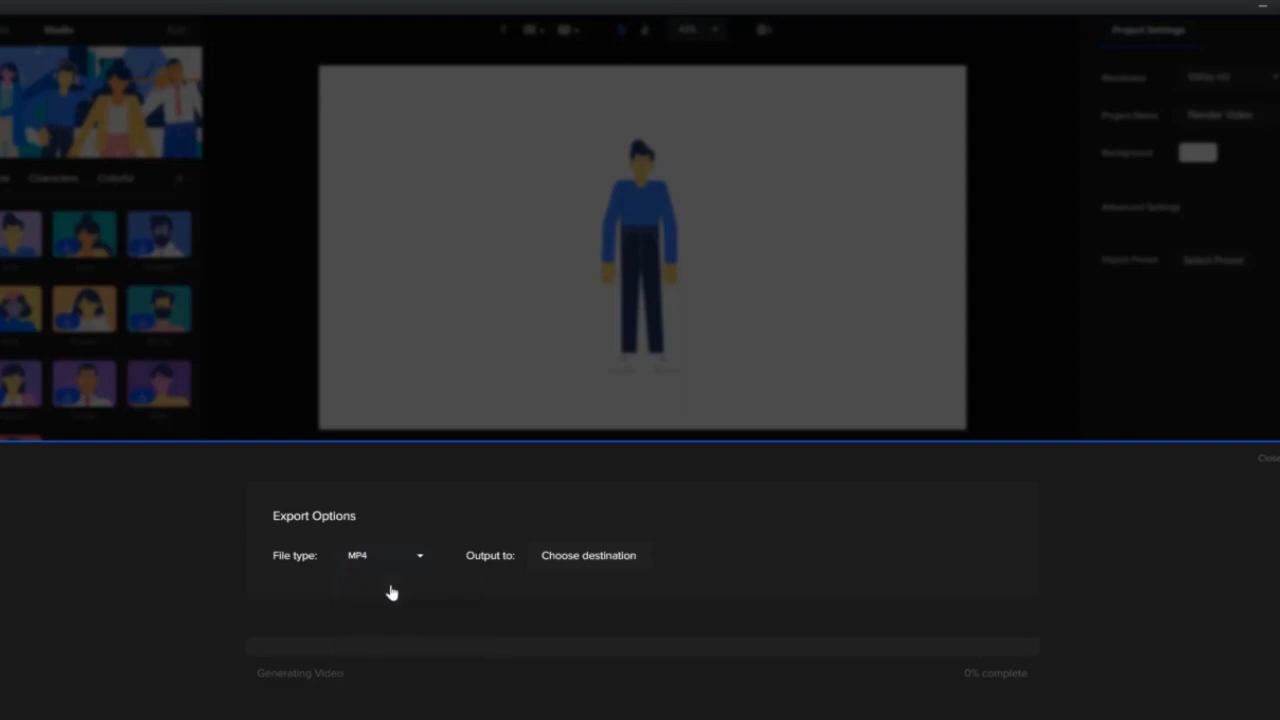
Set the export destination to renderVideo.mp4 in the CreateStudio documents folder.
{"action": "left_click", "coordinate": [573, 559]}
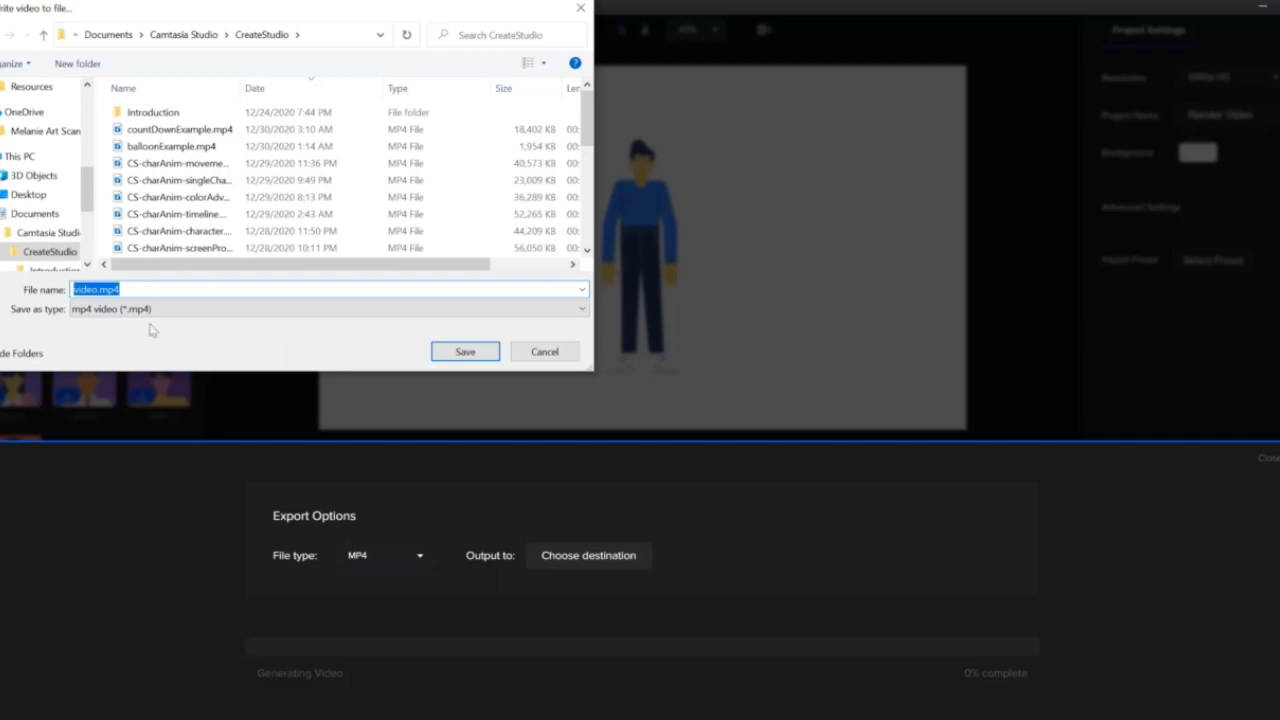
{"action": "left_click", "coordinate": [95, 288]}
{"action": "key", "text": "BackSpace"}
{"action": "key", "text": "BackSpace"}
{"action": "key", "text": "BackSpace"}
{"action": "type", "text": "renderVideo"}
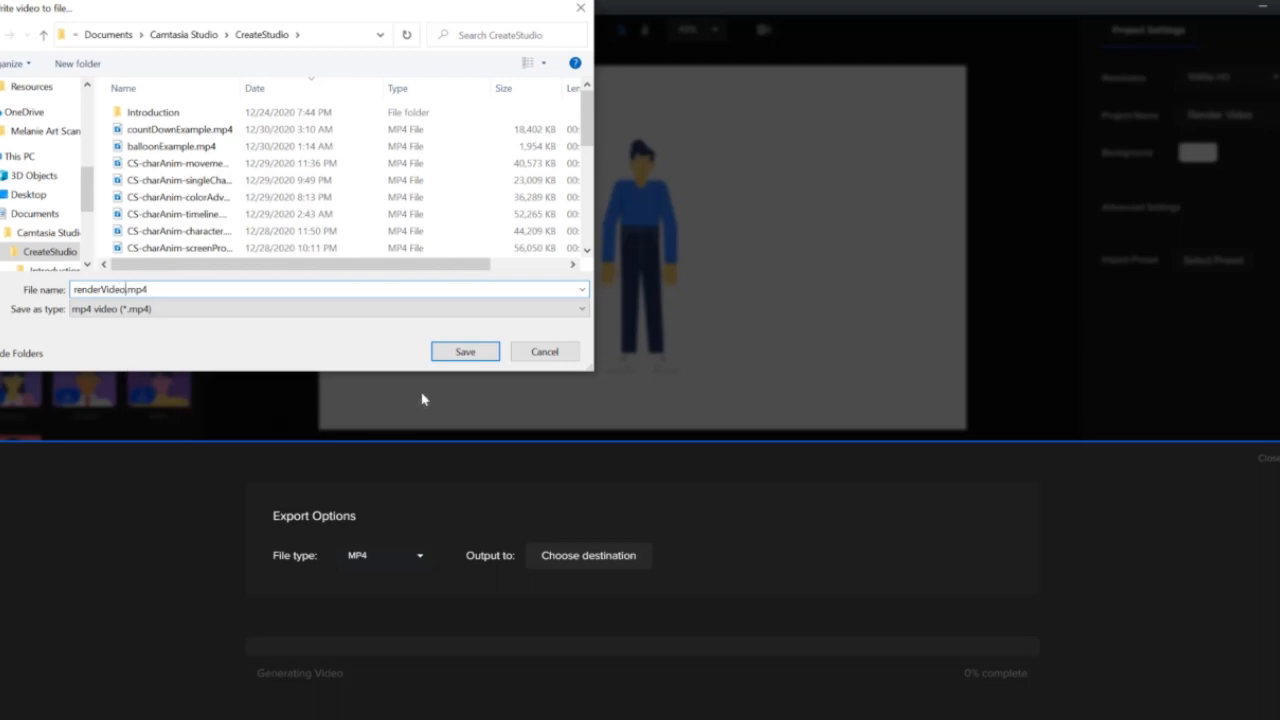
{"action": "left_click", "coordinate": [462, 354]}
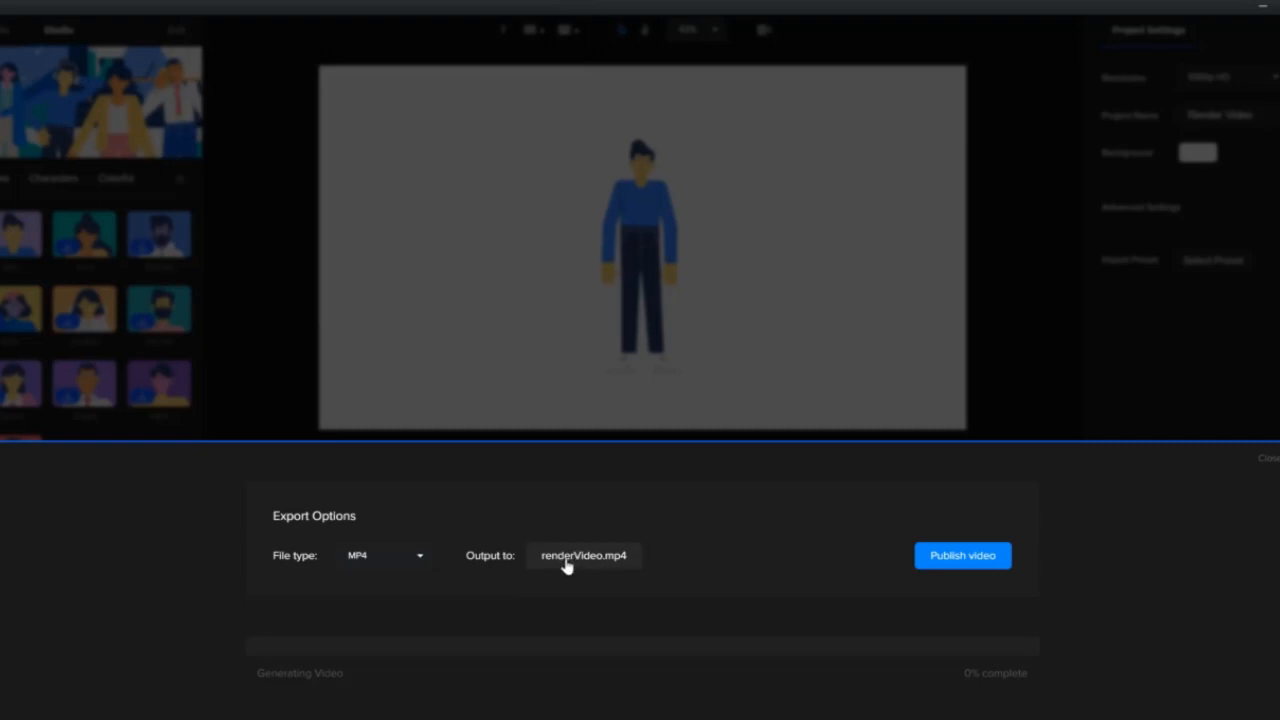
Publish the video, opening the exported file before closing the export options.
{"action": "left_click", "coordinate": [943, 557]}
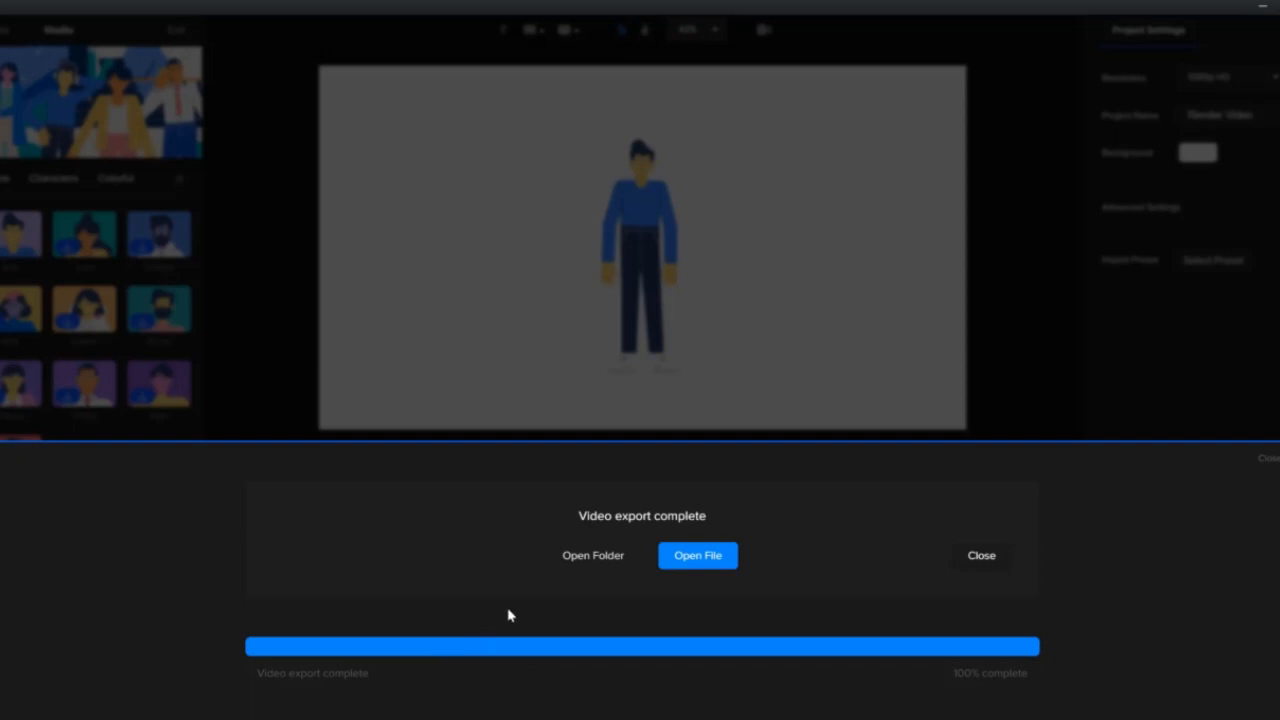
{"action": "left_click", "coordinate": [685, 558]}
{"action": "left_click", "coordinate": [973, 556]}
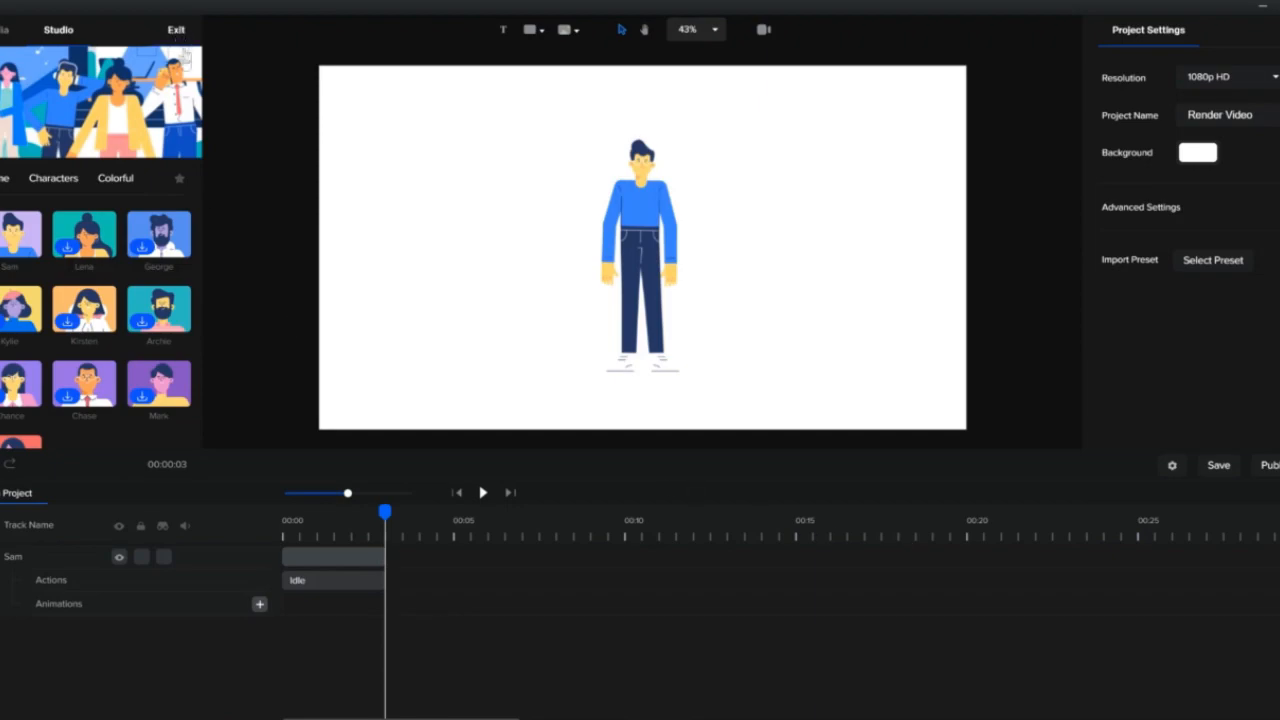
Exit the project and play renderVideo.mp4 from the CreateStudio folder in File Explorer.
{"action": "left_click", "coordinate": [180, 33]}
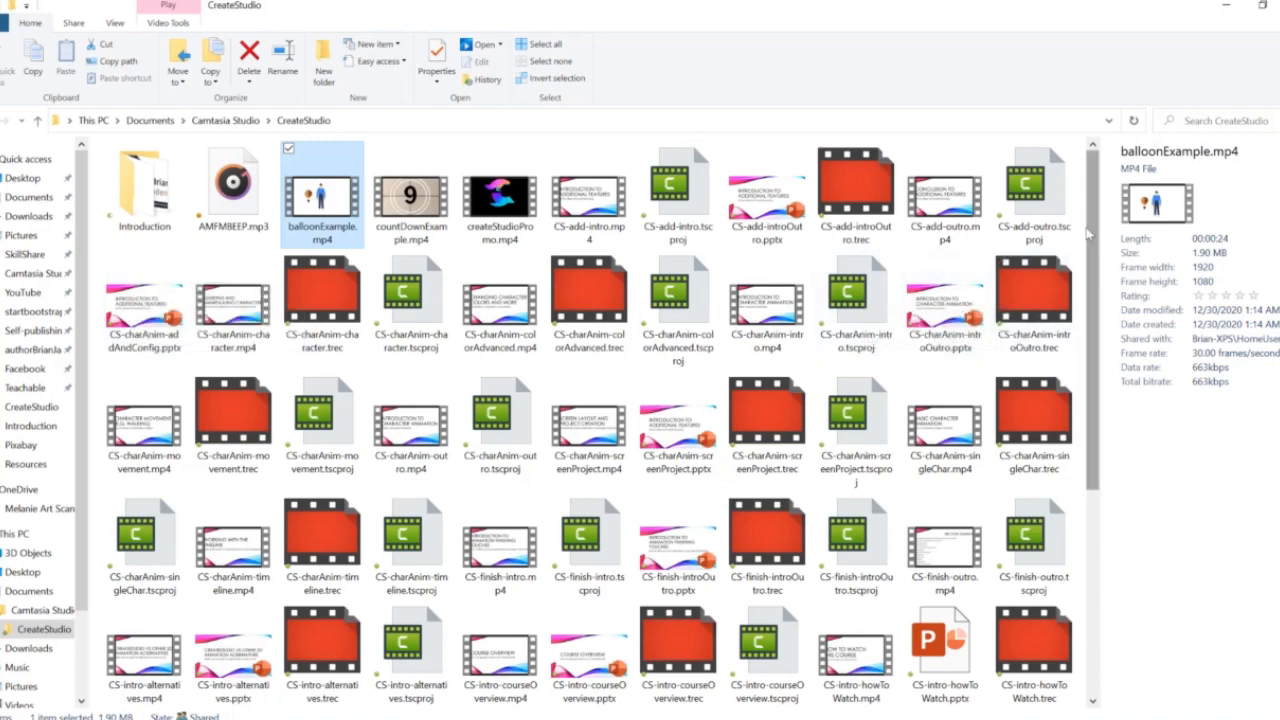
{"action": "left_click_drag", "start_coordinate": [1092, 236], "coordinate": [1054, 460]}
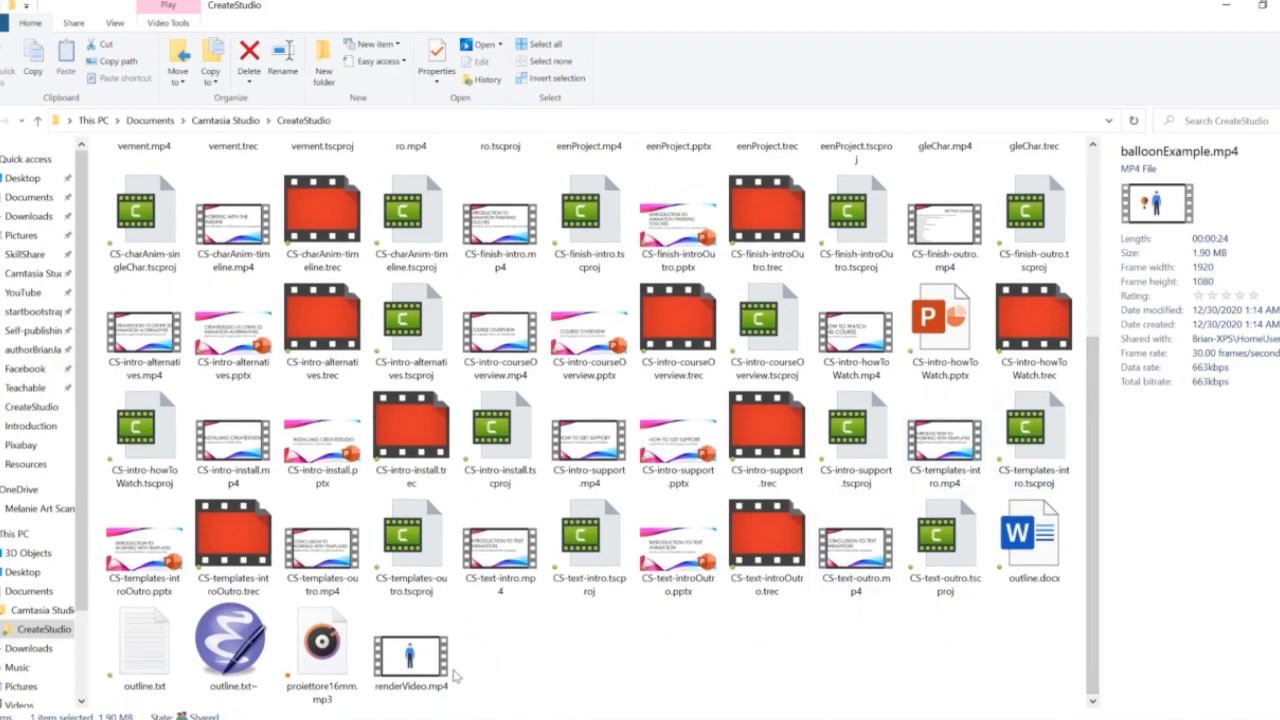
{"action": "double_click", "coordinate": [408, 662]}
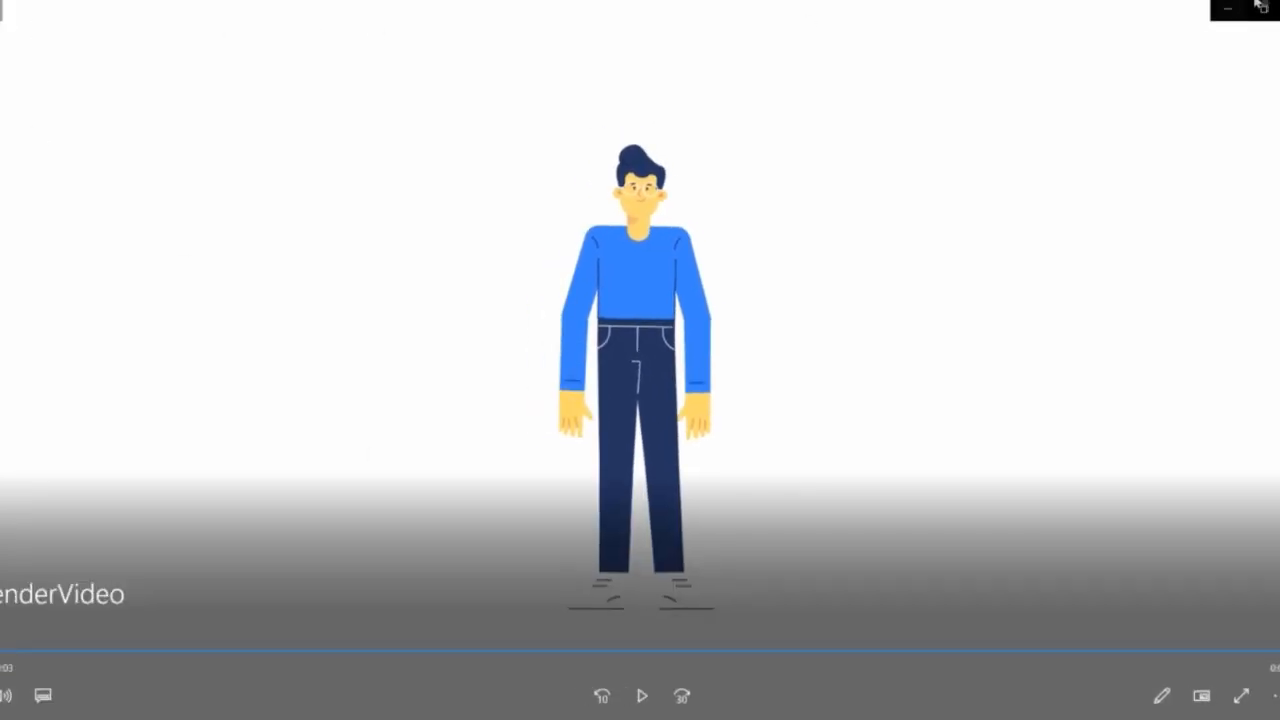
{"action": "left_click", "coordinate": [1279, 9]}
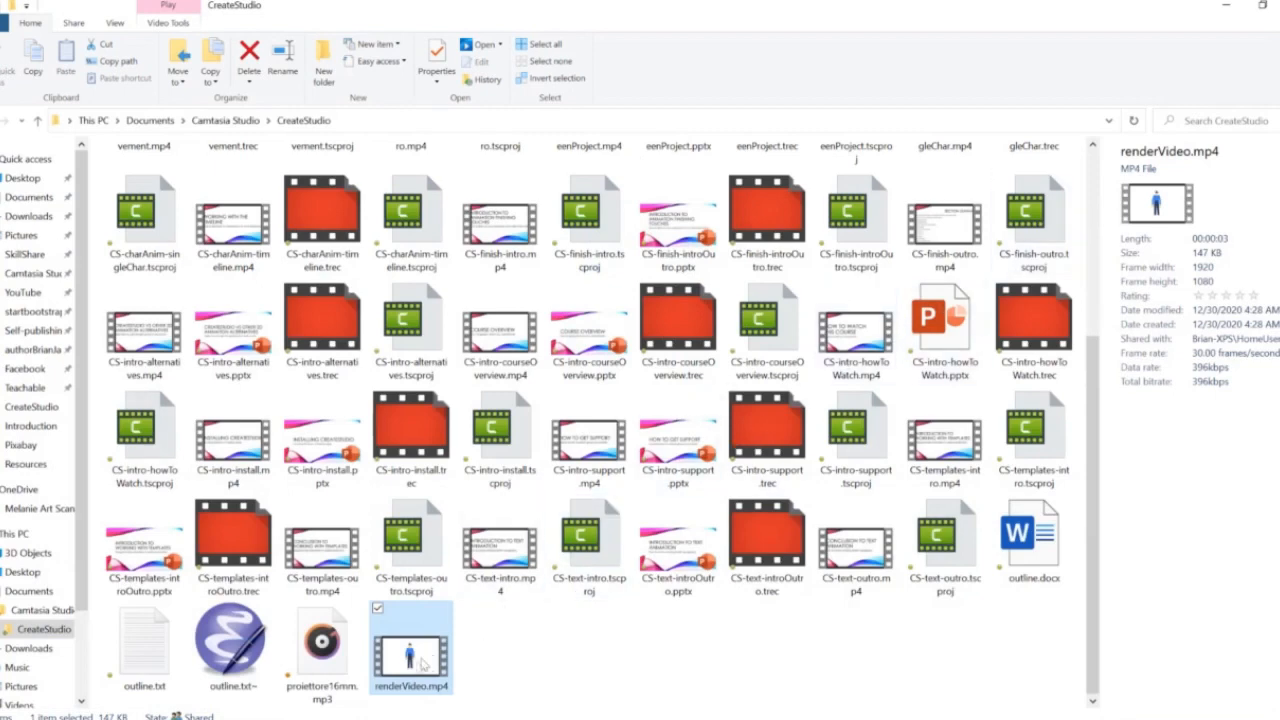
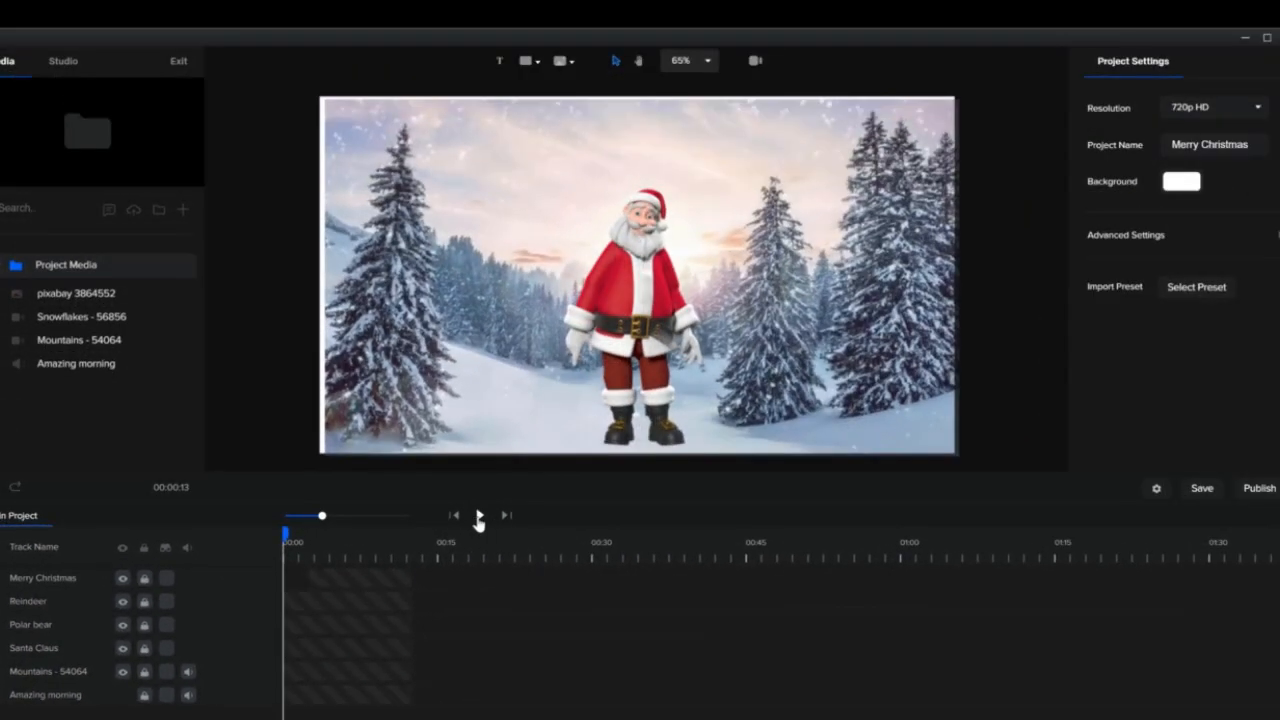
Play back the Merry Christmas project and scrub through its opening seconds, returning the playhead to the start.
{"action": "left_click", "coordinate": [479, 517]}
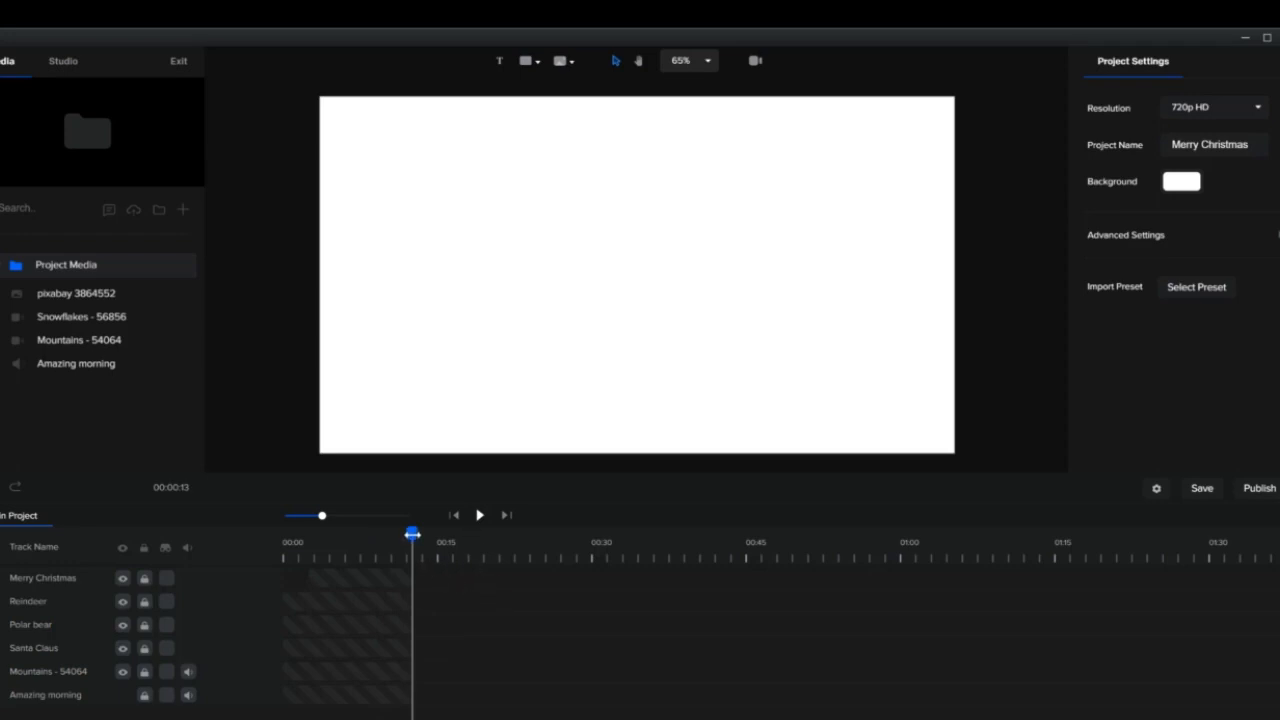
{"action": "left_click", "coordinate": [285, 556]}
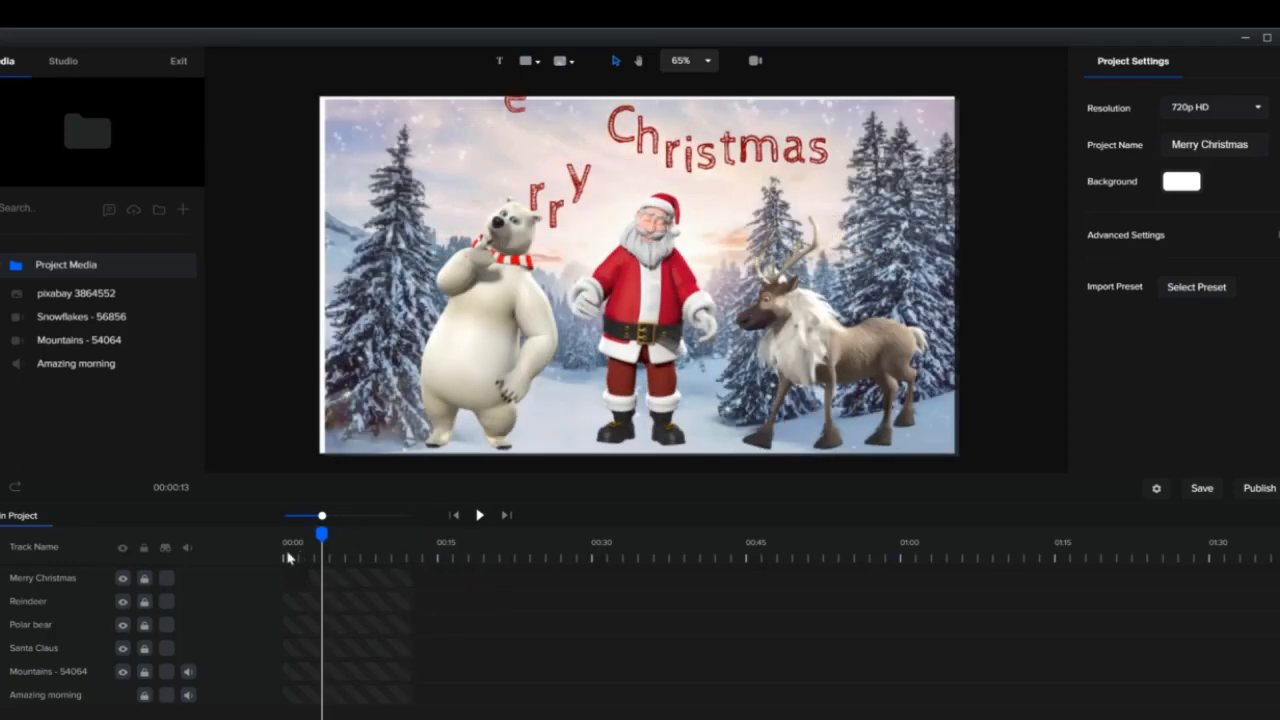
{"action": "left_click_drag", "start_coordinate": [281, 562], "coordinate": [320, 566]}
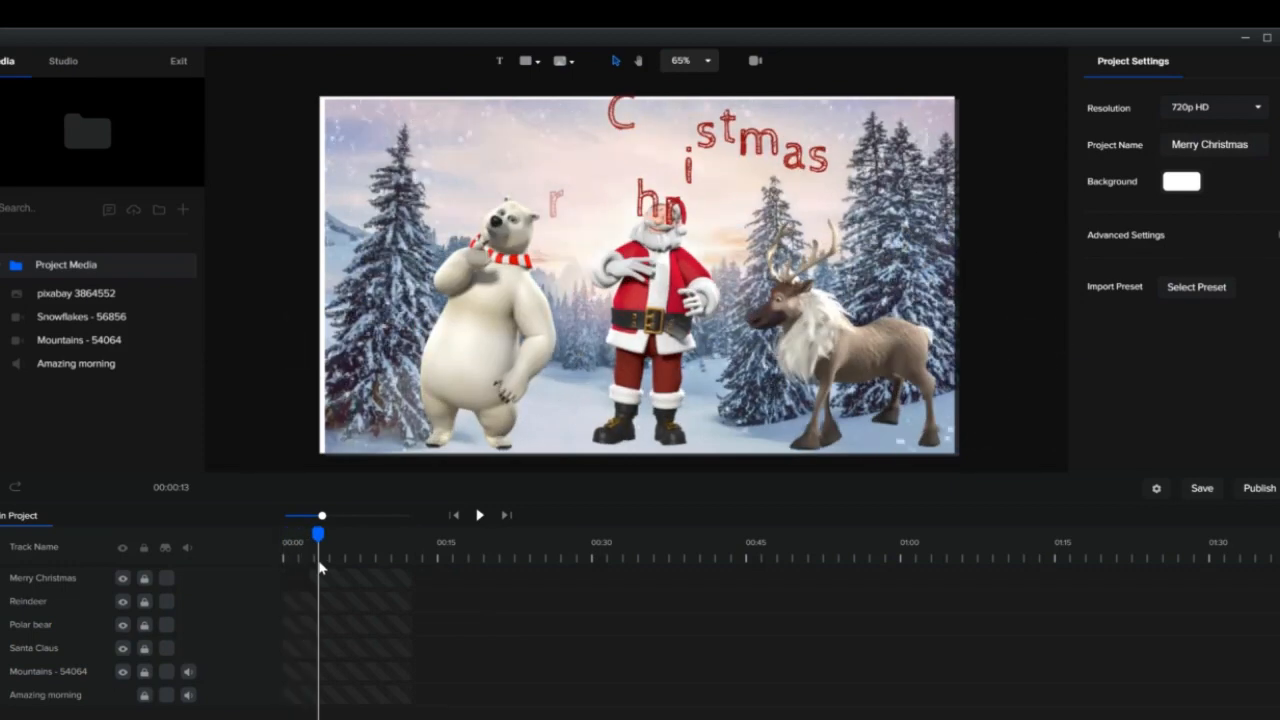
{"action": "left_click_drag", "start_coordinate": [320, 566], "coordinate": [284, 578]}
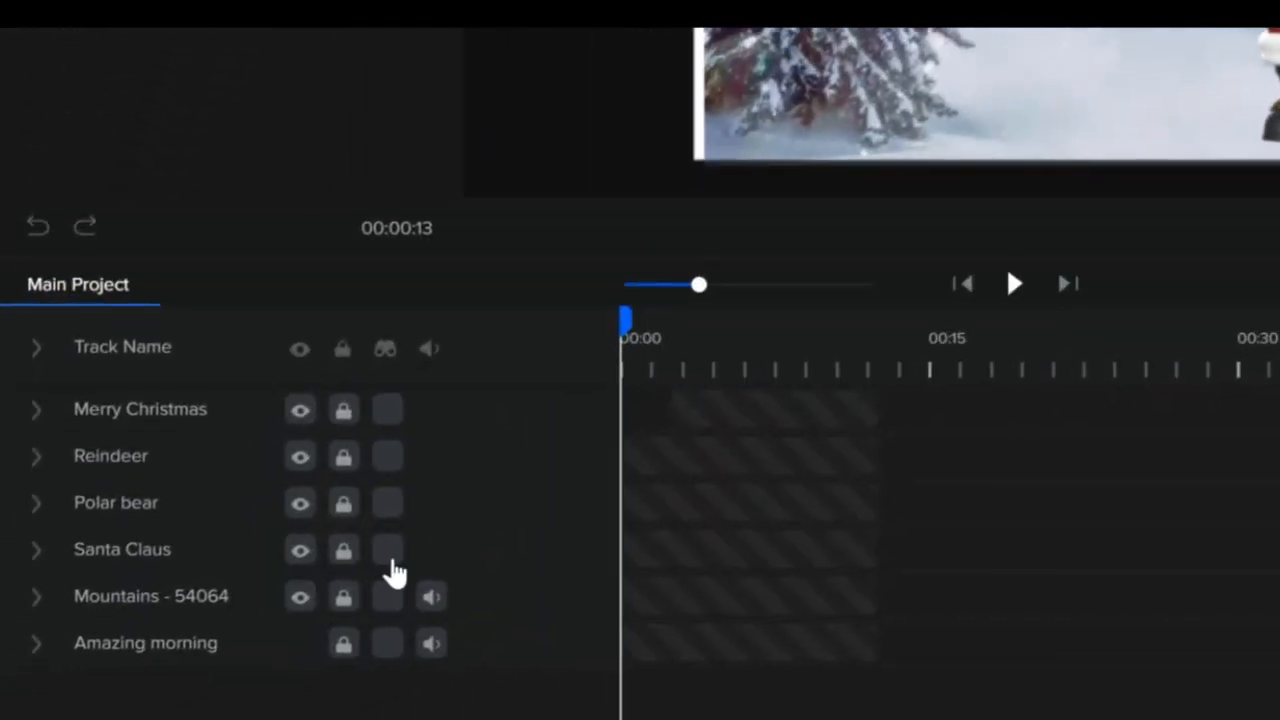
Hide the Santa Claus, Polar bear and Reindeer tracks one by one, and show all three again.
{"action": "left_click", "coordinate": [298, 550]}
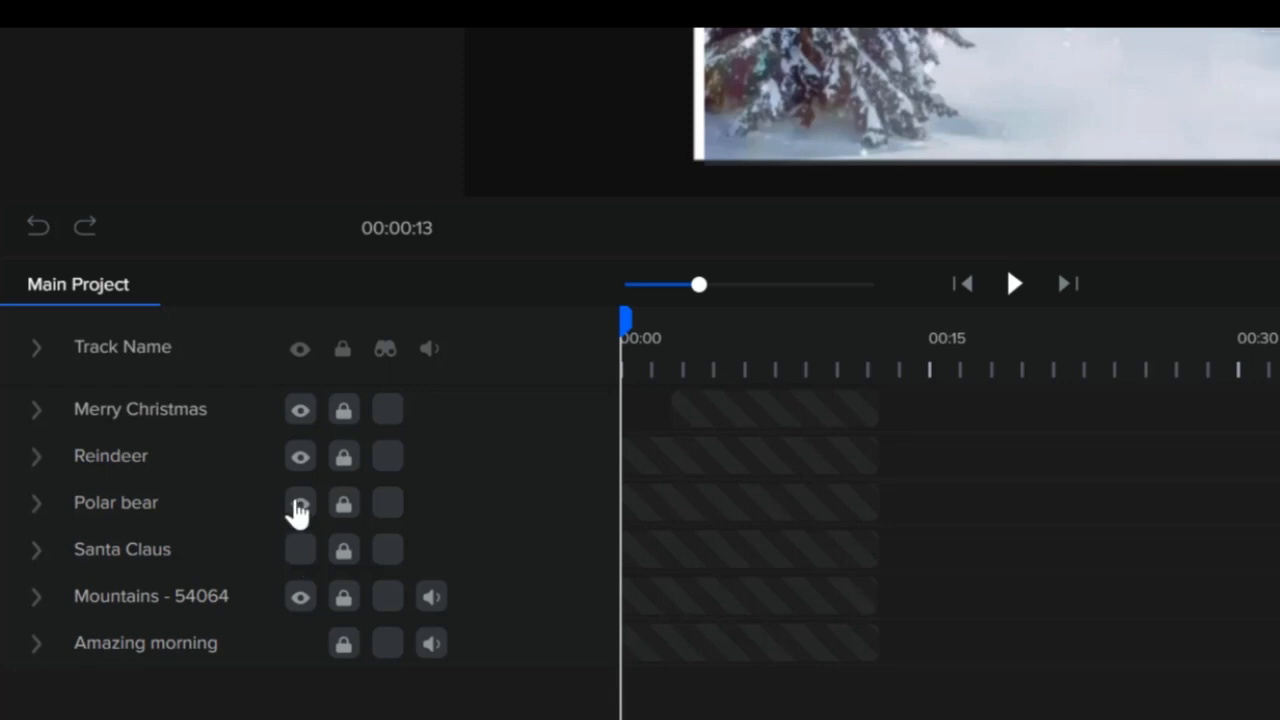
{"action": "left_click", "coordinate": [298, 508]}
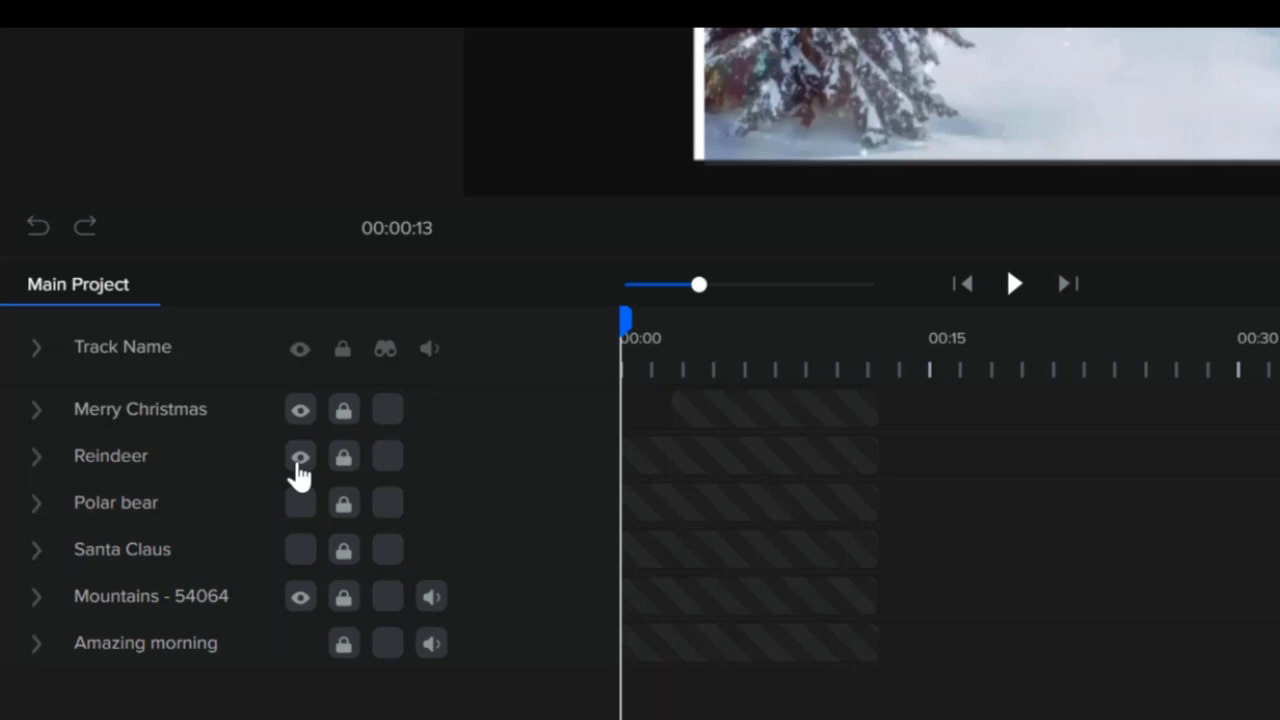
{"action": "left_click", "coordinate": [299, 460]}
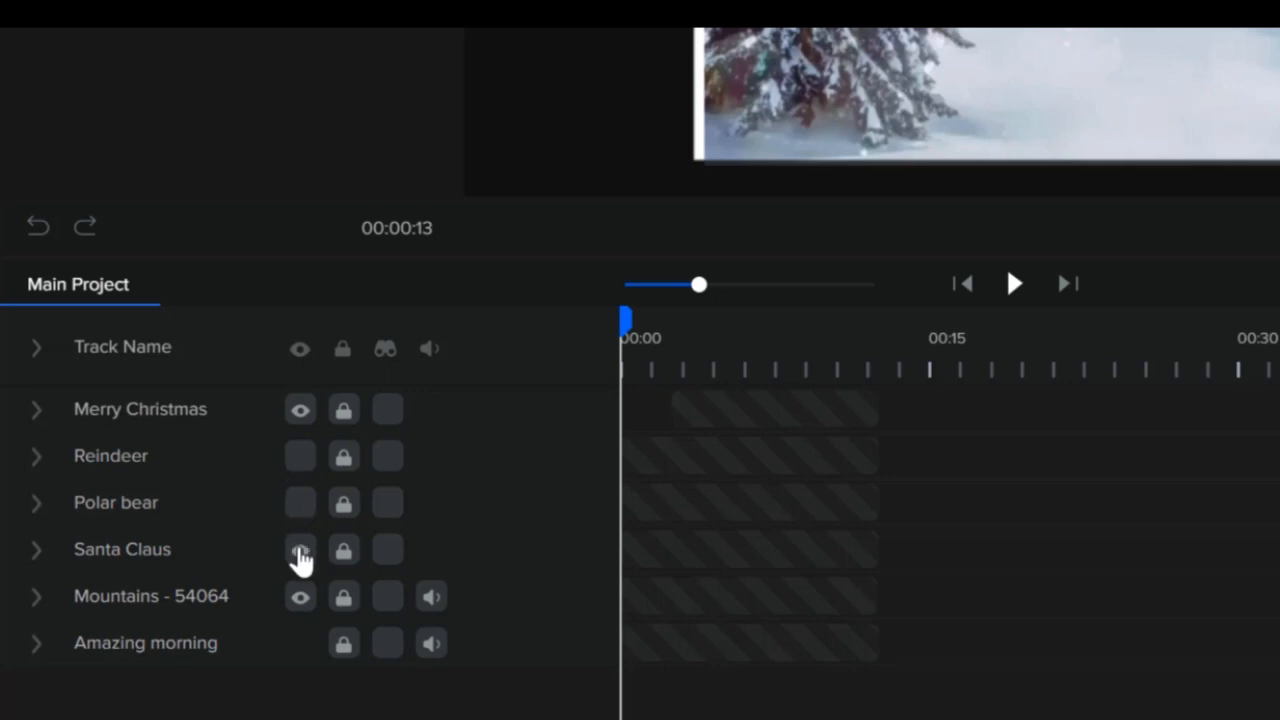
{"action": "left_click", "coordinate": [297, 506]}
{"action": "left_click", "coordinate": [298, 460]}
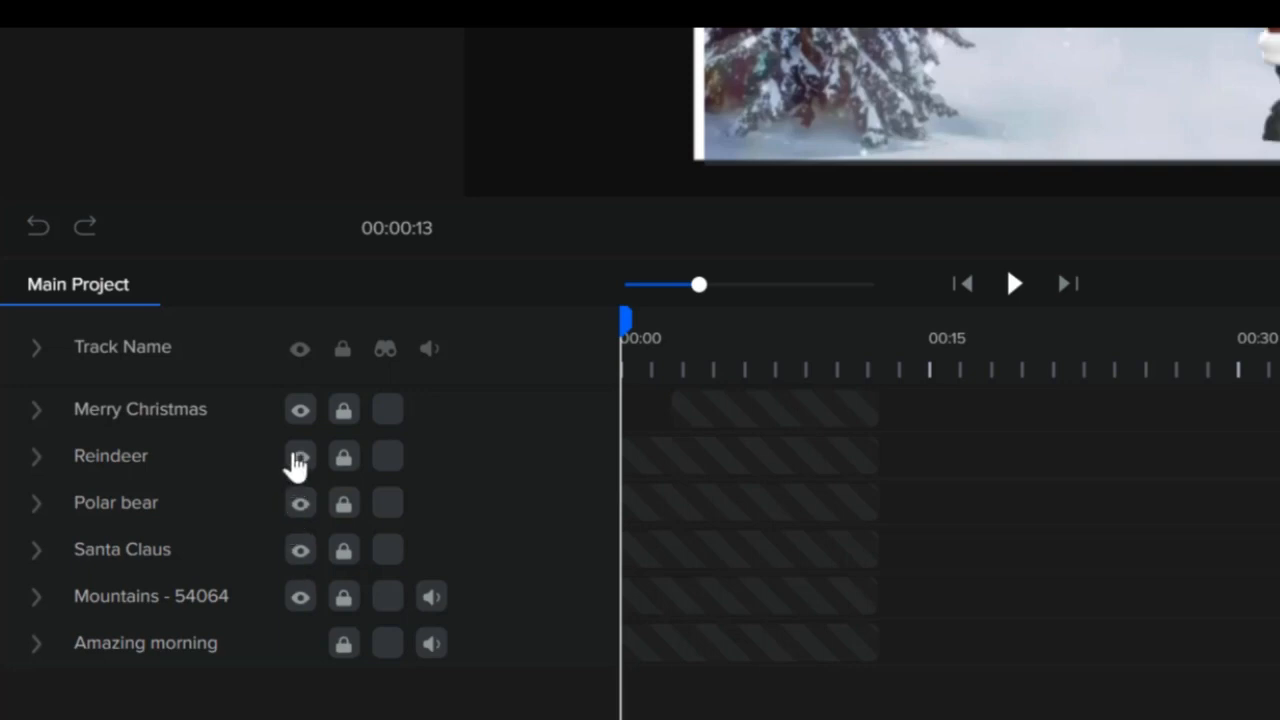
Expand the Santa Claus track and examine its sequence of actions on an enlarged timeline.
{"action": "left_click", "coordinate": [38, 555]}
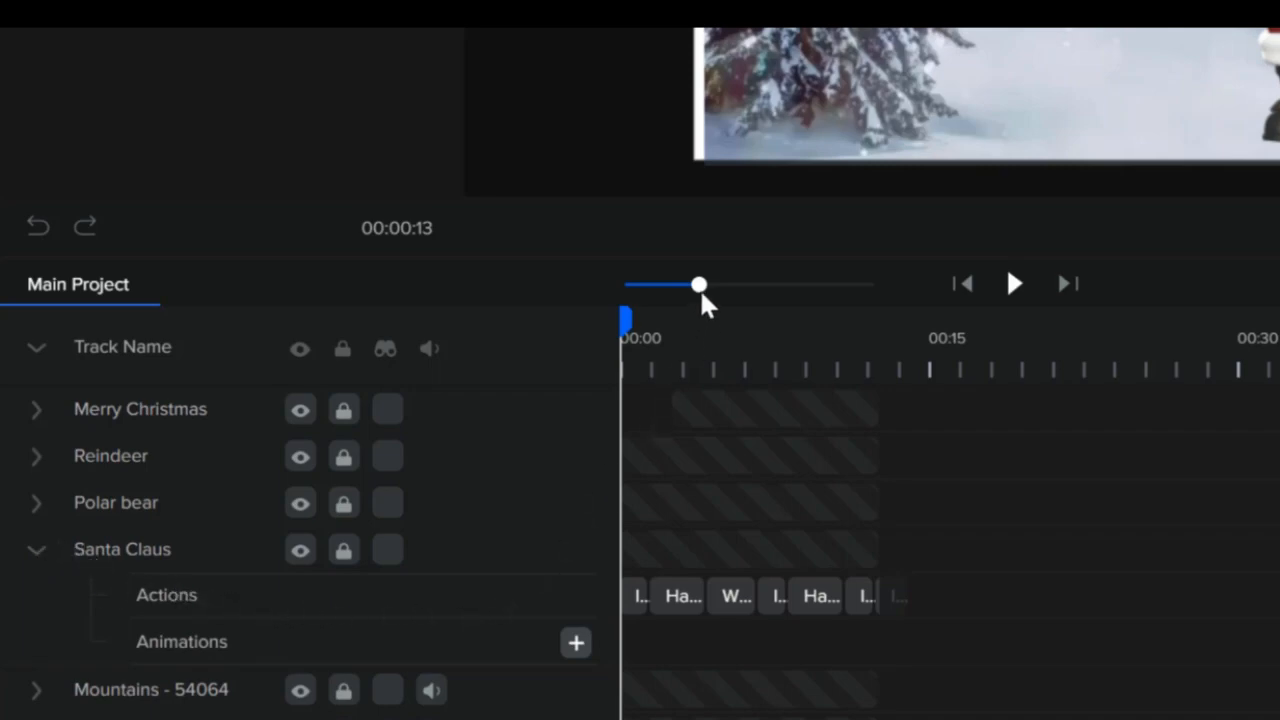
{"action": "left_click_drag", "start_coordinate": [706, 288], "coordinate": [783, 303]}
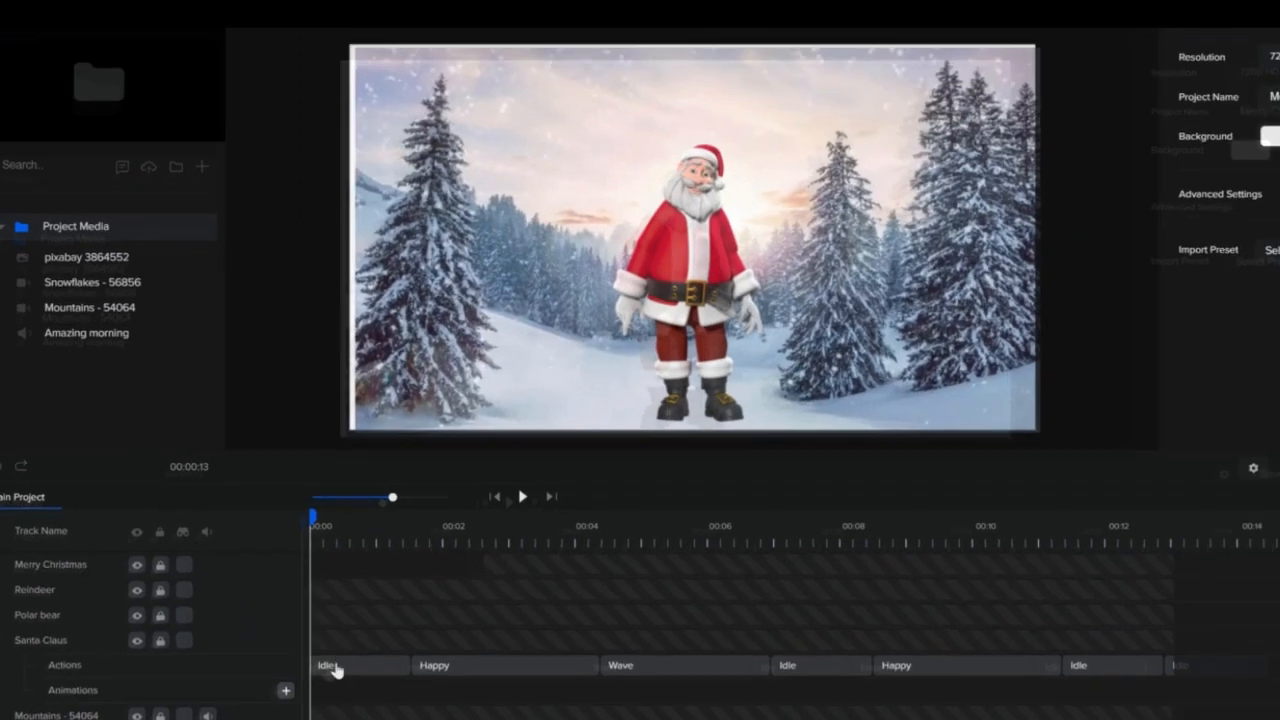
{"action": "left_click", "coordinate": [649, 614]}
{"action": "left_click", "coordinate": [797, 615]}
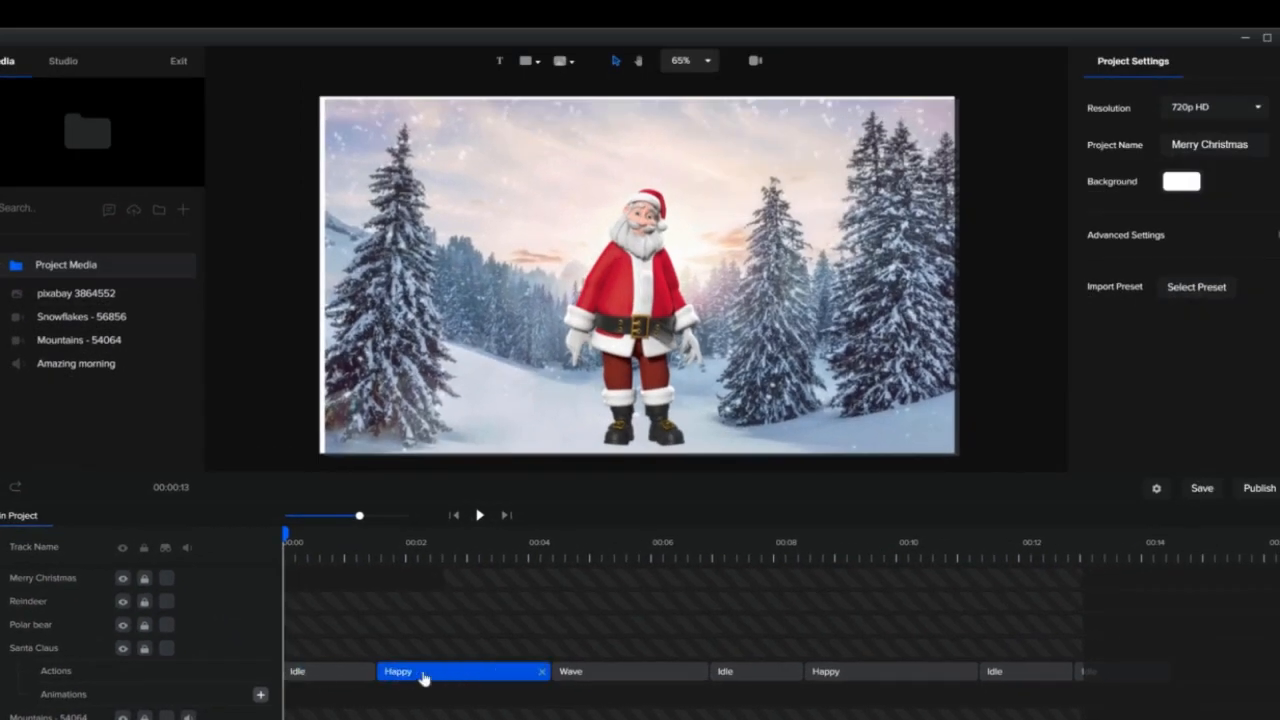
{"action": "left_click", "coordinate": [572, 677]}
{"action": "left_click", "coordinate": [740, 677]}
{"action": "left_click", "coordinate": [835, 675]}
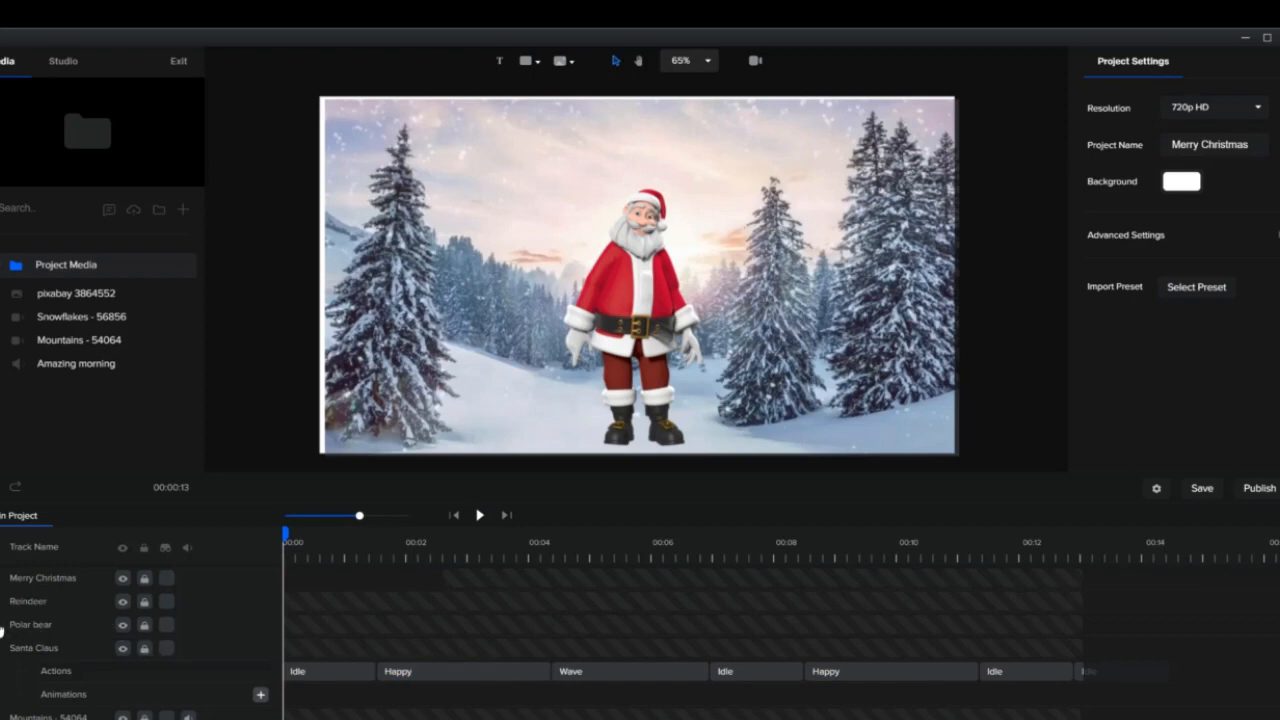
Expand the Polar bear track and examine each of its actions in order.
{"action": "left_click", "coordinate": [2, 630]}
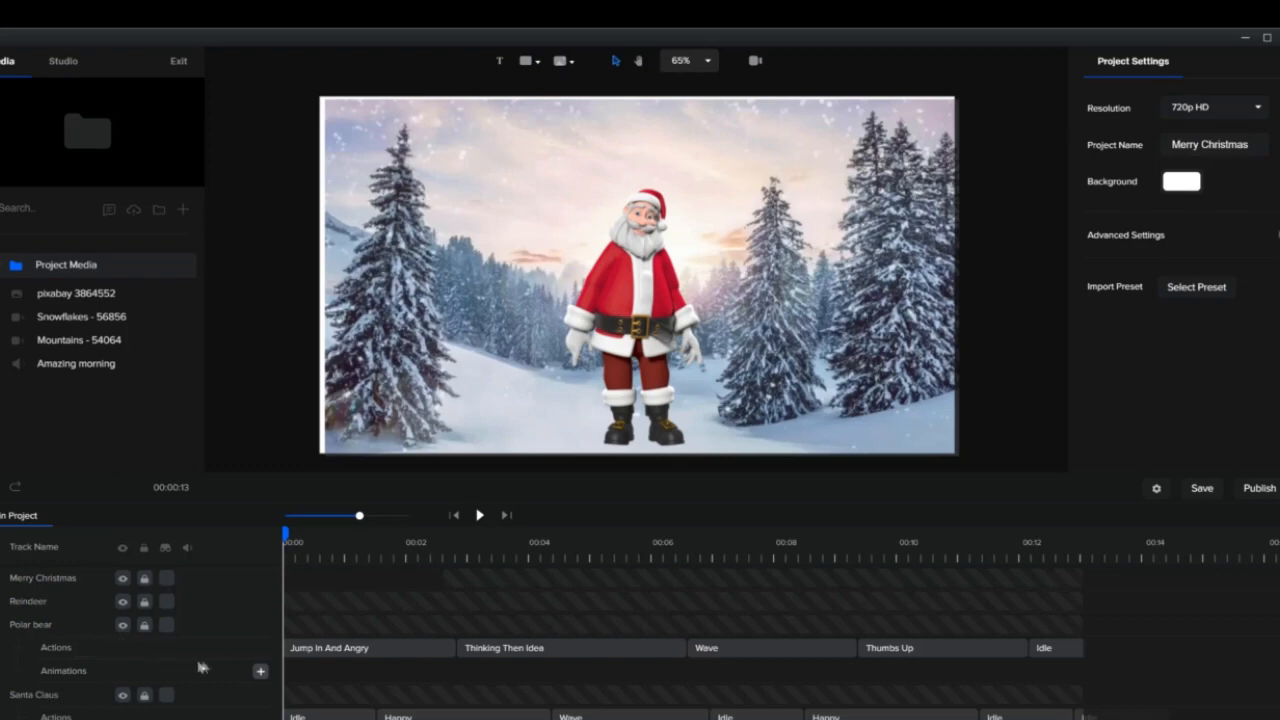
{"action": "left_click", "coordinate": [364, 651]}
{"action": "left_click", "coordinate": [470, 660]}
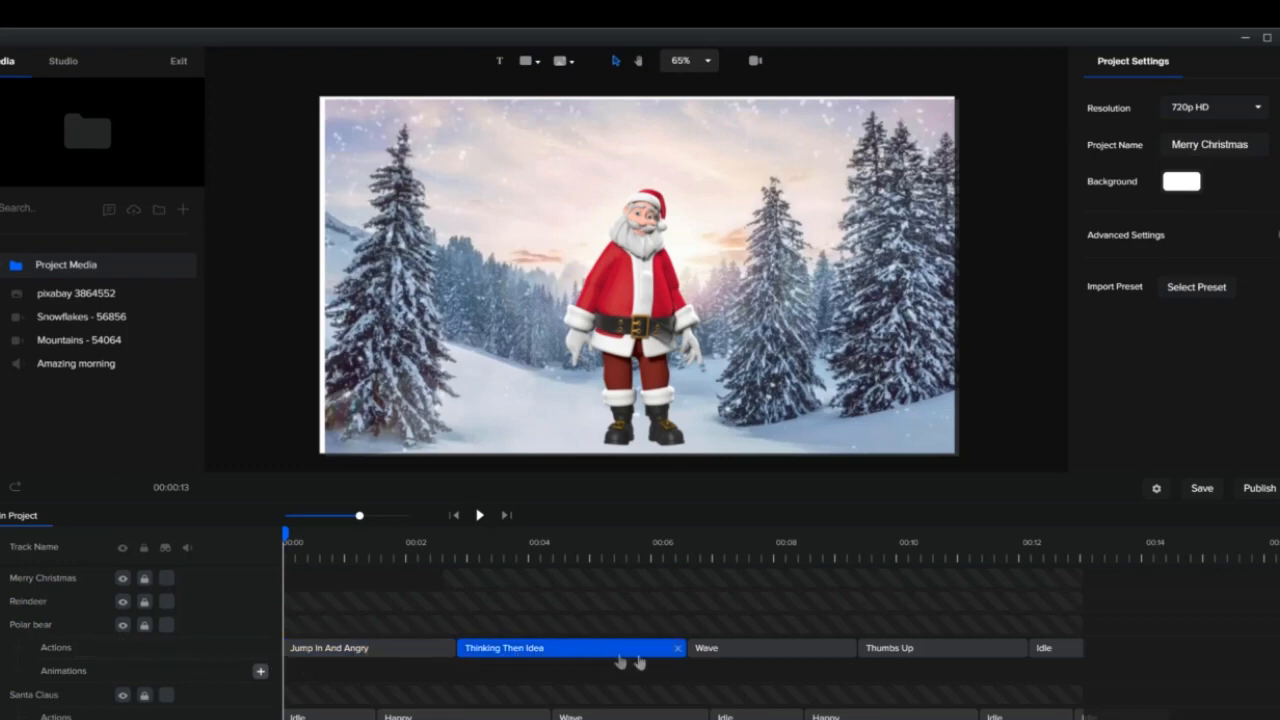
{"action": "left_click", "coordinate": [700, 660]}
{"action": "left_click", "coordinate": [884, 658]}
{"action": "left_click", "coordinate": [1035, 652]}
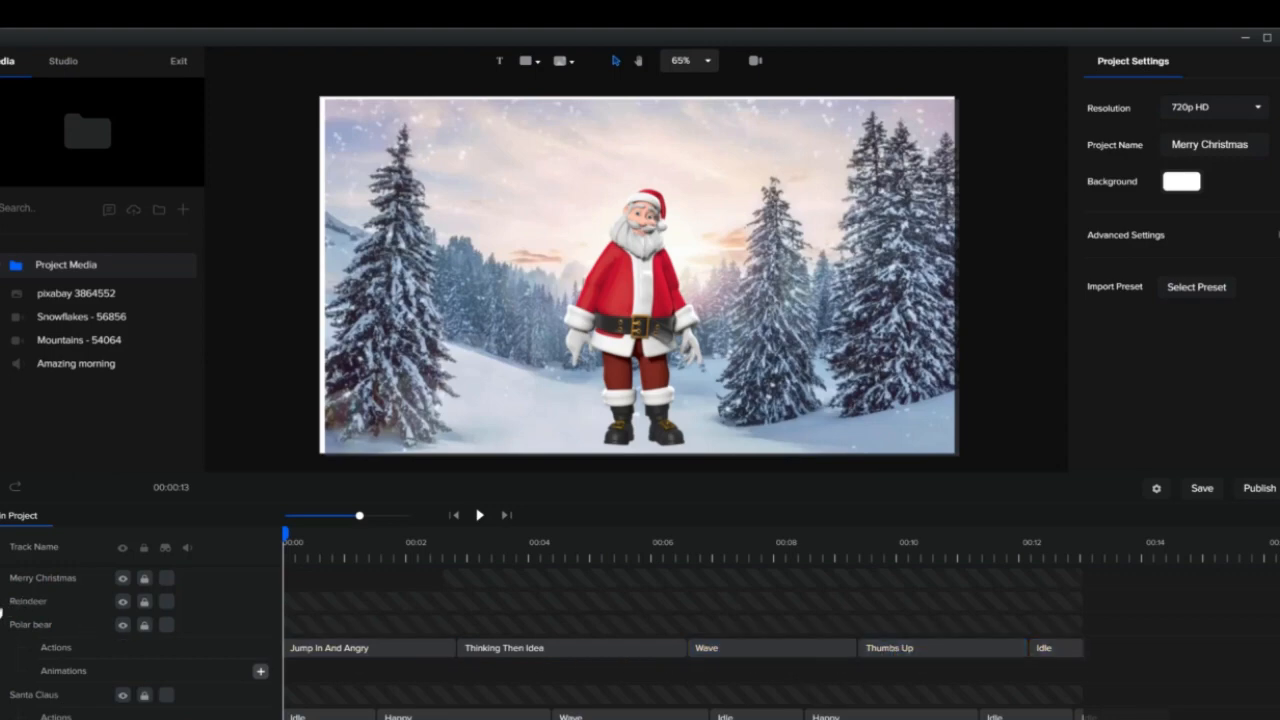
Examine the Reindeer track's actions and animations, and collapse the Reindeer and Polar bear tracks.
{"action": "left_click", "coordinate": [3, 605]}
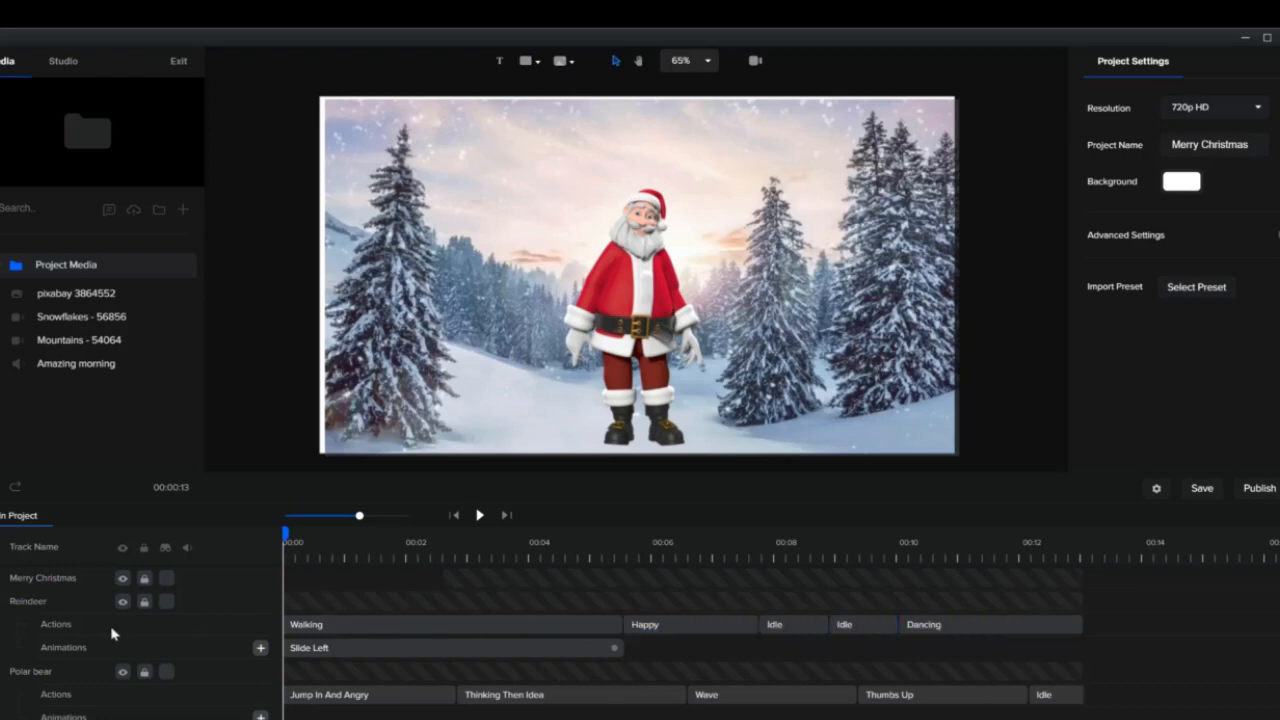
{"action": "left_click", "coordinate": [1, 601]}
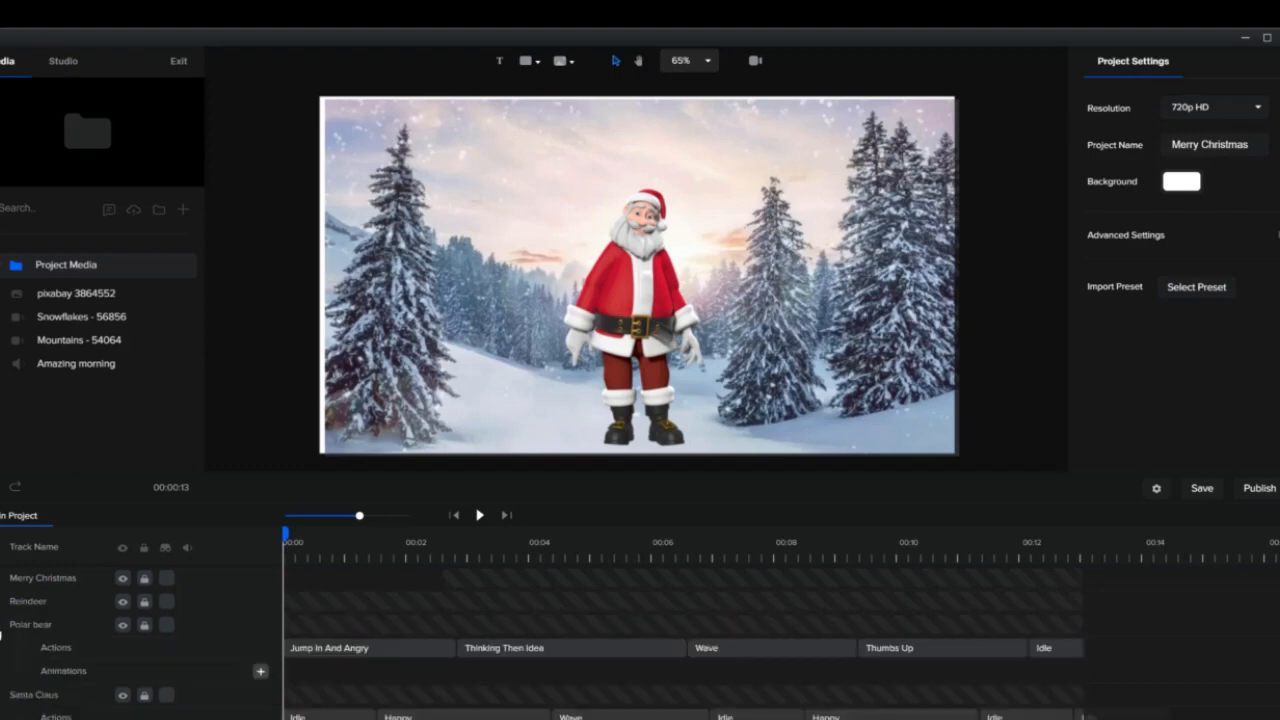
{"action": "left_click", "coordinate": [1, 624]}
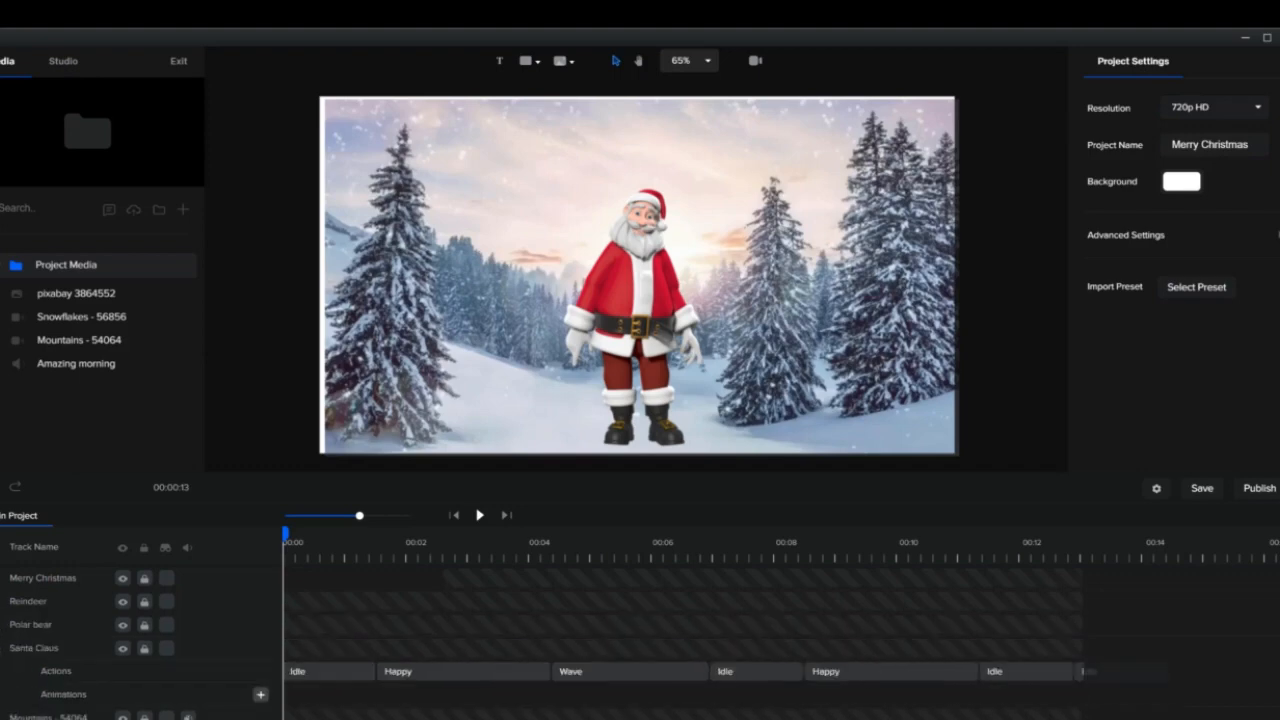
Collapse the Santa Claus track and hide the existing Reindeer, Polar bear and Santa Claus tracks.
{"action": "left_click", "coordinate": [1, 648]}
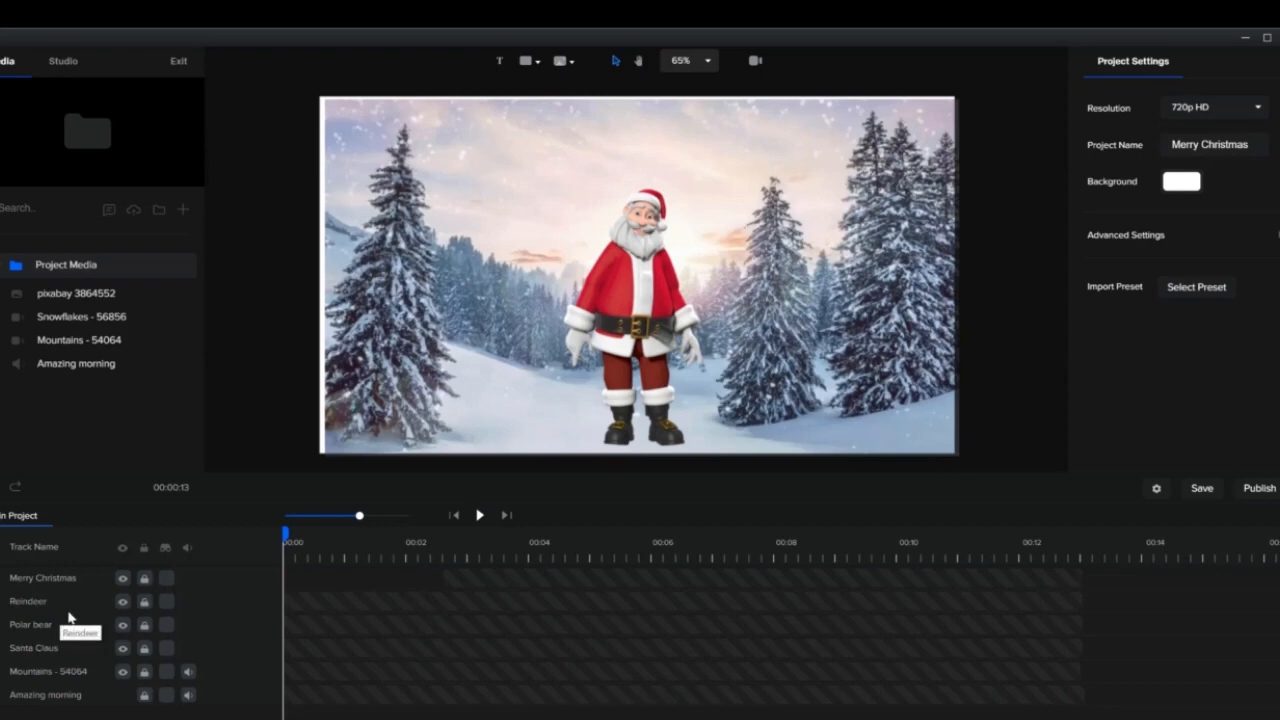
{"action": "left_click", "coordinate": [121, 602]}
{"action": "left_click", "coordinate": [123, 648]}
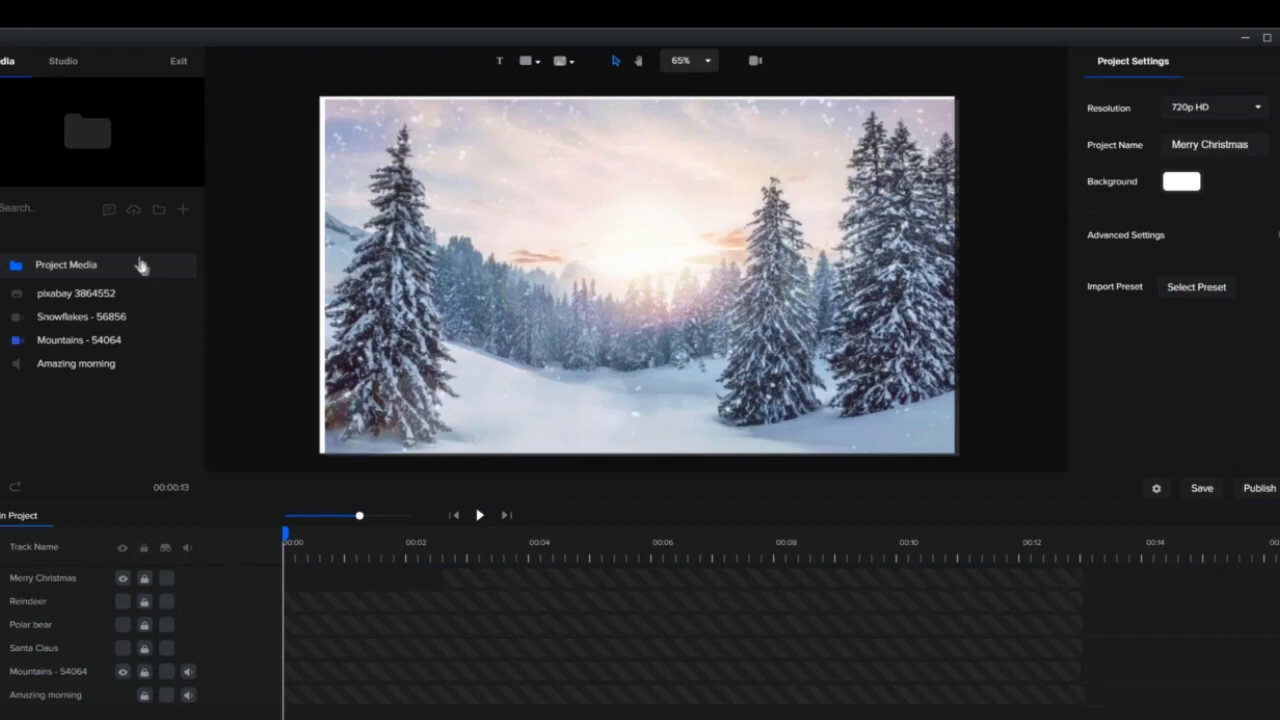
Add the 3D Santa Claus character to the scene and place him near the centre at about x 632, y 445.
{"action": "left_click", "coordinate": [66, 63]}
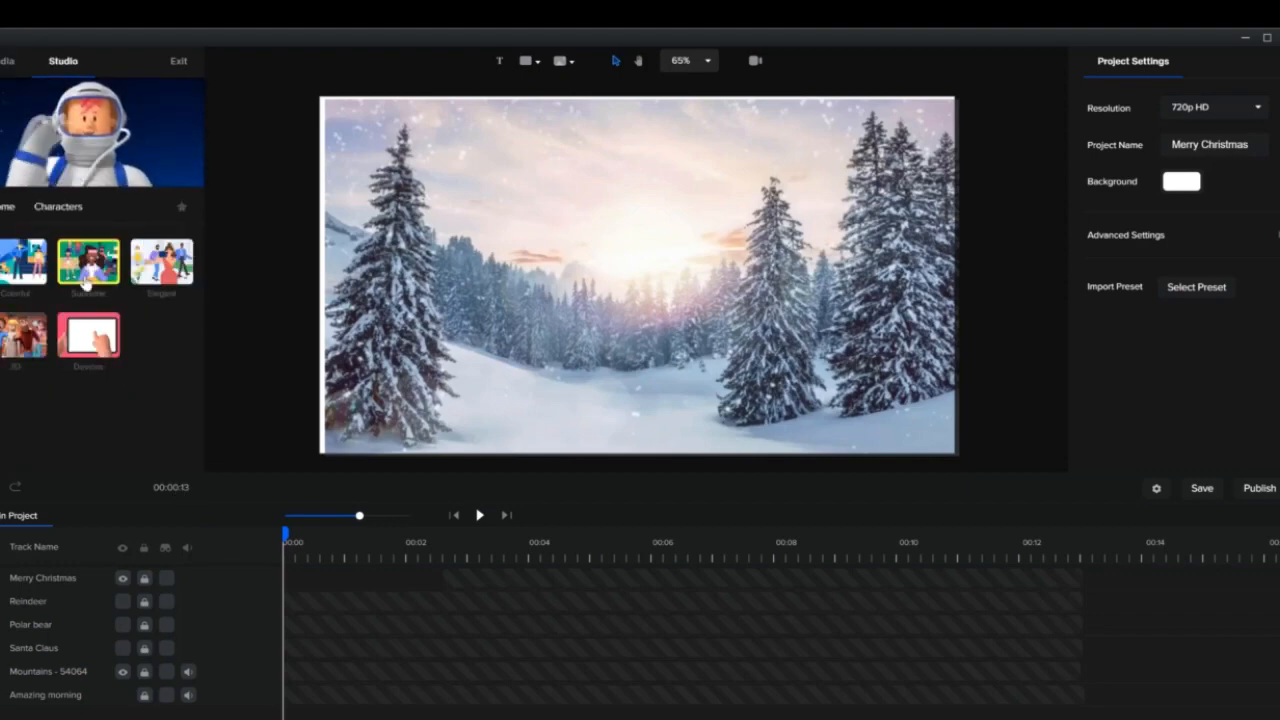
{"action": "left_click", "coordinate": [24, 335]}
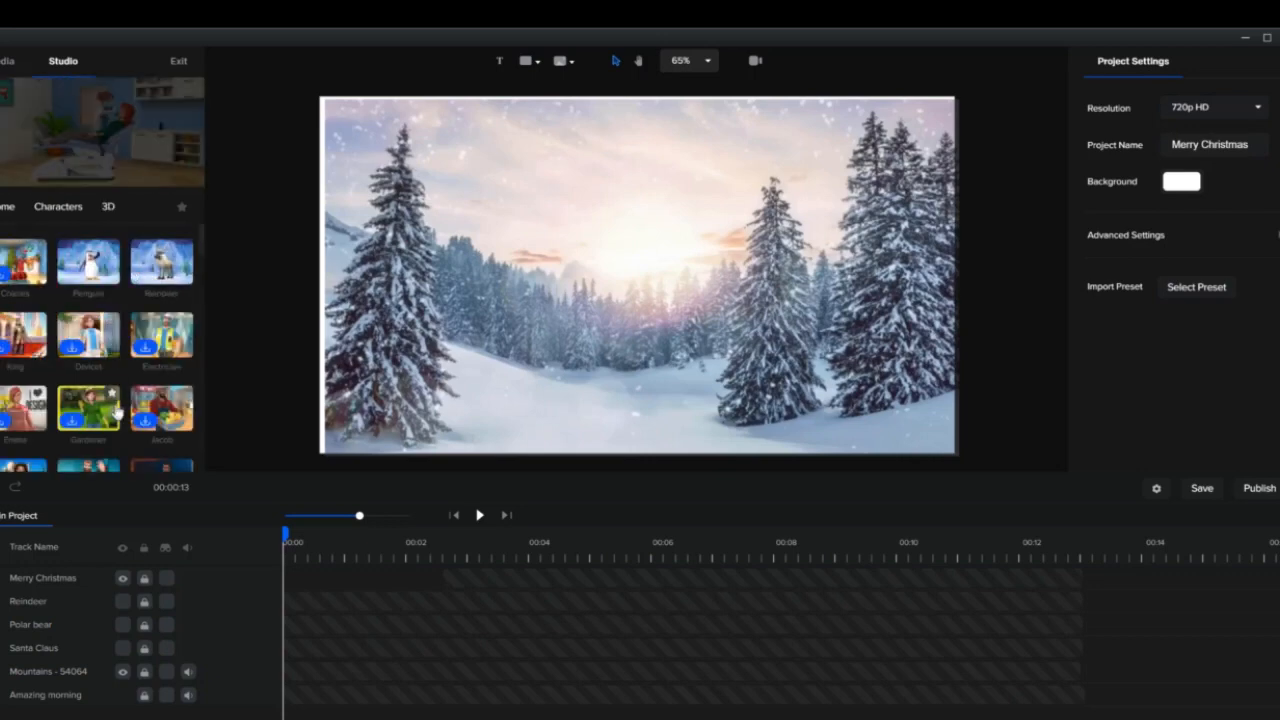
{"action": "scroll", "coordinate": [118, 410], "scroll_direction": "down", "scroll_amount": 2}
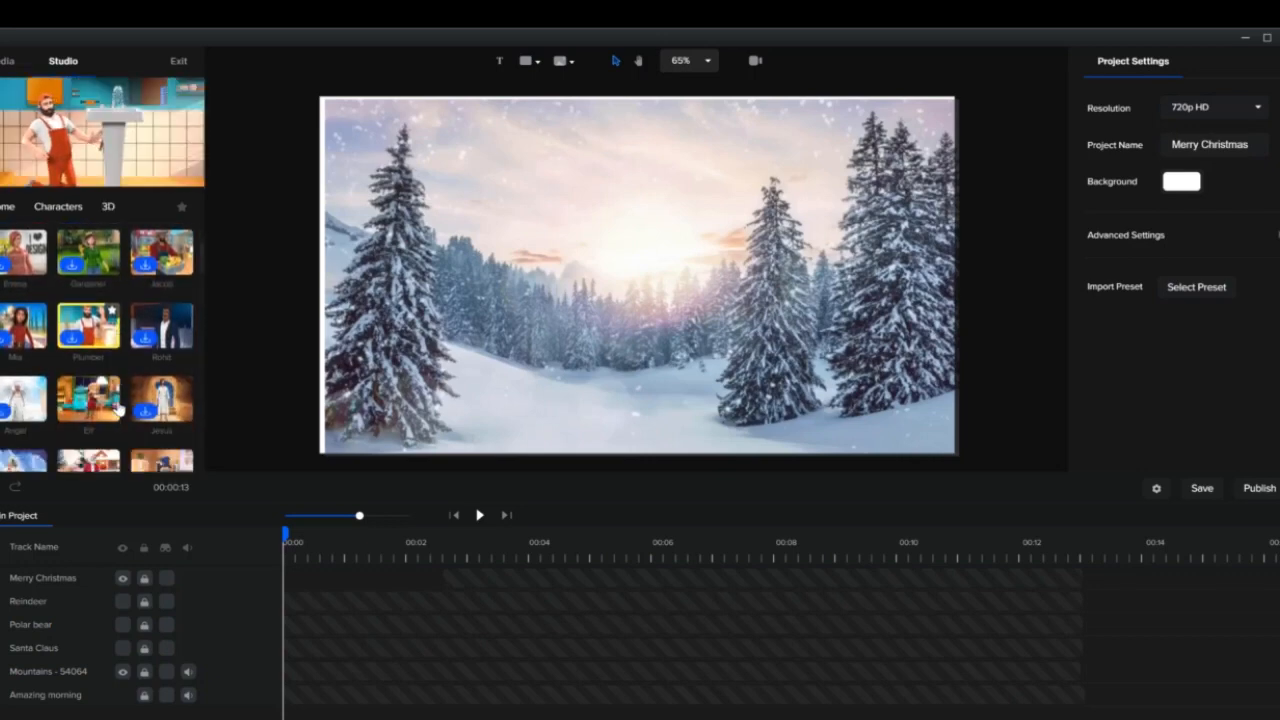
{"action": "scroll", "coordinate": [118, 408], "scroll_direction": "down", "scroll_amount": 1}
{"action": "left_click_drag", "start_coordinate": [88, 392], "coordinate": [601, 325]}
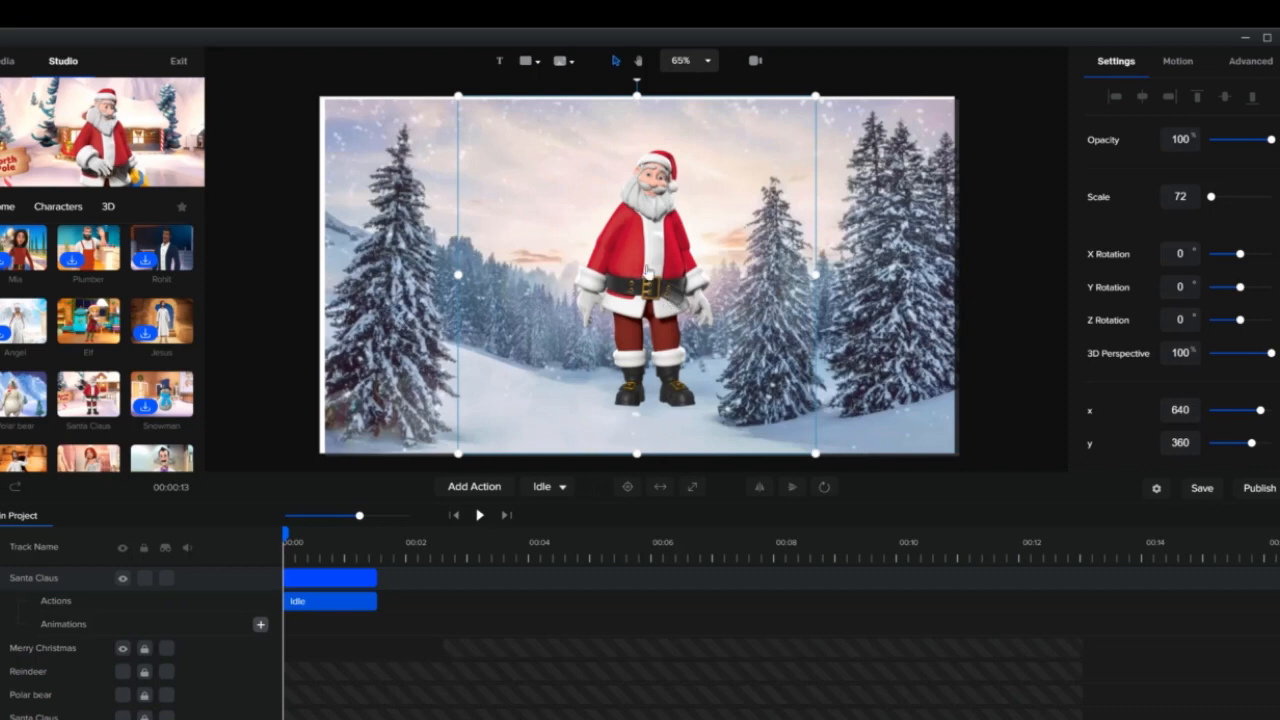
{"action": "left_click_drag", "start_coordinate": [647, 272], "coordinate": [642, 306]}
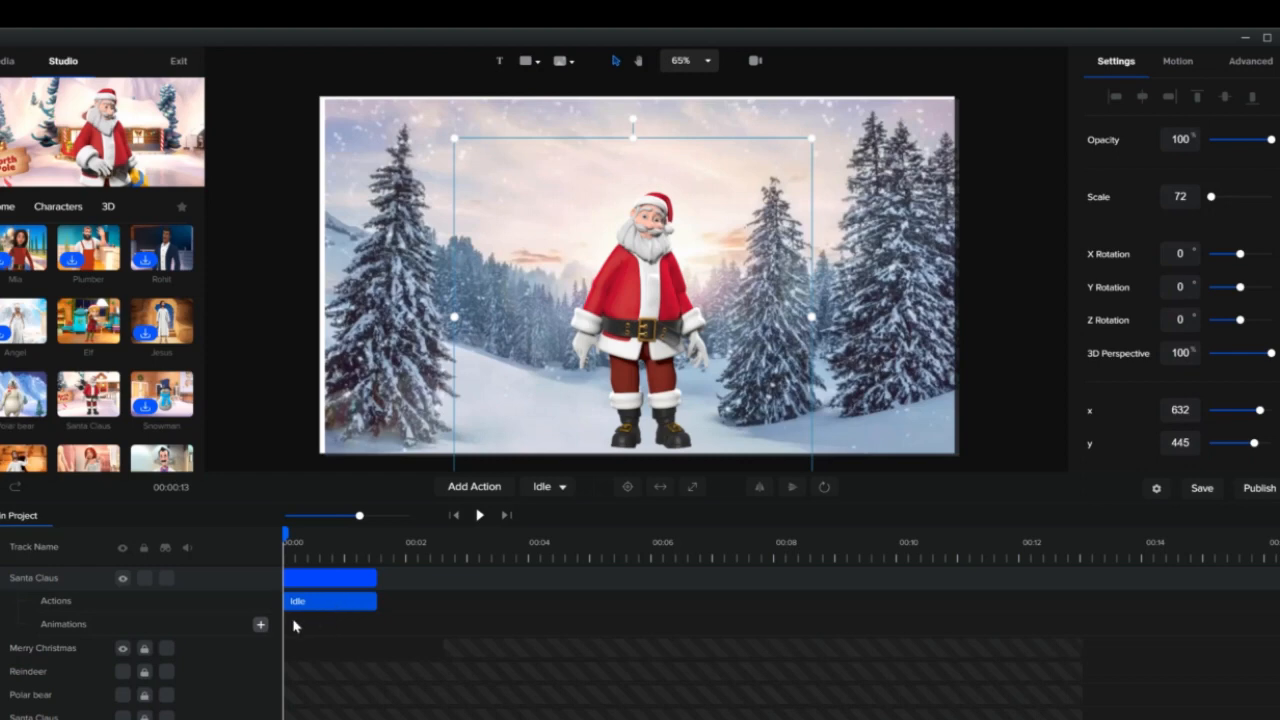
Append the Happy, Idle and Wave actions to the new Santa Claus after his first Idle.
{"action": "left_click", "coordinate": [471, 490]}
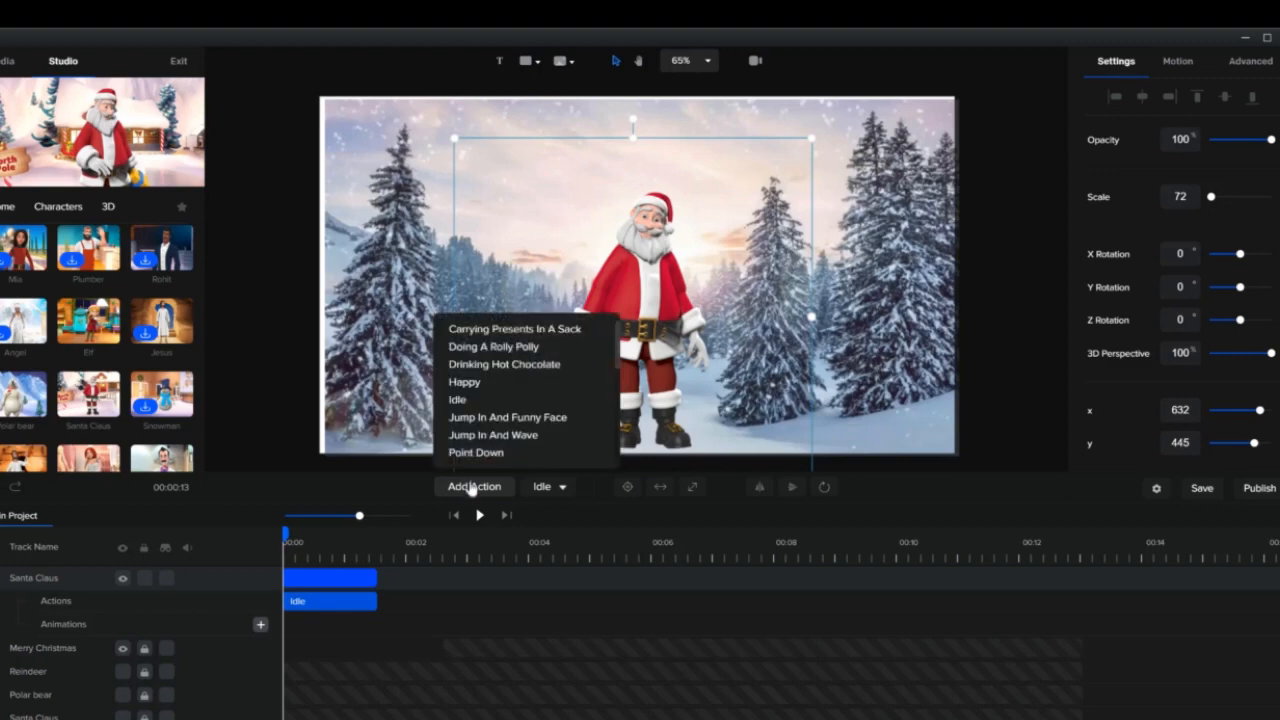
{"action": "left_click", "coordinate": [474, 384]}
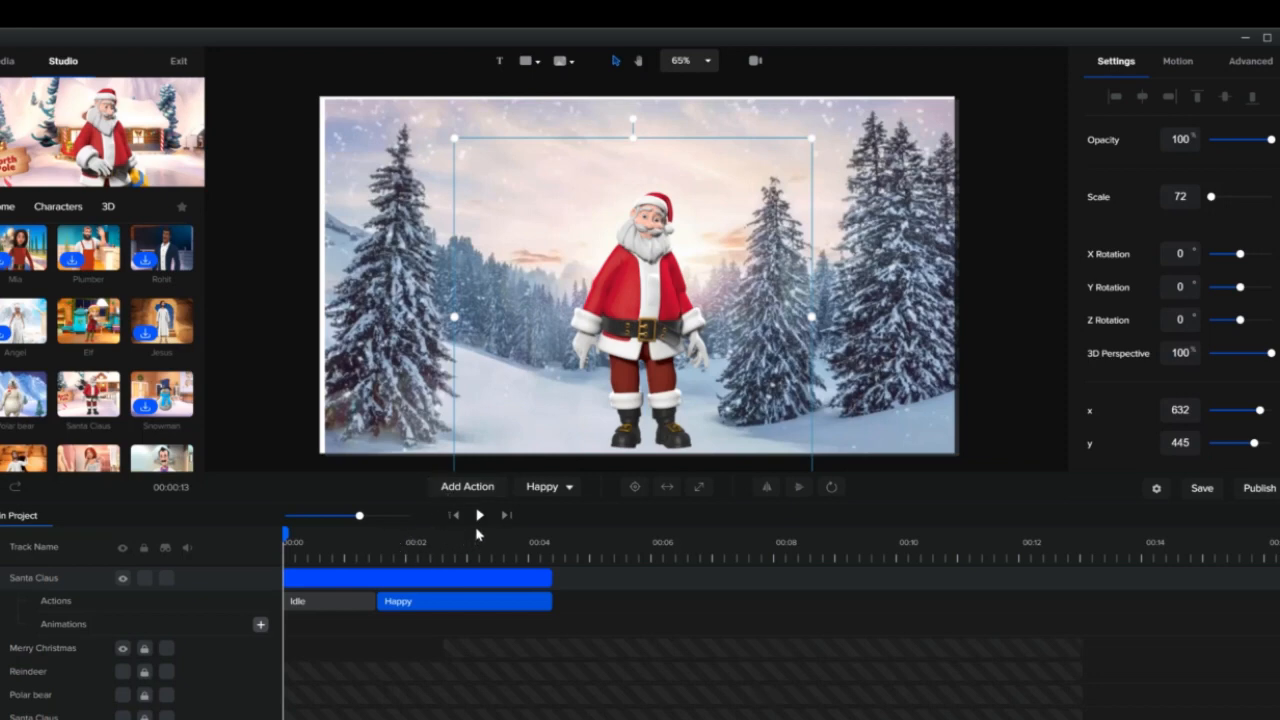
{"action": "left_click", "coordinate": [474, 489]}
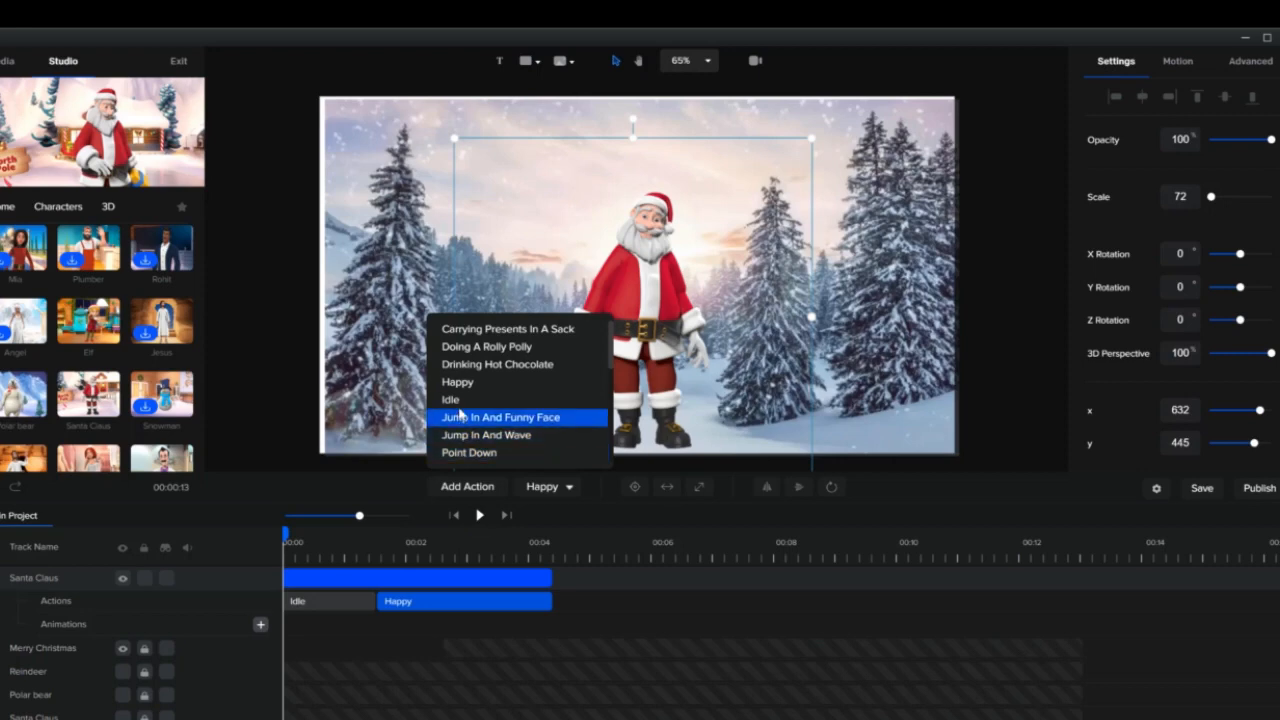
{"action": "left_click", "coordinate": [458, 405]}
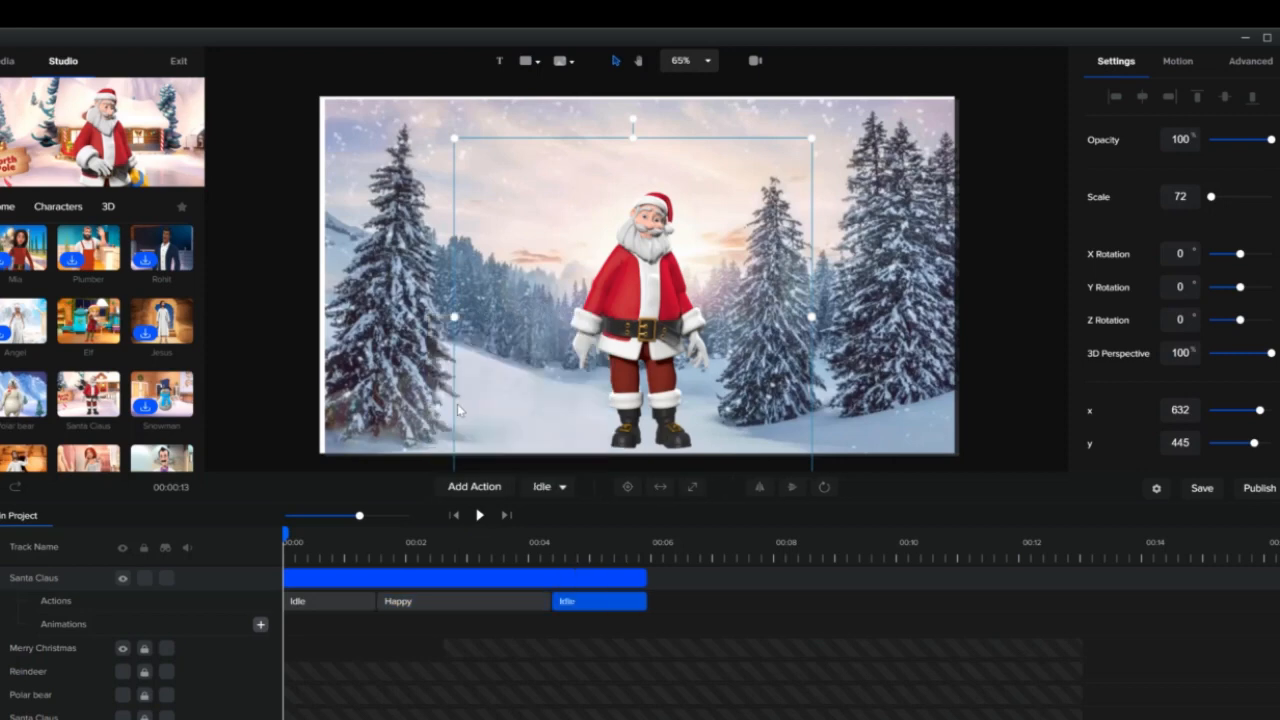
{"action": "left_click", "coordinate": [467, 489]}
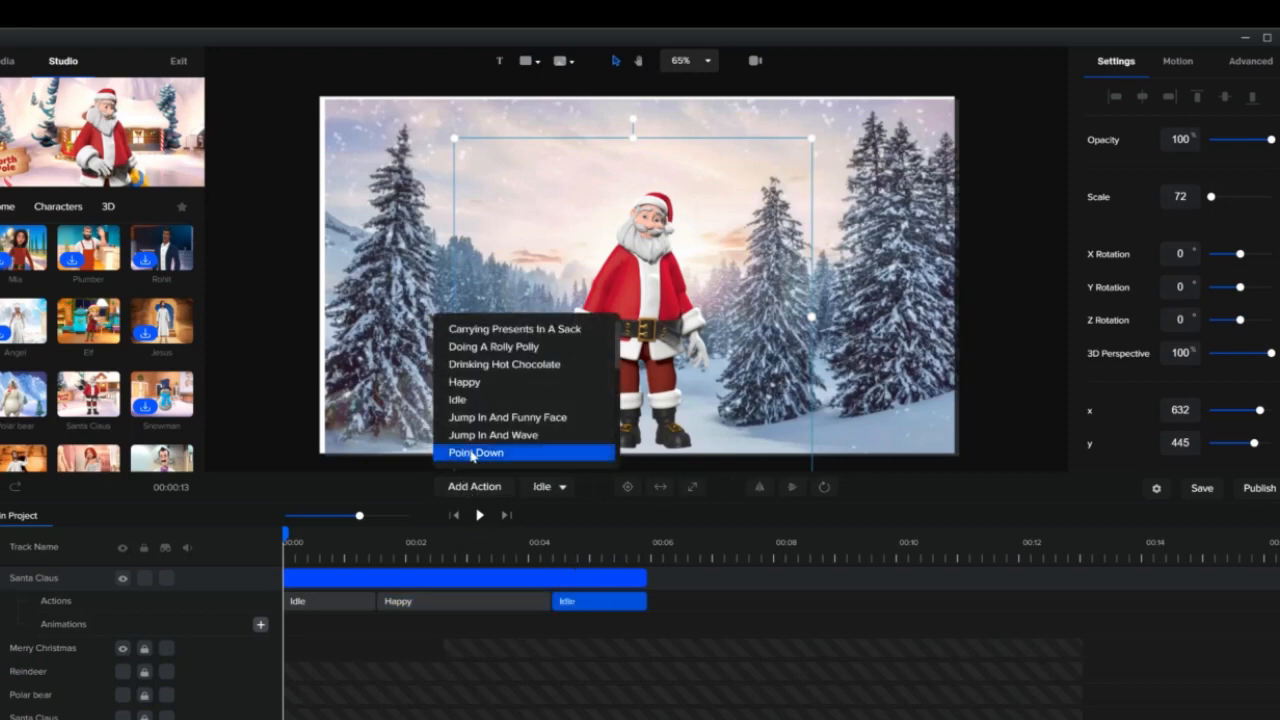
{"action": "scroll", "coordinate": [485, 440], "scroll_direction": "down", "scroll_amount": 5}
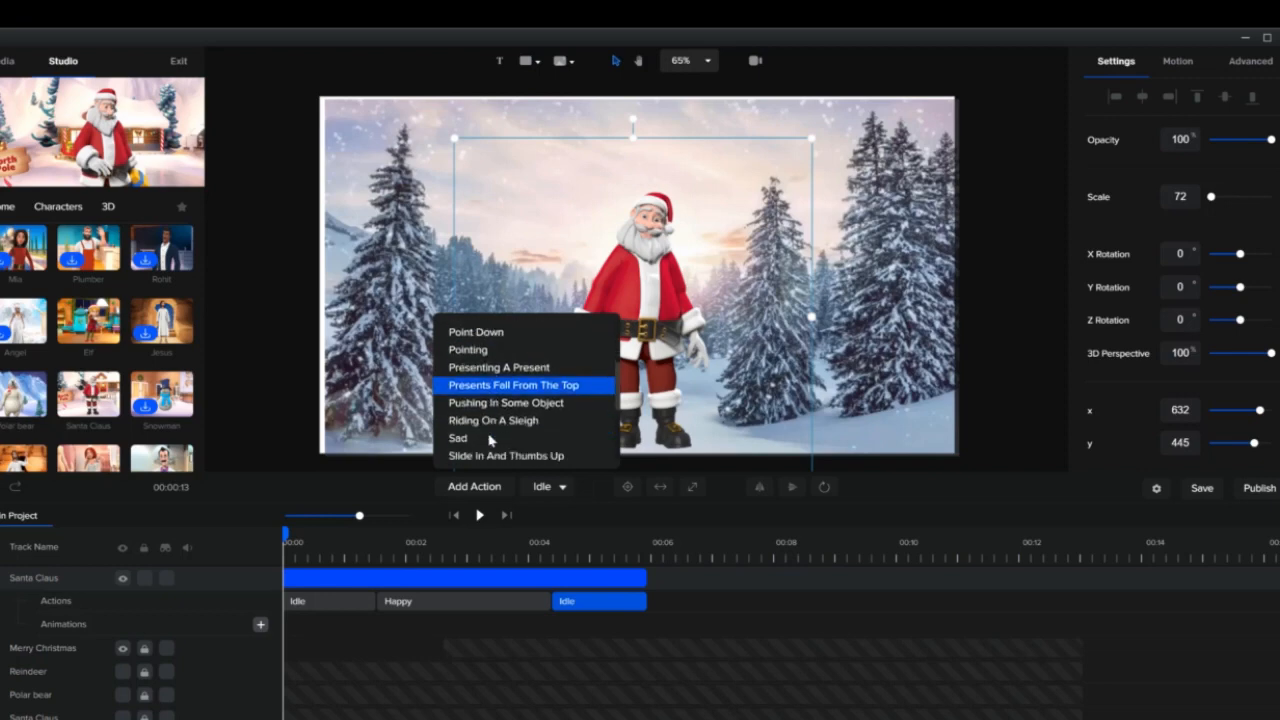
{"action": "scroll", "coordinate": [489, 440], "scroll_direction": "down", "scroll_amount": 3}
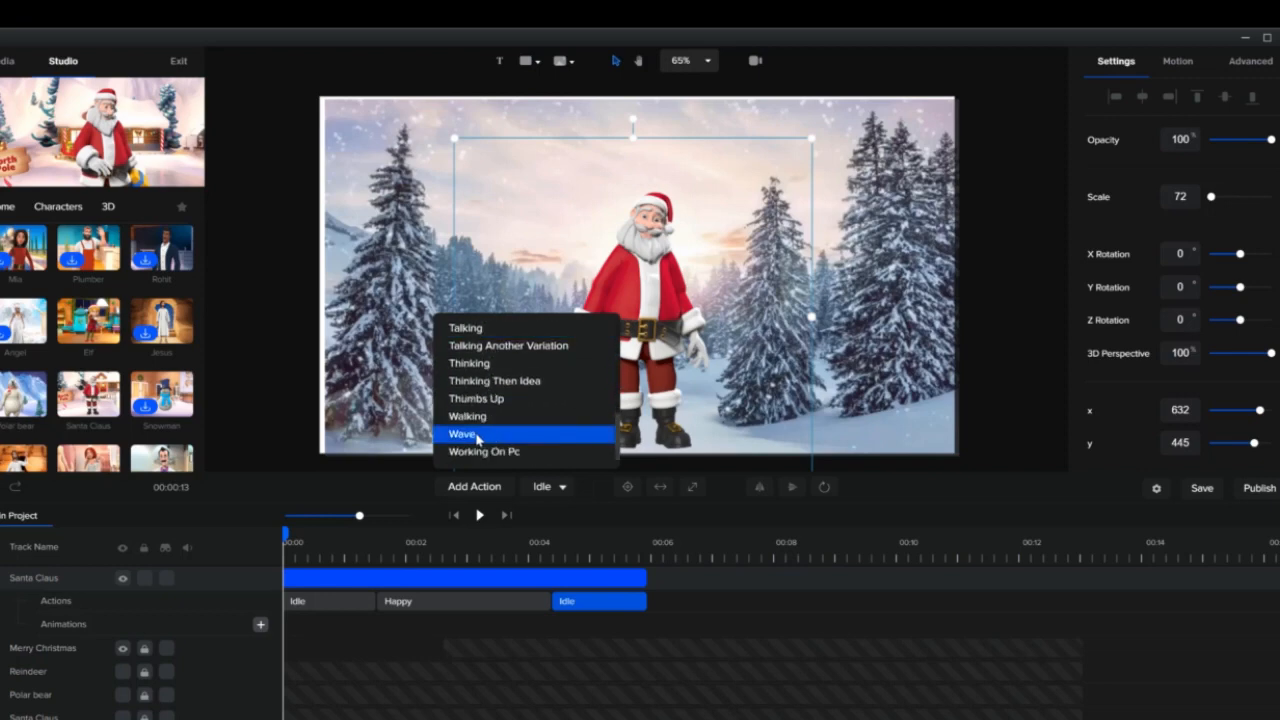
{"action": "left_click", "coordinate": [472, 436]}
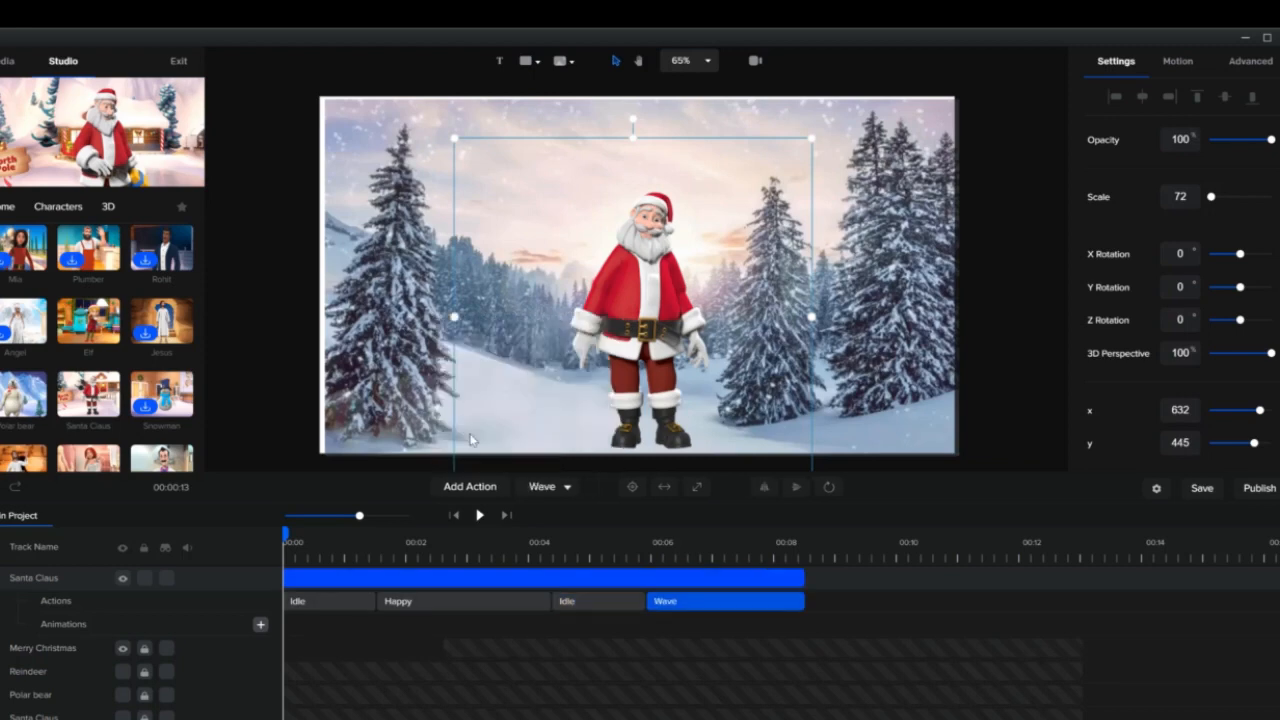
Append Idle and Happy actions after Santa Claus's Wave, and play the scene through before returning to its start.
{"action": "left_click", "coordinate": [470, 486]}
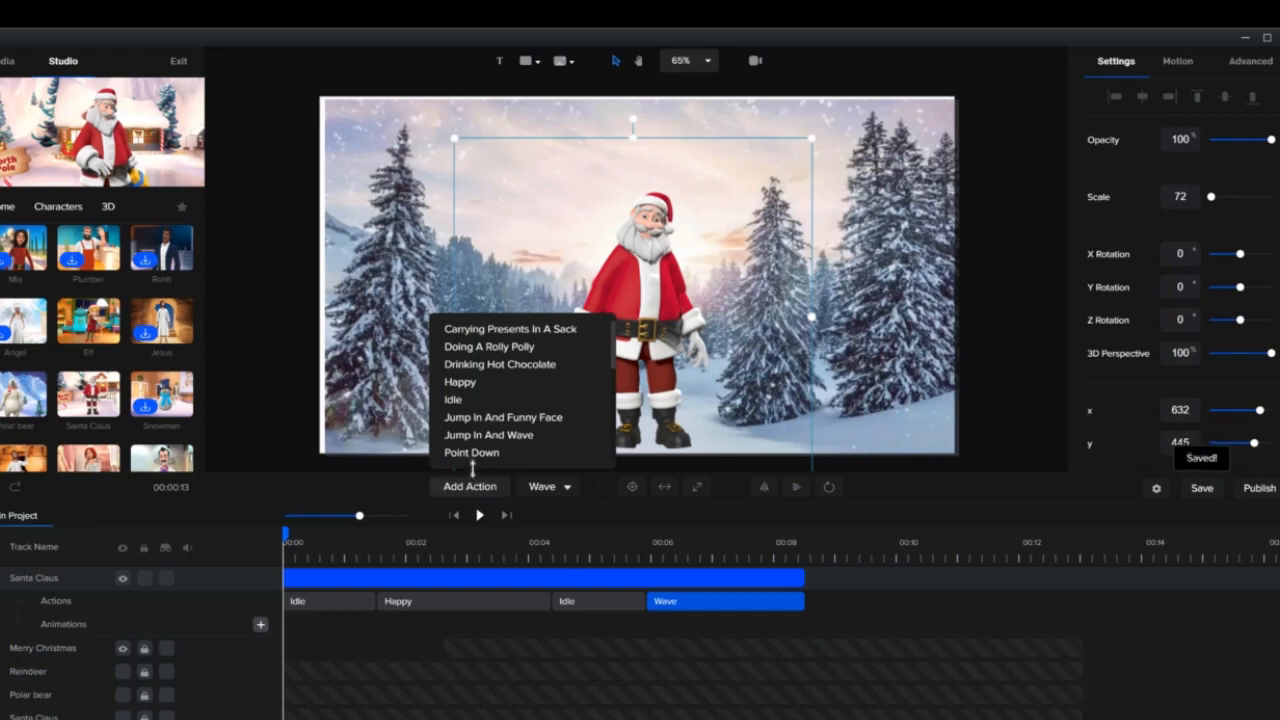
{"action": "left_click", "coordinate": [458, 399]}
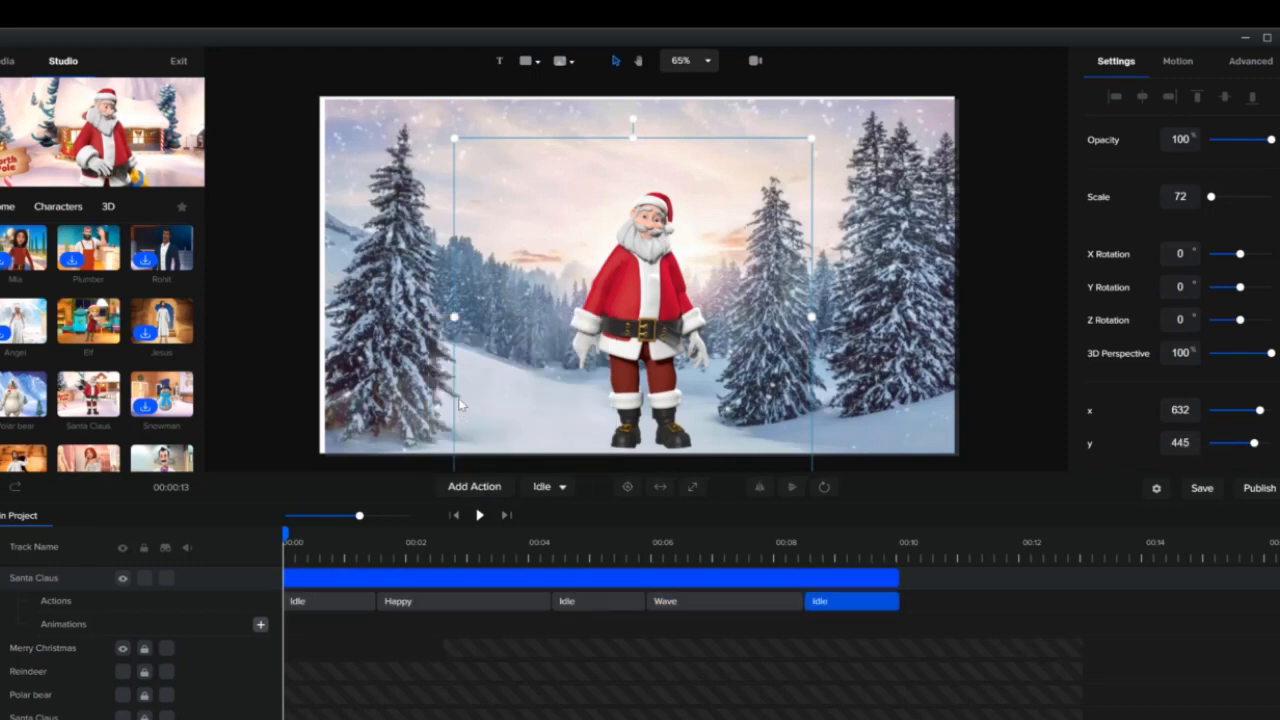
{"action": "left_click", "coordinate": [478, 486]}
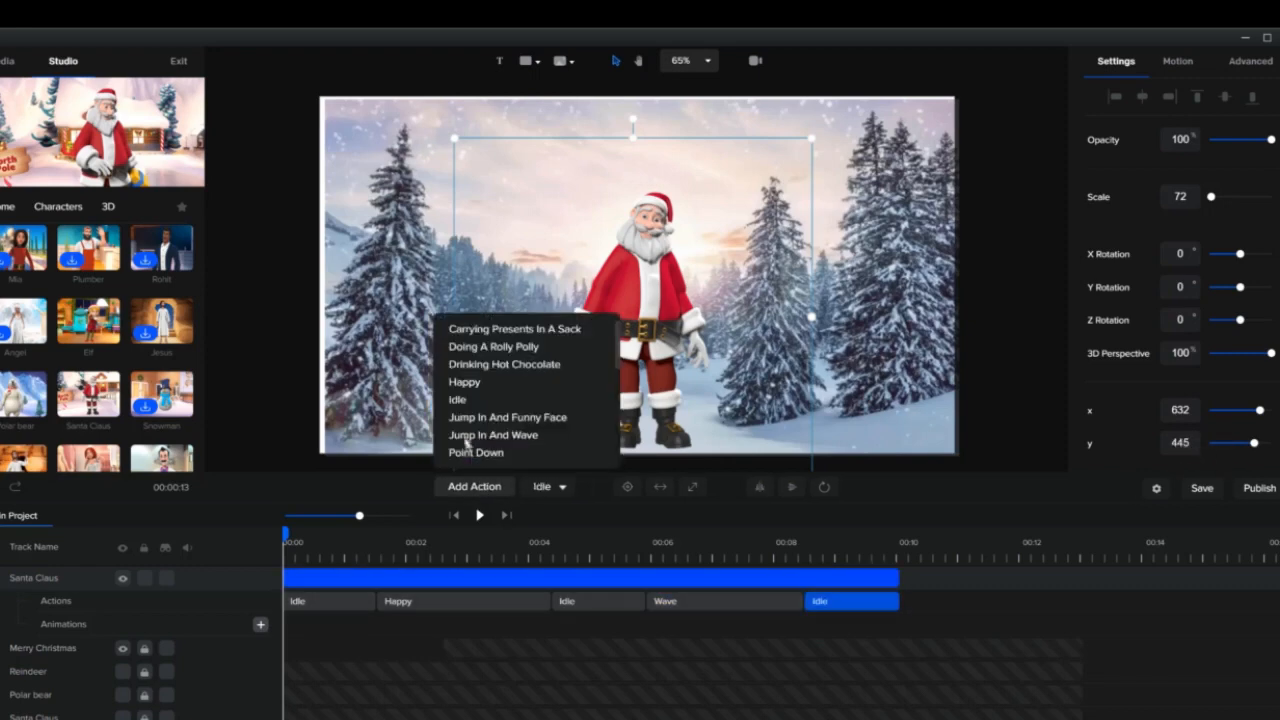
{"action": "left_click", "coordinate": [459, 380]}
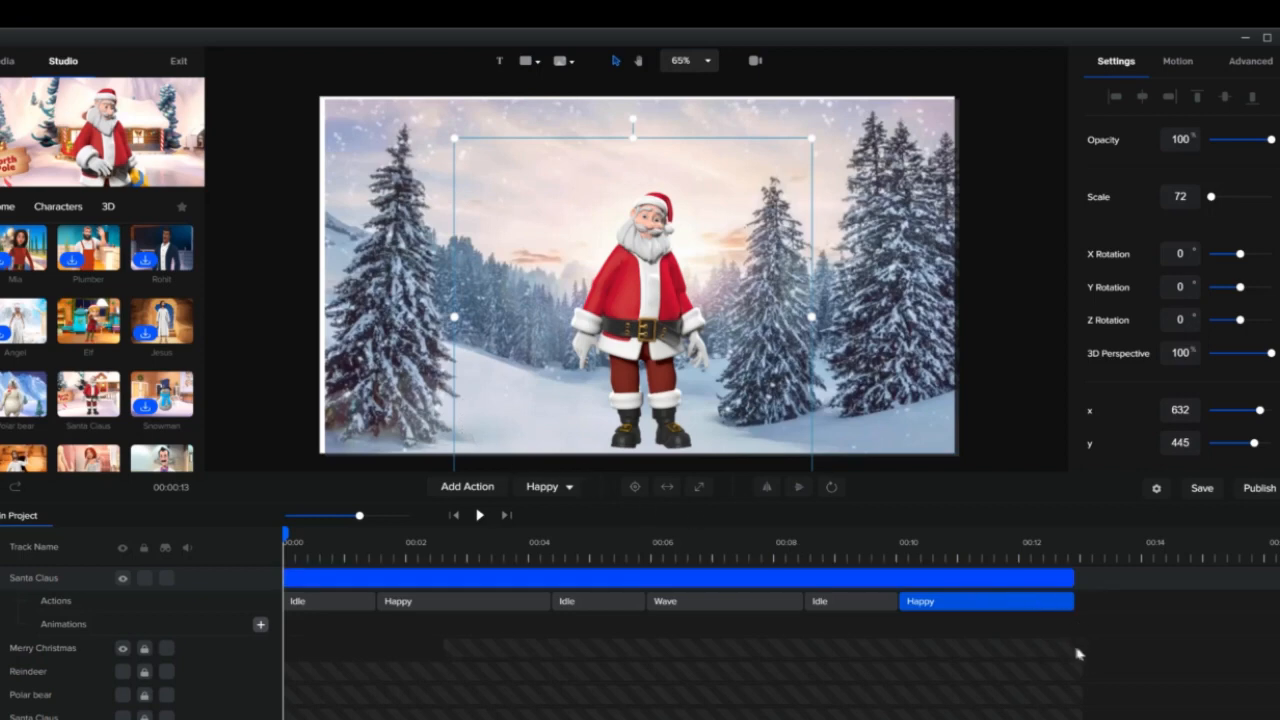
{"action": "left_click", "coordinate": [480, 515]}
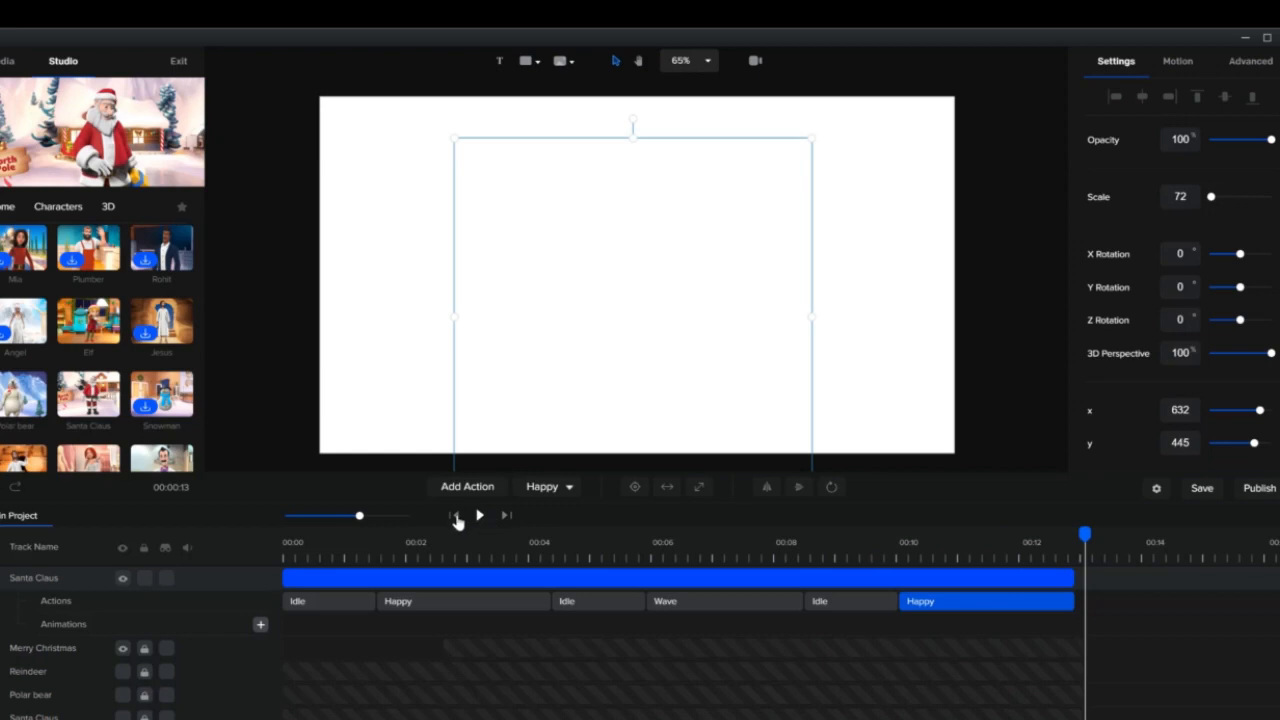
{"action": "left_click", "coordinate": [455, 516]}
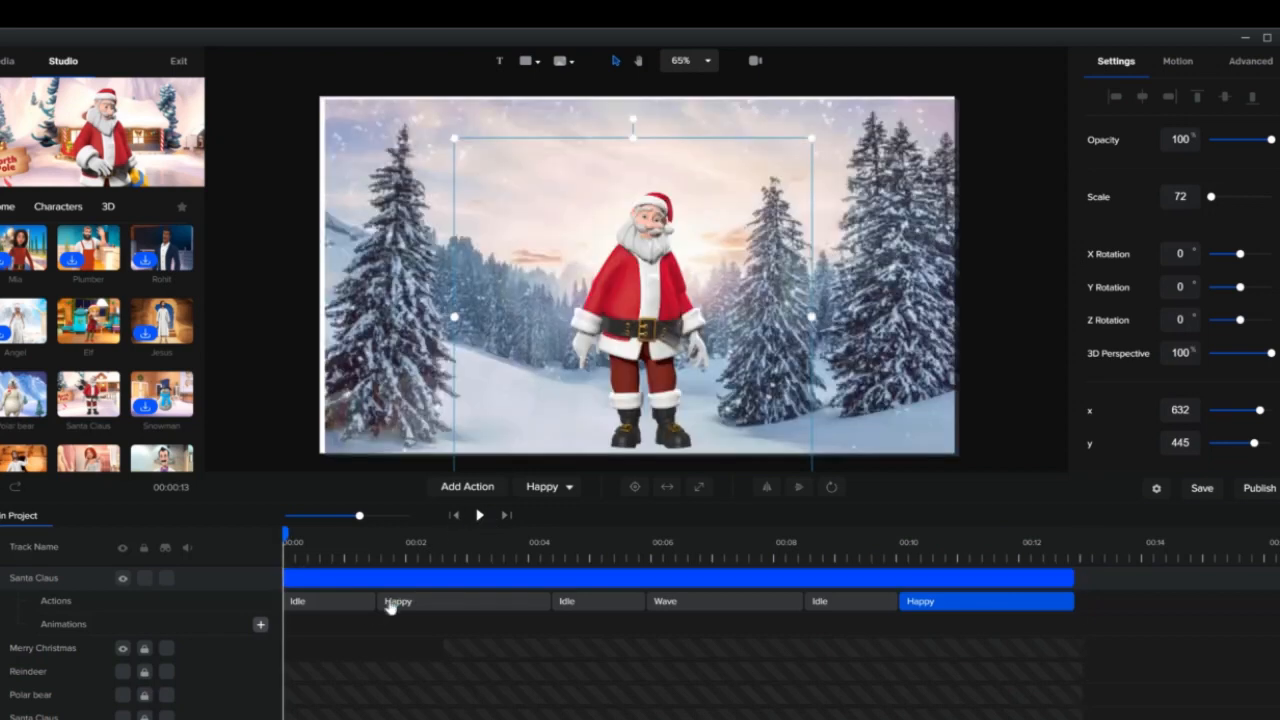
Add the 3D Polar bear character and place it beside Santa Claus at about x 261, y 437.
{"action": "mouse_move", "coordinate": [97, 326]}
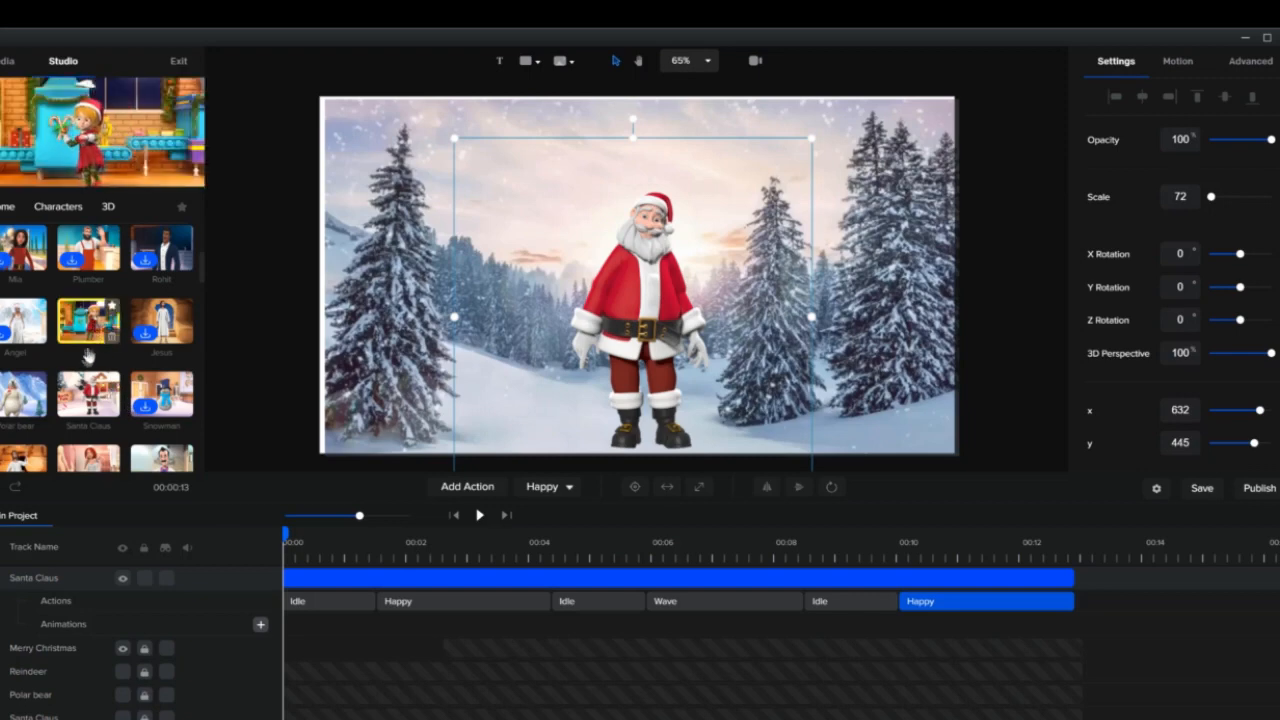
{"action": "mouse_move", "coordinate": [18, 398]}
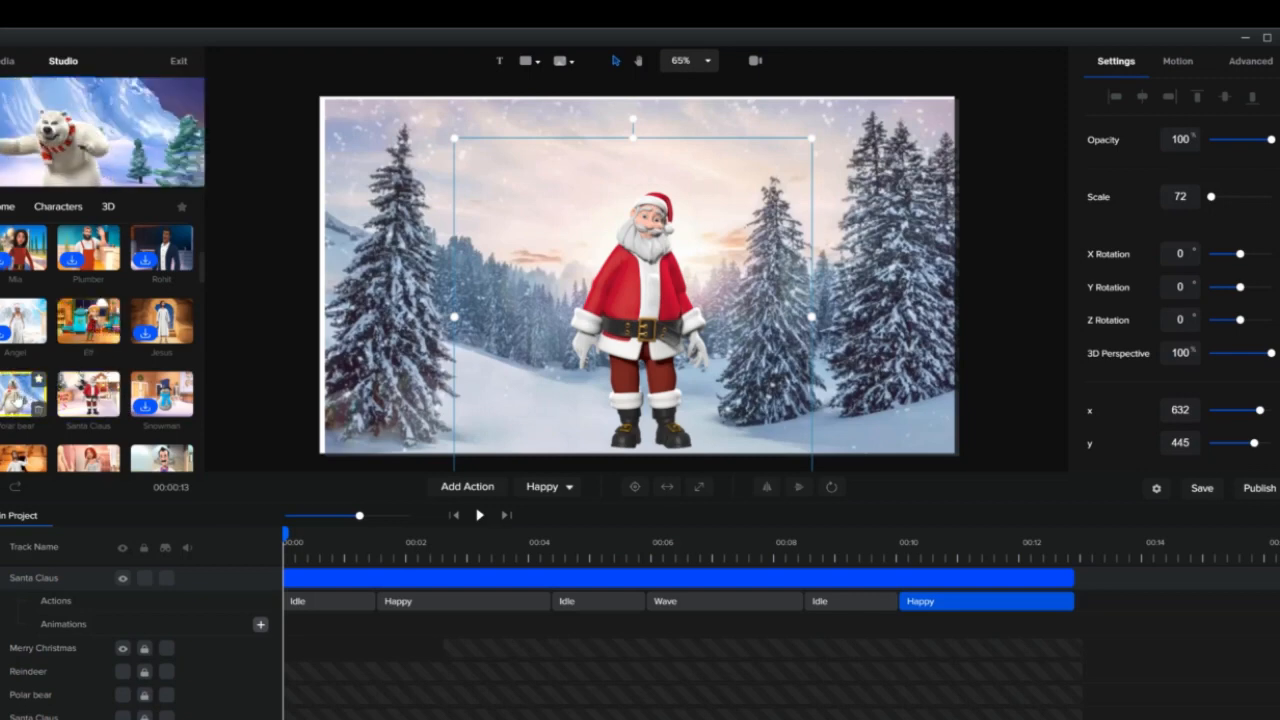
{"action": "left_click_drag", "start_coordinate": [22, 395], "coordinate": [400, 290]}
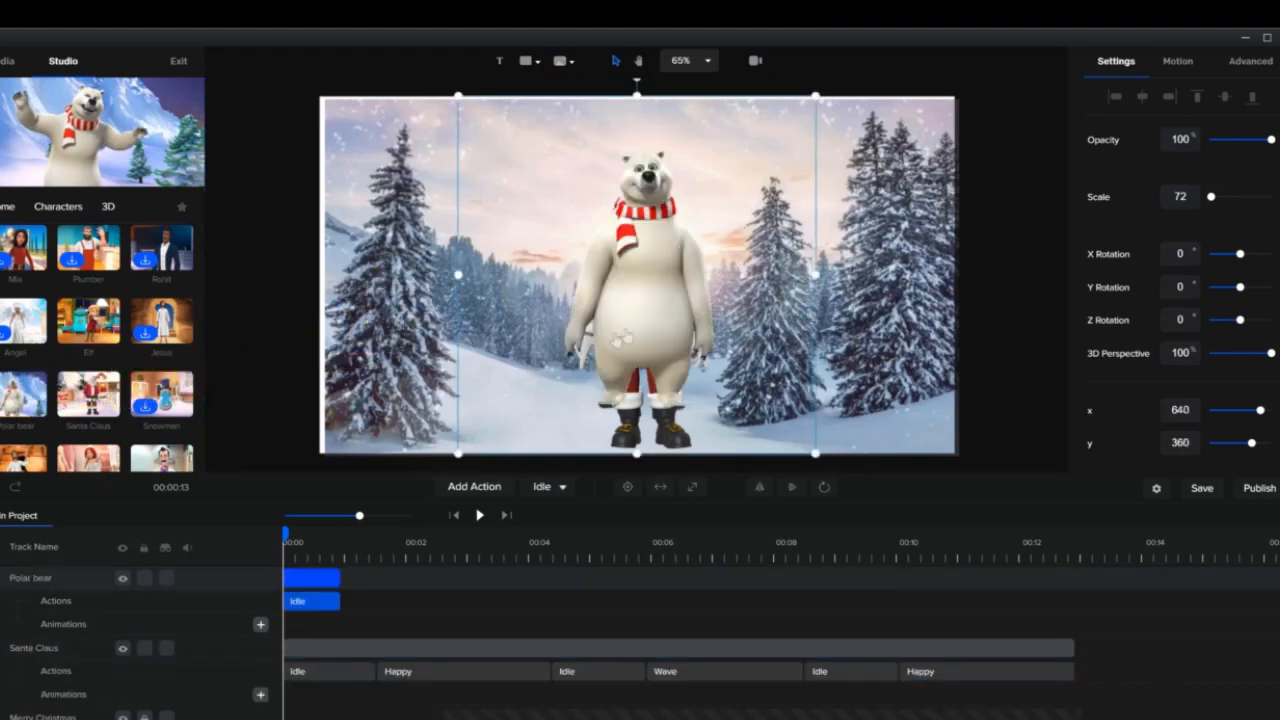
{"action": "left_click_drag", "start_coordinate": [643, 314], "coordinate": [464, 349]}
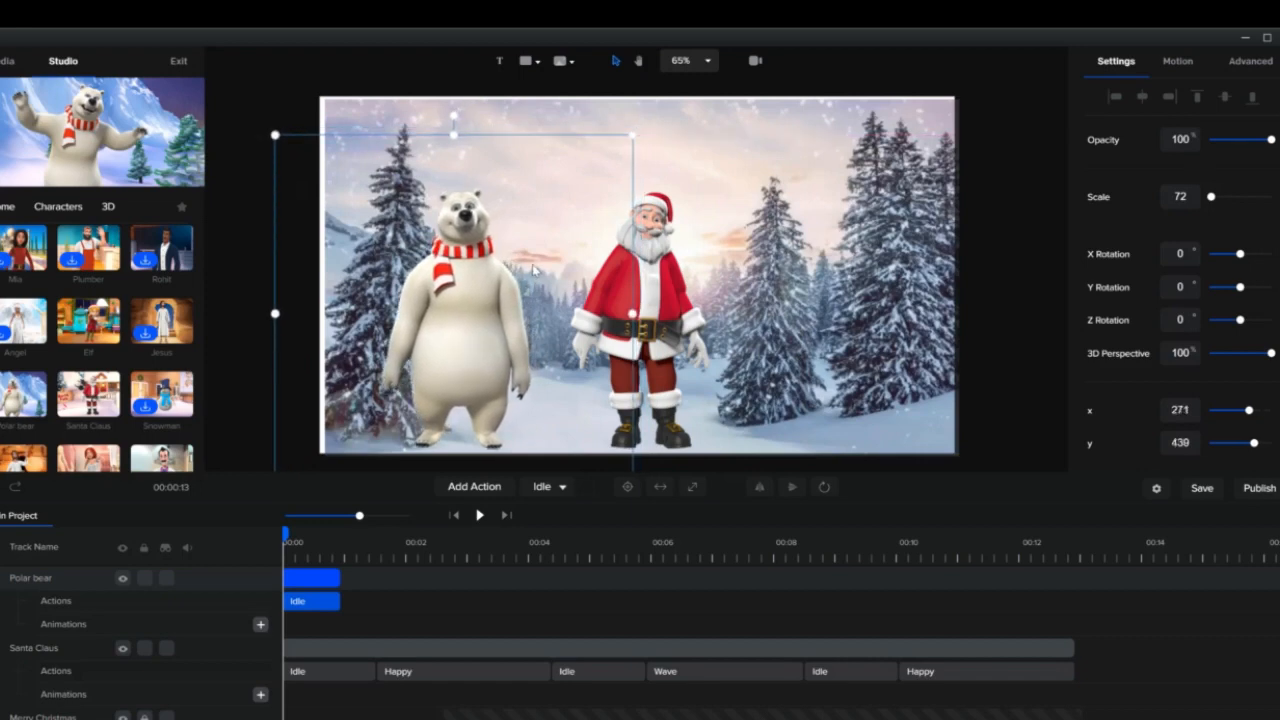
{"action": "left_click_drag", "start_coordinate": [476, 301], "coordinate": [471, 299]}
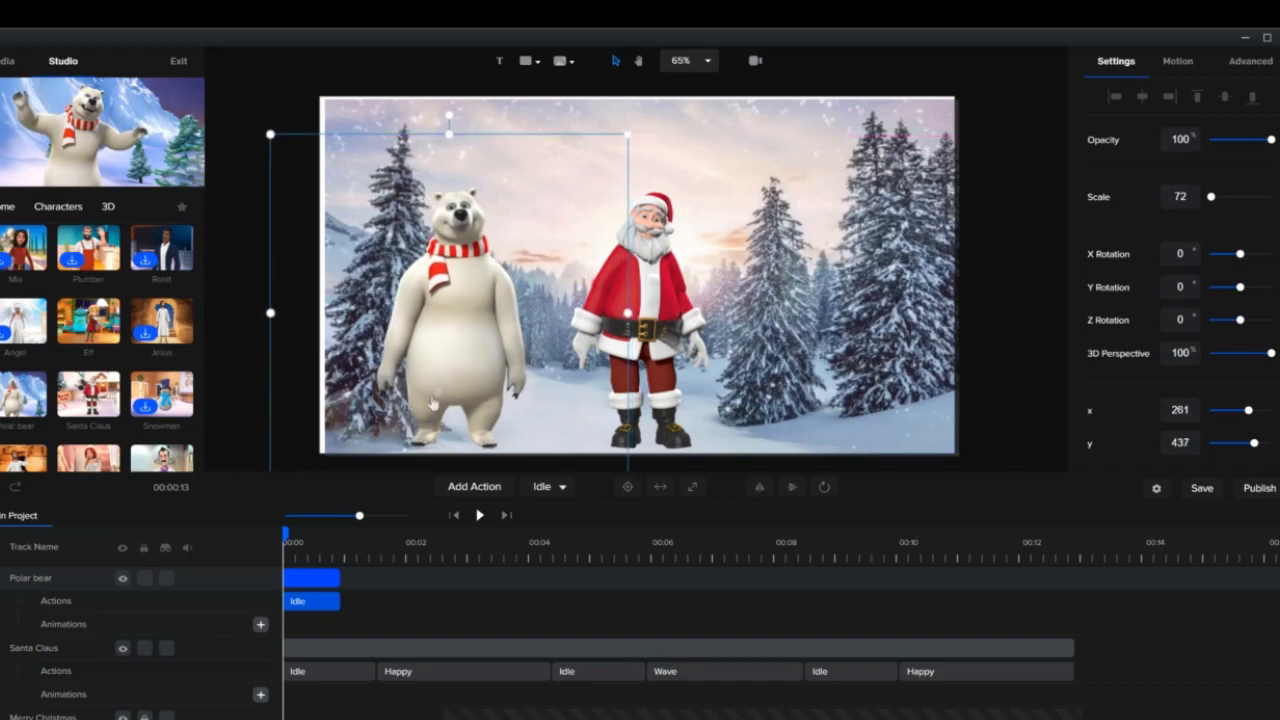
Change the new Polar bear's Idle action to Jump In And Angry.
{"action": "left_click", "coordinate": [325, 604]}
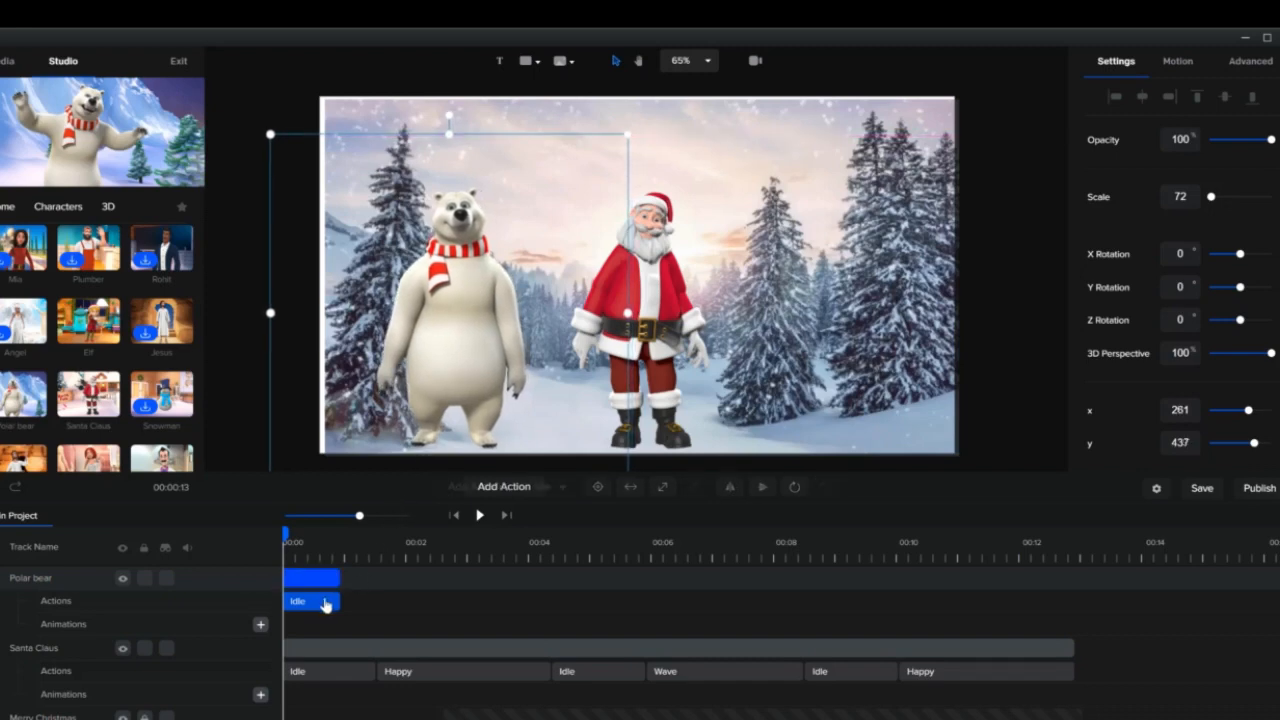
{"action": "left_click", "coordinate": [322, 603]}
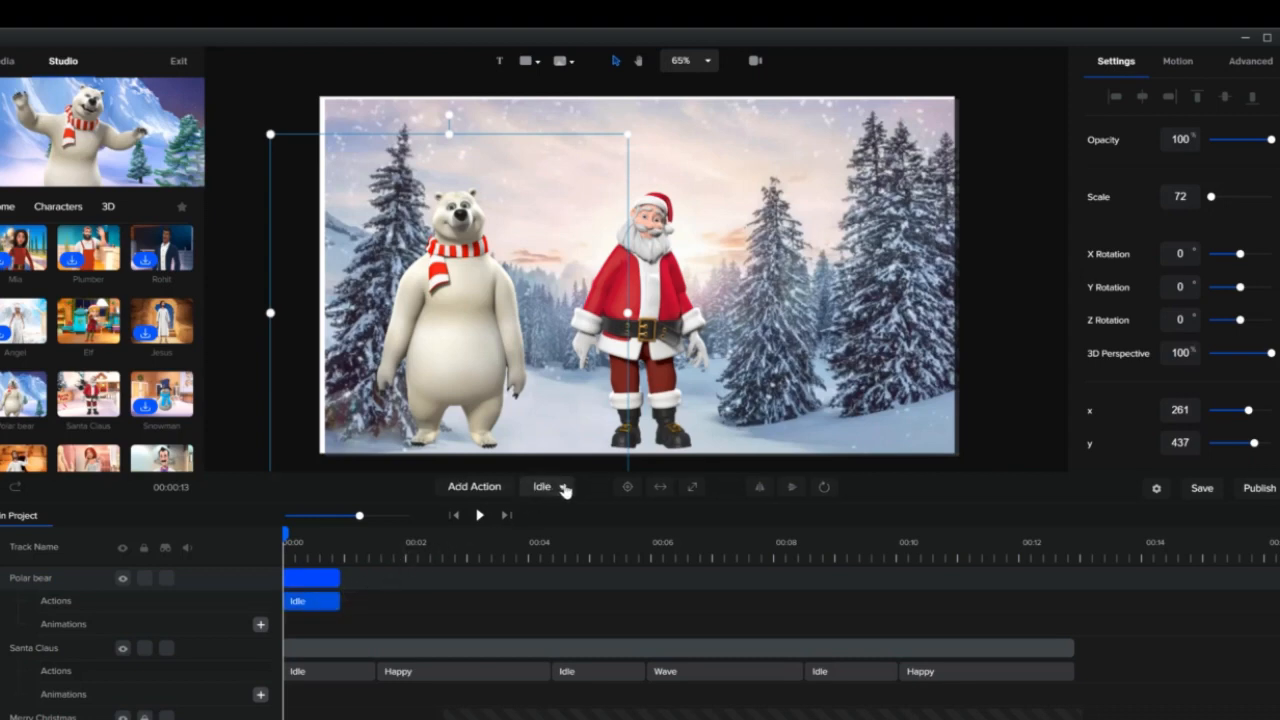
{"action": "left_click", "coordinate": [564, 488]}
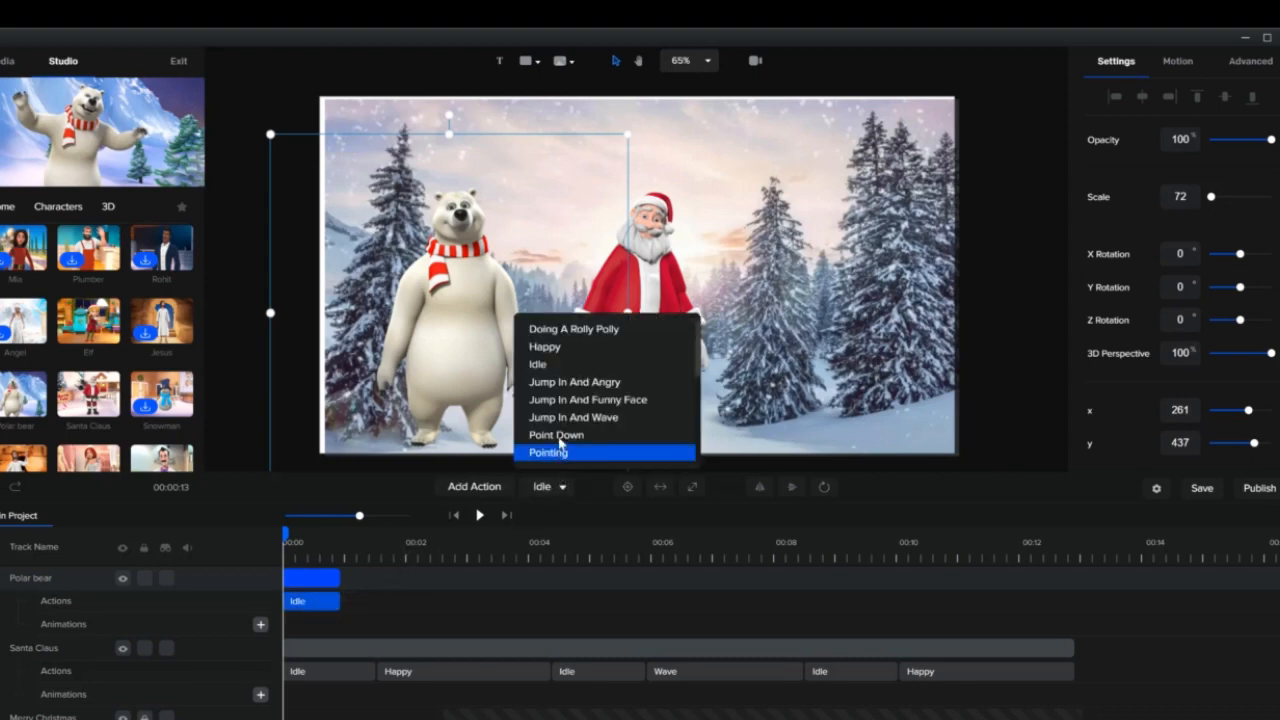
{"action": "left_click", "coordinate": [565, 382]}
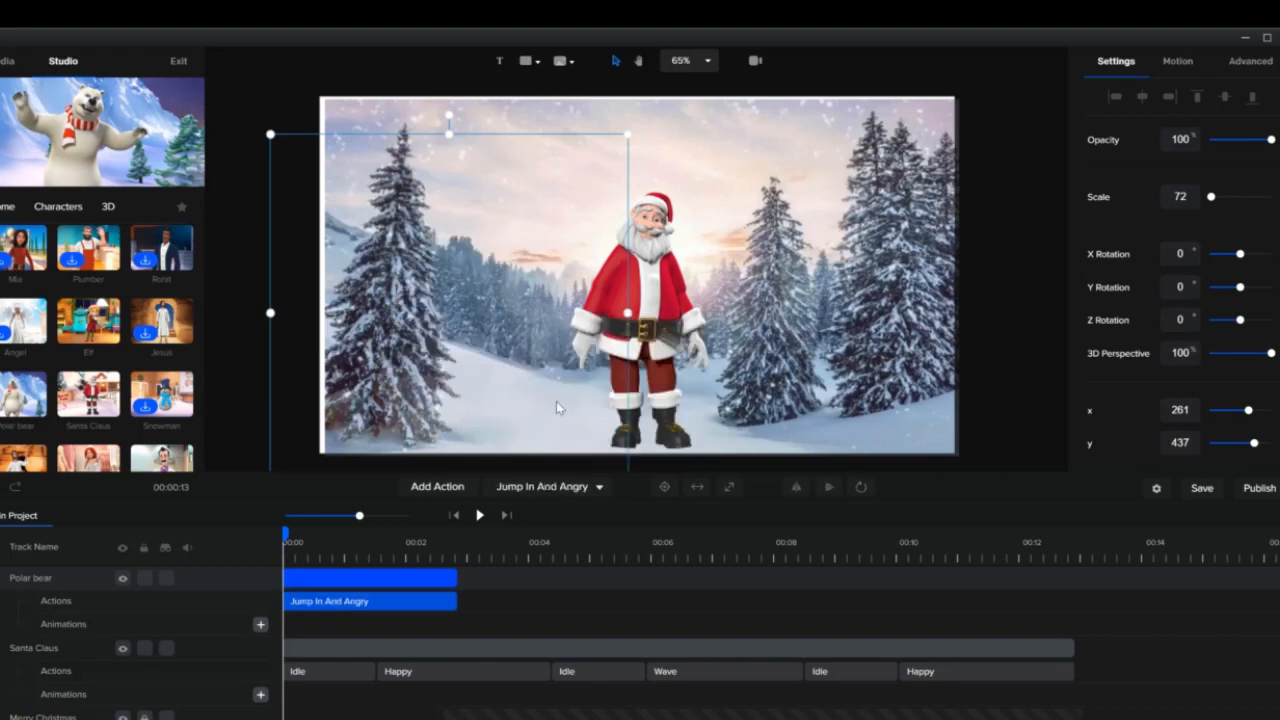
Preview the Polar bear's entrance with Santa Claus and return the playhead to about 2 seconds.
{"action": "left_click", "coordinate": [480, 516]}
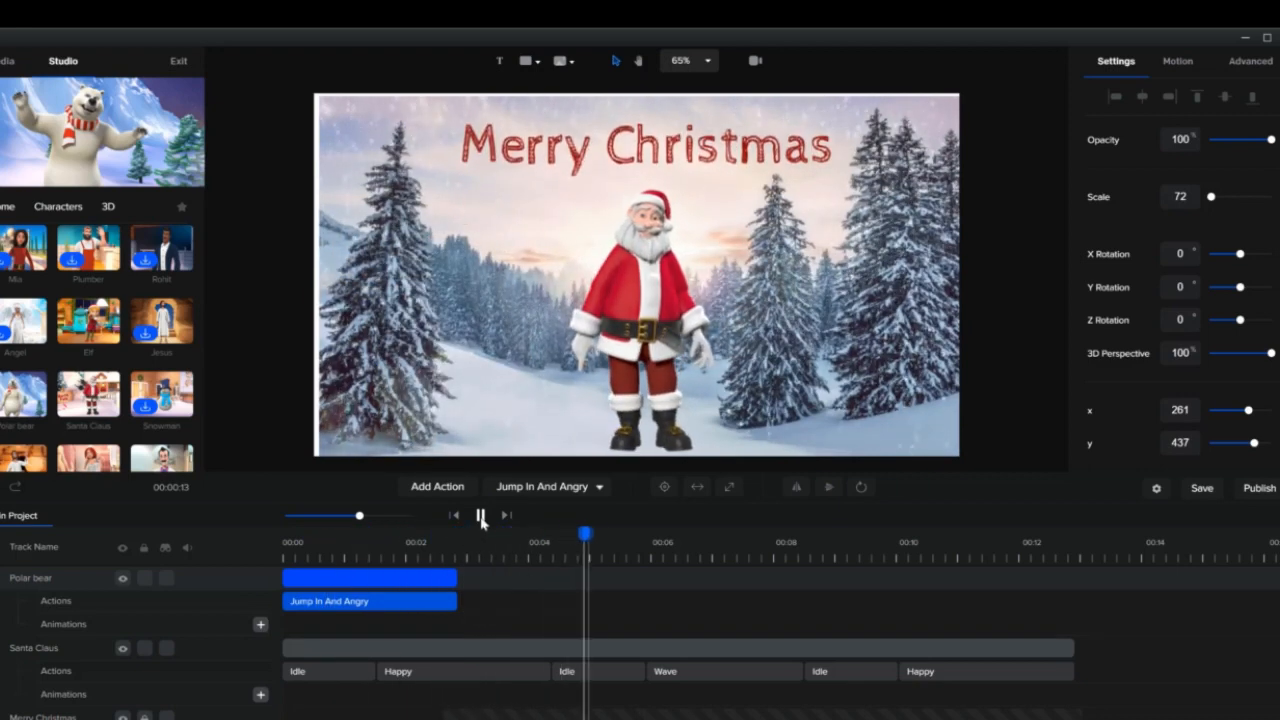
{"action": "left_click", "coordinate": [480, 516]}
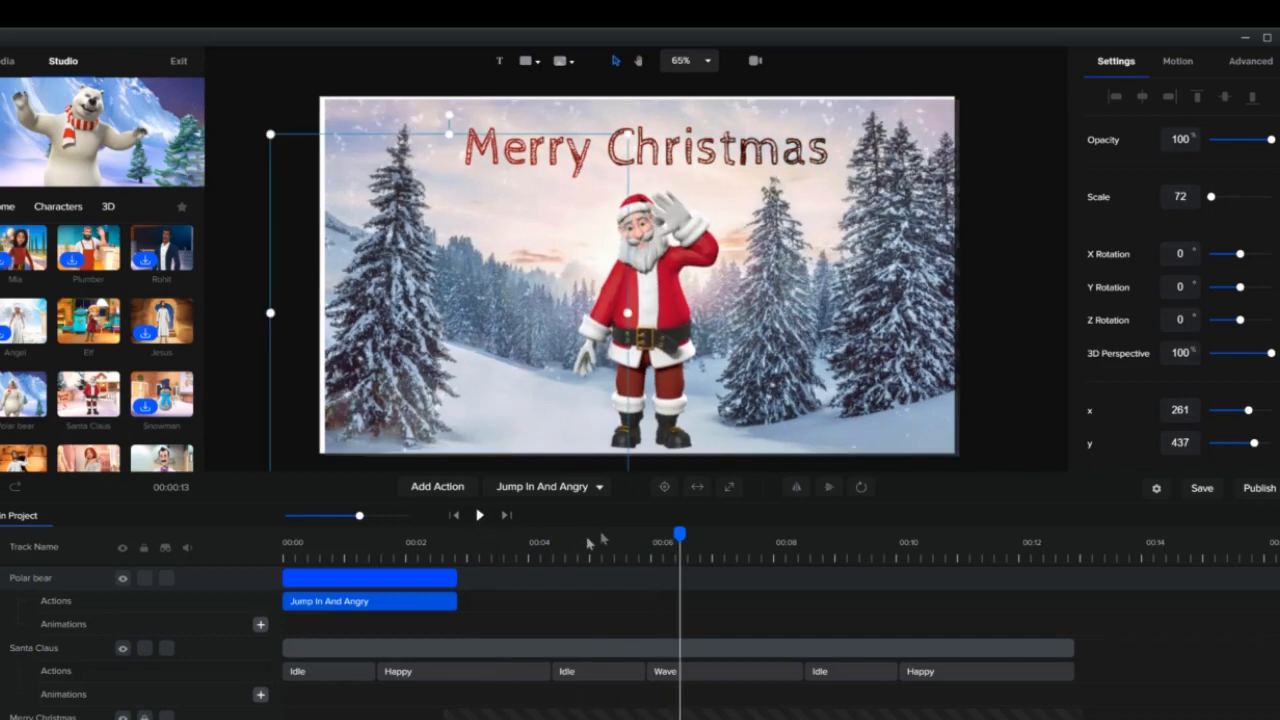
{"action": "left_click_drag", "start_coordinate": [645, 541], "coordinate": [414, 556]}
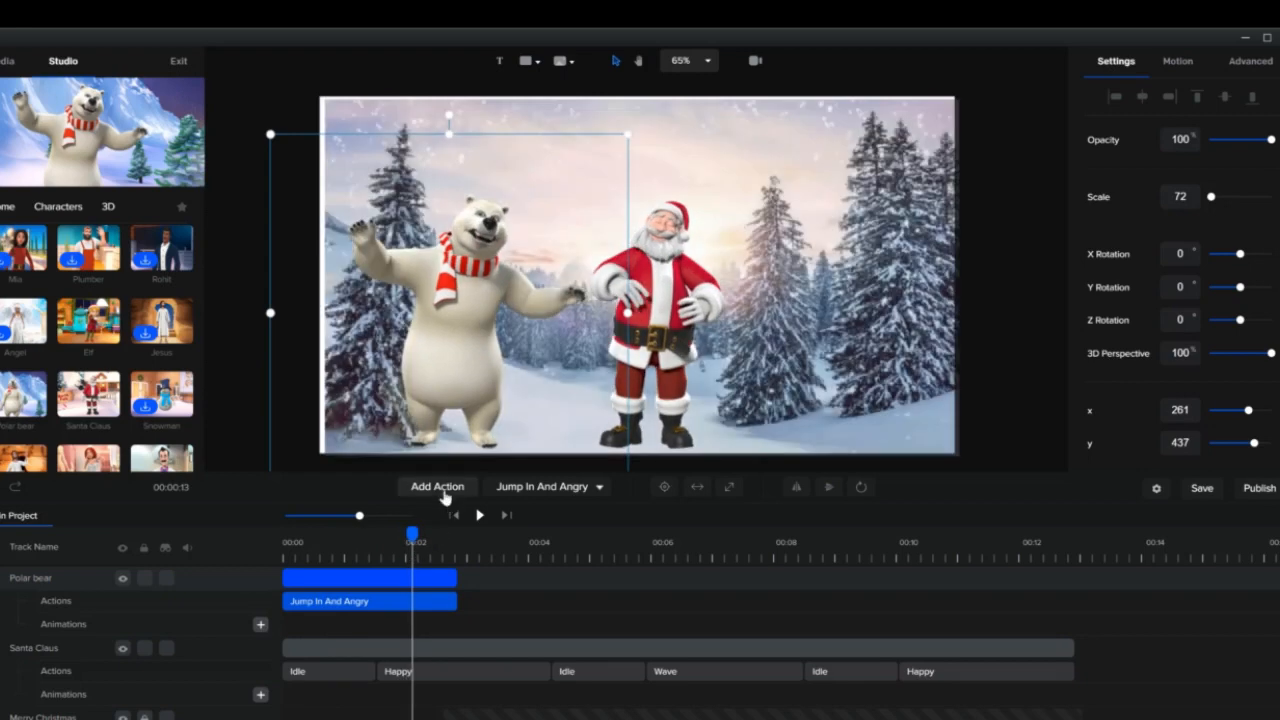
Append Thinking Then Idea and Happy actions after the Polar bear's Jump In And Angry.
{"action": "left_click", "coordinate": [438, 487]}
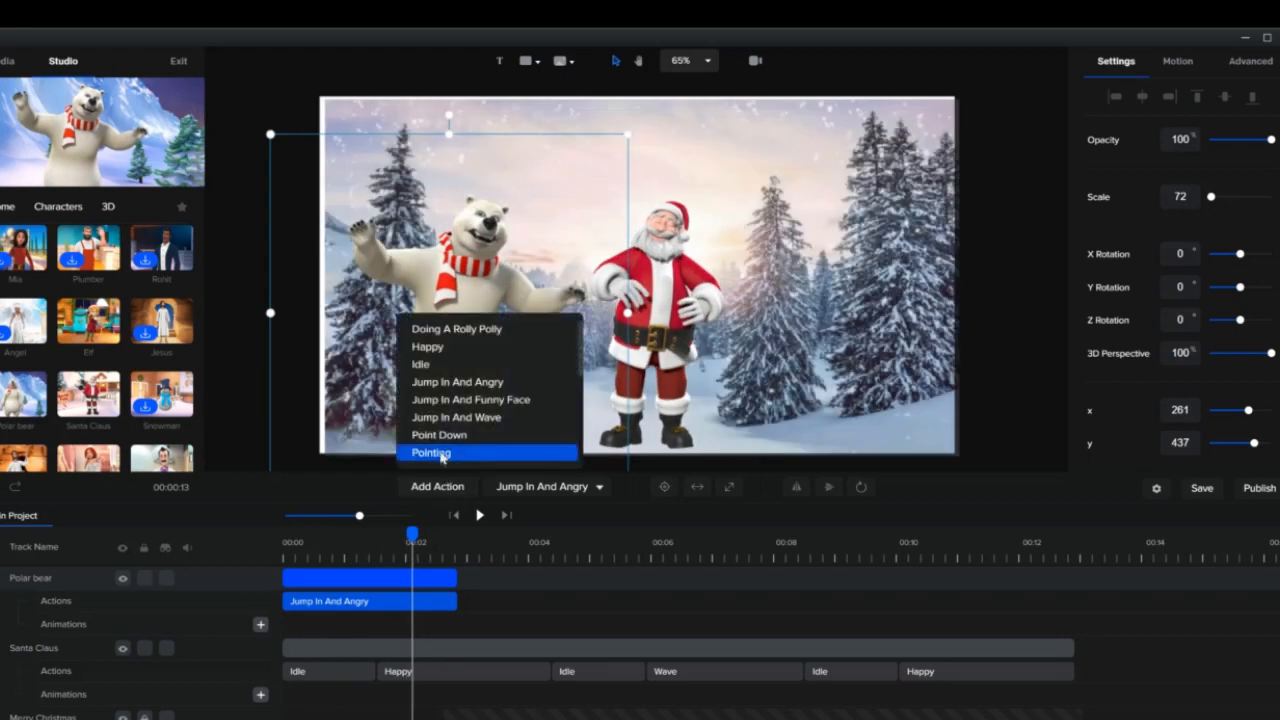
{"action": "scroll", "coordinate": [454, 433], "scroll_direction": "down", "scroll_amount": 3}
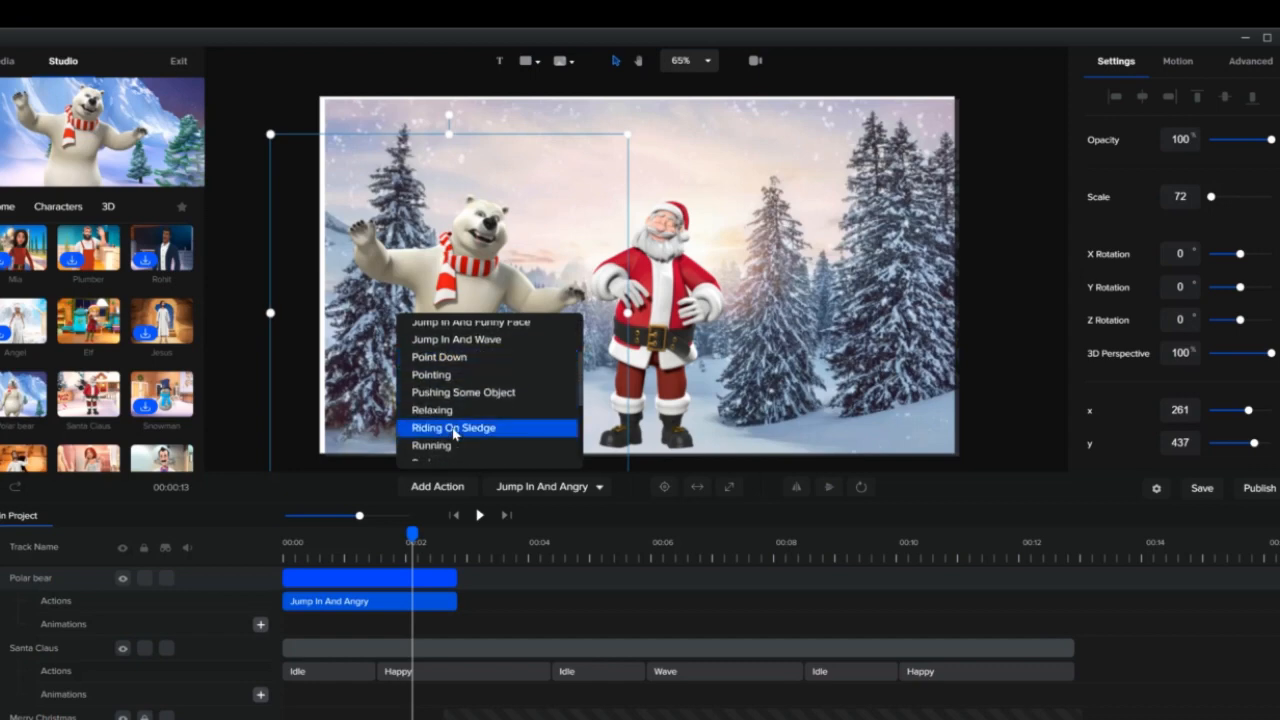
{"action": "scroll", "coordinate": [454, 433], "scroll_direction": "down", "scroll_amount": 3}
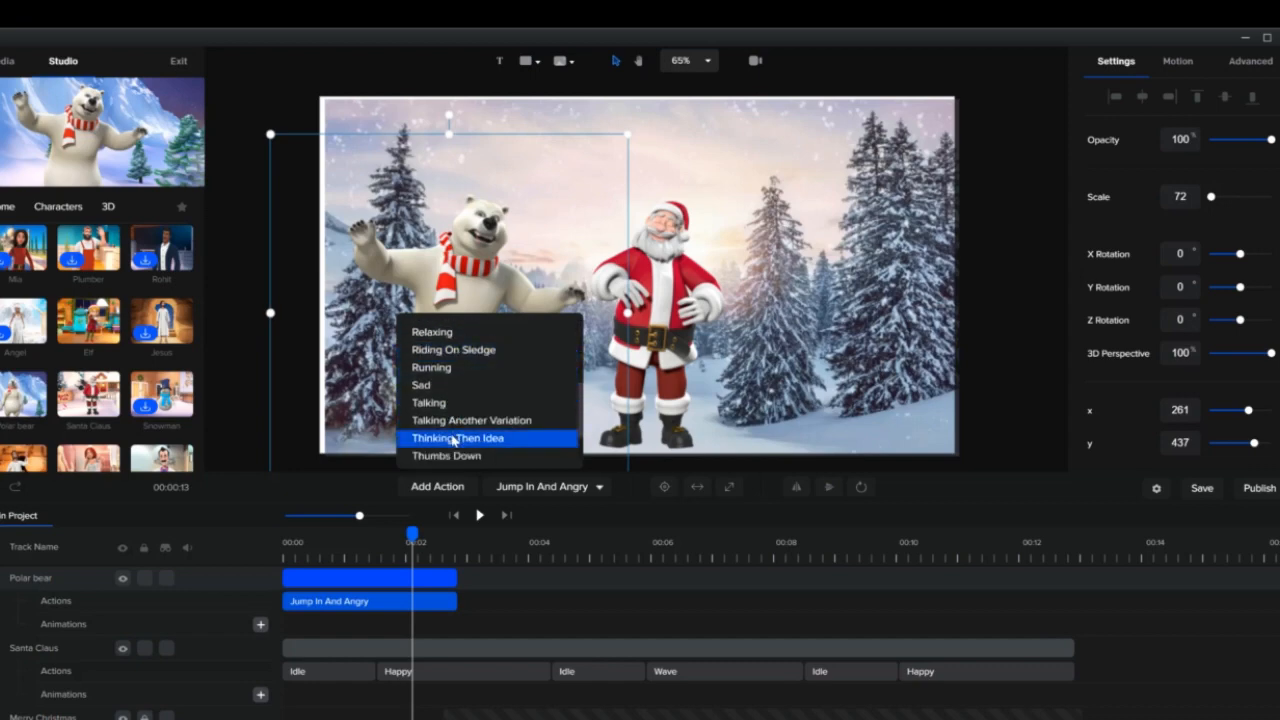
{"action": "left_click", "coordinate": [454, 438]}
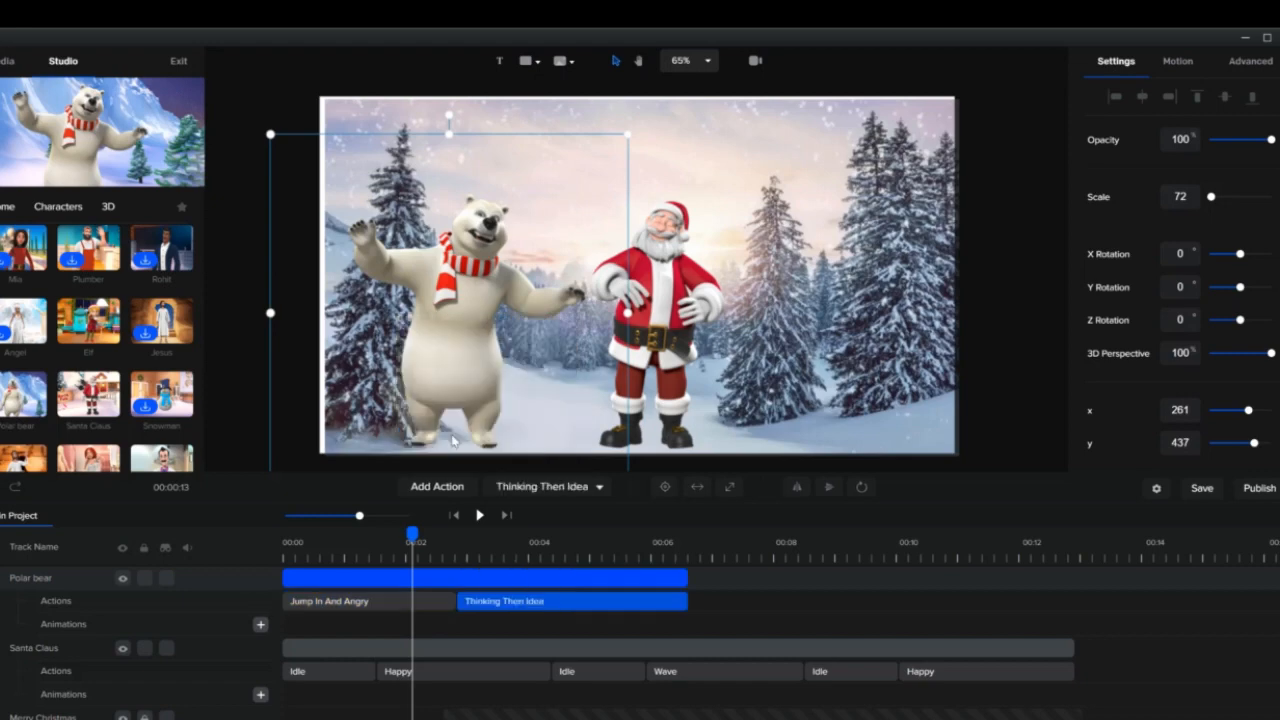
{"action": "left_click", "coordinate": [457, 487]}
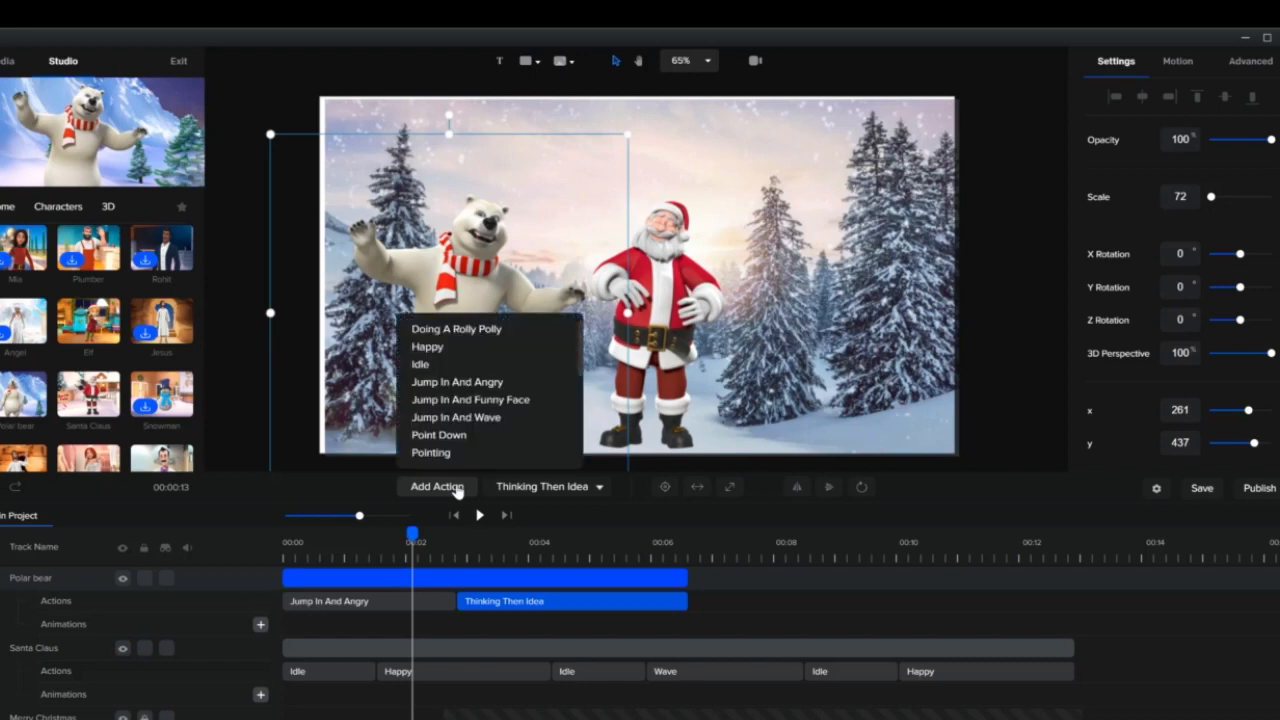
{"action": "left_click", "coordinate": [436, 348]}
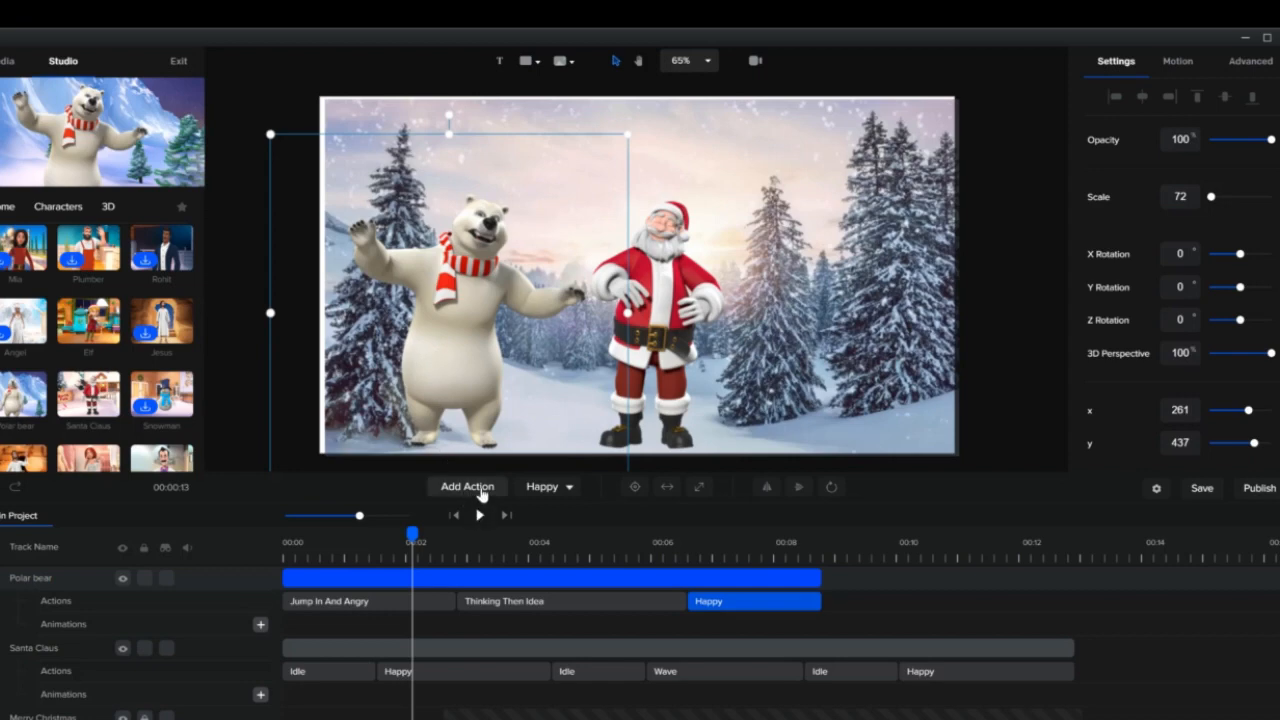
Append Wave and Idle actions after the Polar bear's Happy action.
{"action": "left_click", "coordinate": [481, 490]}
{"action": "scroll", "coordinate": [478, 445], "scroll_direction": "down", "scroll_amount": 5}
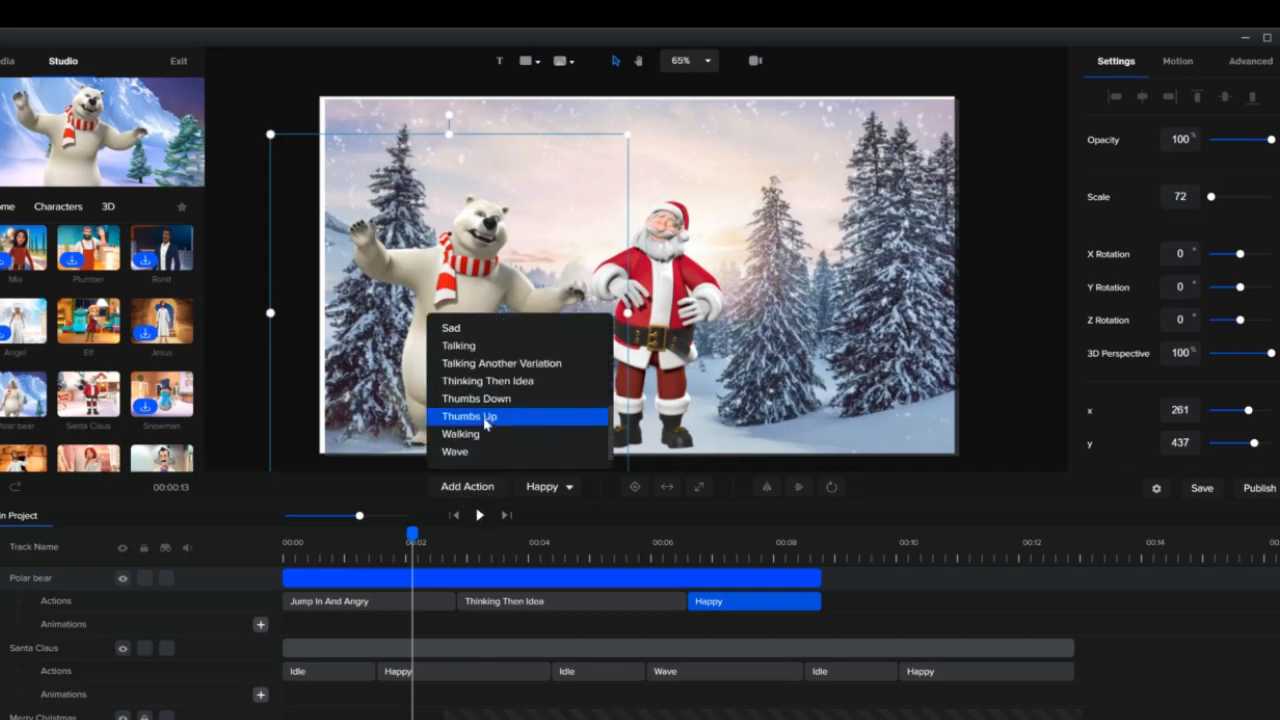
{"action": "left_click", "coordinate": [456, 452]}
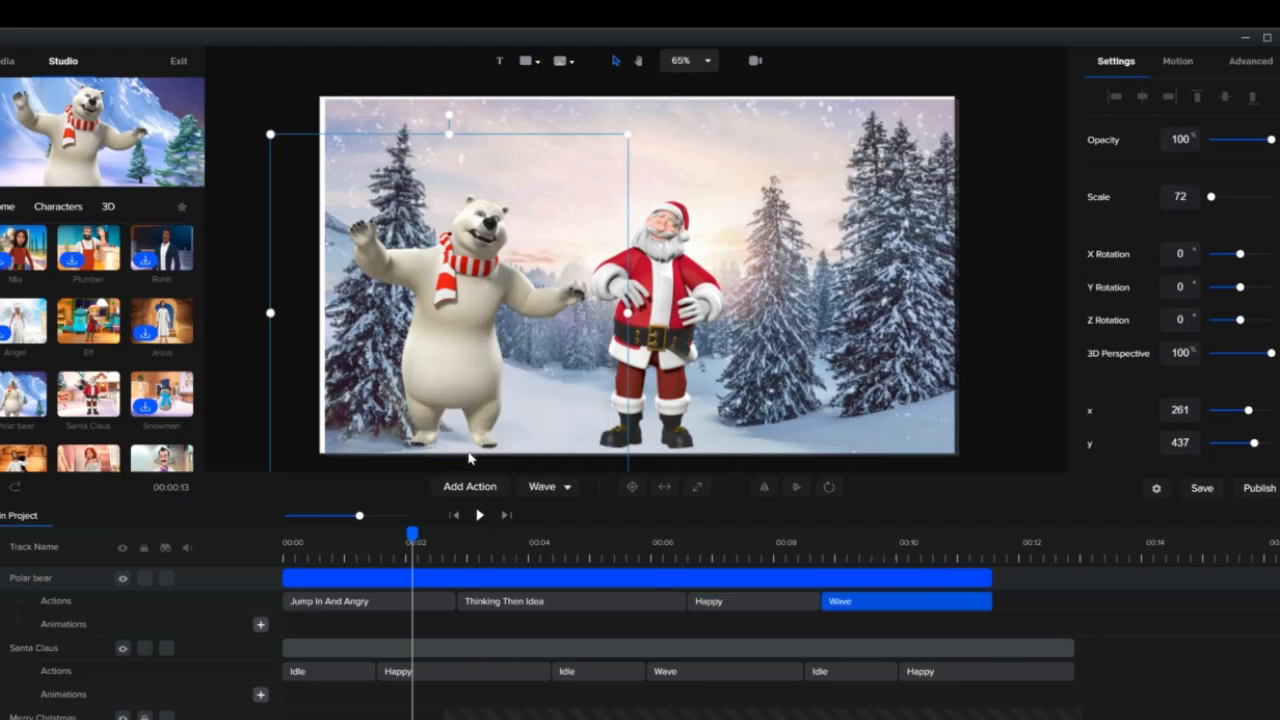
{"action": "left_click", "coordinate": [484, 492]}
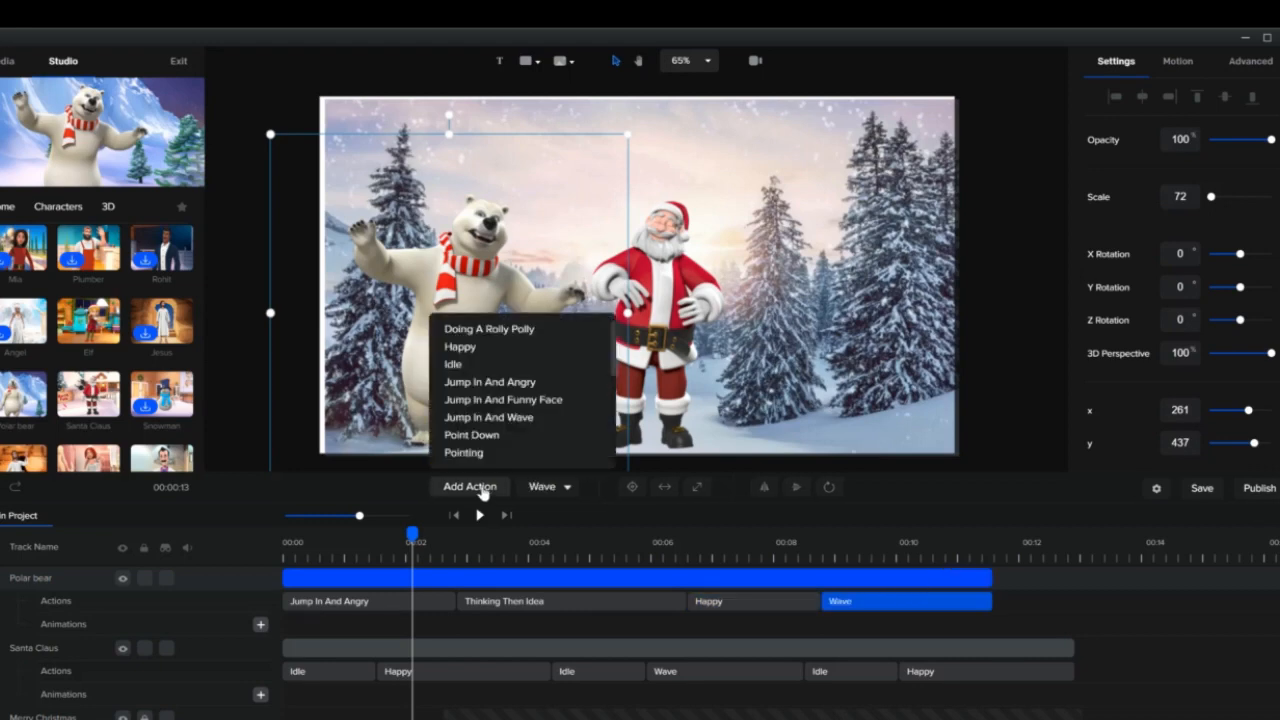
{"action": "left_click", "coordinate": [455, 365]}
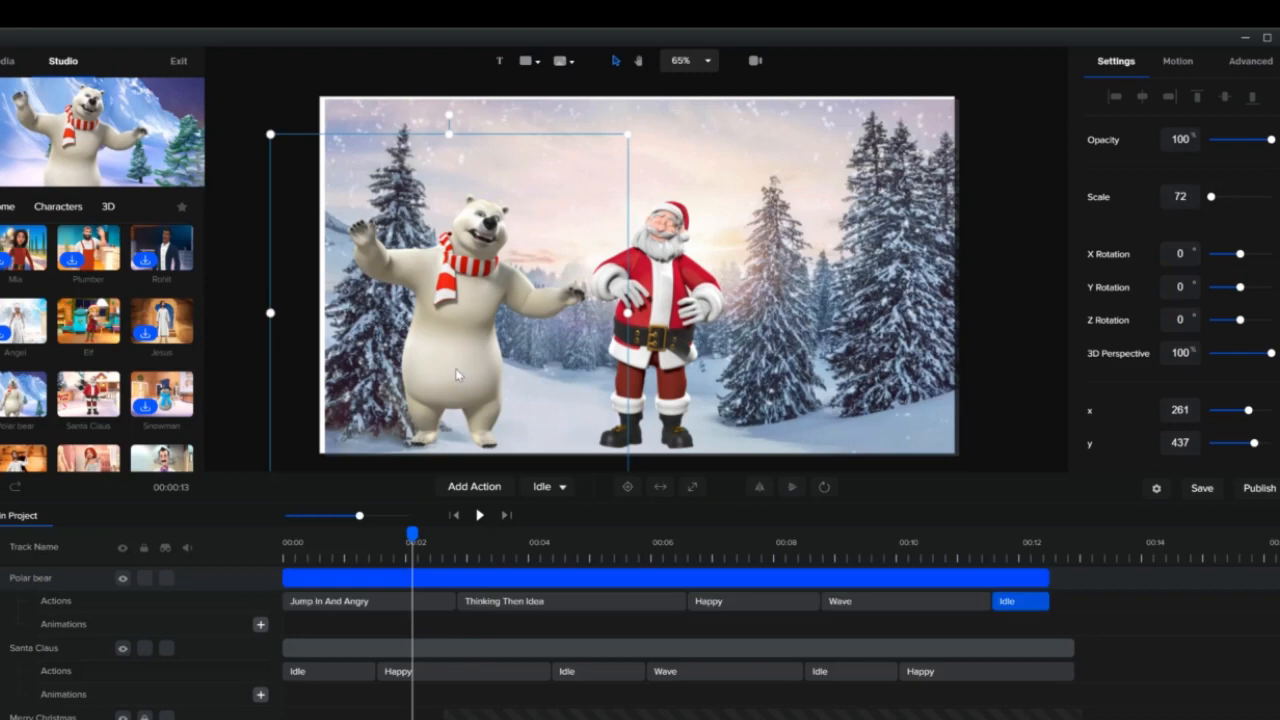
Append a second Idle action to the Polar bear and trim its clip to end with Santa Claus's clip.
{"action": "left_click", "coordinate": [478, 490]}
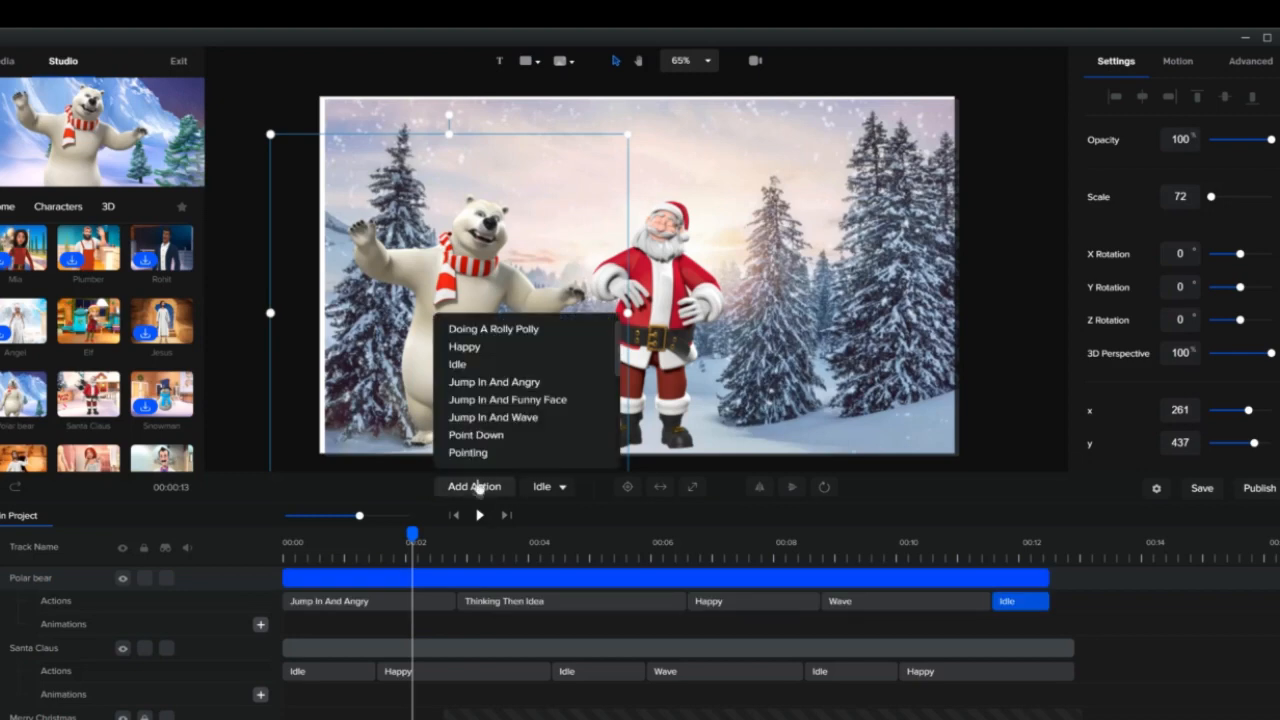
{"action": "left_click", "coordinate": [458, 364]}
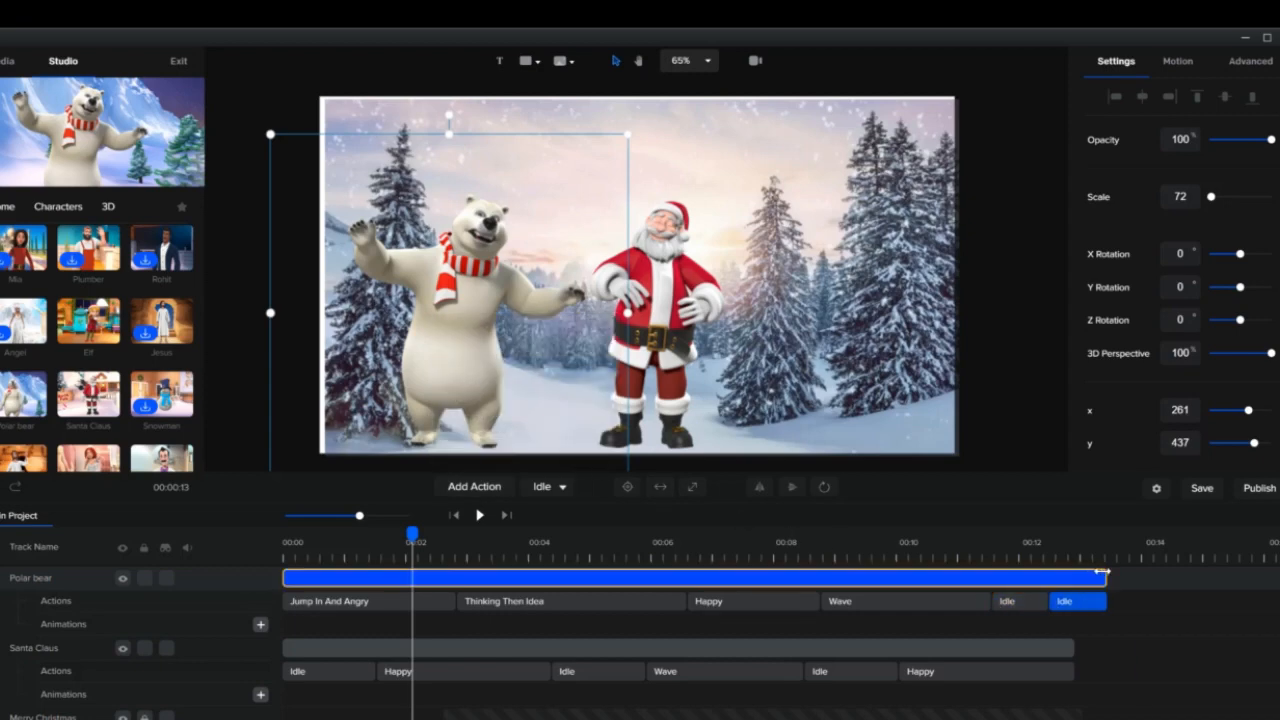
{"action": "left_click_drag", "start_coordinate": [1089, 579], "coordinate": [1069, 580]}
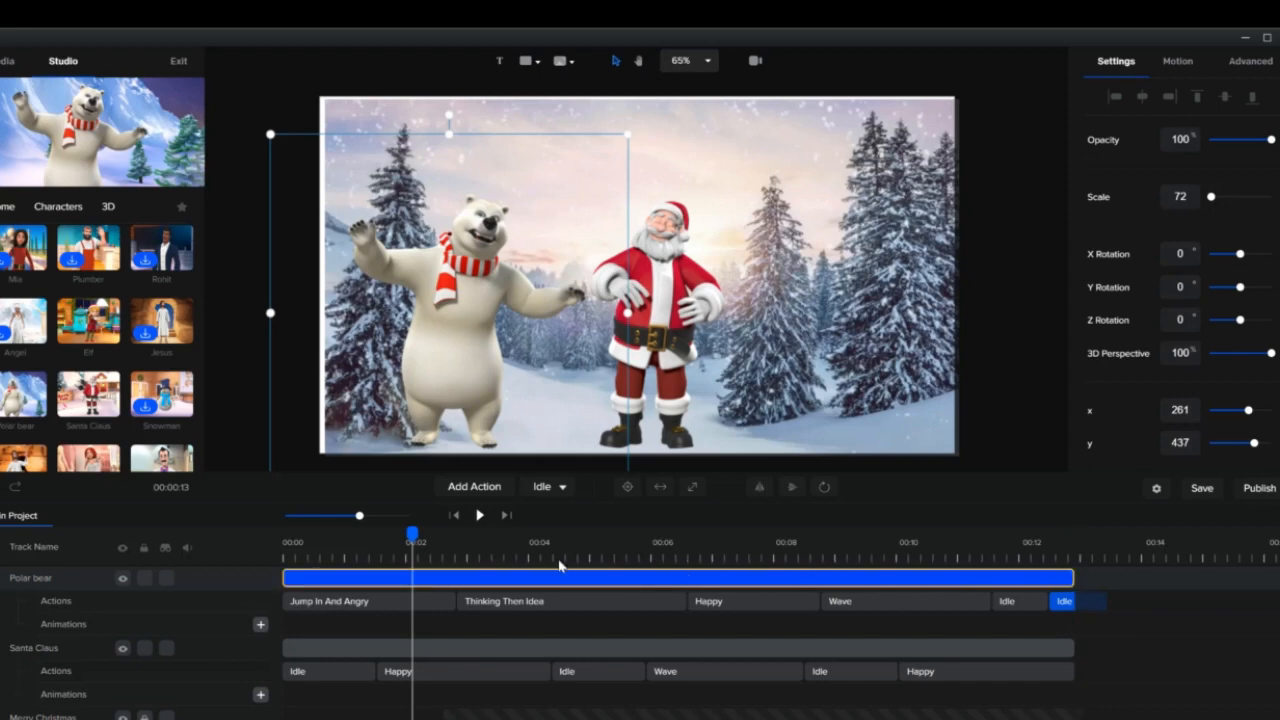
Play the scene with Santa Claus and the Polar bear through from the start.
{"action": "left_click_drag", "start_coordinate": [345, 548], "coordinate": [265, 553]}
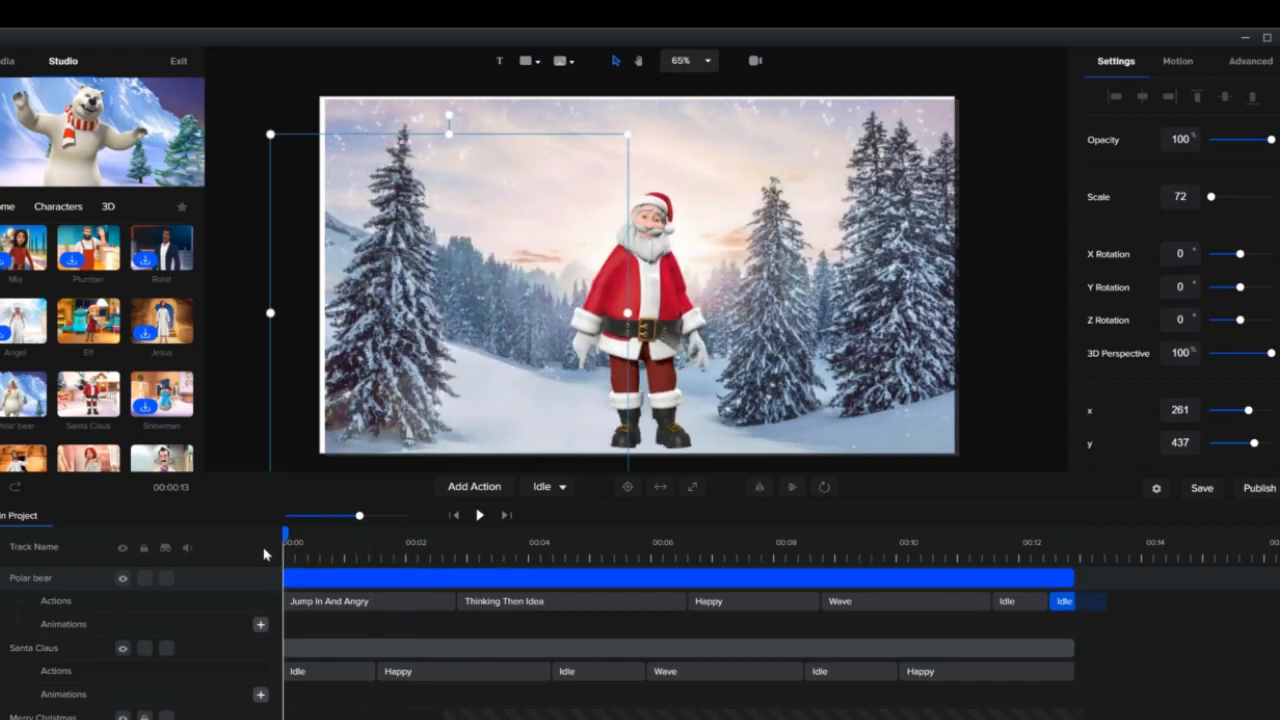
{"action": "left_click", "coordinate": [479, 516]}
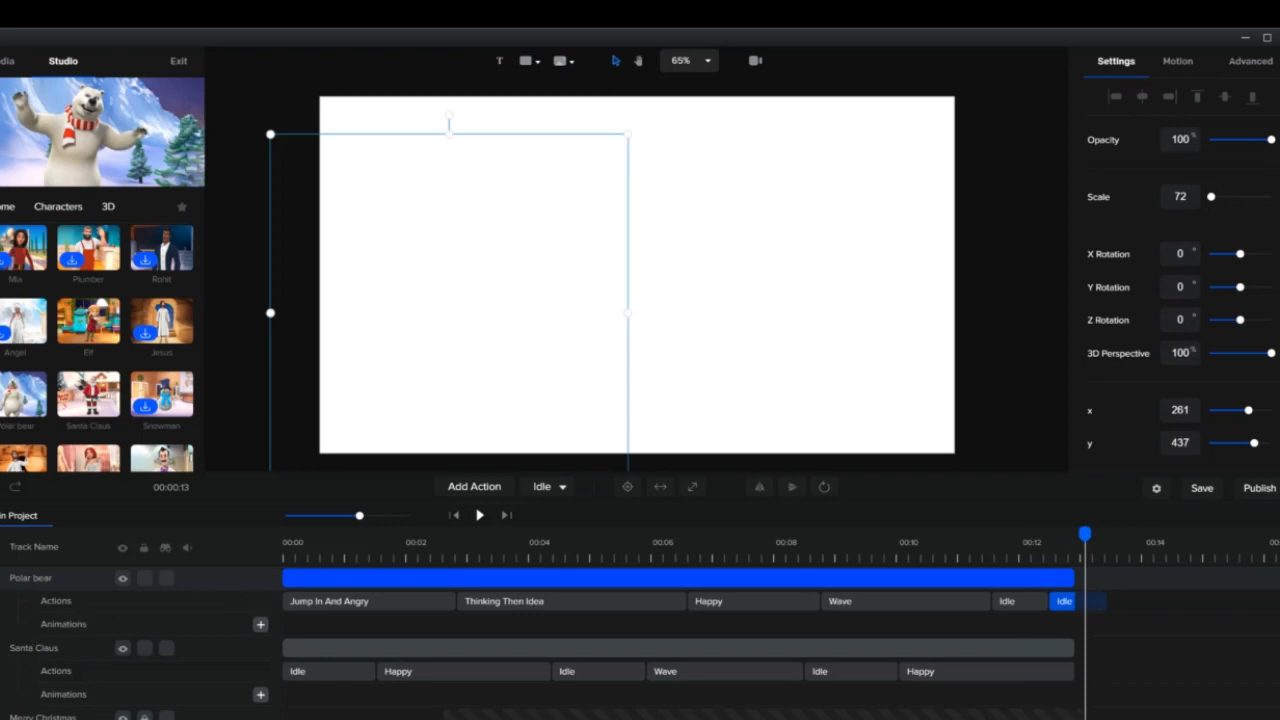
Collapse the character tracks and mark Mountains - 54064, the locked Santa Claus, Polar bear and Reindeer, and Merry Christmas for hiding in the timeline.
{"action": "left_click", "coordinate": [678, 648]}
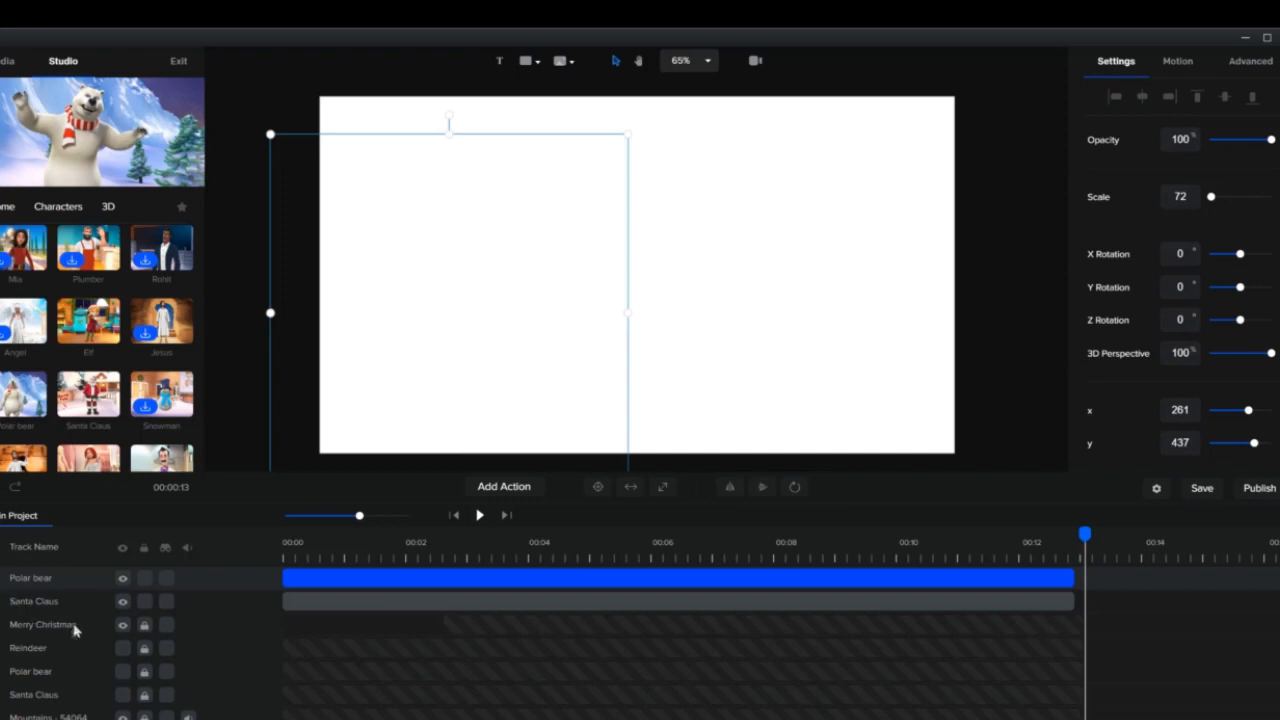
{"action": "scroll", "coordinate": [143, 650], "scroll_direction": "down", "scroll_amount": 1}
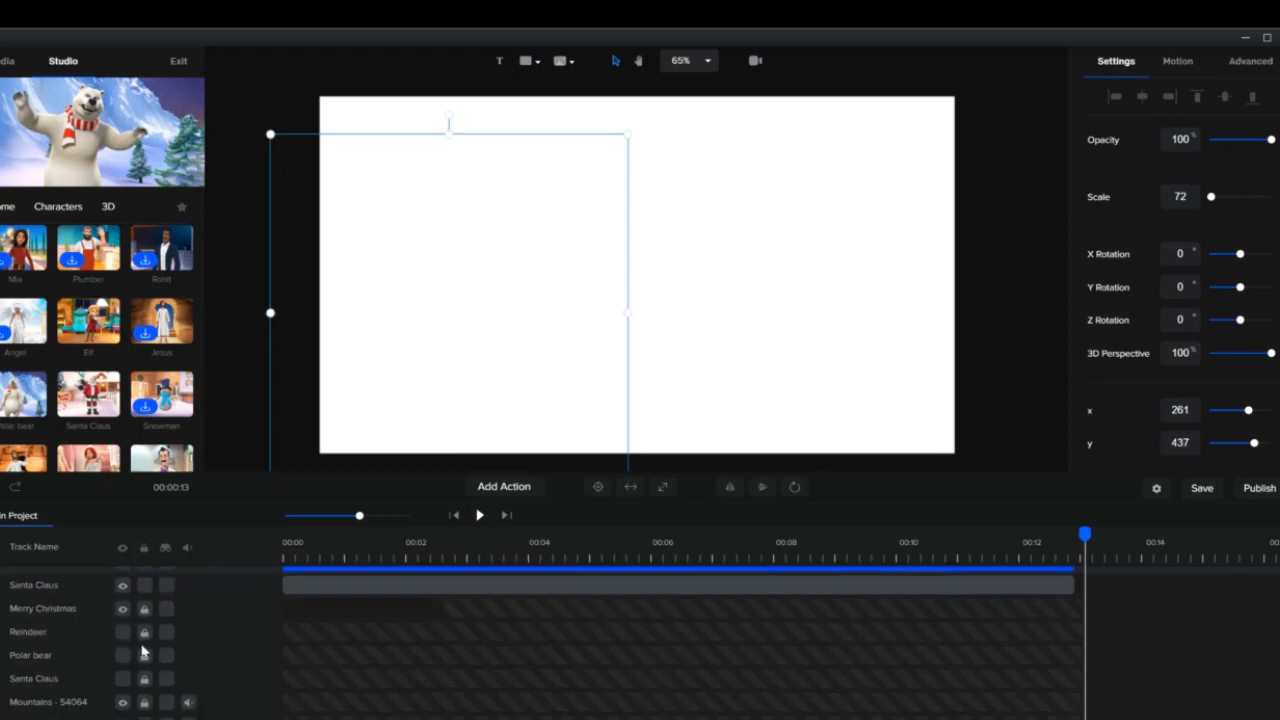
{"action": "scroll", "coordinate": [143, 650], "scroll_direction": "up", "scroll_amount": 1}
{"action": "scroll", "coordinate": [143, 646], "scroll_direction": "down", "scroll_amount": 1}
{"action": "scroll", "coordinate": [130, 650], "scroll_direction": "up", "scroll_amount": 1}
{"action": "scroll", "coordinate": [108, 677], "scroll_direction": "down", "scroll_amount": 1}
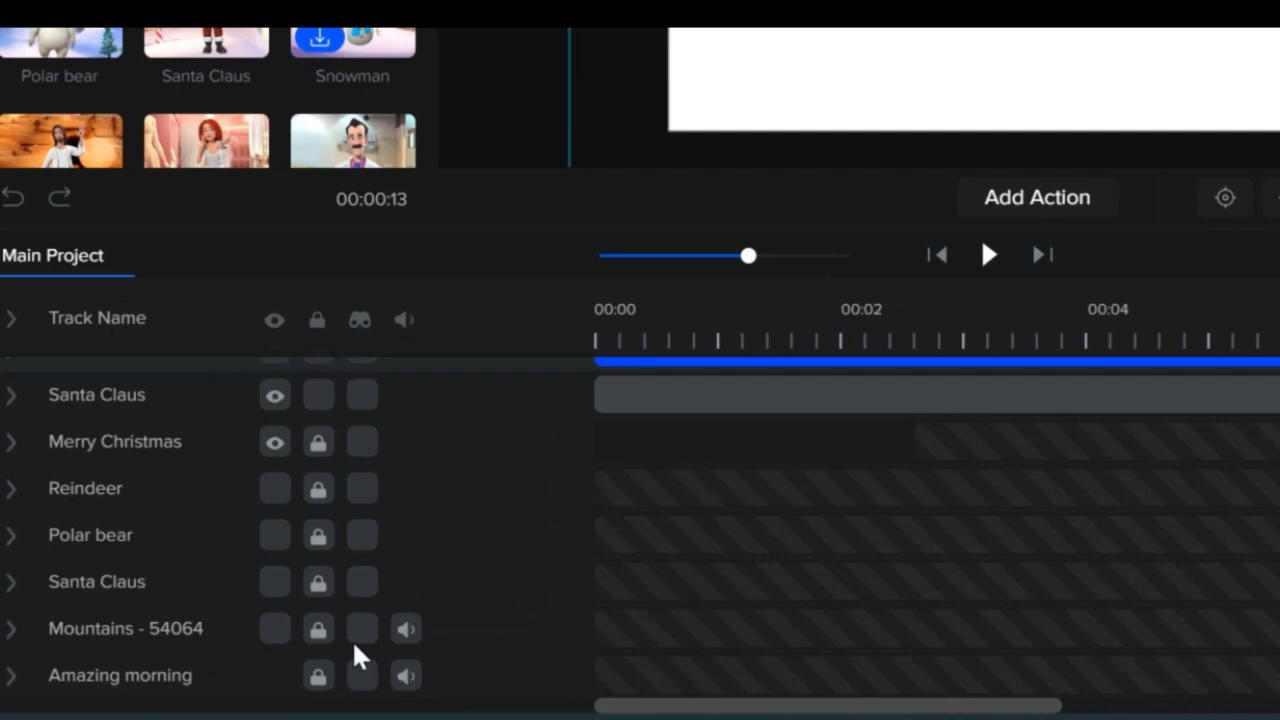
{"action": "left_click", "coordinate": [360, 630]}
{"action": "left_click", "coordinate": [363, 583]}
{"action": "left_click", "coordinate": [363, 537]}
{"action": "left_click", "coordinate": [362, 489]}
{"action": "left_click", "coordinate": [362, 443]}
Mark the new Santa Claus and Polar bear tracks too, and hide all marked tracks from the timeline.
{"action": "scroll", "coordinate": [398, 465], "scroll_direction": "up", "scroll_amount": 1}
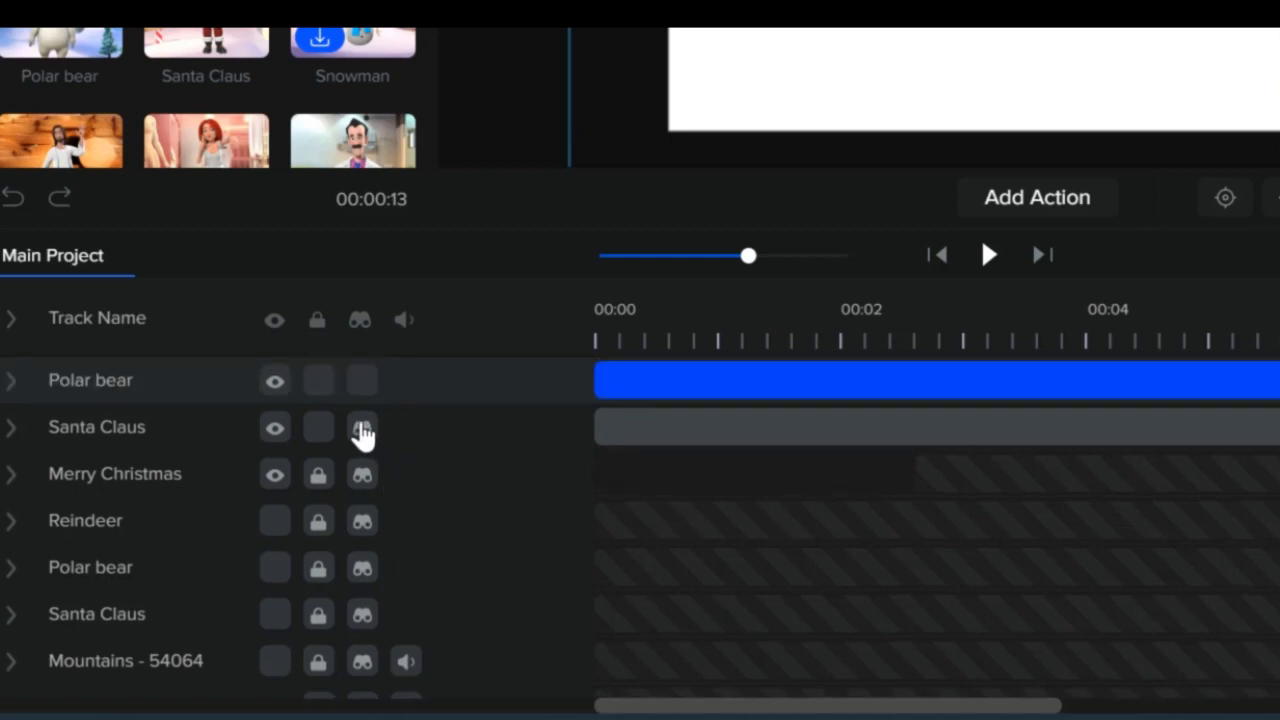
{"action": "left_click", "coordinate": [362, 430]}
{"action": "left_click", "coordinate": [362, 382]}
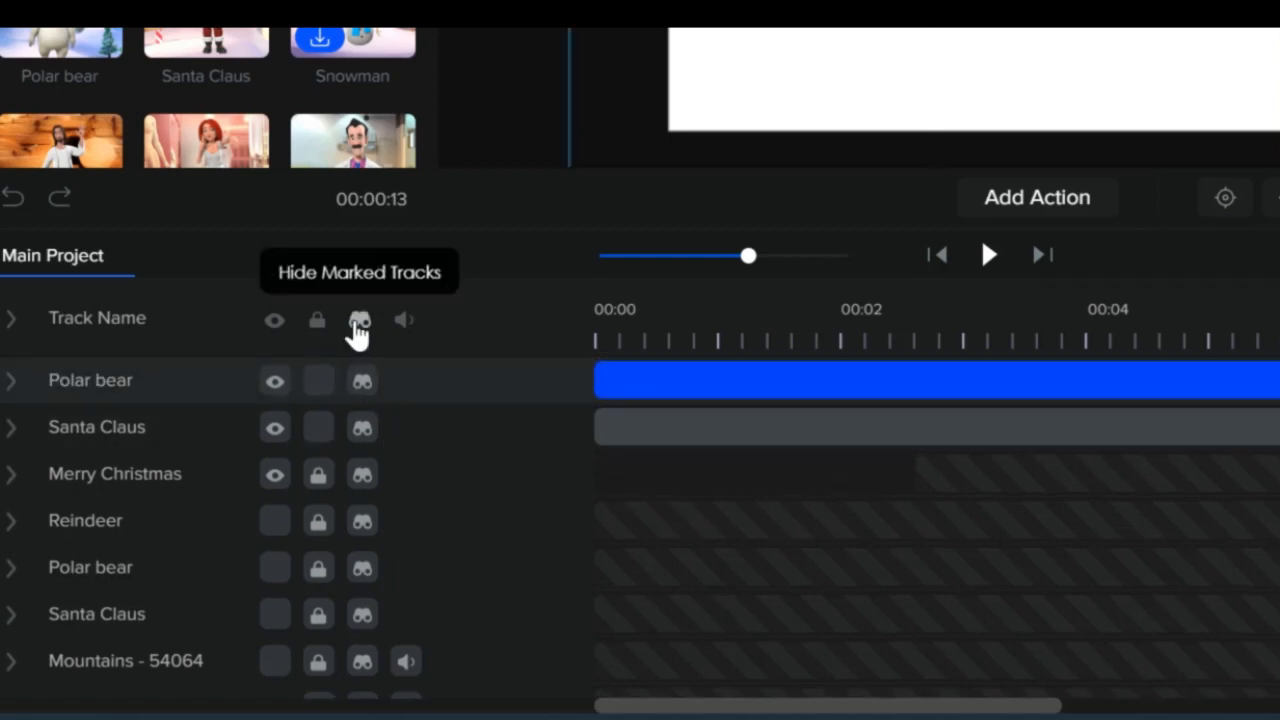
{"action": "left_click", "coordinate": [359, 319]}
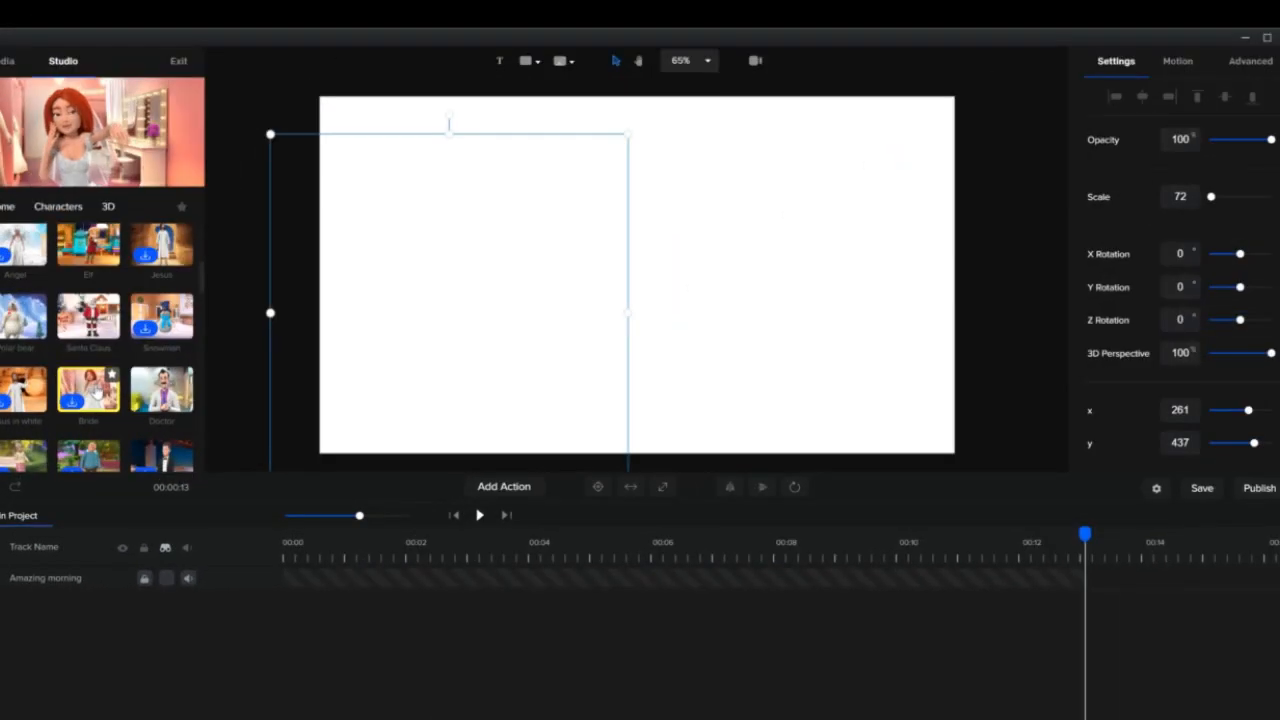
Add the 3D Reindeer character at about x 1051, y 385 and move its clip to the start of the timeline.
{"action": "scroll", "coordinate": [97, 393], "scroll_direction": "down", "scroll_amount": 1}
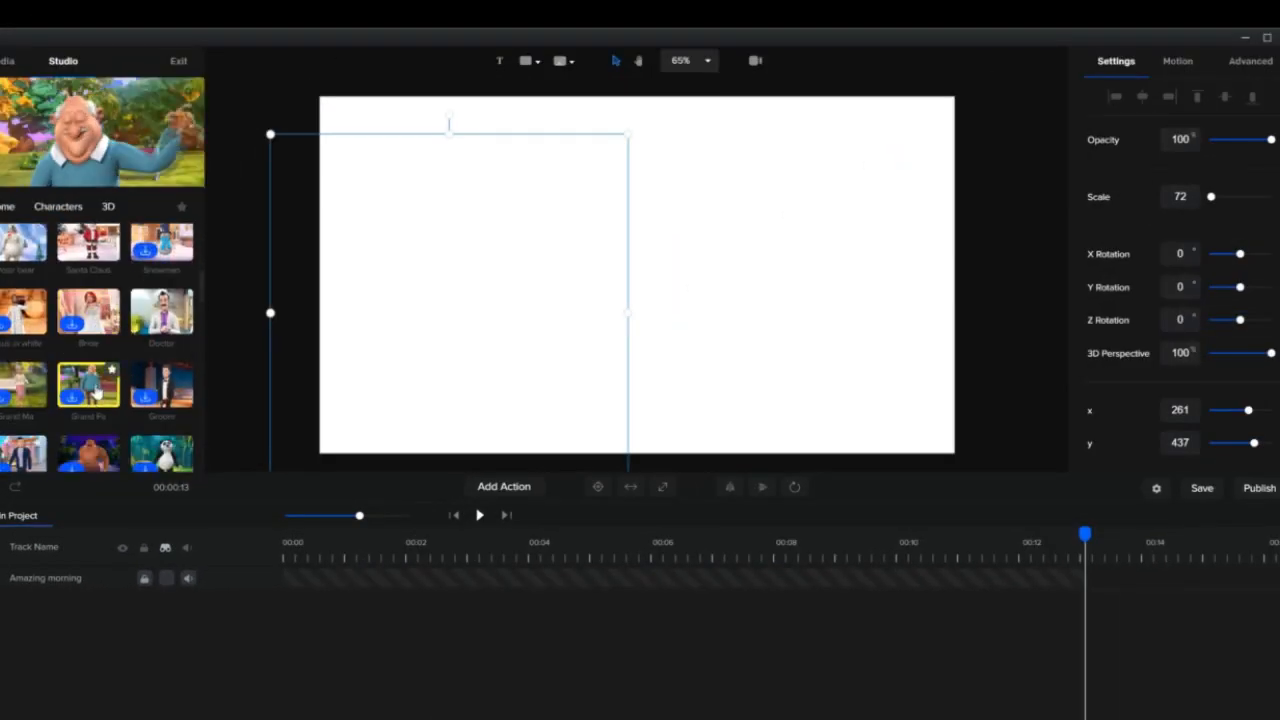
{"action": "scroll", "coordinate": [97, 393], "scroll_direction": "down", "scroll_amount": 3}
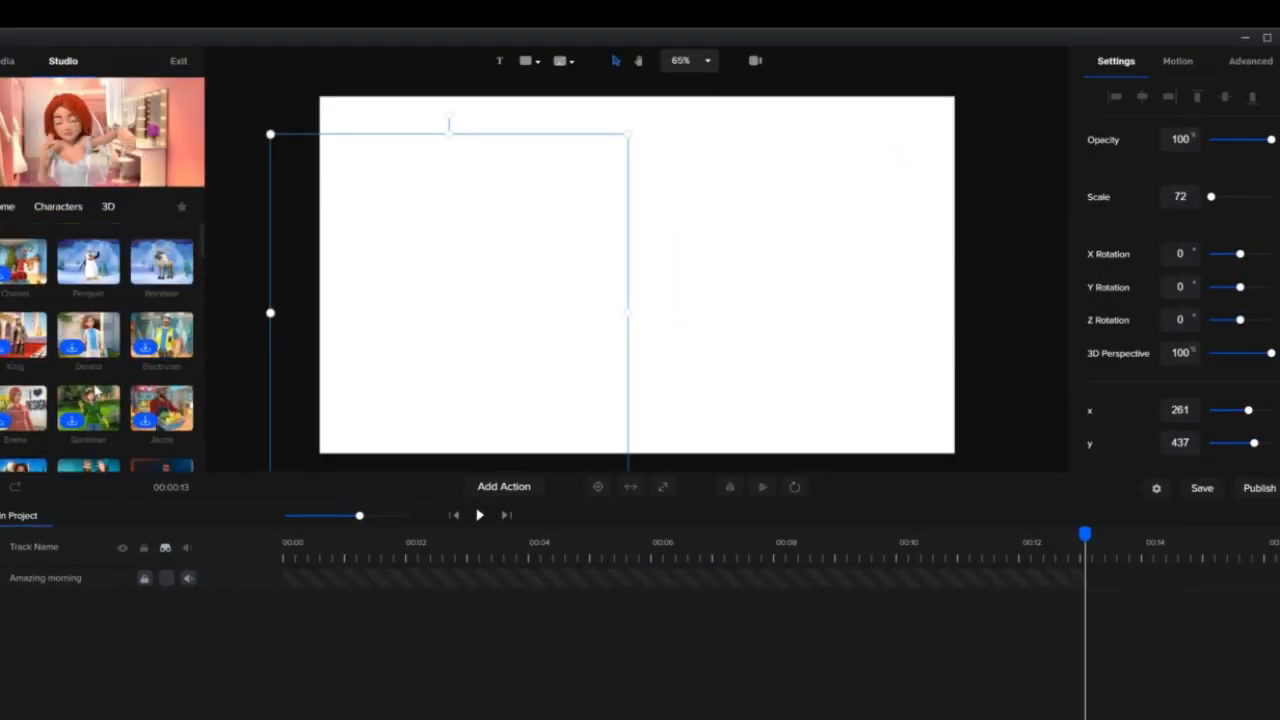
{"action": "left_click_drag", "start_coordinate": [161, 261], "coordinate": [874, 303]}
{"action": "left_click_drag", "start_coordinate": [631, 318], "coordinate": [827, 331]}
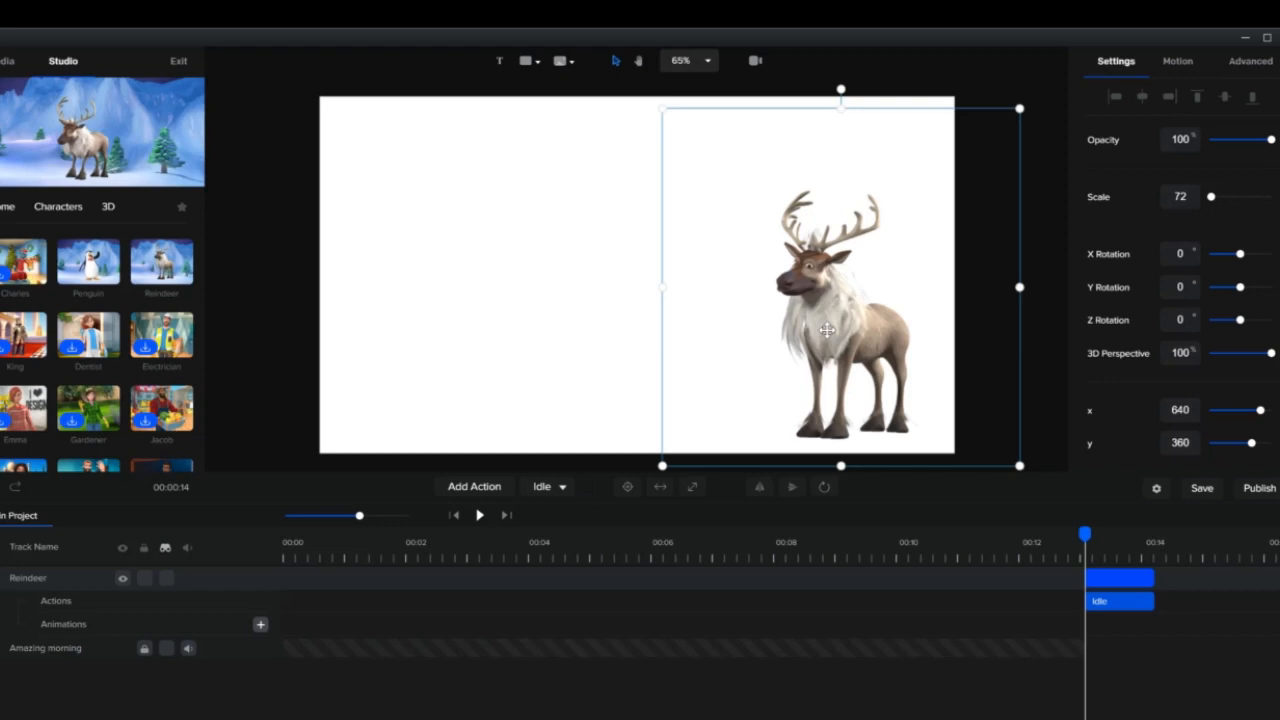
{"action": "left_click_drag", "start_coordinate": [1133, 577], "coordinate": [291, 606]}
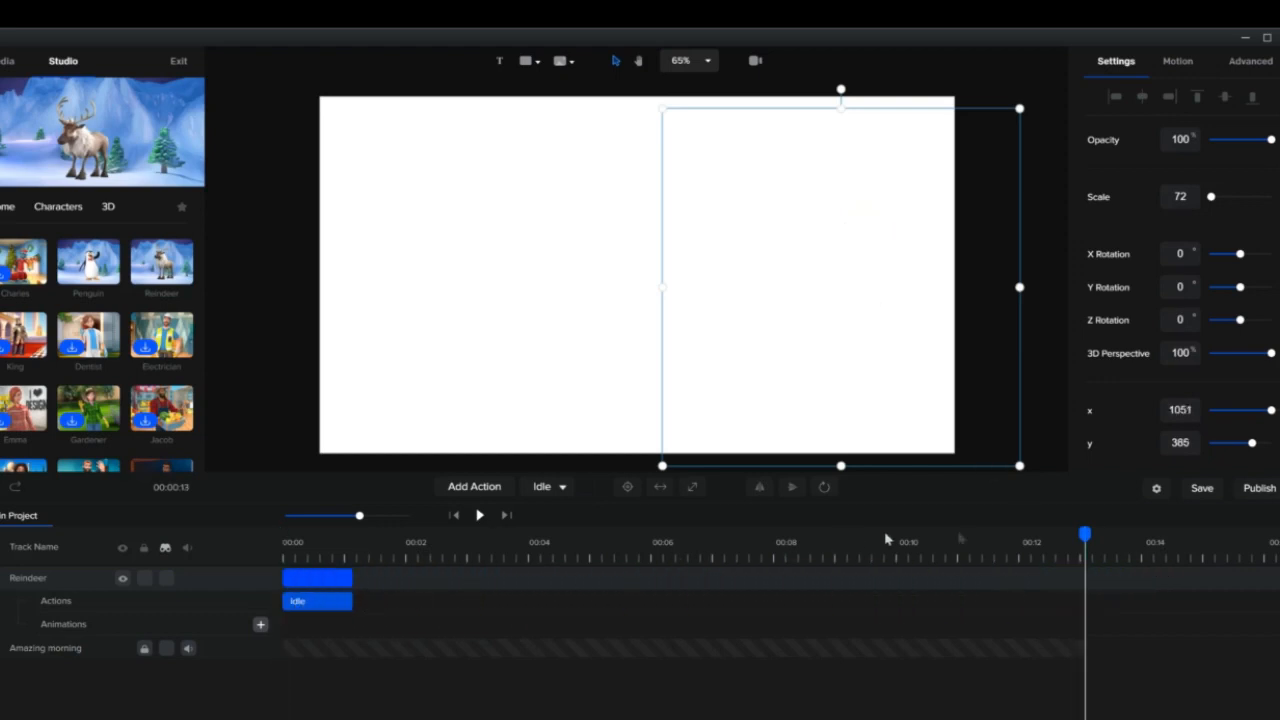
Change the new Reindeer's Idle action to Walking.
{"action": "left_click", "coordinate": [335, 609]}
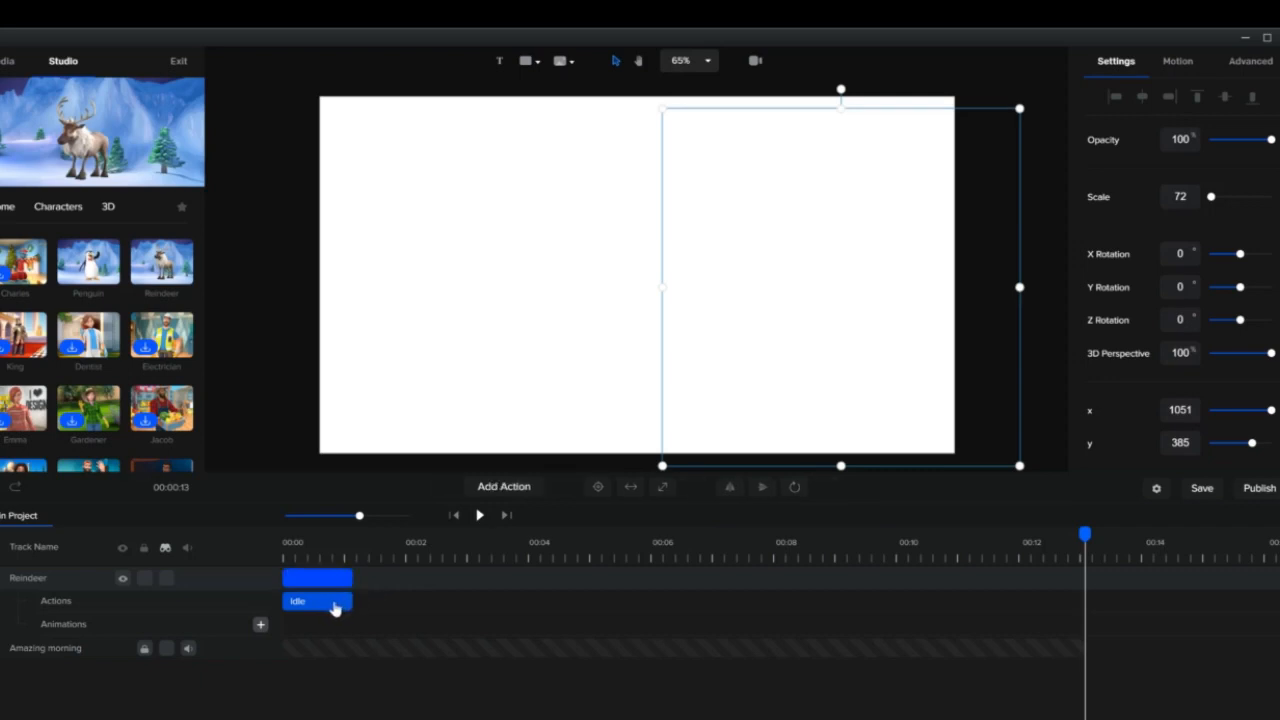
{"action": "left_click", "coordinate": [495, 488]}
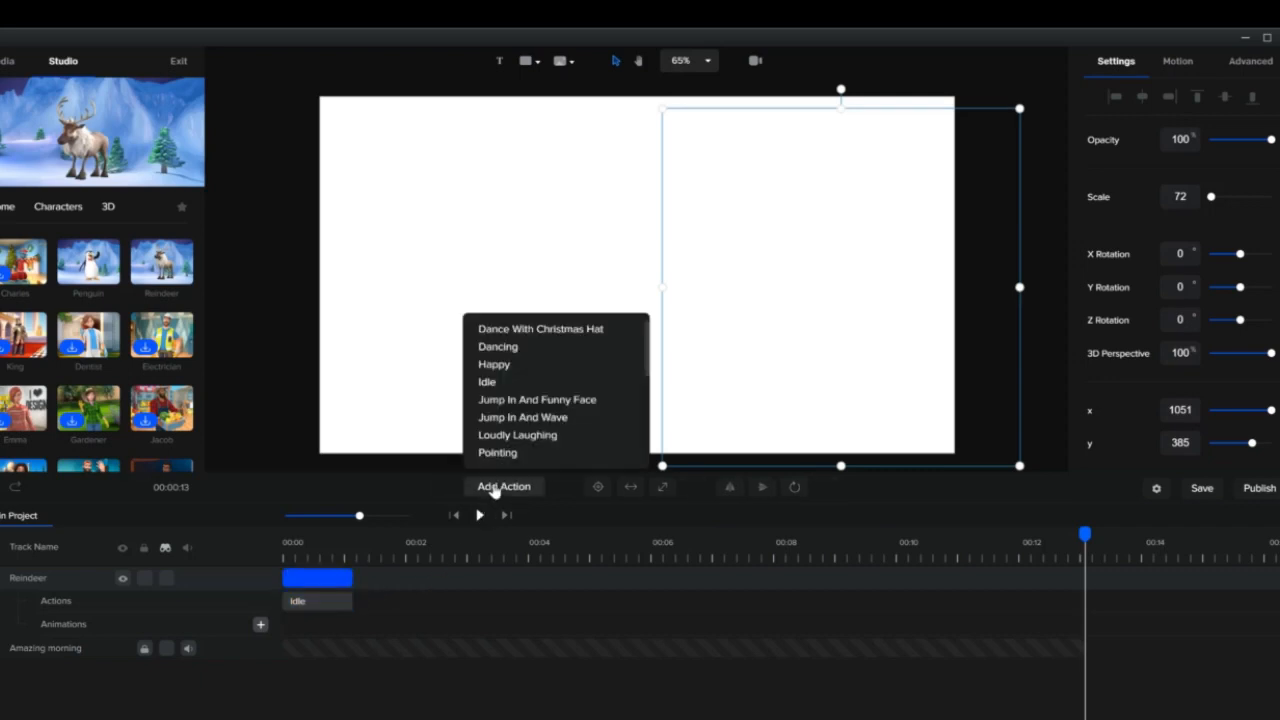
{"action": "left_click", "coordinate": [336, 603]}
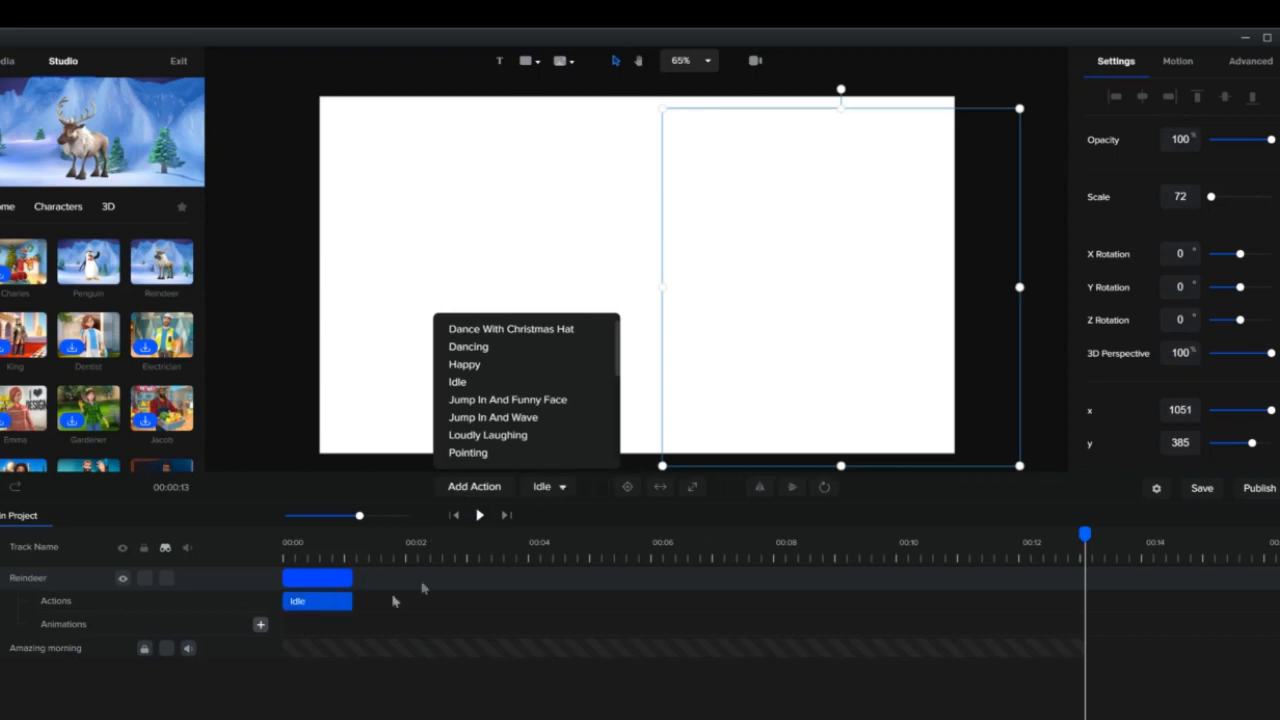
{"action": "left_click", "coordinate": [558, 490]}
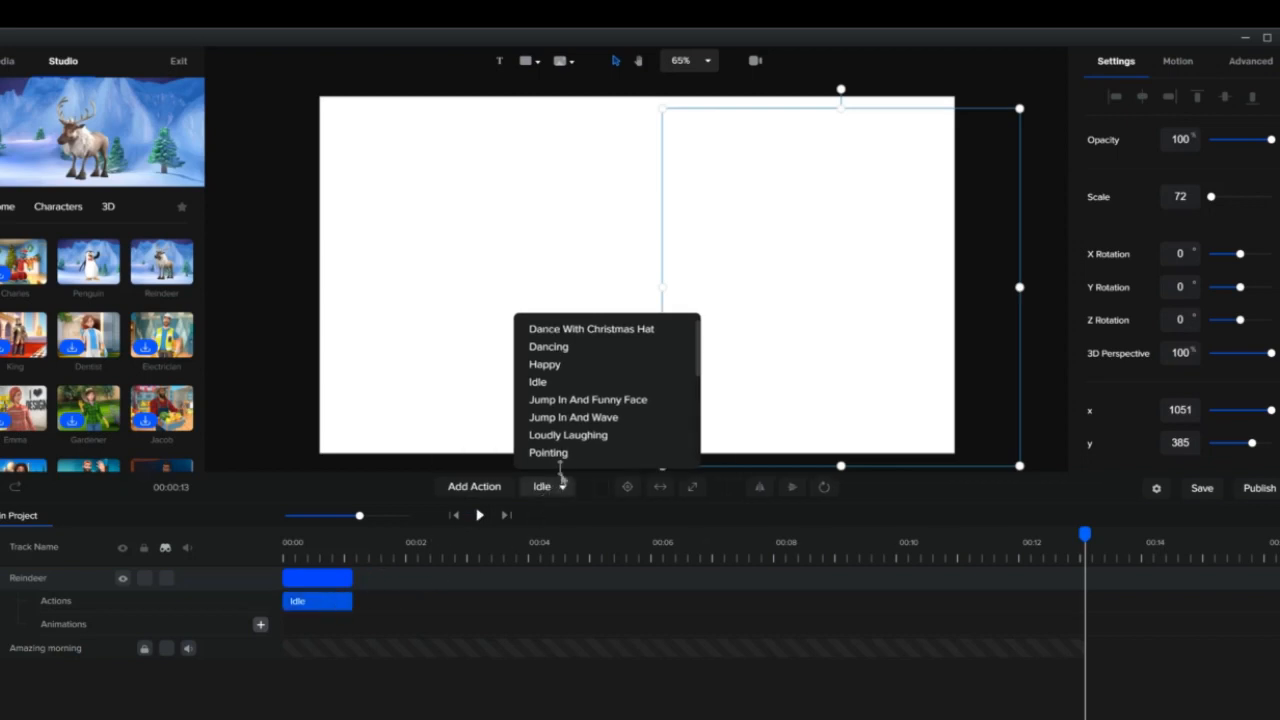
{"action": "scroll", "coordinate": [563, 437], "scroll_direction": "down", "scroll_amount": 5}
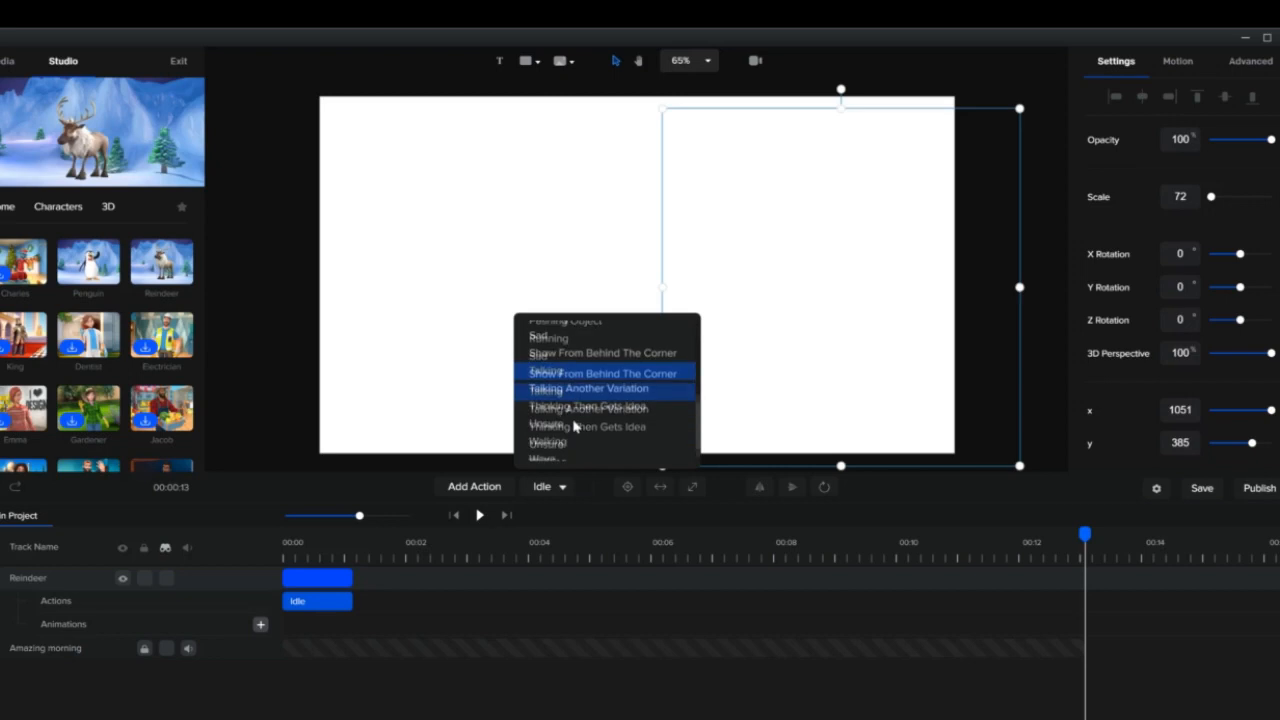
{"action": "left_click", "coordinate": [560, 436]}
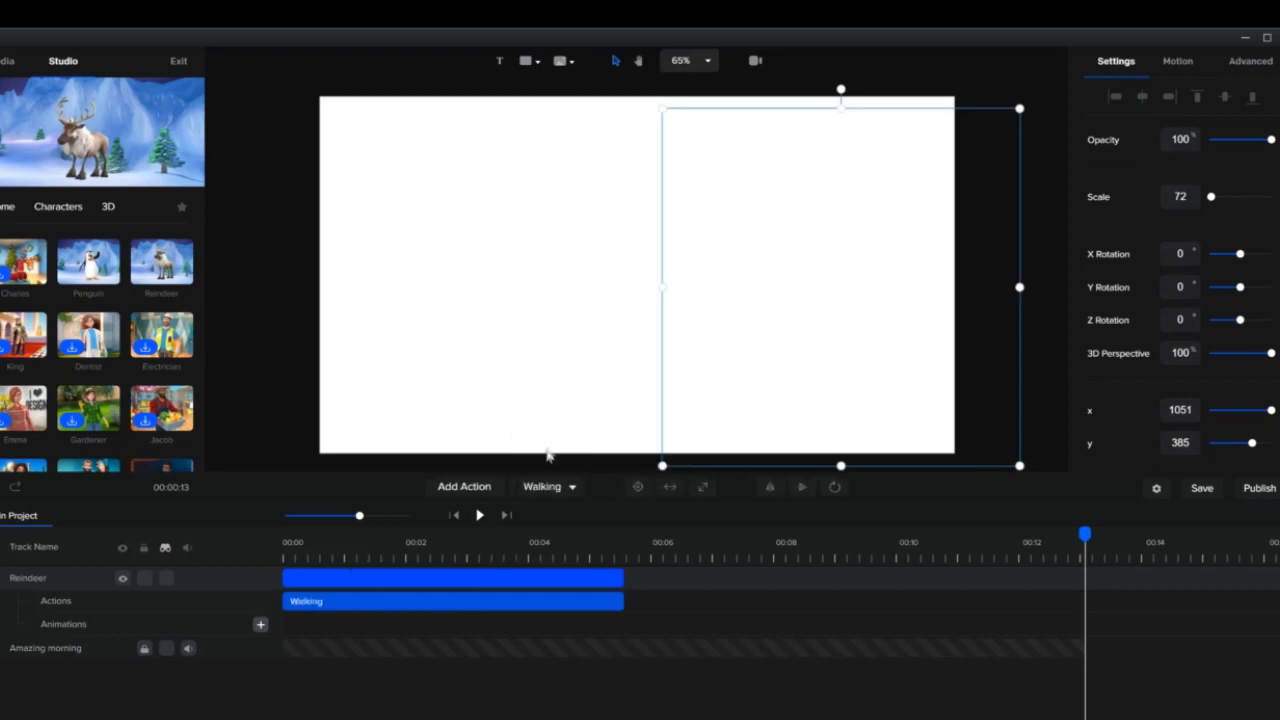
Add Idle, Happy, Idle and Dancing actions after the Reindeer's Walking action and preview the sequence from the start.
{"action": "left_click", "coordinate": [570, 580]}
{"action": "left_click", "coordinate": [476, 490]}
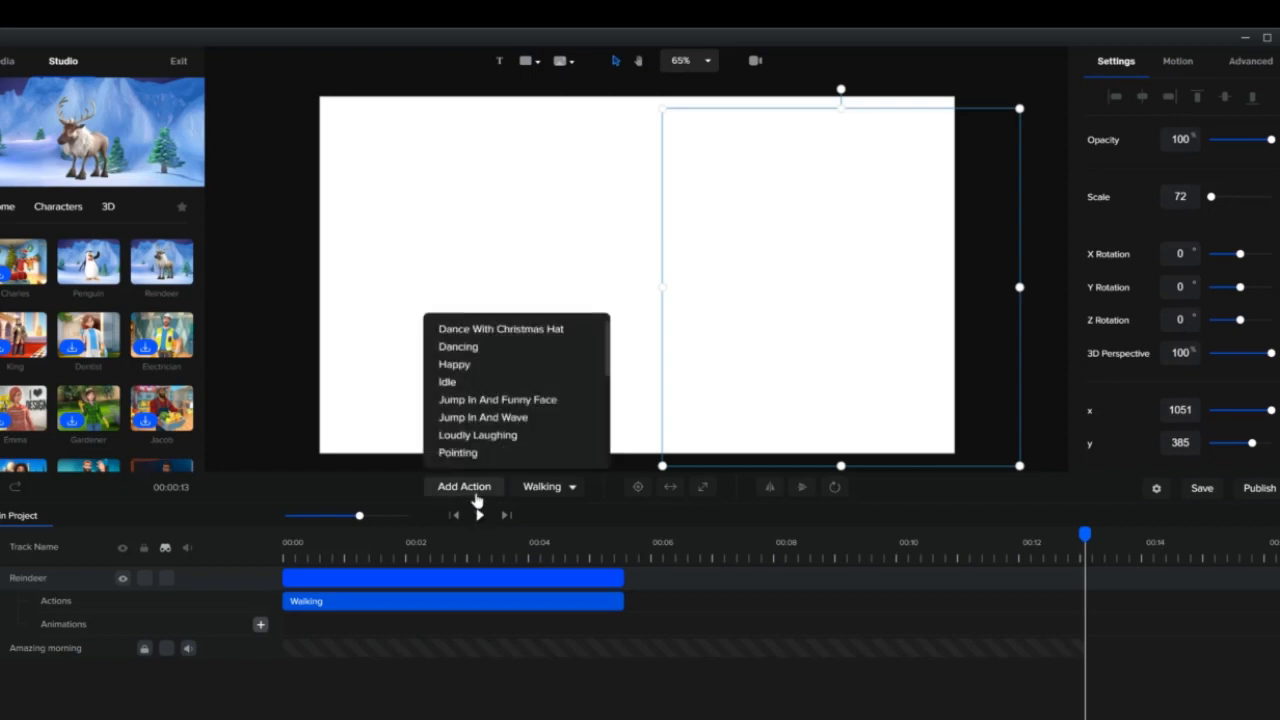
{"action": "left_click", "coordinate": [456, 386]}
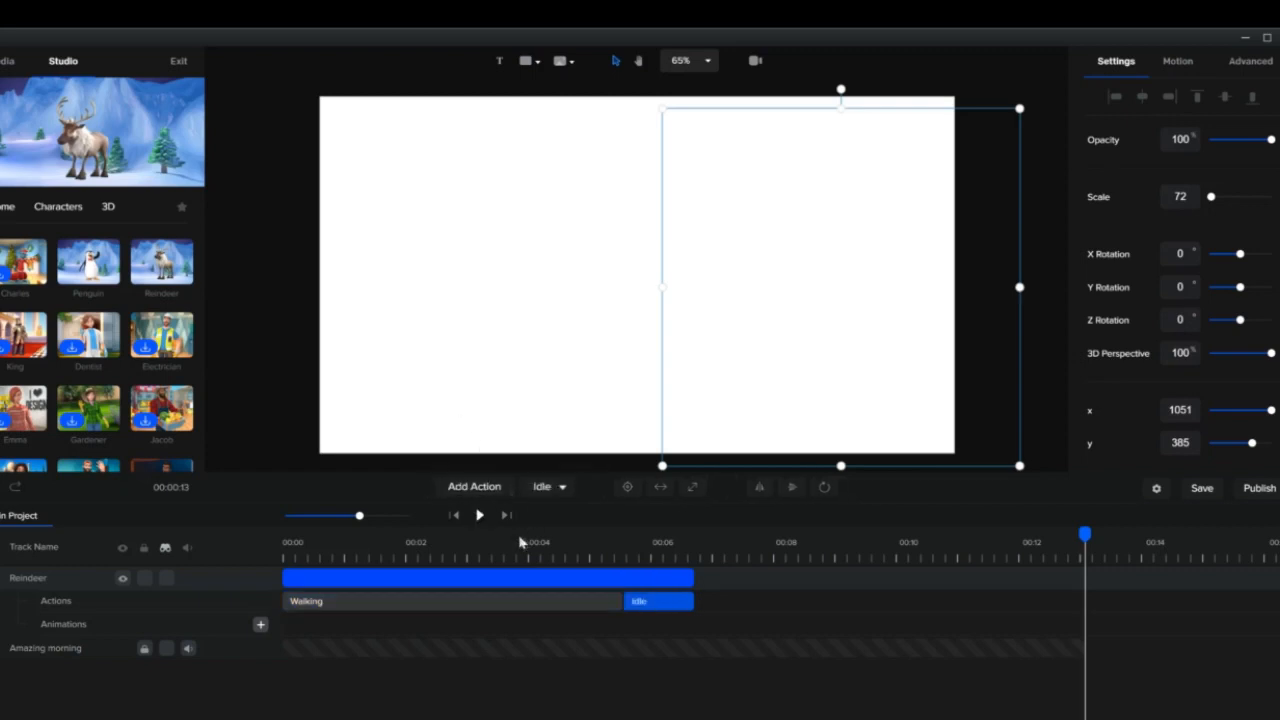
{"action": "left_click", "coordinate": [480, 488]}
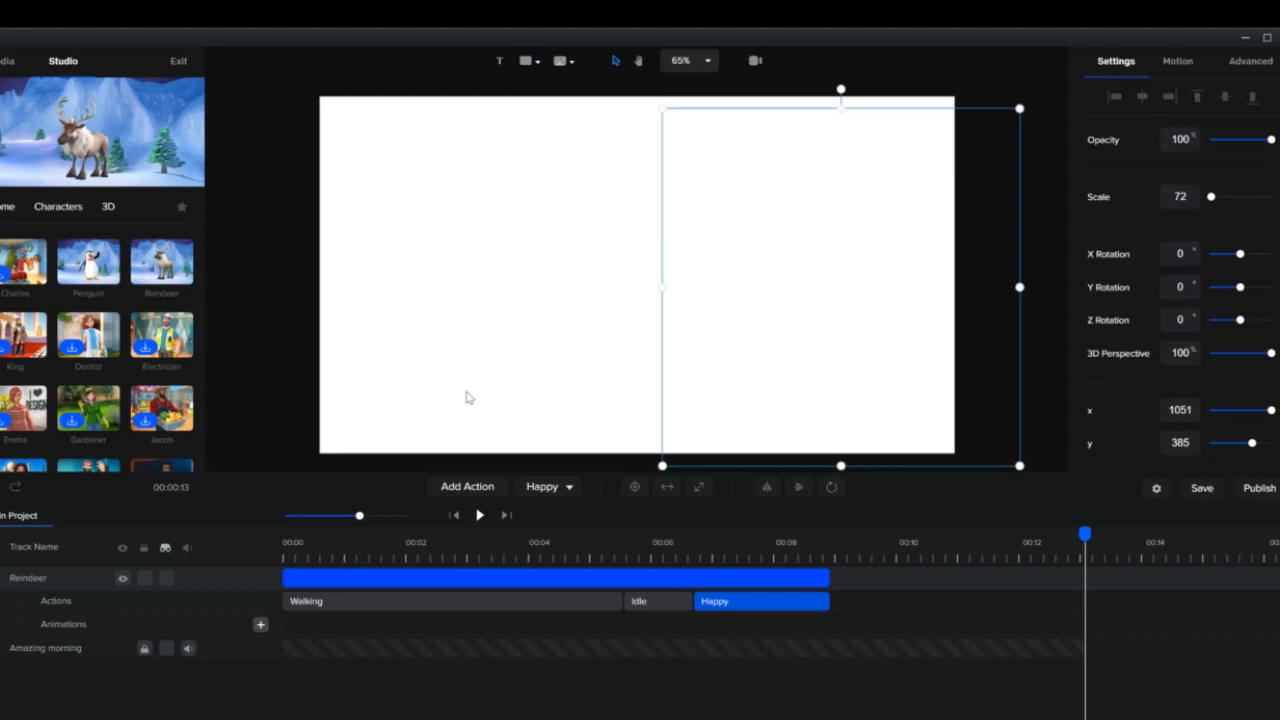
{"action": "left_click", "coordinate": [480, 493]}
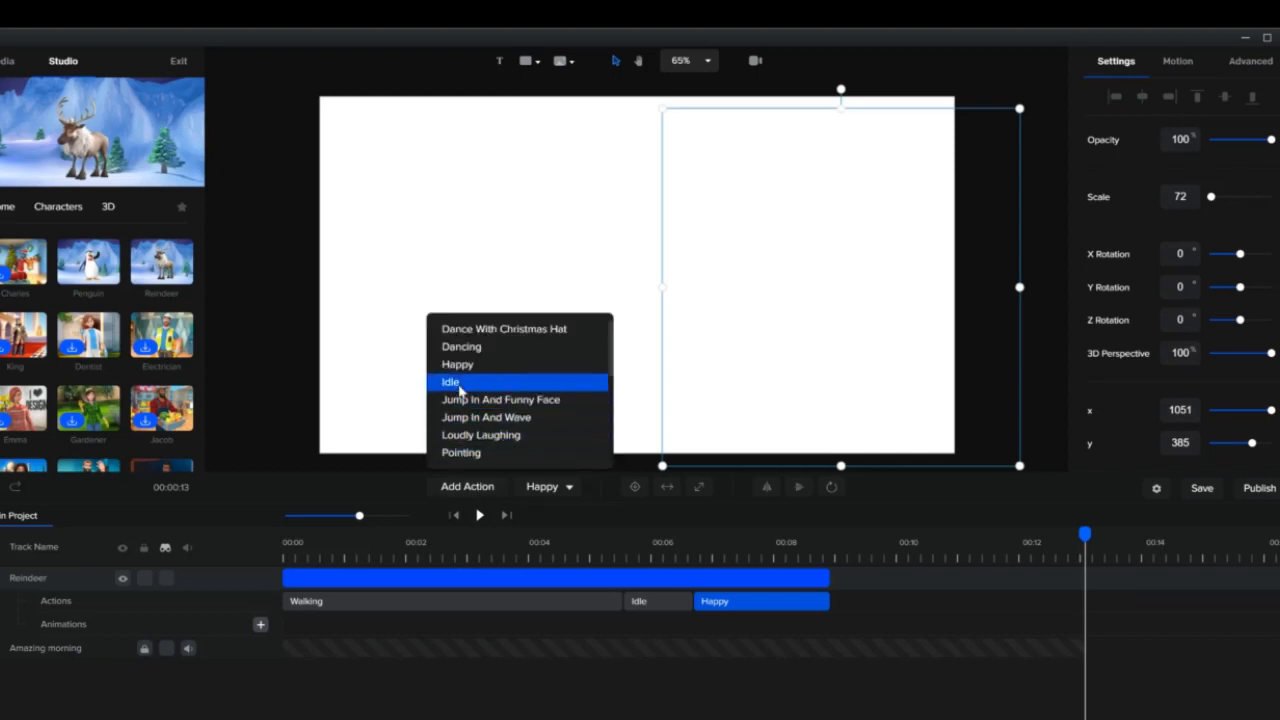
{"action": "left_click", "coordinate": [459, 385]}
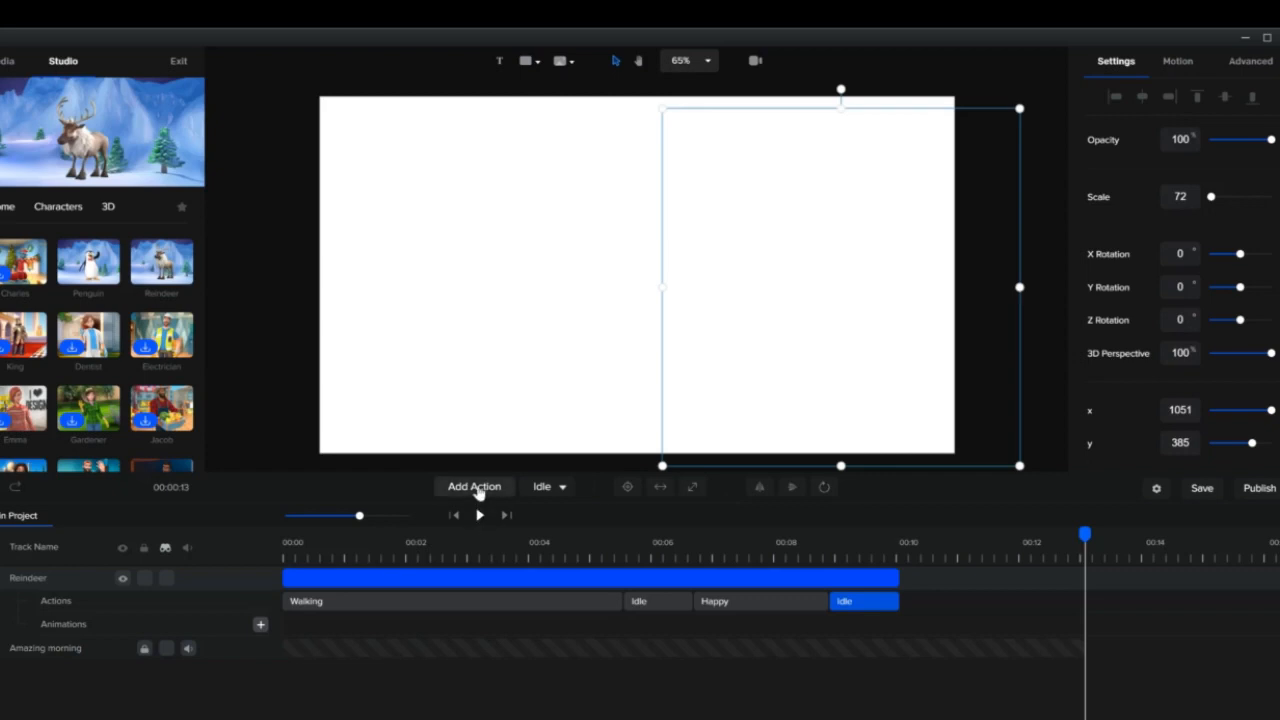
{"action": "left_click", "coordinate": [478, 490]}
{"action": "left_click", "coordinate": [472, 346]}
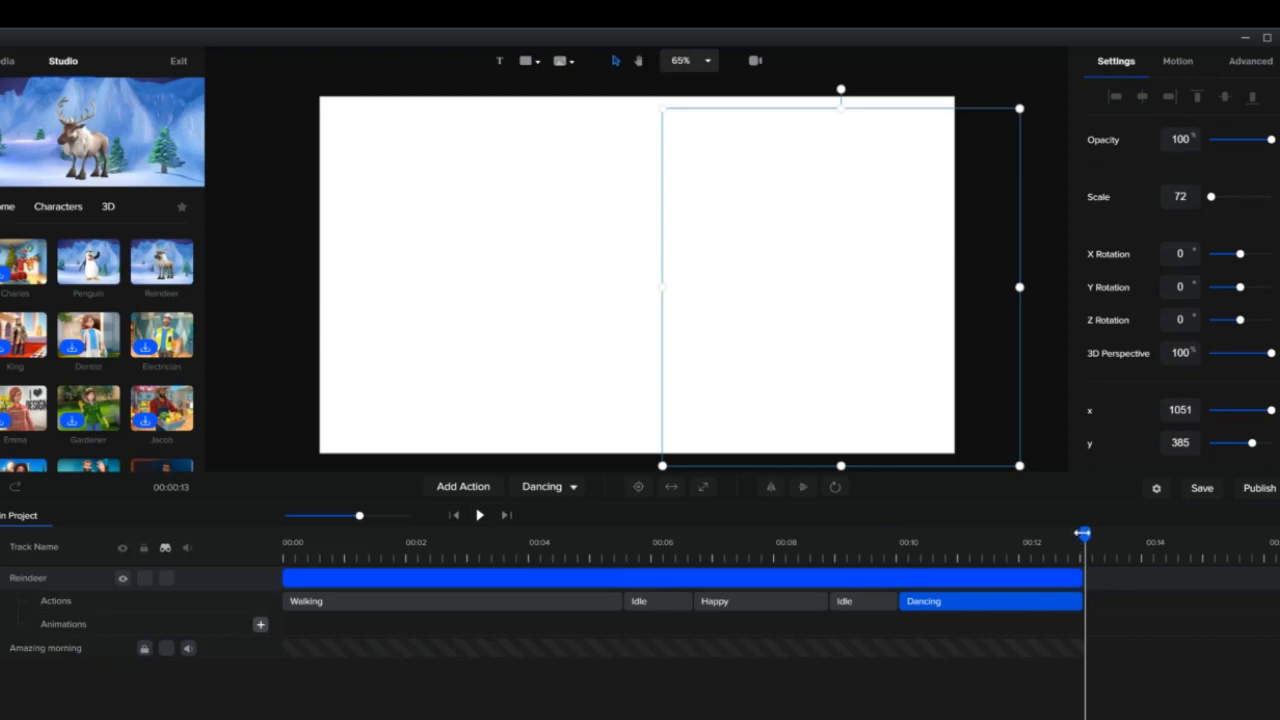
{"action": "left_click_drag", "start_coordinate": [1081, 533], "coordinate": [253, 563]}
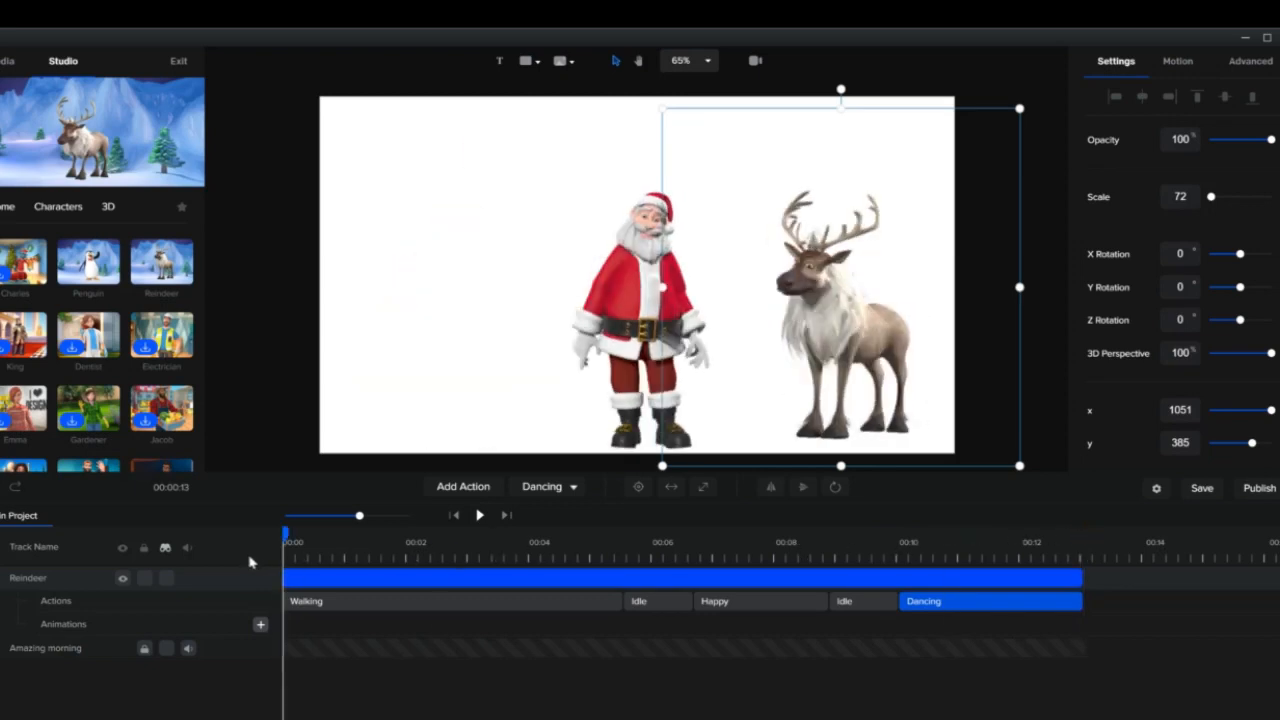
{"action": "left_click", "coordinate": [478, 516]}
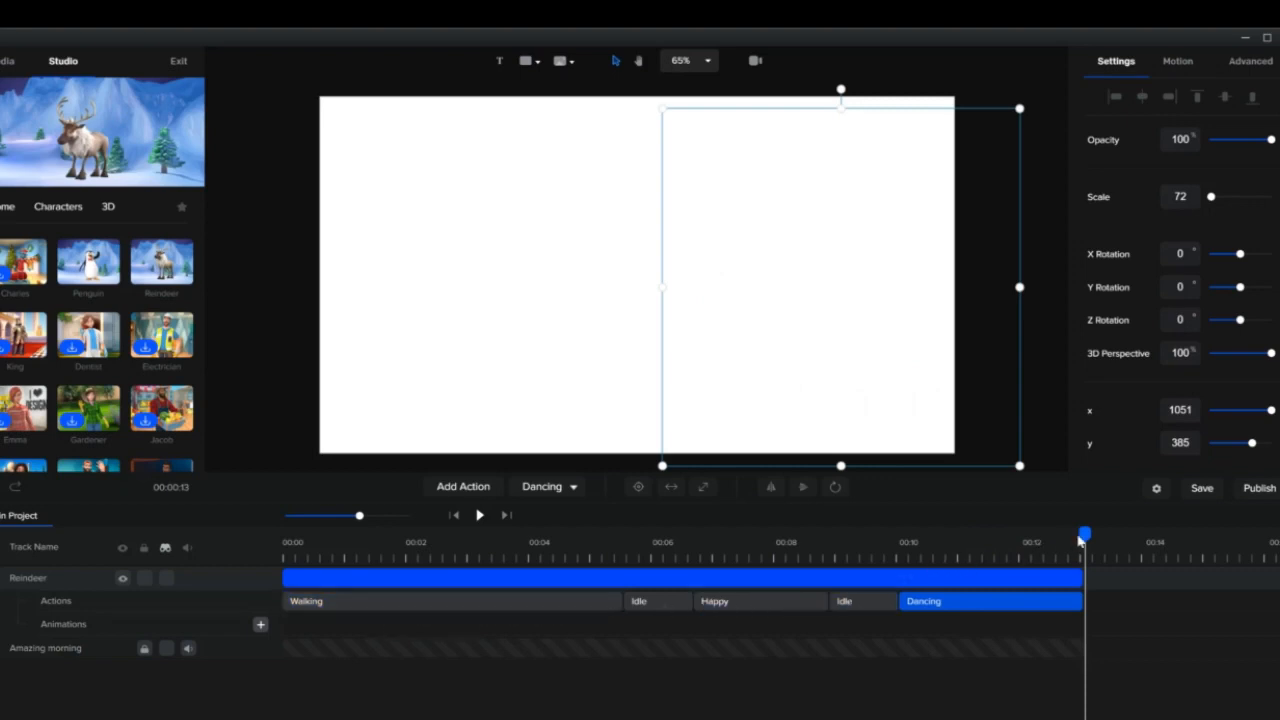
Add a custom animation with Position enabled to the Reindeer during its Walking action and shift it slightly earlier.
{"action": "left_click_drag", "start_coordinate": [1085, 535], "coordinate": [391, 611]}
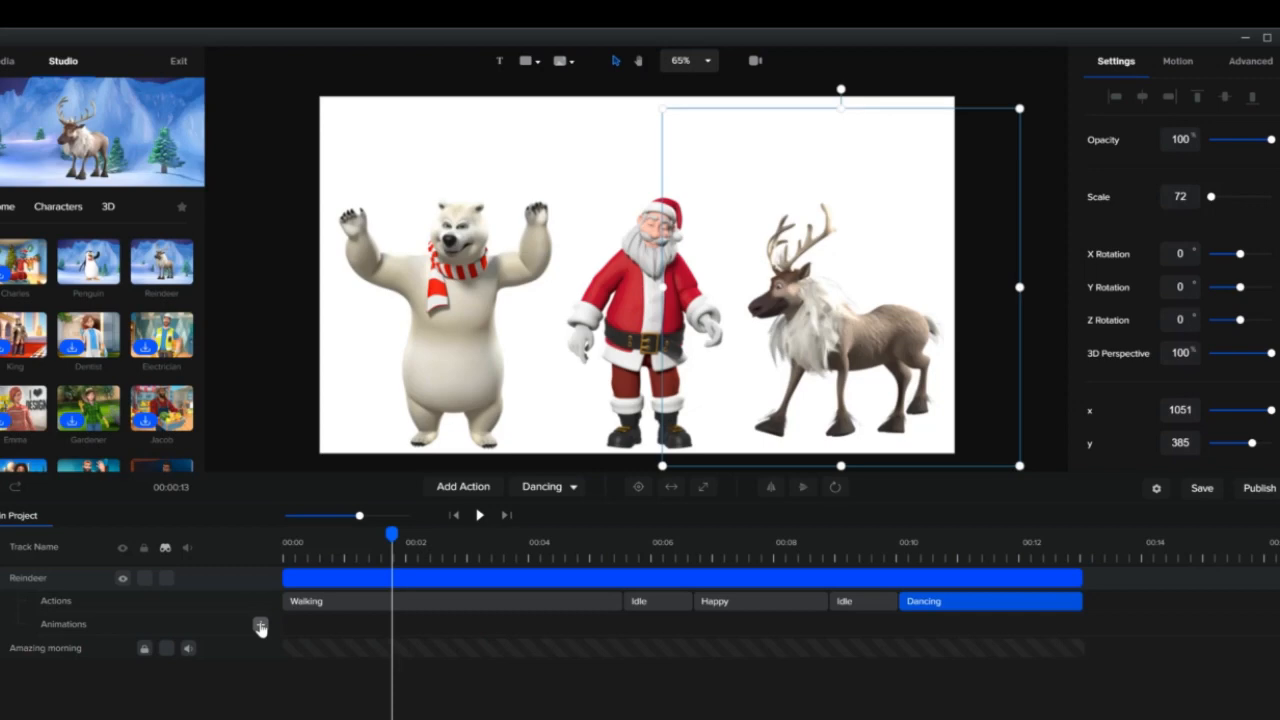
{"action": "left_click", "coordinate": [260, 627]}
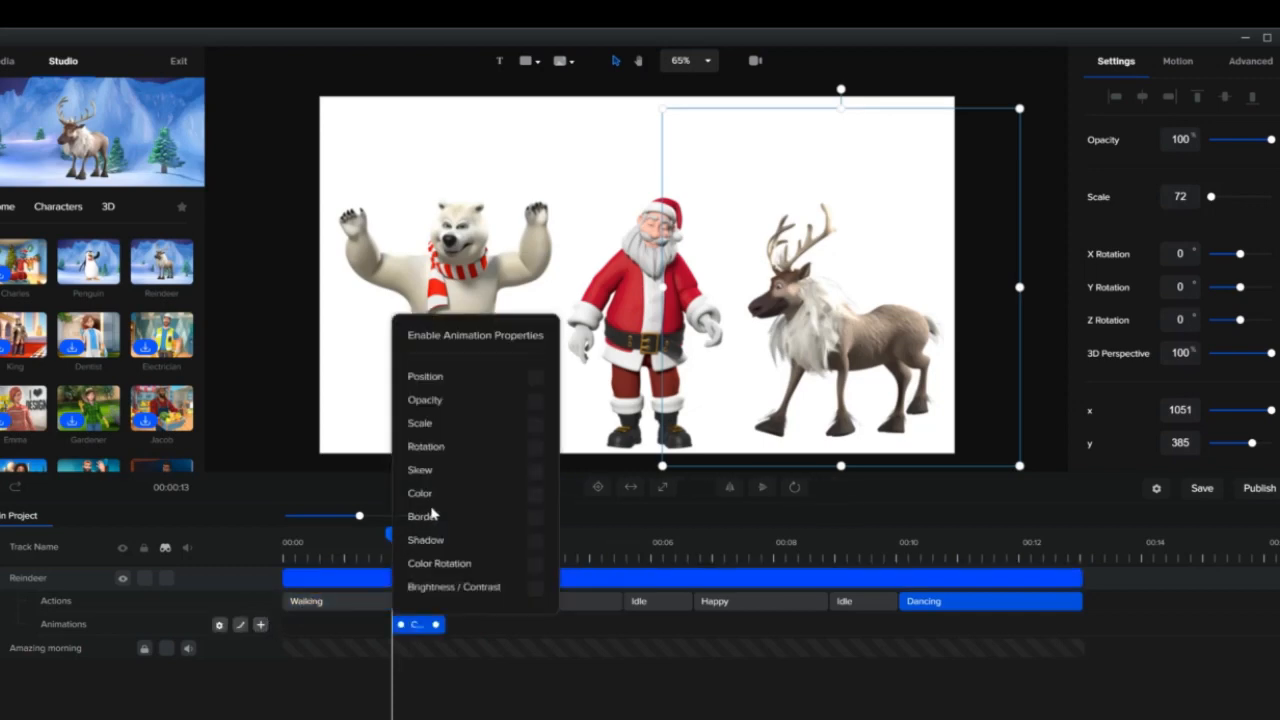
{"action": "left_click", "coordinate": [535, 379]}
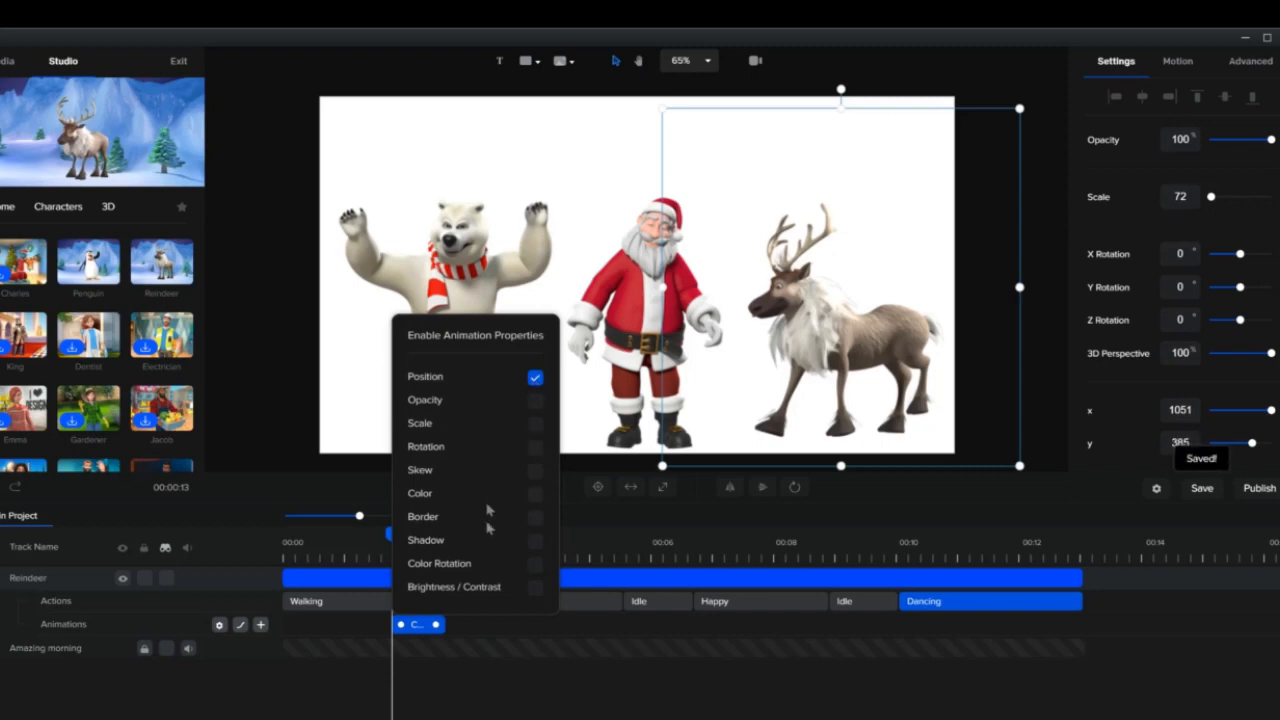
{"action": "left_click", "coordinate": [505, 688]}
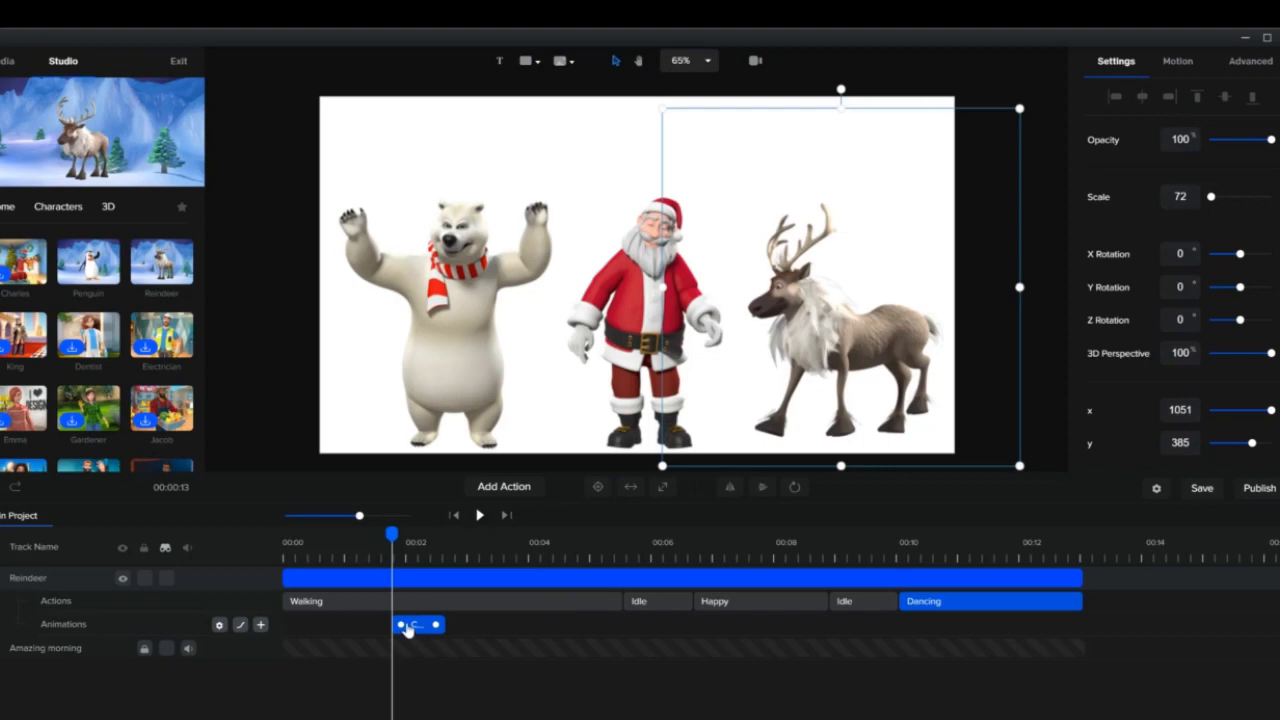
{"action": "mouse_move", "coordinate": [422, 628]}
{"action": "left_mouse_down"}
{"action": "mouse_move", "coordinate": [371, 626]}
{"action": "mouse_move", "coordinate": [415, 630]}
{"action": "left_mouse_up"}
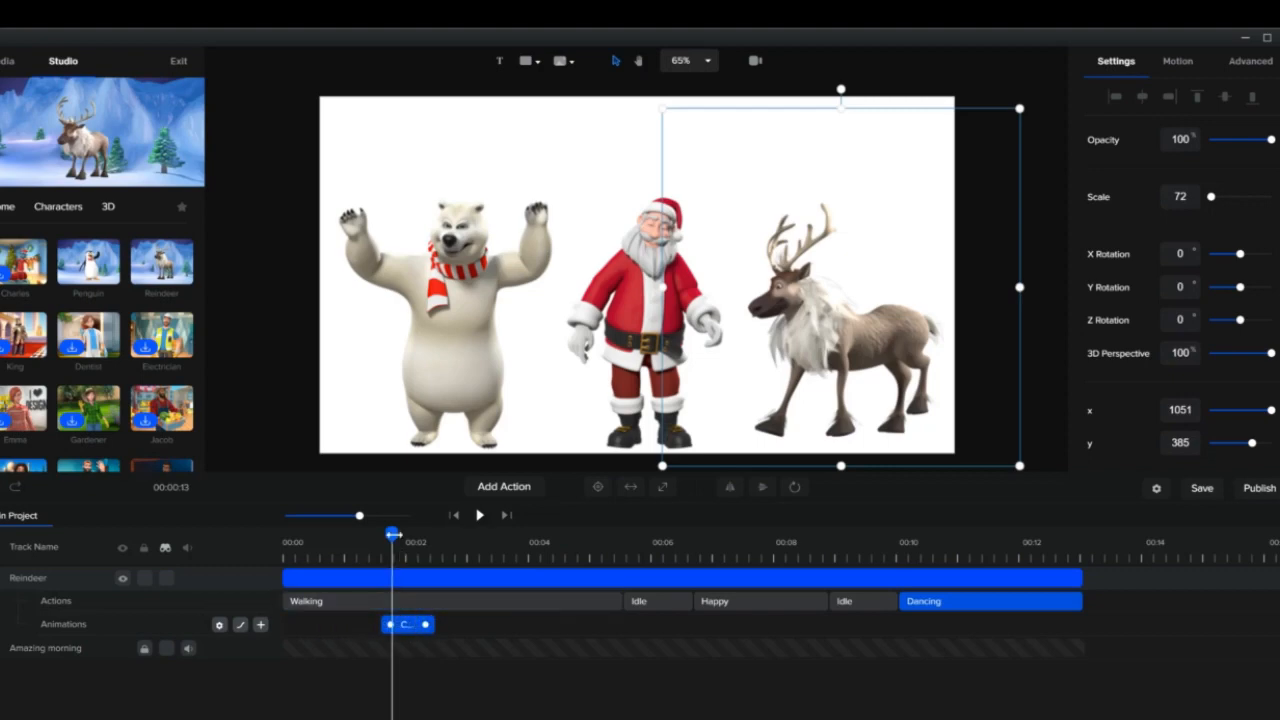
Place the Reindeer off-stage at about x 1482, y 398 before the animation and on stage at about x 1074, y 404 after it.
{"action": "mouse_move", "coordinate": [393, 535]}
{"action": "left_mouse_down"}
{"action": "mouse_move", "coordinate": [306, 537]}
{"action": "mouse_move", "coordinate": [371, 545]}
{"action": "left_mouse_up"}
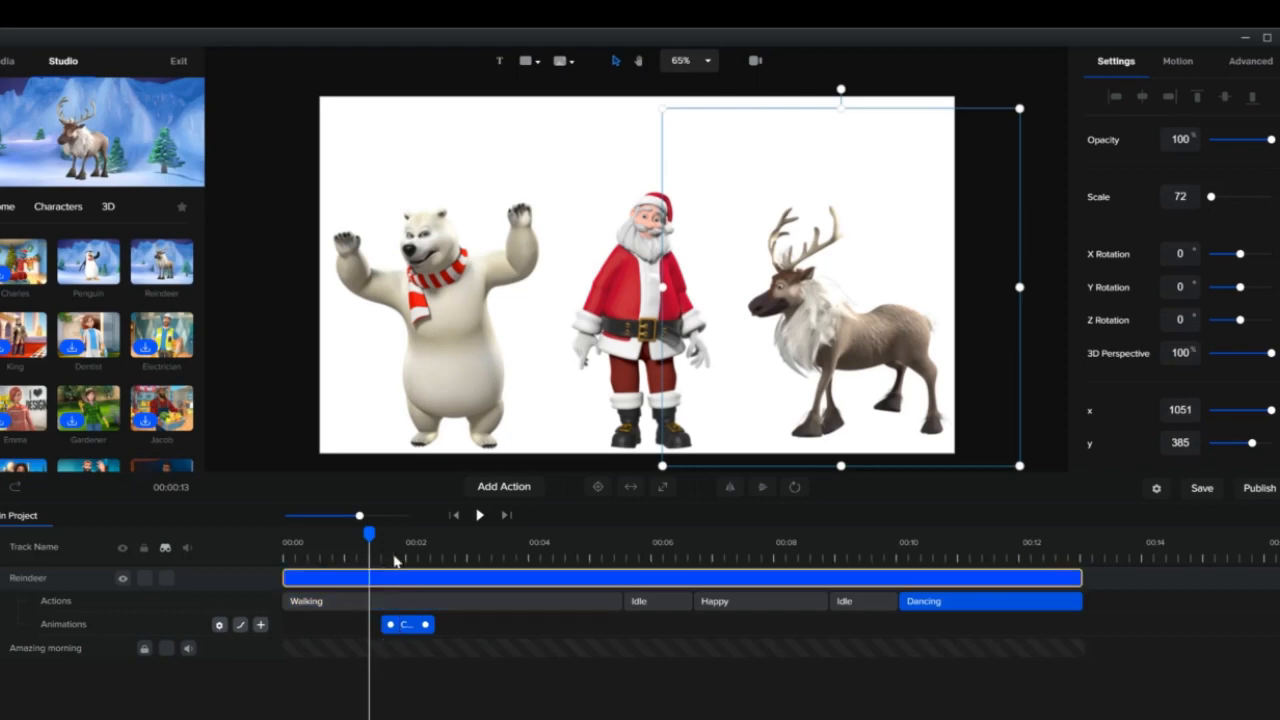
{"action": "left_click_drag", "start_coordinate": [790, 347], "coordinate": [1003, 347]}
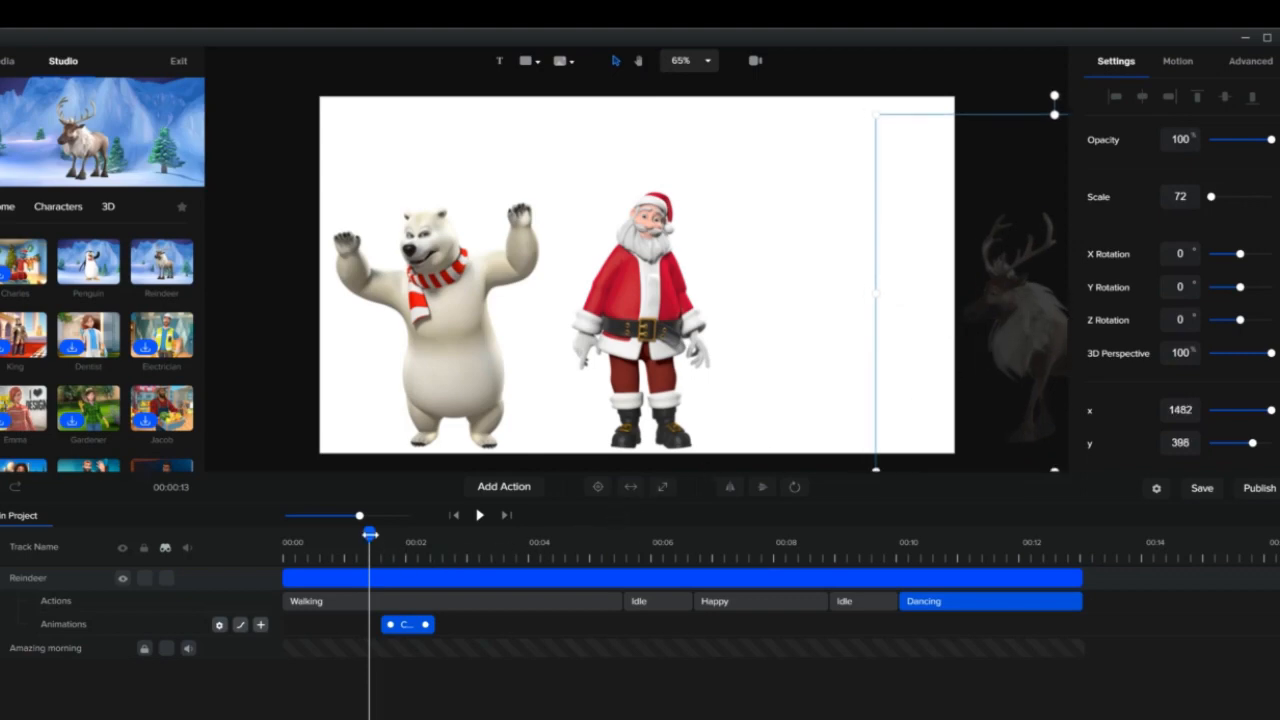
{"action": "left_click_drag", "start_coordinate": [376, 536], "coordinate": [463, 538]}
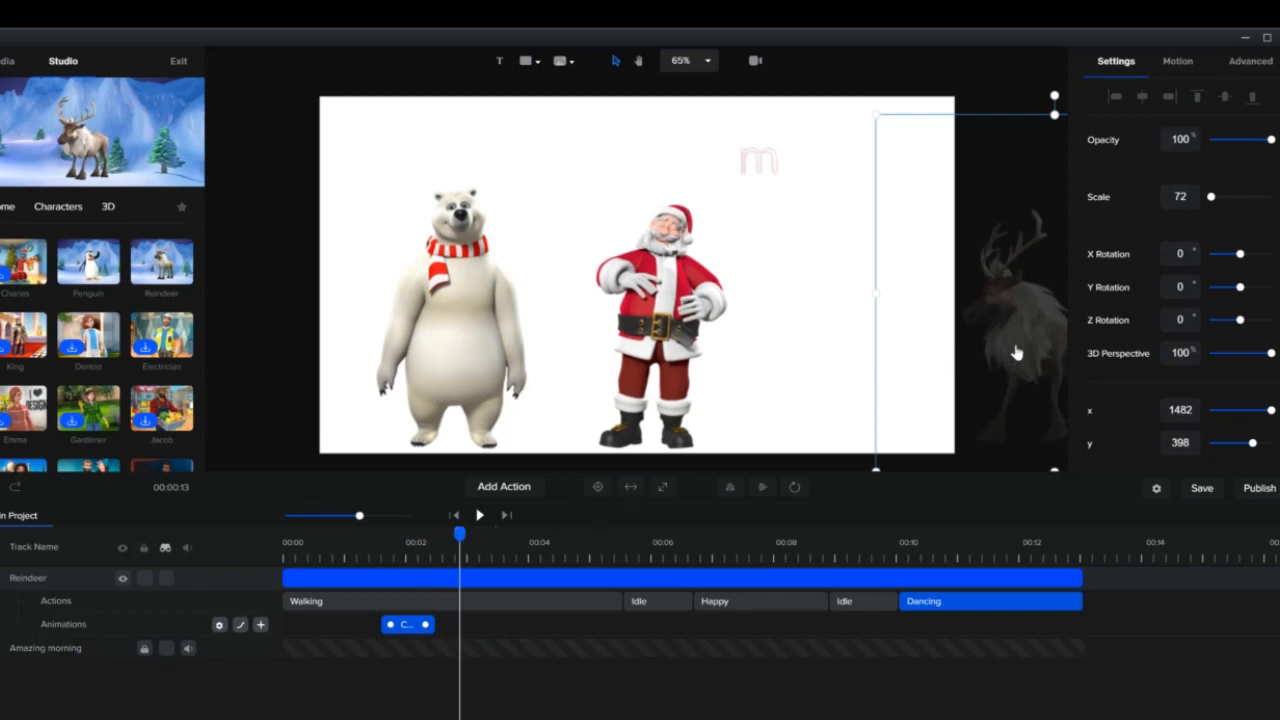
{"action": "left_click_drag", "start_coordinate": [1015, 352], "coordinate": [806, 346]}
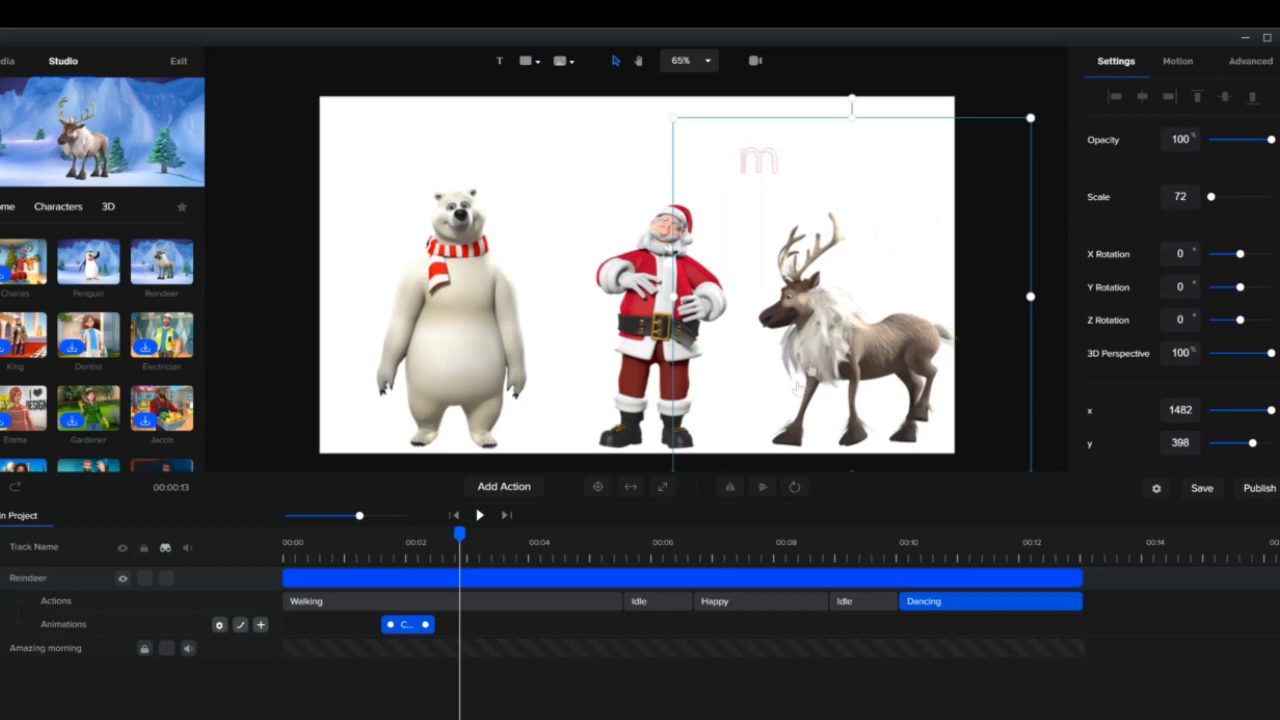
Stretch the Reindeer's custom animation from the timeline start to the end of the Walking action and preview it from the start.
{"action": "left_click_drag", "start_coordinate": [401, 545], "coordinate": [437, 552]}
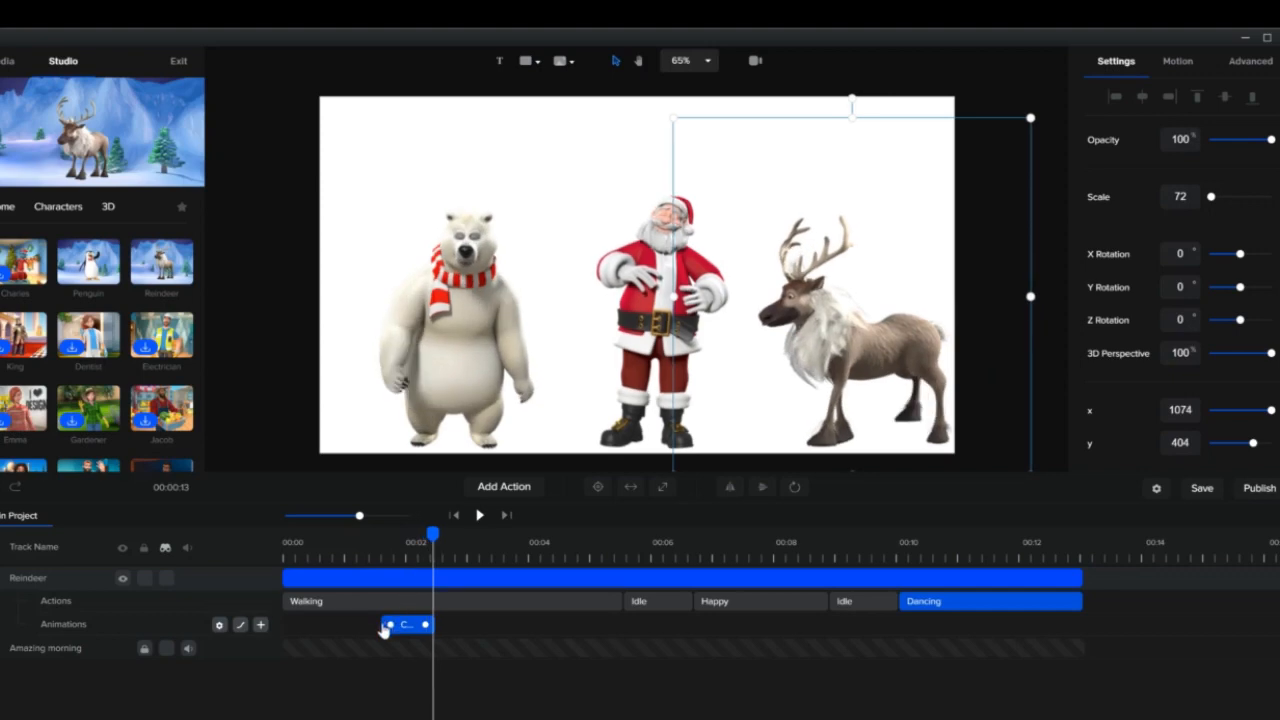
{"action": "left_click_drag", "start_coordinate": [367, 623], "coordinate": [284, 632]}
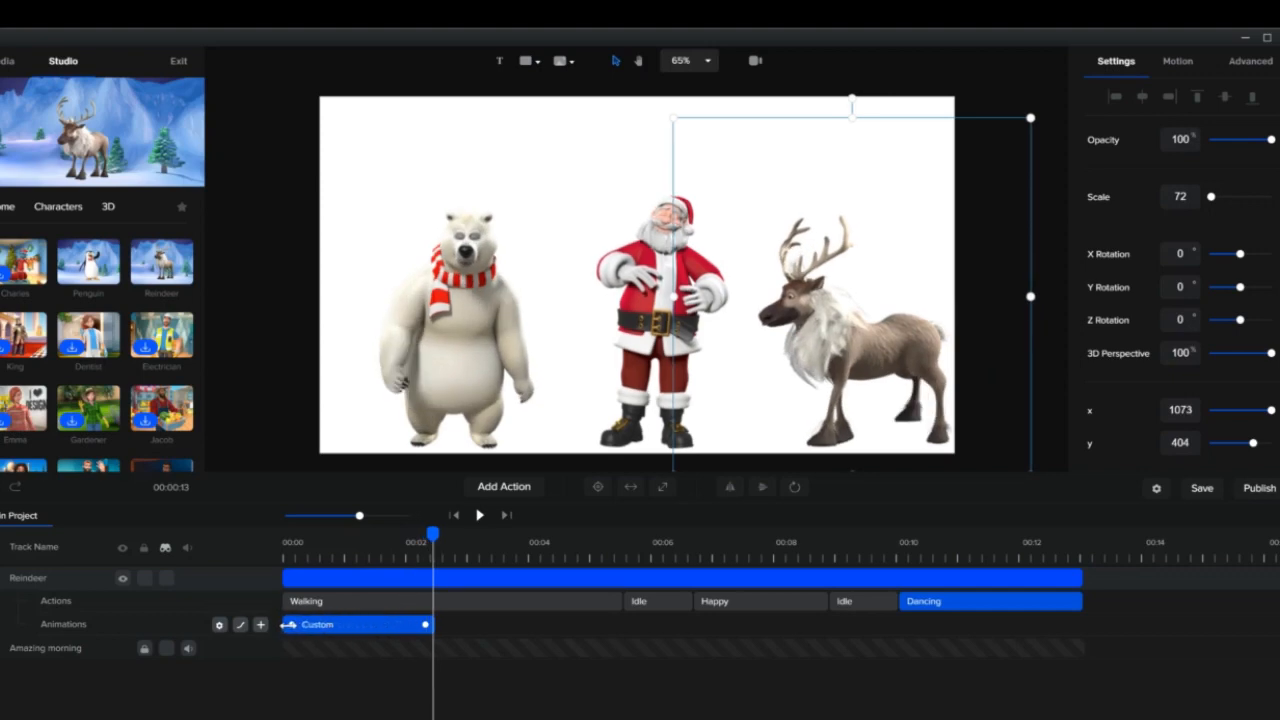
{"action": "left_click_drag", "start_coordinate": [425, 624], "coordinate": [613, 624]}
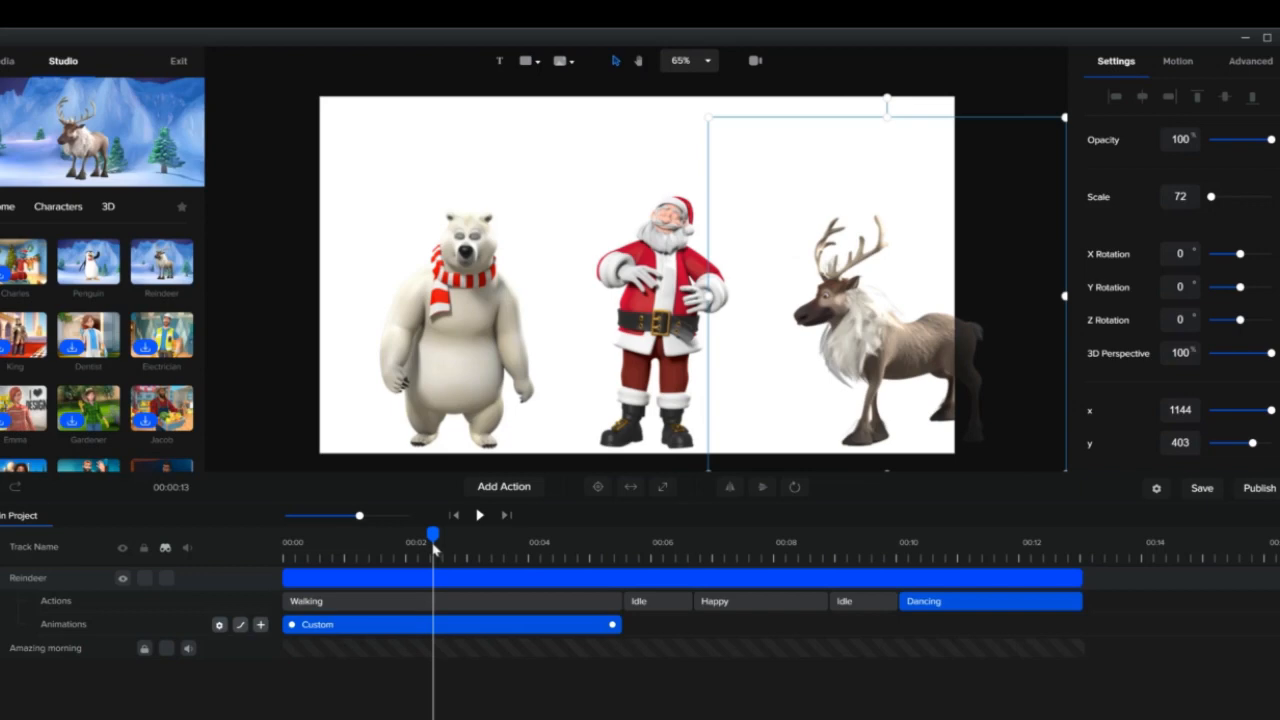
{"action": "left_click_drag", "start_coordinate": [350, 545], "coordinate": [252, 560]}
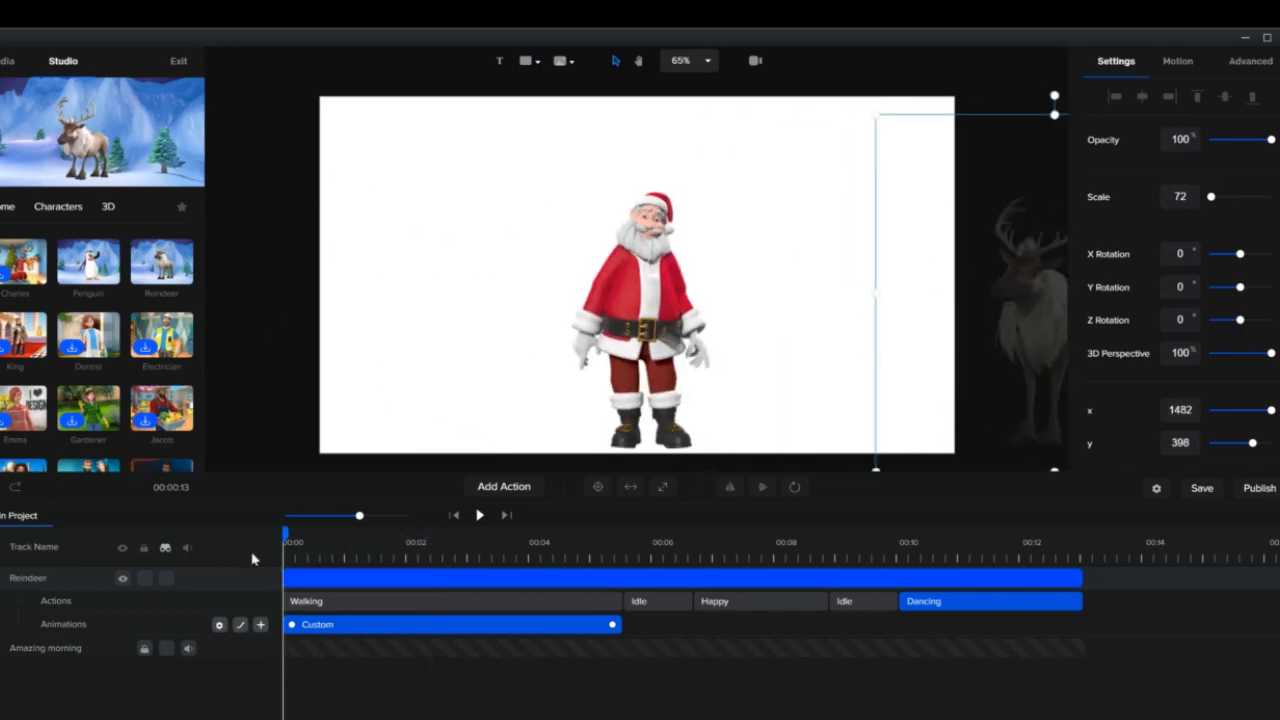
{"action": "left_click", "coordinate": [480, 518]}
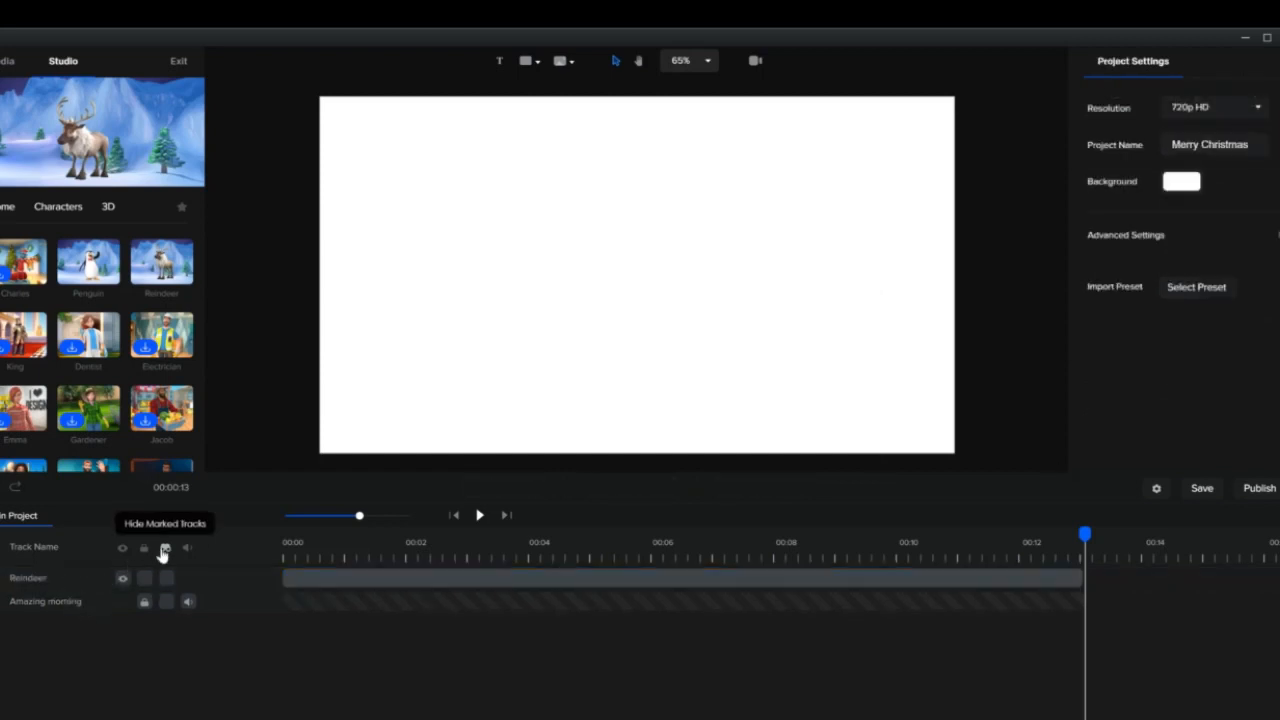
Show the marked tracks in the timeline again and play the complete Christmas scene from the start.
{"action": "left_click", "coordinate": [164, 549]}
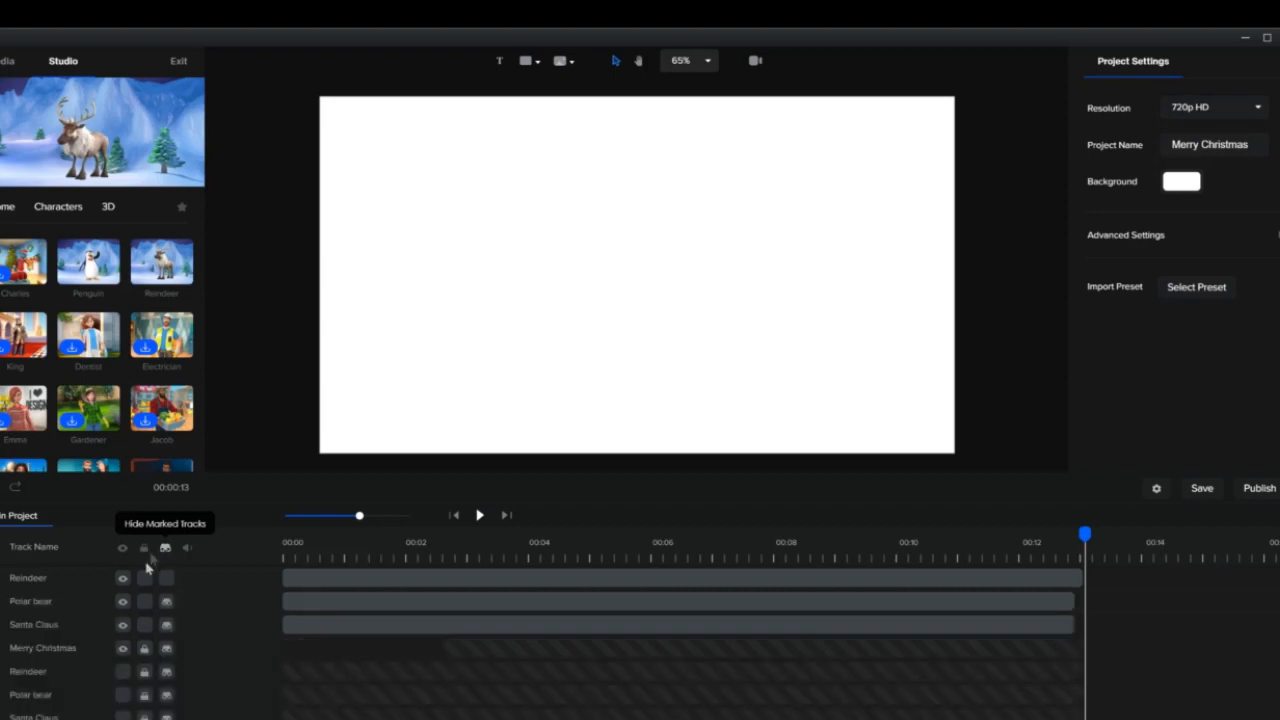
{"action": "scroll", "coordinate": [209, 650], "scroll_direction": "down", "scroll_amount": 1}
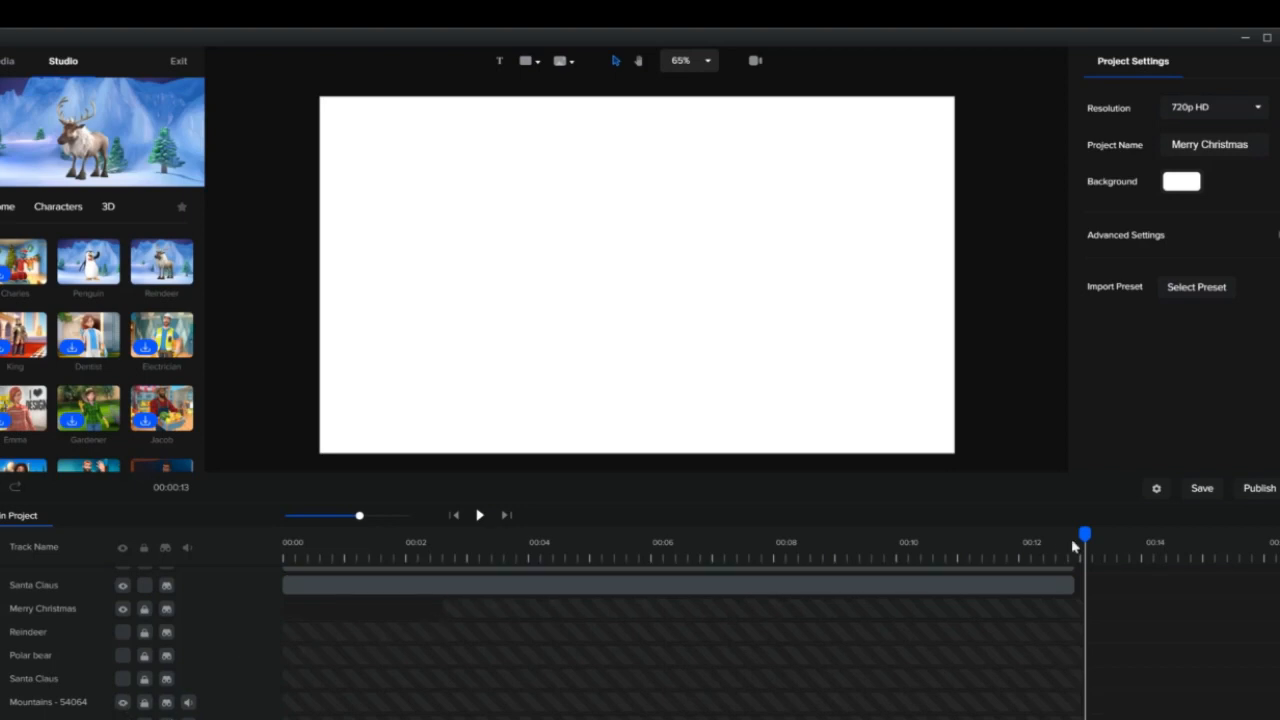
{"action": "left_click_drag", "start_coordinate": [1040, 545], "coordinate": [250, 575]}
{"action": "left_click", "coordinate": [306, 571]}
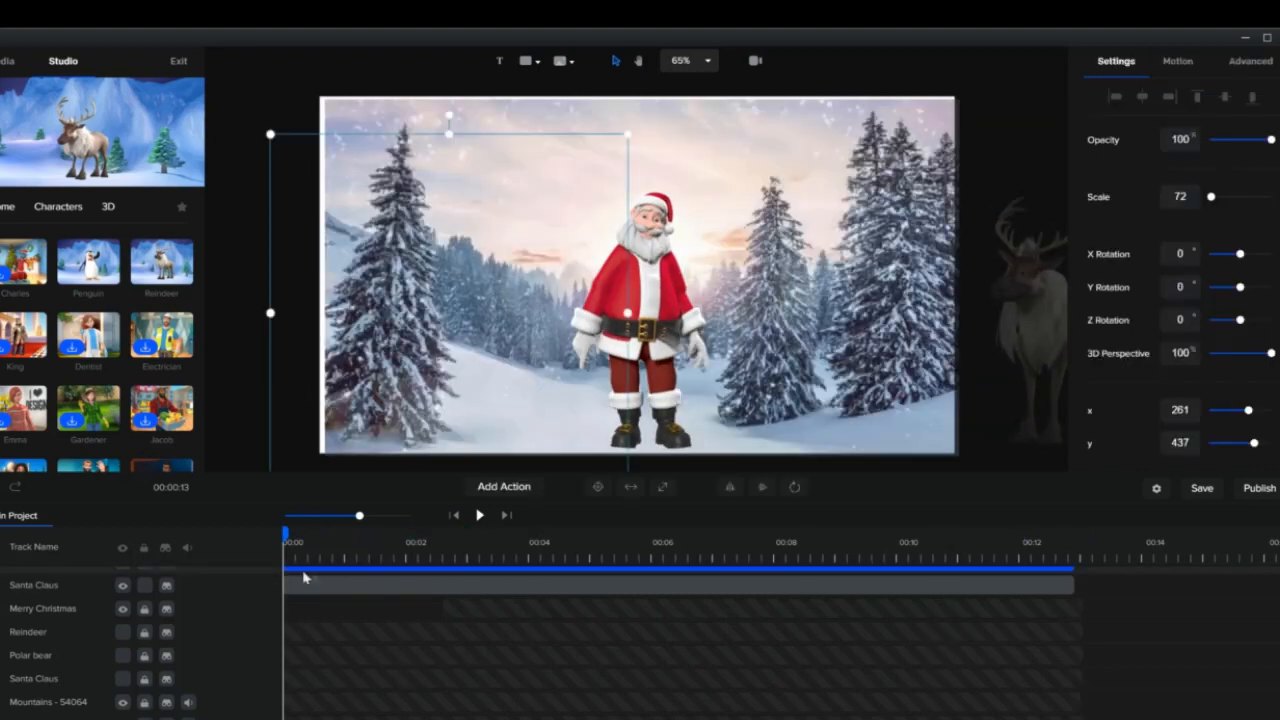
{"action": "left_click", "coordinate": [479, 516]}
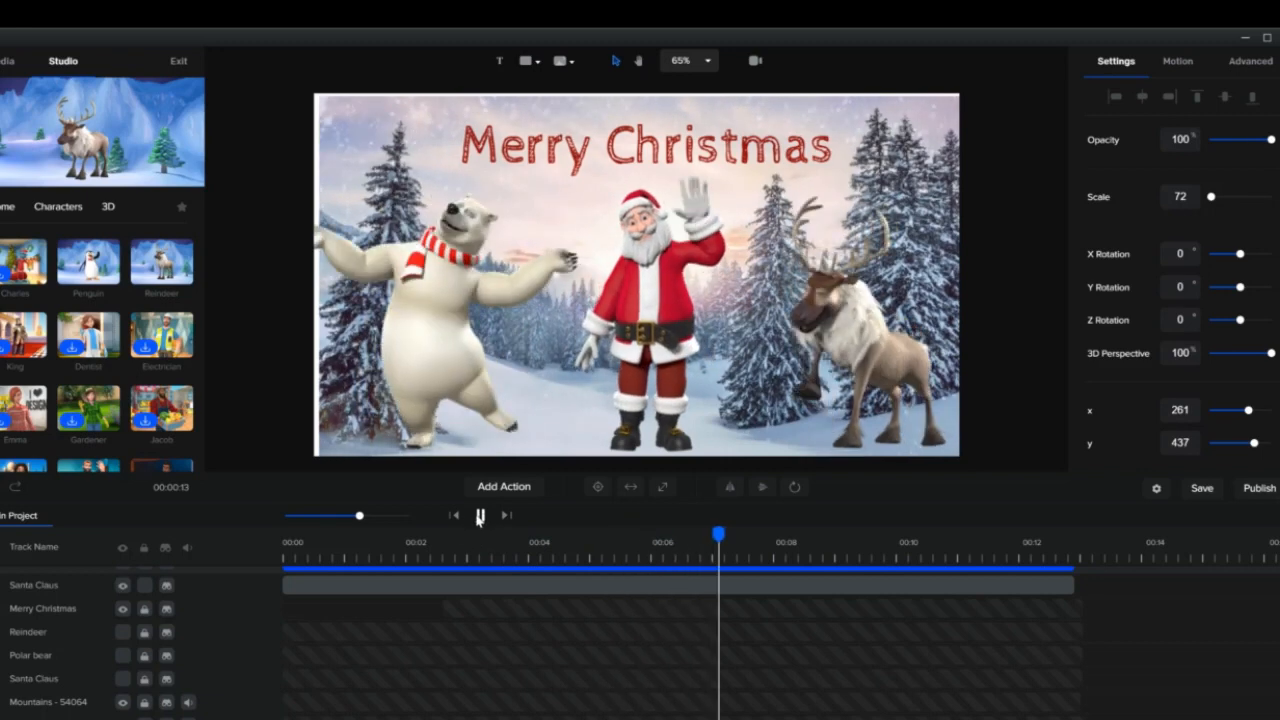
{"action": "key", "text": "space"}
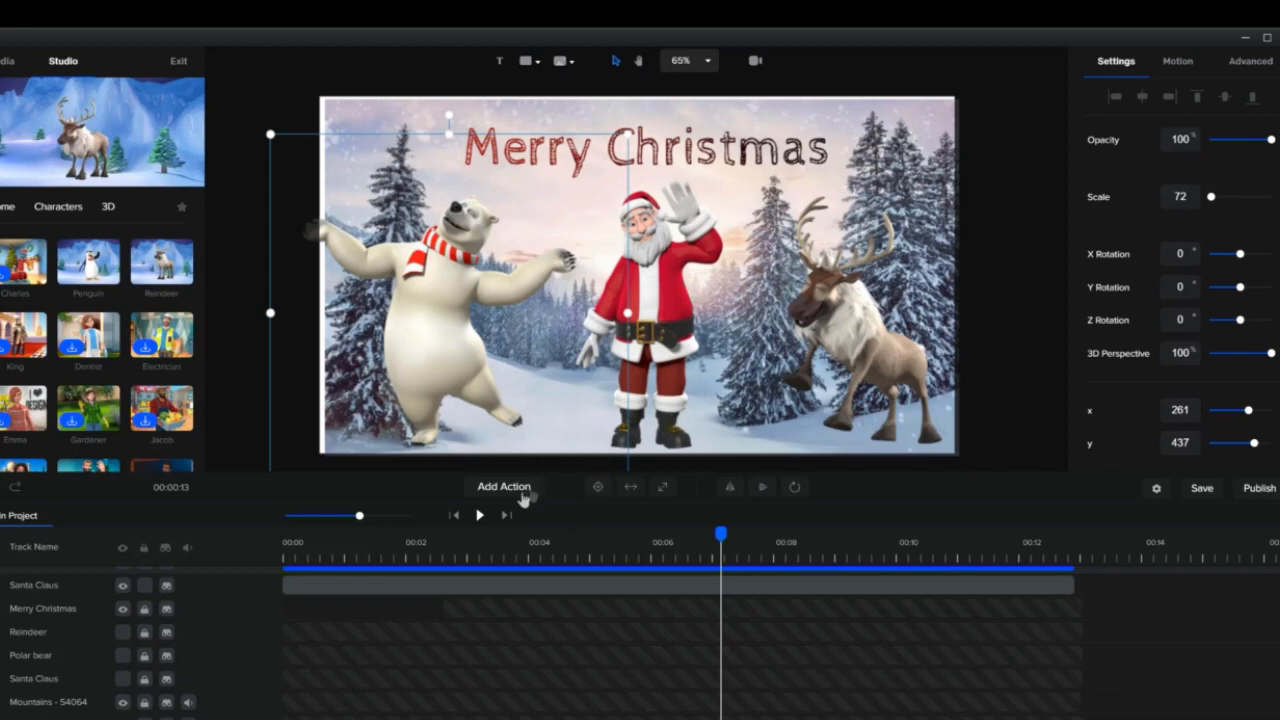
{"action": "left_click", "coordinate": [478, 516]}
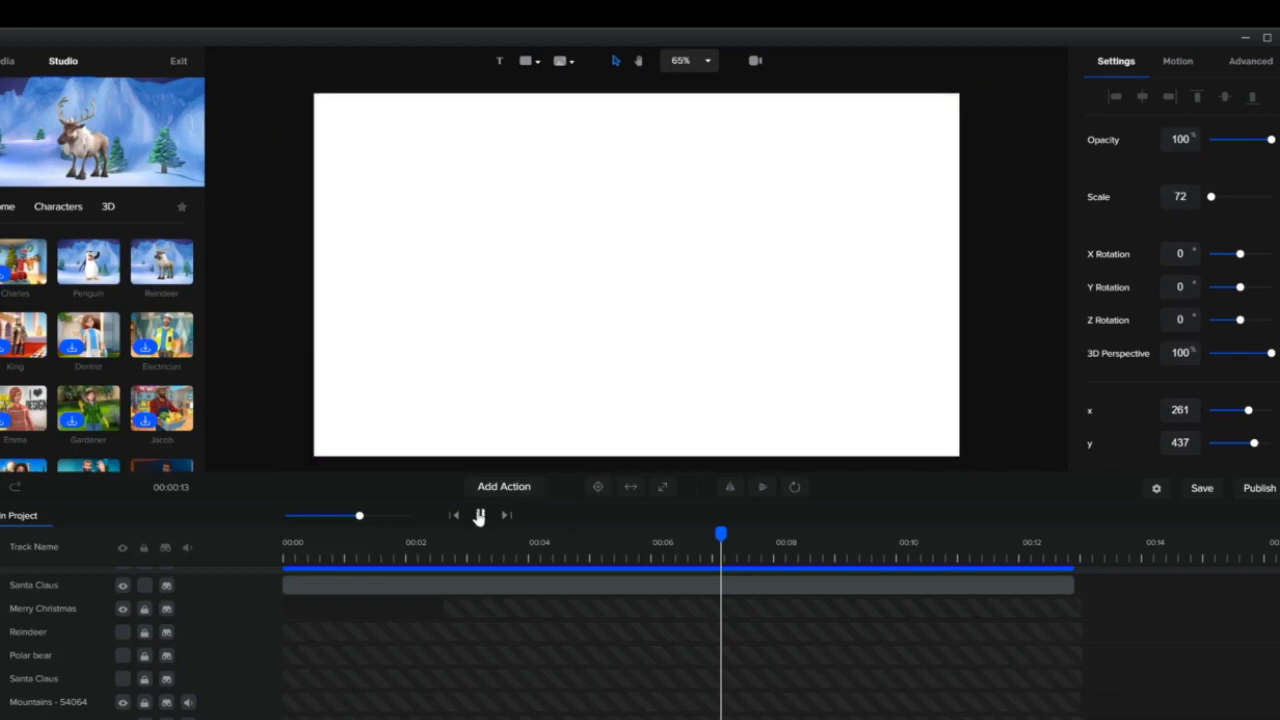